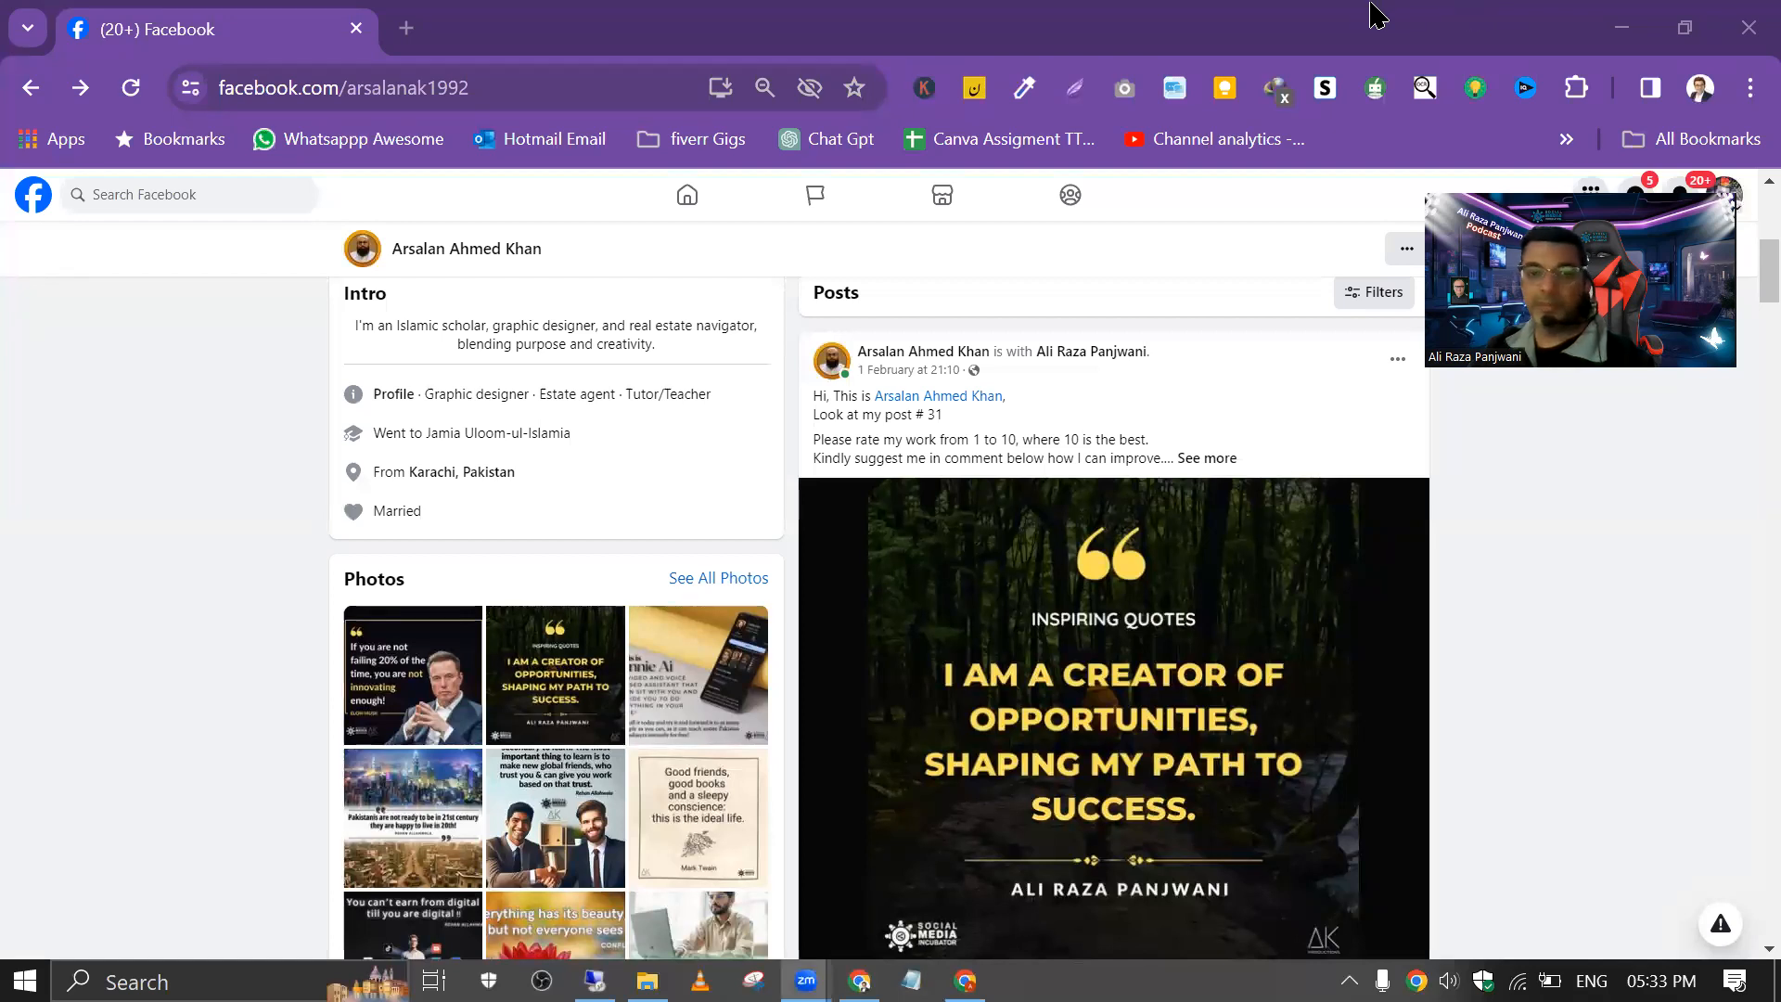
Step: Open the quote image from post # 31, give it a Love reaction and post the comment "great"
left_click(982, 608)
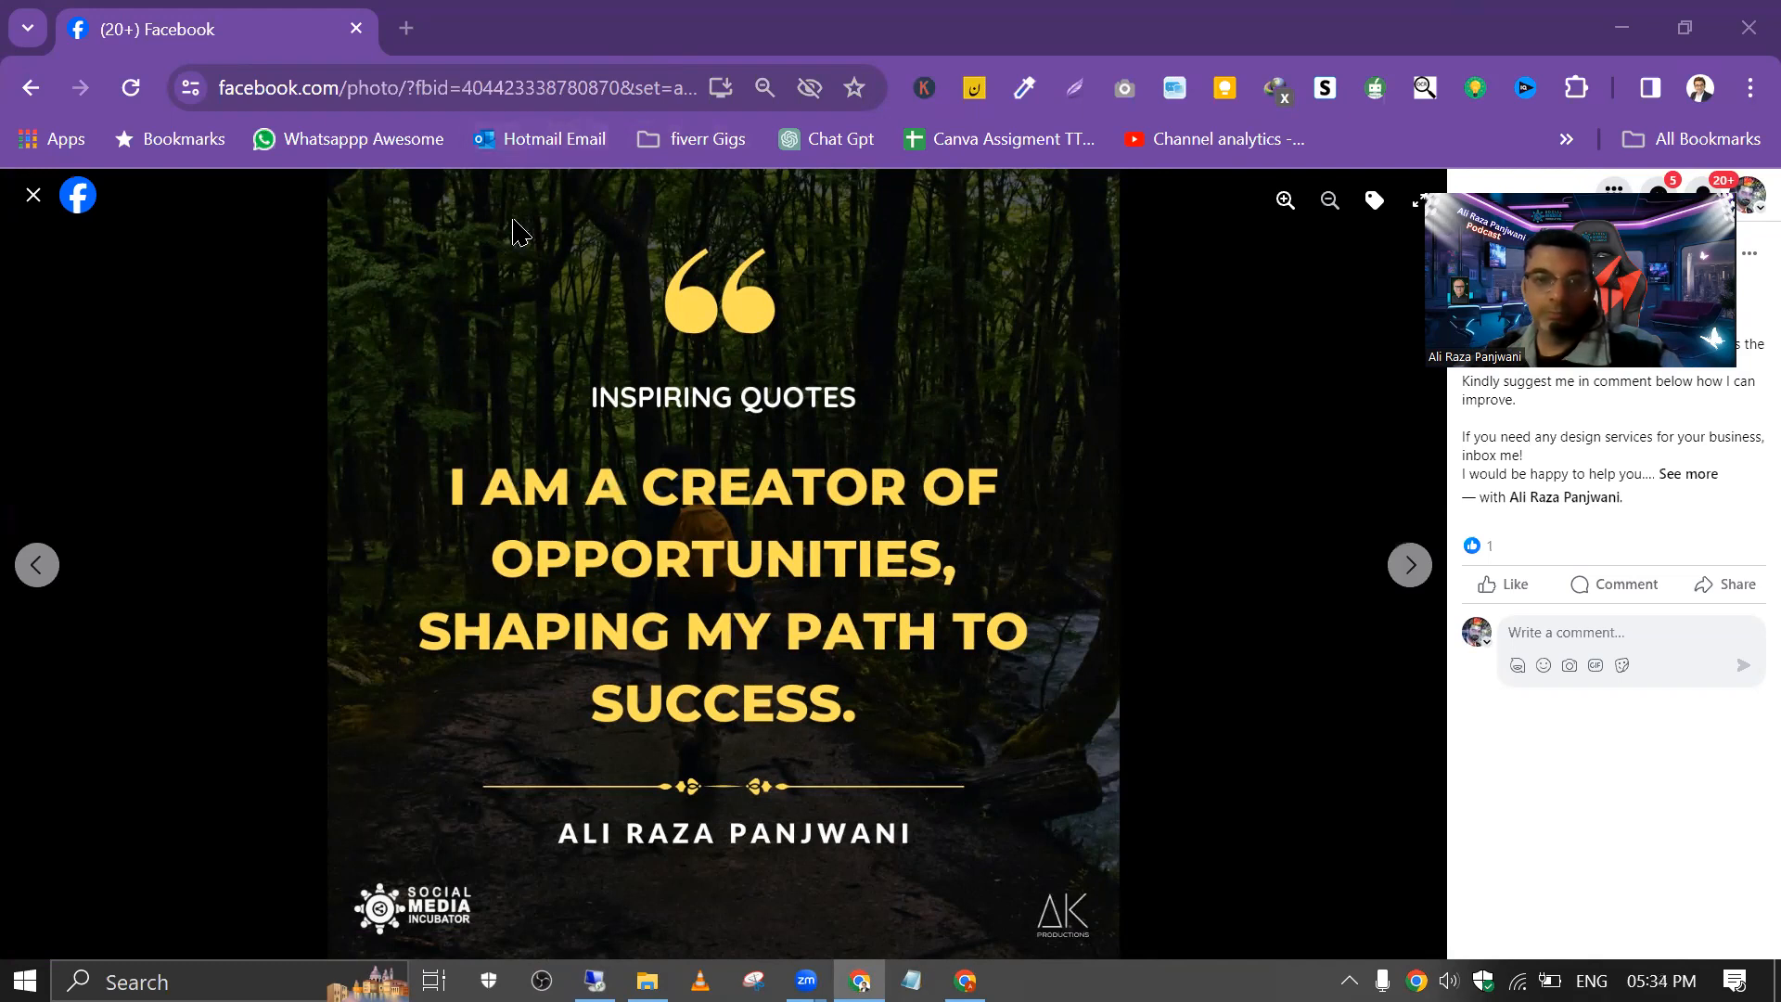
key("Escape")
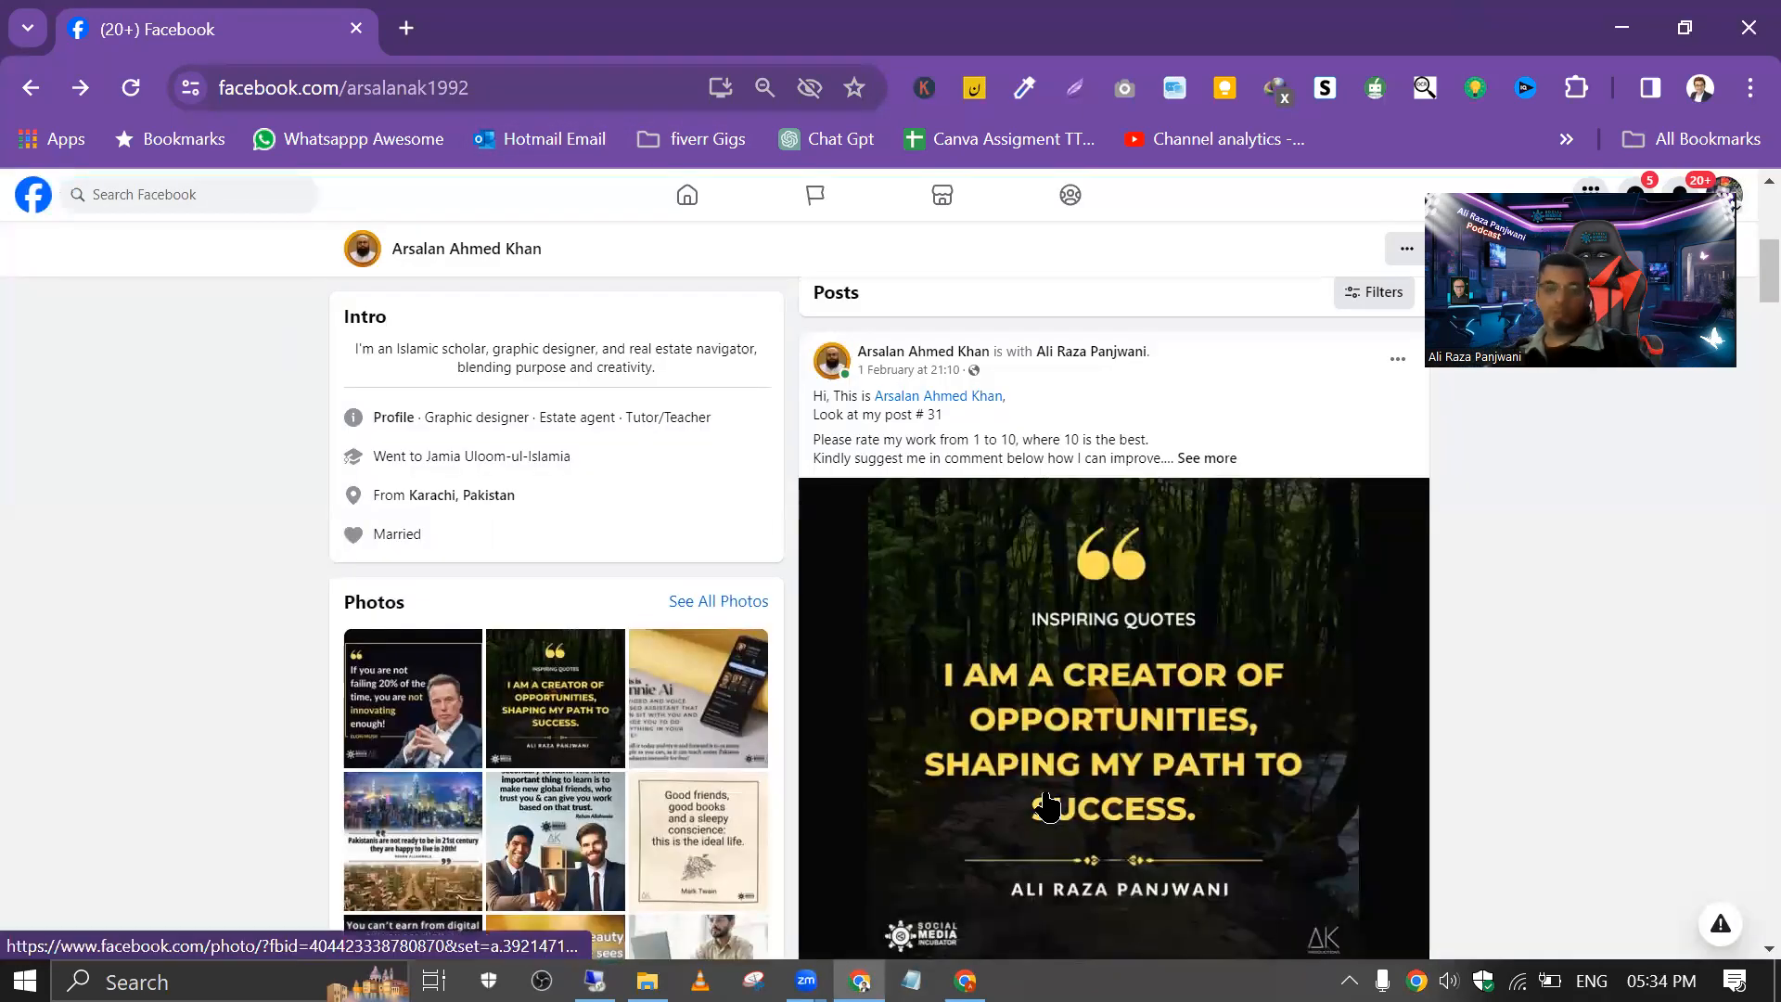
left_click(1049, 807)
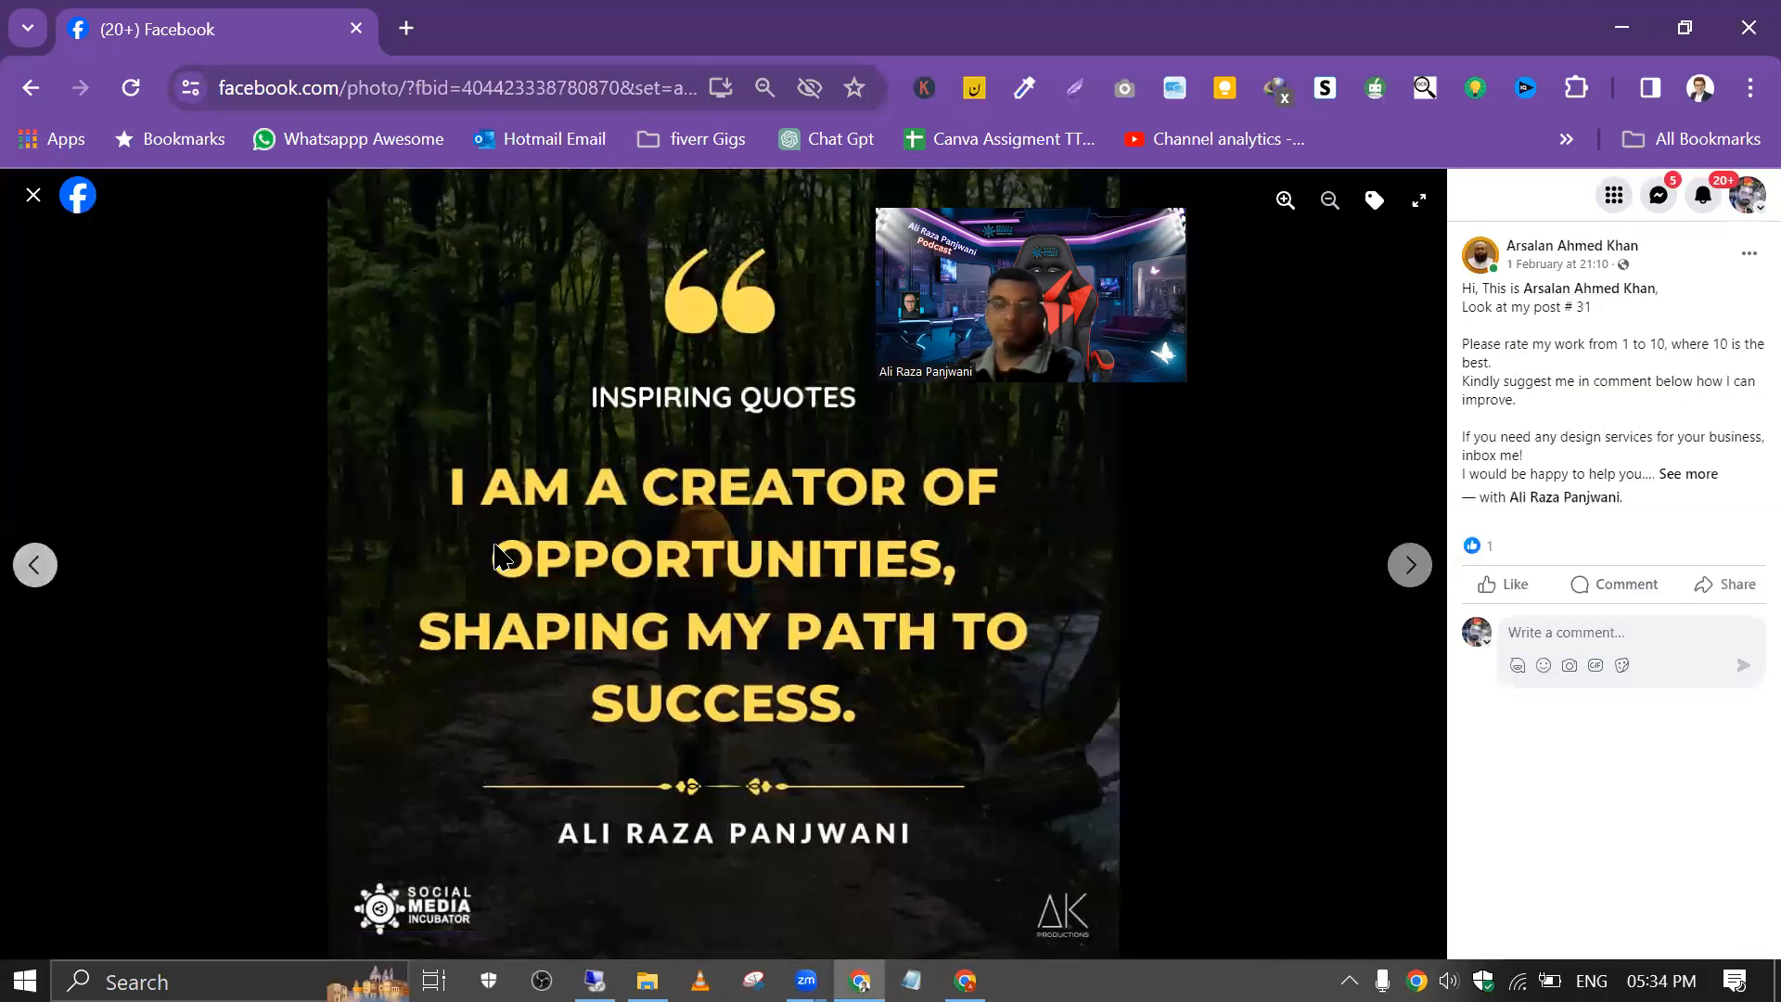
mouse_move(1489, 593)
left_click(1515, 543)
type("gre")
key("Return")
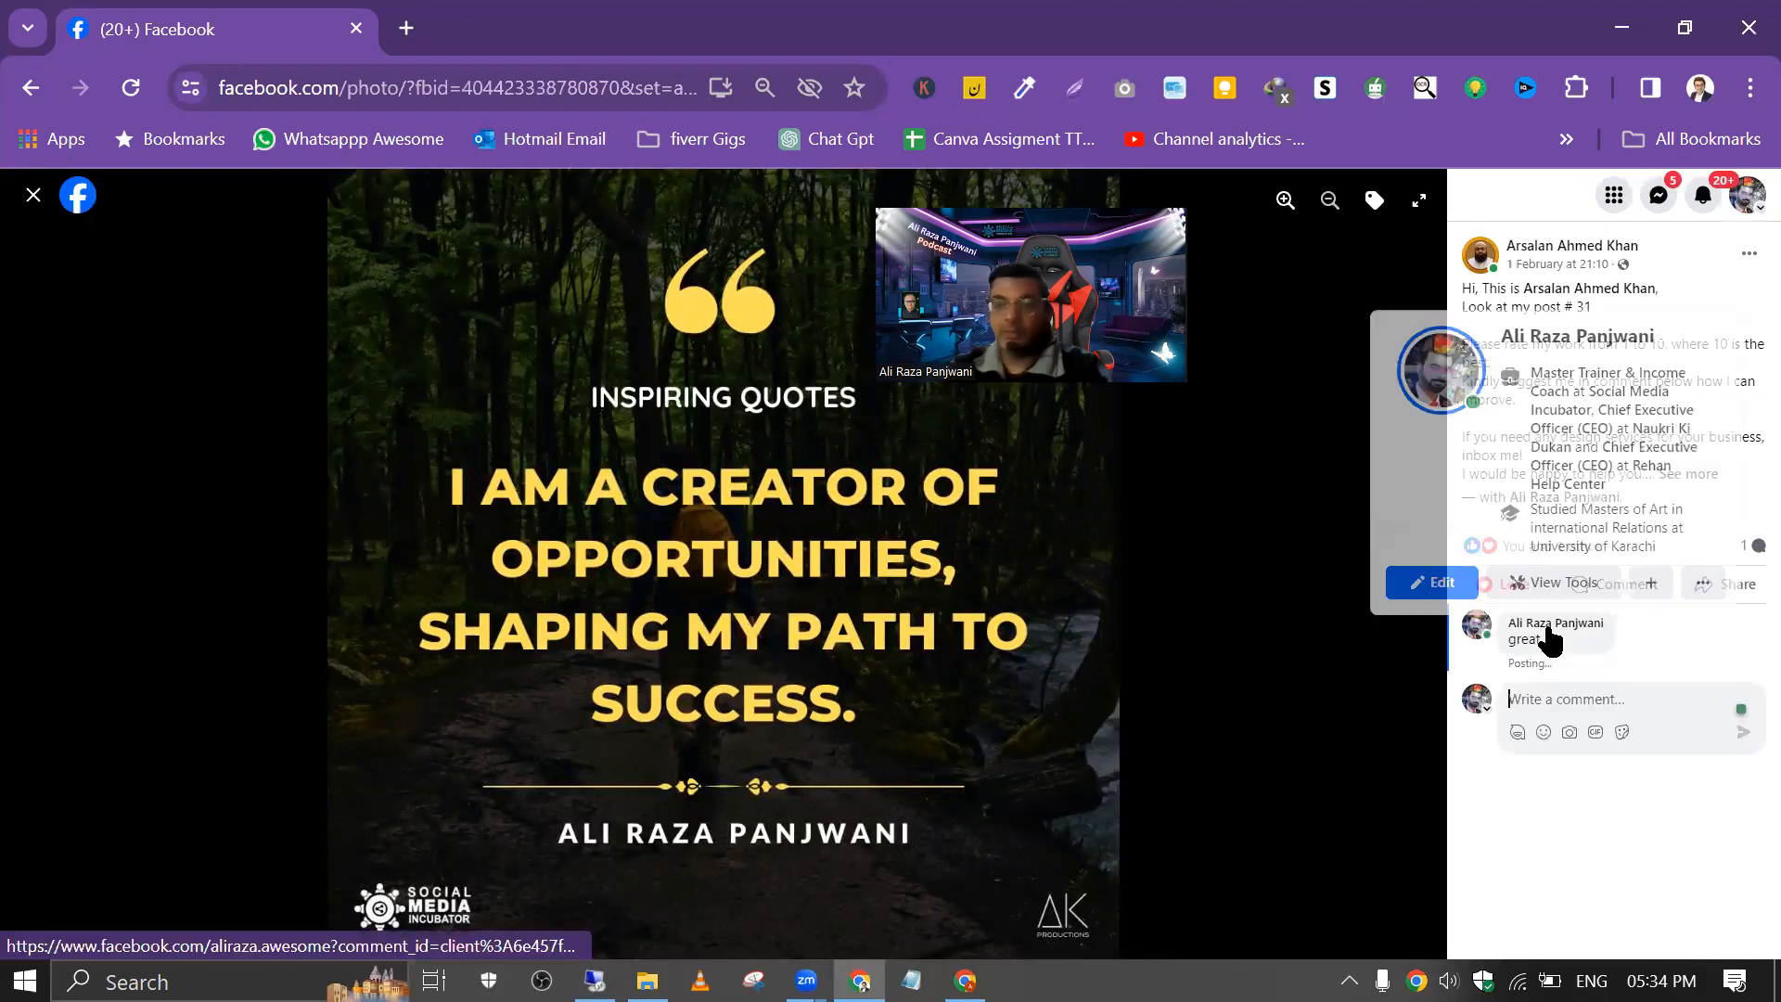
left_click(30, 199)
Step: Examine the quote images in the profile's older posts, from post # 30 back to post # 26
scroll(1067, 622, "down", 5)
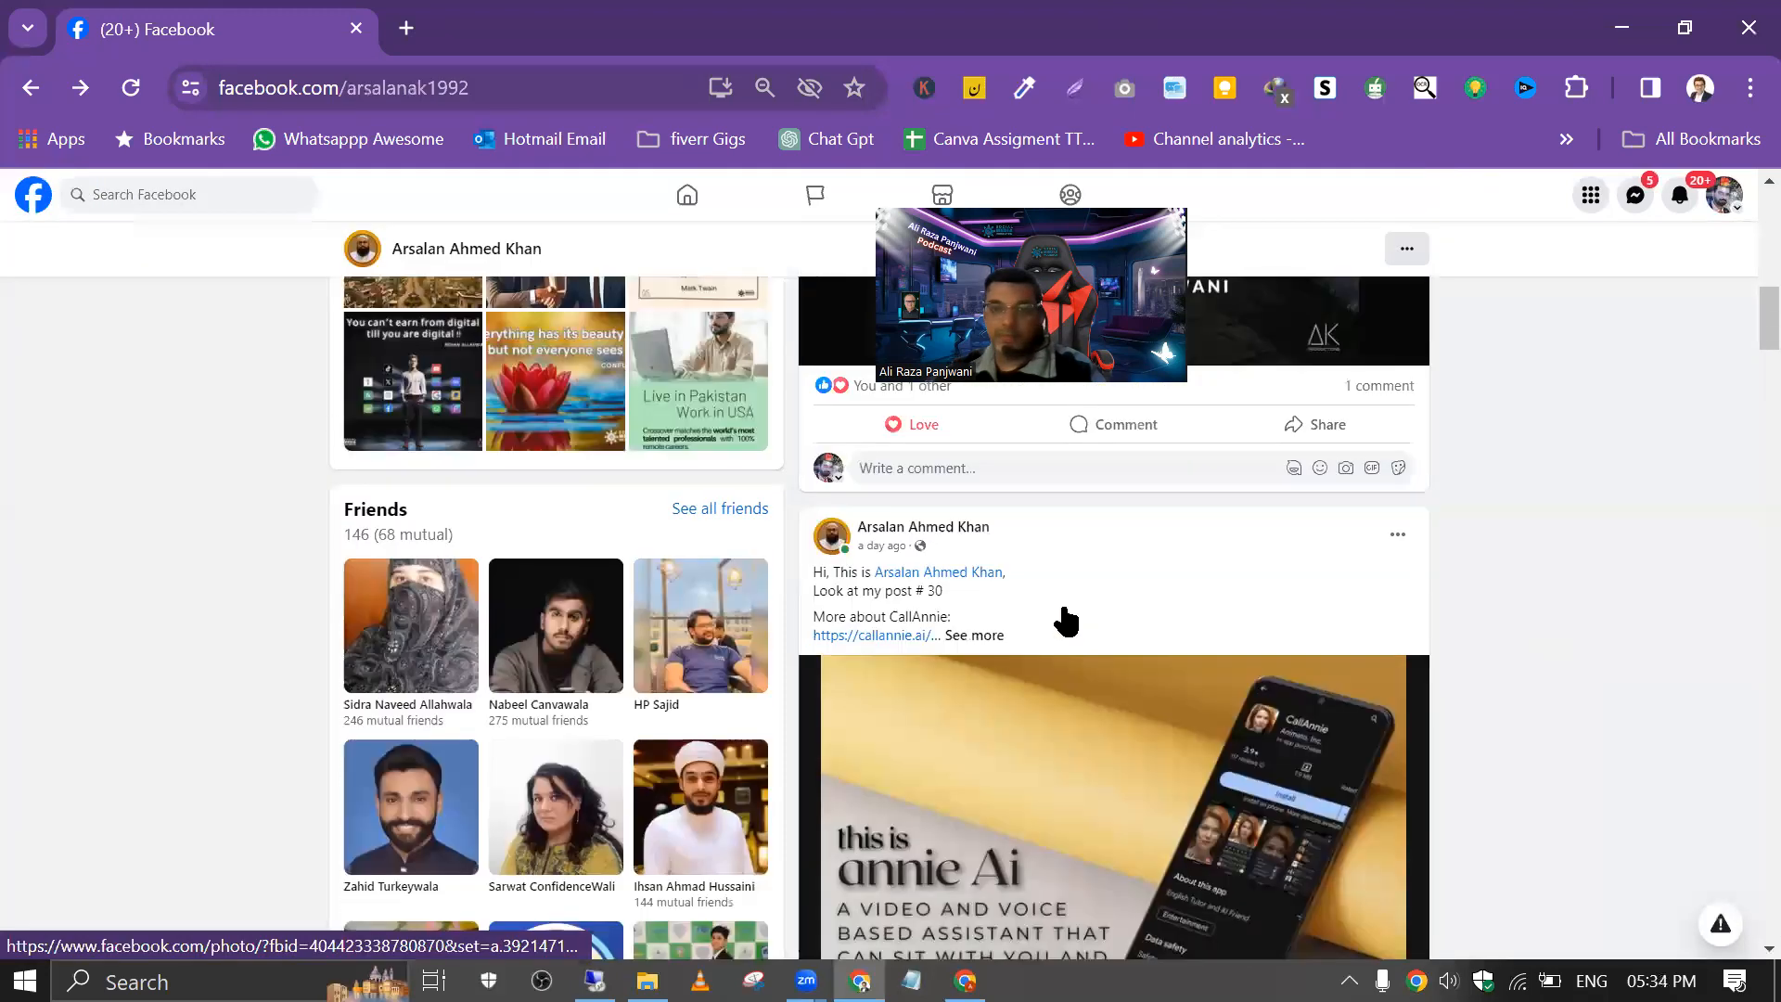
scroll(1067, 622, "down", 6)
left_click(1016, 481)
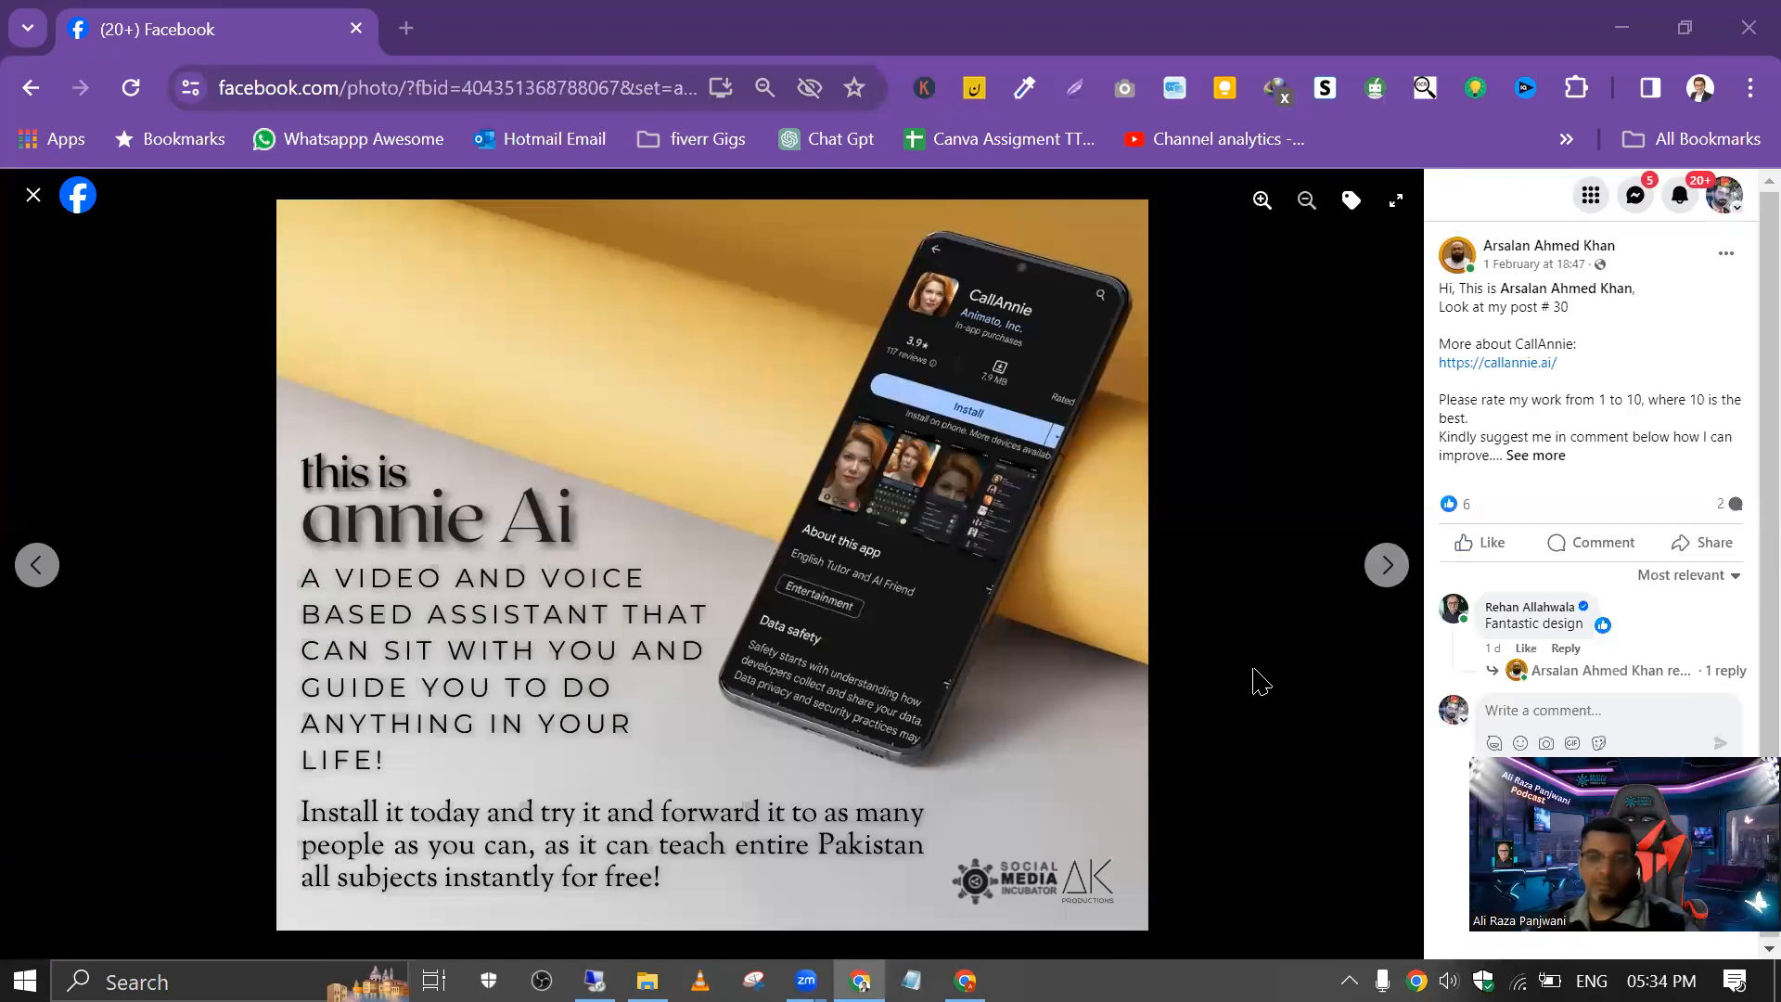
left_click(1389, 579)
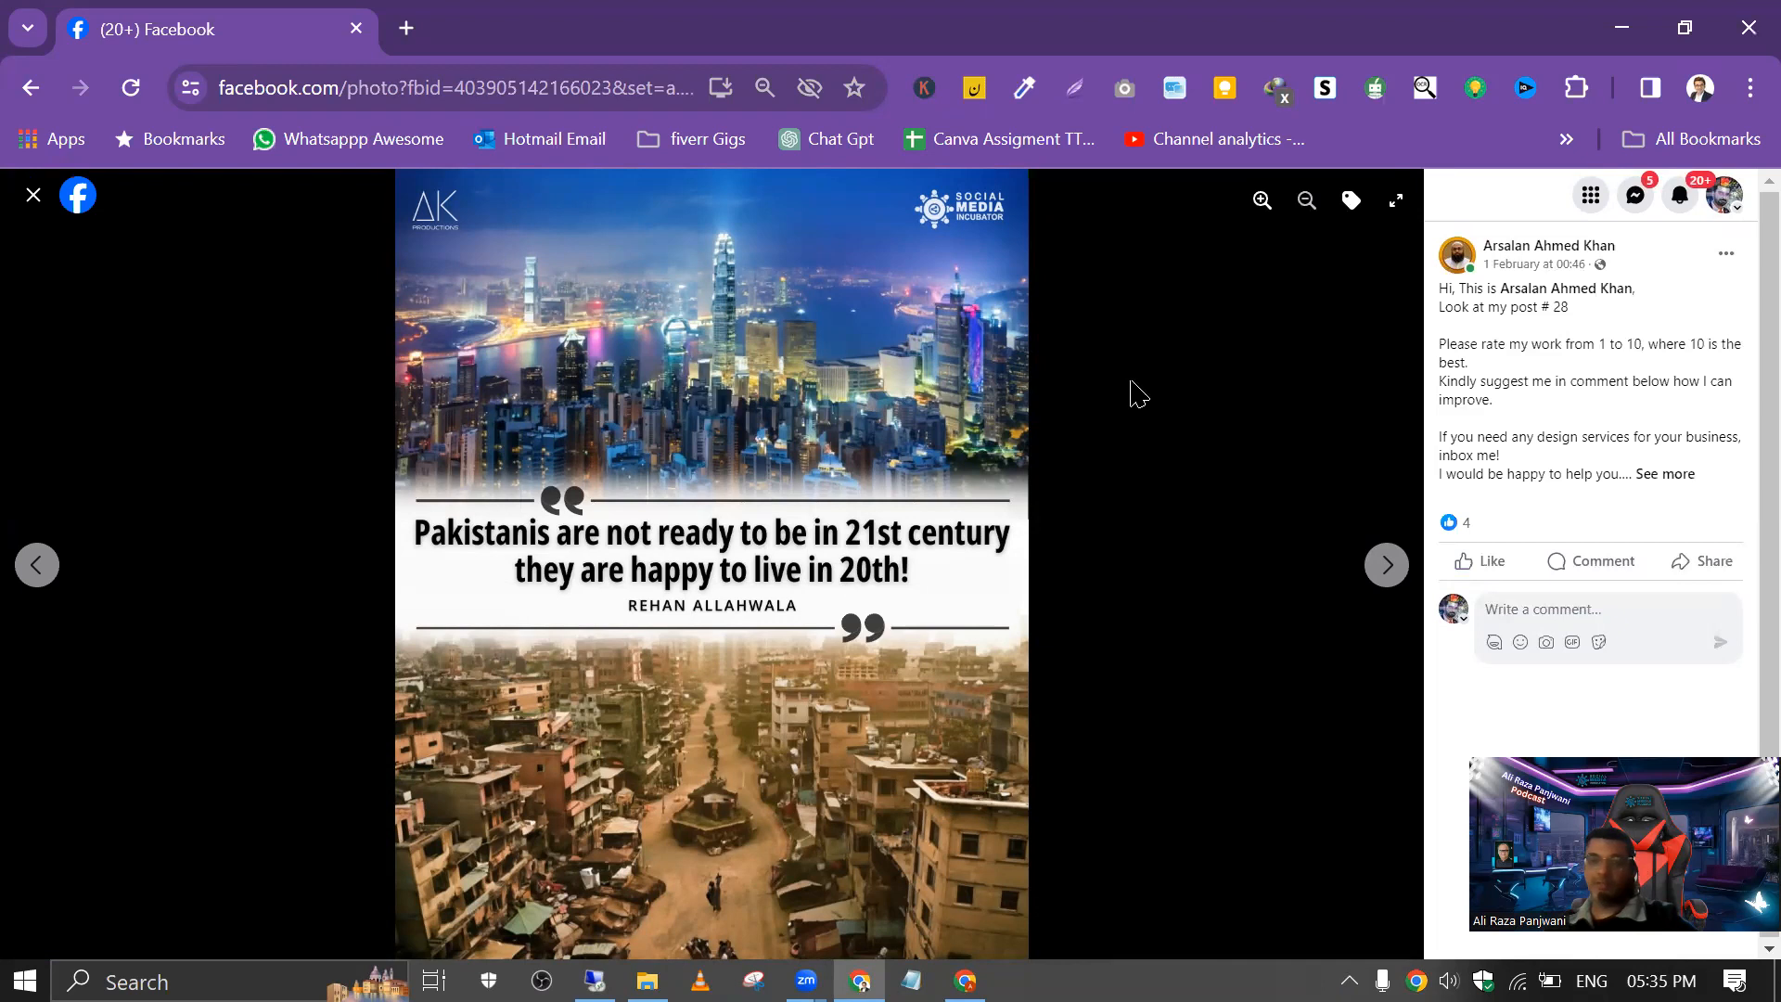
left_click(1387, 564)
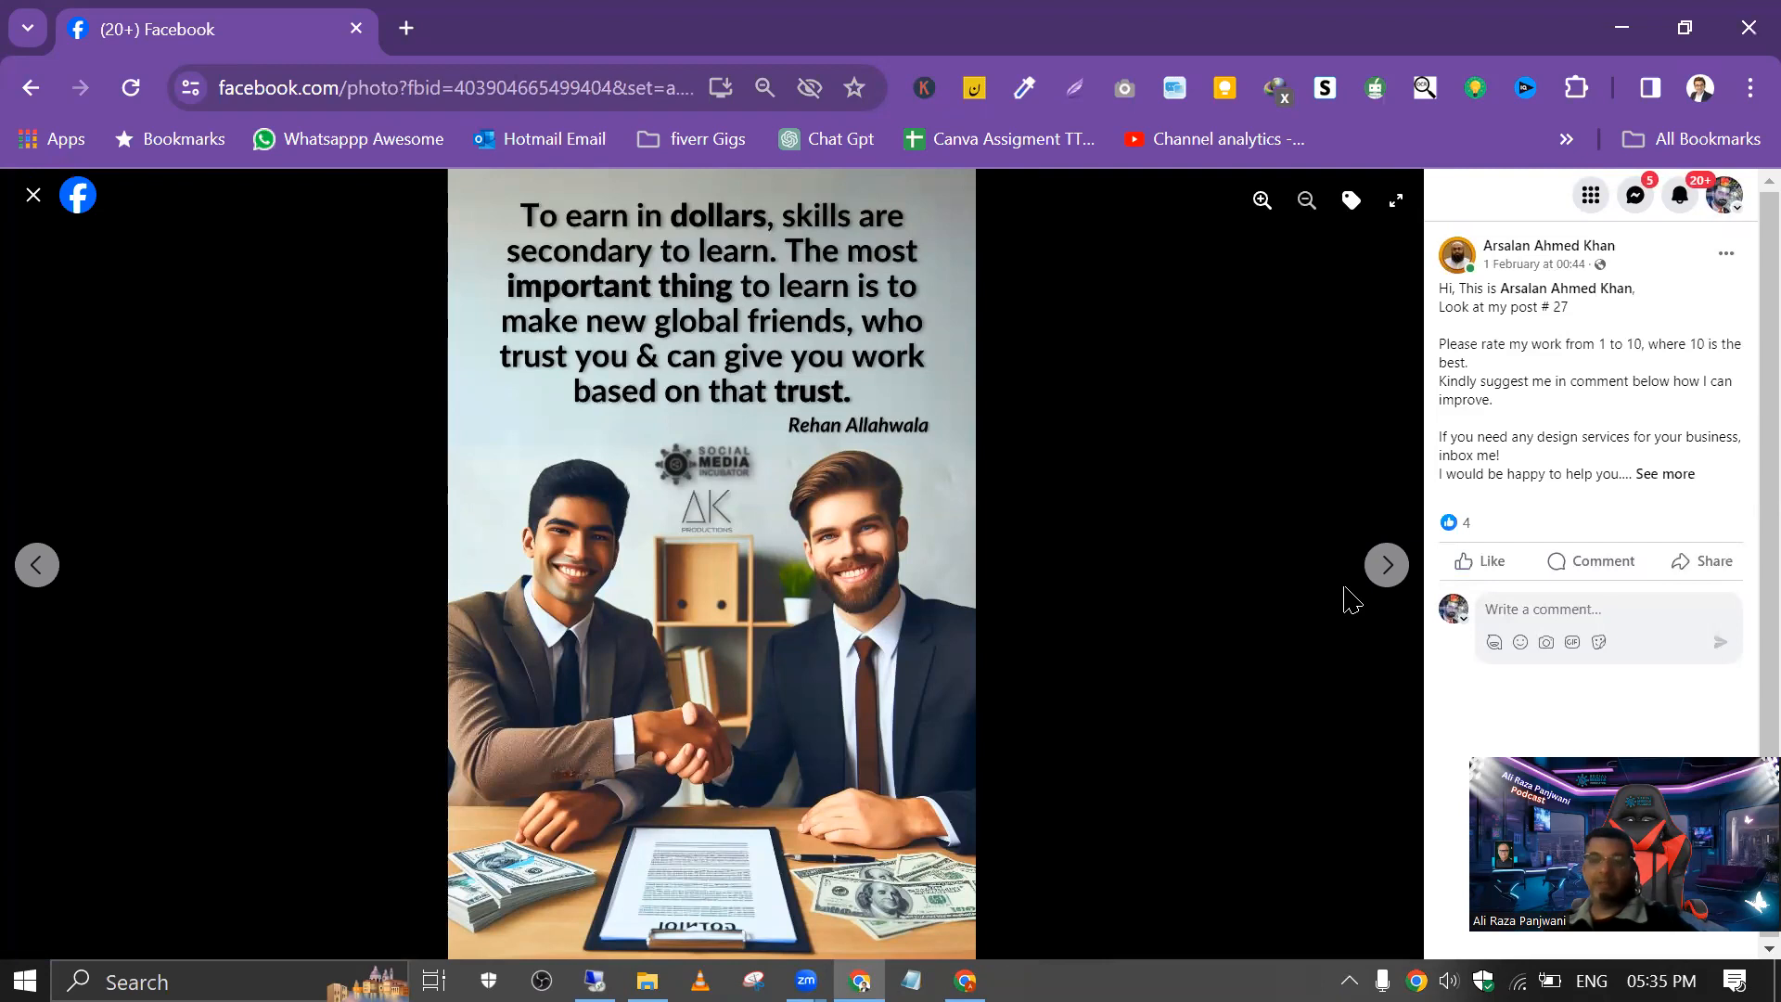
left_click(1391, 566)
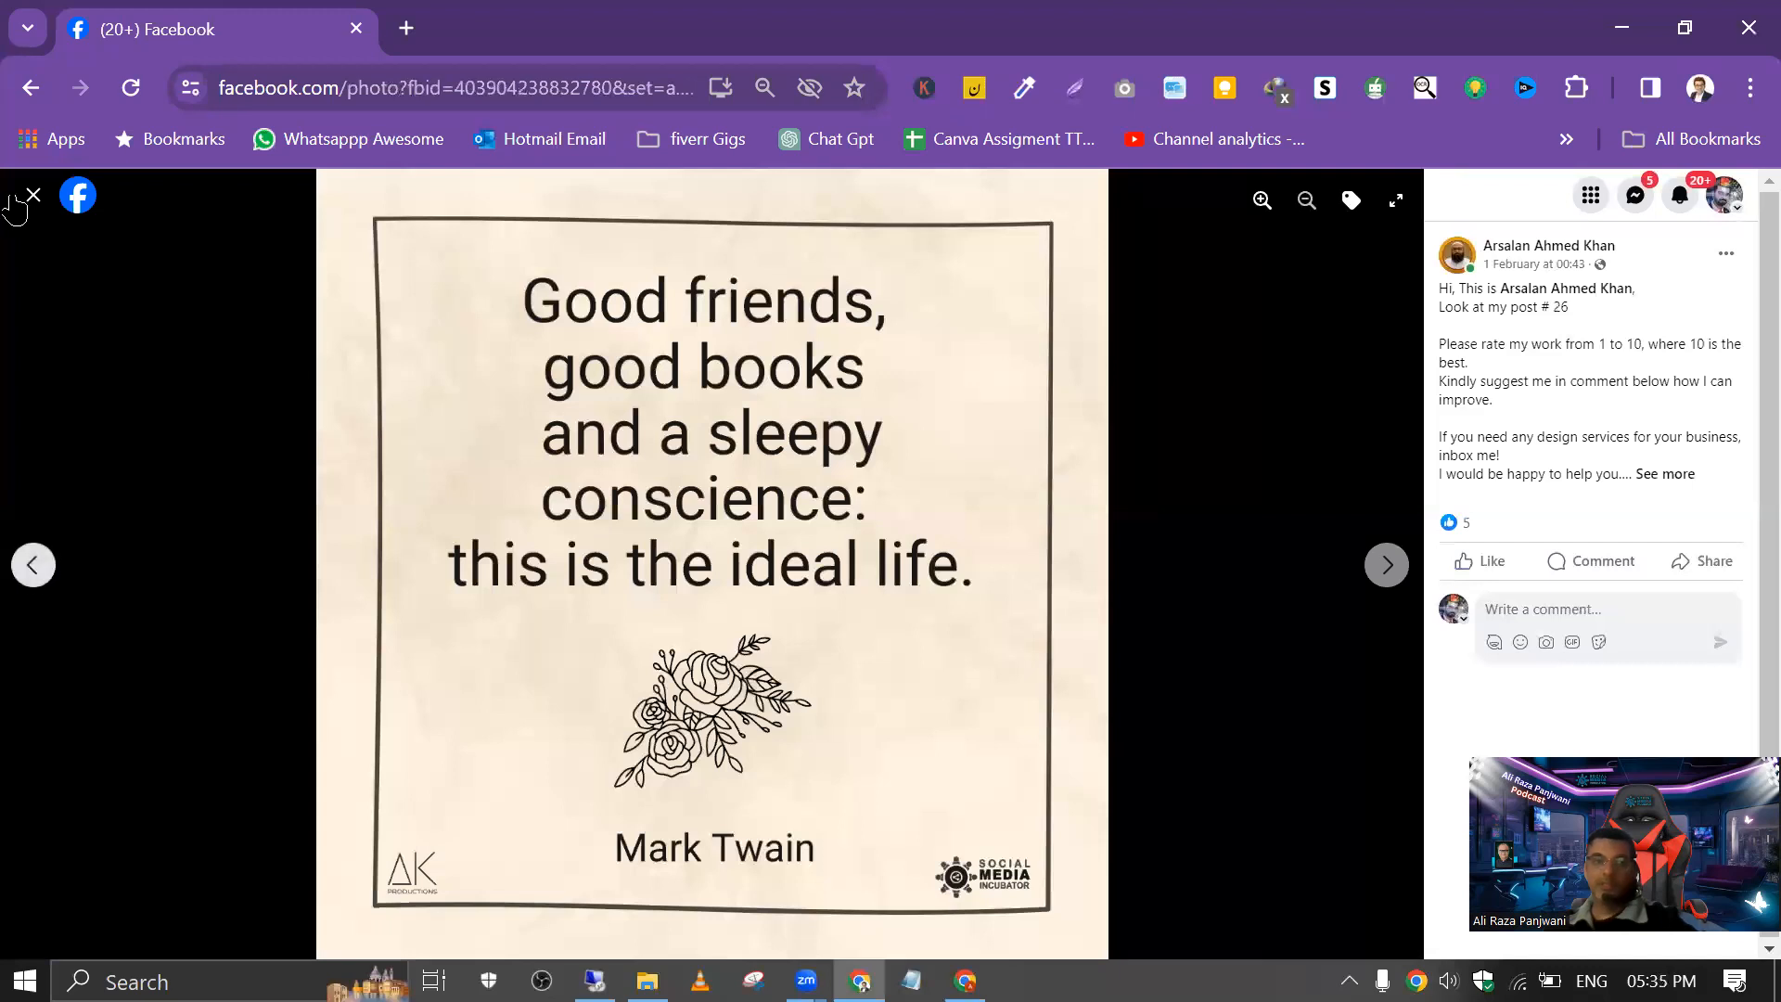
key("Left")
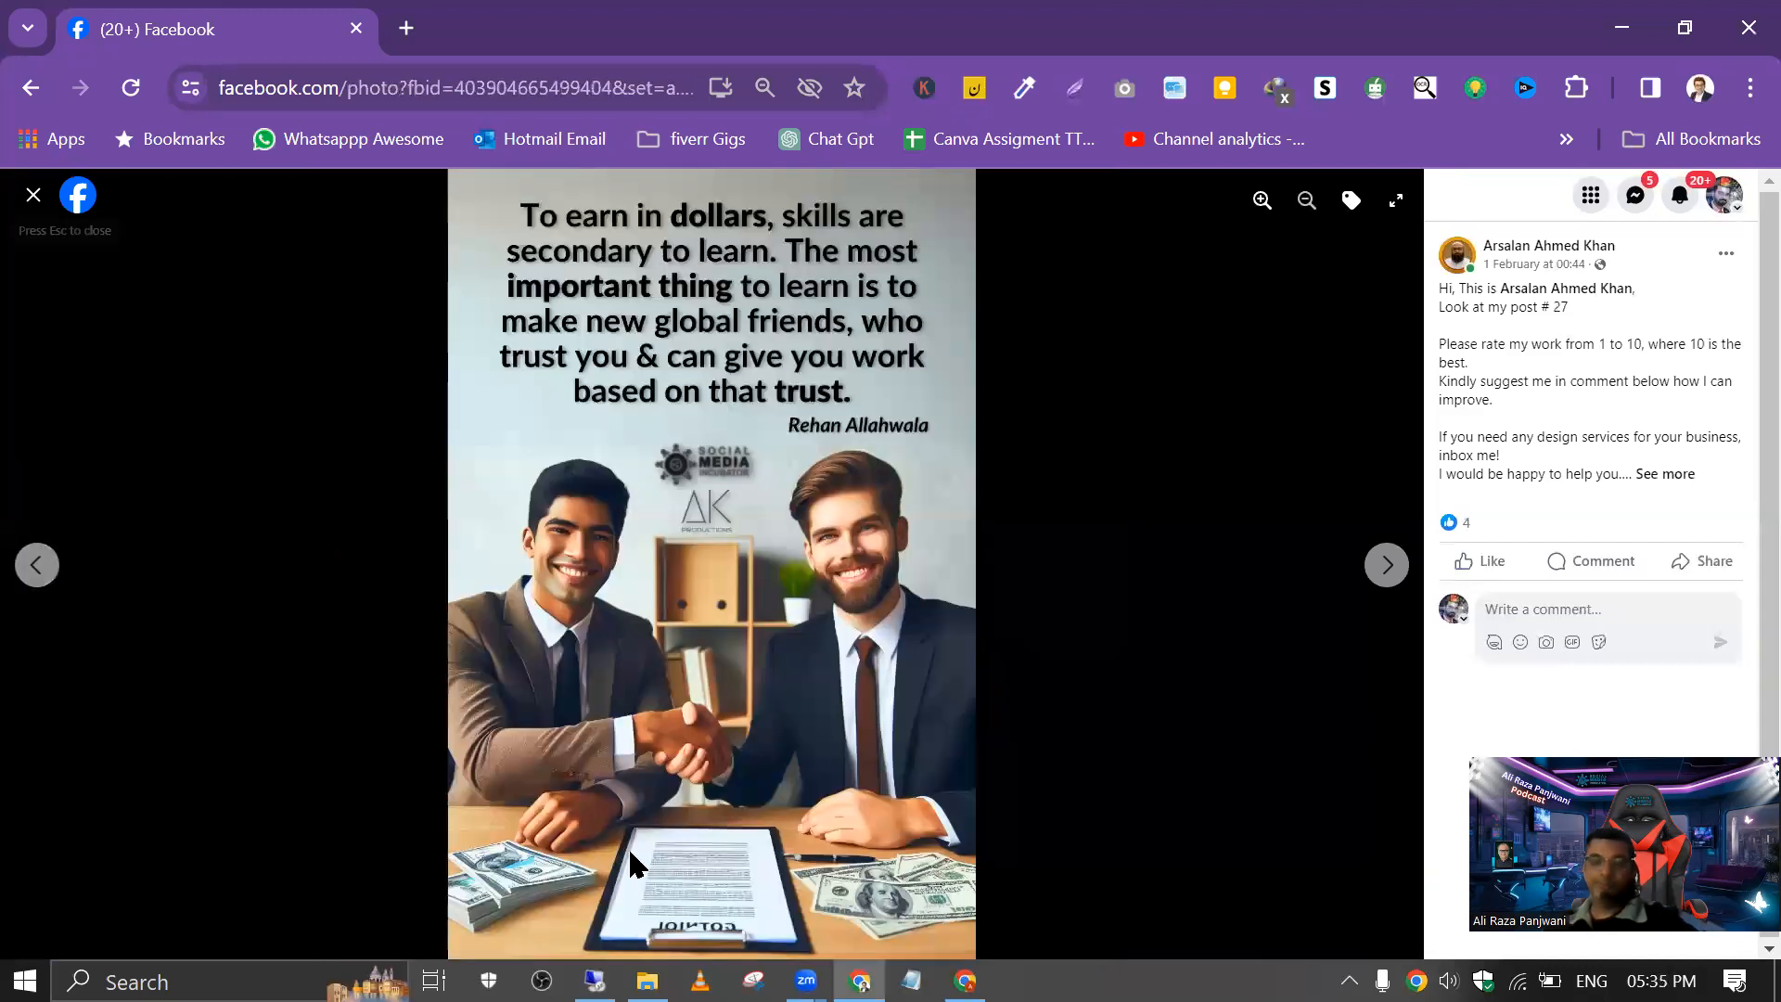
Step: Switch to Canva and create a blank Facebook Post (Landscape) design from the social media formats
left_click(965, 981)
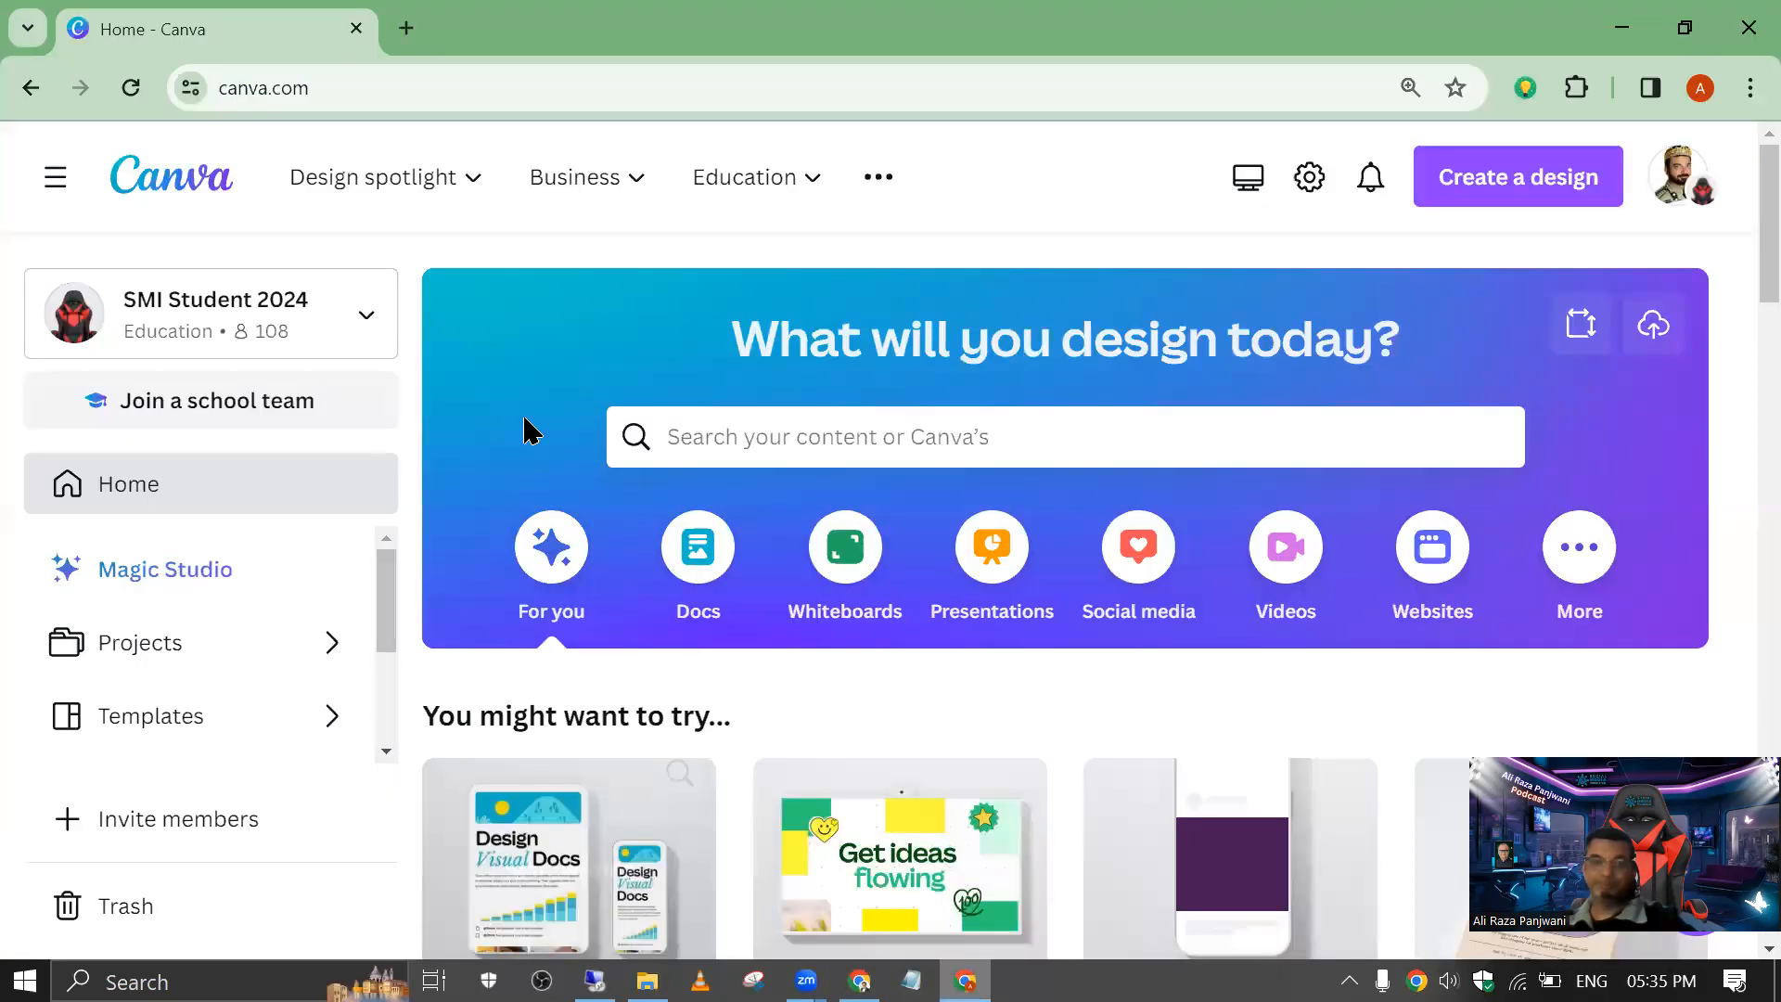
left_click(712, 449)
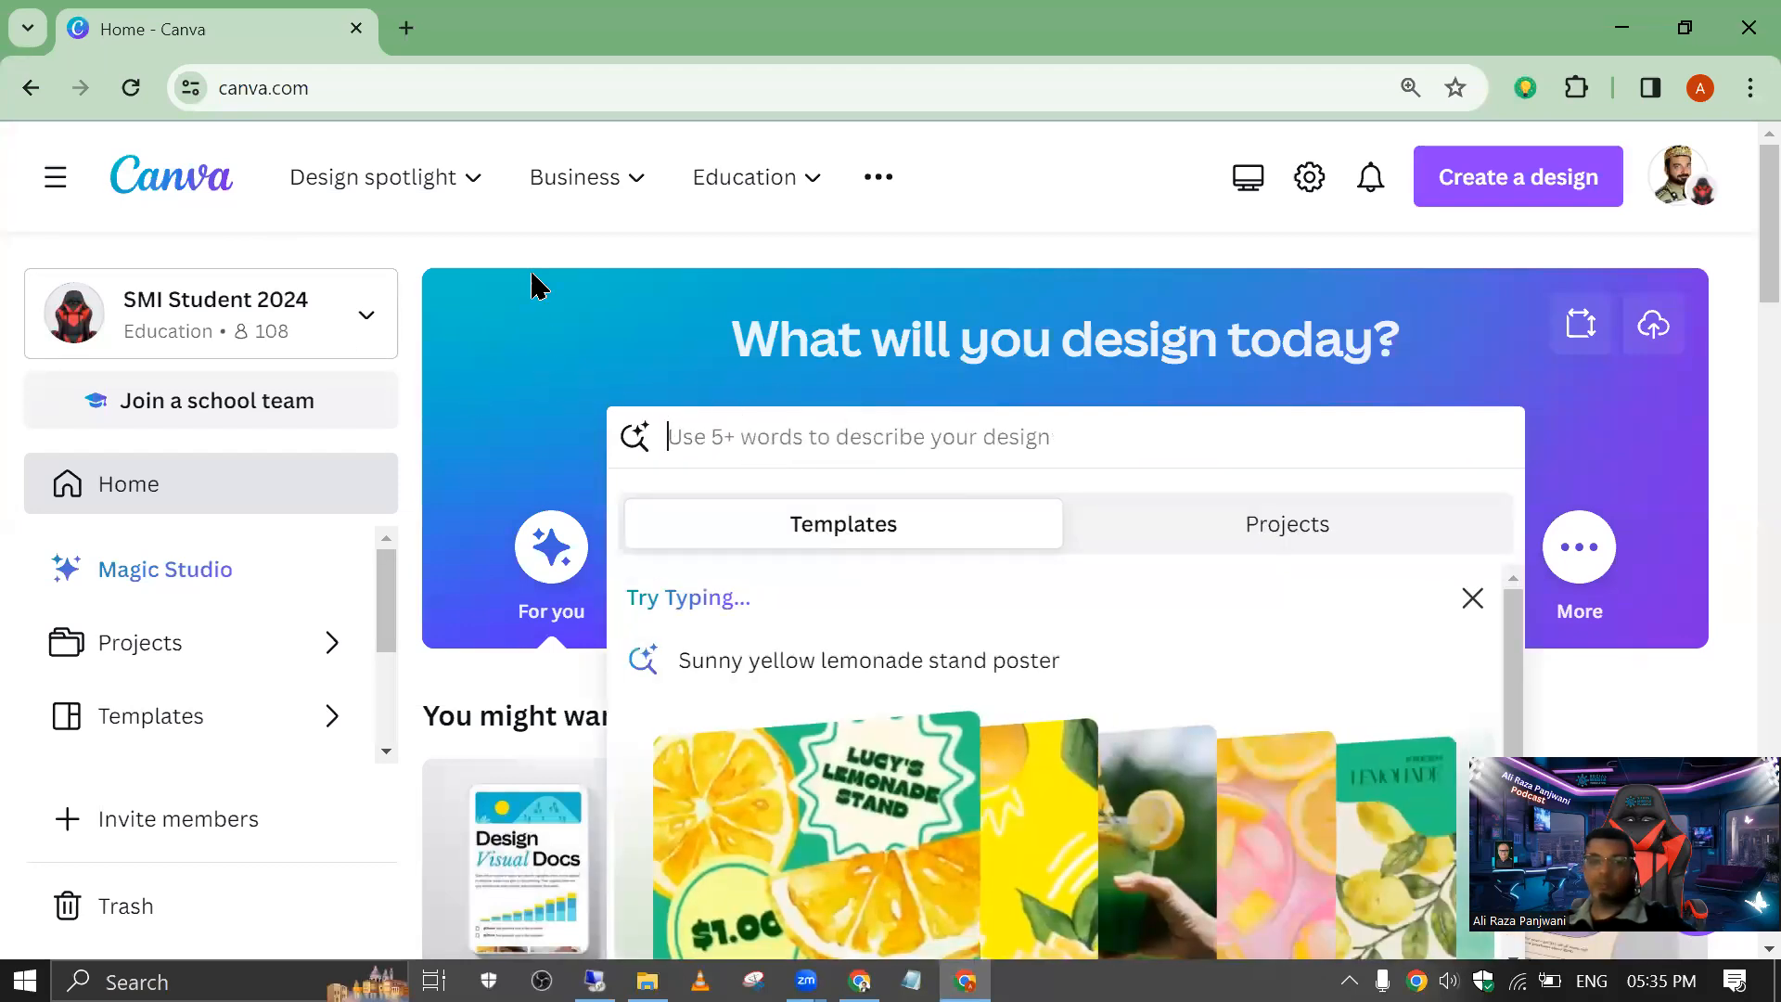
left_click(566, 249)
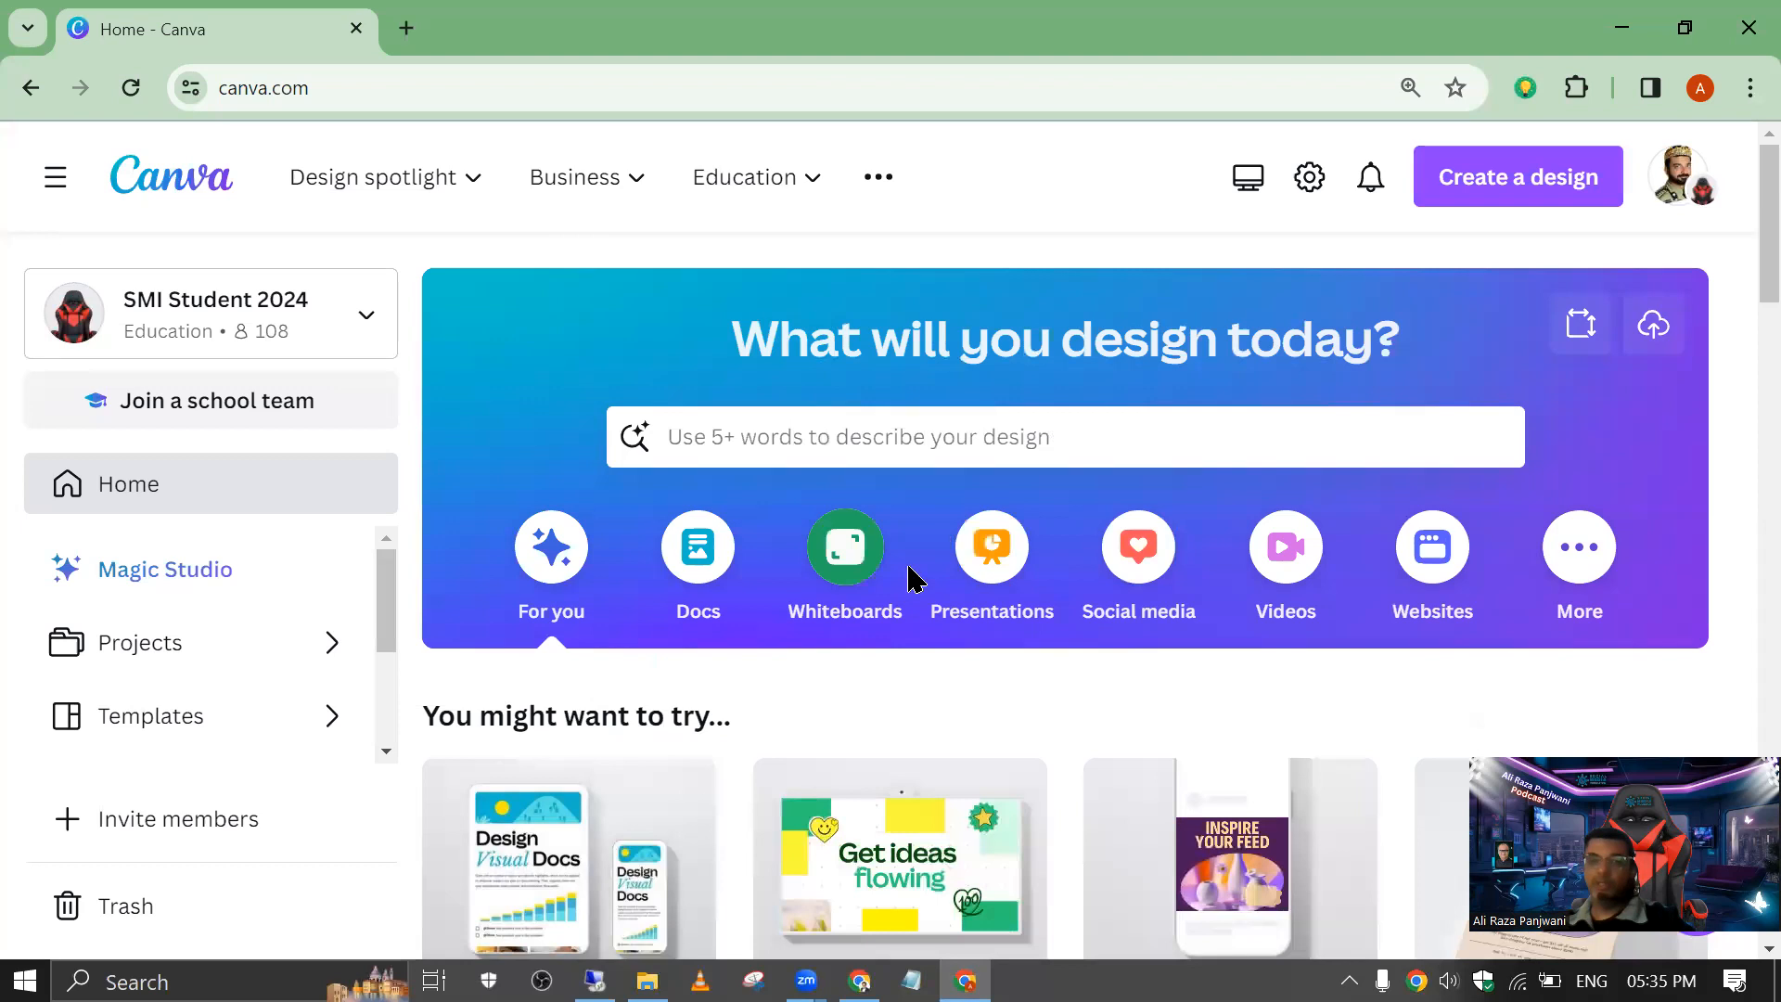
left_click(1113, 566)
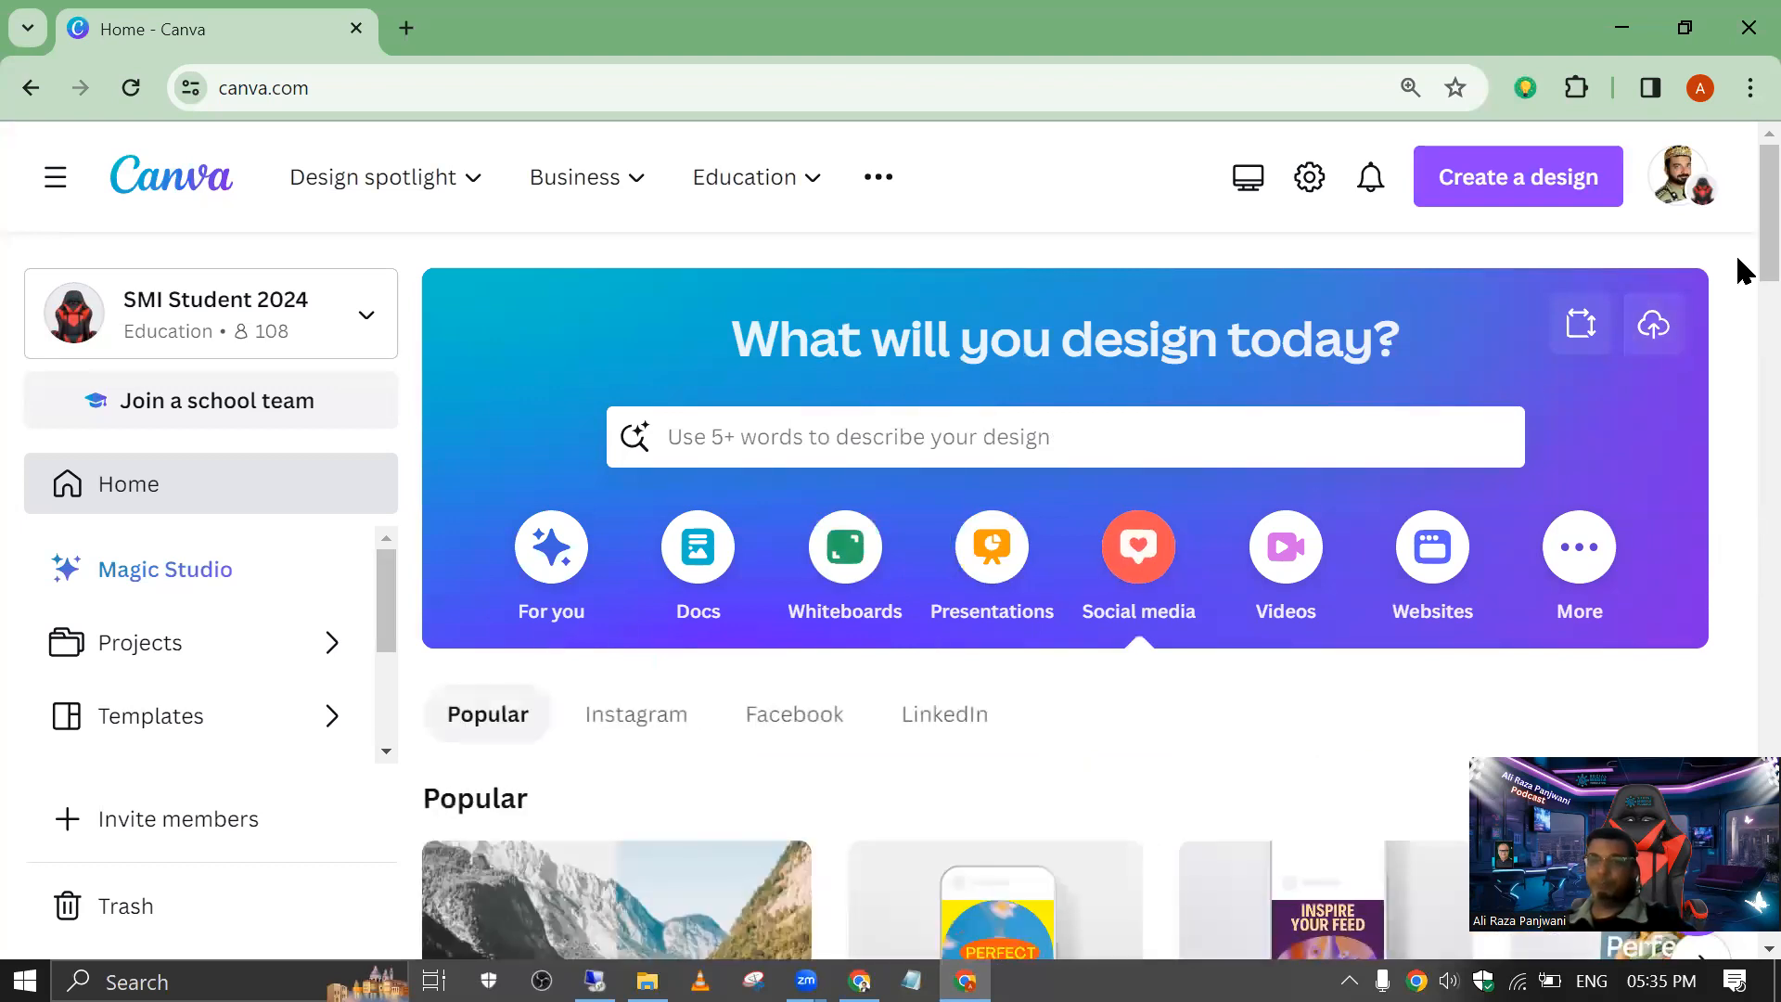
scroll(1738, 283, "down", 5)
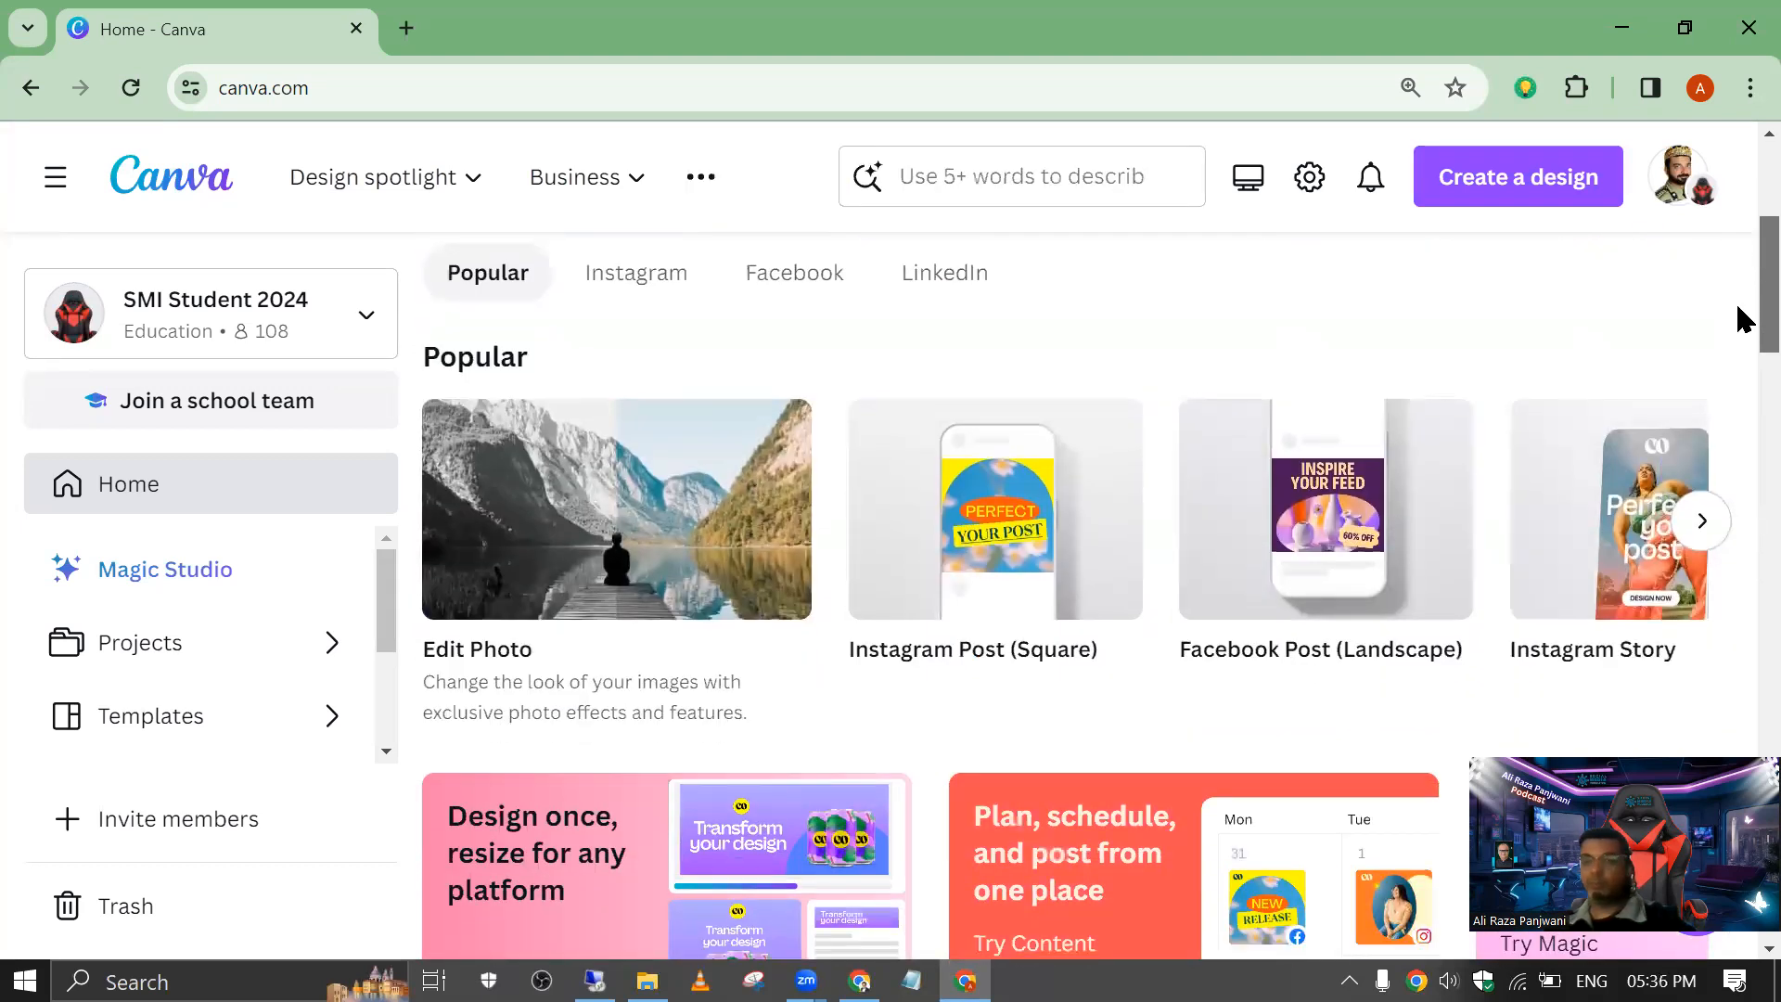
mouse_move(1308, 518)
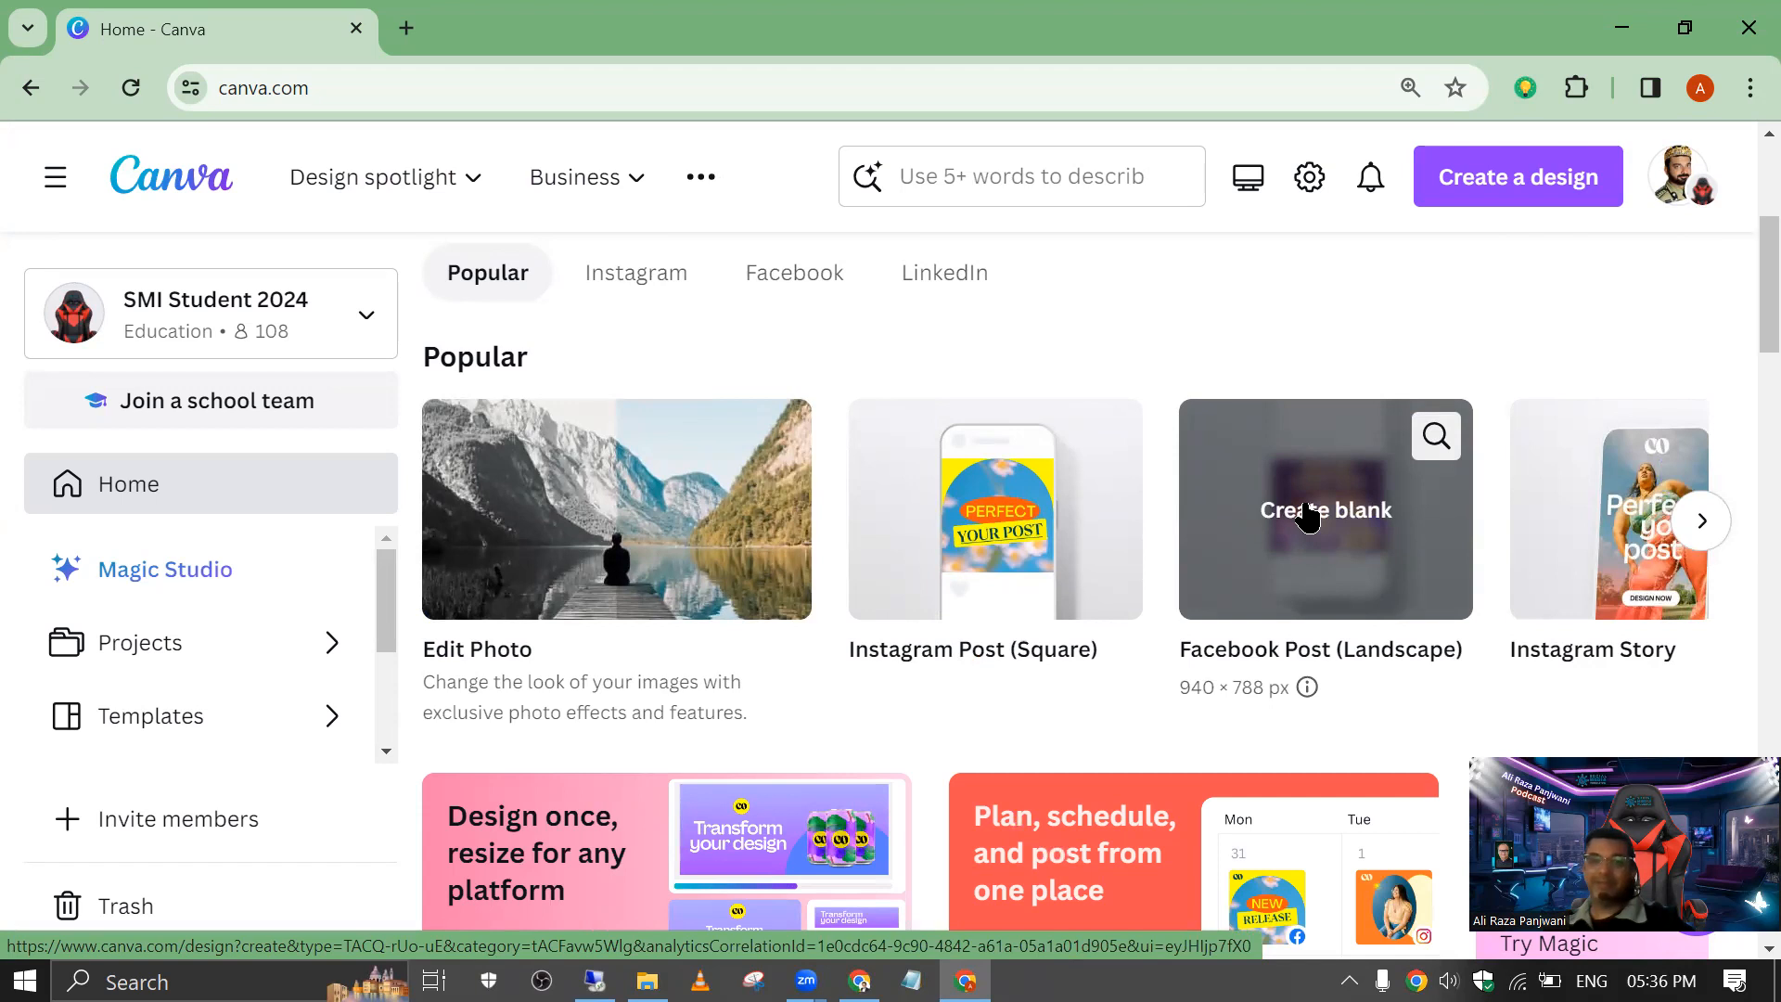
left_click(1308, 517)
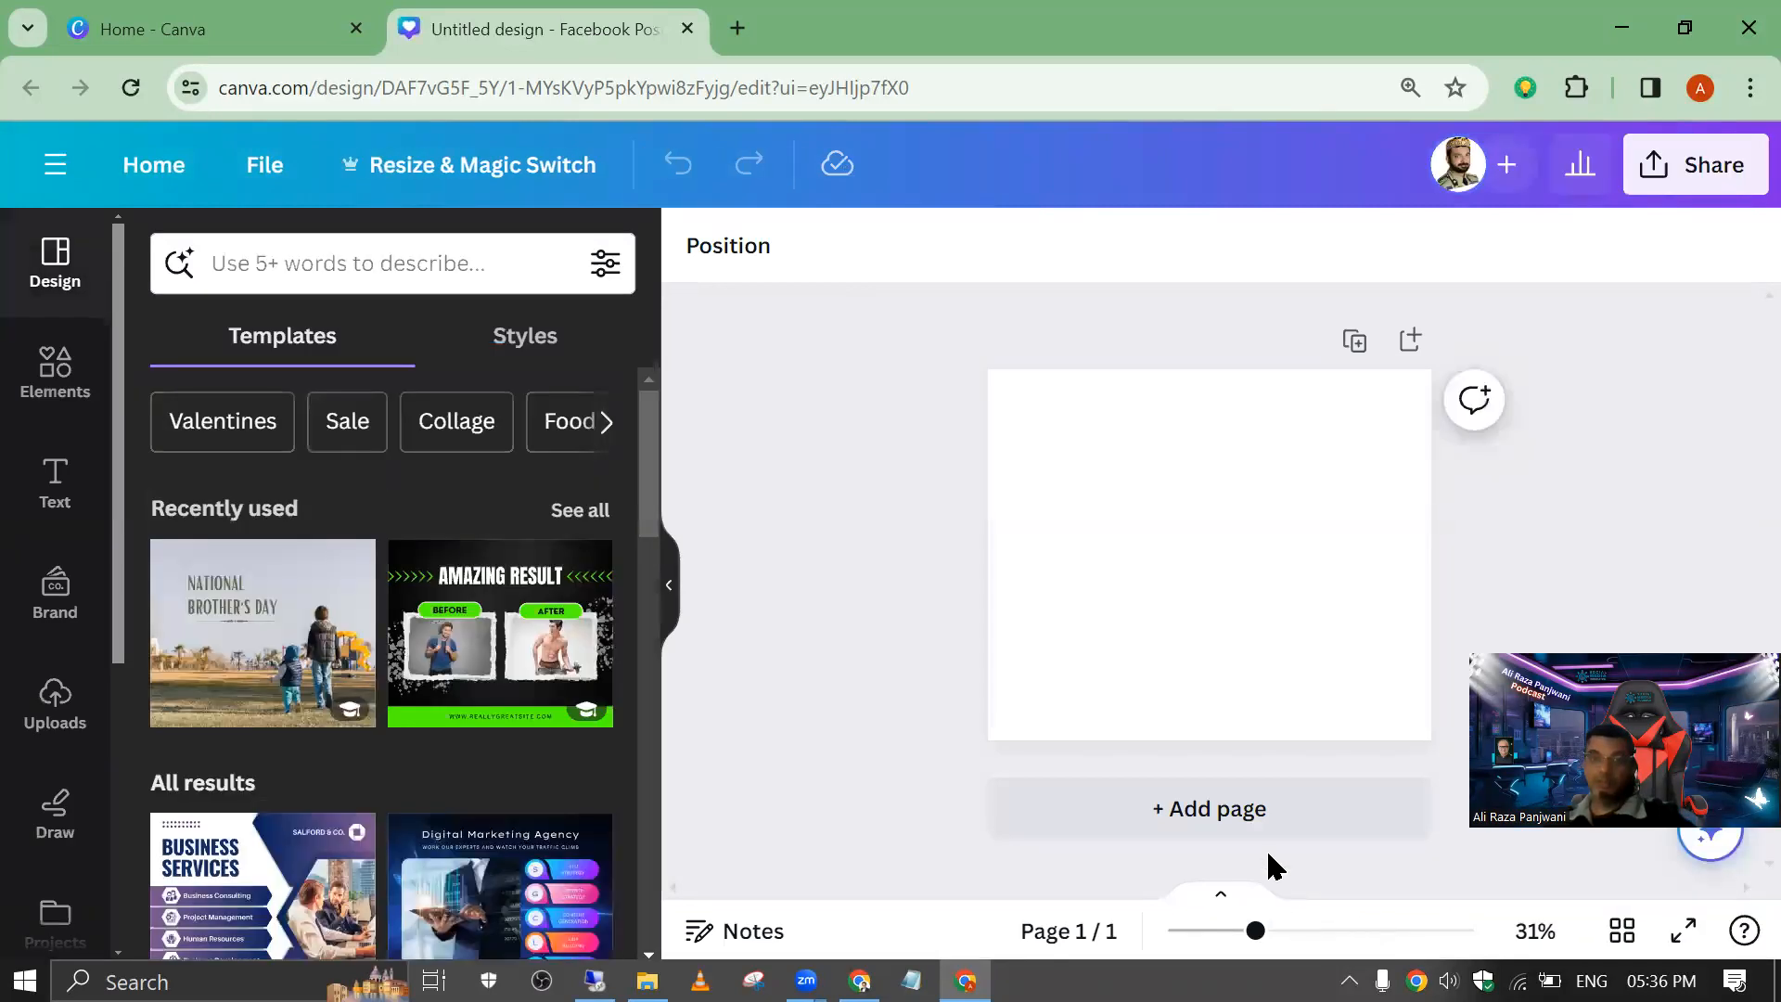
mouse_move(1256, 933)
left_mouse_down()
mouse_move(1447, 934)
mouse_move(1245, 930)
mouse_move(1281, 898)
mouse_move(1324, 905)
mouse_move(1249, 919)
left_mouse_up()
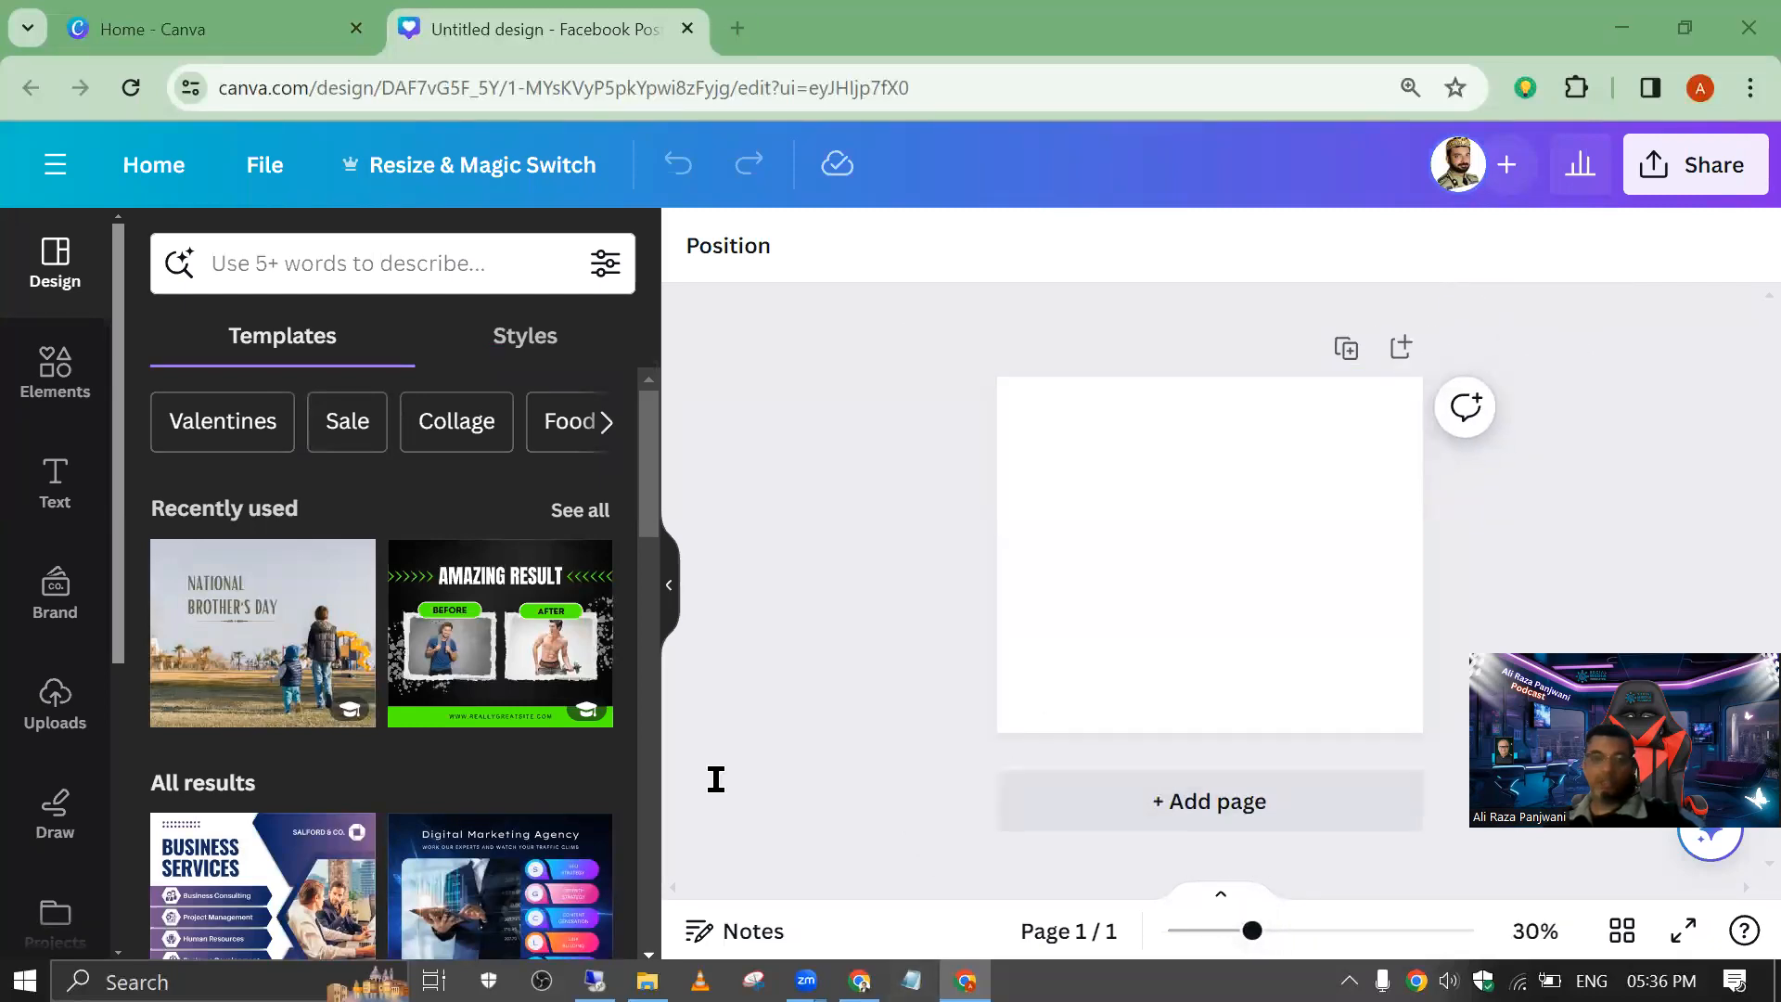
Step: Switch to Notepad and open the "class qoutes" text file from the Desktop
key("alt+Tab")
left_click(31, 228)
left_click(82, 316)
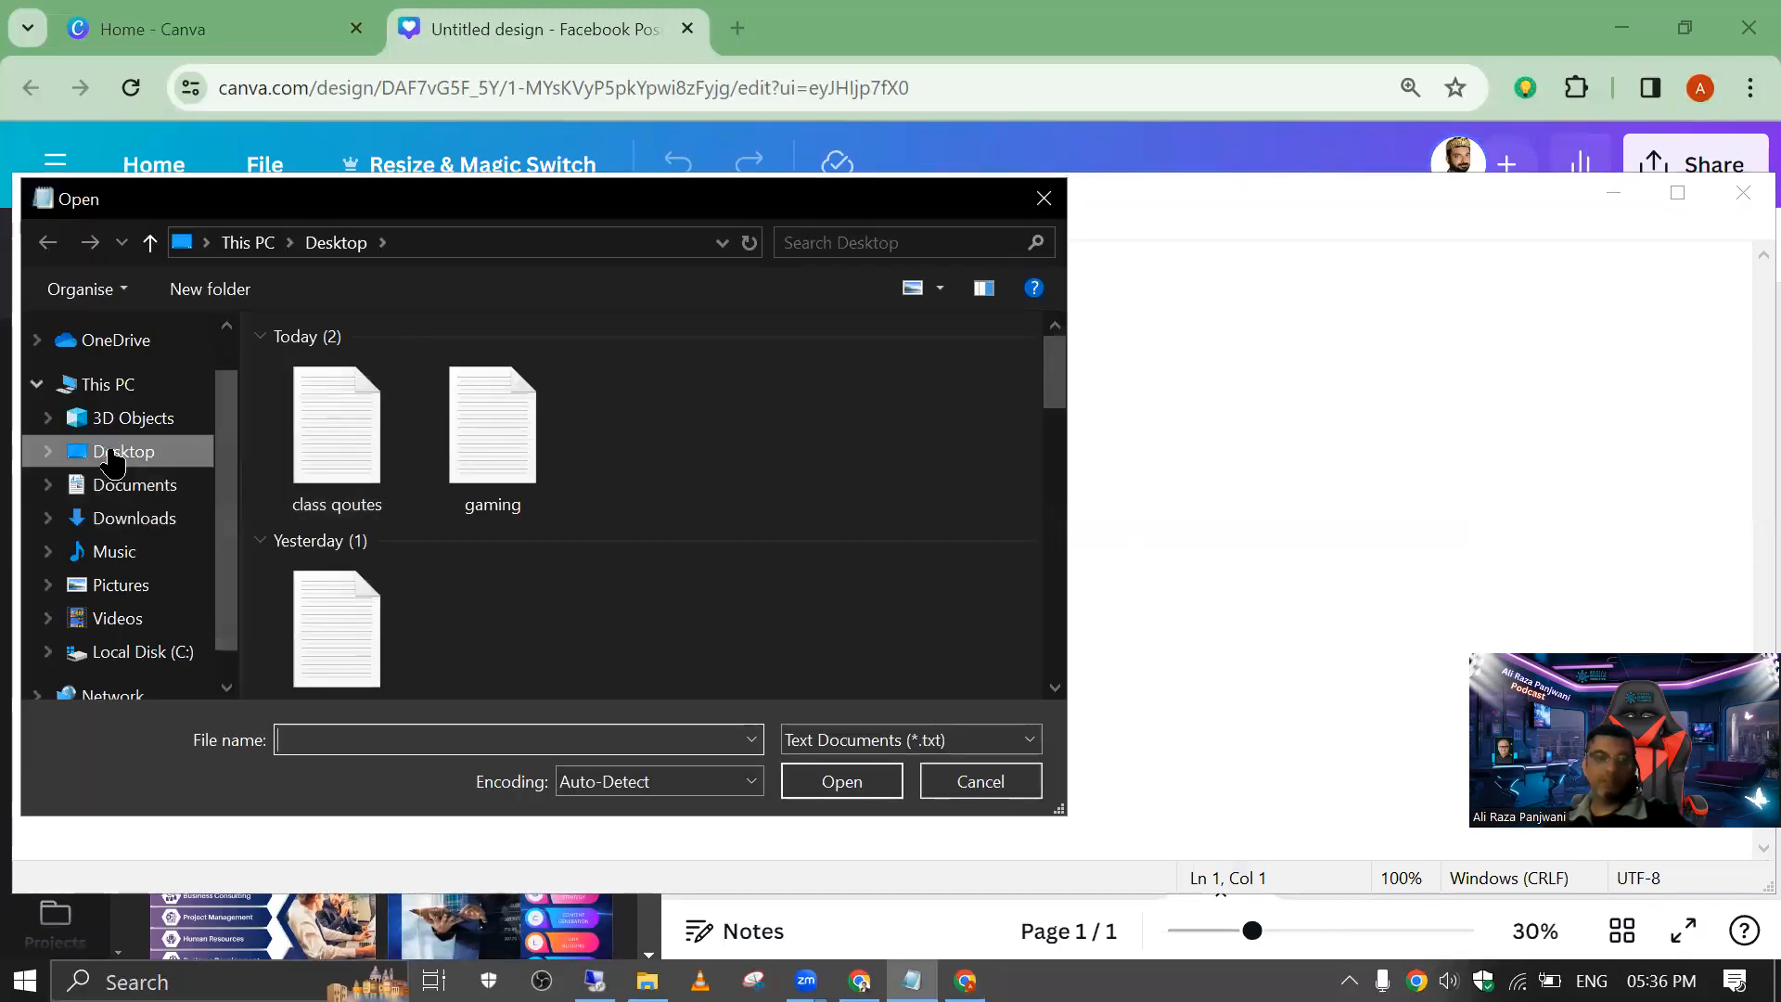
double_click(330, 436)
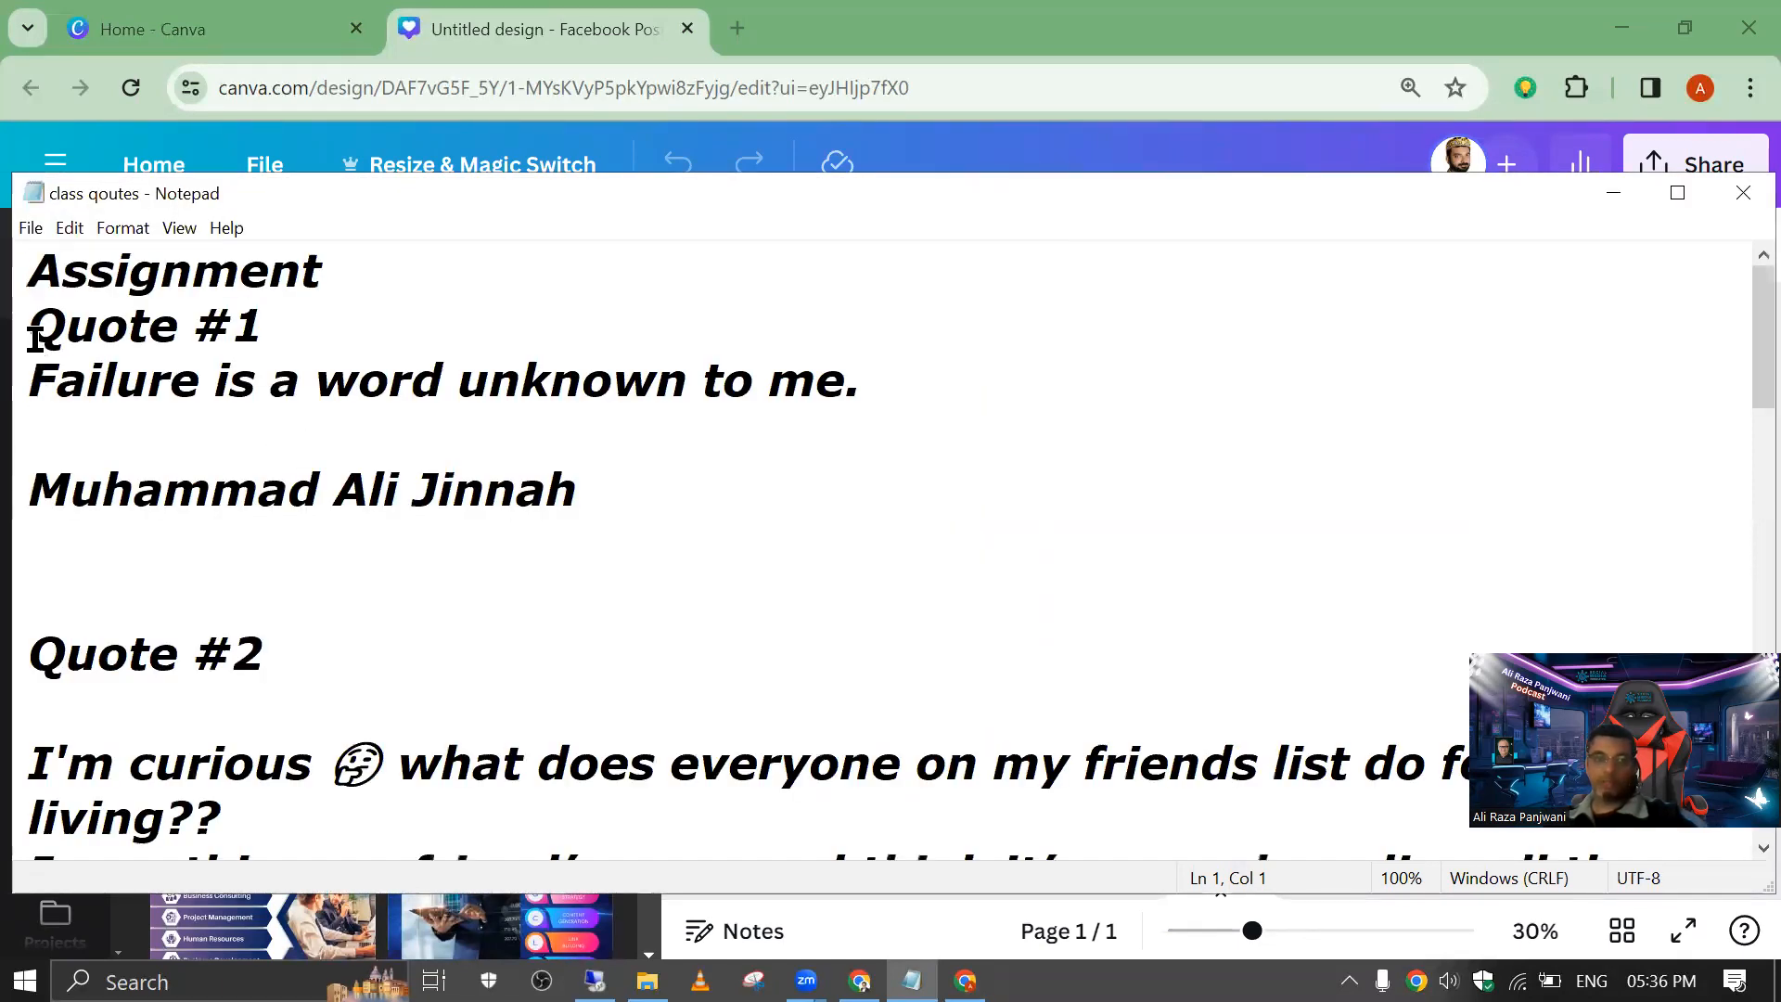
Step: Copy the Quote #1 sentence "Failure is a word unknown to me" without its full stop and minimize Notepad
left_click_drag(33, 379, 895, 488)
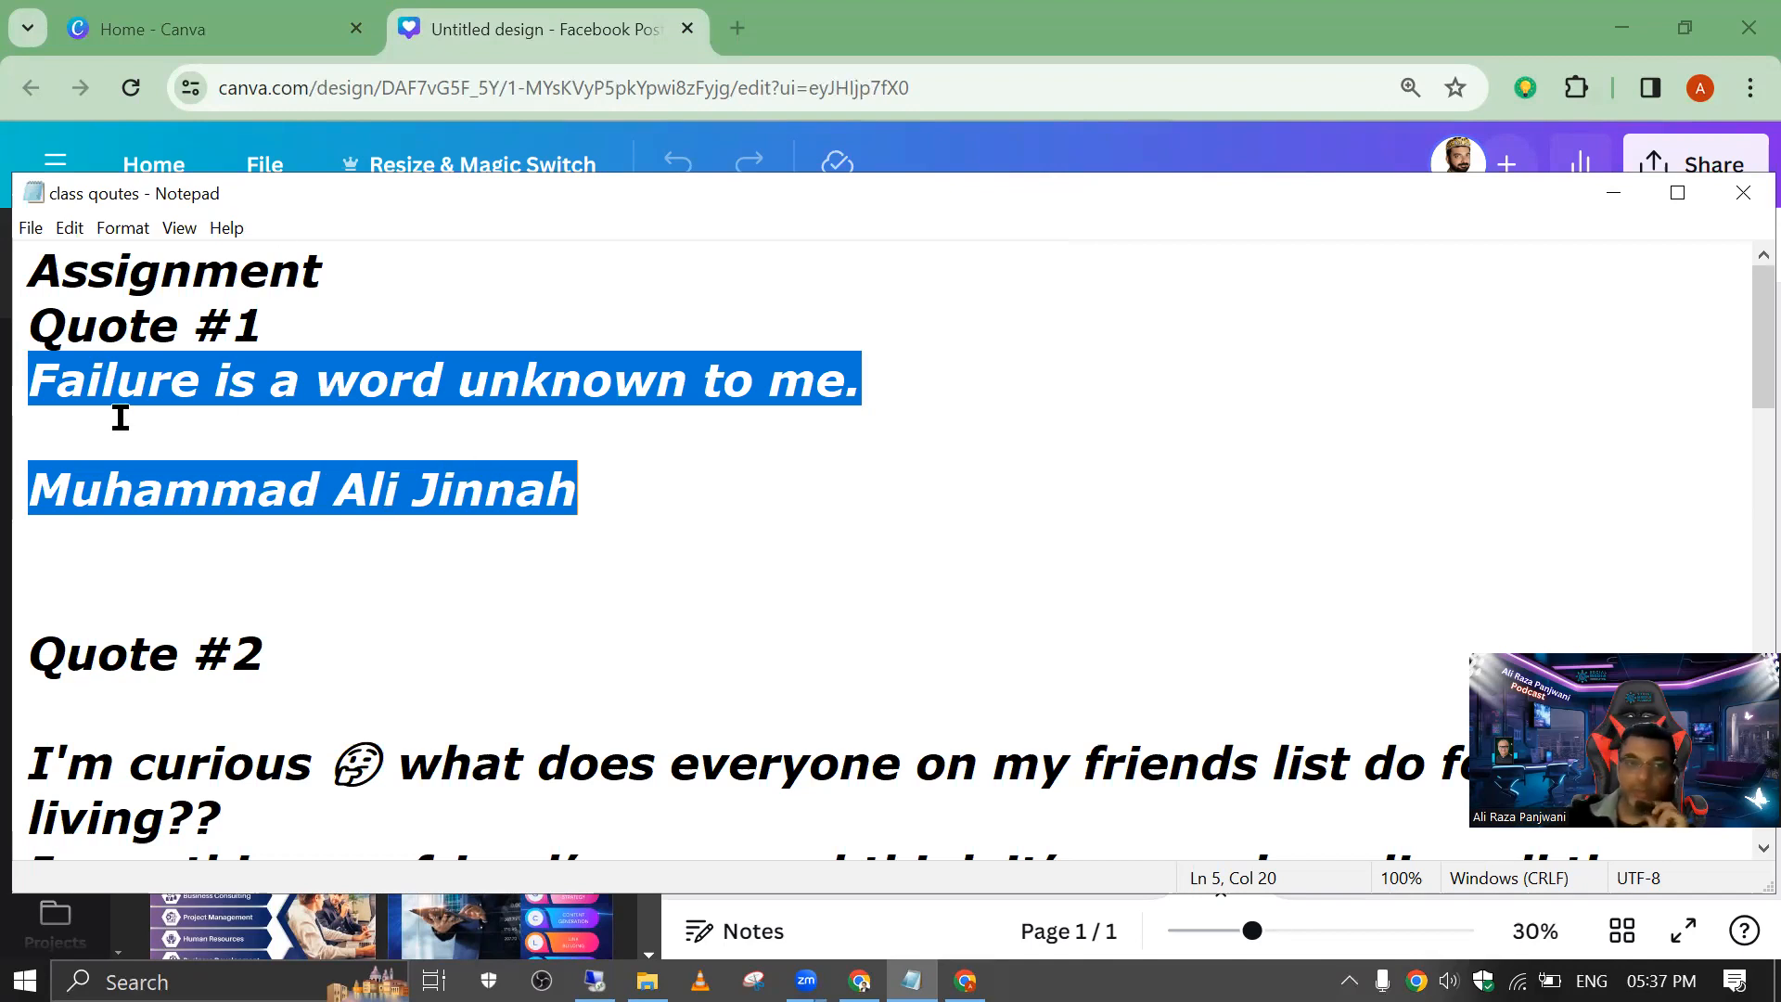
left_click_drag(34, 374, 757, 460)
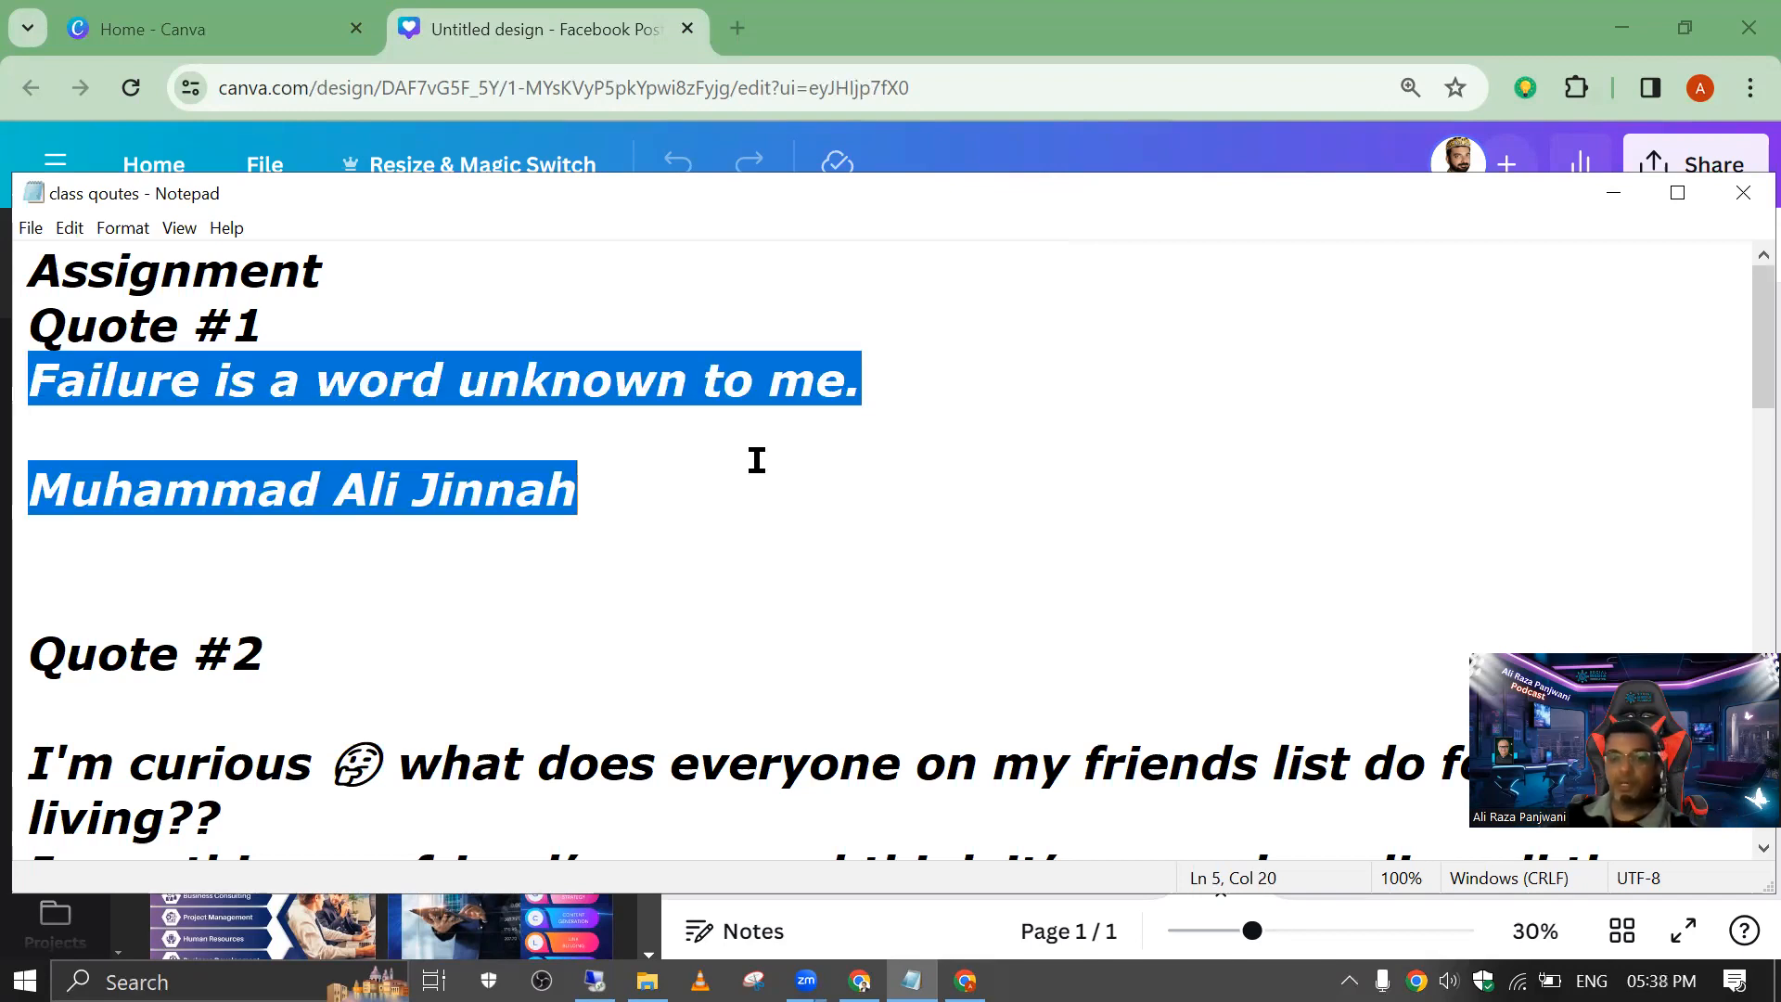
left_click(865, 404)
left_click_drag(846, 385, 11, 408)
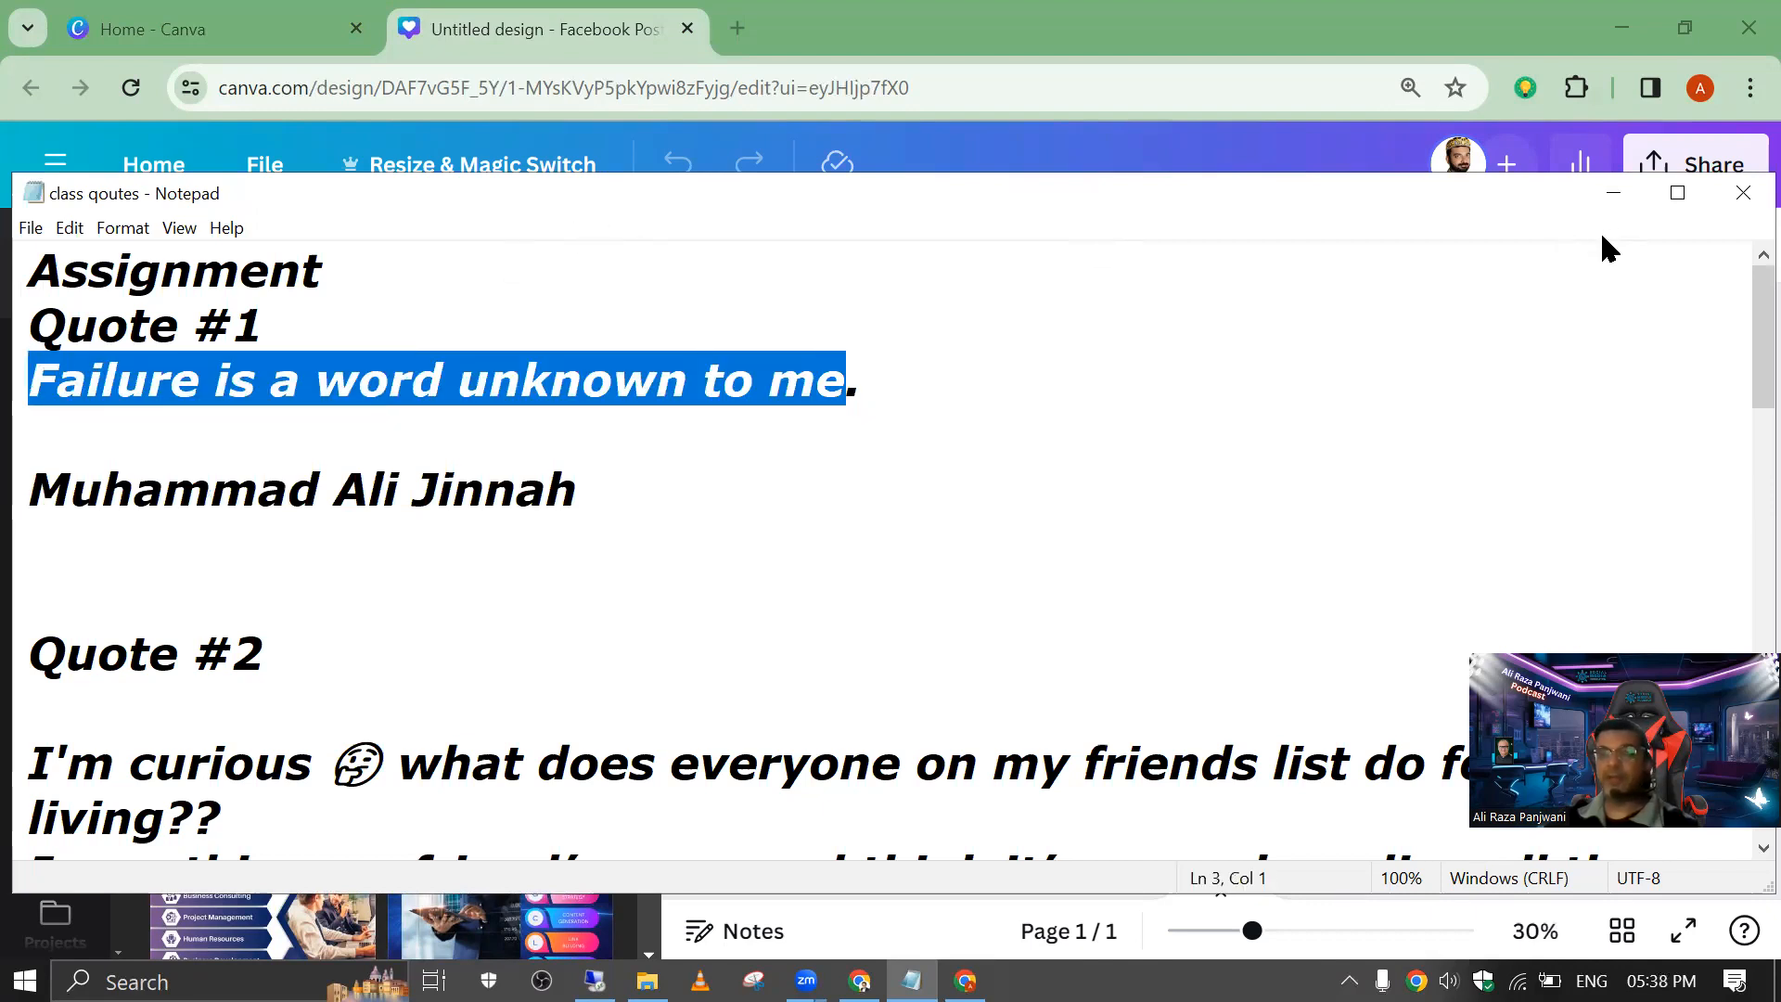
left_click(1614, 195)
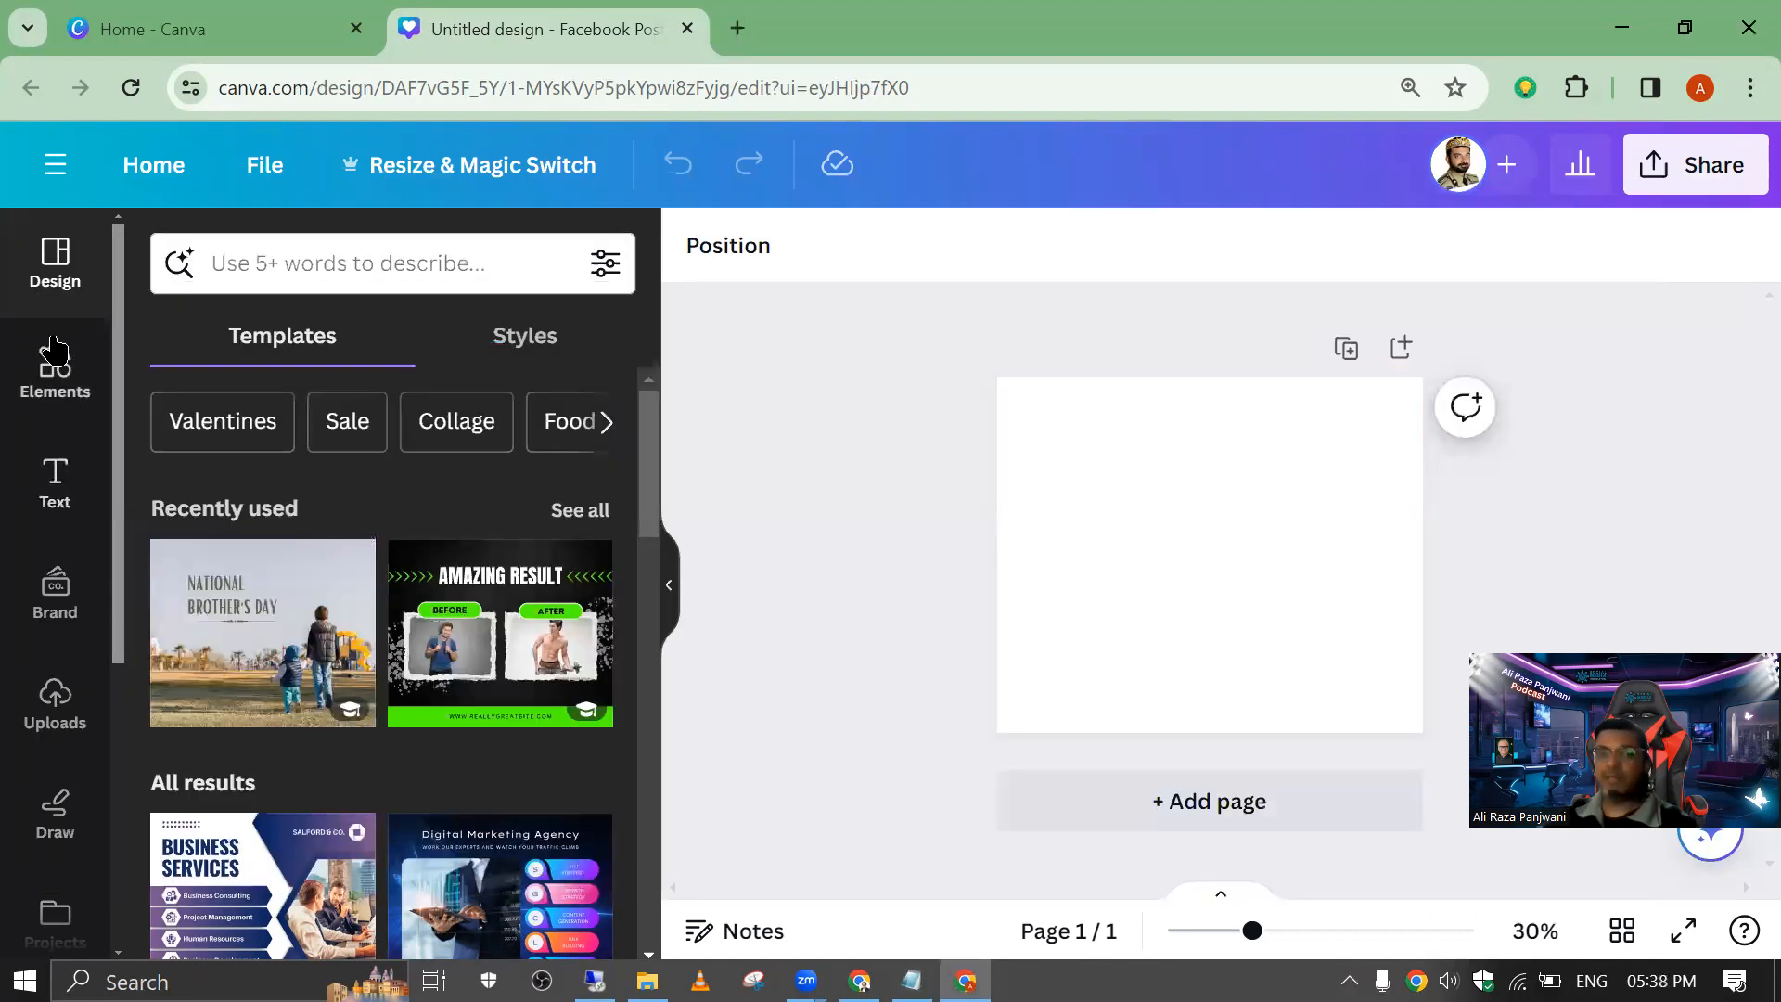
left_click(59, 344)
left_click(290, 265)
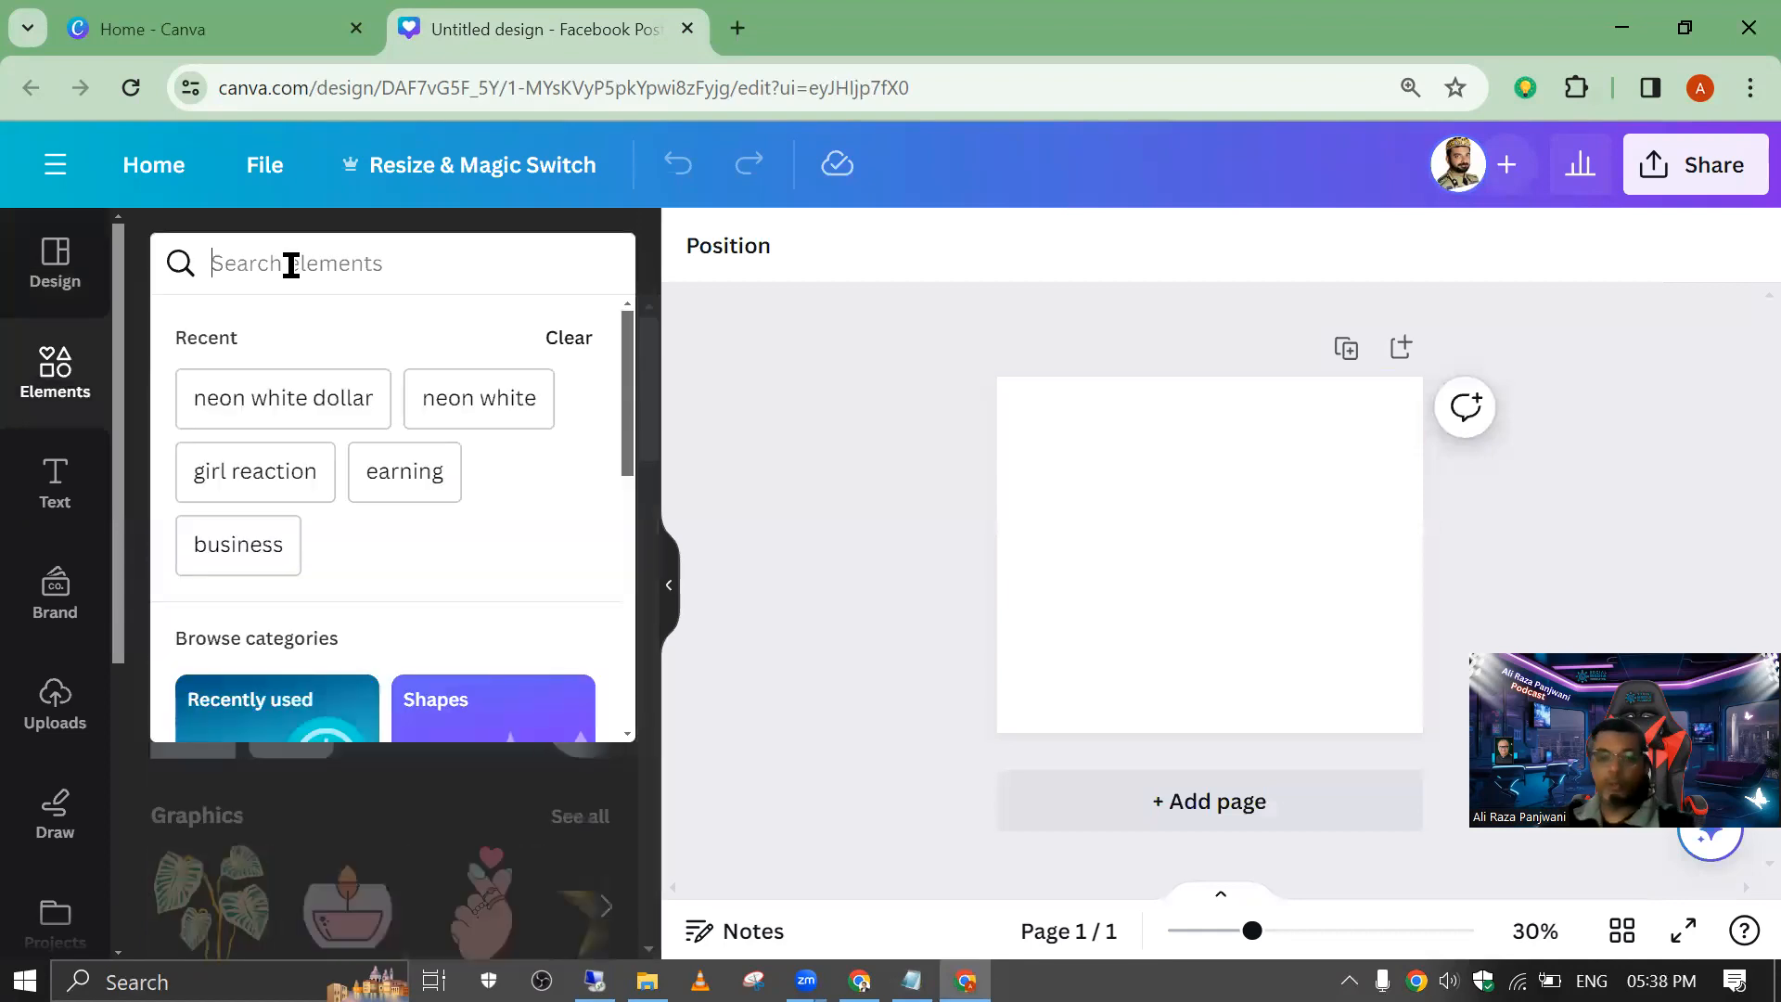
type("quote")
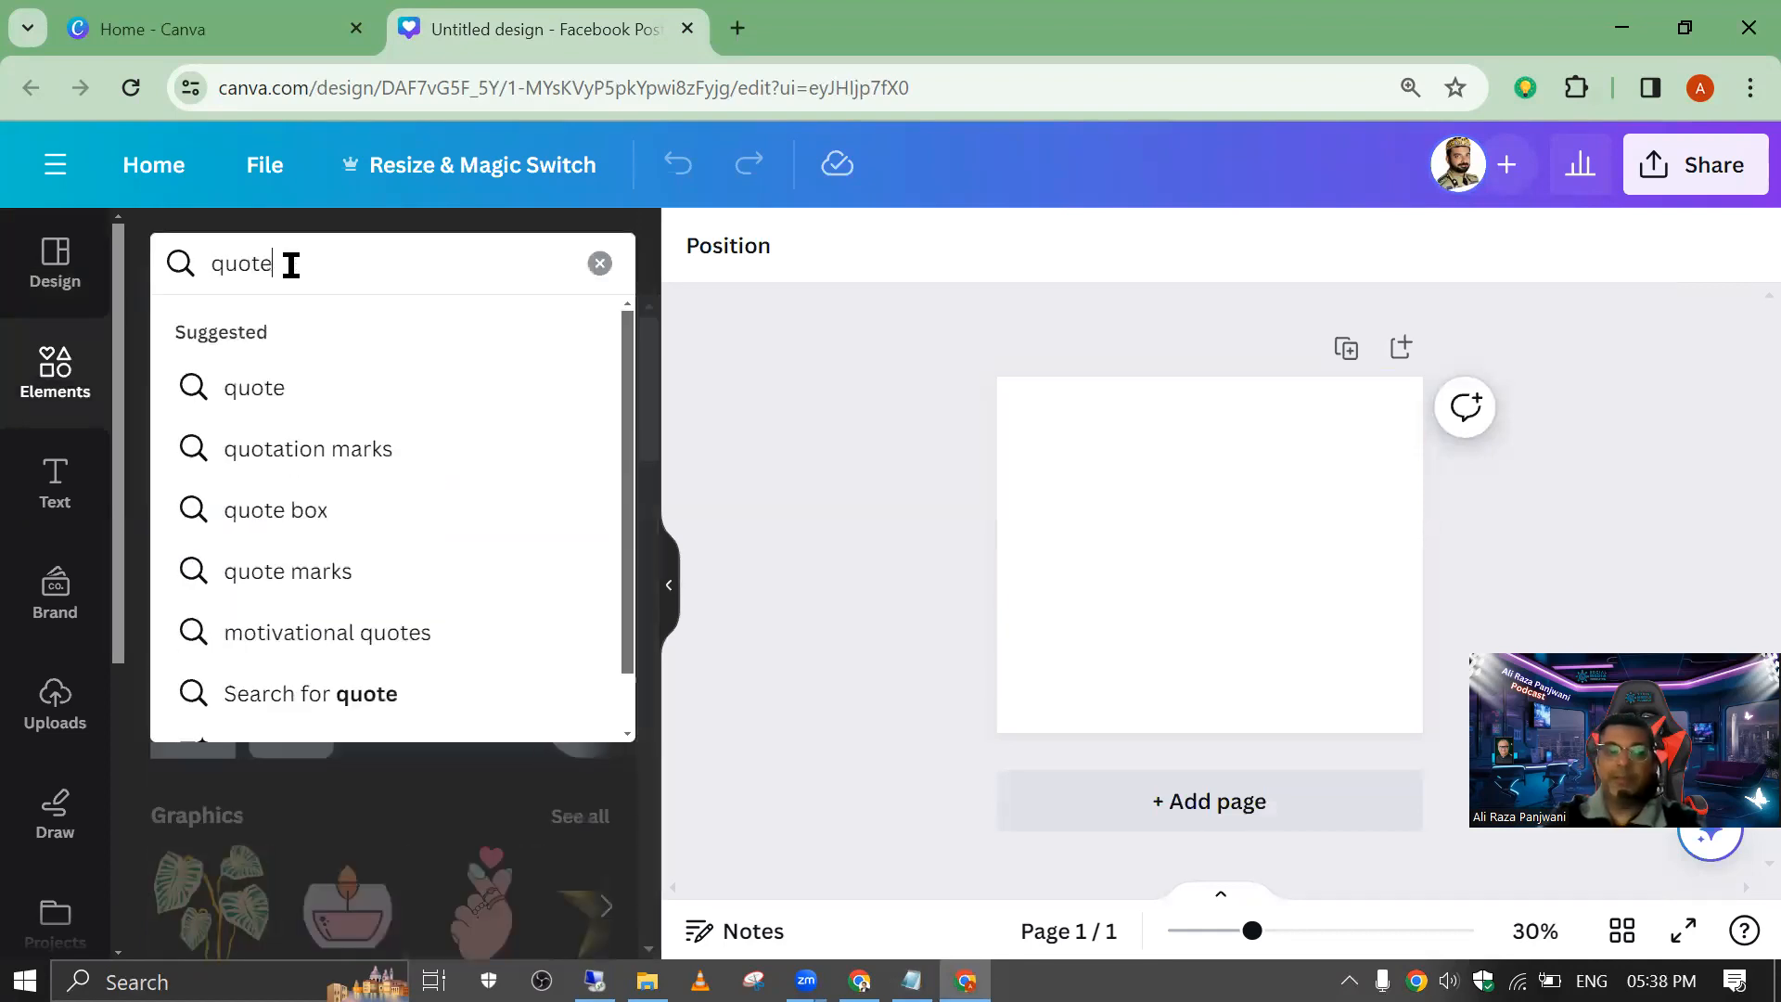
key("Return")
Step: Search the design templates for "quote" and apply the Professional Quote Newsroom Facebook Post template to the page
left_click(55, 263)
left_click(289, 260)
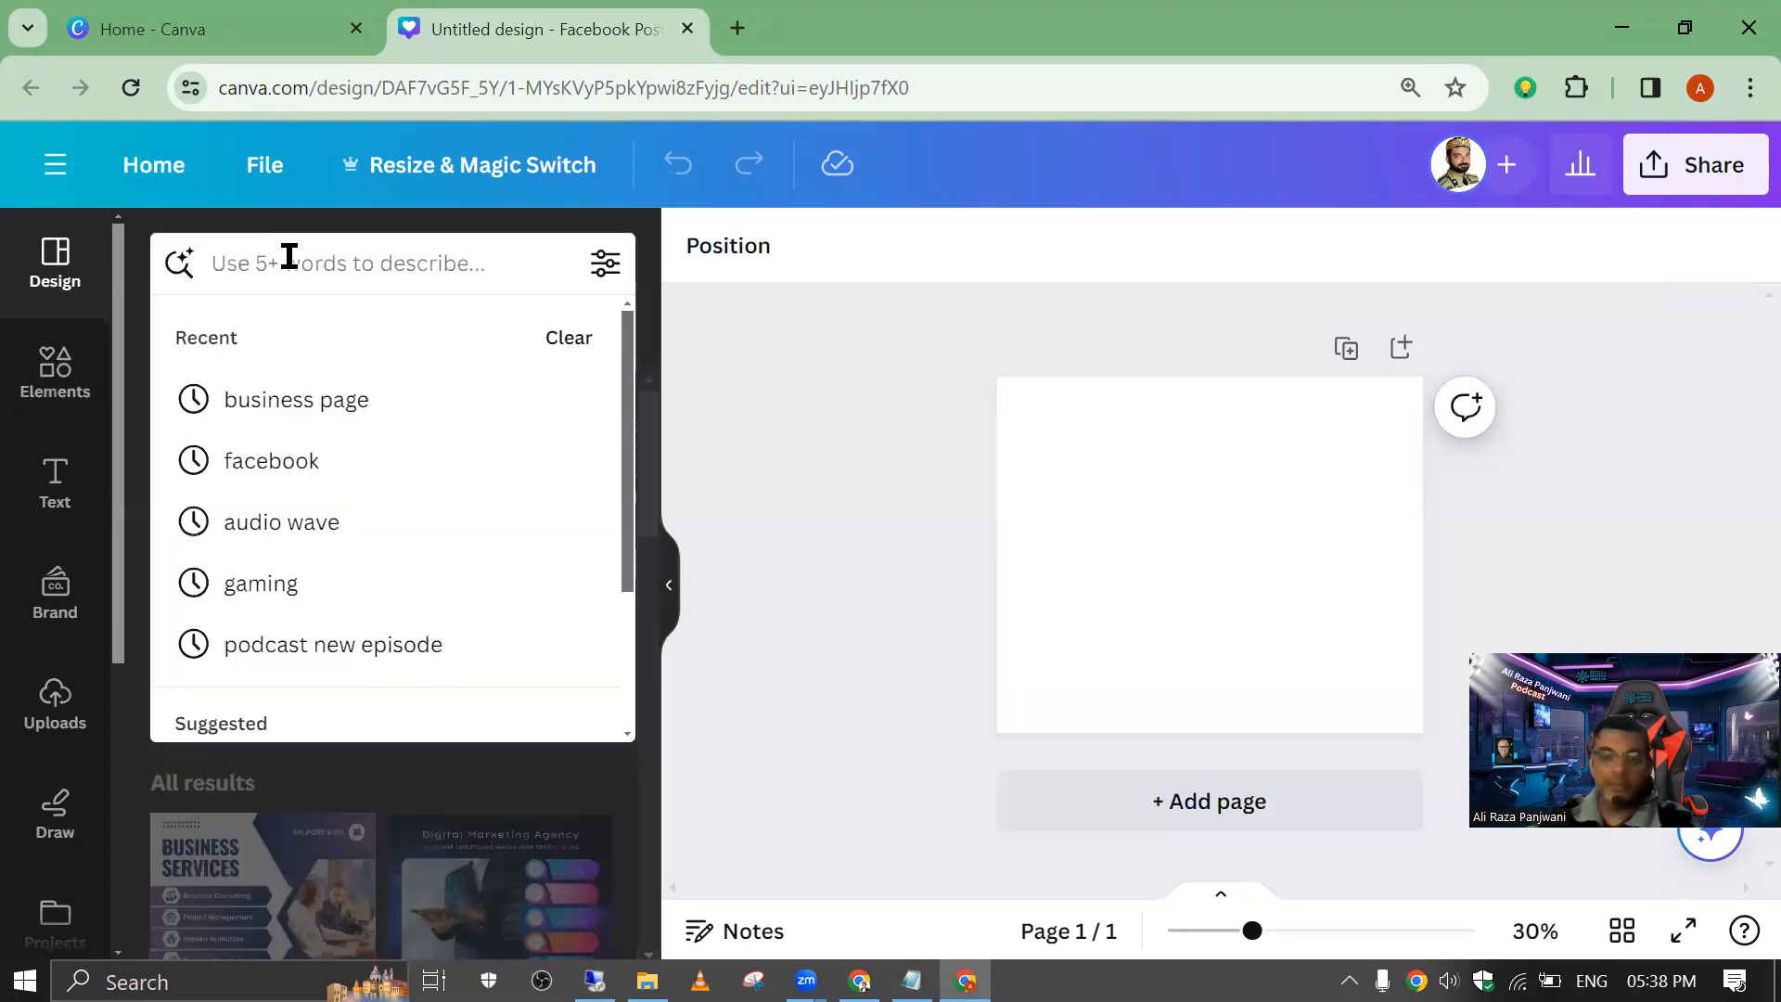
type("quot")
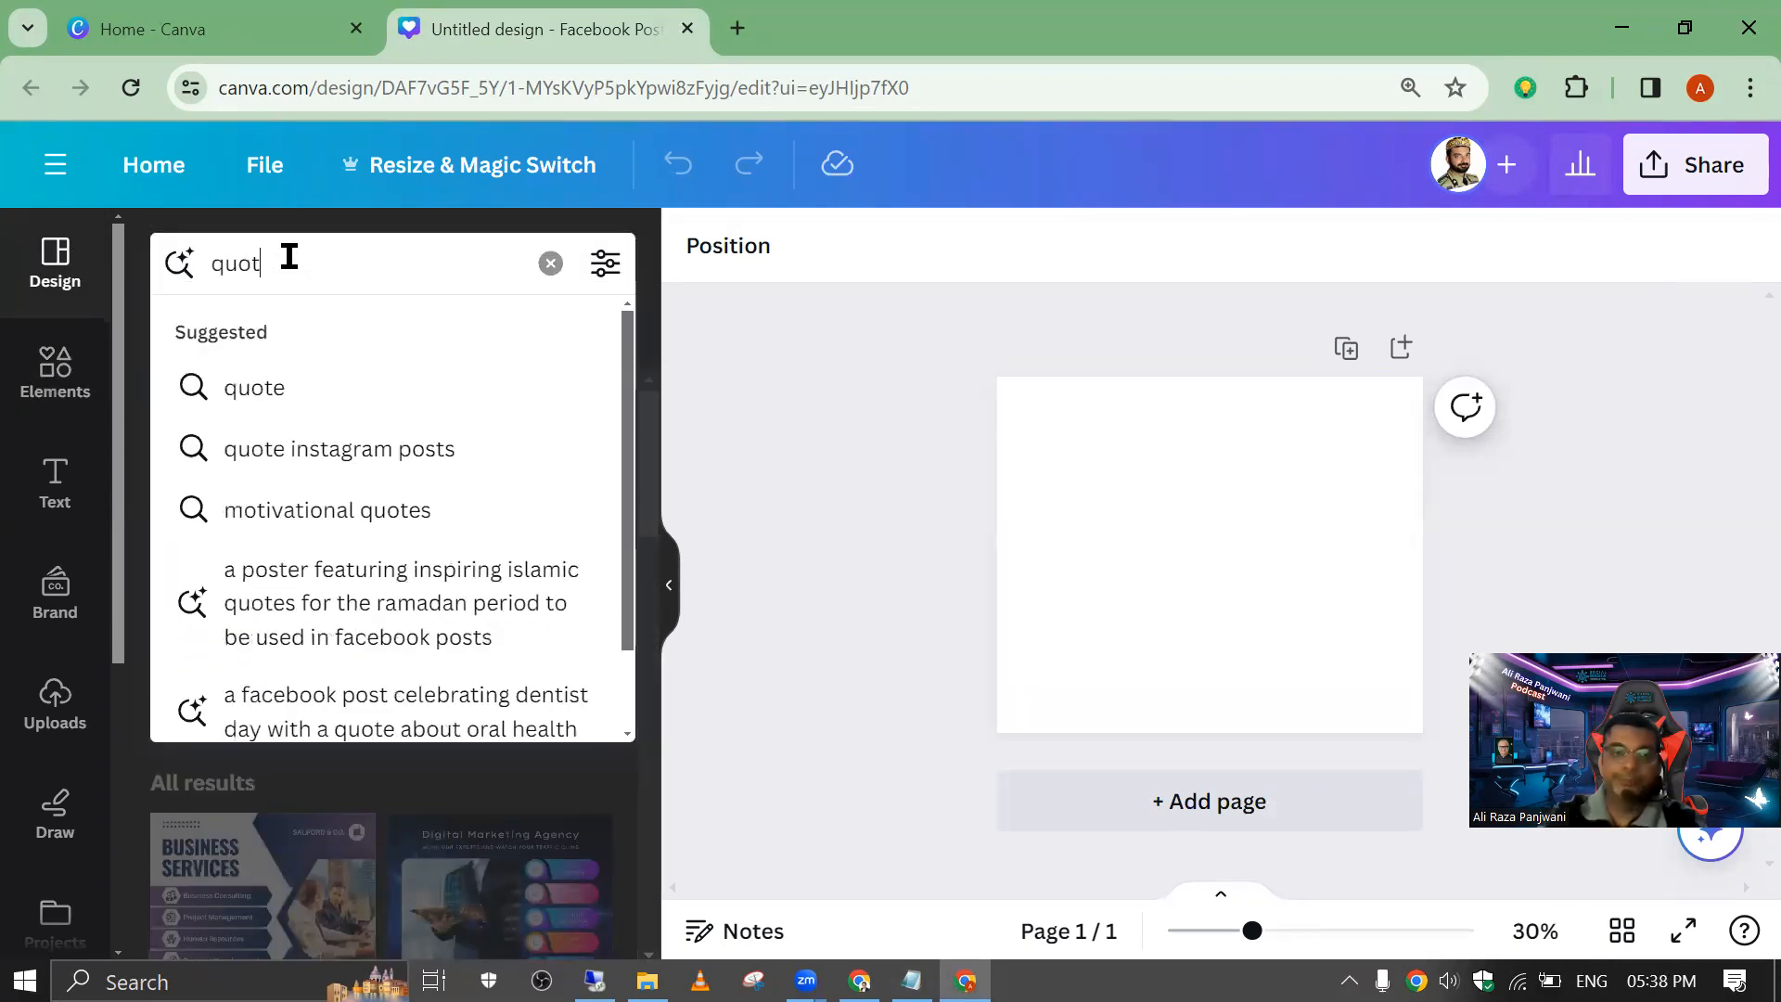
type("e")
key("Return")
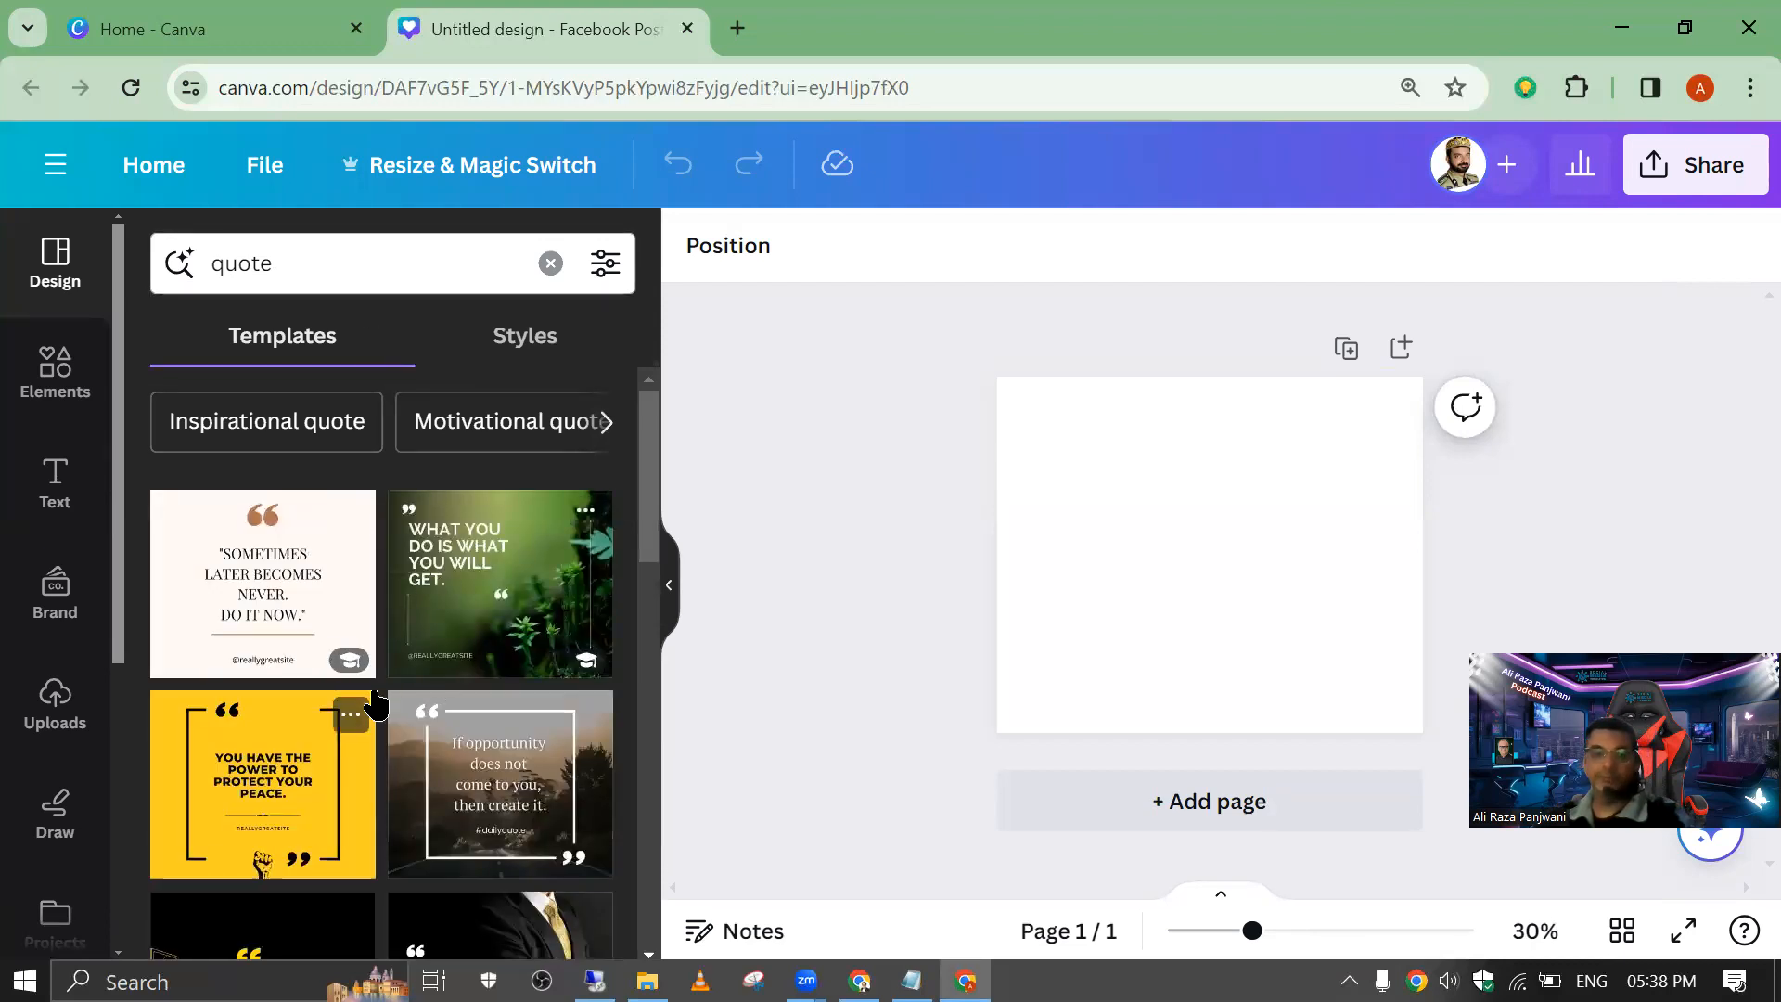
scroll(375, 705, "down", 10)
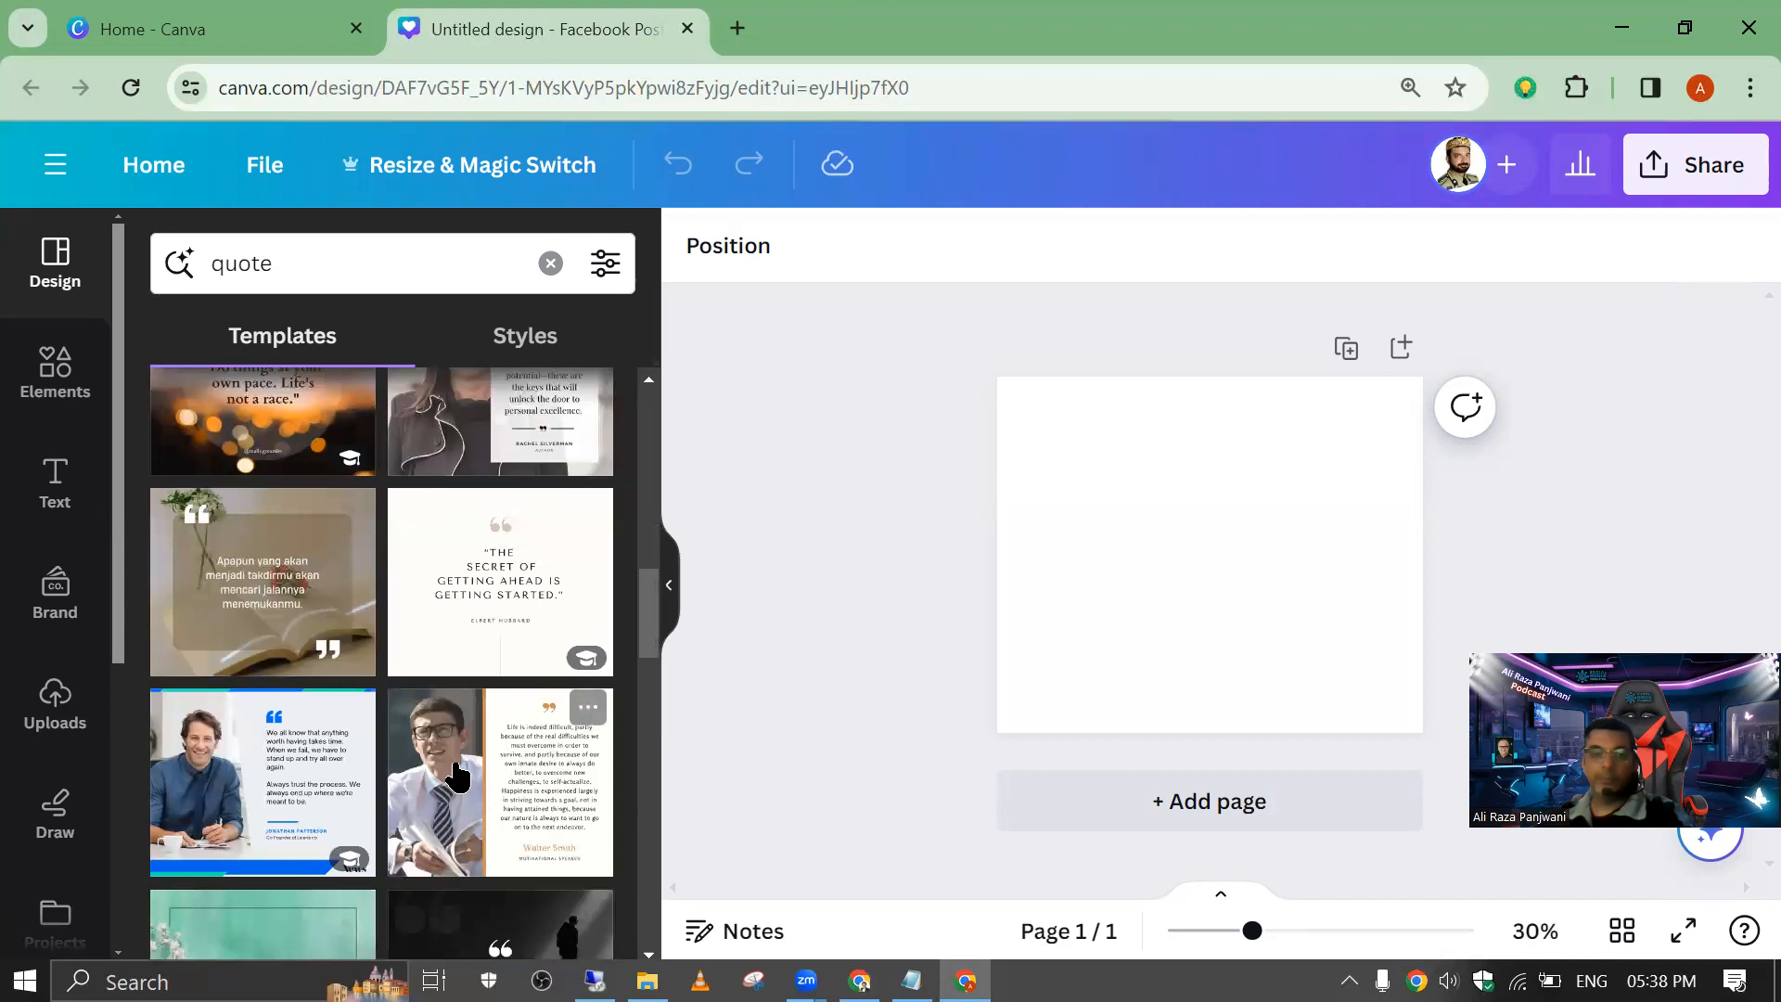
left_click(229, 782)
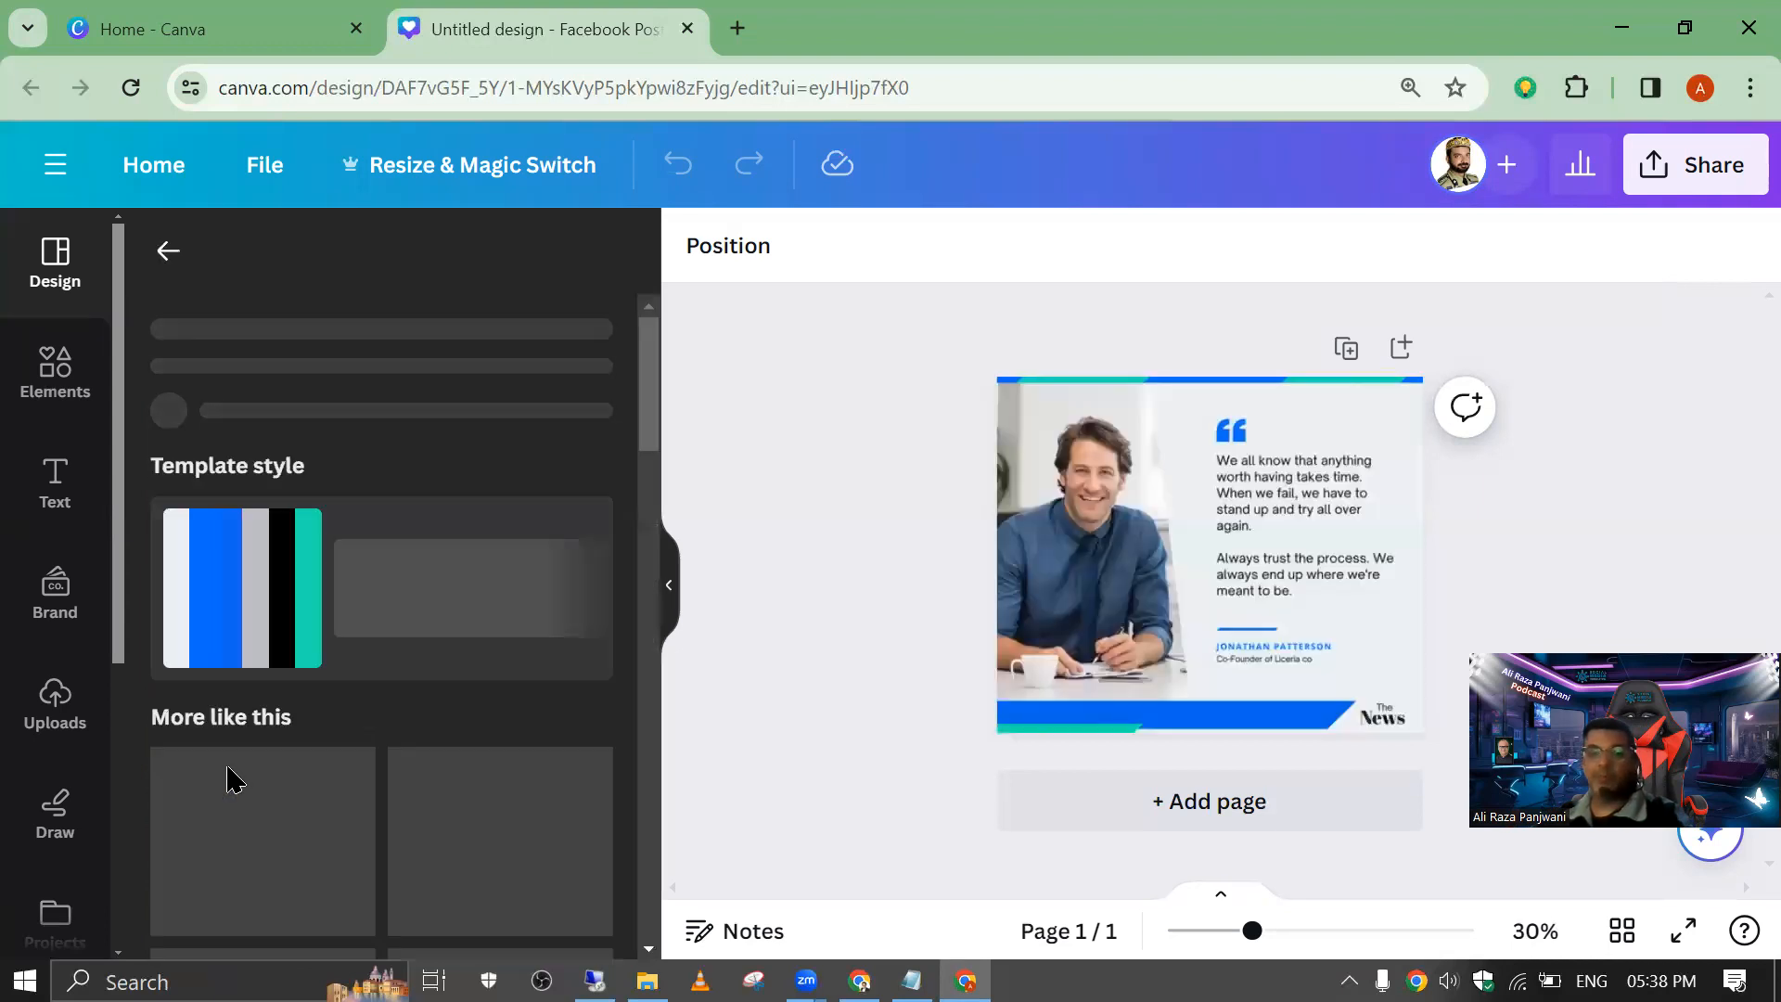
Step: Replace the template's quote paragraph with the copied text "Failure is a word unknown to me"
left_click(1270, 933)
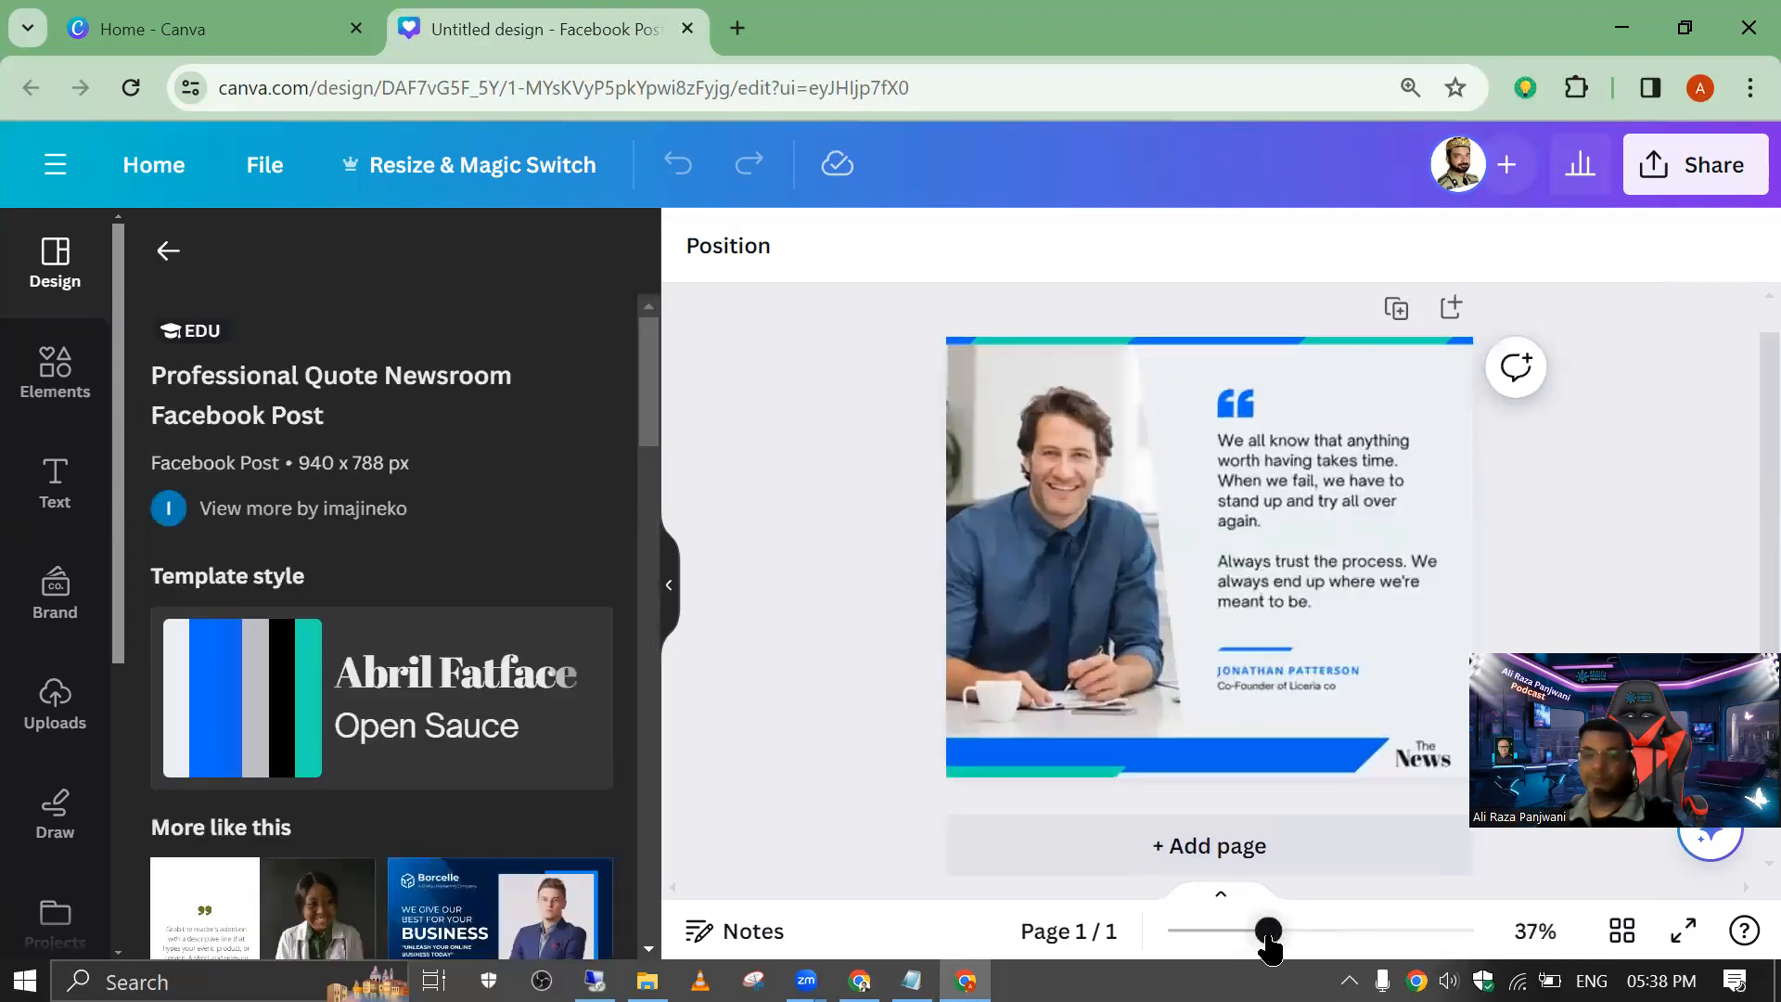
left_click(1300, 939)
left_click(1272, 937)
left_click(1333, 529)
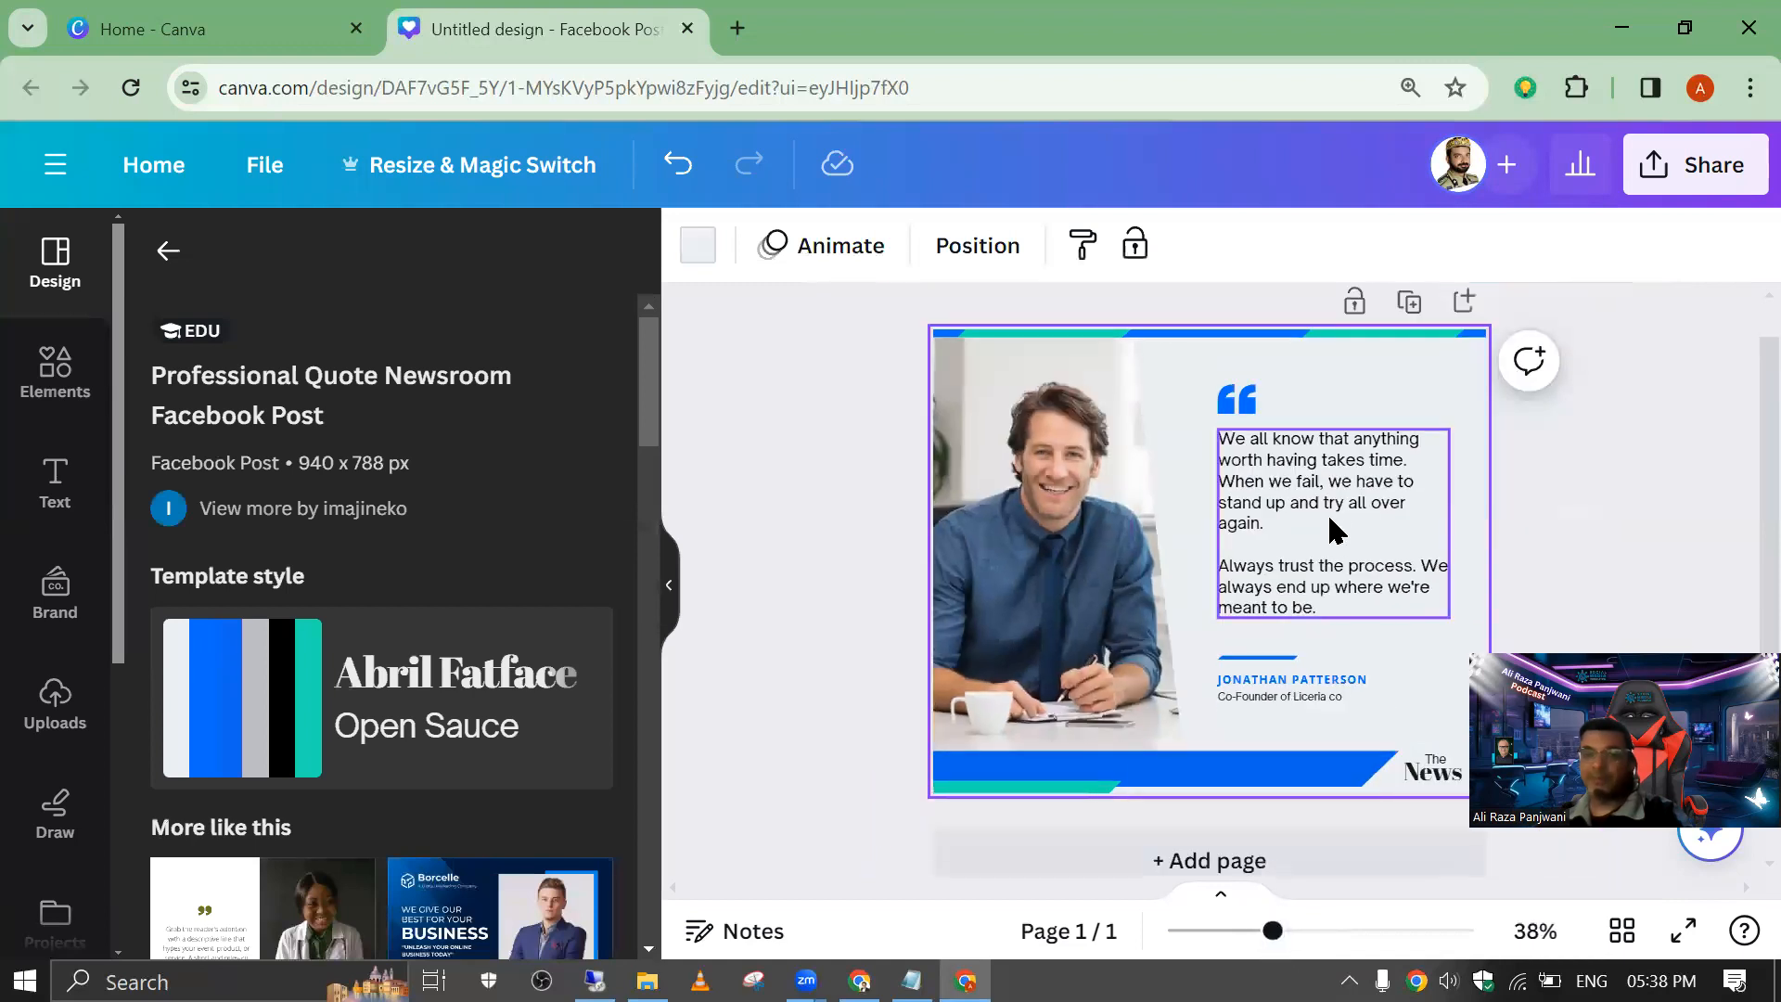
left_click(1296, 486)
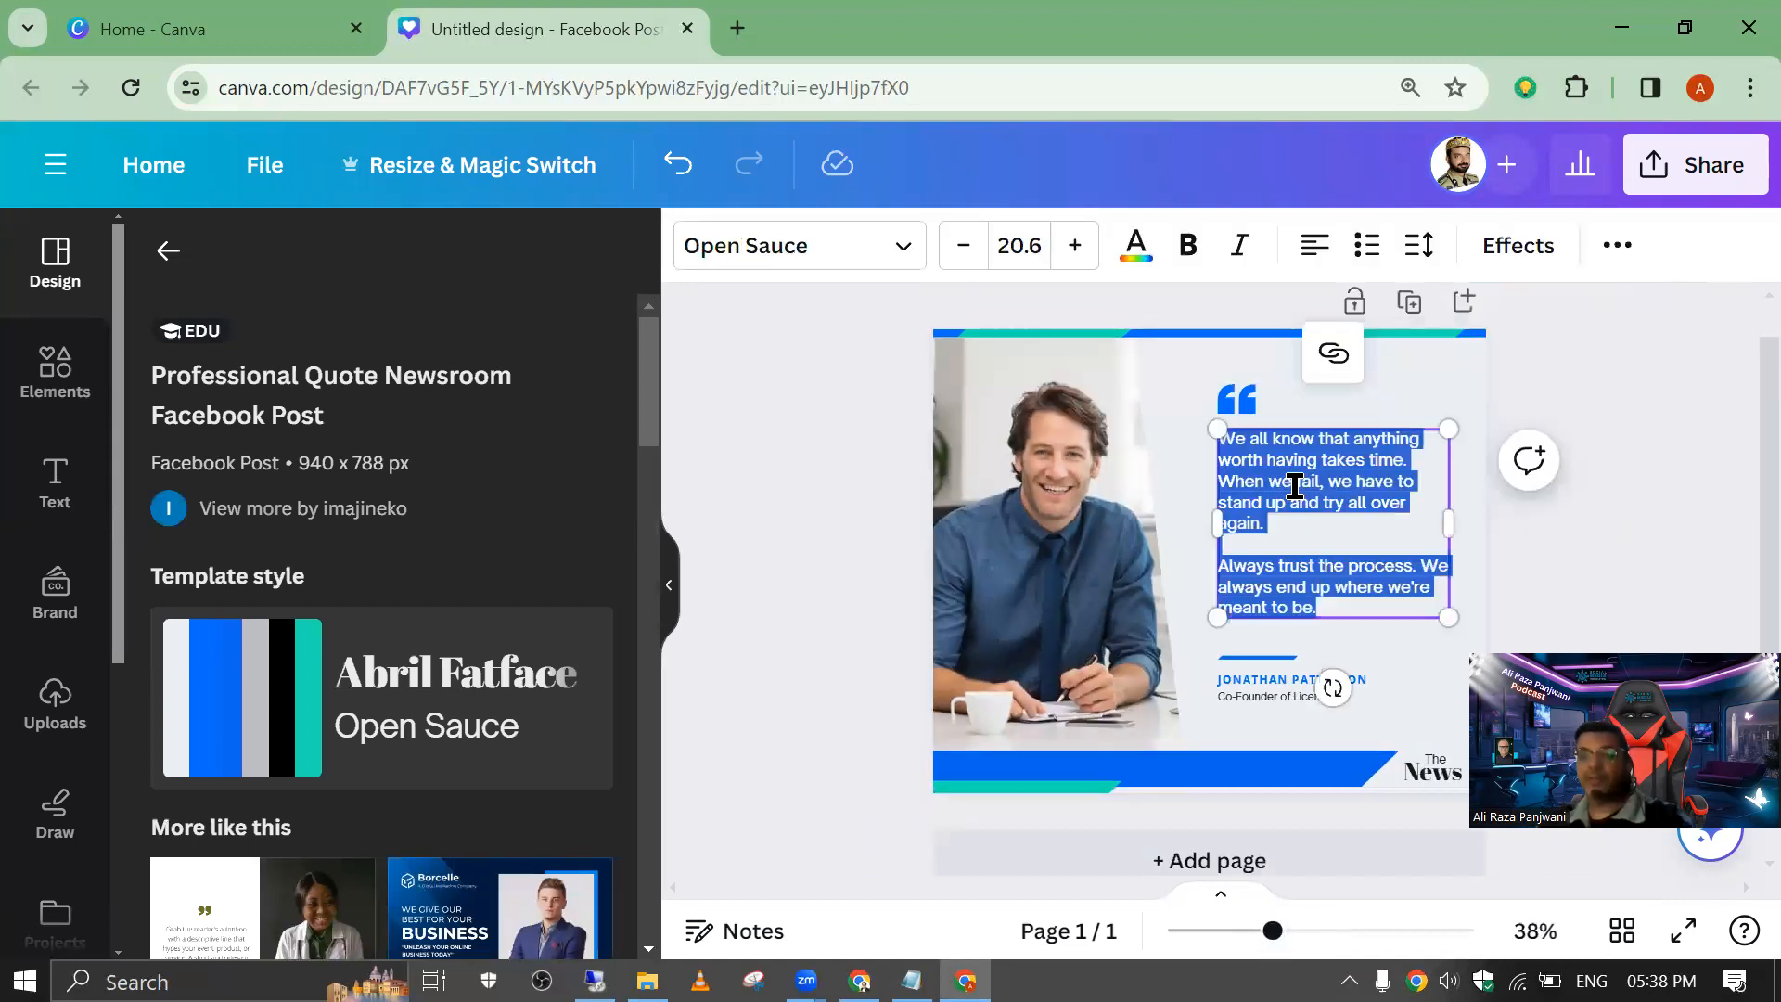
type("Failure is a word unknown to me")
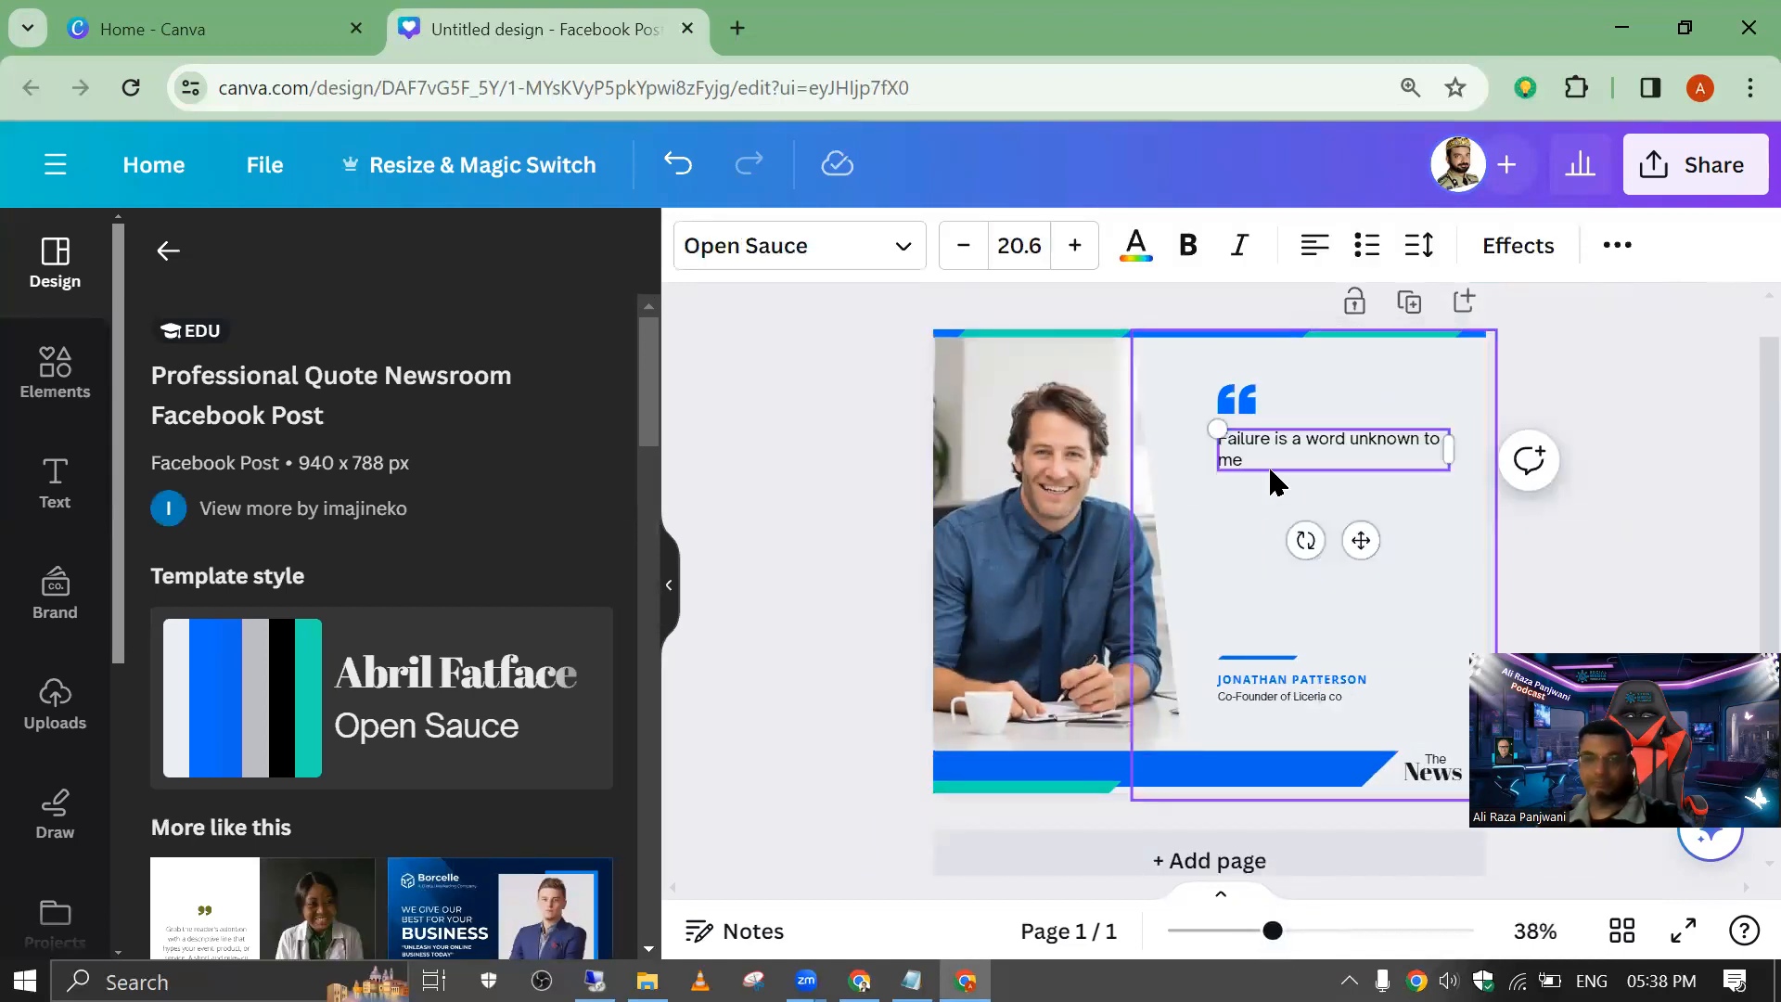
Step: Move the blue divider line up so it sits just beneath the quote text
left_click(1046, 454)
left_click(1252, 664)
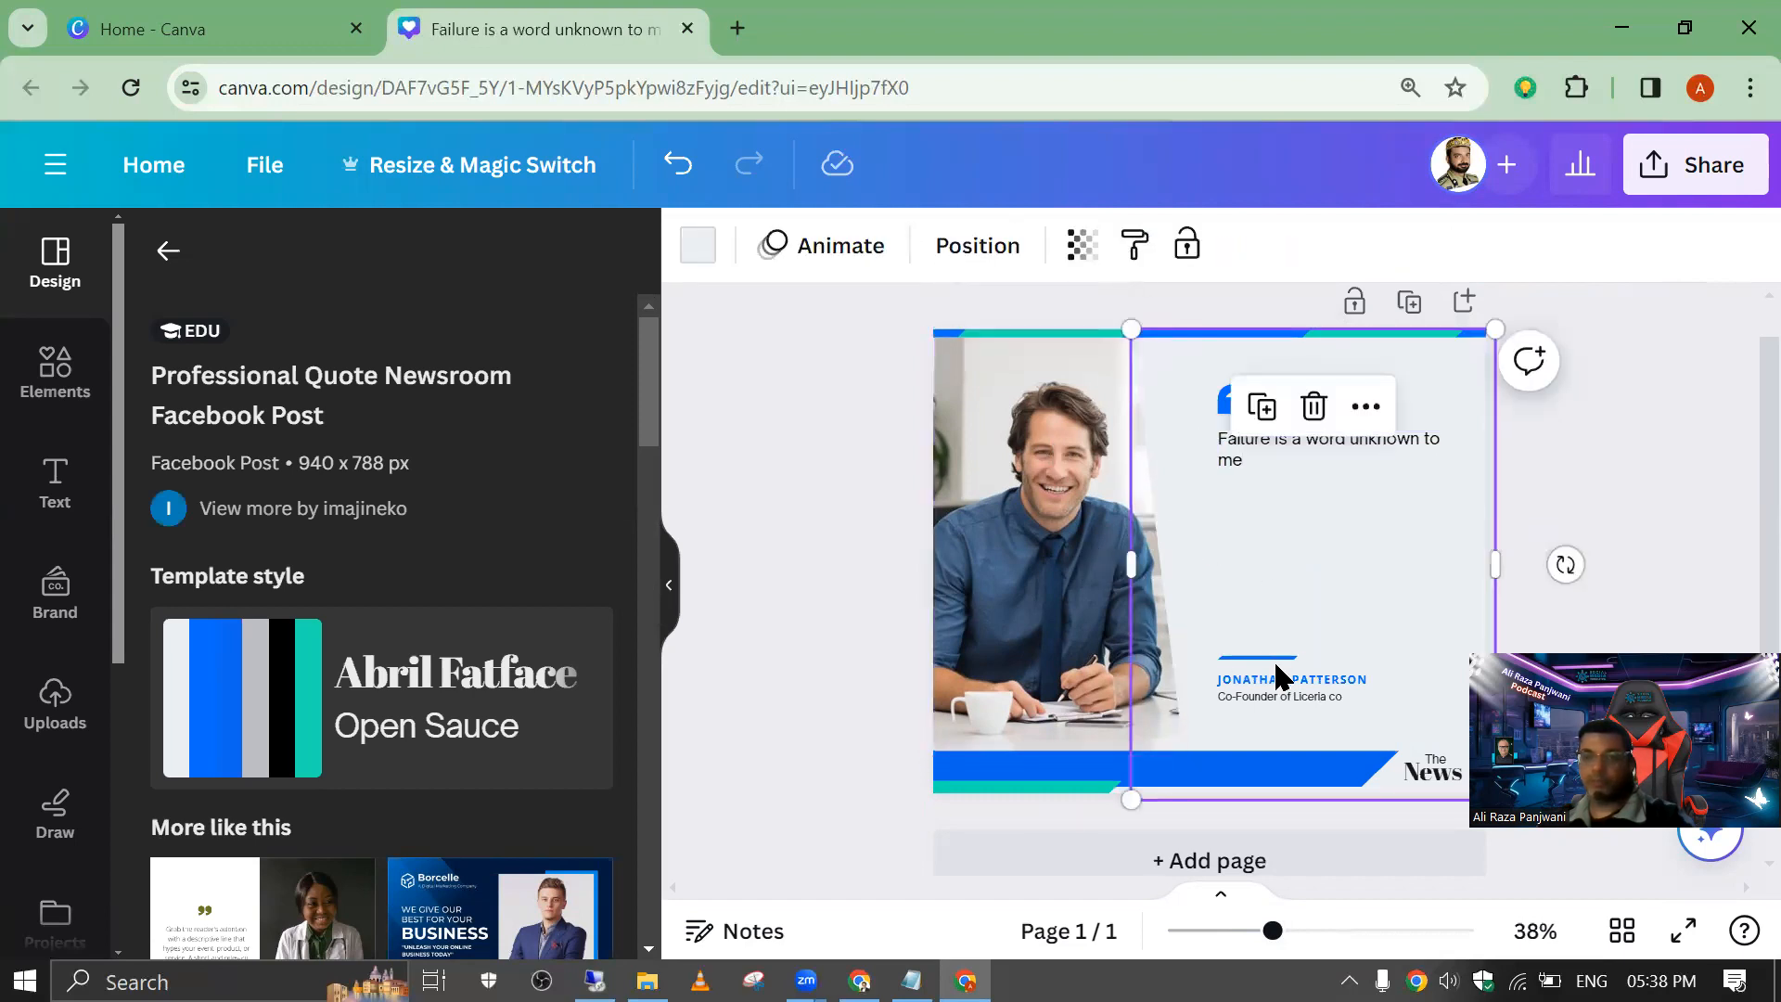
left_click(1266, 664)
left_click_drag(1265, 664, 1256, 484)
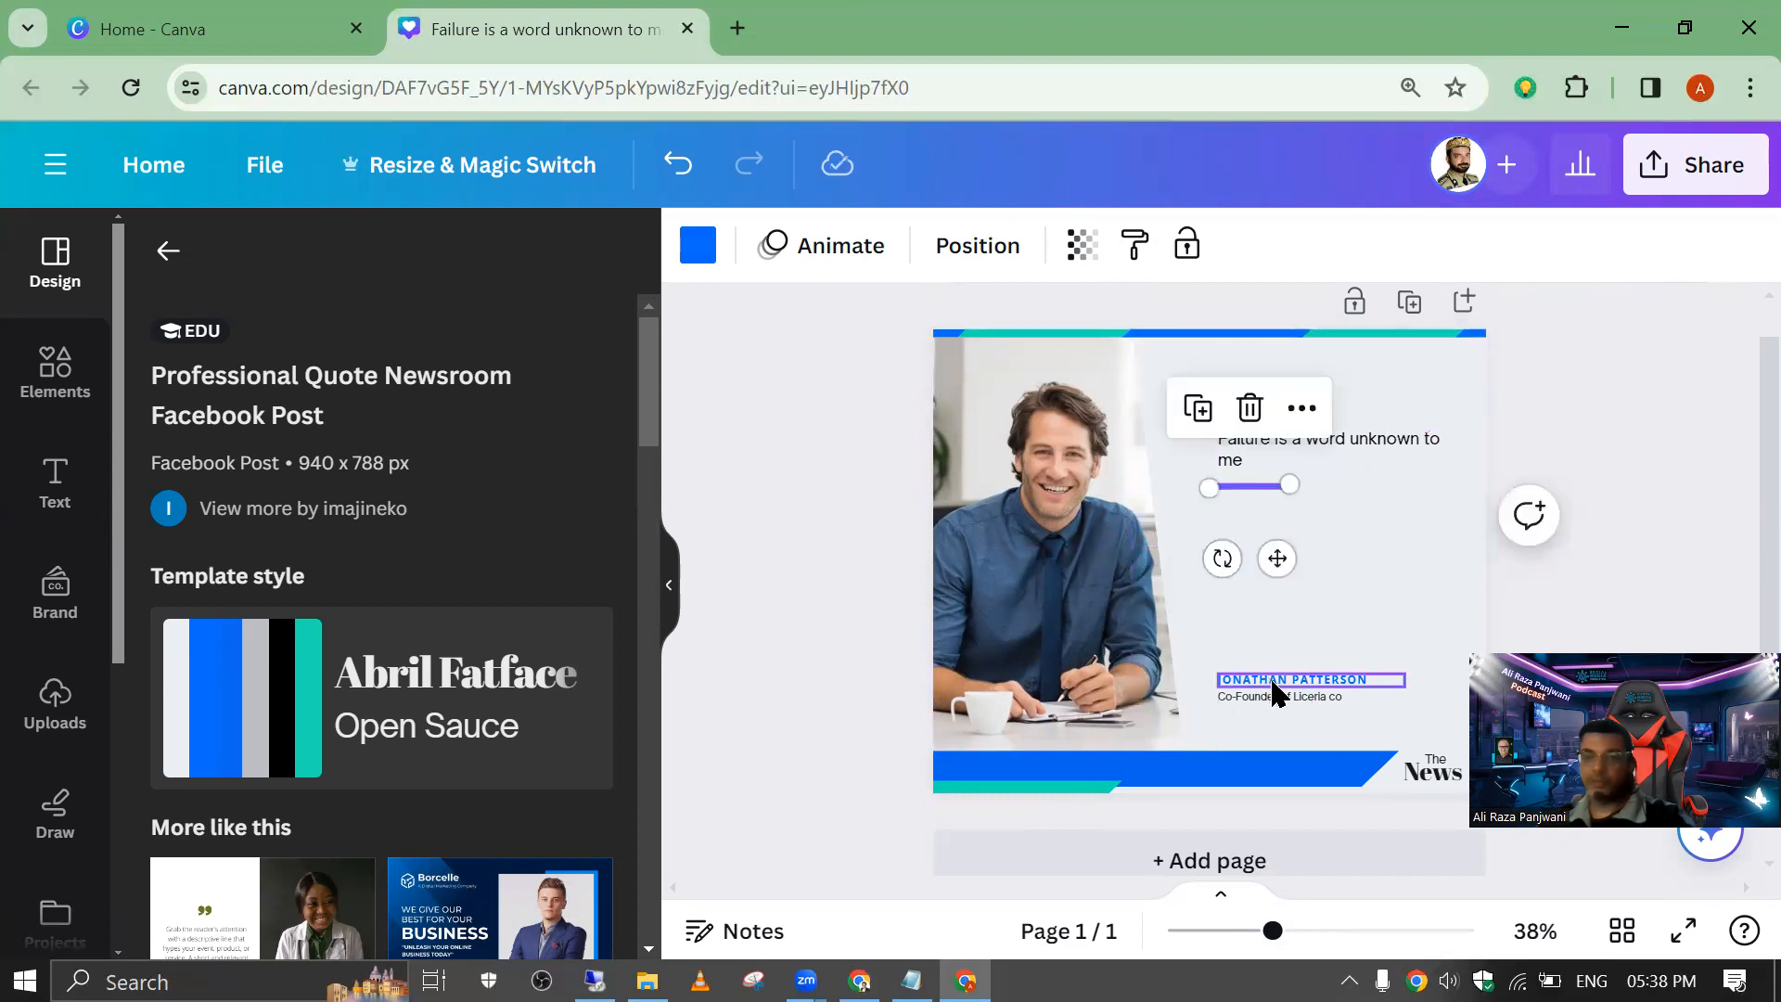
Step: Delete the "Co-Founder of Liceria co" line and move the placeholder name up beneath the blue divider line
left_click(1275, 698)
left_click(1288, 697)
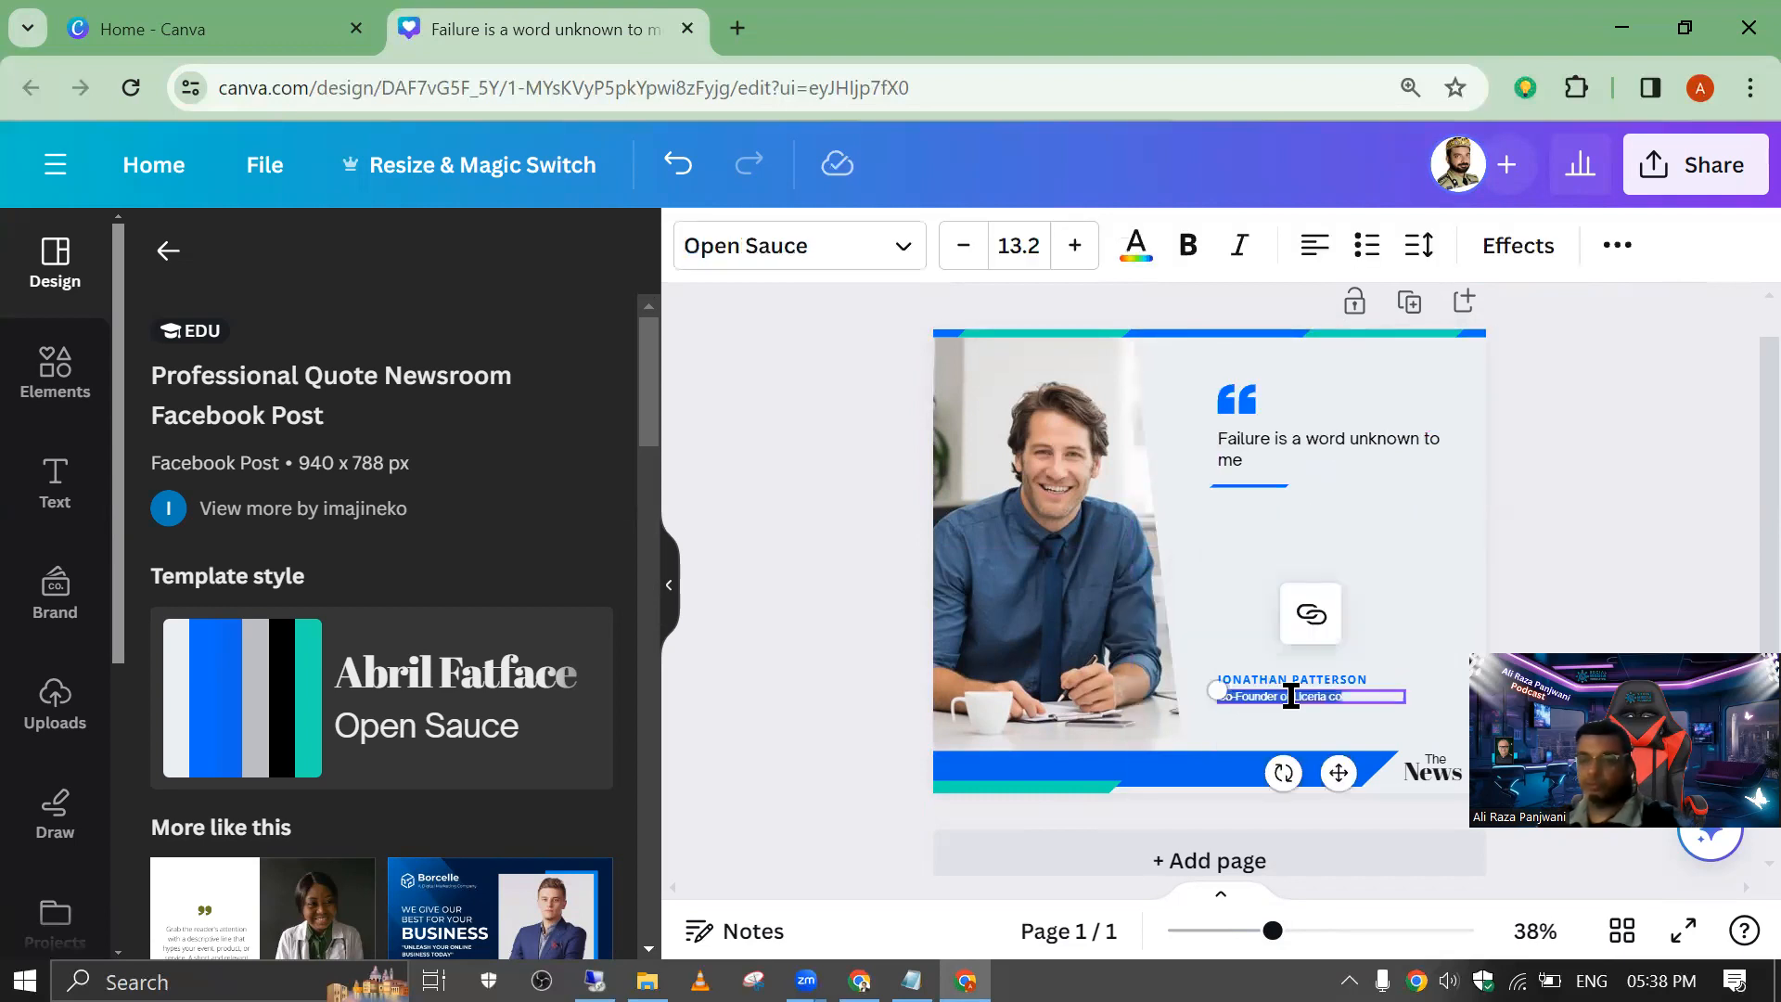
key("BackSpace")
left_click_drag(1275, 691, 1264, 512)
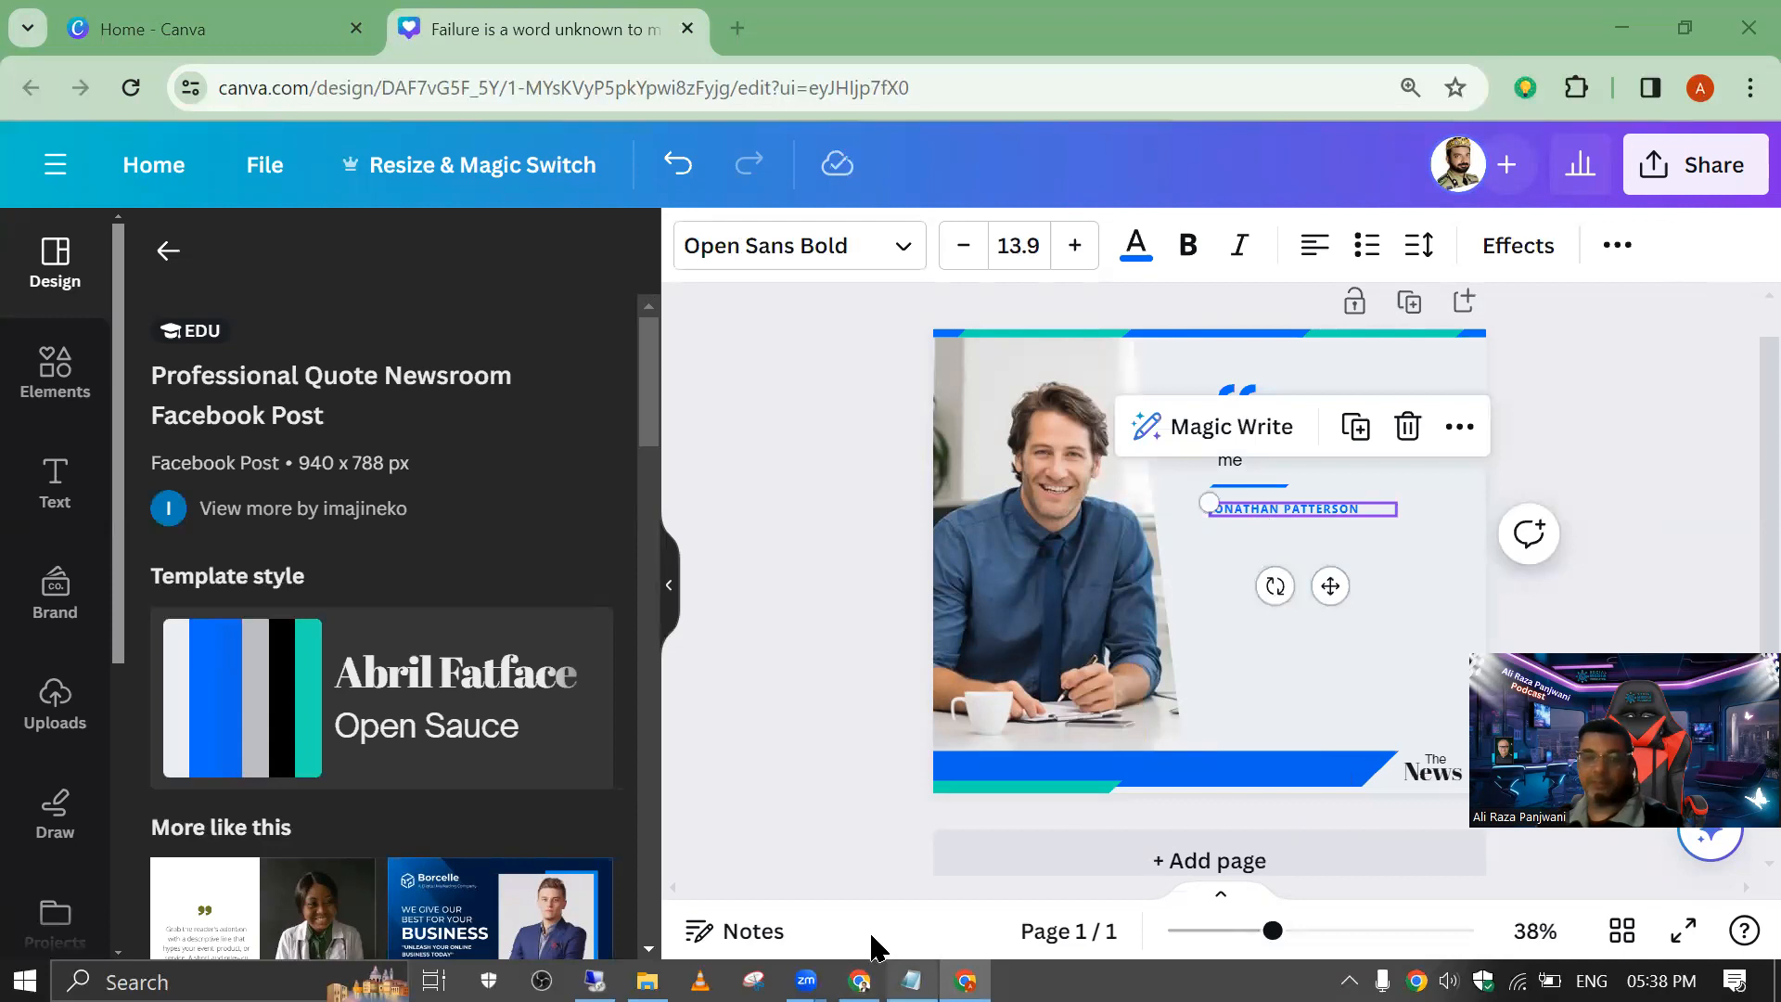
Step: Copy Quote #1's author name "Muhammad Ali Jinnah" from Notepad and replace the template's placeholder name with it
left_click(912, 981)
left_click_drag(604, 505, 20, 449)
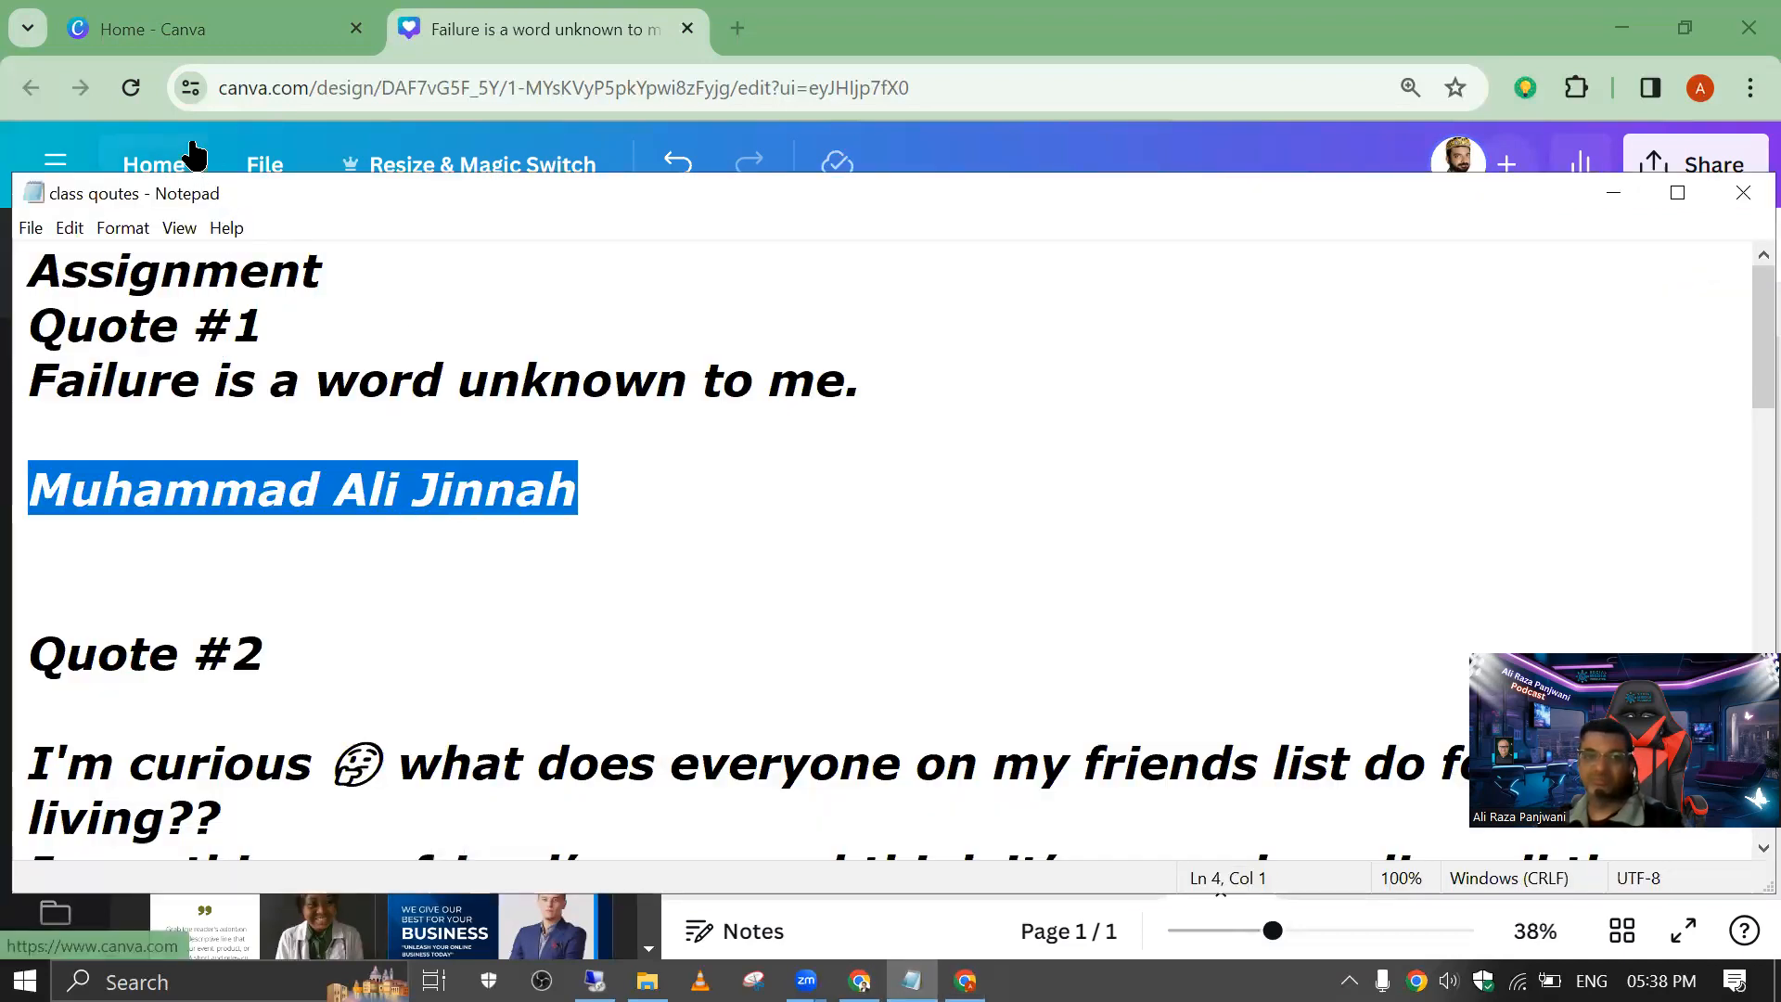
left_click(799, 13)
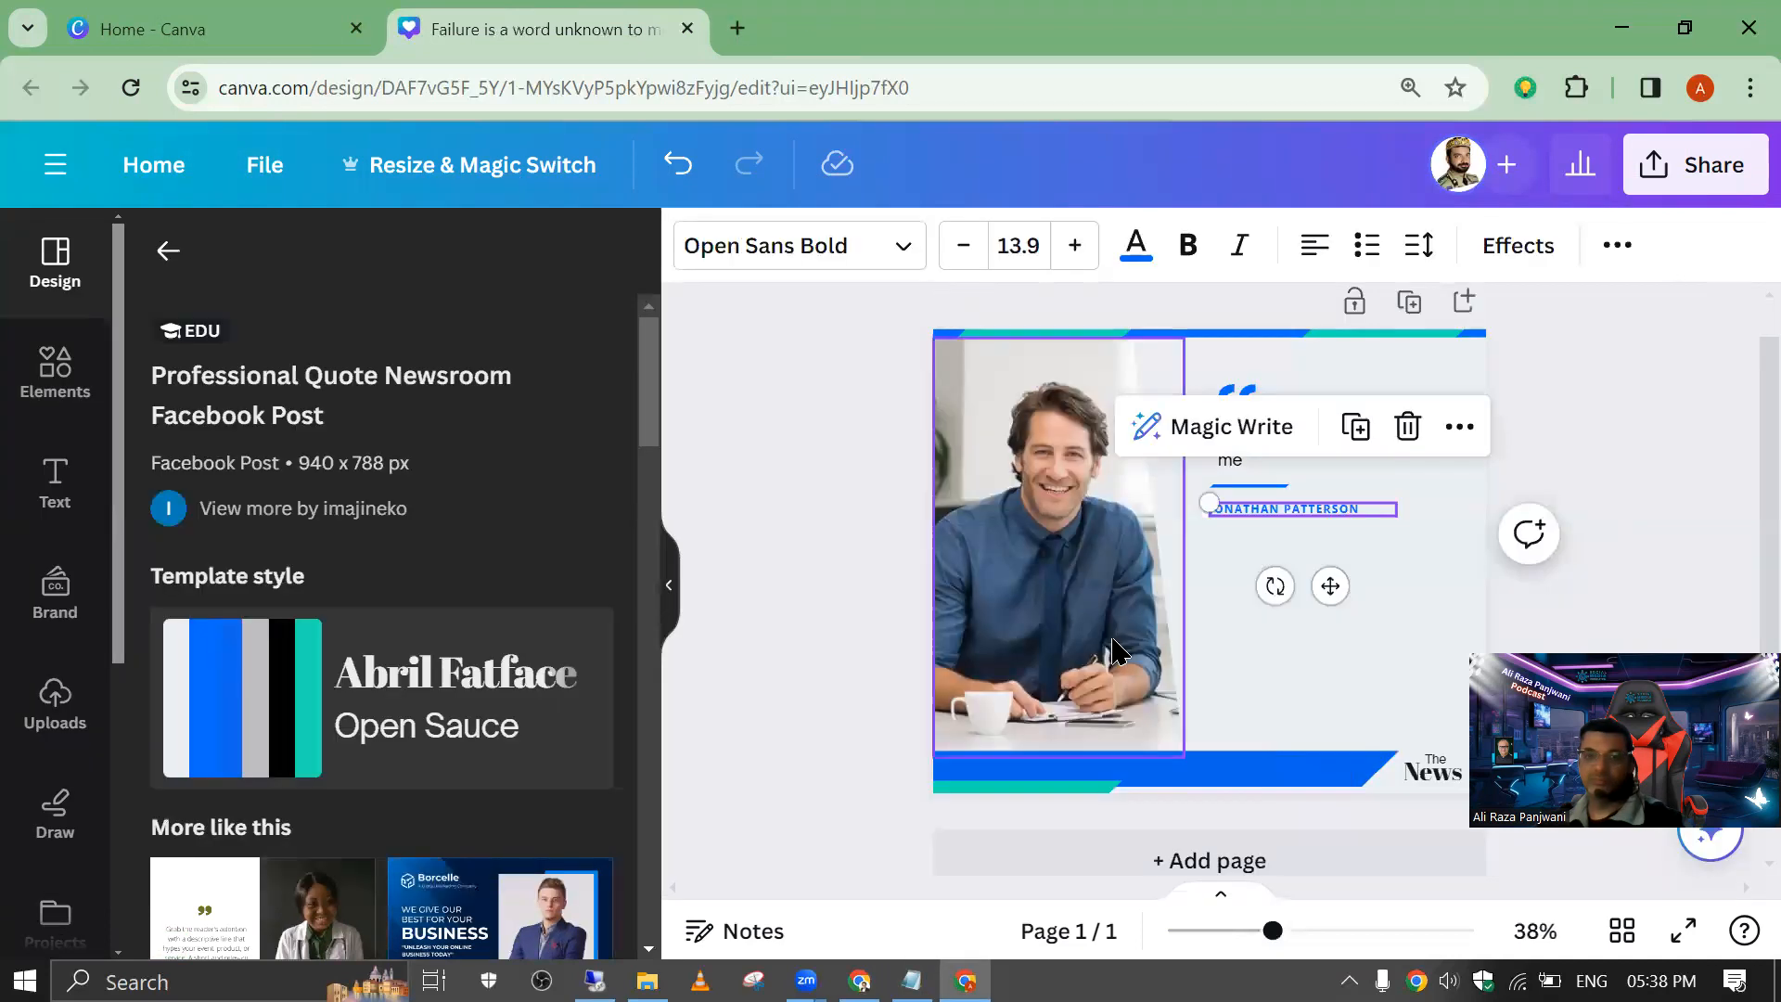
left_click(1252, 526)
left_click_drag(1280, 942, 1360, 956)
triple_click(1621, 448)
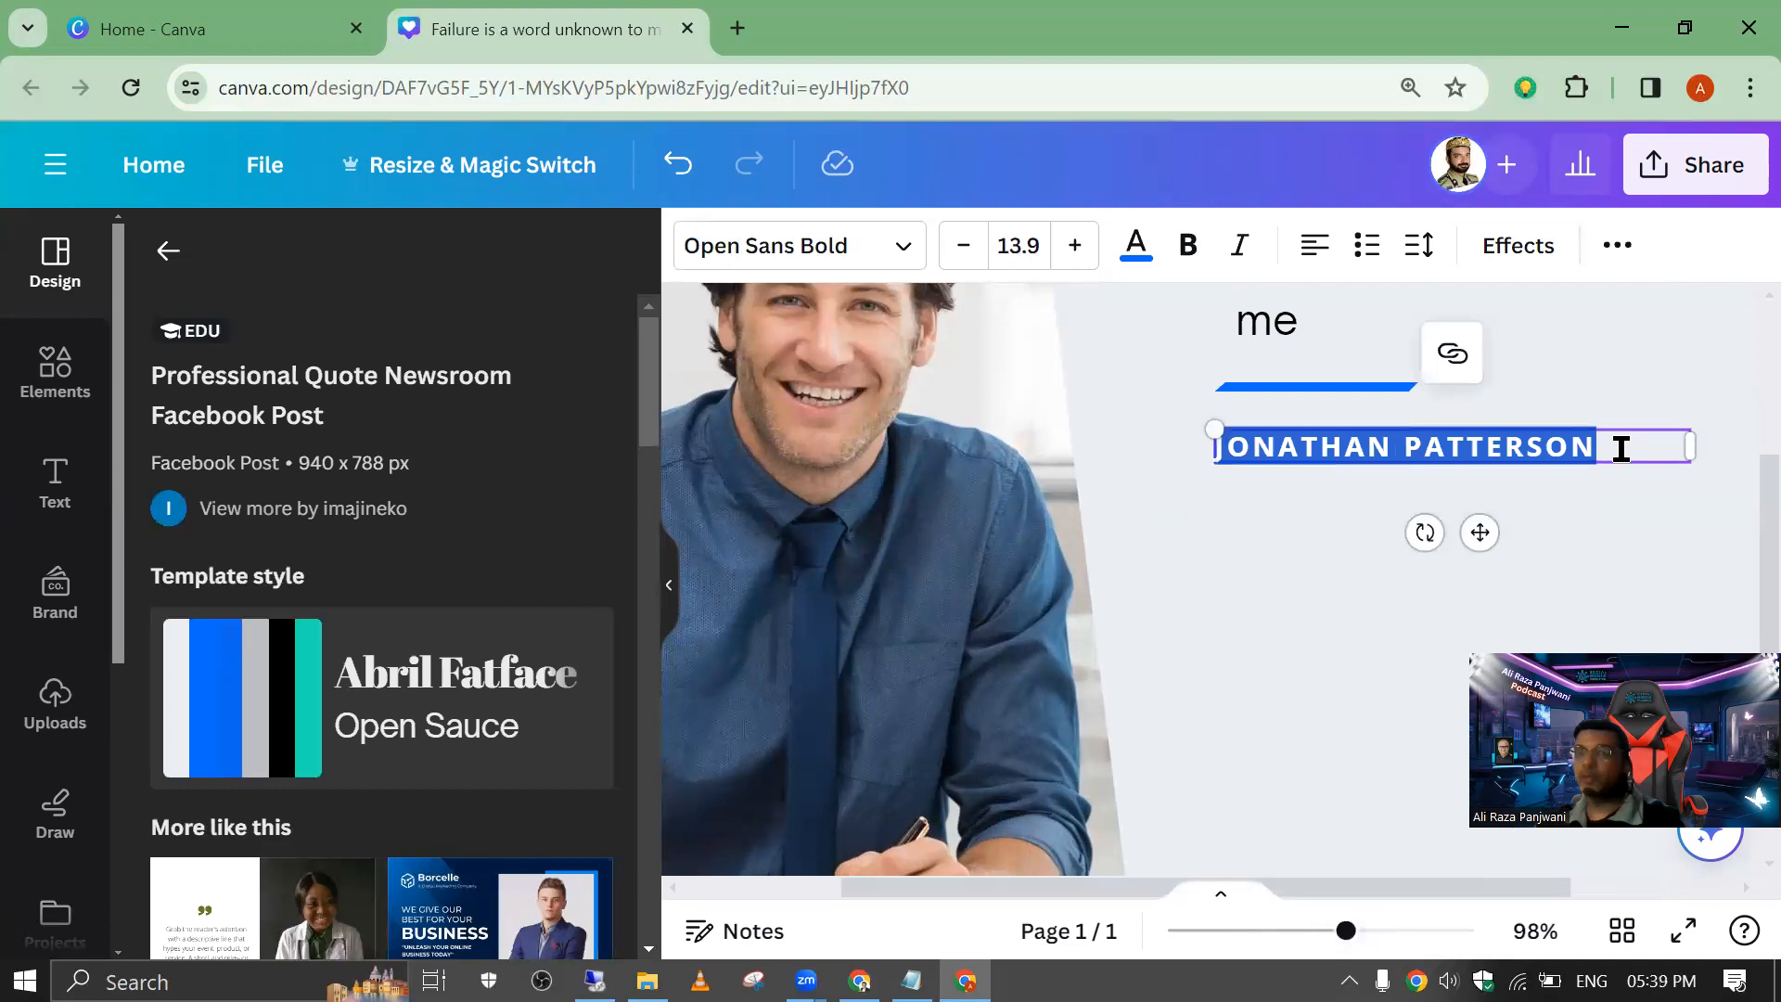
type("MUHAMMAD ALI JINNAH")
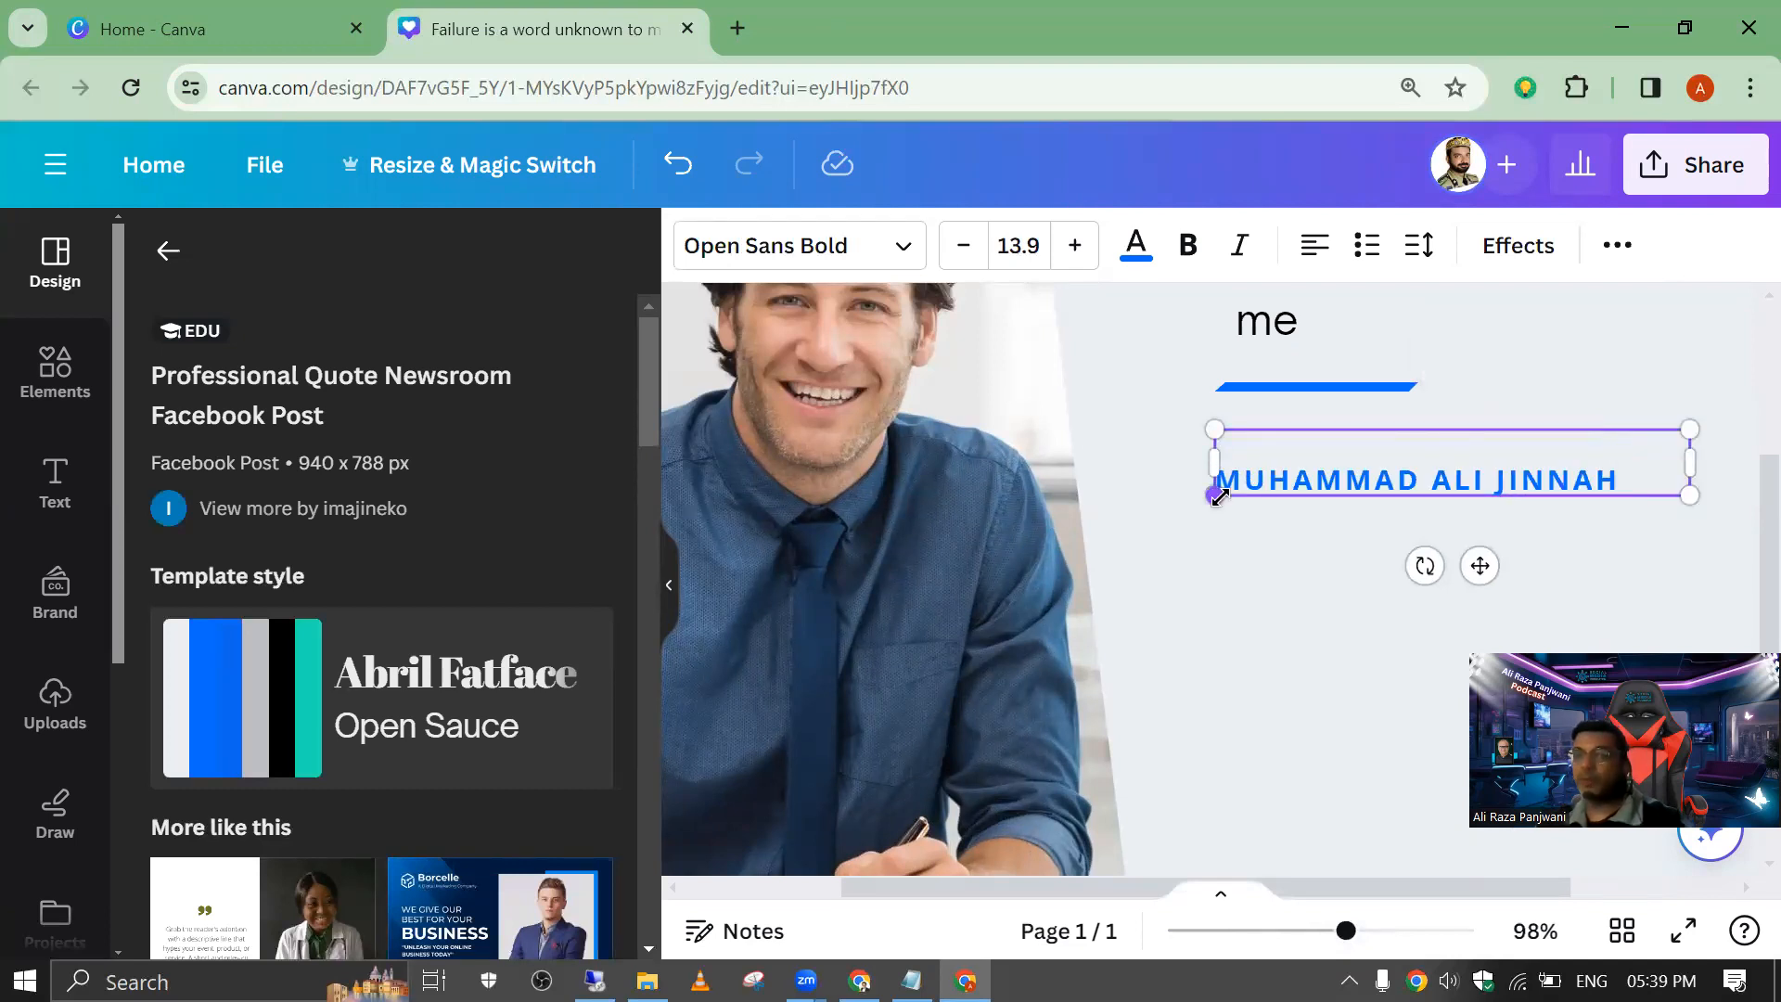
Step: Remove the blank line above the author's name in its text box
key("BackSpace")
key("ctrl+z")
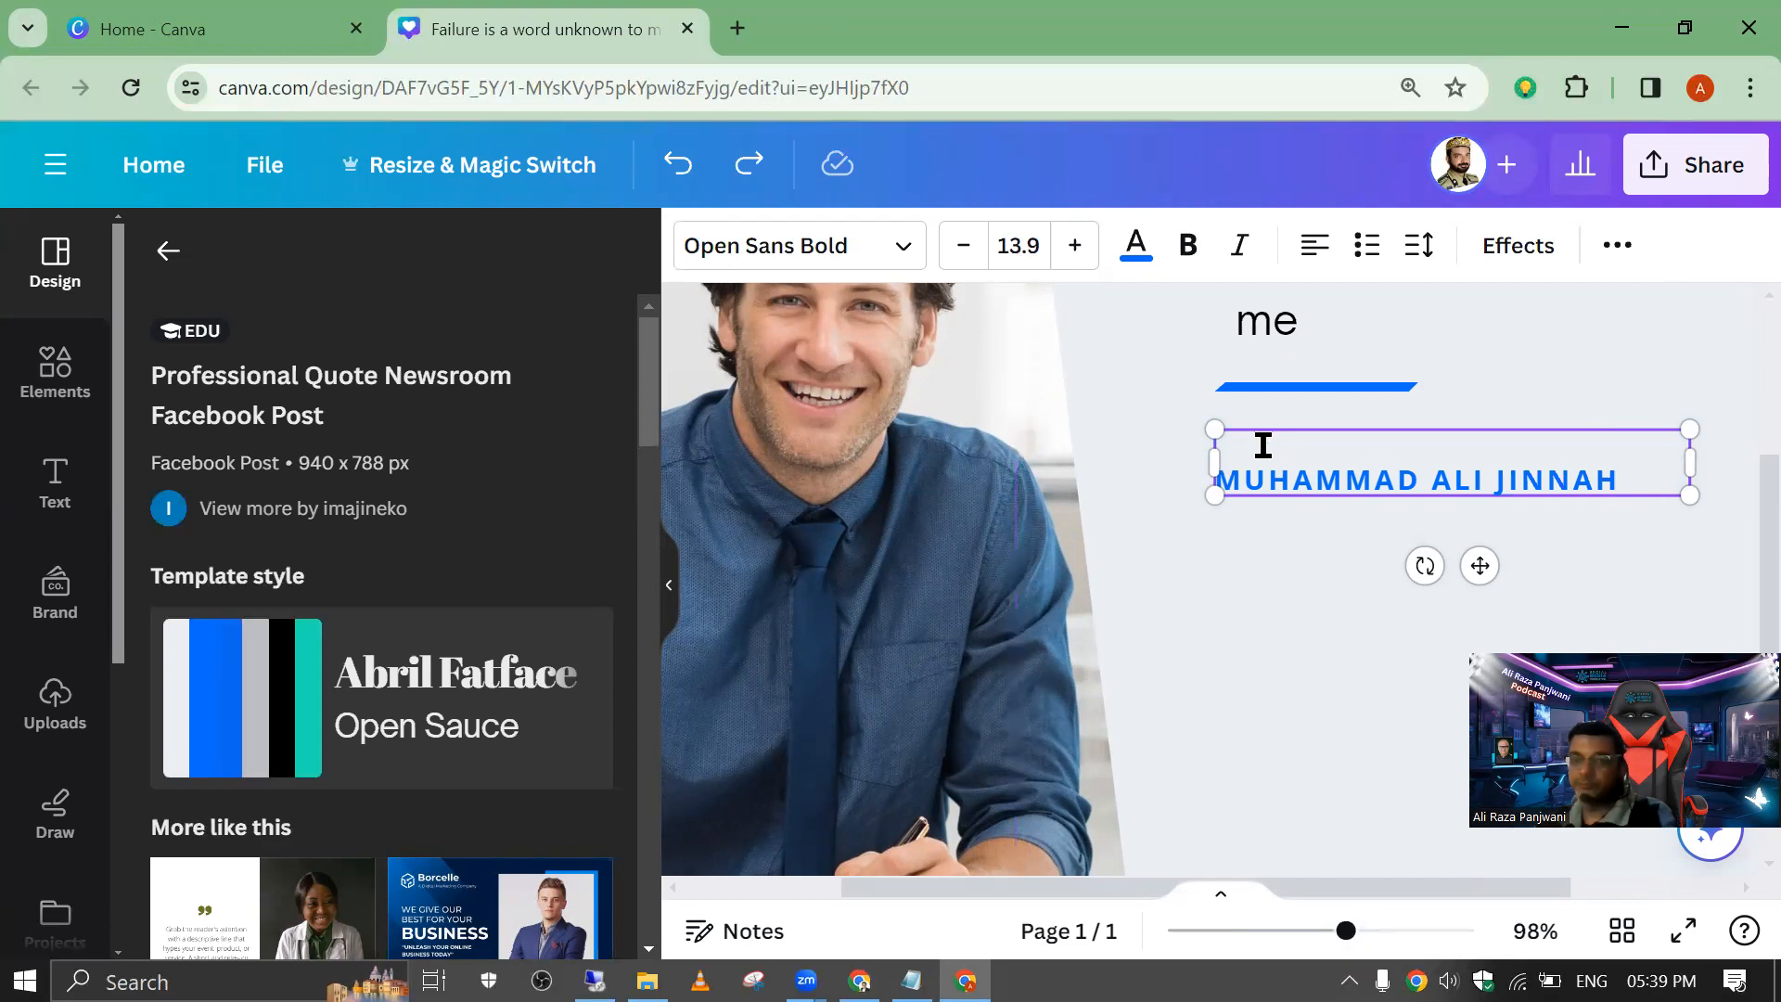
left_click(1259, 563)
left_click(1246, 479)
left_click(1246, 479)
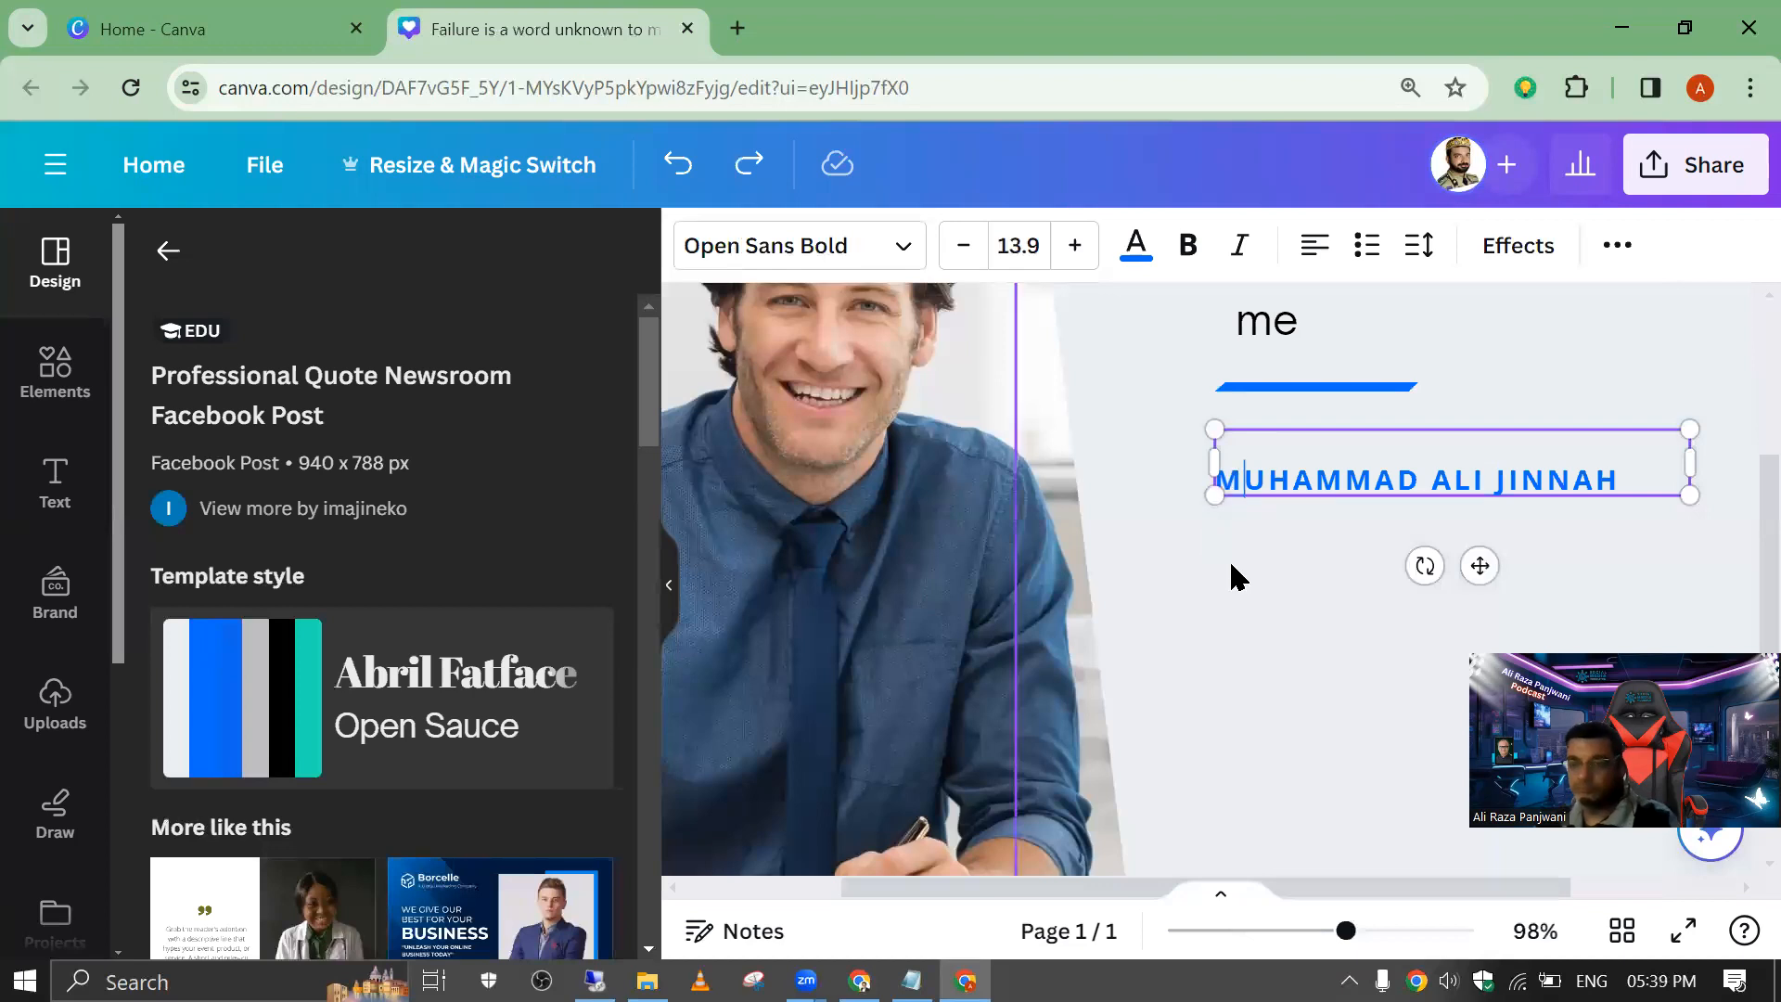
key("BackSpace")
left_click(1274, 565)
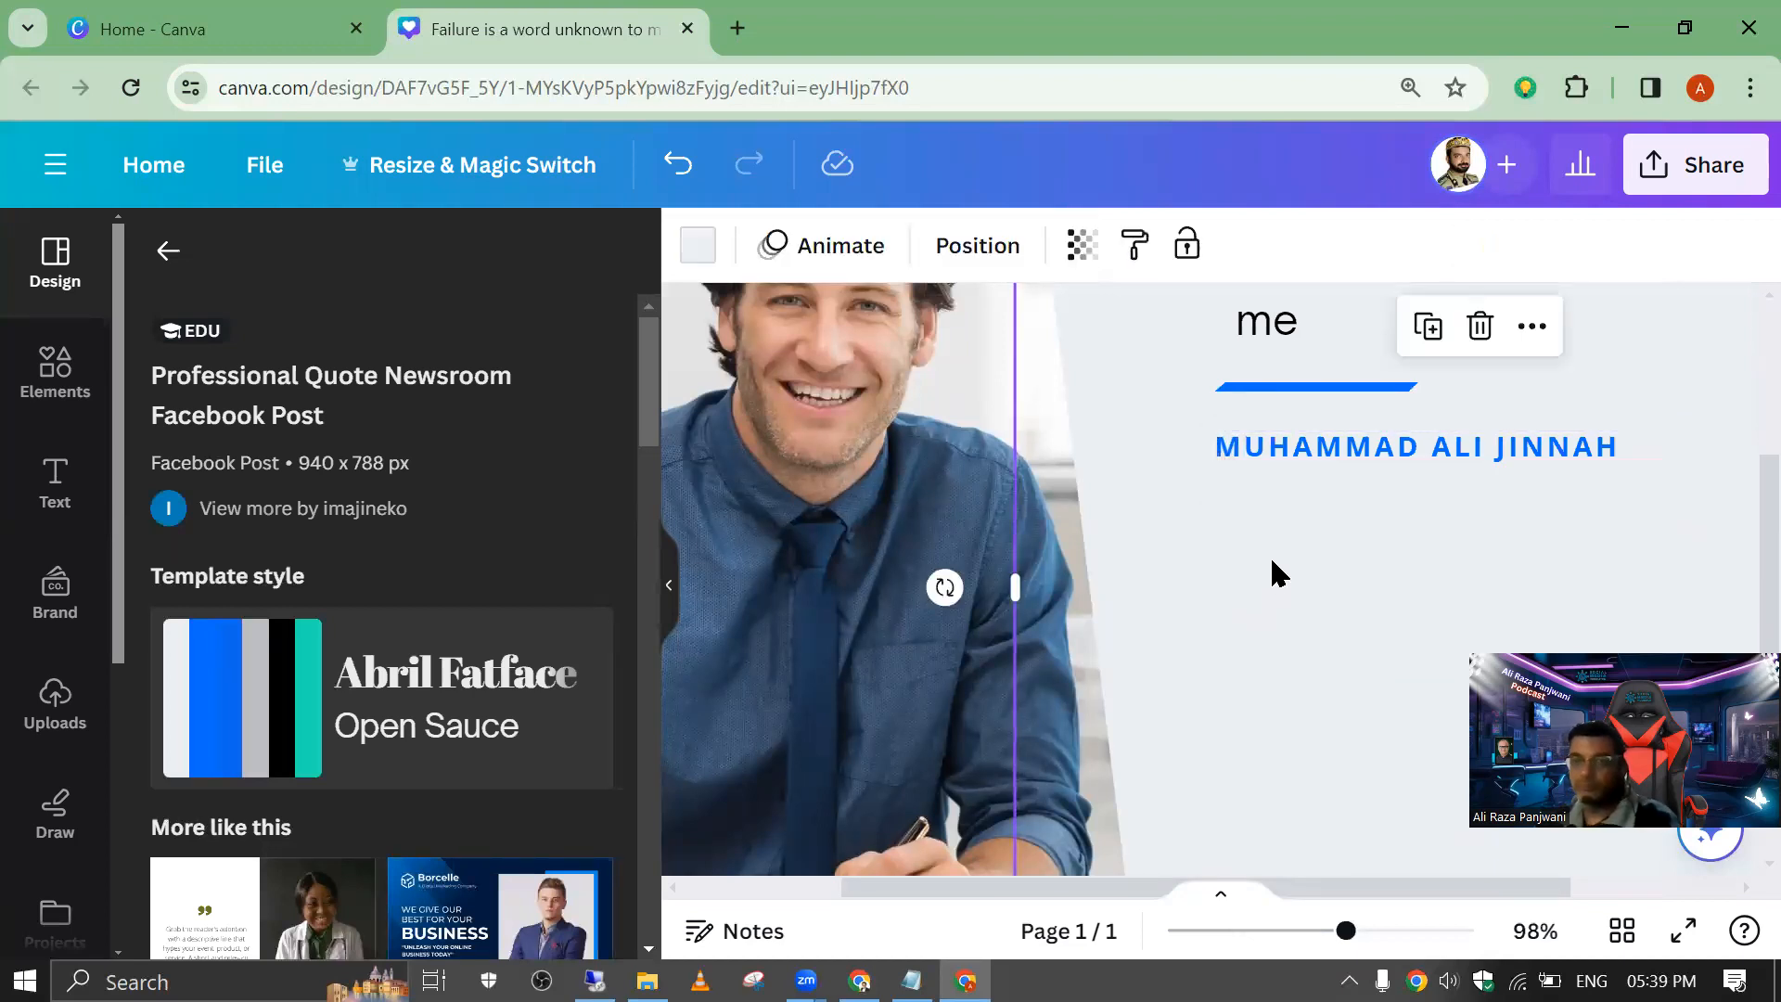
Step: Widen the quote text box towards the photo so the quote fits on one line, and shift the author's name slightly left
left_click_drag(1764, 507, 1764, 449)
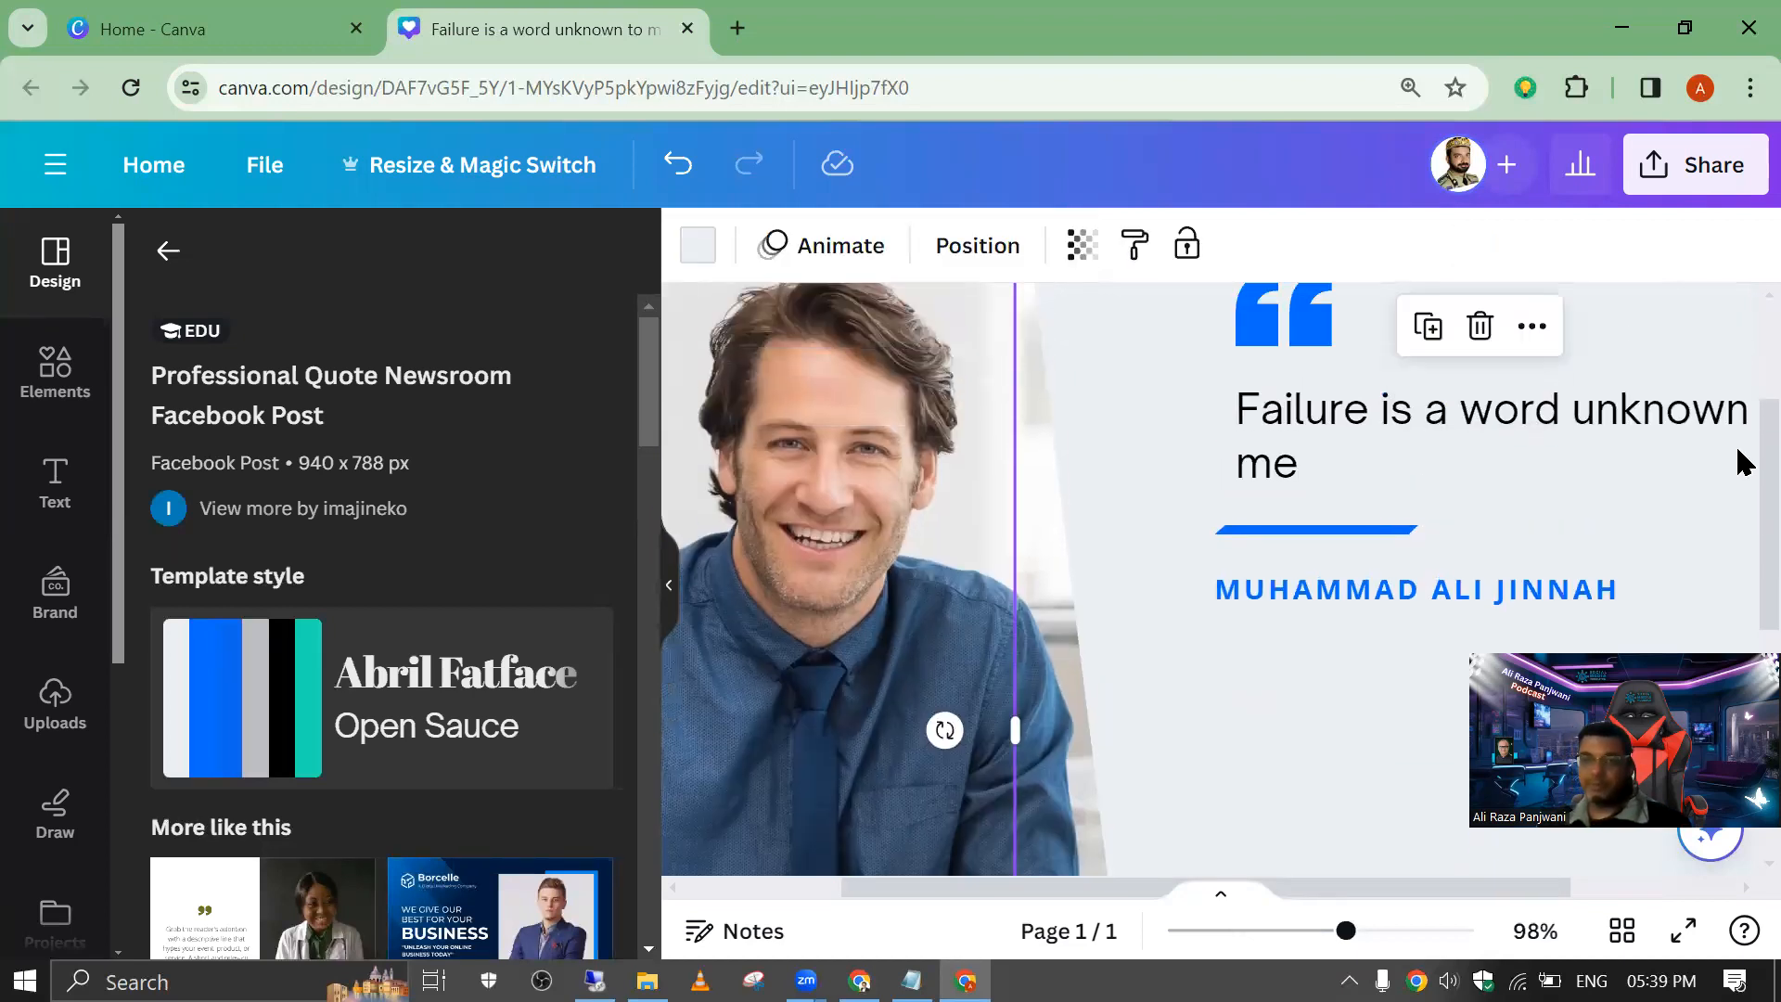
left_click(1474, 403)
left_click_drag(1232, 449, 1164, 449)
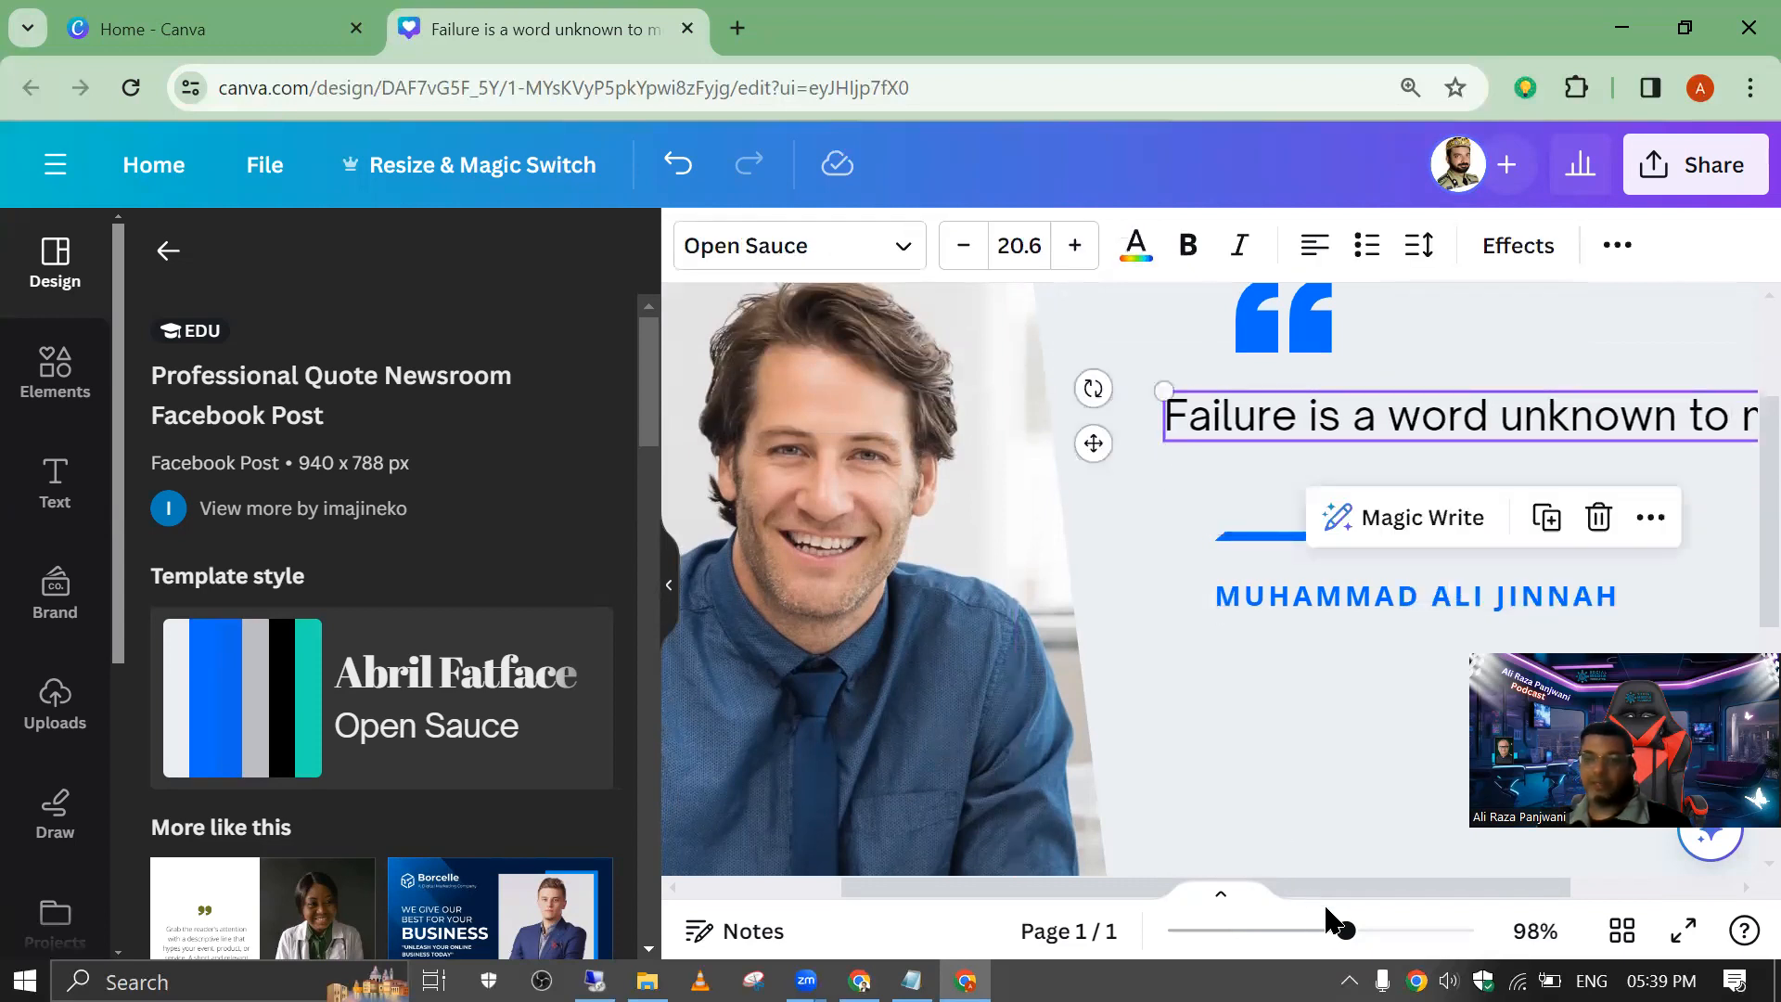
left_click_drag(1337, 931, 1308, 931)
left_click_drag(1253, 593, 1229, 590)
Step: Lengthen the blue divider line at both ends so it spans the author's name
left_click(1242, 556)
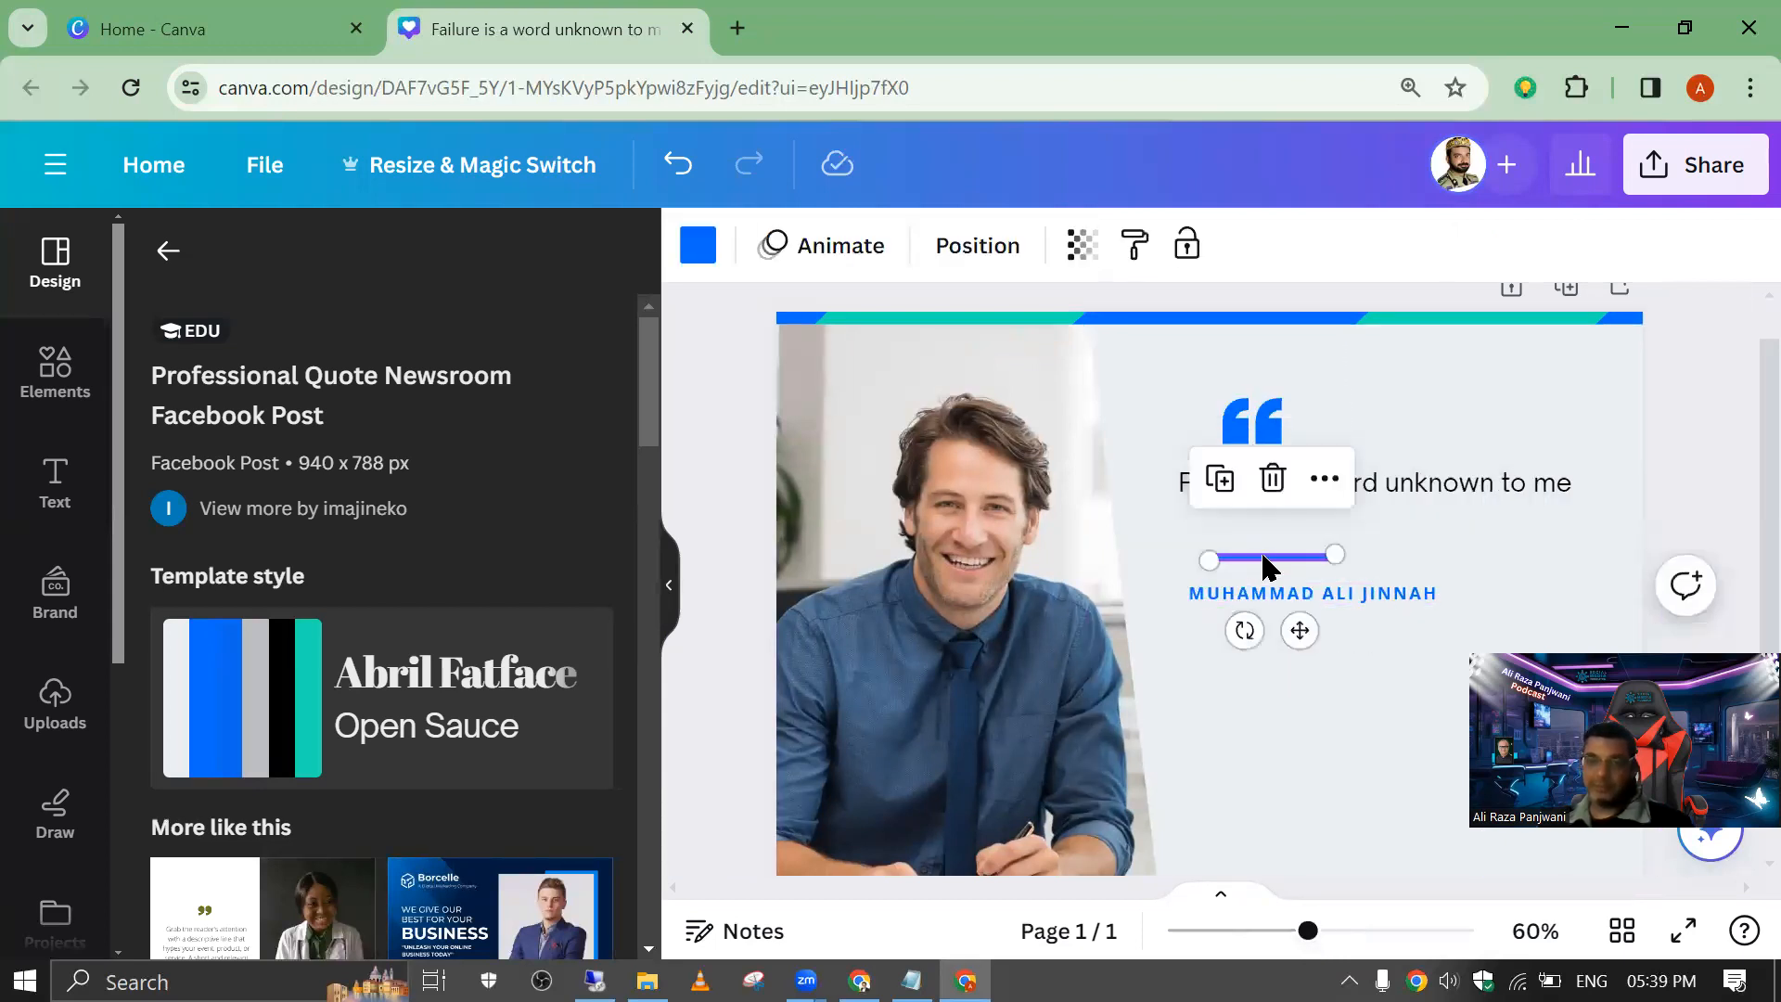
left_click_drag(1332, 555, 1457, 552)
left_click_drag(1208, 564, 1174, 556)
Step: Search the elements for "jinnah" and look through the photo results for a suitable portrait
left_click(968, 592)
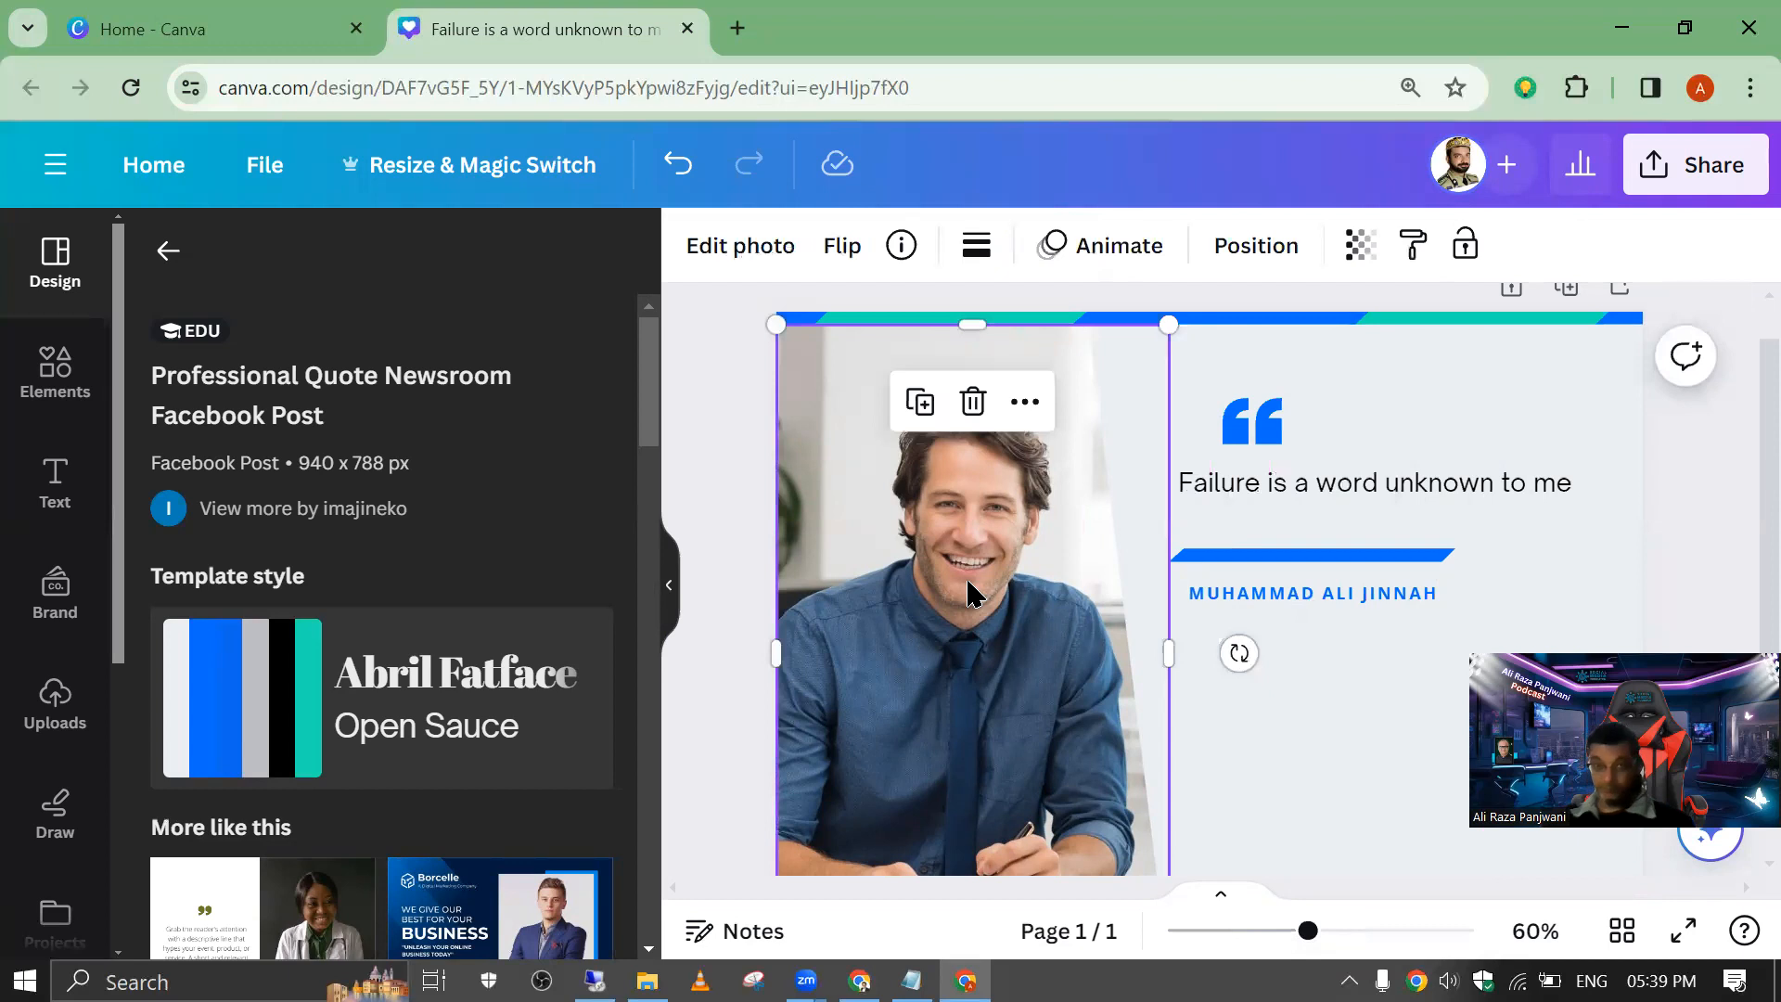
left_click(42, 388)
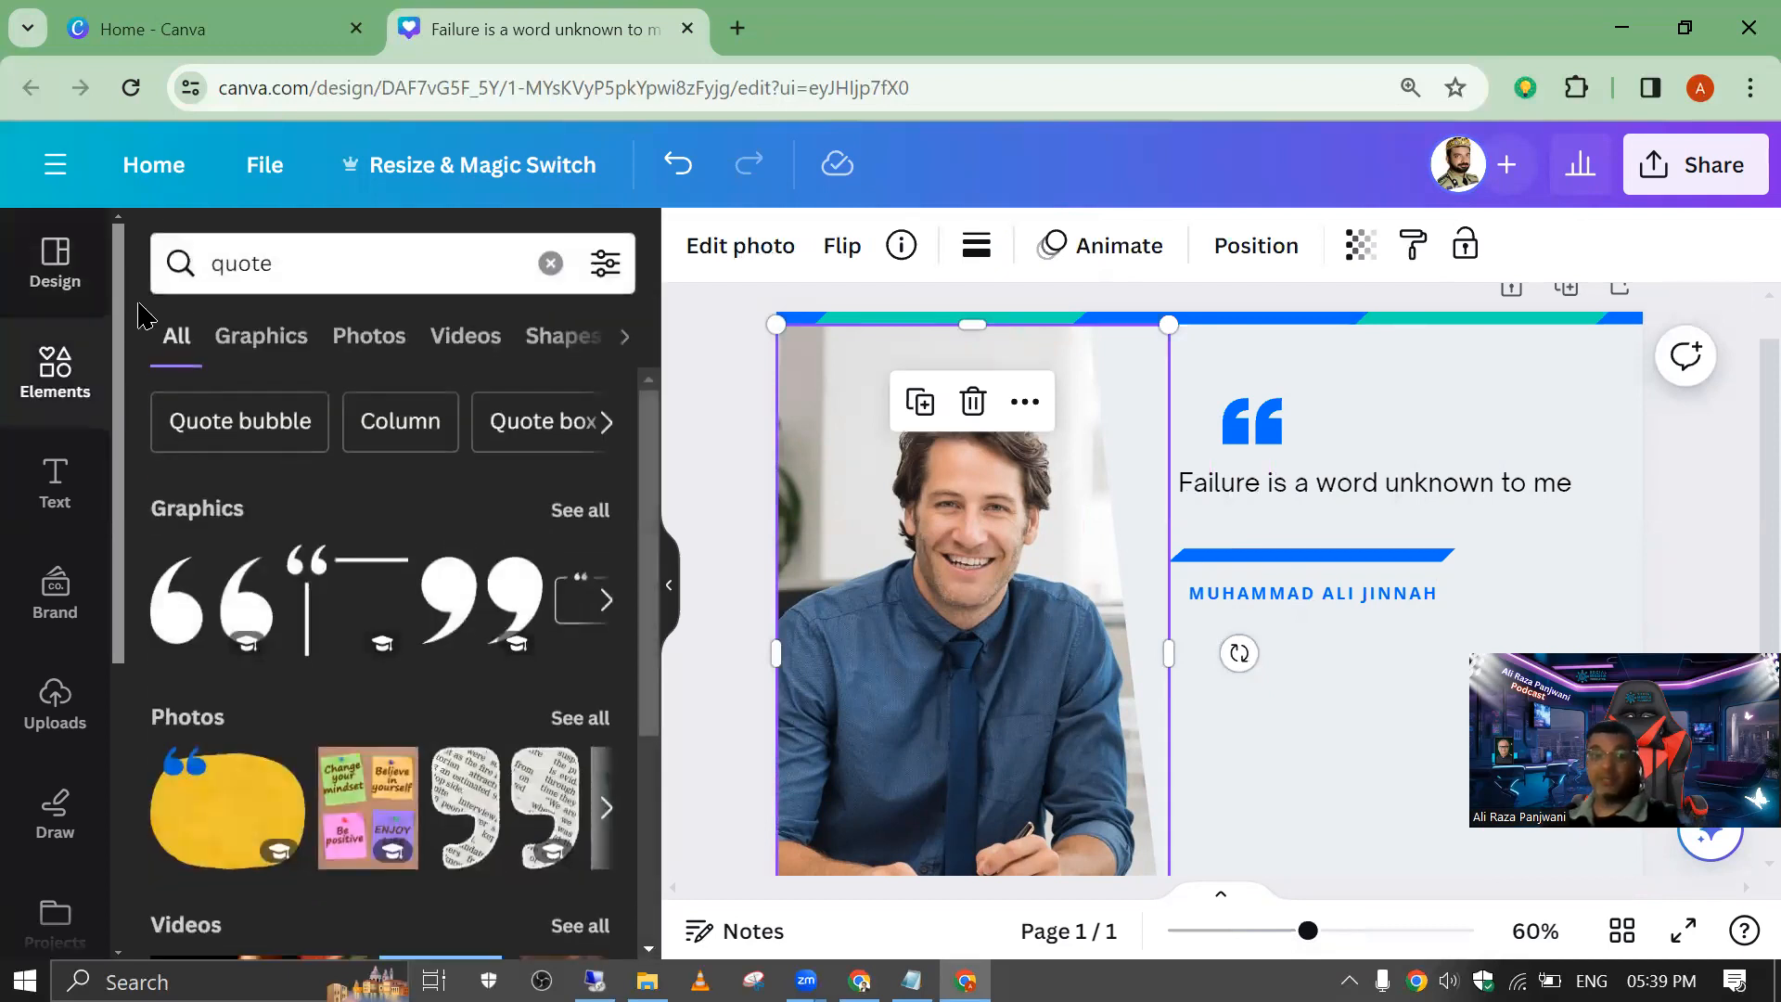
left_click(200, 261)
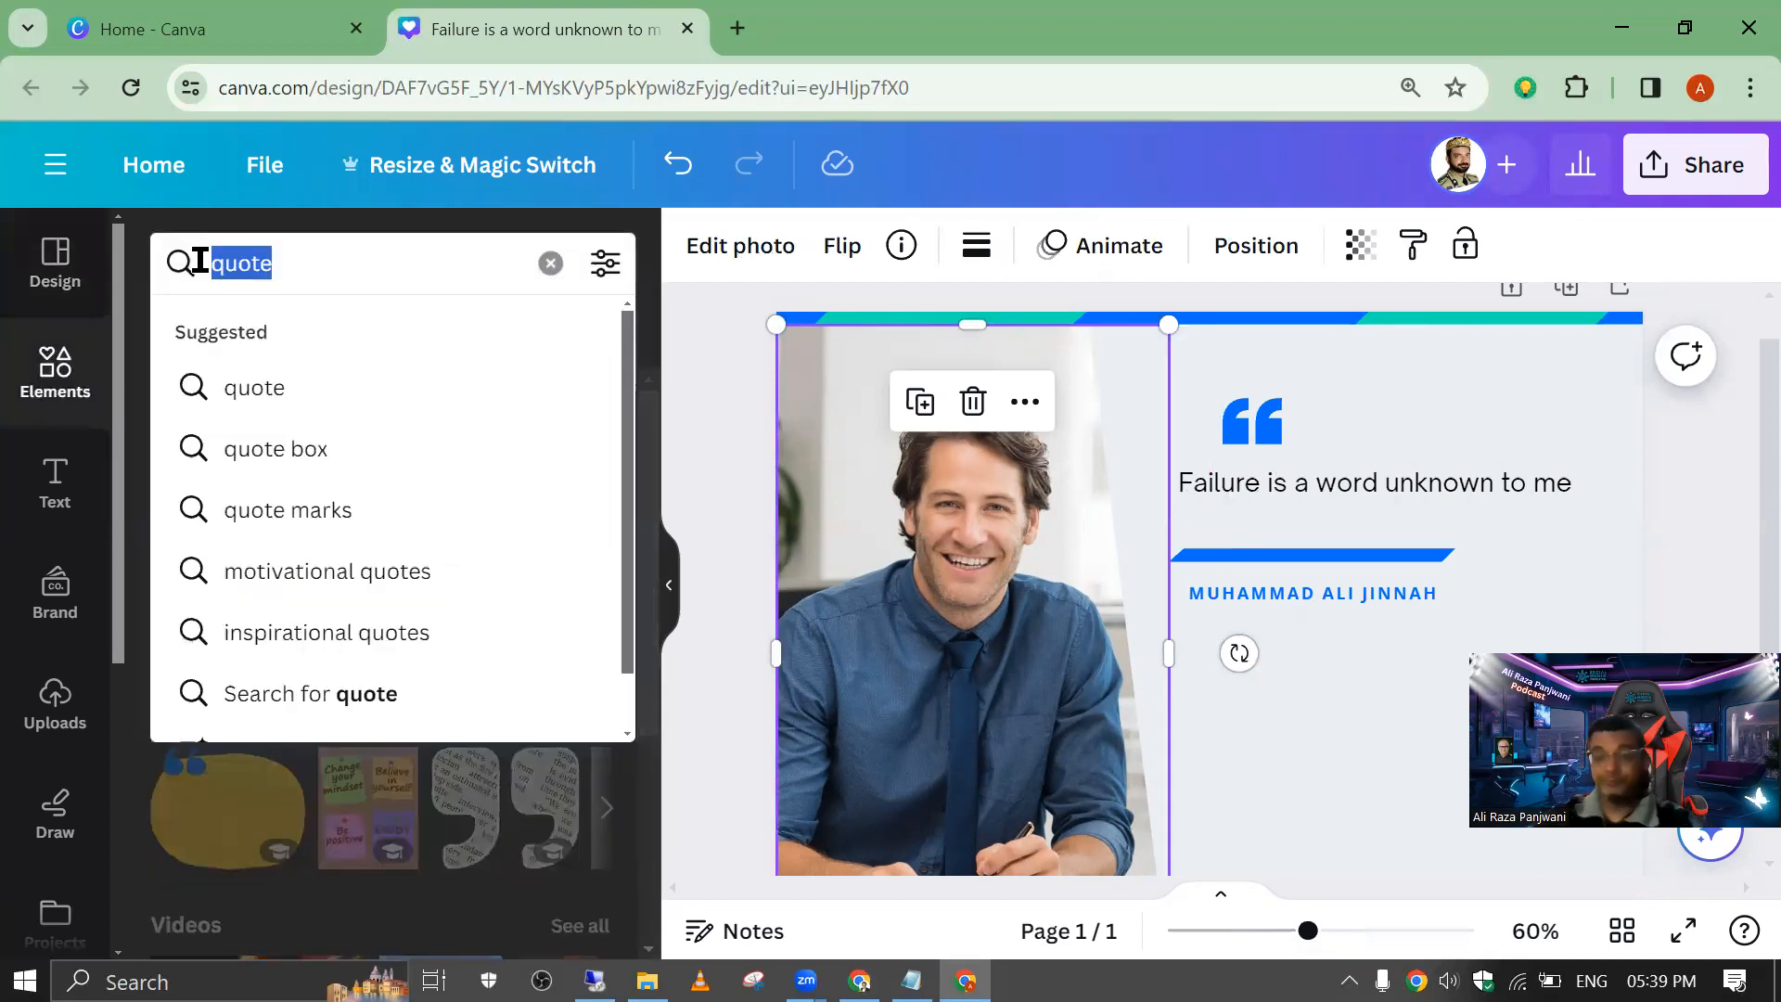
key("BackSpace")
type("jinn")
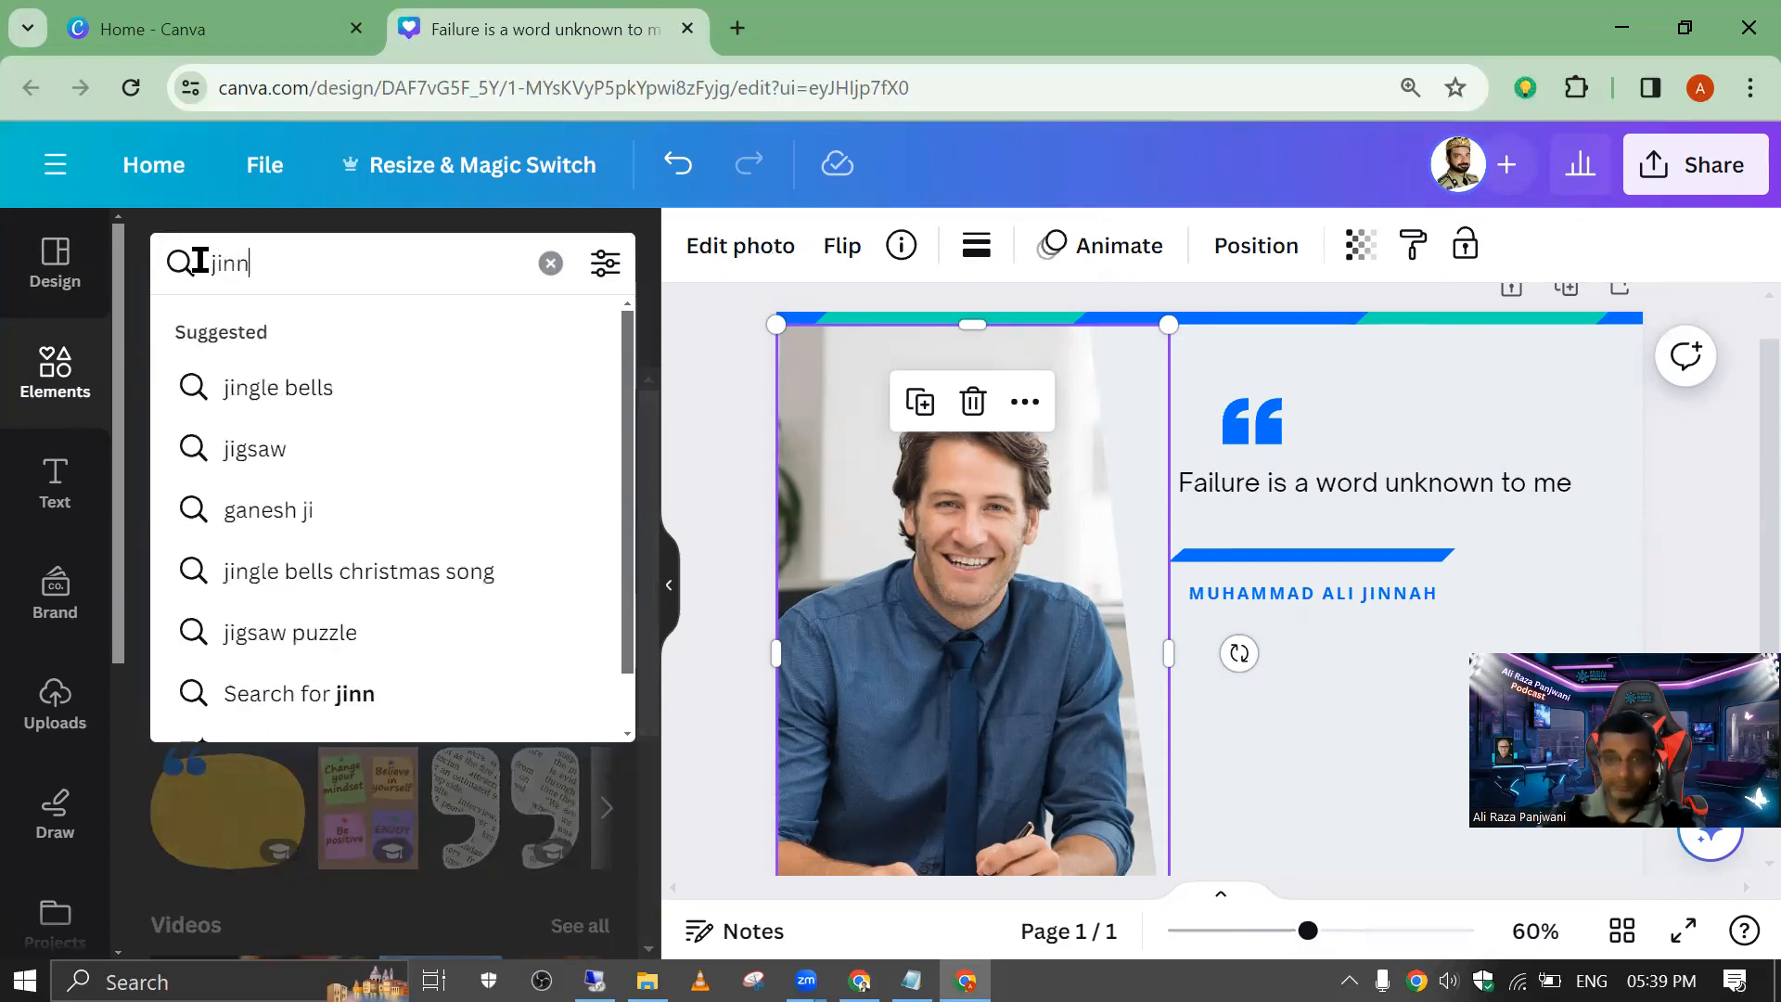
type("ah")
key("Return")
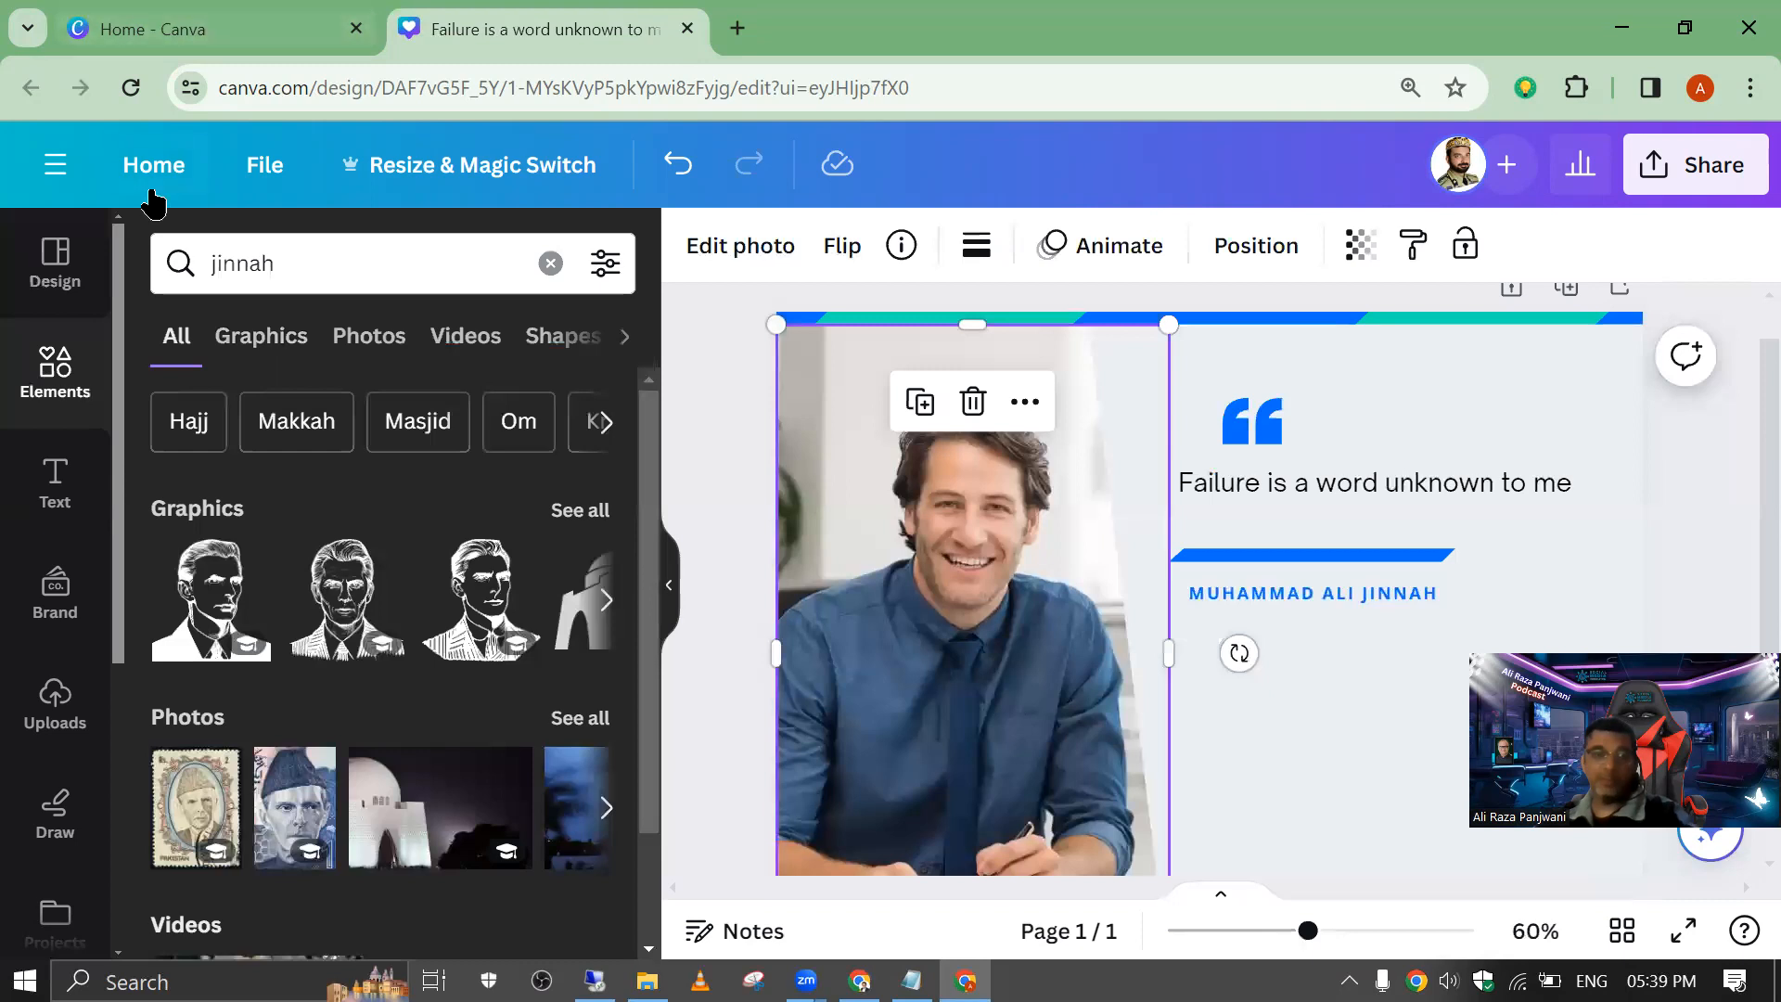
left_click(376, 353)
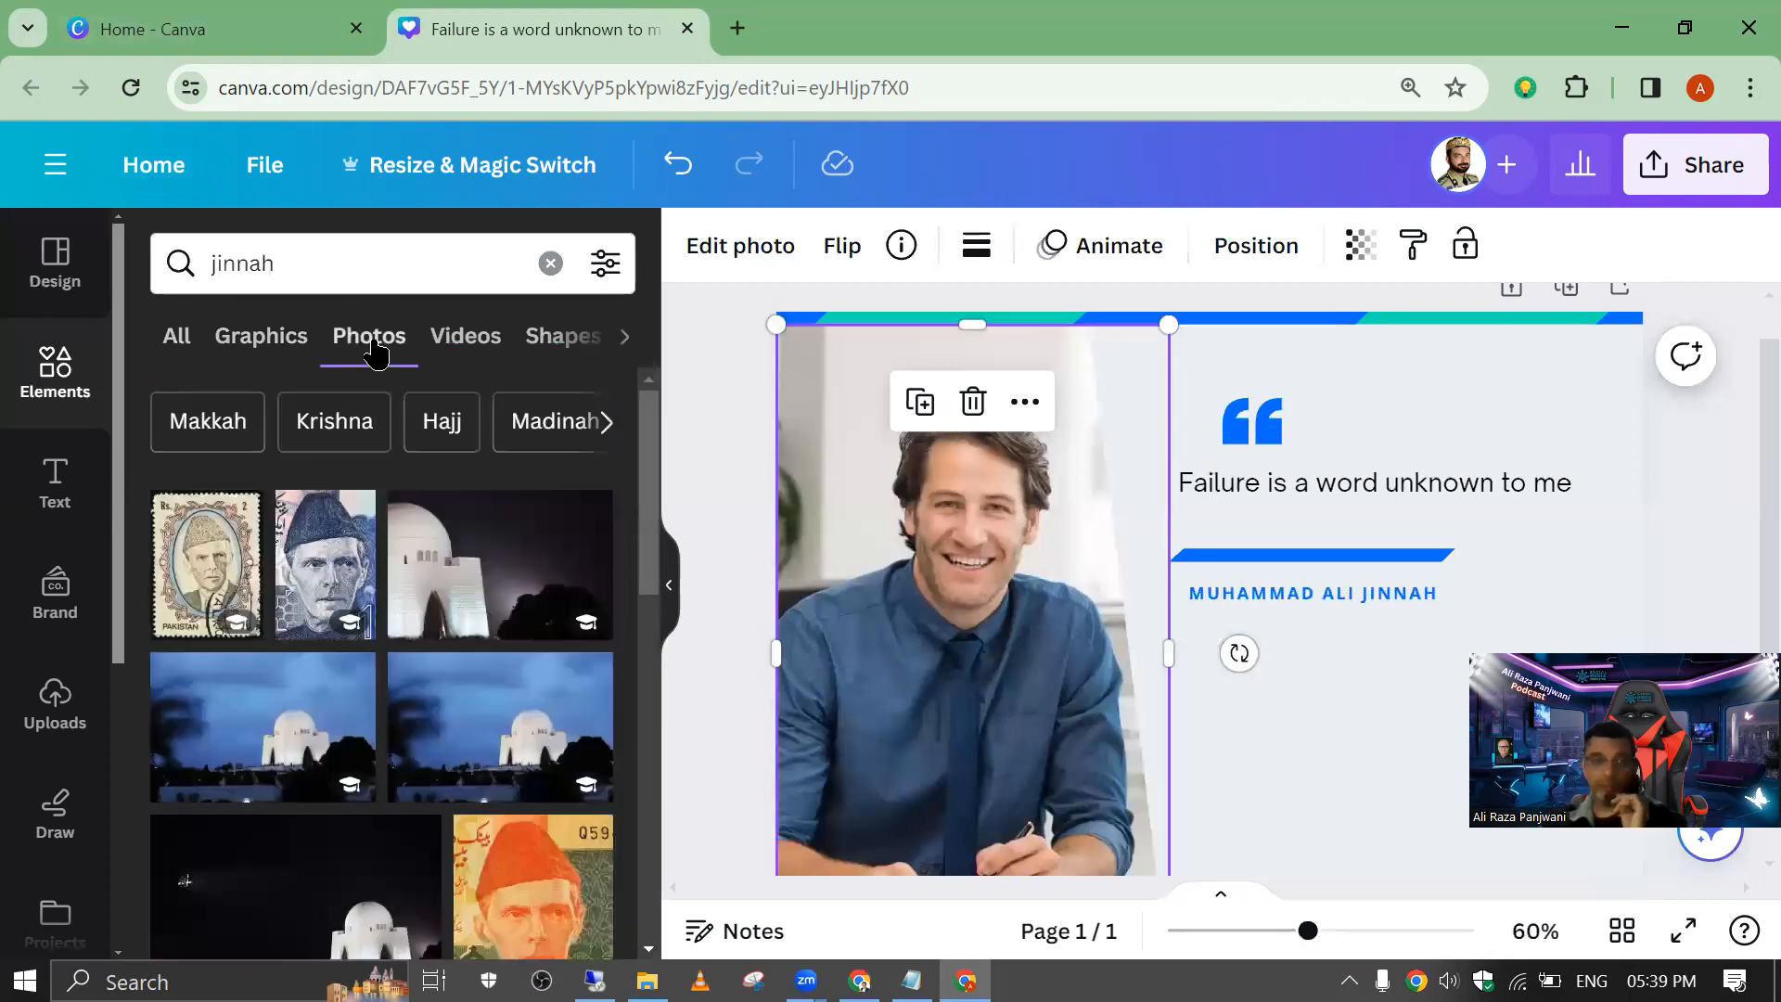
scroll(346, 536, "down", 1)
scroll(347, 535, "down", 5)
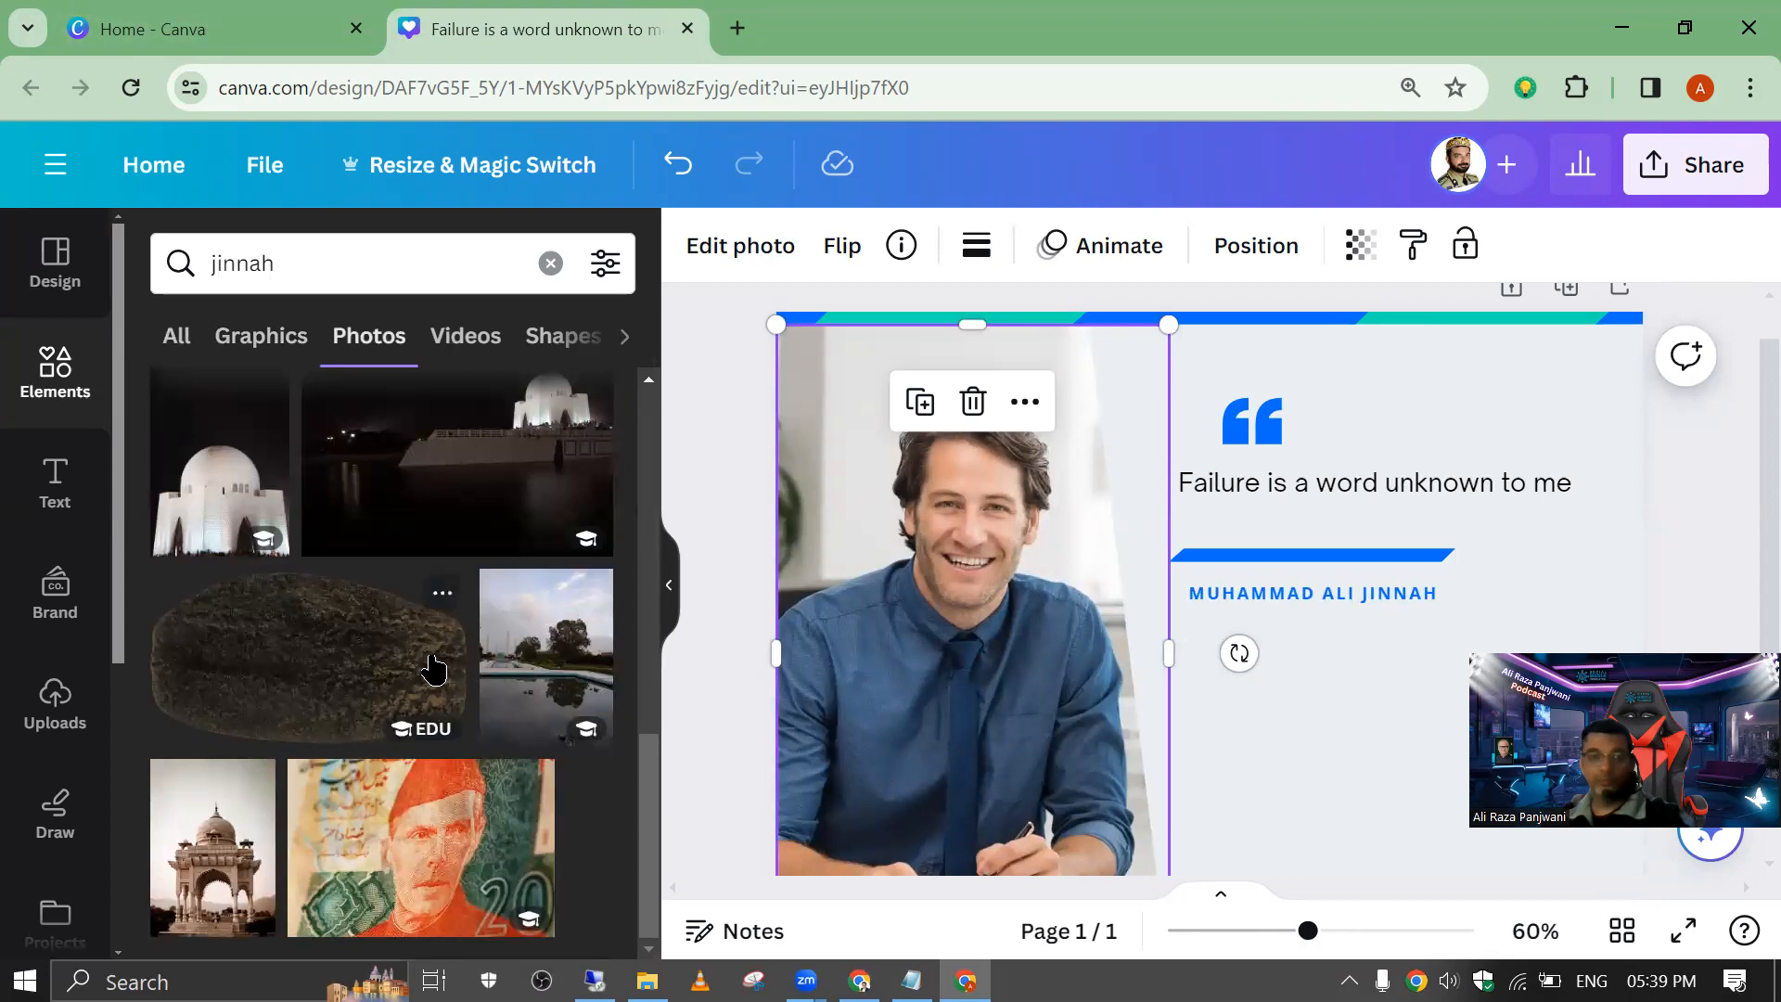
left_click(334, 267)
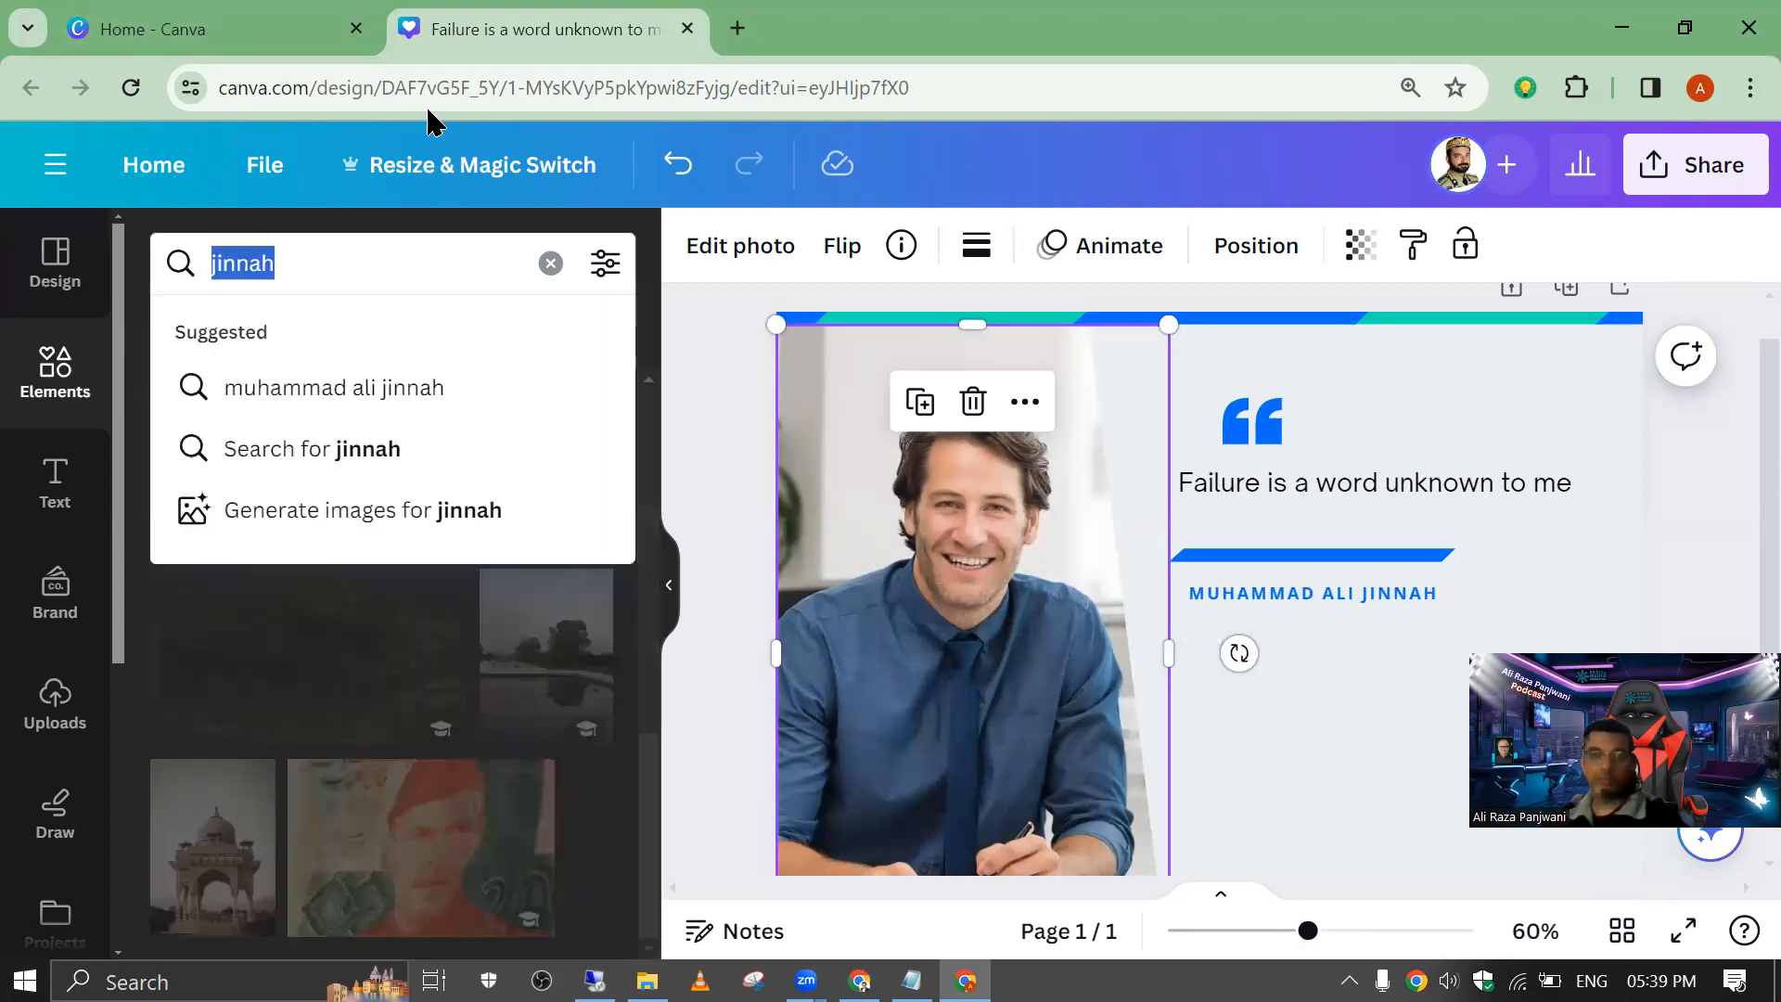
Step: Search Google for "muhammad ali jinnah" in a new browser tab and show the image results
left_click(738, 28)
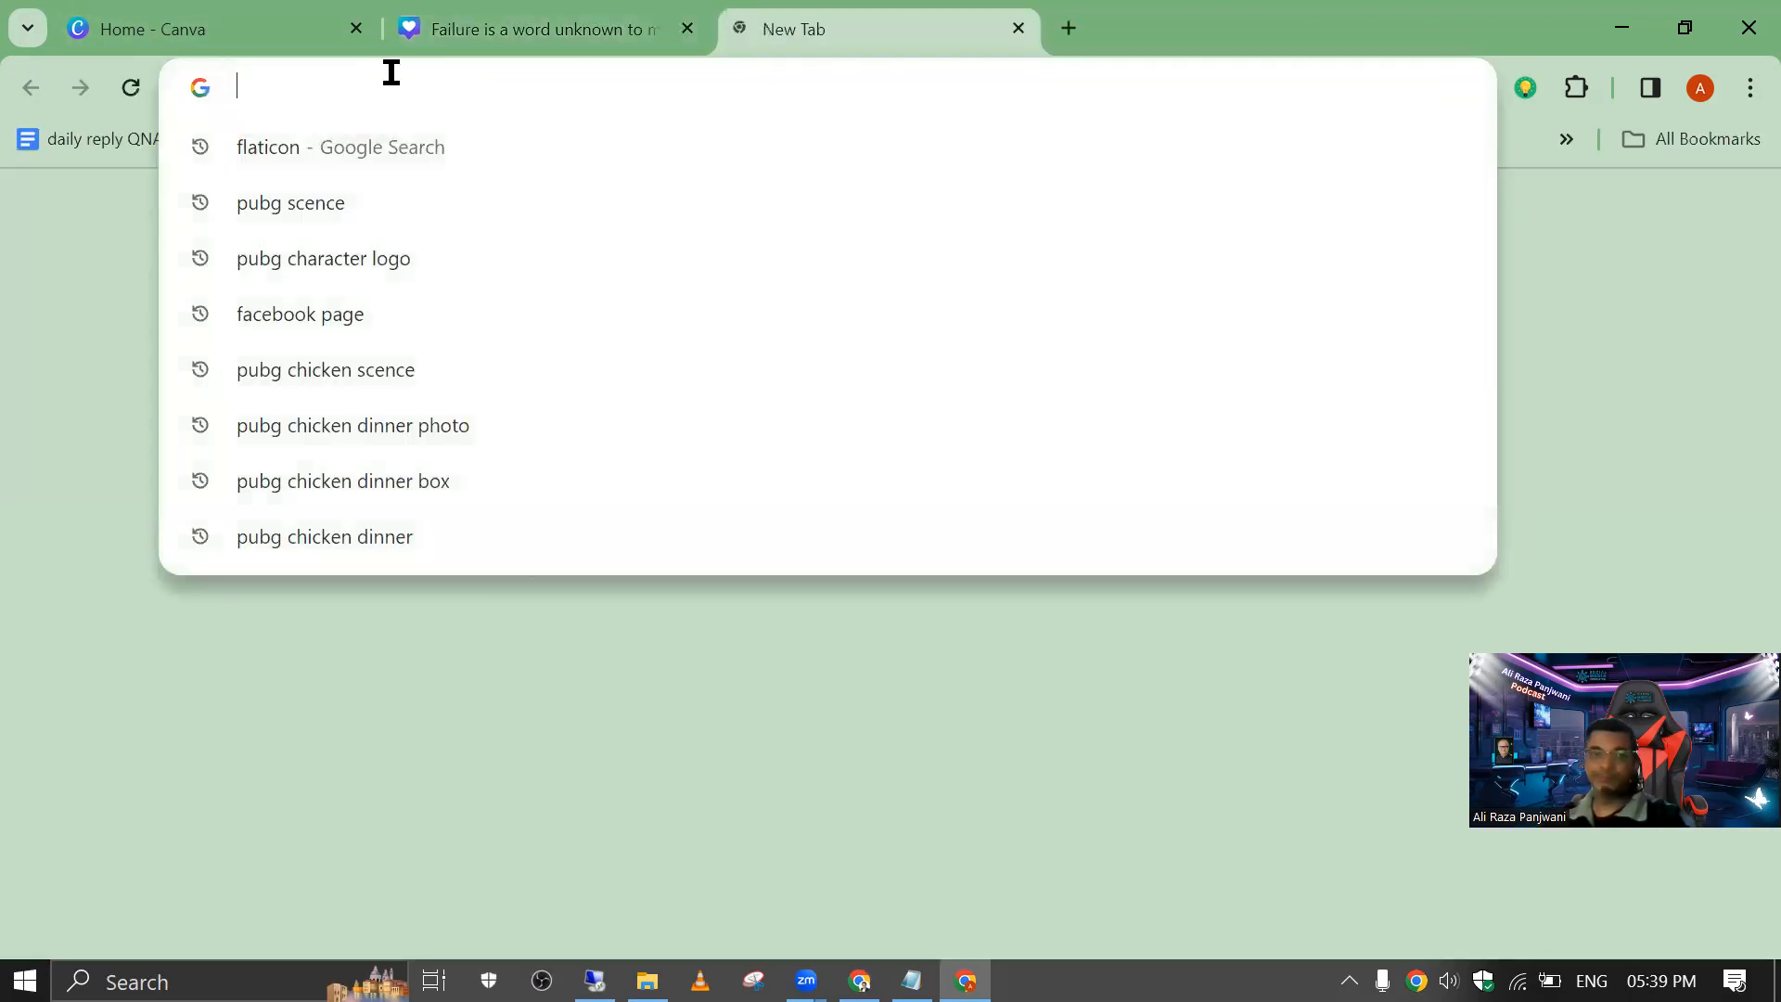
type("muham")
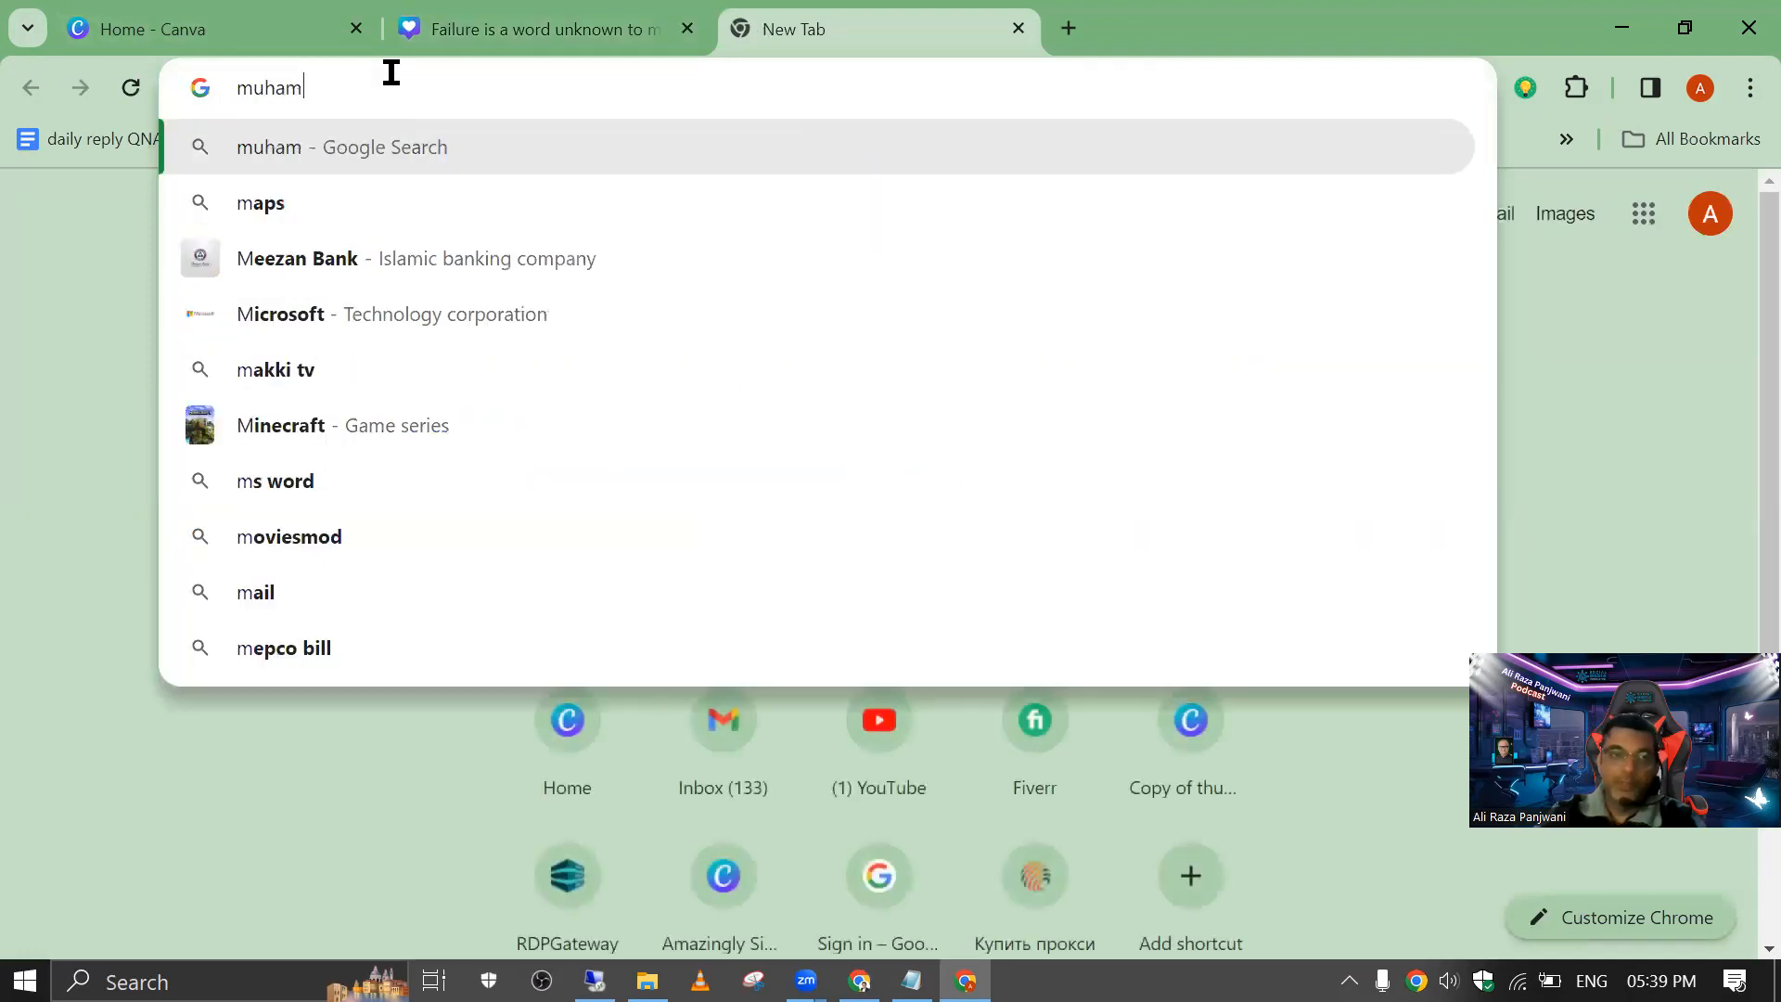
type("mad ali")
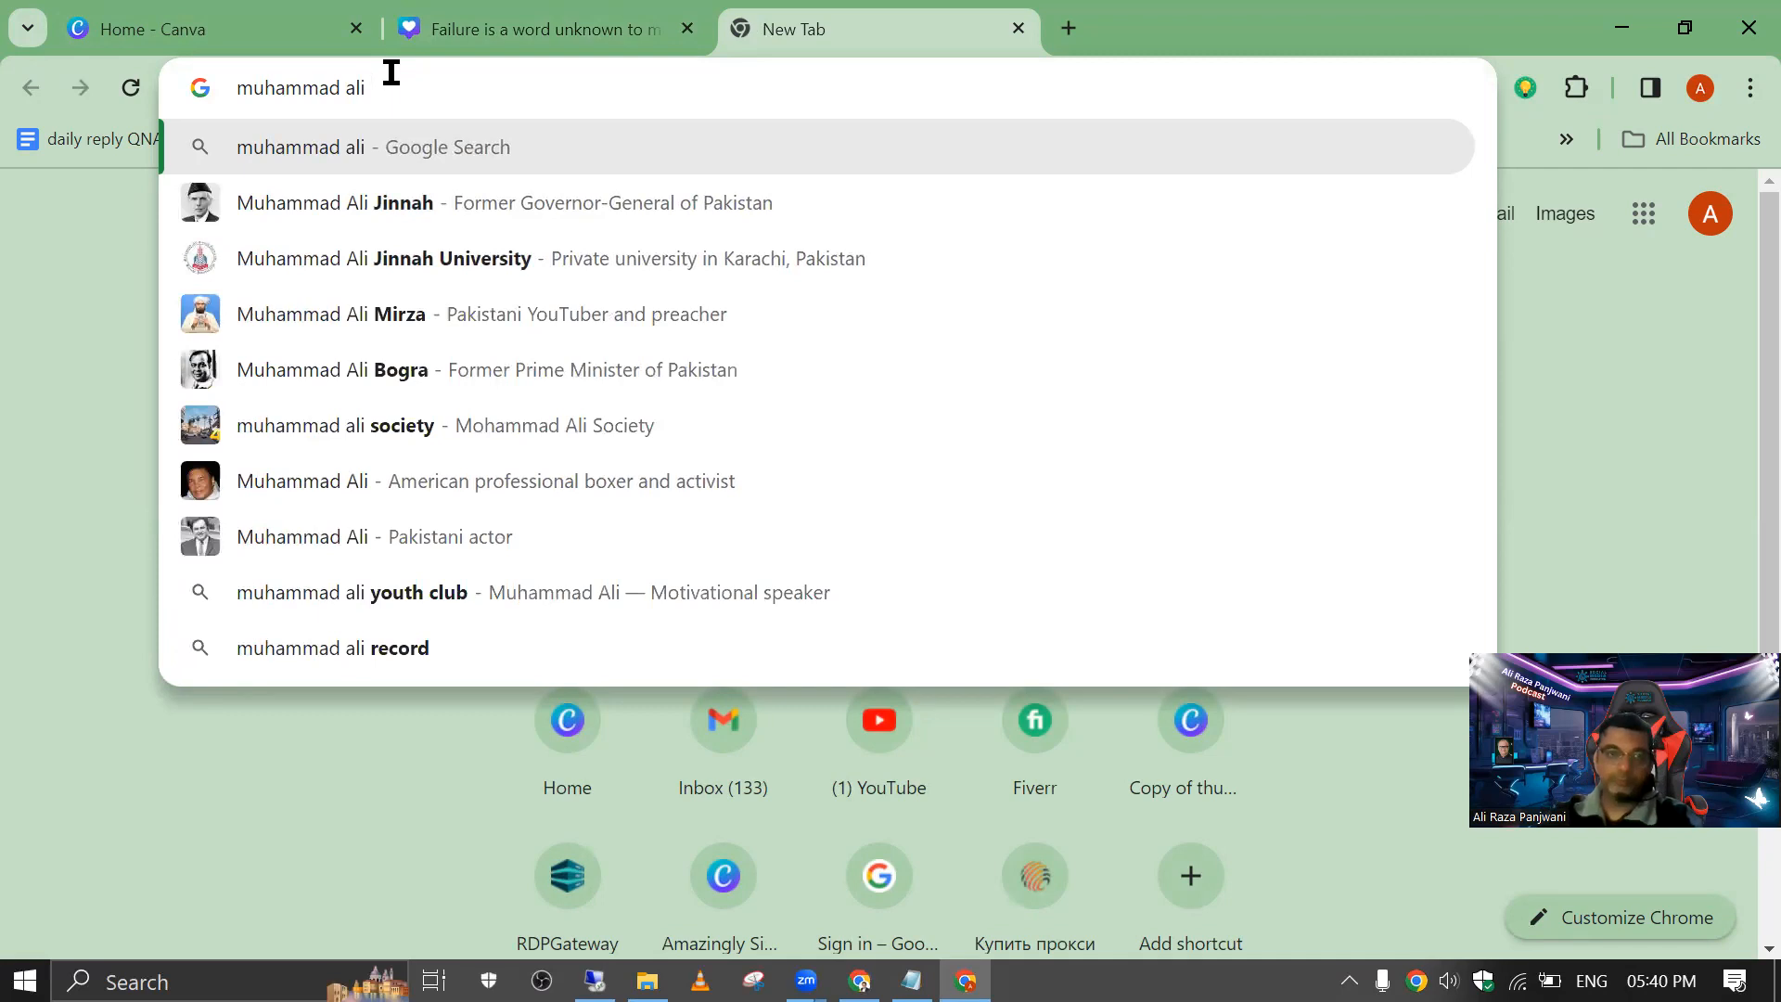
key("Down")
key("Return")
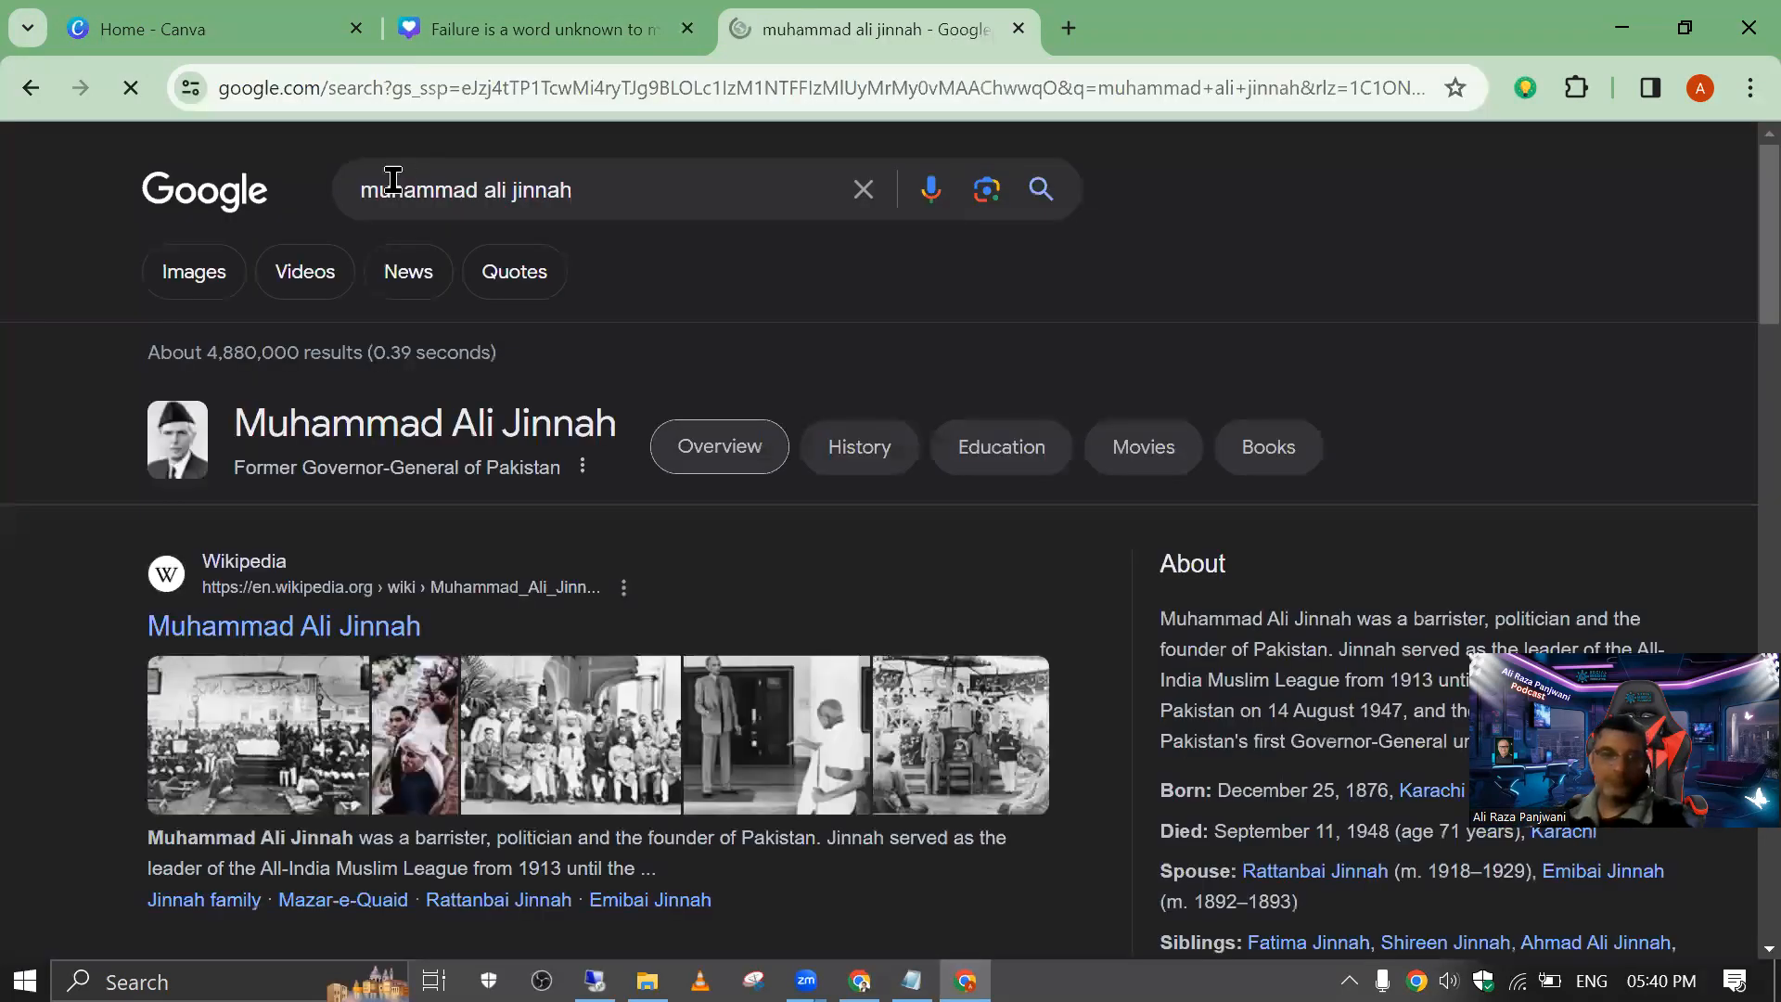
left_click(207, 277)
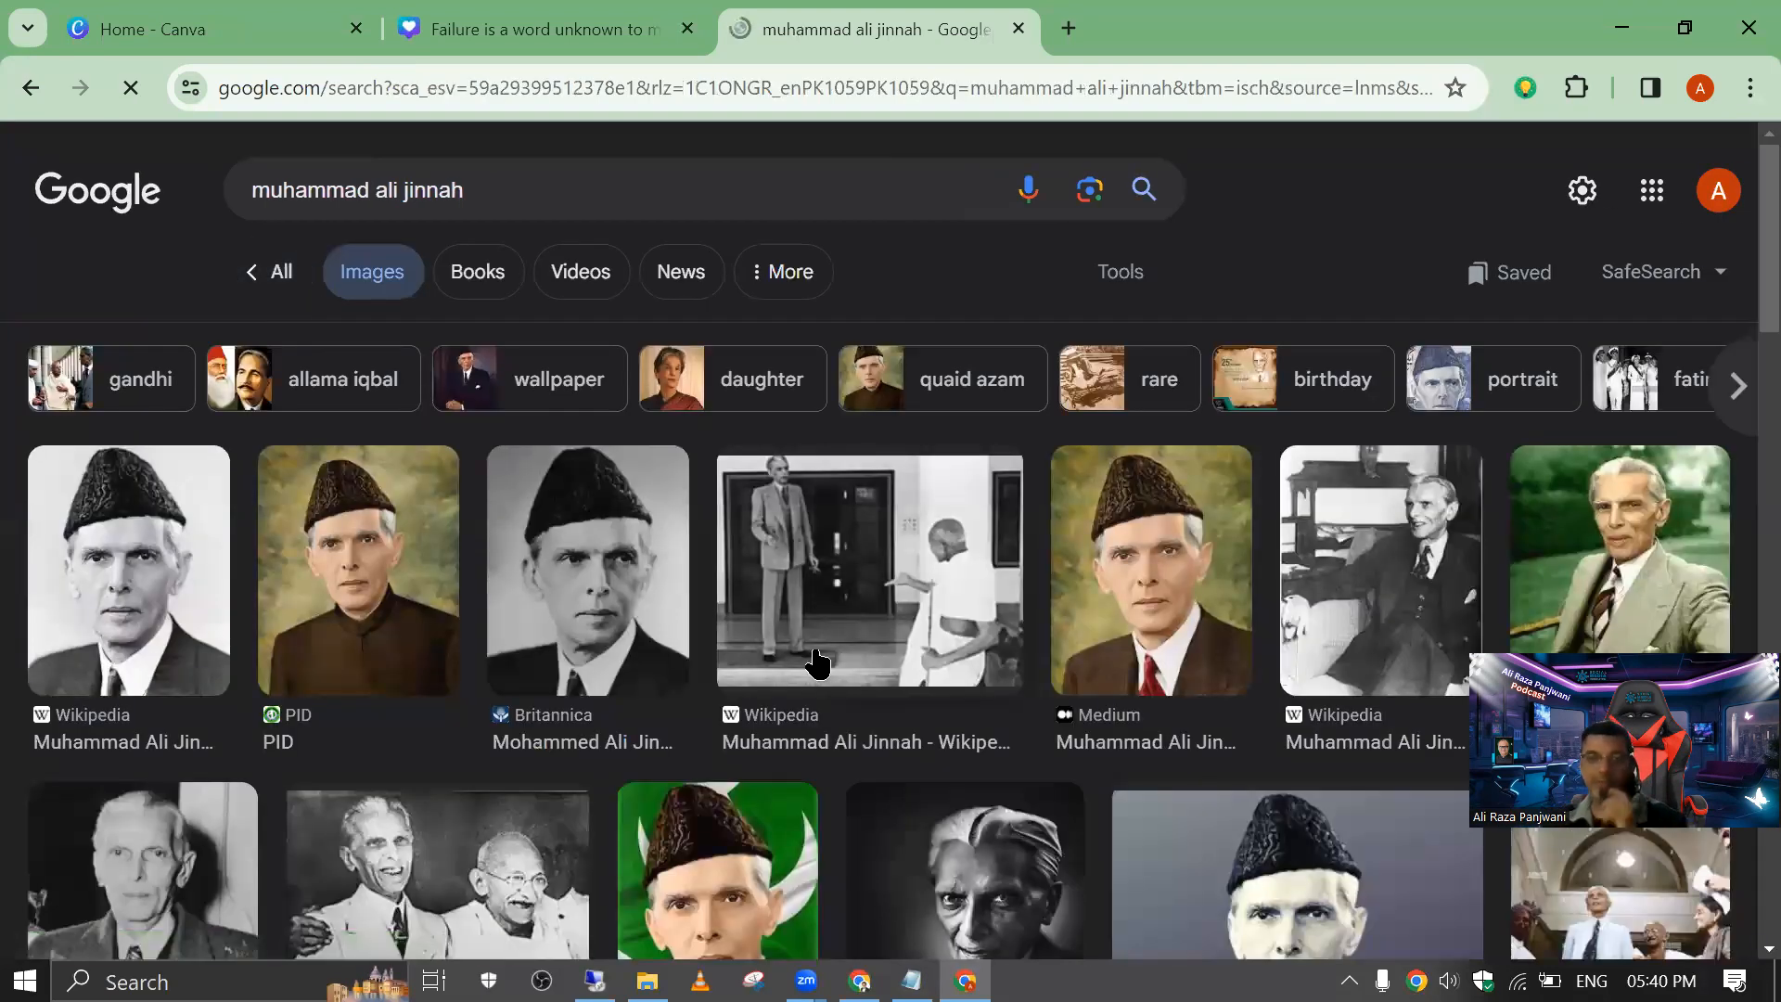
Step: Find the DeviantArt portrait of Jinnah in a hat and light suit in the image results and copy the image
scroll(818, 666, "down", 5)
scroll(818, 470, "down", 5)
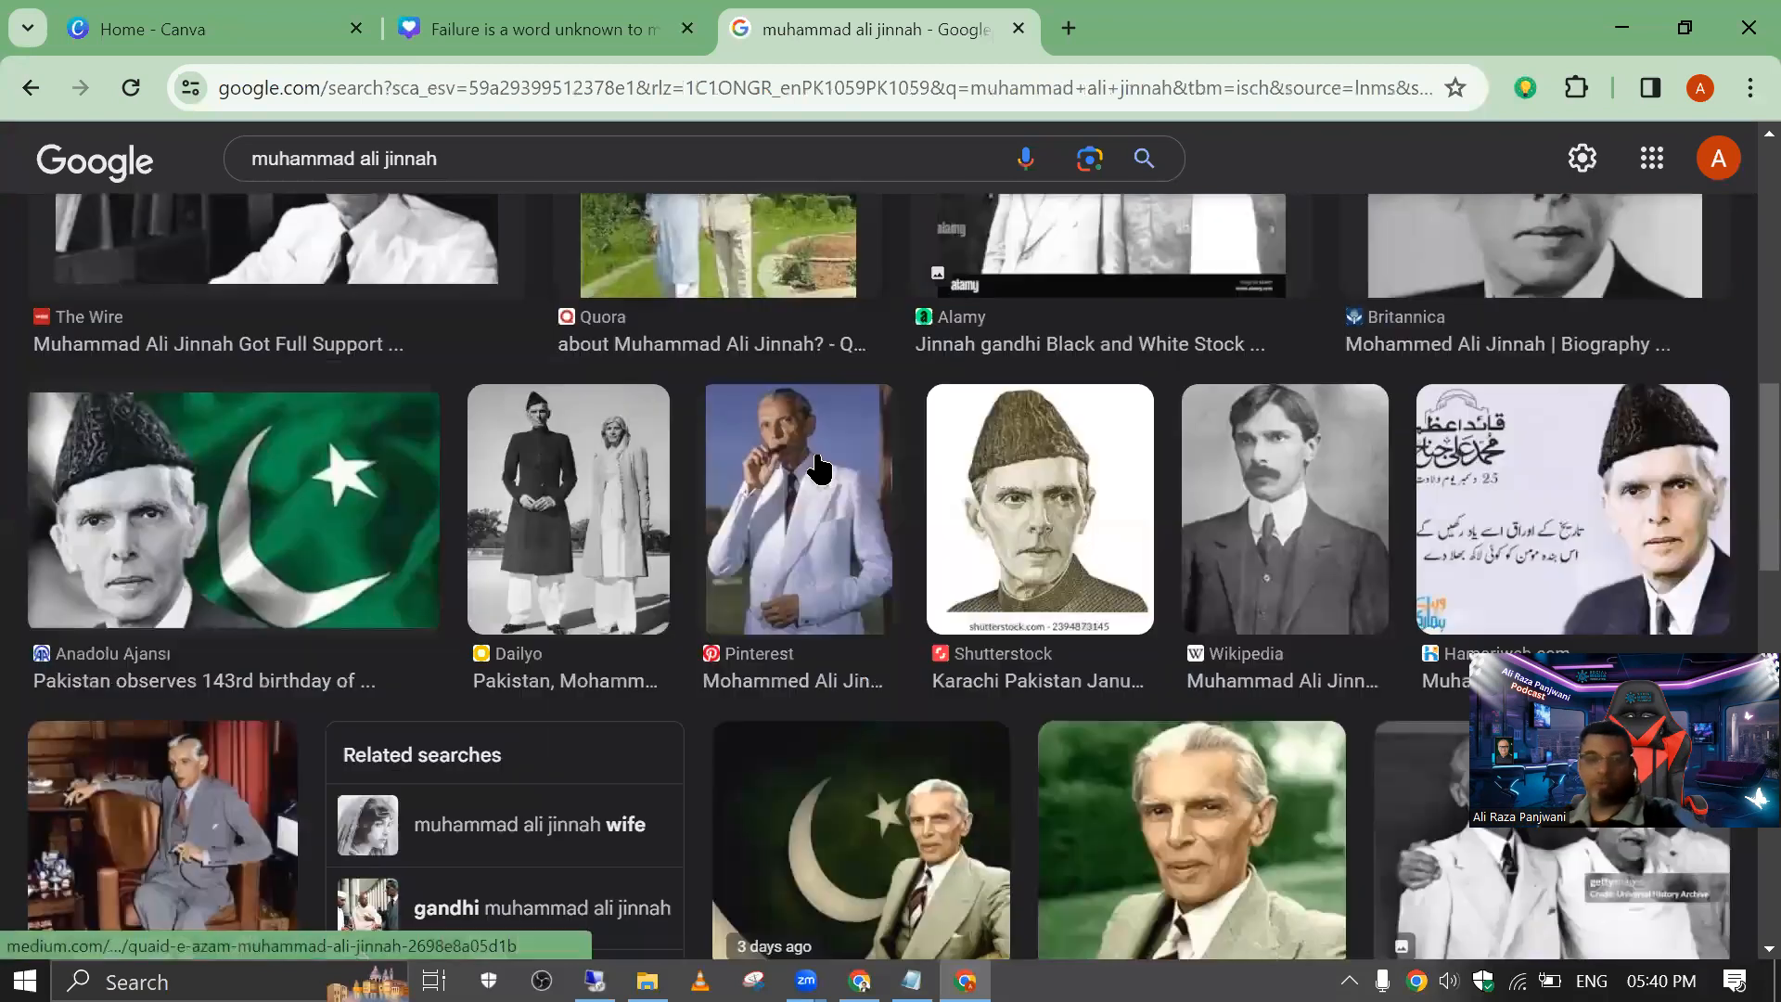
scroll(1203, 692, "down", 5)
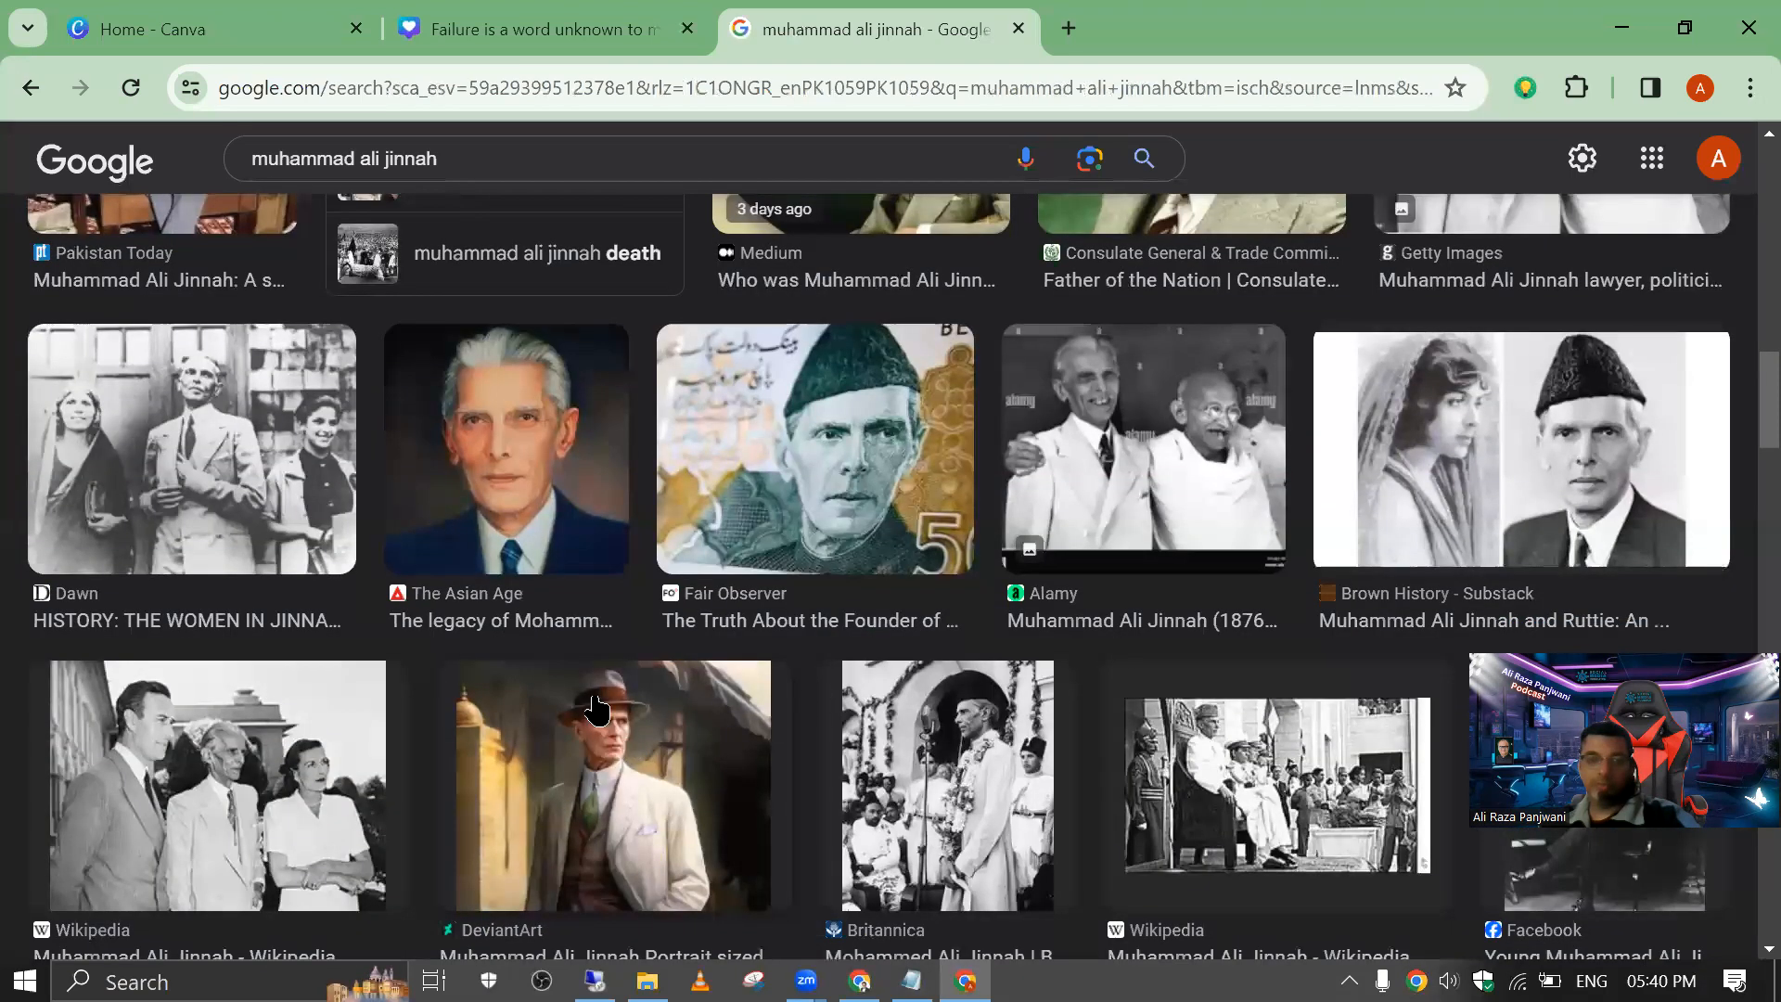
scroll(599, 705, "down", 5)
scroll(587, 650, "up", 4)
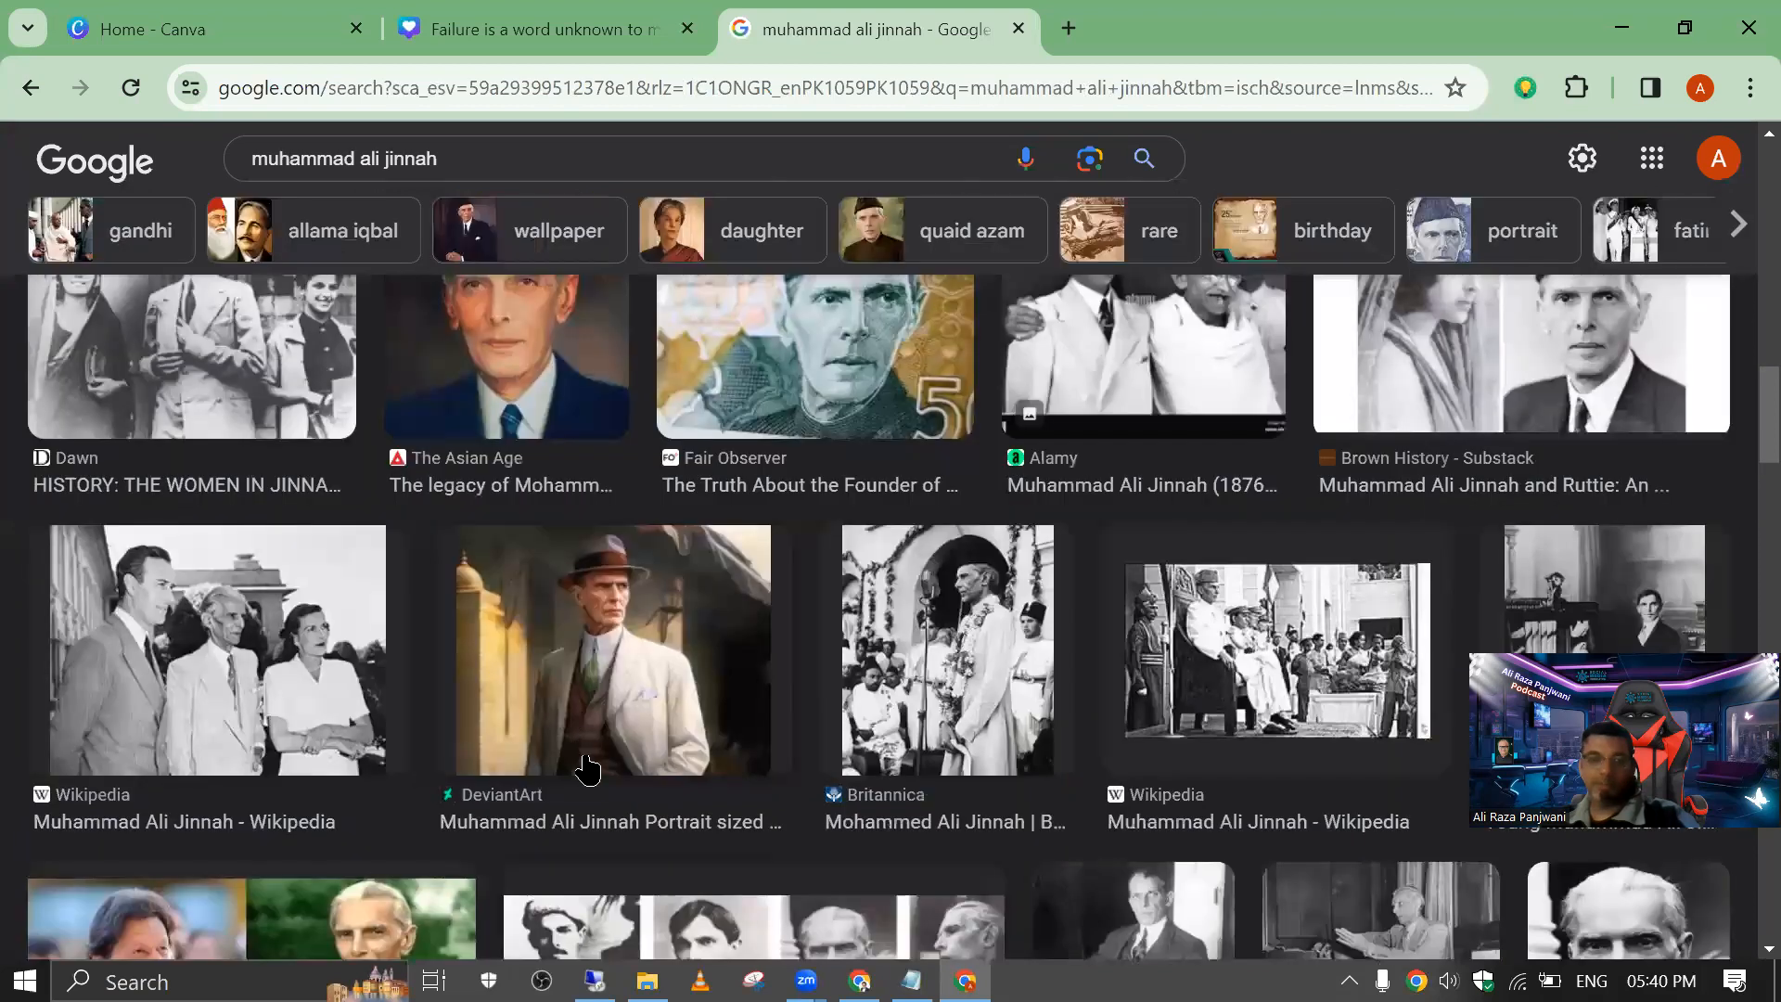
right_click(587, 768)
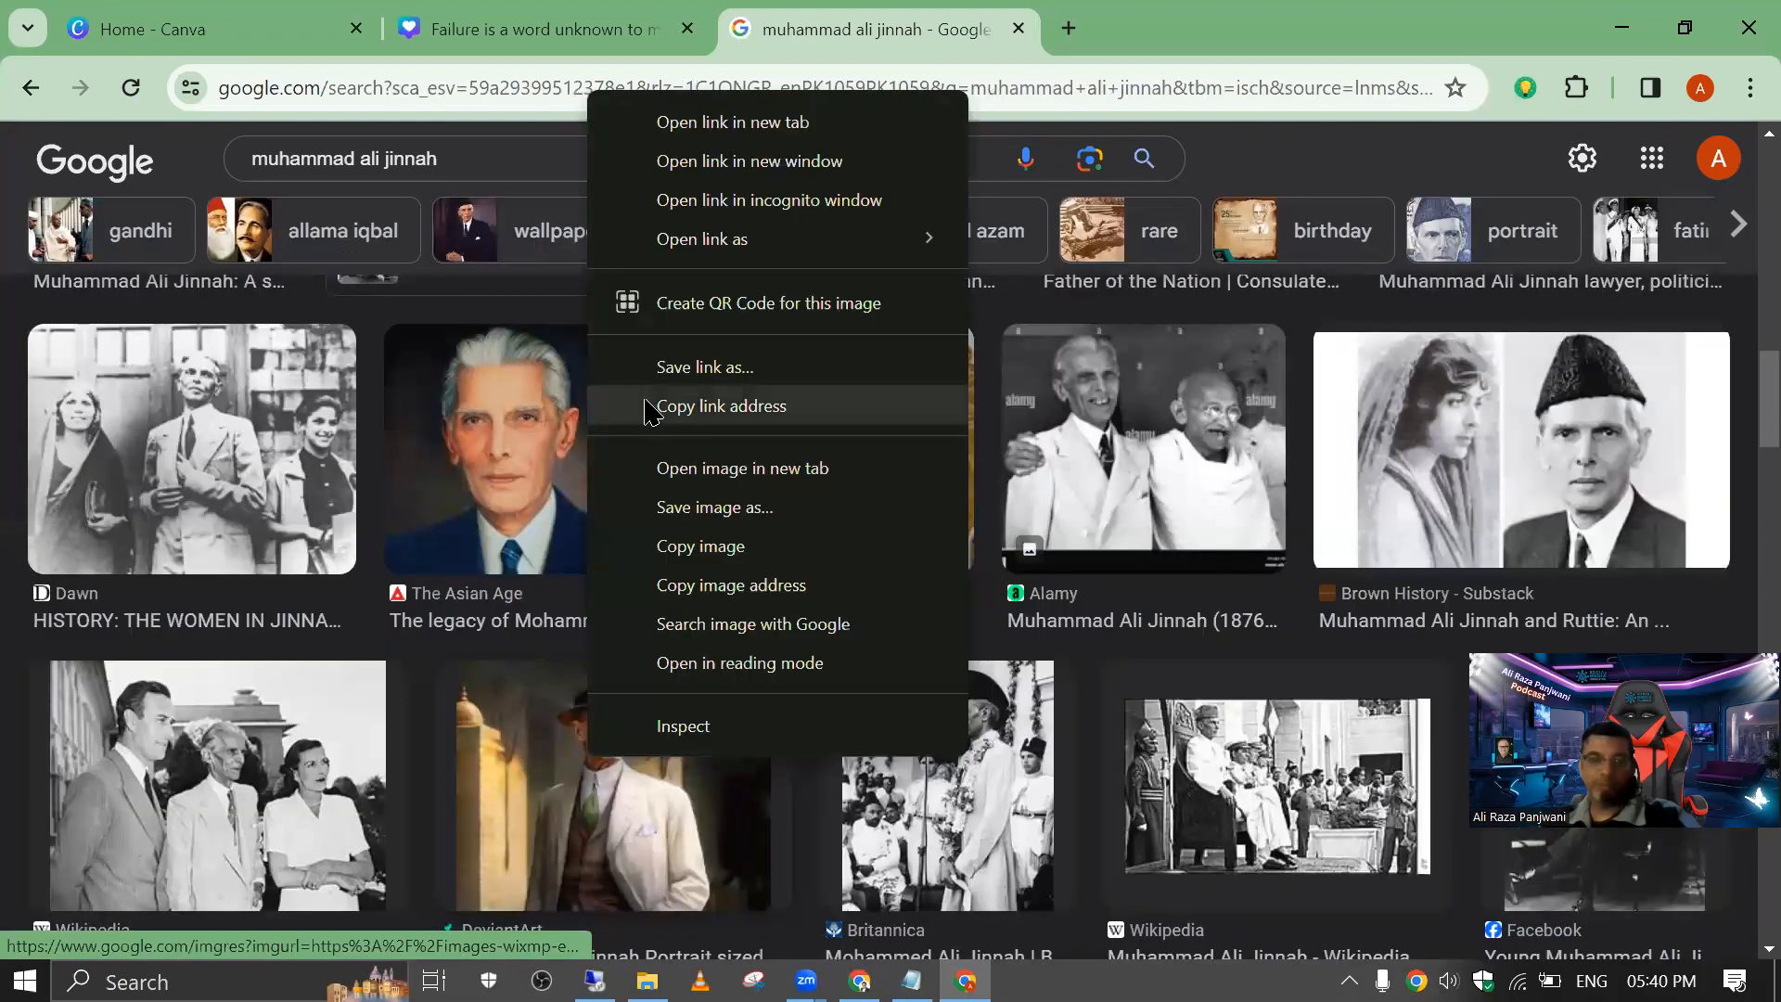
left_click(708, 544)
Step: Return to the Canva design, replace the template's photo with the copied portrait, and move it to the page's left side
left_click(516, 19)
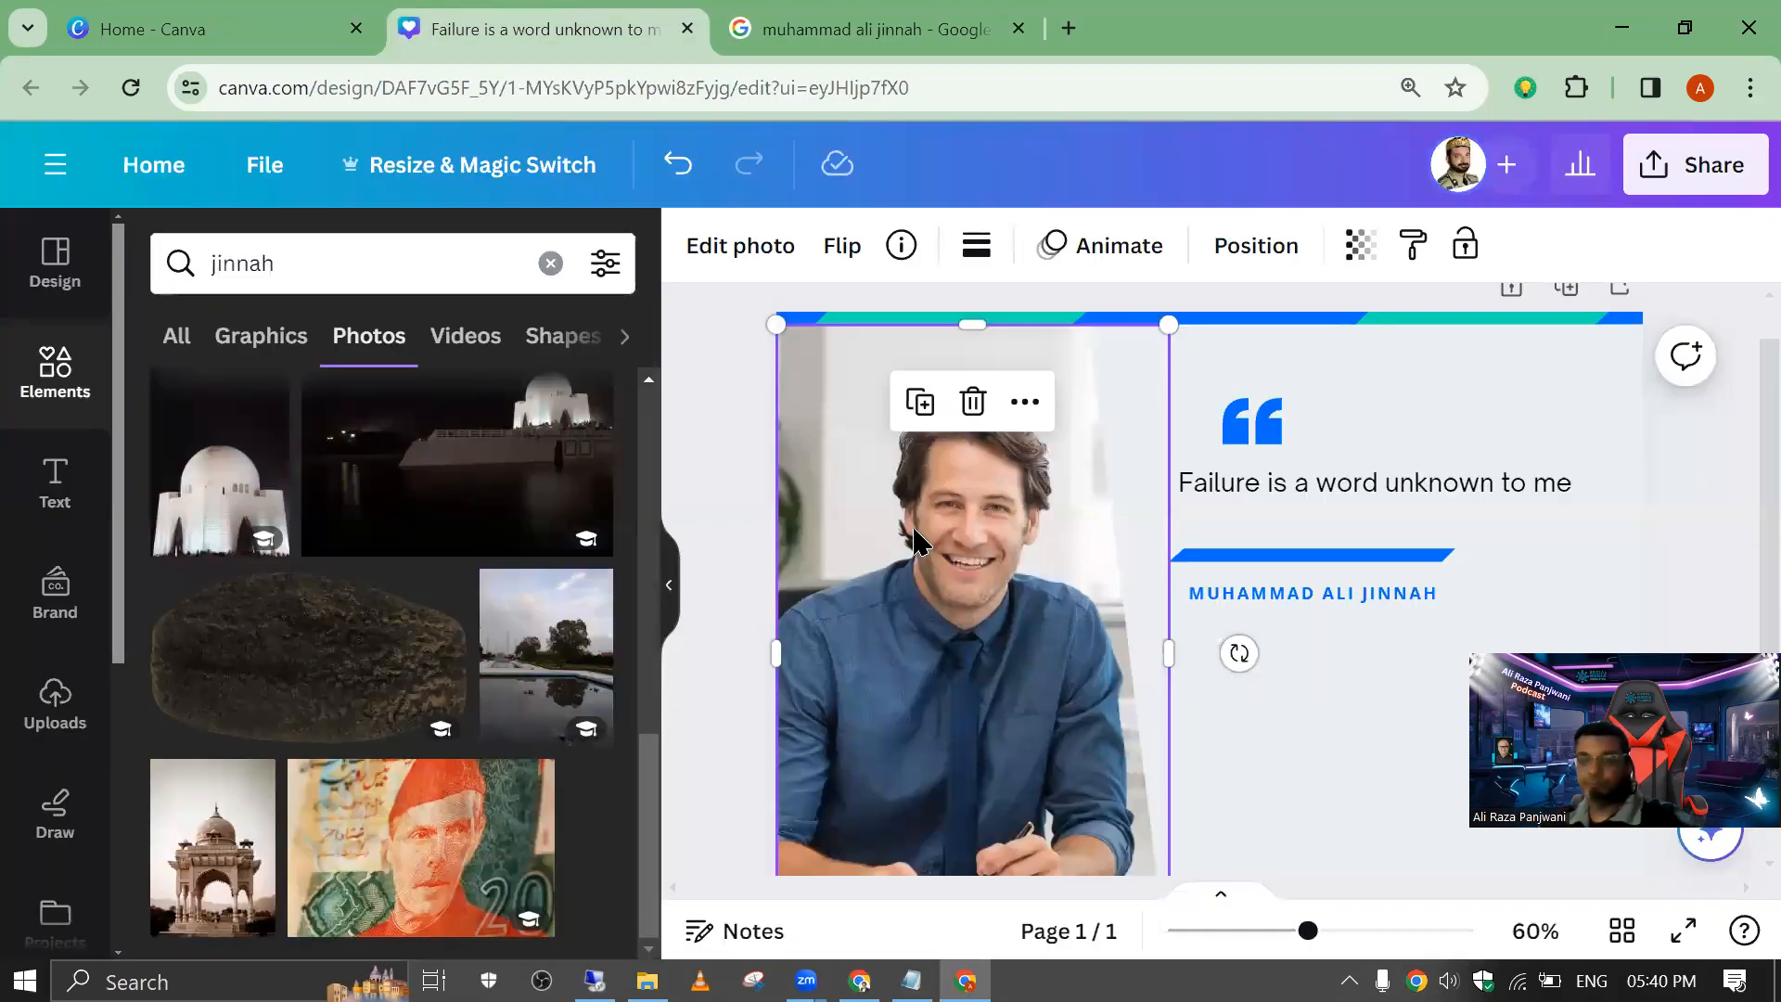
key("Delete")
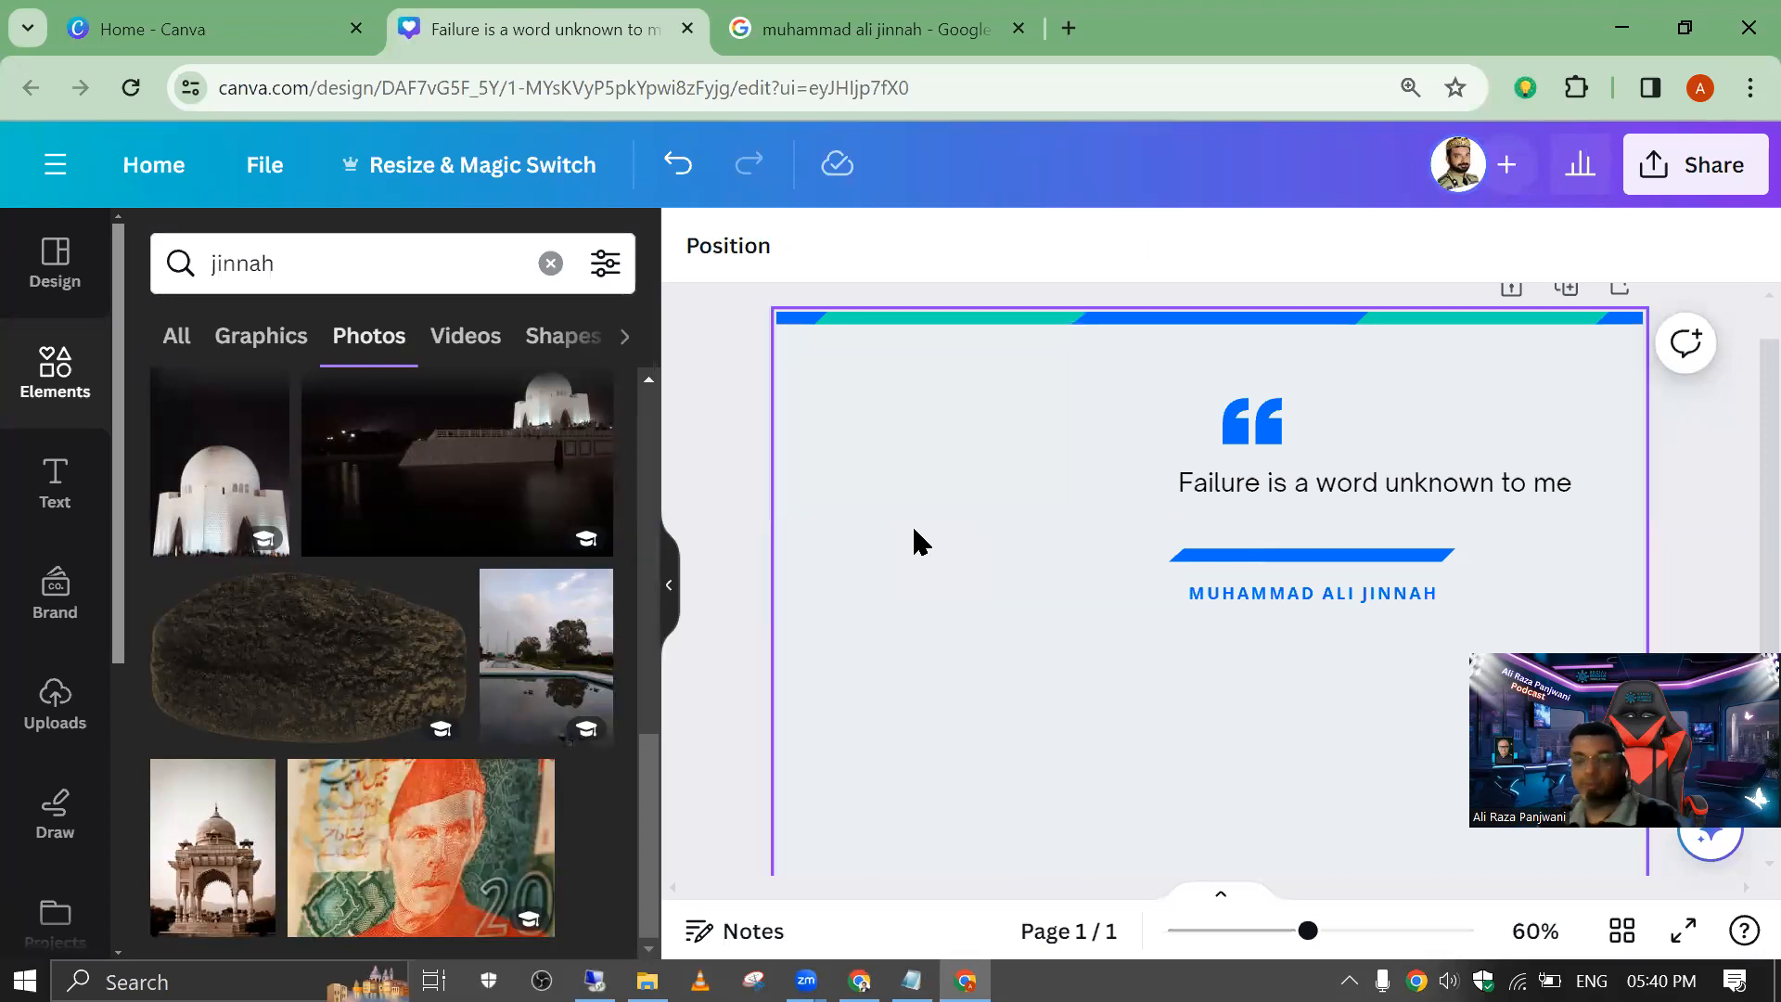
key("ctrl+v")
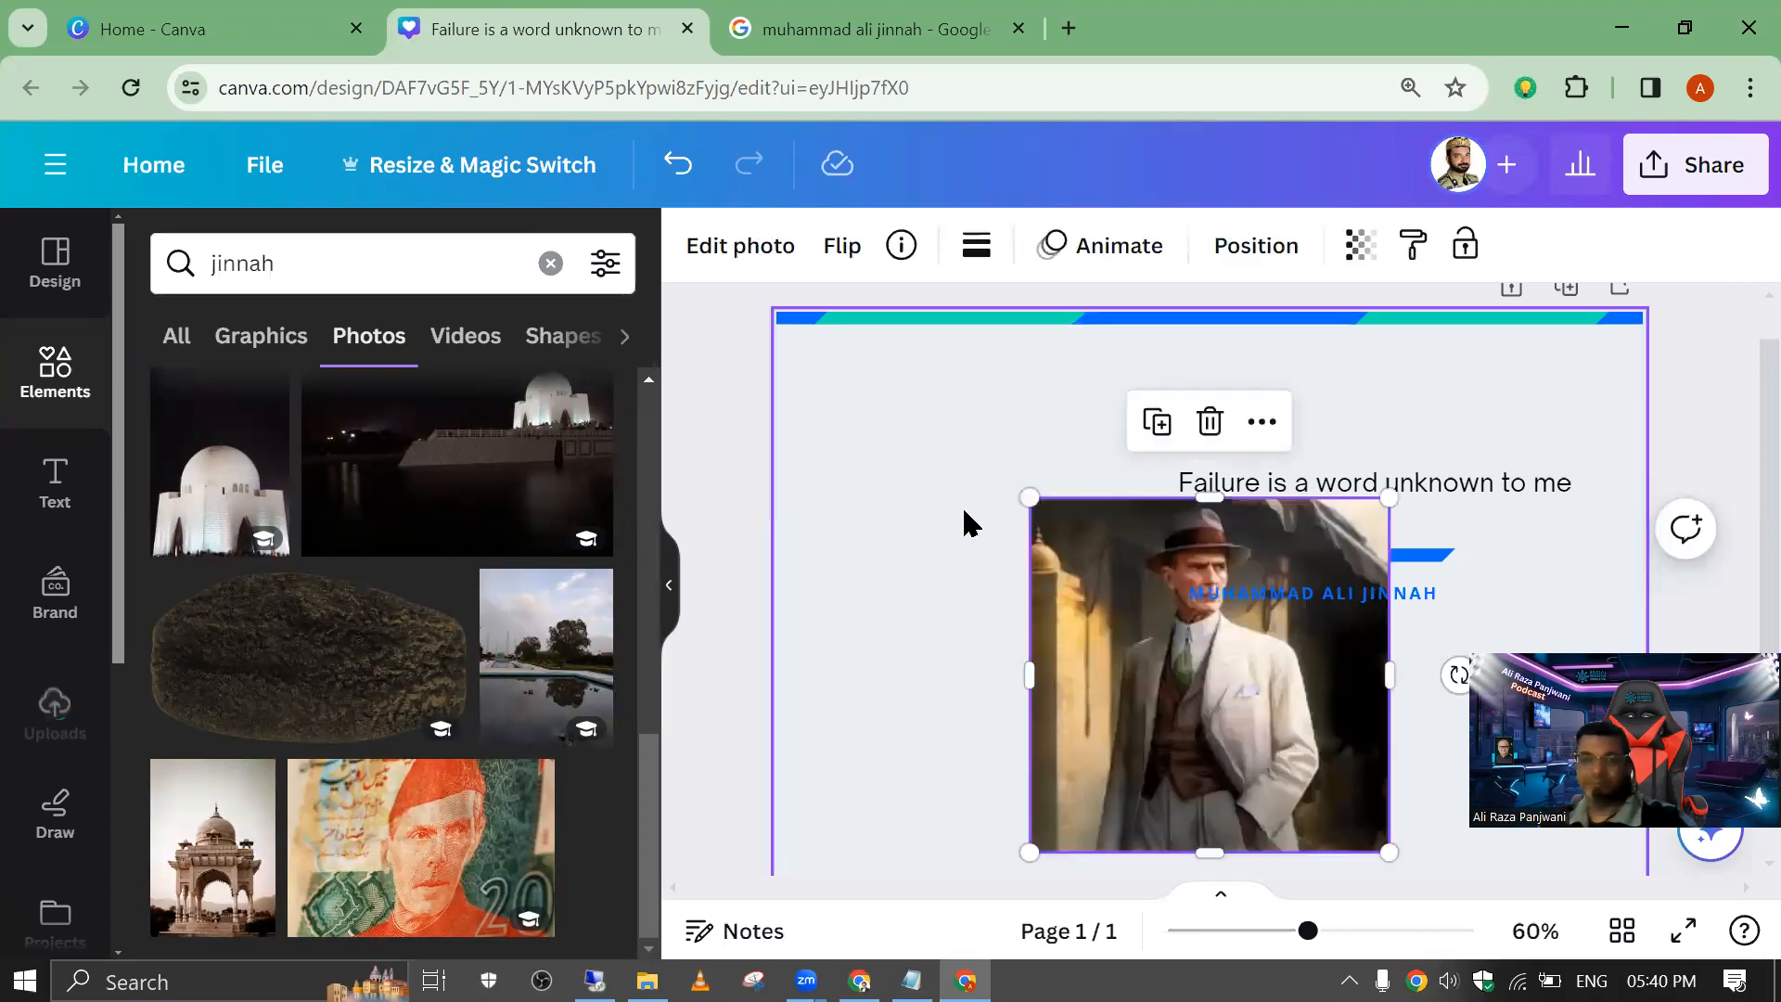
left_click_drag(1118, 671, 868, 574)
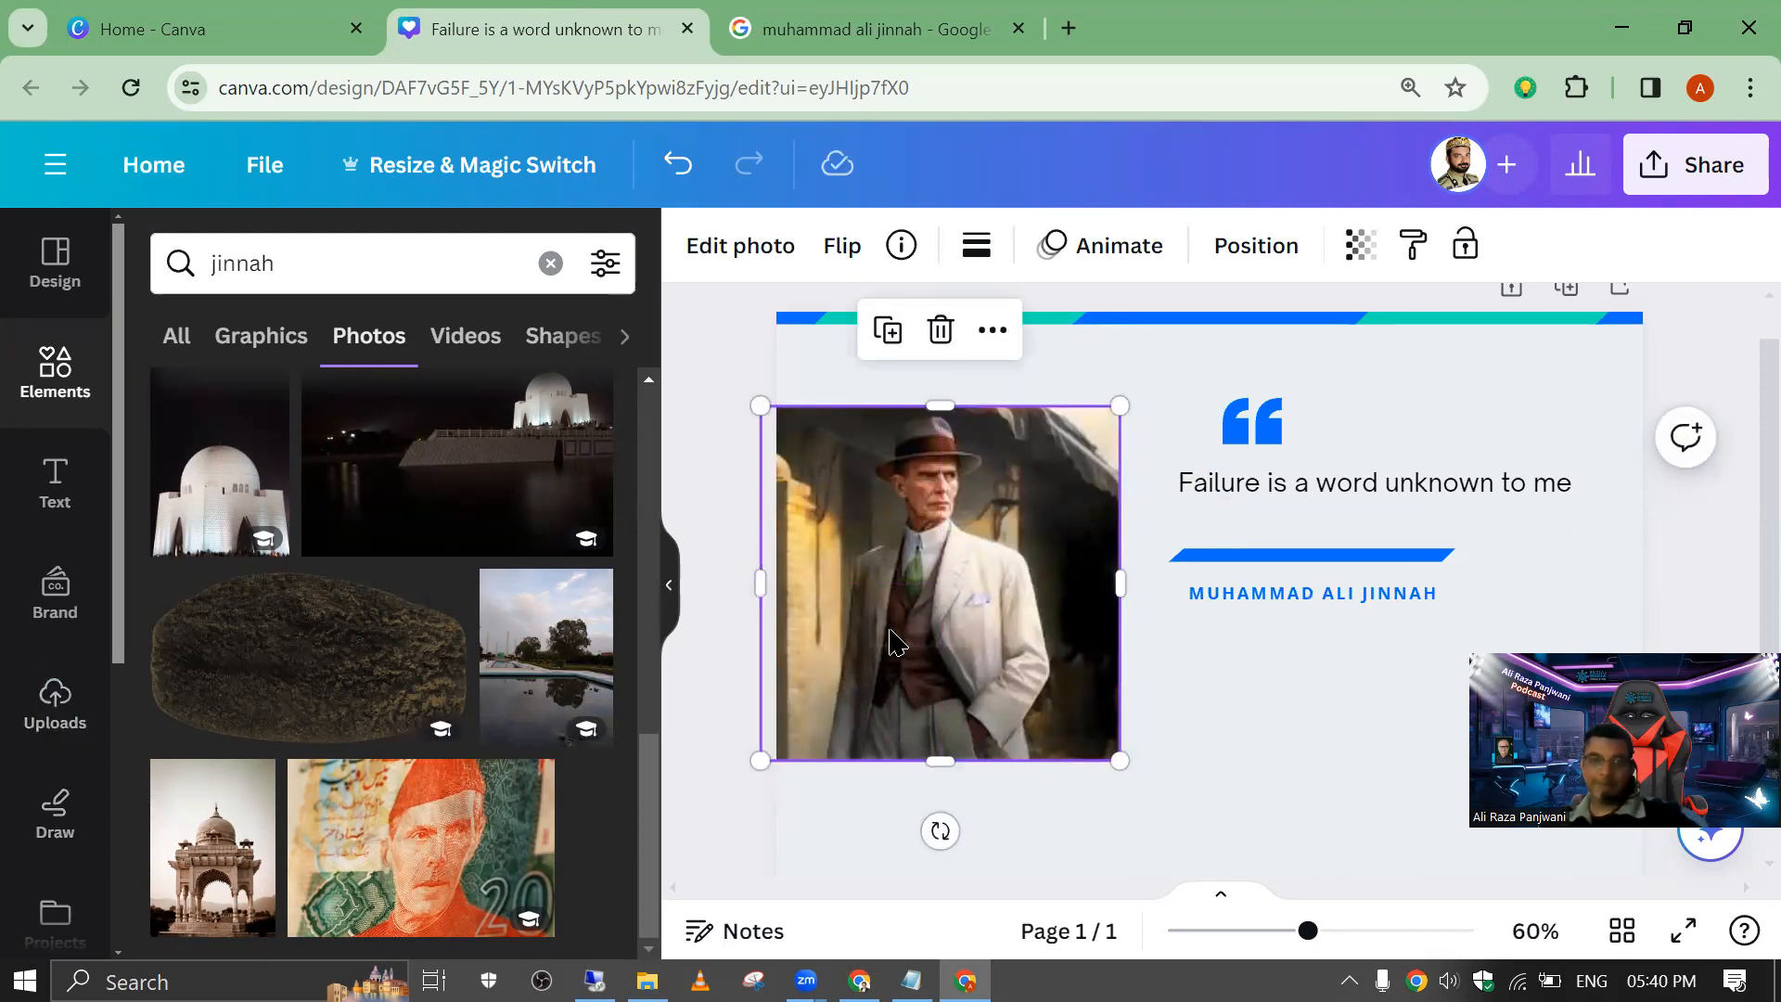
Step: Remove the portrait's background, enlarge it to about 790 × 779 px and position it over the page's left half
left_click(736, 271)
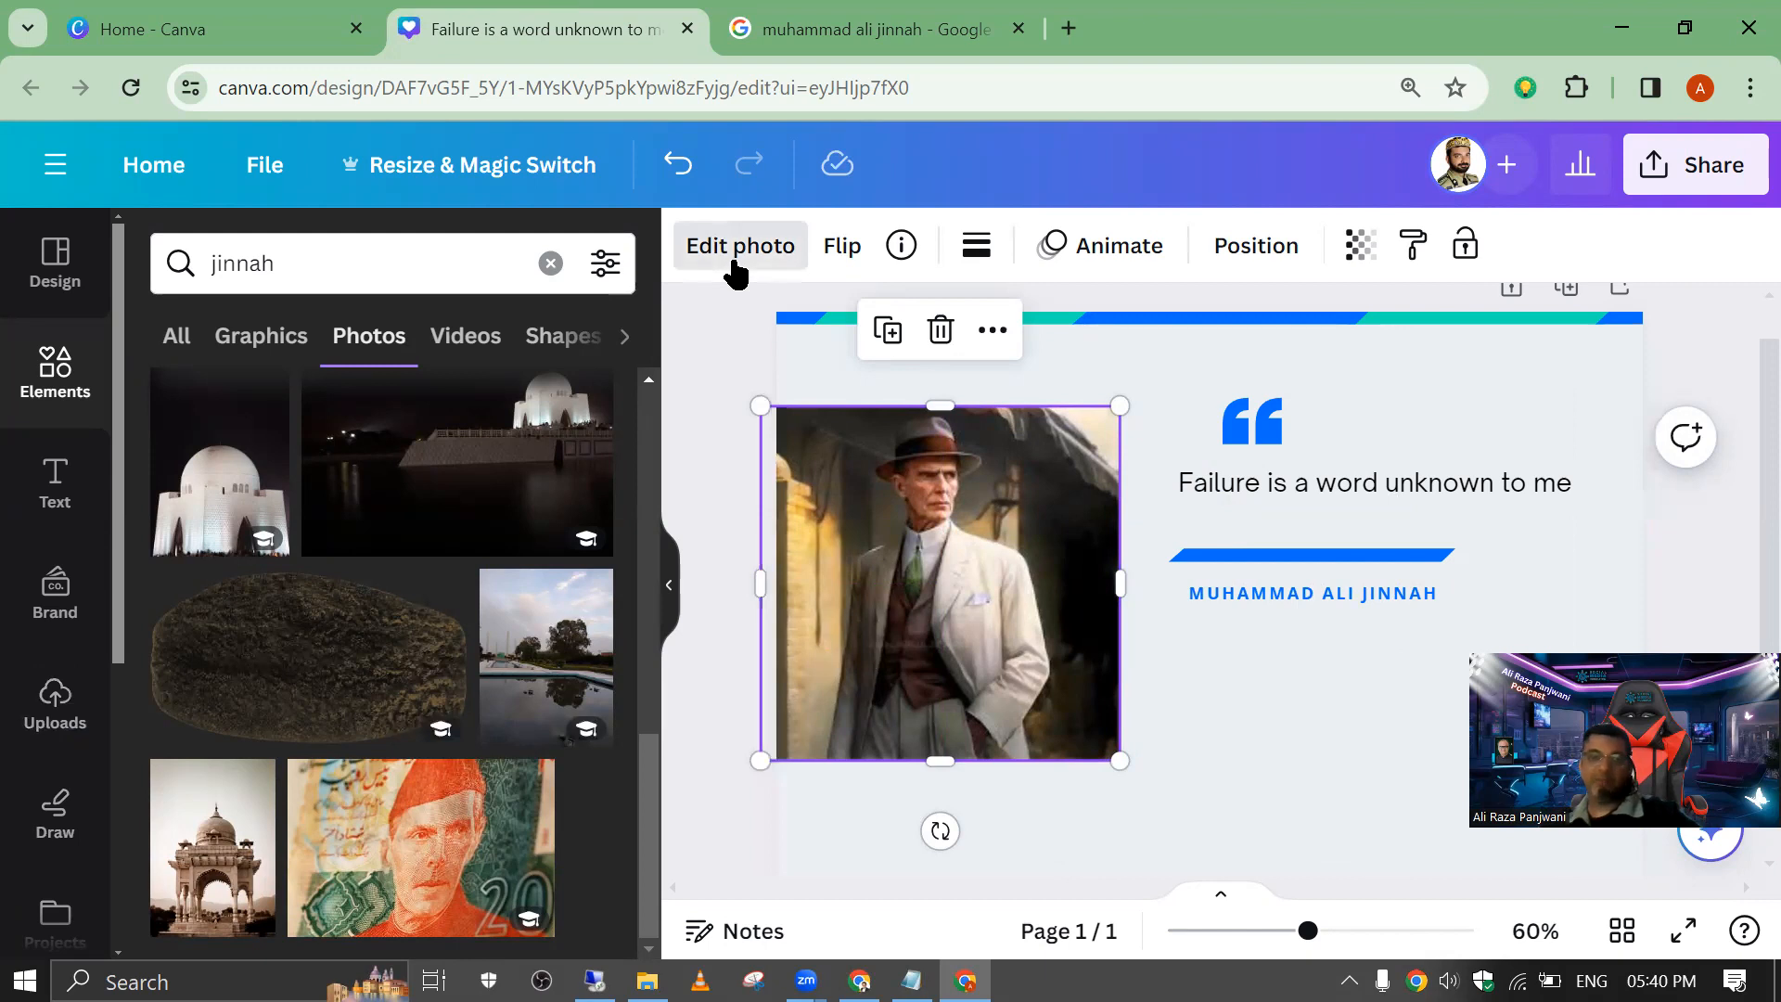
left_click(221, 490)
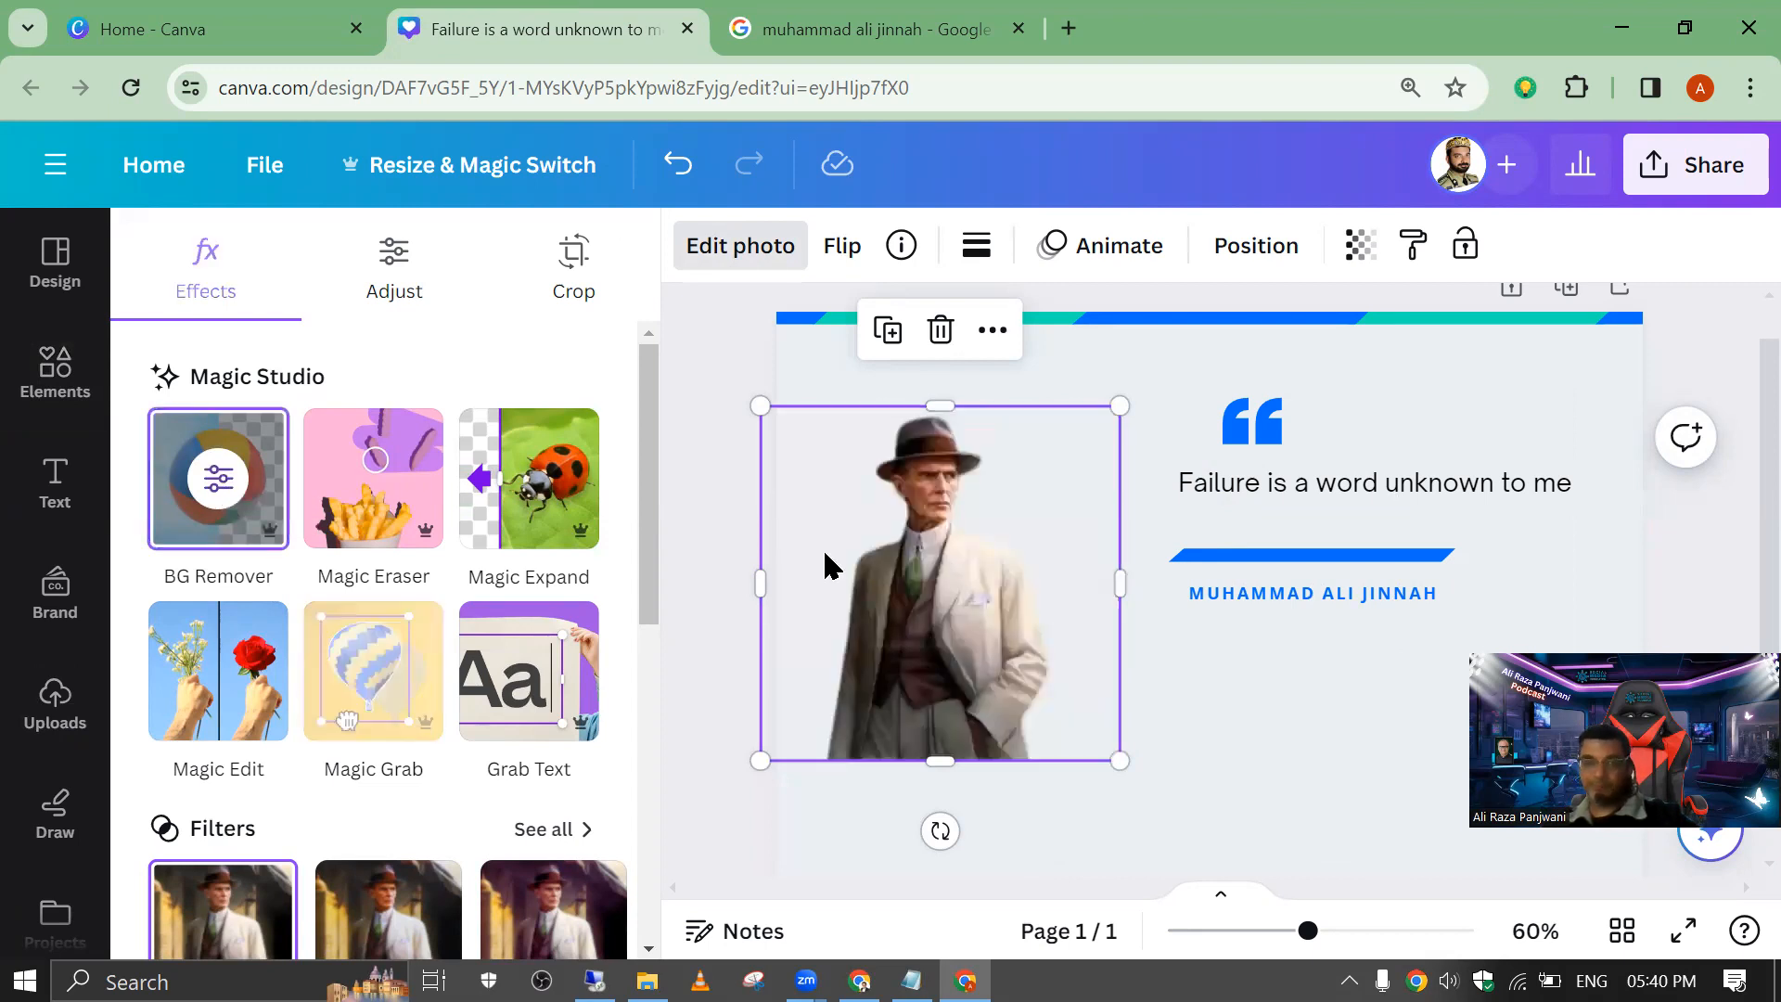
scroll(1738, 430, "down", 1)
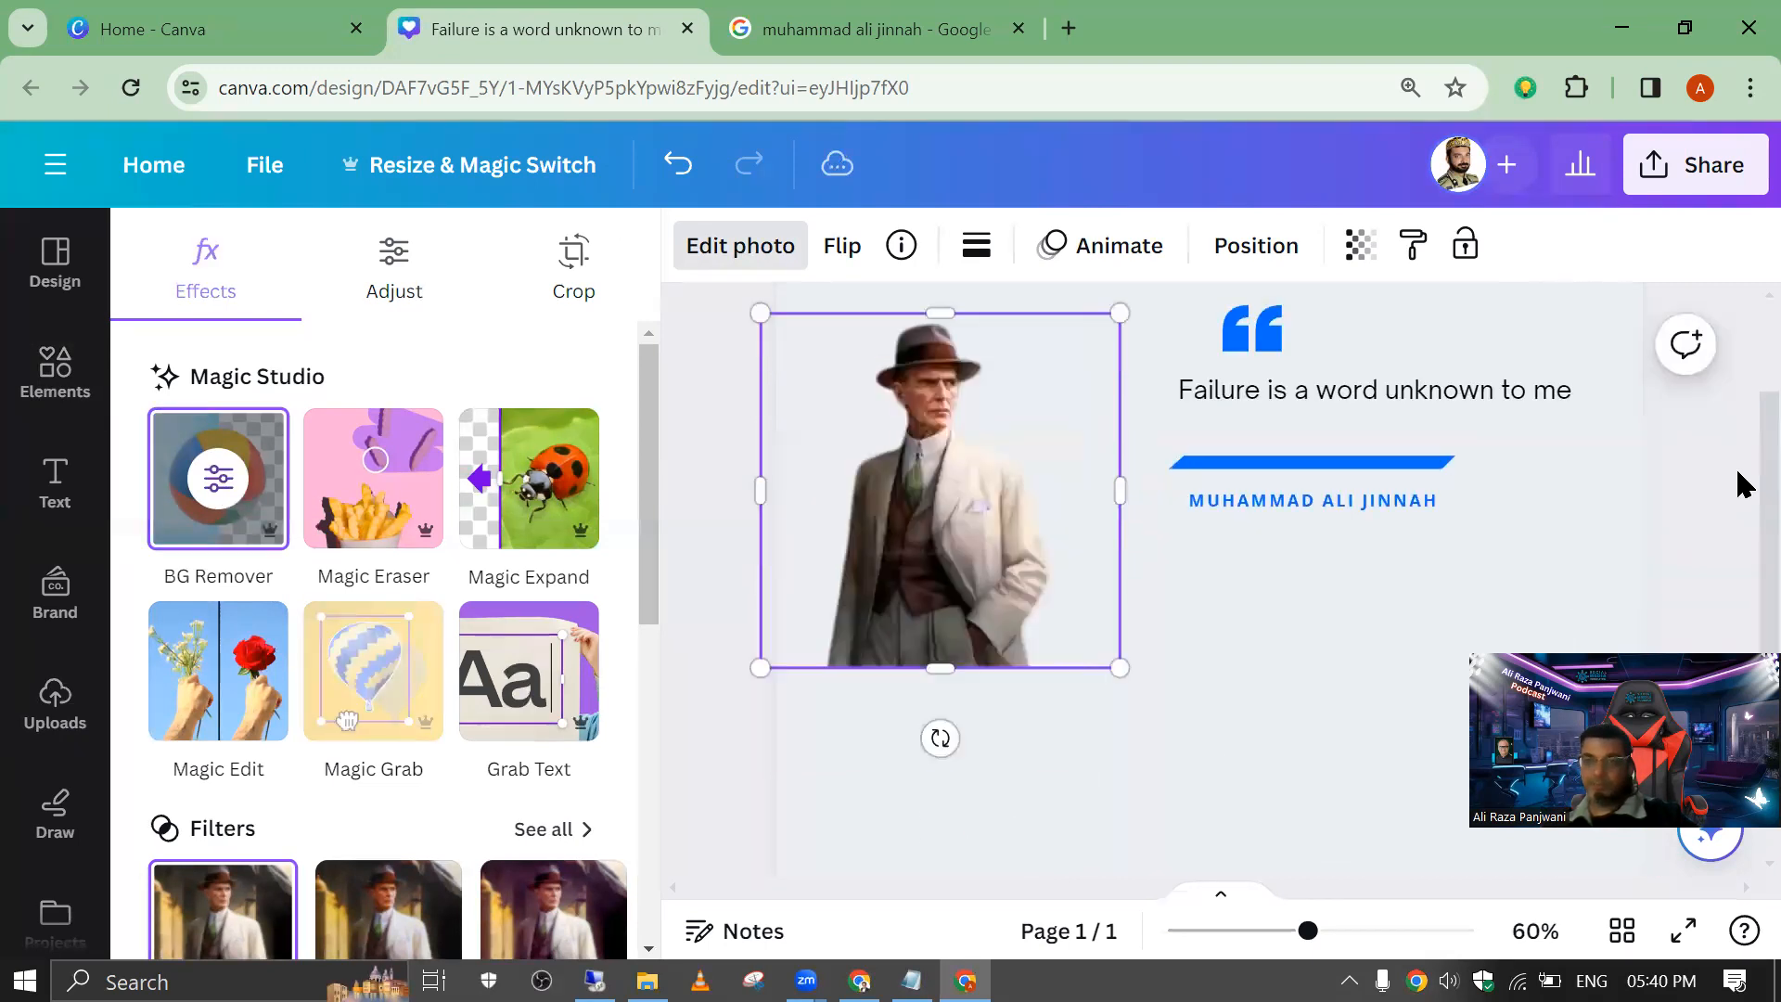
mouse_move(1309, 932)
left_mouse_down()
mouse_move(1248, 930)
mouse_move(1274, 931)
left_mouse_up()
left_click_drag(1150, 612, 1296, 760)
left_click_drag(1193, 668, 1118, 660)
left_click_drag(1258, 367, 1307, 303)
mouse_move(956, 506)
left_mouse_down()
mouse_move(982, 544)
mouse_move(943, 522)
left_mouse_up()
left_click(741, 429)
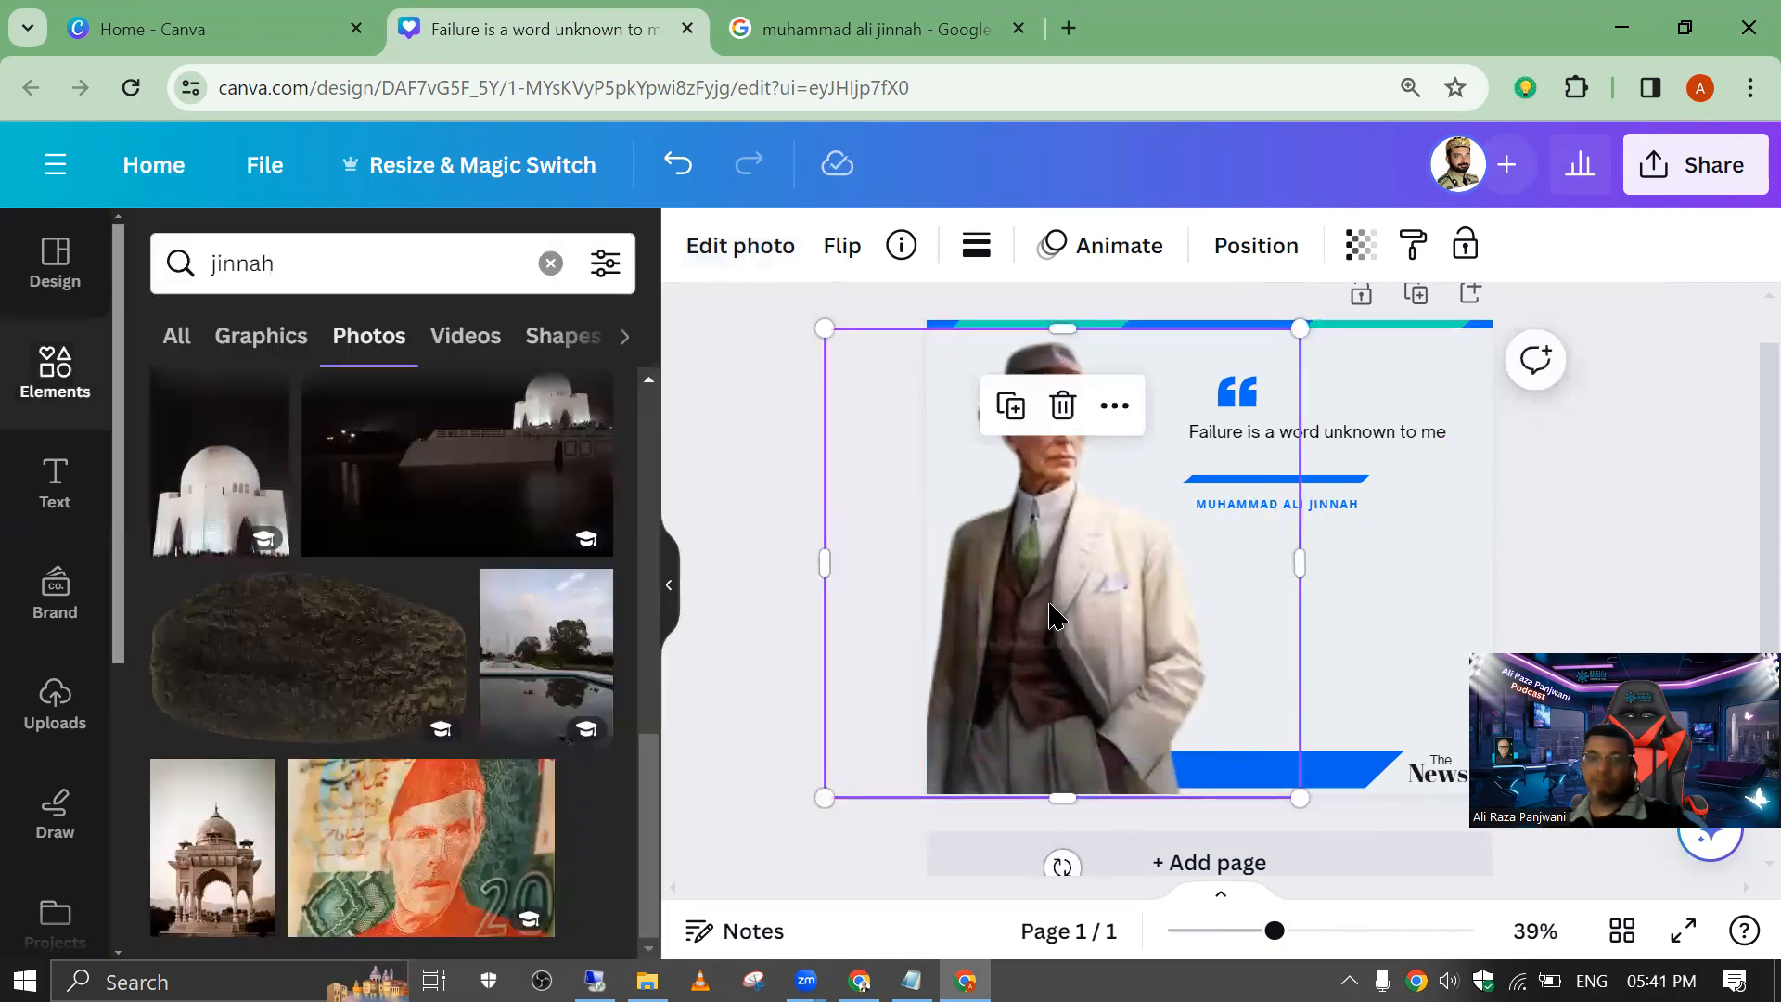
Step: Layer the portrait behind the blue and green bars at the page's lower edge but in front of the page background
left_click(1289, 249)
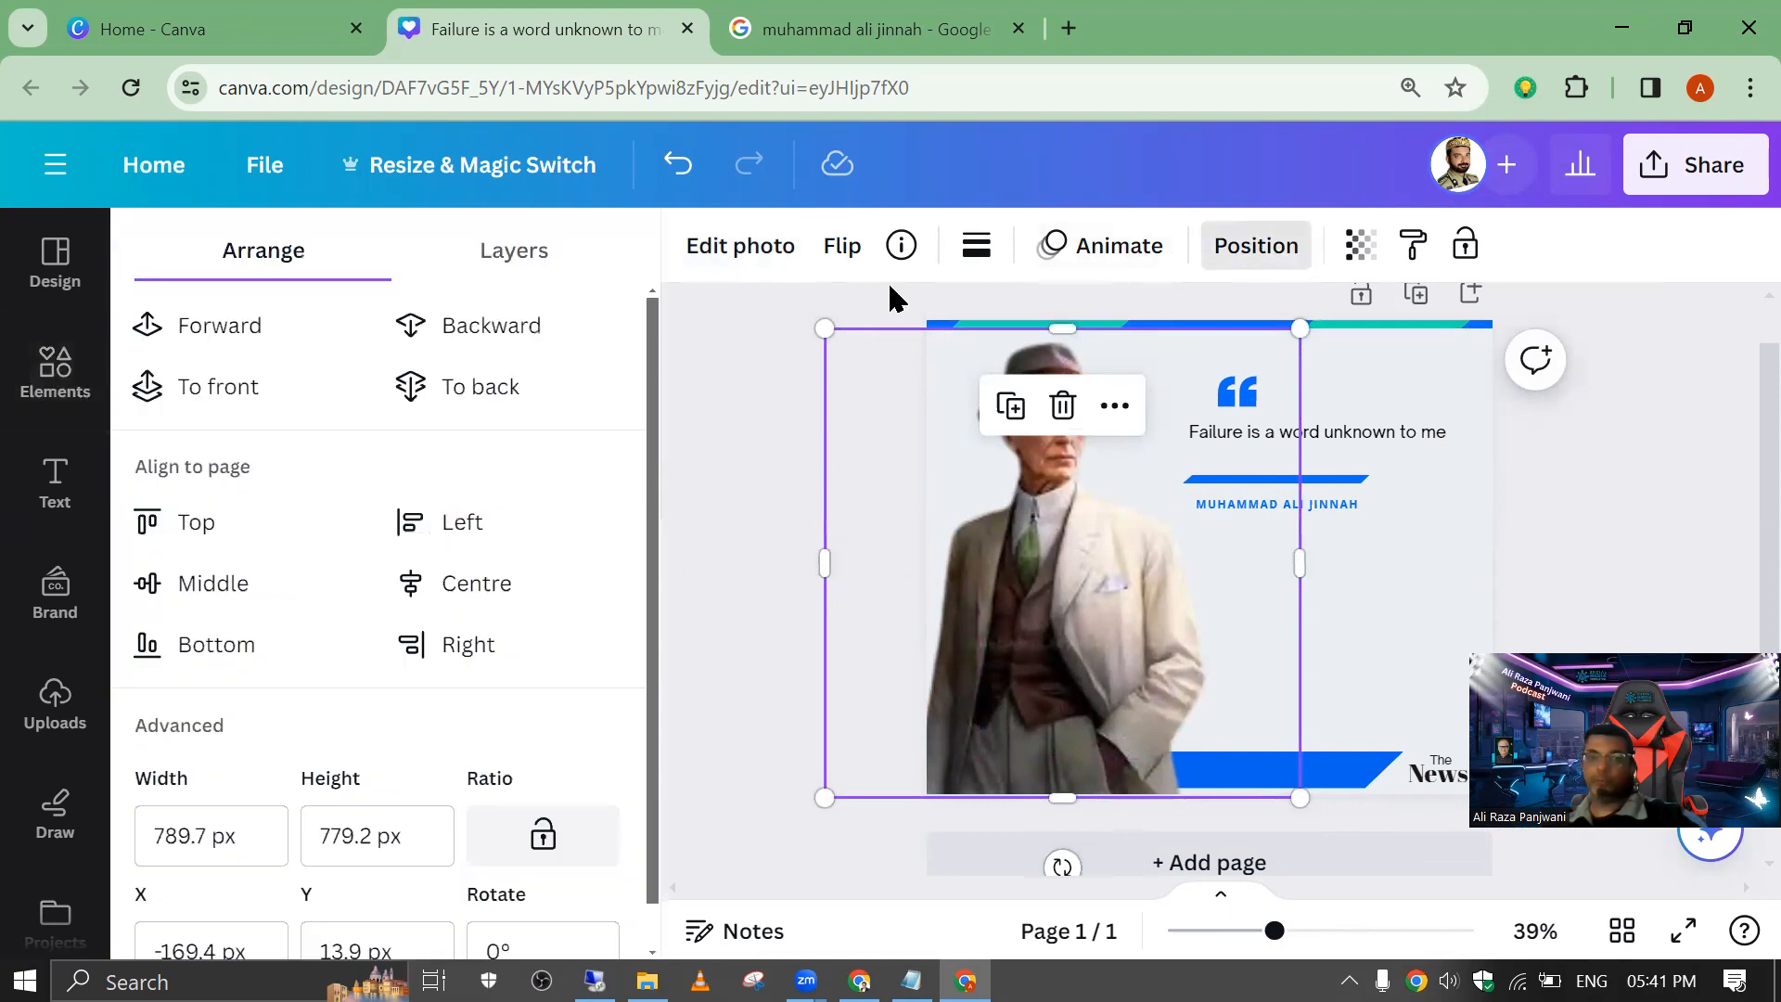
left_click(495, 328)
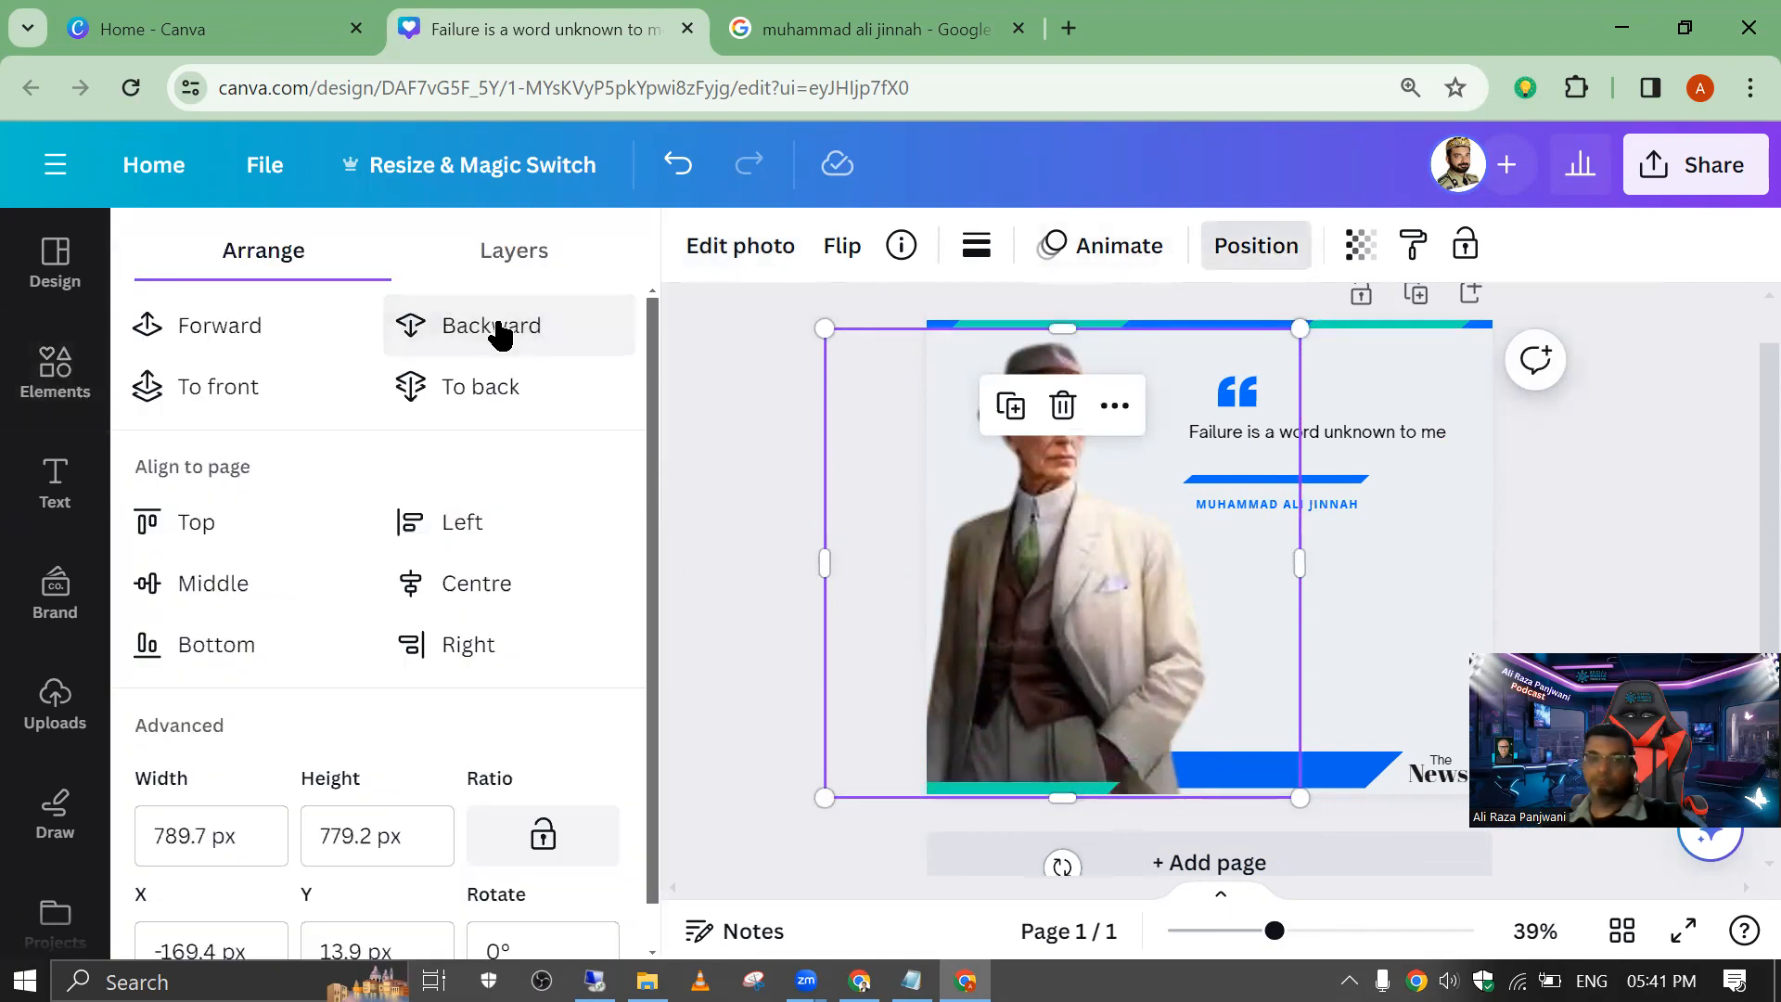
left_click(496, 326)
left_click(497, 323)
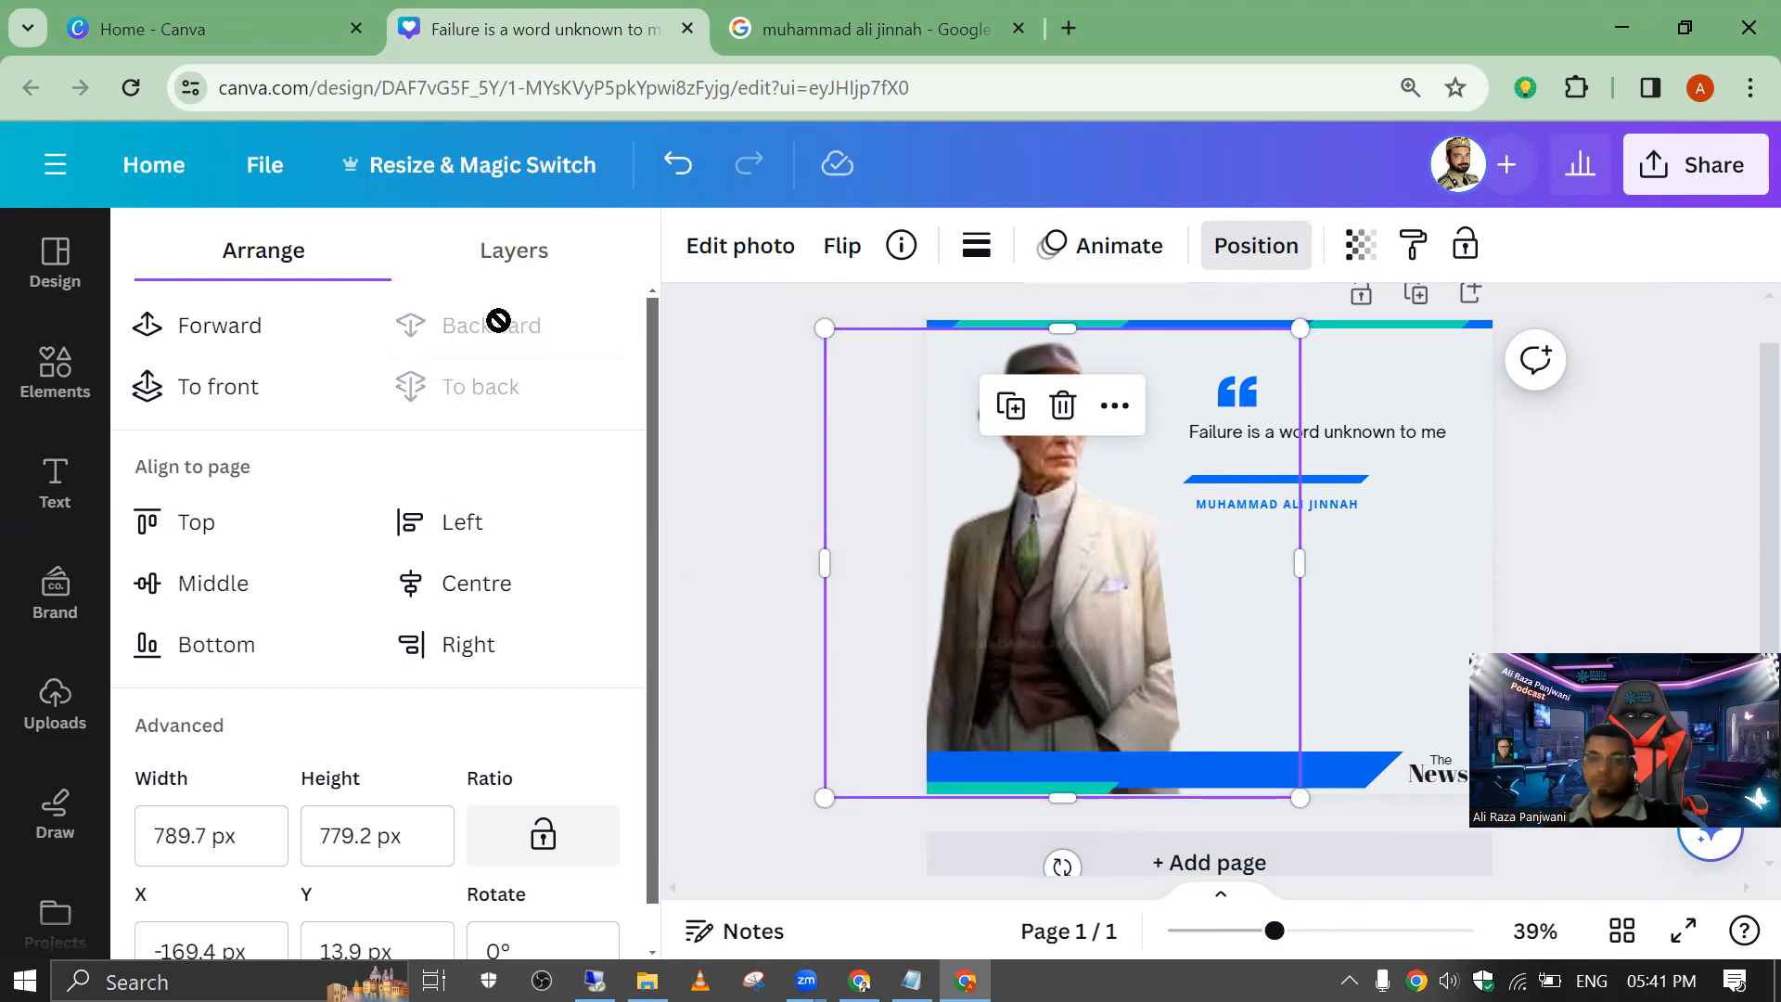
left_click(175, 332)
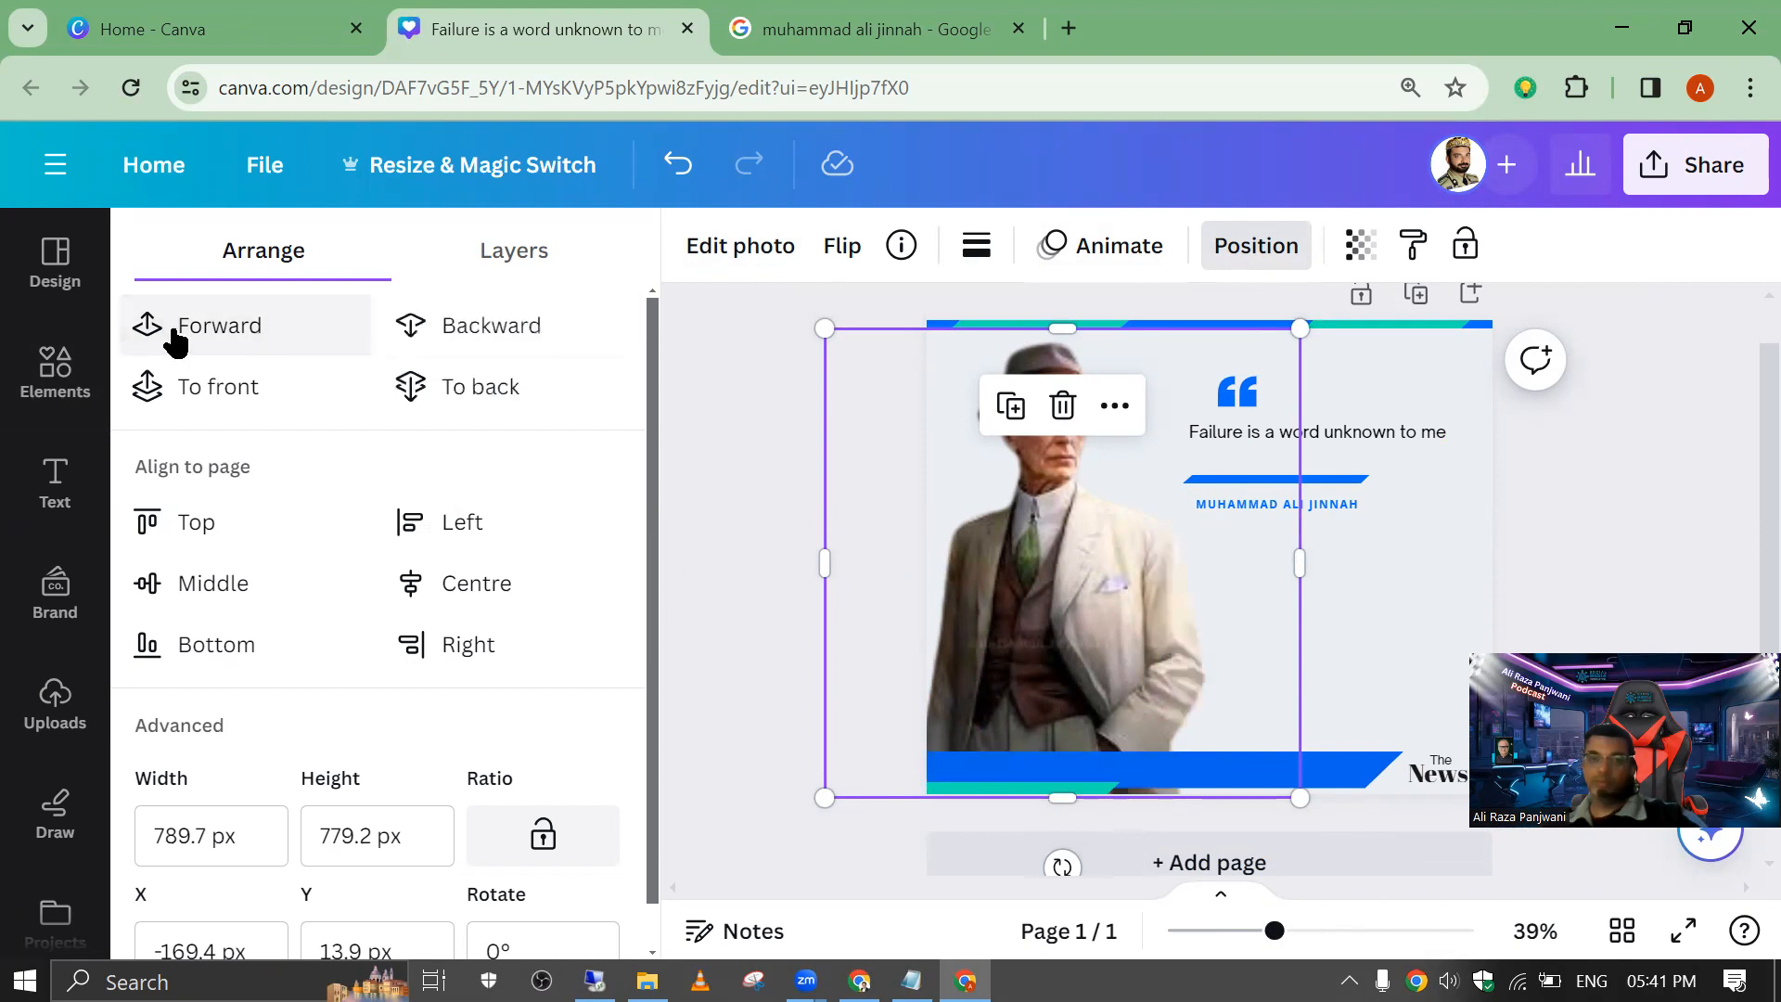
left_click(735, 381)
Step: Delete the template's "The News" text from the page's lower-right corner
left_click(1429, 784)
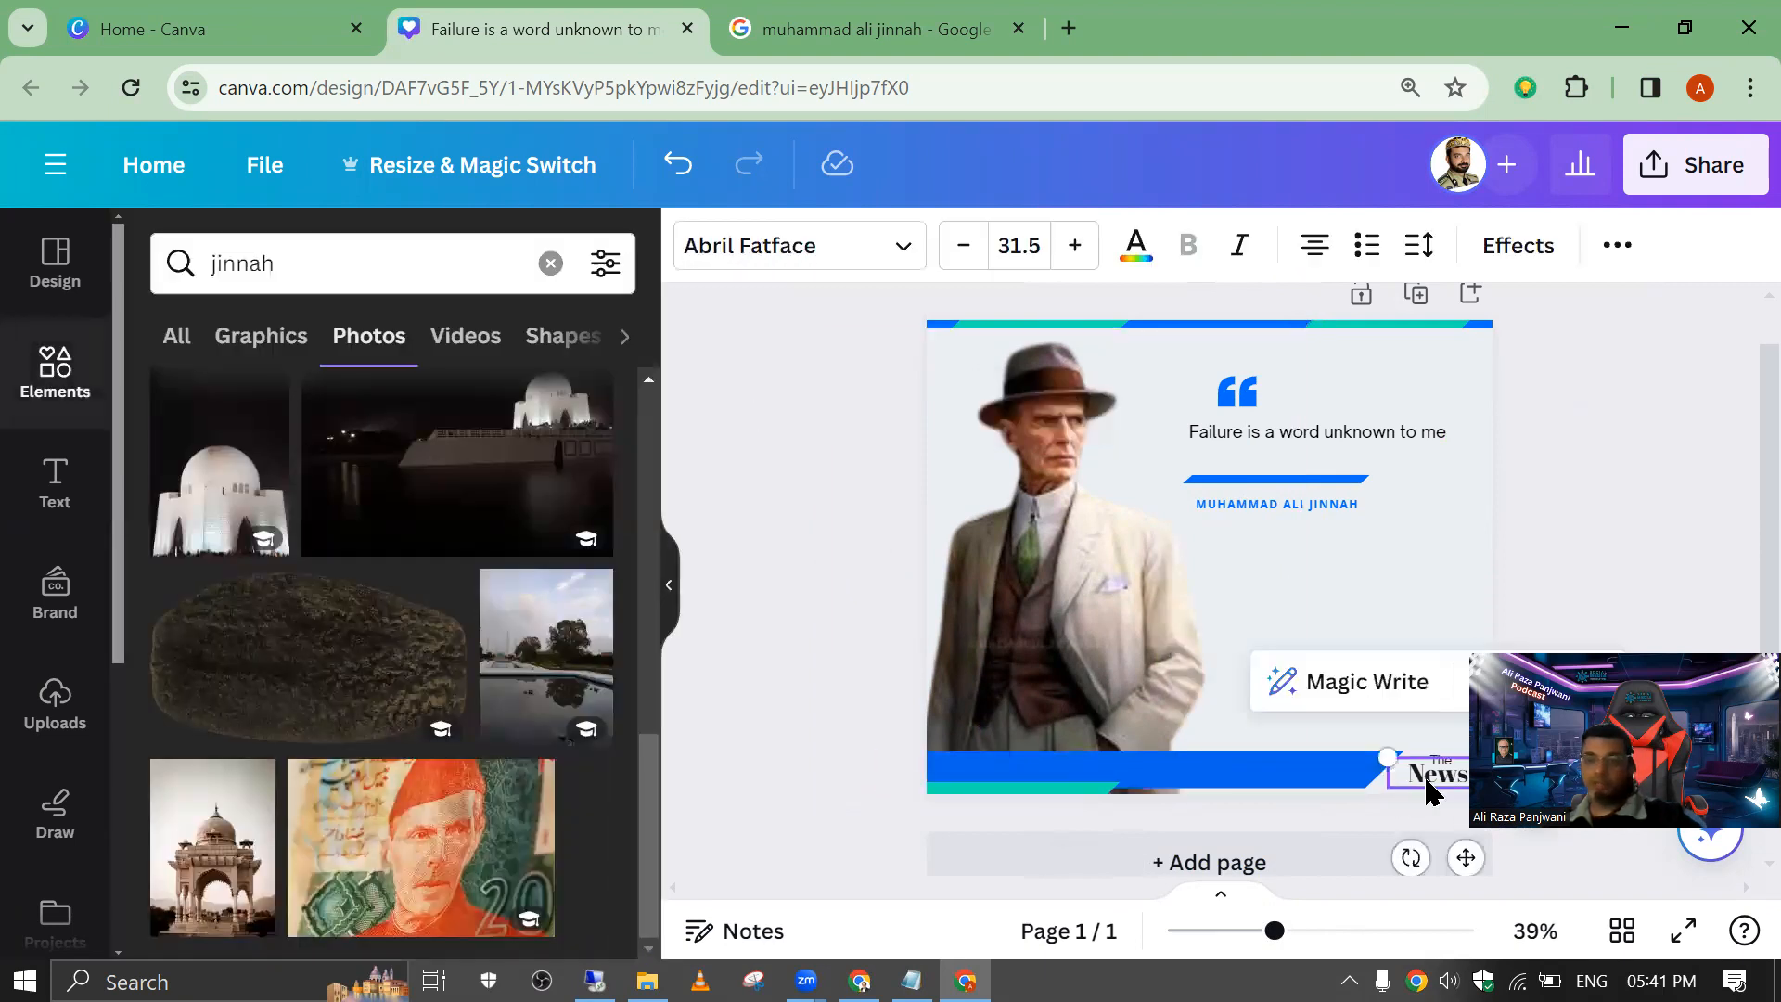
key("Delete")
left_click(1439, 758)
key("Delete")
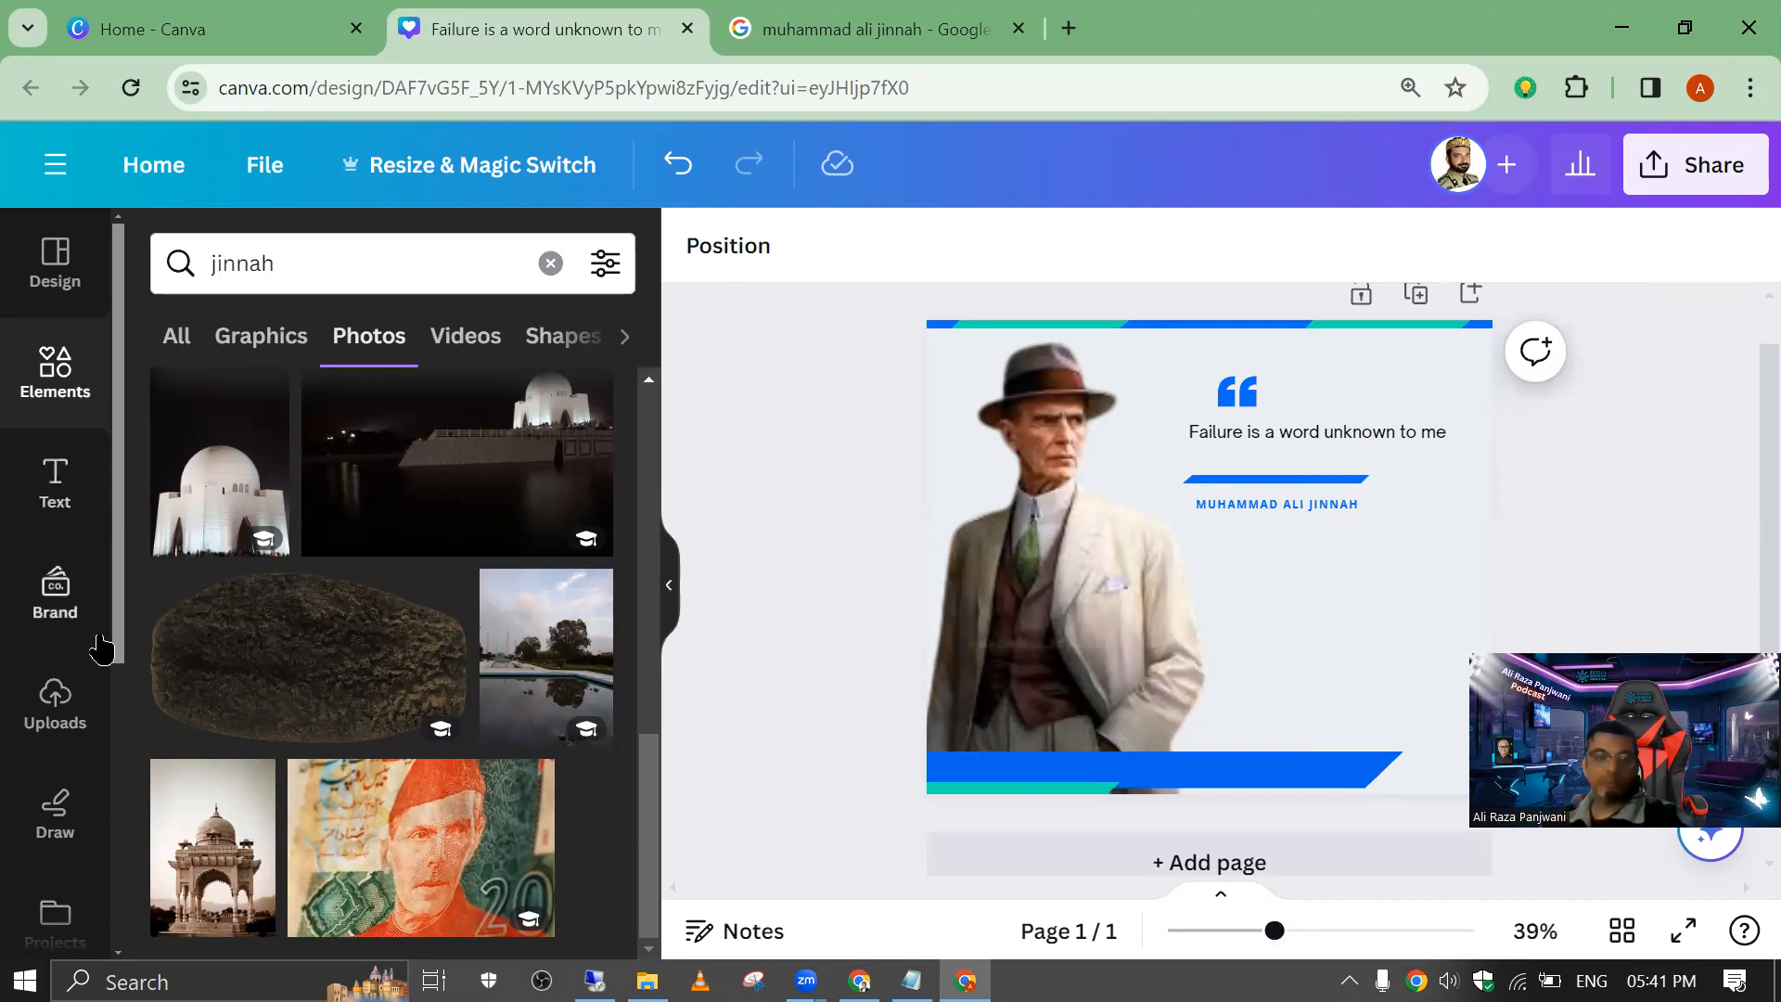
Step: Upload the "SMI logo - Social Media Incubator" image from the Downloads folder
left_click(48, 710)
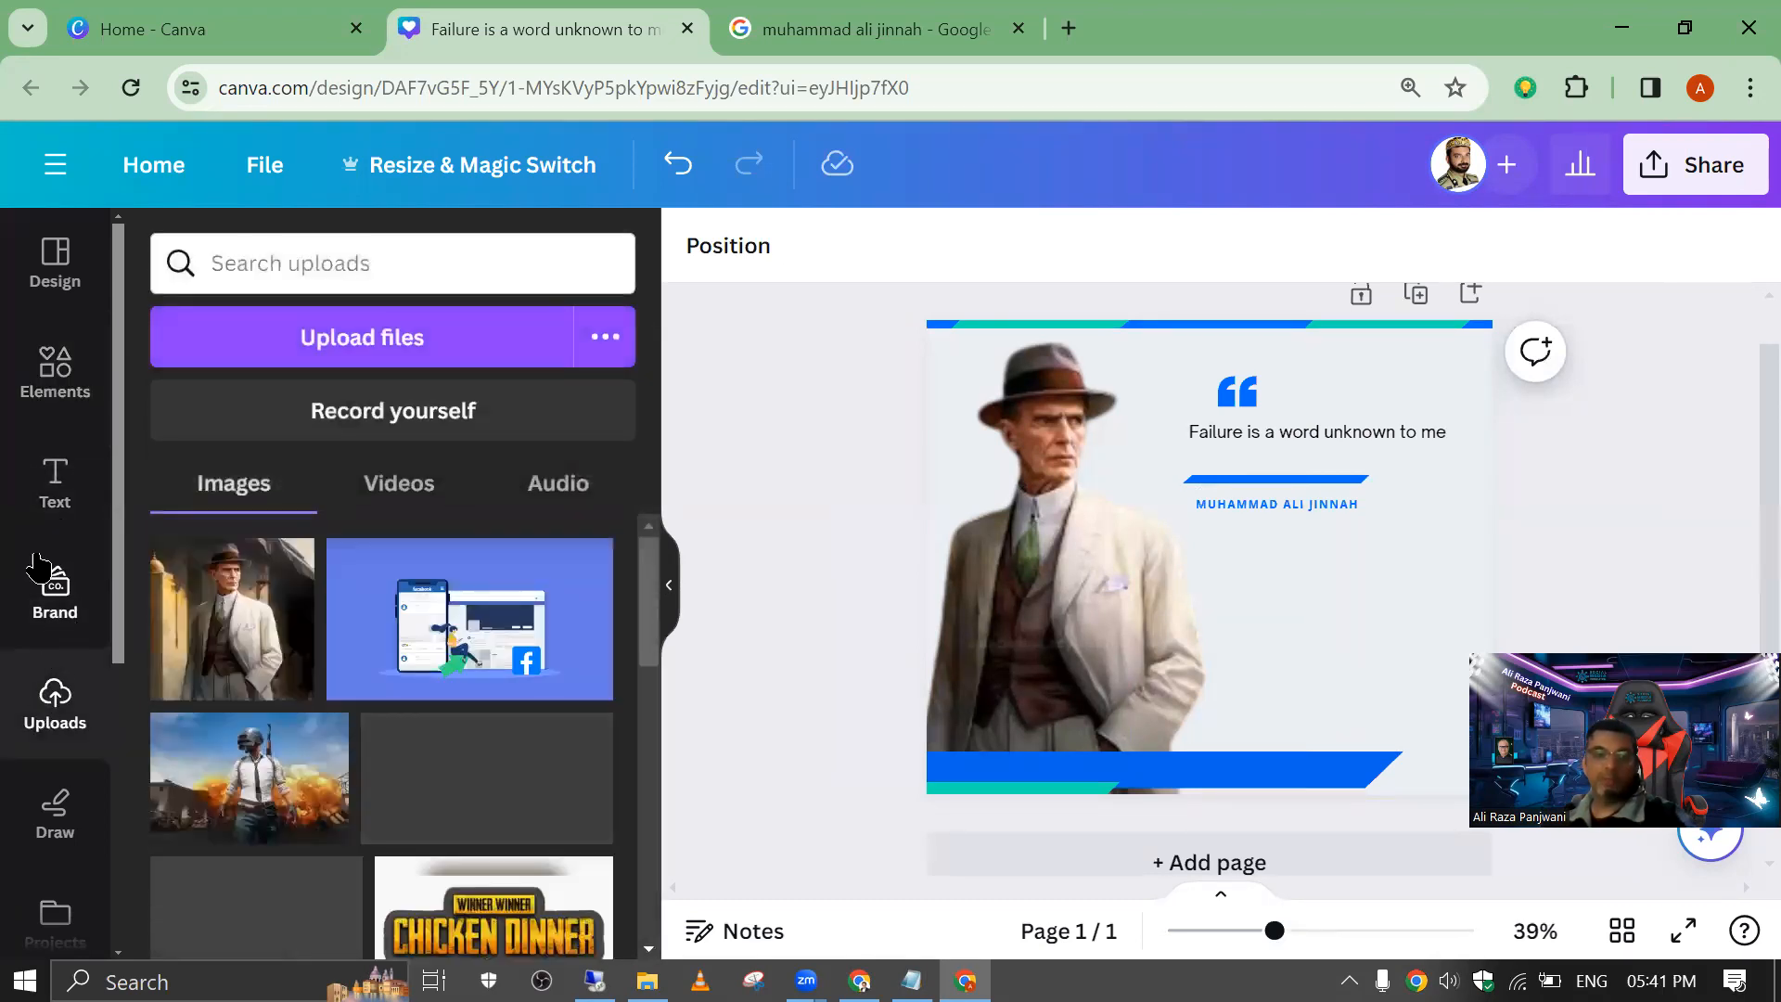
left_click(260, 267)
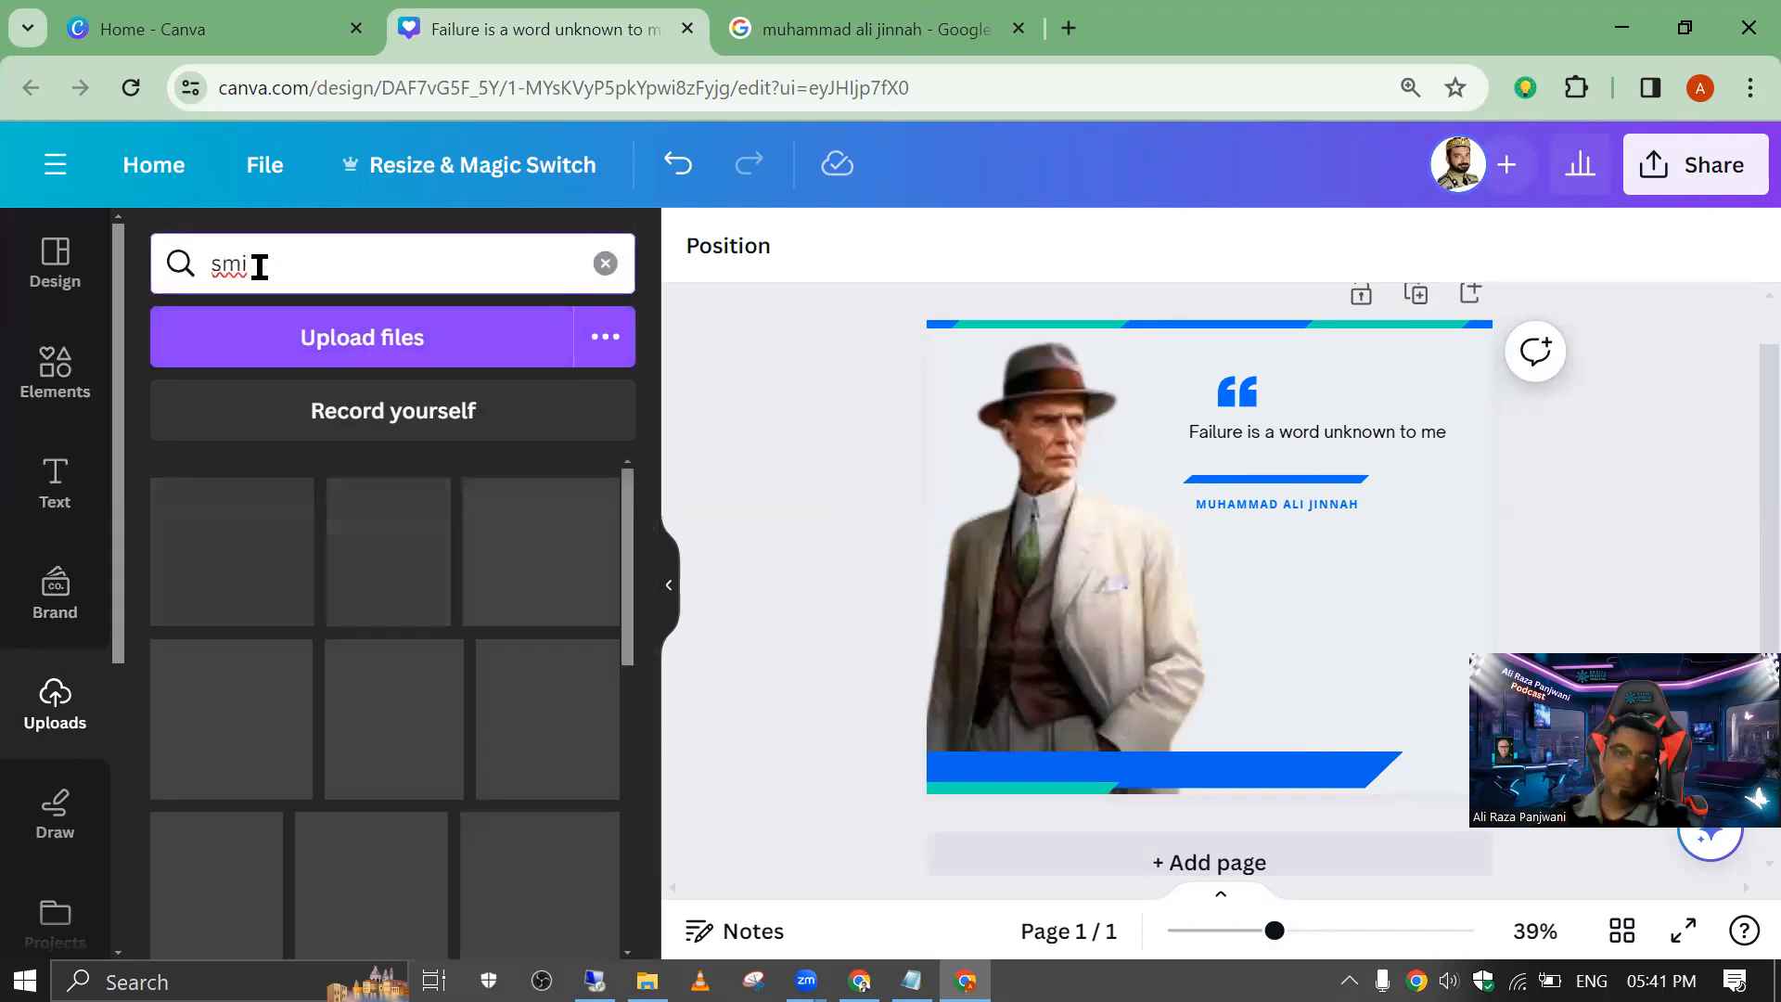
left_click(386, 341)
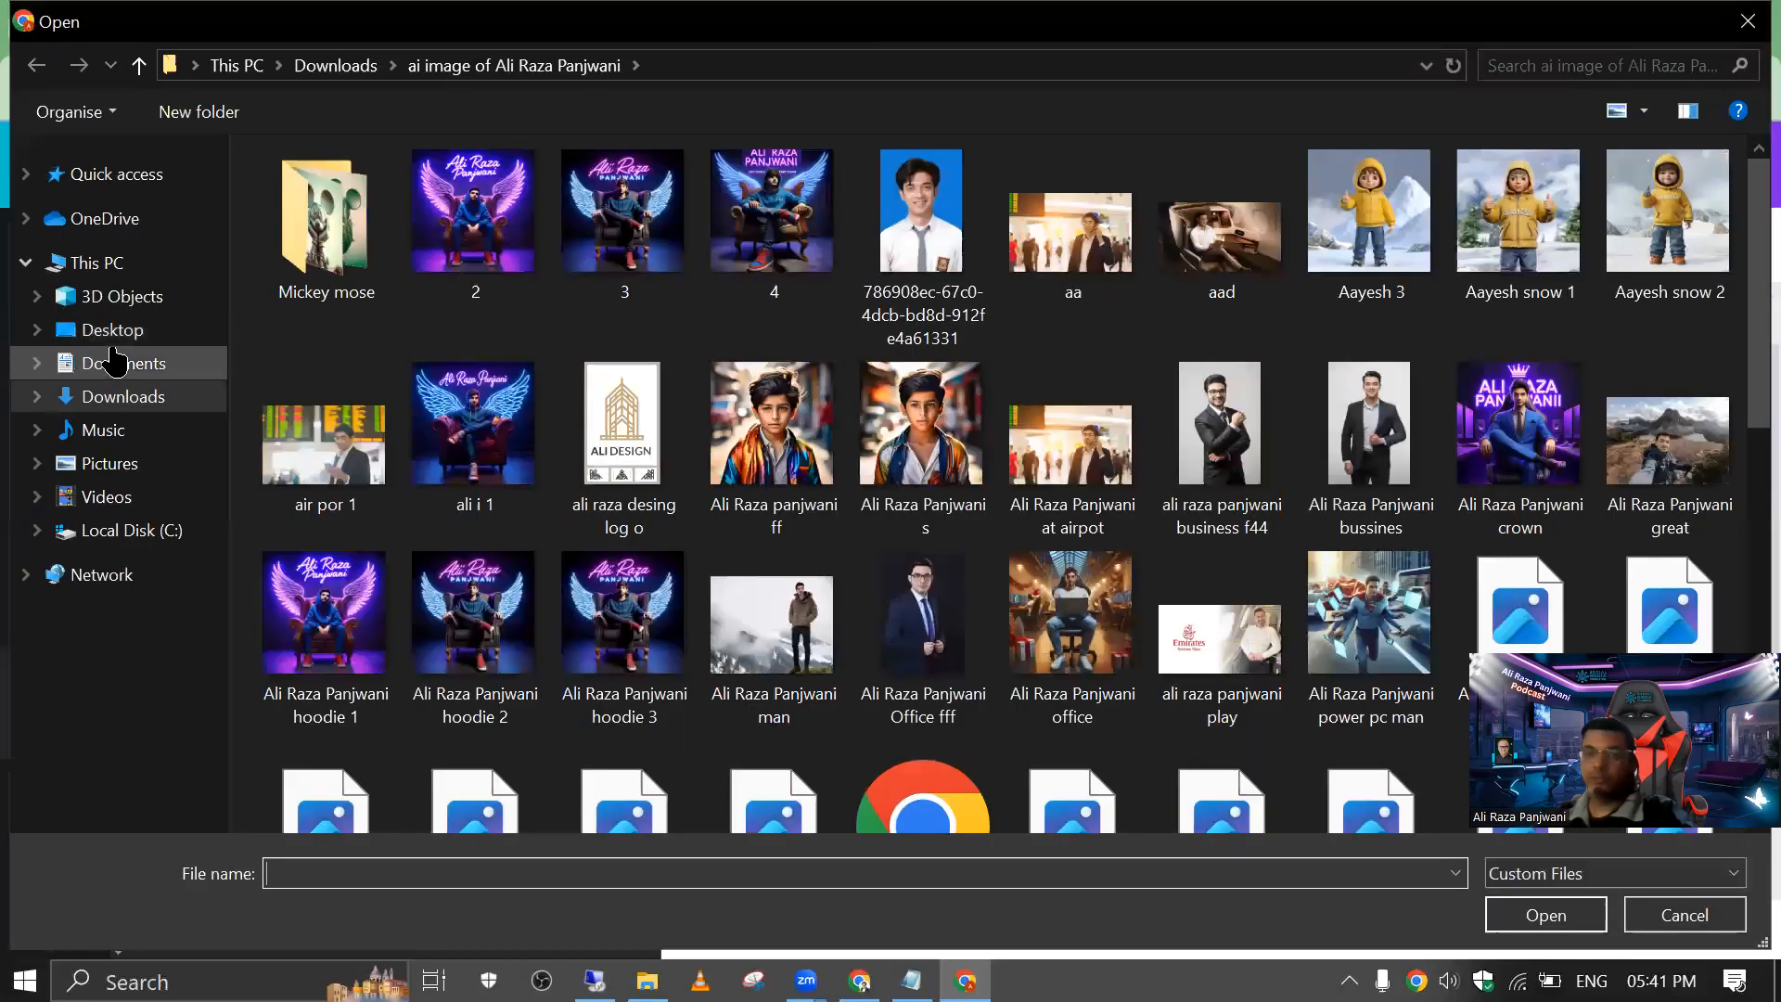
left_click(120, 397)
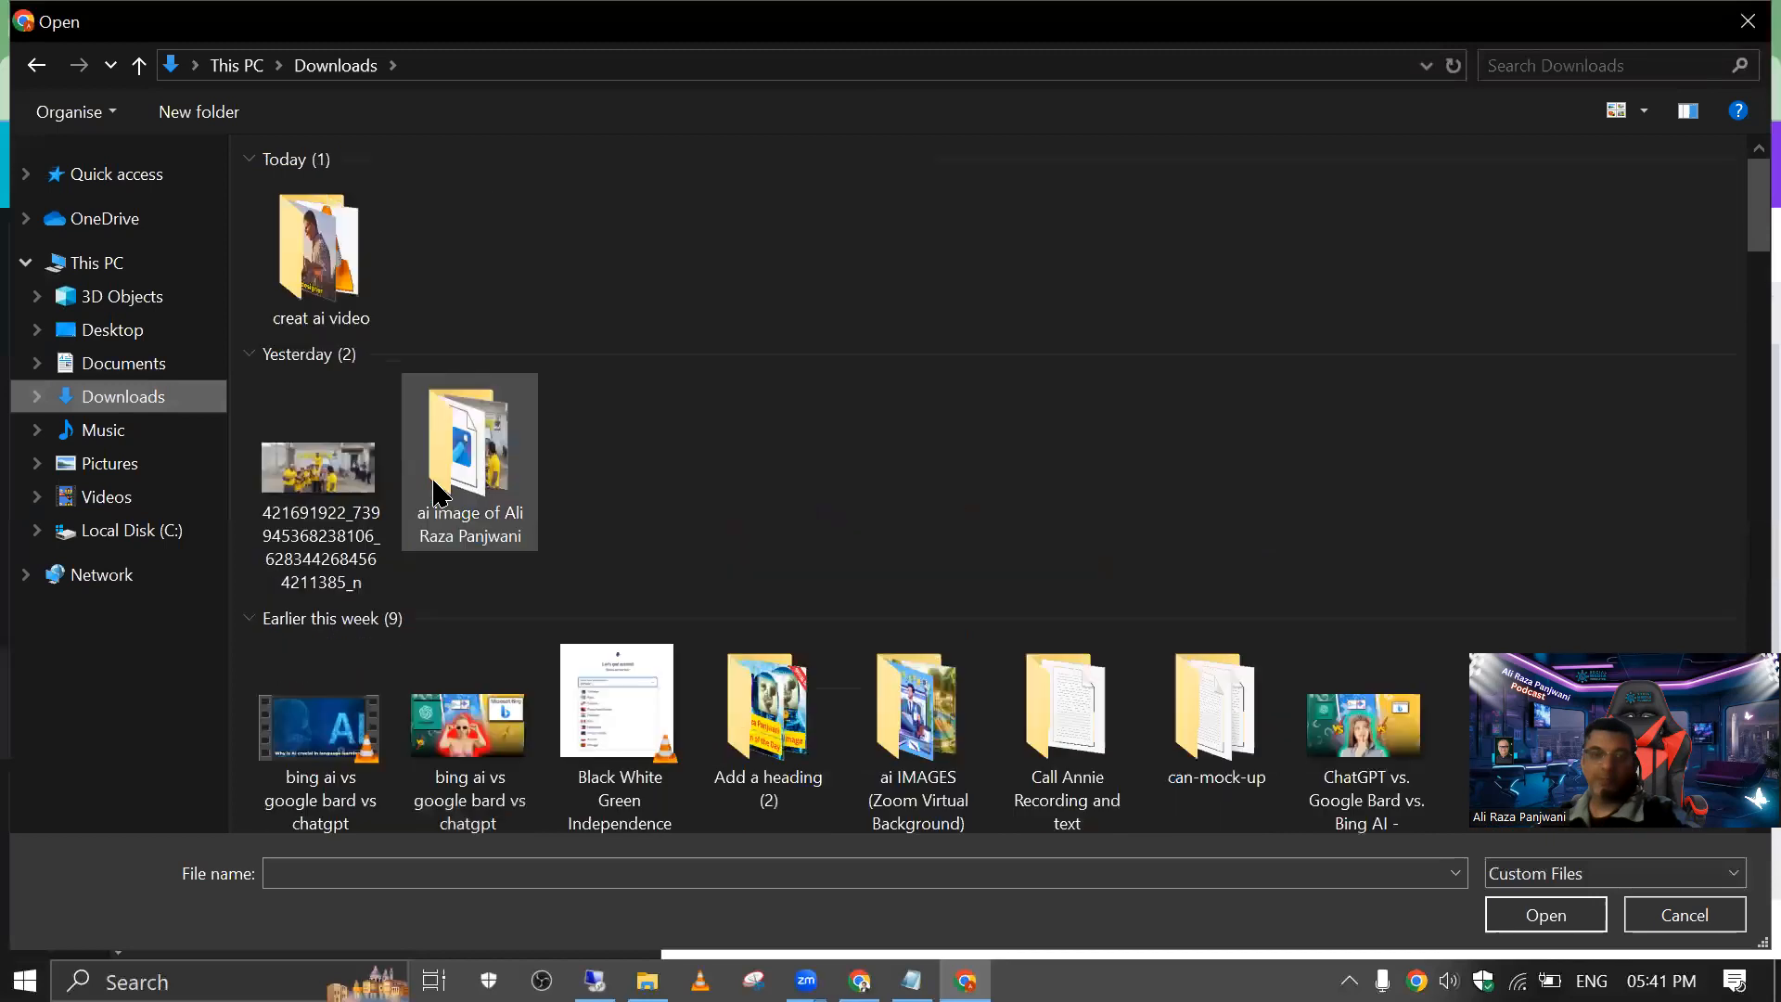
left_click(478, 473)
scroll(547, 496, "down", 10)
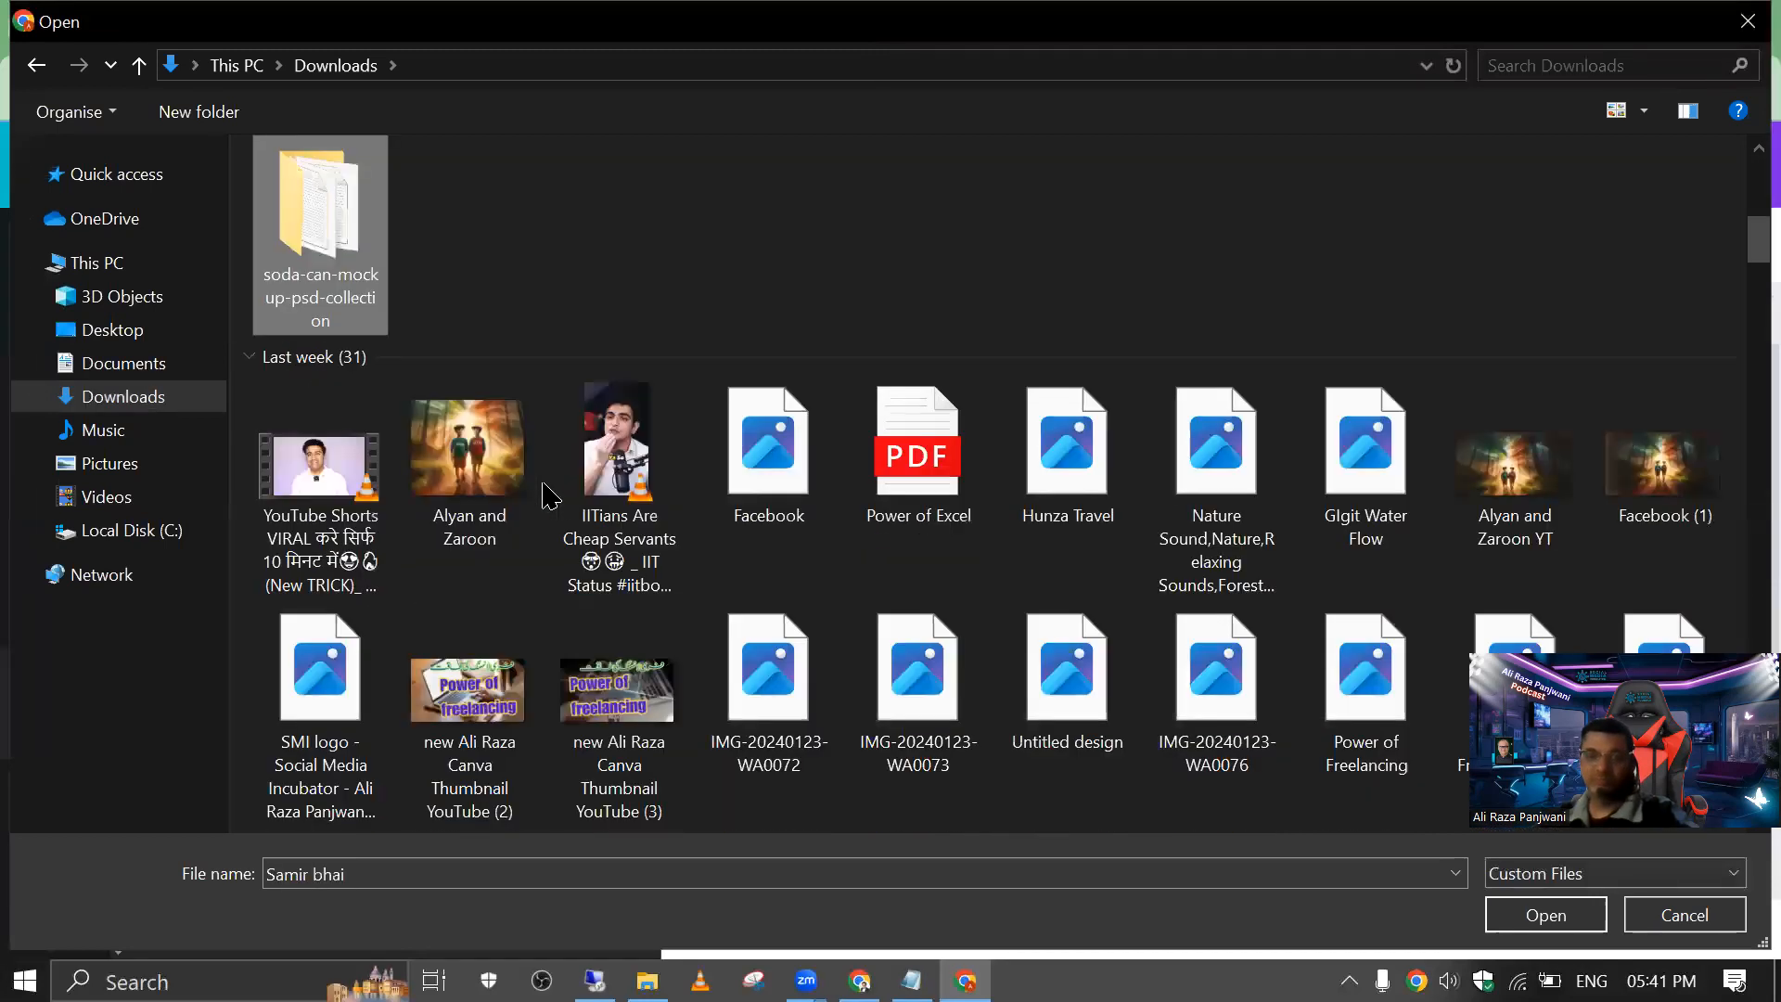
left_click(346, 688)
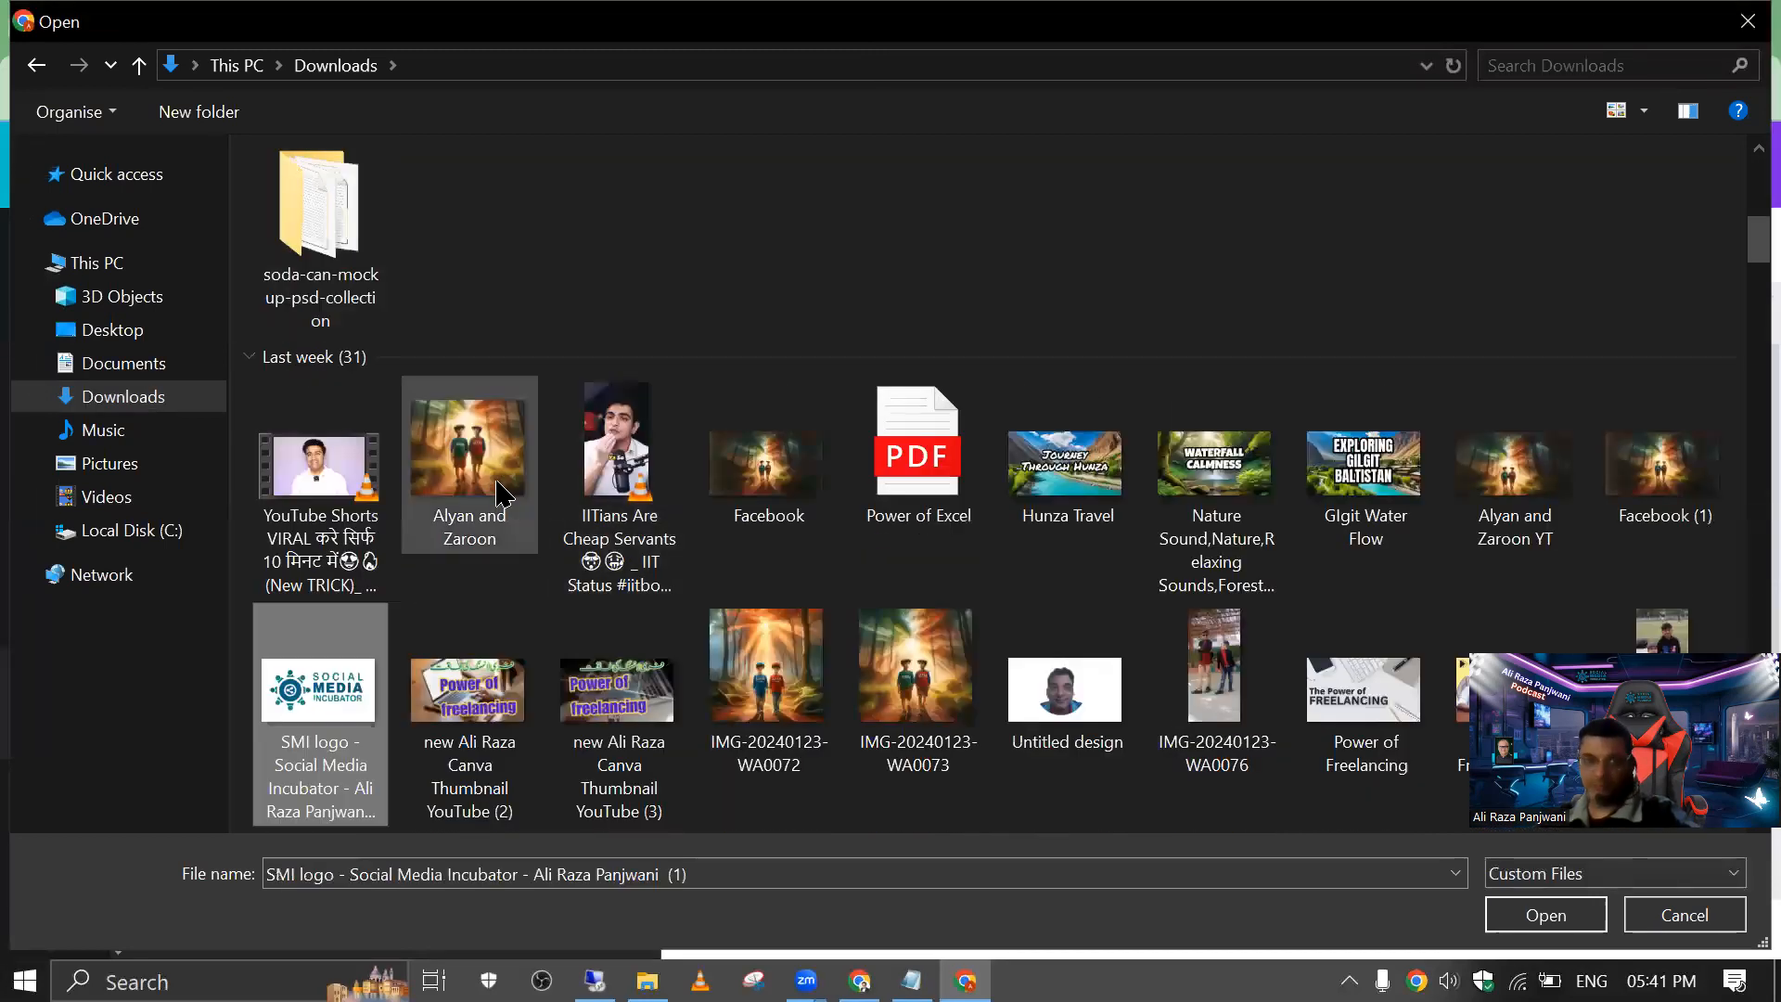
double_click(355, 675)
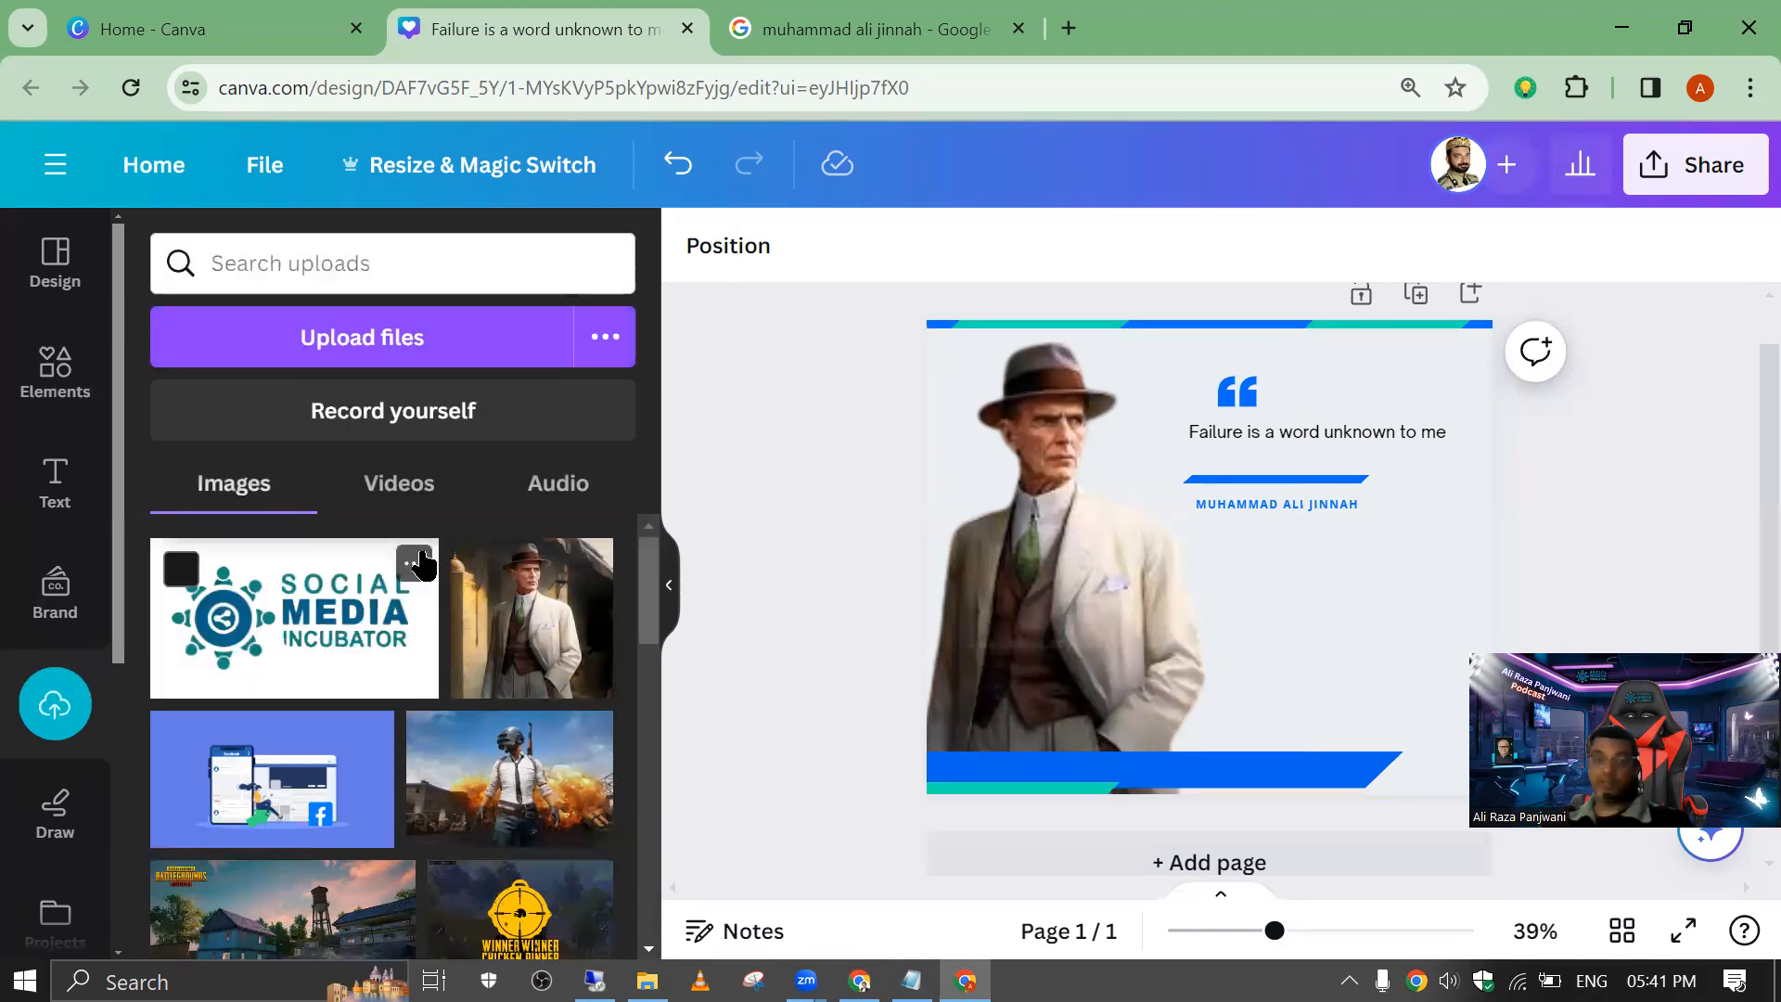
Step: Add the Social Media Incubator logo to the page, remove its background, and shrink it into the upper-right corner
left_click(324, 629)
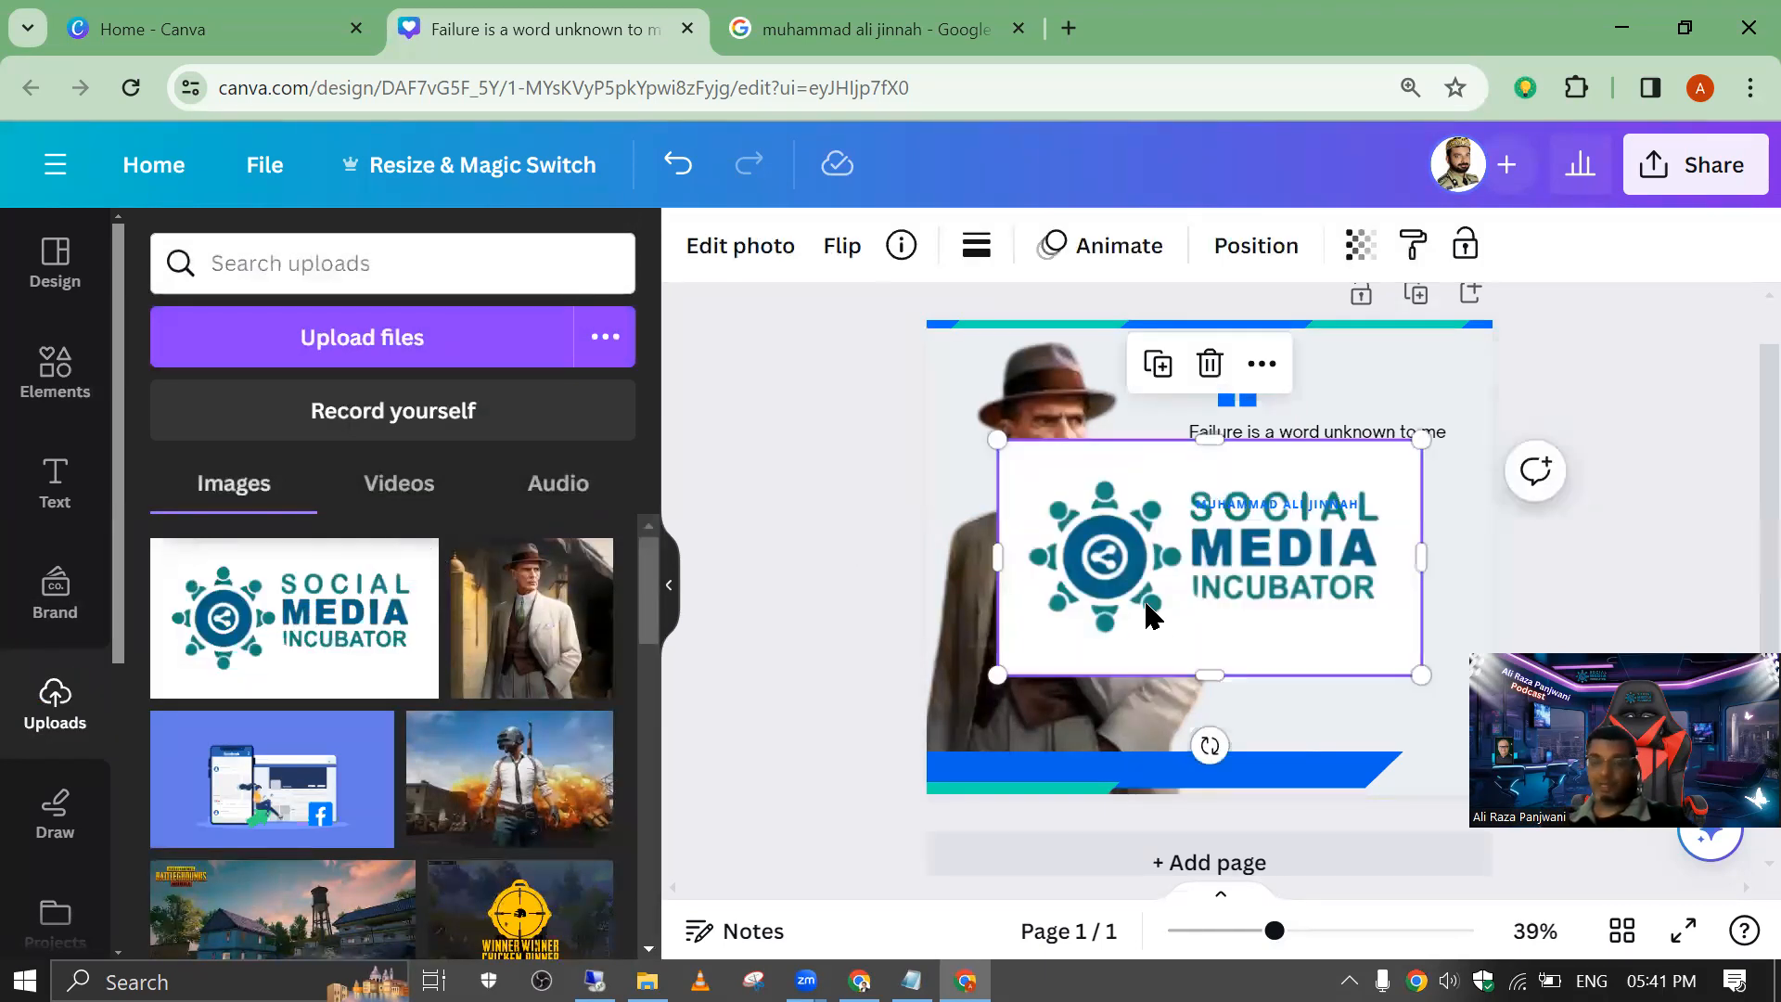
left_click_drag(1148, 612, 1135, 636)
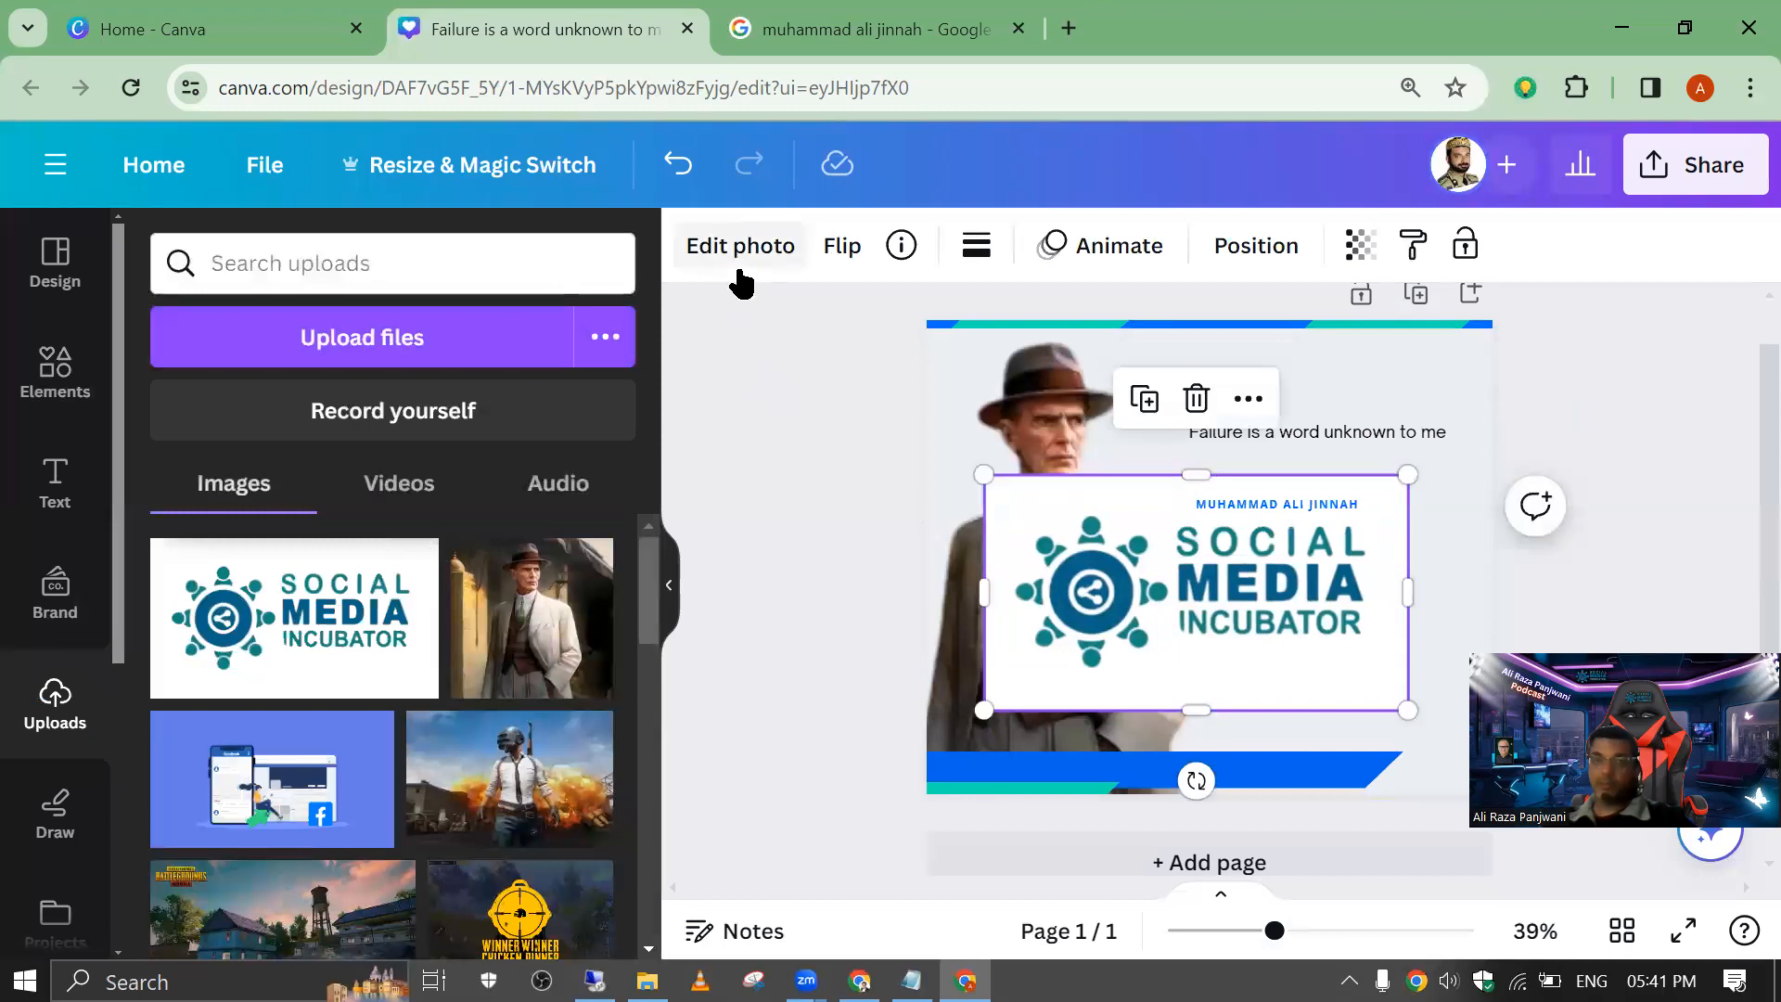
left_click(738, 247)
left_click(205, 487)
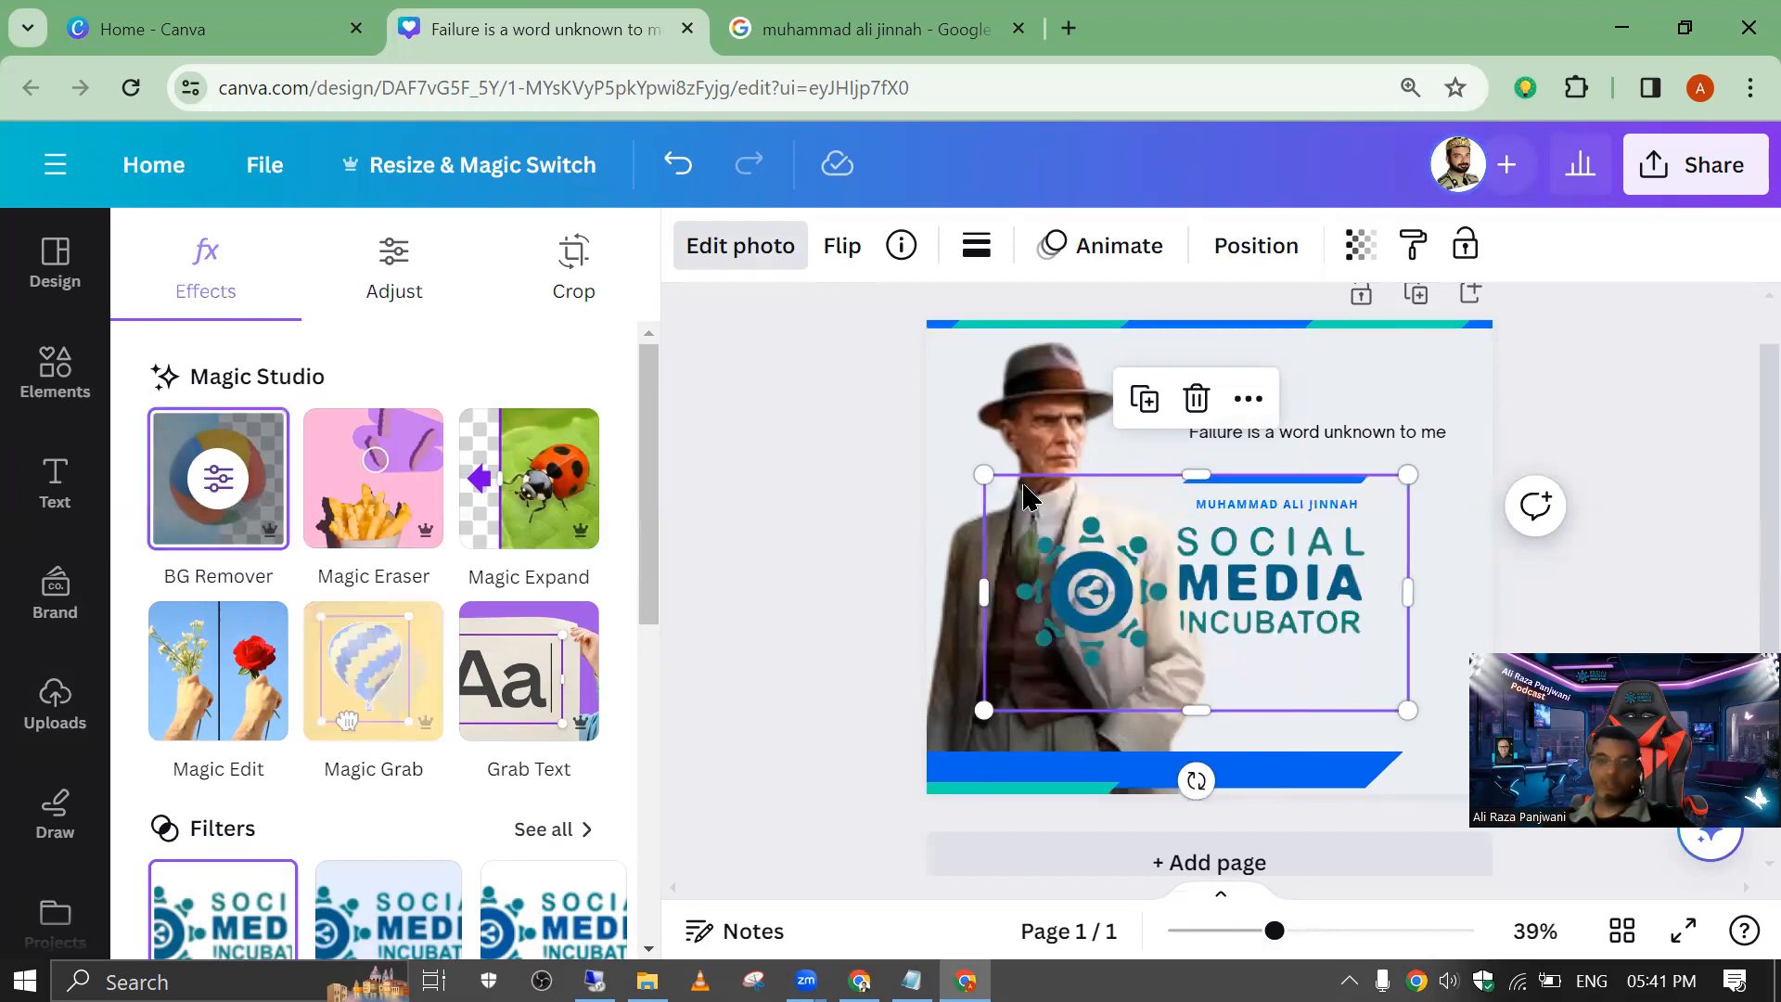
left_click_drag(1028, 466, 1336, 509)
left_click_drag(1340, 676, 1436, 375)
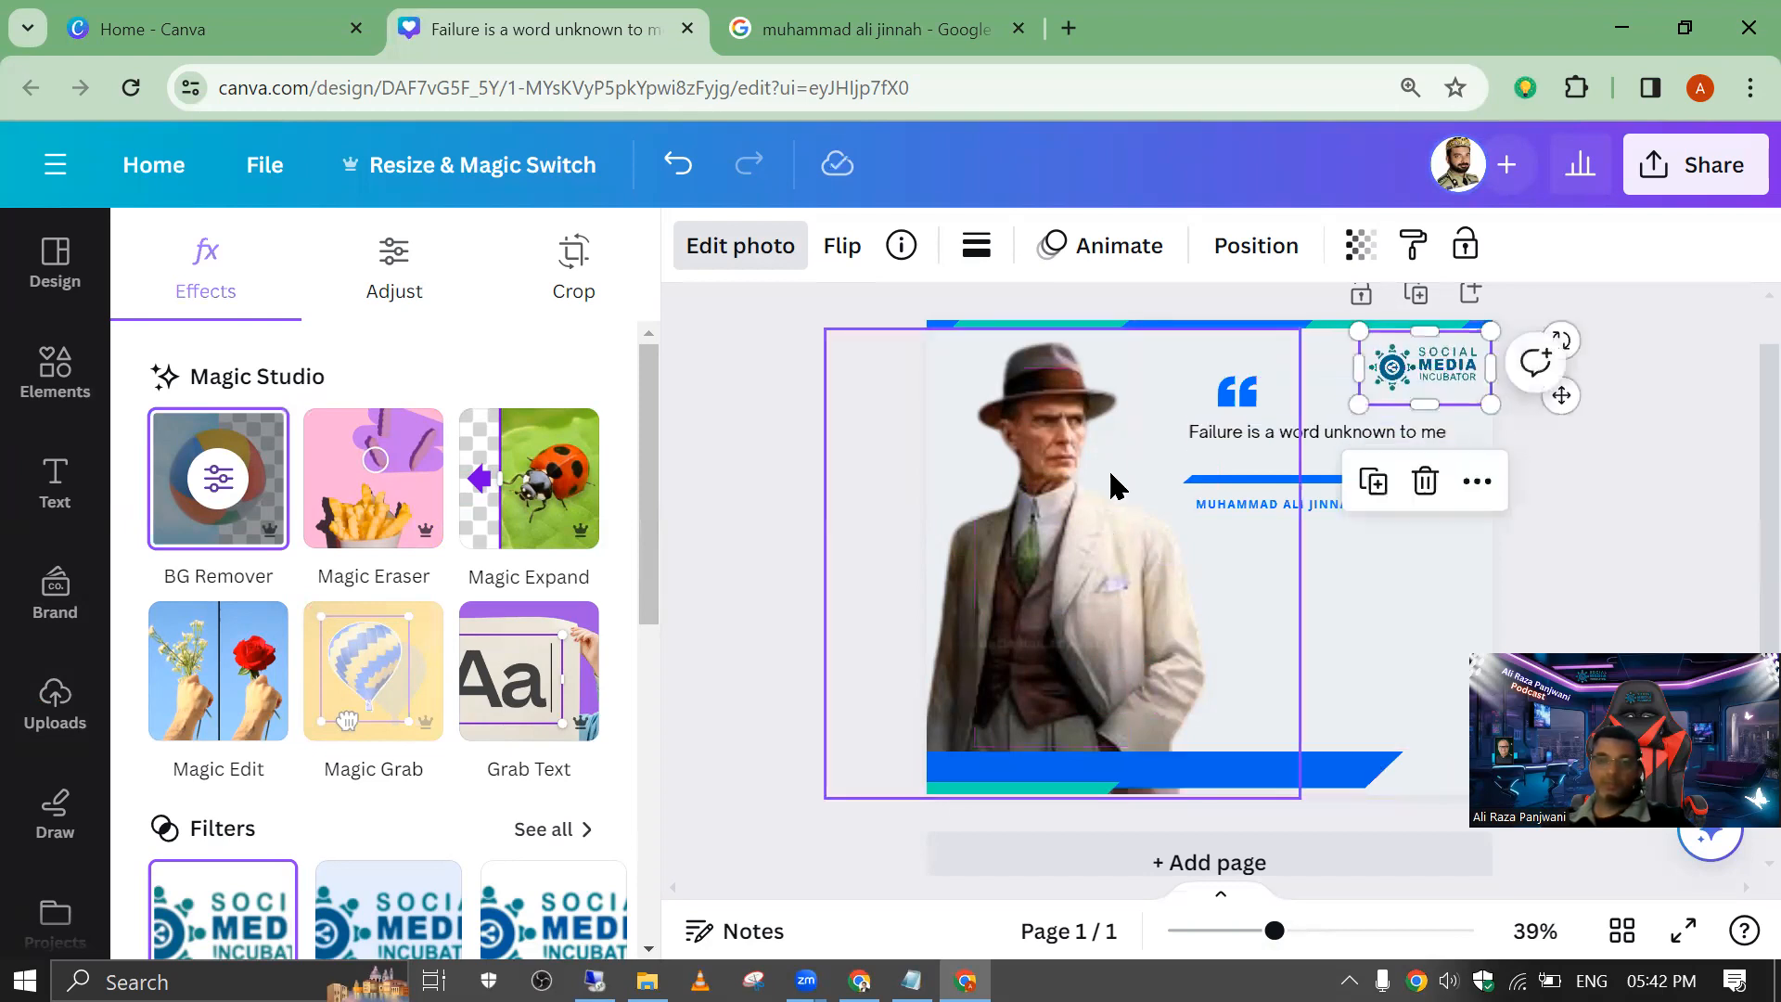
Step: Enlarge the quote text to size 22.1 by extending it toward the portrait
left_click(1212, 438)
mouse_move(1194, 421)
left_mouse_down()
mouse_move(1085, 413)
mouse_move(1177, 422)
mouse_move(1177, 392)
left_mouse_up()
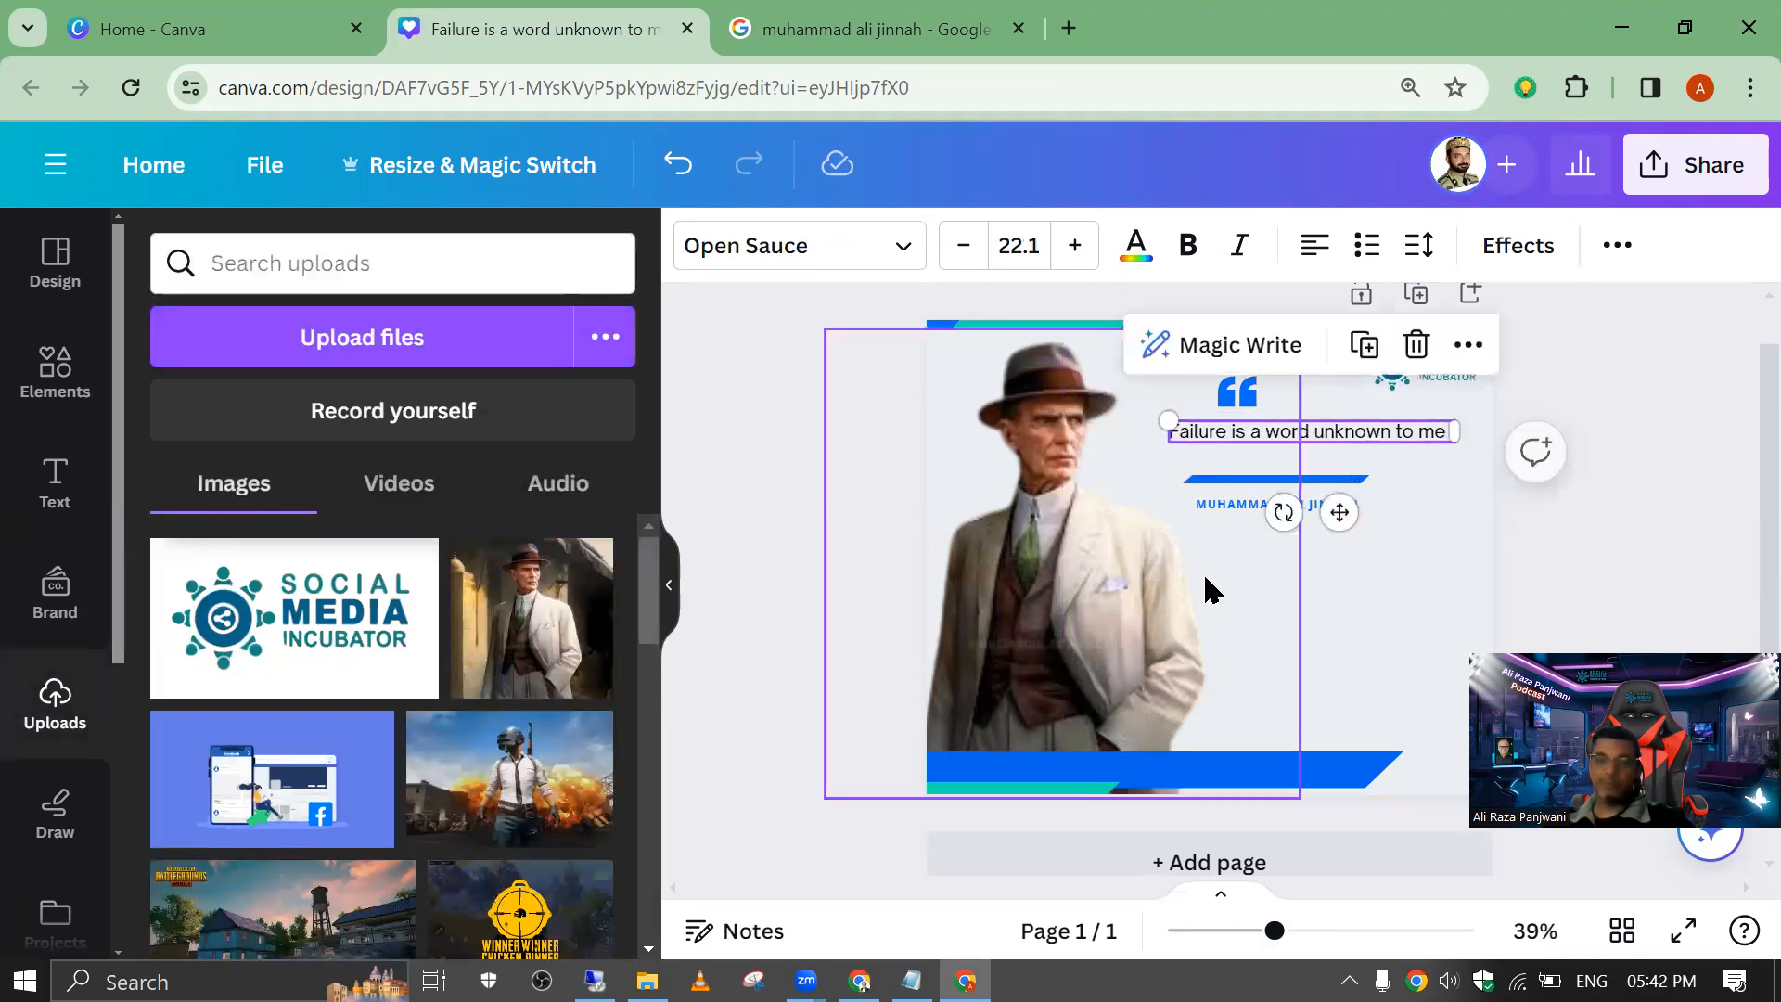
left_click(1392, 628)
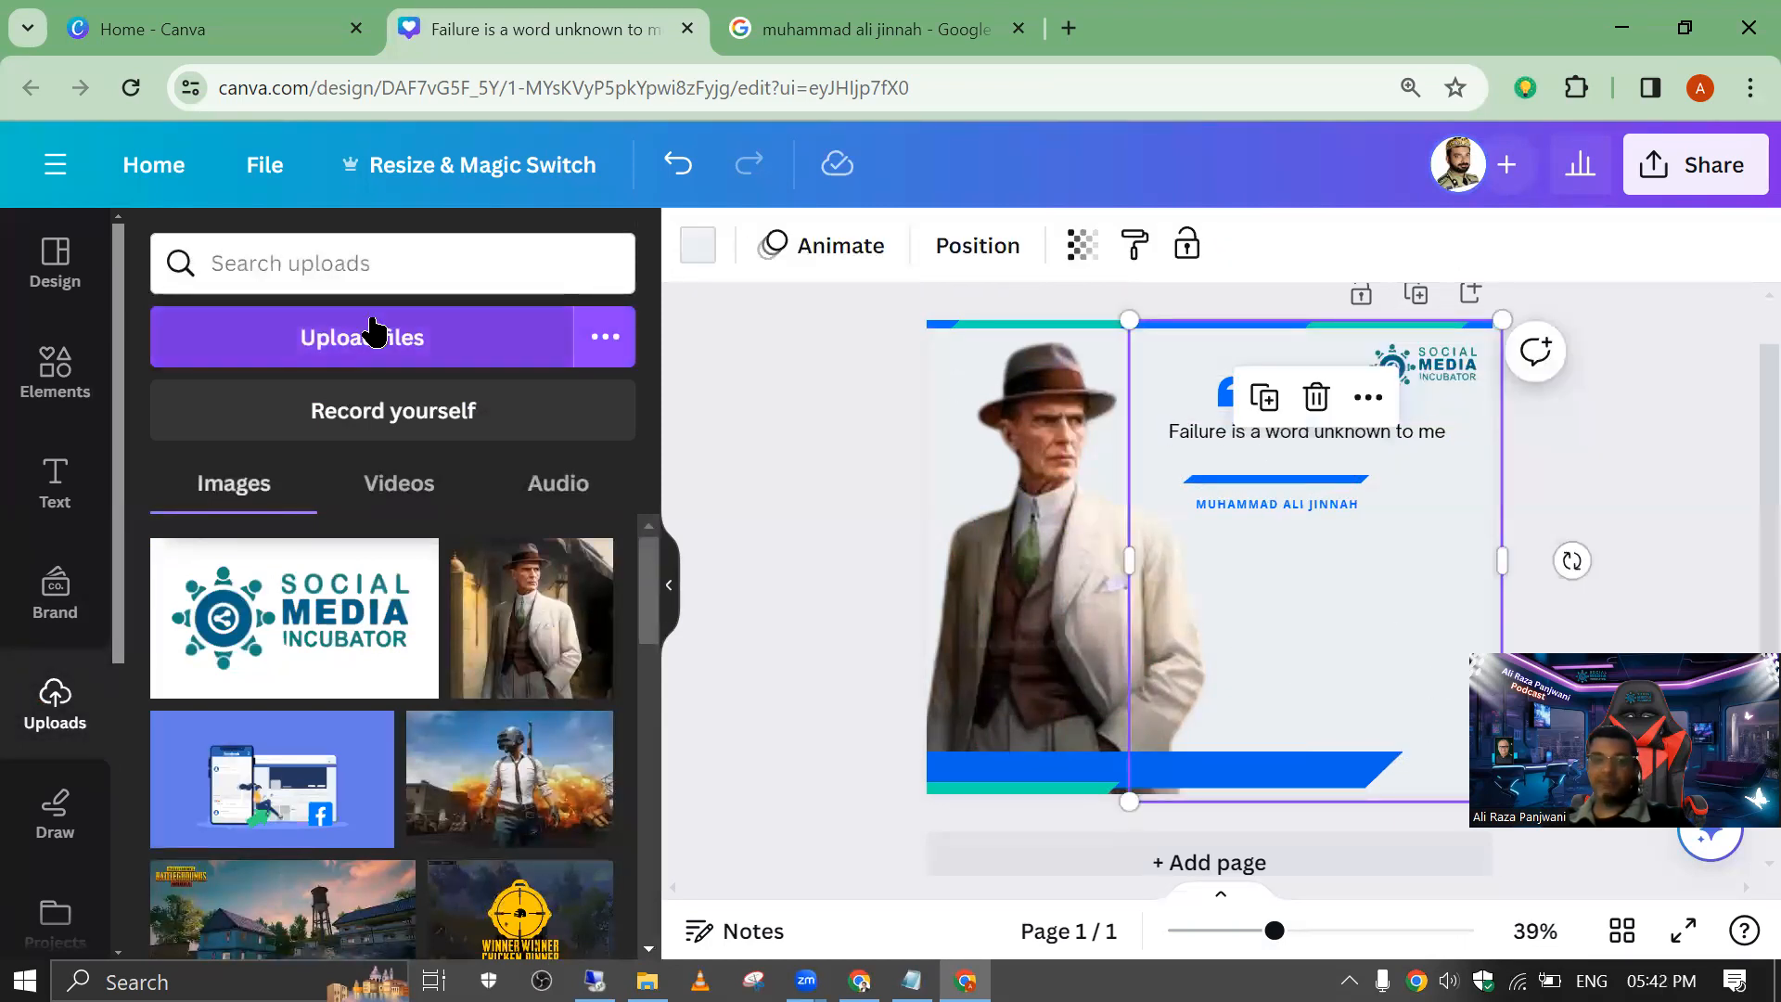
Step: Search the photo elements for "failture"
left_click(51, 269)
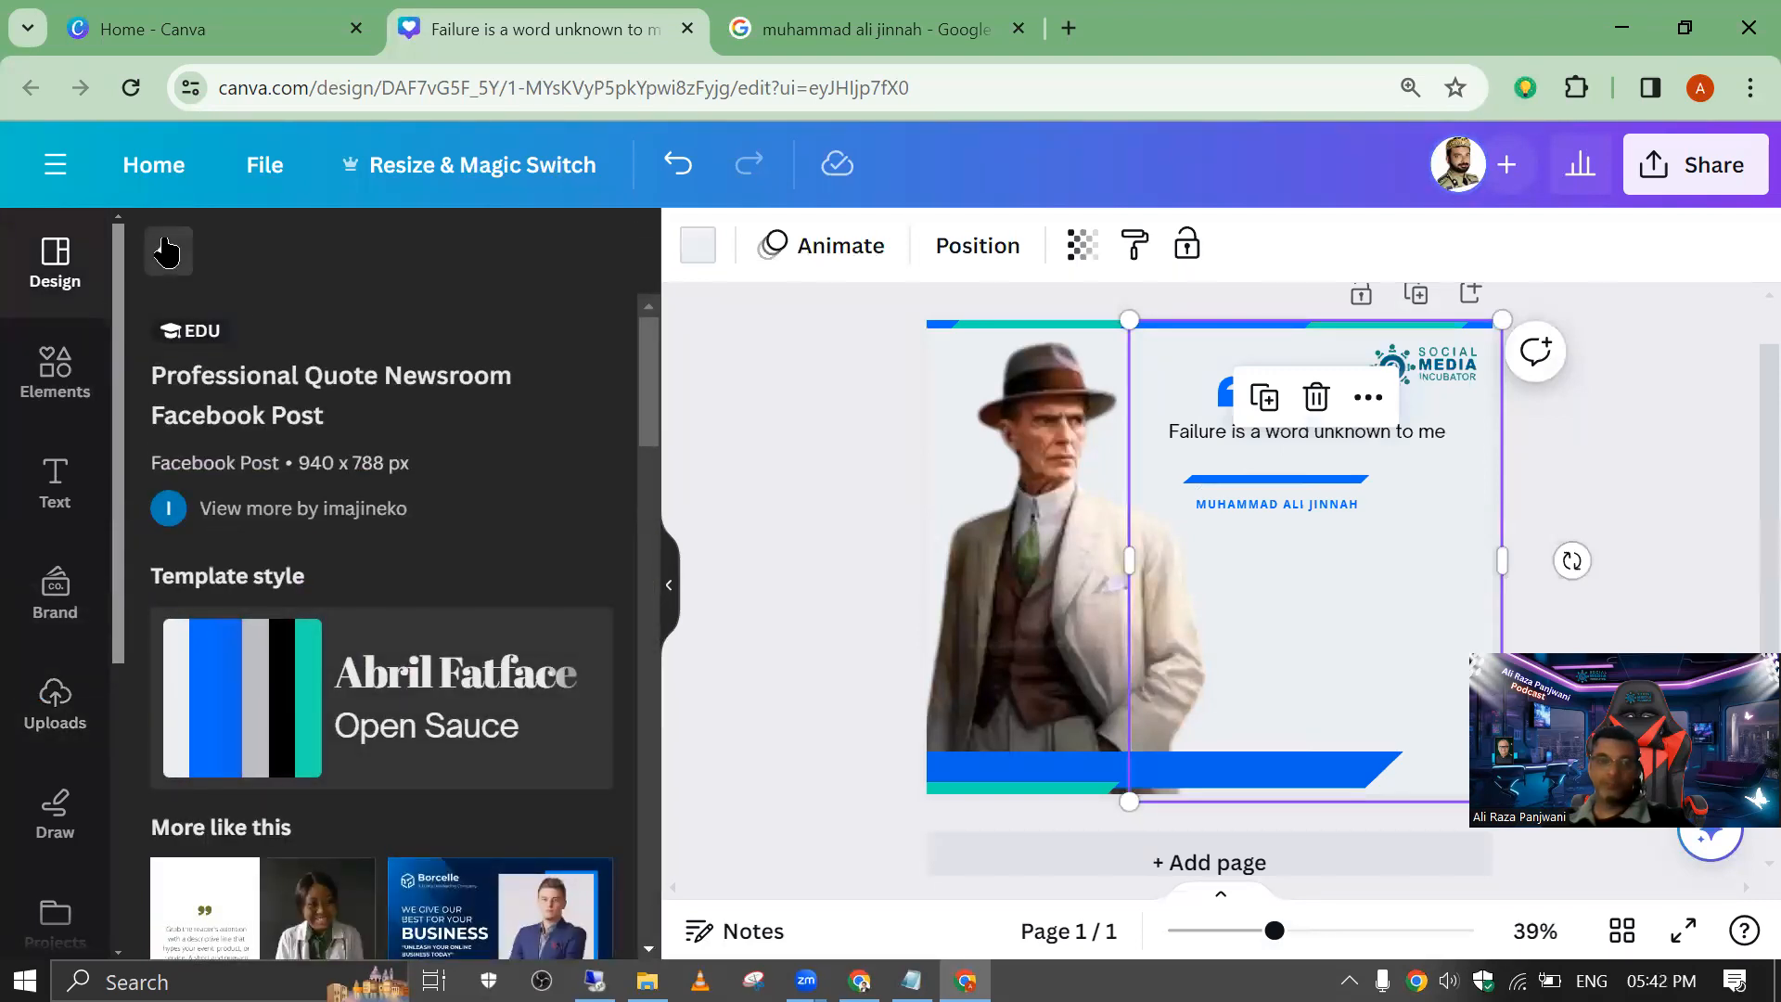
left_click(167, 250)
left_click(57, 369)
left_click(246, 263)
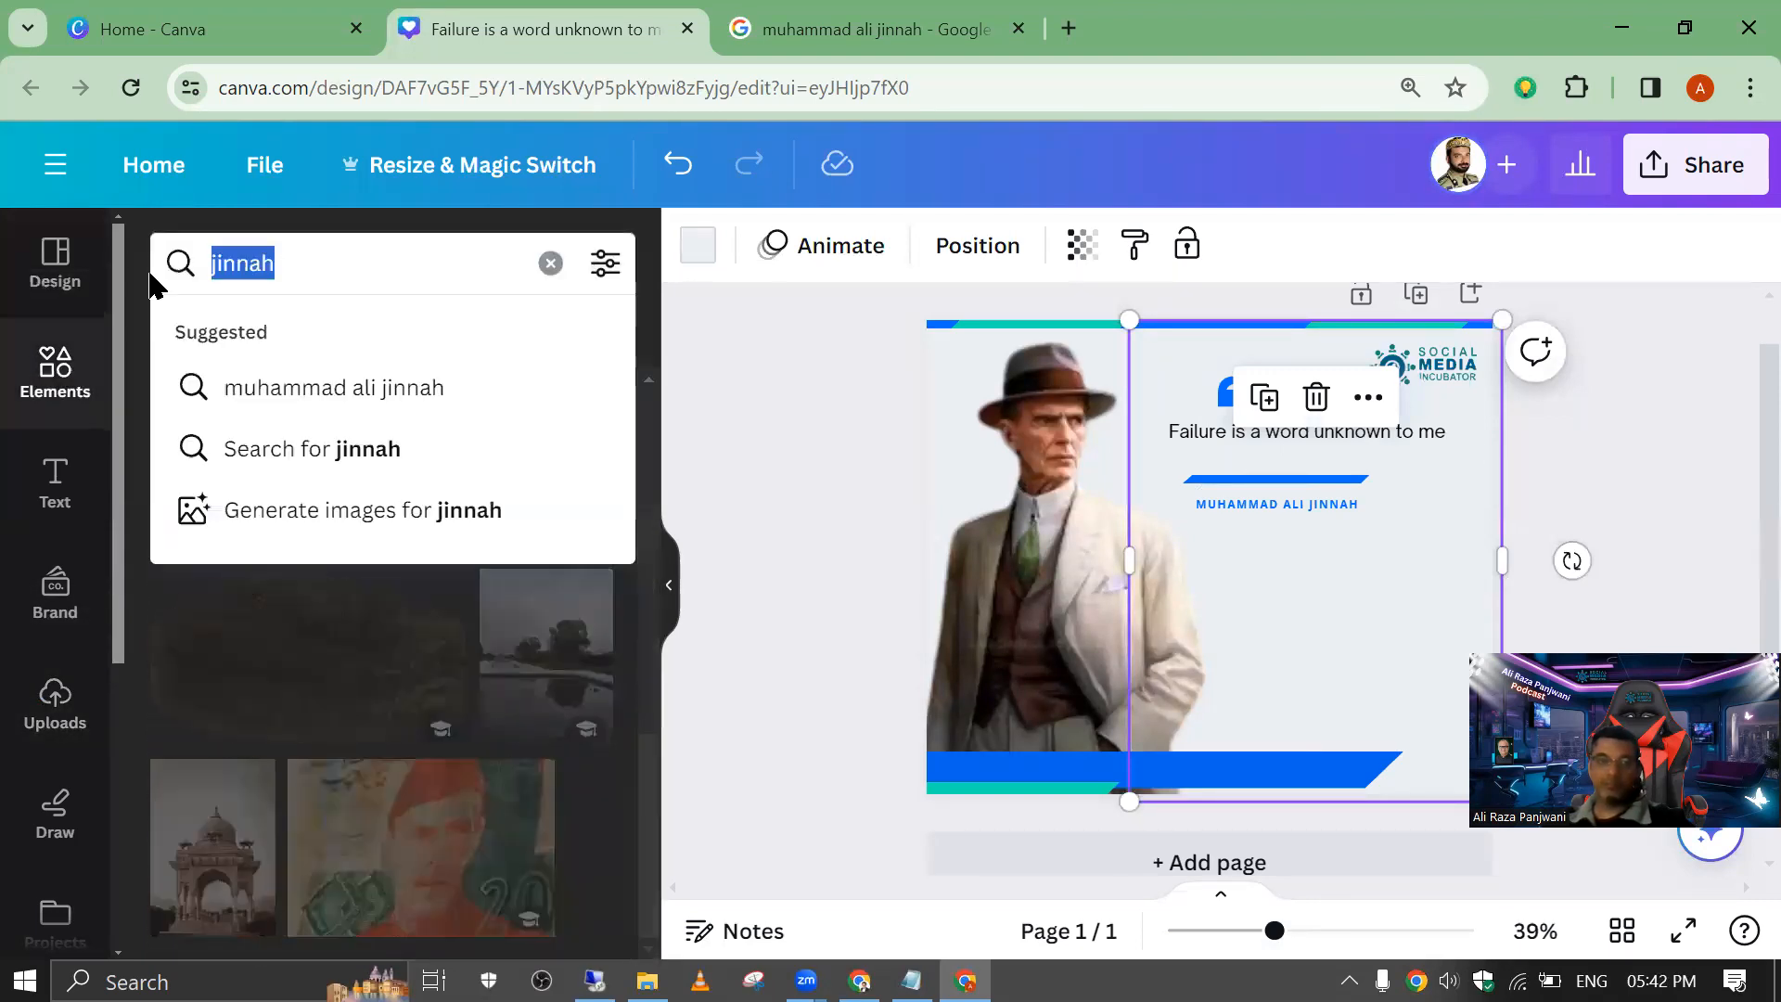
type("faut")
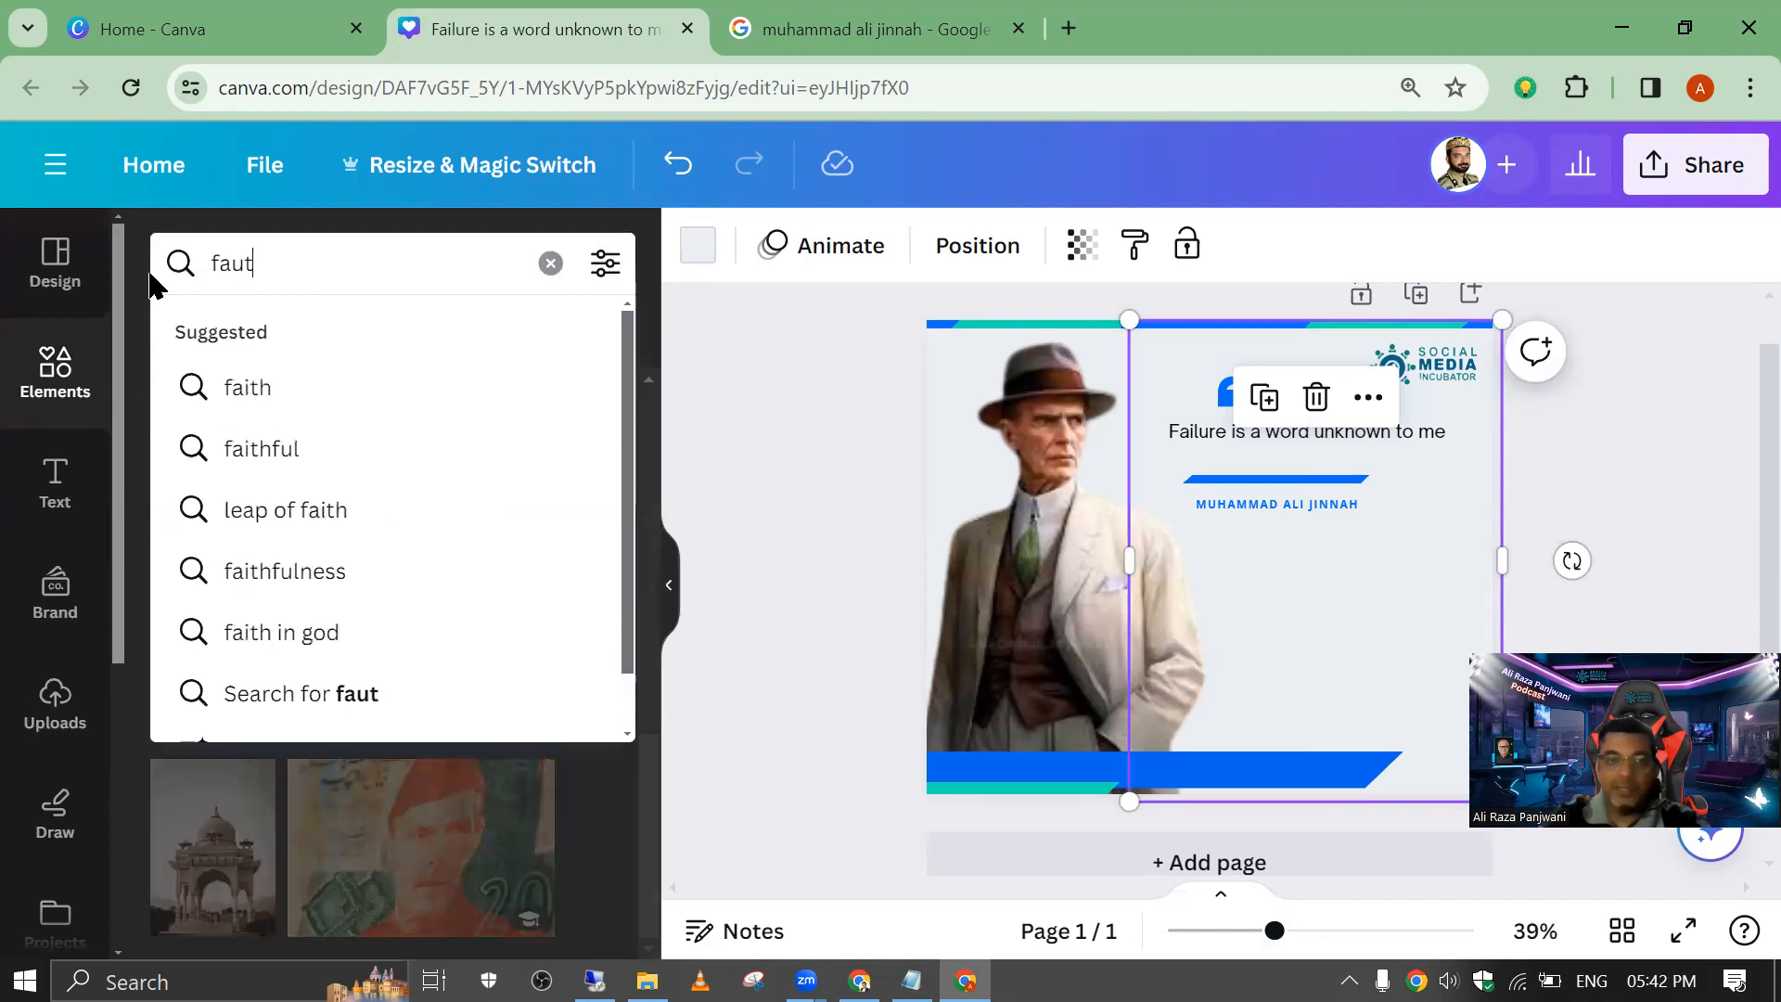
key("BackSpace")
key("BackSpace")
type("i")
key("BackSpace")
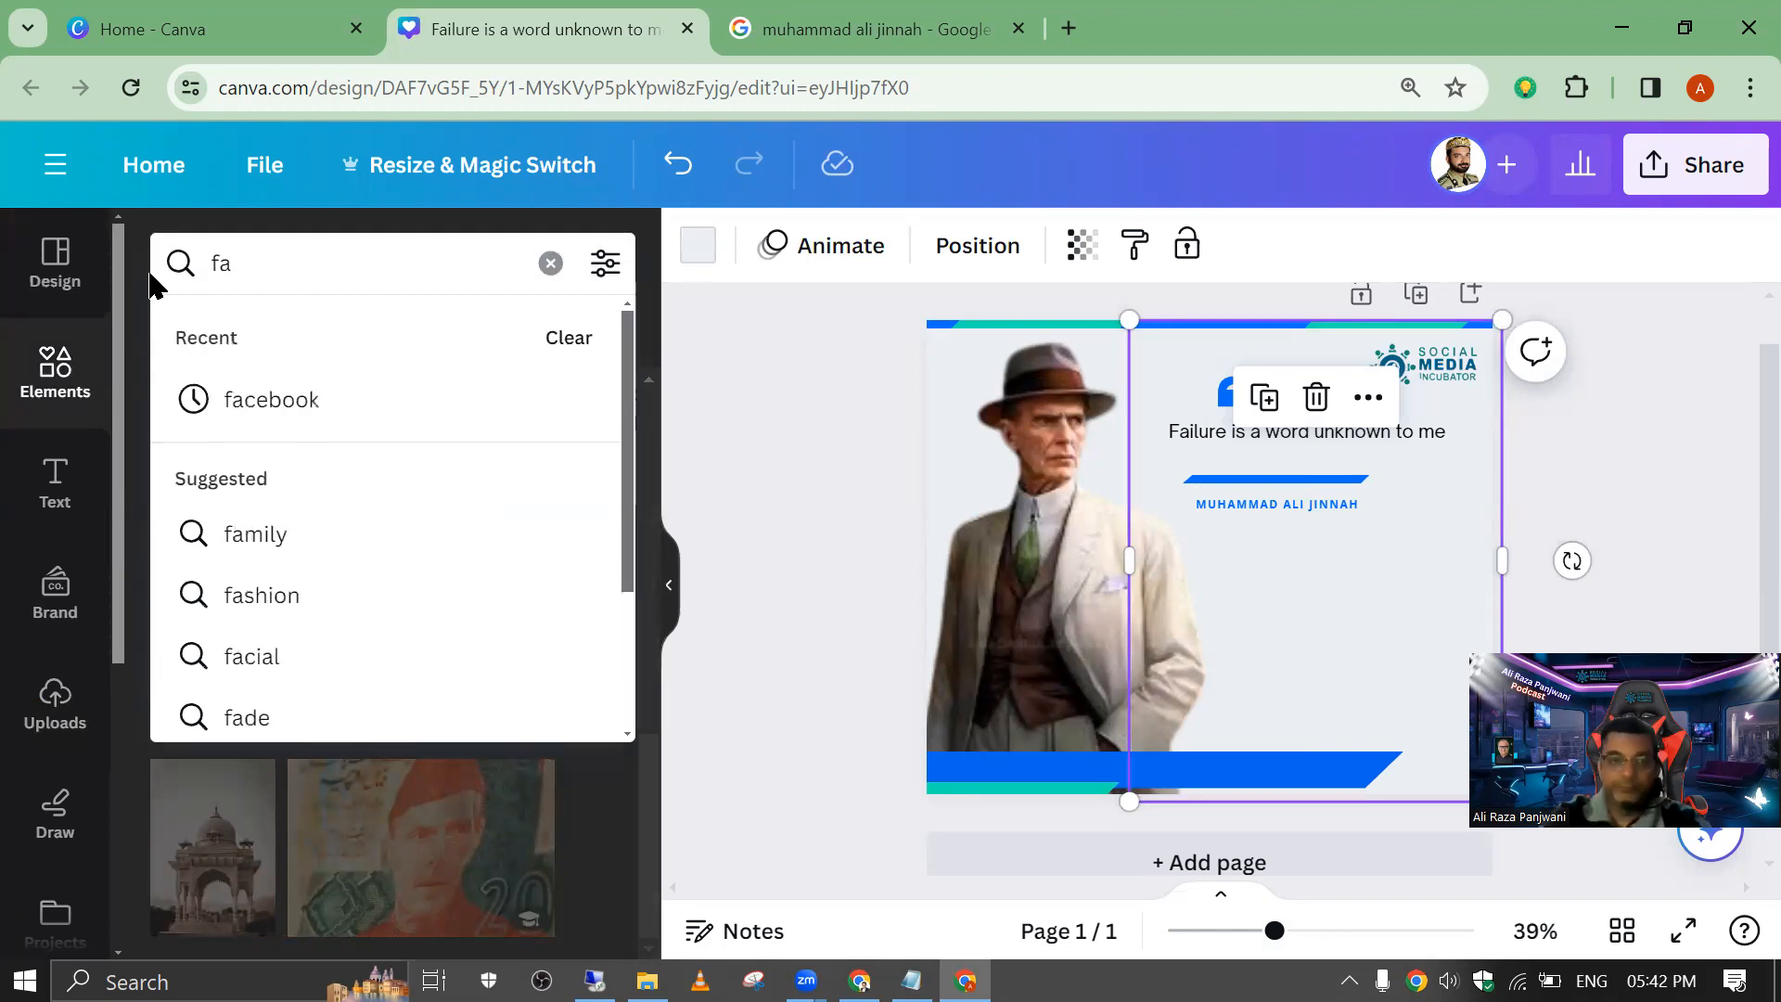
type("i")
key("BackSpace")
type("ilture")
key("Return")
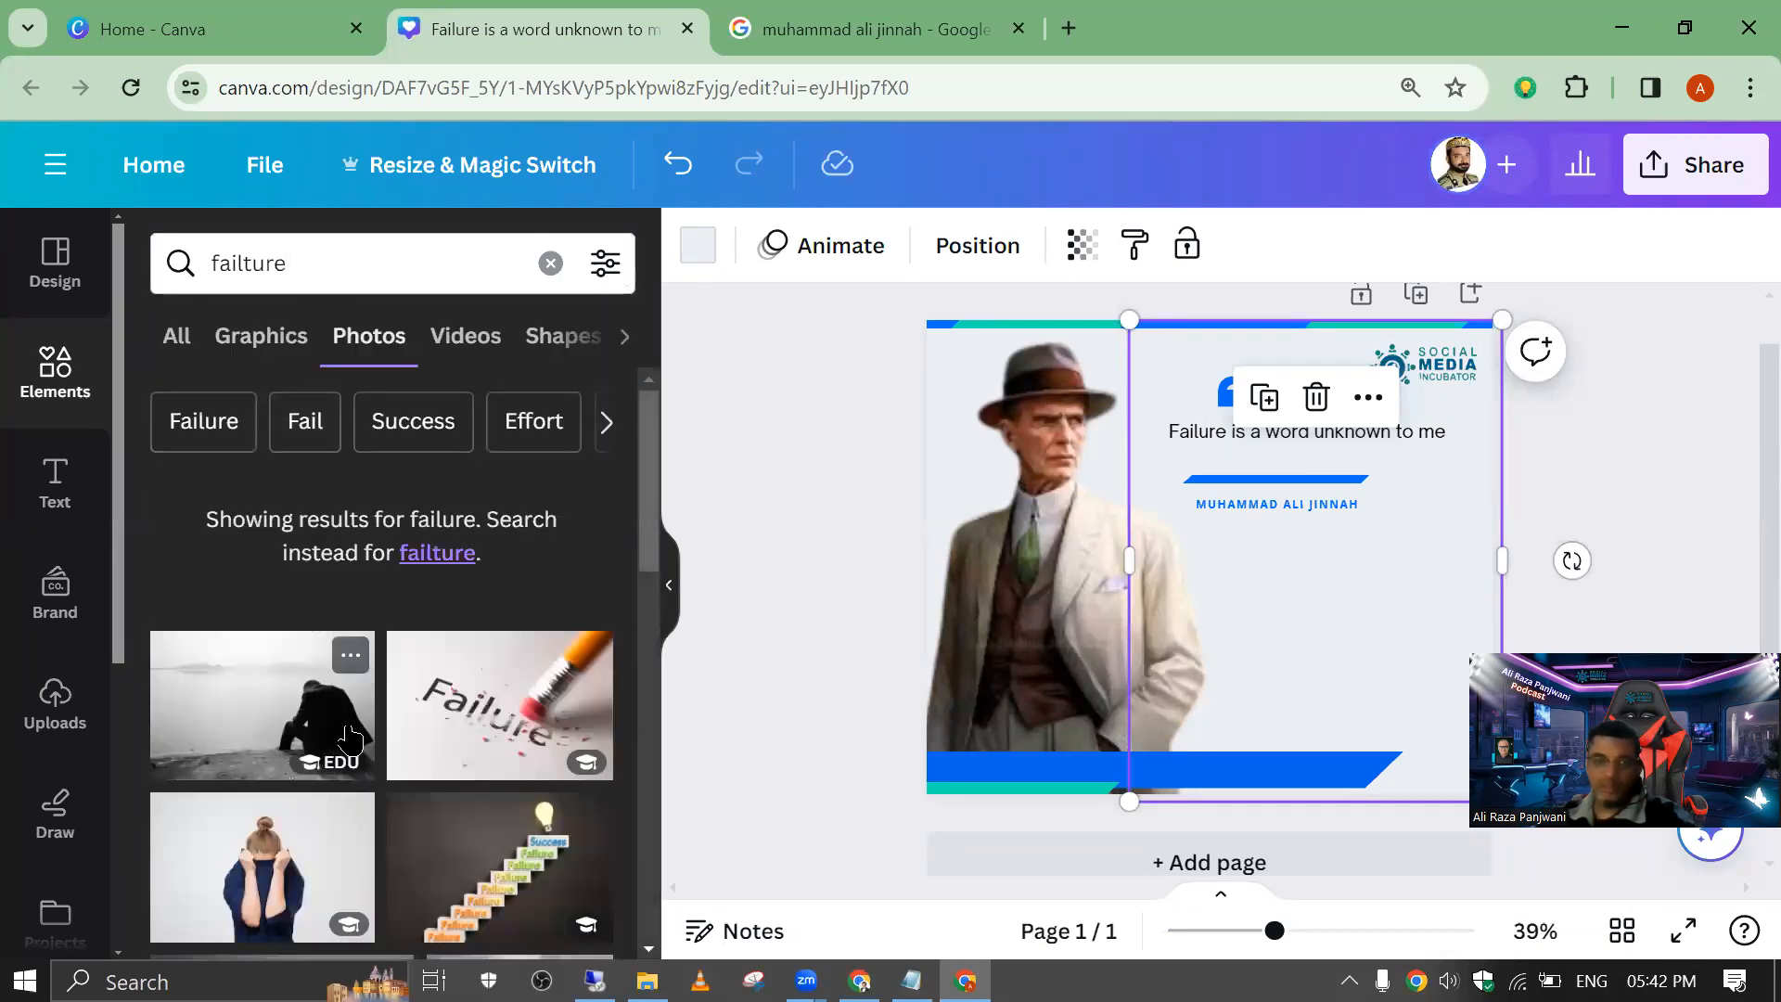
Step: Look through the failure photos and add the torn-paper picture with the word "failure" to the page
scroll(339, 738, "down", 10)
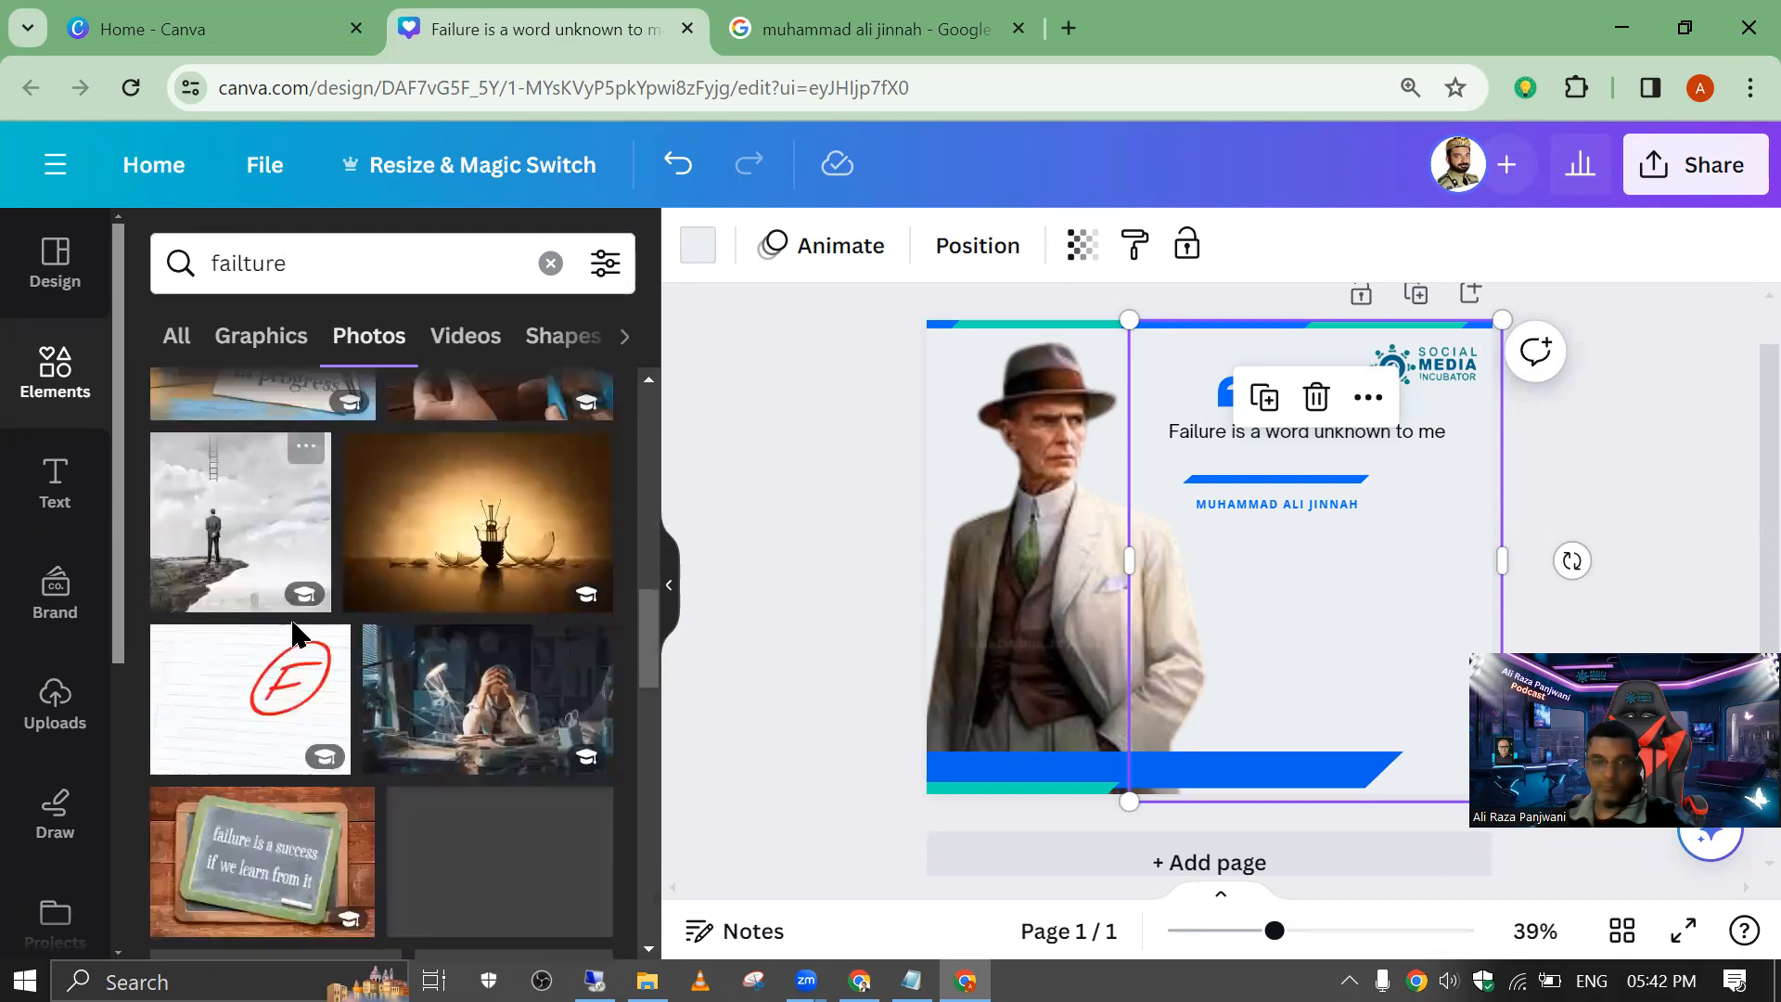
scroll(268, 589, "up", 5)
scroll(249, 741, "down", 5)
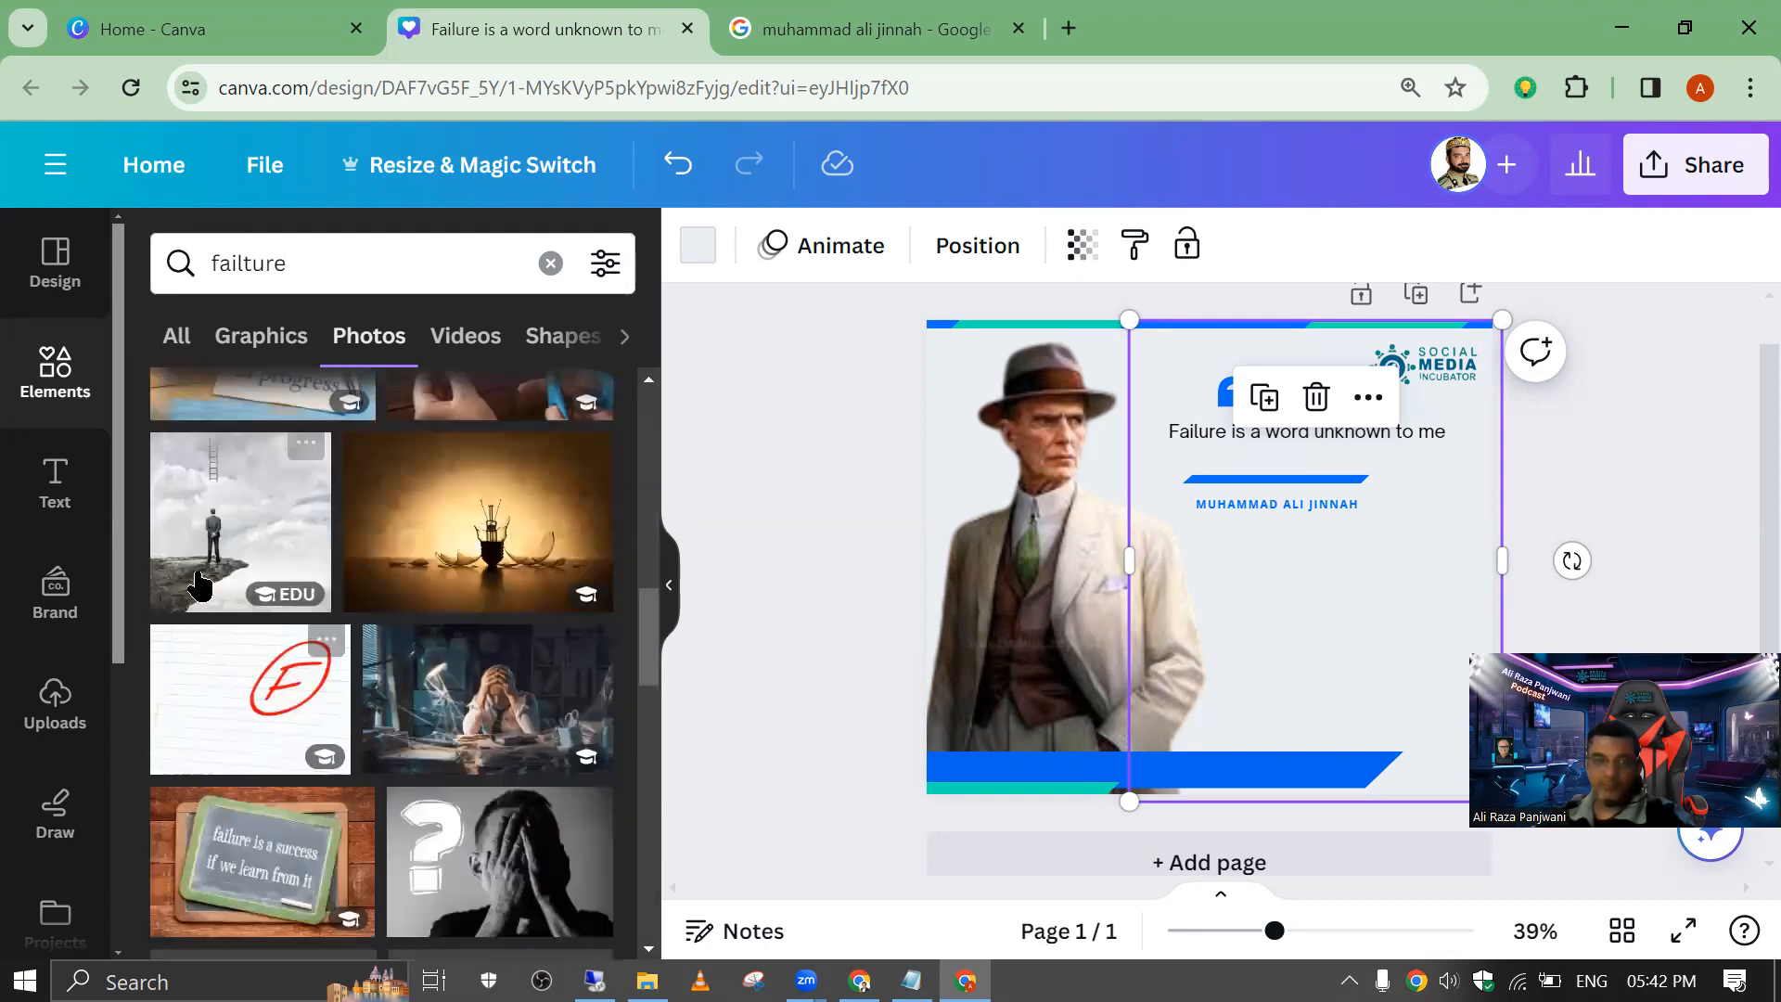
scroll(206, 584, "up", 5)
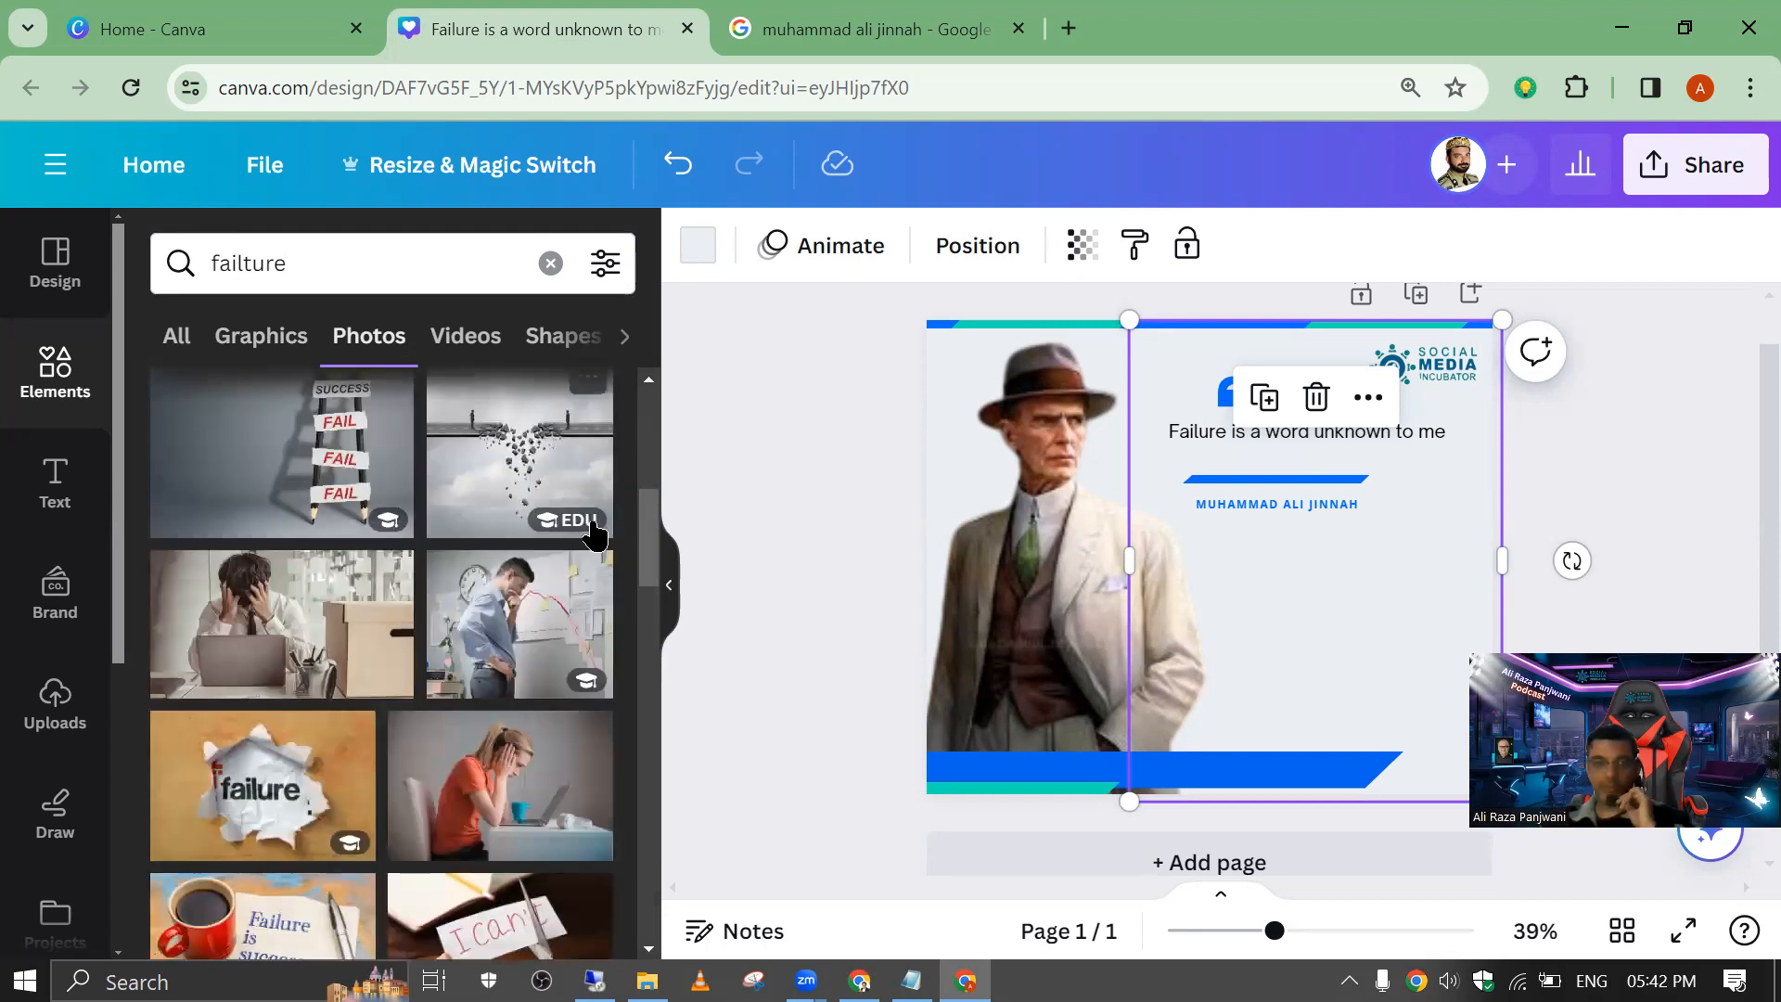
left_click_drag(656, 527, 643, 562)
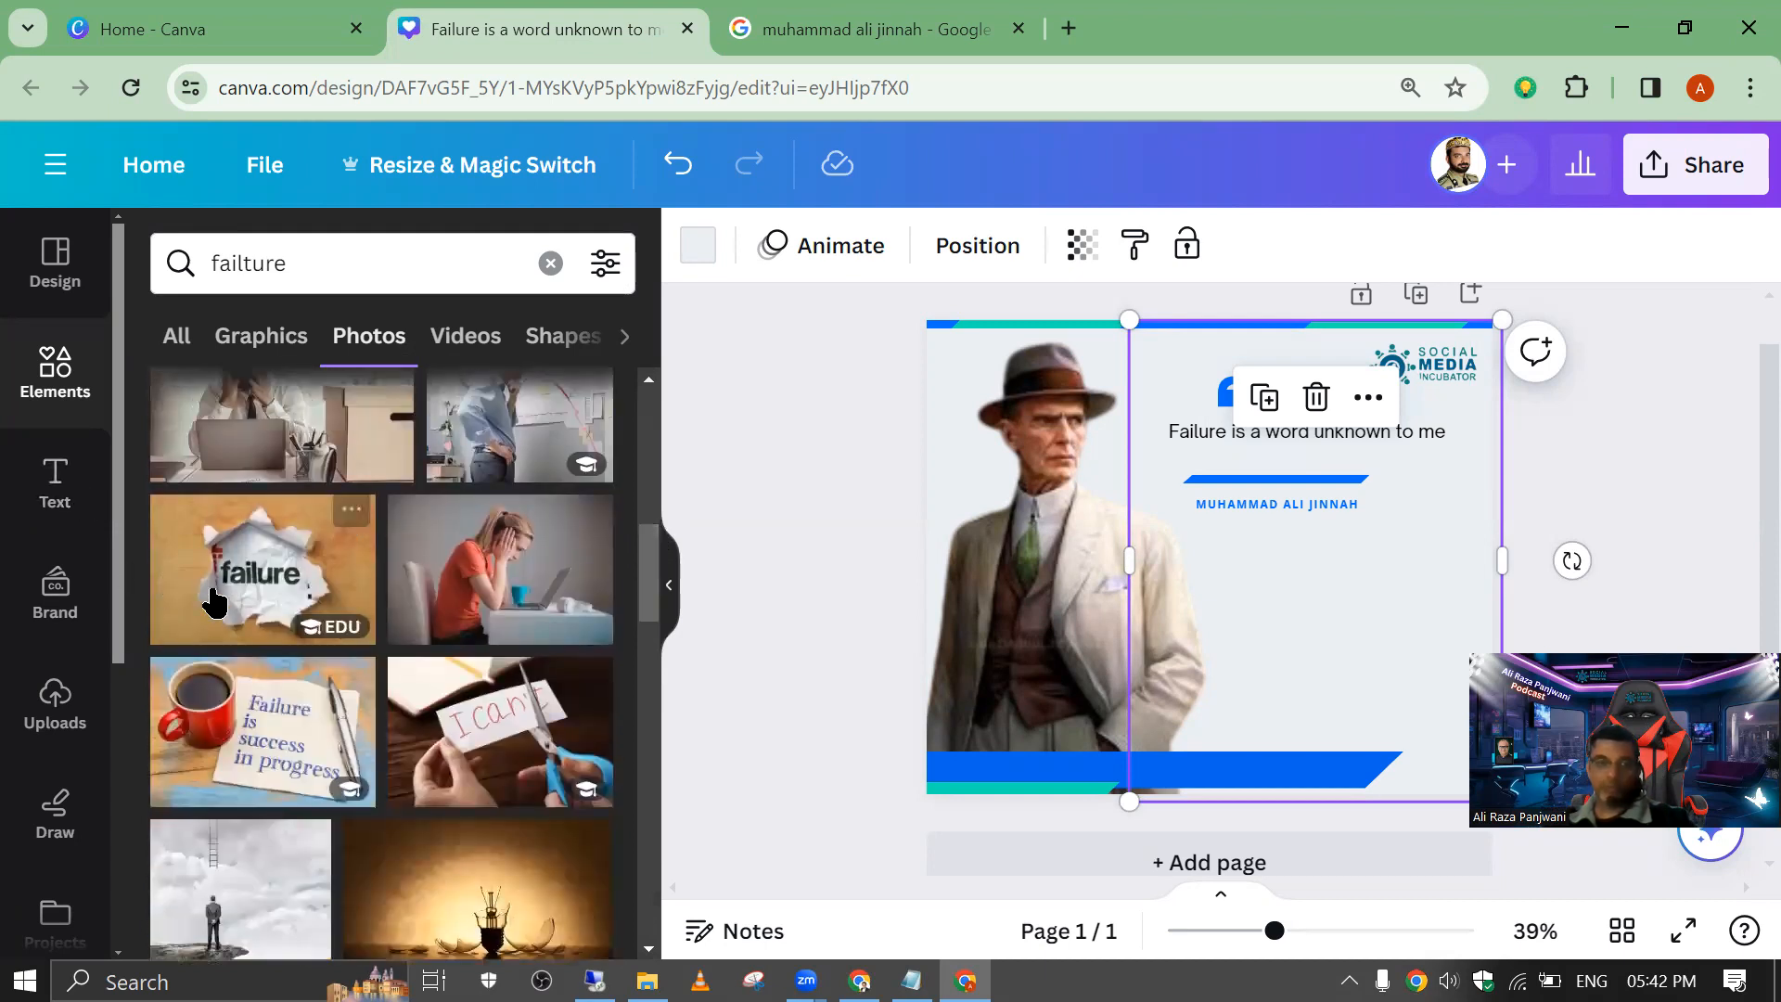
left_click(223, 603)
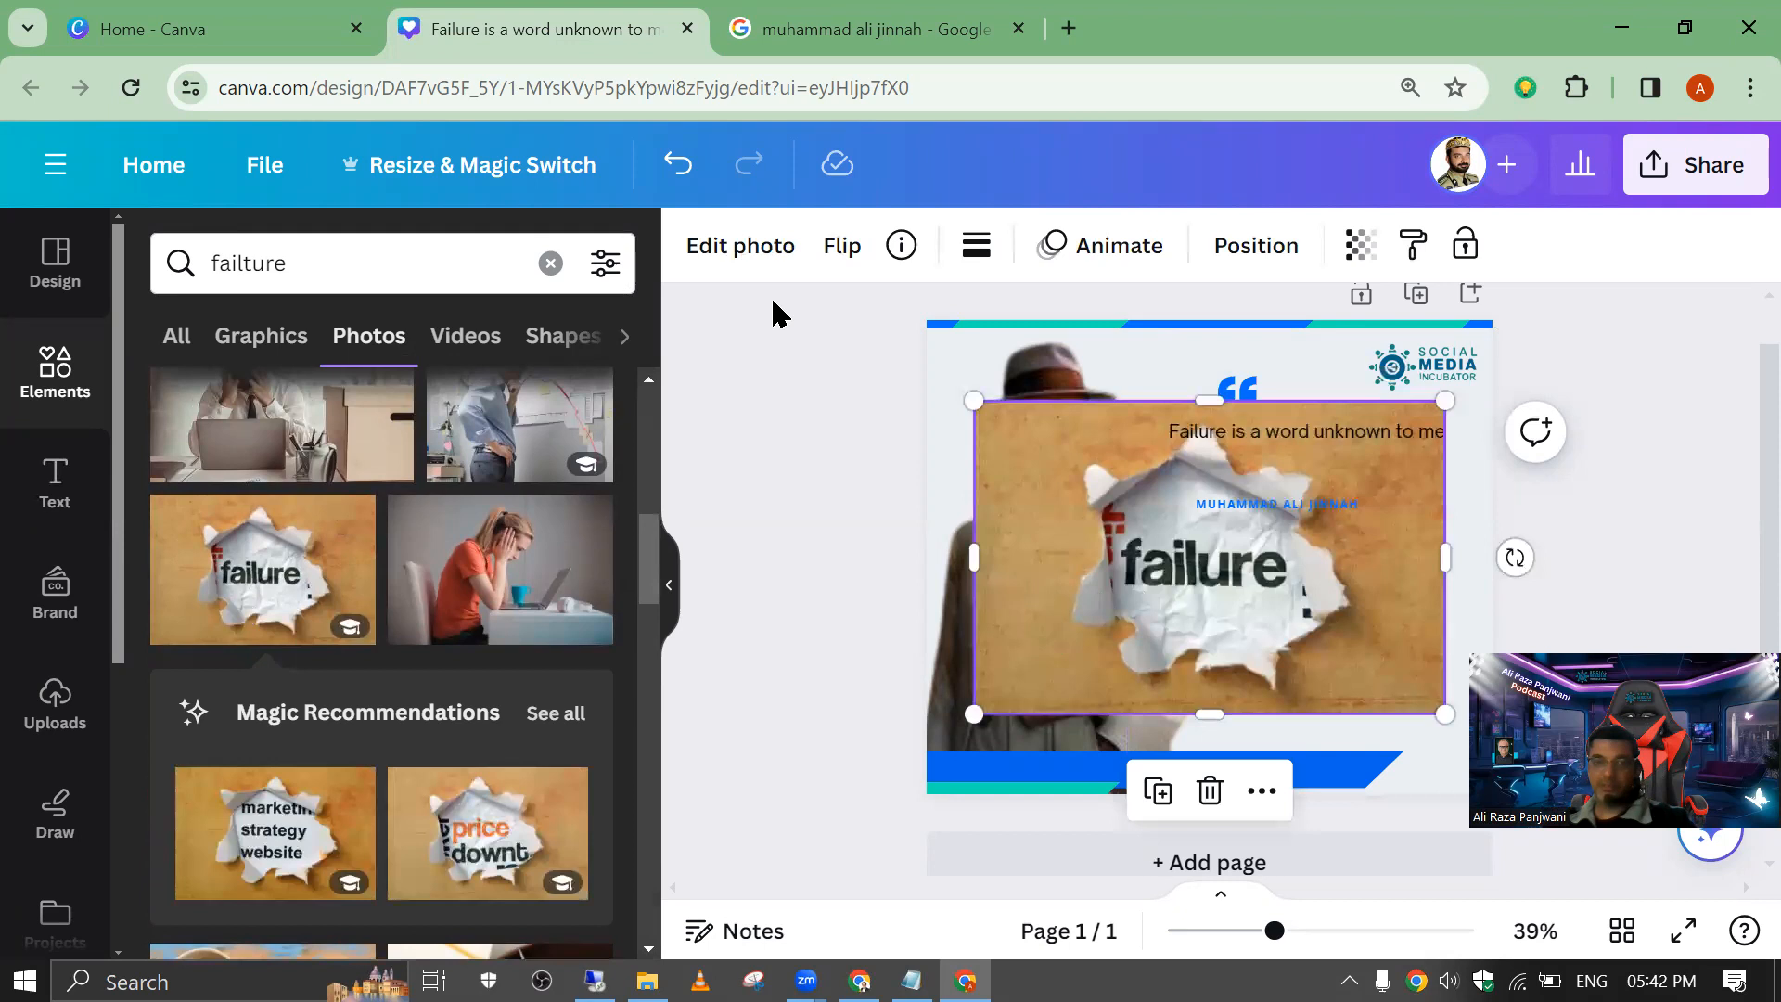
Step: Set the torn-paper "failure" picture as the page background
left_click(715, 258)
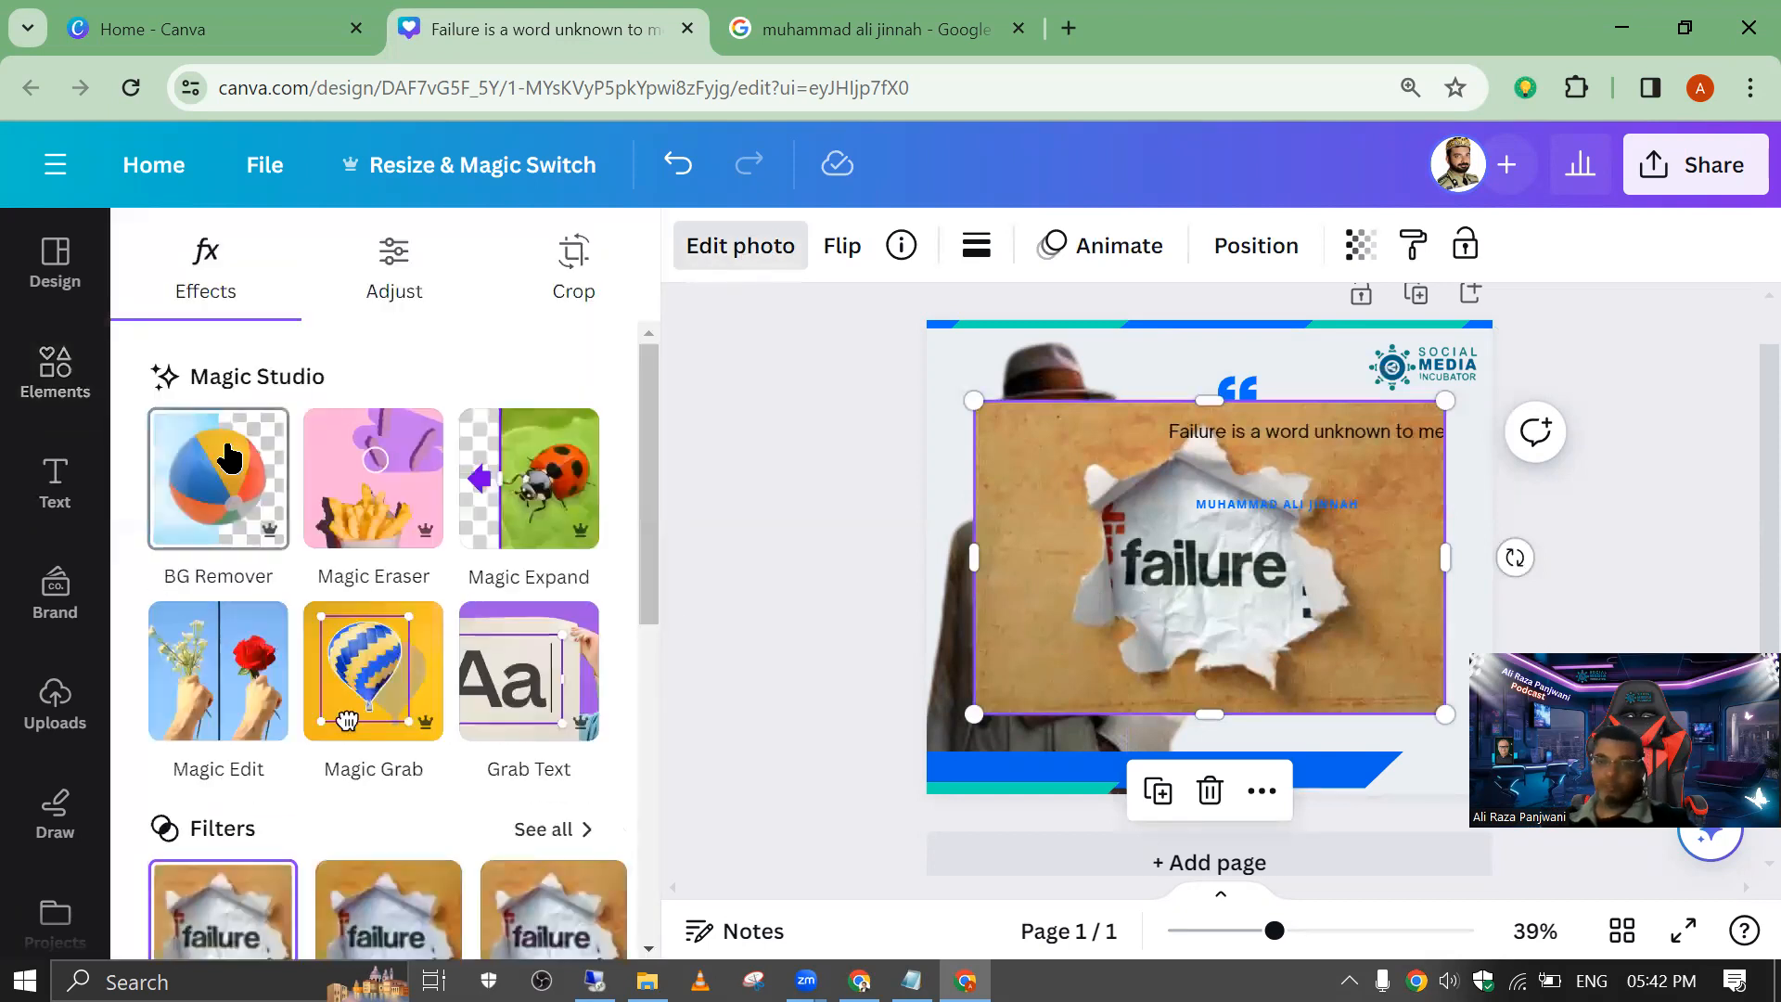
right_click(1089, 577)
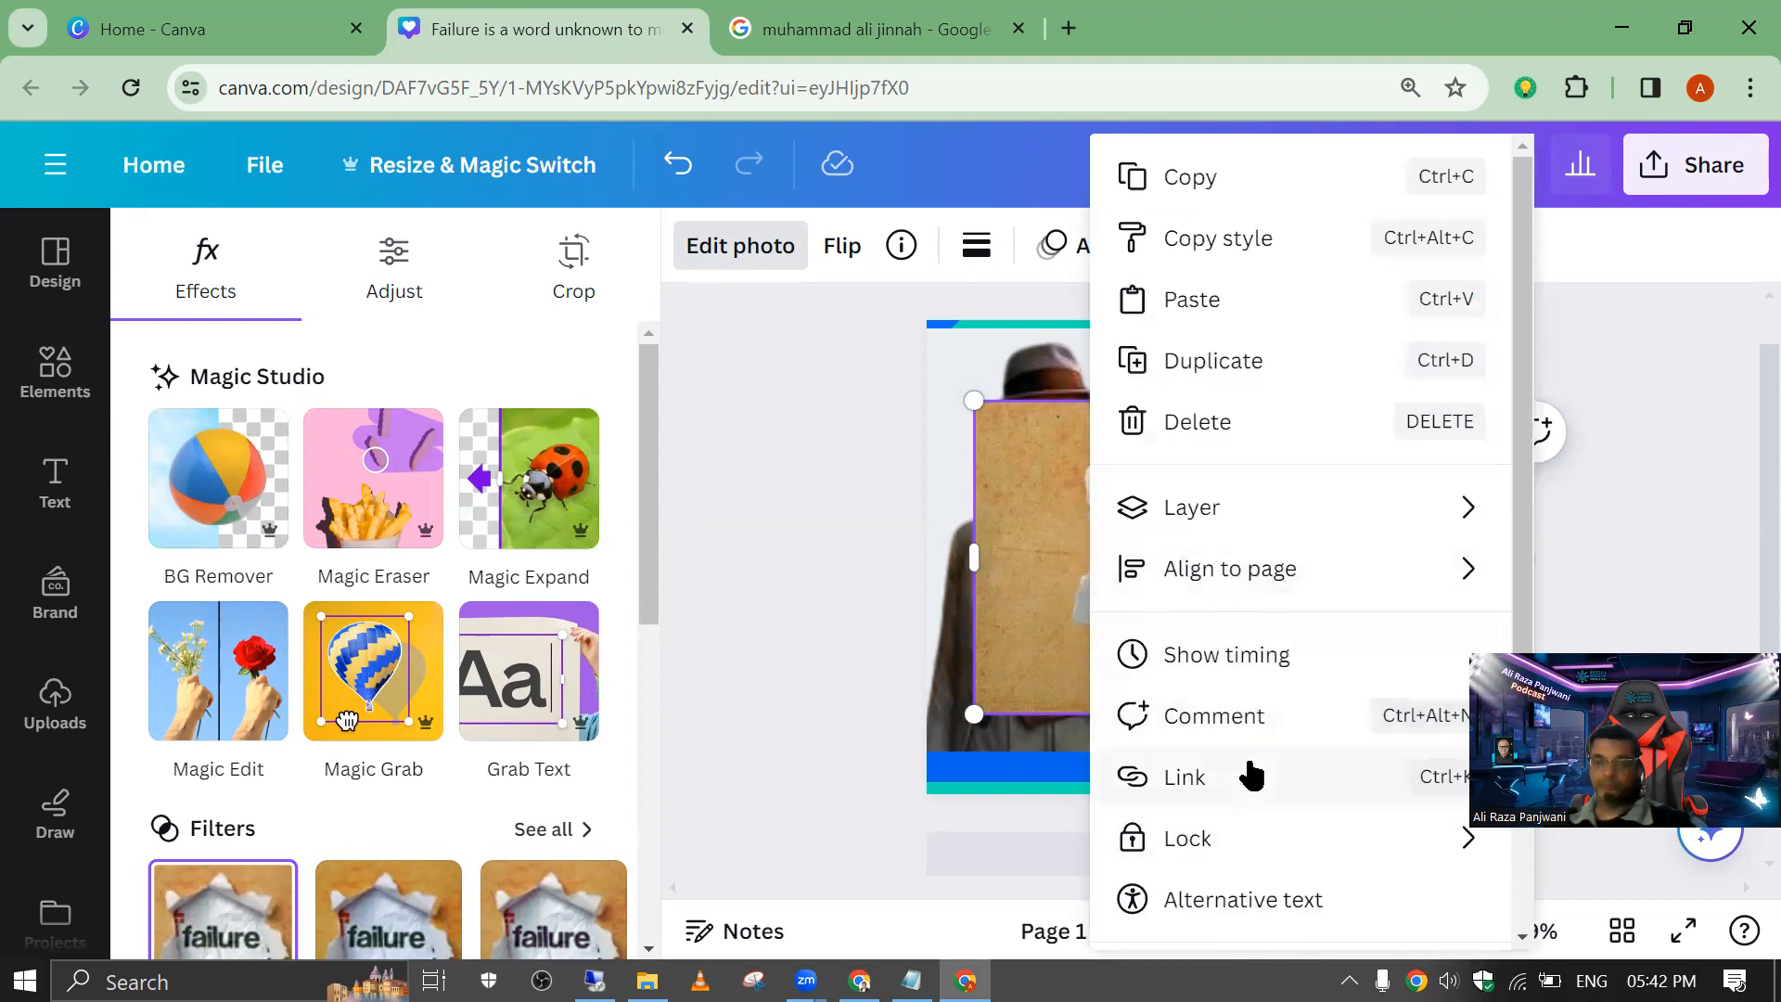
left_click(906, 486)
right_click(1067, 564)
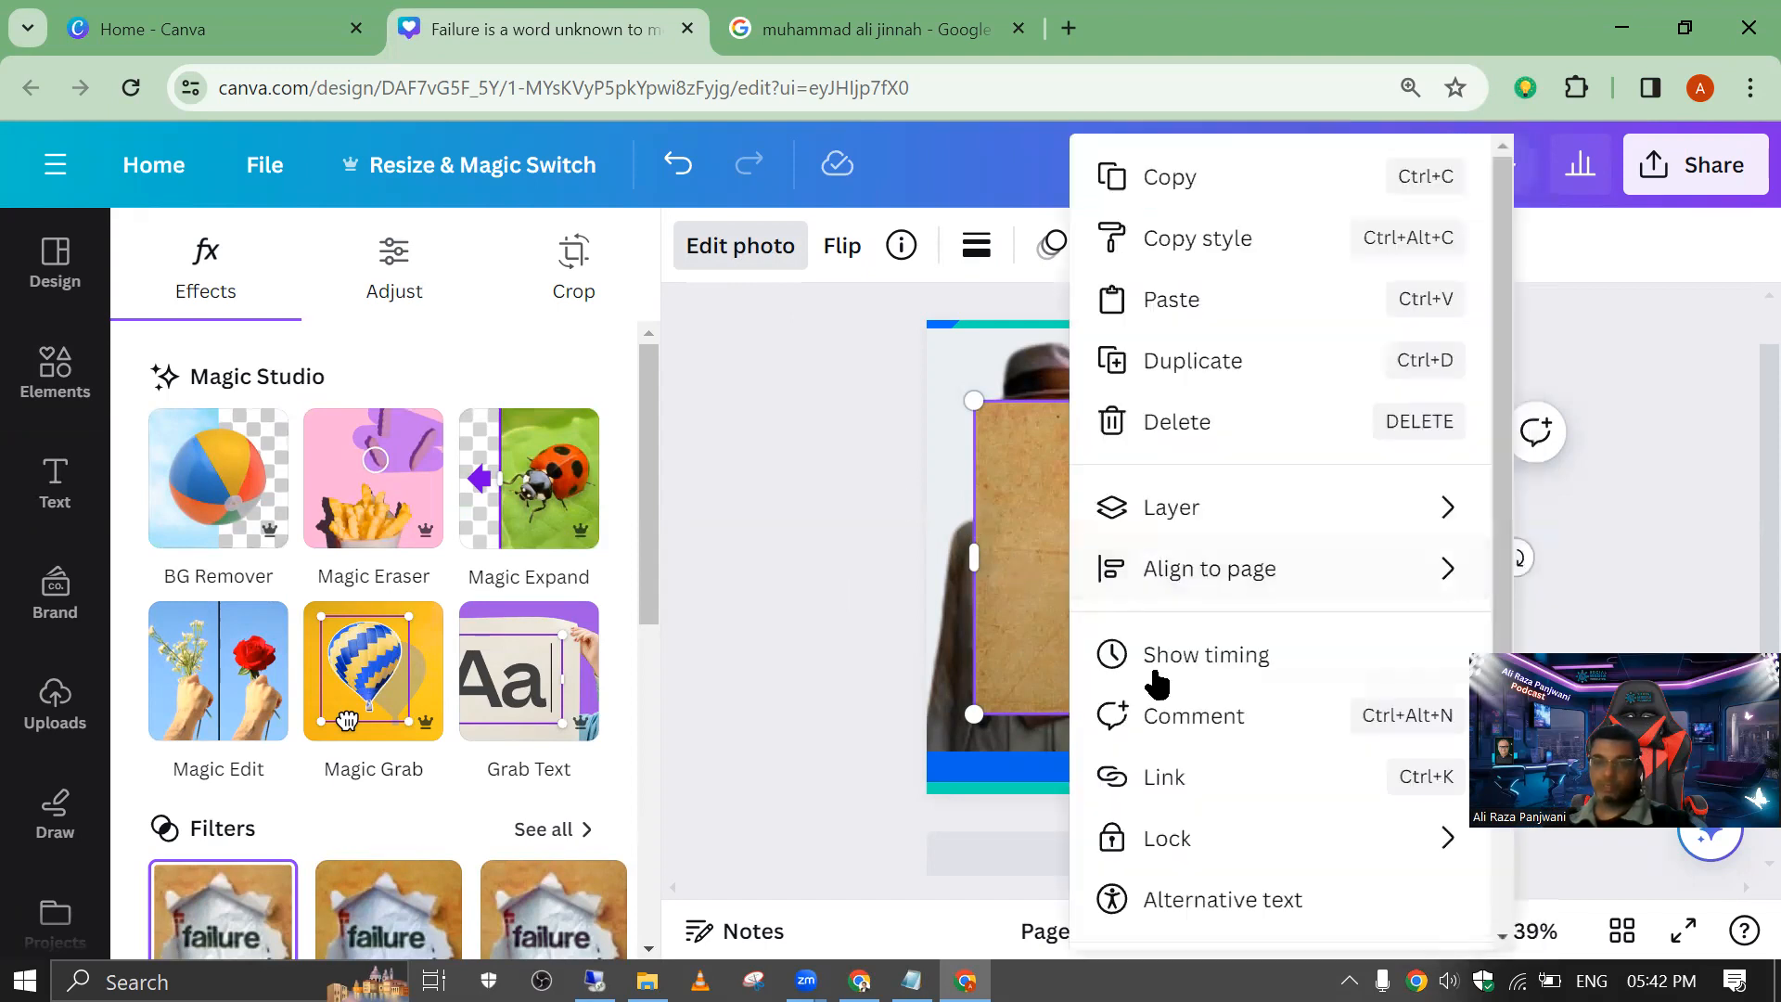
scroll(1207, 743, "down", 2)
left_click(1221, 853)
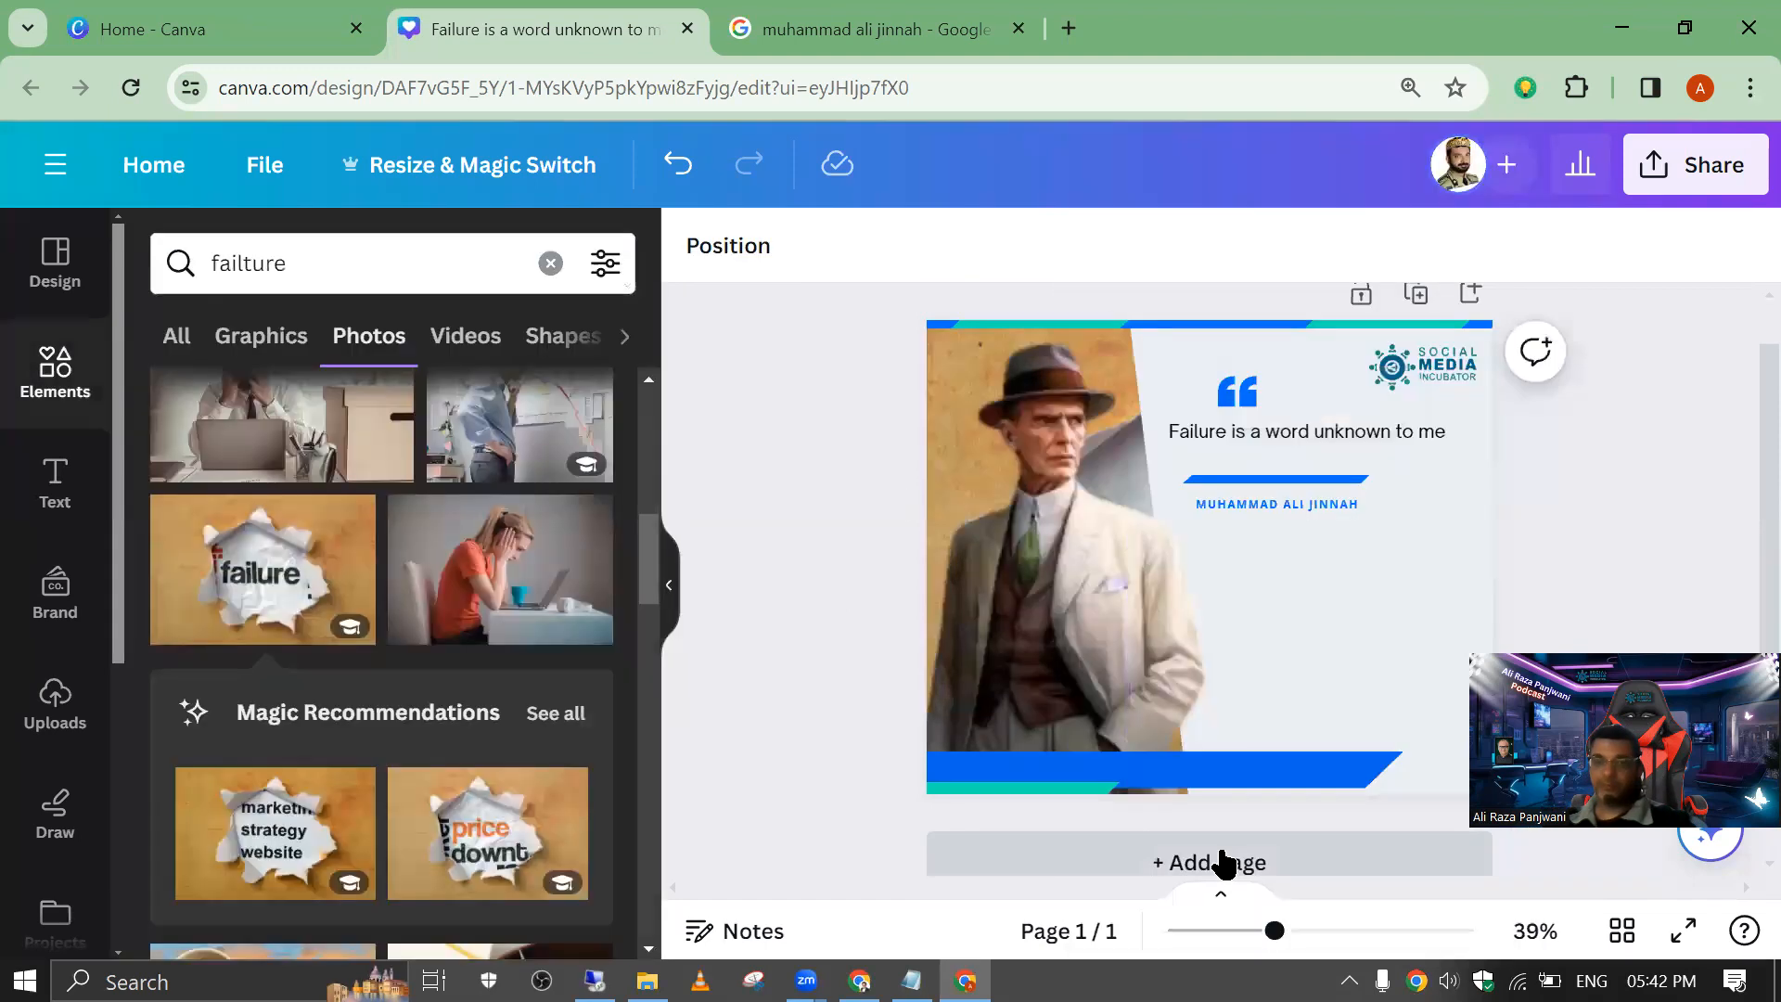
Step: Move the pale slanted panel aside to expose the background picture and shift the picture so more of "failure" shows beside the portrait
left_click_drag(1351, 603, 1687, 594)
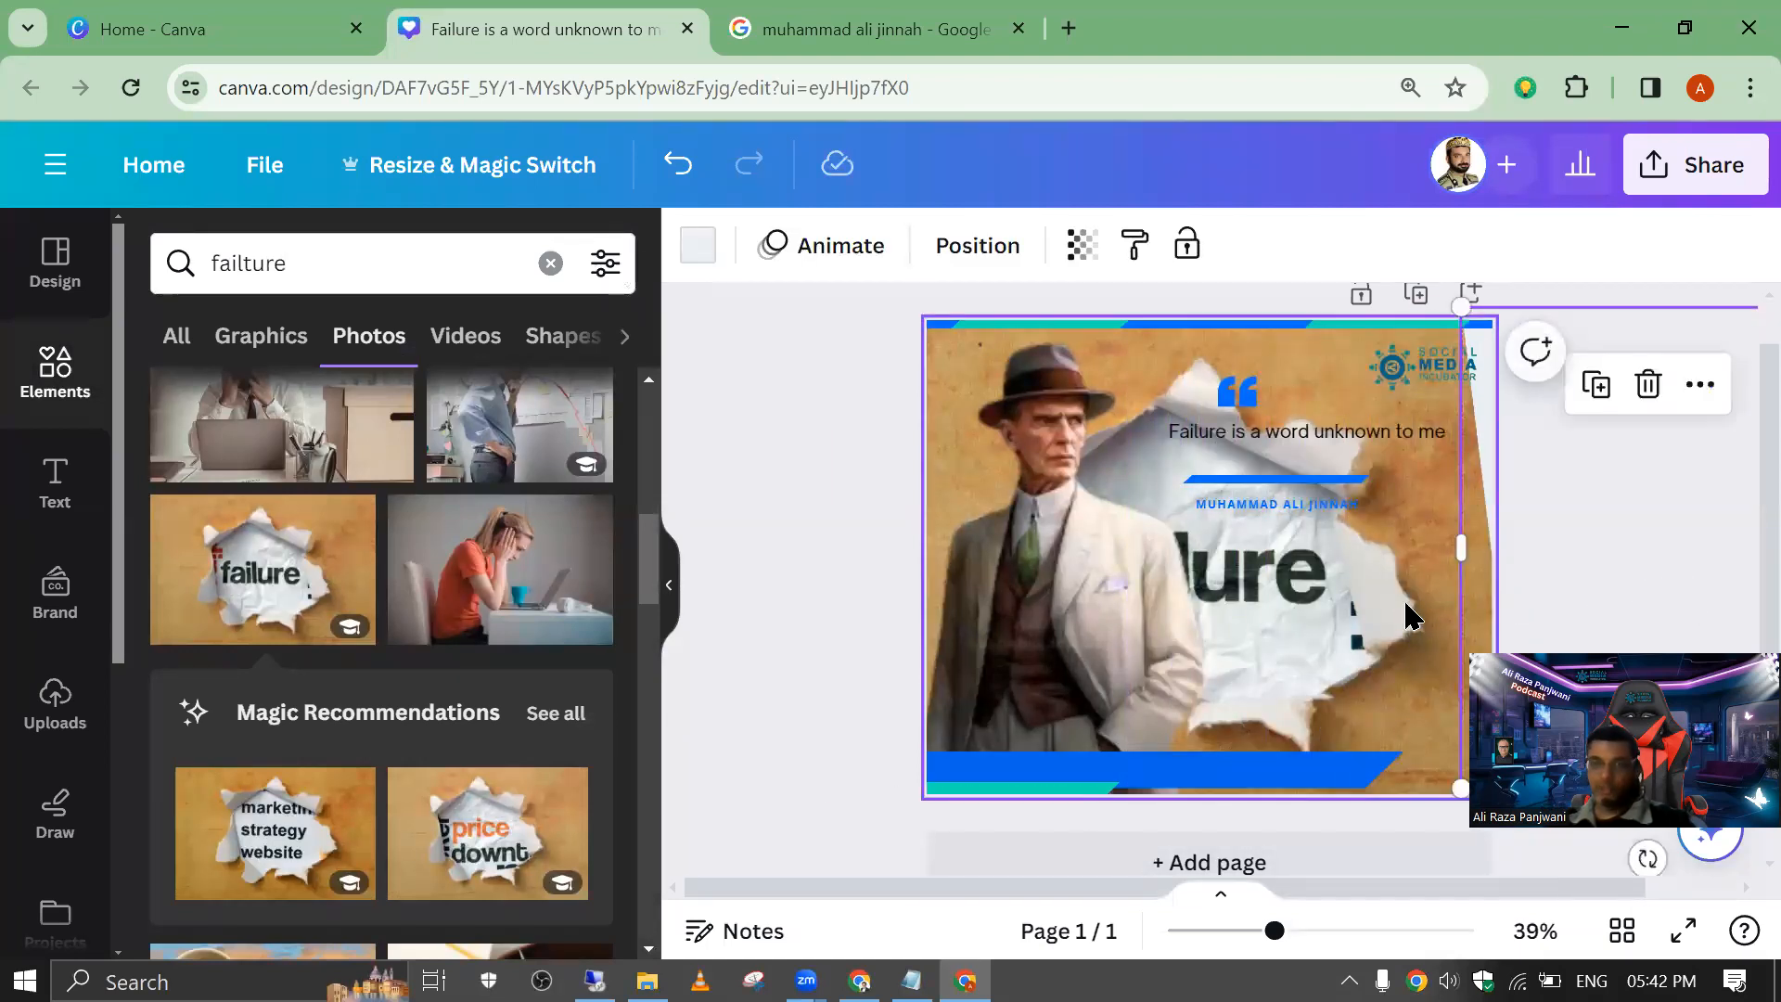
double_click(1283, 691)
left_click(1388, 702)
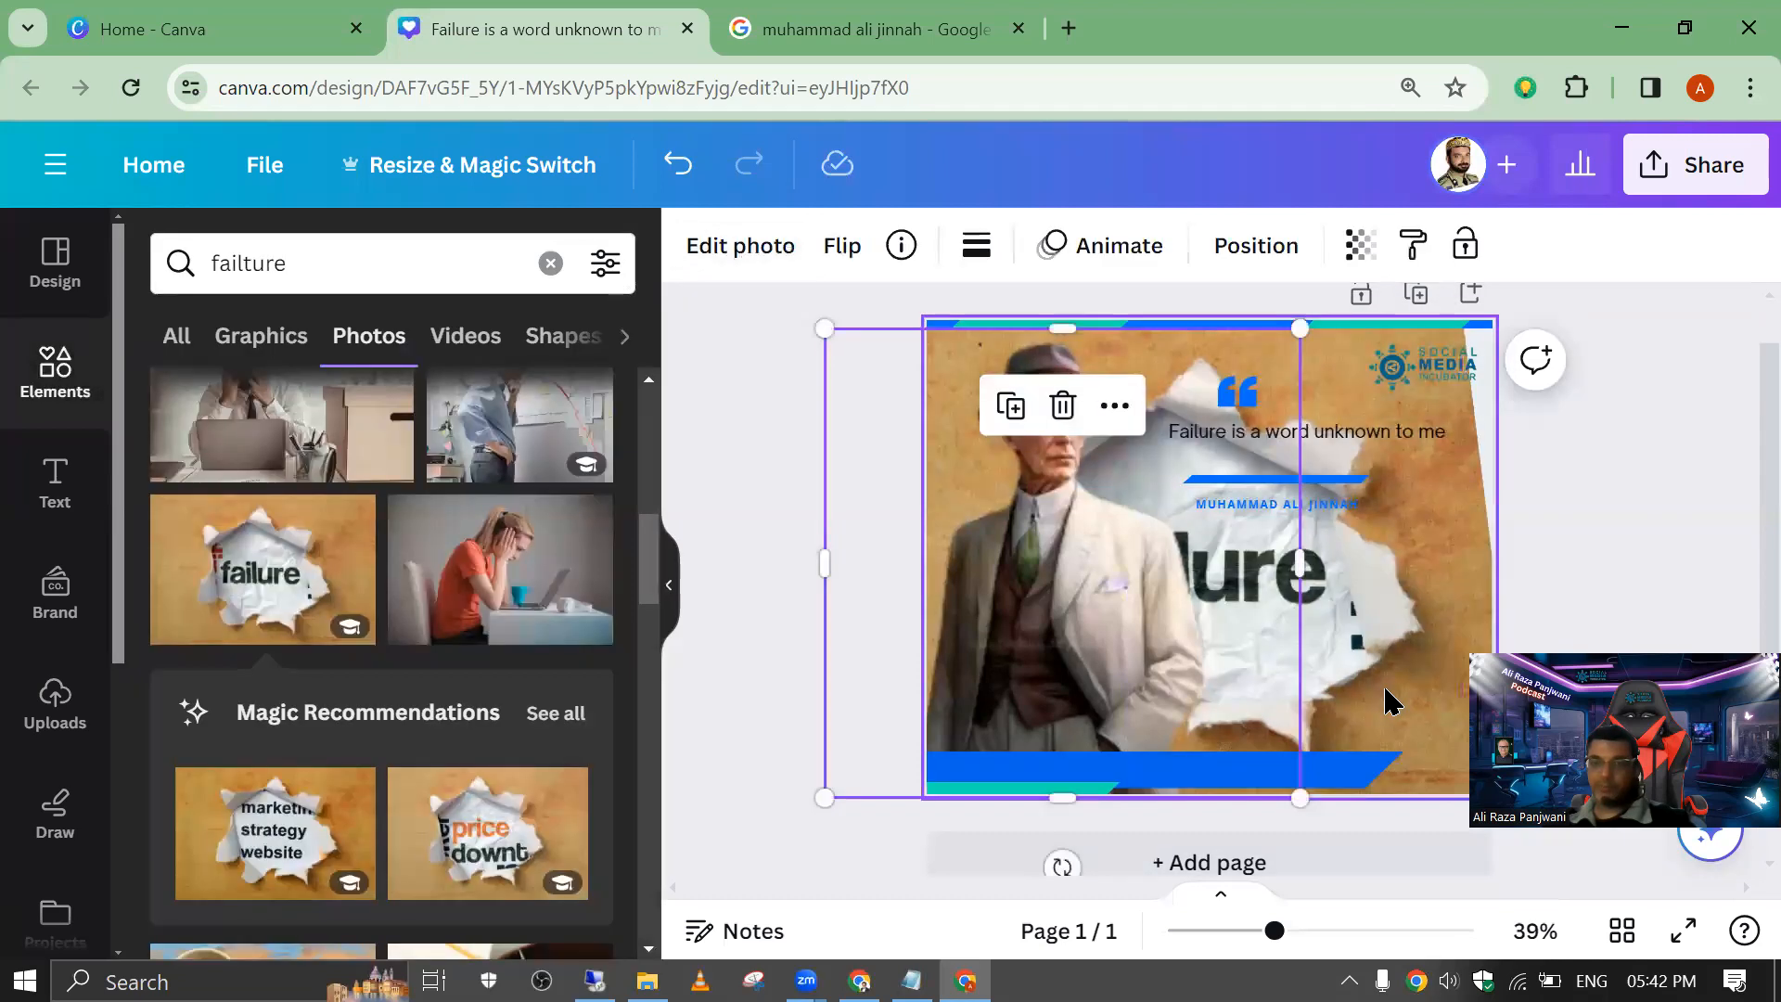
double_click(1385, 691)
left_click_drag(1282, 687, 1355, 687)
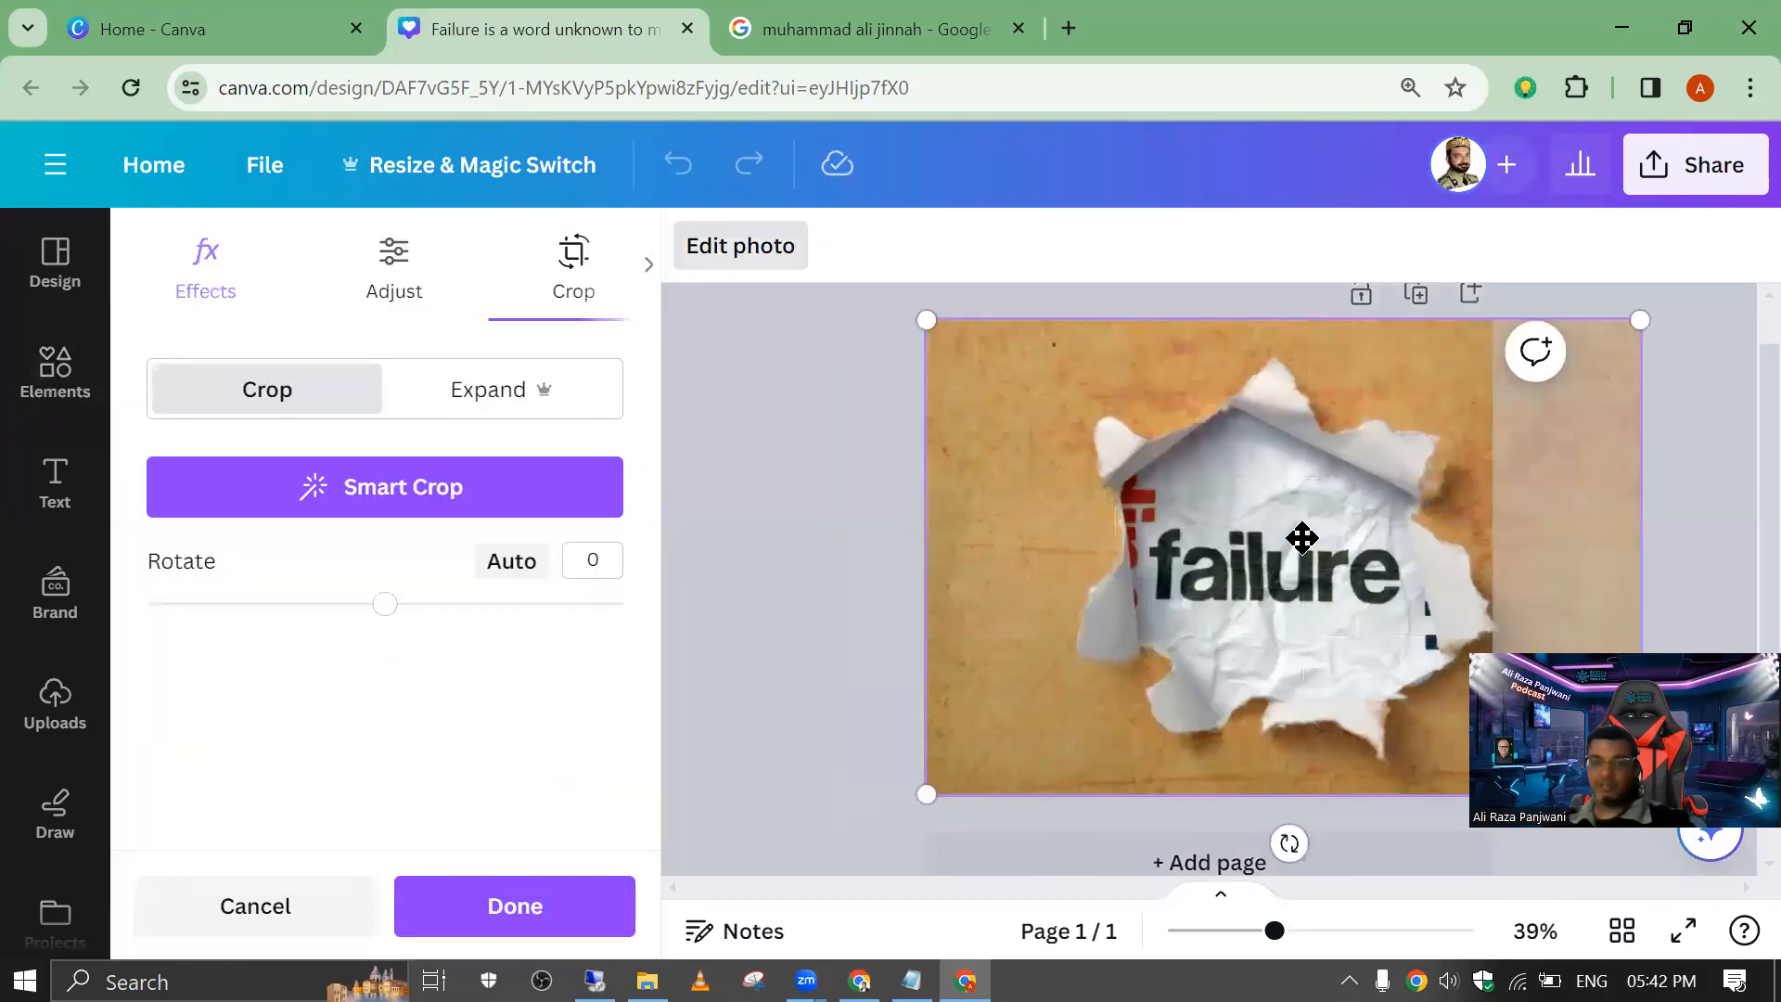
key("Escape")
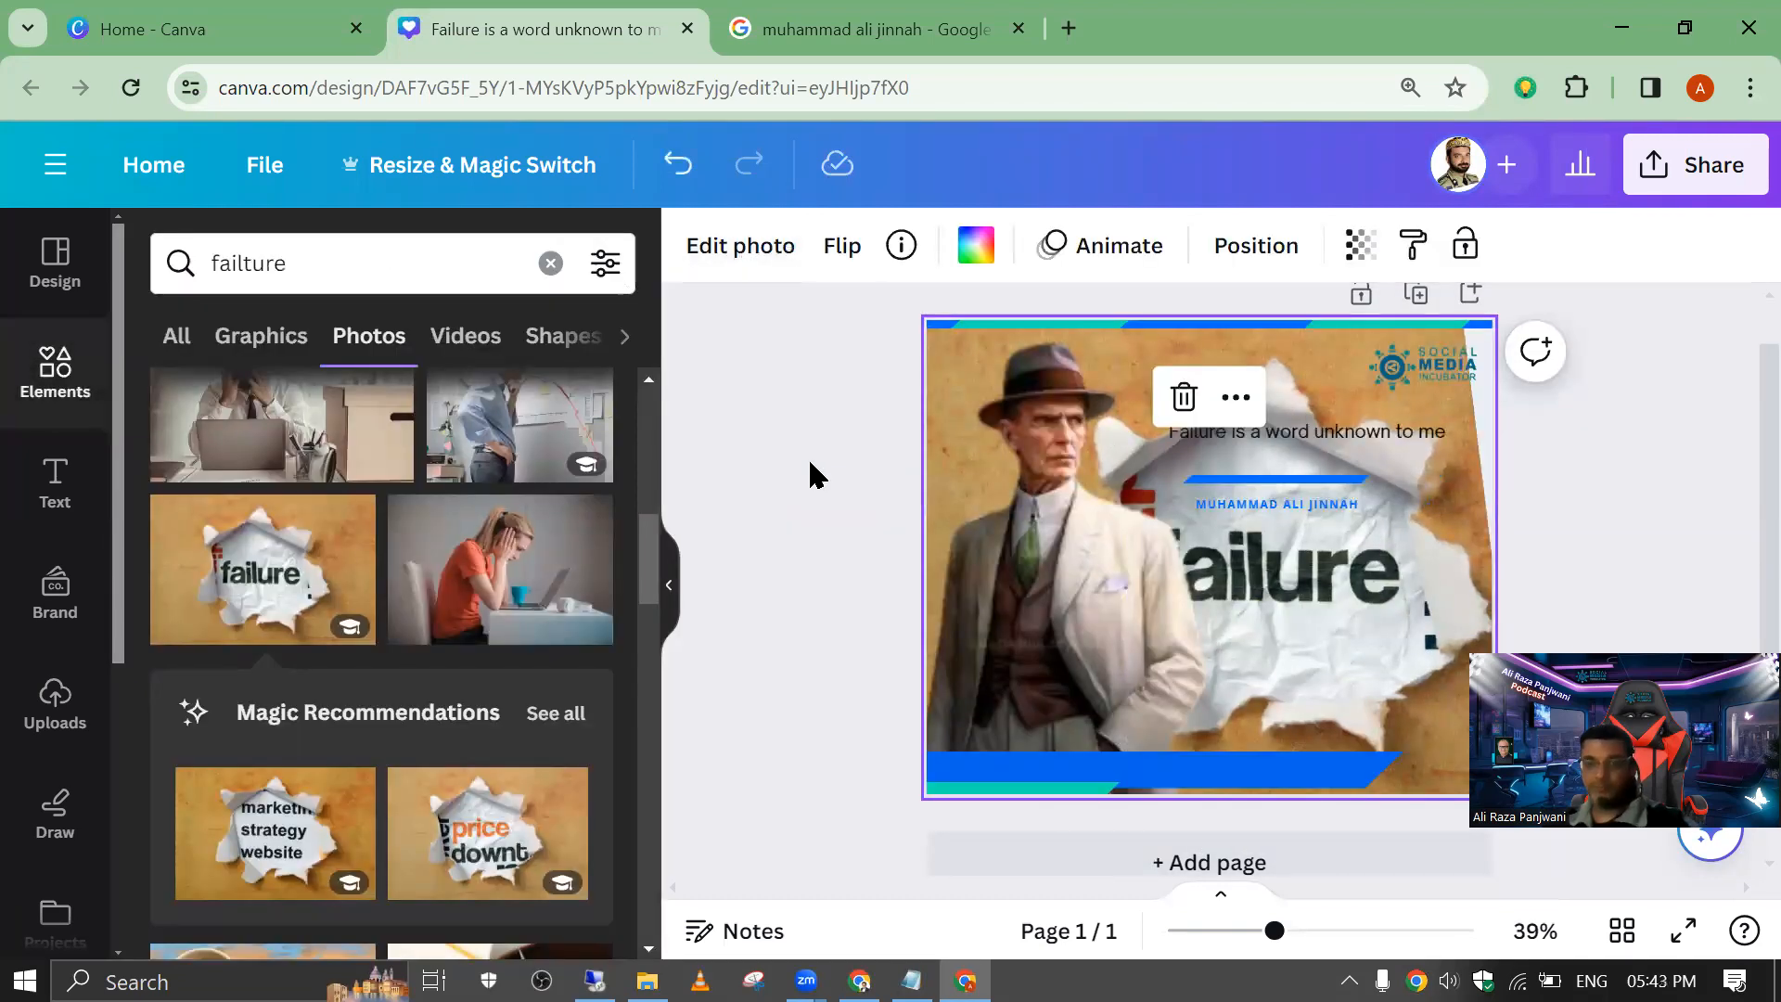
Step: Undo the background repositioning, the panel move and the use of the failure picture as background
key("ctrl+z")
key("ctrl+z")
key("ctrl+z")
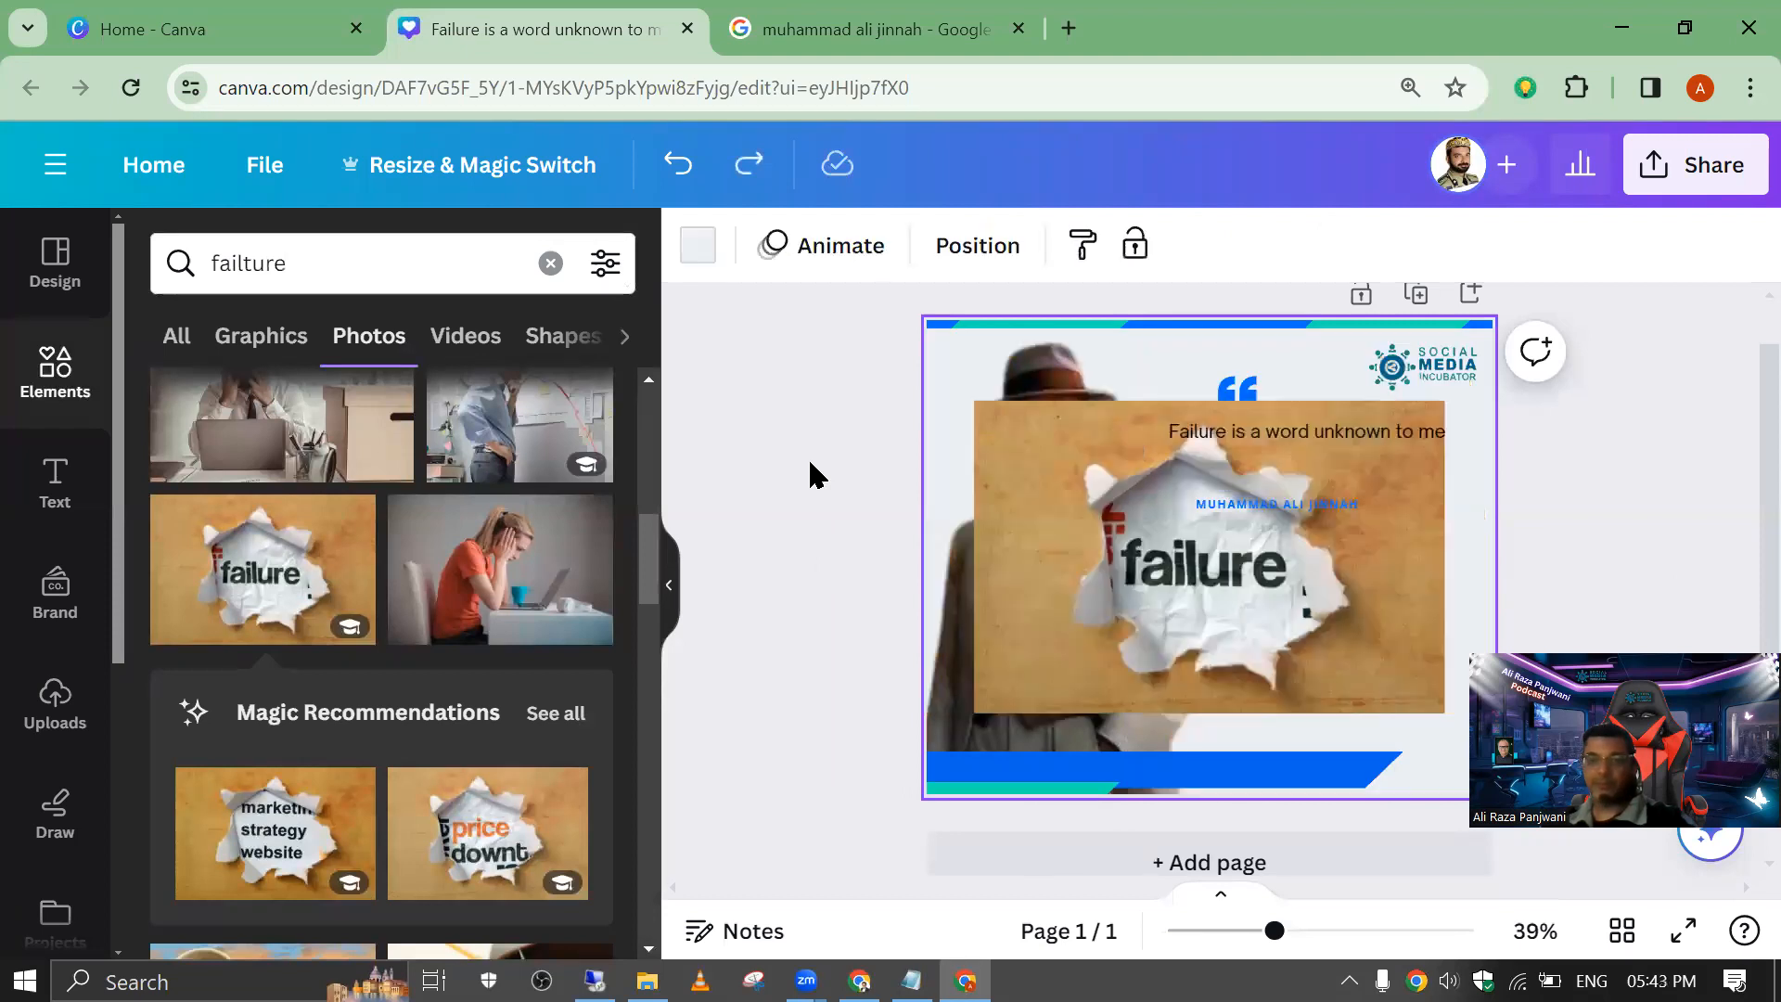
Step: Shrink the failure picture and place it beside the portrait, below the author name
left_click_drag(1062, 491, 1054, 534)
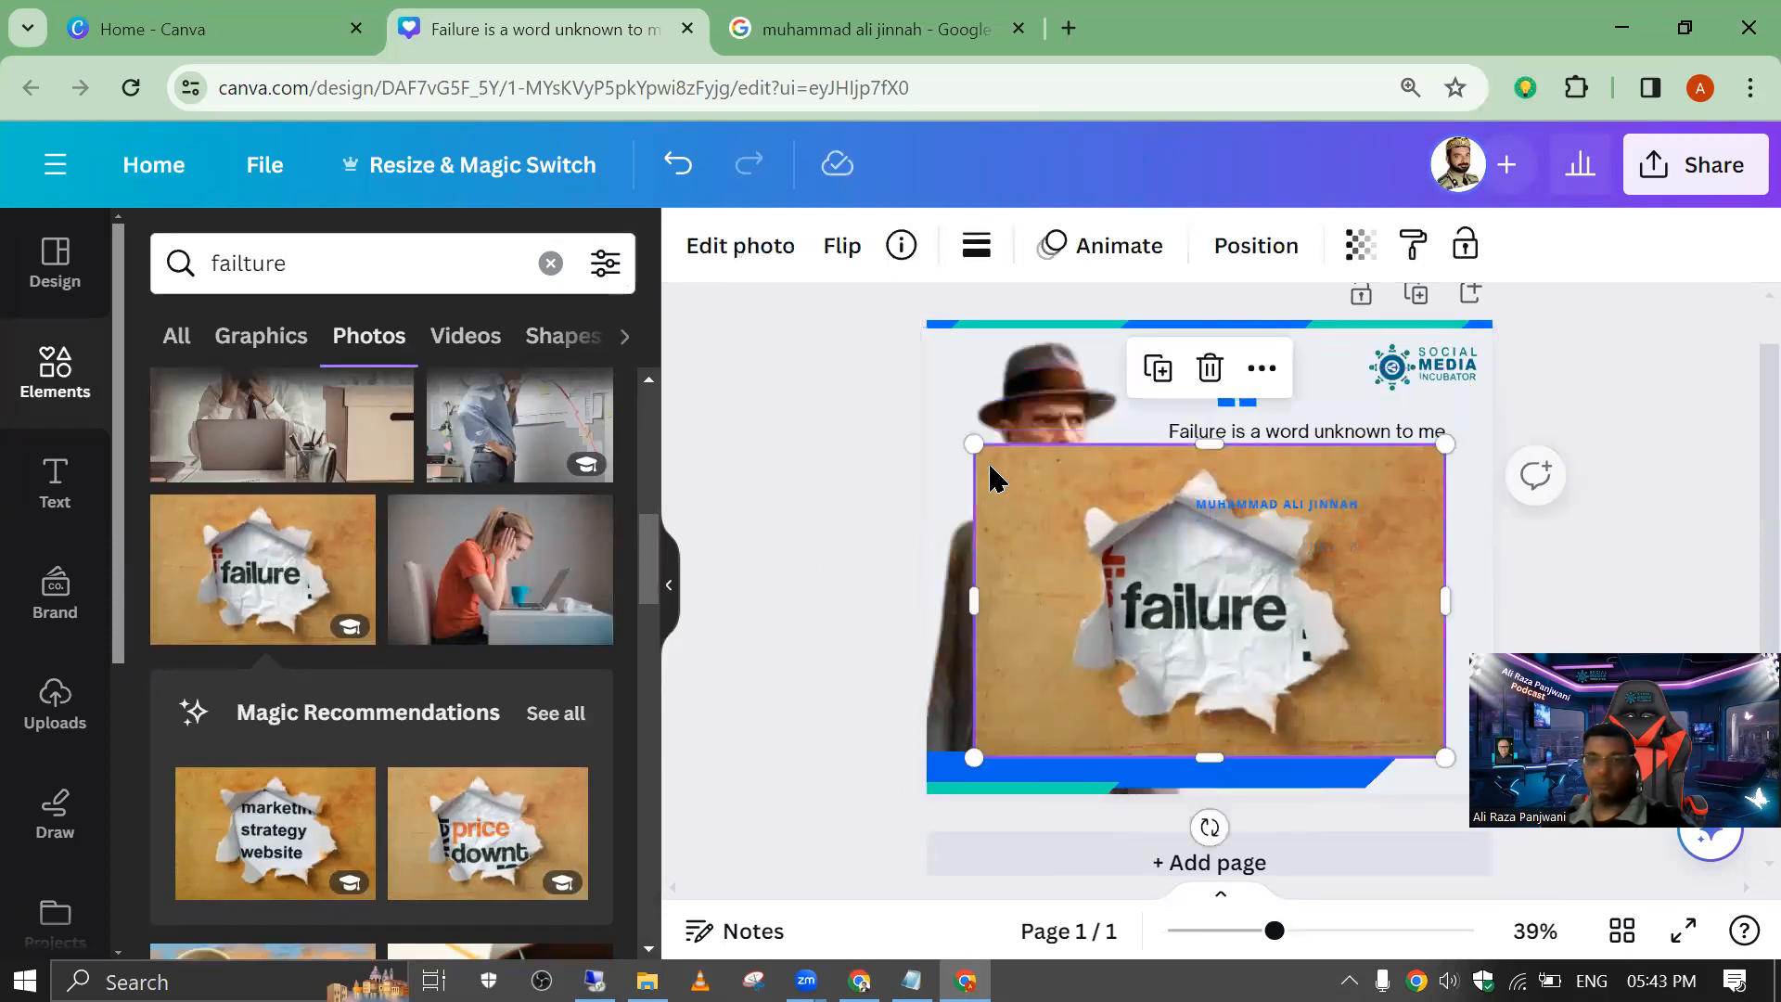
left_click_drag(976, 436, 1185, 584)
left_click_drag(1284, 653, 1284, 598)
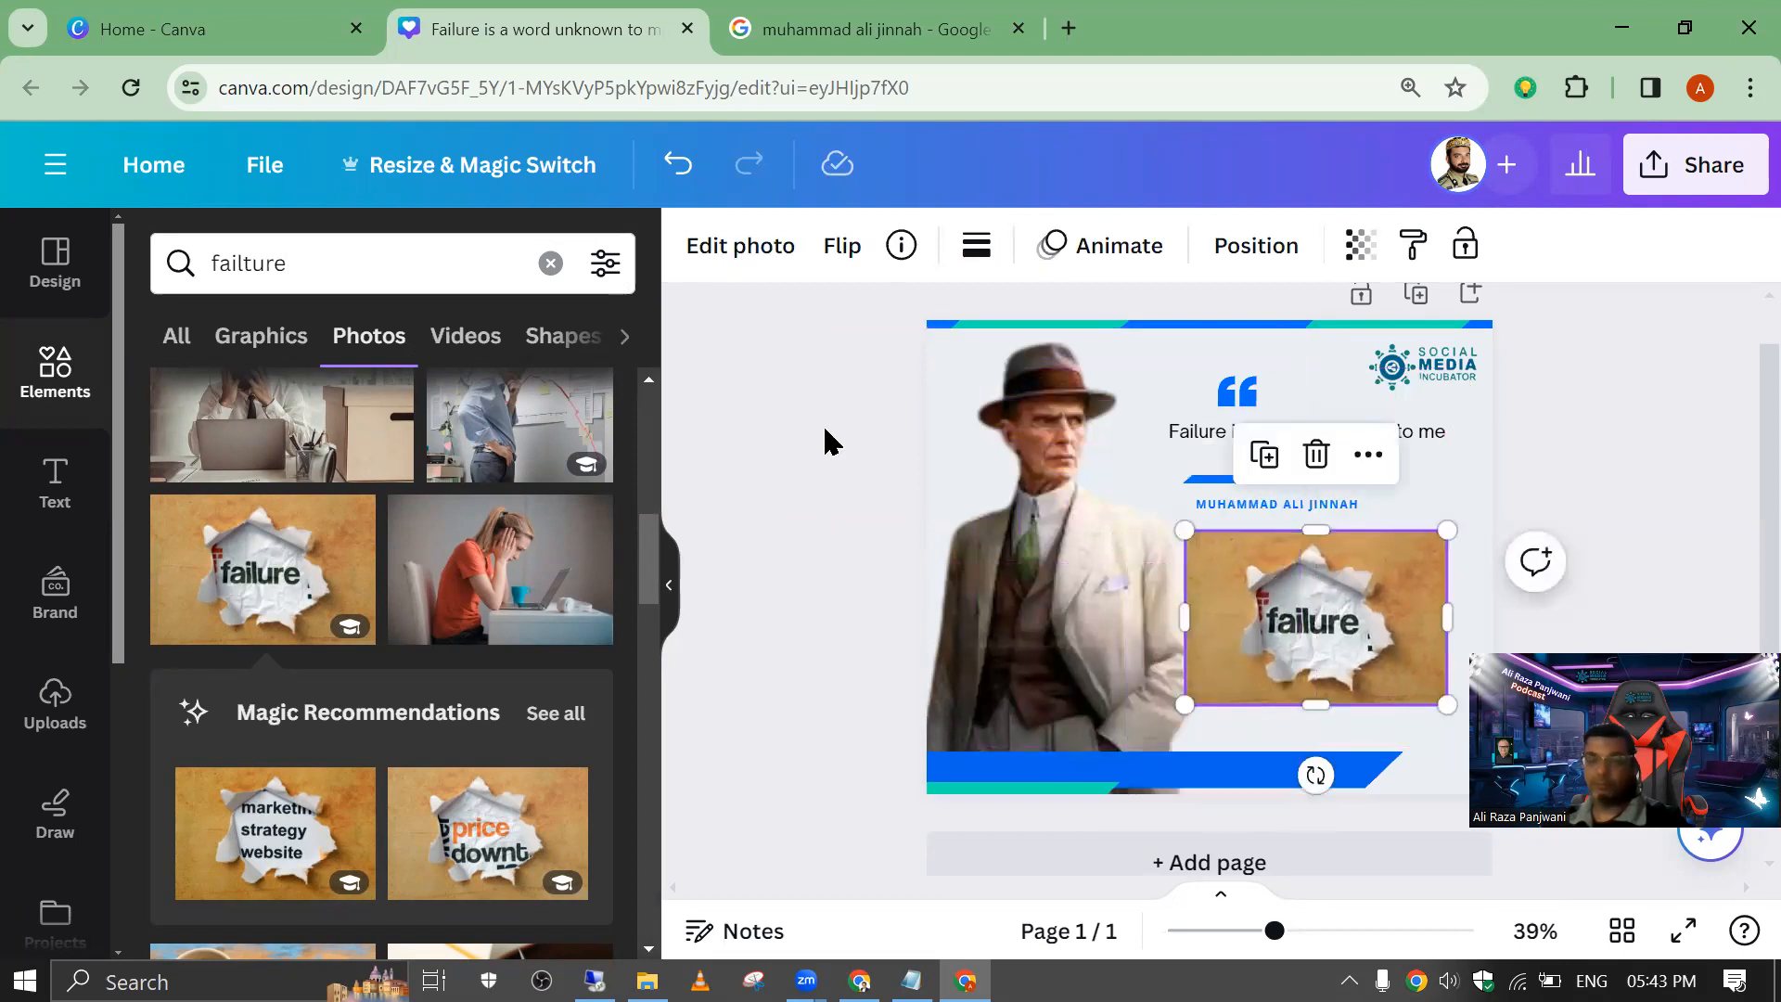
Step: Search the elements for "frame circle" and check the graphics and overall results
double_click(306, 263)
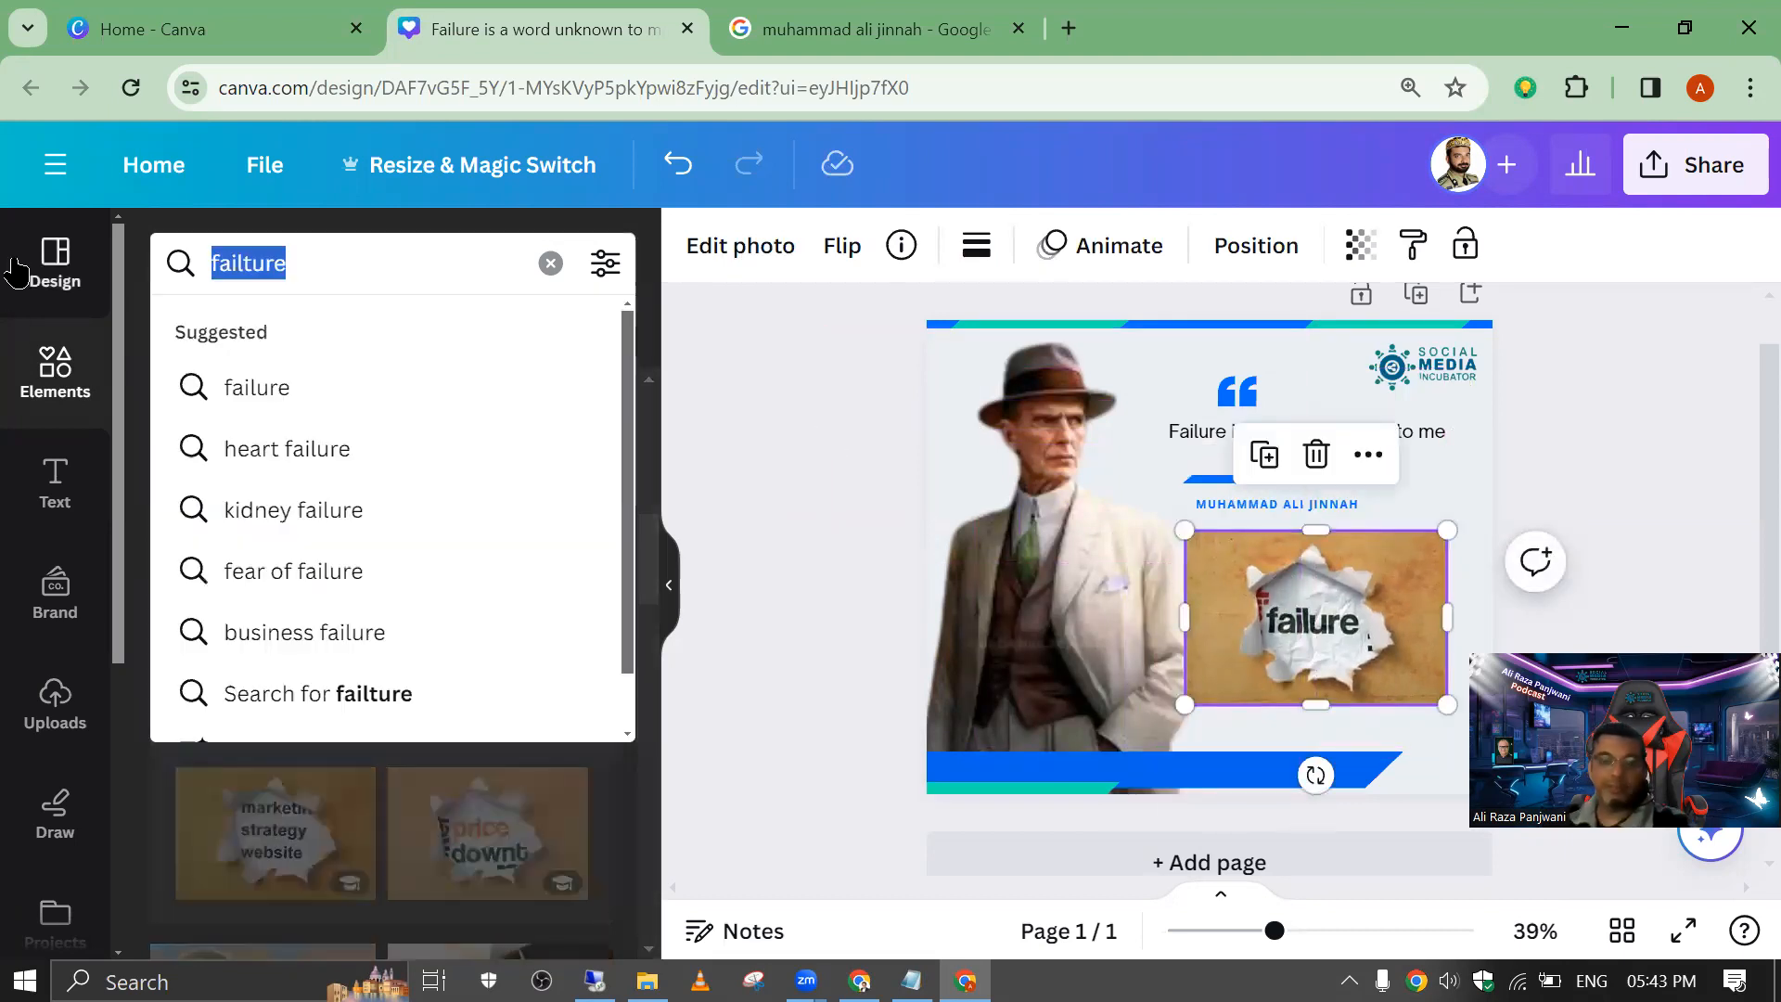
type("frame c")
type("irec")
type("cle")
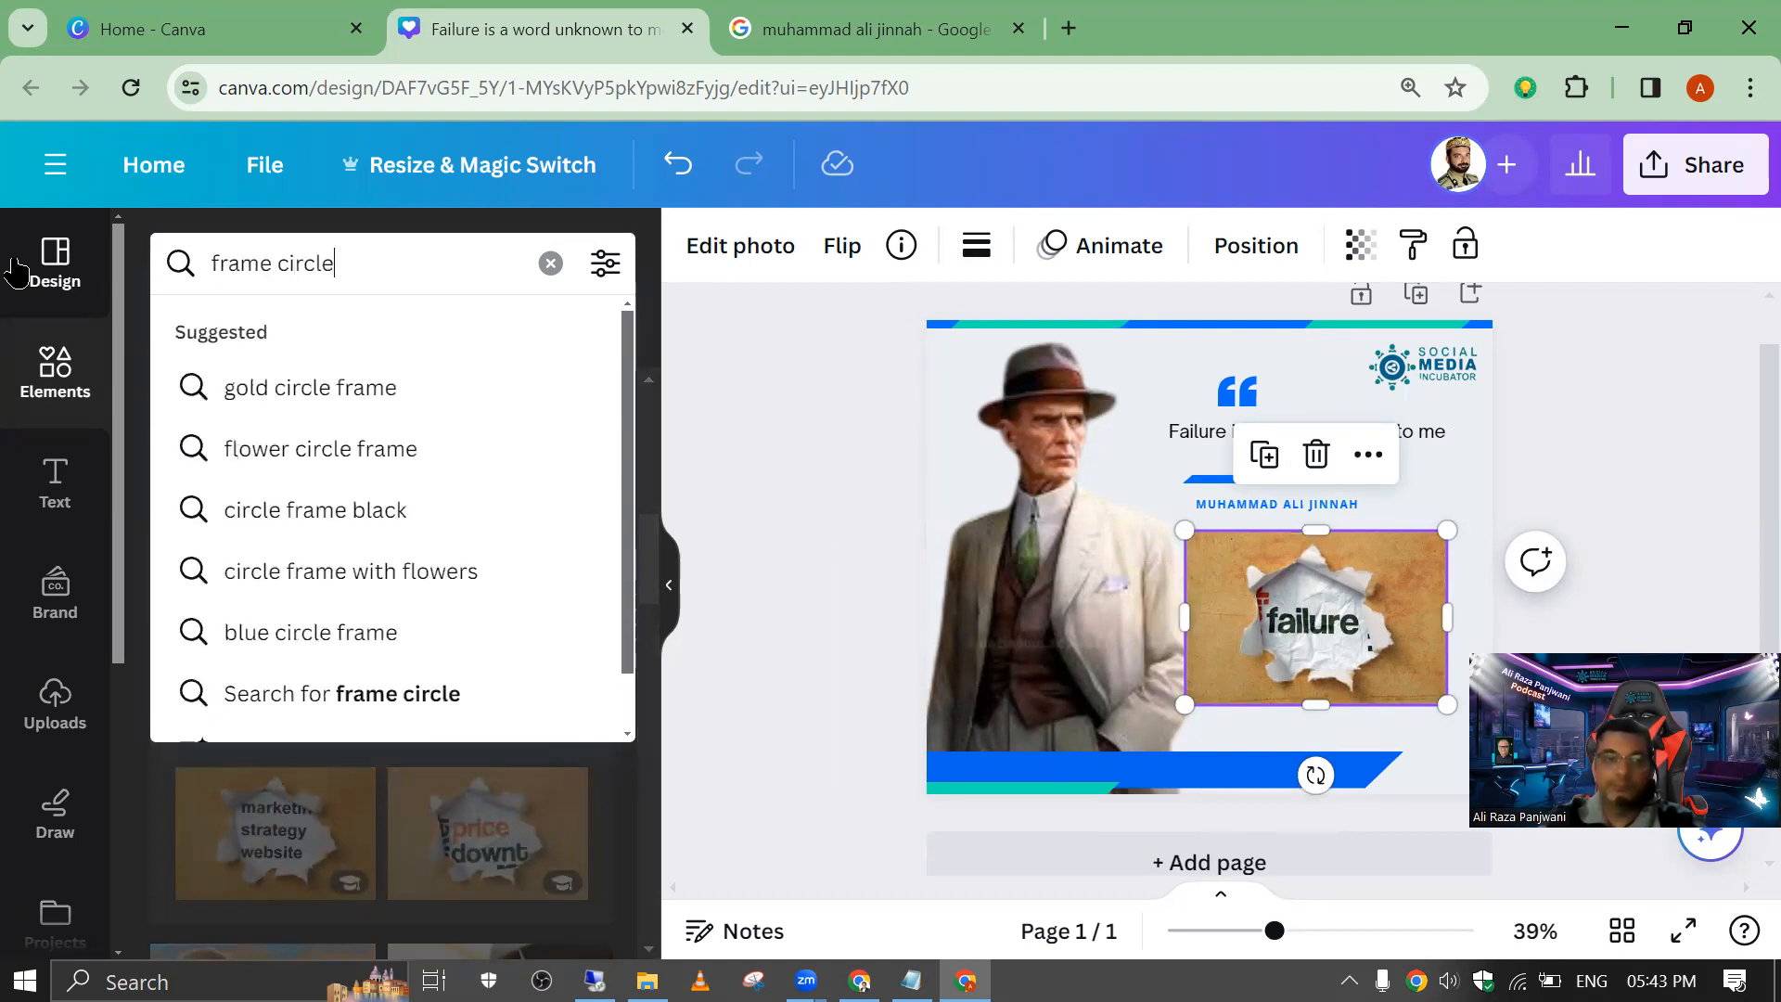
key("Return")
left_click(249, 351)
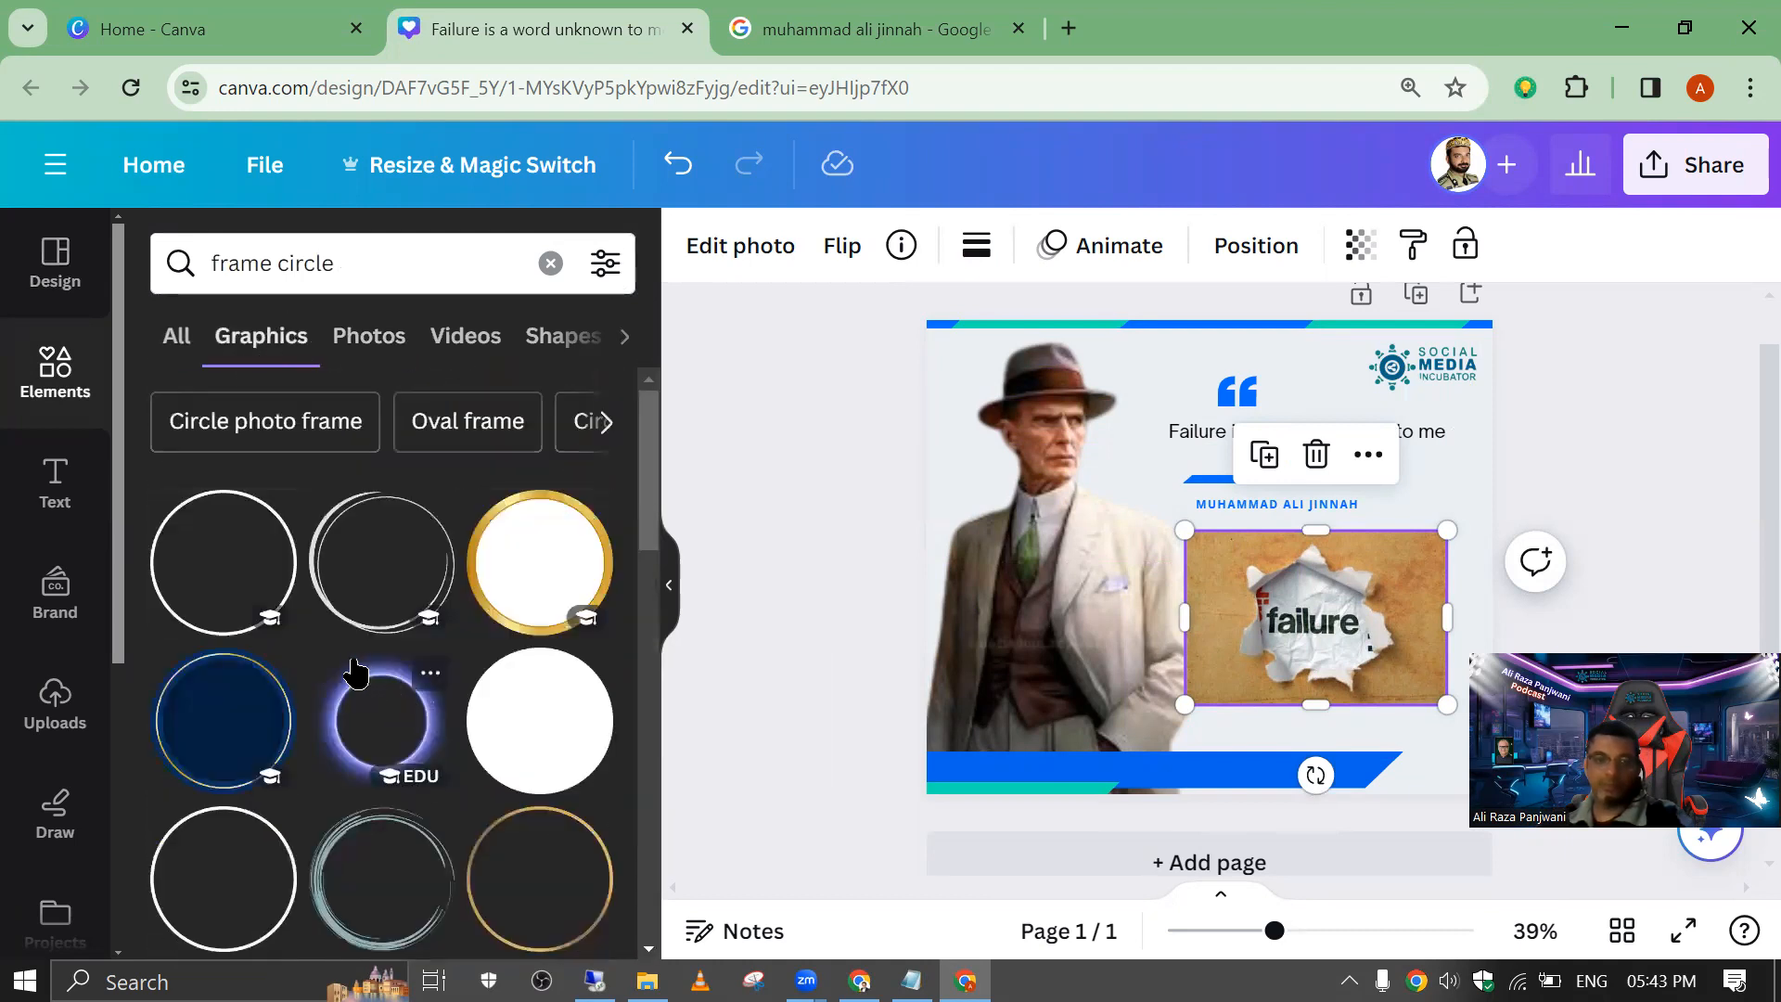
left_click(190, 346)
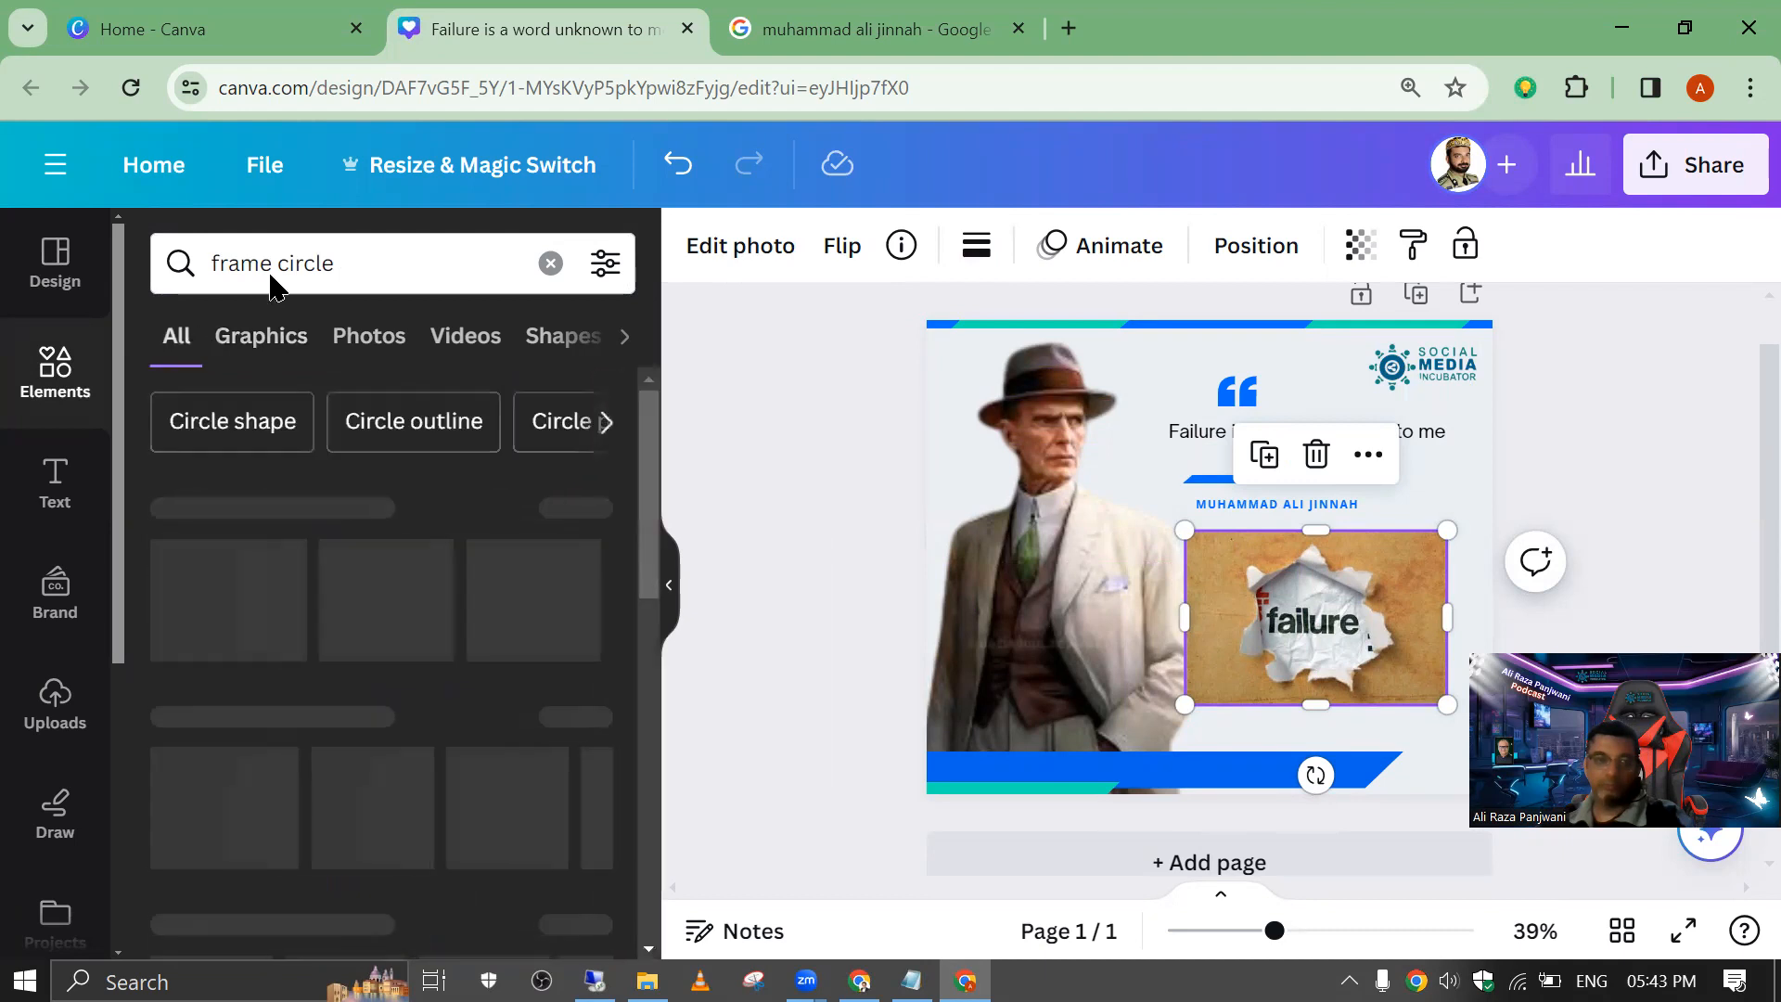
Step: Search the elements for "circle" and narrow the results to frames
left_click(356, 260)
key("ctrl+a")
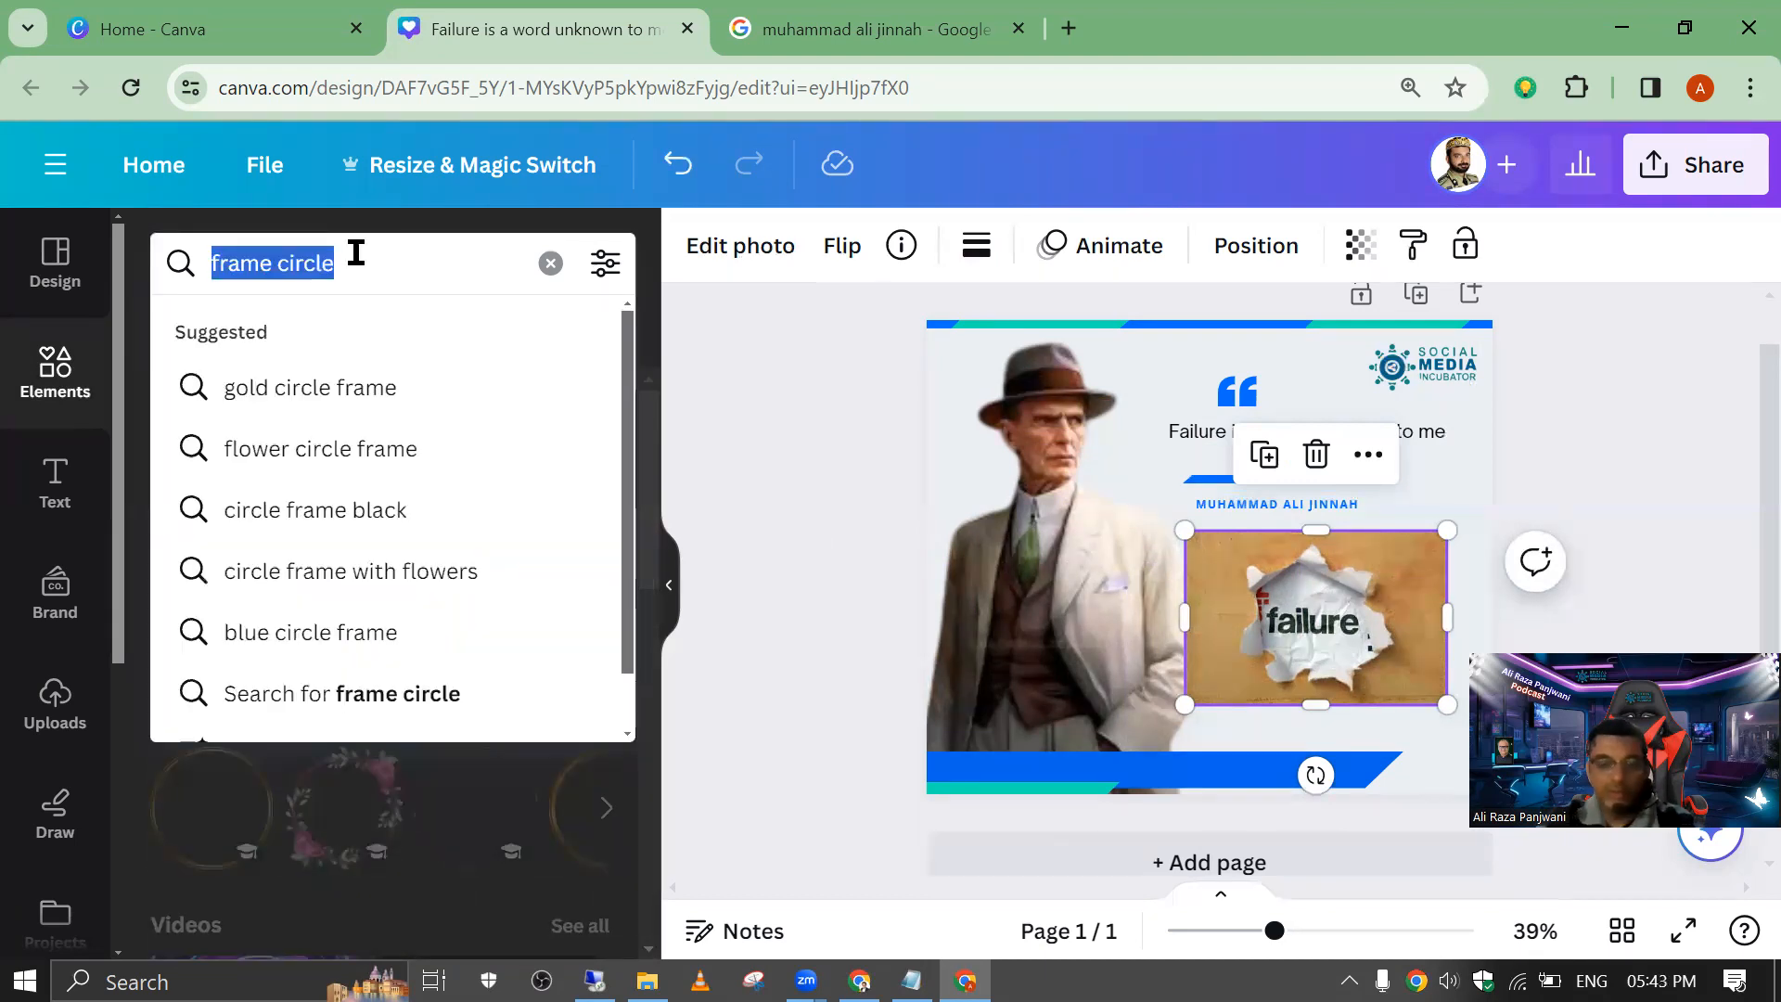
type("circ")
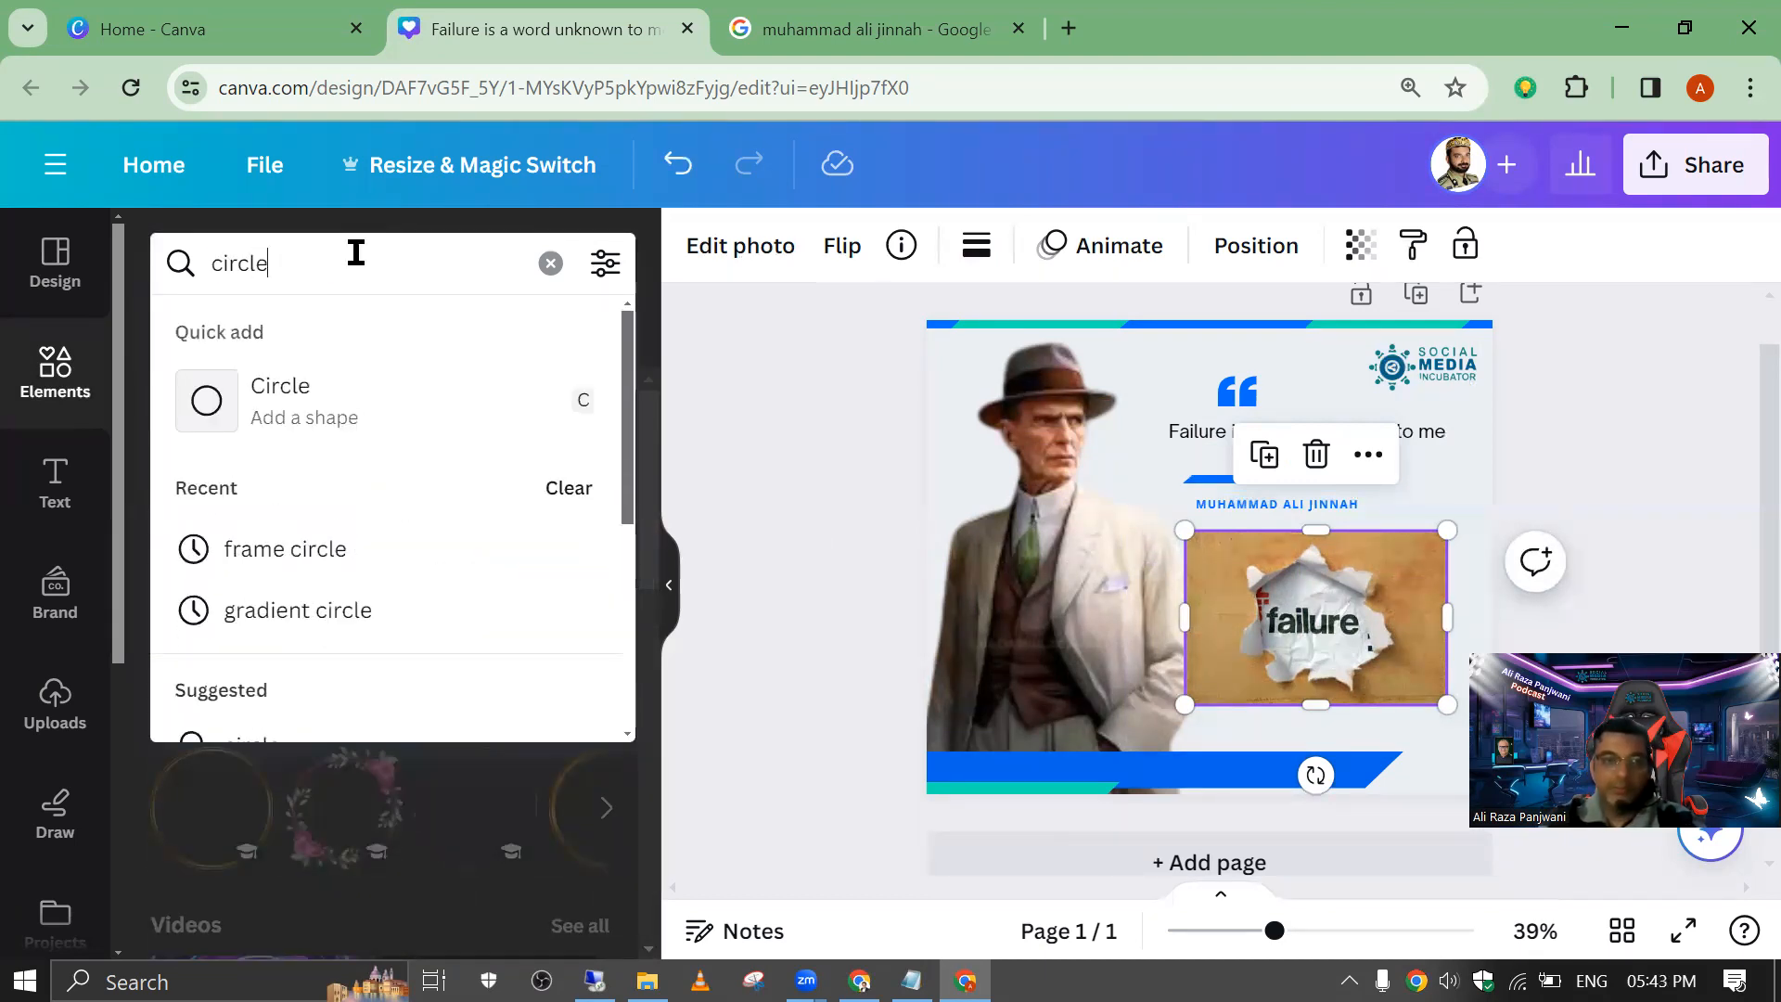
type("le")
key("Return")
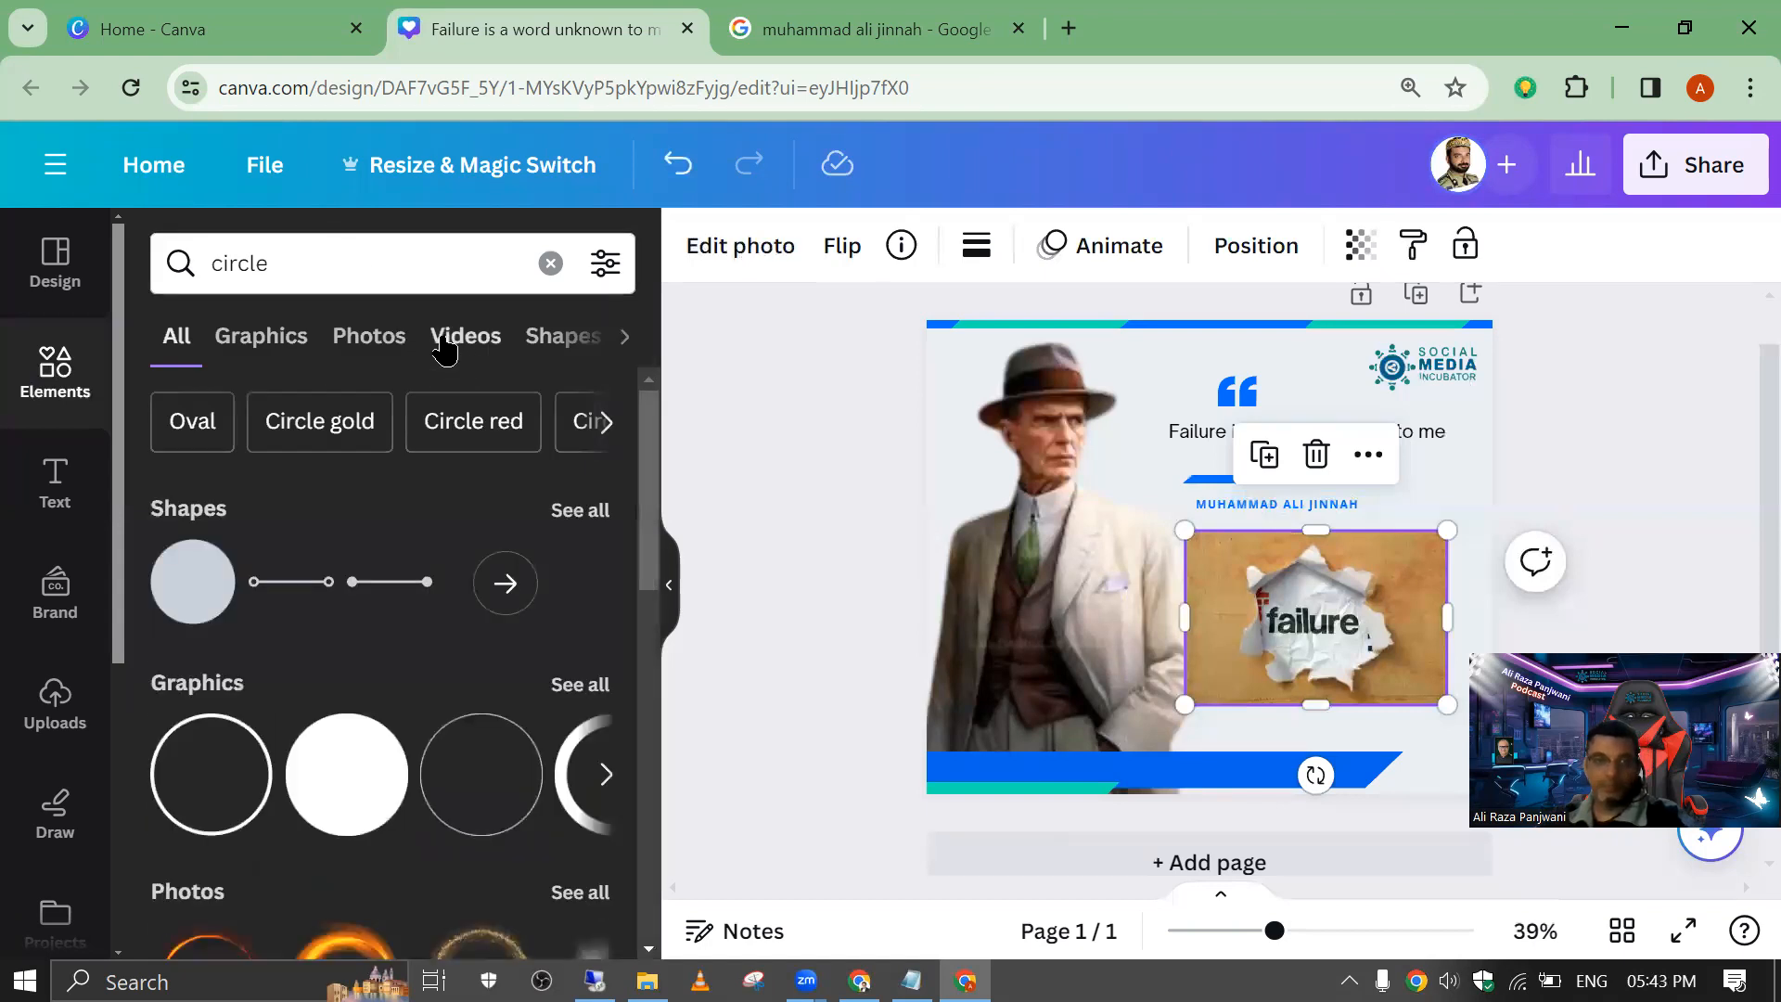
left_click(382, 345)
left_click(469, 338)
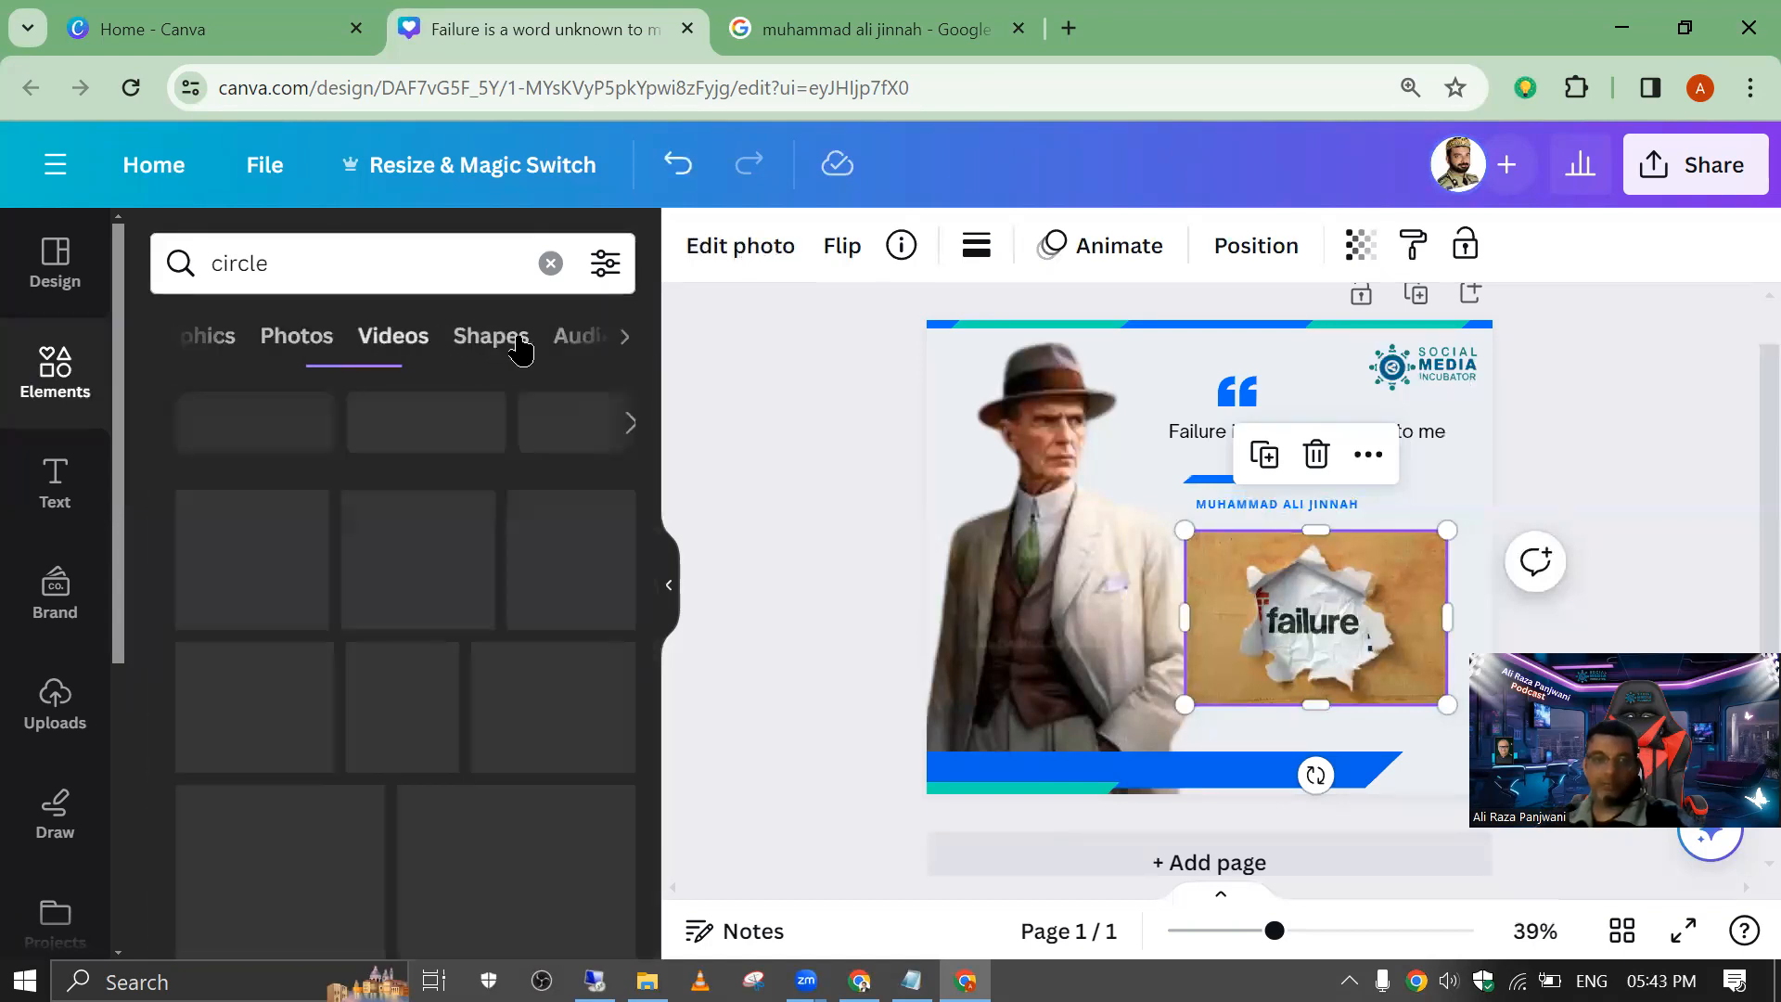
left_click(516, 348)
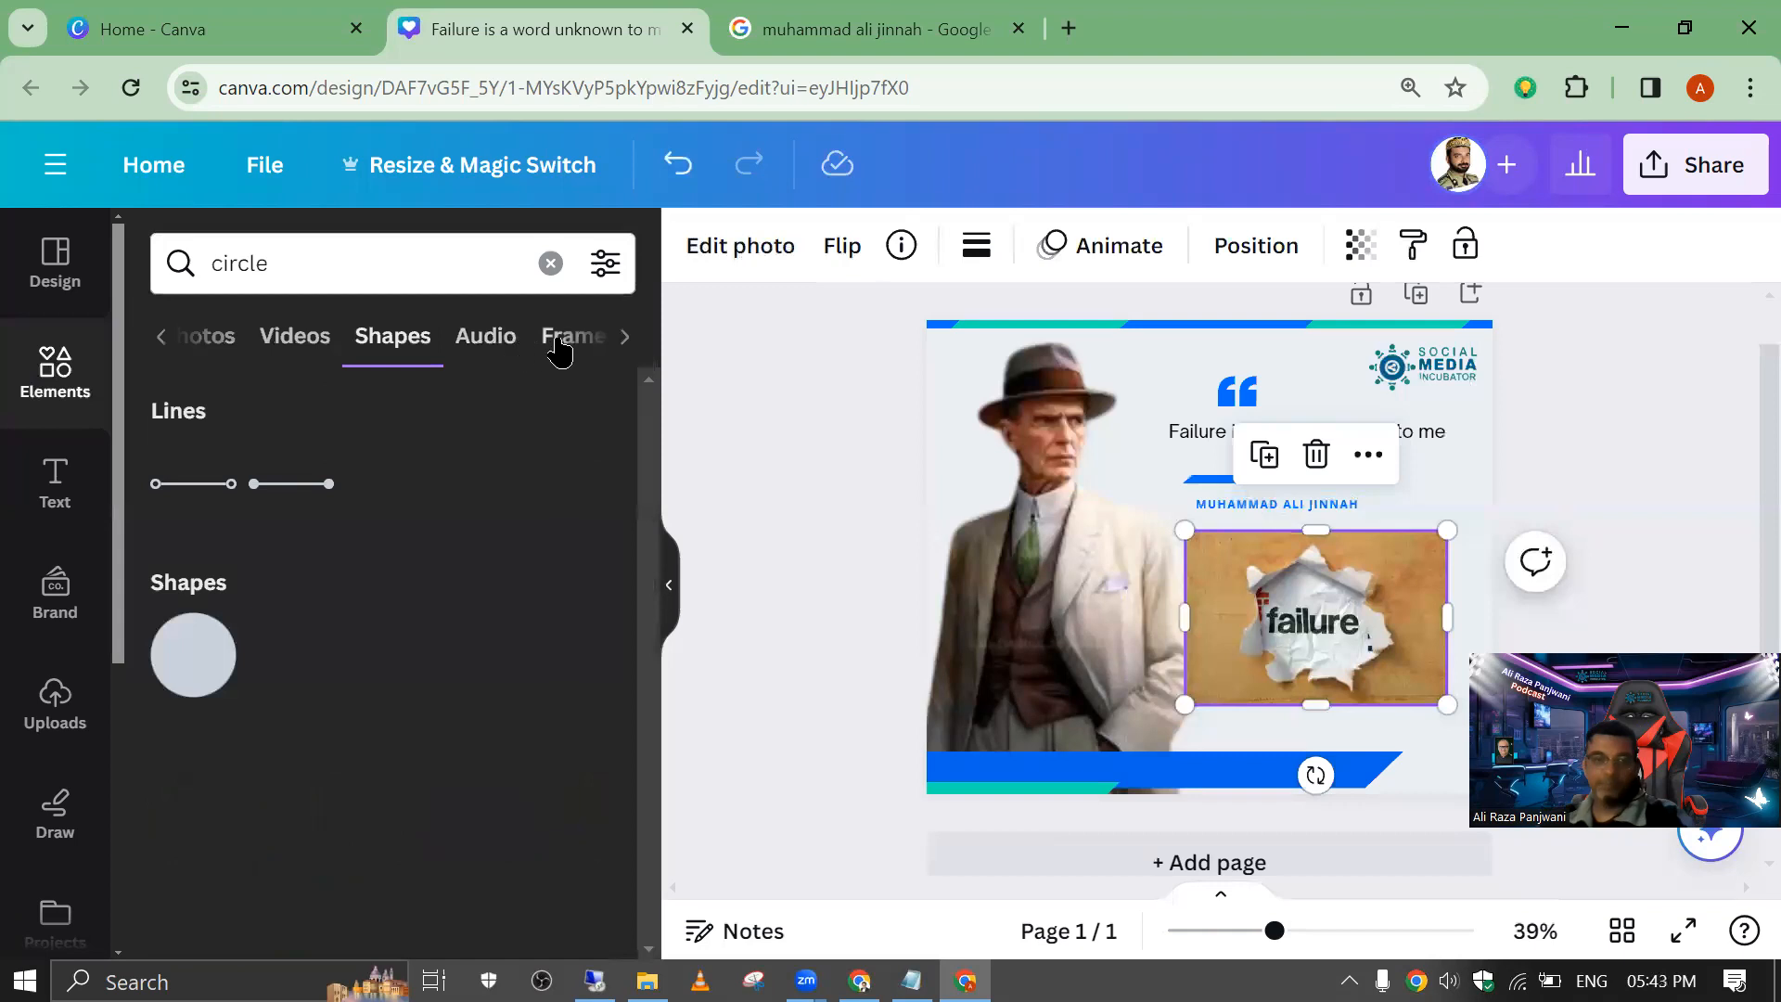
left_click(559, 343)
Step: Put the failure picture in a plain circular frame, shrink it, and place it between the author name and the blue bottom bar
left_click_drag(216, 478, 1354, 669)
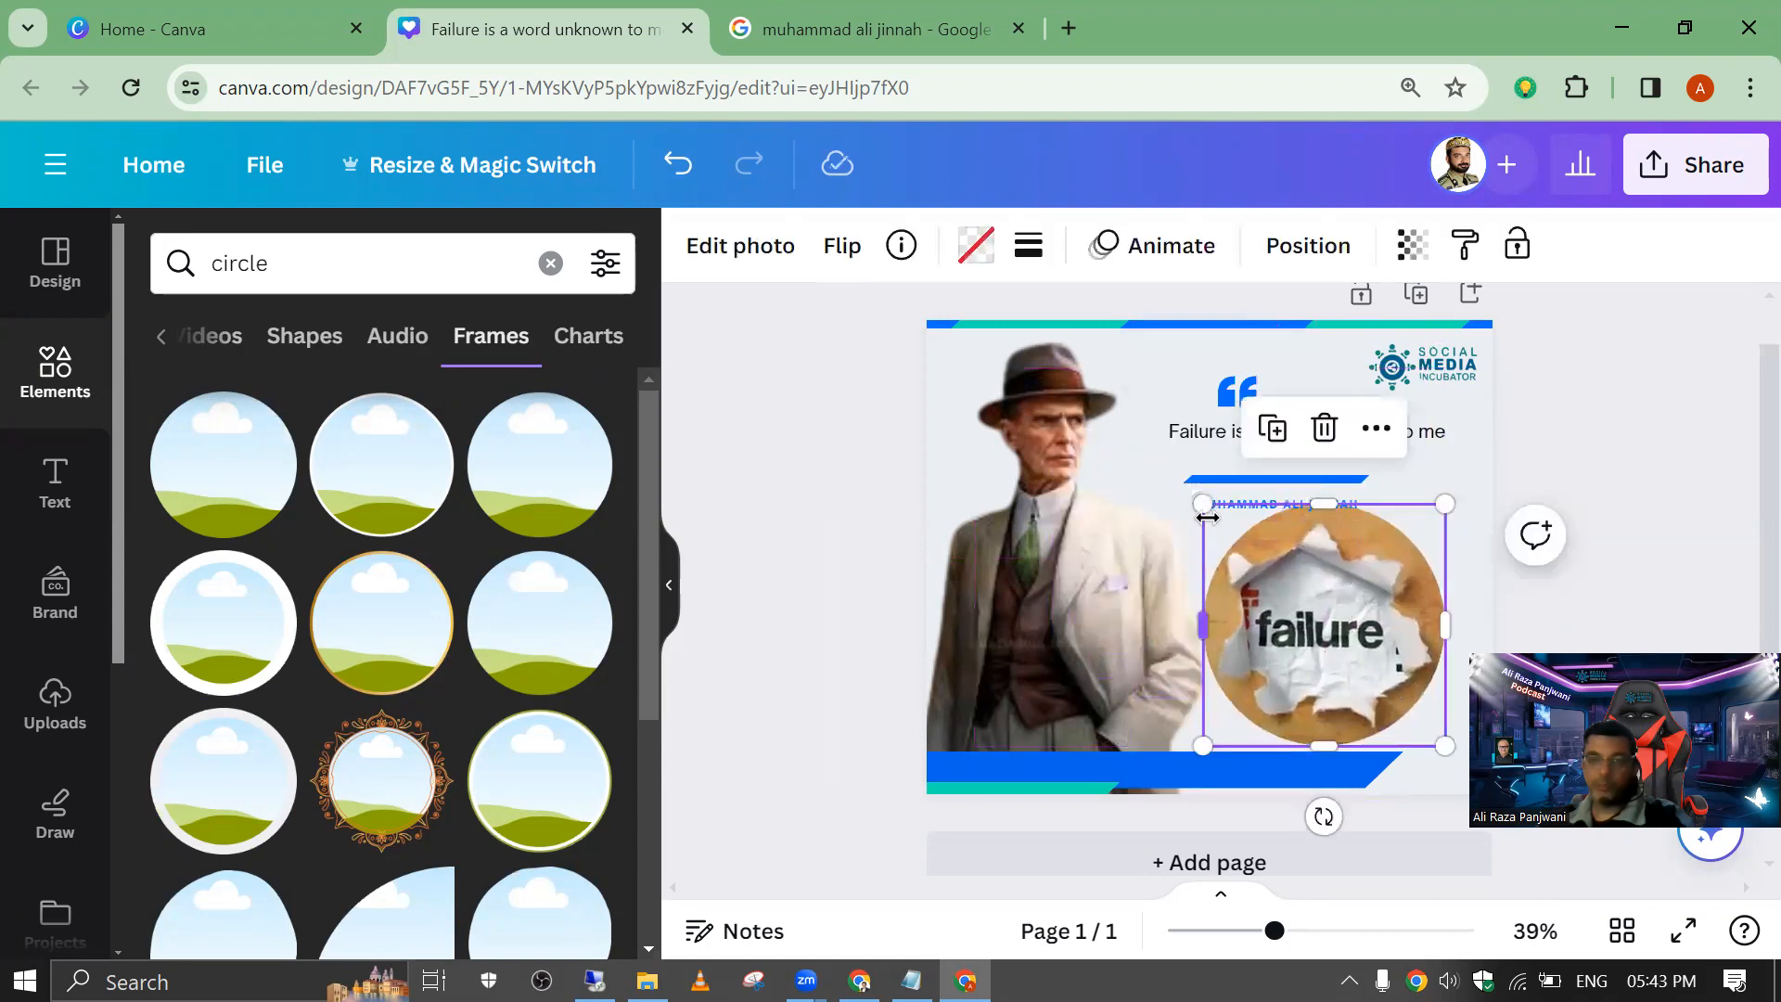
left_click_drag(1203, 504, 1276, 576)
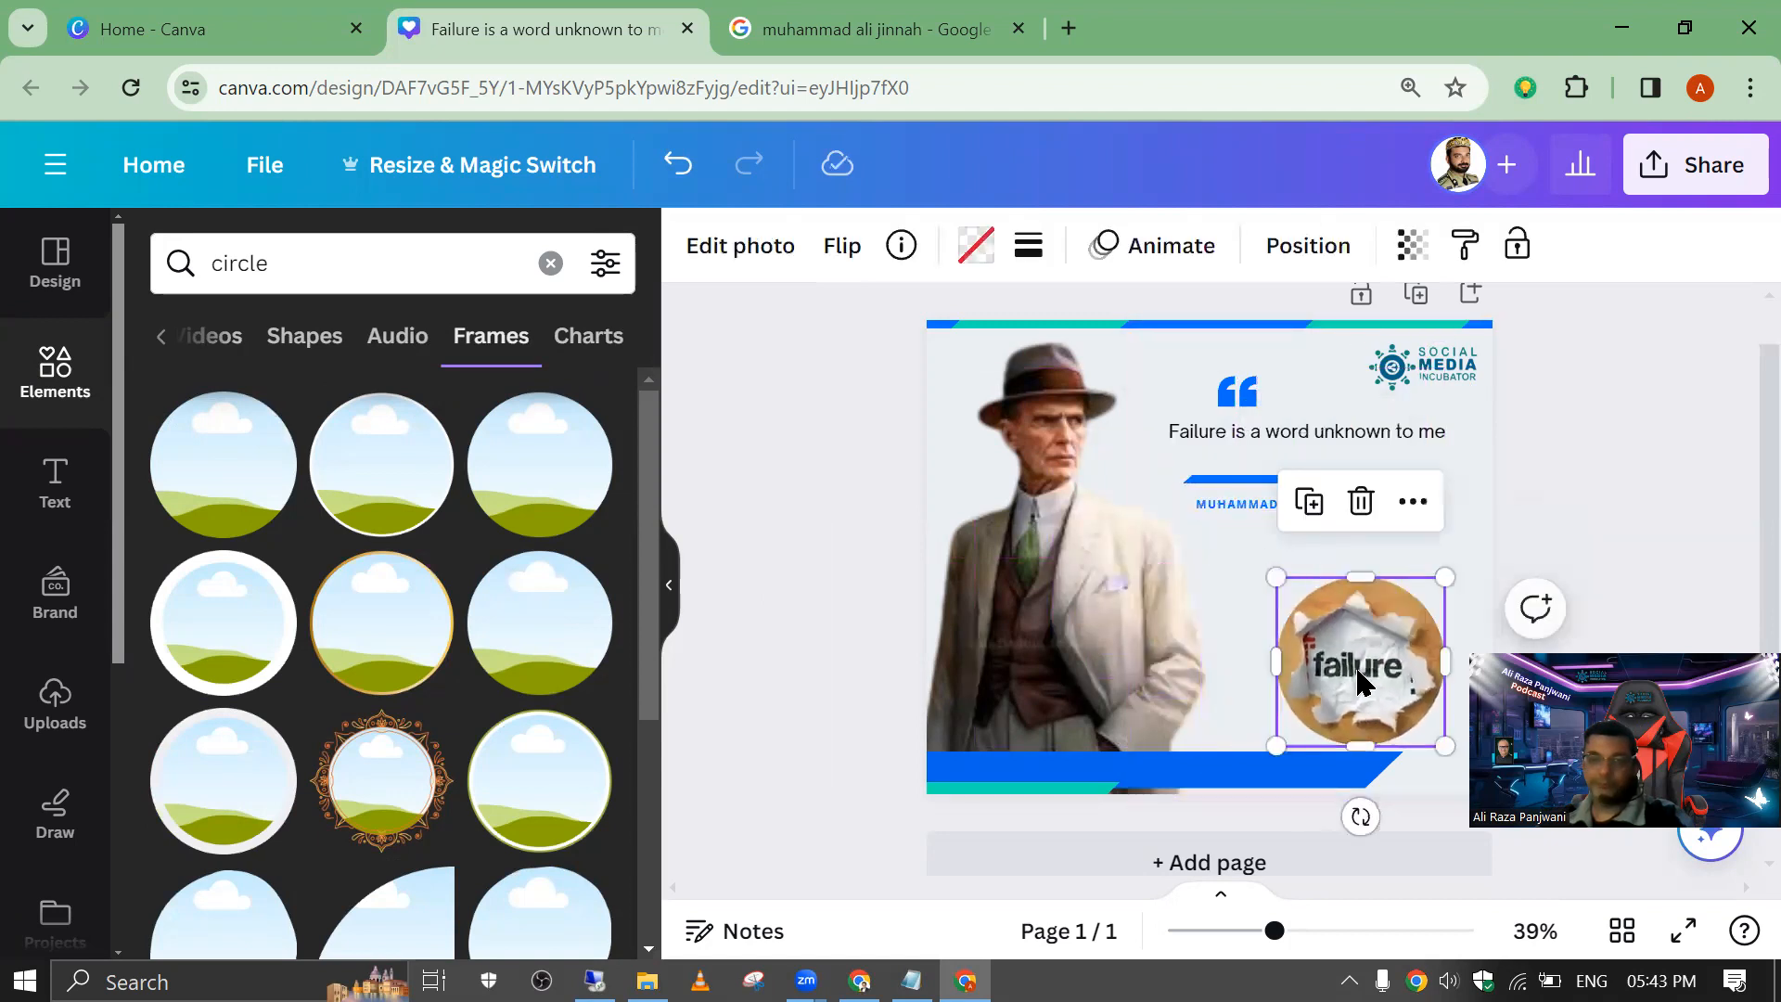
left_click_drag(1360, 677, 1321, 657)
Step: Extend the blue bar at the foot of the page to the page's right edge
left_click(1352, 771)
left_click_drag(1410, 789, 1656, 800)
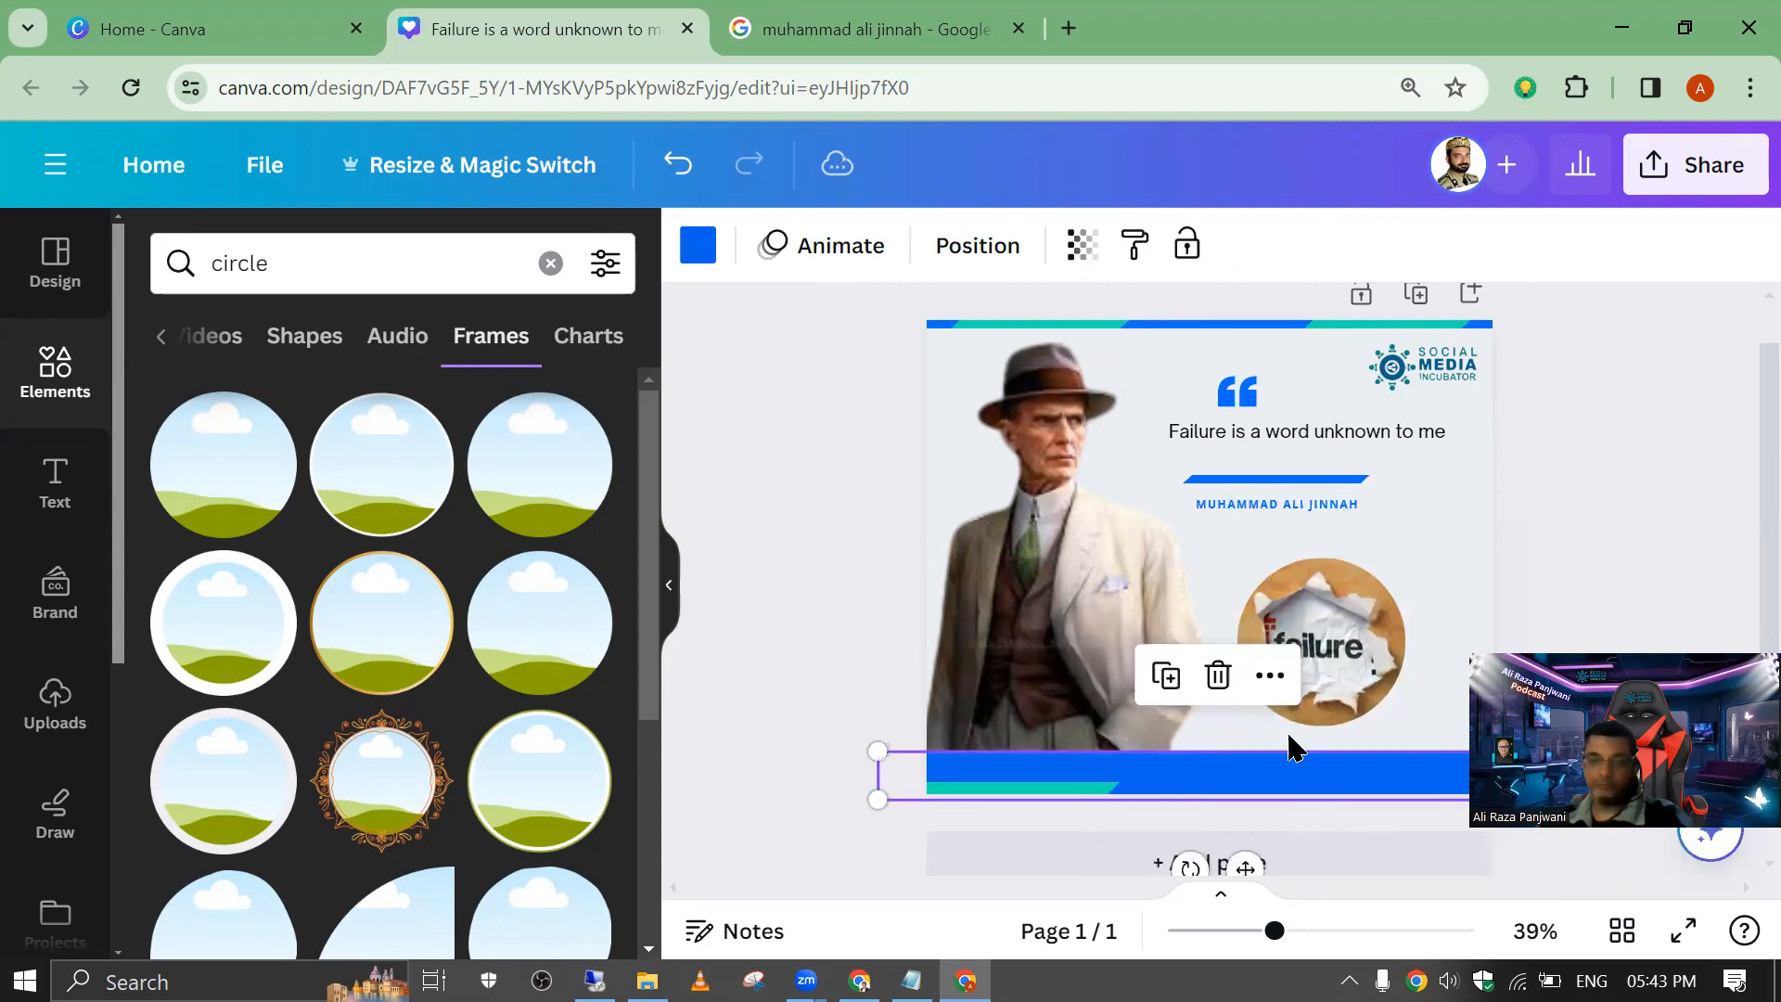
left_click(843, 537)
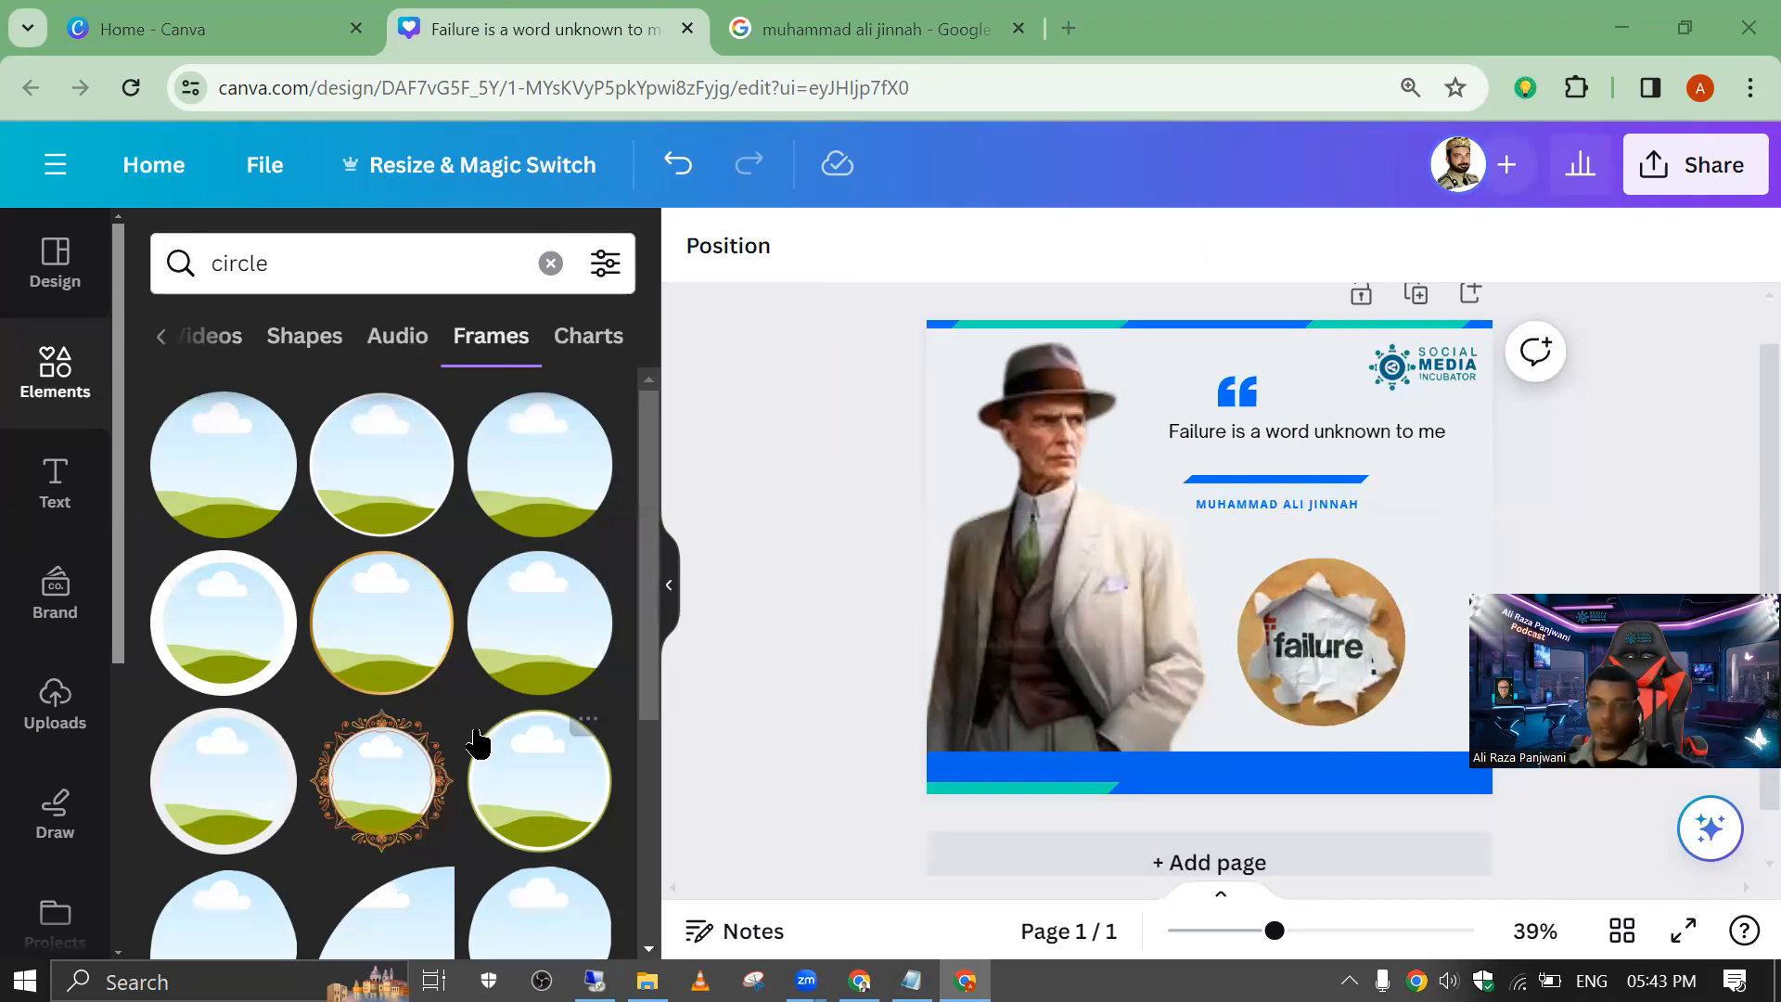
Step: Duplicate the finished page and add the "Just living my best life" road quote template as a new page
left_click(1410, 295)
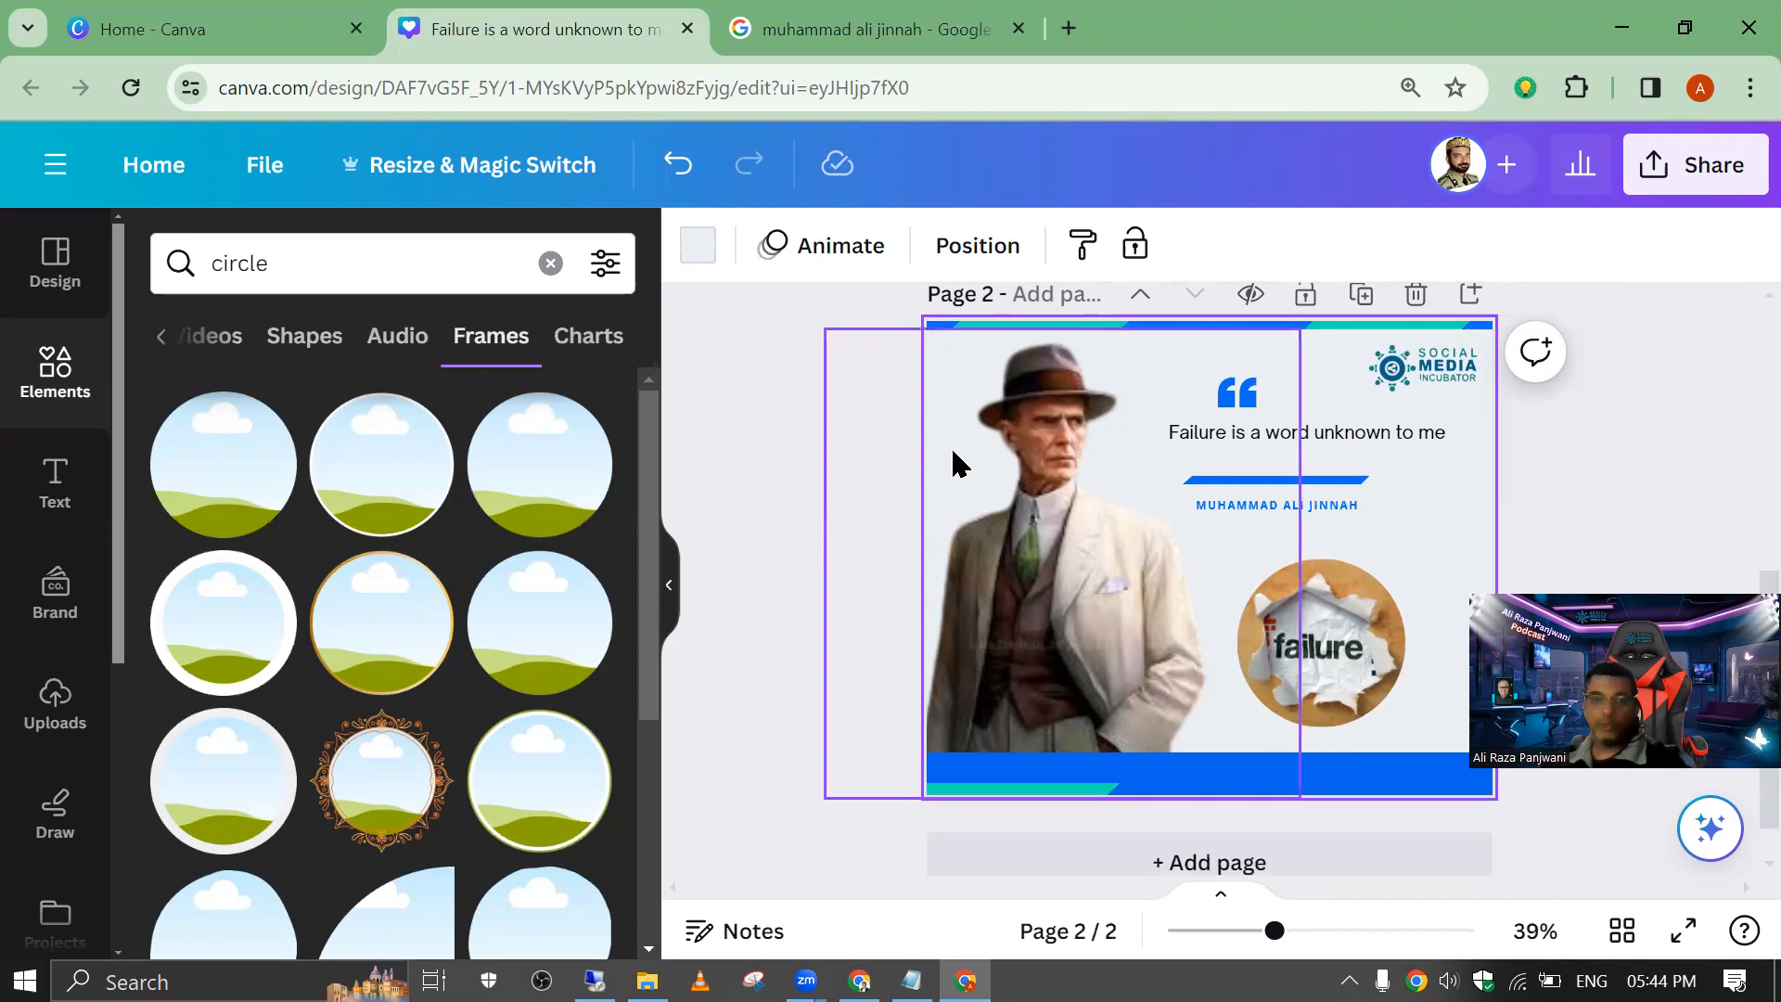
left_click(55, 263)
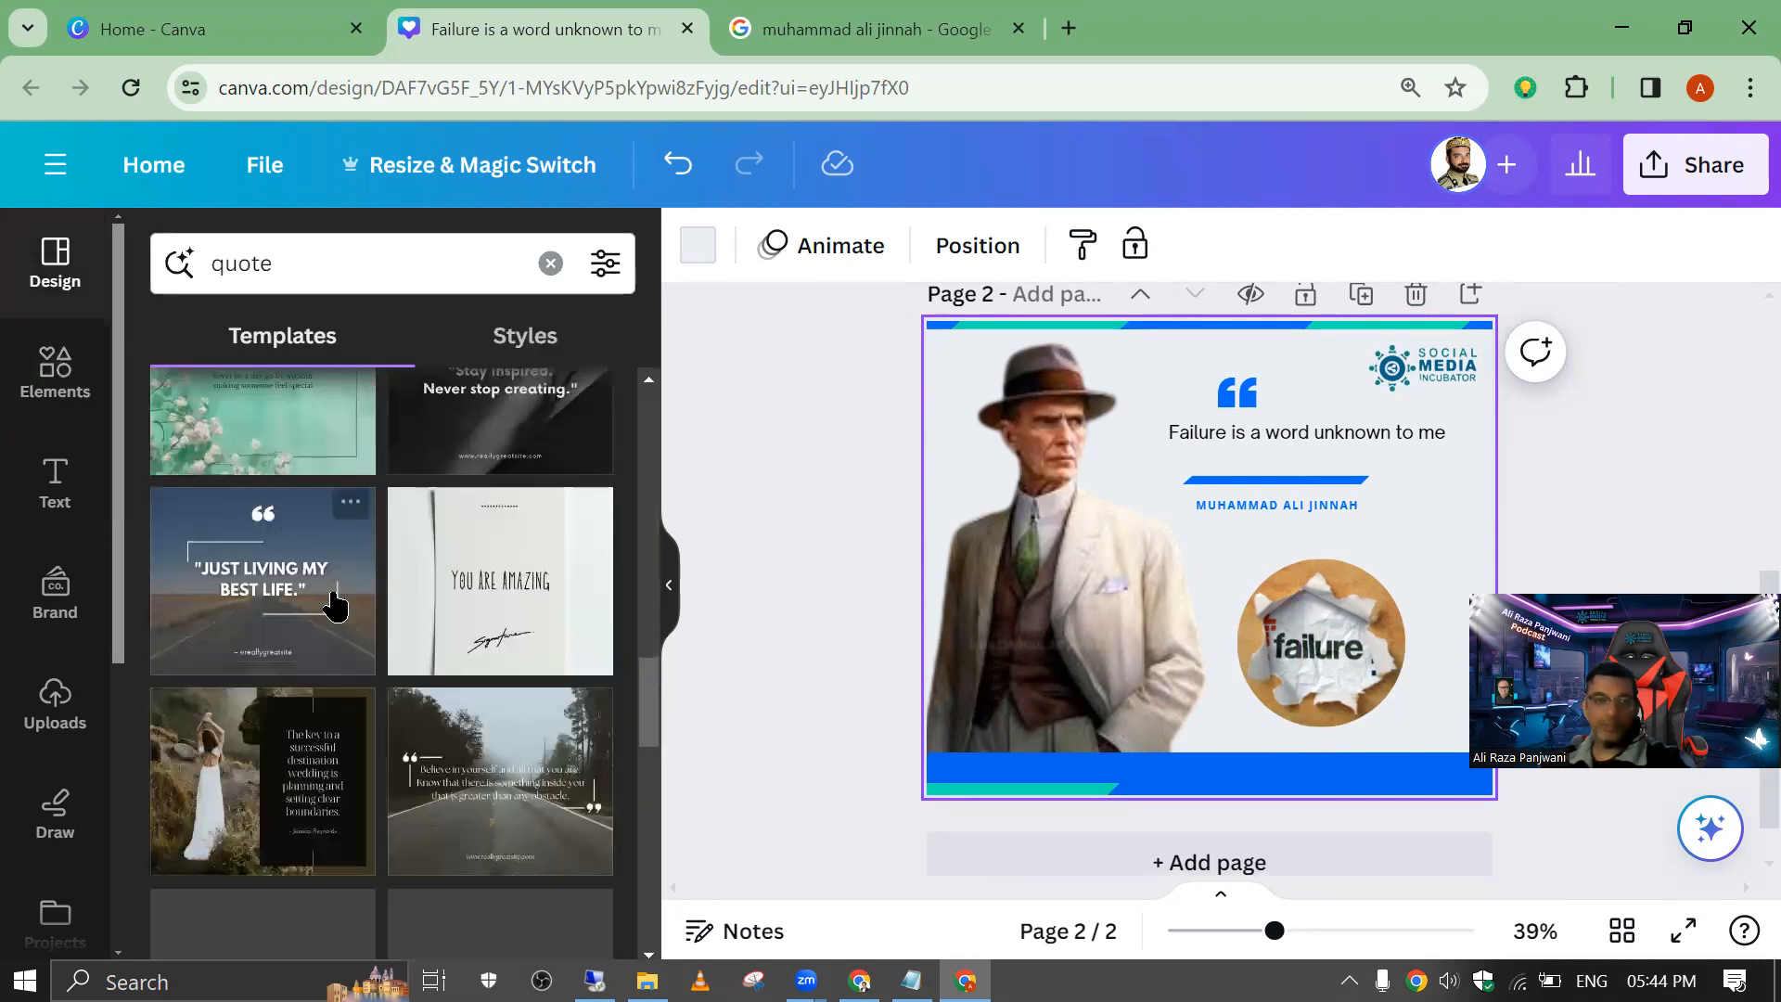
left_click(327, 601)
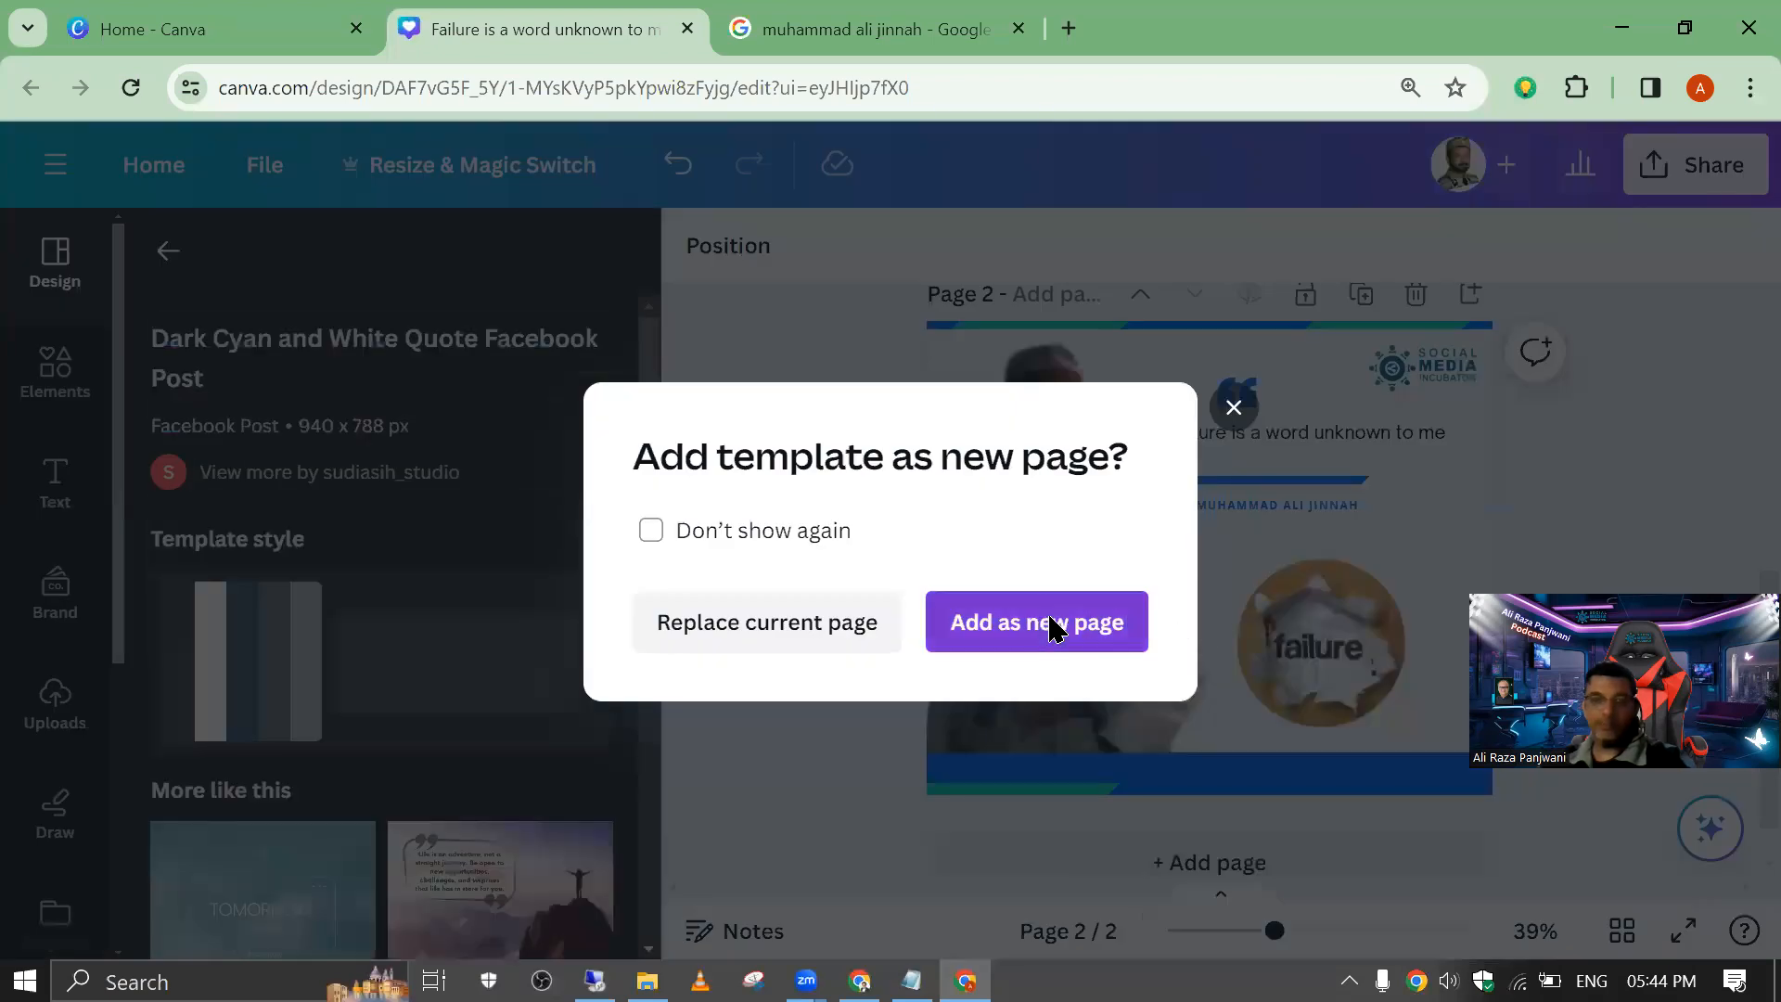
left_click(1056, 622)
Step: Copy the Quote #1 text "Failure is a word unknown to me." from the class qoutes file in Notepad and return to Canva
double_click(1150, 551)
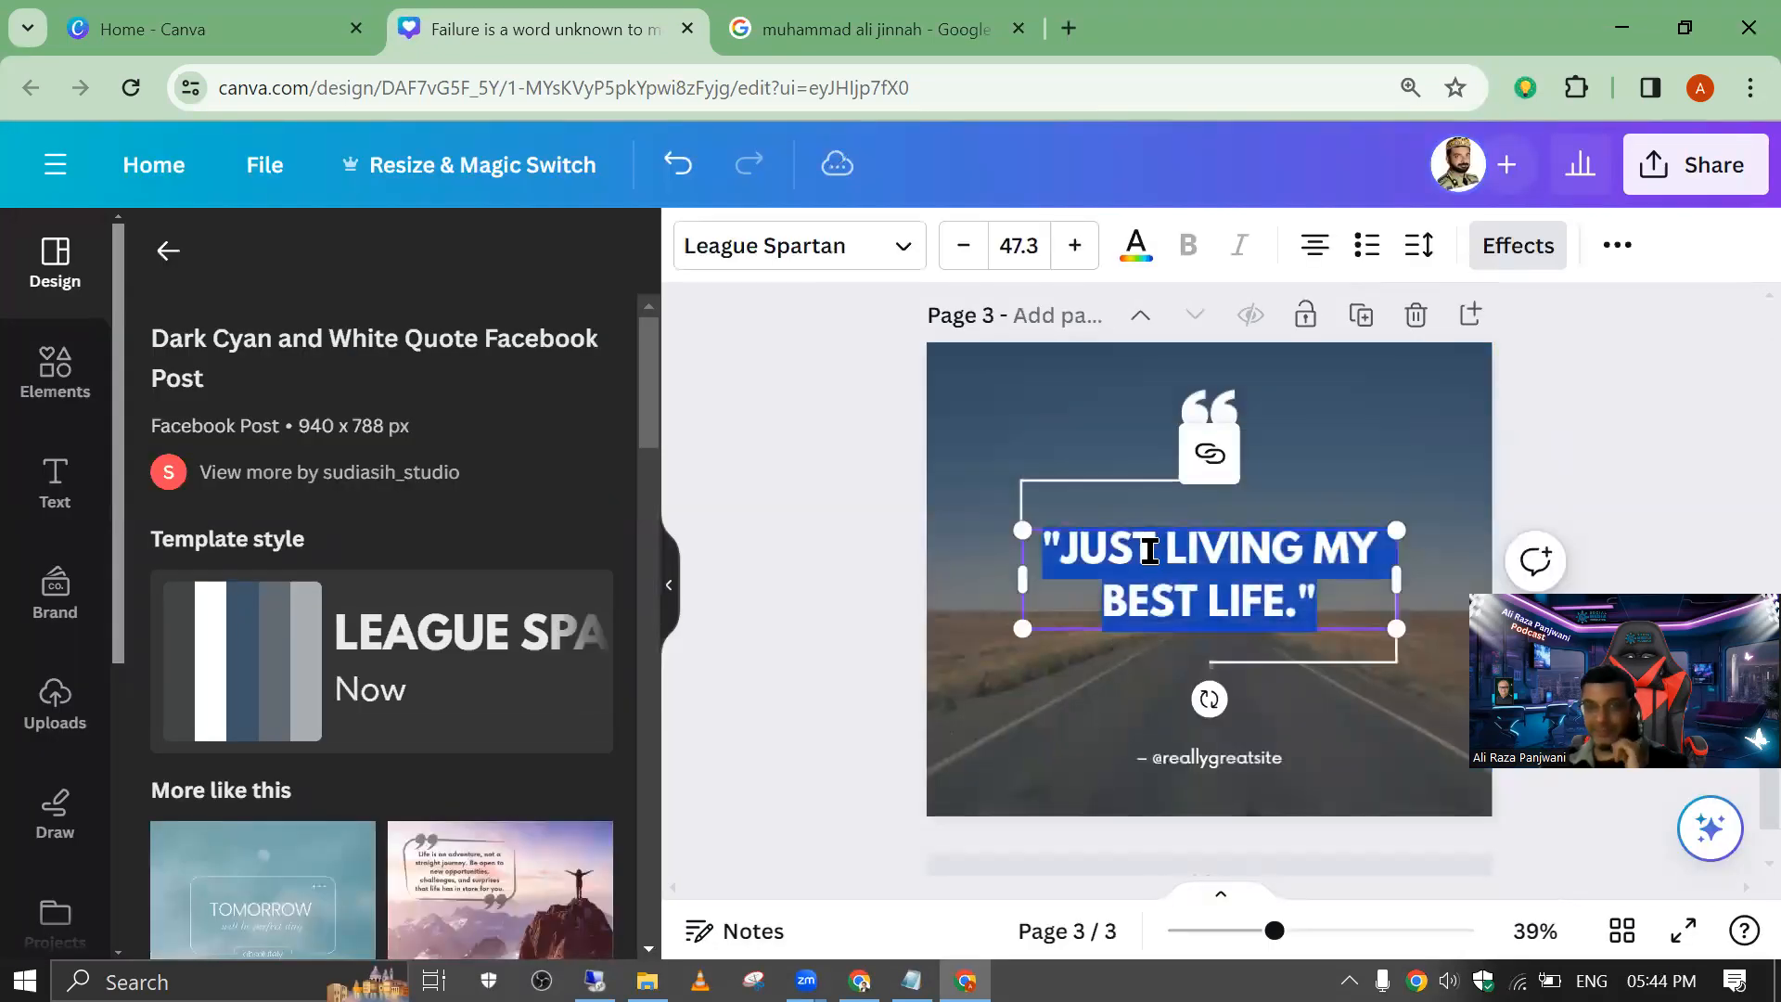
left_click(1150, 551)
key("alt+Tab")
left_click_drag(859, 380, 36, 378)
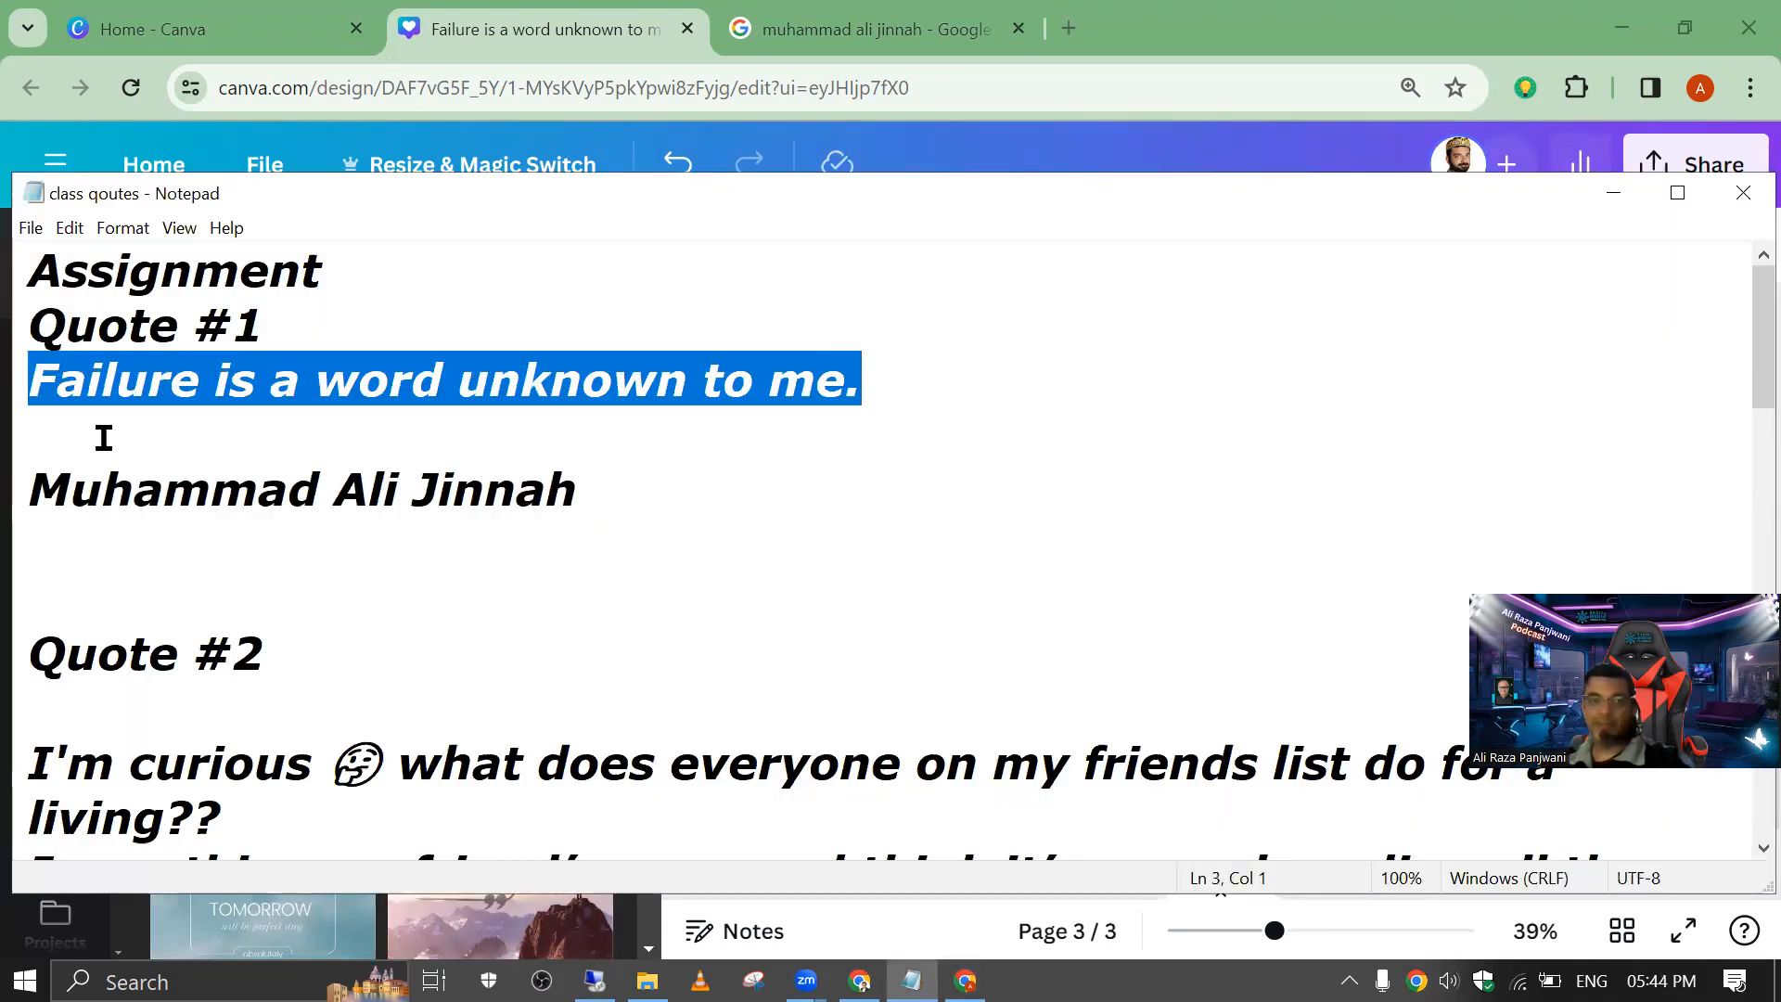
key("alt+Tab")
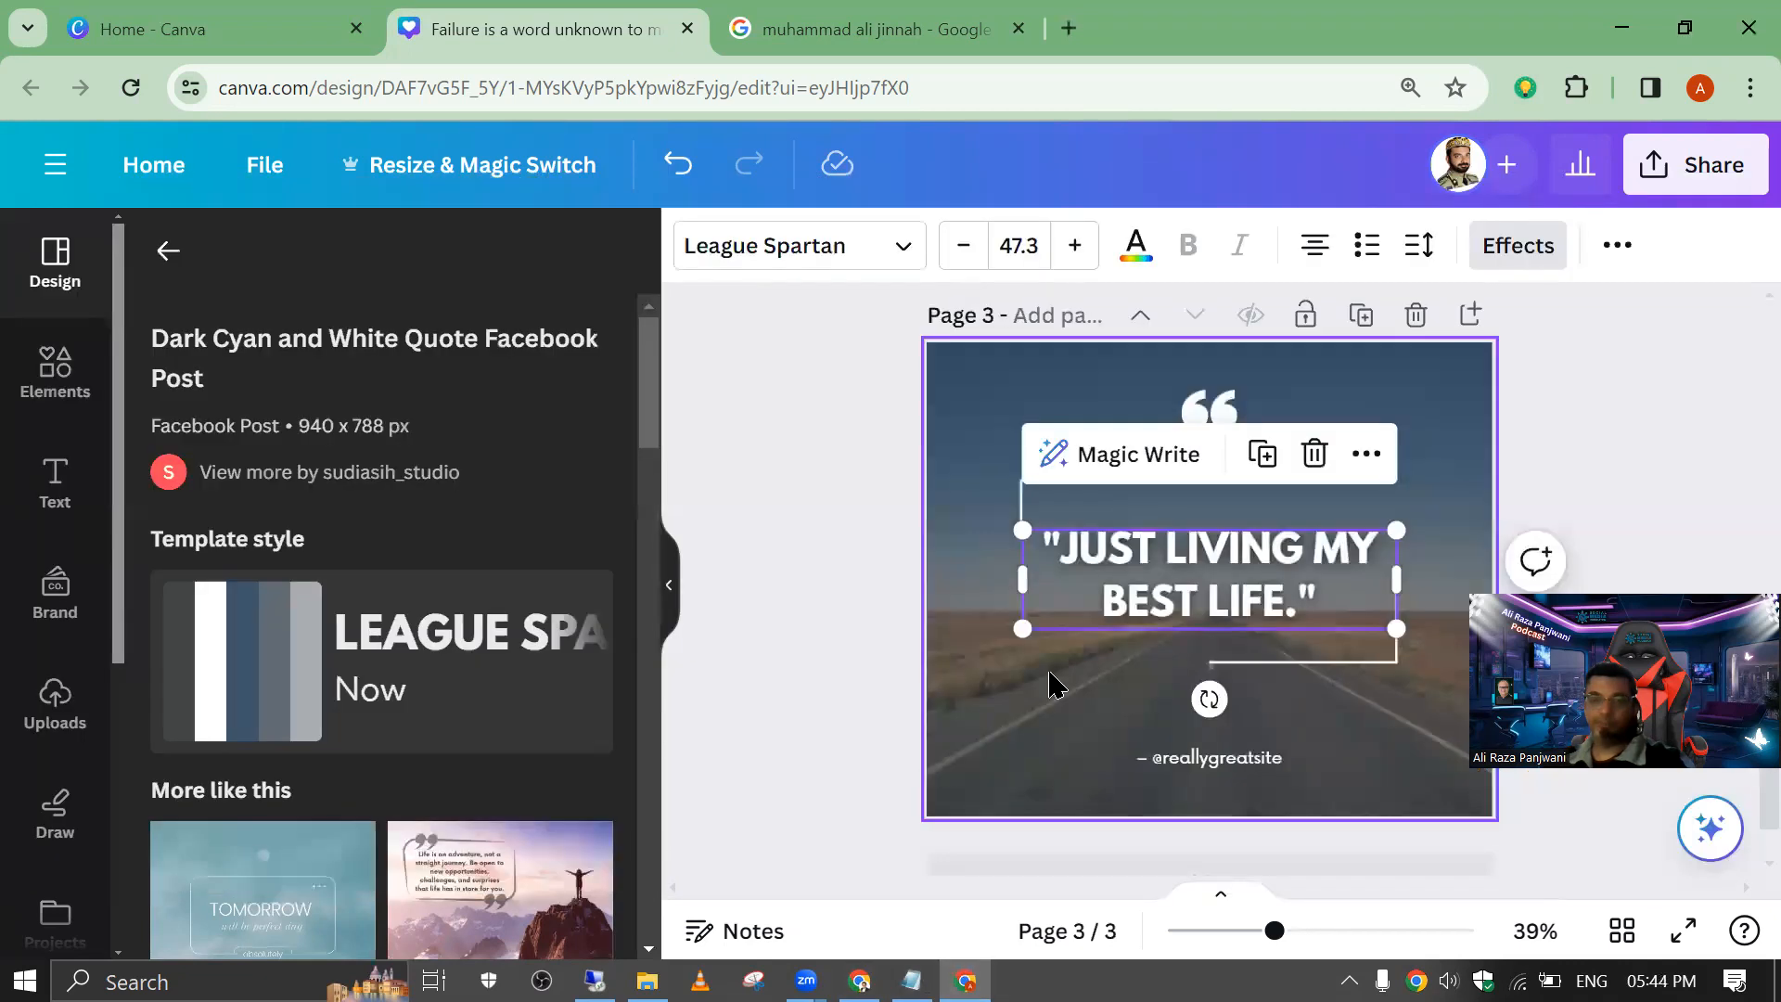
Step: Replace the road template's placeholder quote with the copied text "Failure is a word unknown to me."
double_click(1056, 562)
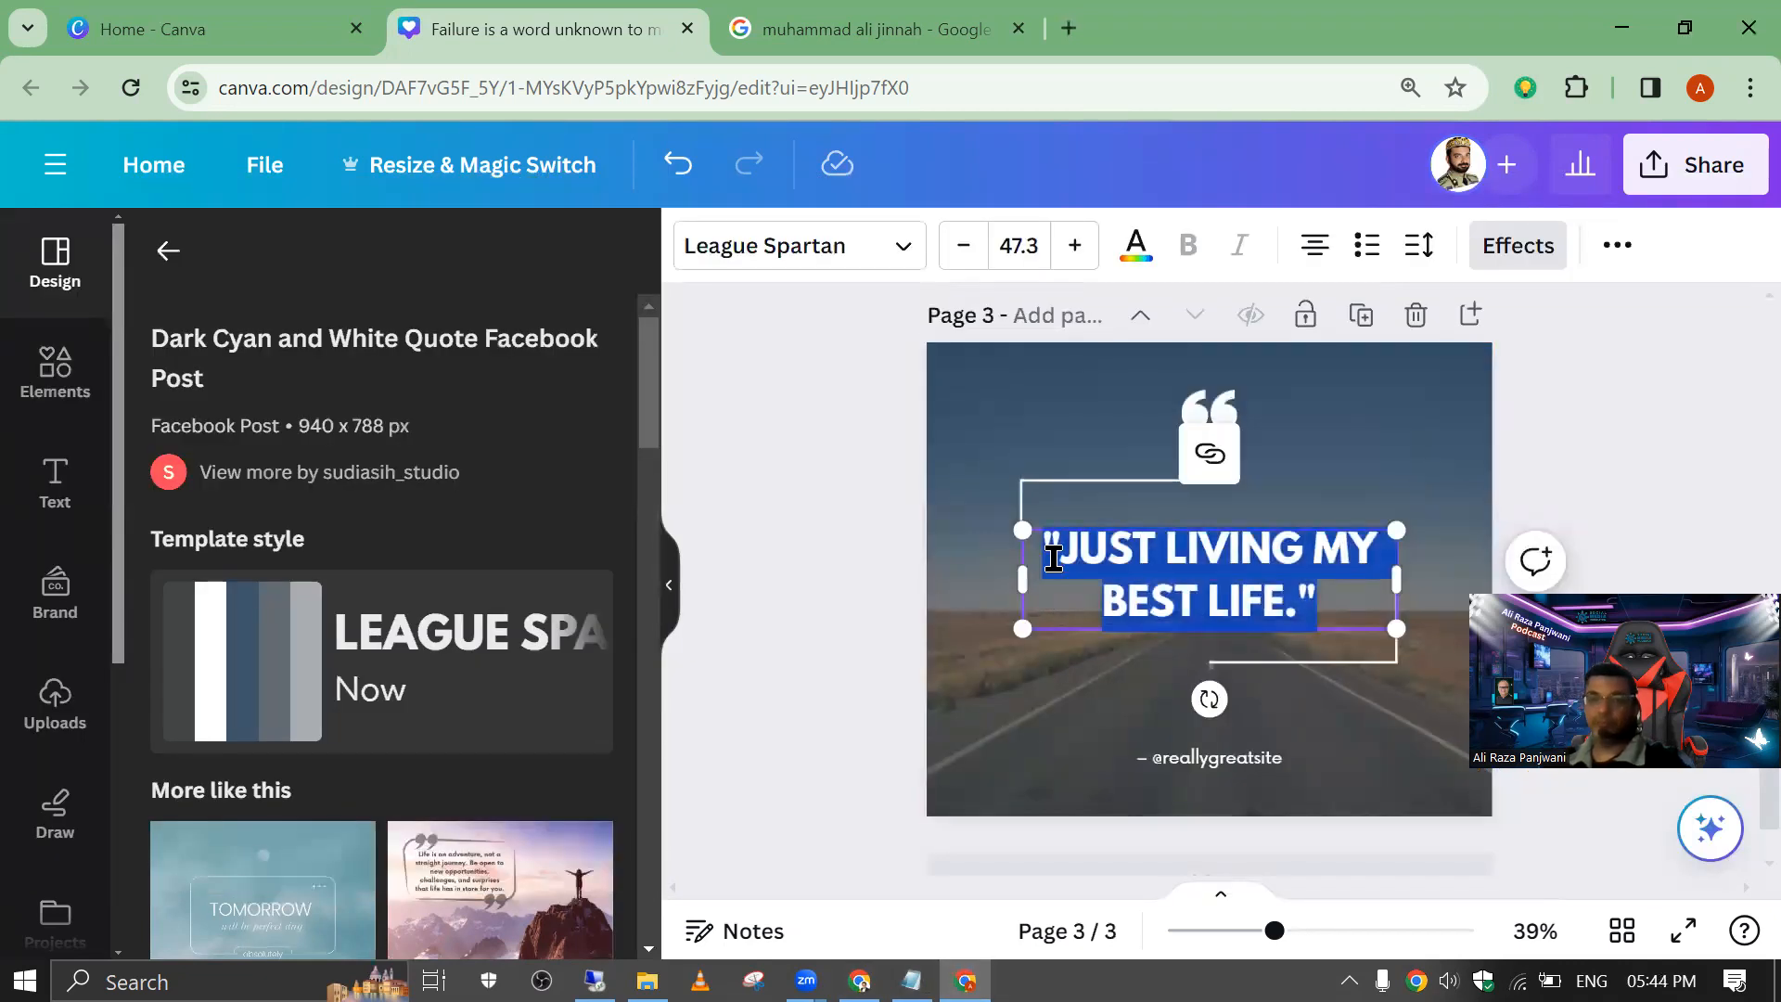
left_click(1040, 556)
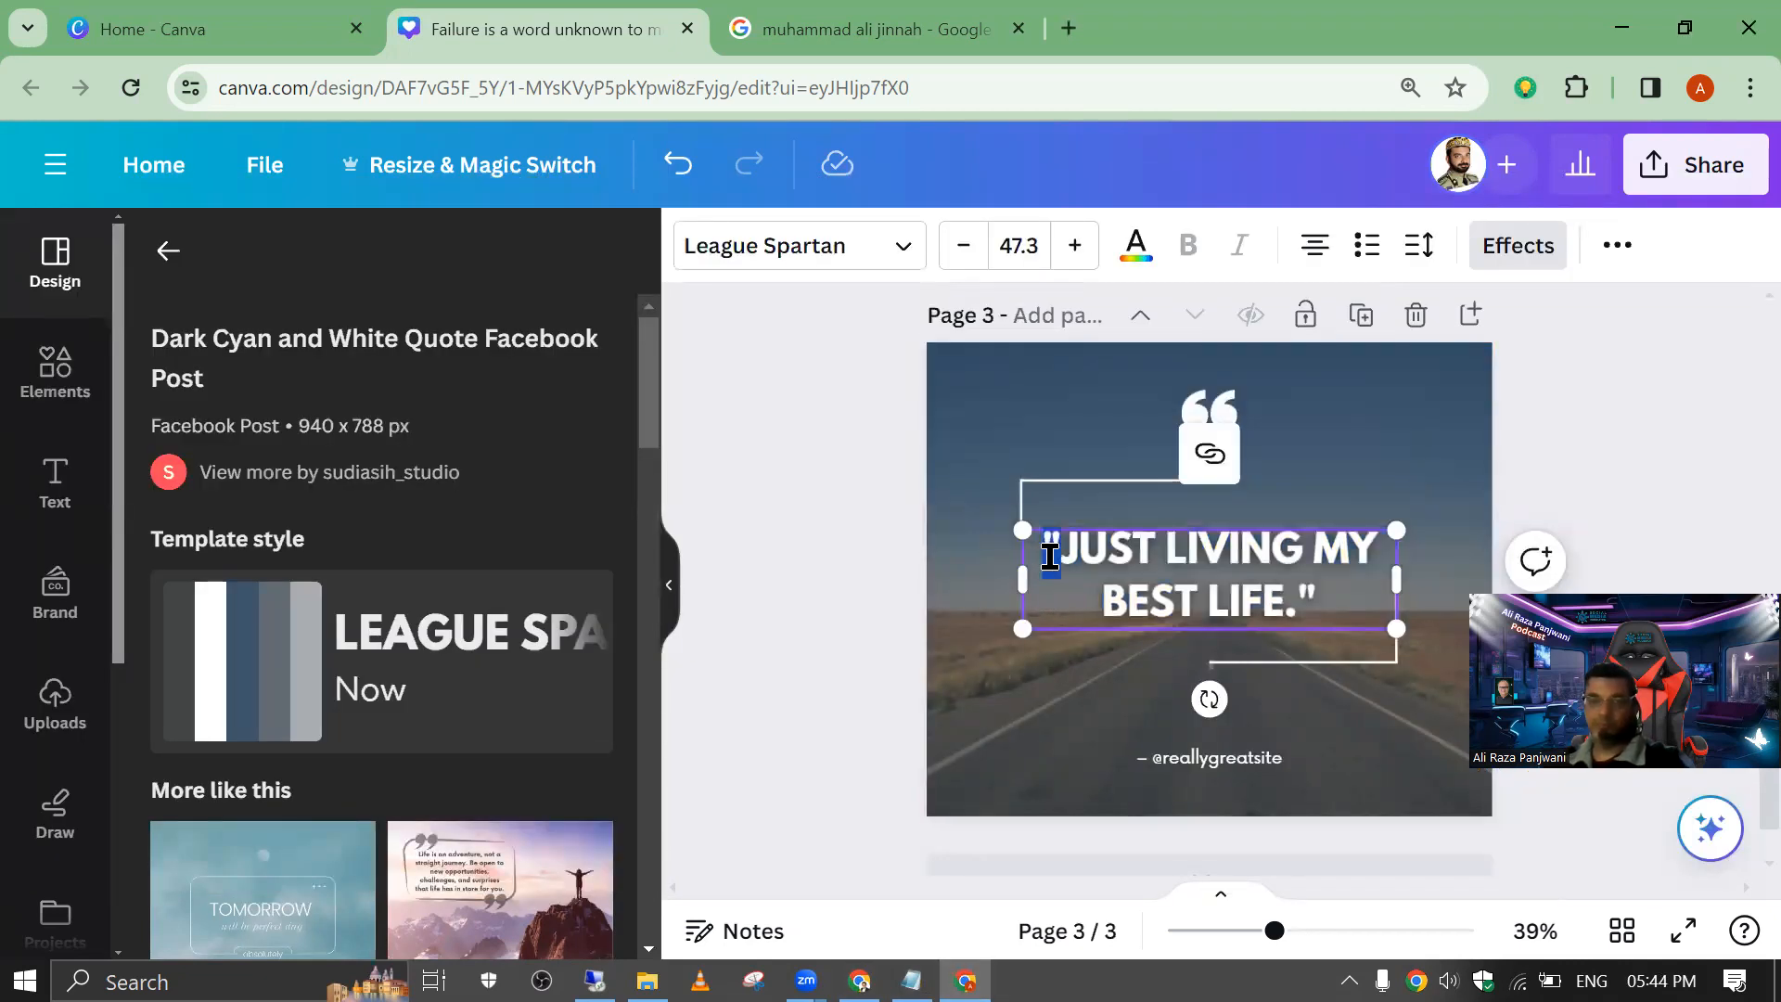
key("ctrl+a")
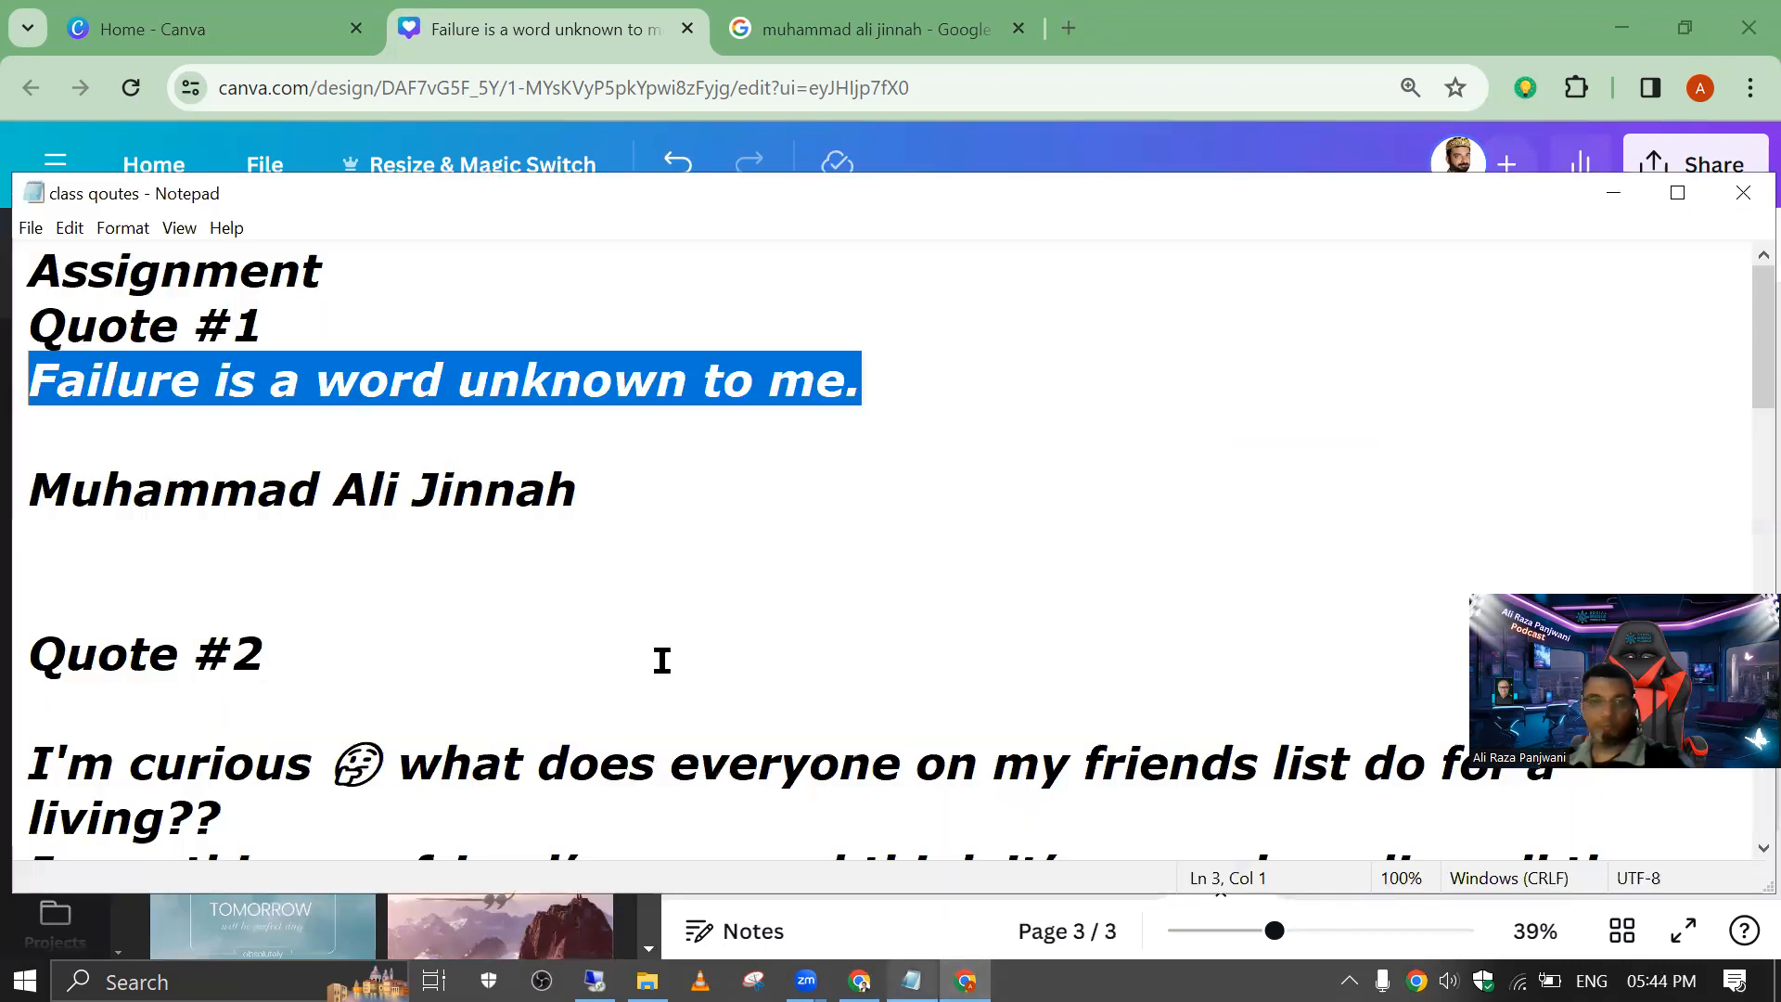
key("alt+Tab")
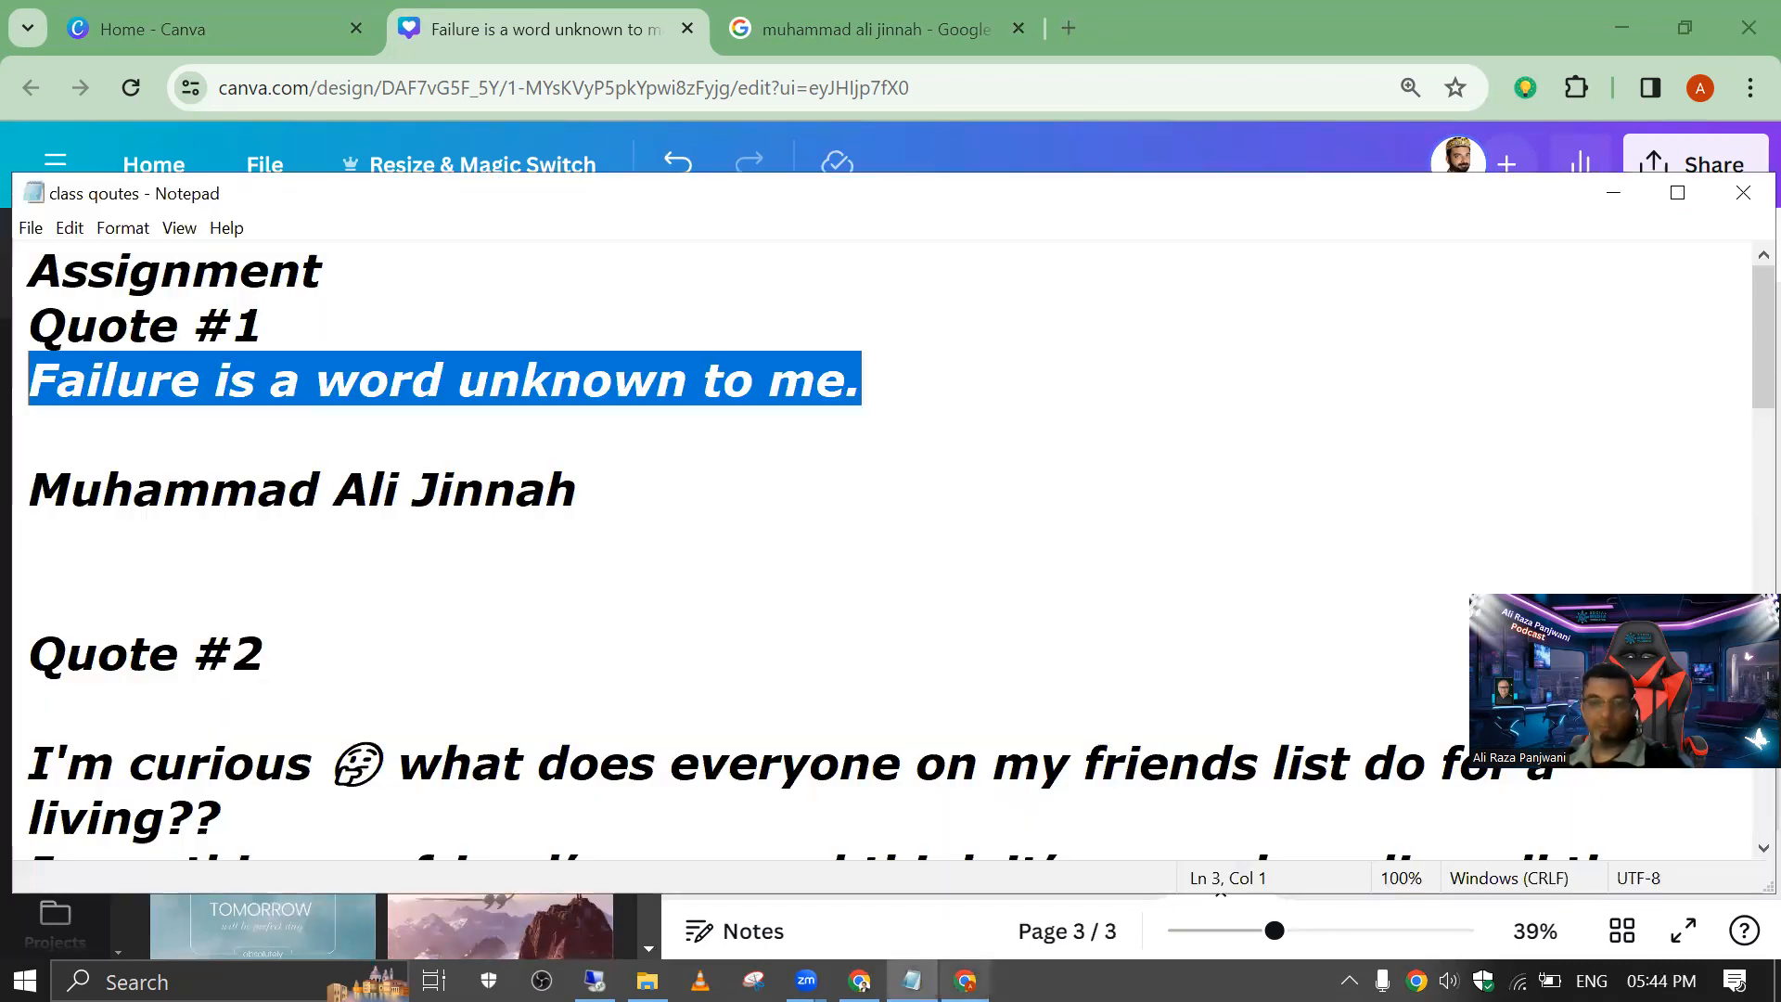
key("alt+Tab")
key("ctrl+a")
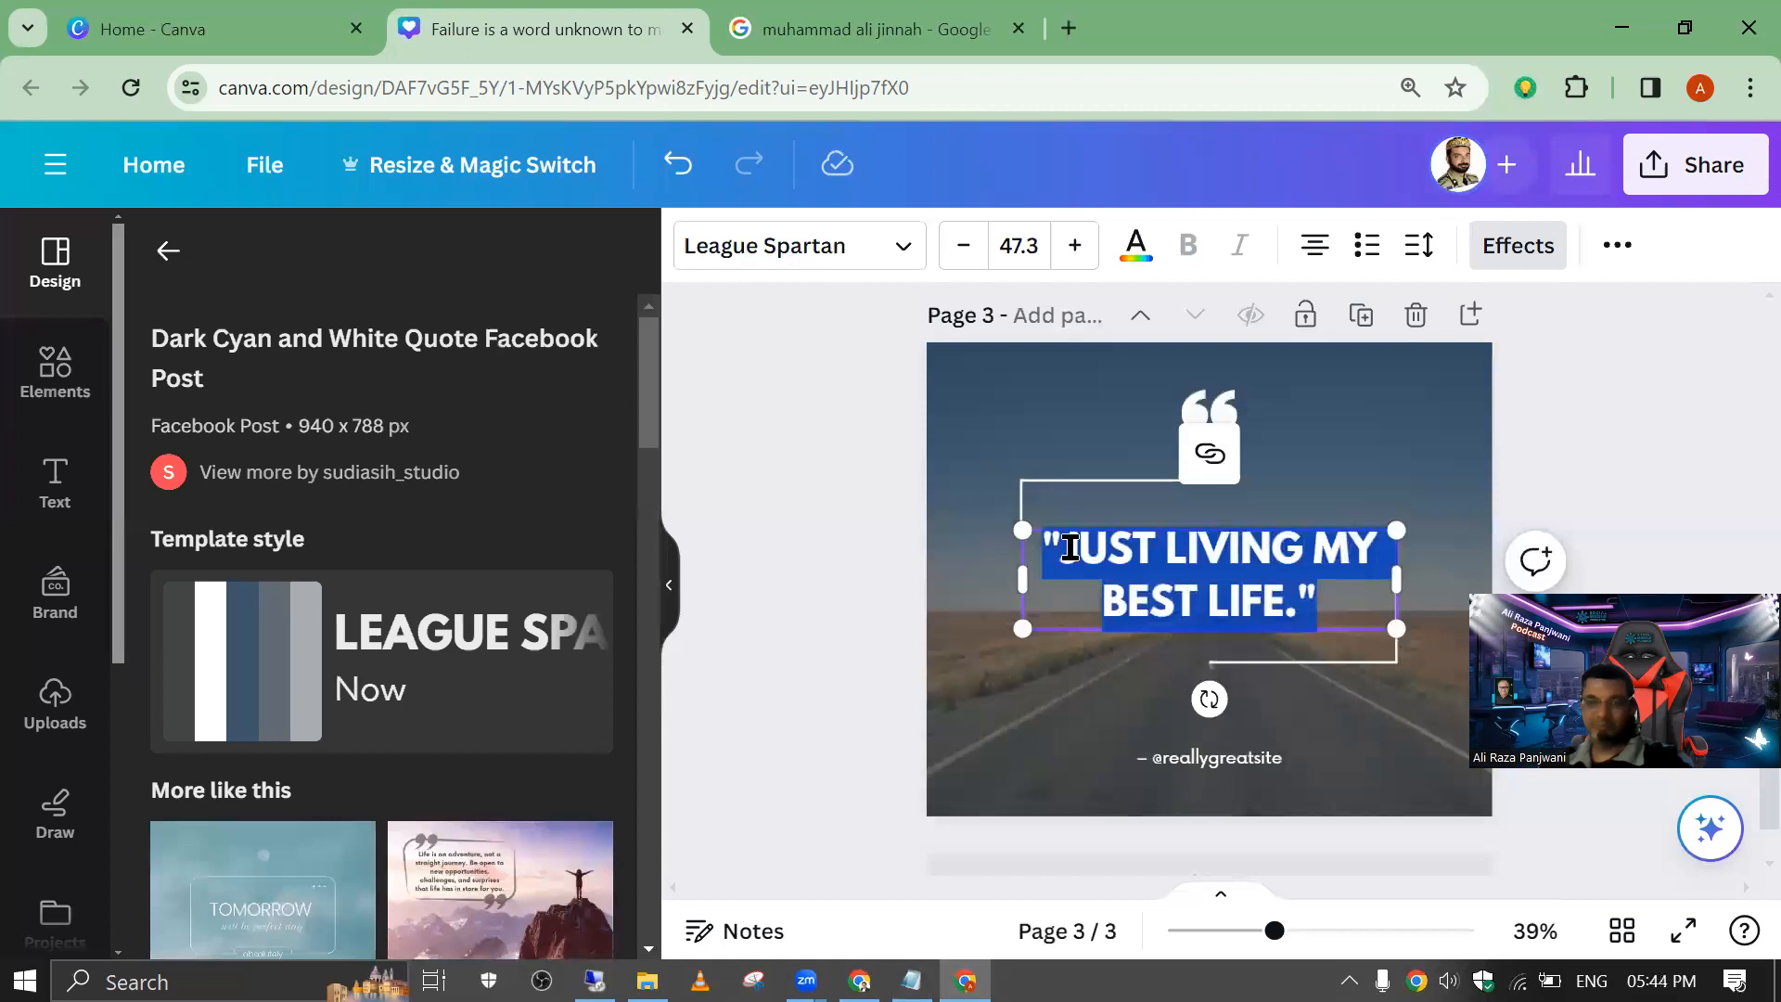
type("FAILURE IS A WORD UNKNOWN TO ME.")
left_click(932, 580)
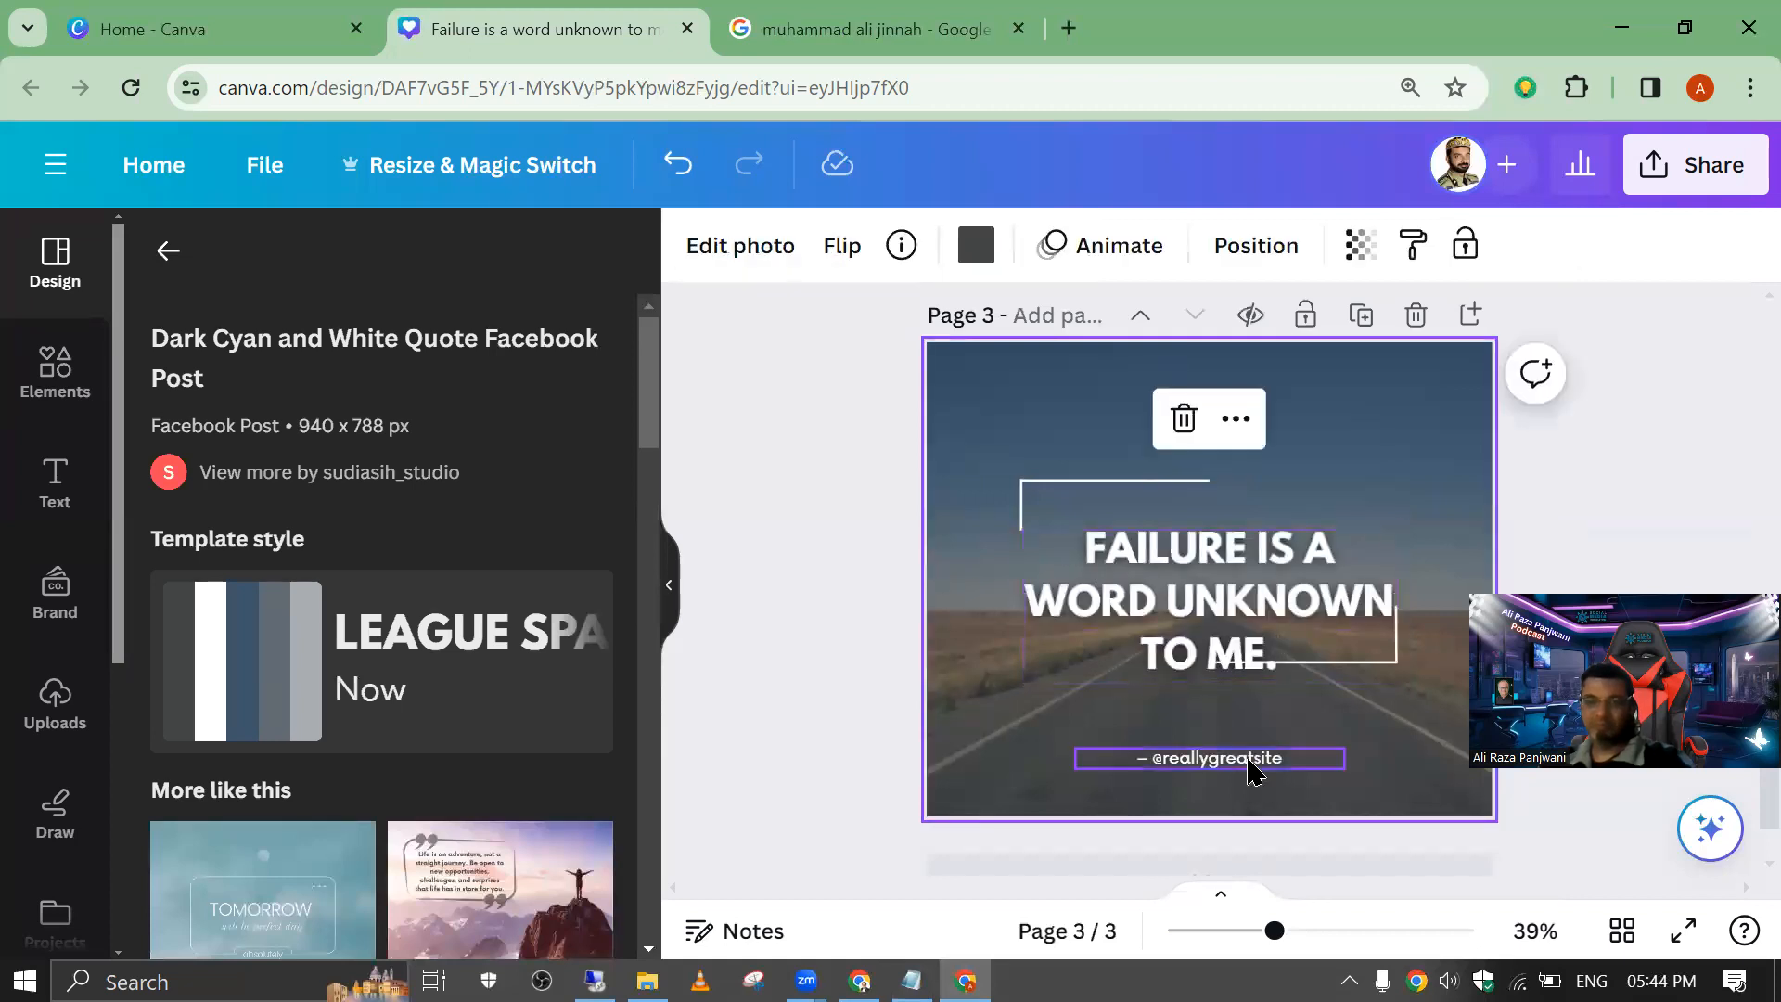
Step: Move the handle line up beneath the quote and replace it with "Muhammad Ali Jinnah" copied from the class qoutes file in Notepad
left_click(1253, 763)
left_click_drag(1251, 763, 1258, 705)
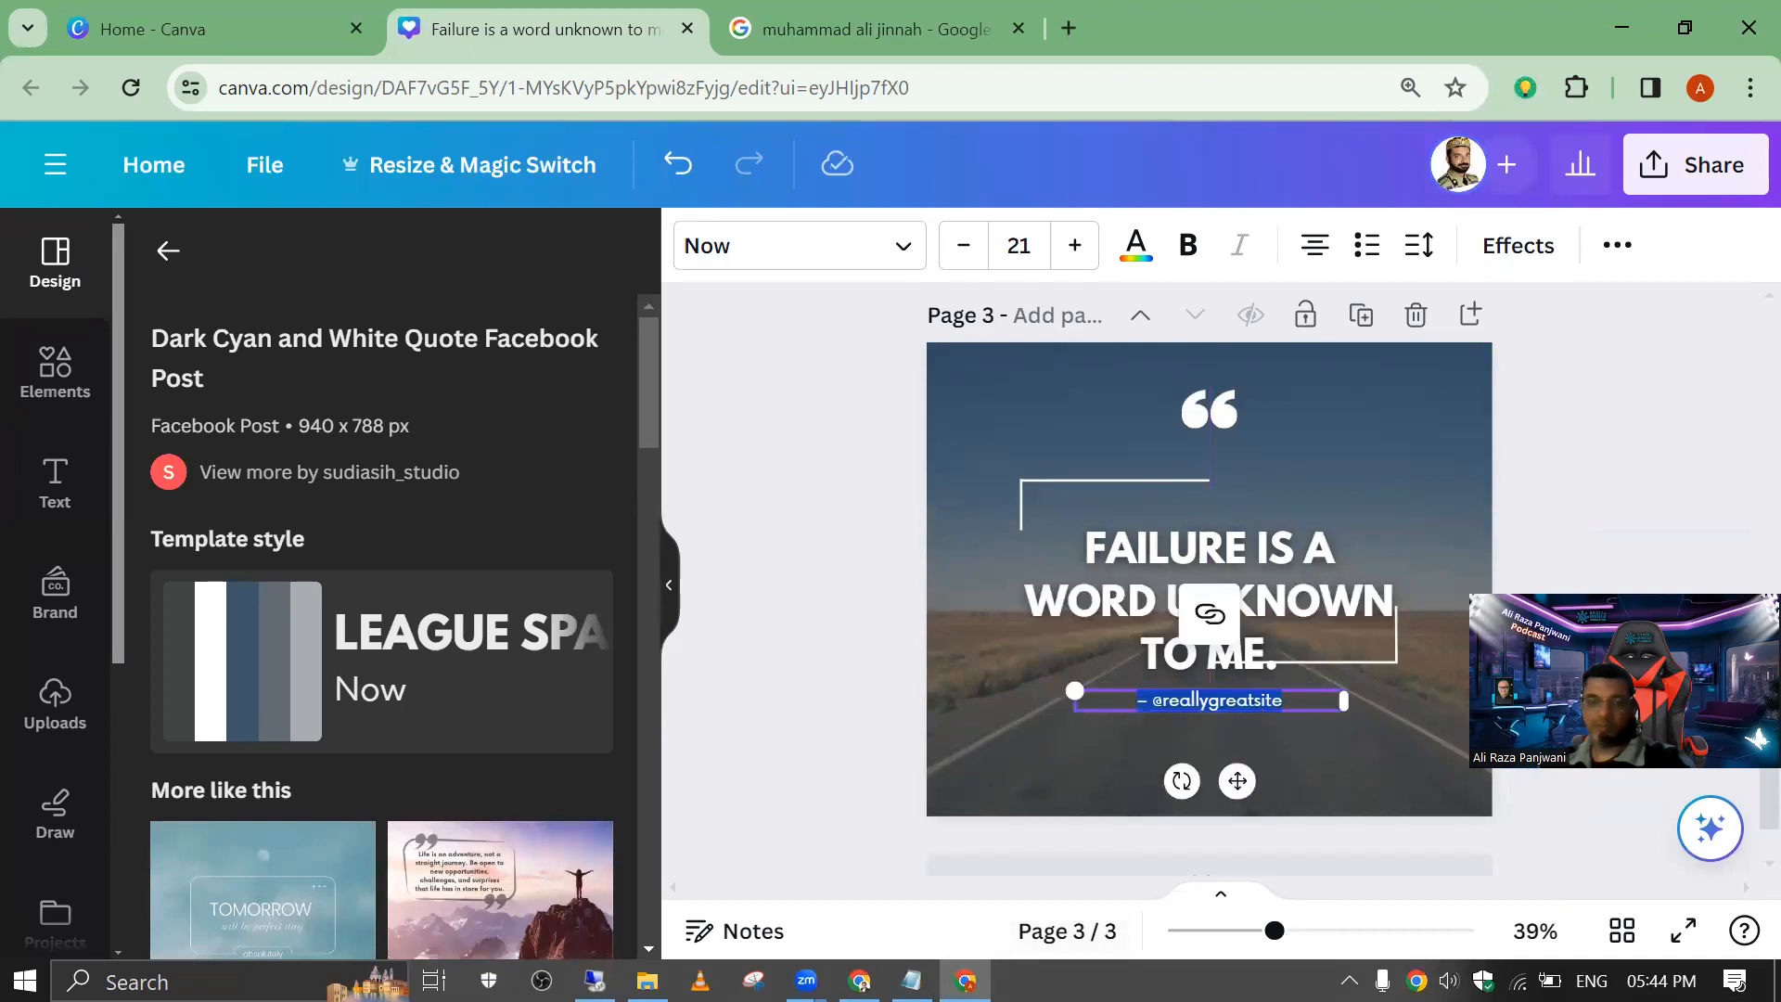
left_click(912, 981)
left_click_drag(579, 489, 46, 468)
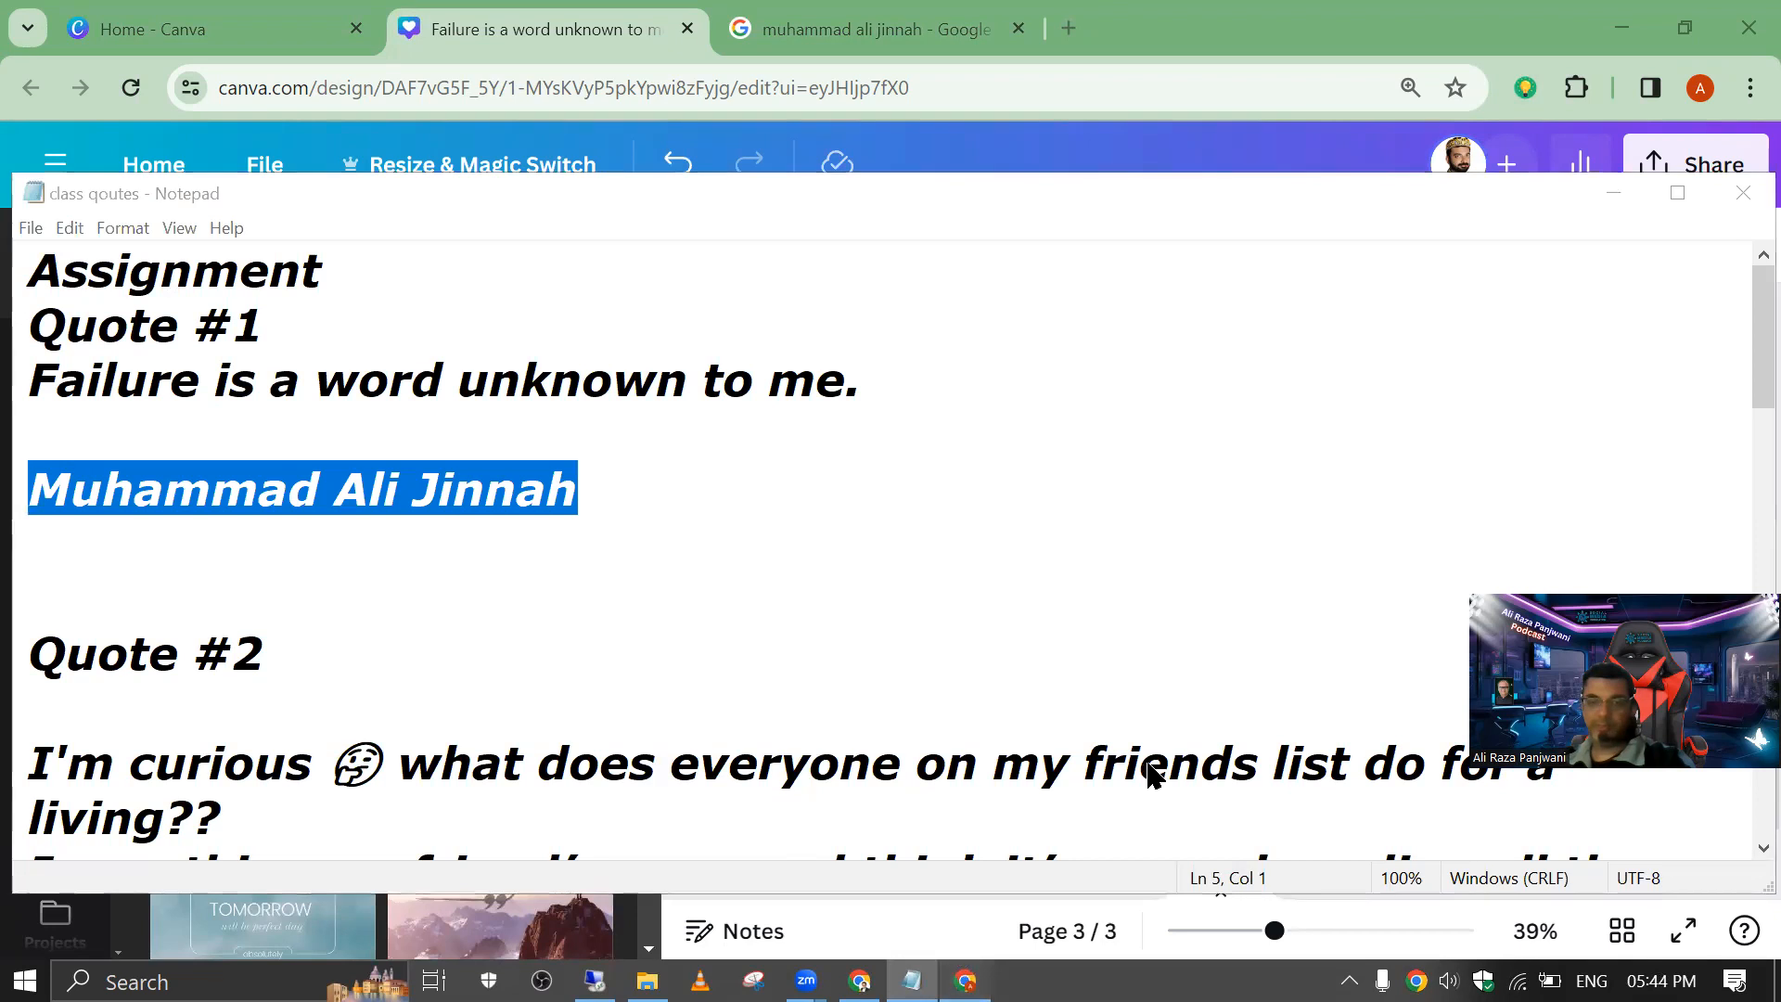
key("alt+Tab")
double_click(1285, 700)
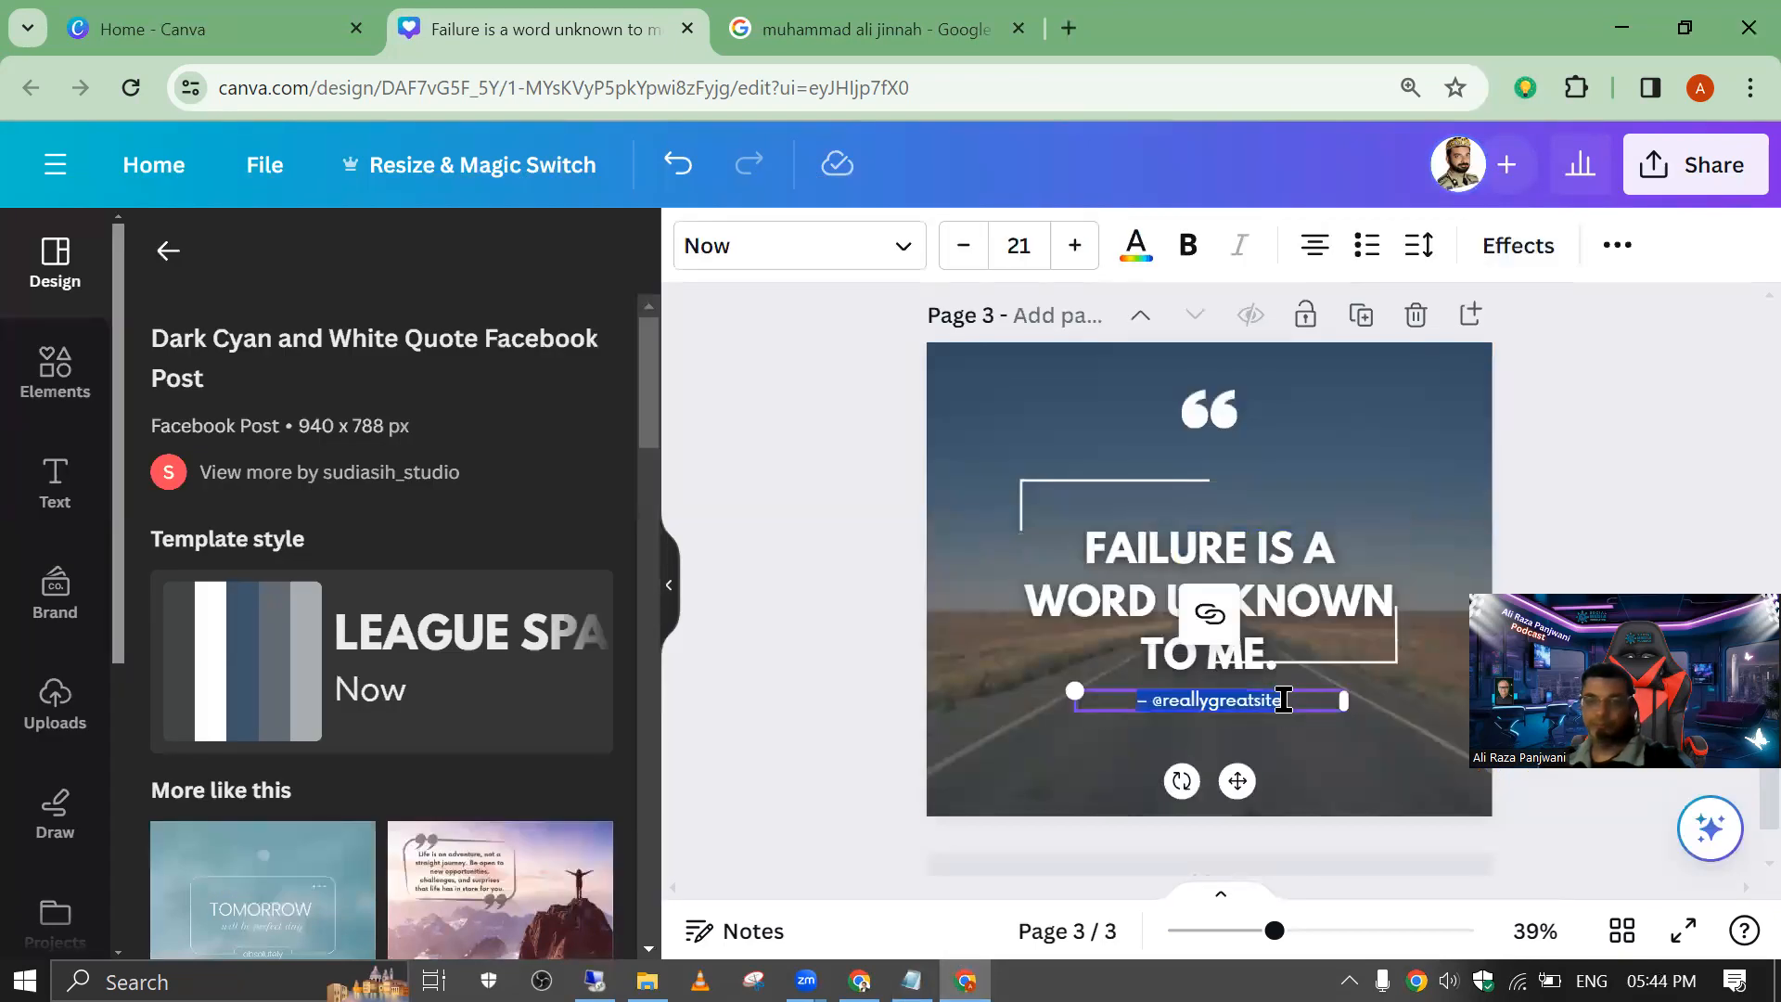
type("Muhammad Ali Jinnah")
left_click(1021, 705)
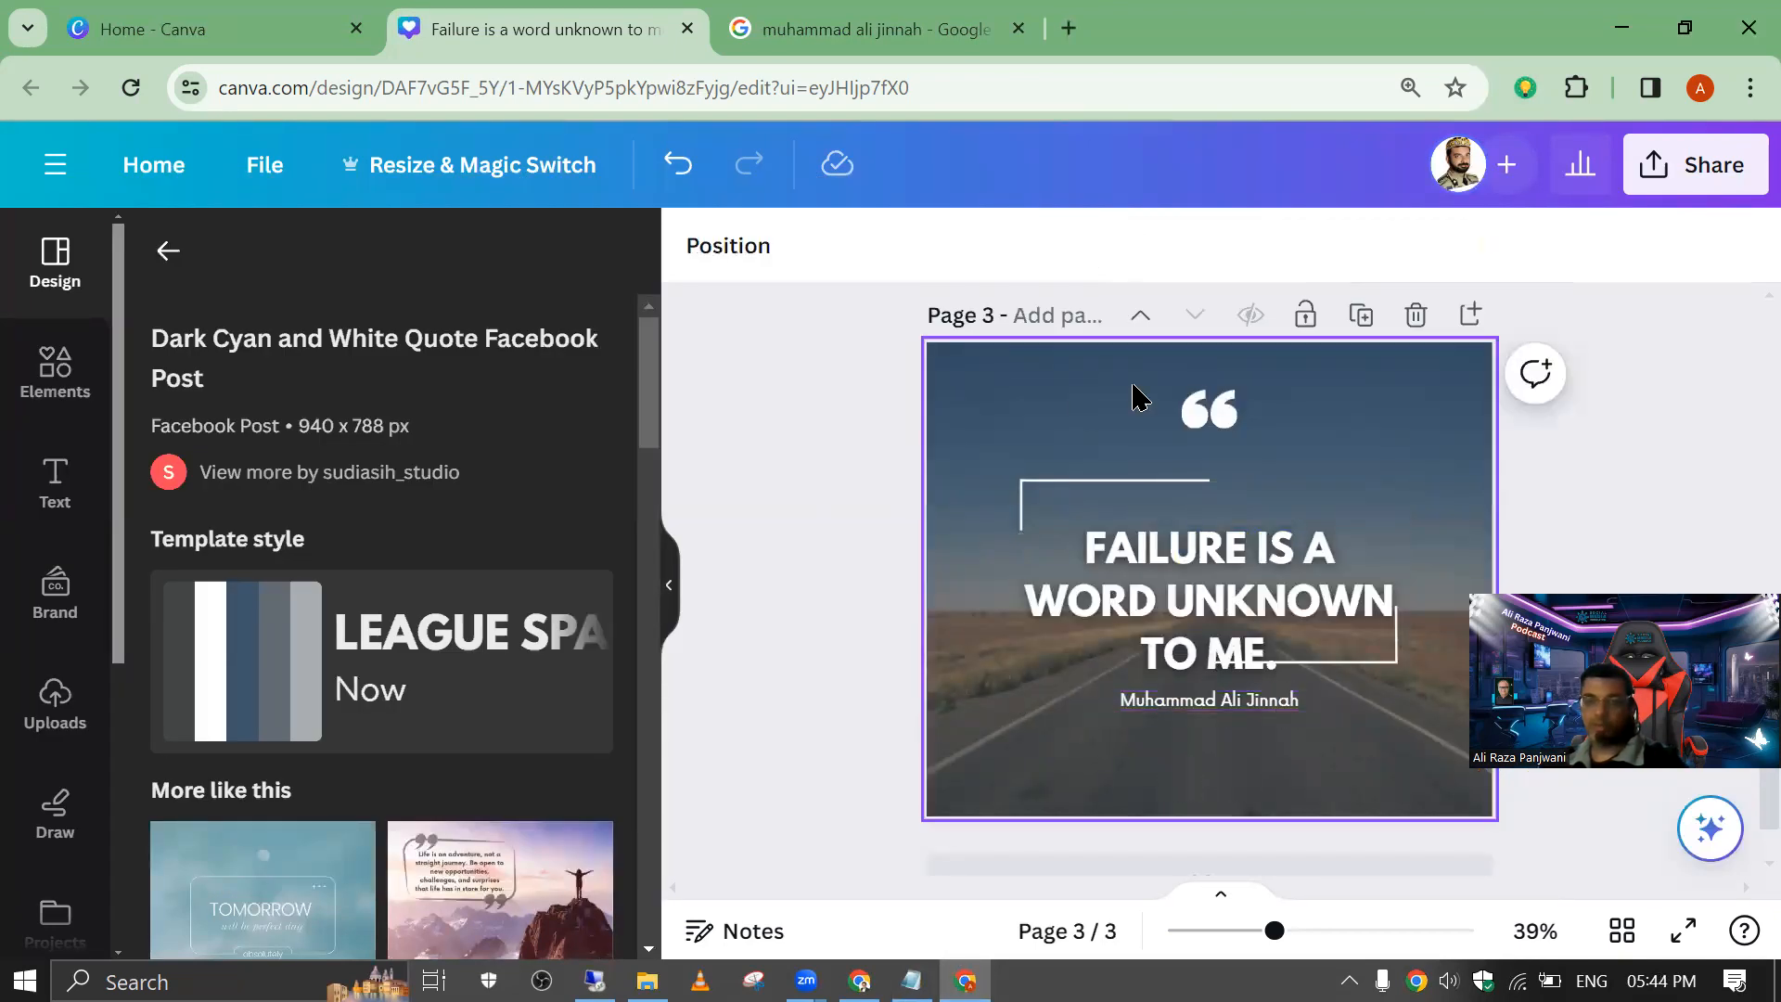
Step: Move the quote text up slightly so it sits centred between the corner lines, clear of the author name
left_click_drag(1193, 596, 1214, 557)
left_click(837, 455)
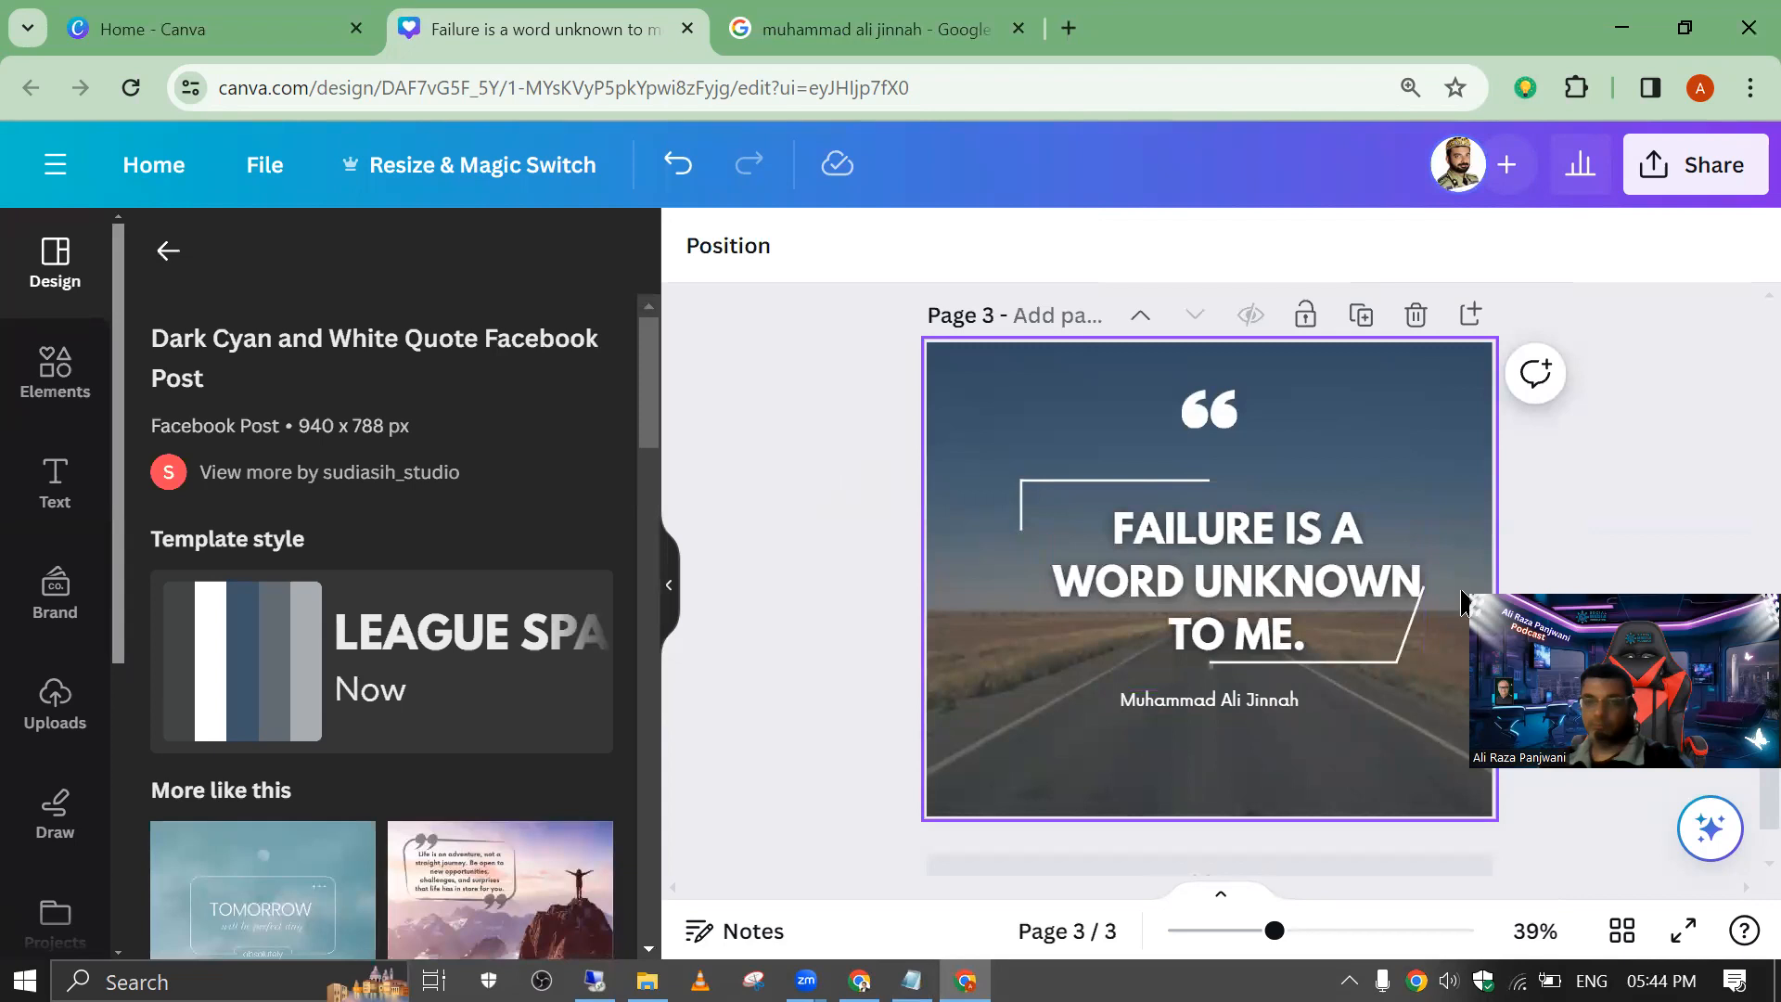
left_click(1354, 568)
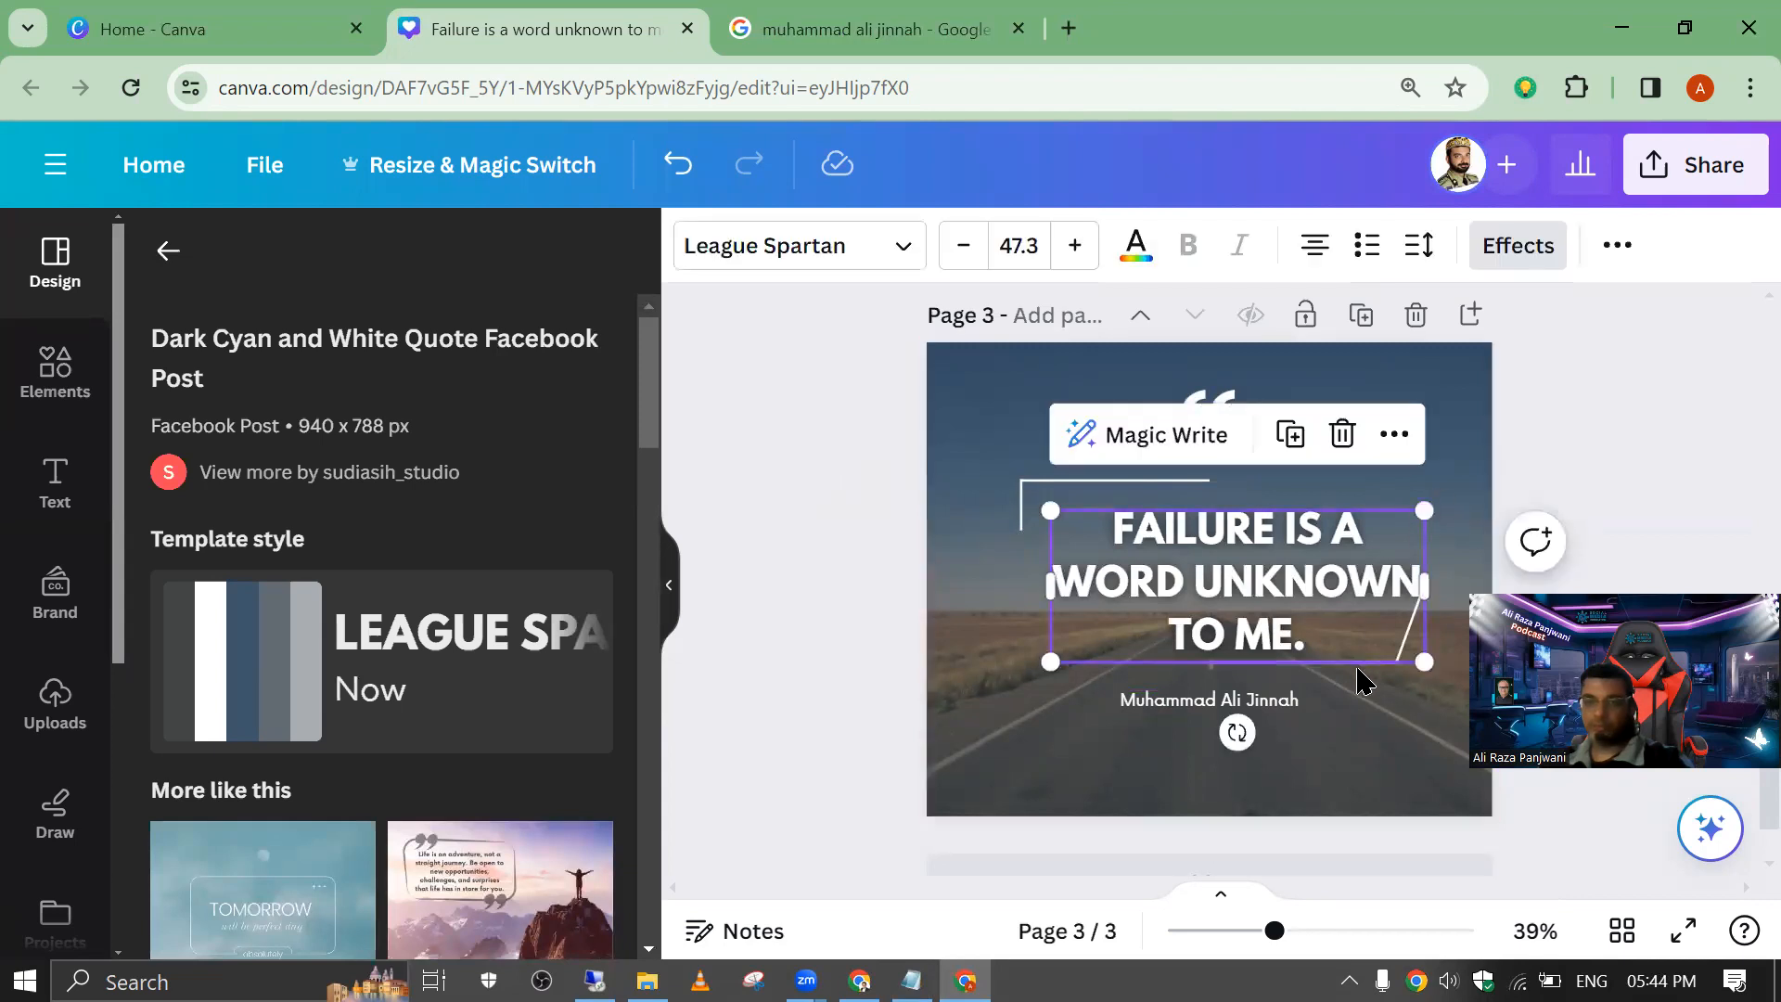
left_click_drag(1268, 547, 1241, 532)
left_click(778, 314)
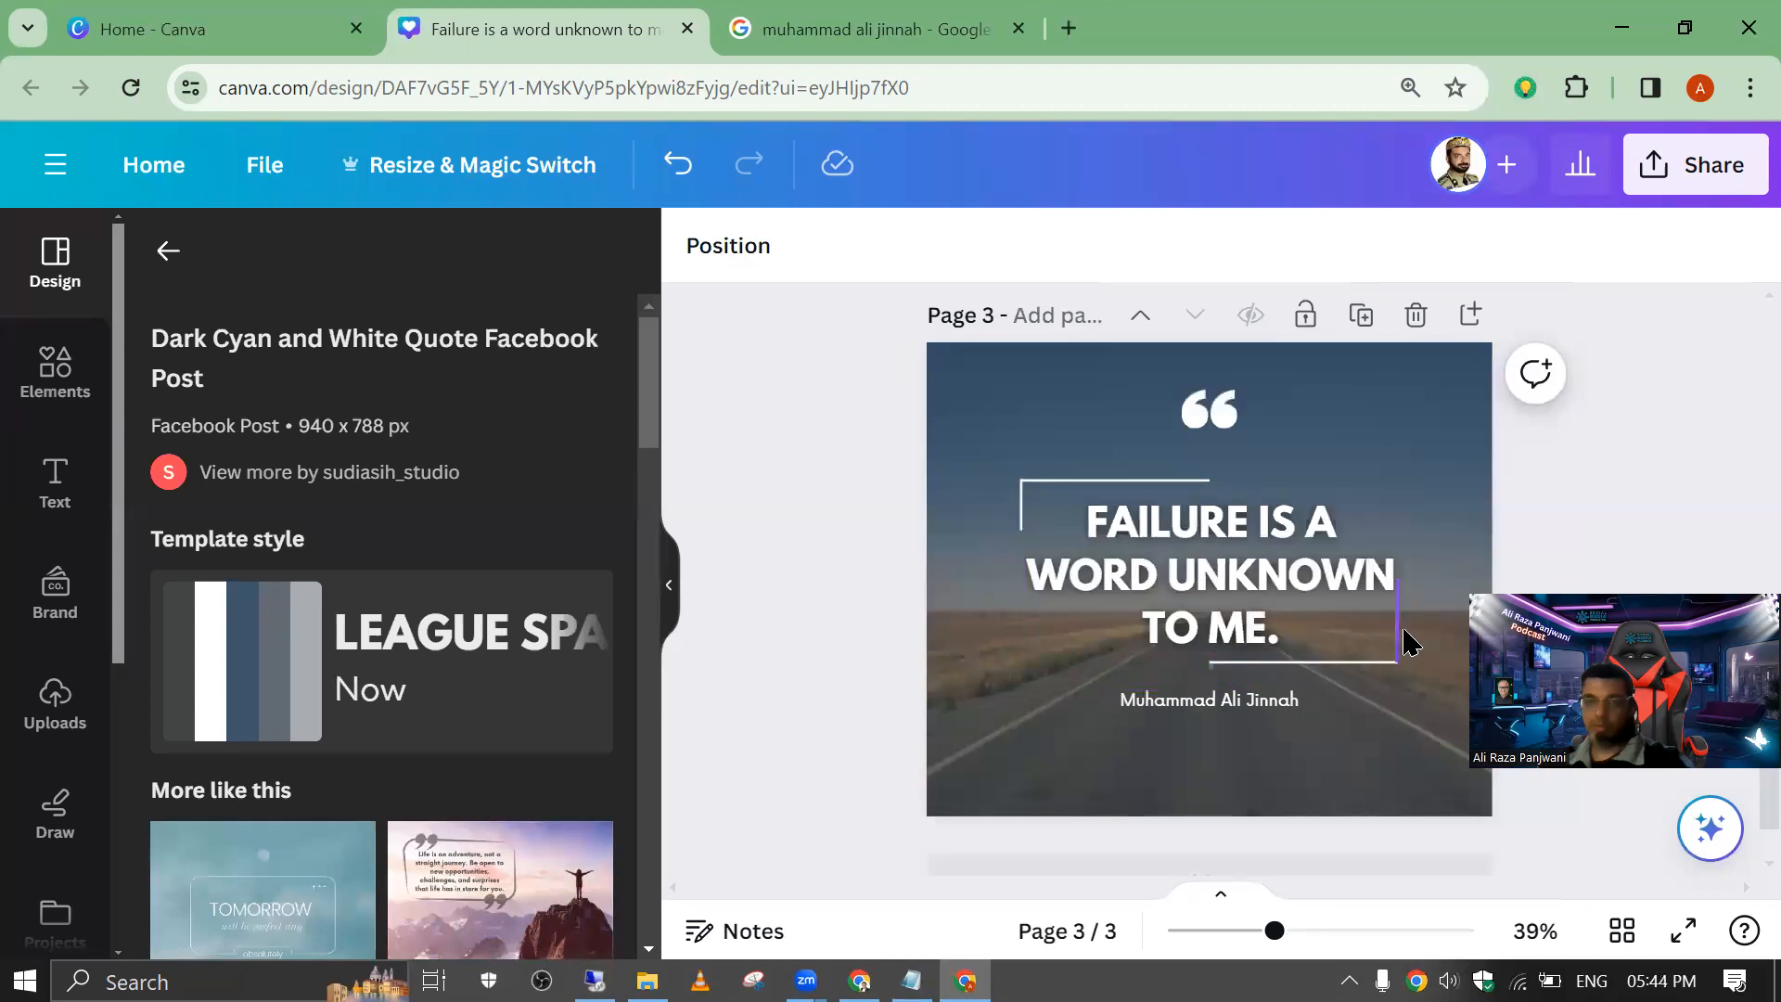
Step: Try to reposition the lower-right corner line and realign the quote text with it
mouse_move(1381, 661)
left_mouse_down()
mouse_move(1324, 656)
mouse_move(1439, 660)
mouse_move(1354, 679)
left_mouse_up()
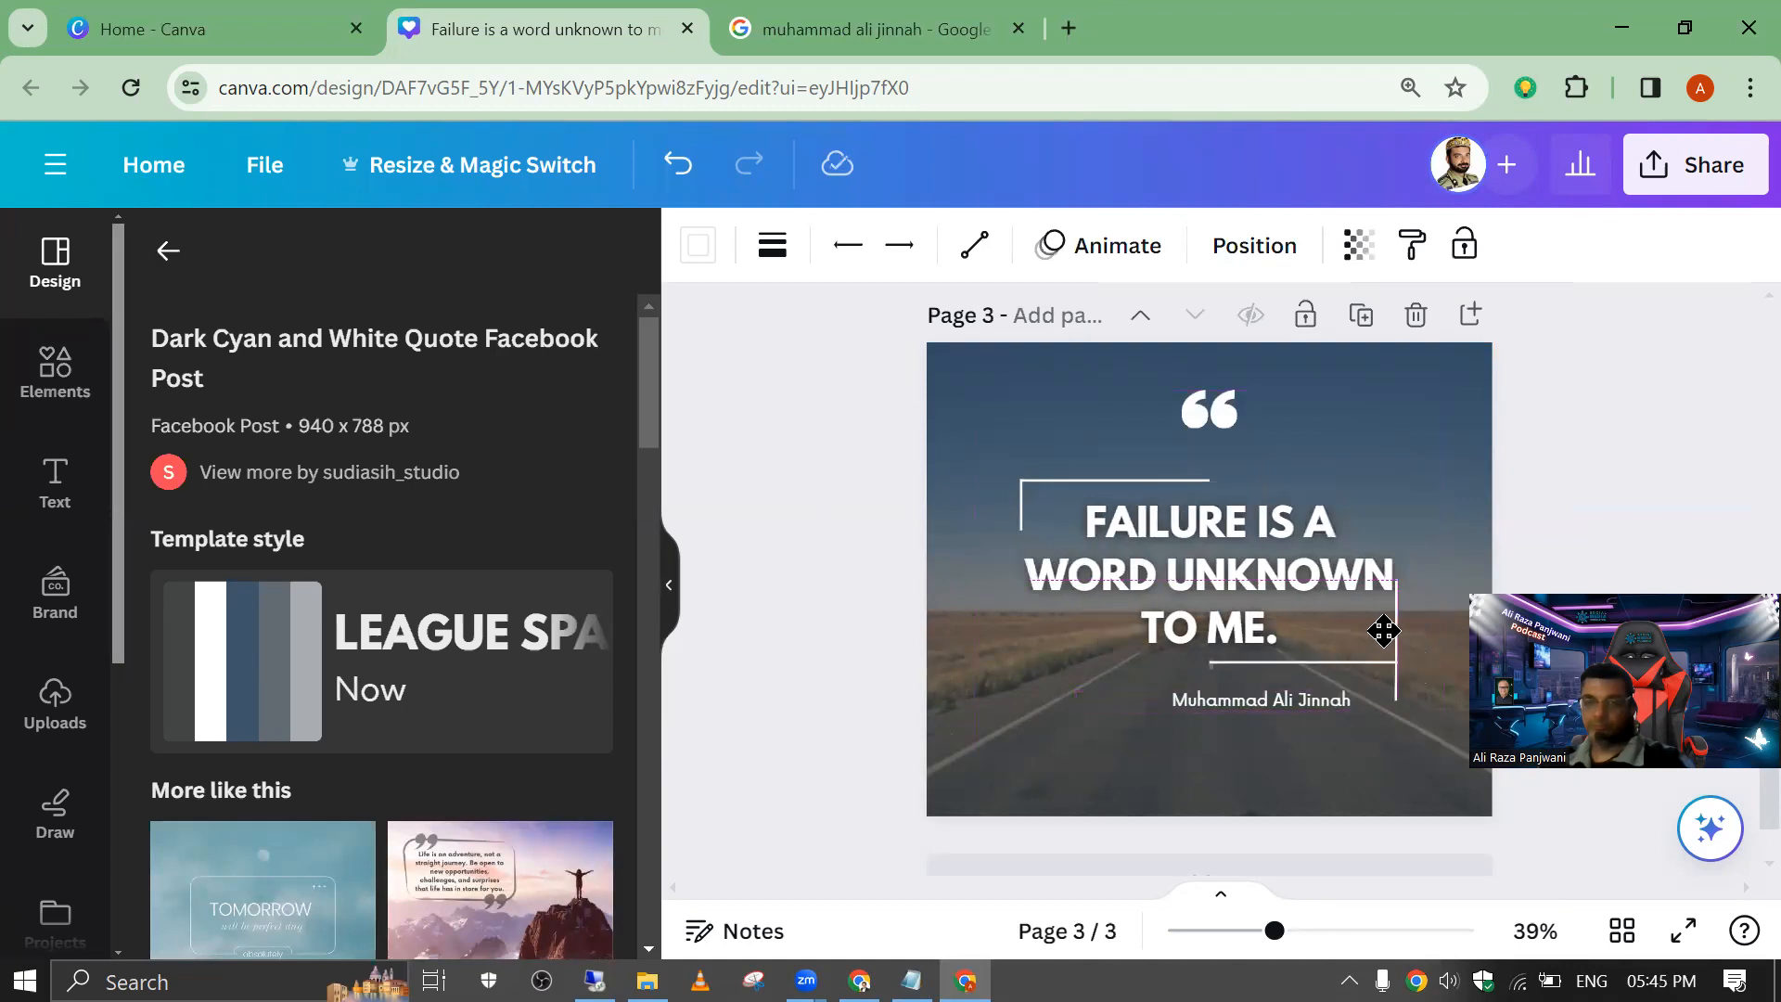
left_click(766, 448)
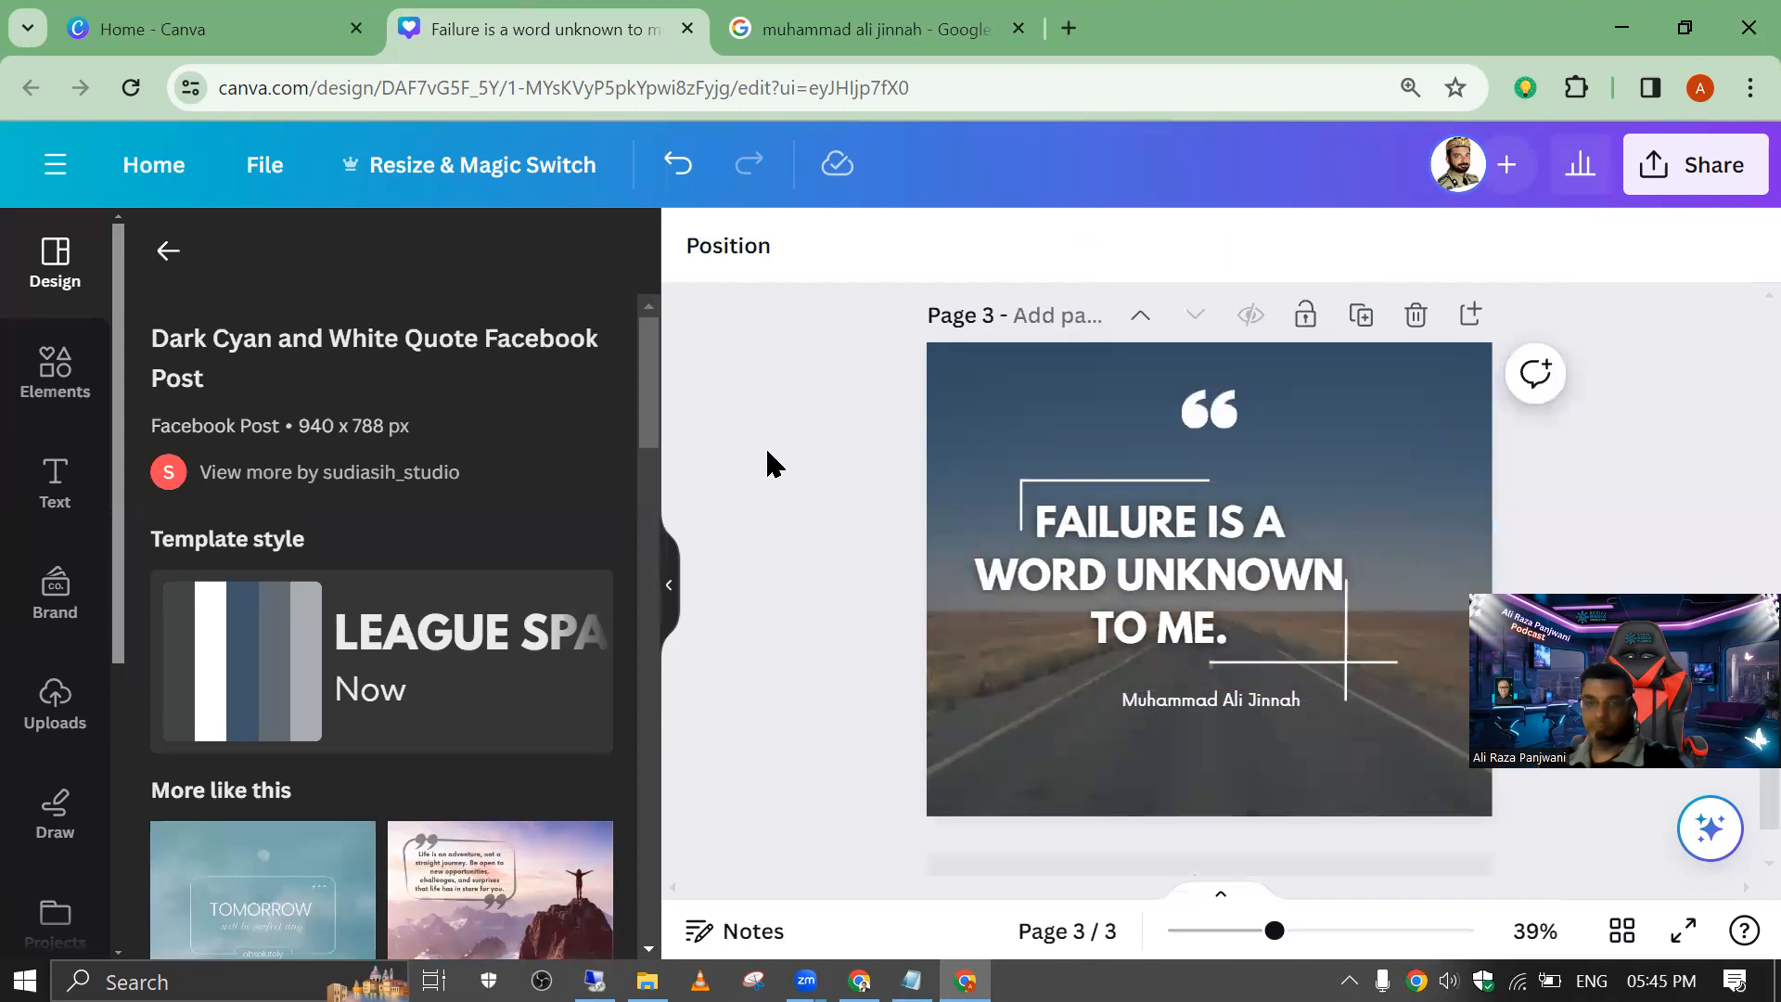
left_click(1137, 593)
left_click(1144, 586)
left_click_drag(1218, 586, 1125, 577)
left_click(850, 348)
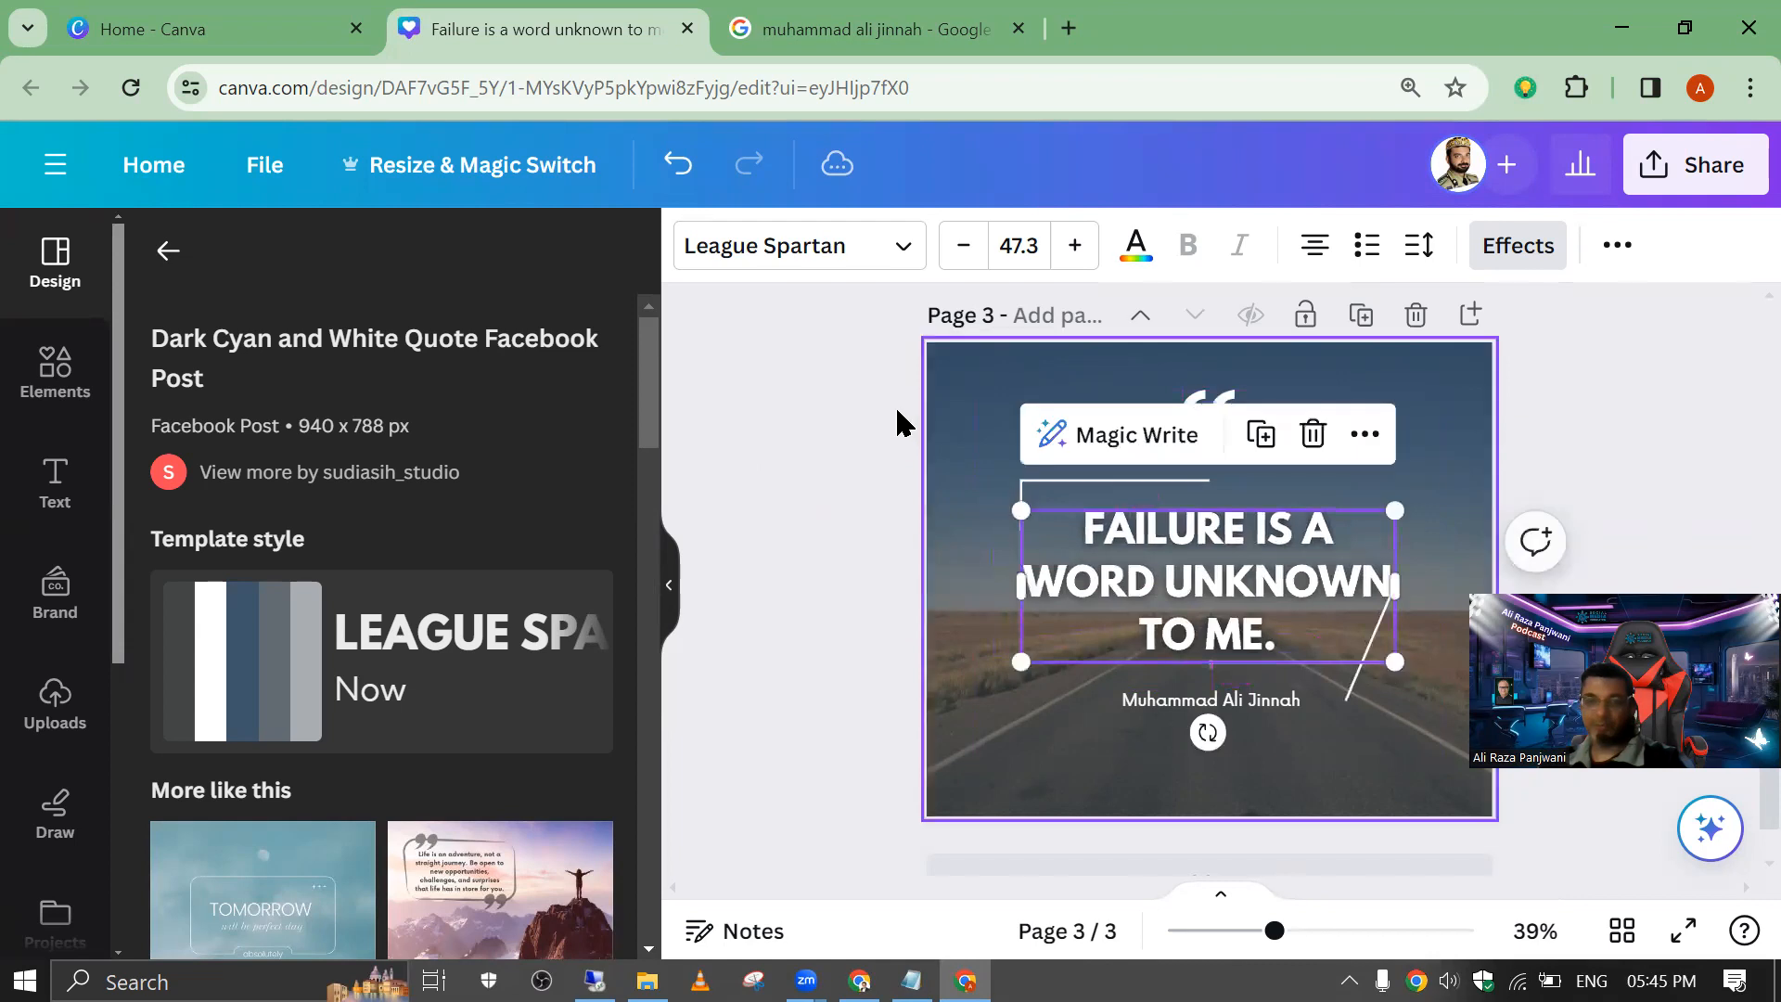
Step: Try to reshape the slanted corner line beside the quote and lower the horizontal line toward the author name
right_click(1217, 603)
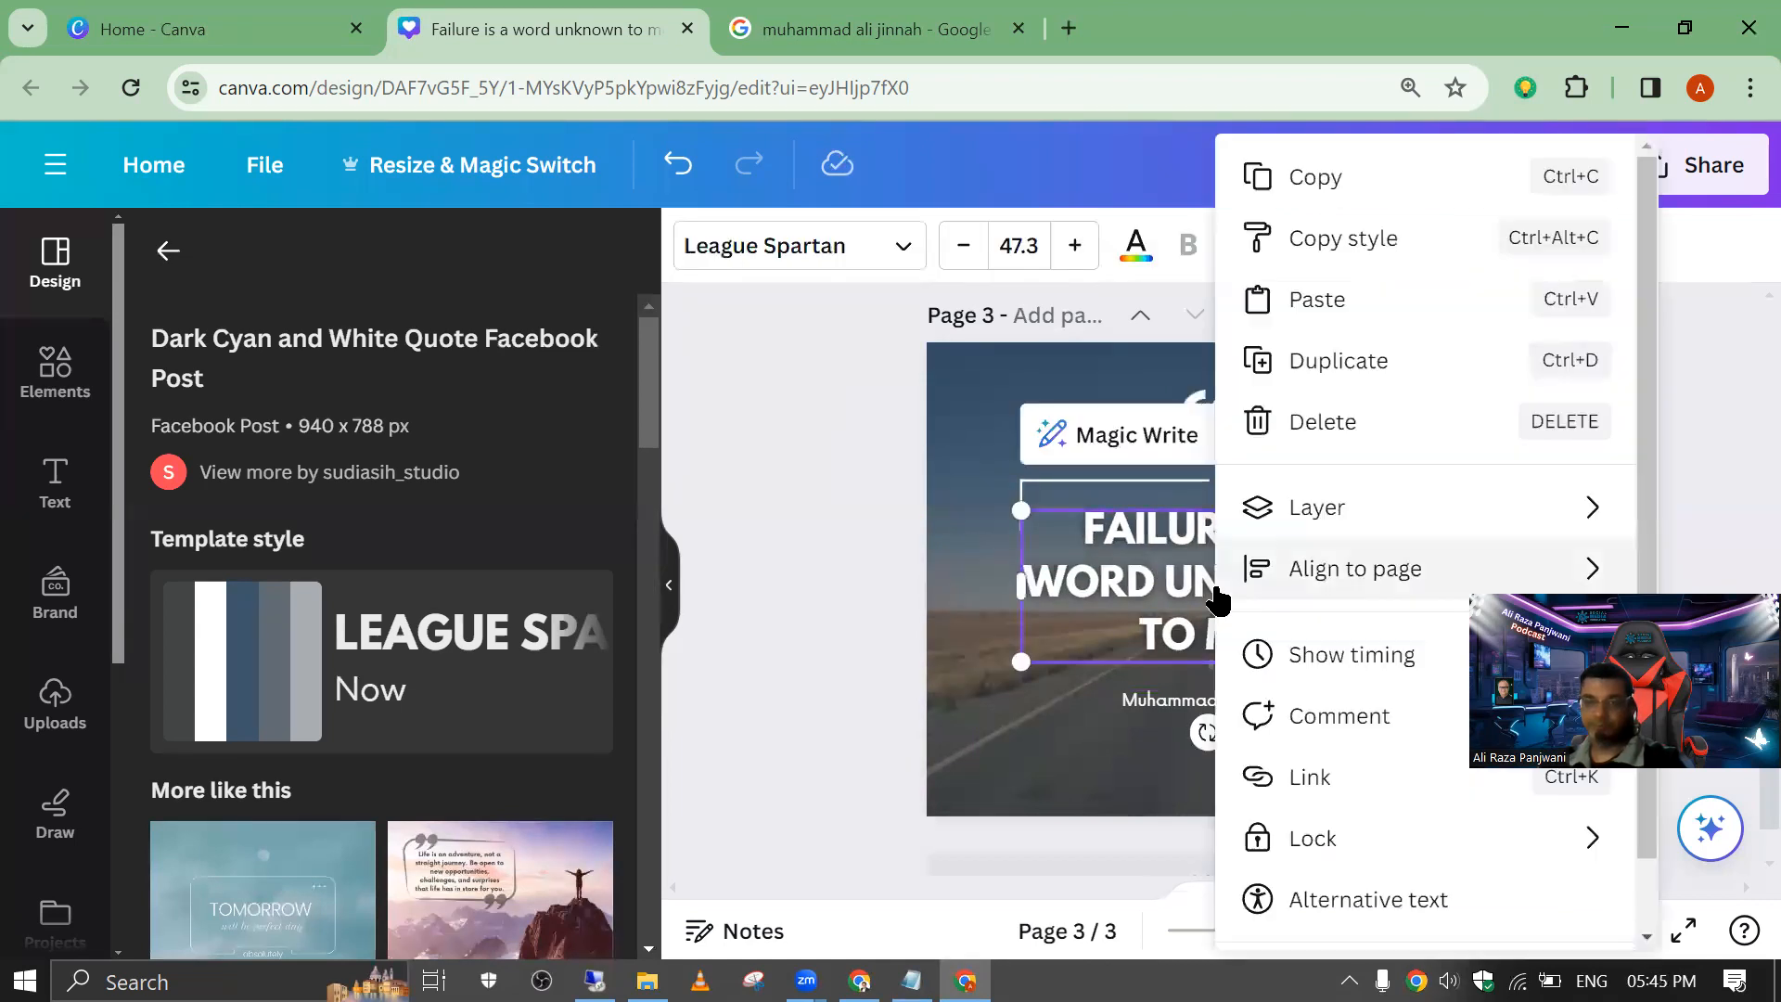
left_click(934, 517)
left_click_drag(1271, 576, 1201, 562)
left_click(1343, 699)
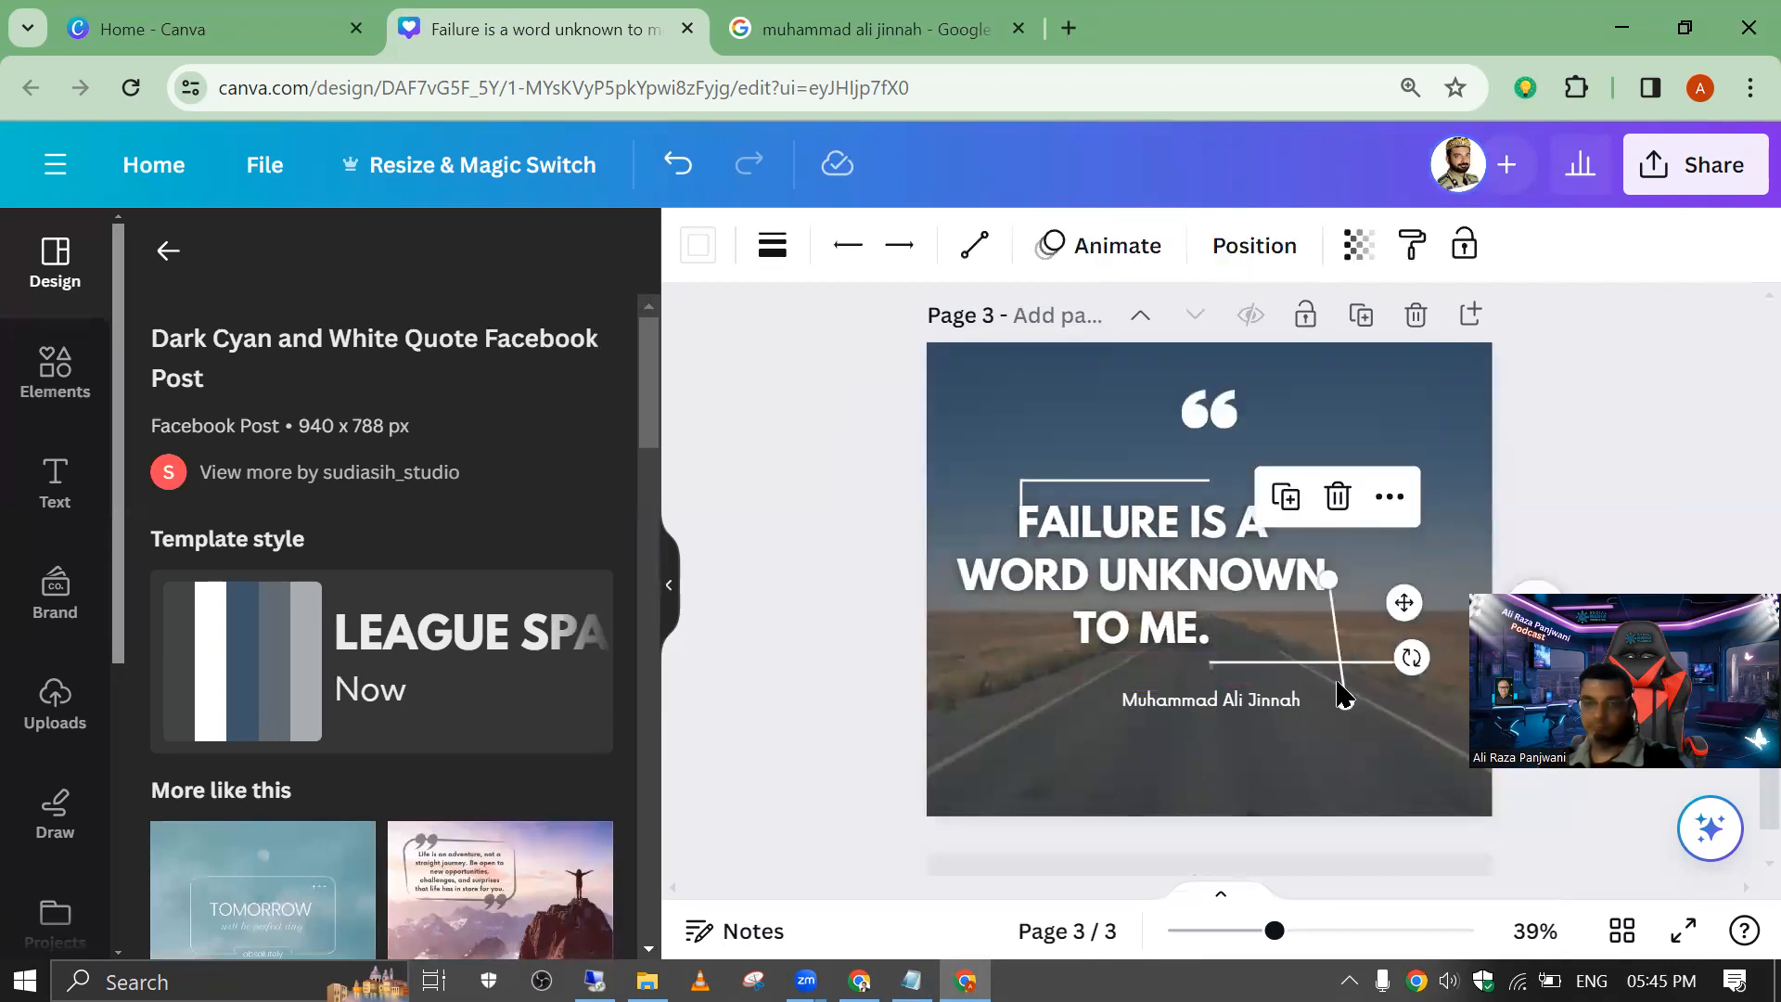
left_click_drag(1328, 579, 1423, 560)
left_click_drag(1324, 663, 1316, 692)
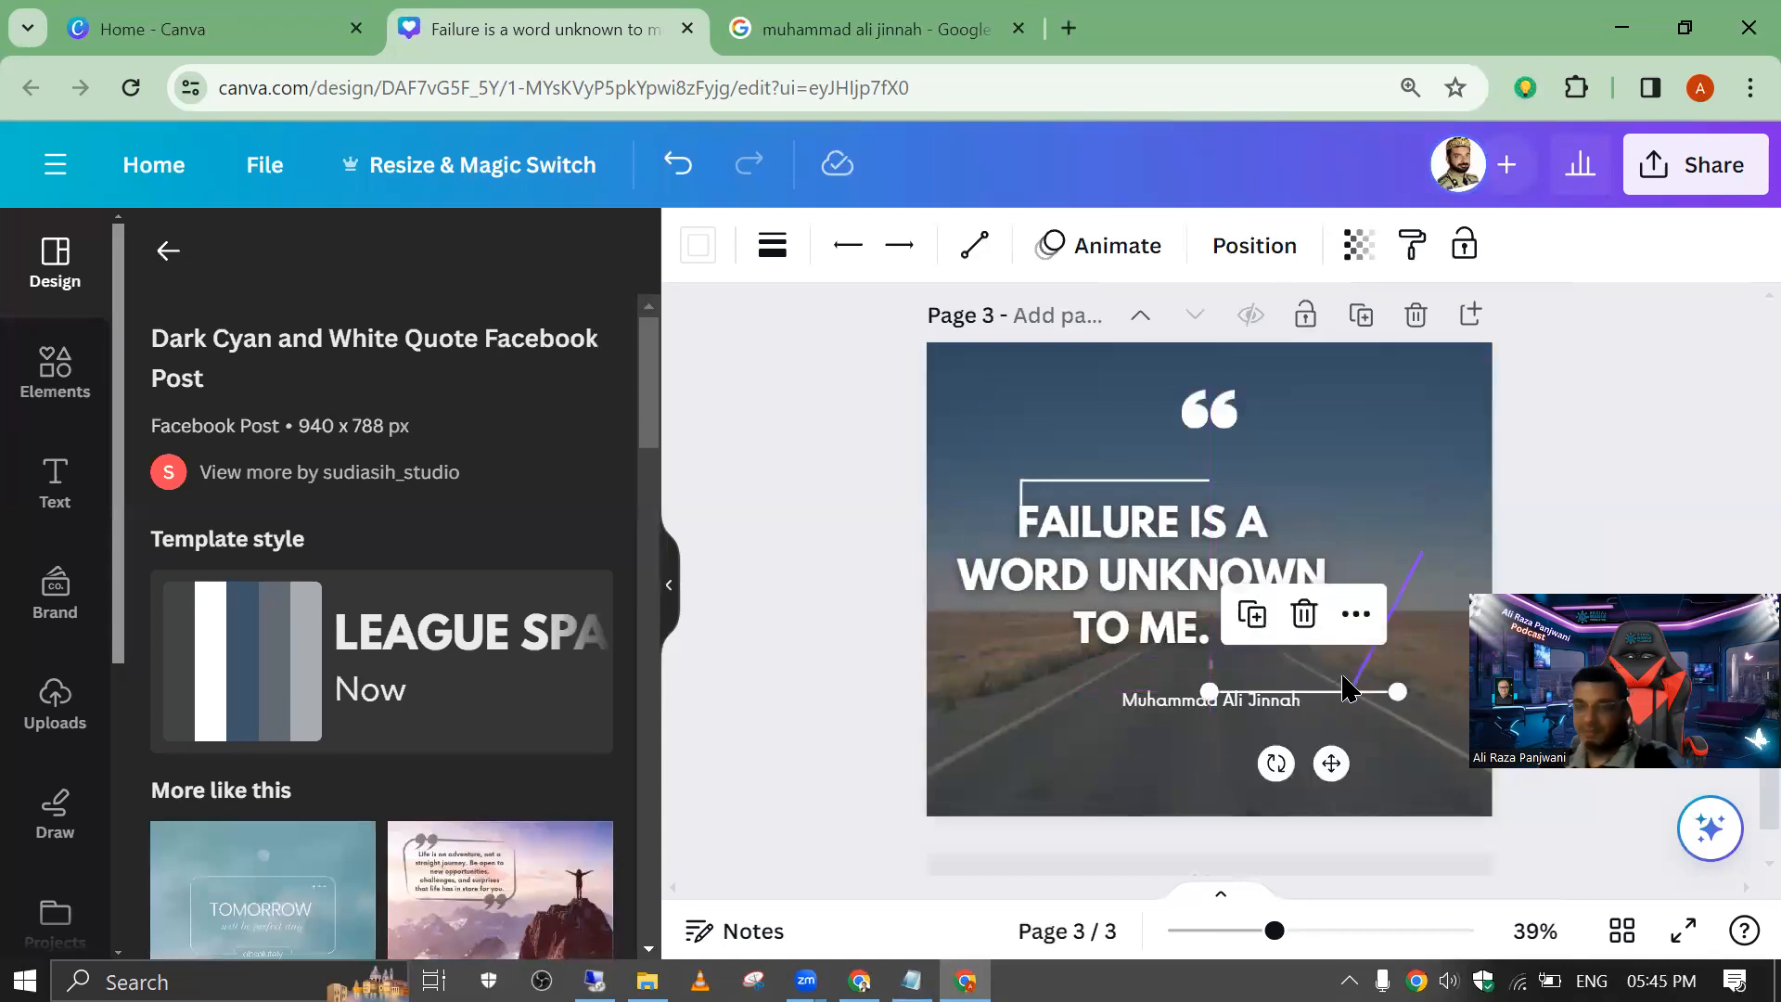
Step: Delete the four corner lines around the quote and shift the quote text back toward the page's centre
key("Delete")
left_click(1369, 652)
key("Delete")
left_click(1119, 483)
key("Delete")
left_click(1020, 497)
key("Delete")
left_click_drag(1094, 522, 1133, 521)
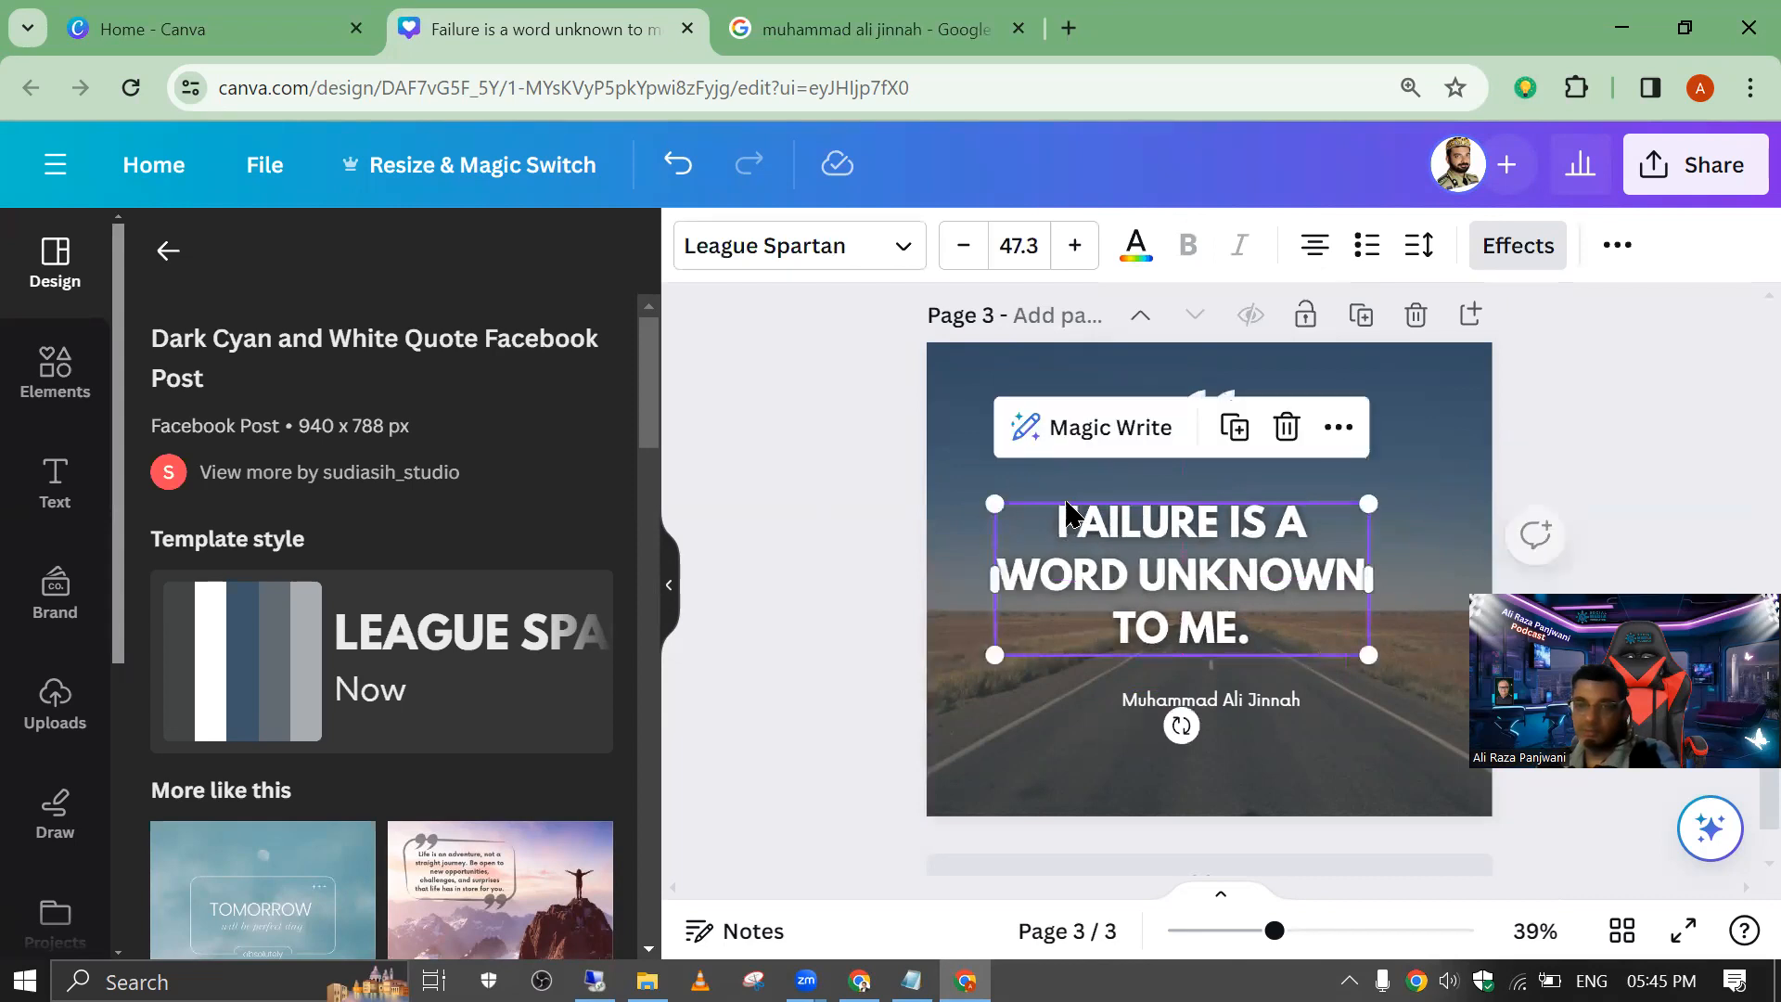
Step: Duplicate the road quote page and delete the background photo from the copy
left_click(954, 468)
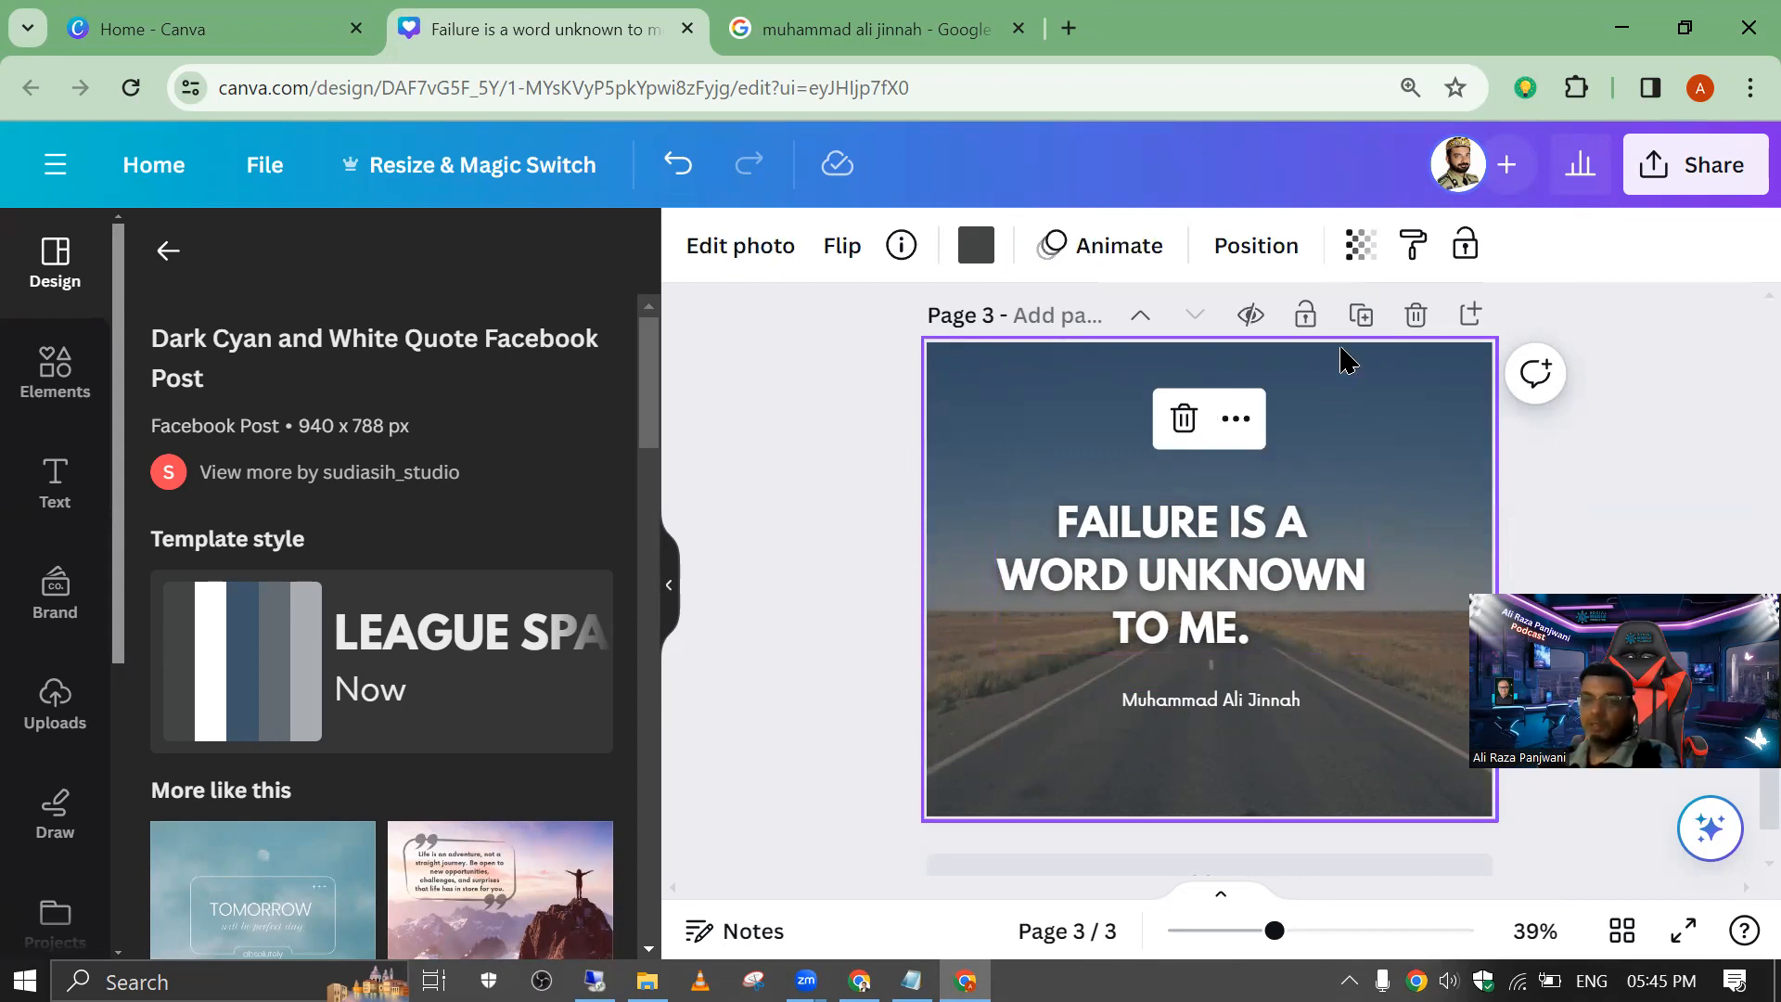
left_click(1361, 315)
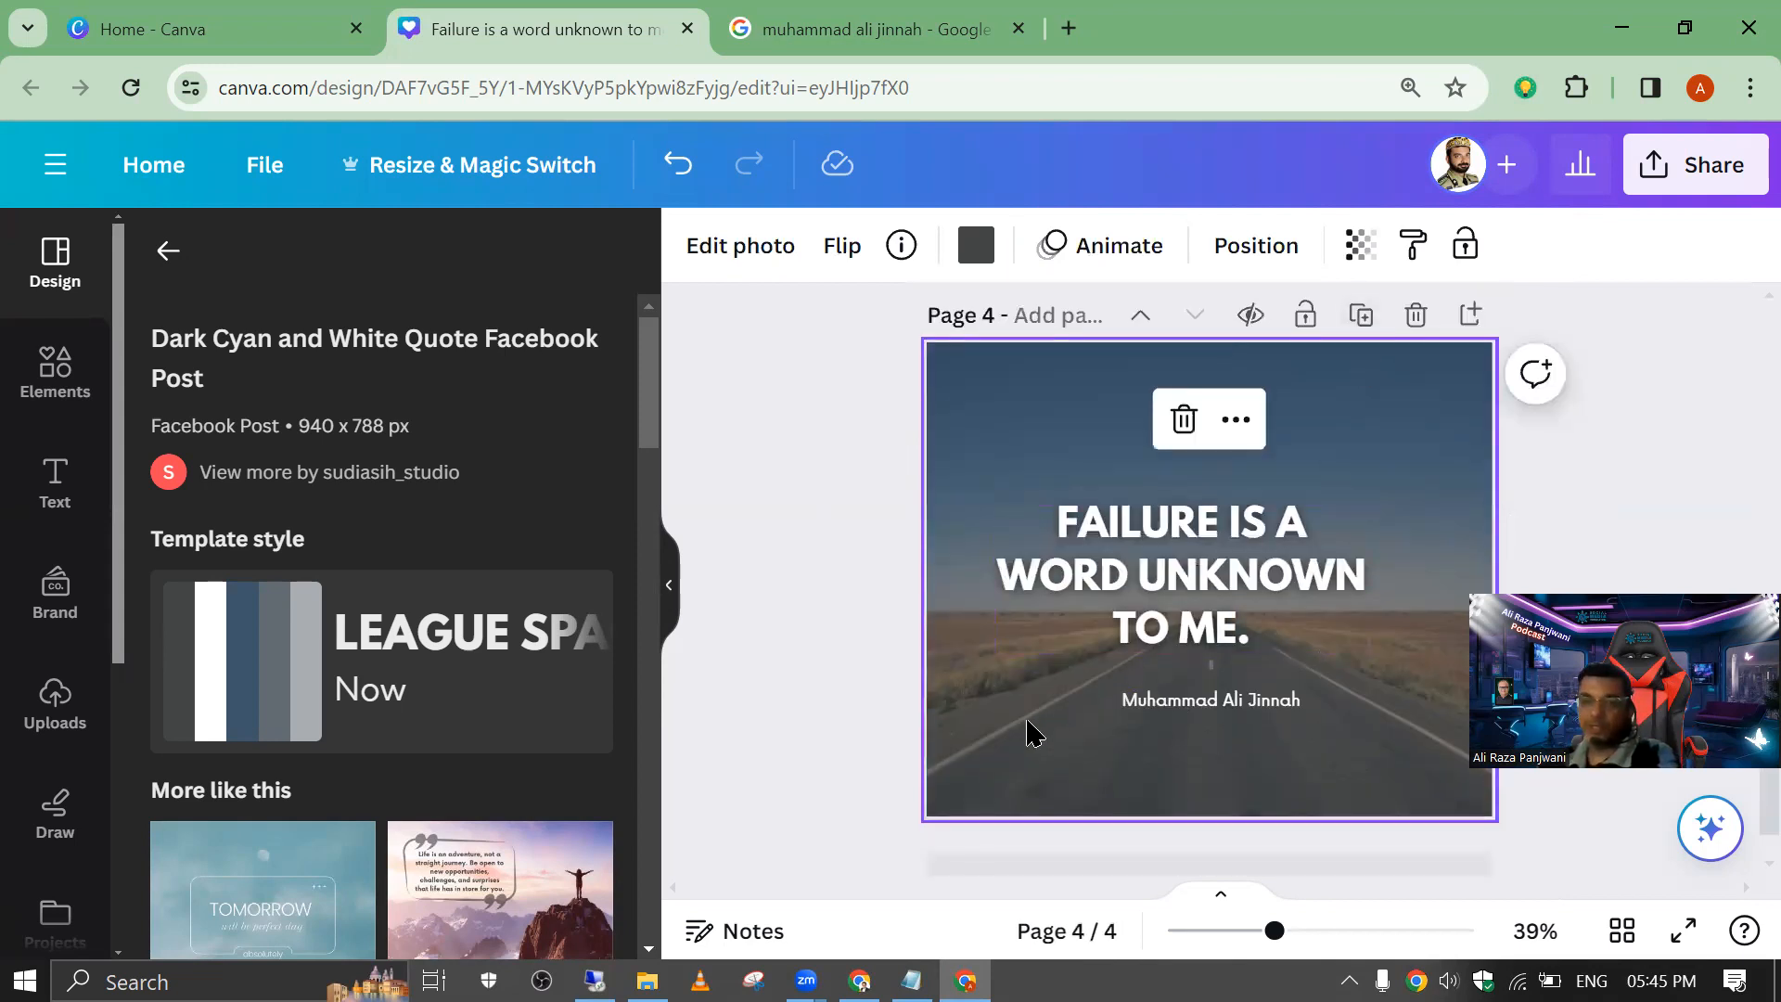
key("Delete")
Step: Search the element photos for "unknow" and add the sunny road photo with UNKNOWN painted on the asphalt
left_click(55, 370)
left_click(287, 265)
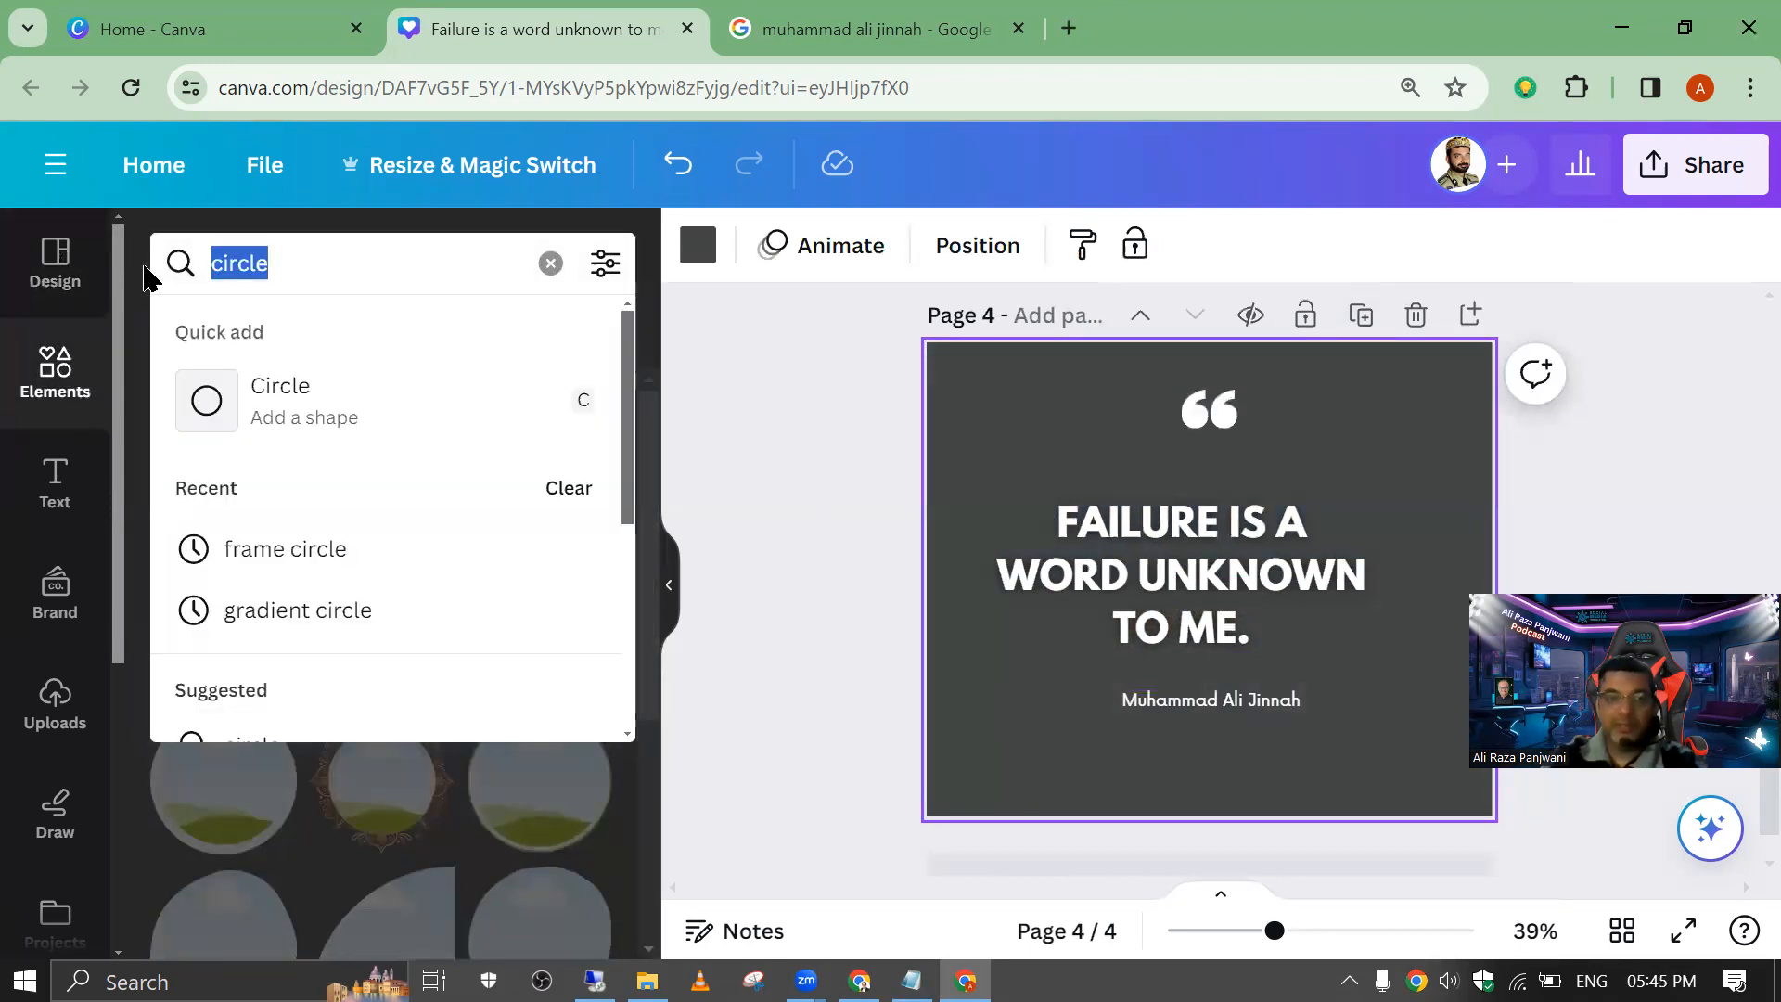
type("unknow")
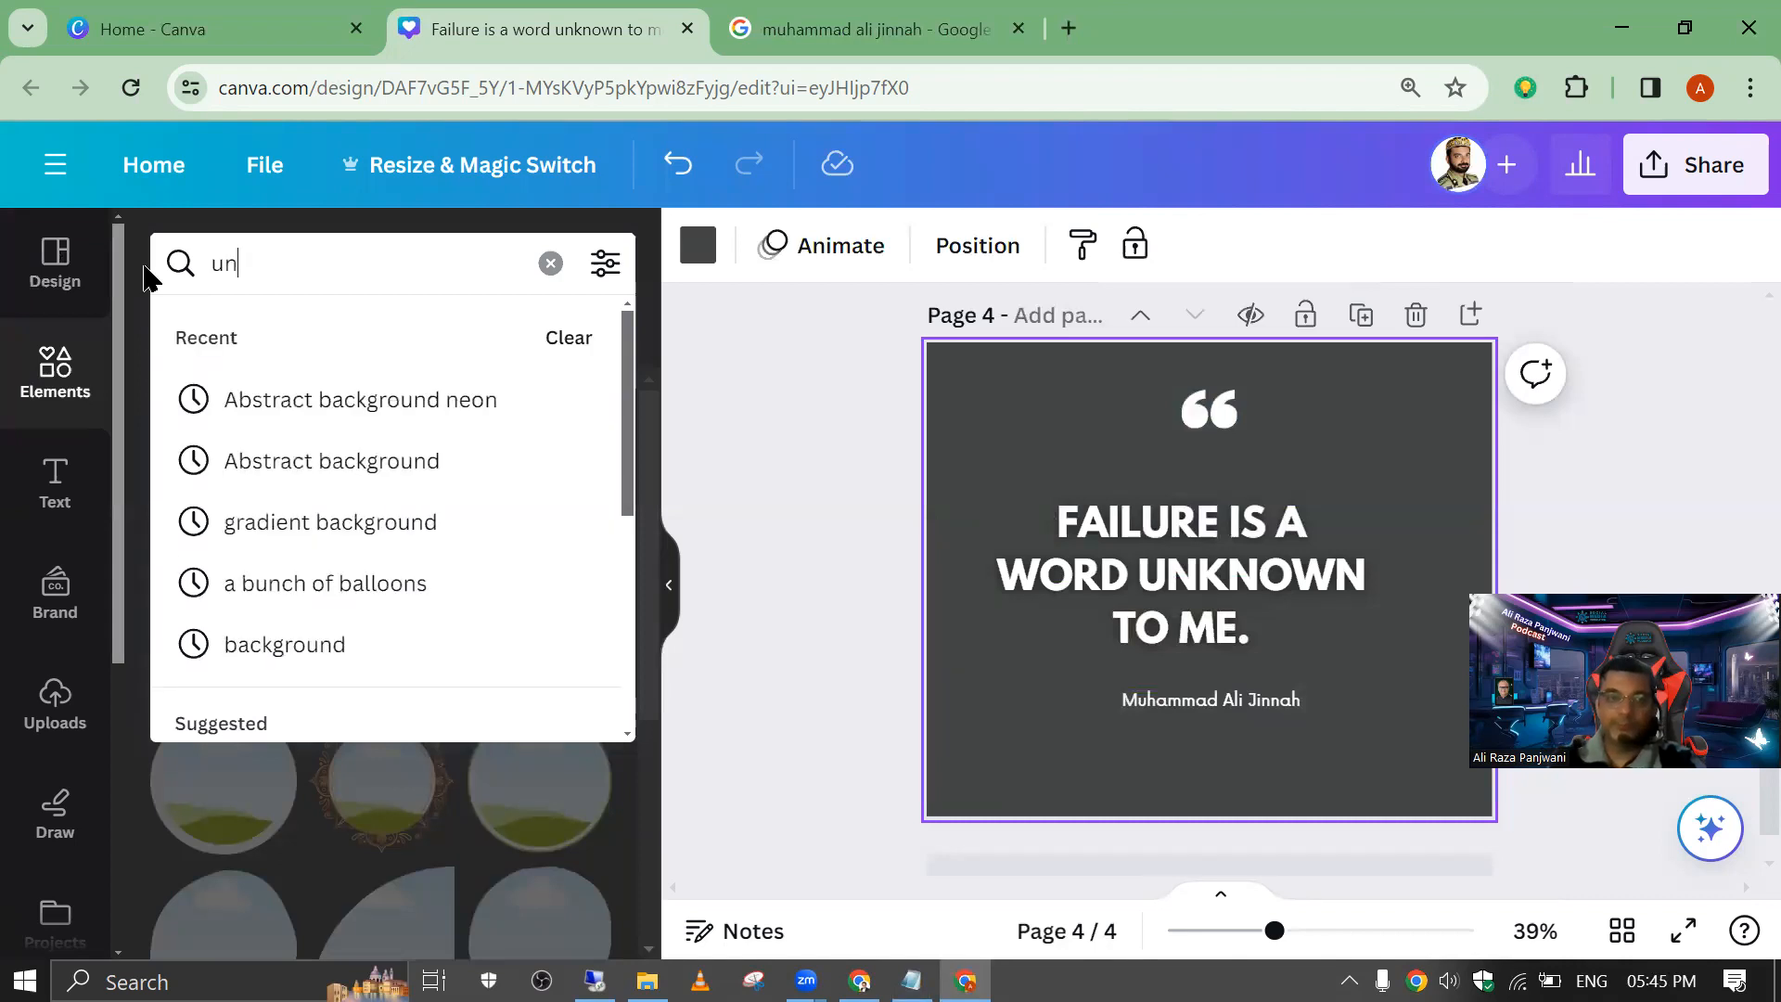
key("Return")
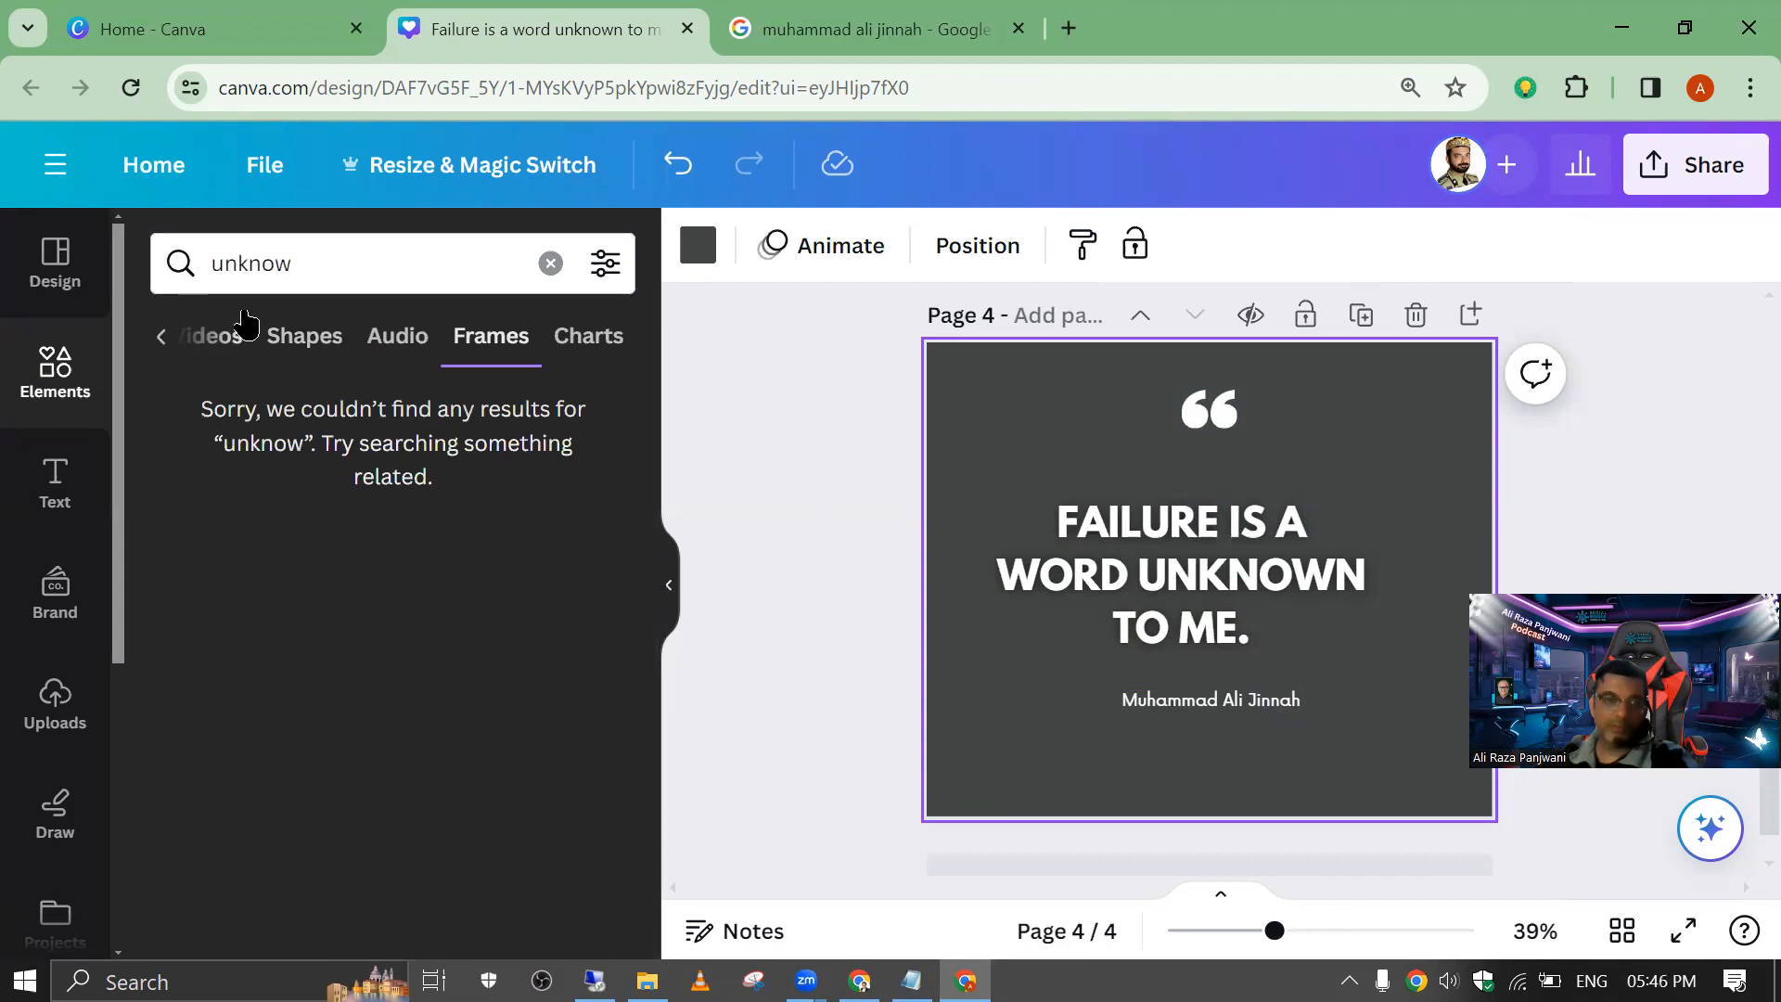
left_click(214, 336)
left_click(306, 337)
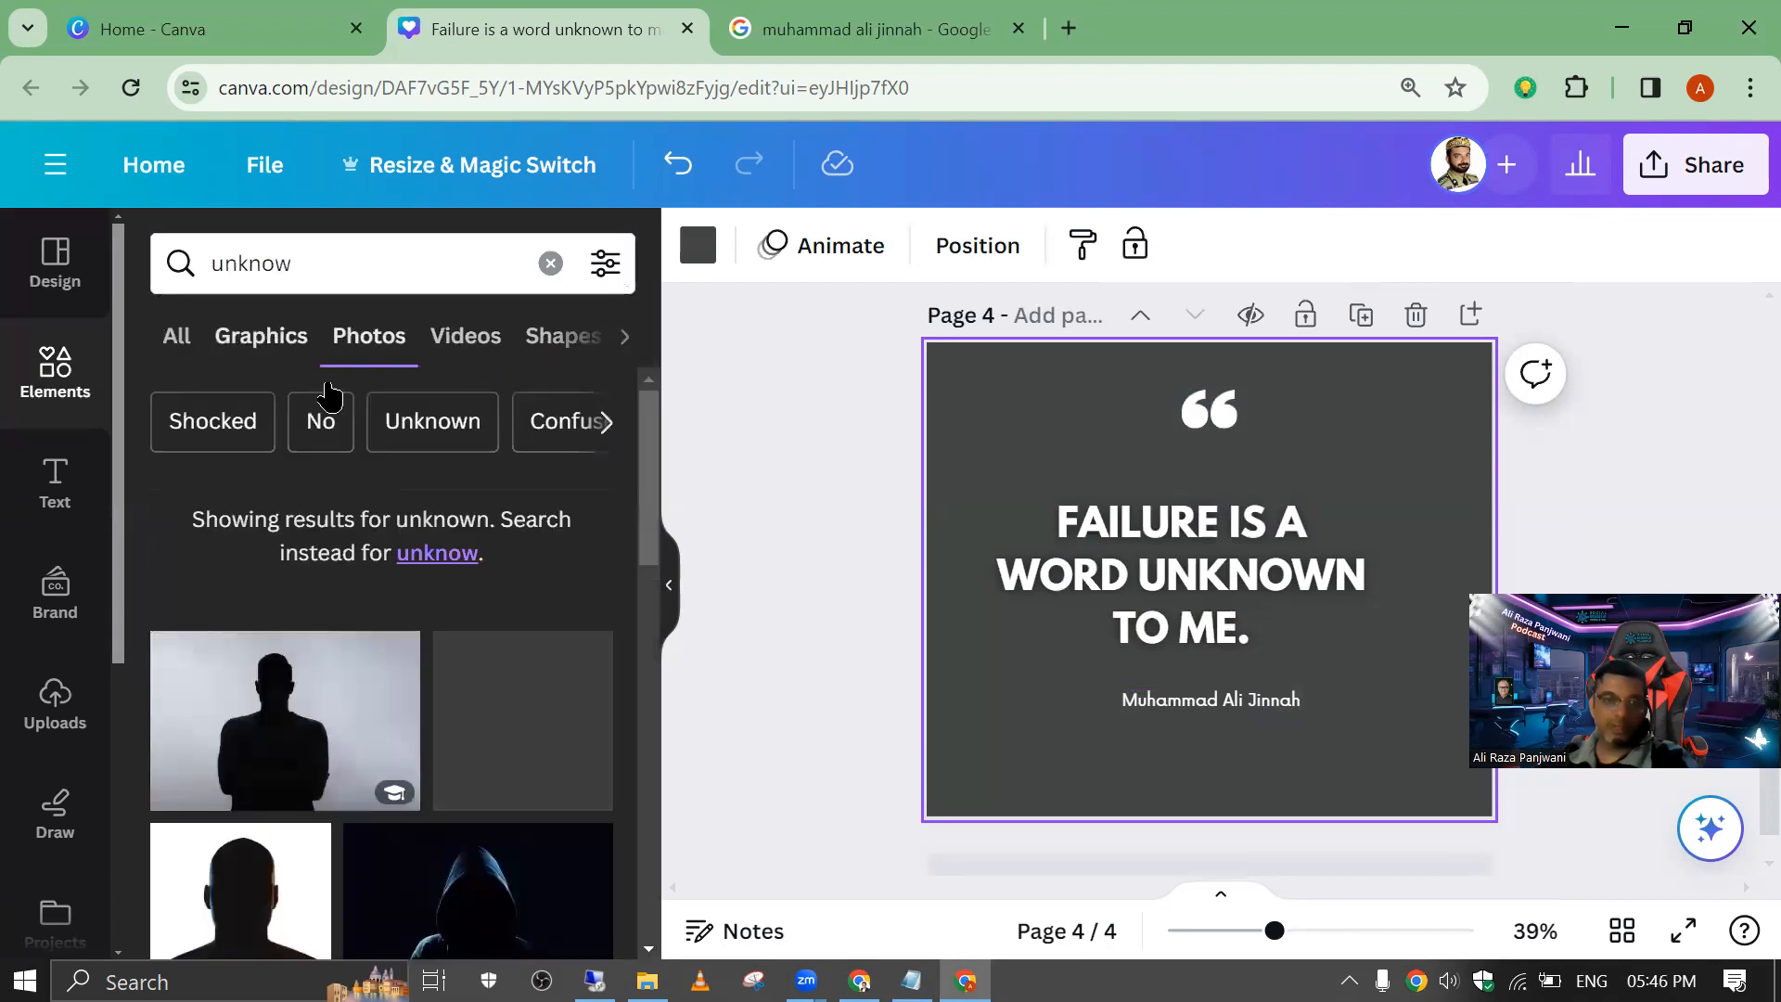
scroll(297, 603, "down", 6)
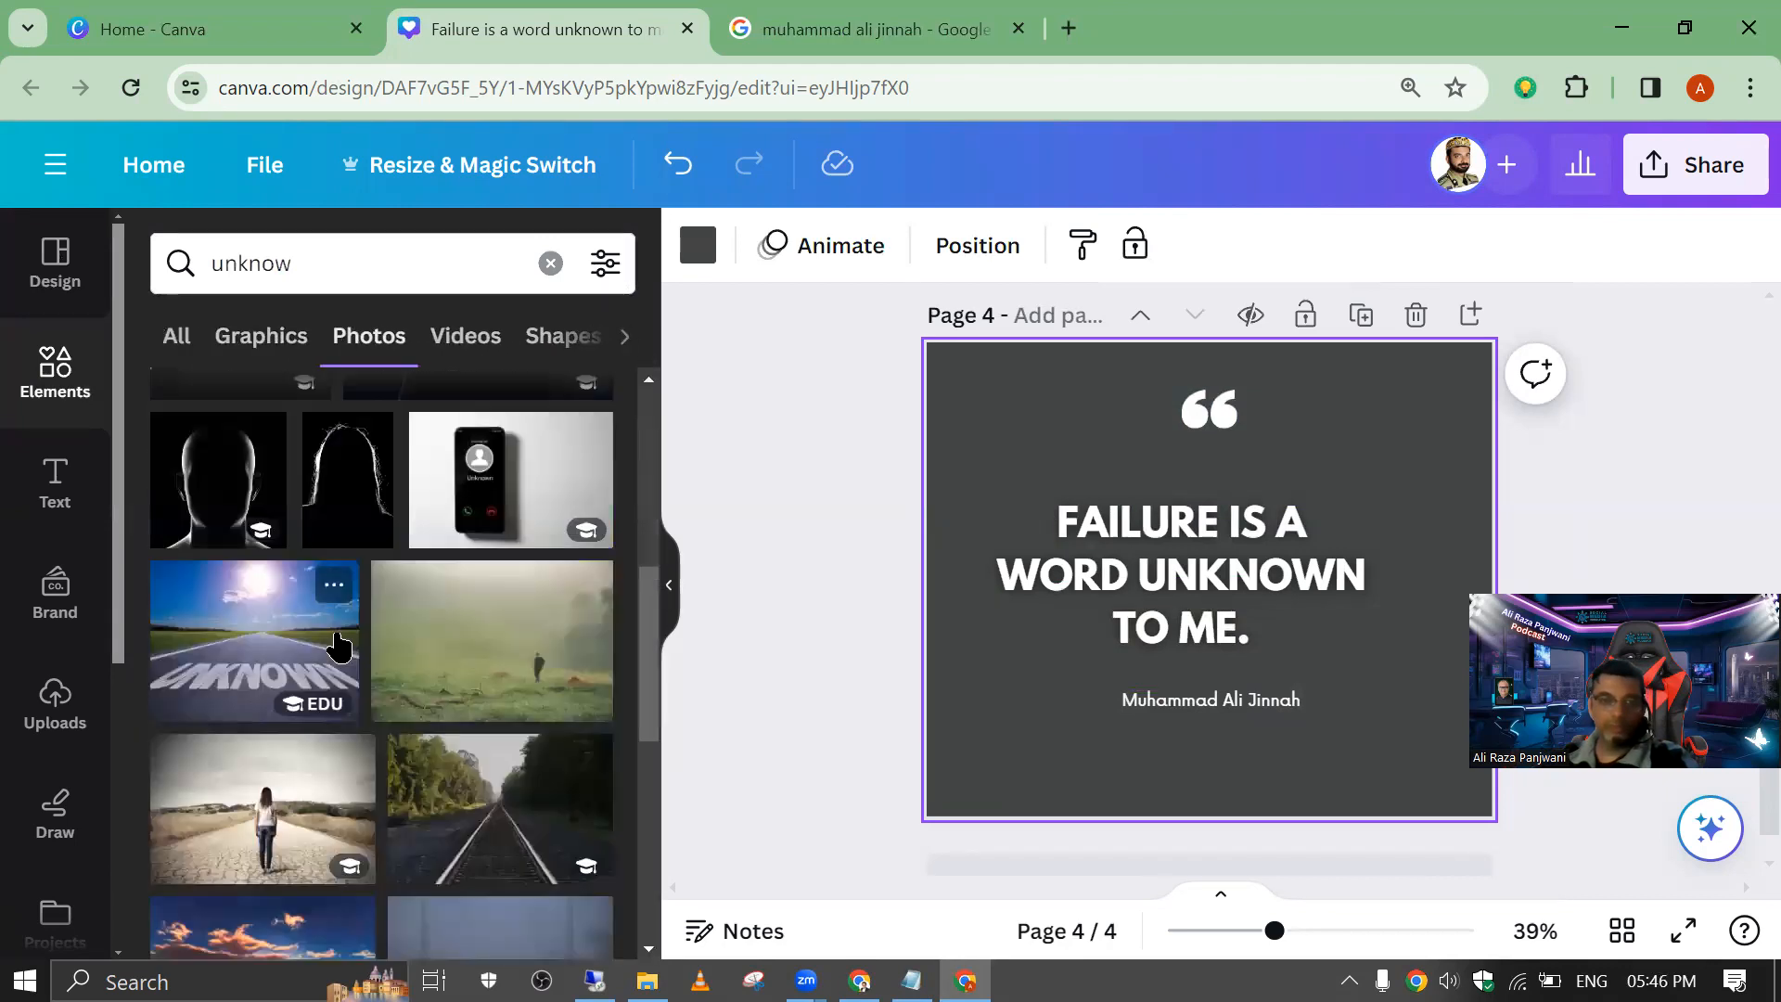
left_click(278, 615)
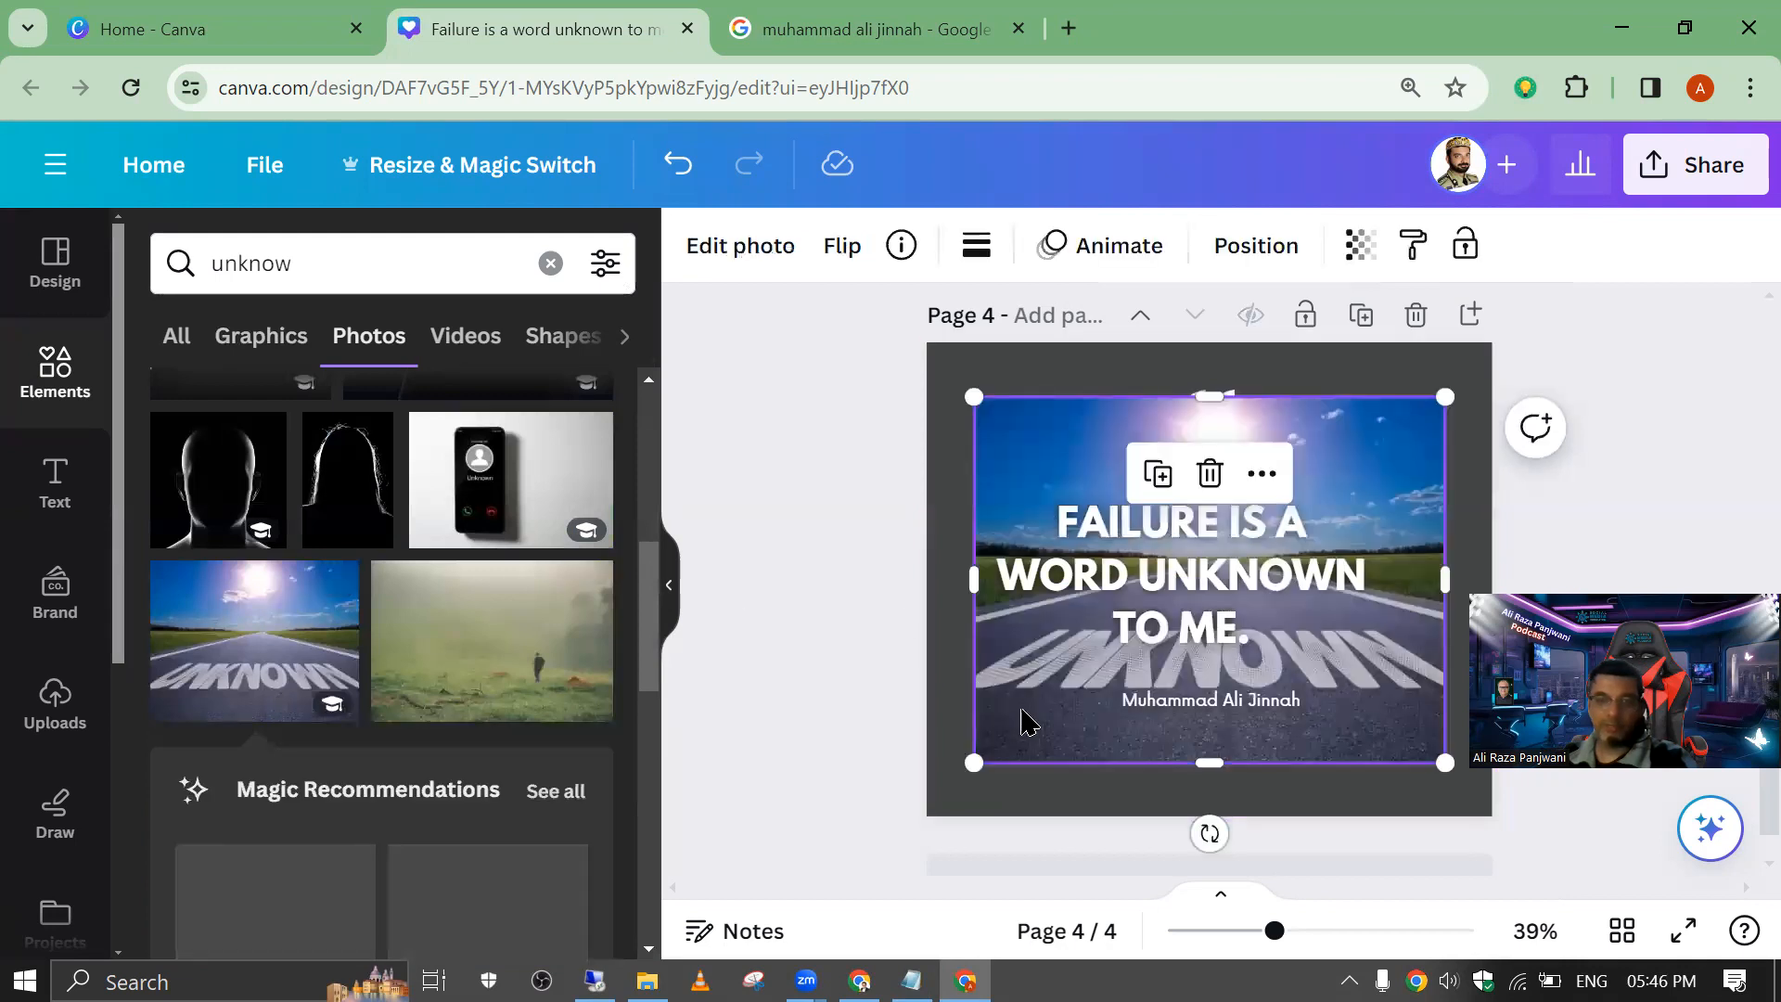
Step: Make the UNKNOWN road photo the page background and move the quote and author name up above the painted word
right_click(1040, 710)
scroll(1177, 757, "down", 3)
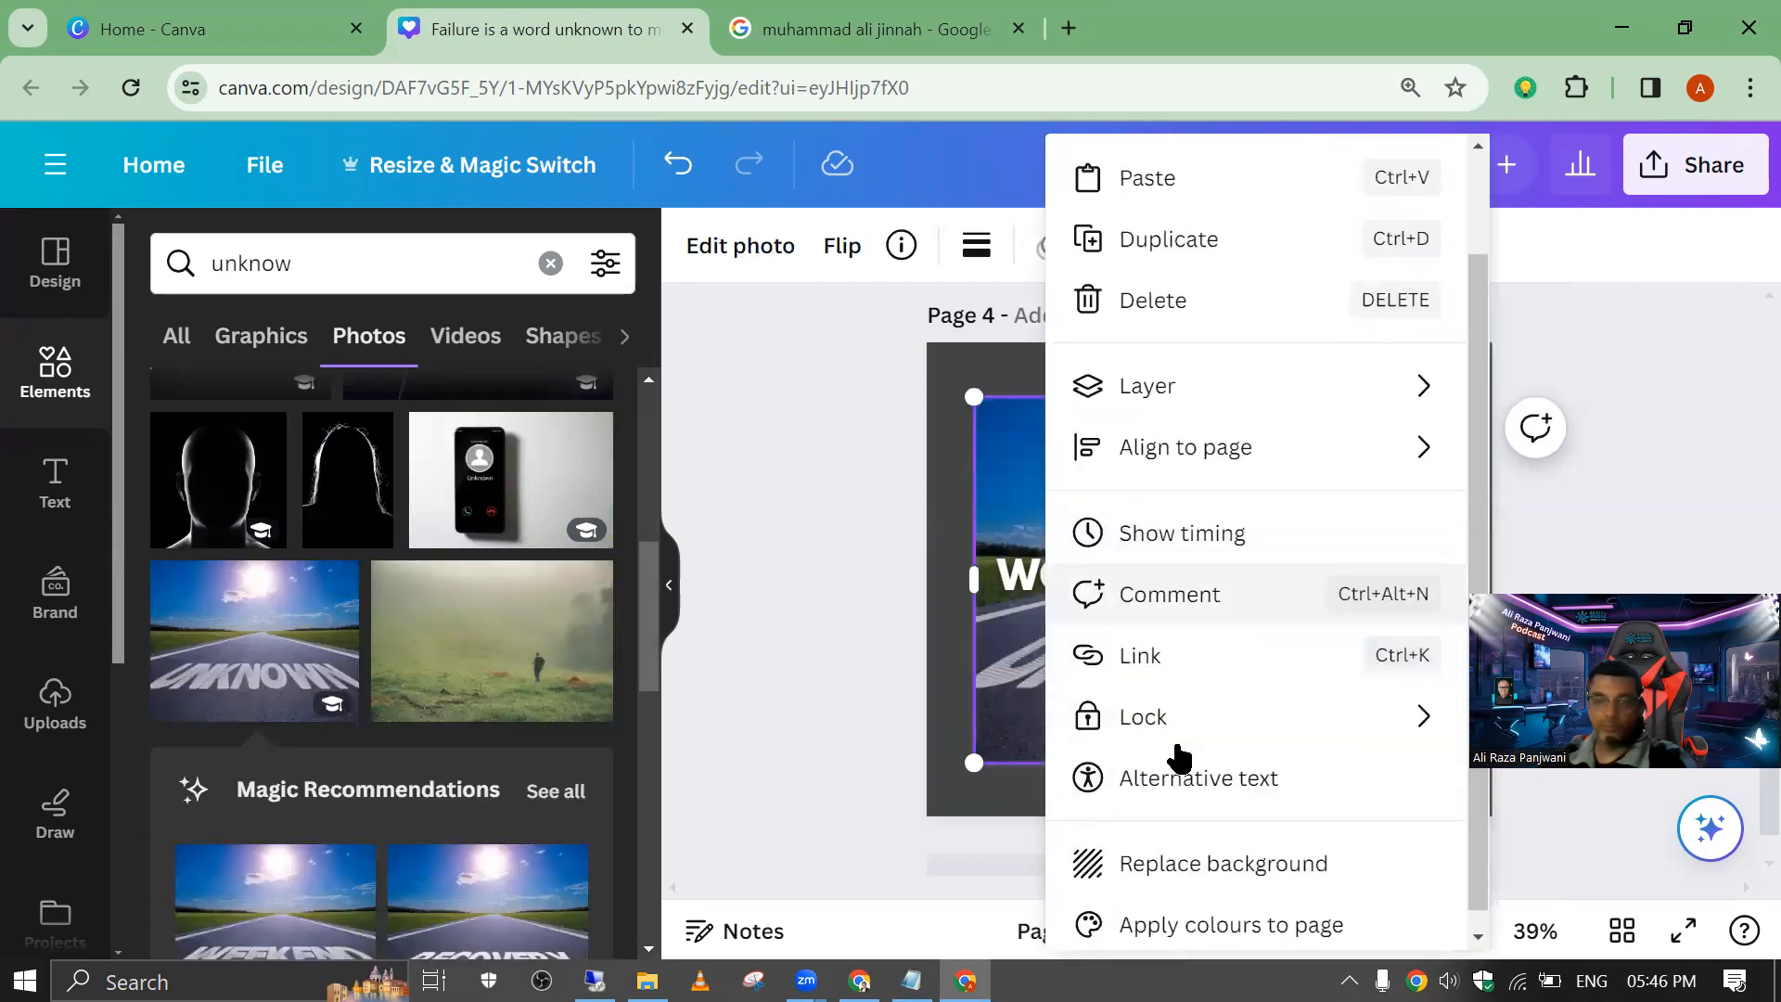
left_click(1219, 844)
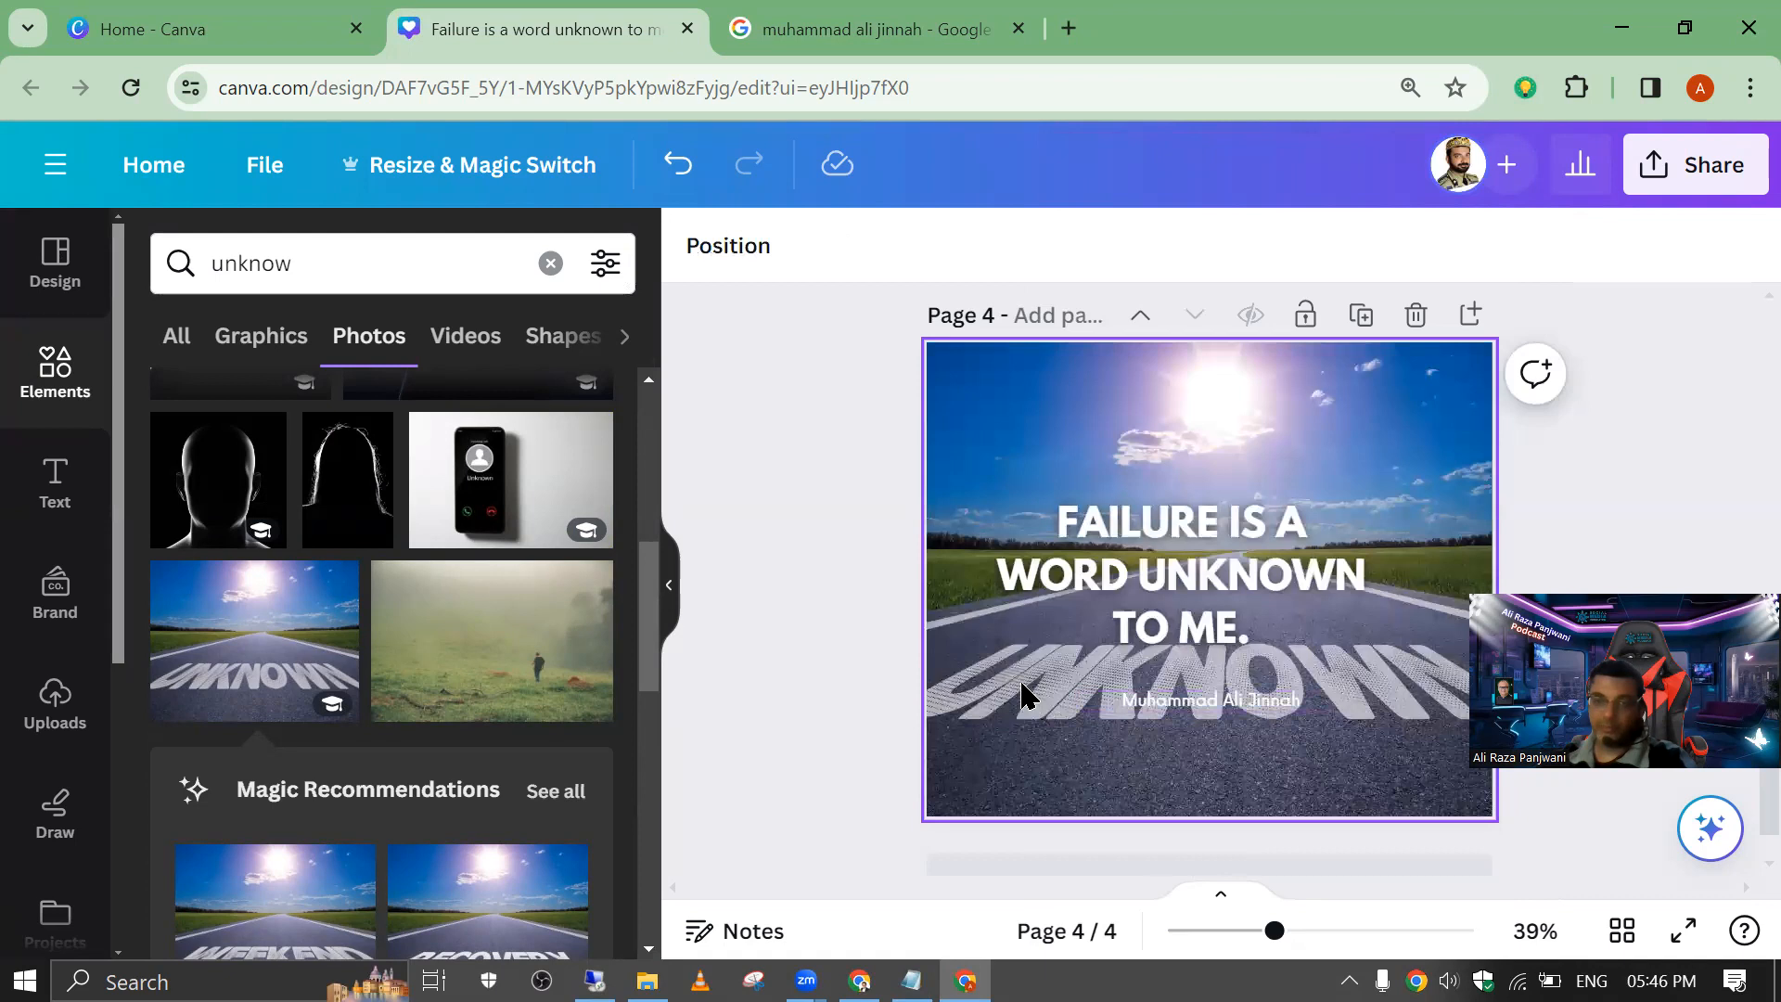
left_click_drag(1149, 585, 1193, 547)
left_click_drag(1213, 705, 1235, 631)
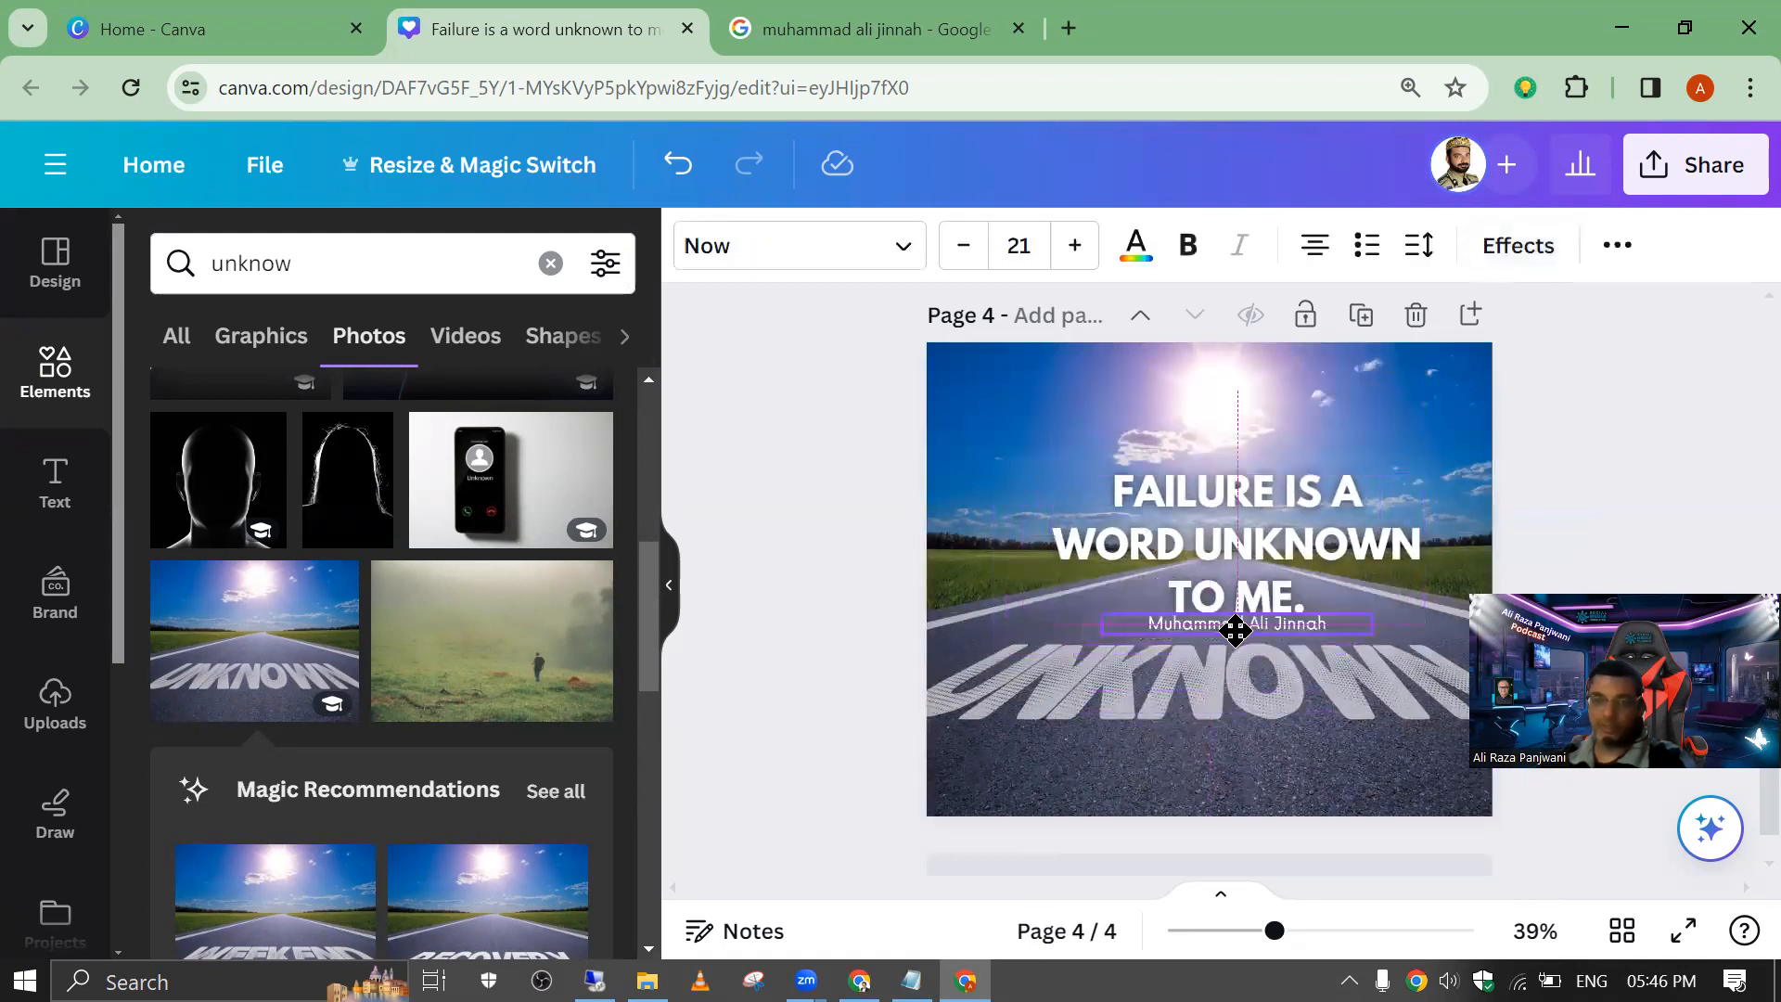
Step: Detach the UNKNOWN road photo from the page background and enlarge it across most of the page
double_click(1117, 694)
left_click_drag(1153, 688, 1173, 684)
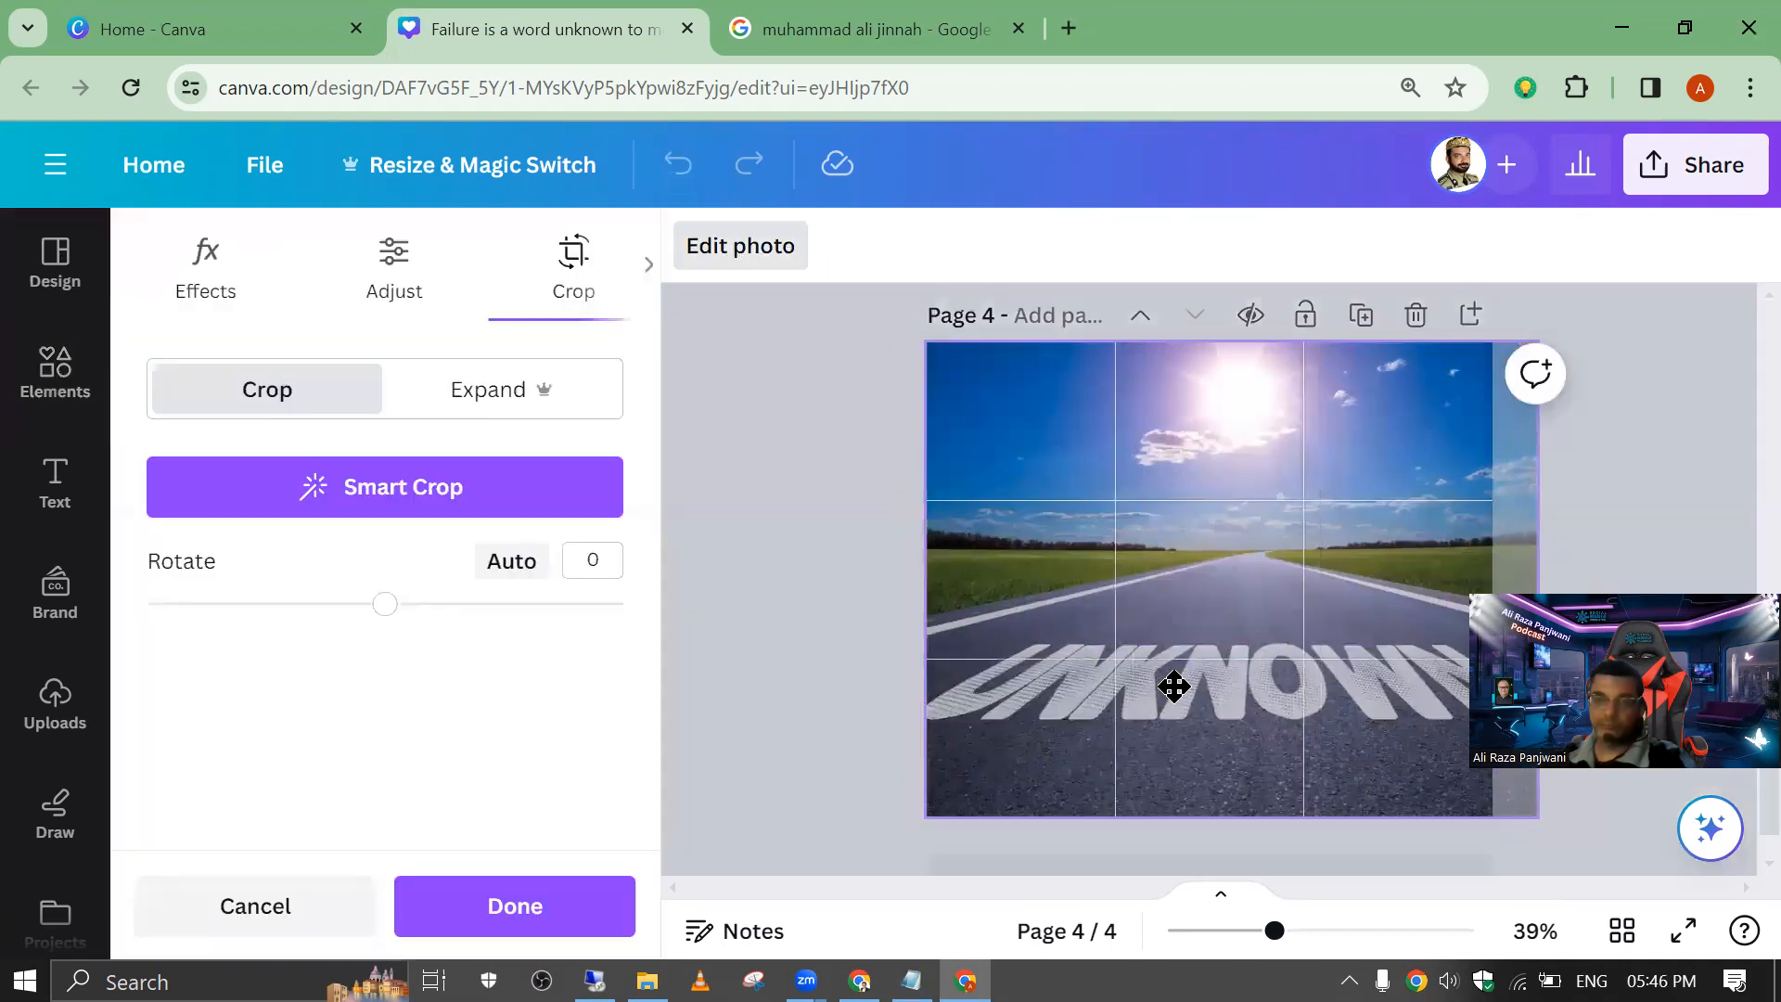
right_click(955, 455)
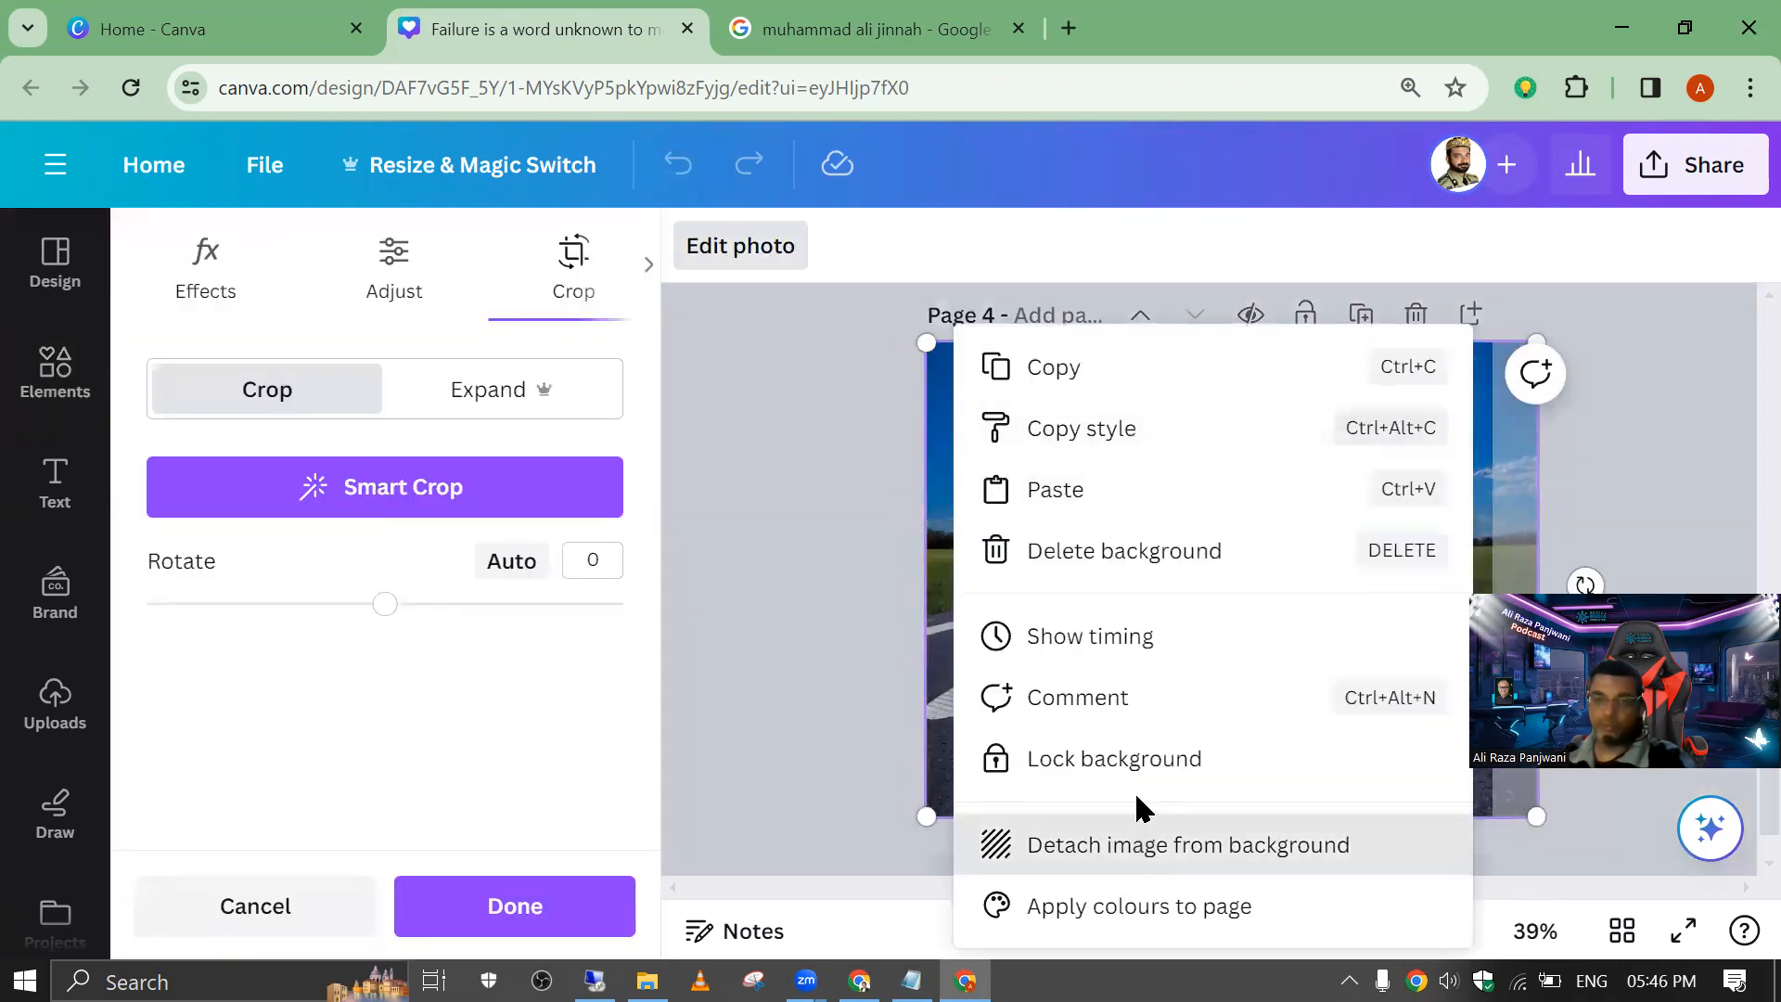
left_click(1141, 840)
left_click_drag(1166, 696, 1161, 735)
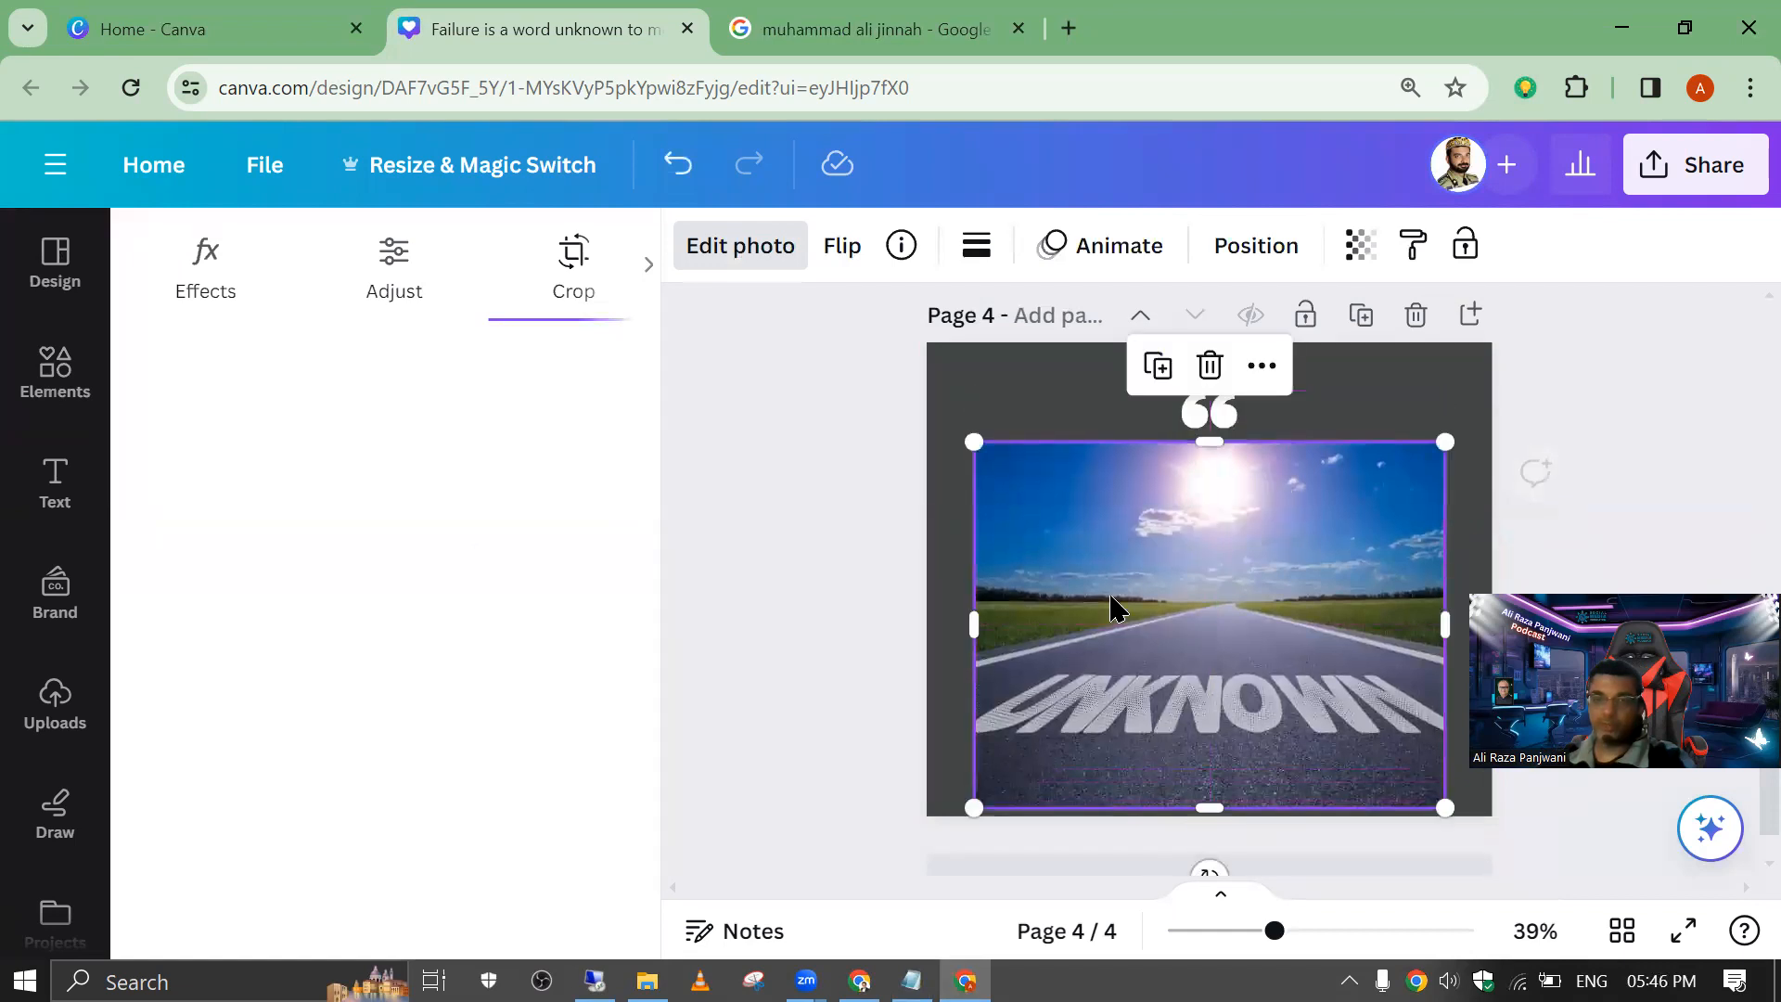
left_click_drag(975, 441, 919, 428)
right_click(1126, 668)
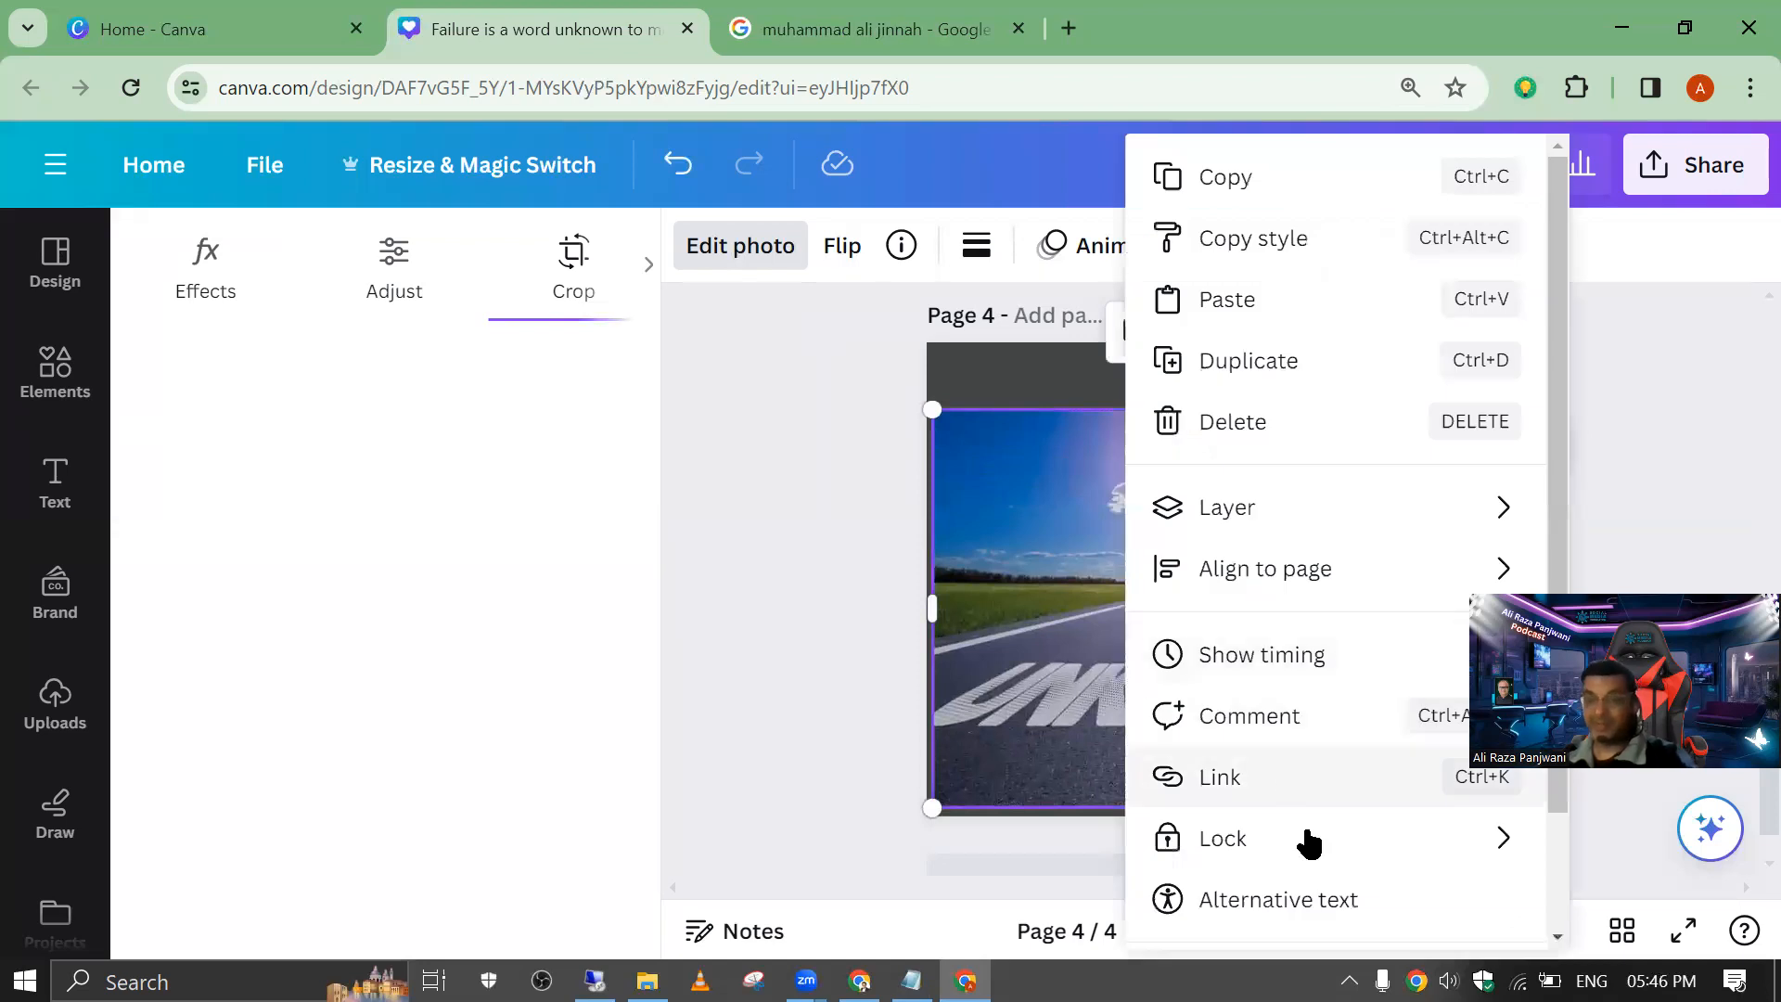
left_click(1093, 611)
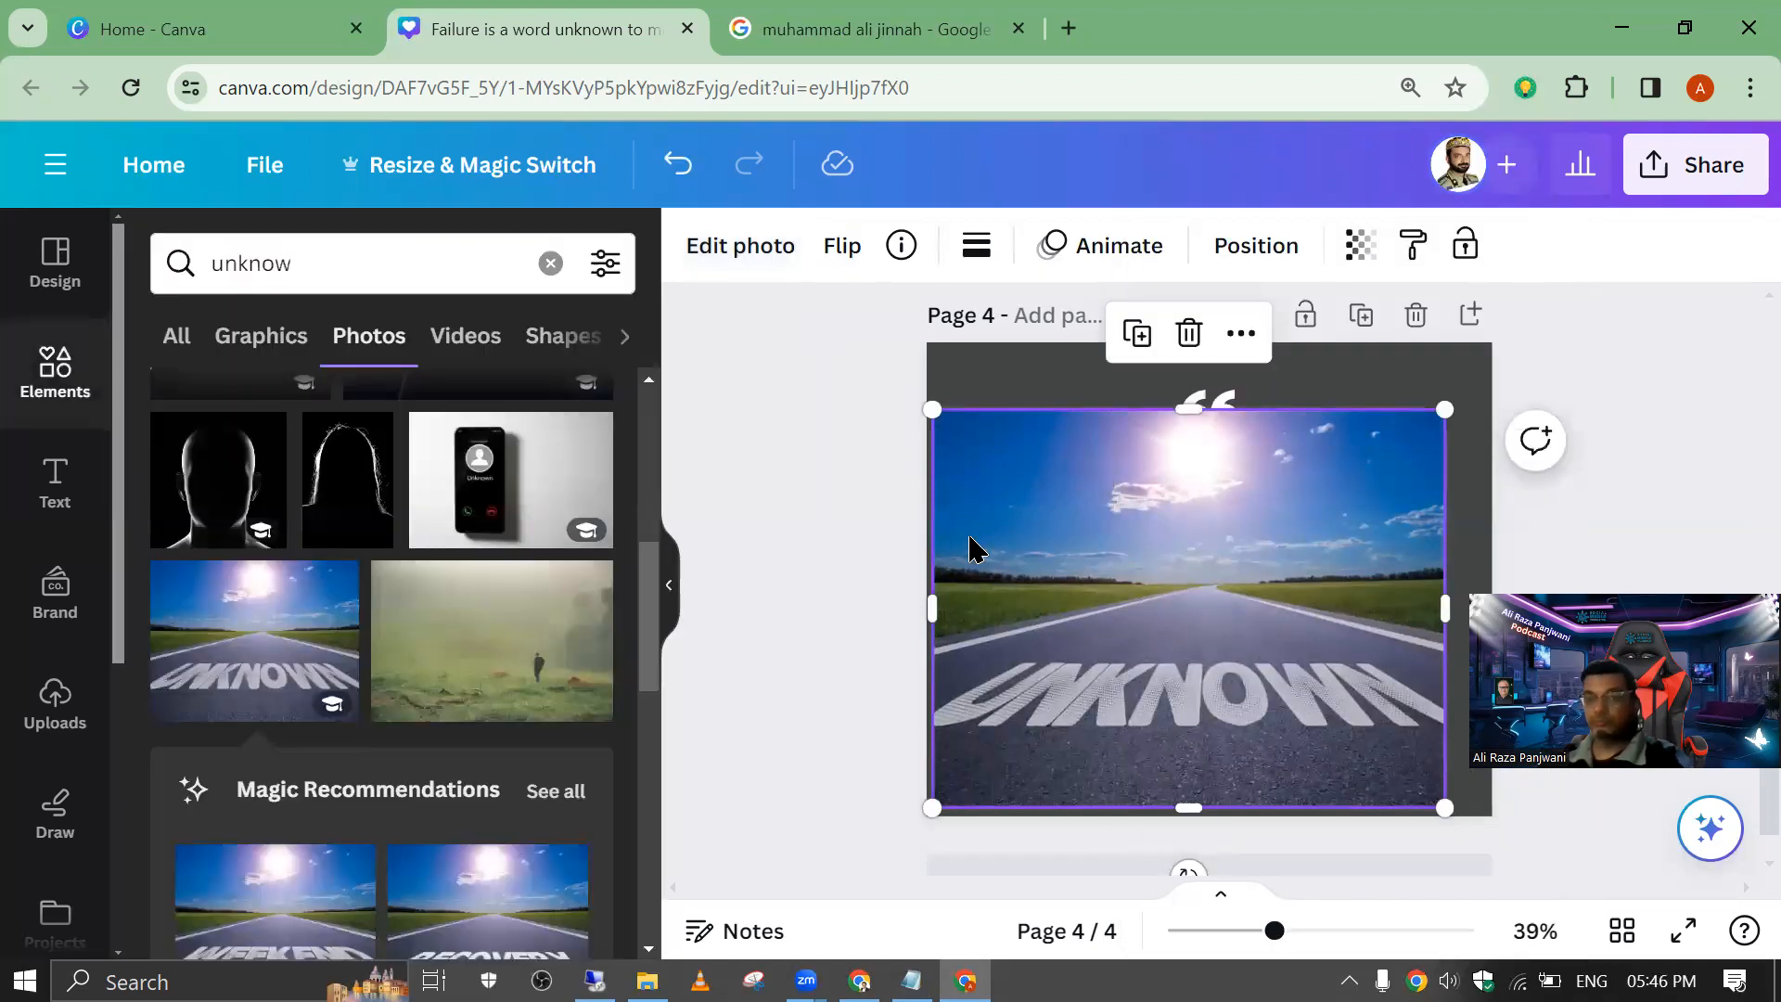
Step: Erase the painted word UNKNOWN from the road photo using Magic Eraser with a brush size of 87
left_click(729, 250)
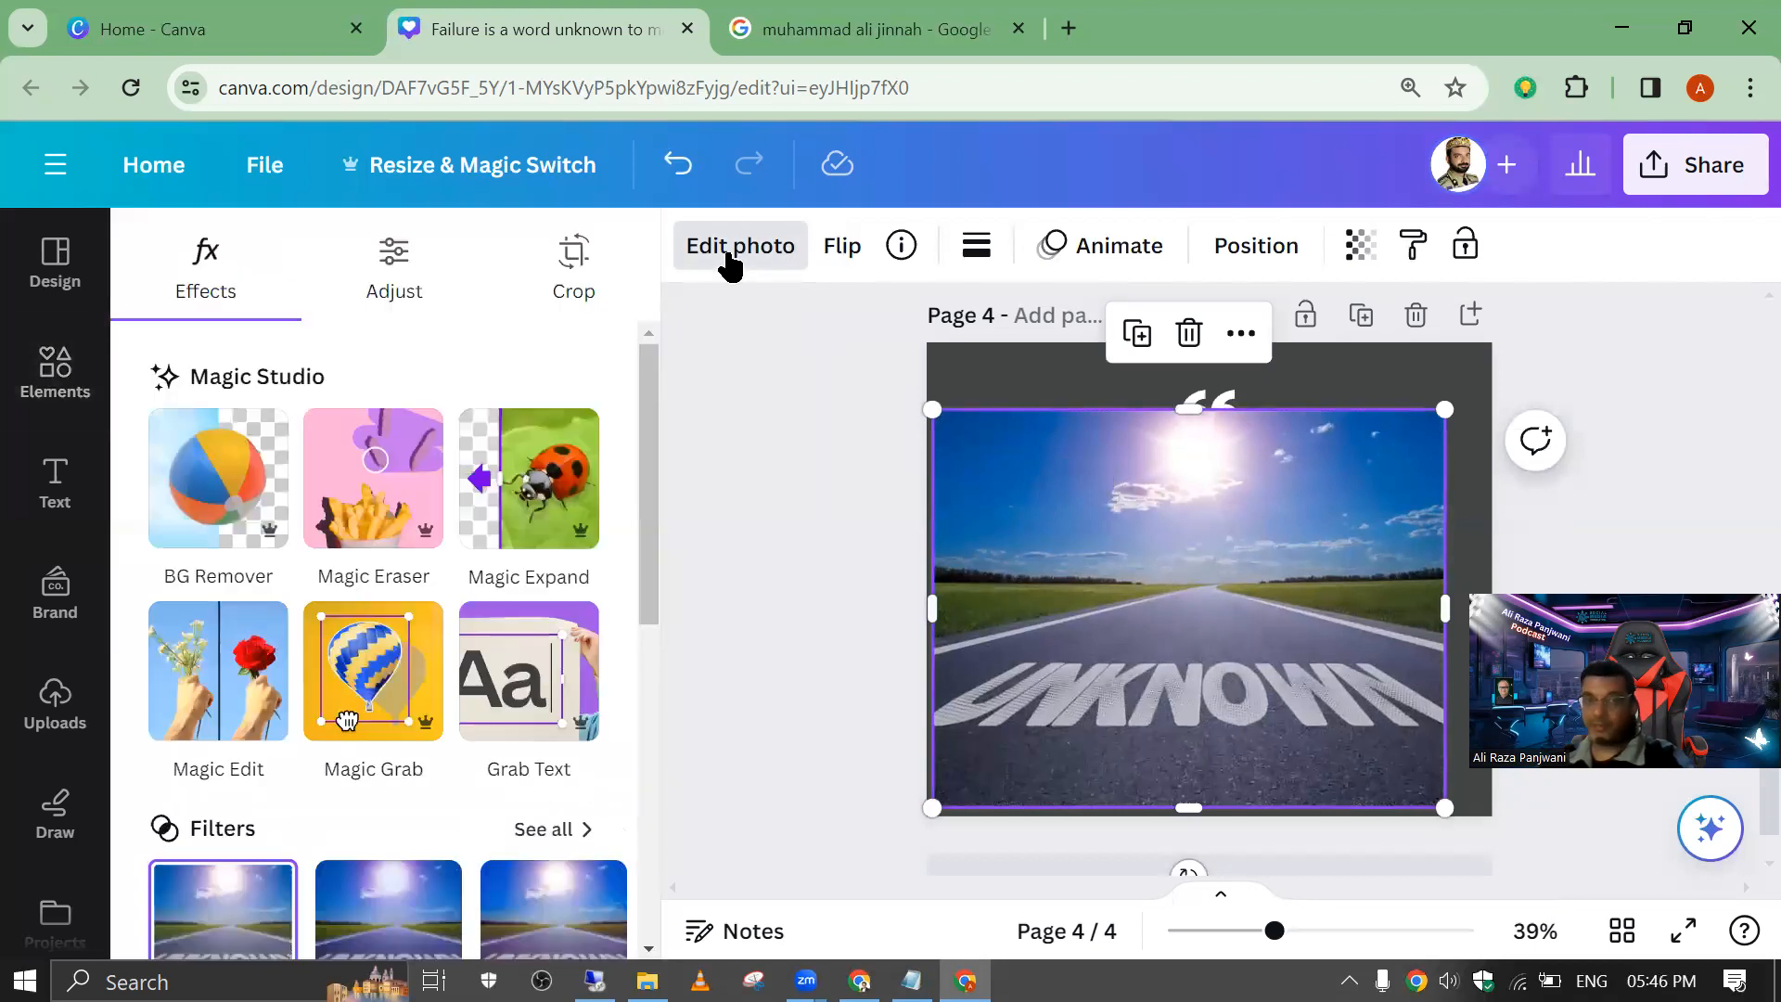
left_click(372, 489)
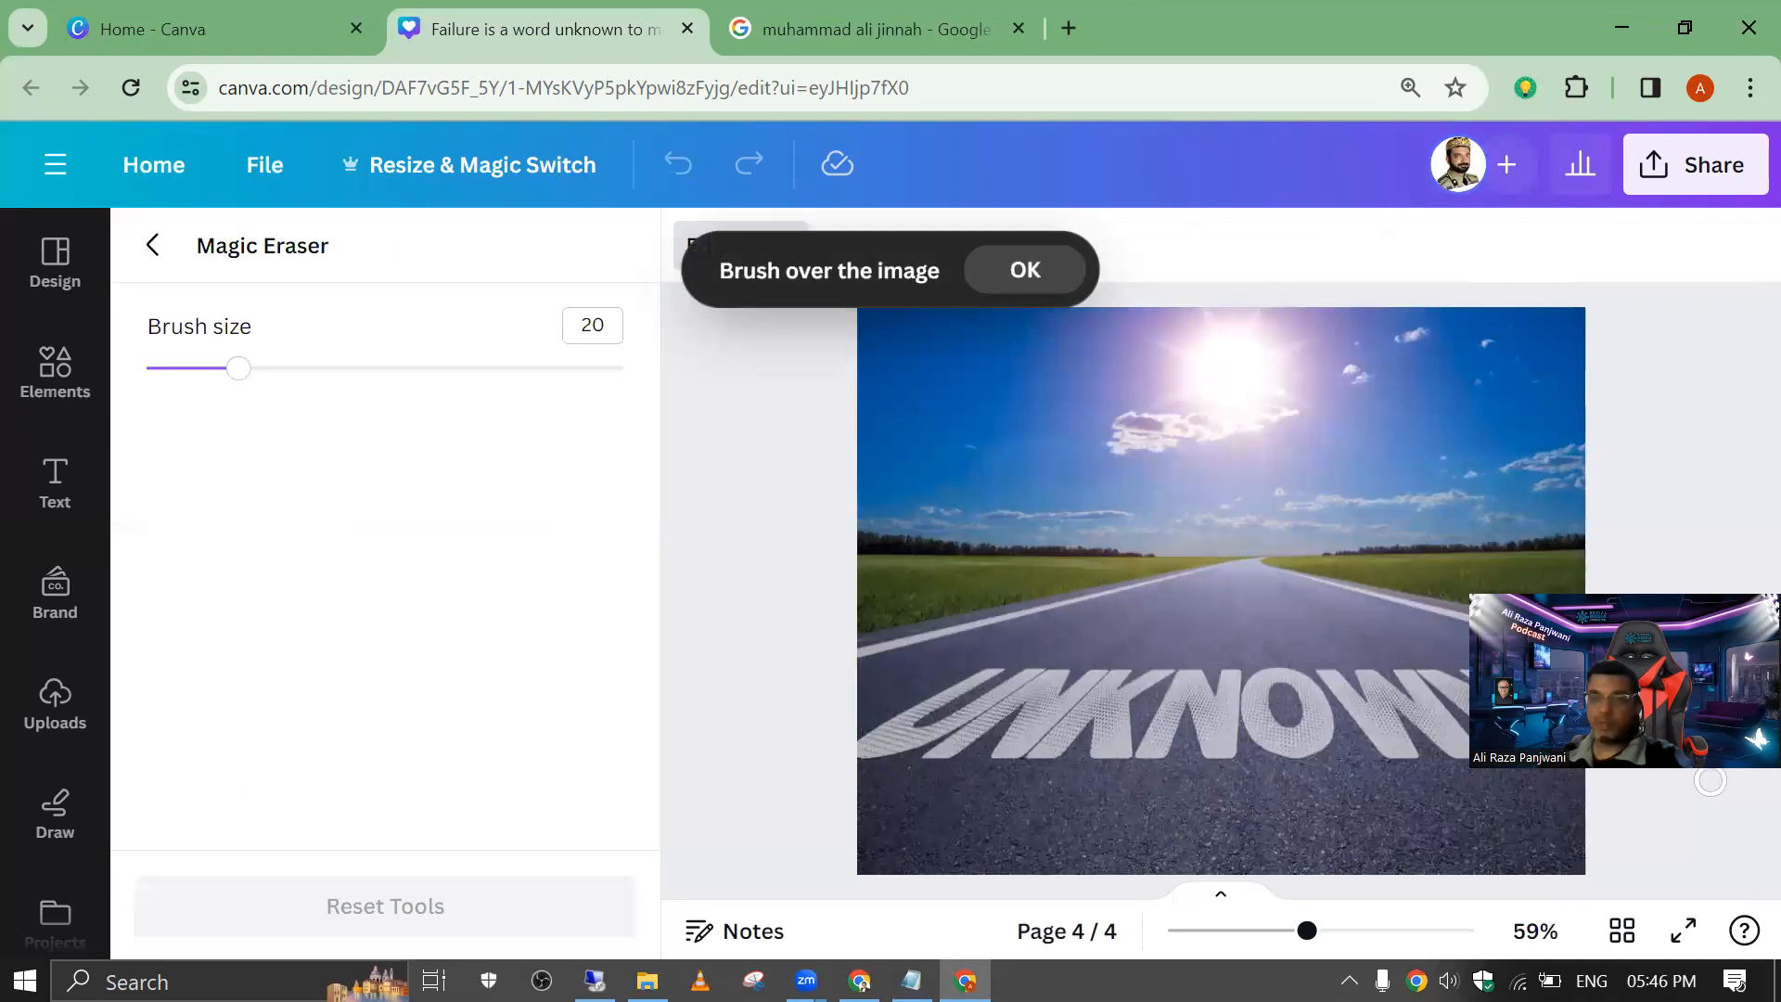
left_click_drag(1739, 591, 1739, 443)
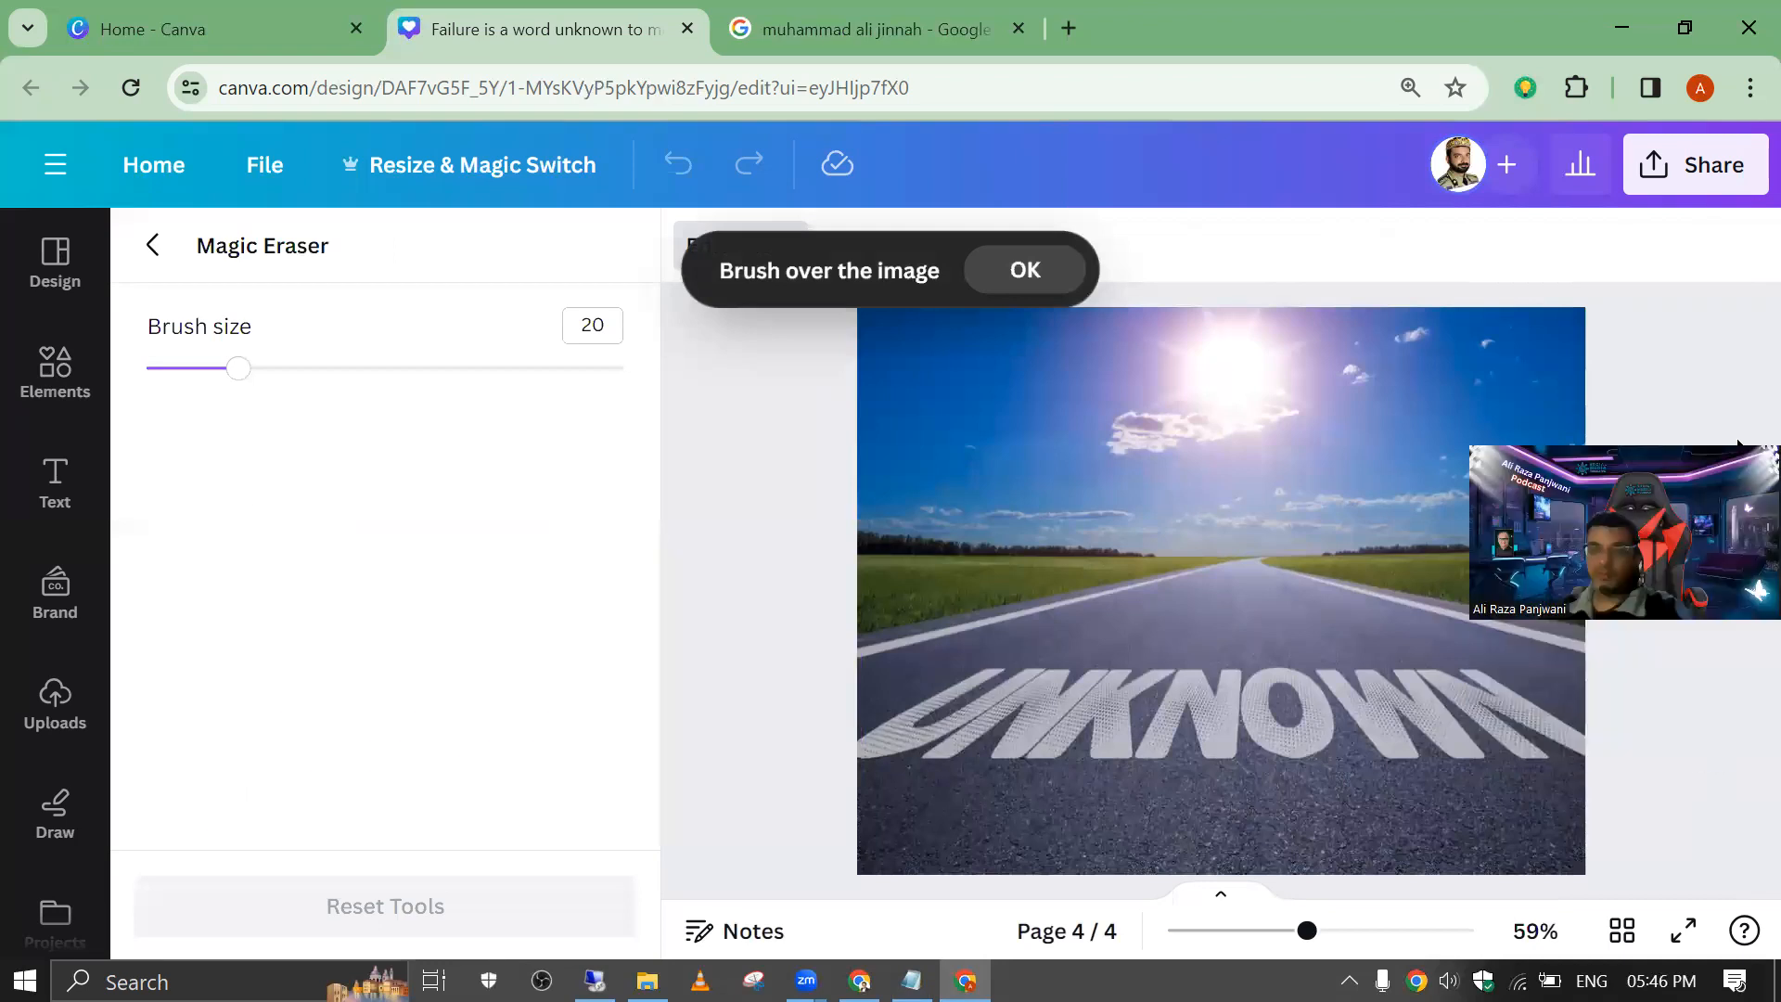
left_click_drag(236, 390, 563, 380)
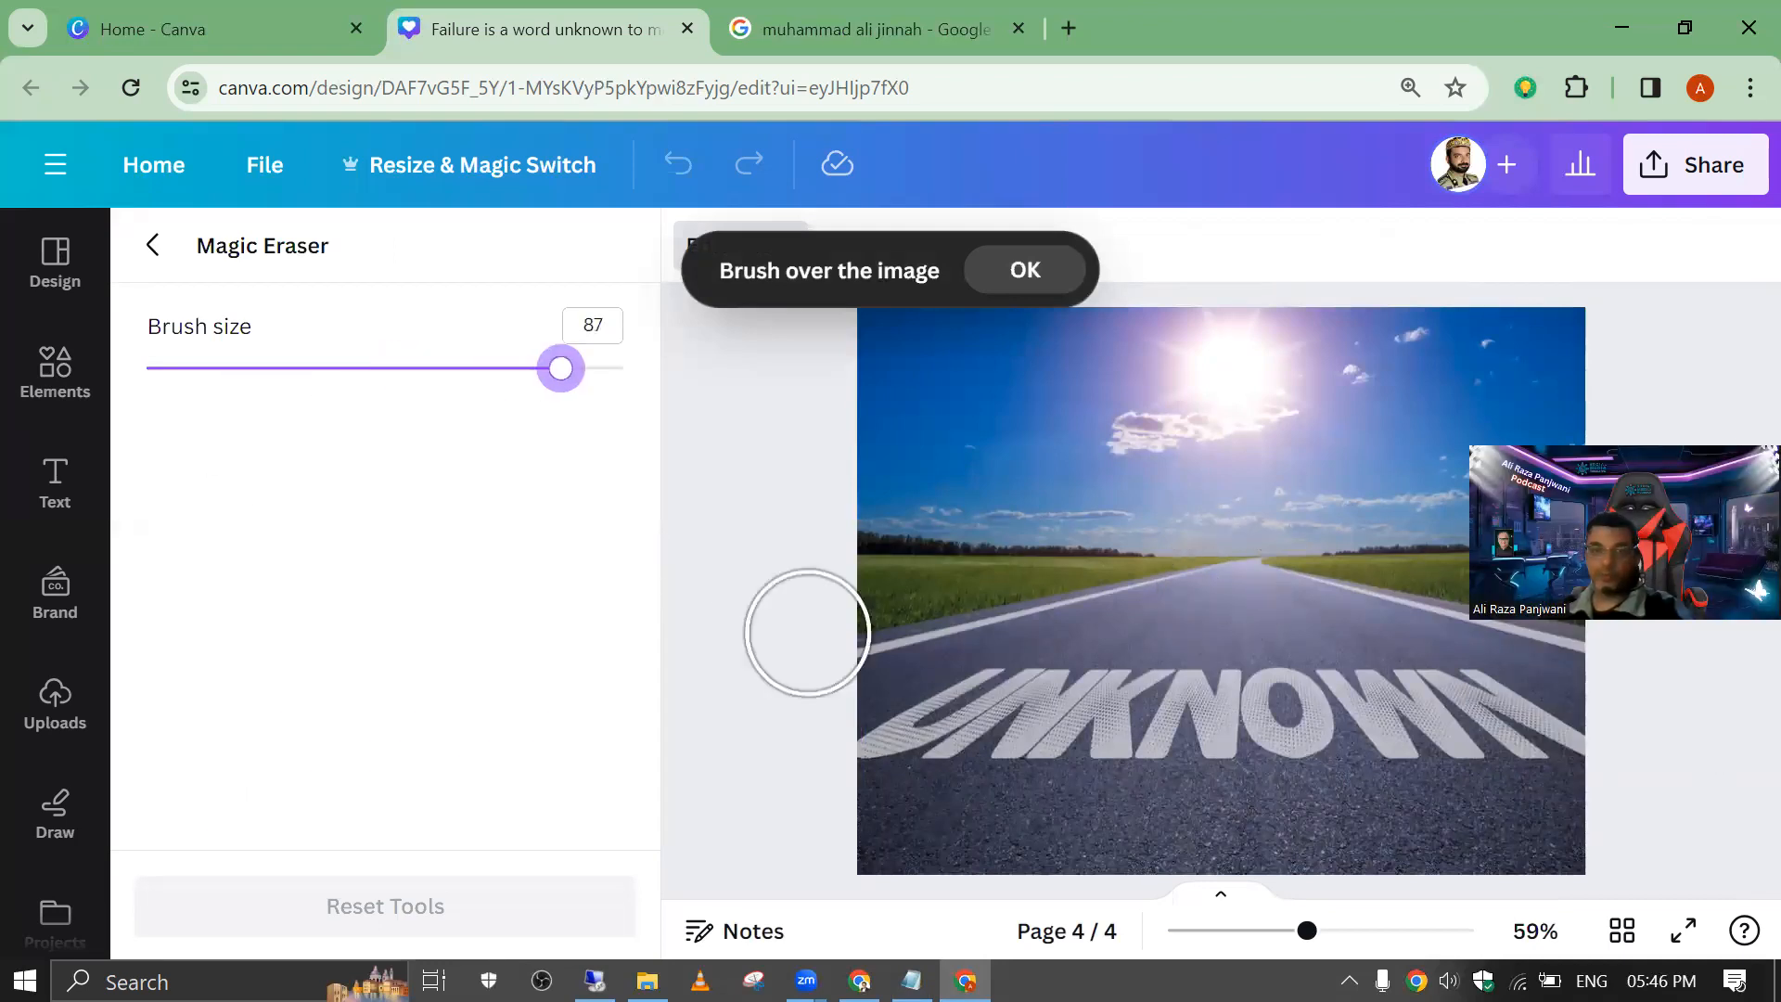
mouse_move(897, 749)
left_mouse_down()
mouse_move(979, 695)
mouse_move(1096, 714)
mouse_move(1181, 692)
mouse_move(1438, 713)
mouse_move(1573, 751)
mouse_move(1405, 735)
mouse_move(1007, 757)
left_mouse_up()
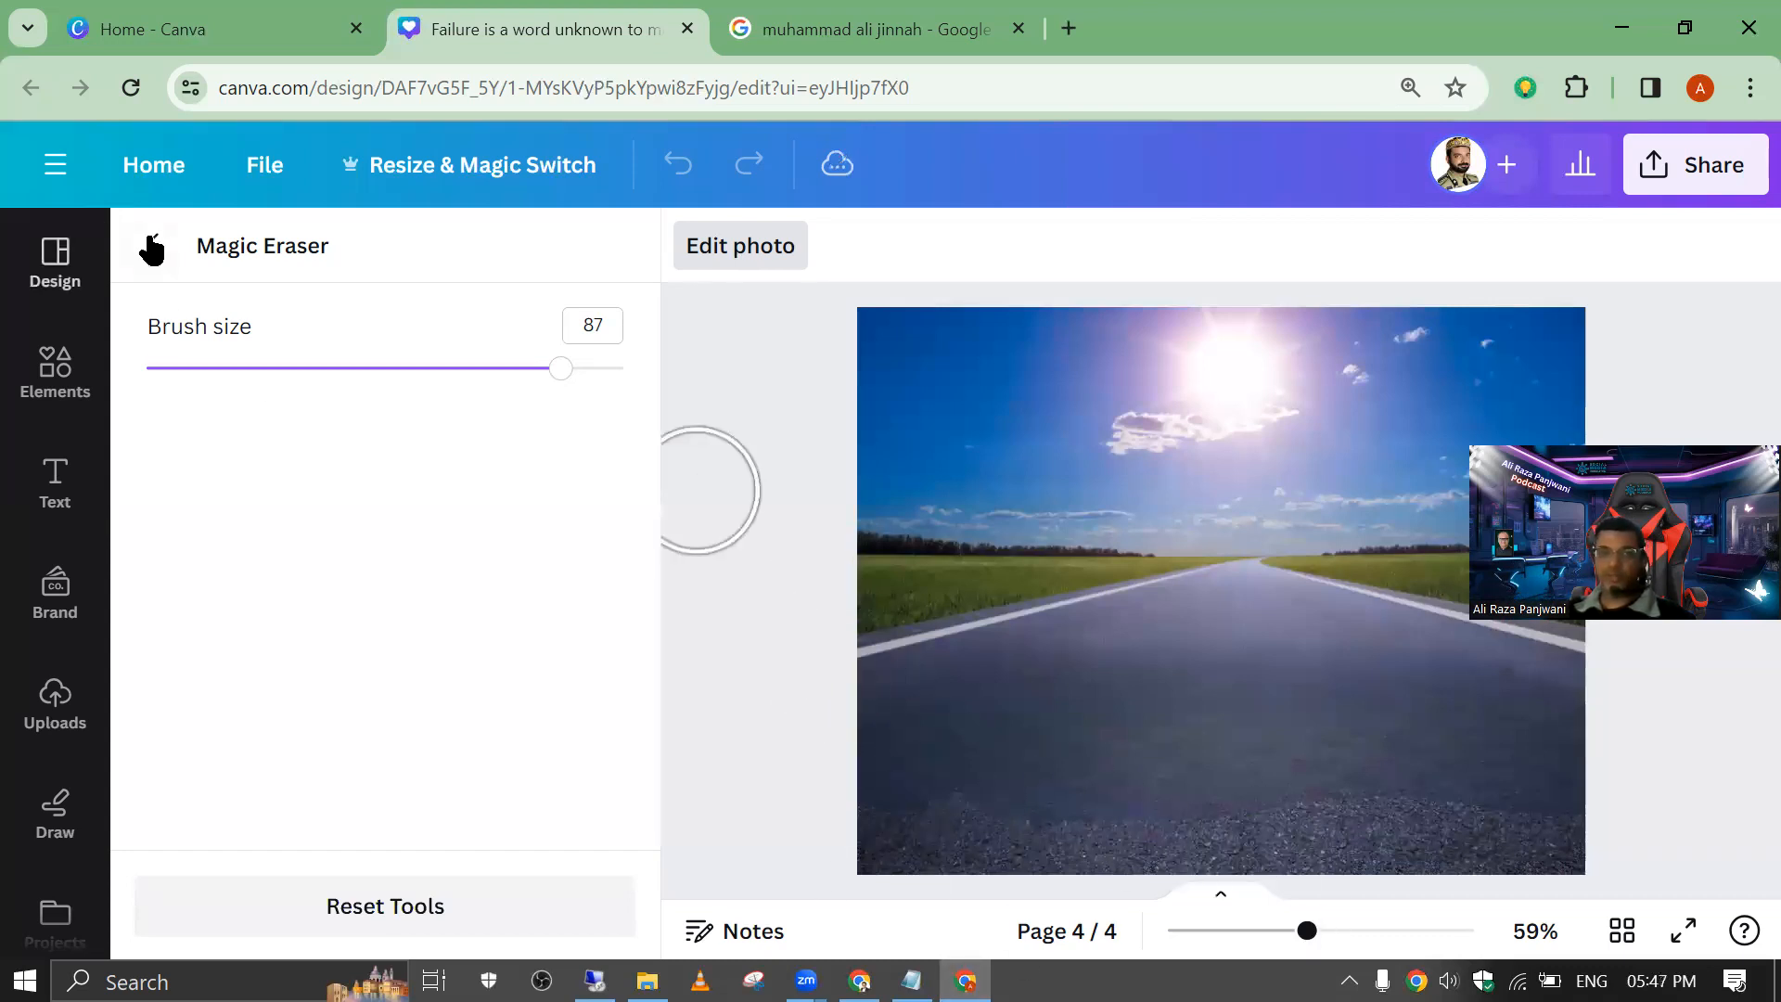
left_click(151, 249)
left_click(1039, 612)
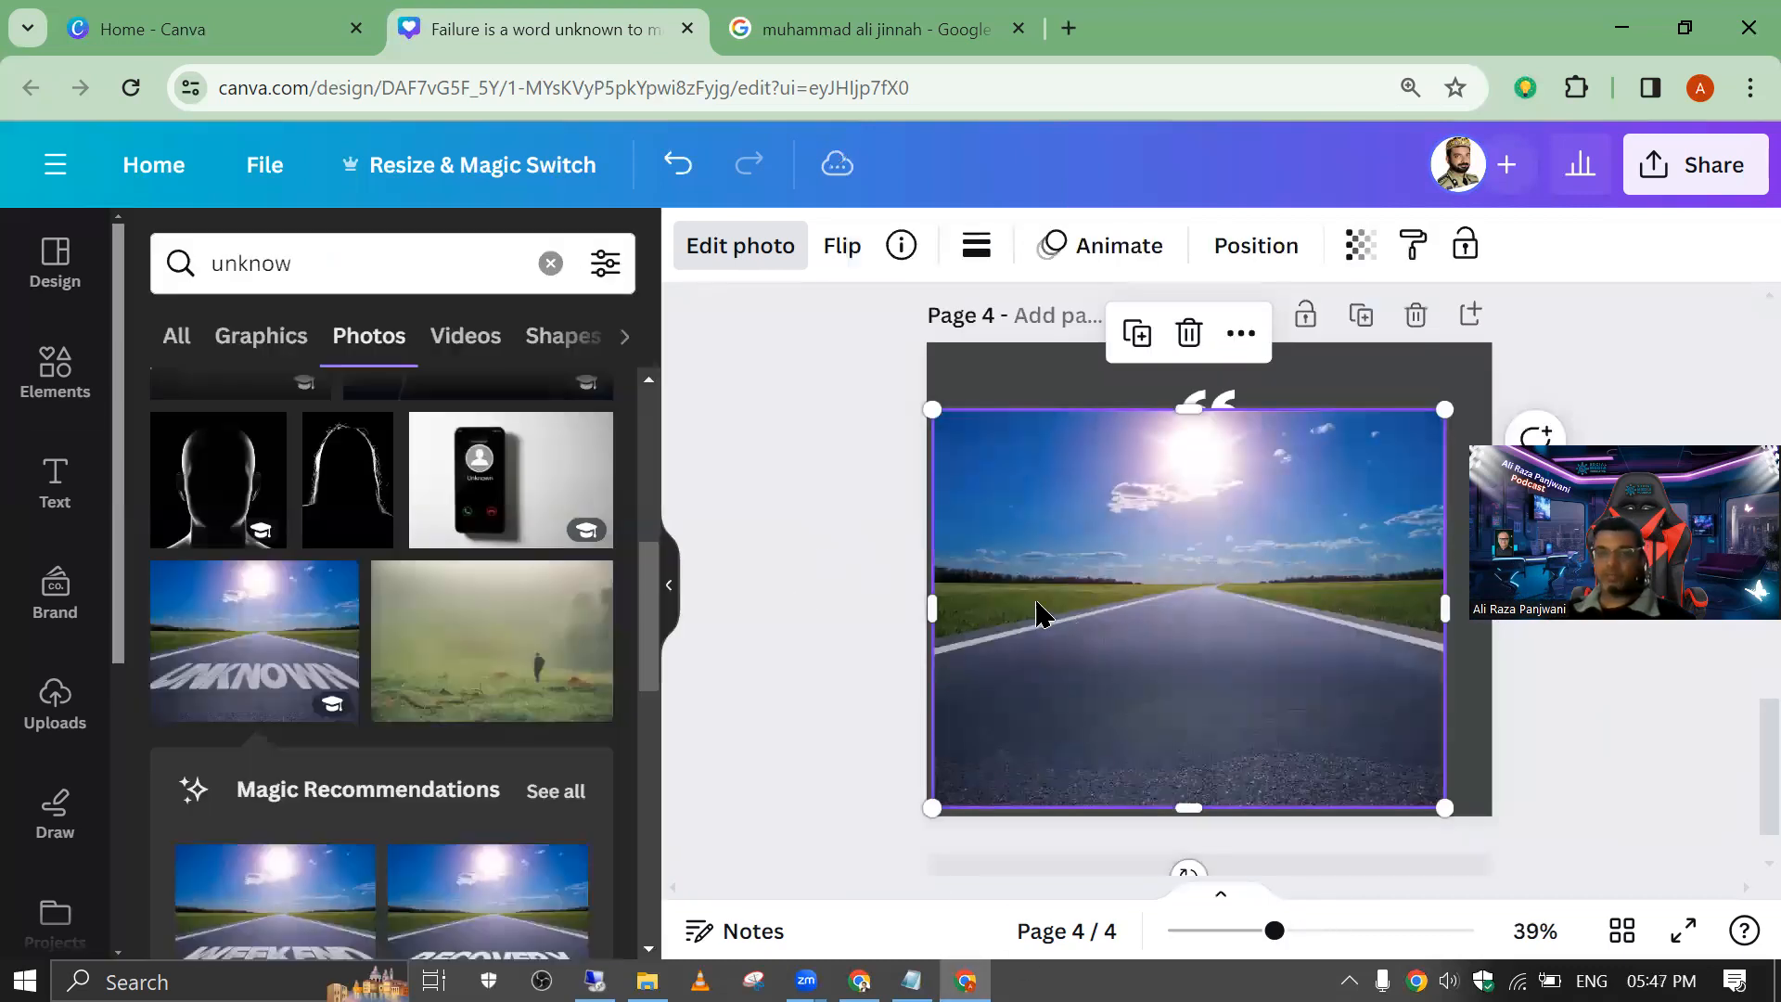
Step: Try to make the erased road photo the page background, and undo the attempt
right_click(1133, 648)
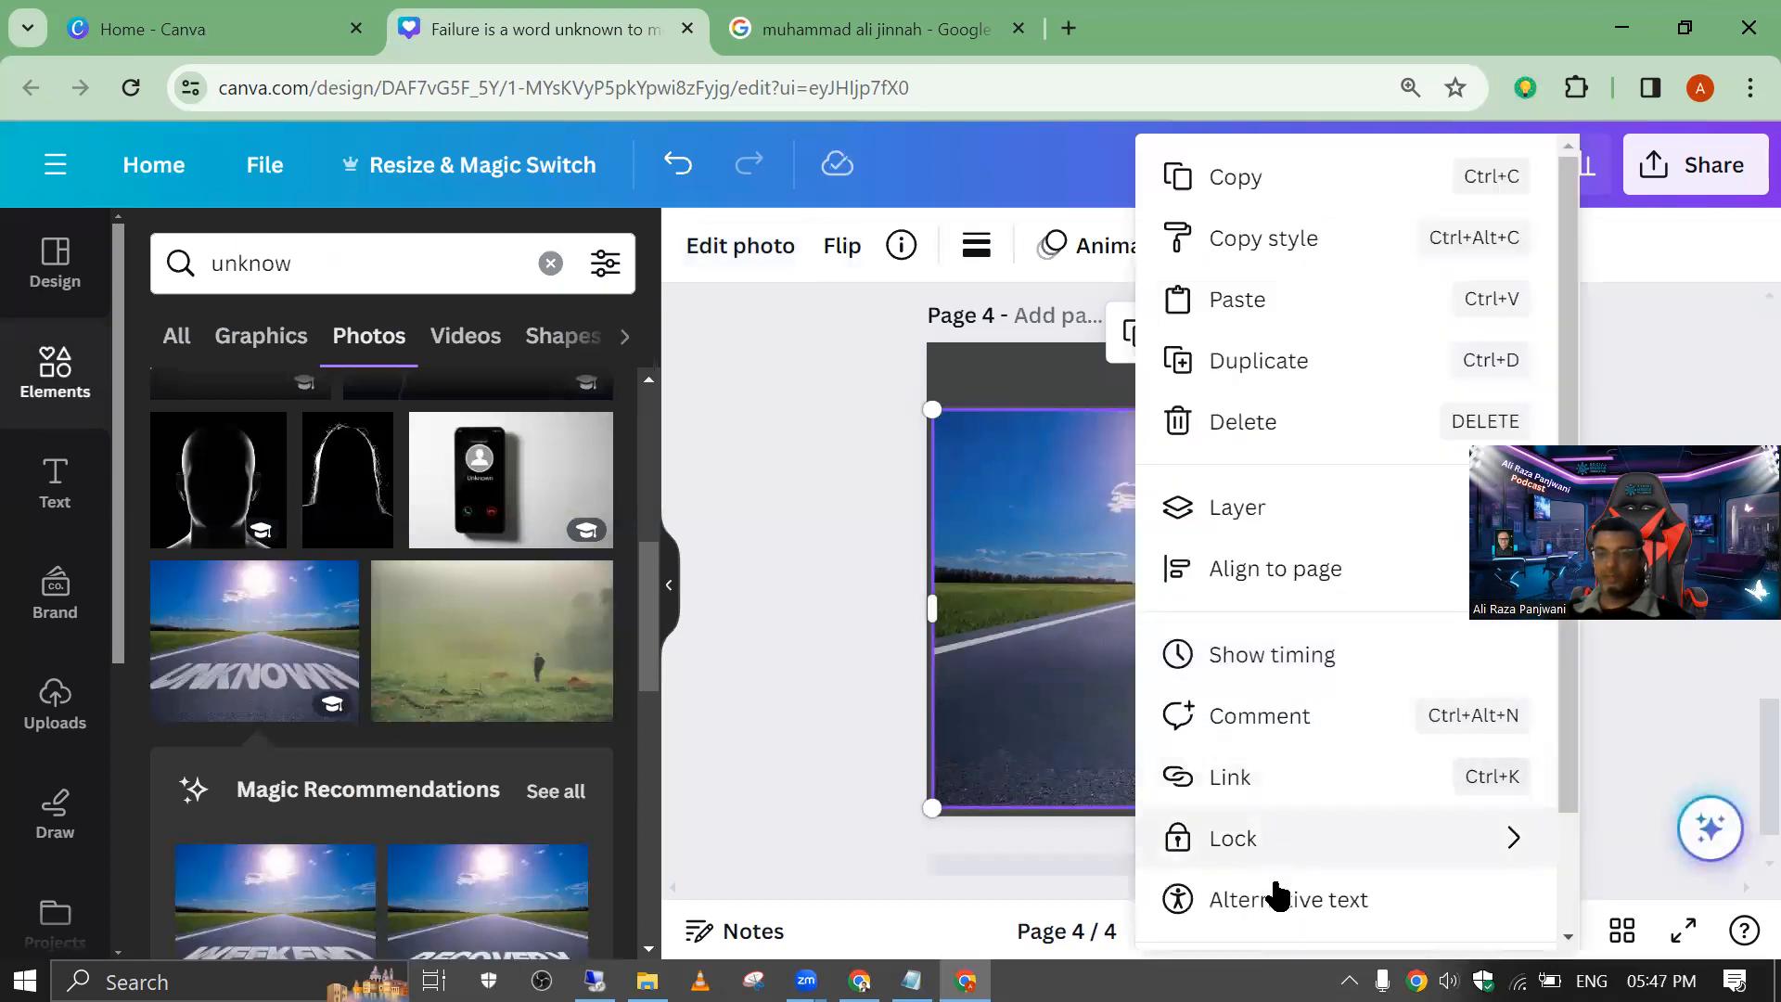
scroll(1271, 862, "down", 3)
left_click(1264, 842)
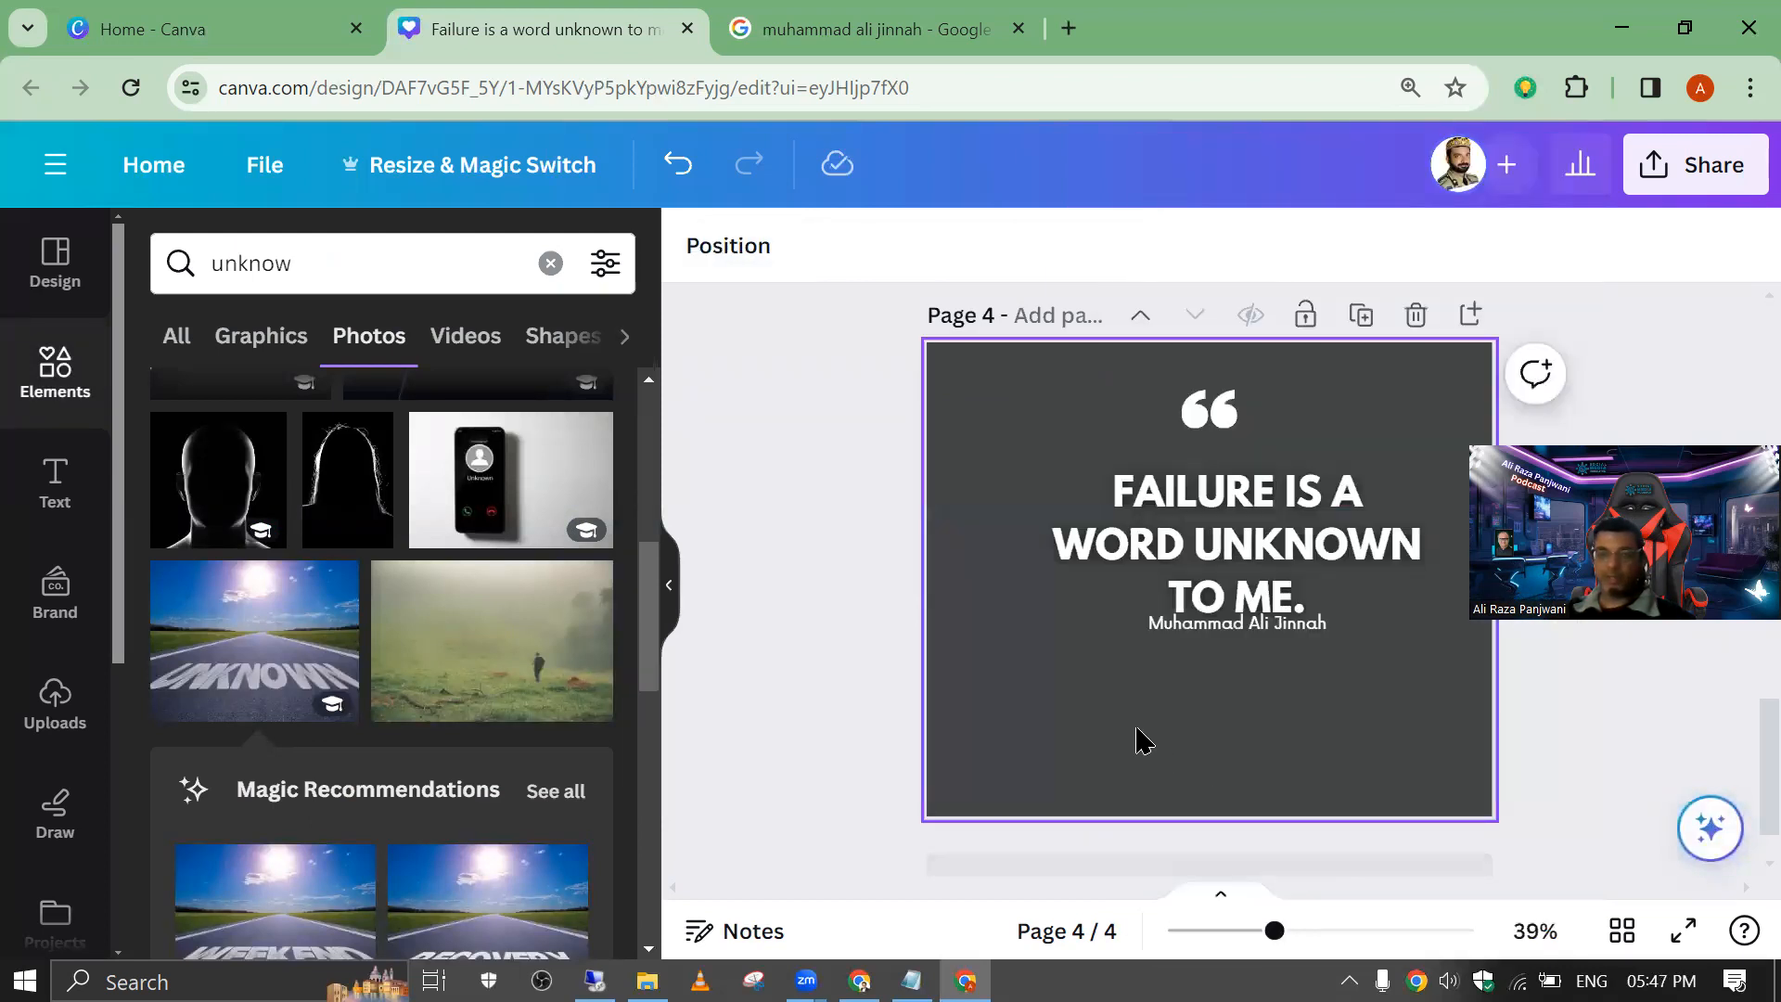
key("ctrl+z")
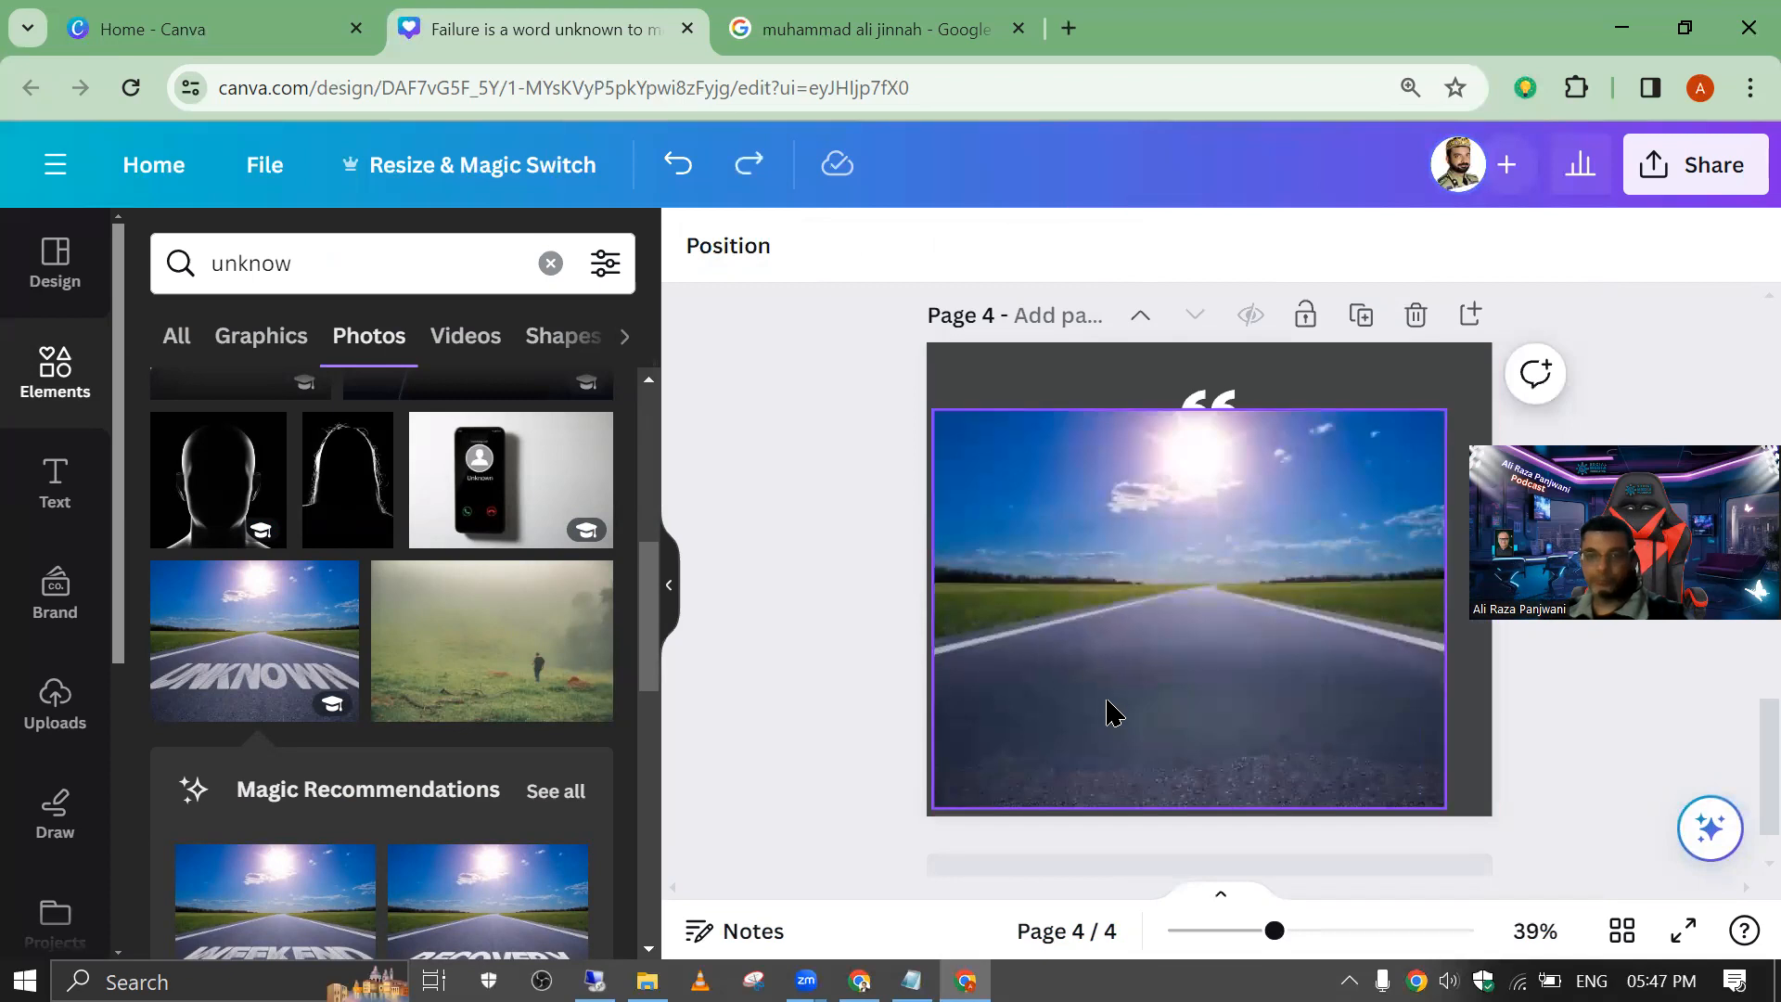
Step: Replace the page background with the cleaned-up road photo
right_click(1114, 712)
scroll(1268, 879, "down", 2)
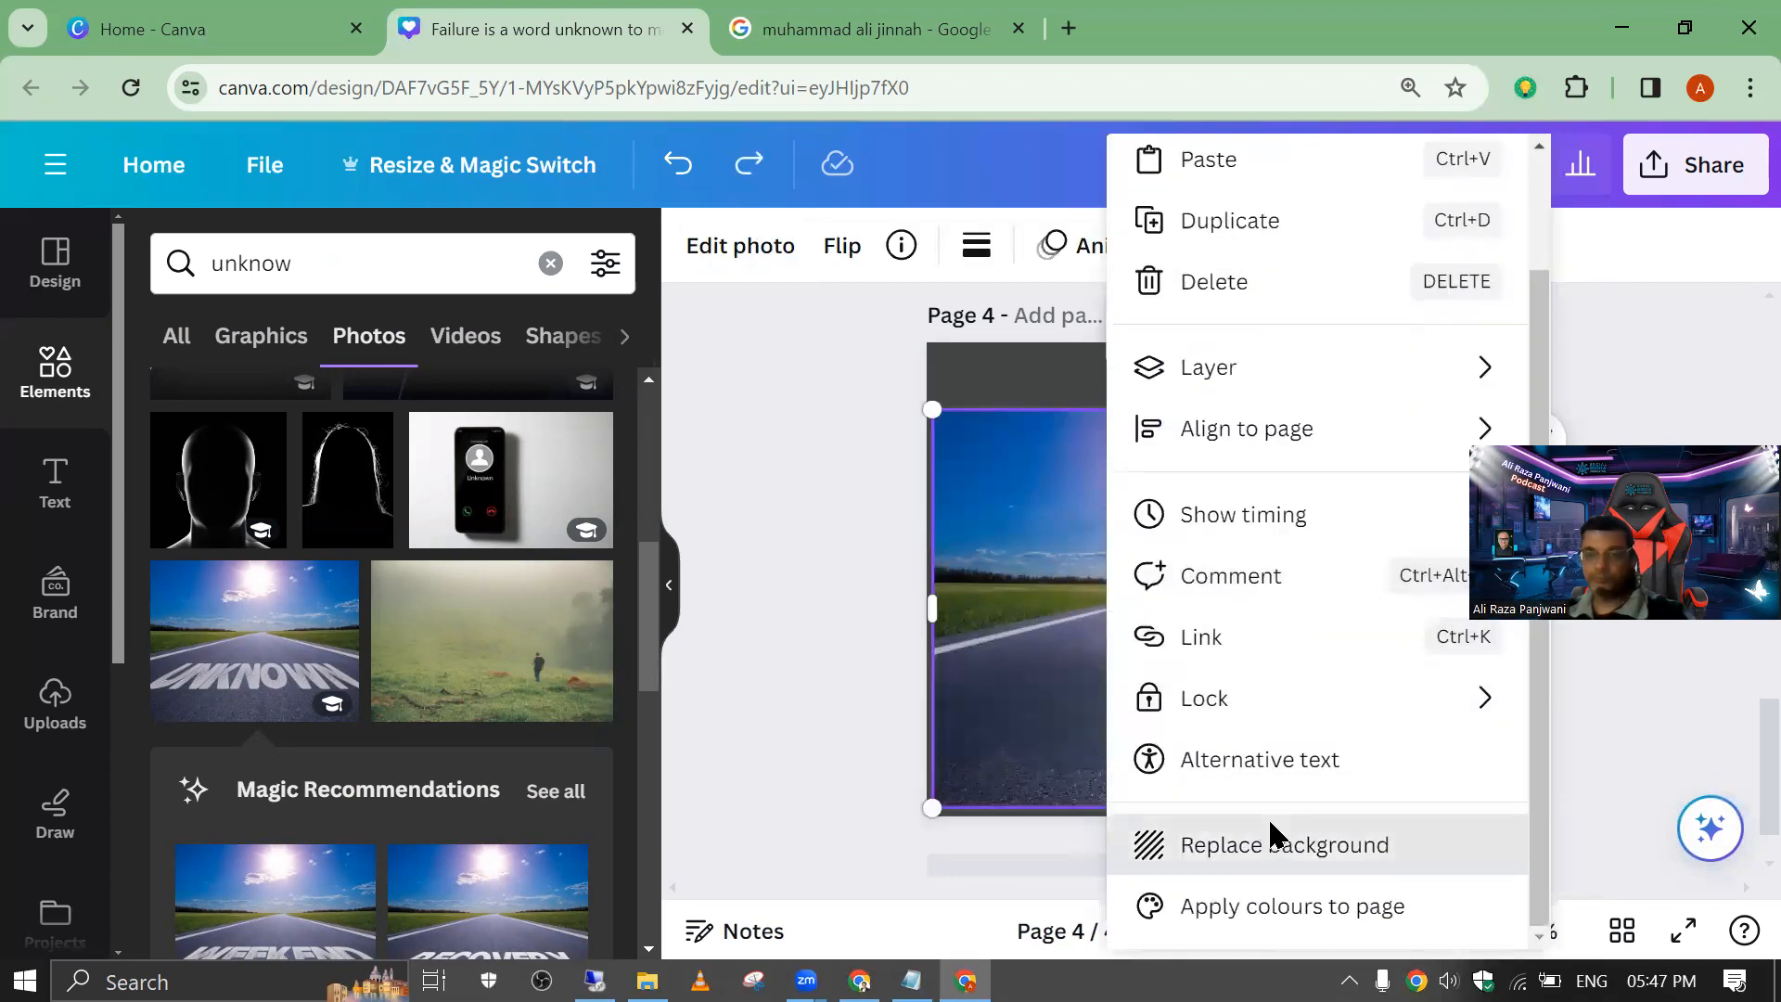
left_click(1270, 826)
Step: Move the author name and the quote text lower on the page, keeping the name below the quote
left_click(1216, 642)
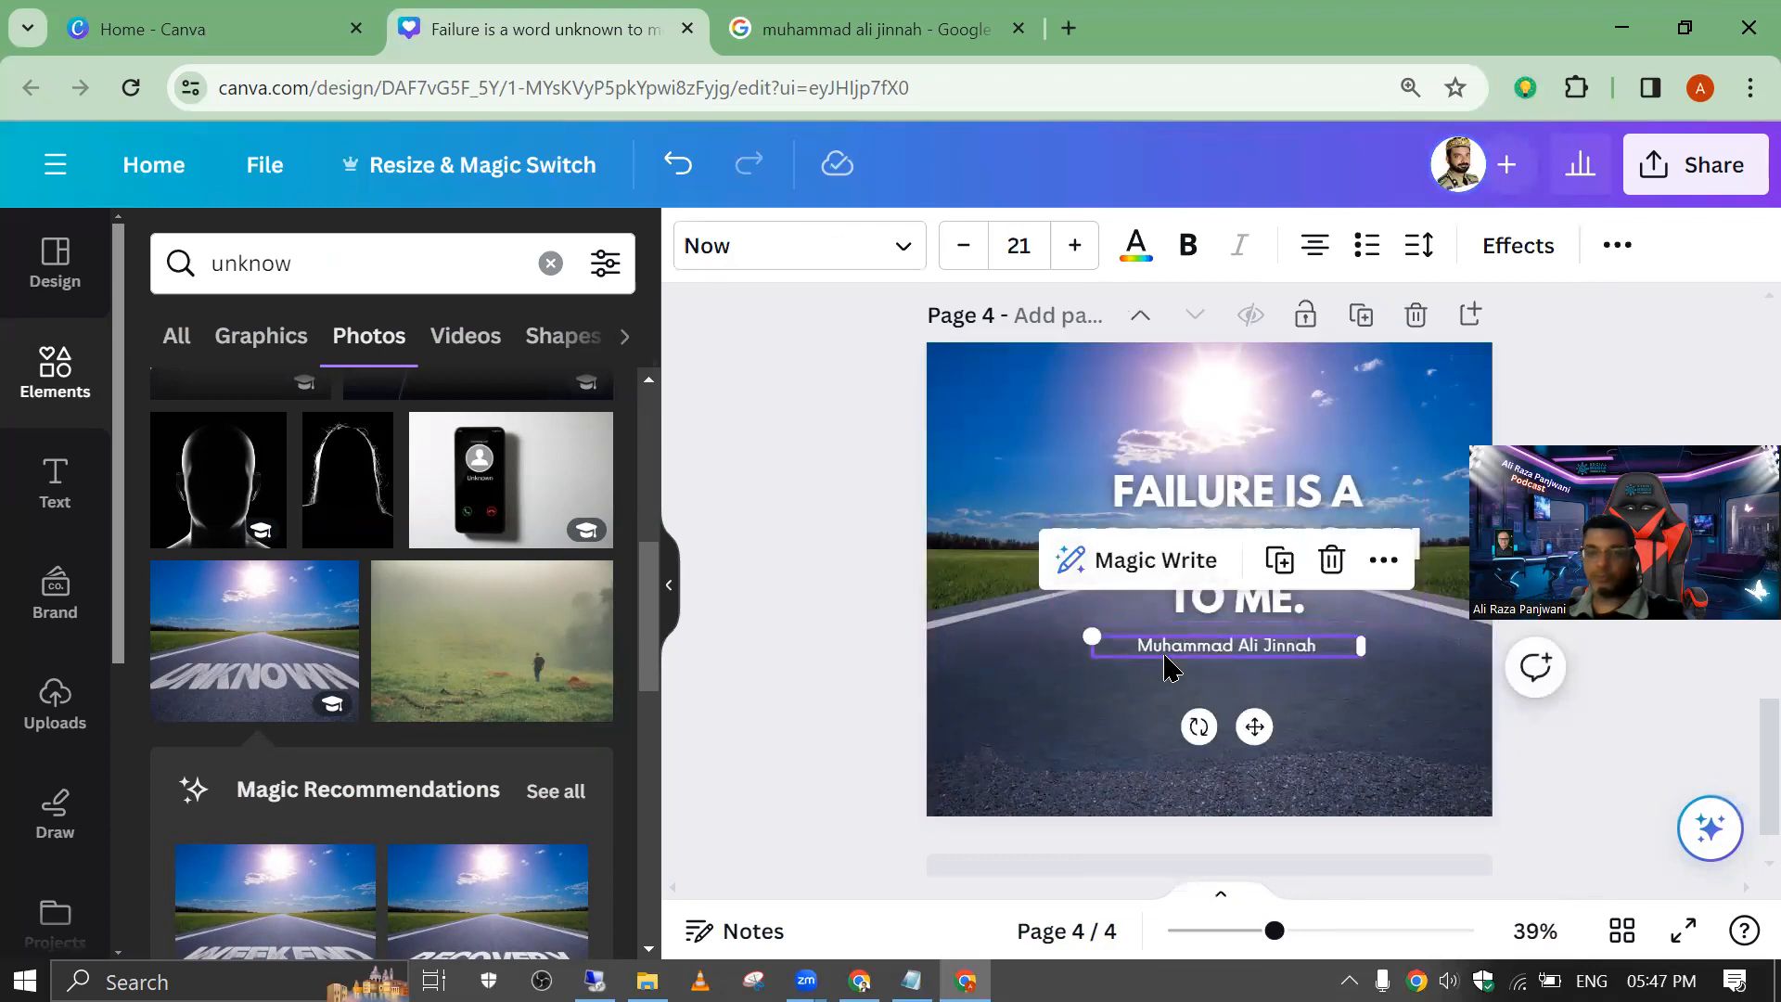
left_click_drag(1168, 659, 1179, 710)
left_click_drag(1143, 519, 1128, 560)
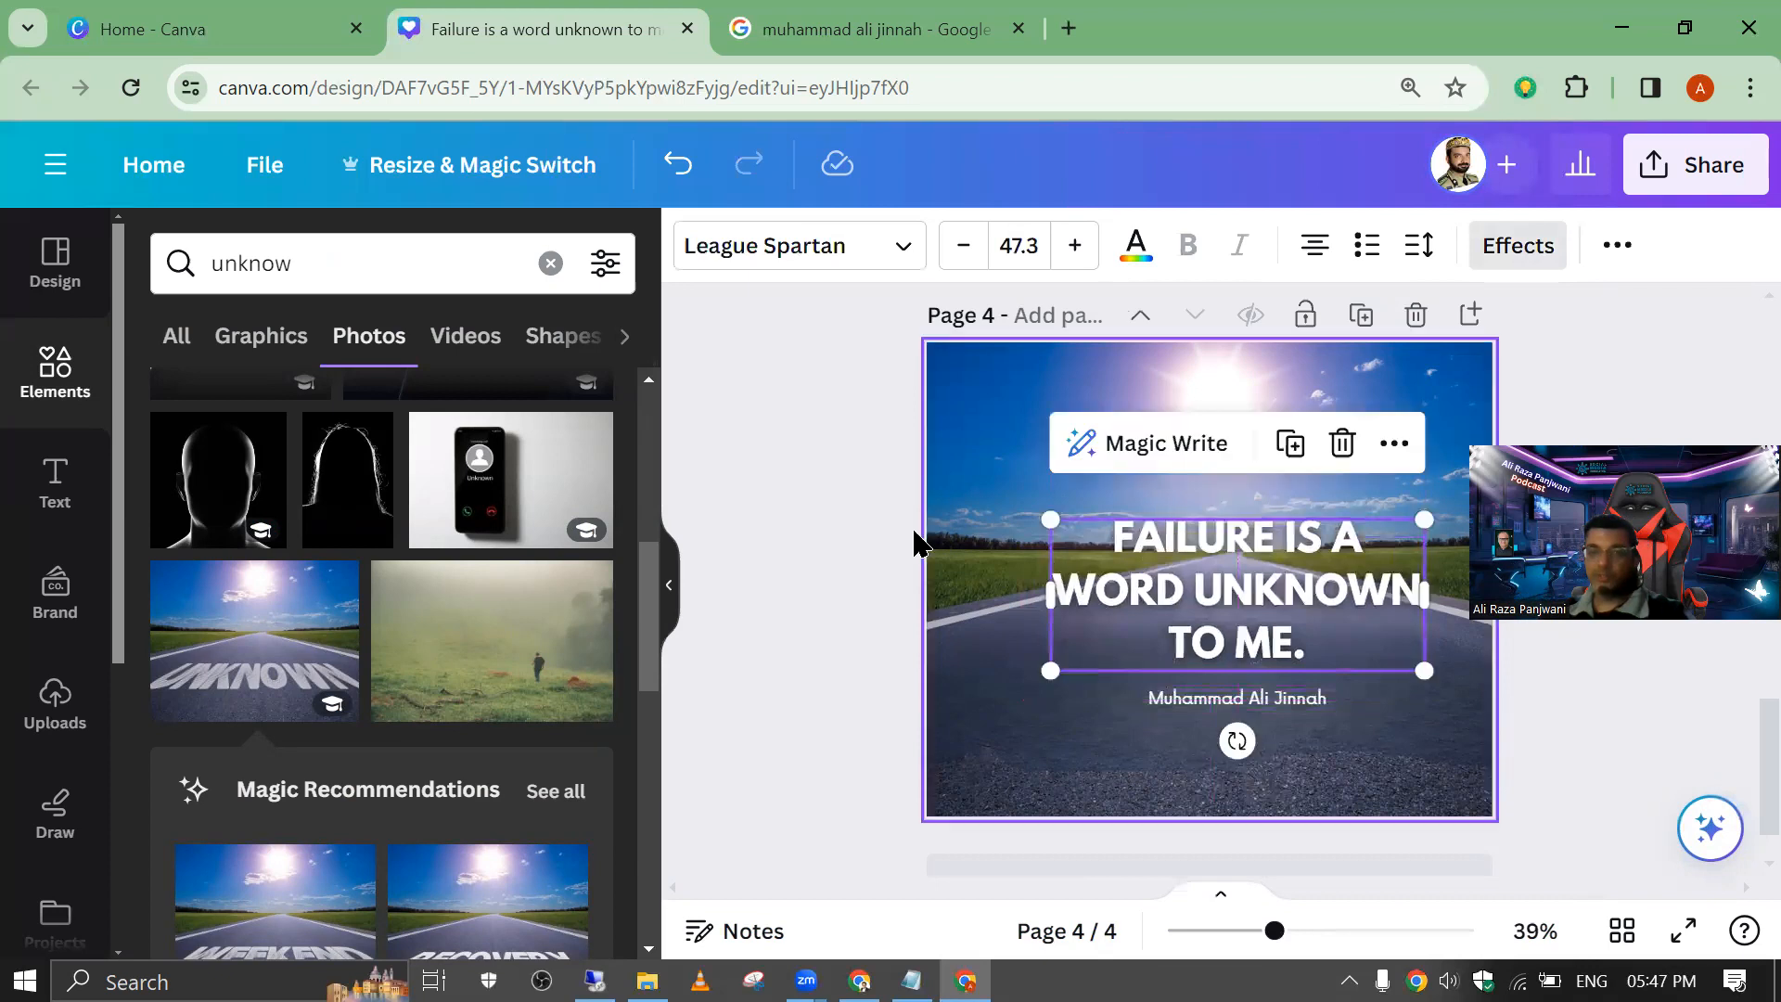
left_click(952, 538)
Step: Apply the Outline text effect to the quote after trying the Shadow and Lift styles
left_click(1122, 547)
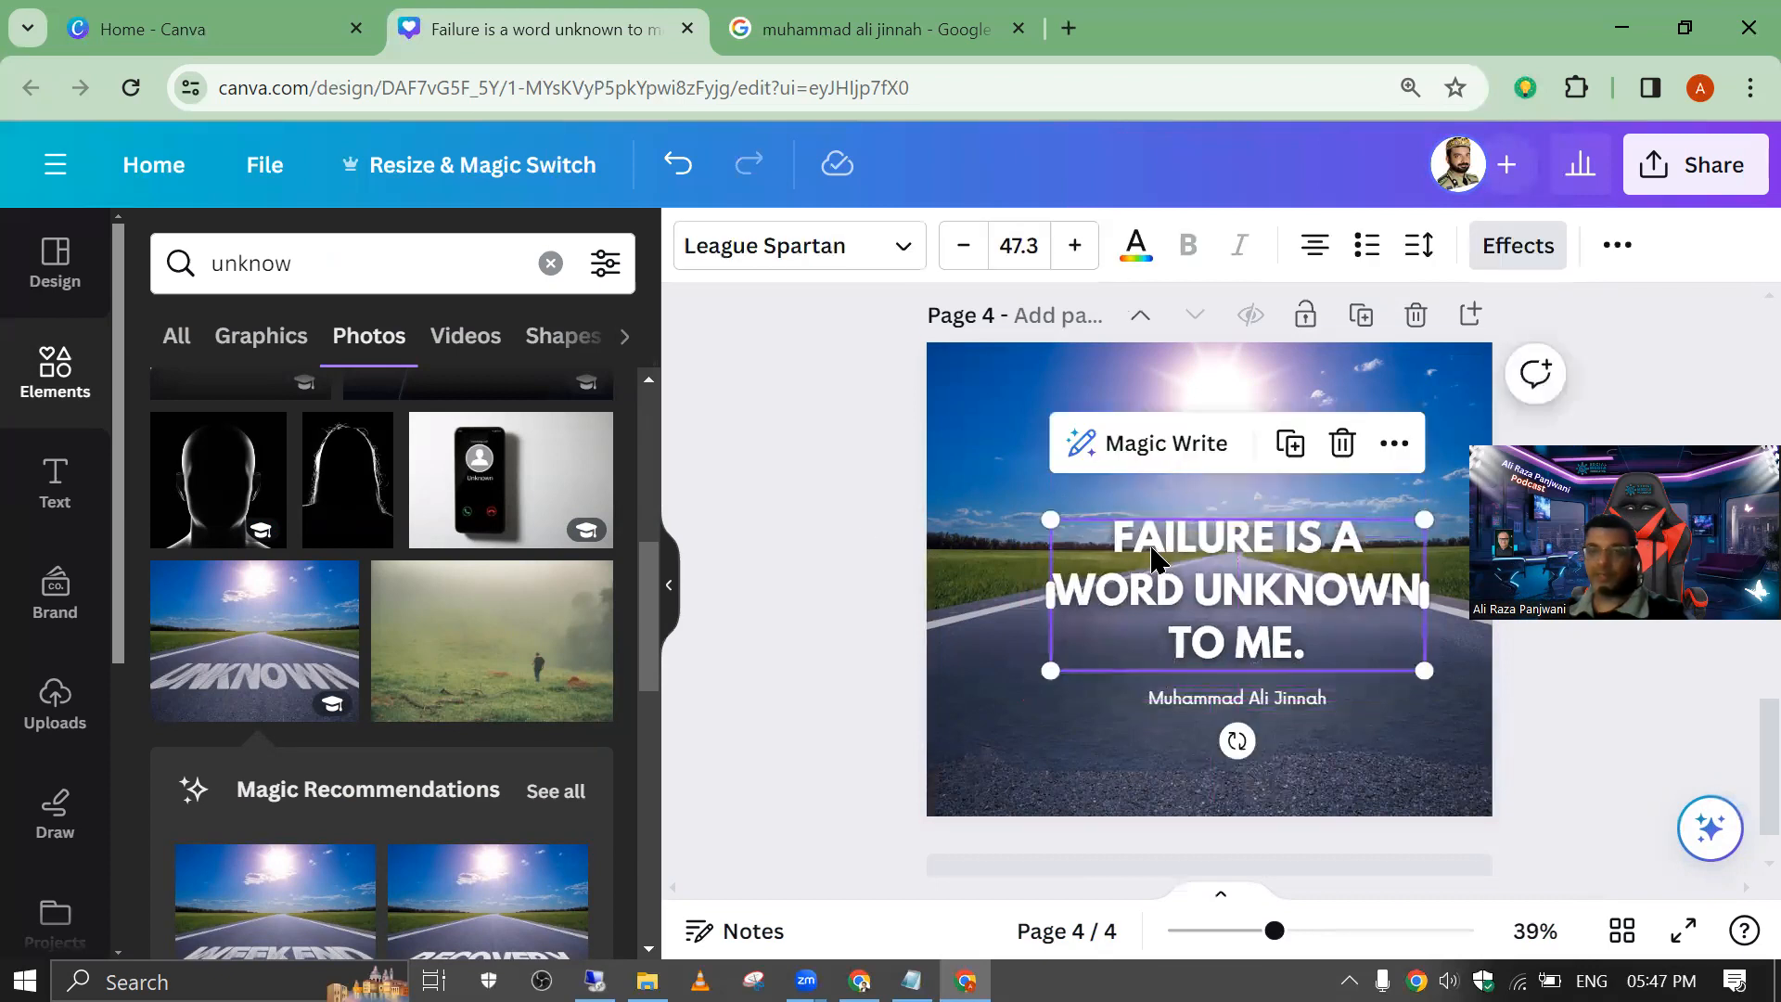
left_click(1499, 259)
left_click(369, 479)
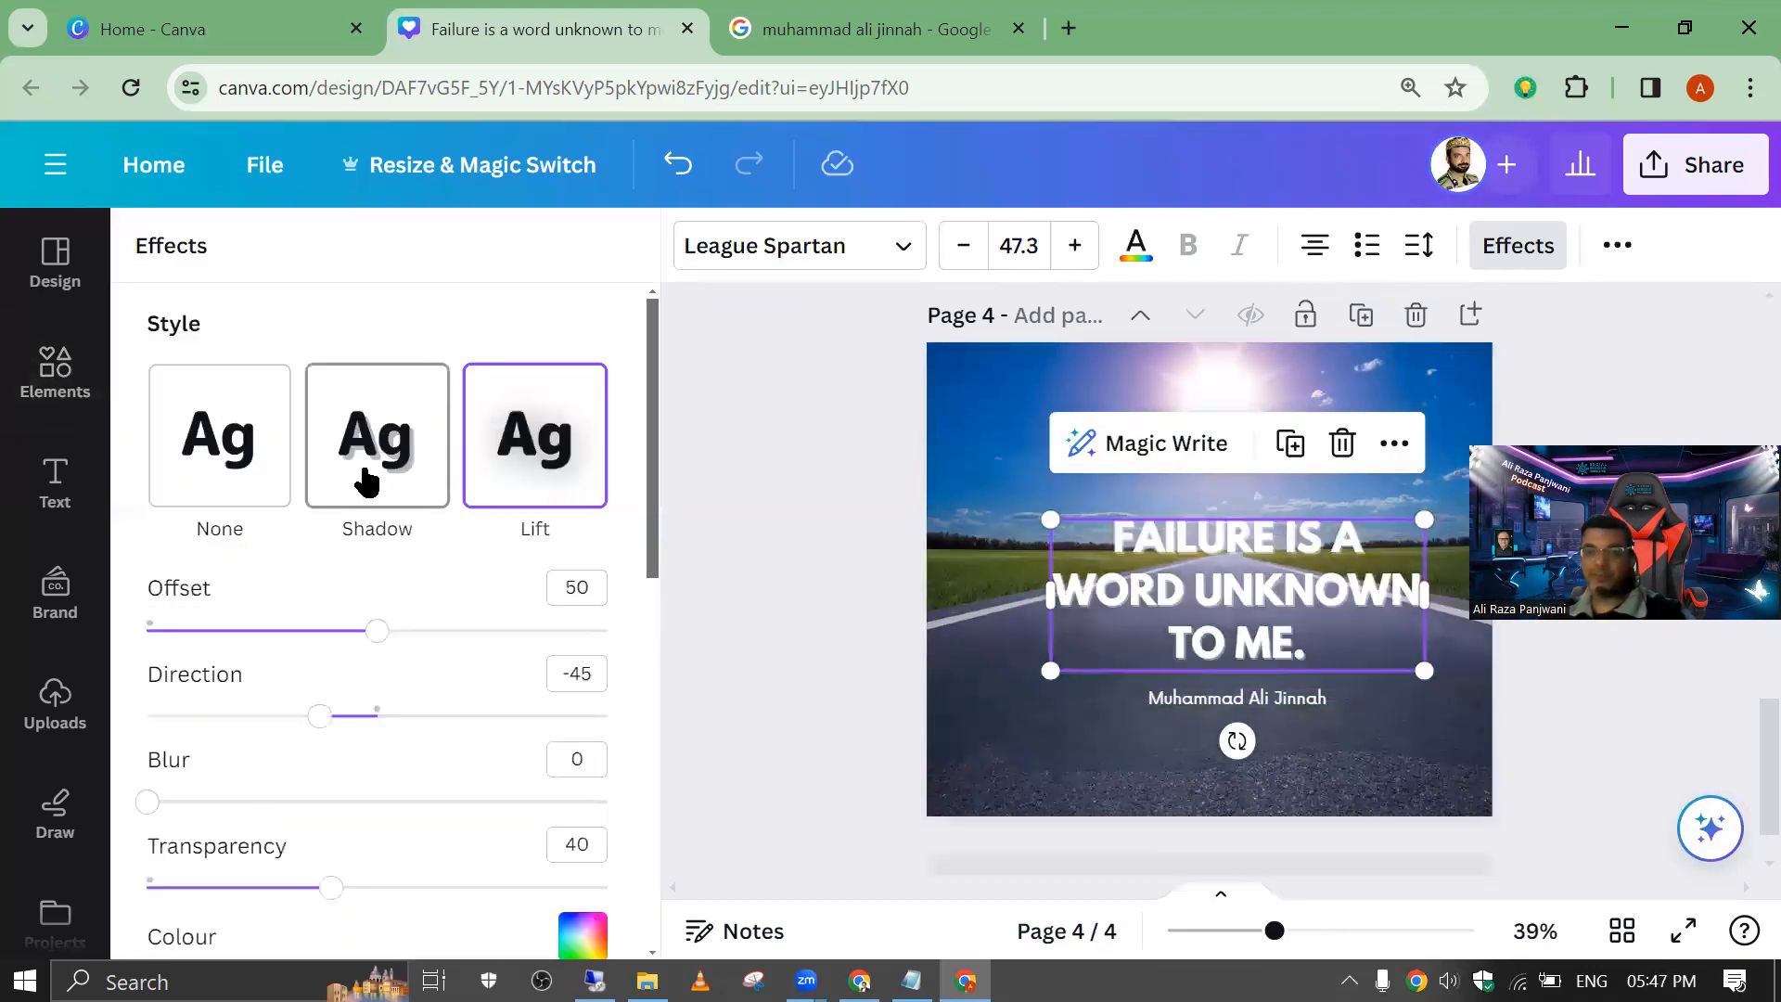
left_click(535, 451)
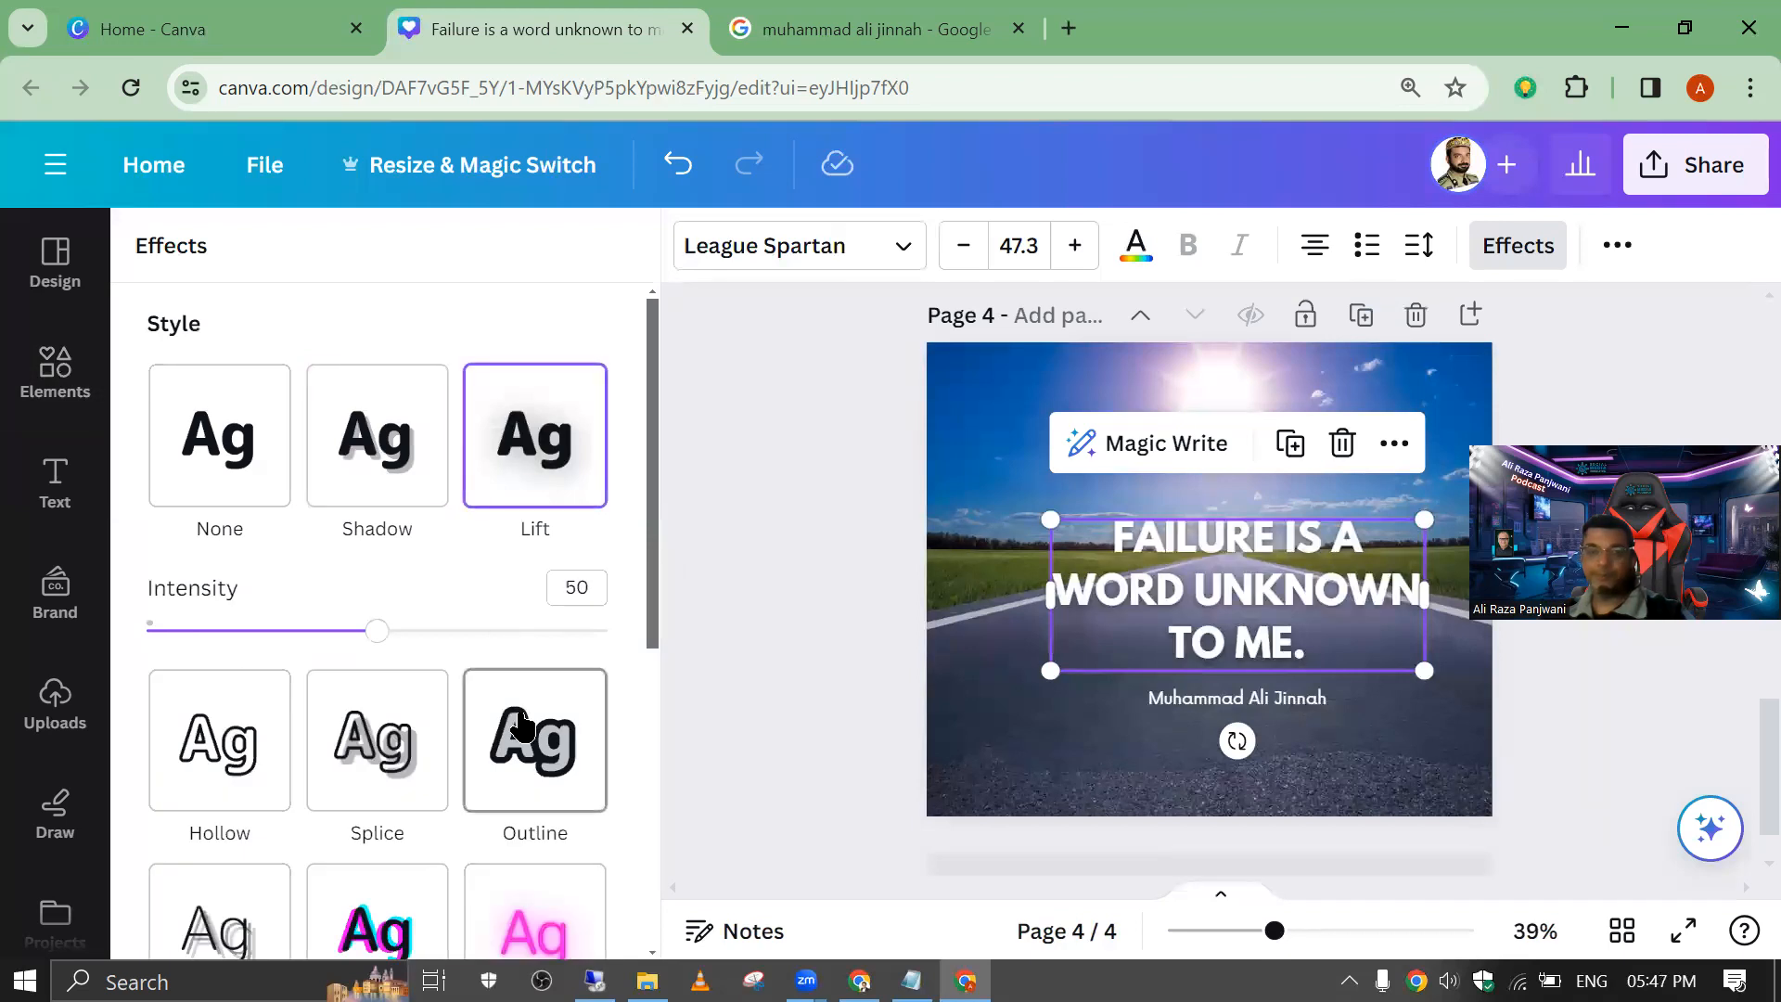
left_click(522, 729)
Step: Try black and teal for the quote's outline and settle on yellow from the default solid colours
left_click(583, 876)
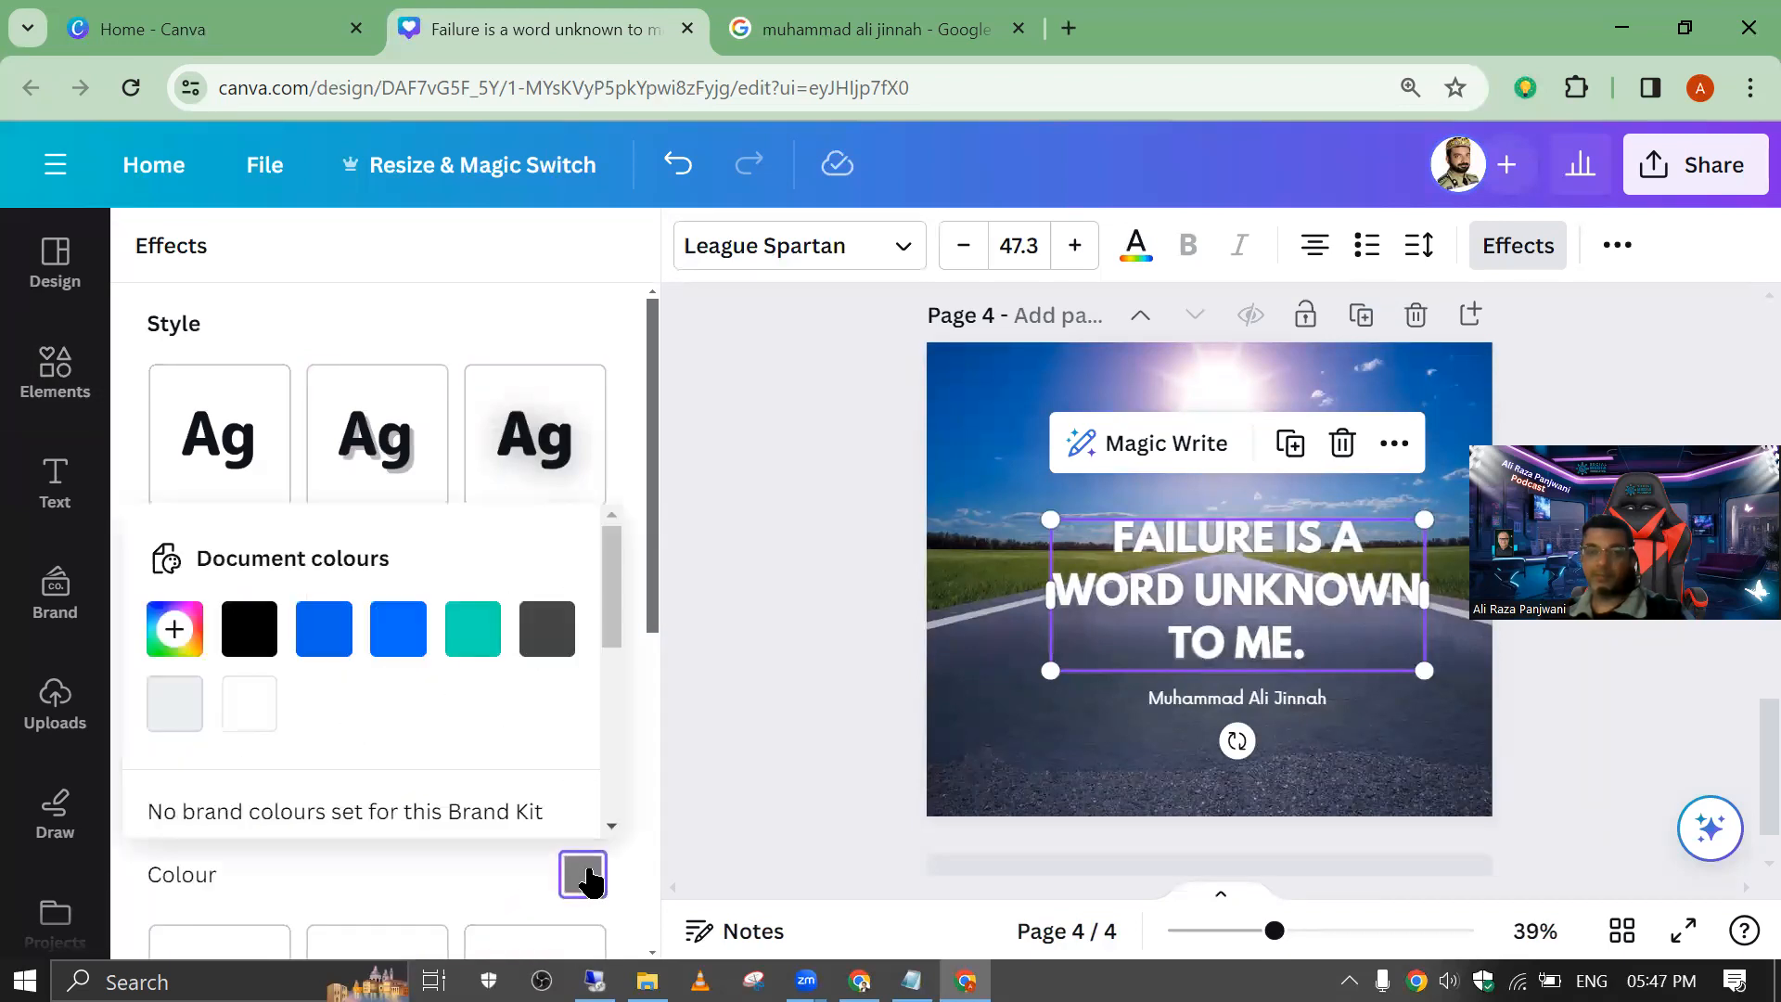
left_click(268, 660)
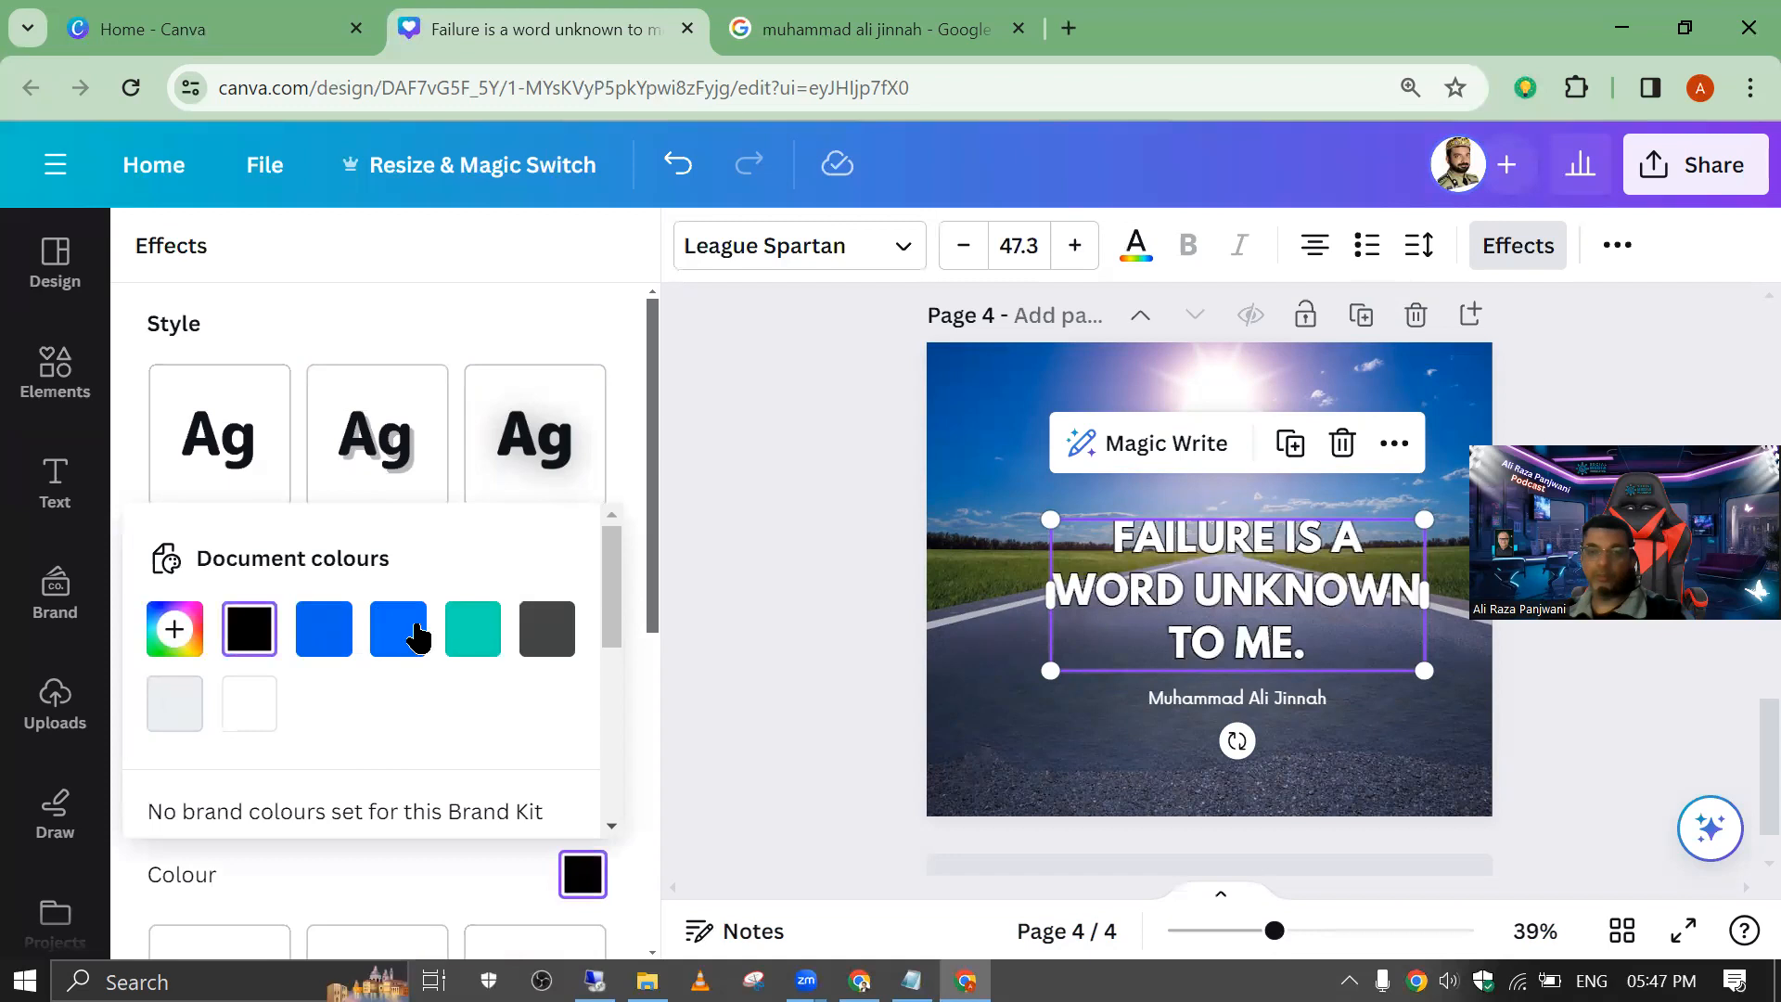
left_click(467, 640)
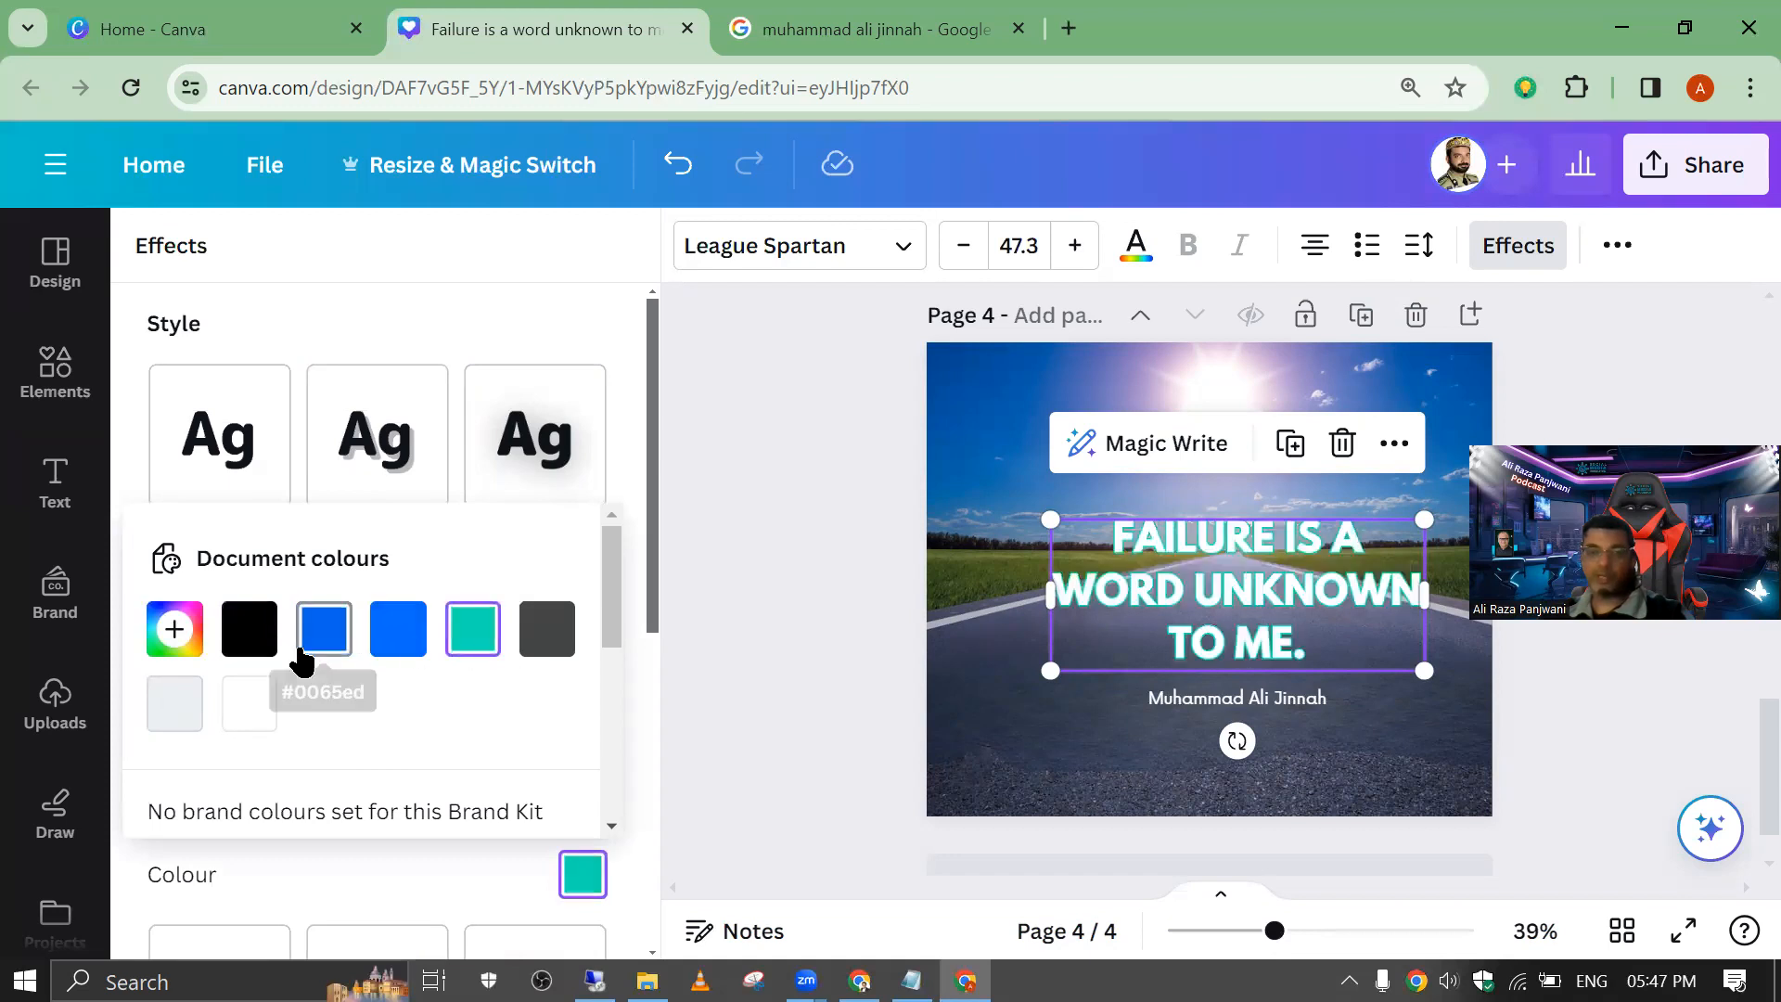
left_click(270, 634)
scroll(271, 636, "down", 3)
scroll(275, 631, "up", 3)
scroll(275, 628, "down", 5)
left_click(399, 800)
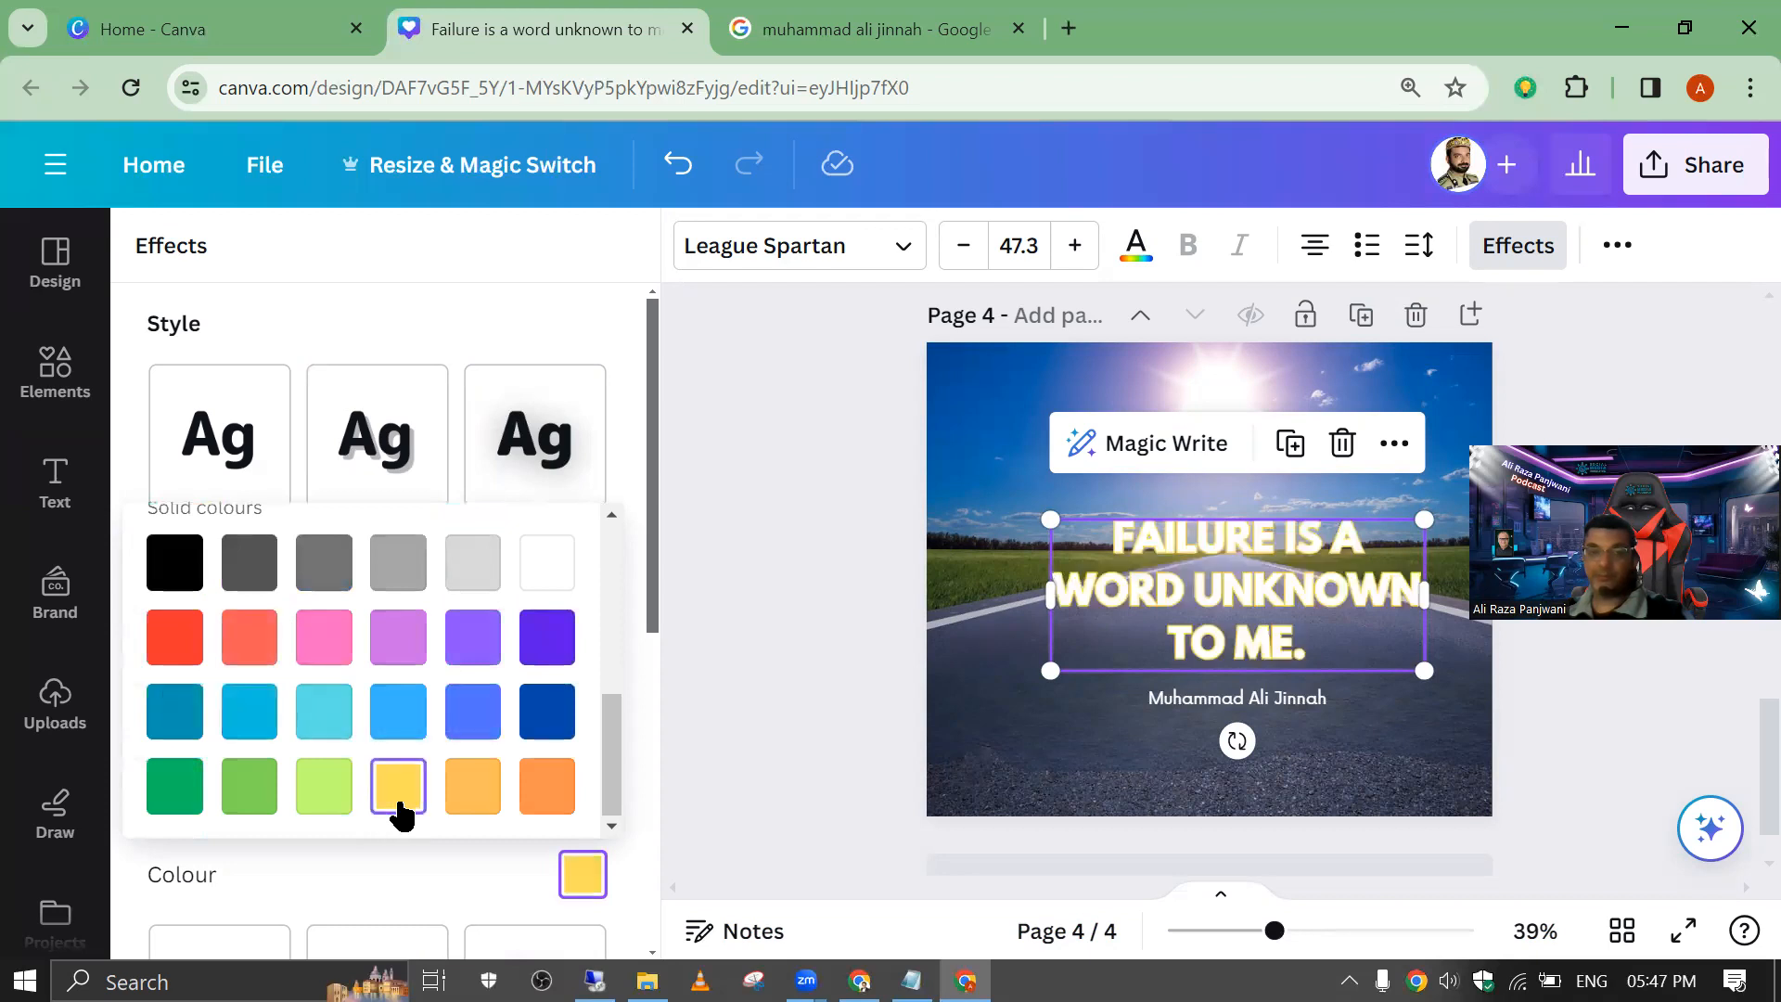
scroll(386, 750, "up", 3)
scroll(384, 748, "down", 3)
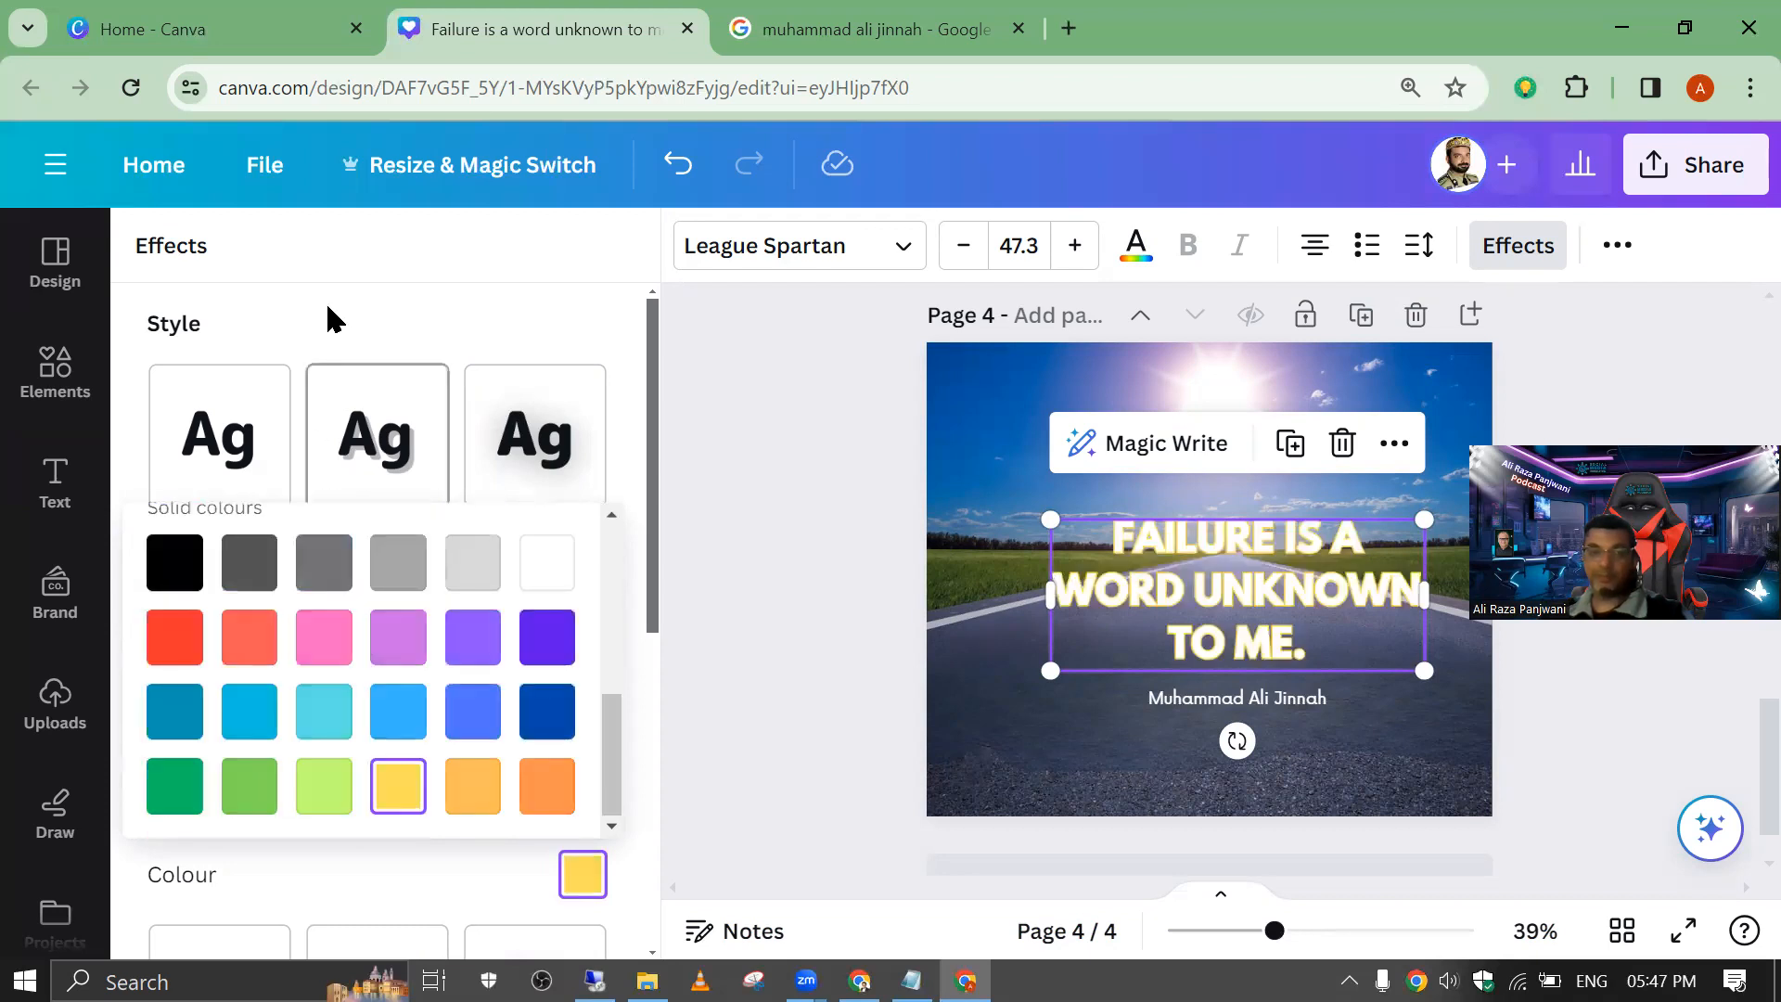
left_click(340, 292)
Step: Set the quote's outline thickness to 200 and change its text colour to black
left_click_drag(260, 823, 705, 828)
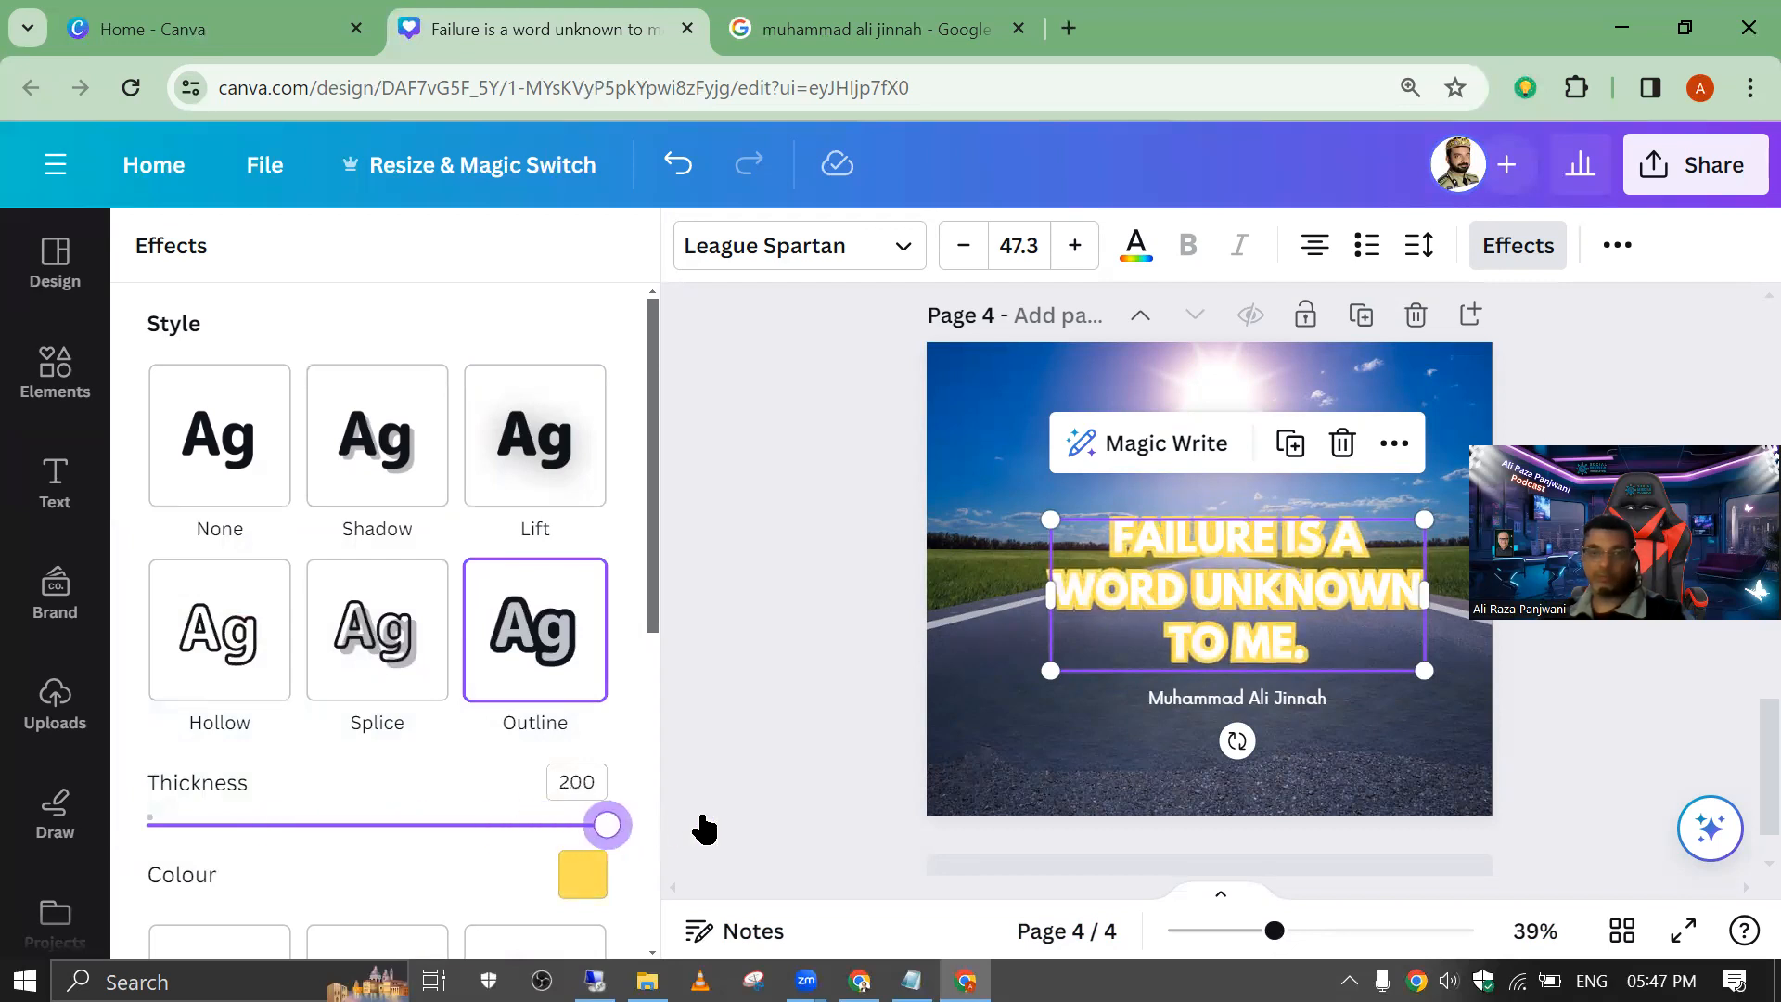
left_click(1132, 252)
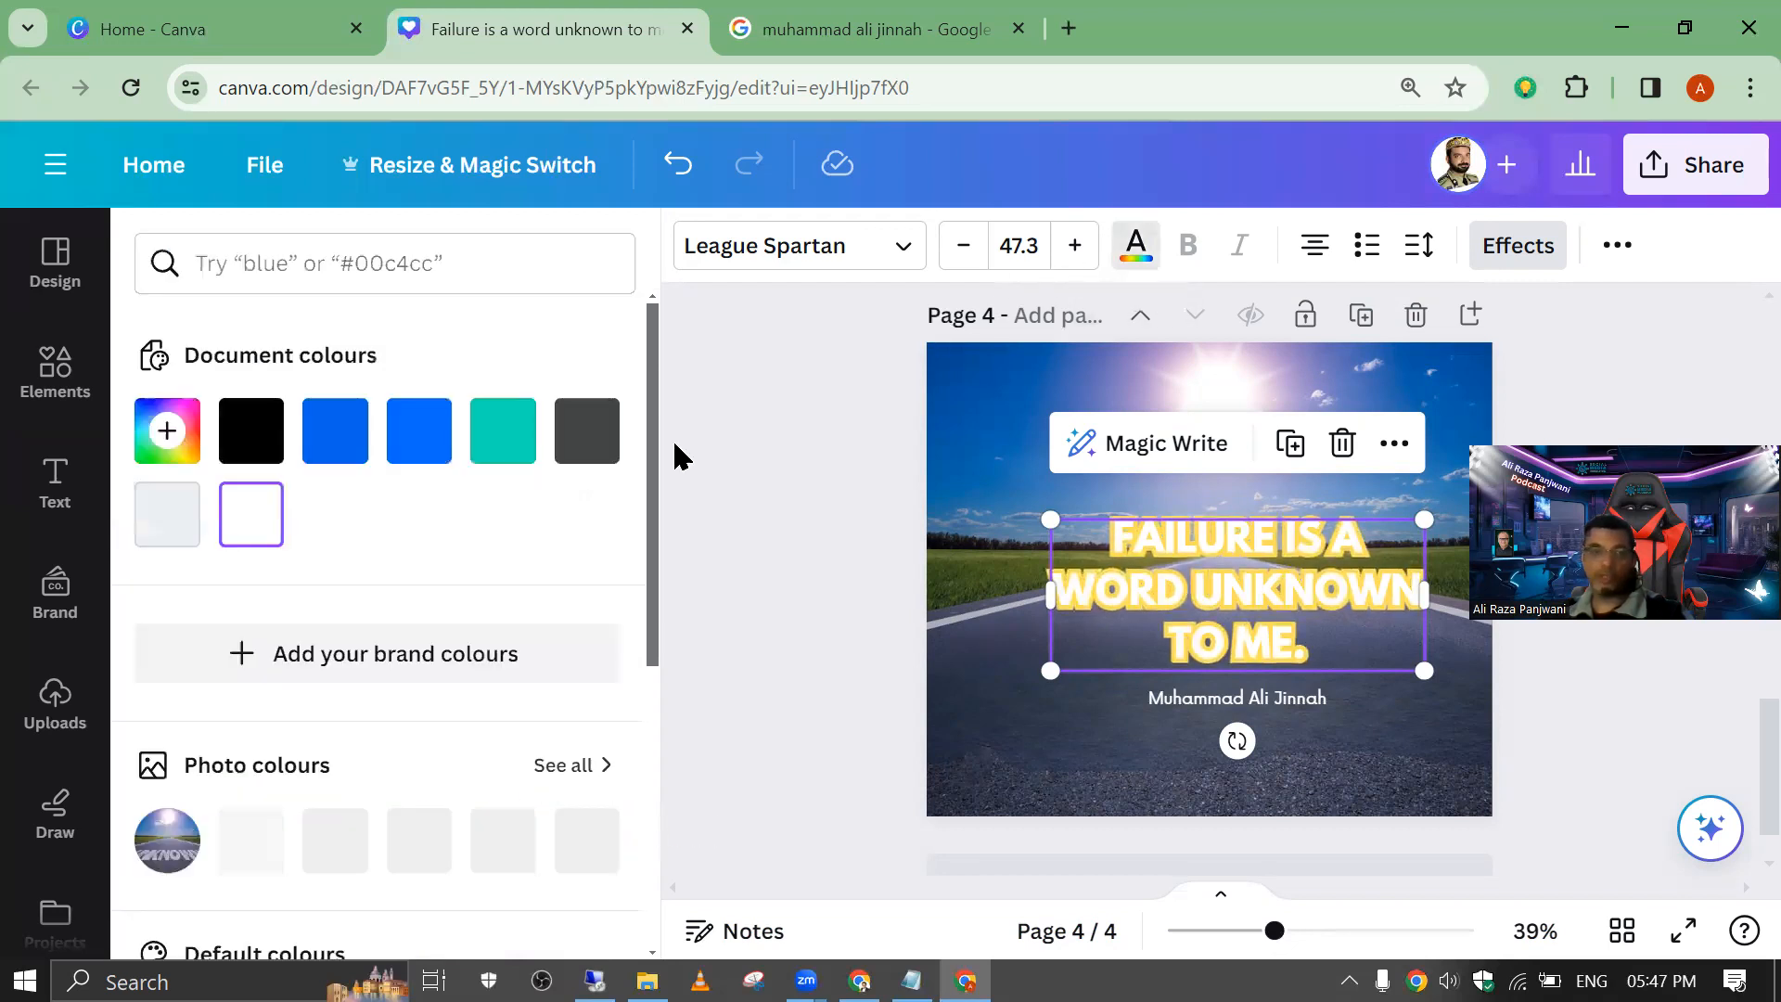
left_click(249, 438)
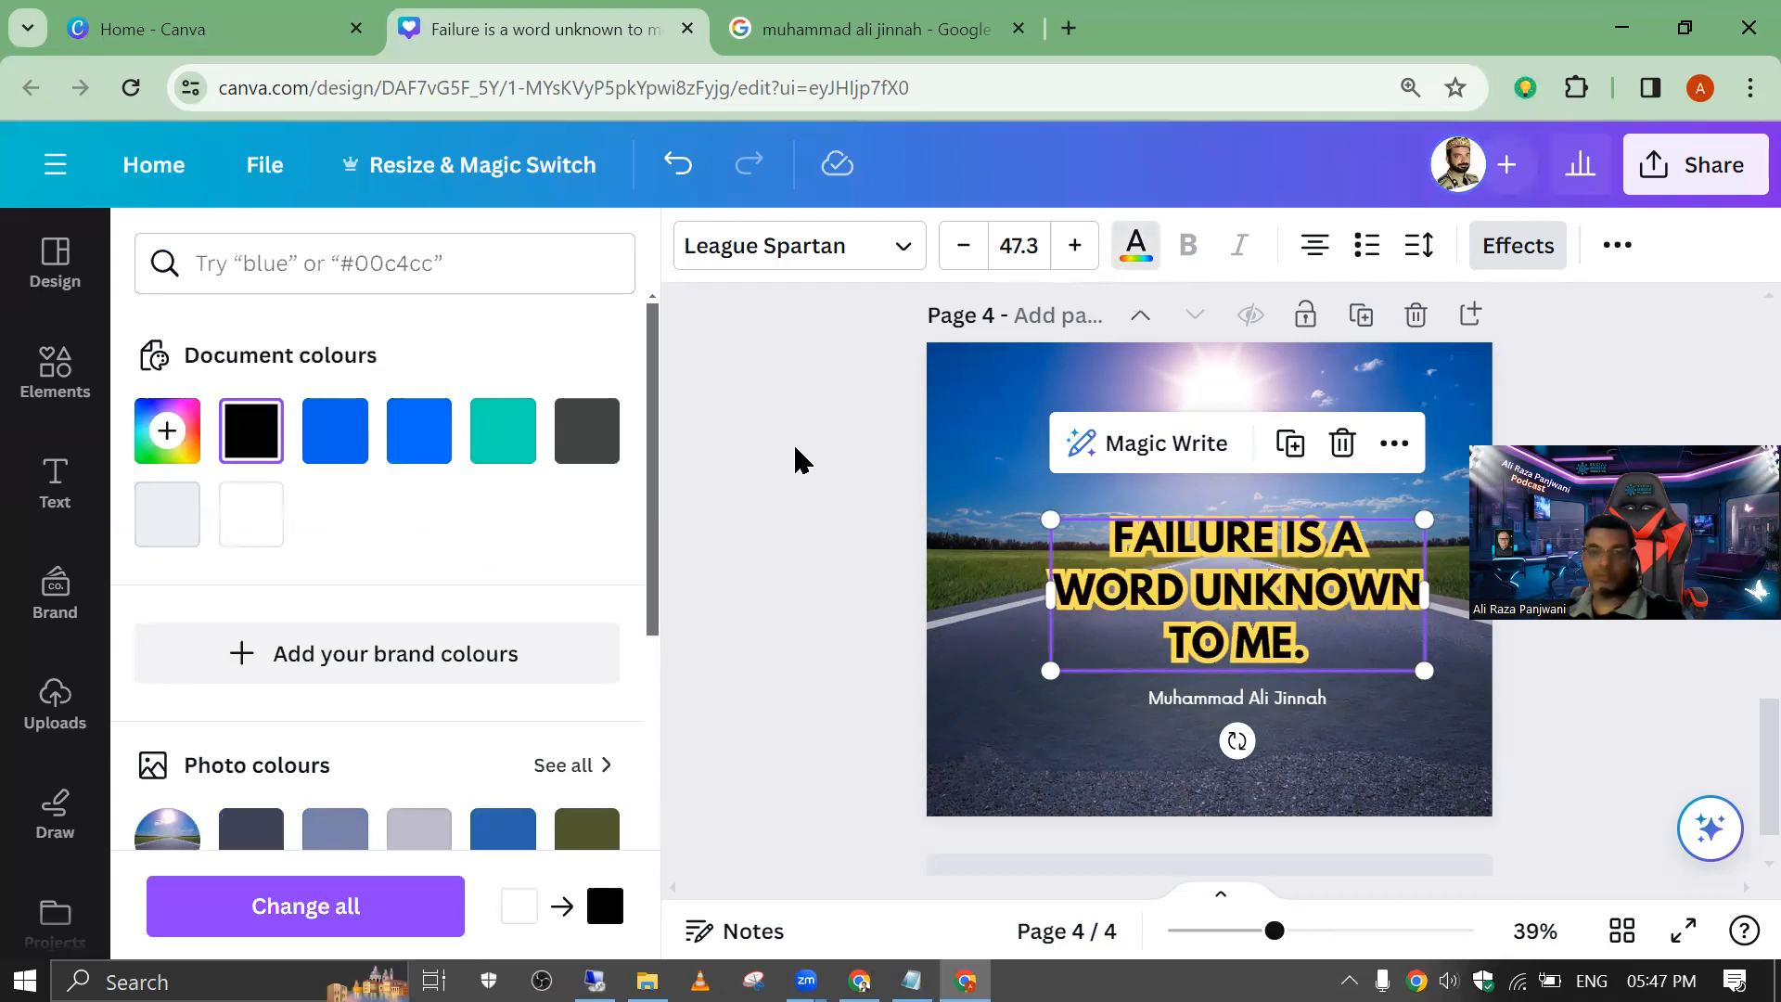
Step: Change the author name's text colour to the same default yellow as the quote's outline
left_click(1197, 694)
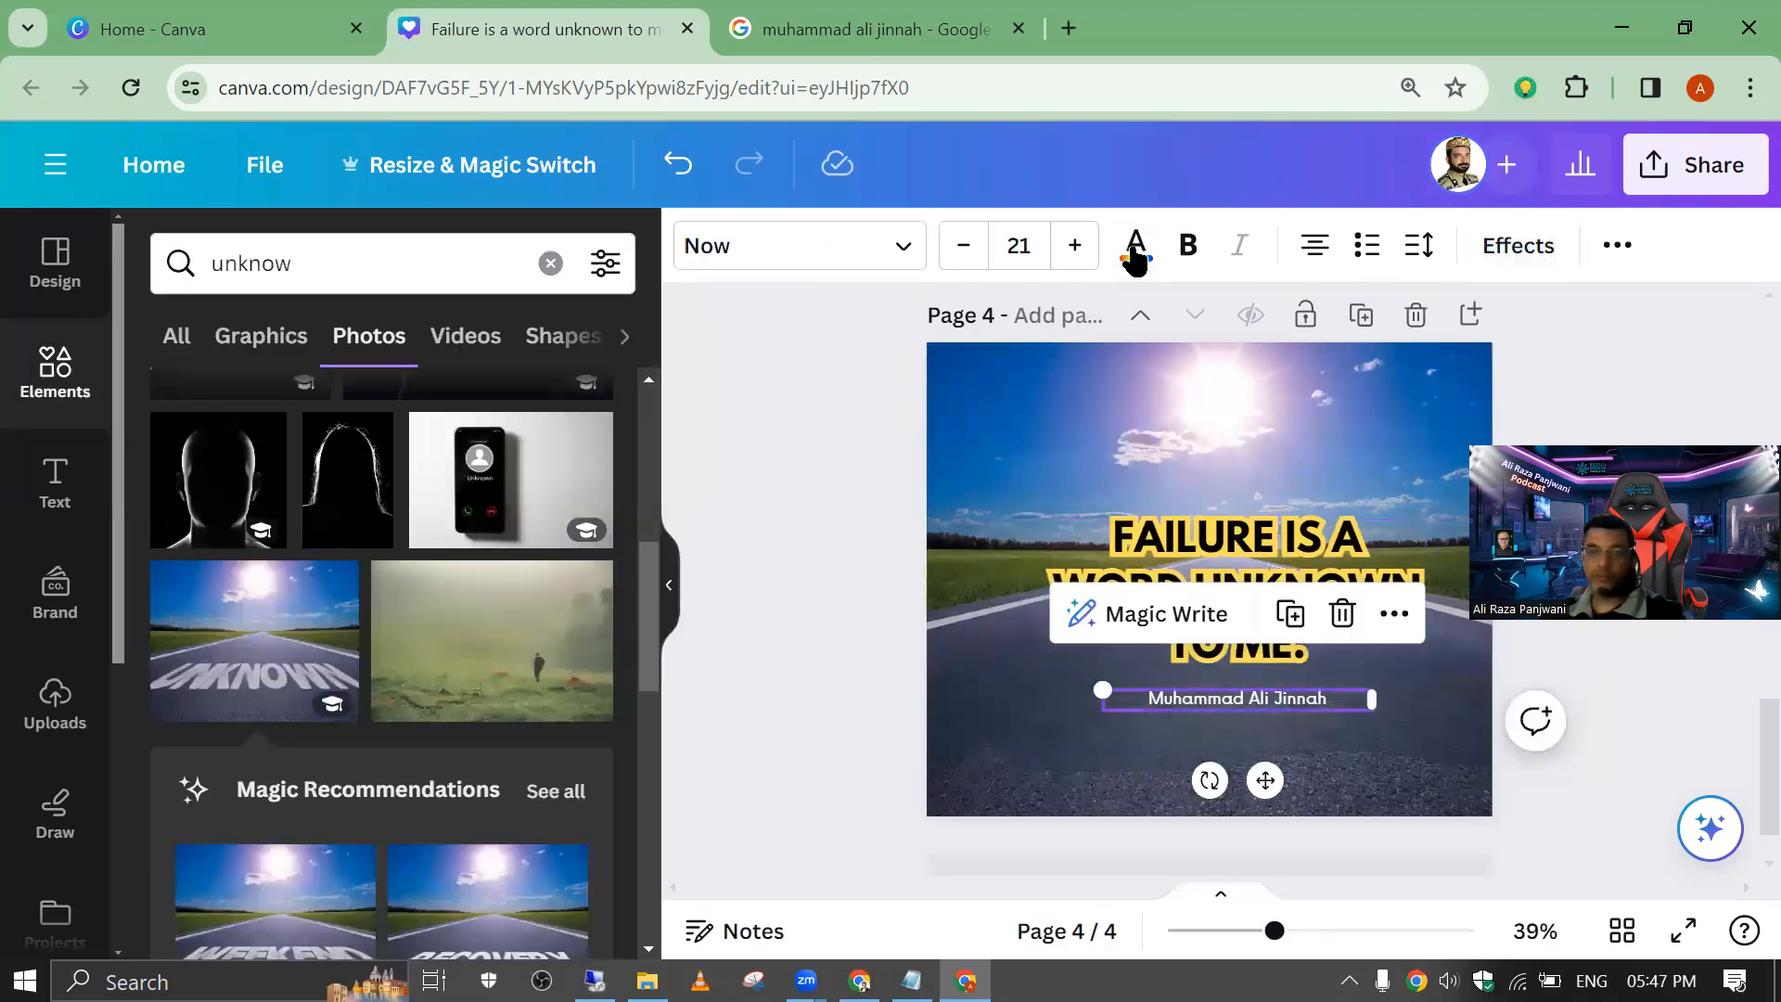
left_click(1133, 247)
left_click(404, 436)
left_click(503, 435)
scroll(449, 609, "down", 5)
left_click(406, 698)
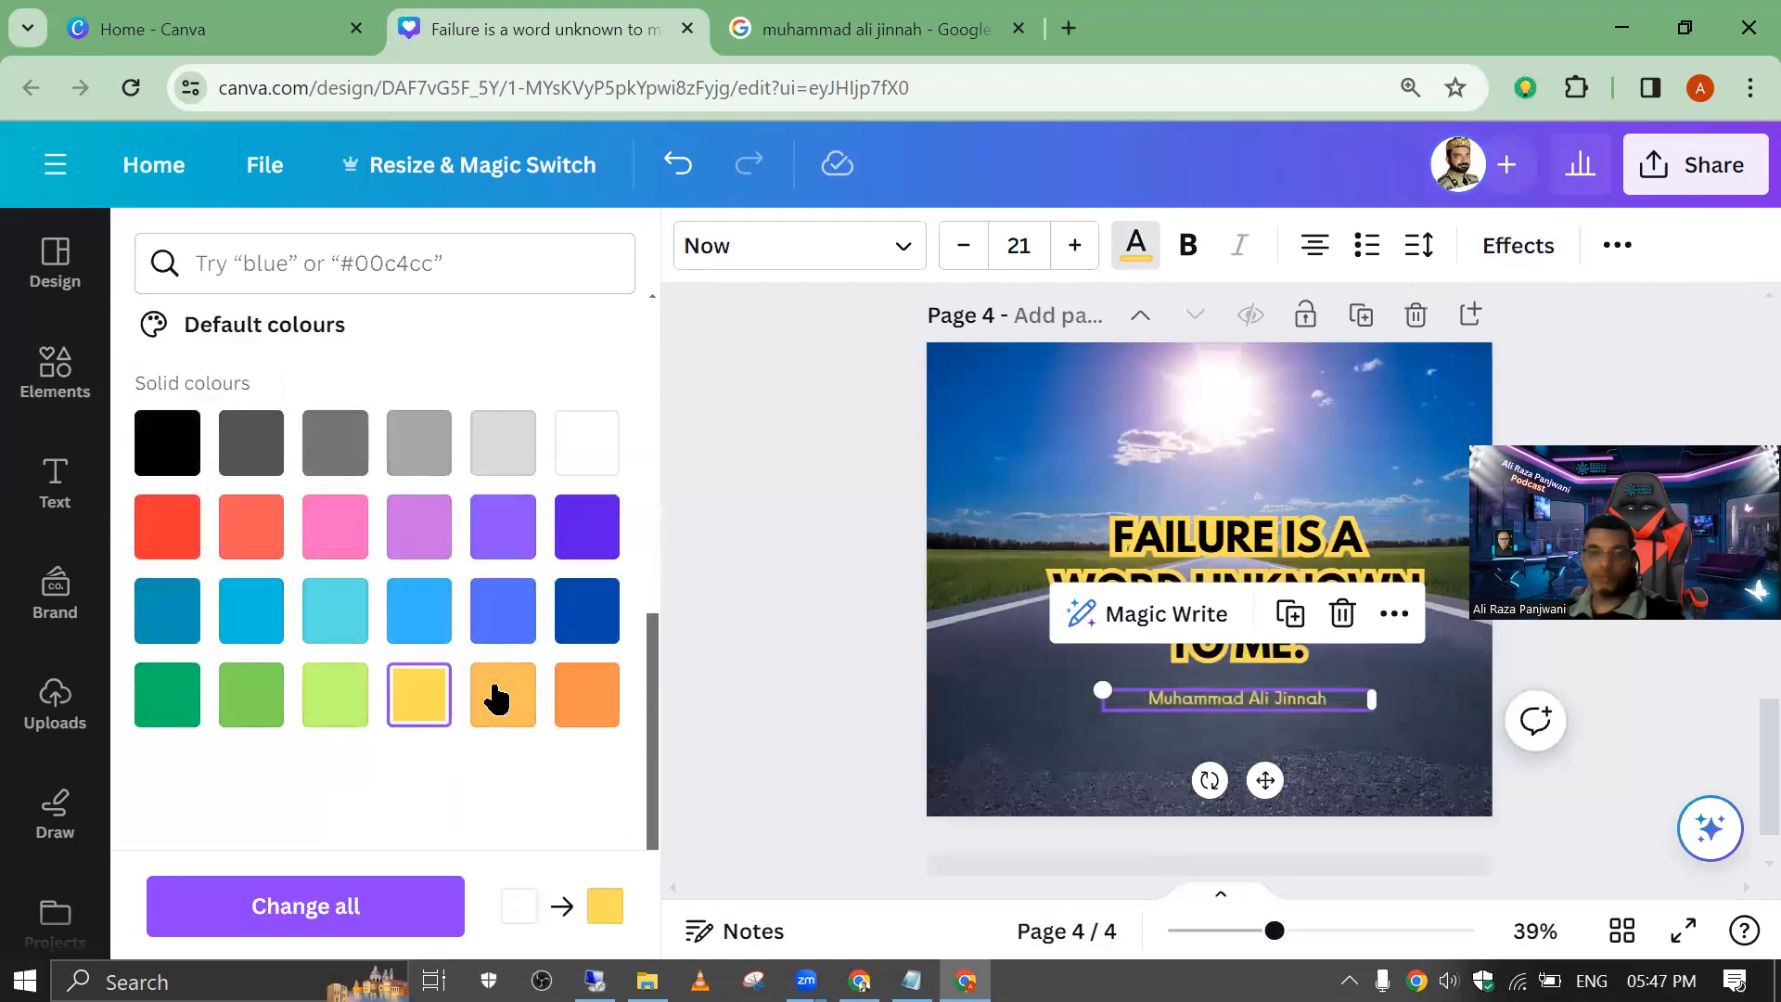
left_click(1140, 725)
left_click(742, 472)
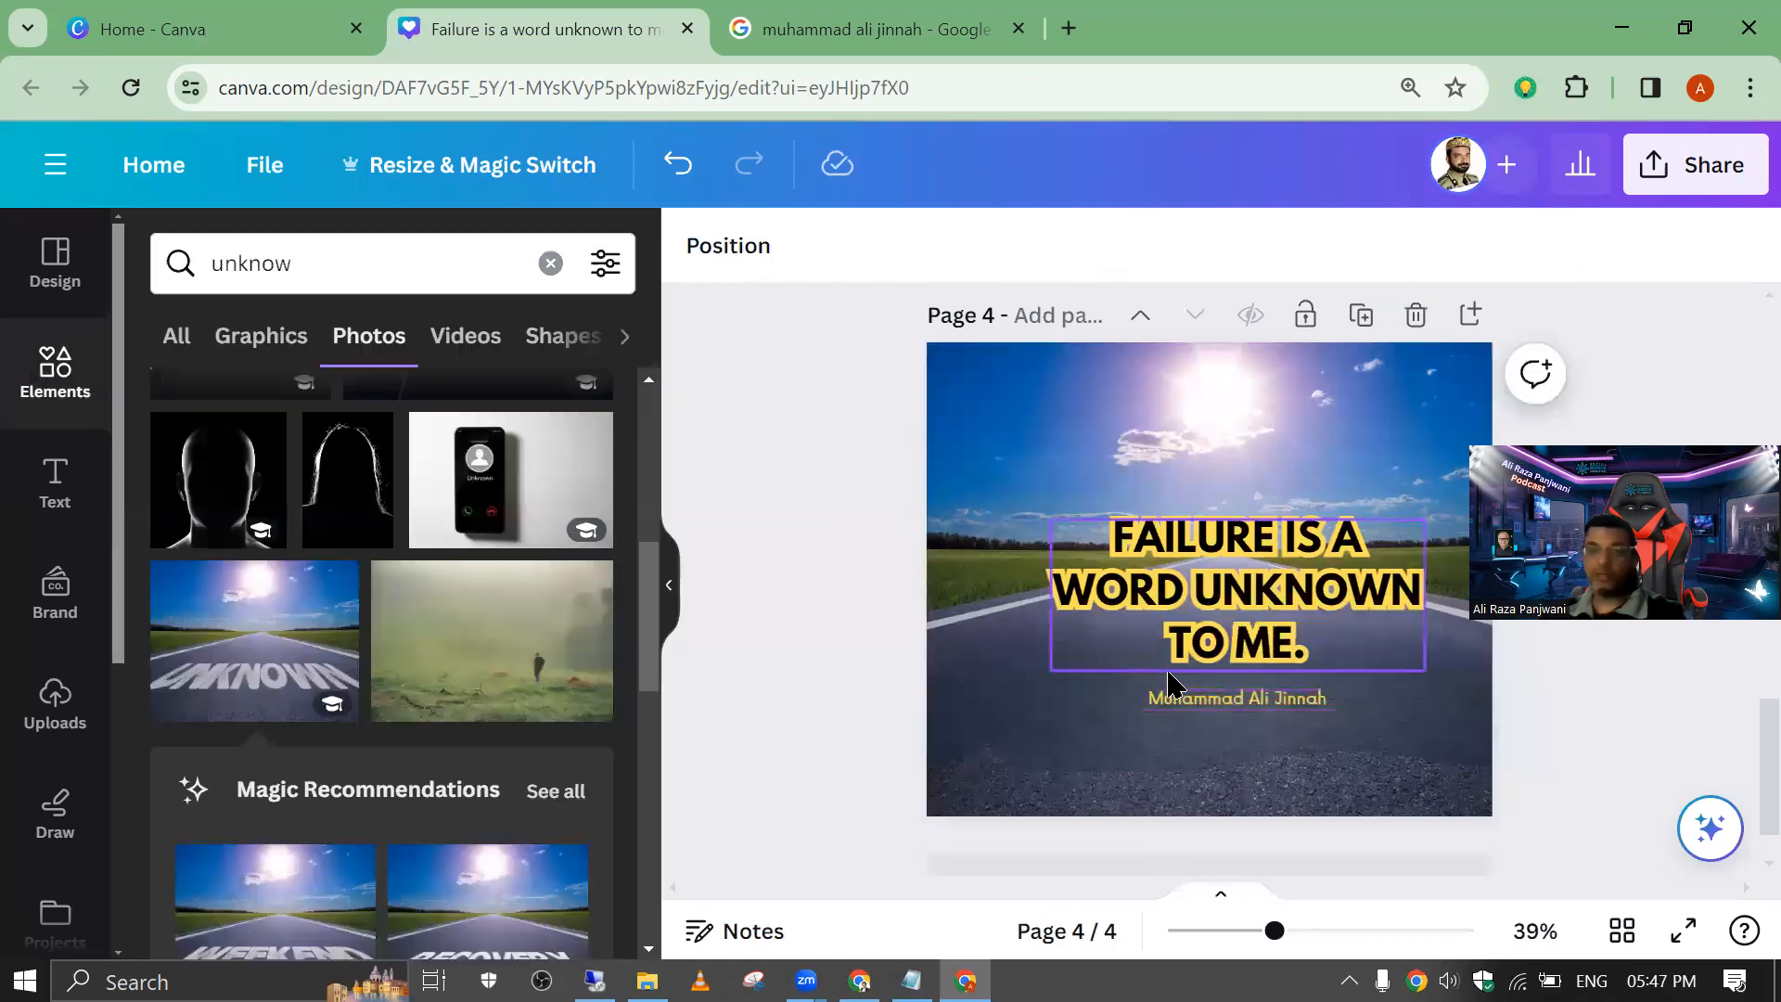
Step: Nudge the quote text slightly upward, away from the author name
left_click(1207, 586)
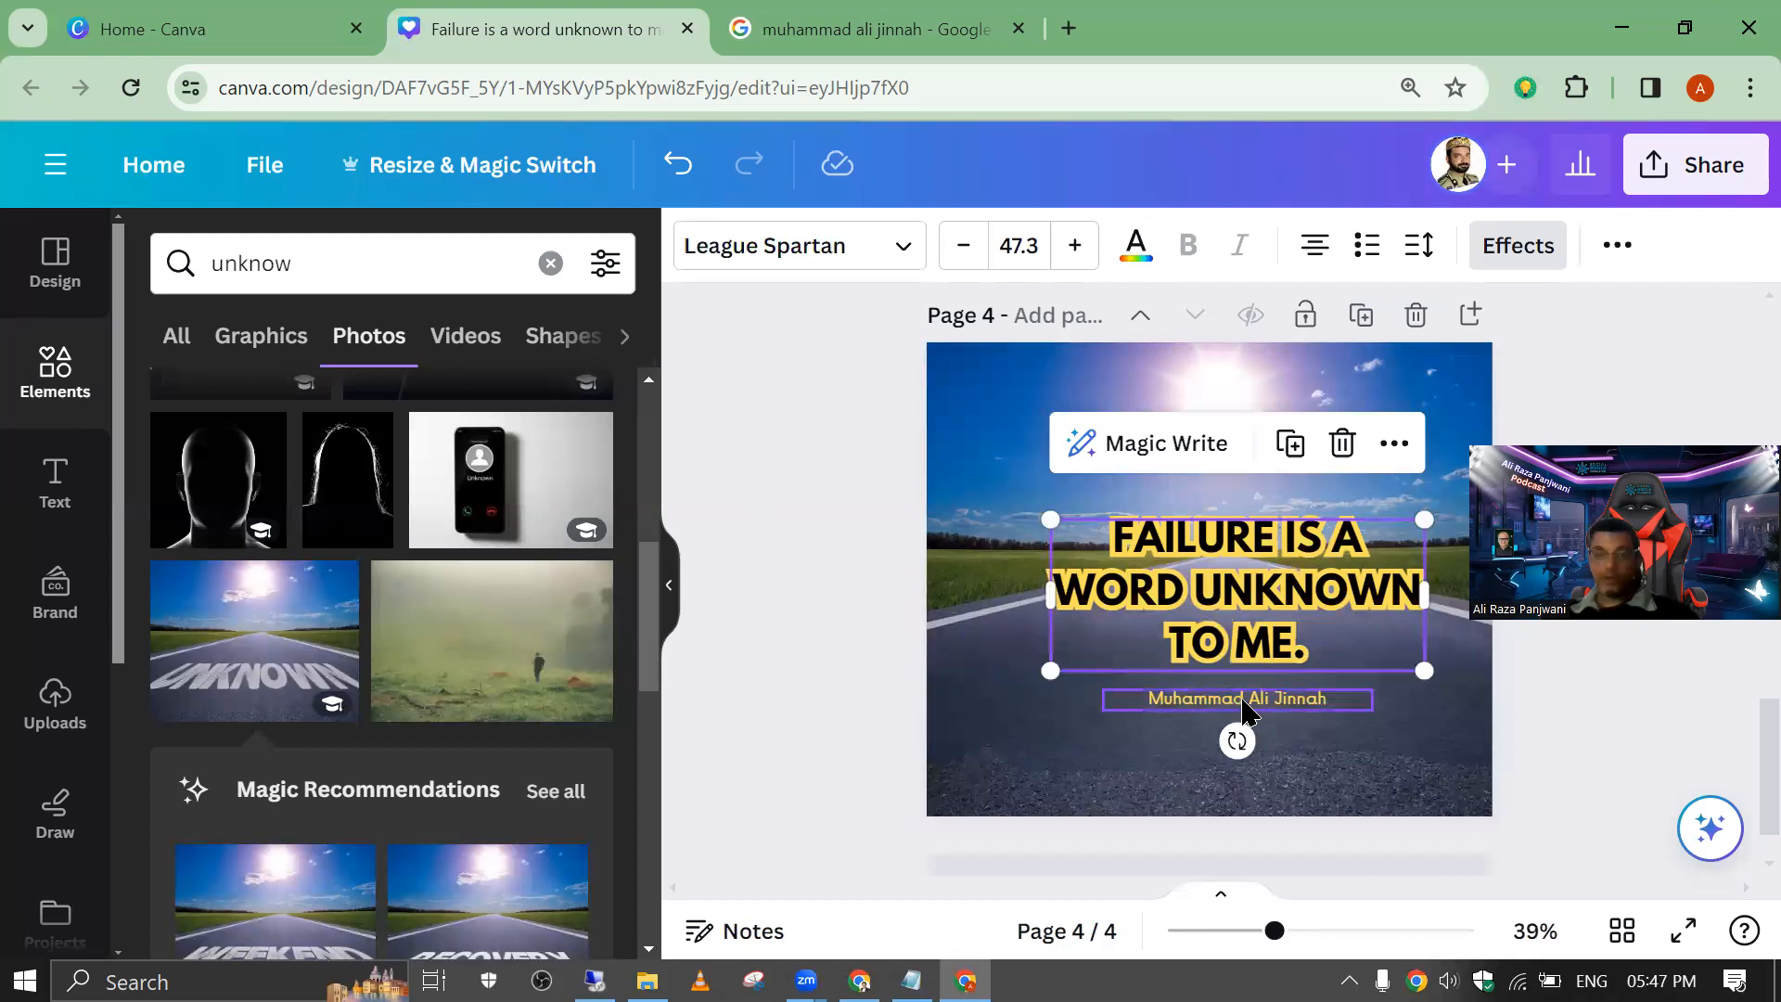
left_click(1167, 590)
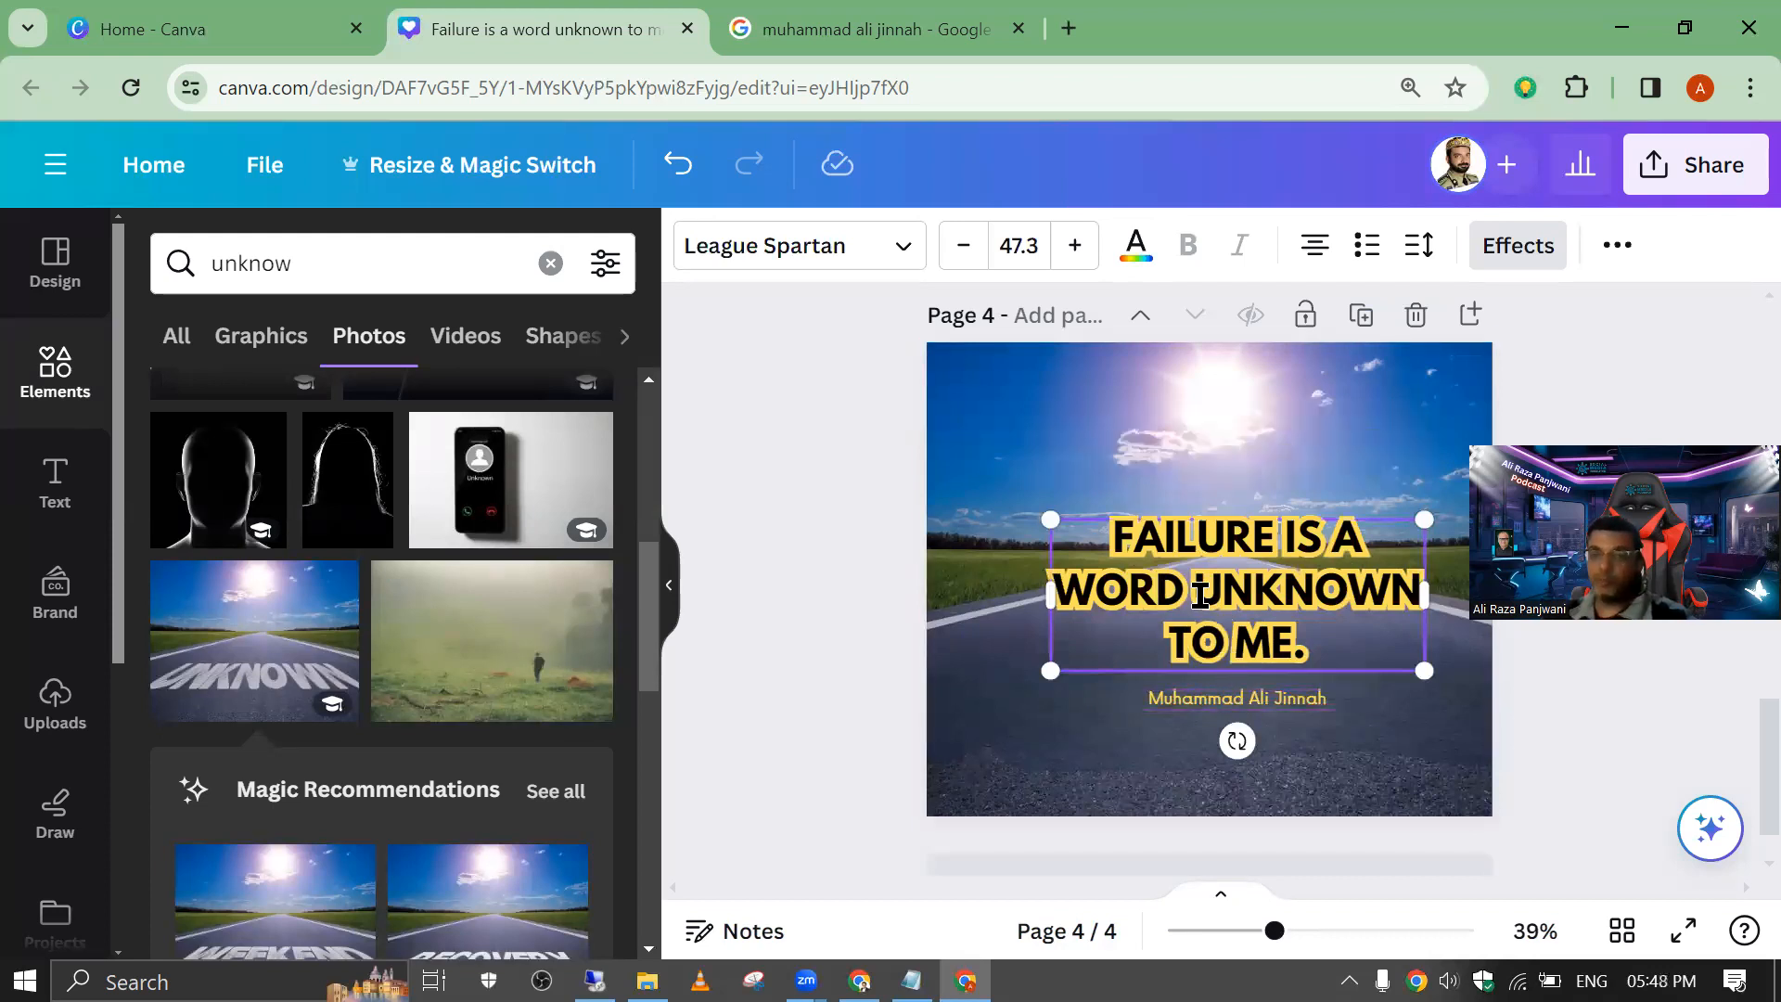
left_click(884, 420)
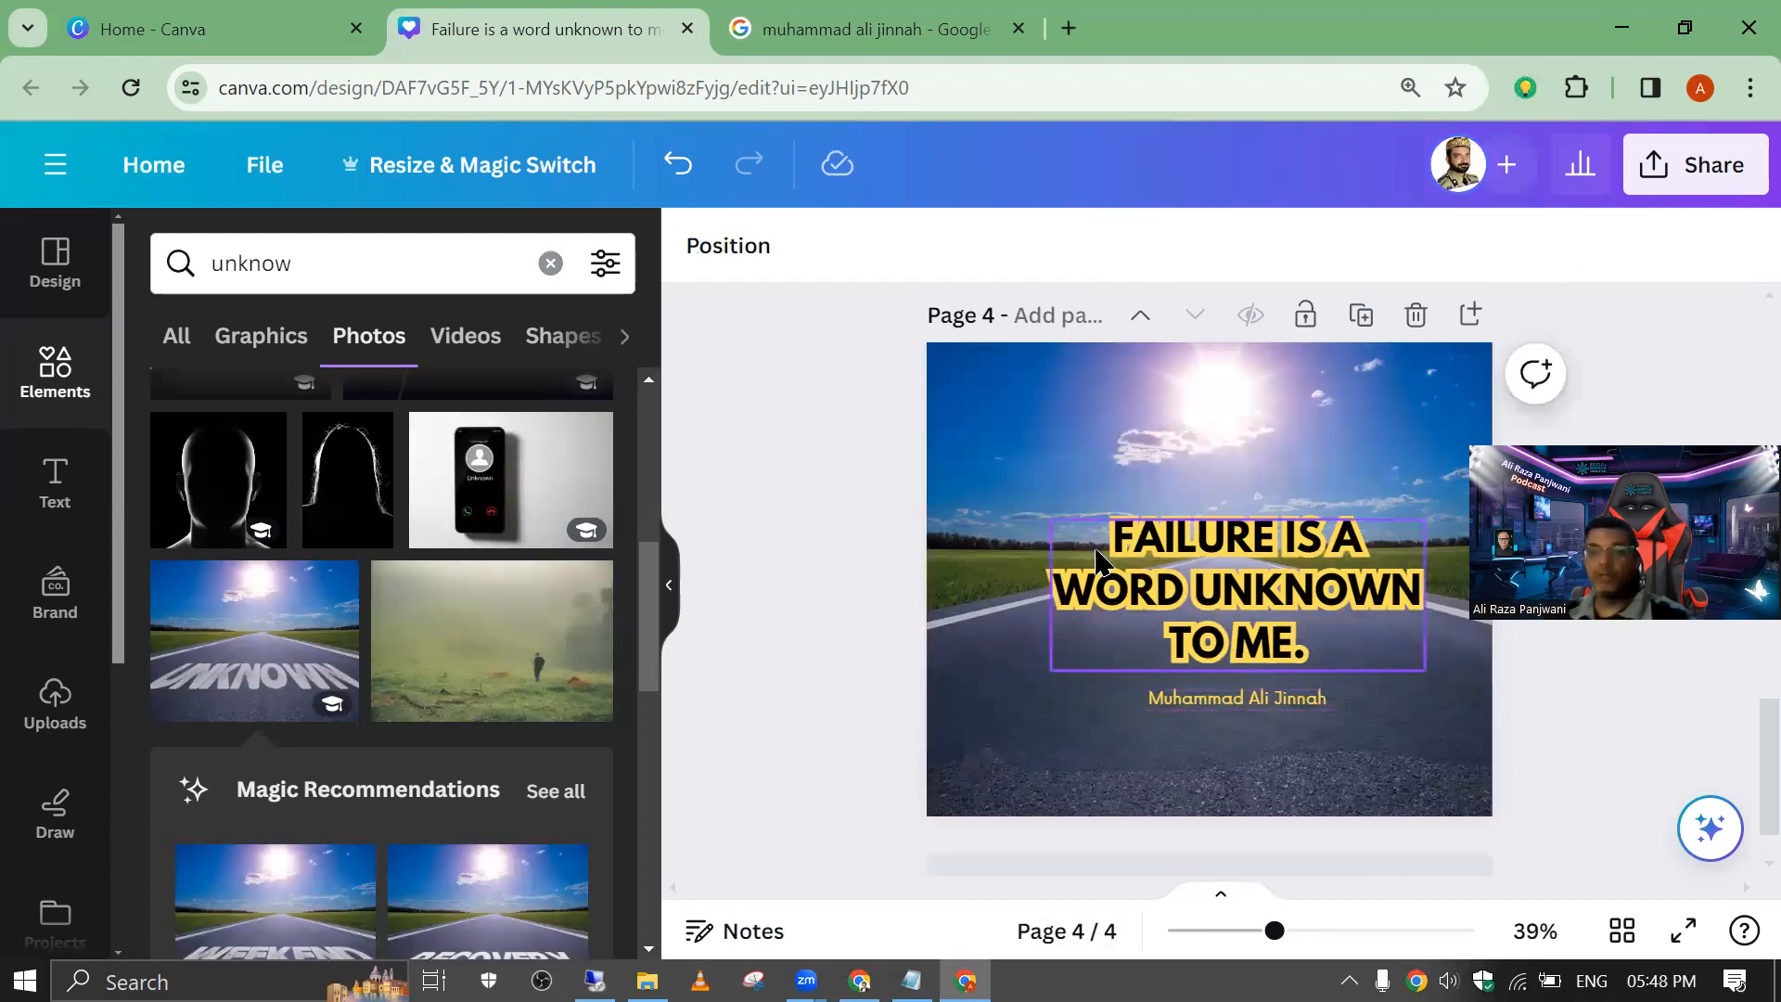
left_click(1062, 556)
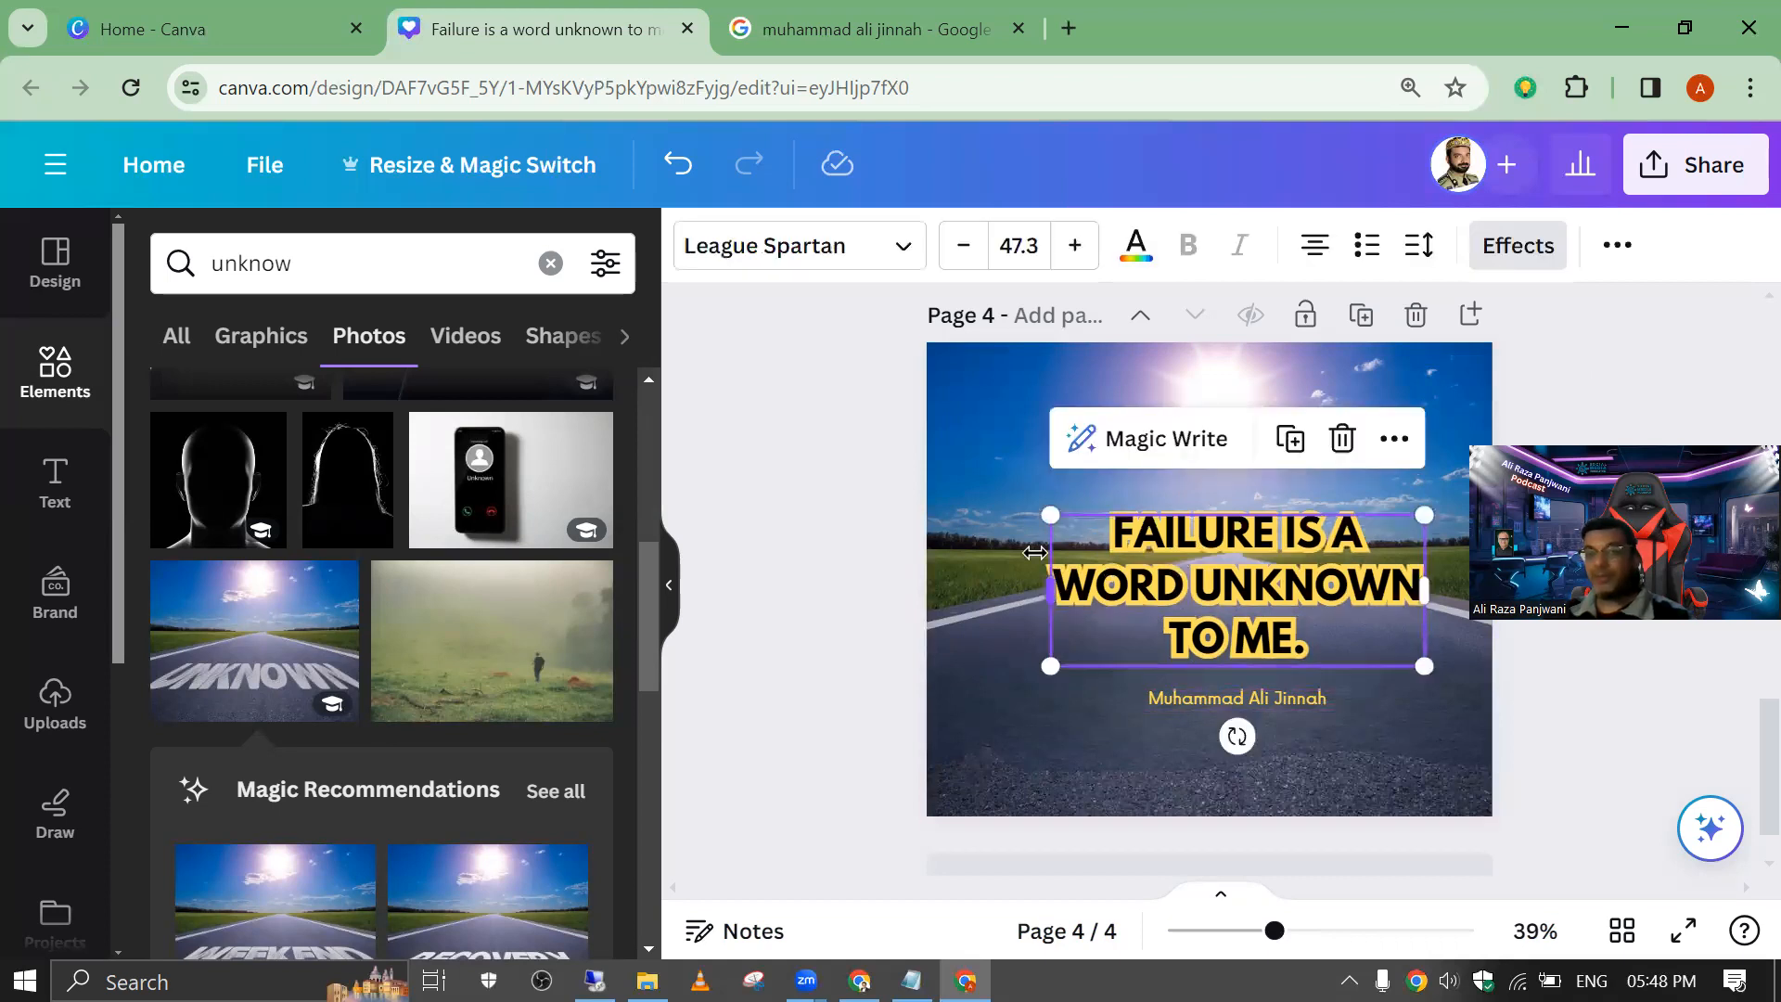
Step: Enlarge the quote text on page 4 to font size 49.7
mouse_move(1055, 512)
left_mouse_down()
mouse_move(971, 483)
mouse_move(1030, 507)
left_mouse_up()
left_click(1615, 246)
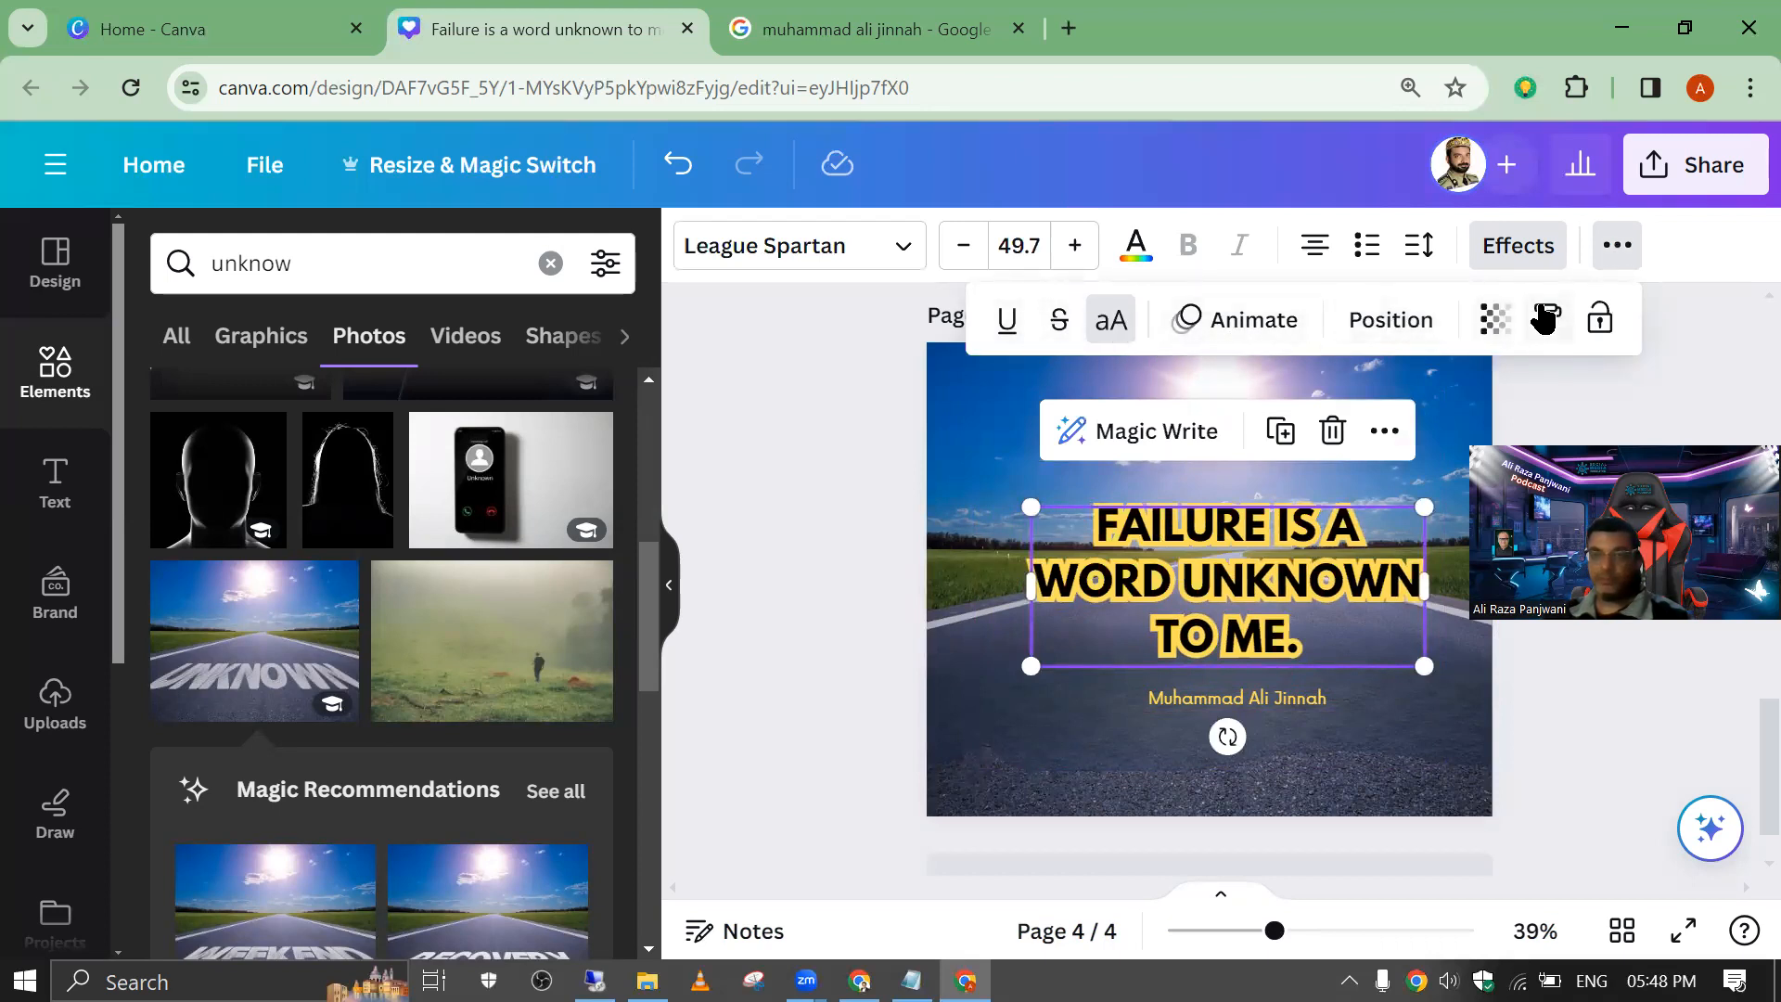
left_click(1551, 319)
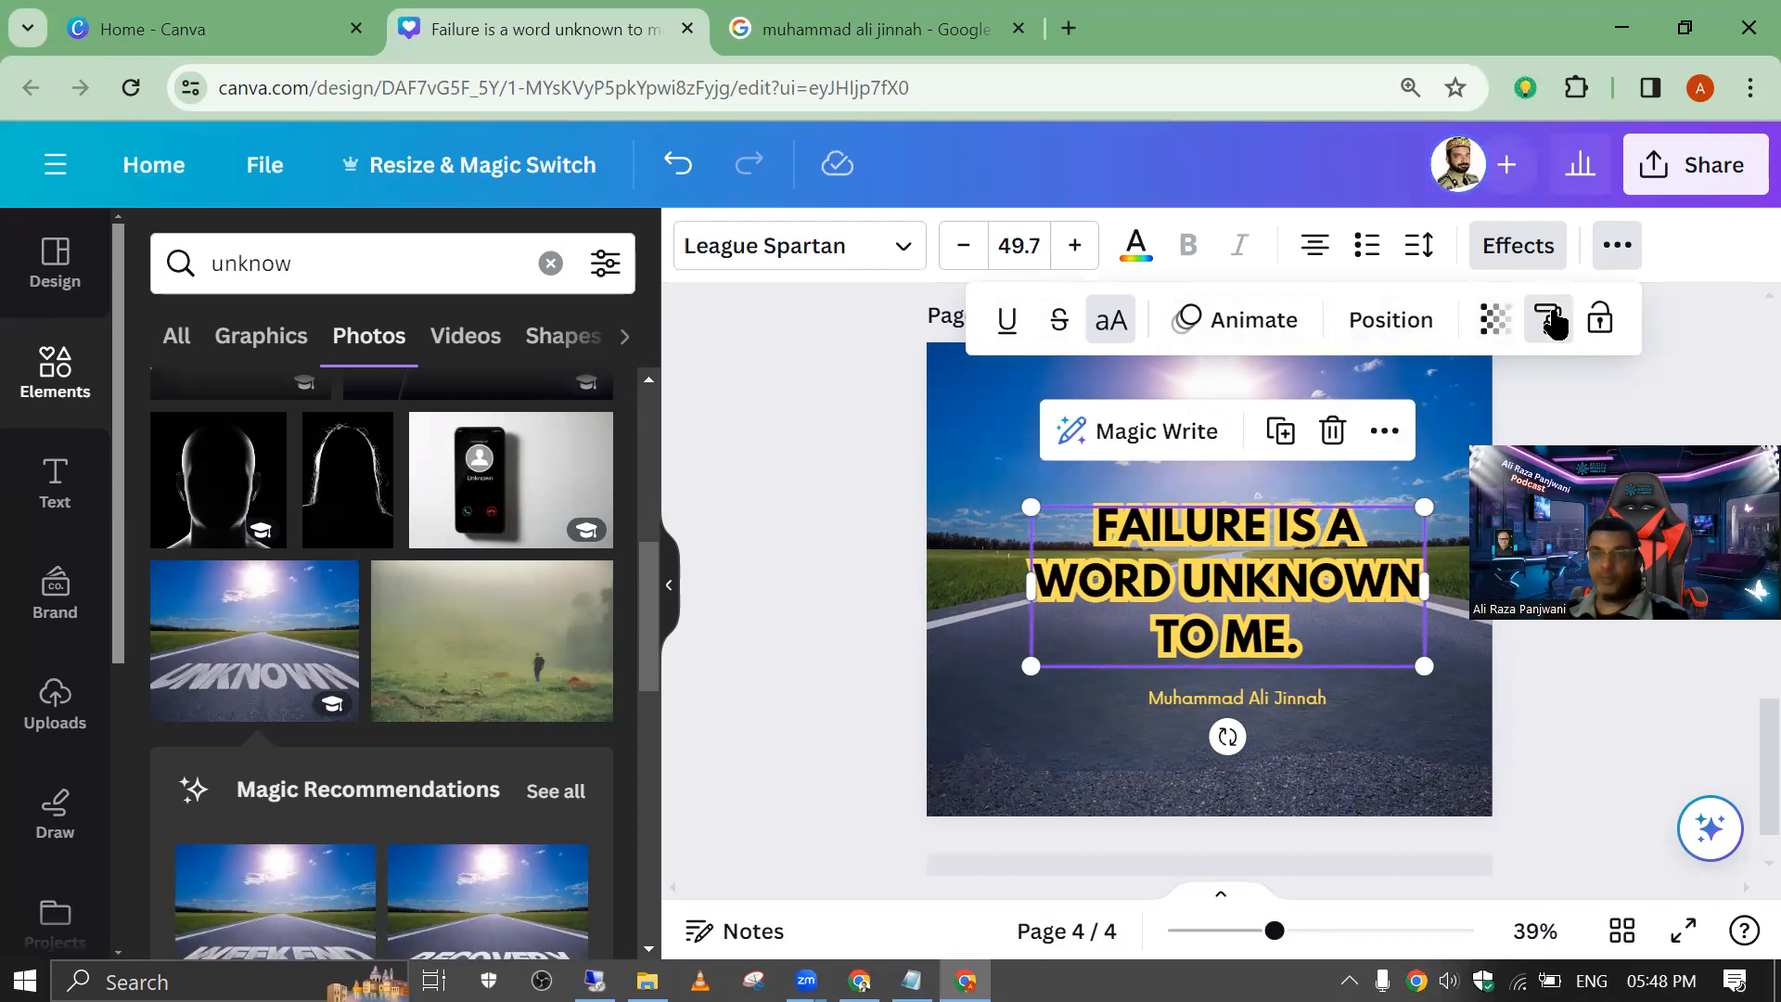
left_click(1252, 705)
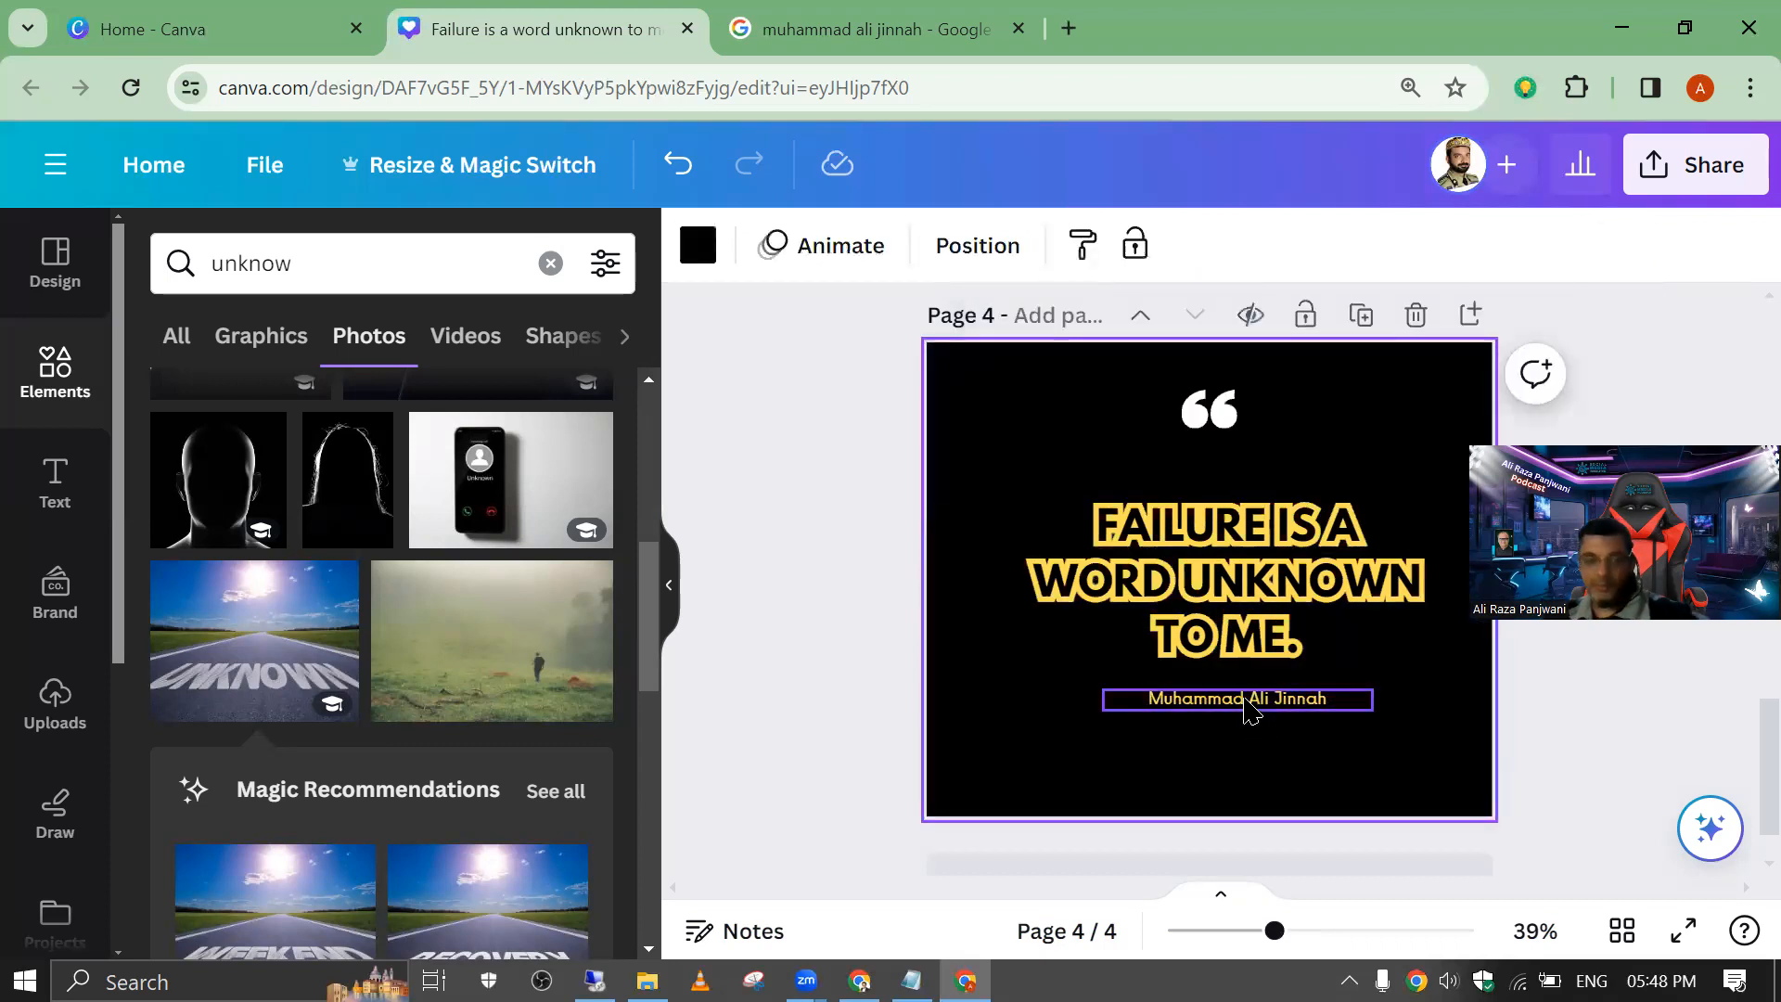
key("ctrl+z")
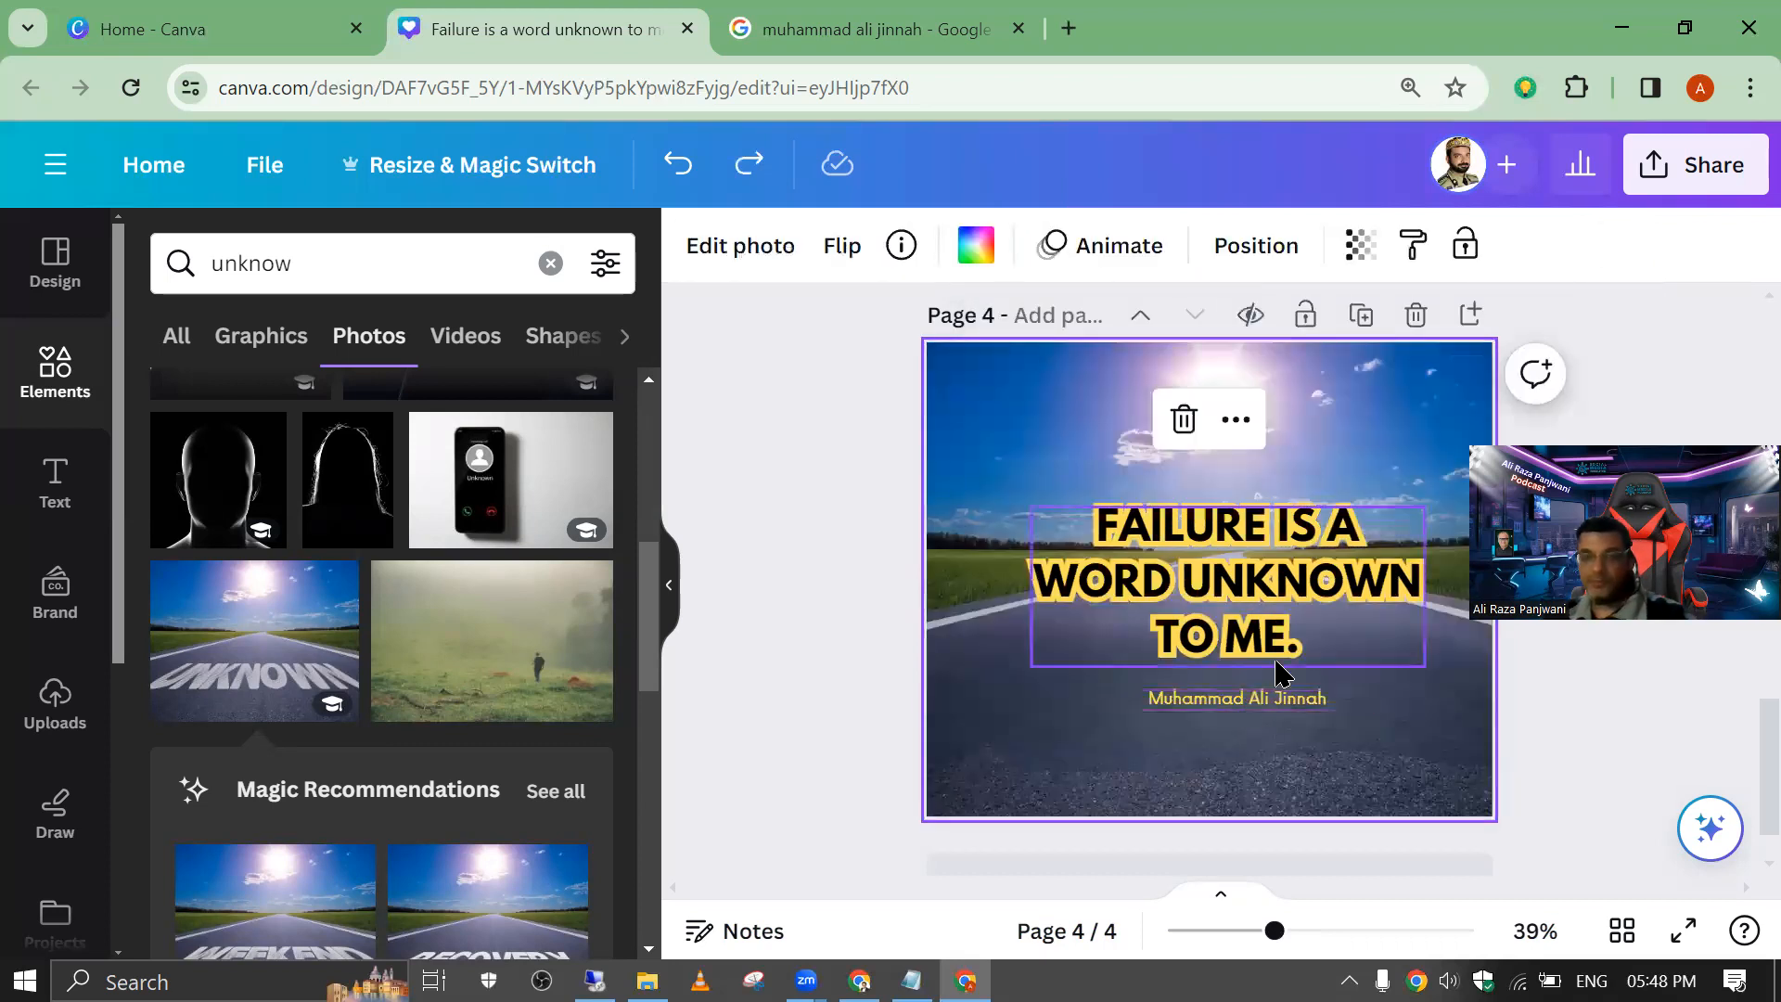
left_click(1412, 245)
left_click(1218, 585)
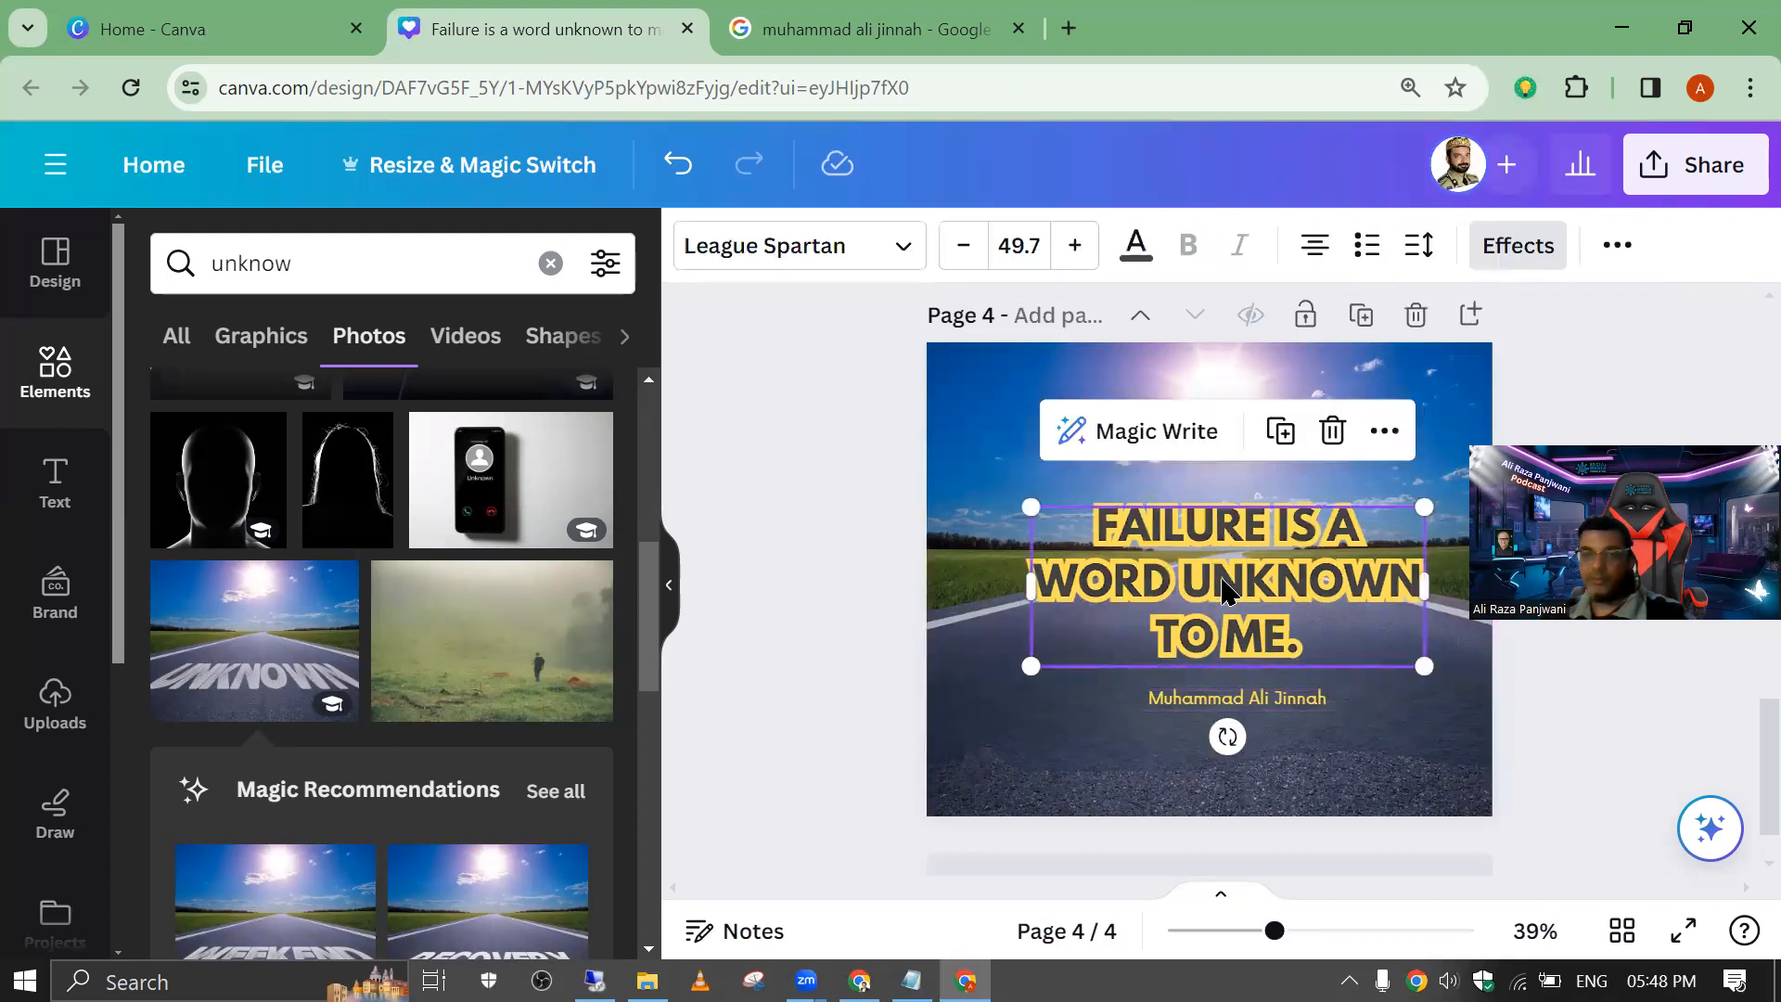
key("ctrl+z")
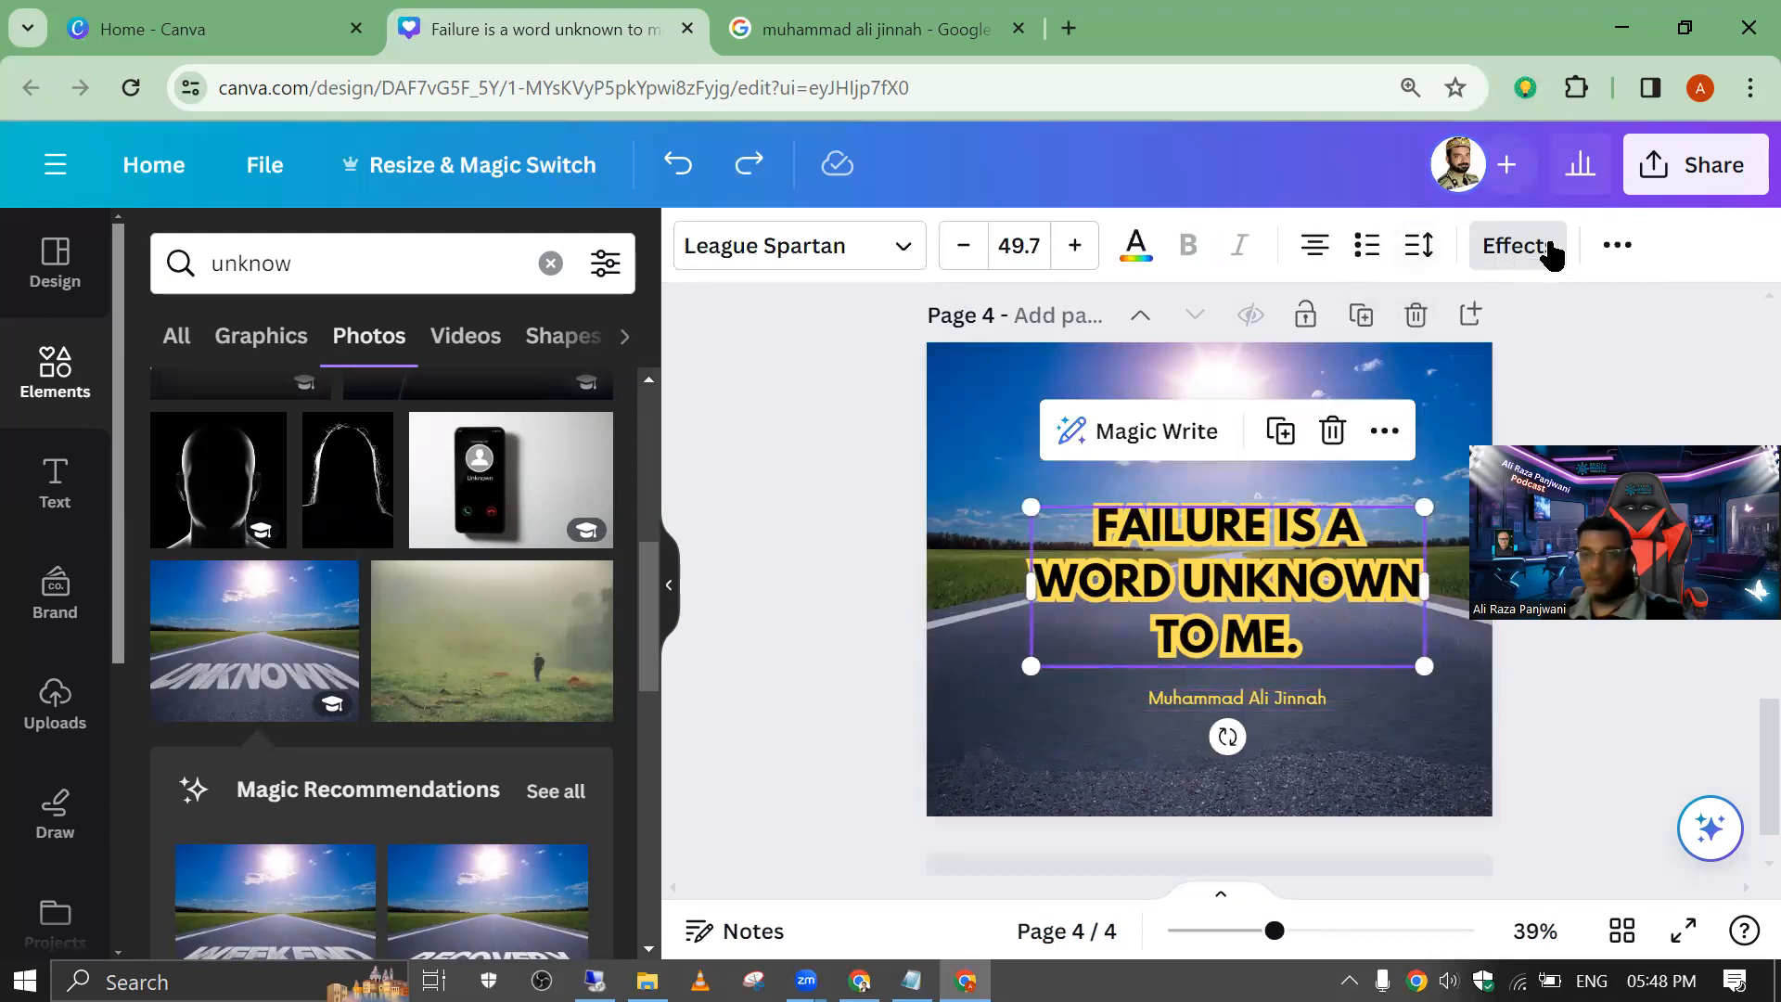
Step: Copy the quote's text style, with its black letters and yellow outline, onto the author name below it
left_click(1617, 245)
left_click(1550, 319)
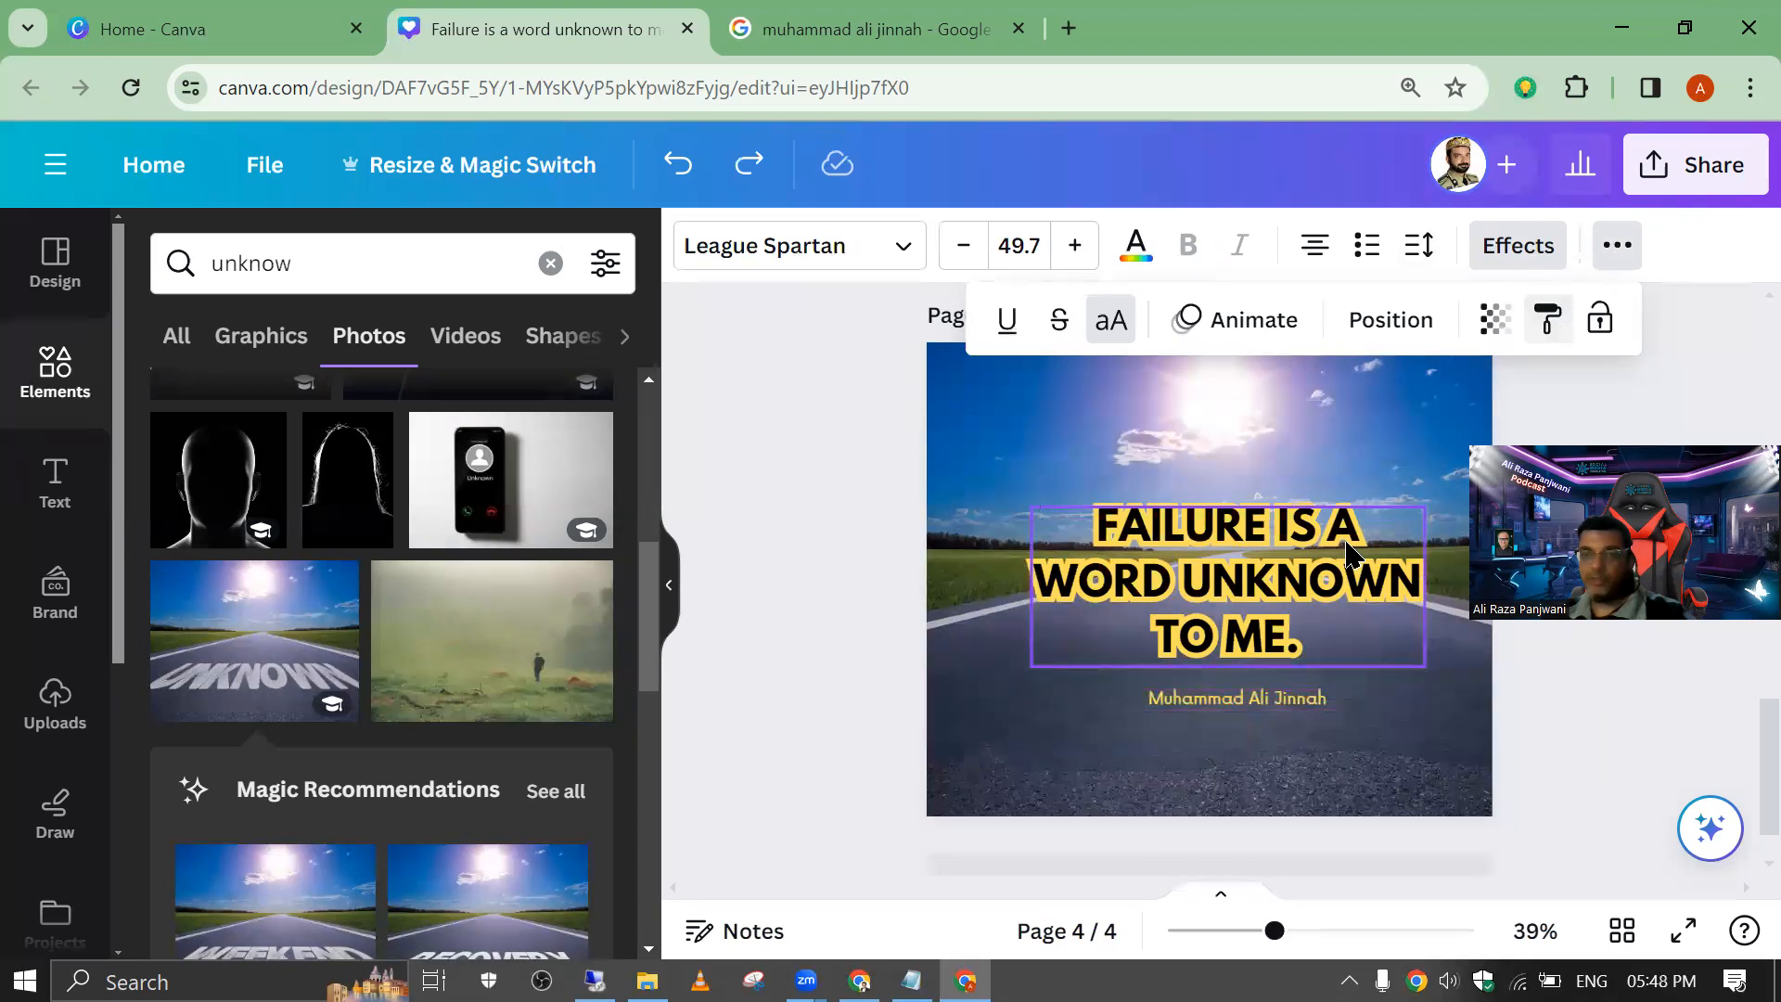
left_click(1255, 701)
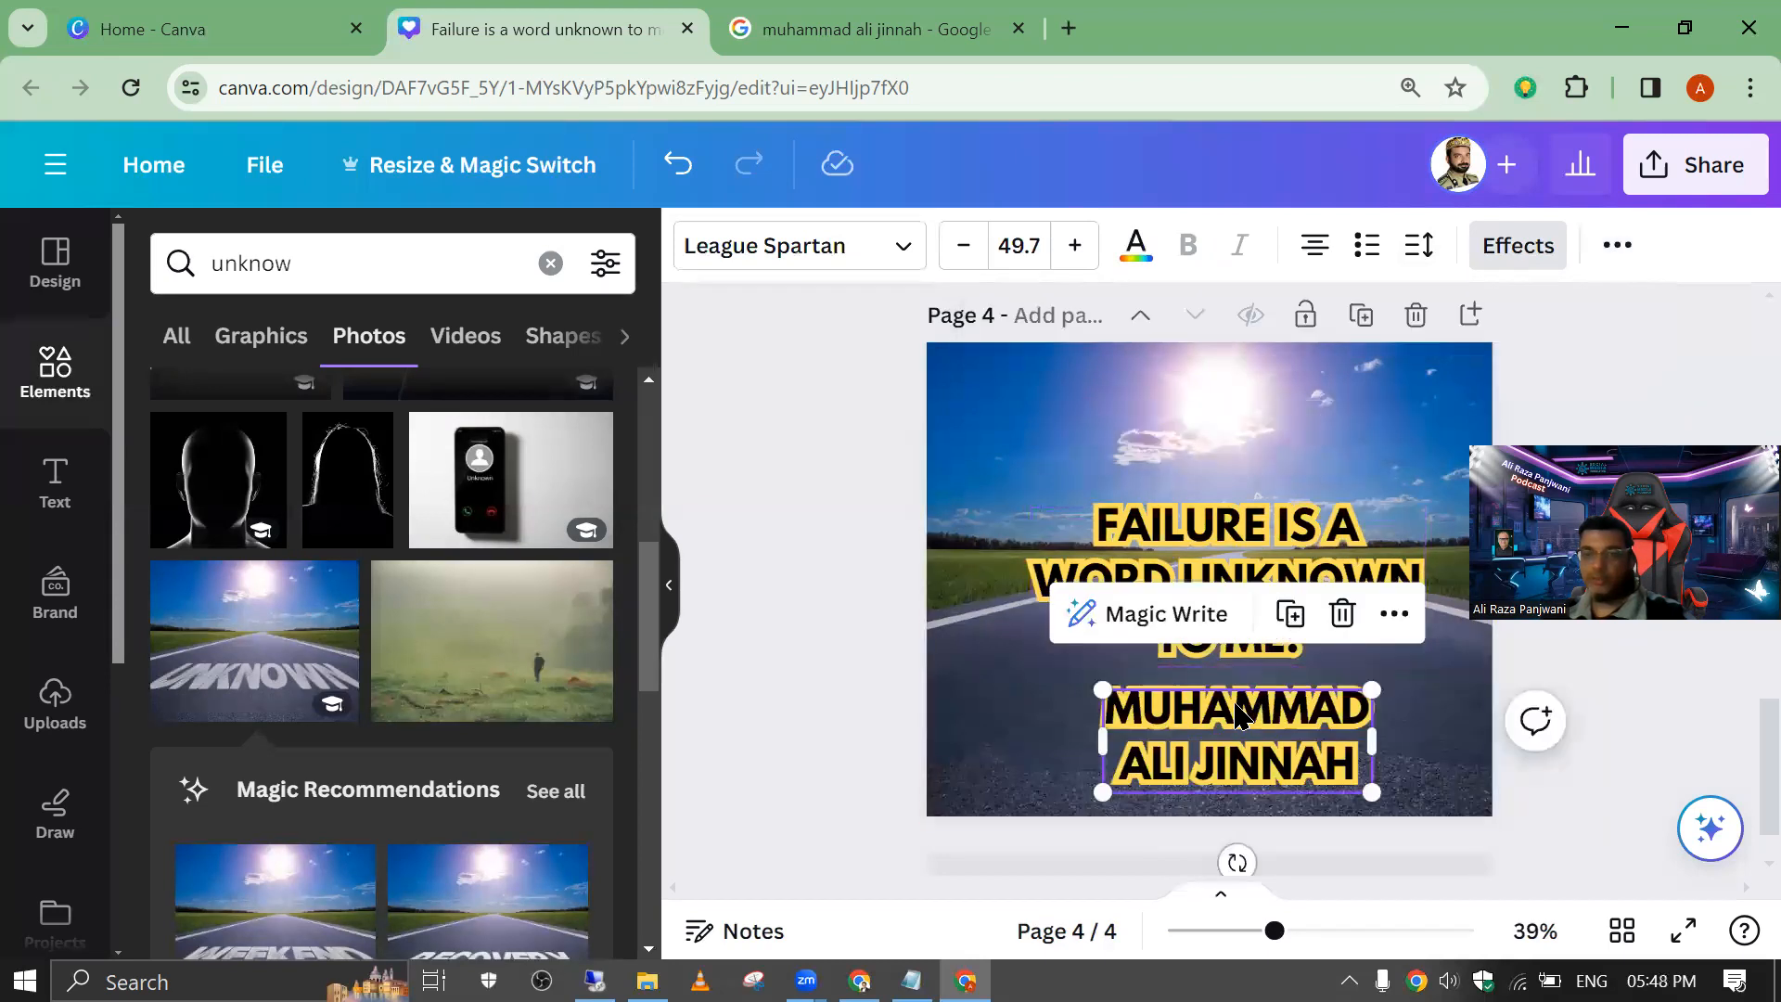
left_click(832, 537)
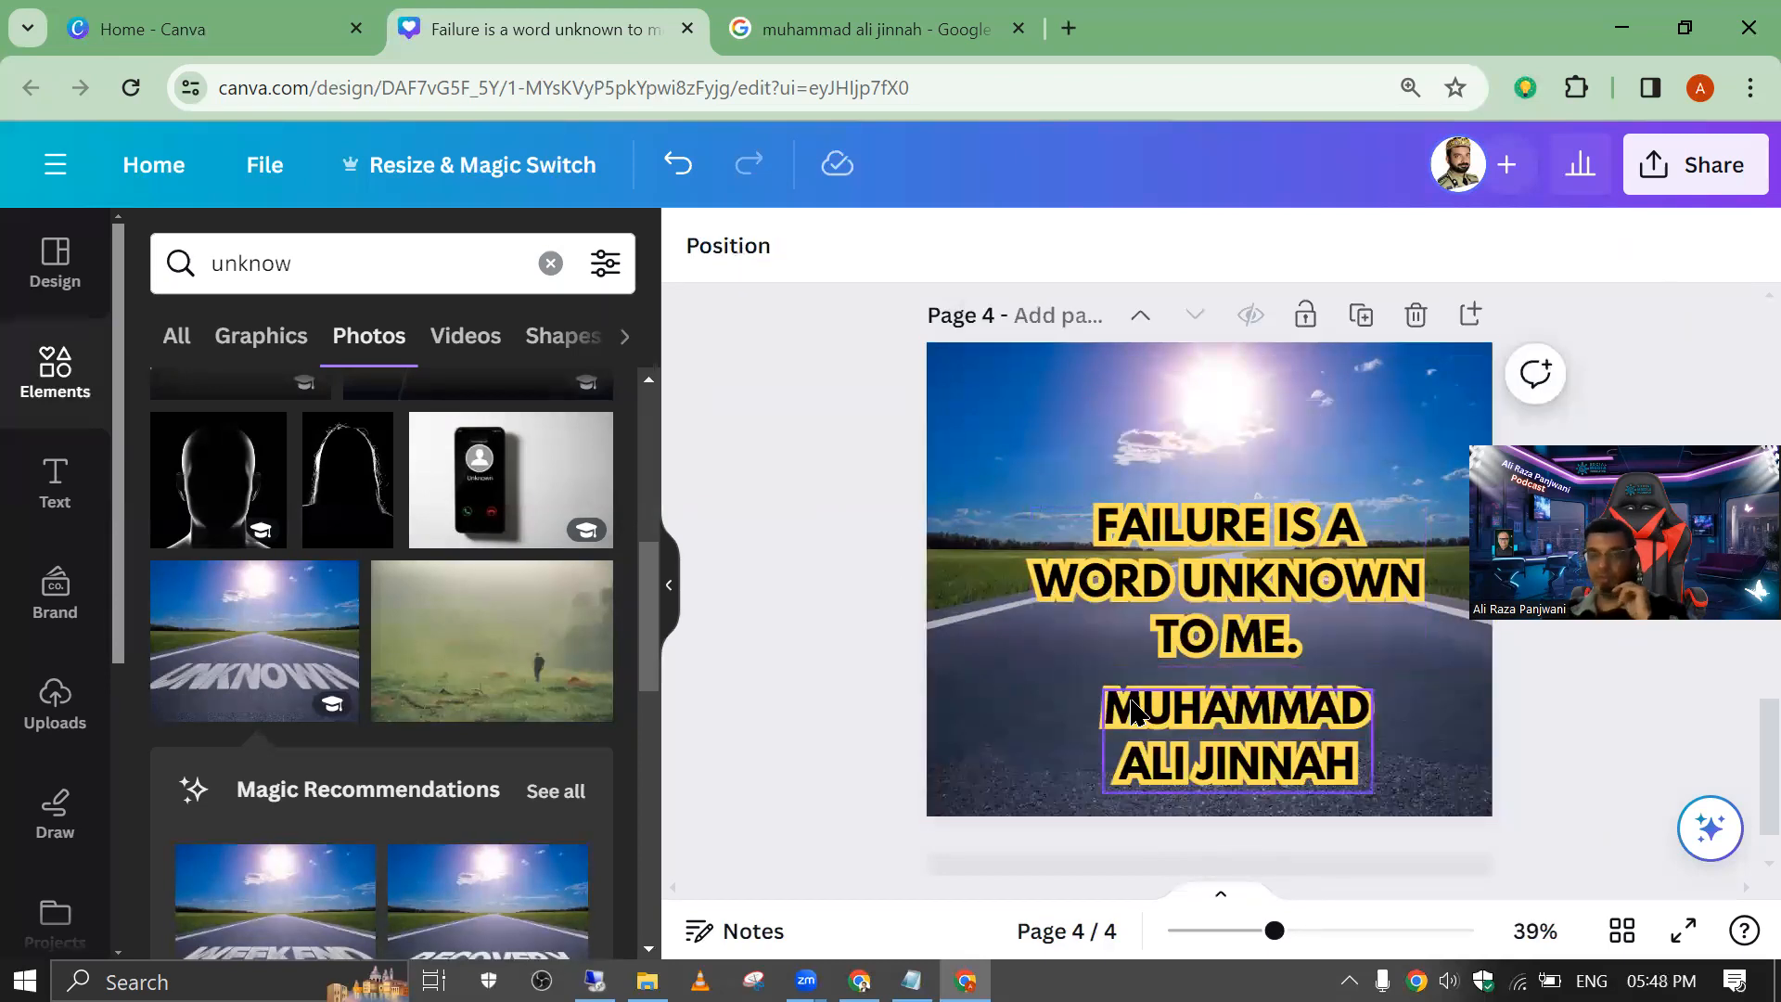
left_click(1097, 715)
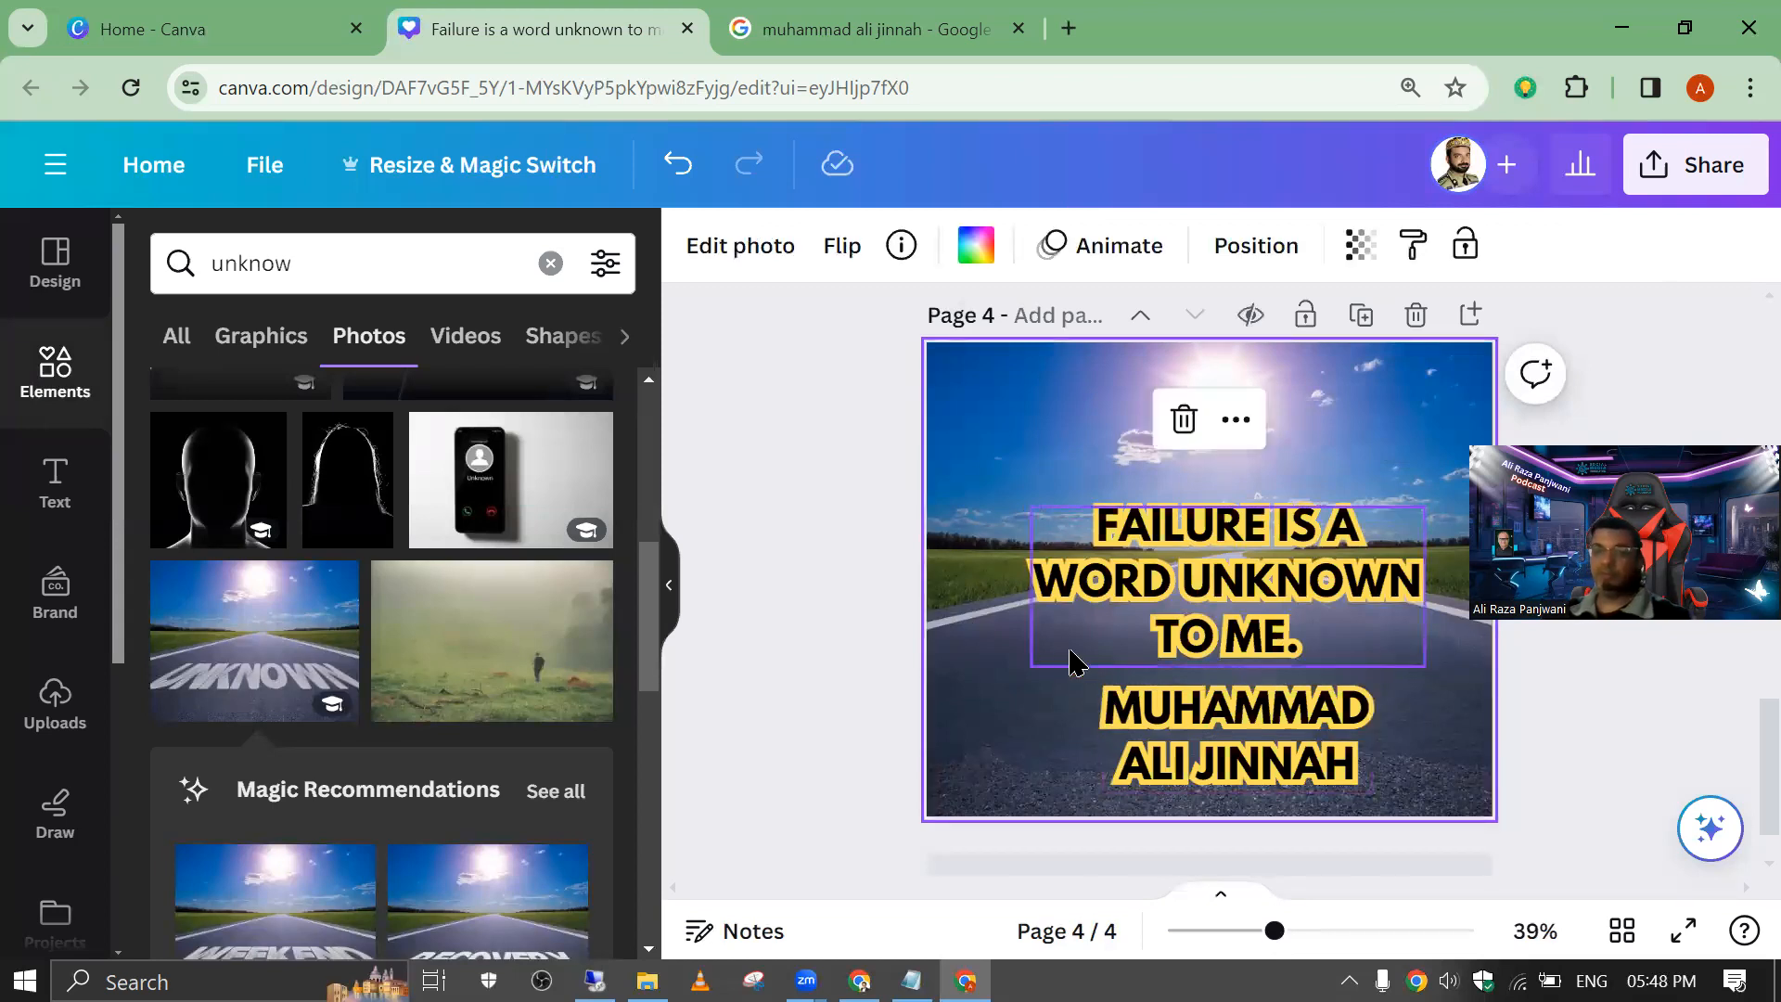
left_click(873, 475)
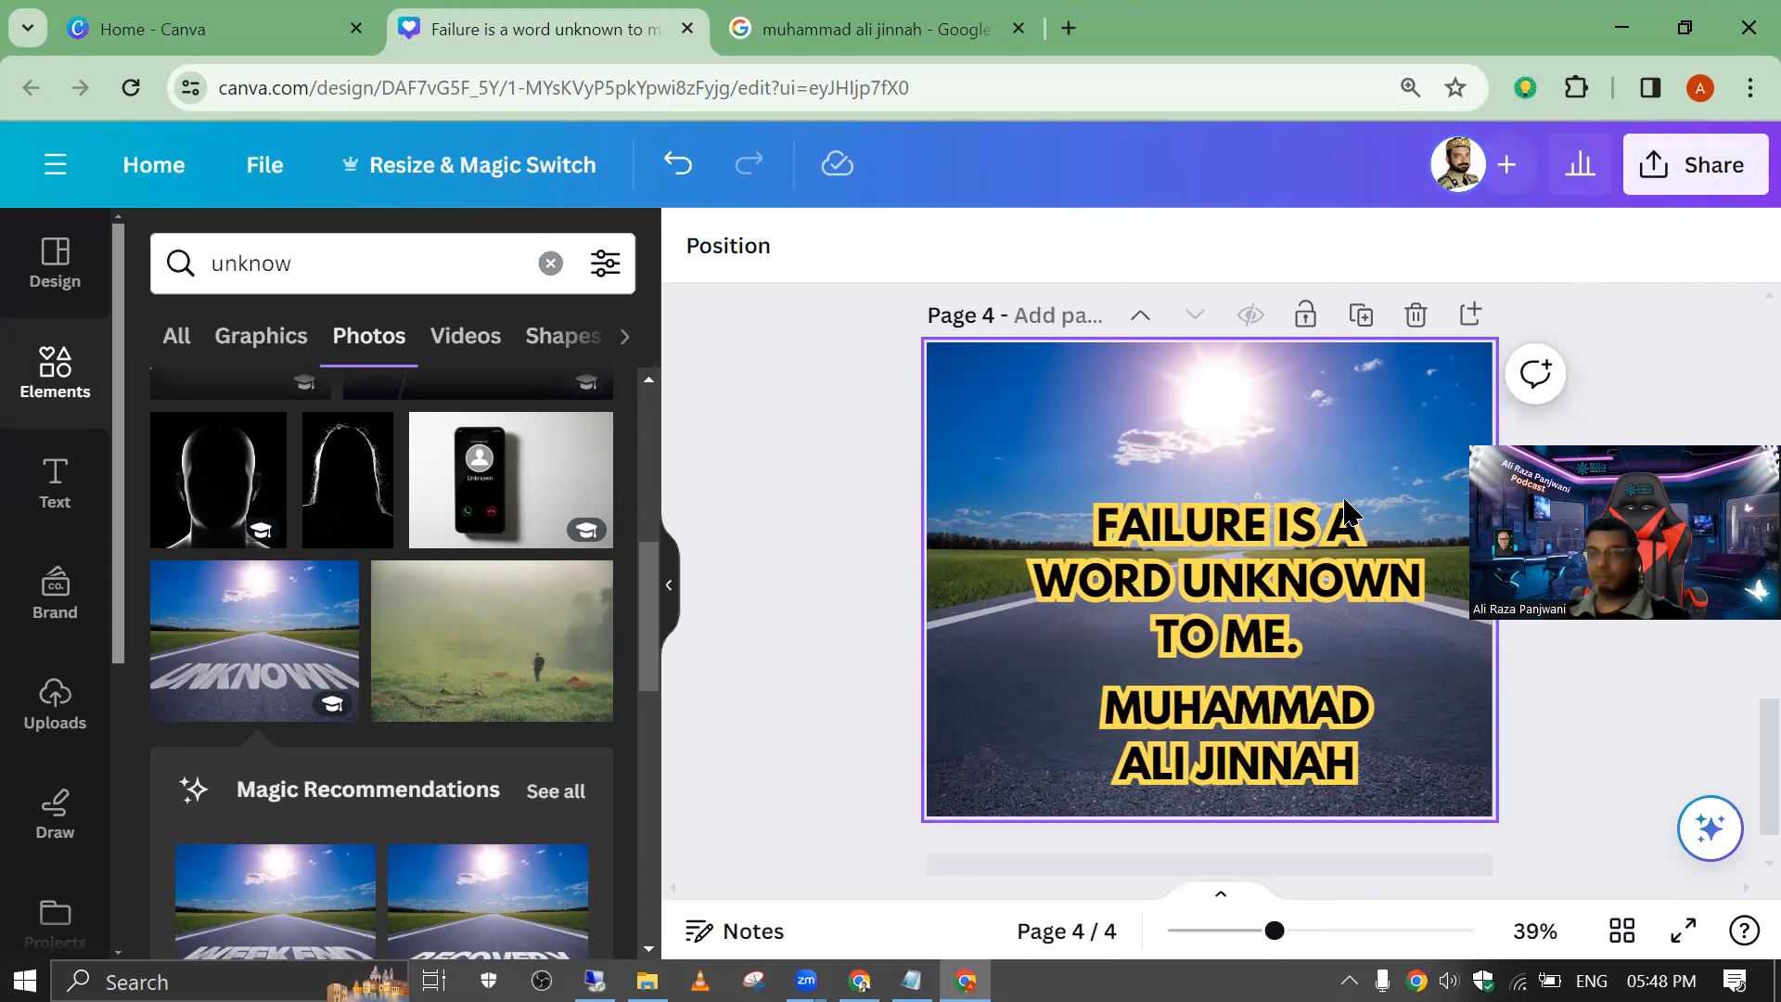
Step: Delete page 2, the repeated layout with the man in the hat and the failure picture
scroll(1312, 450, "up", 15)
scroll(1311, 446, "down", 10)
scroll(1311, 444, "up", 5)
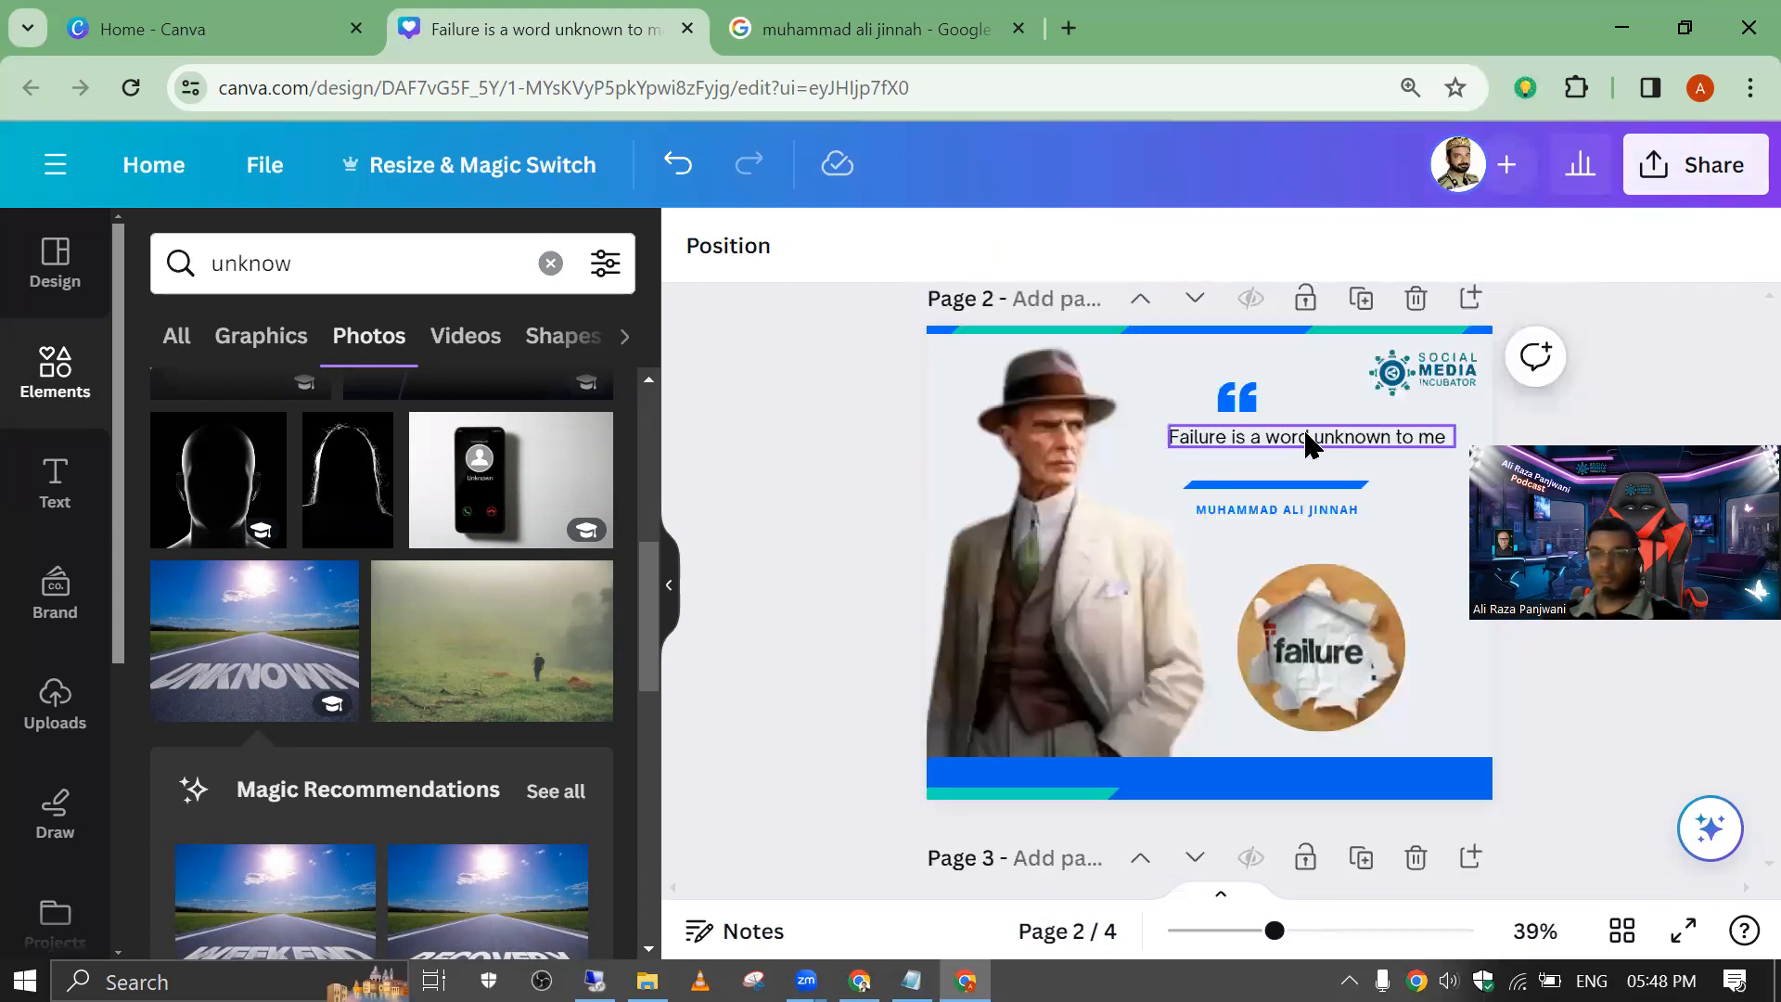
left_click(1416, 299)
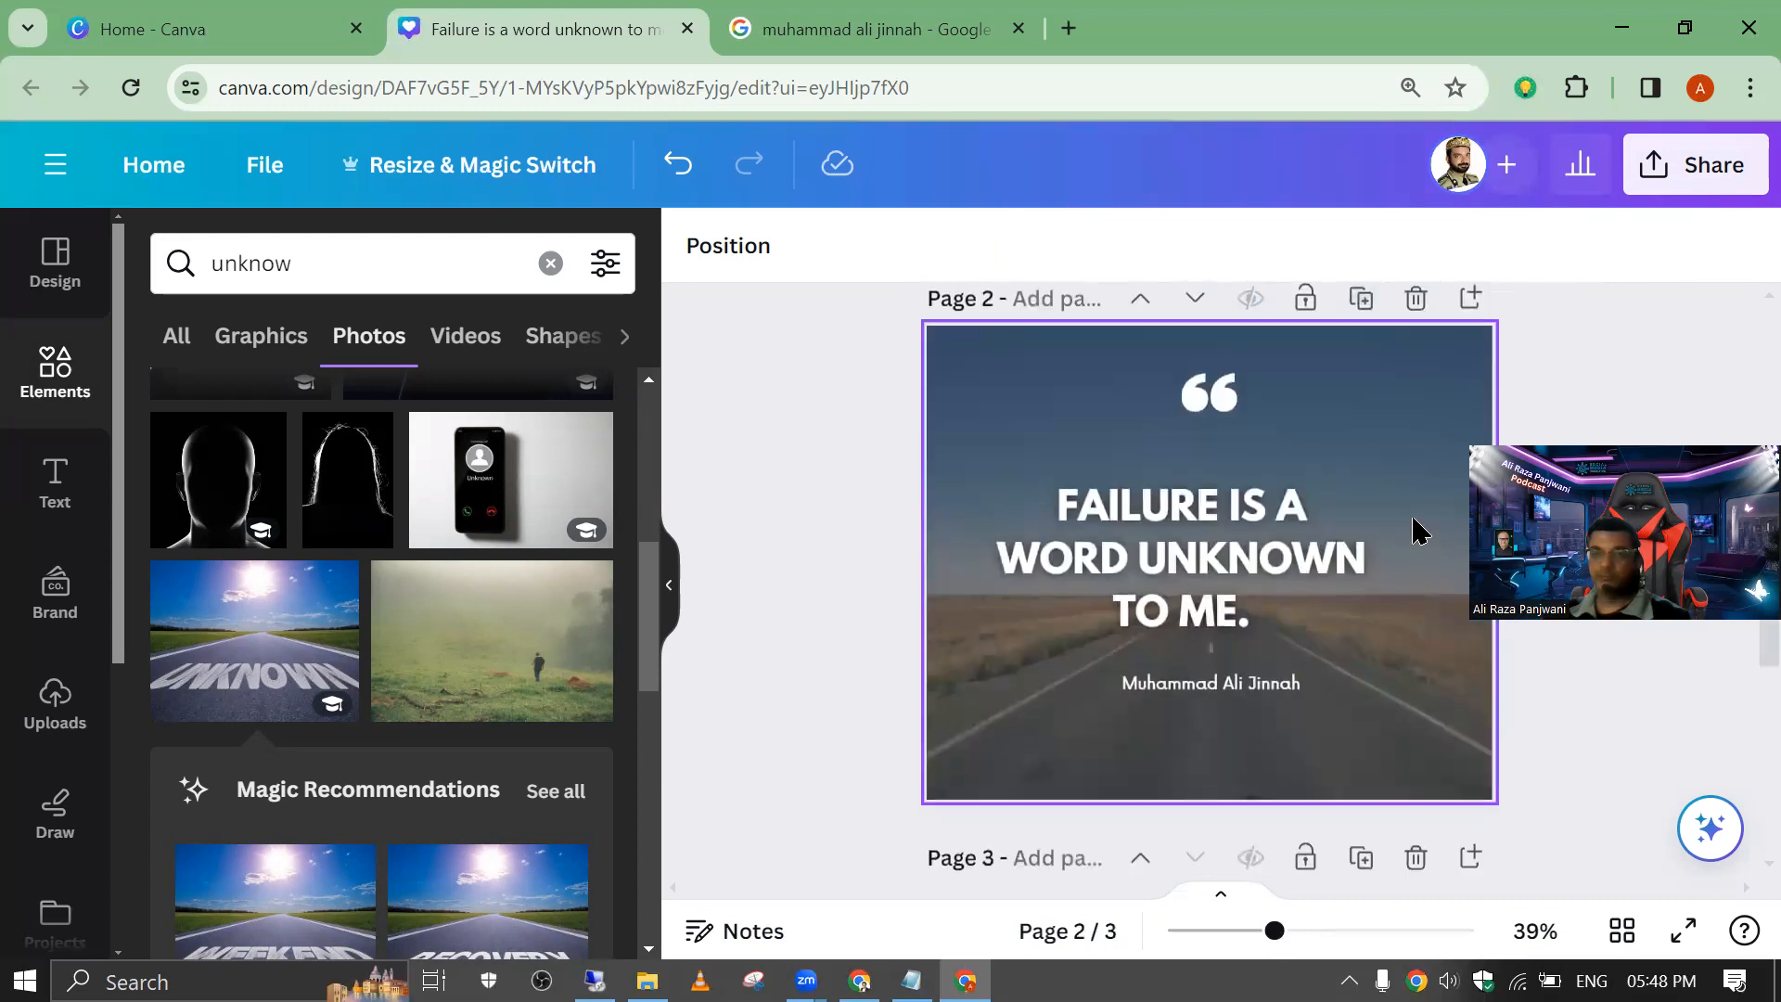
Step: Duplicate page 3, the blue-sky road version with the yellow-outlined quote
scroll(1416, 531, "down", 5)
scroll(1198, 605, "up", 10)
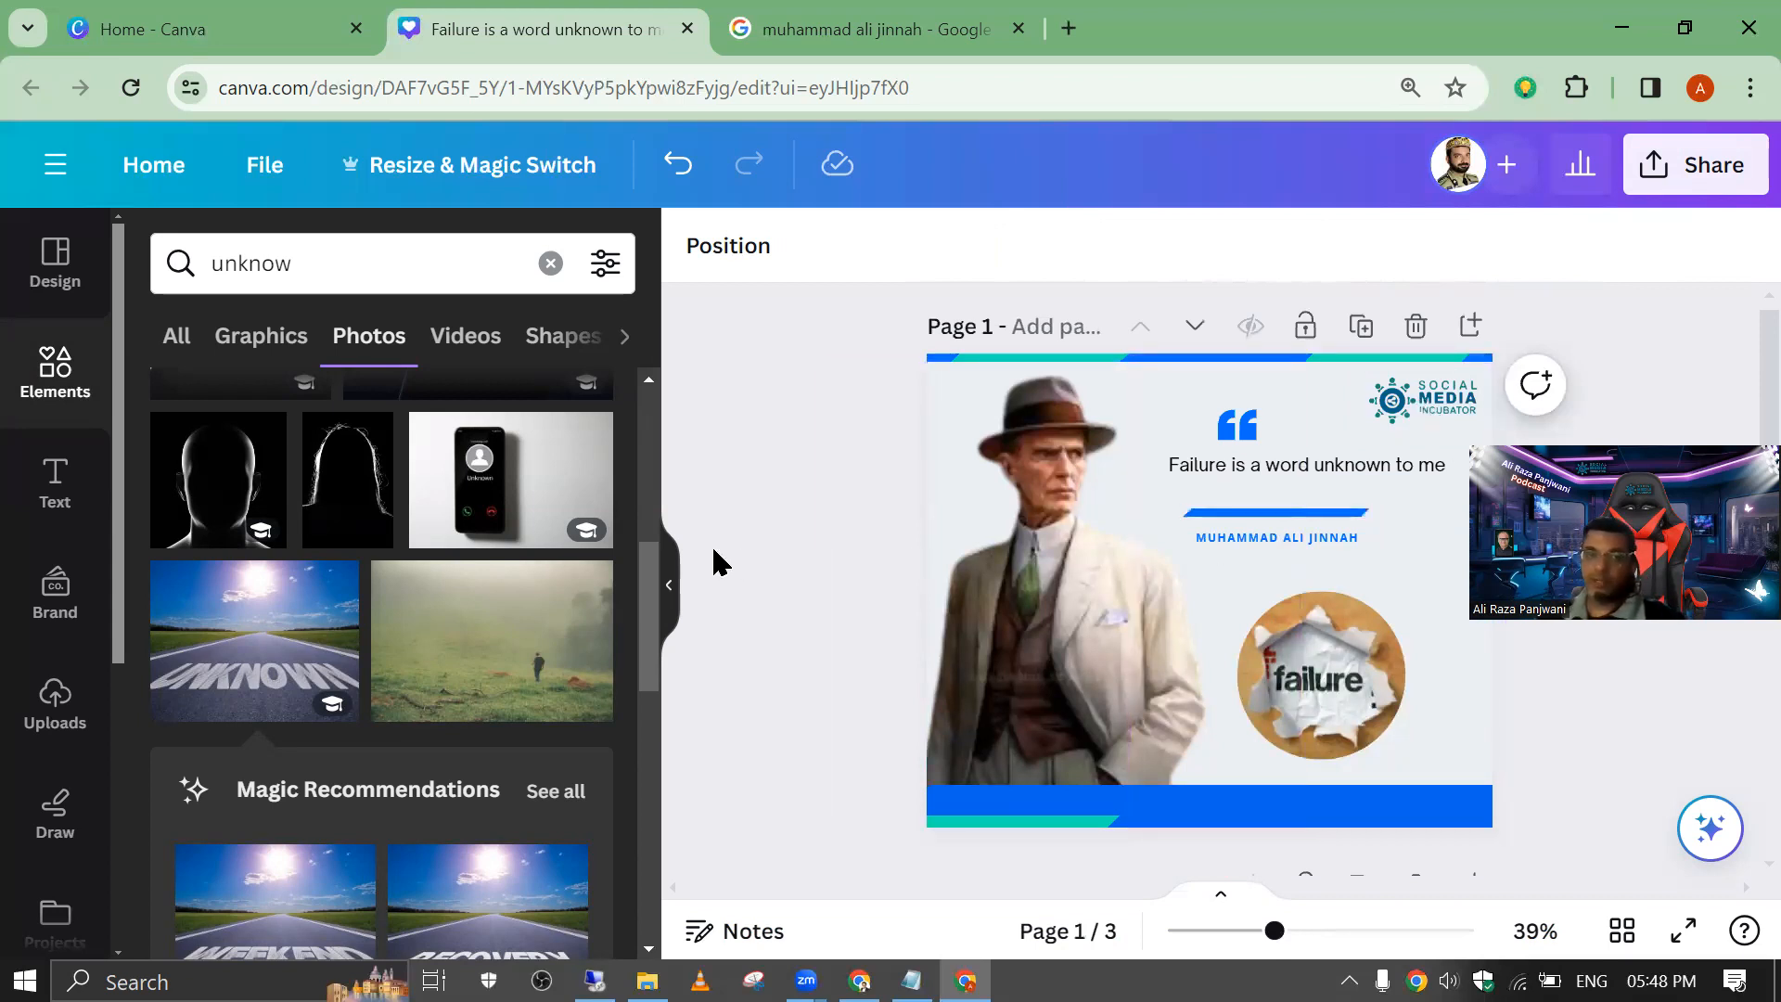
scroll(866, 556, "down", 10)
scroll(1321, 350, "up", 5)
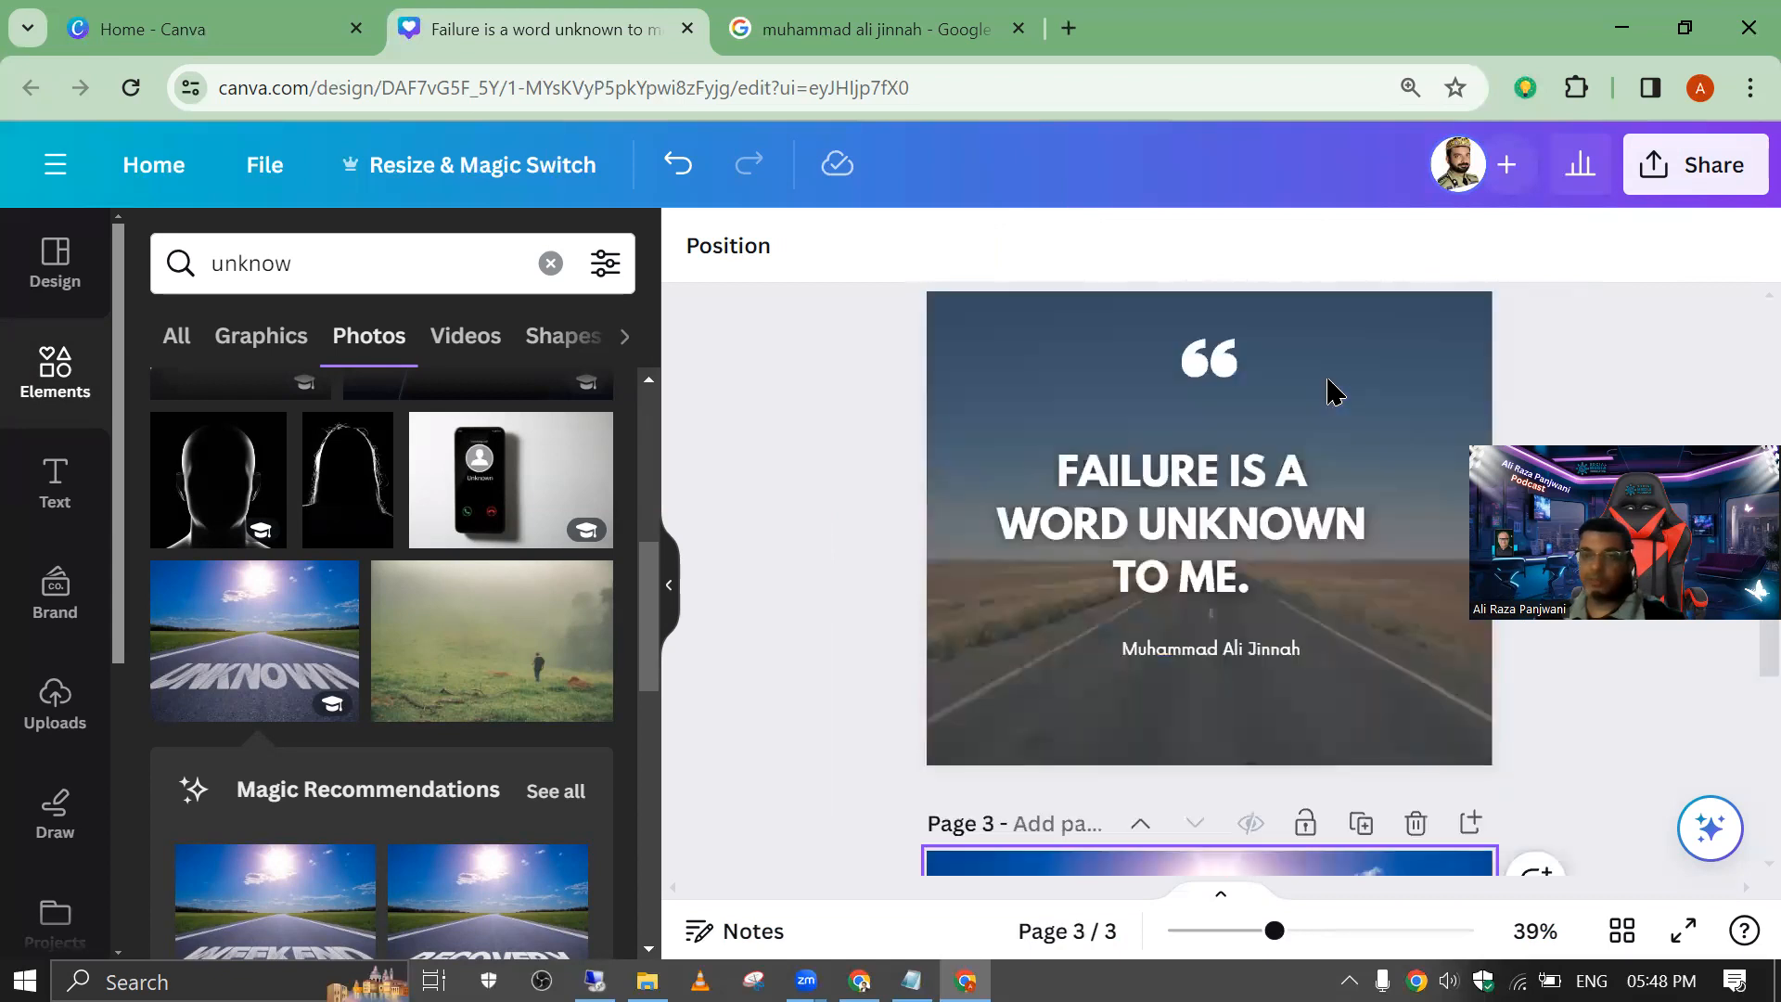
left_click(1347, 844)
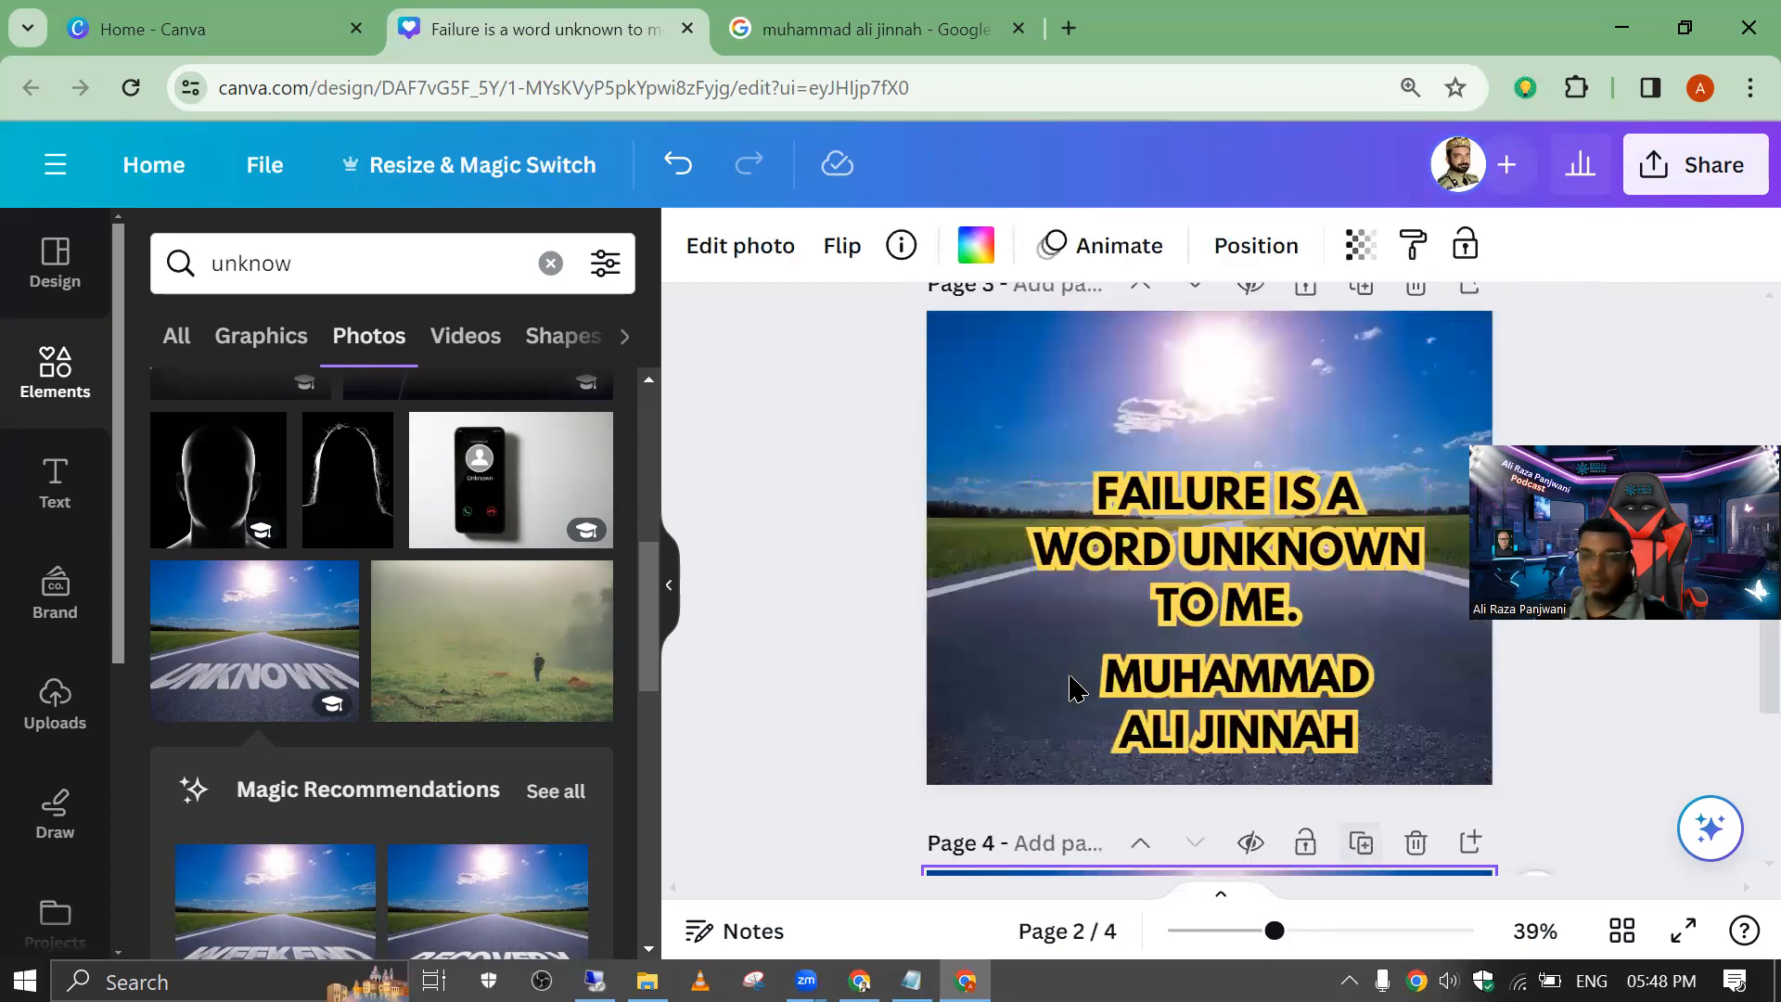
Step: Try the black photo of a silhouetted head as the background of page 3
left_click(204, 491)
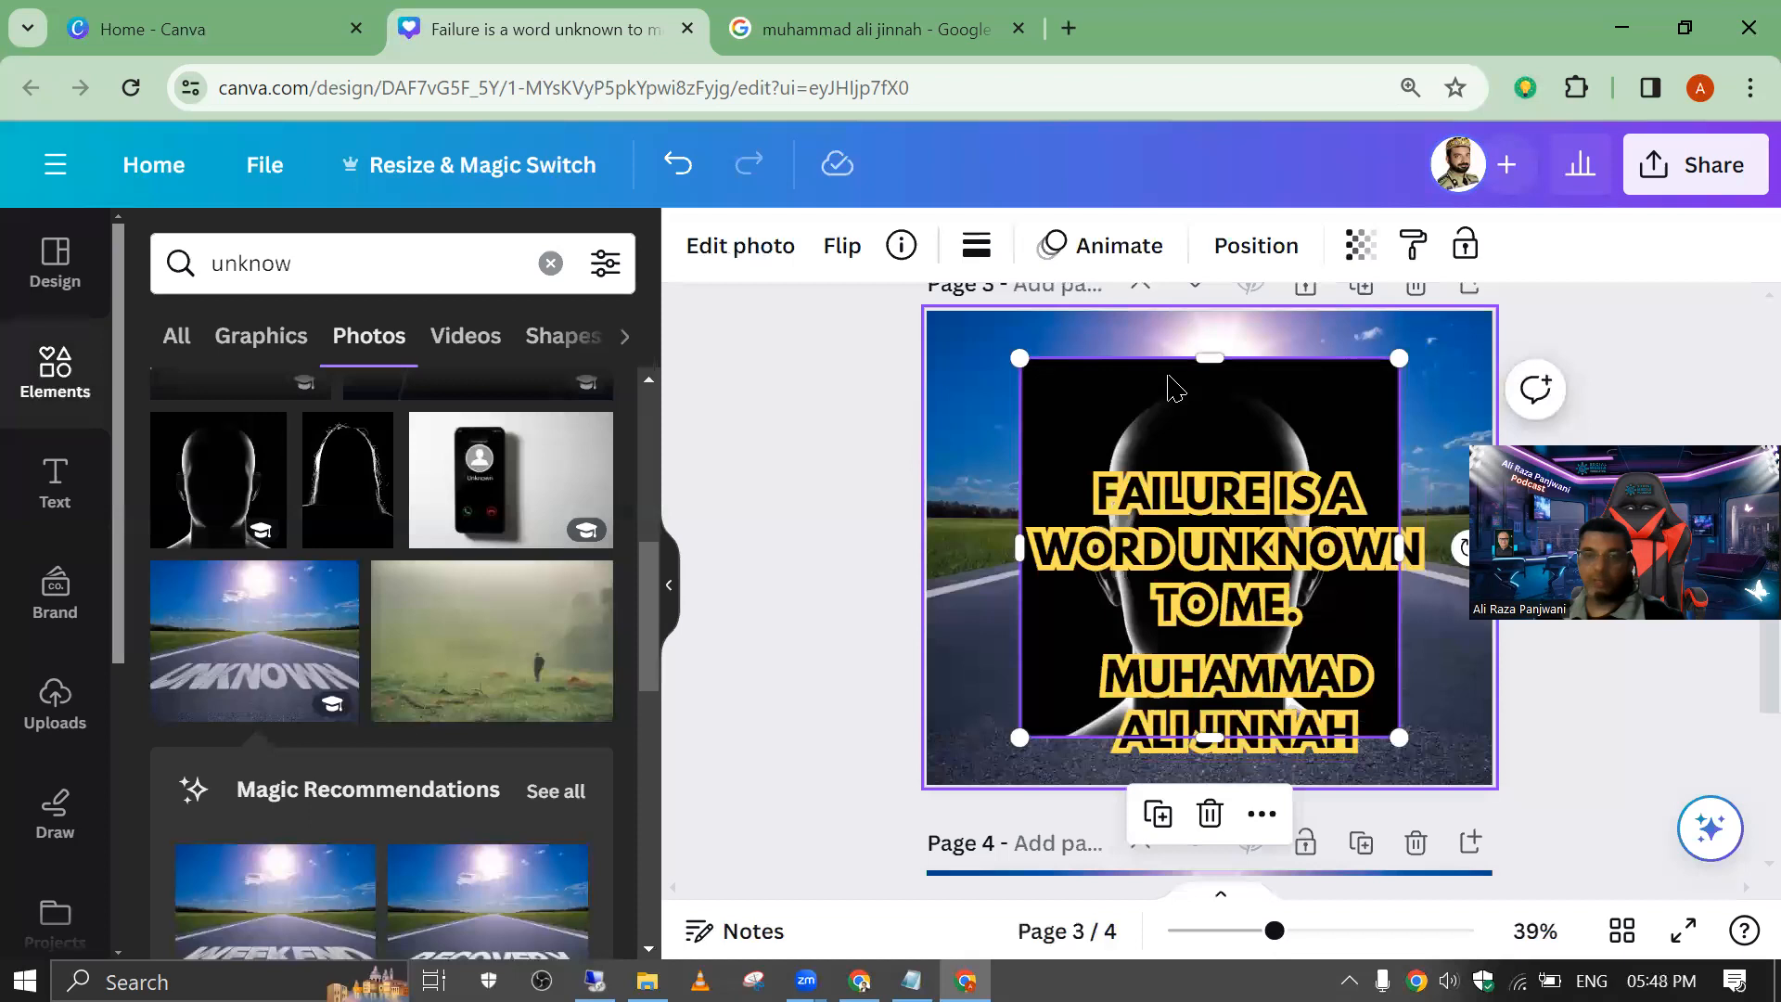
right_click(1253, 724)
scroll(1293, 855, "down", 2)
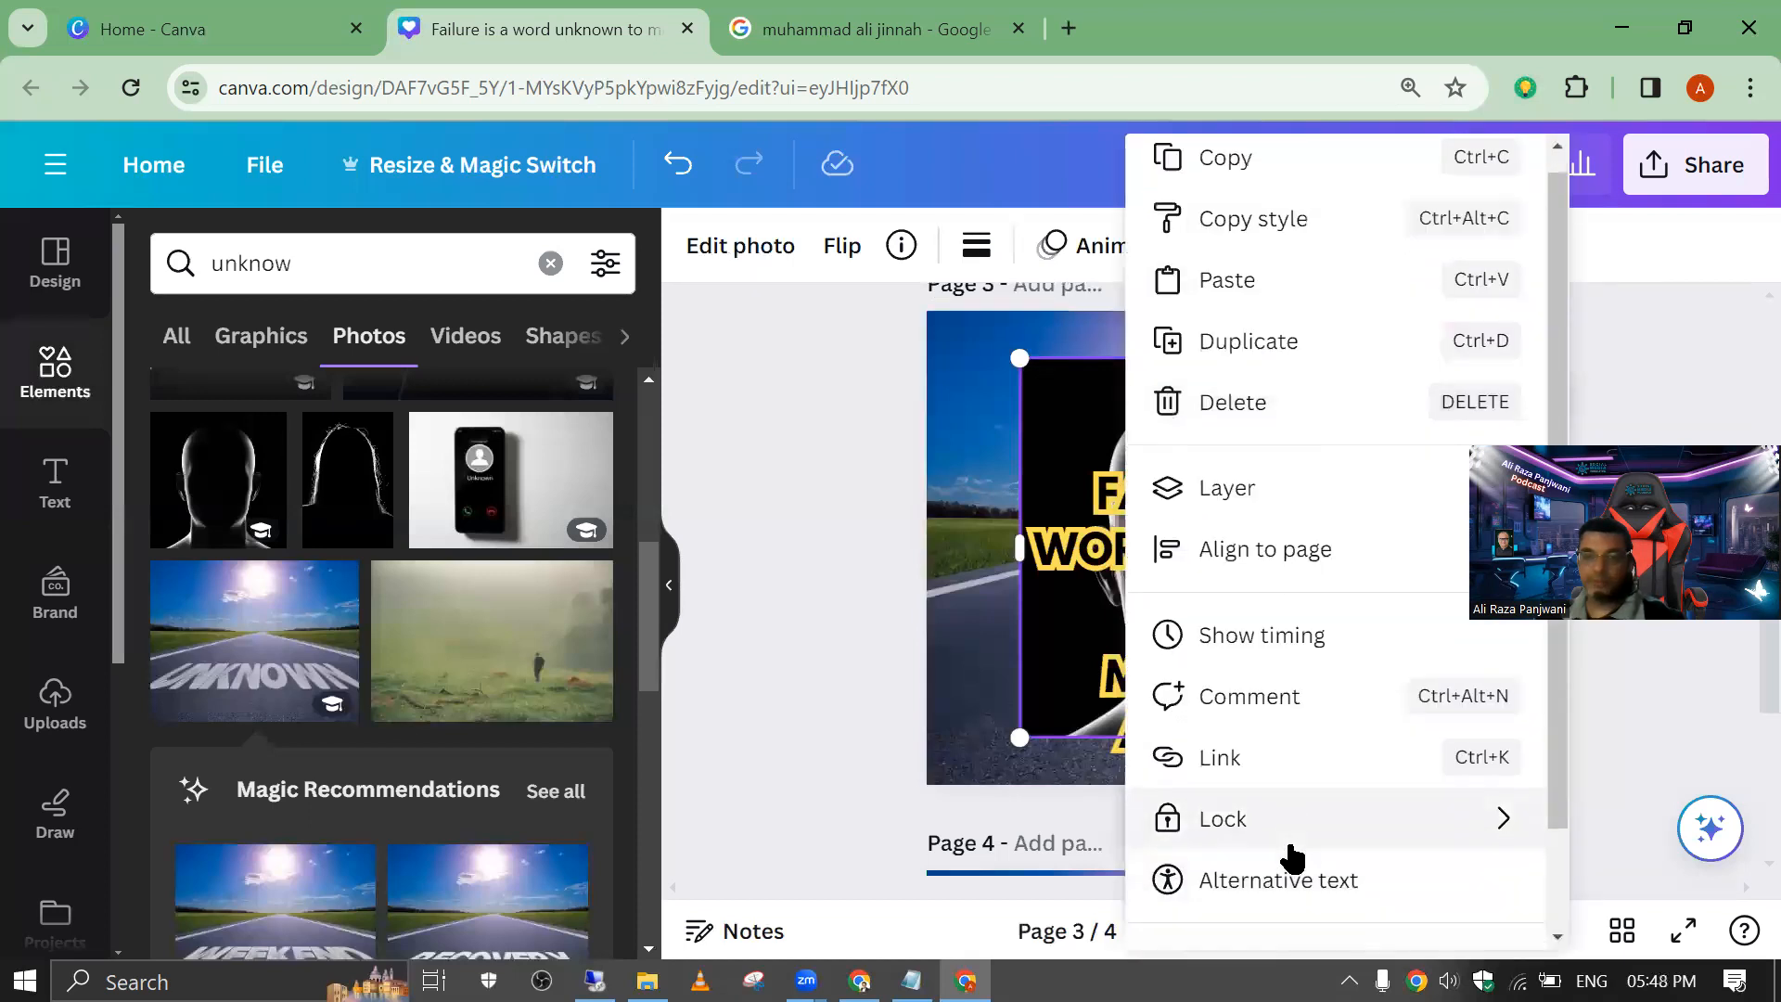
left_click(1294, 845)
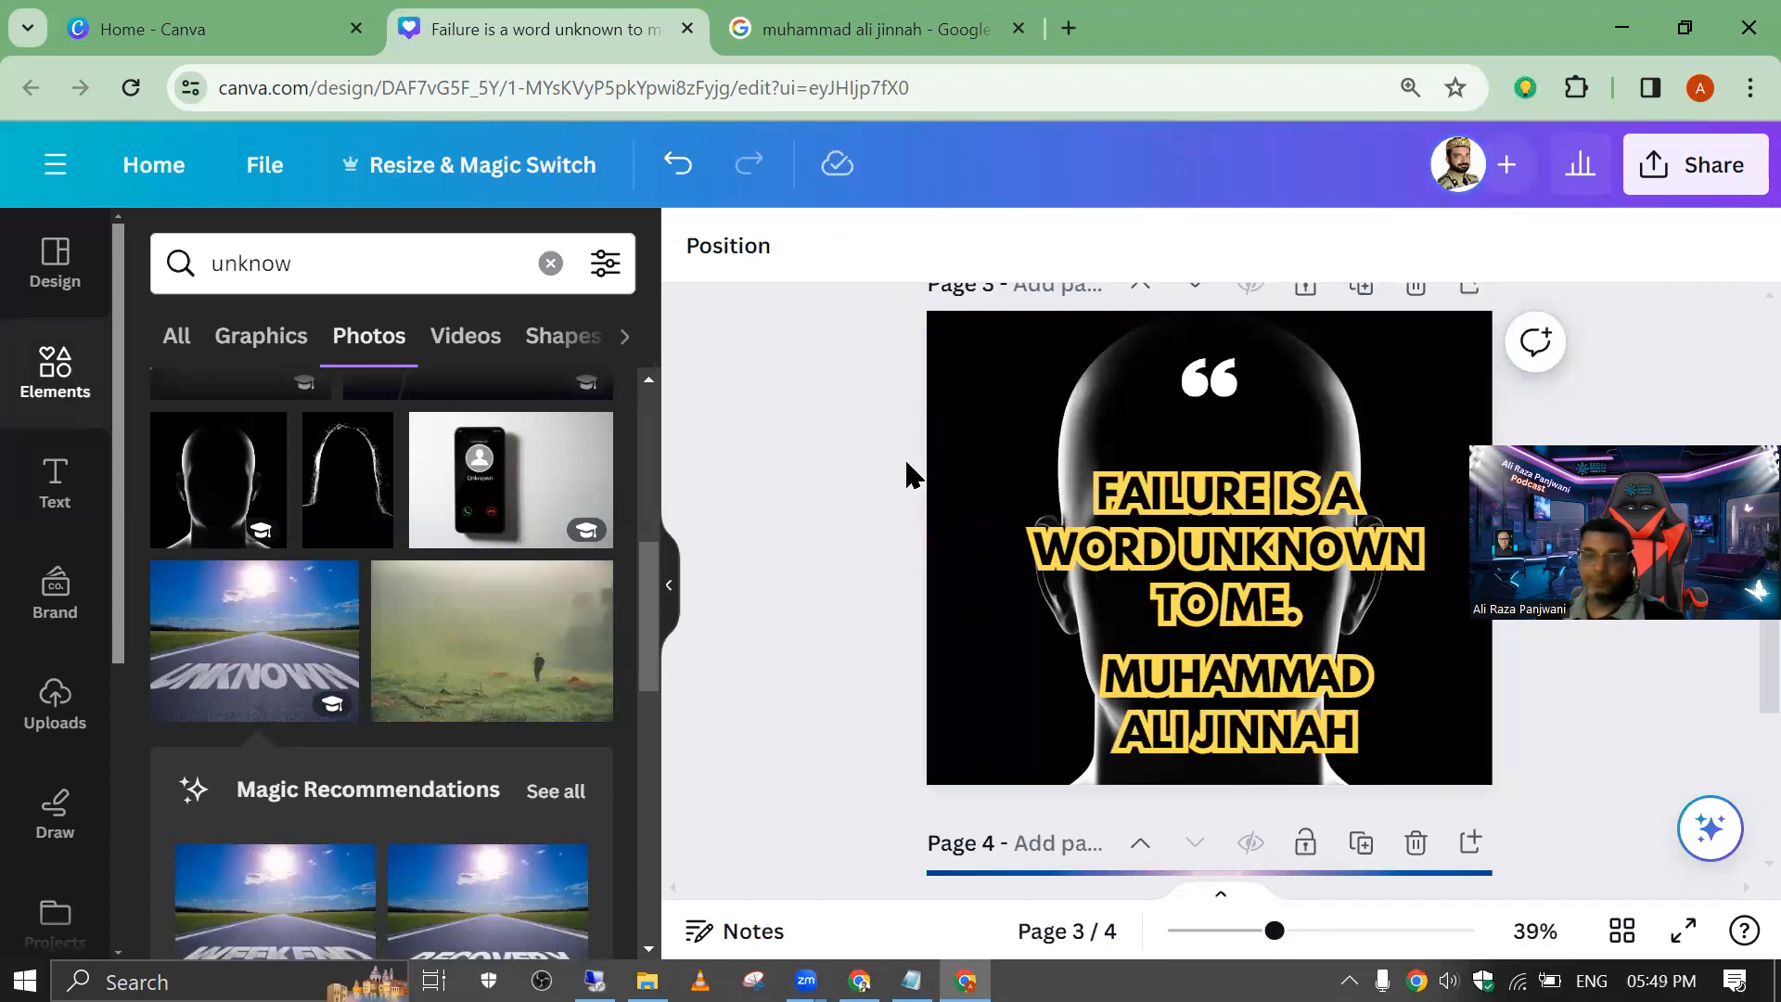
Step: Replace the background of page 3 with the black-and-white forest path photo from the search results
scroll(348, 475, "down", 5)
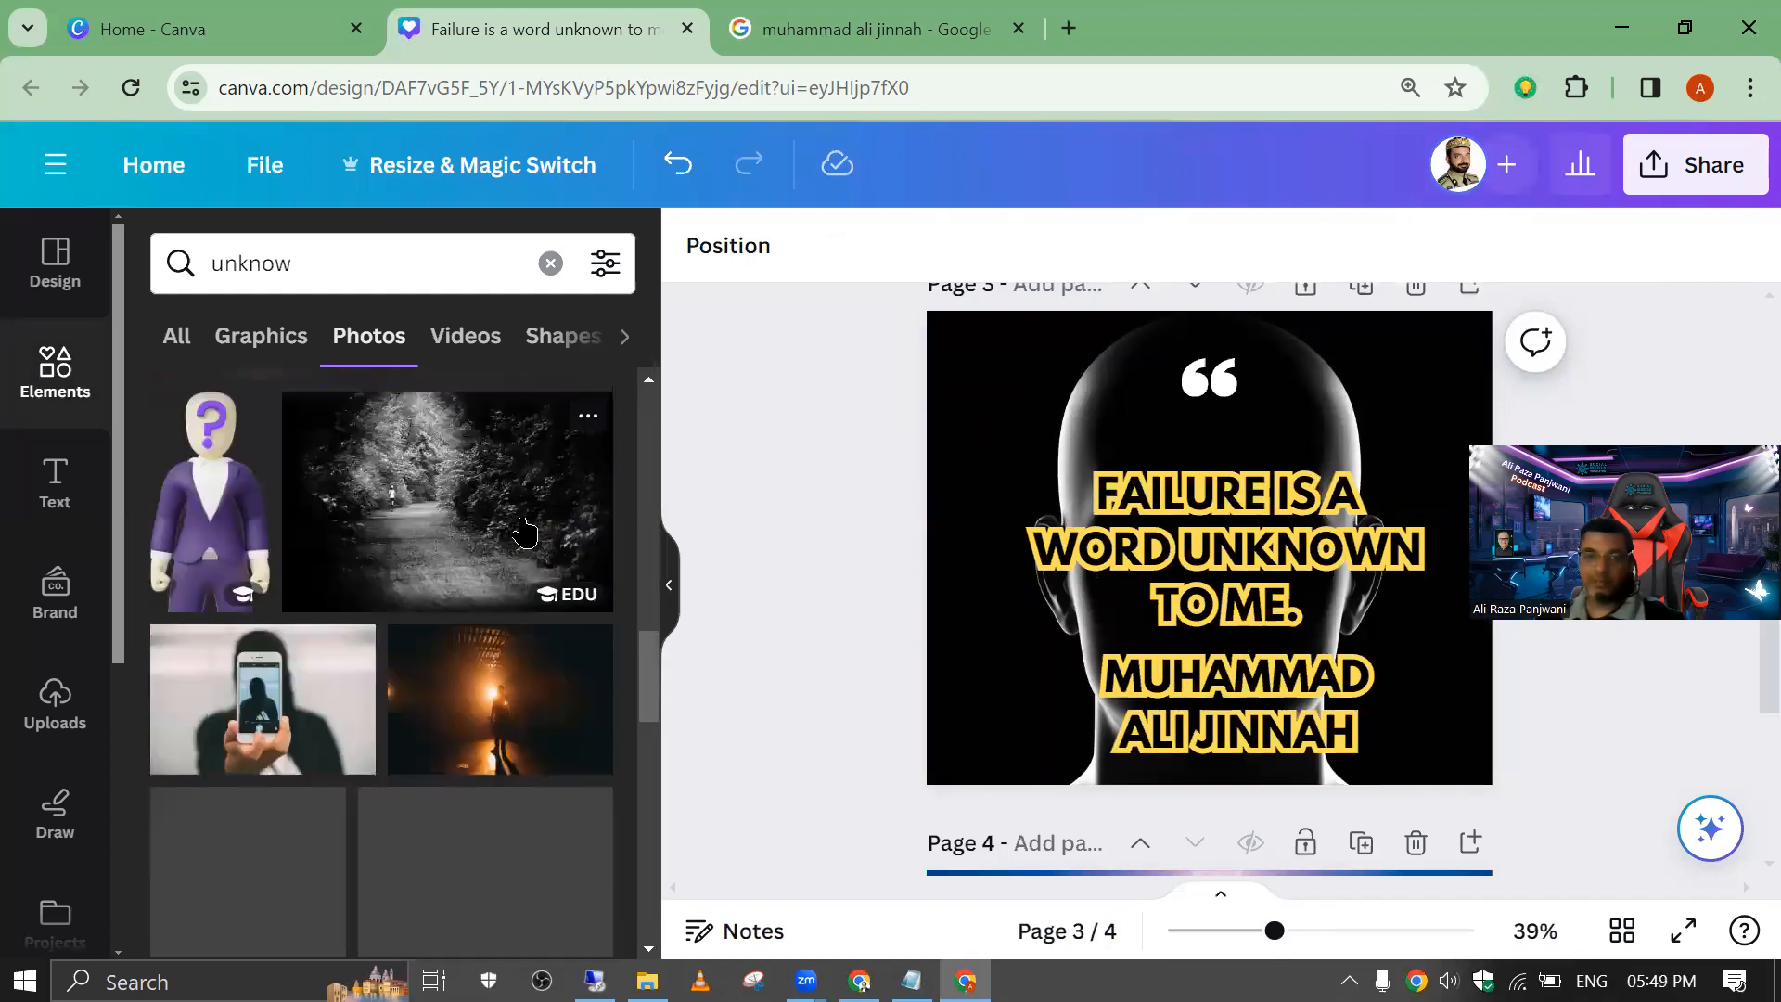
left_click(430, 509)
right_click(1058, 424)
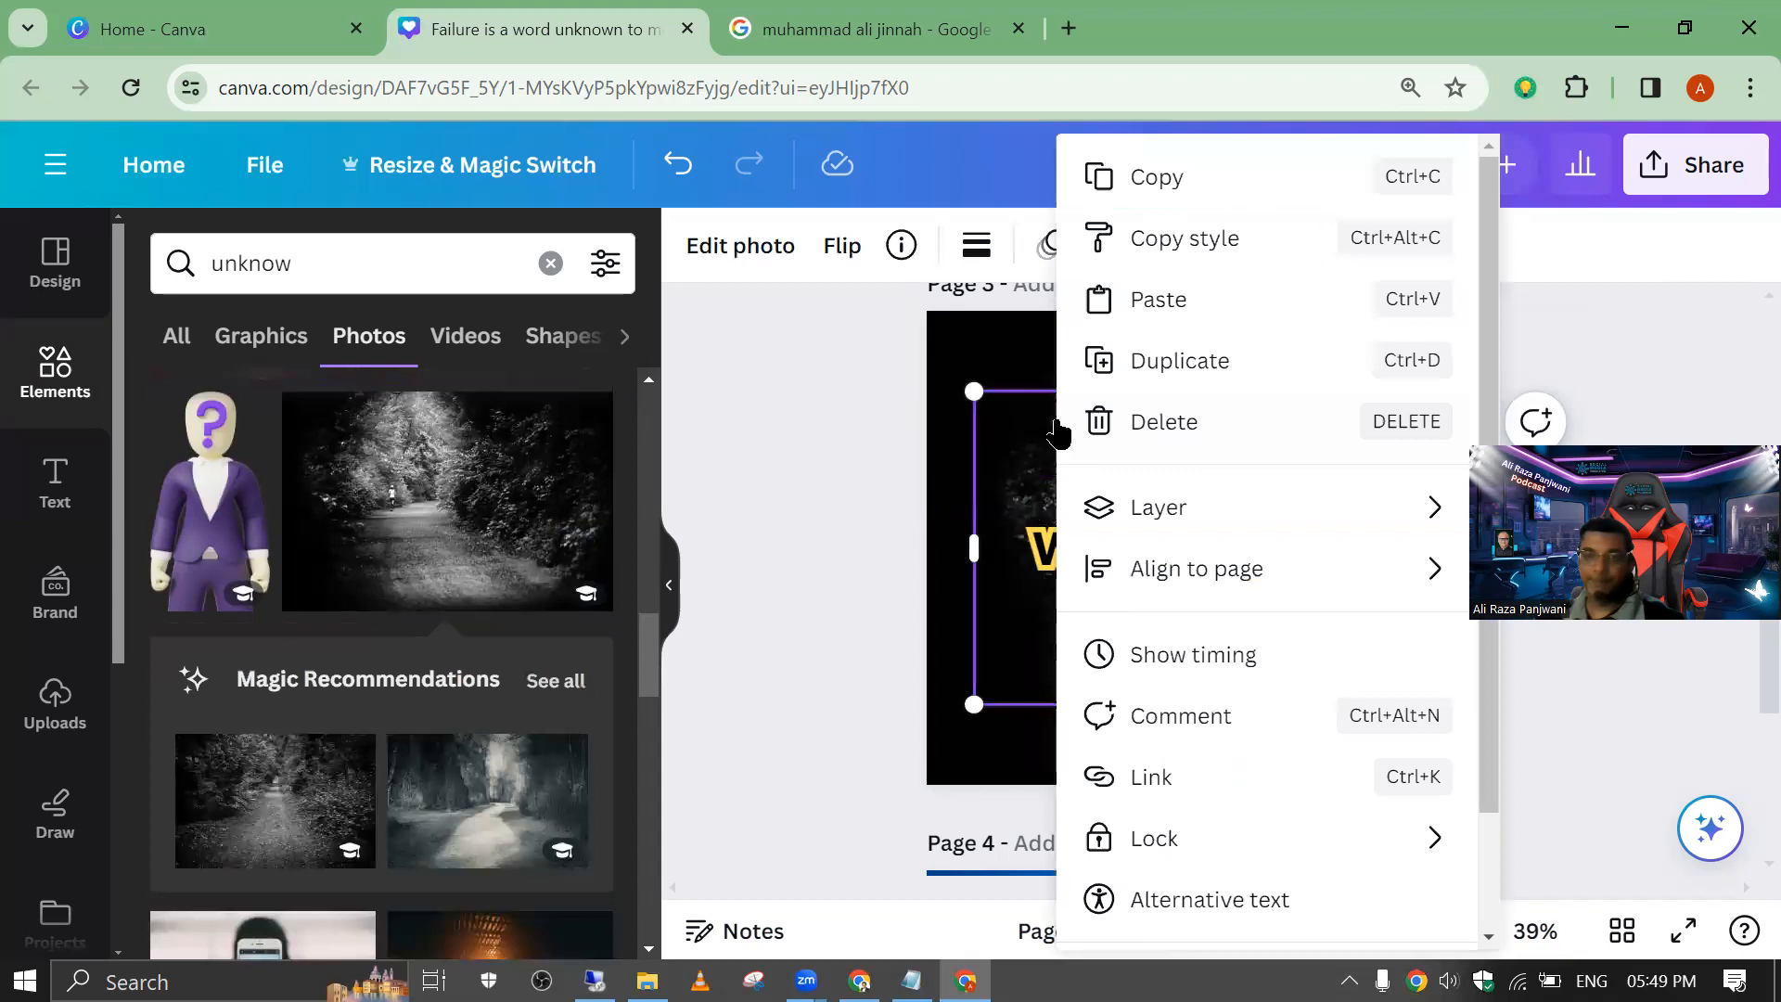
scroll(1223, 797, "down", 2)
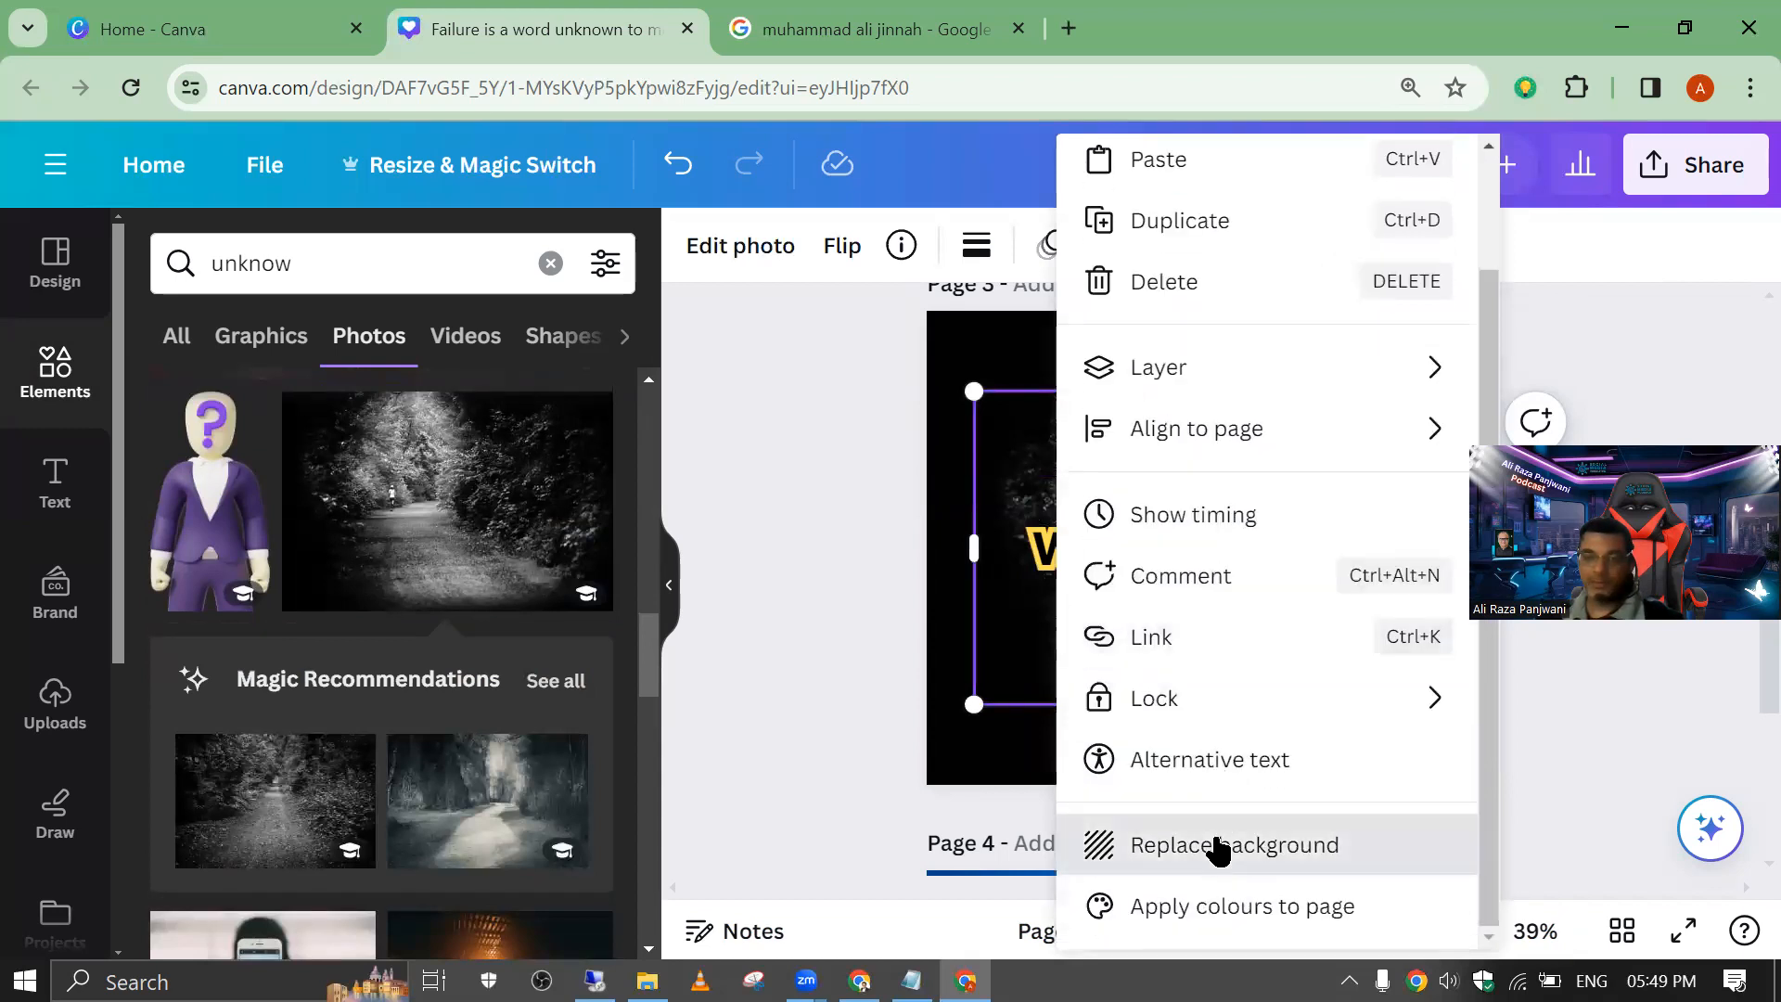
left_click(1217, 847)
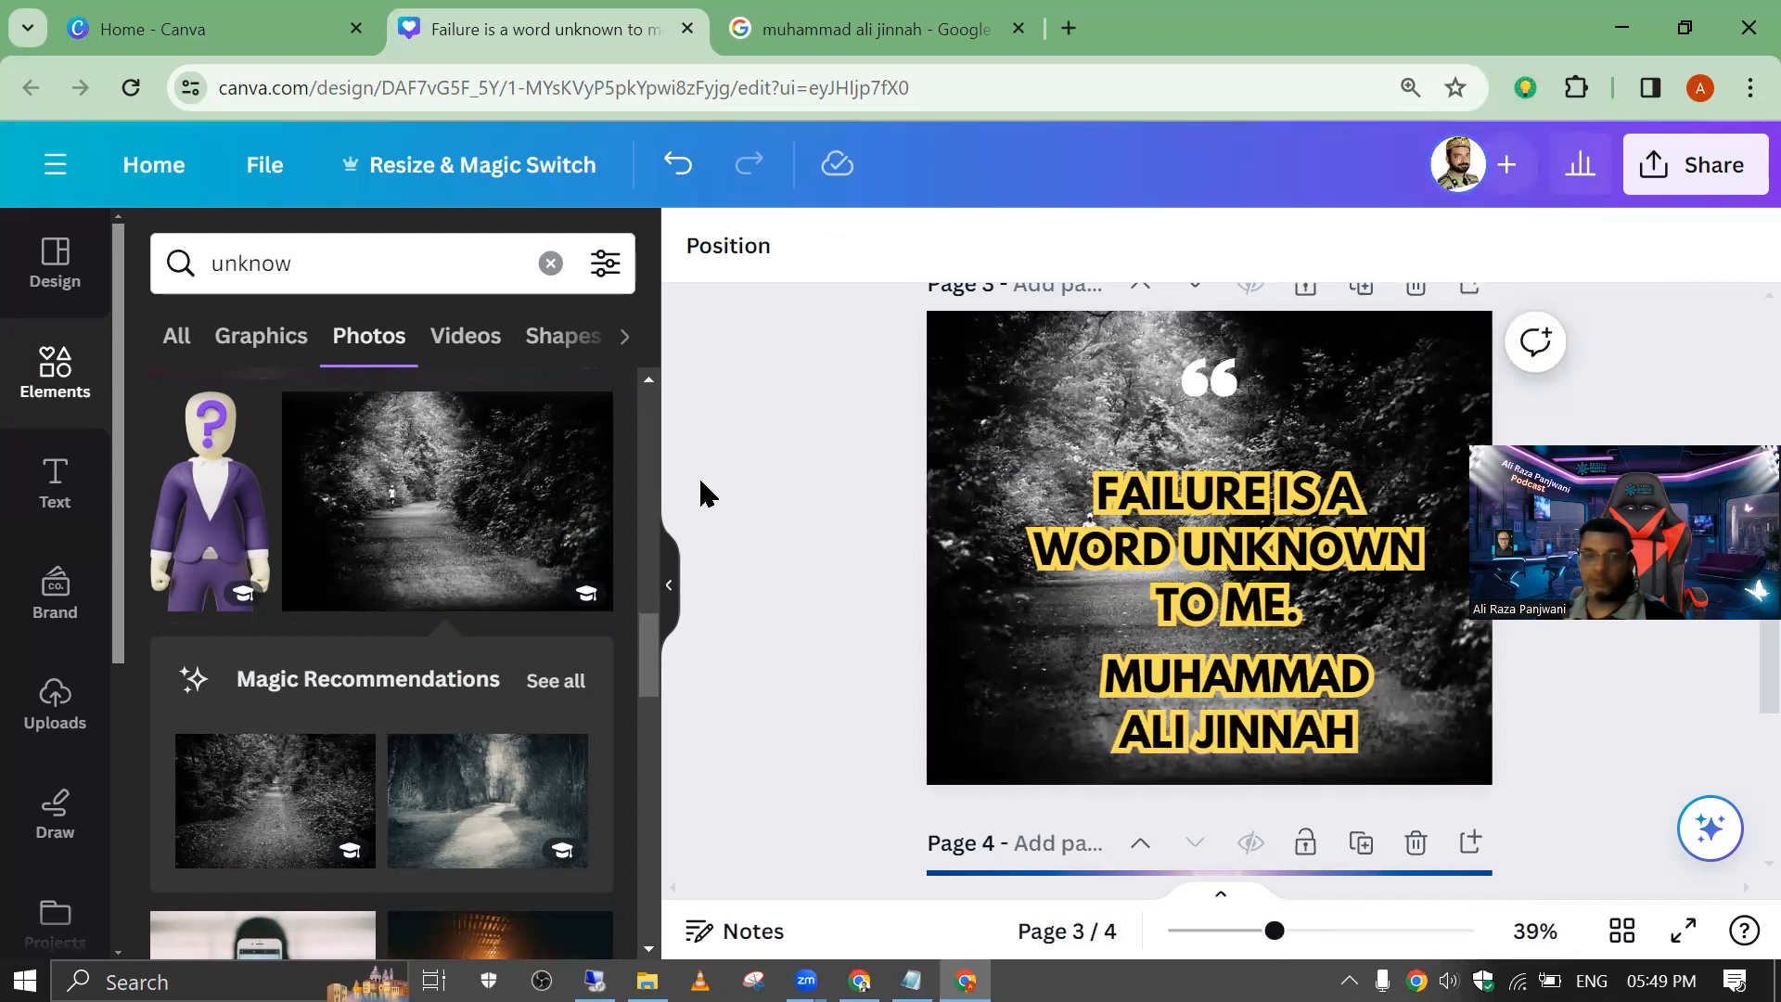
Step: Duplicate the forest path page and replace the copy's background with the photo of a silhouetted man on pink
left_click(1361, 289)
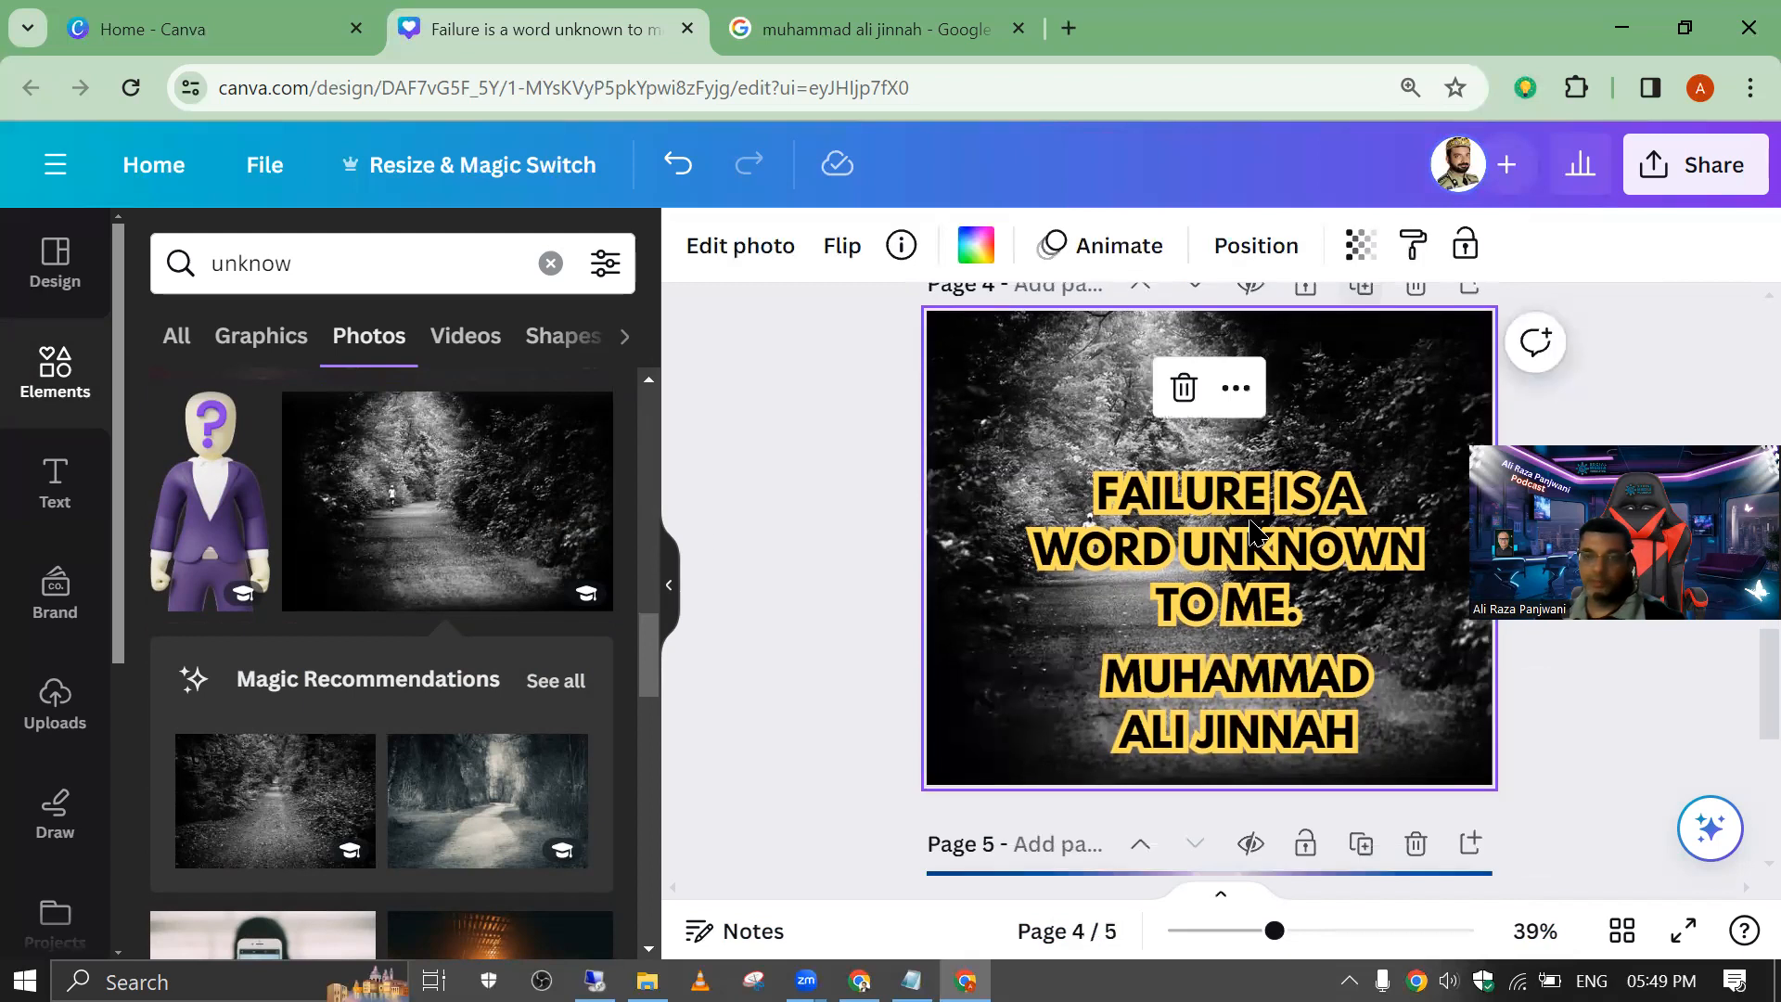
scroll(444, 501, "down", 5)
left_click(484, 557)
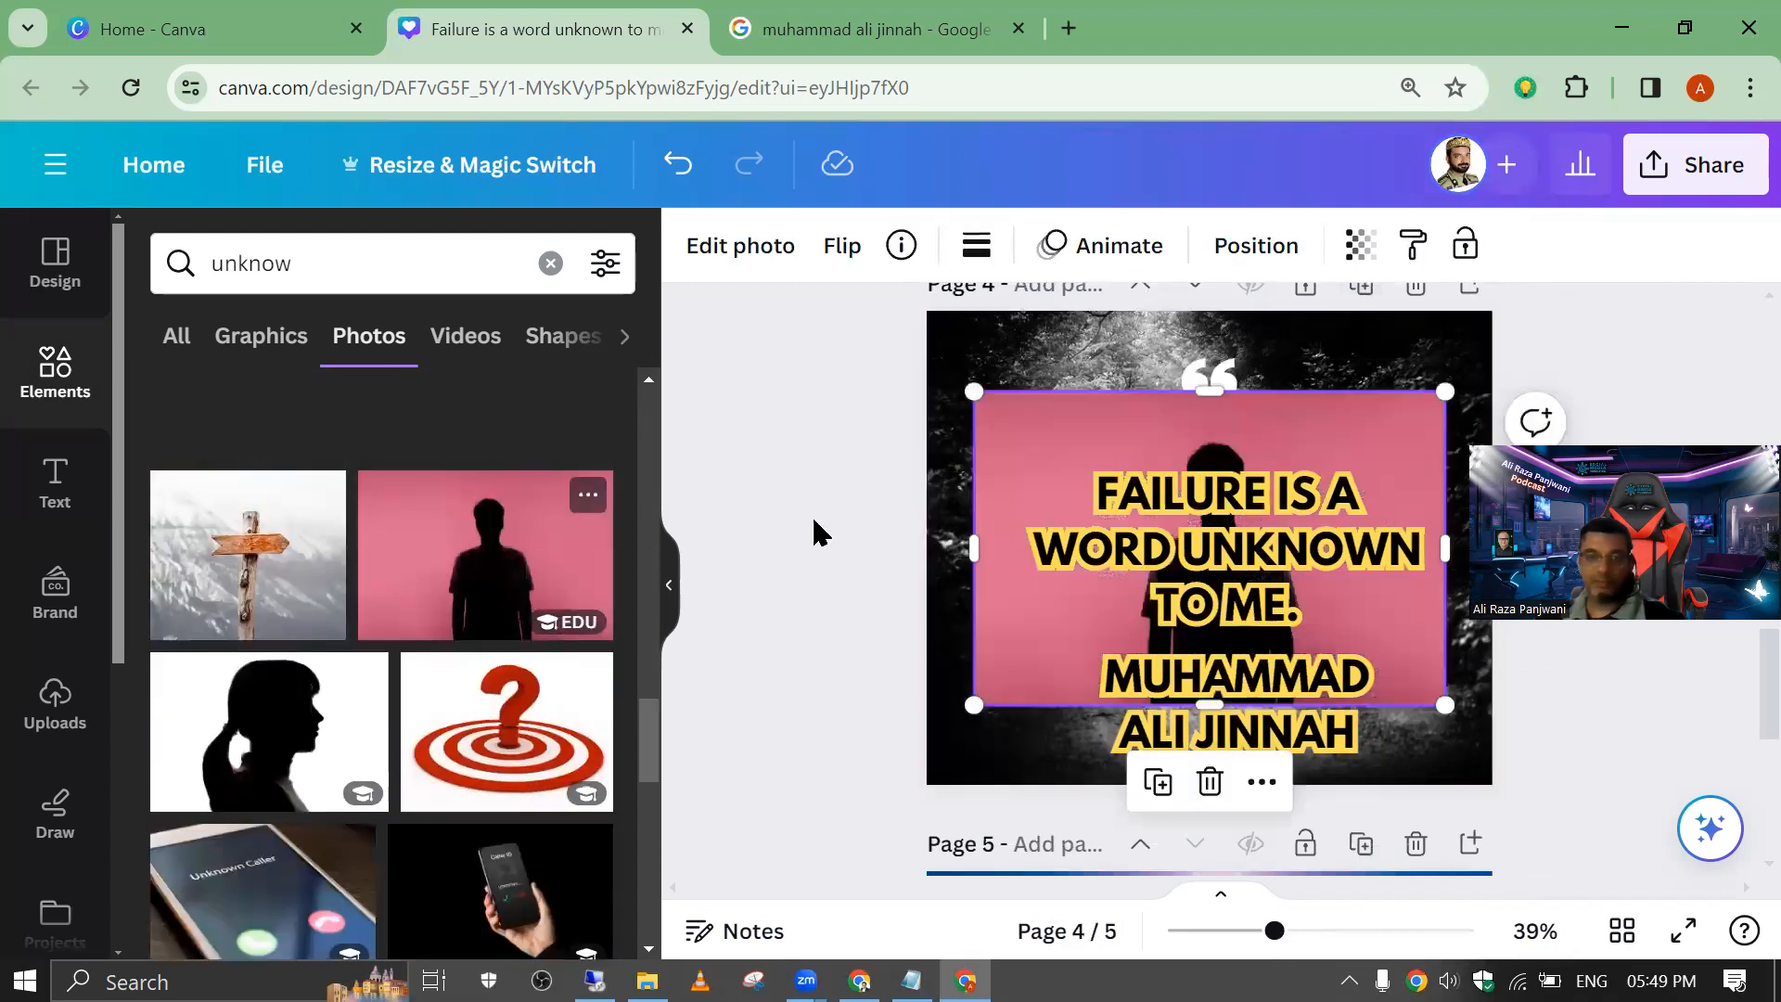
right_click(1088, 442)
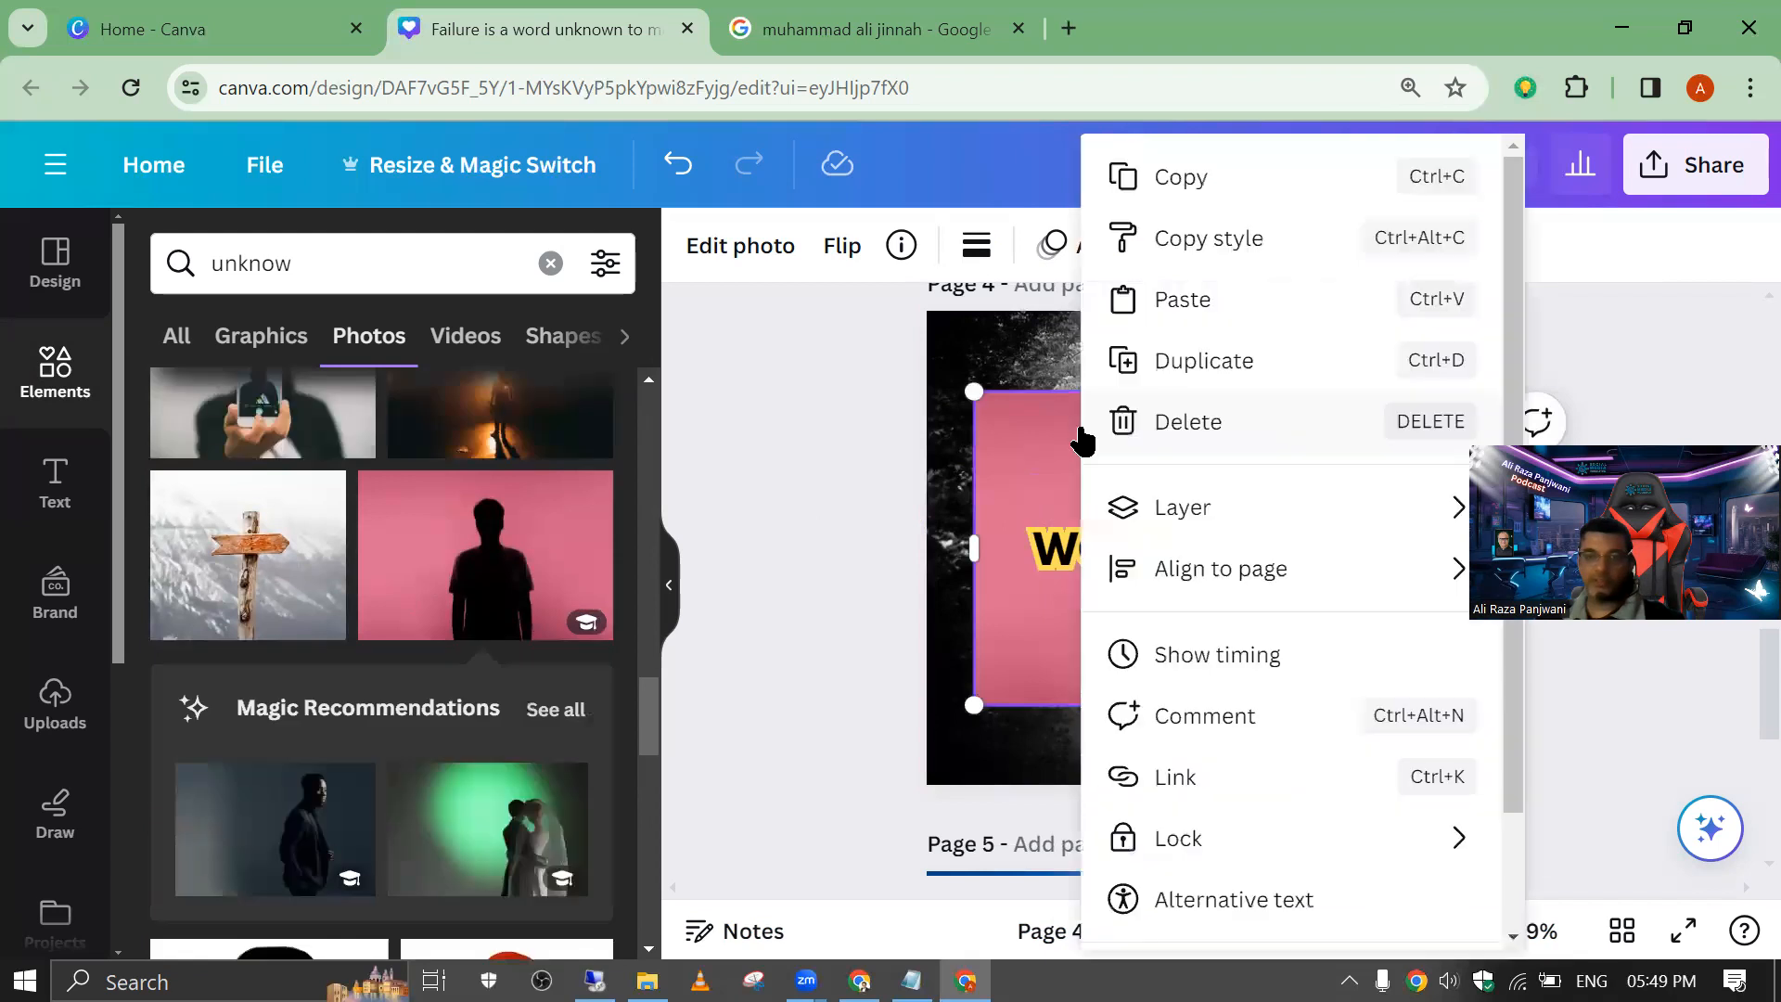
scroll(1252, 865, "down", 2)
left_click(1248, 847)
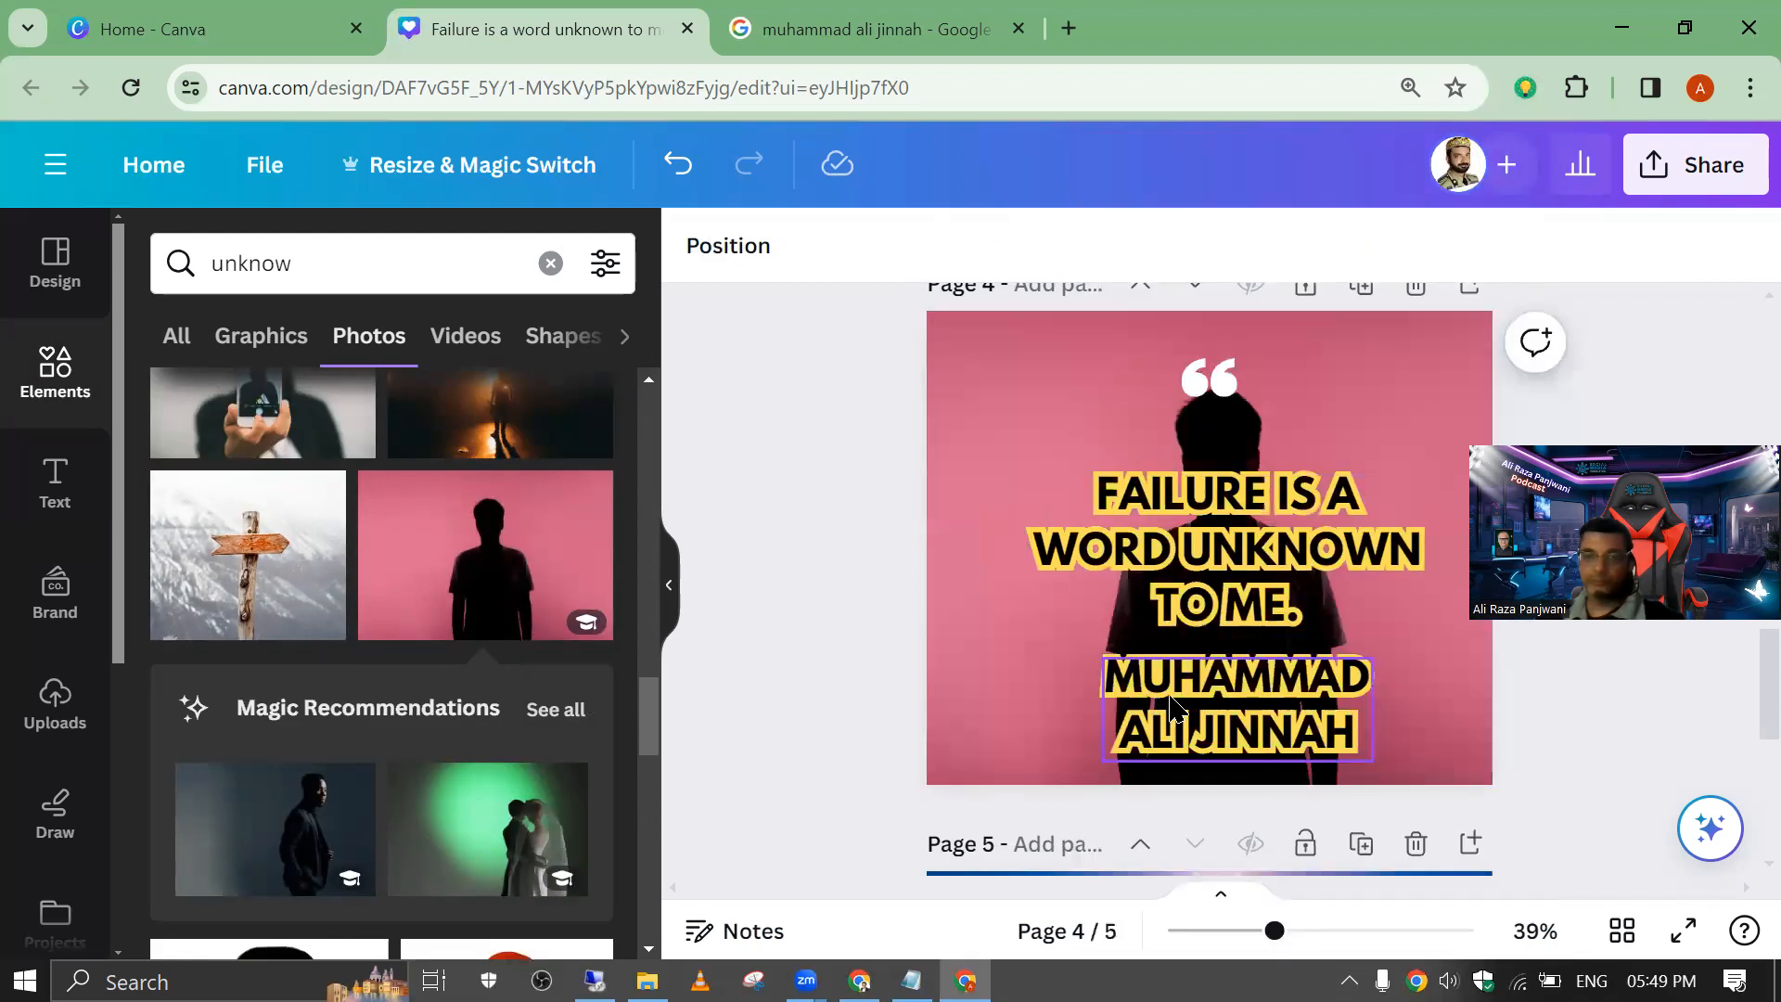
Step: Return to page 1 and open the design's download settings with PNG as the file type
scroll(1090, 617, "up", 15)
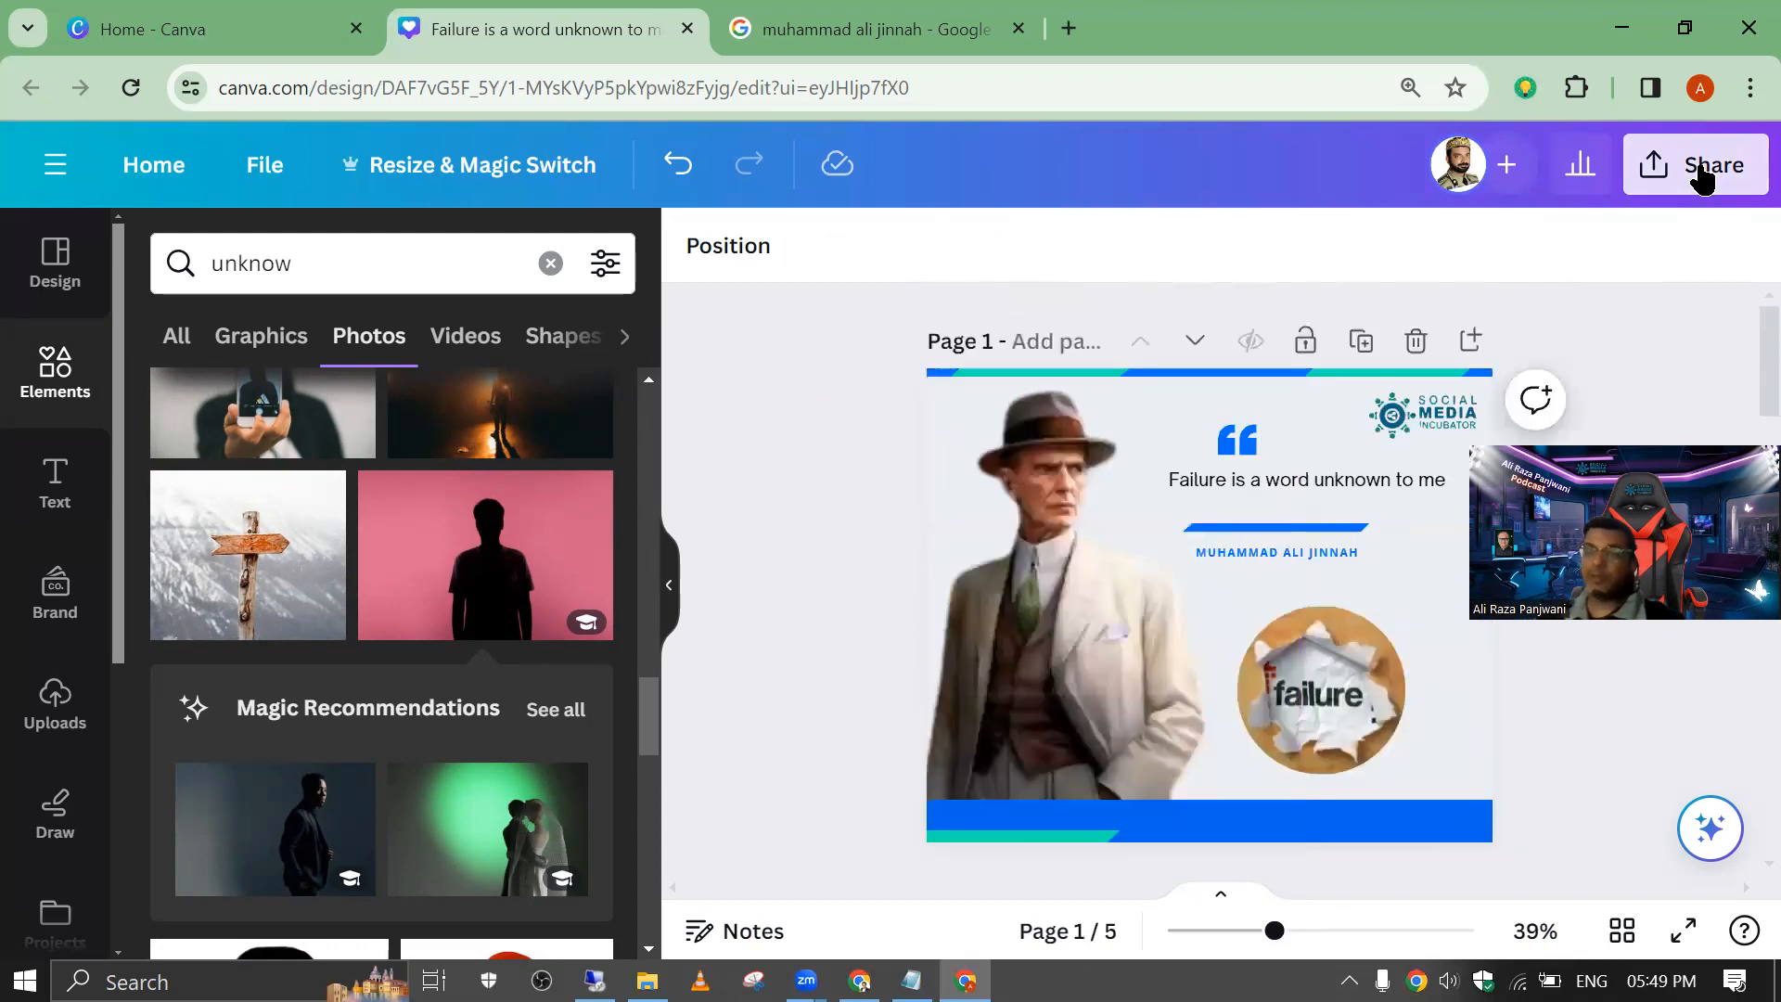
left_click(1690, 165)
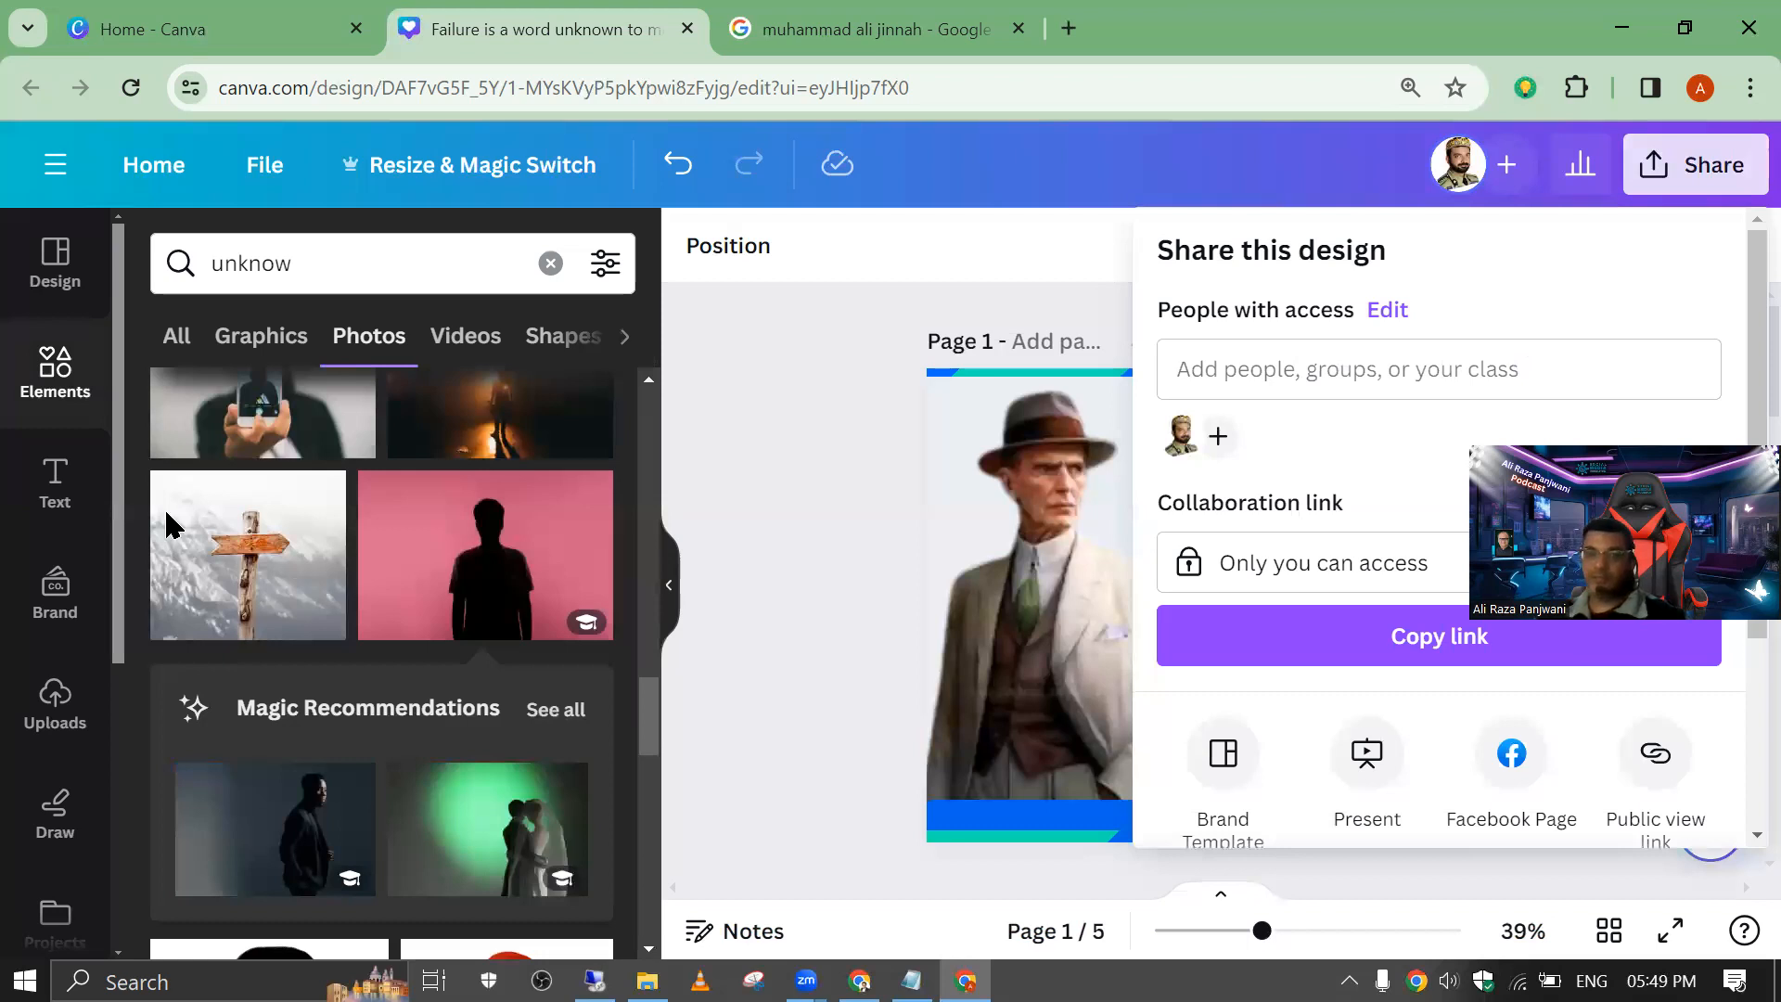
scroll(1705, 557, "down", 3)
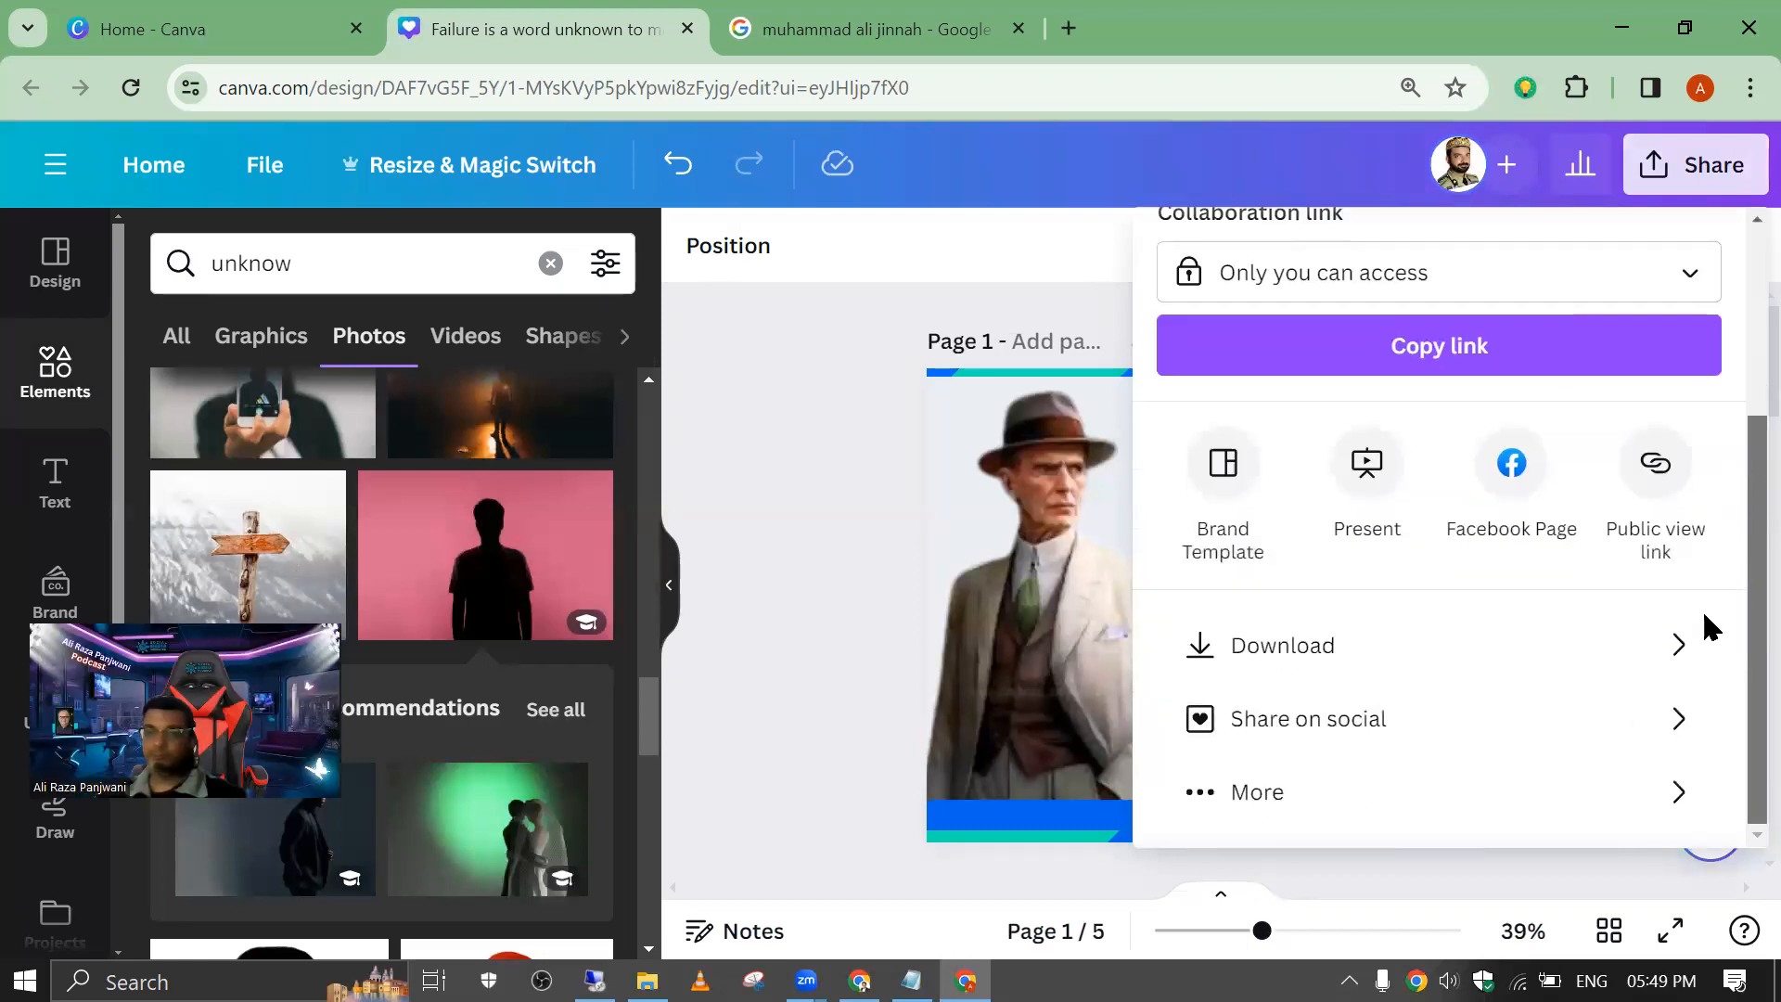
left_click(1446, 653)
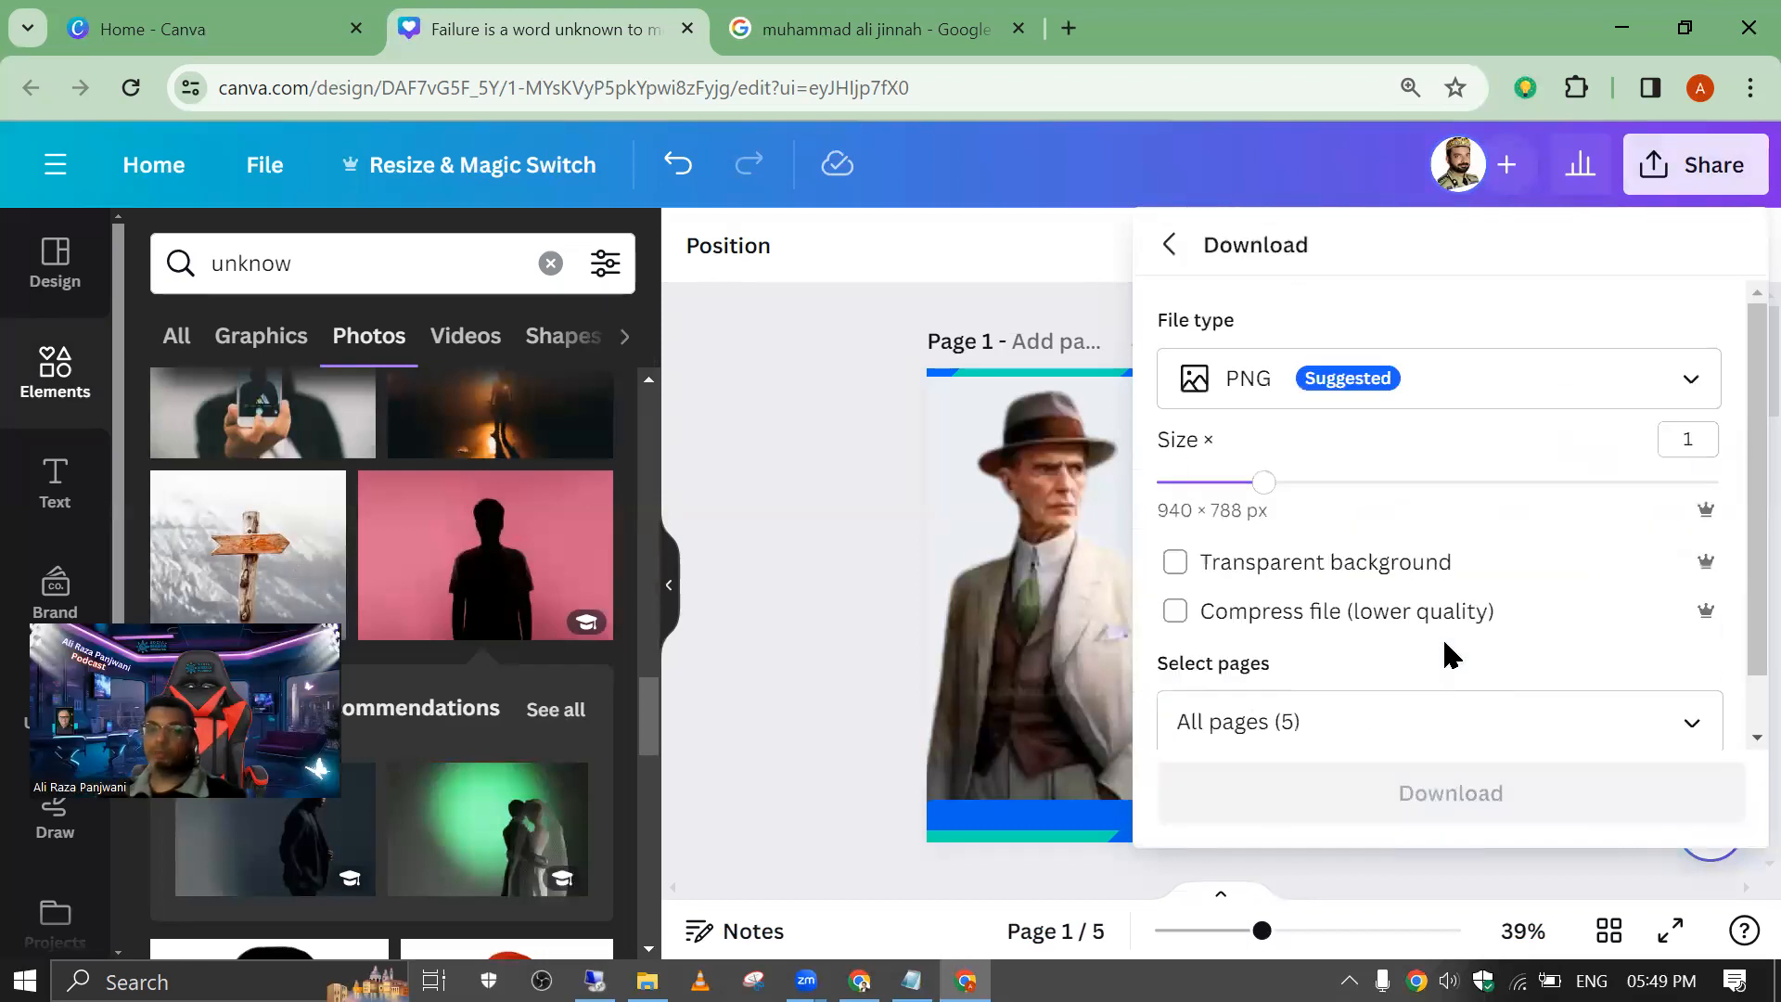
left_click(1345, 399)
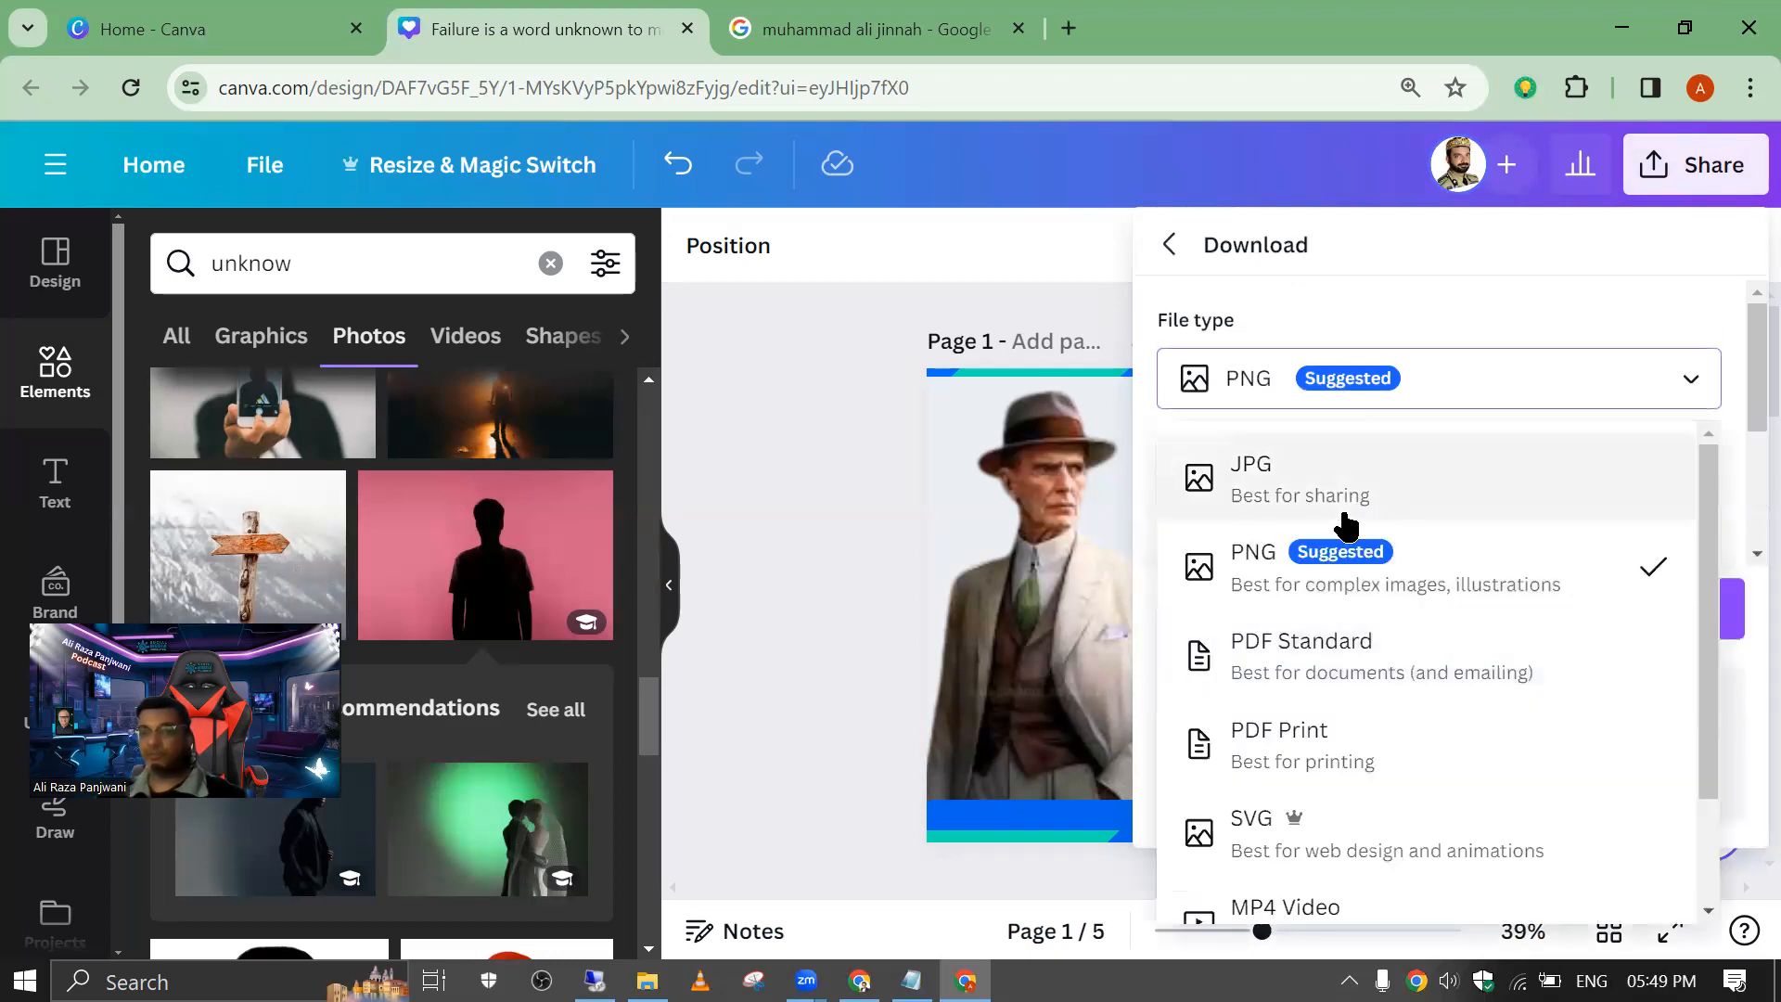
left_click(1304, 560)
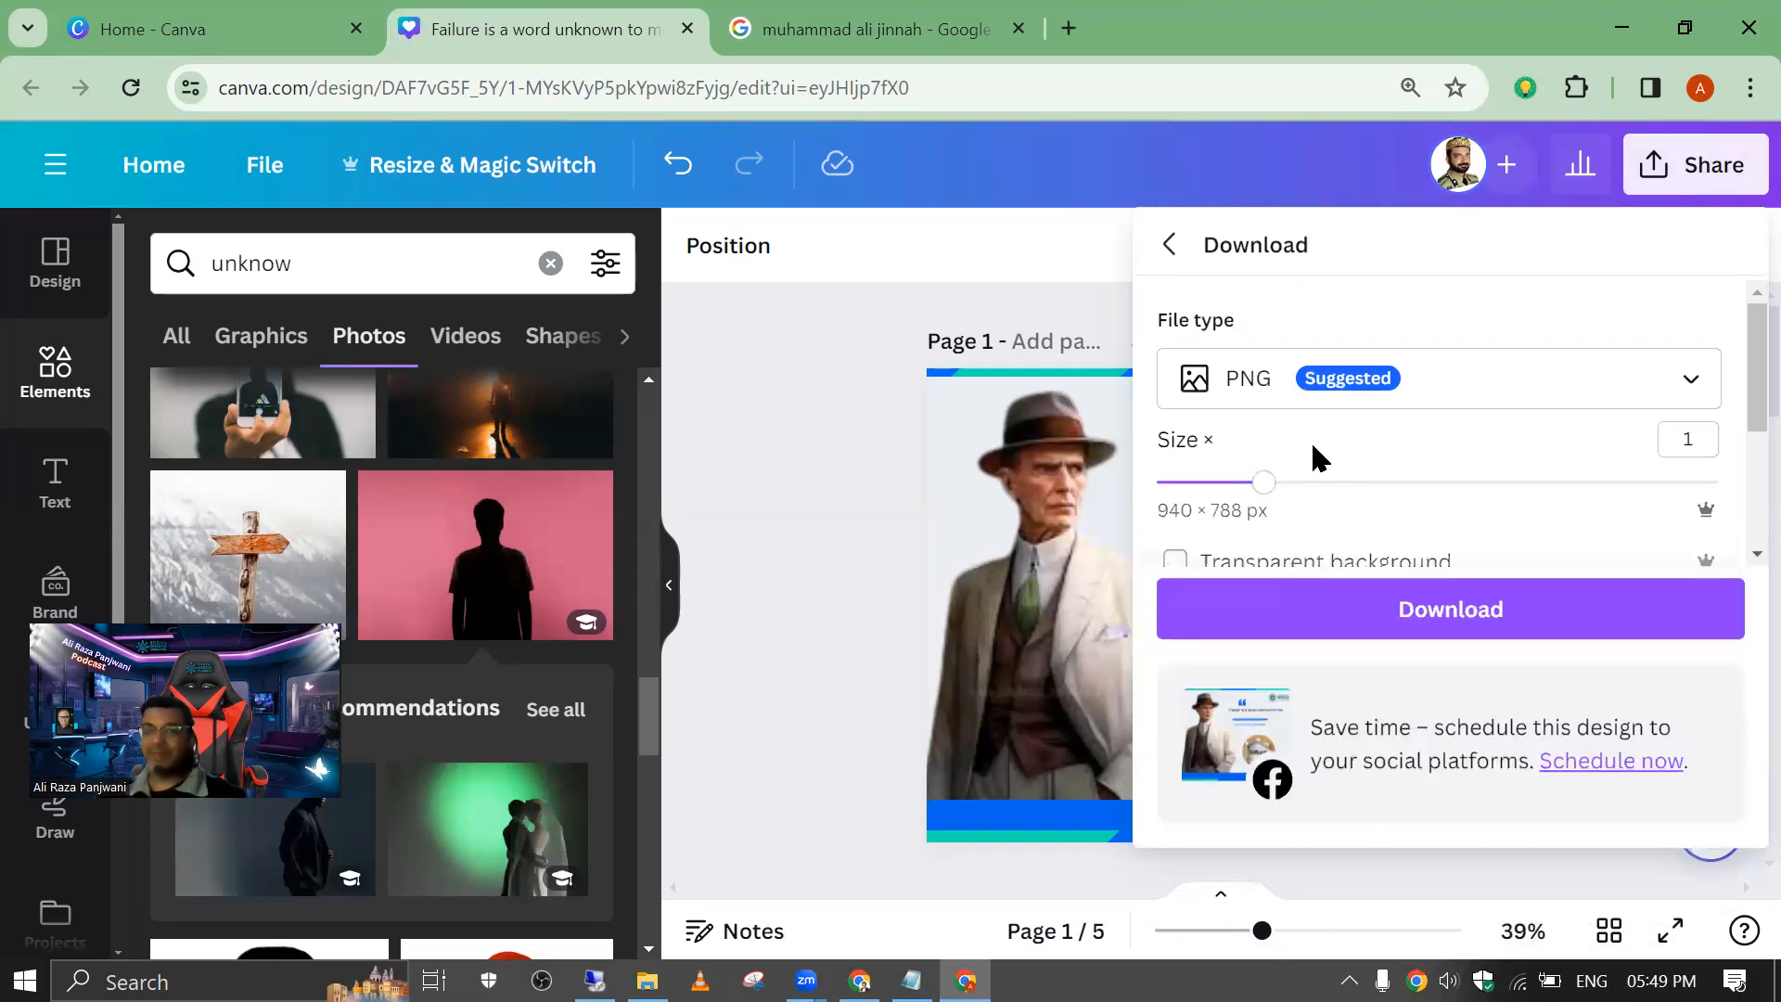
Step: Look through the available download file types from JPG to GIF and keep PNG selected
left_click(1380, 380)
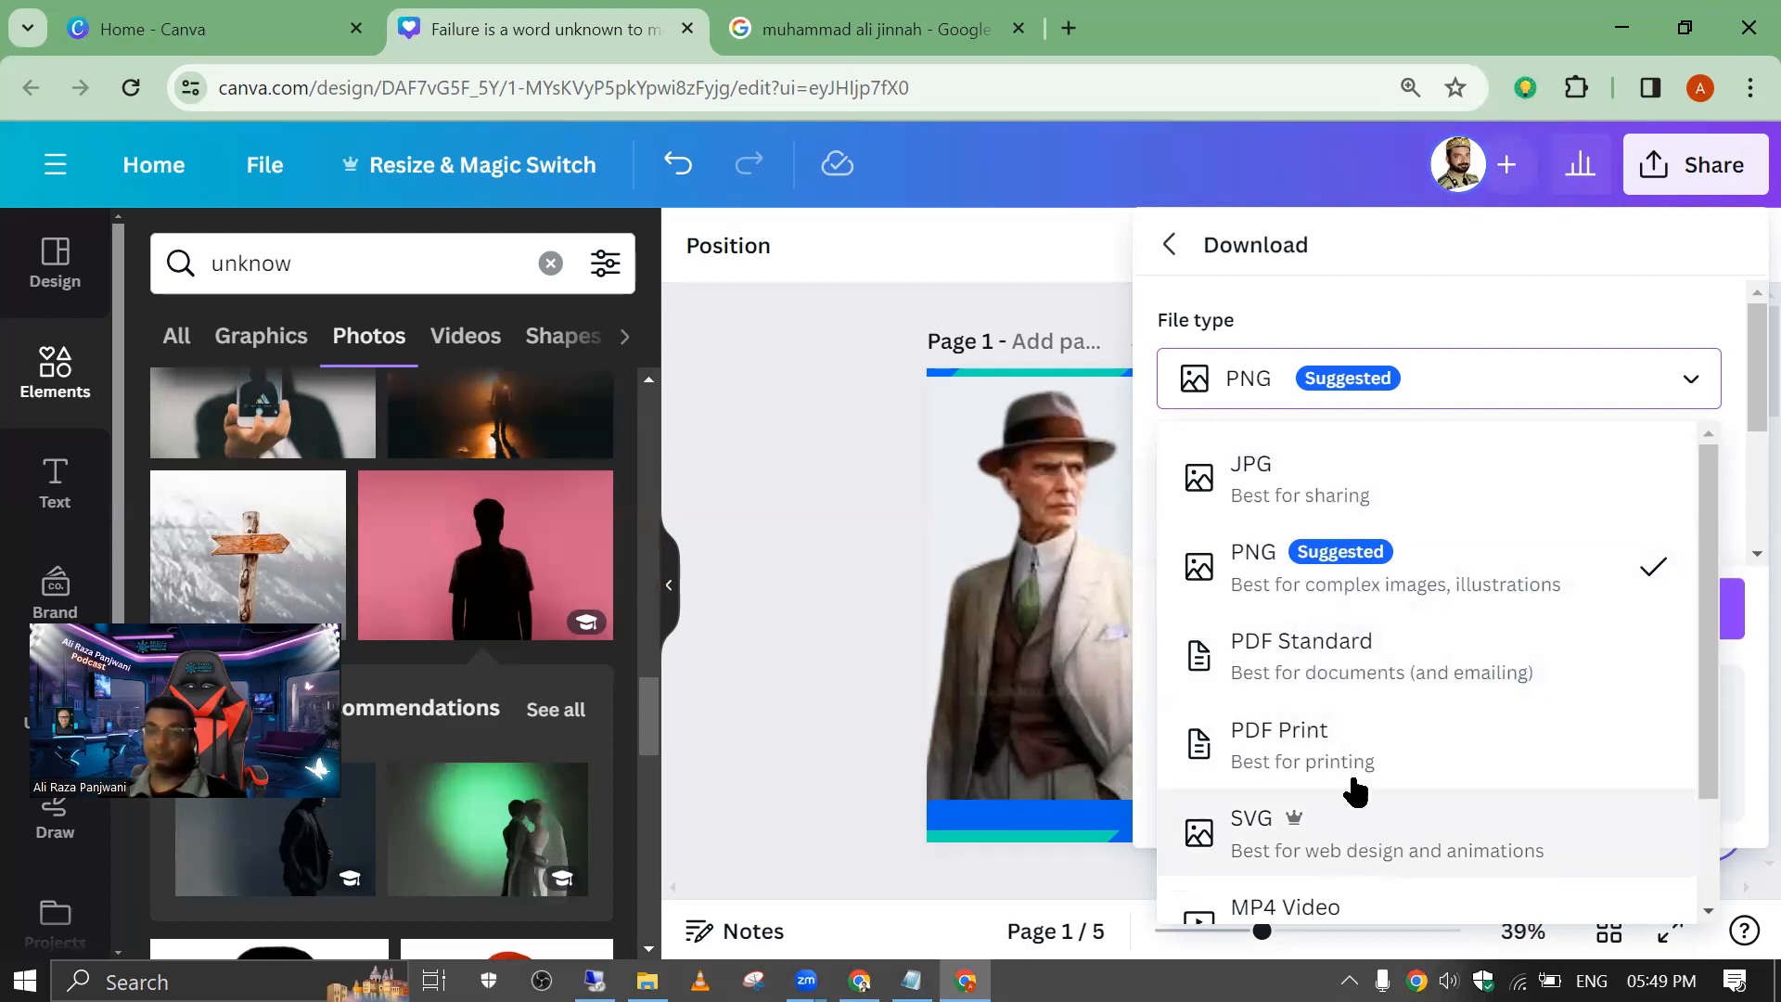
scroll(1344, 770, "down", 2)
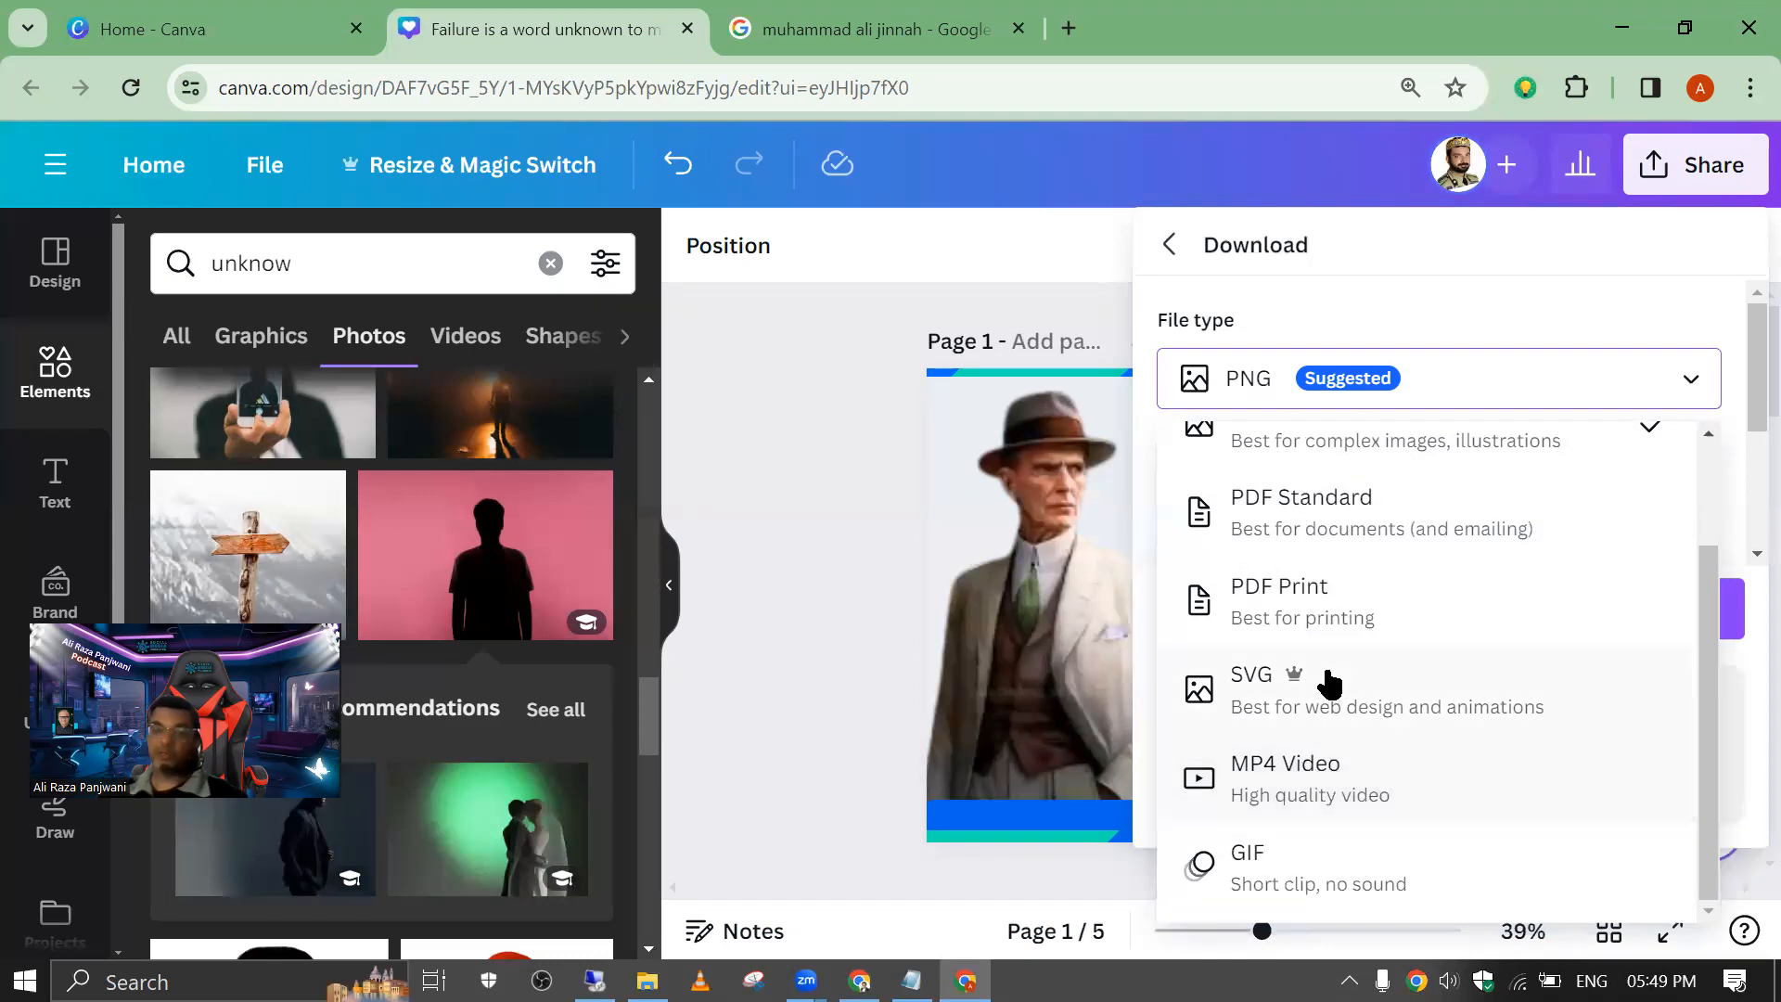
scroll(1293, 584, "up", 2)
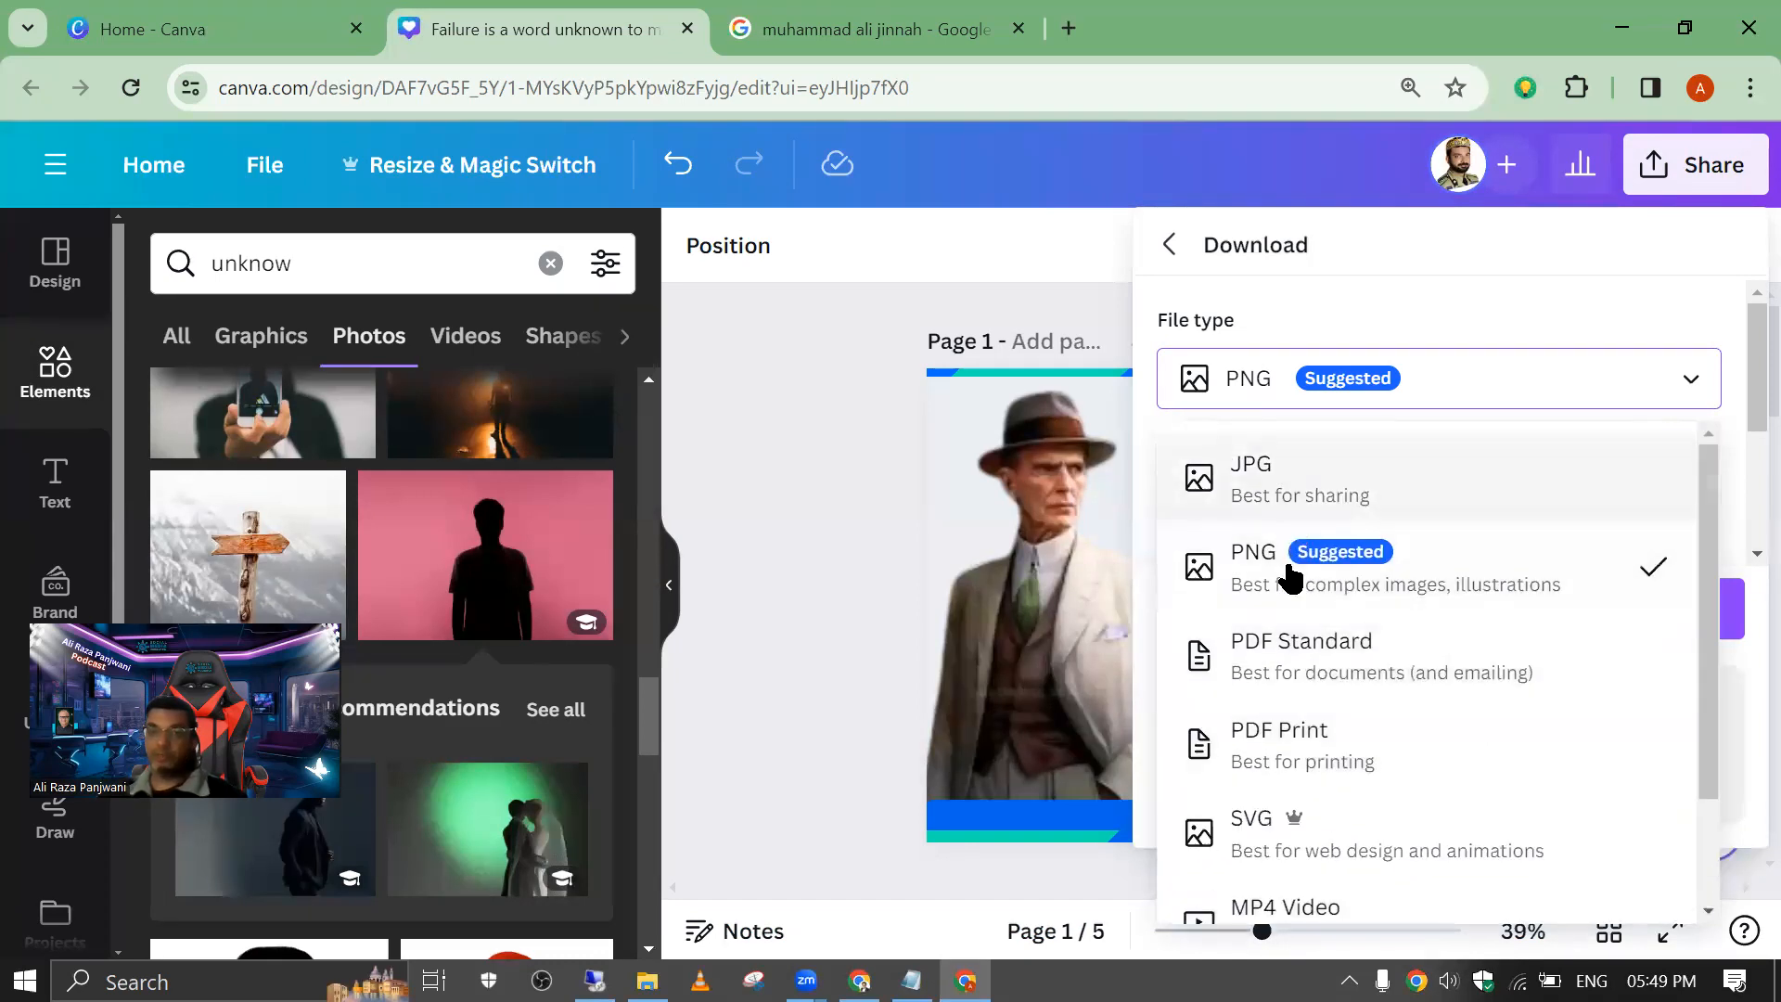
left_click(1292, 579)
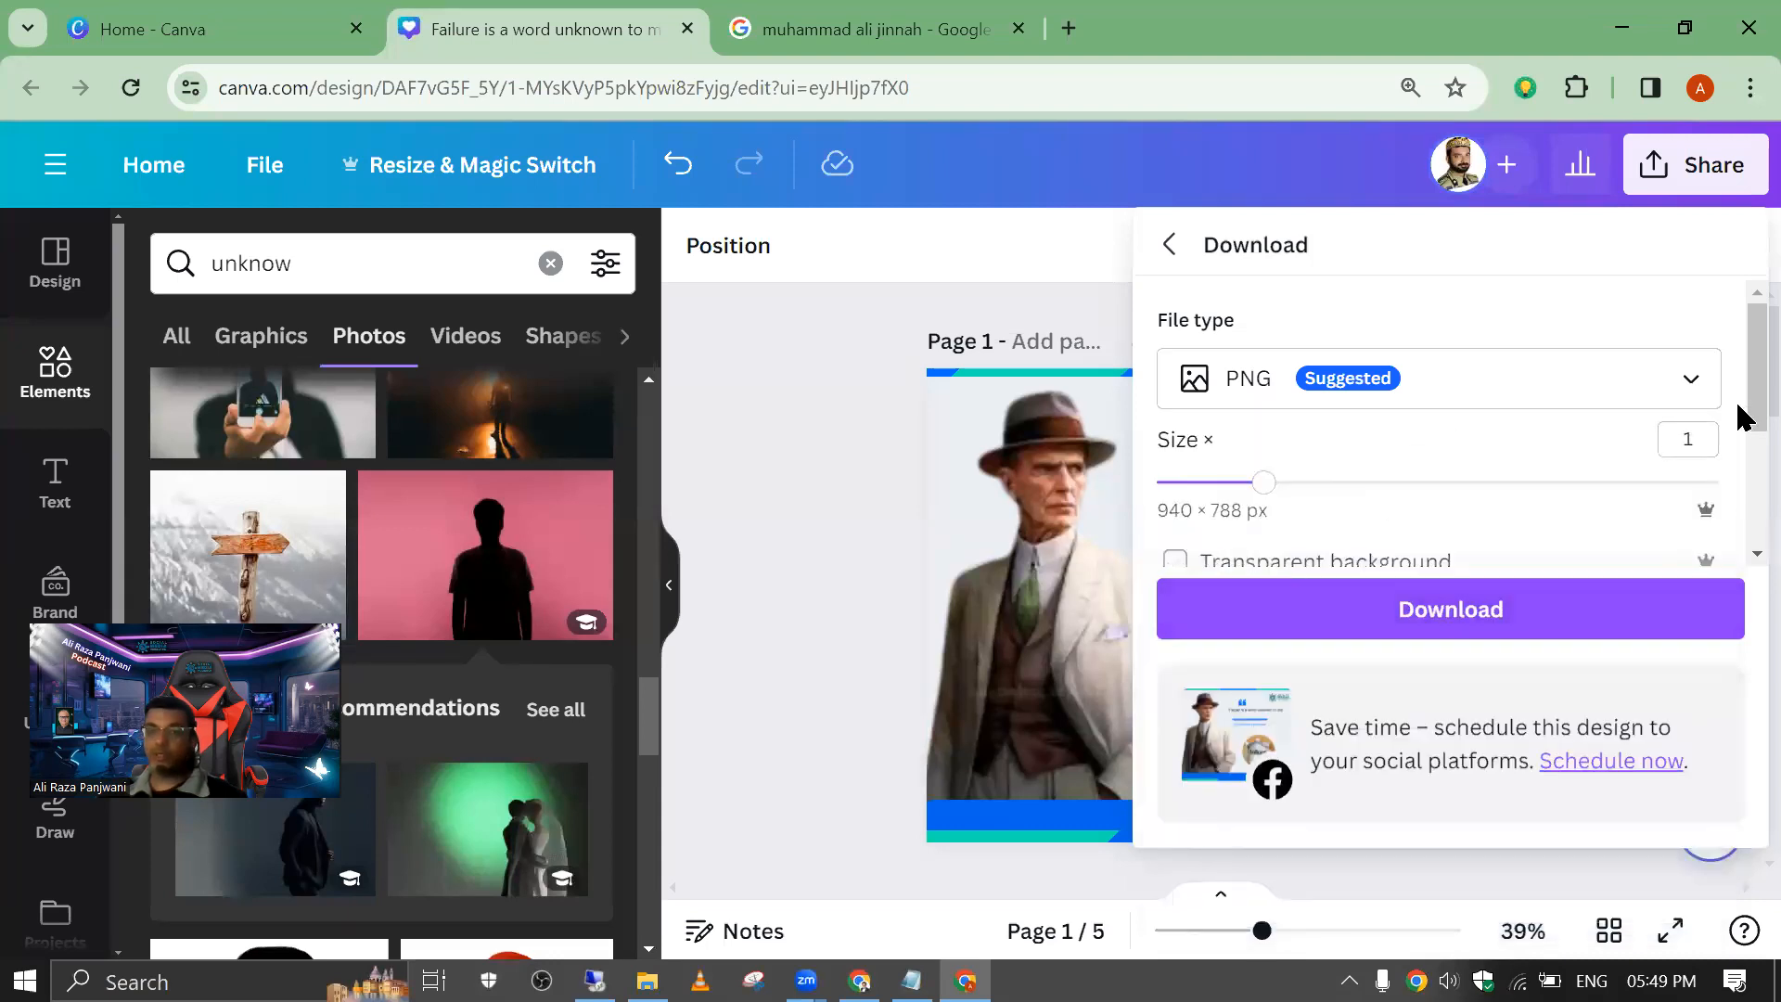
Step: Limit the download to the current page, page 1, and download it as a PNG
scroll(1738, 390, "down", 3)
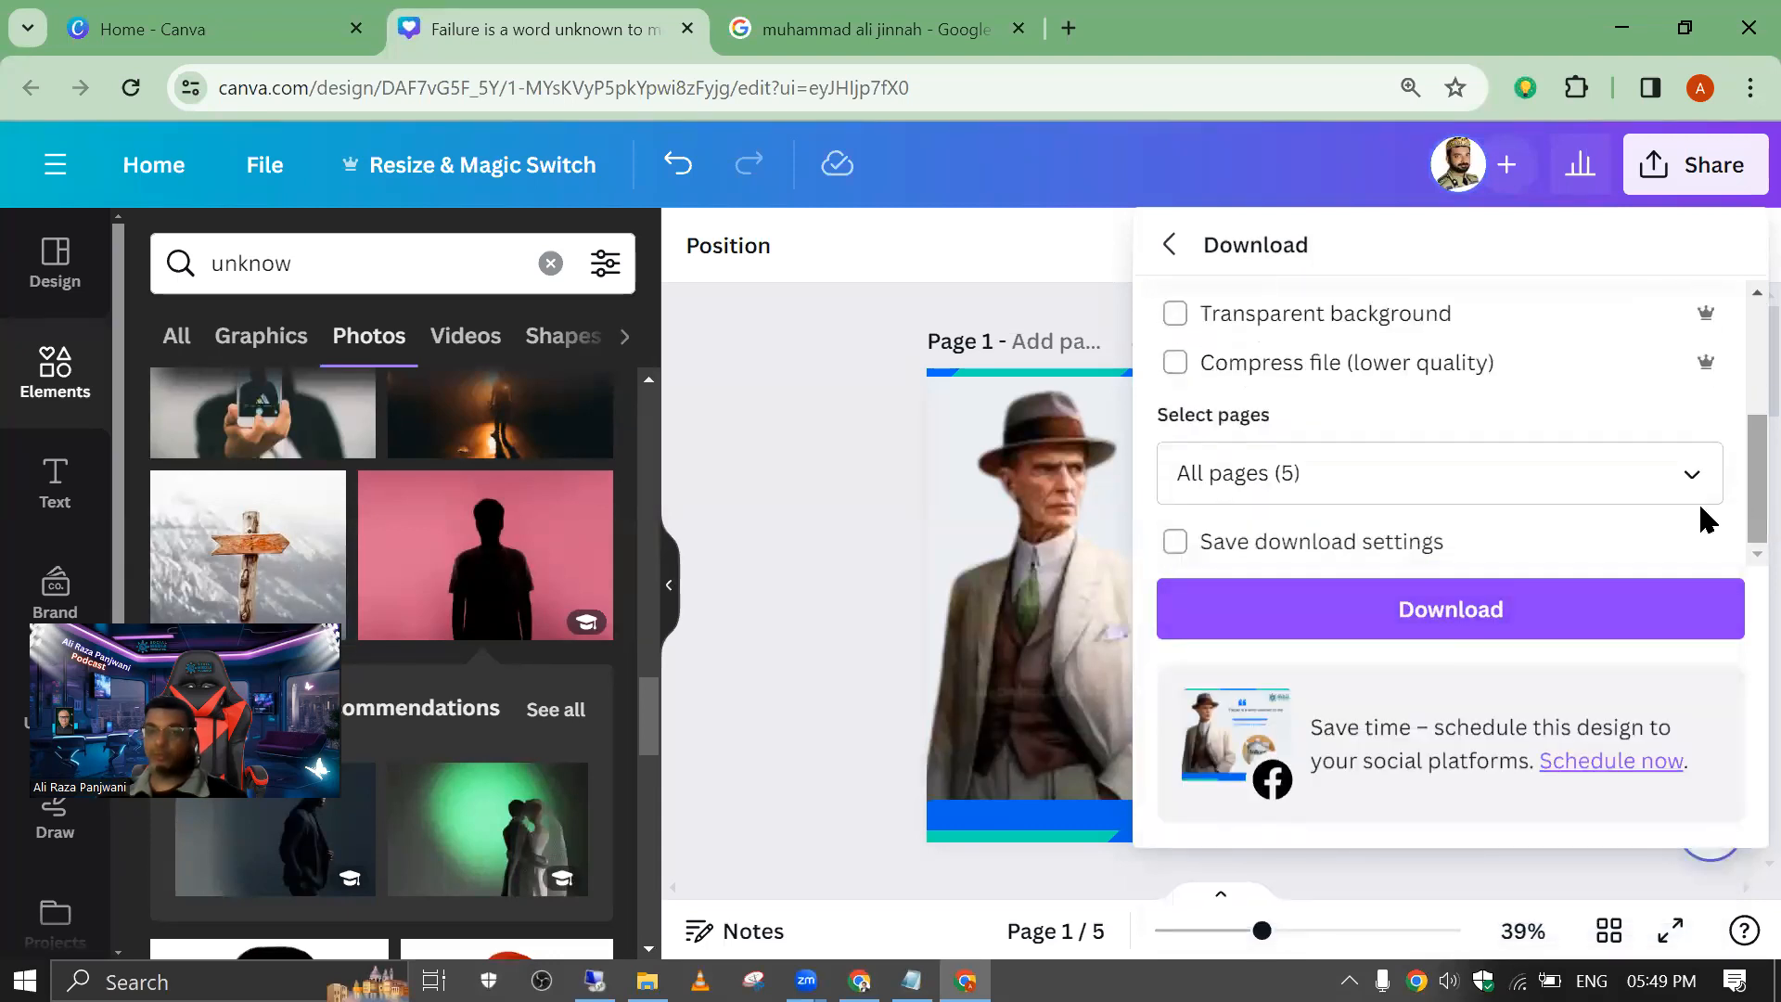
left_click(1700, 484)
left_click(1670, 191)
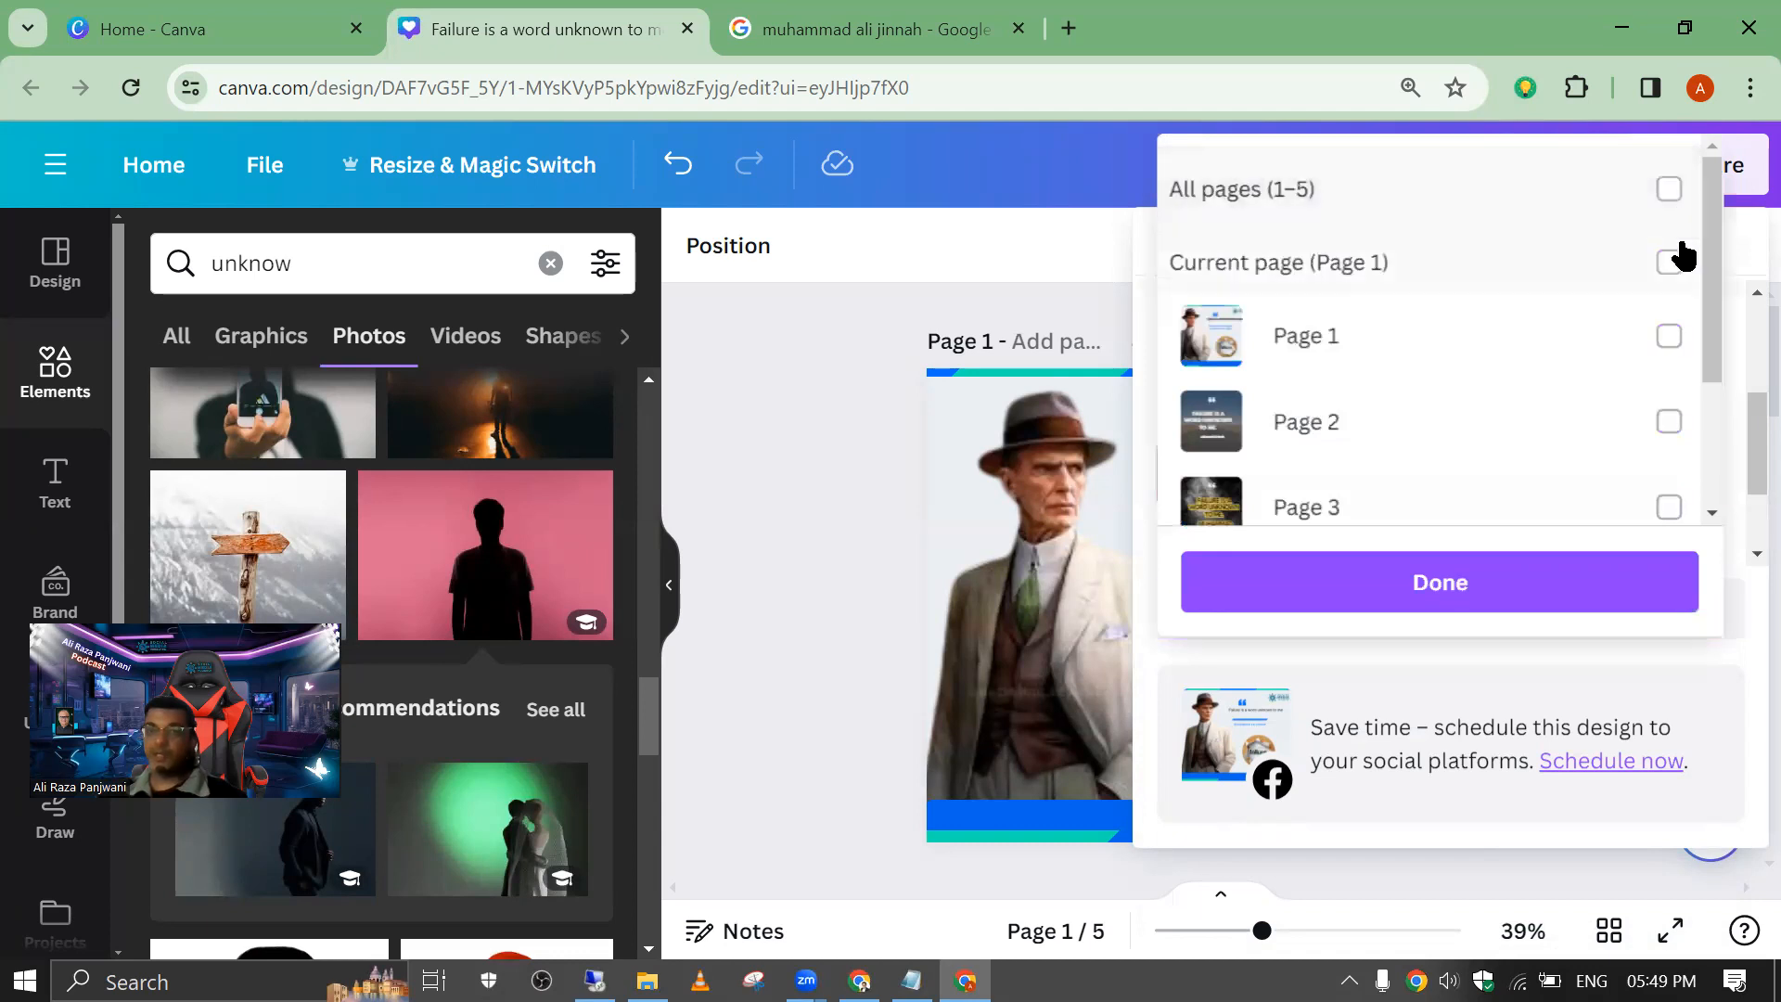
left_click(1670, 265)
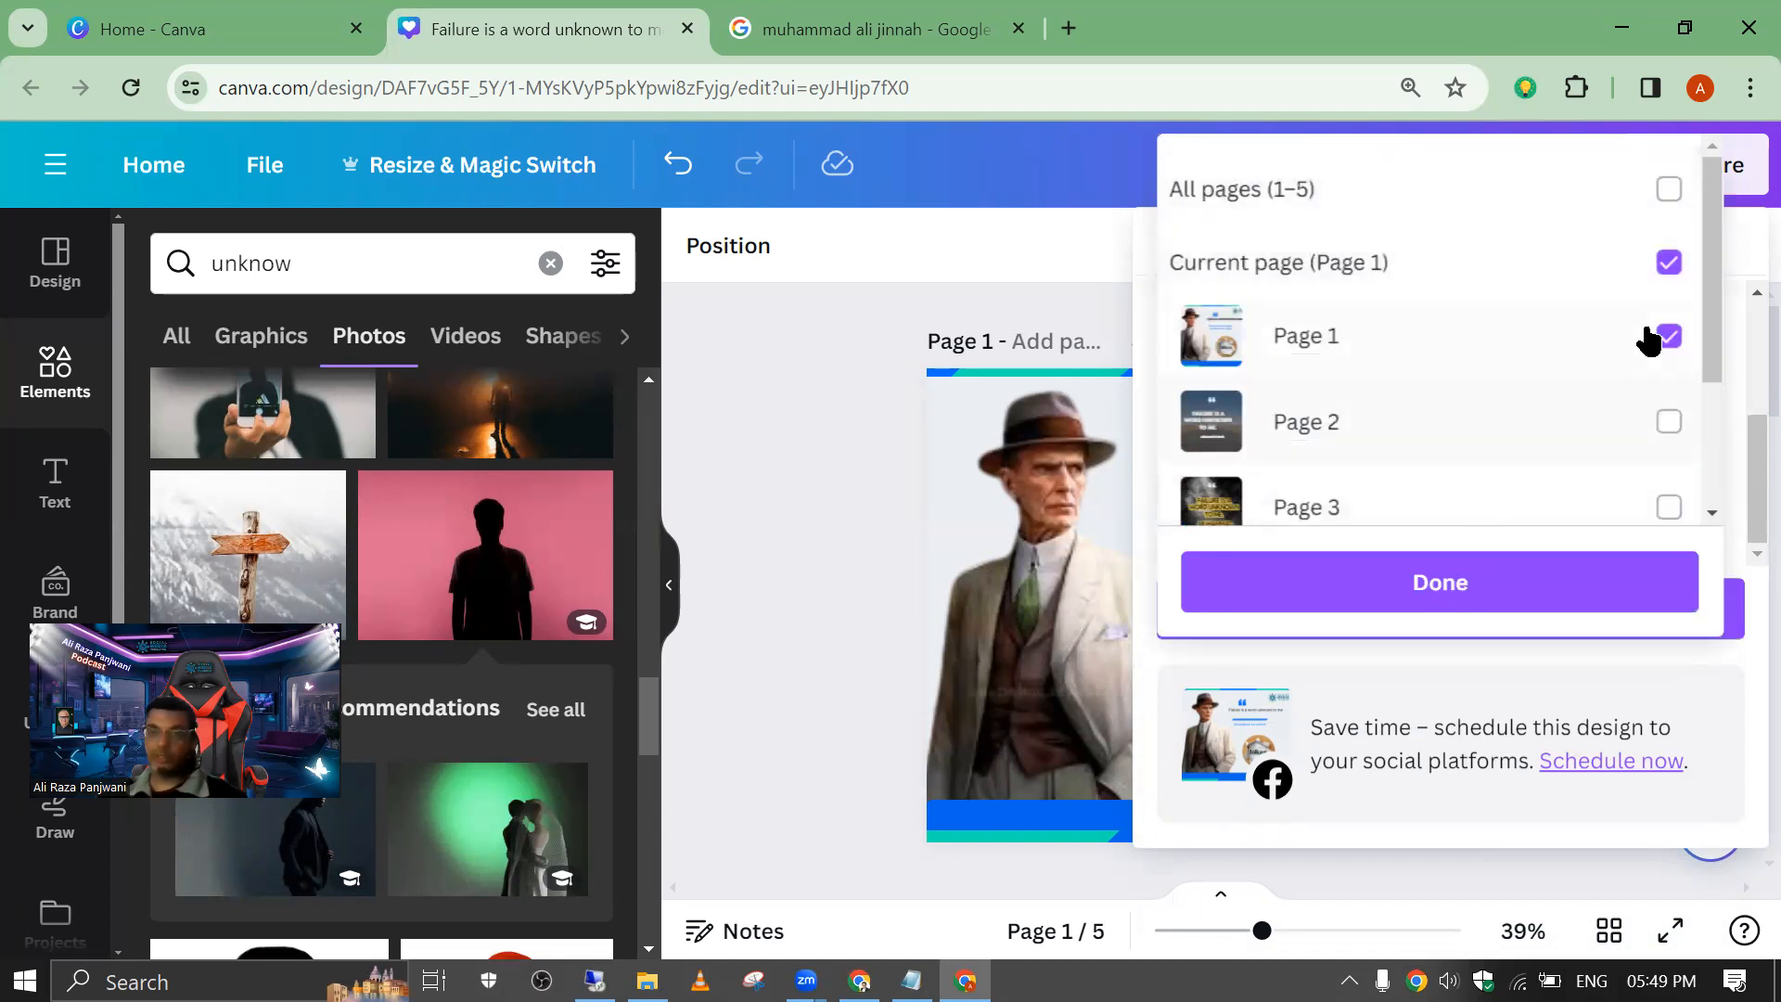
left_click(1471, 601)
left_click(1410, 613)
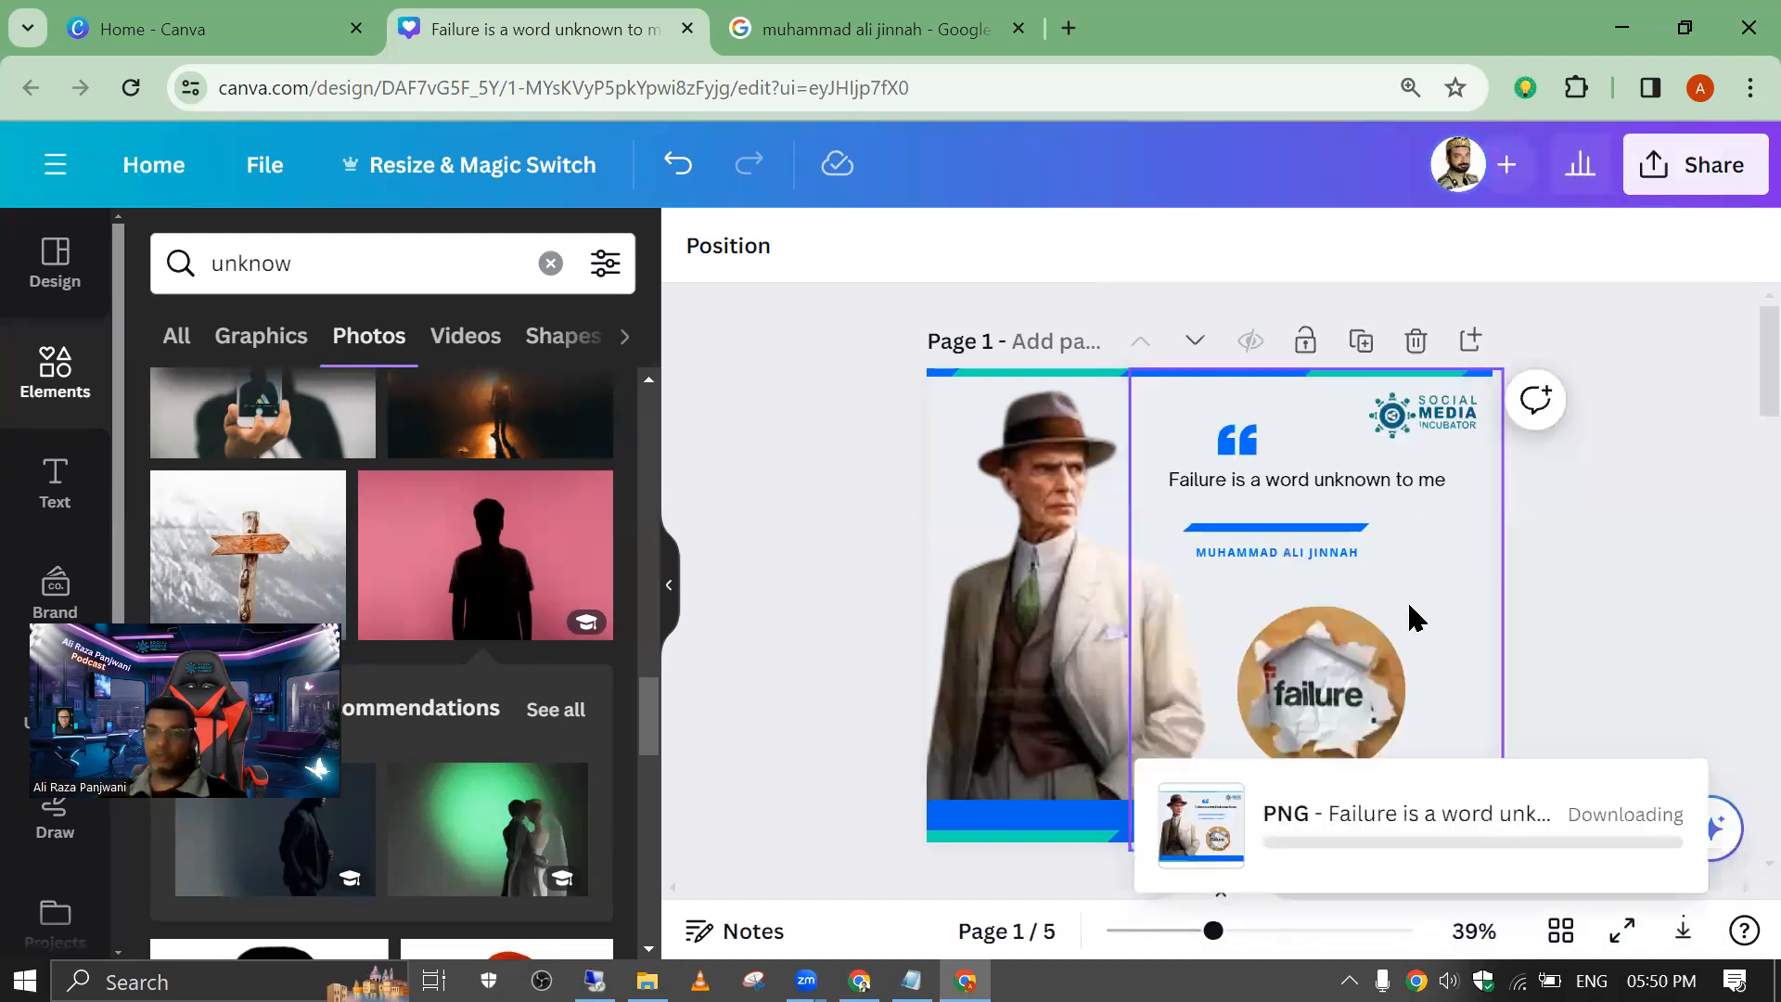
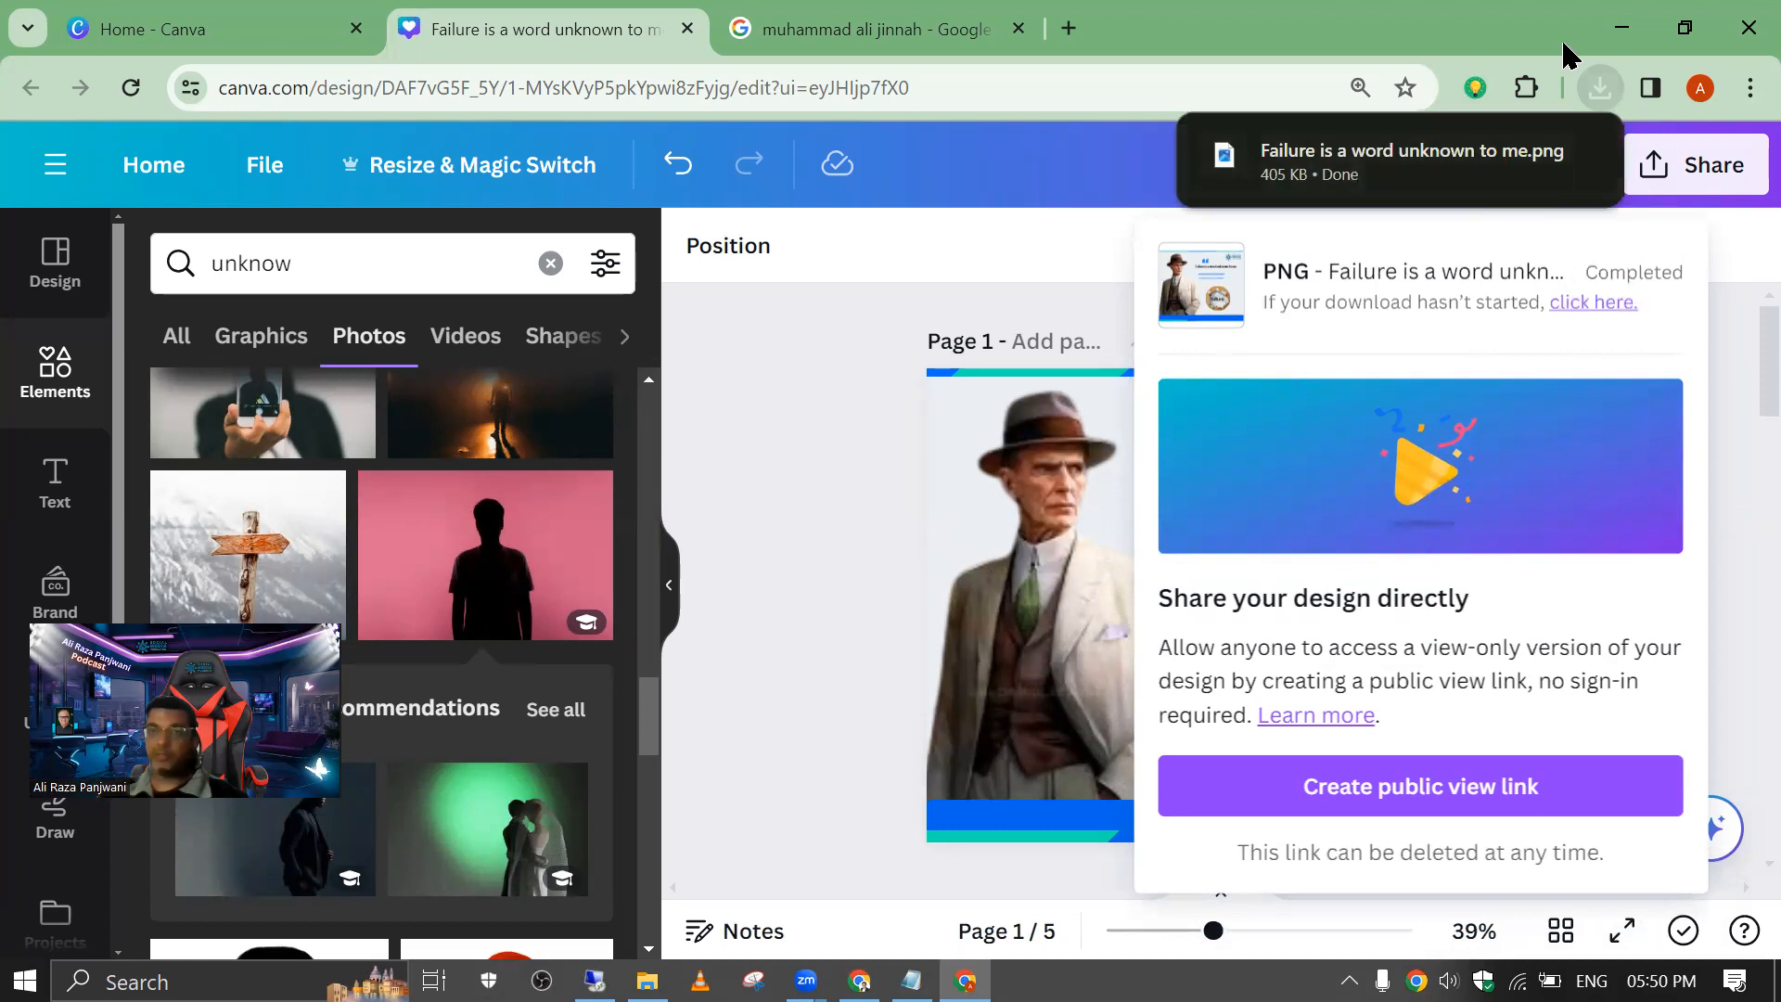
Step: Open the downloaded PNG of page 1, inspect the portrait, quote and failure image at close range, and close it
left_click(1600, 88)
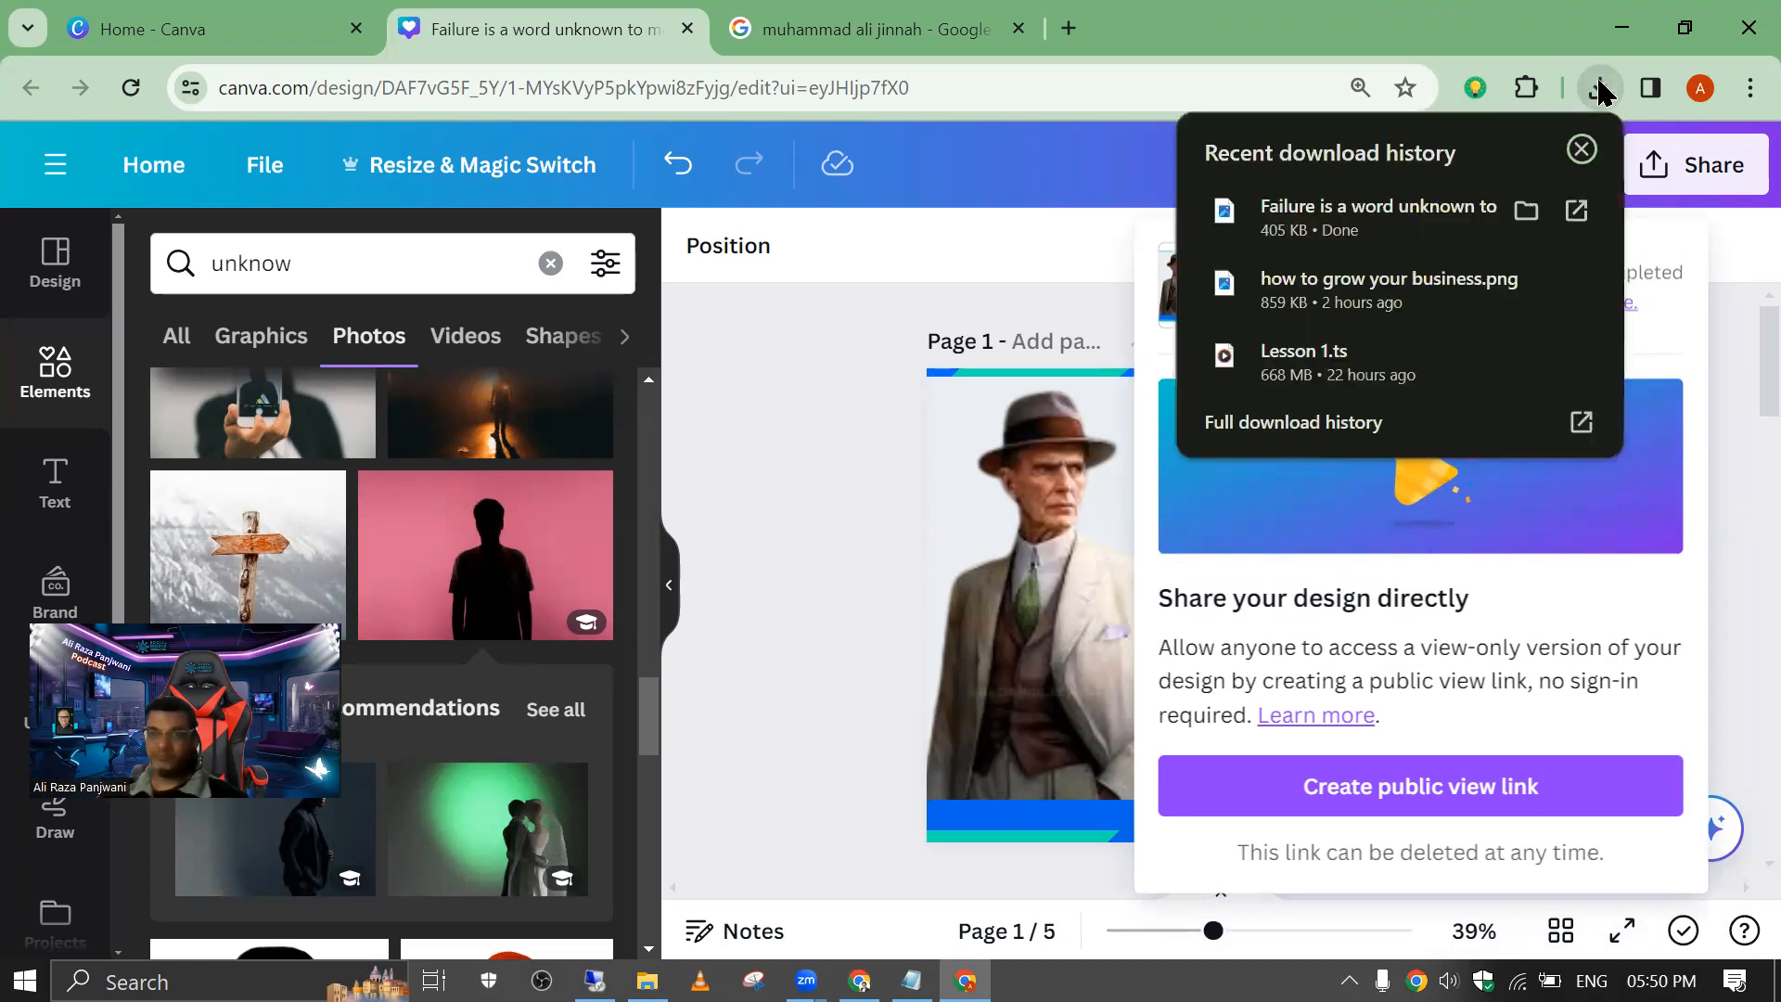
left_click(1275, 192)
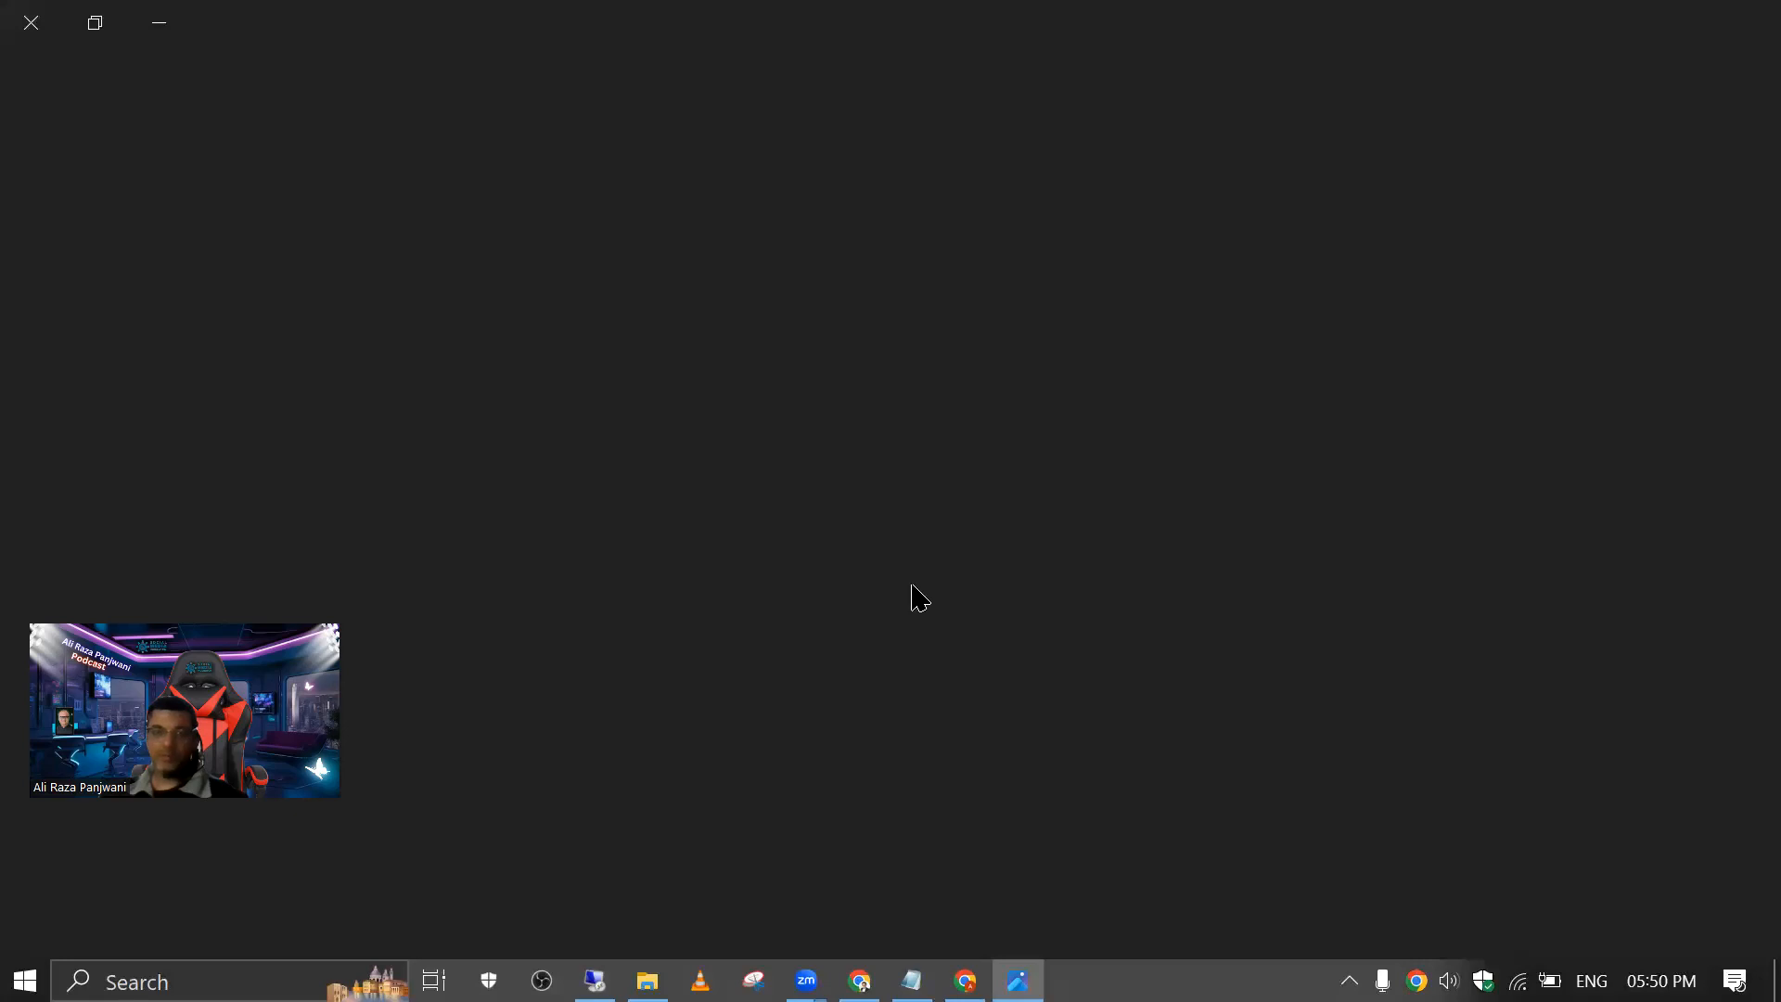
scroll(618, 276, "up", 5)
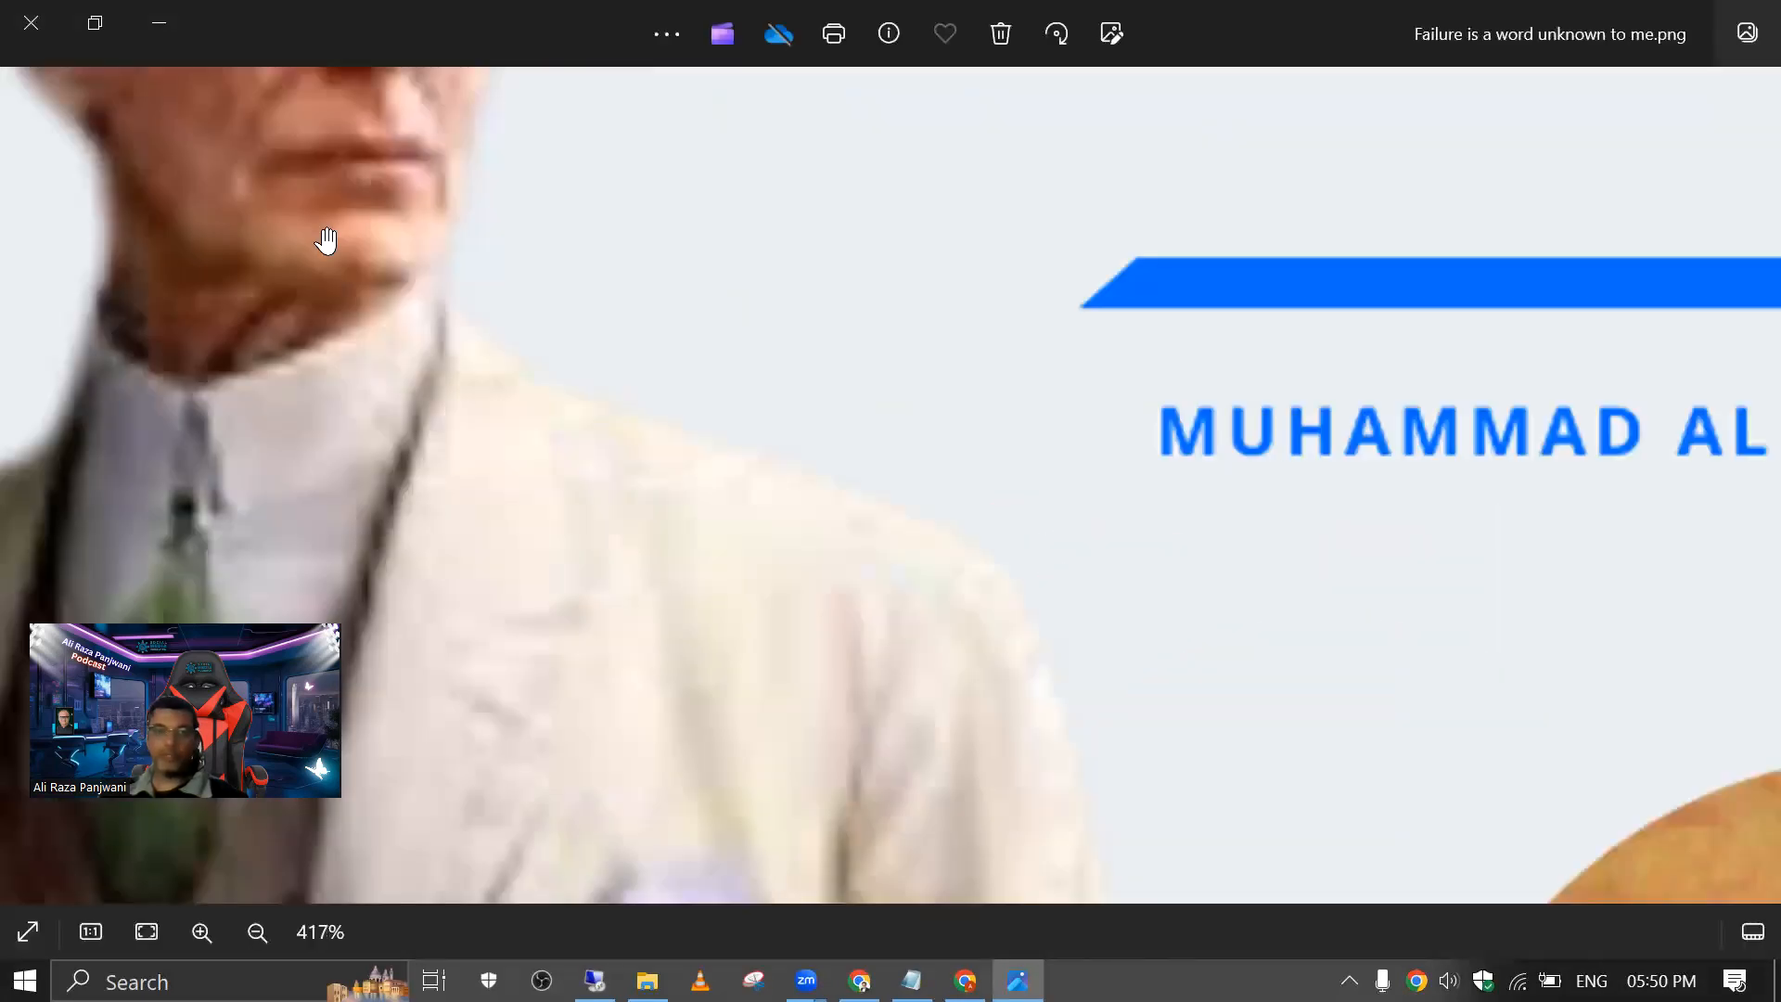
scroll(464, 178, "down", 5)
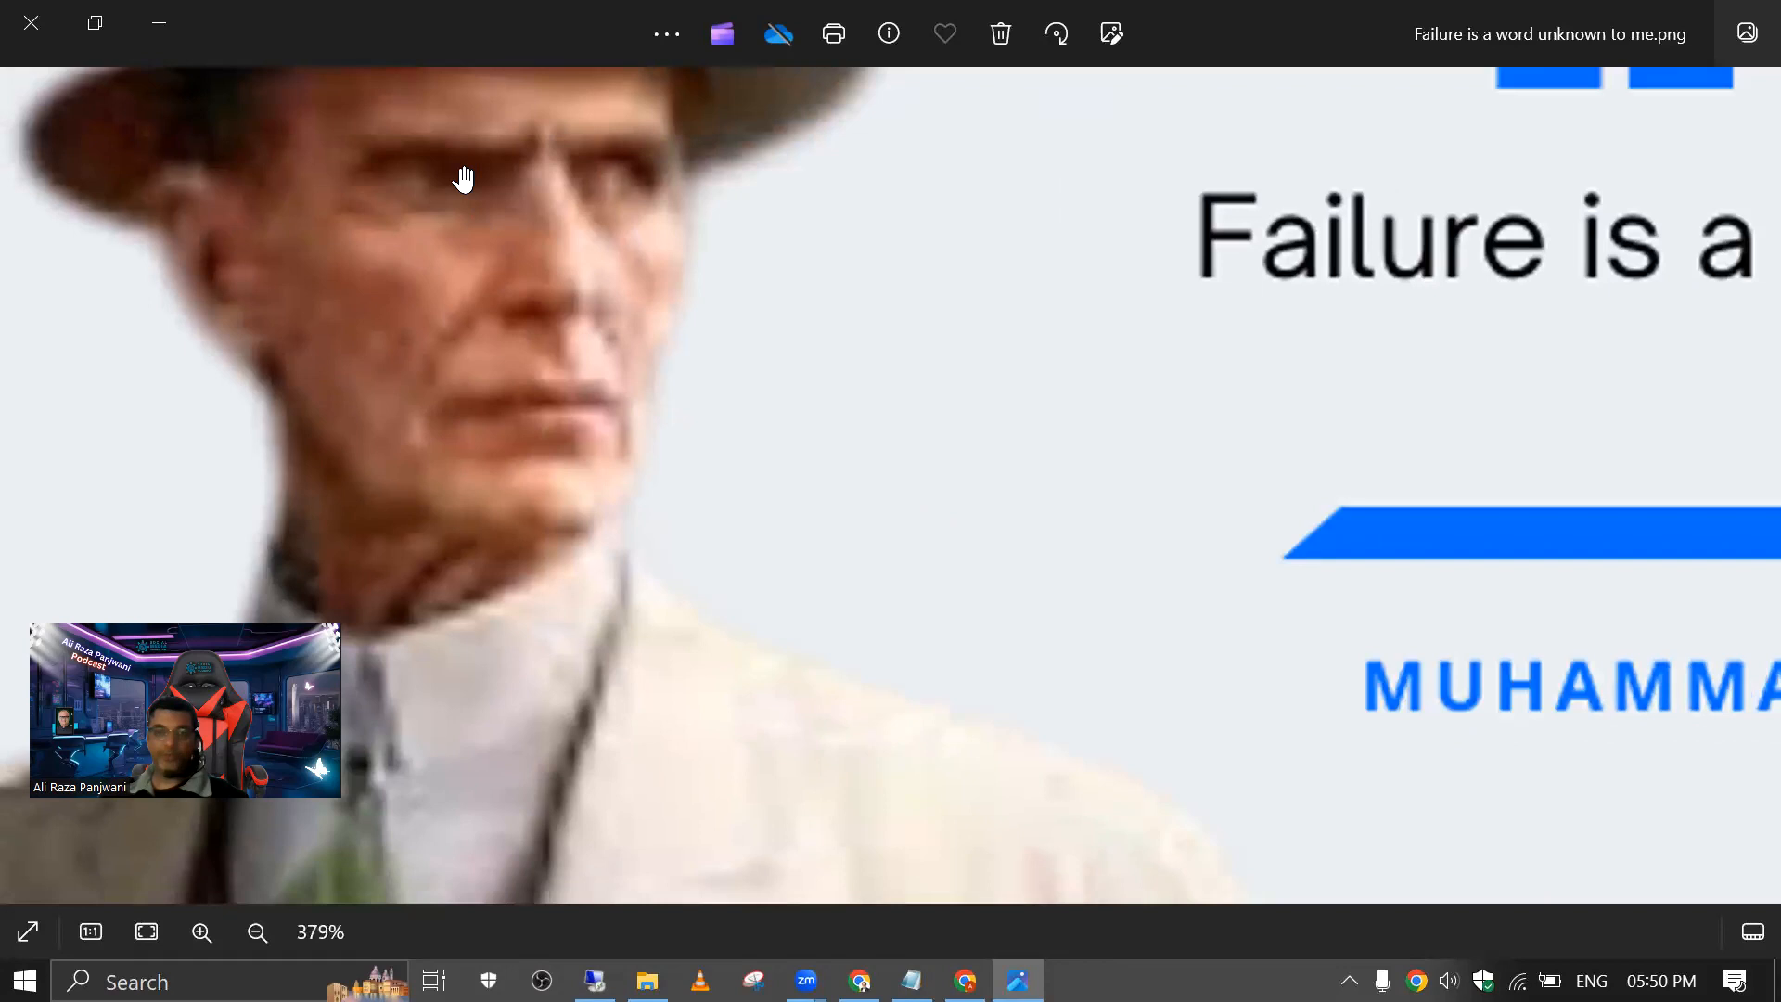
scroll(909, 413, "down", 1)
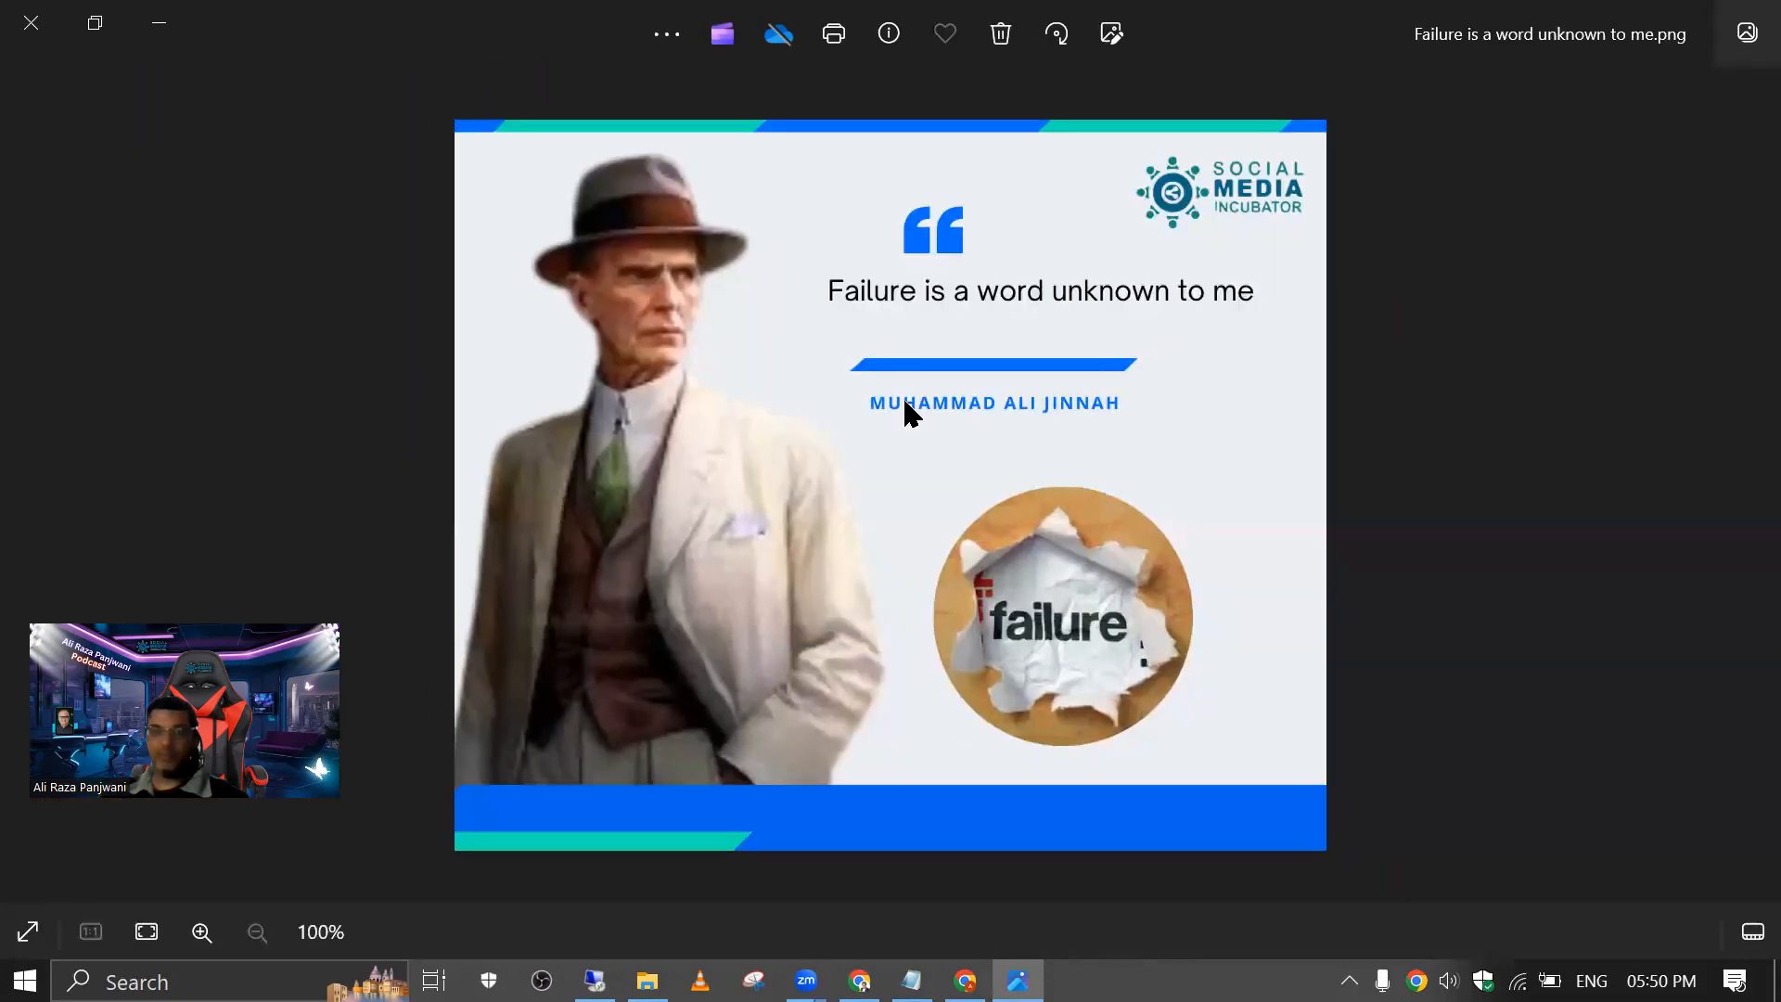
scroll(1088, 740, "up", 10)
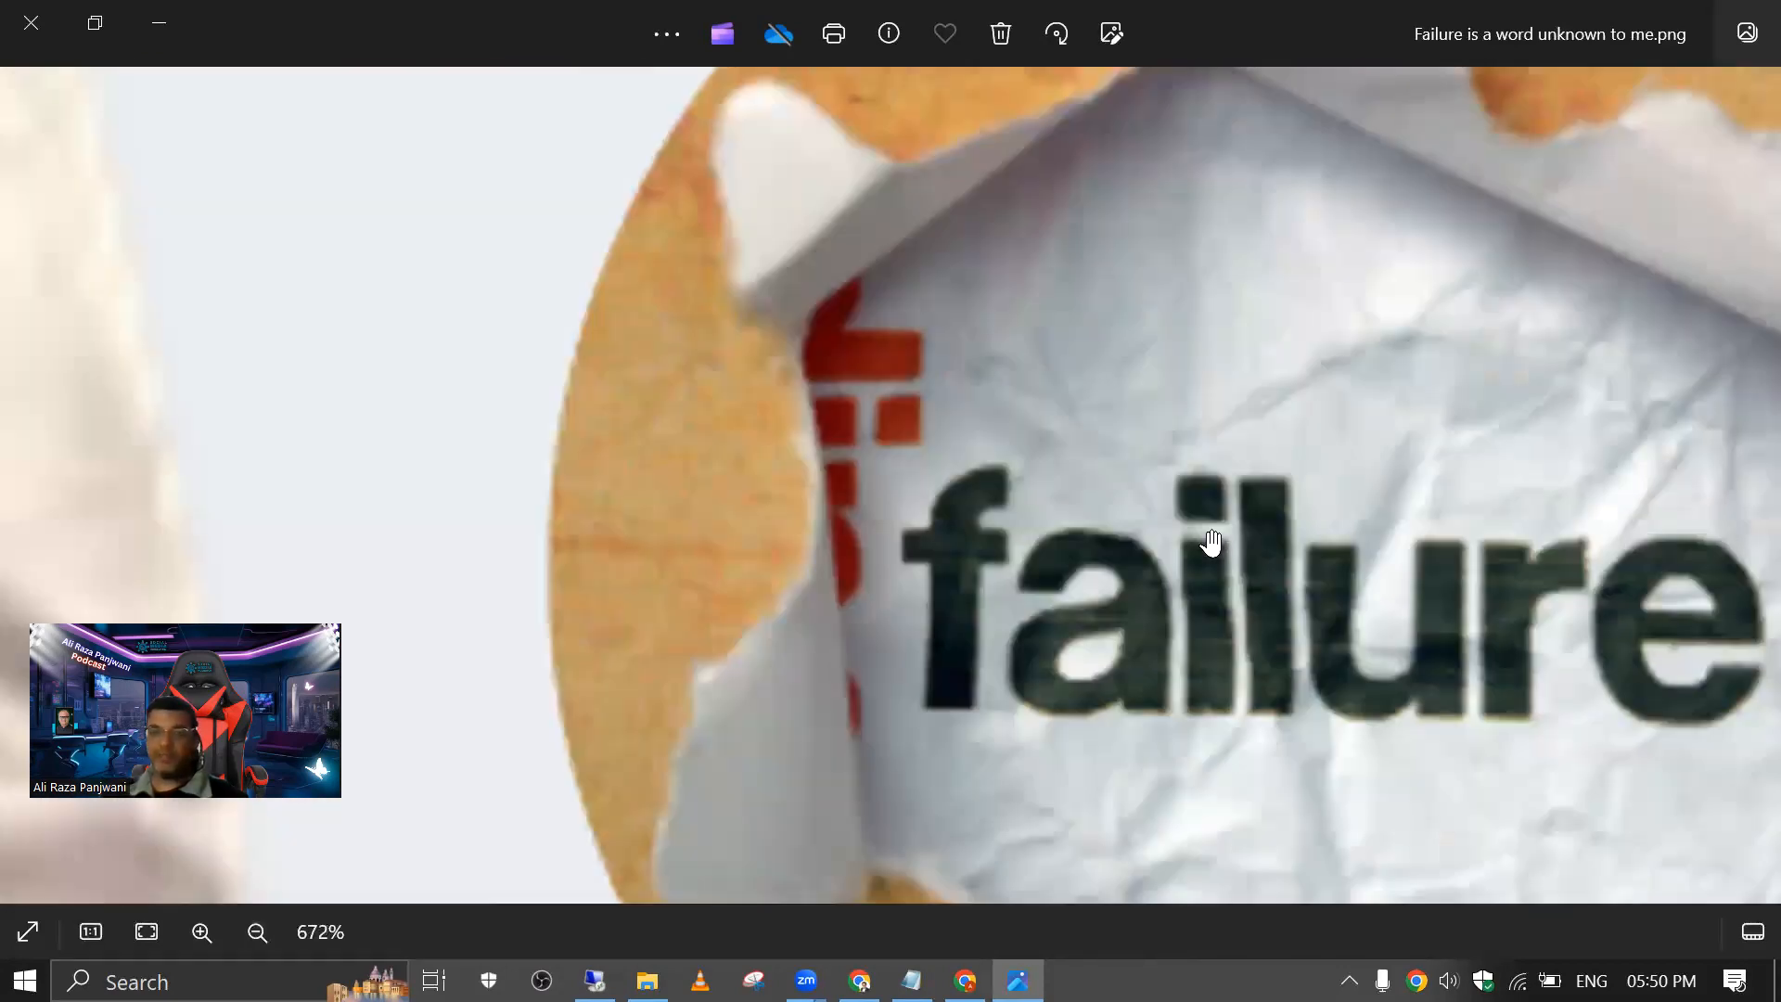
scroll(1218, 543, "down", 10)
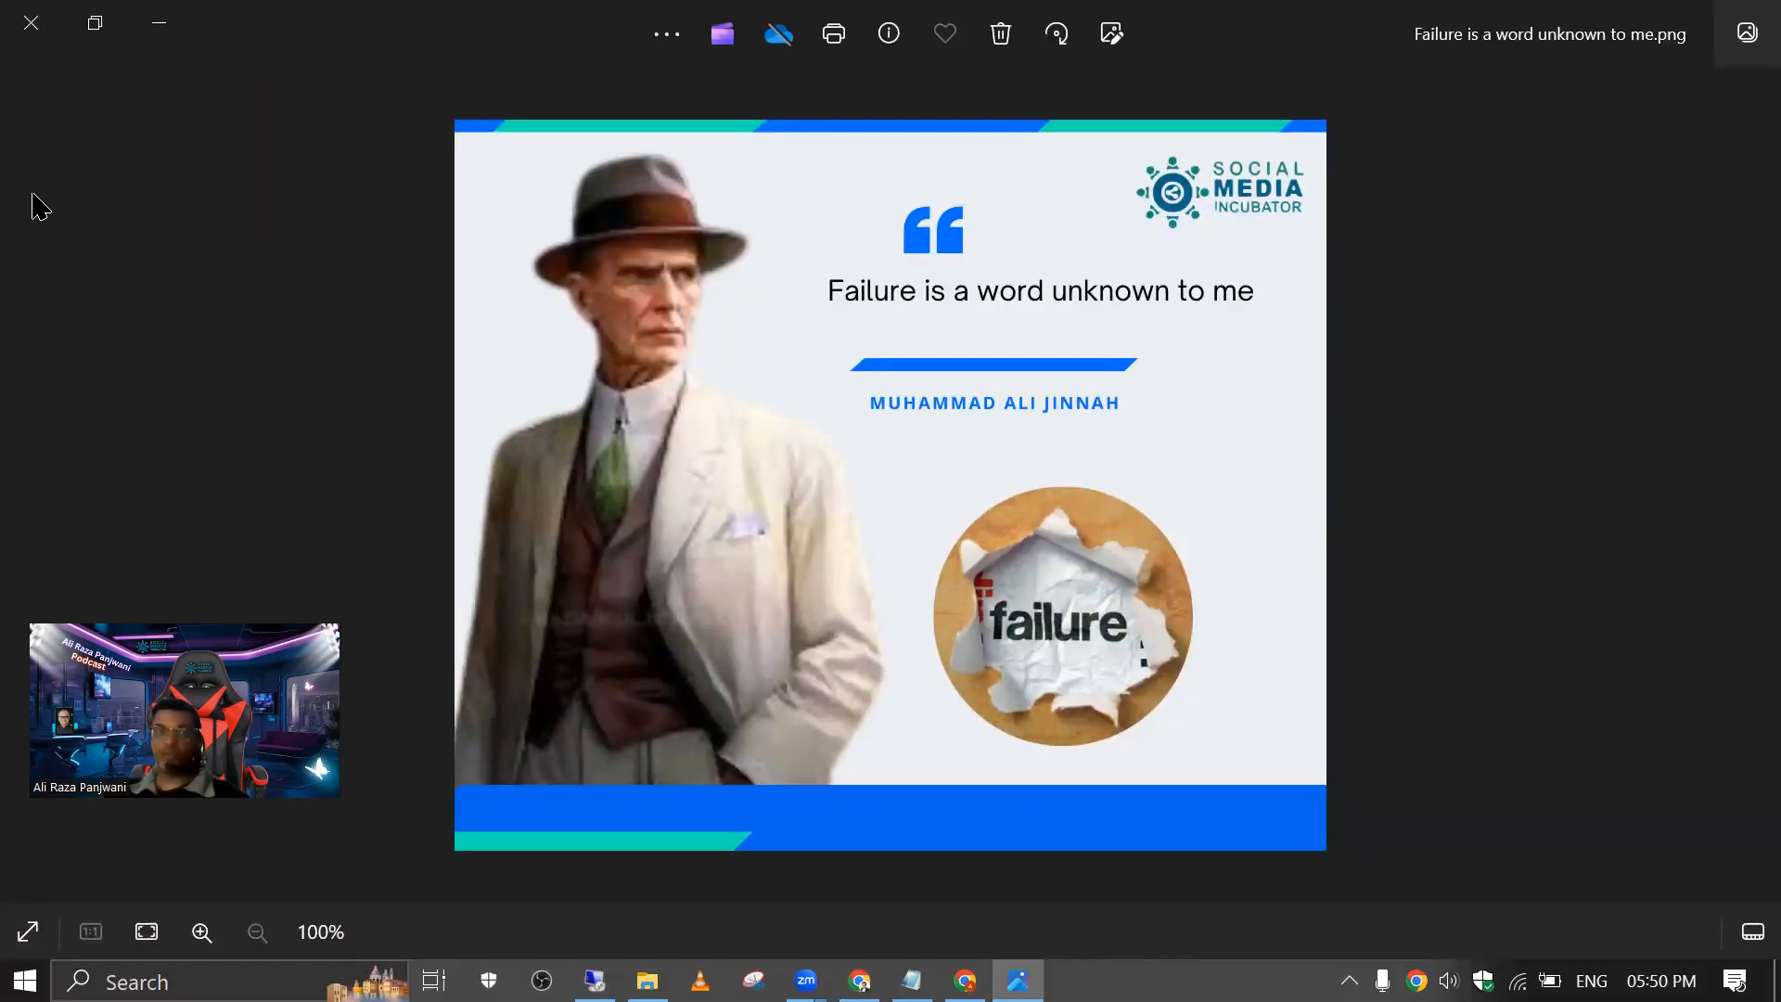
left_click(43, 32)
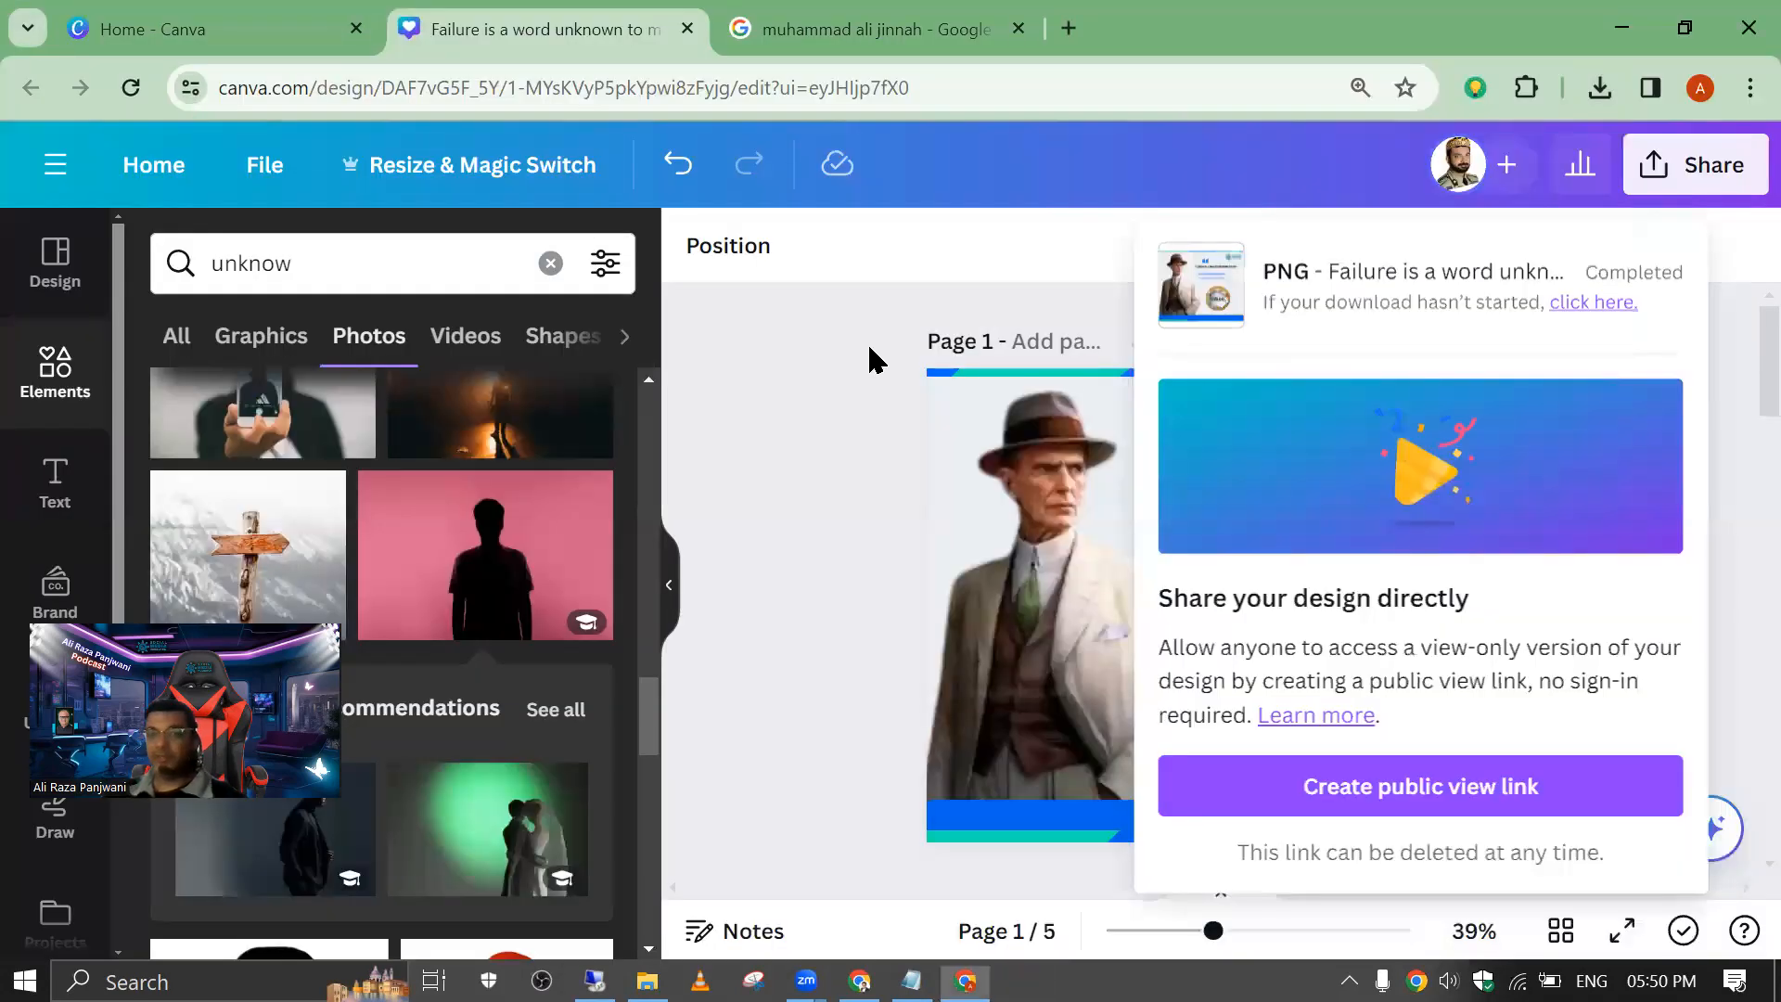
Step: Return to the design and look through its pages from page 1 down to page 5
left_click(1045, 523)
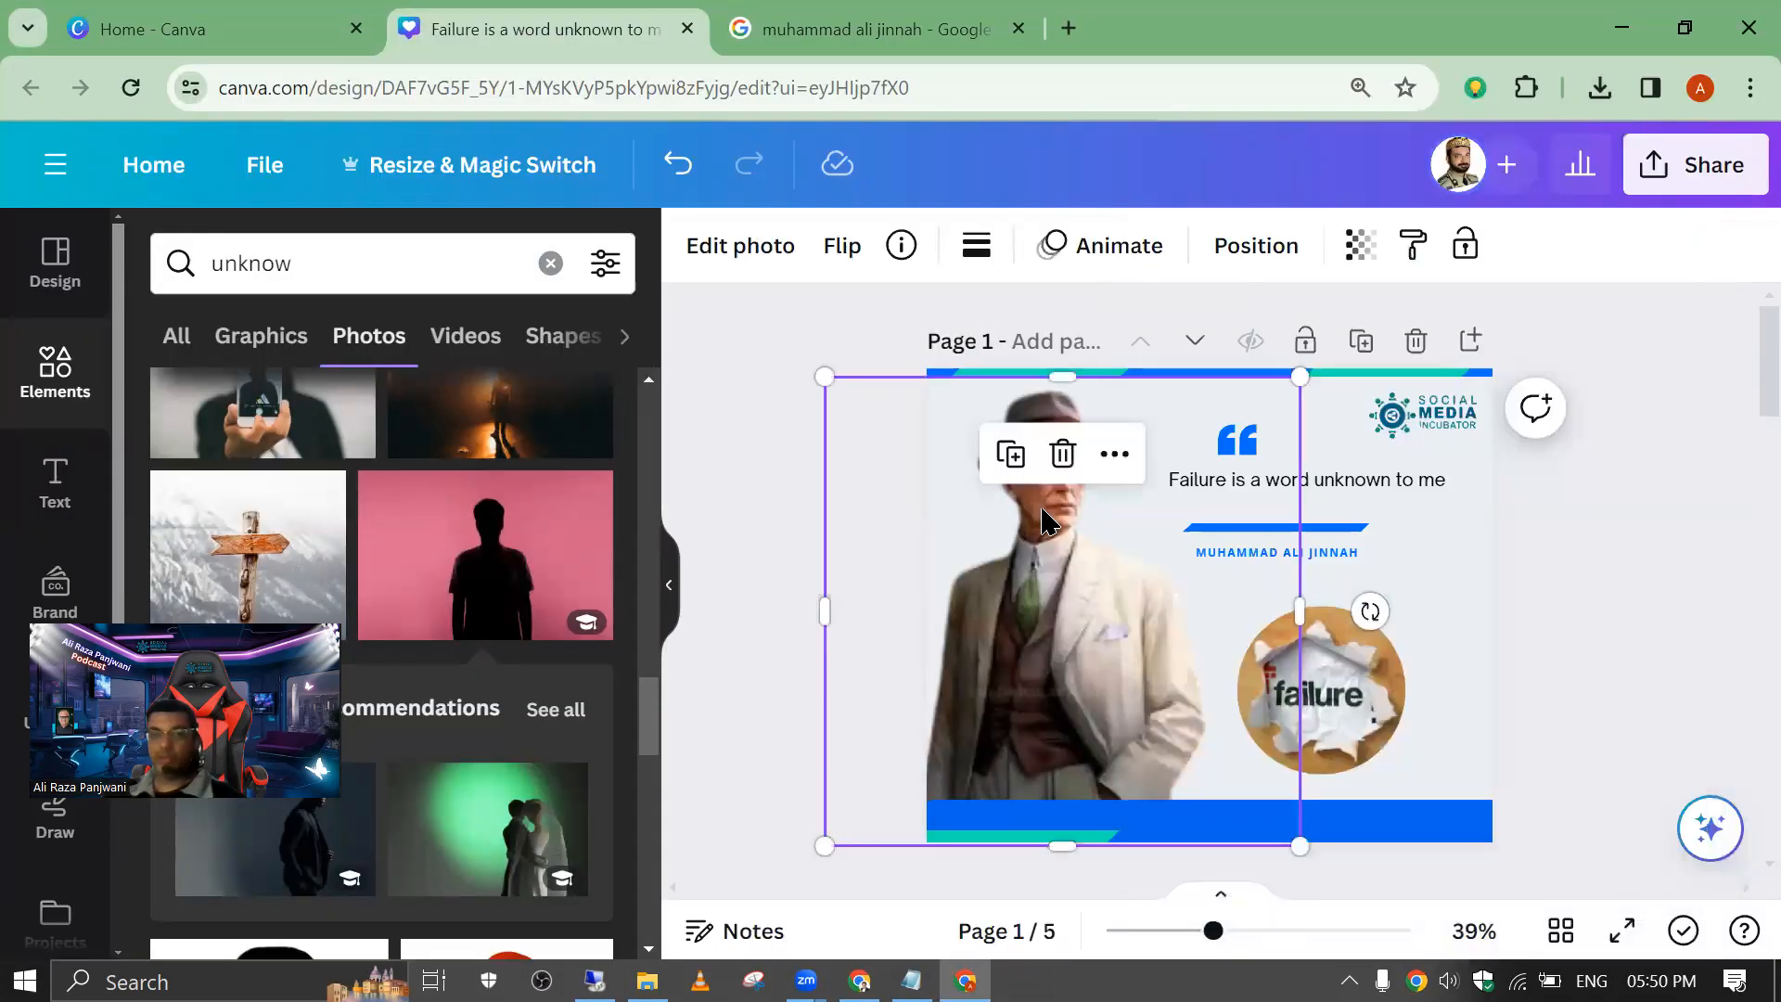
scroll(1045, 522, "down", 5)
scroll(1046, 523, "down", 5)
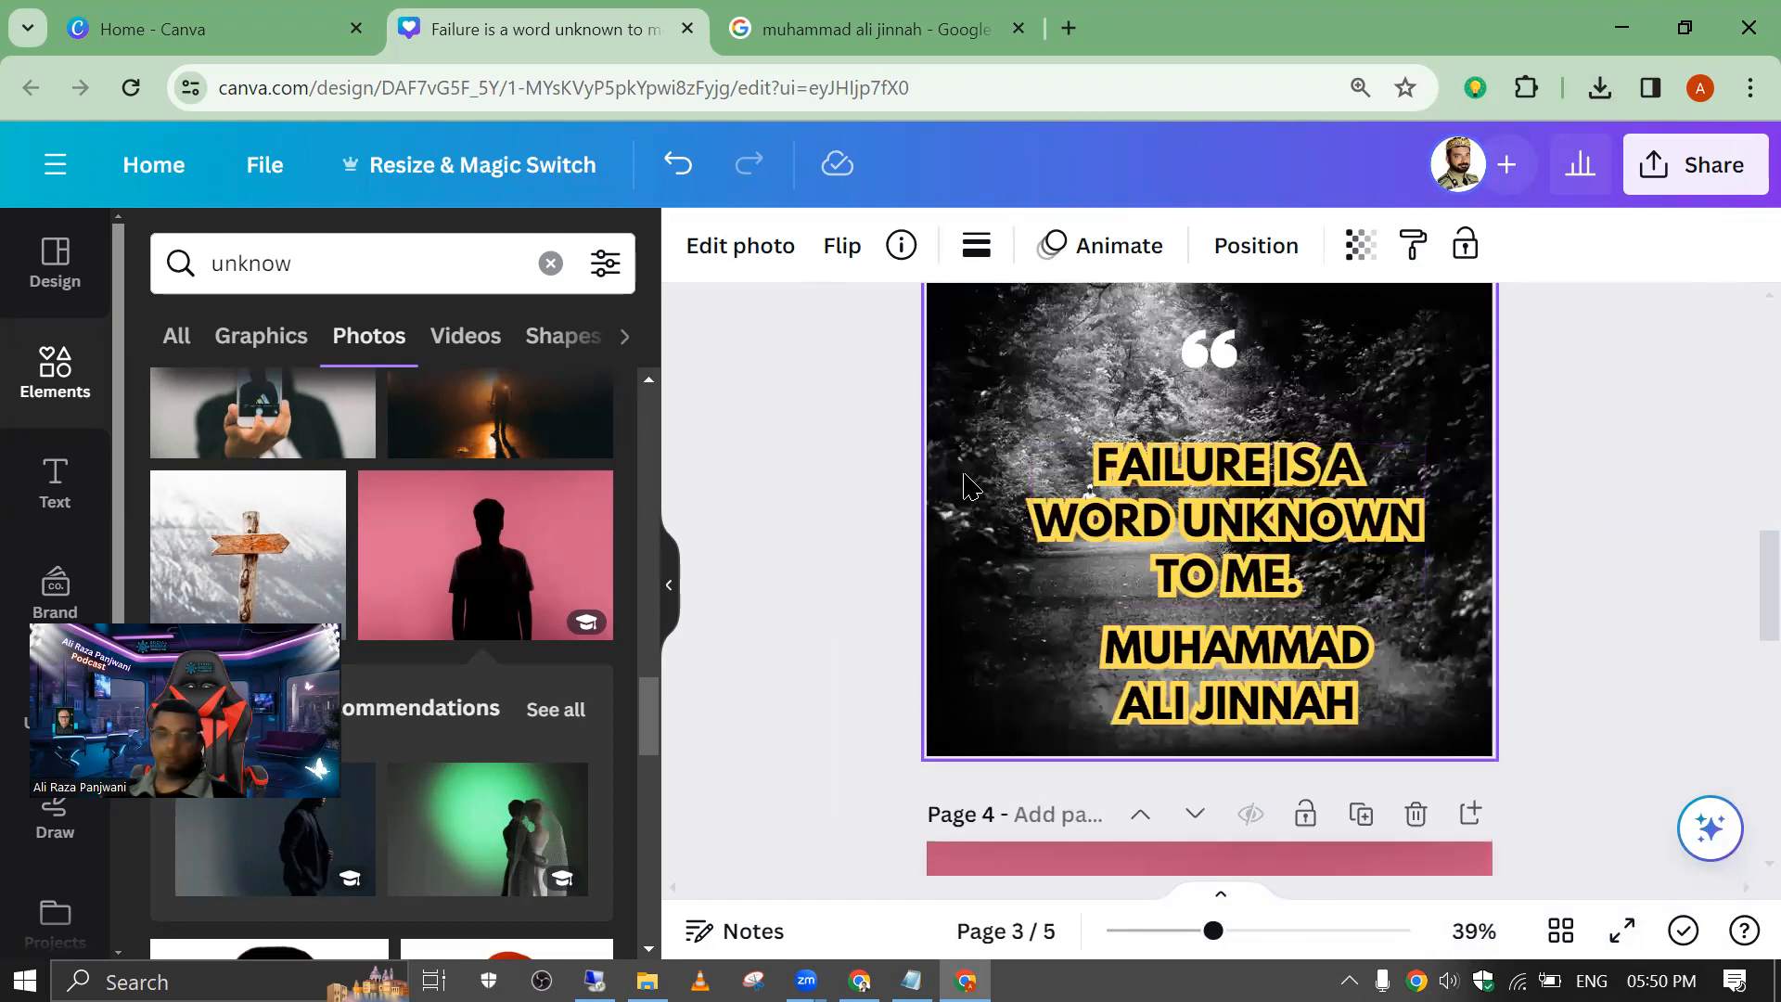
scroll(965, 485, "down", 5)
scroll(965, 485, "down", 5)
left_click(1740, 190)
scroll(1734, 246, "down", 3)
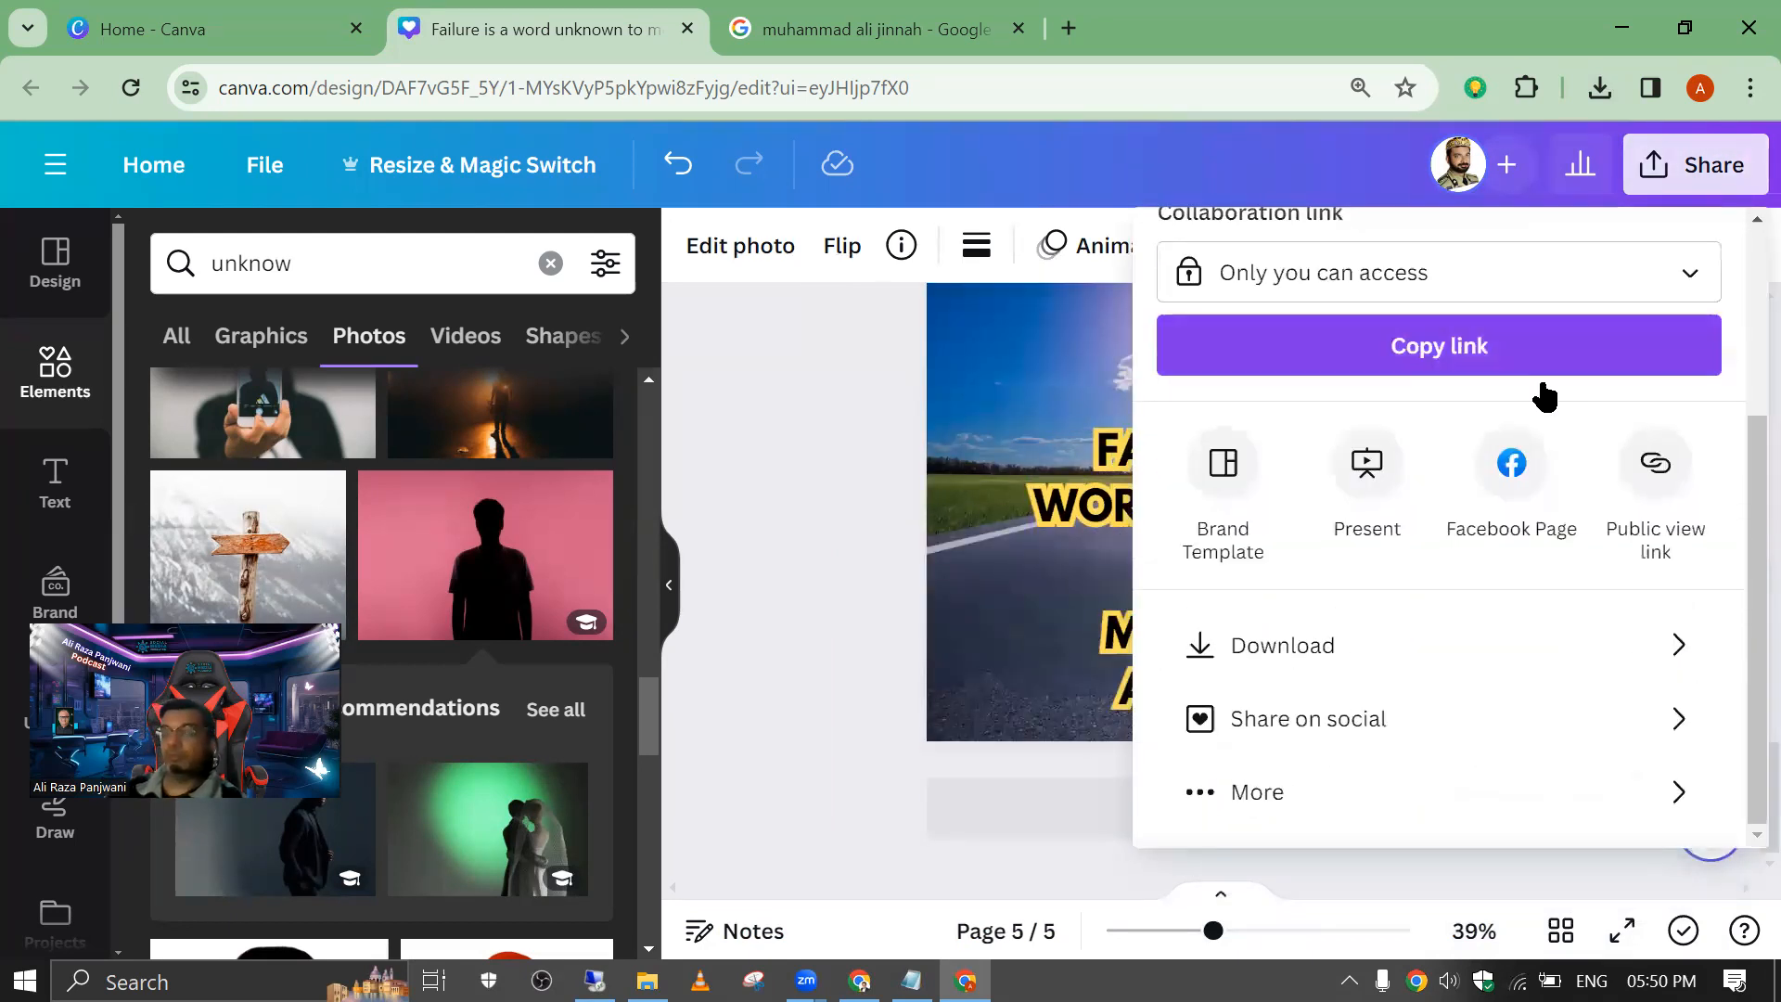
left_click(823, 378)
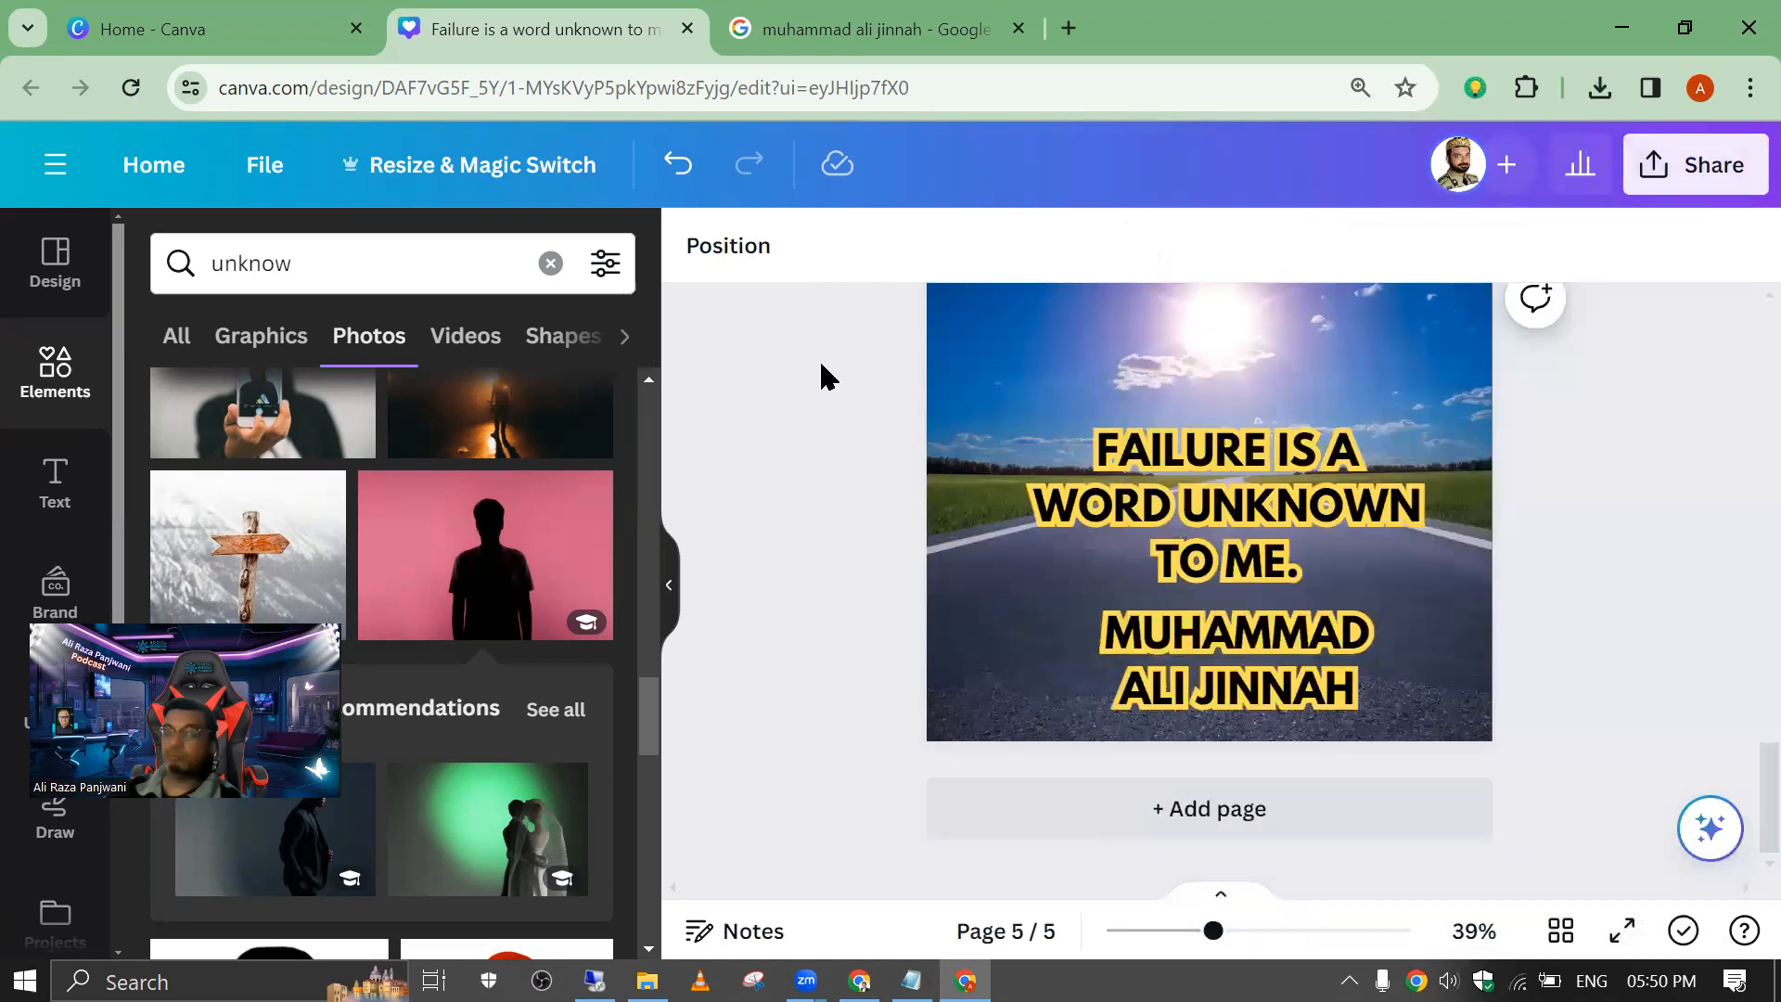
Step: Download all five pages of the design as PNG at size 1
left_click(1662, 195)
scroll(1650, 461, "down", 3)
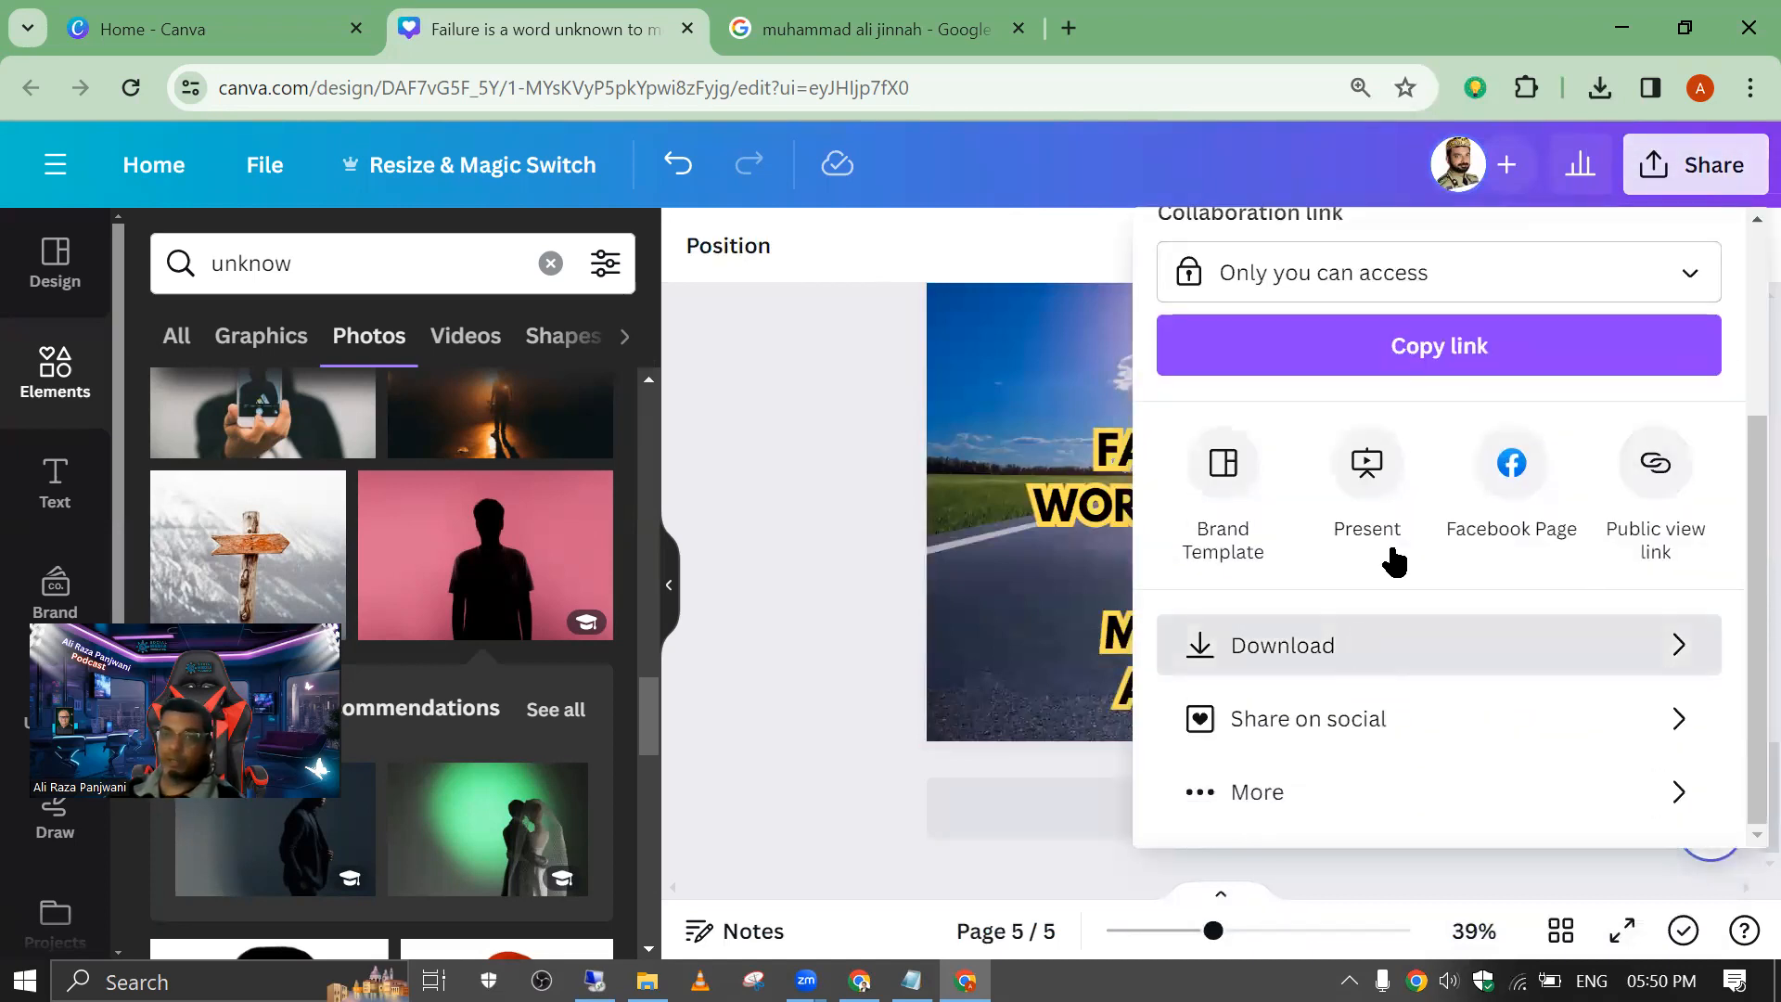
left_click(1394, 644)
scroll(1611, 434, "down", 1)
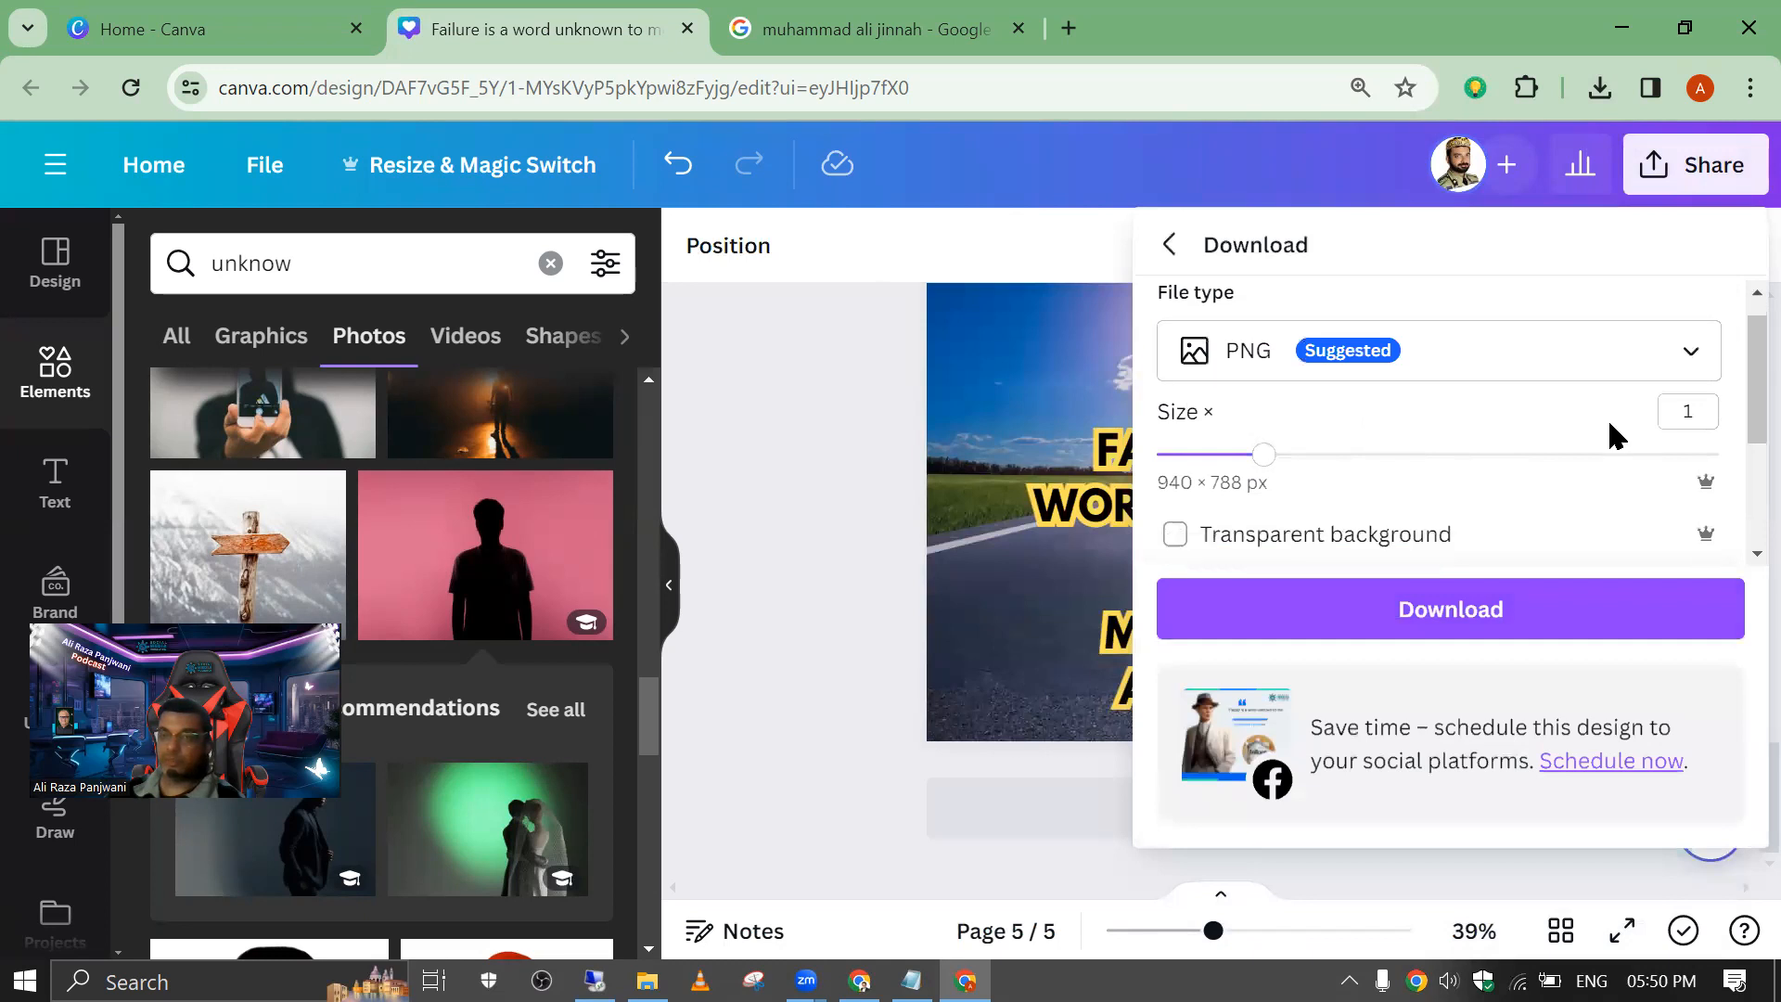
scroll(1612, 435, "down", 2)
left_click(1481, 608)
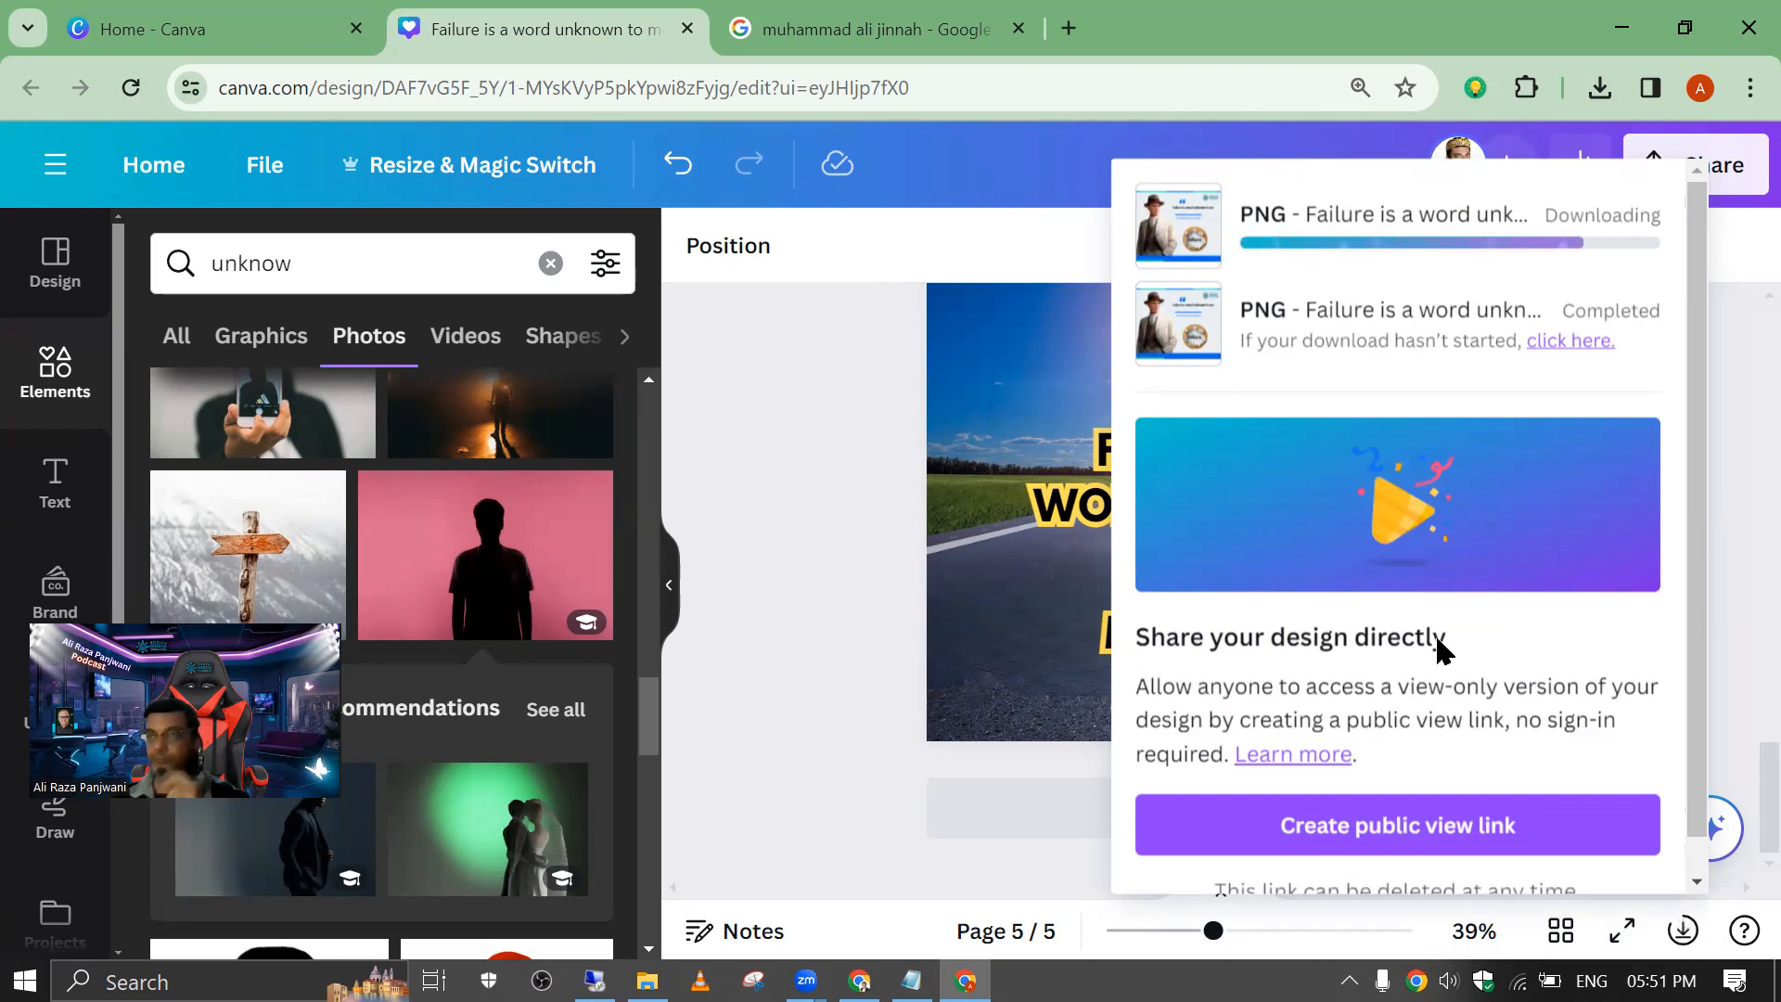
Step: Open the downloaded ZIP from the recent downloads and show it in its folder
left_click(1603, 90)
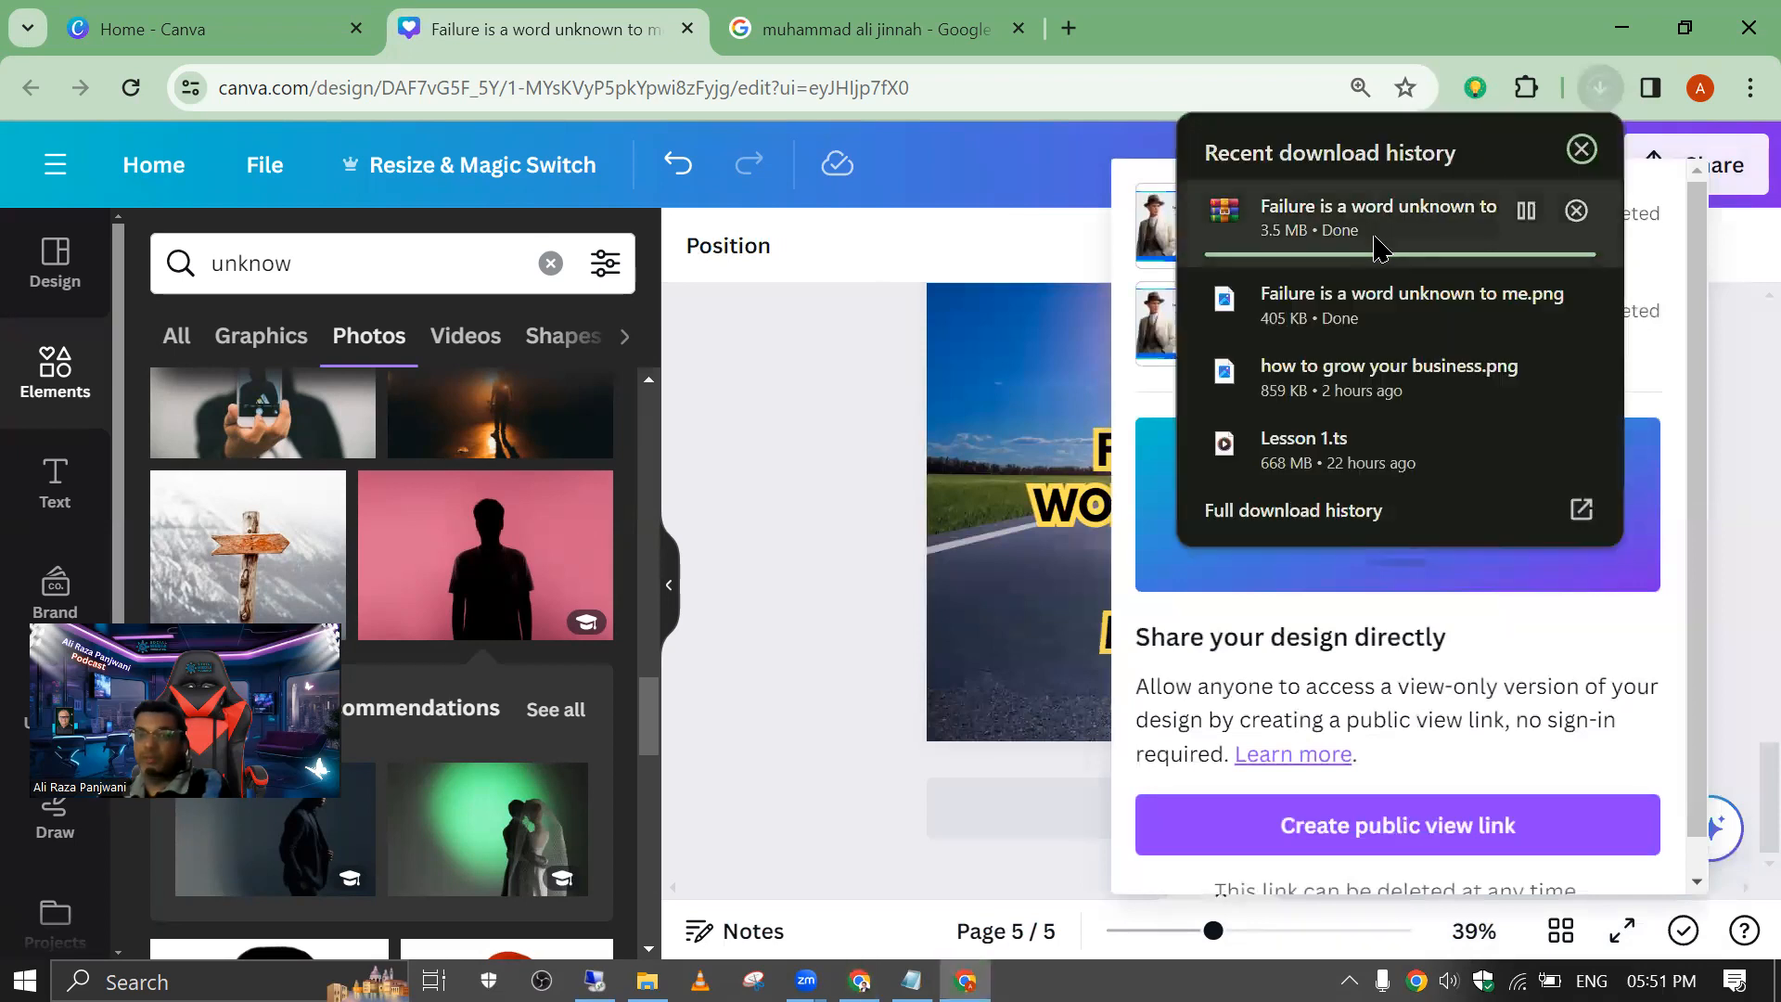
left_click(1375, 238)
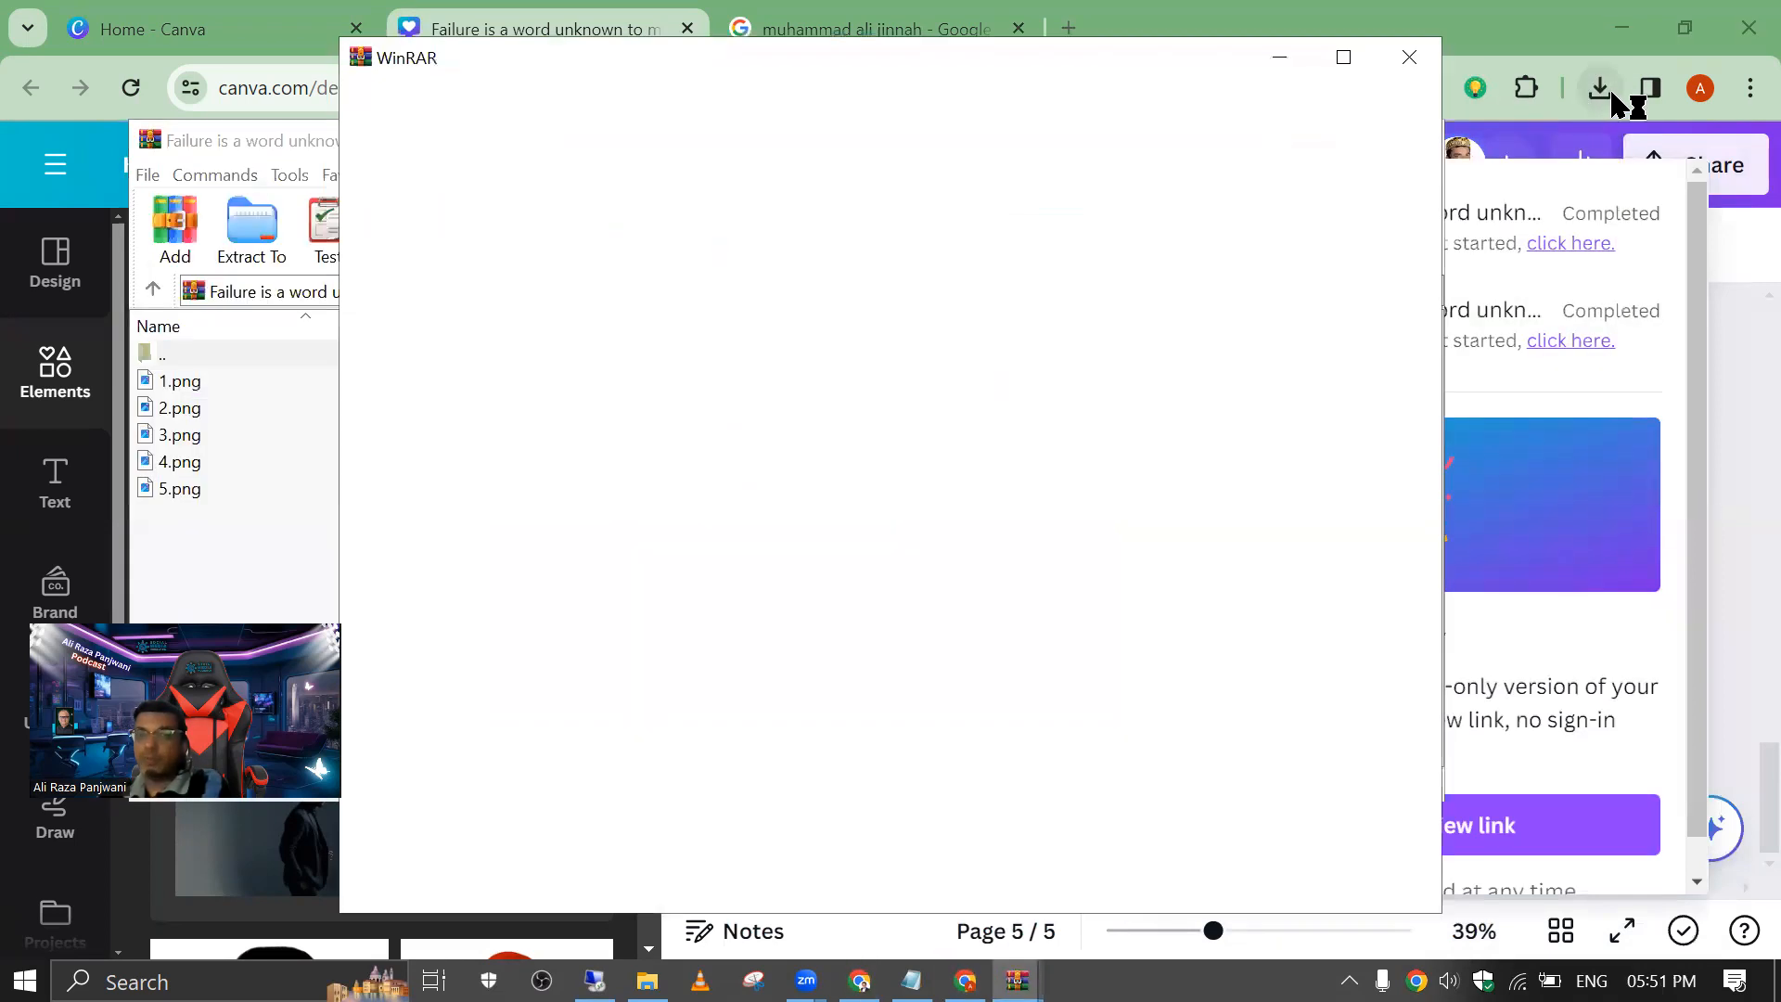
left_click(1604, 93)
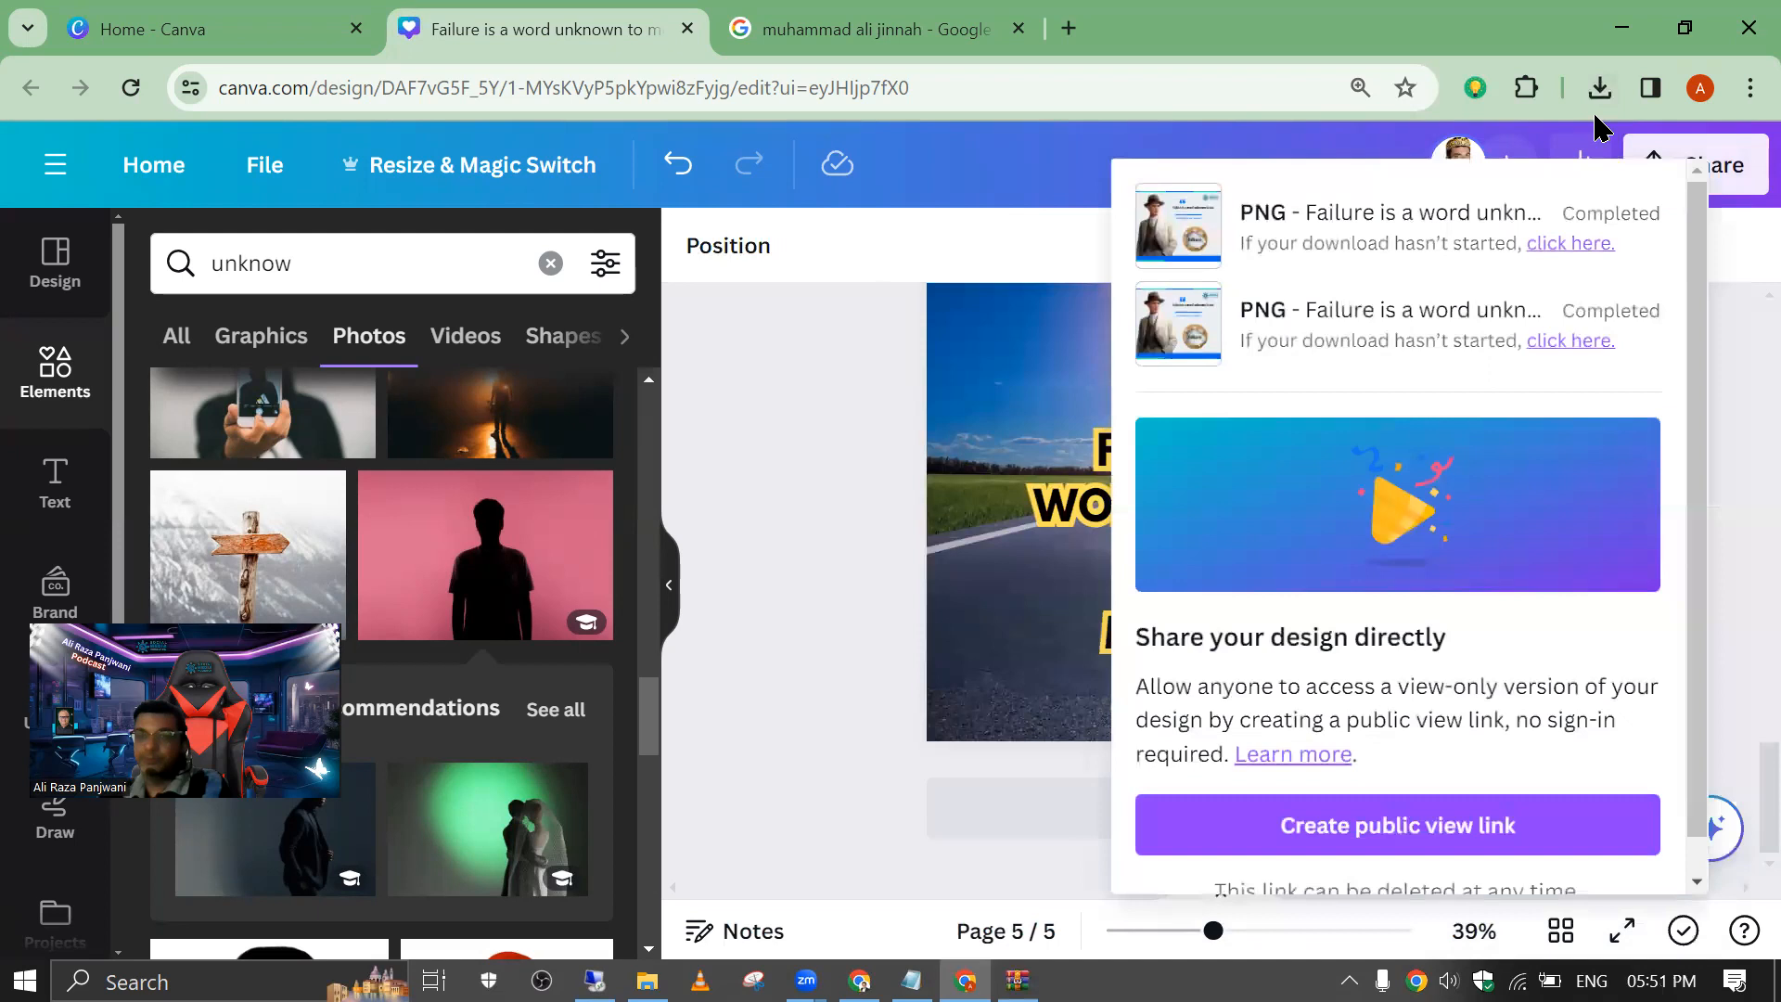
left_click(1598, 90)
left_click(1601, 90)
left_click(1602, 93)
right_click(1384, 247)
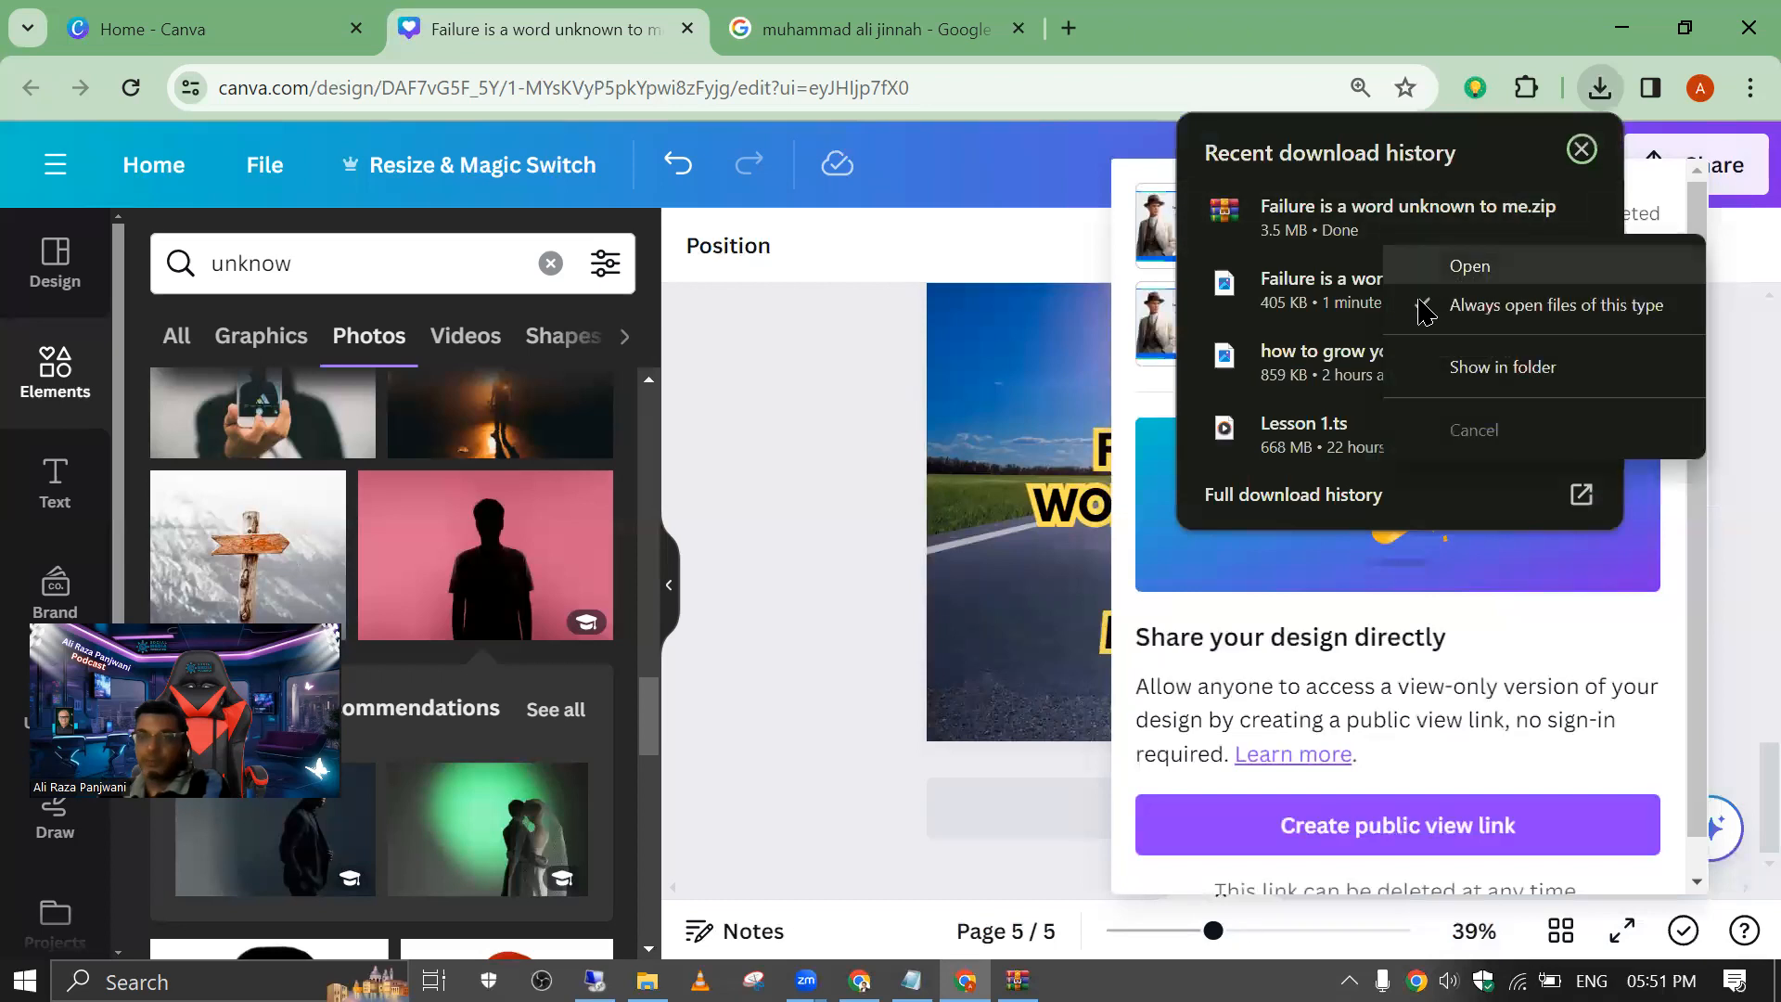
left_click(1482, 367)
Step: Extract the ZIP with WinRAR into a "Failure is a word unknown to me" folder in Downloads and close the archive
left_click(1058, 370)
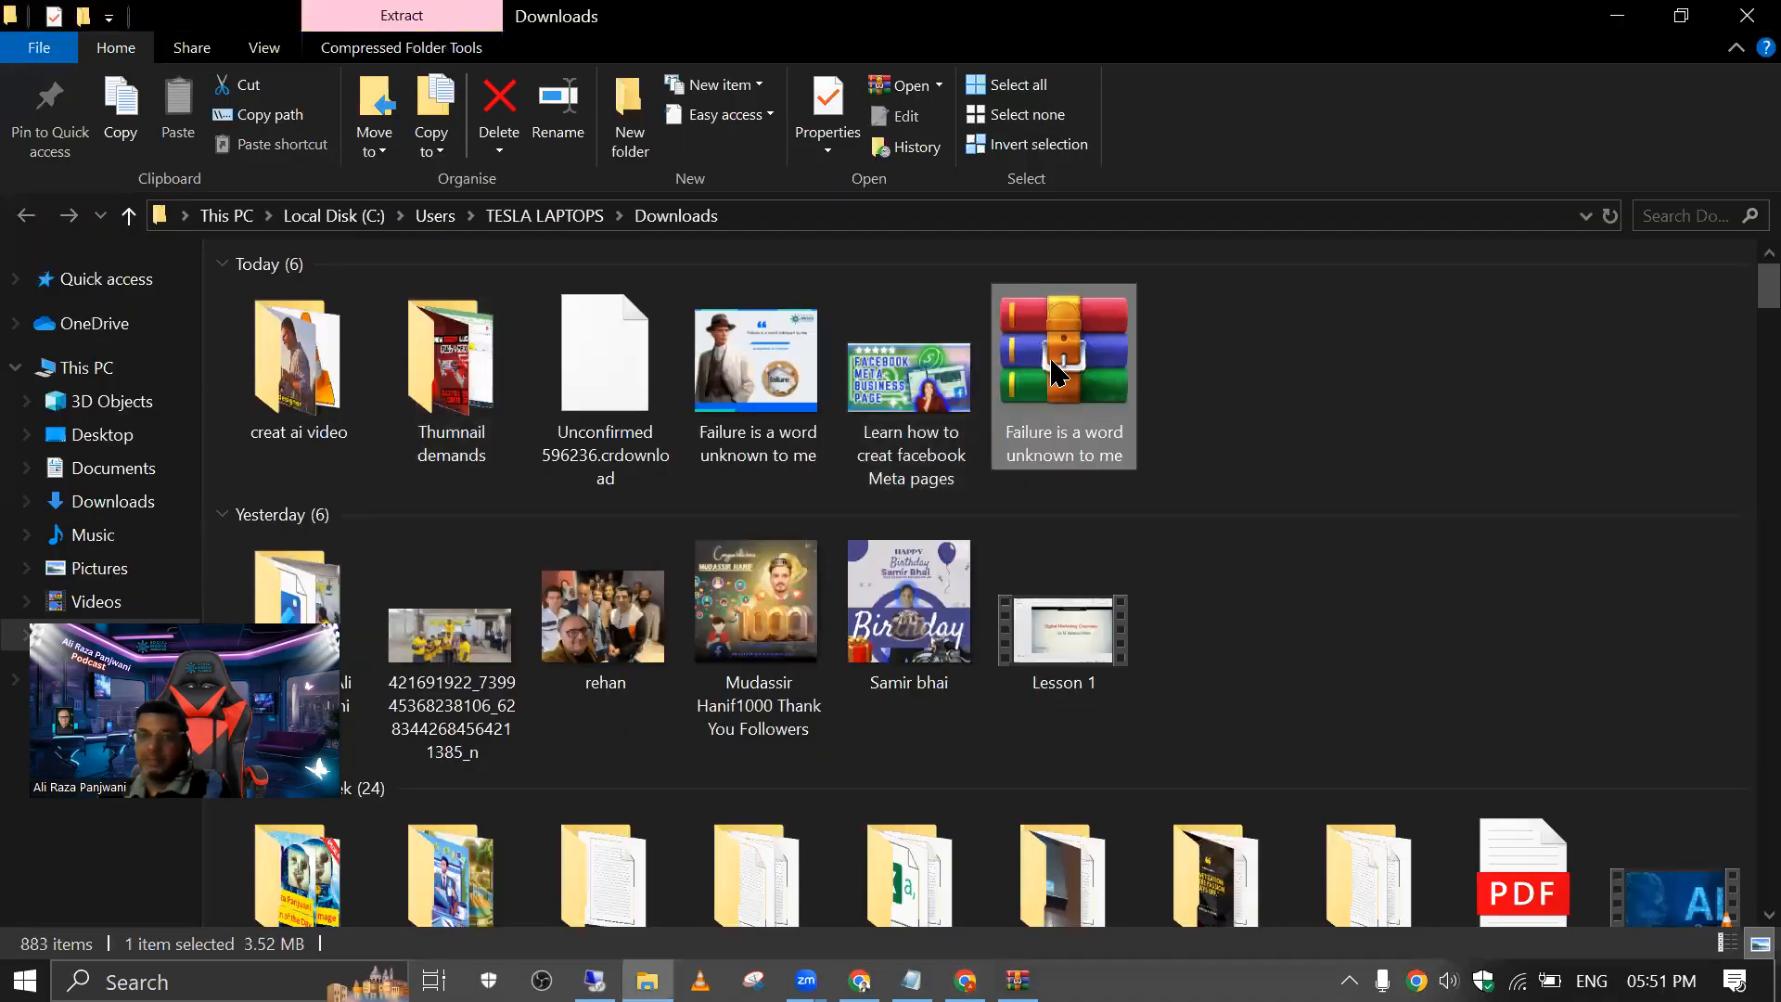
right_click(1058, 369)
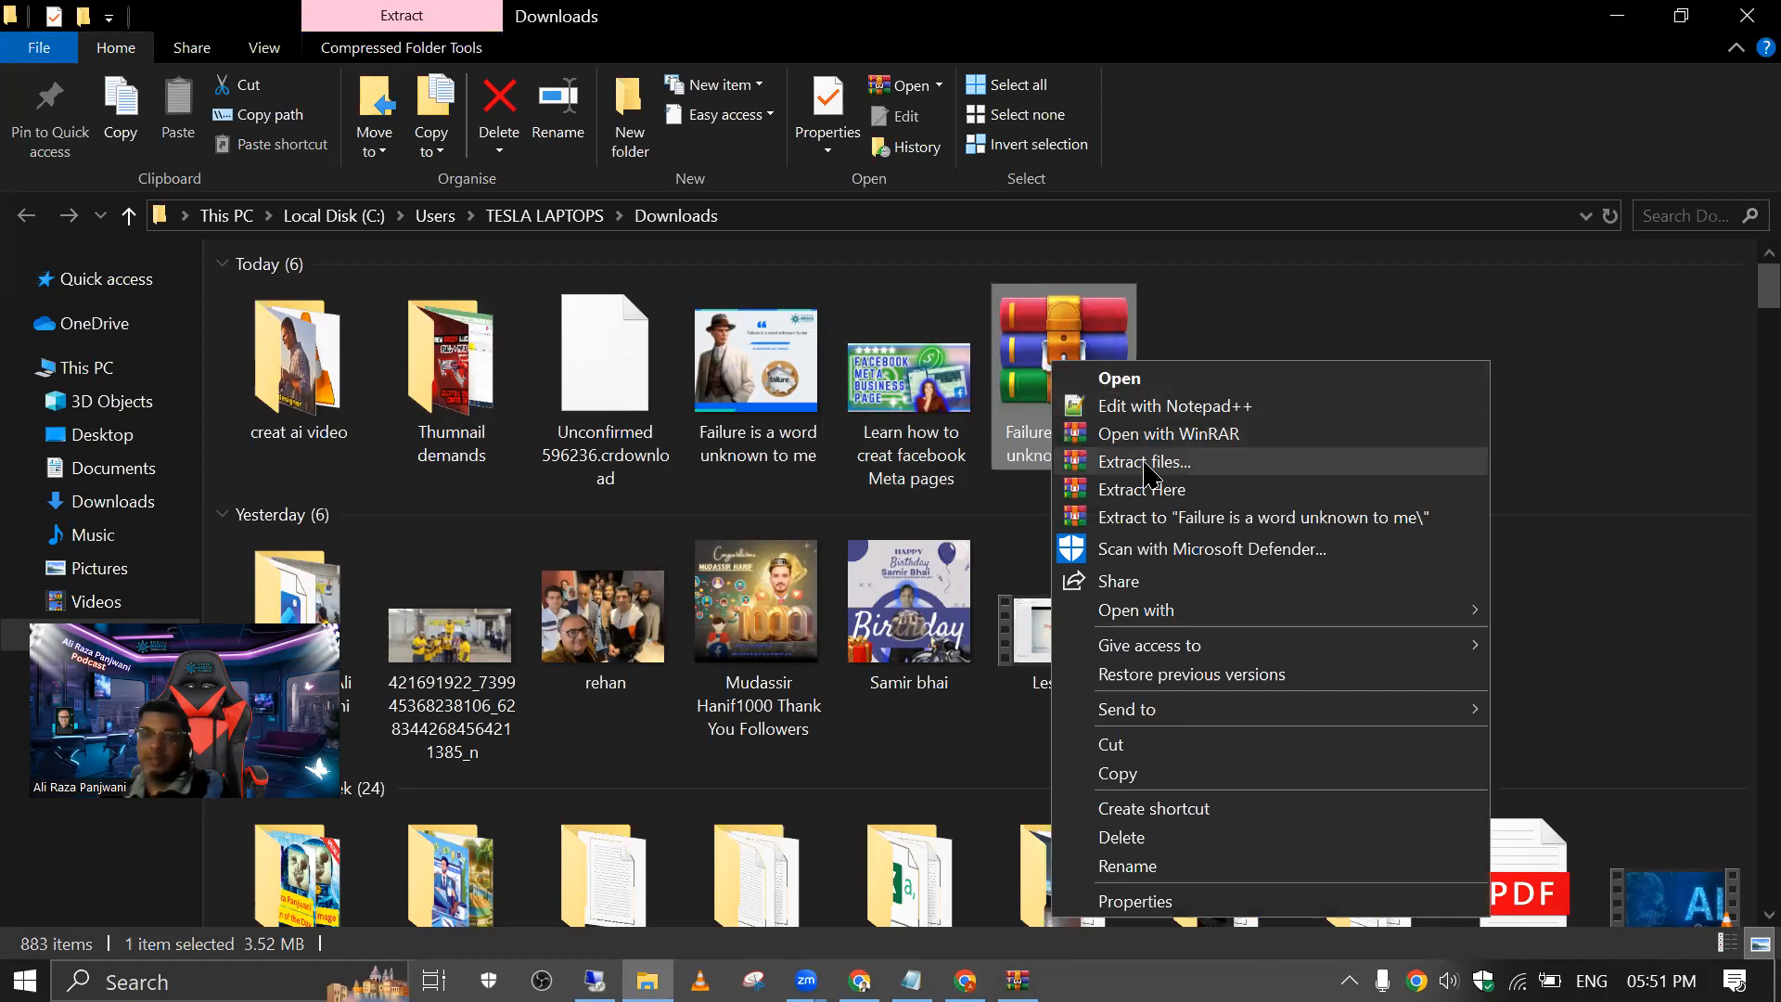
left_click(1157, 440)
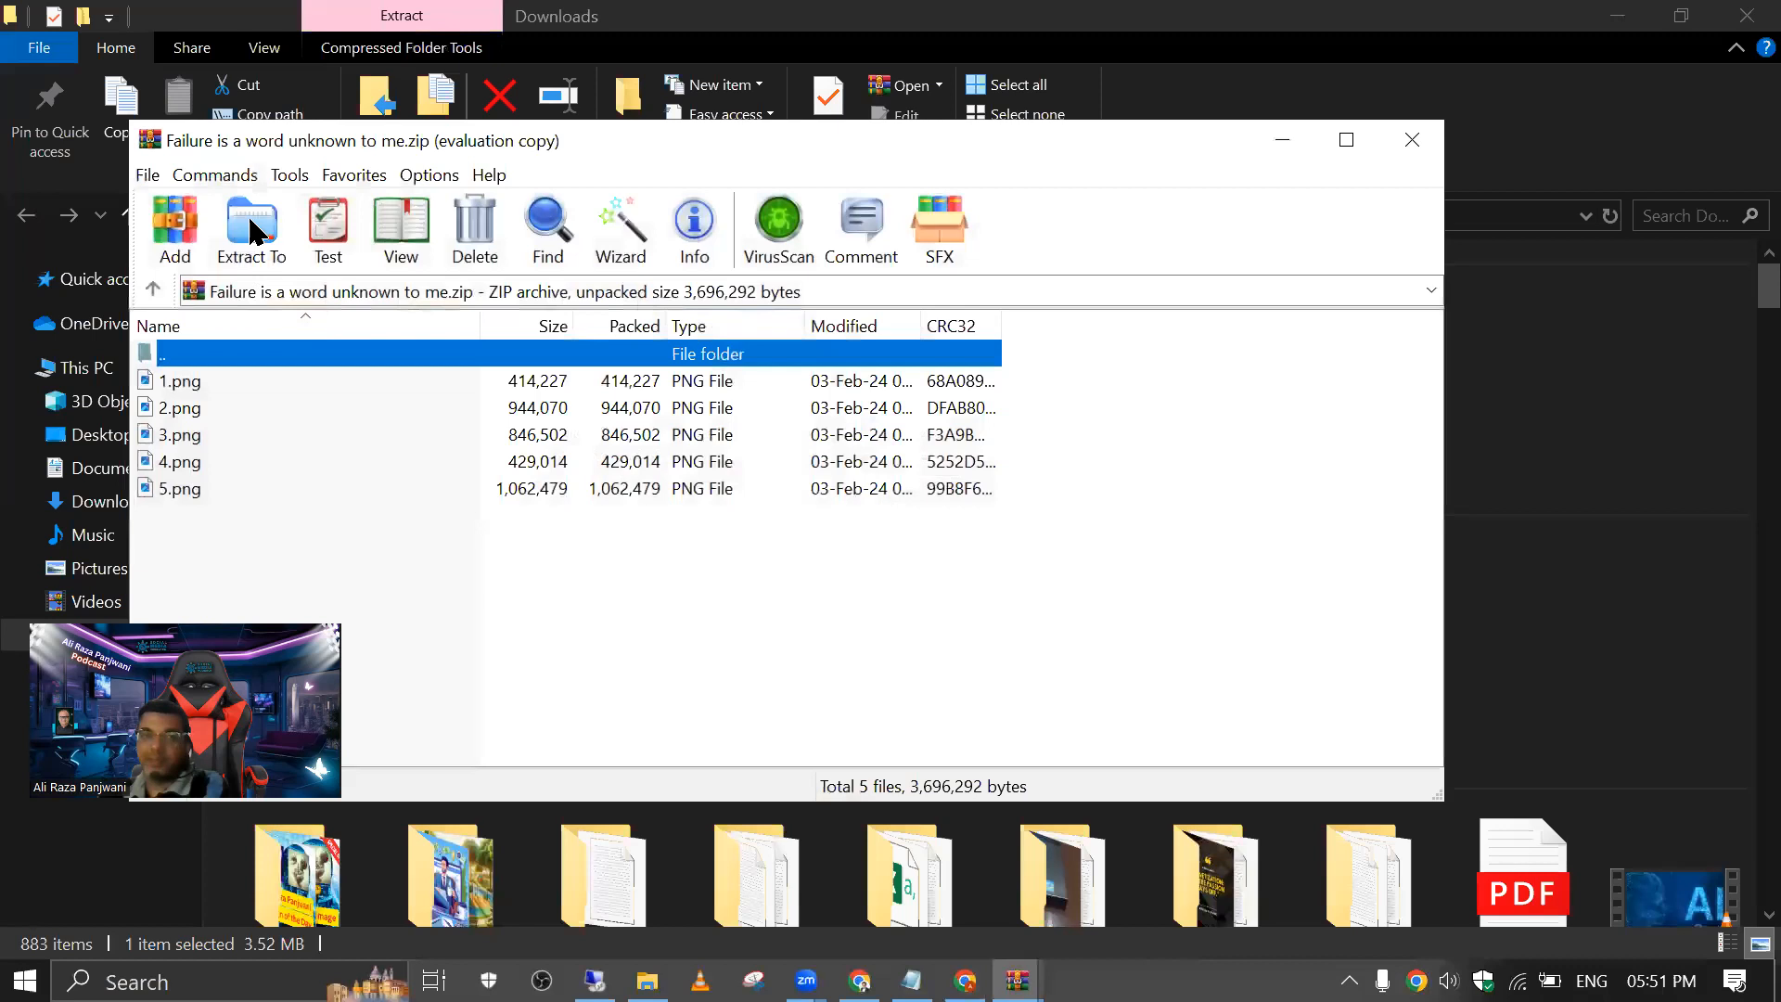
left_click(252, 230)
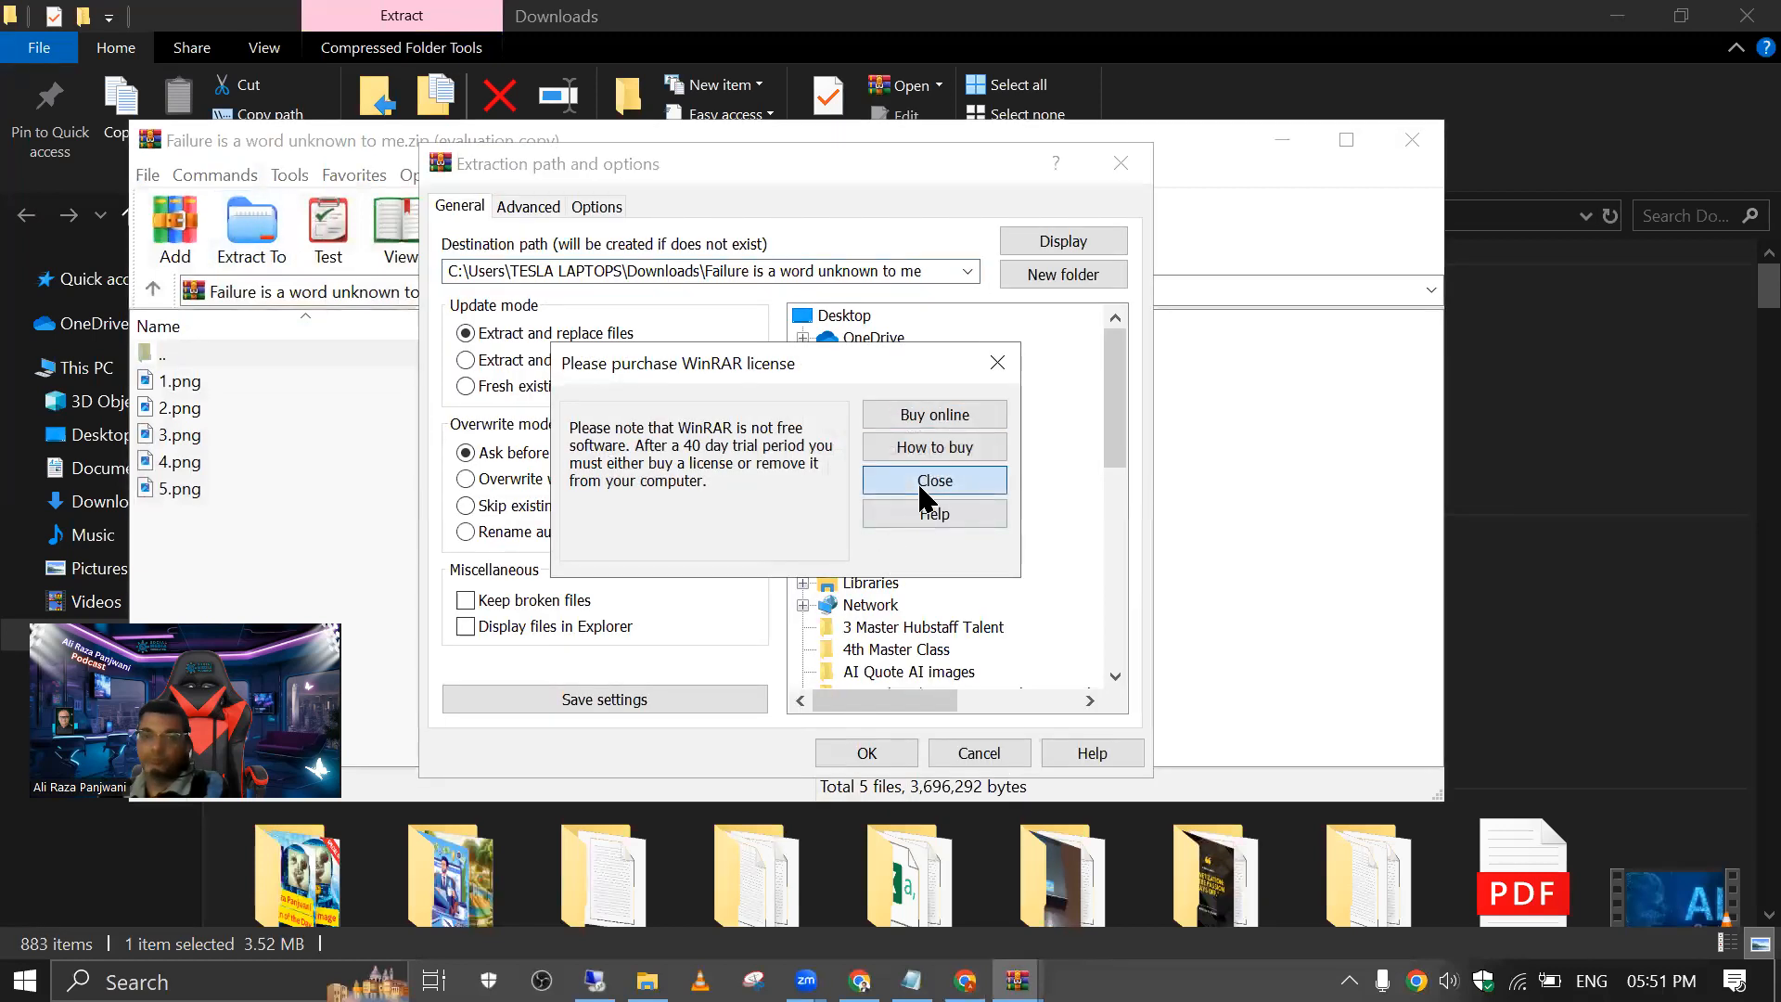
left_click(917, 482)
left_click(867, 749)
left_click(1410, 139)
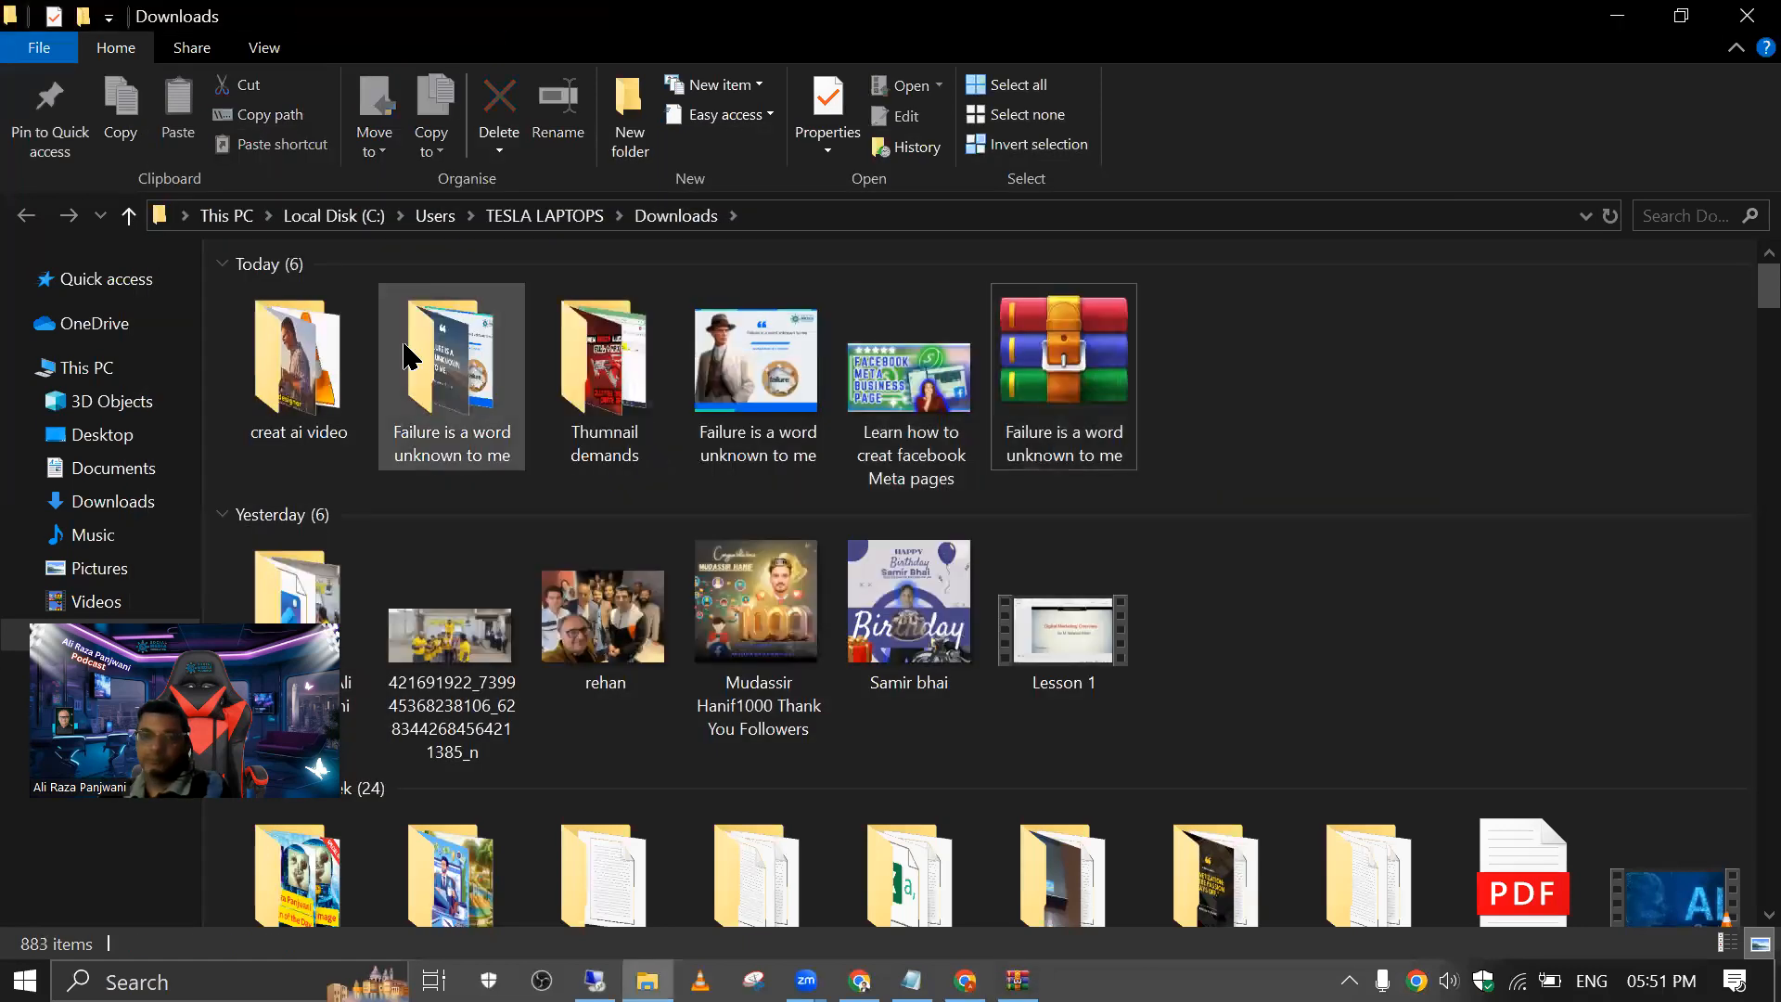
Step: Open the extracted folder and view images 1.png through 5.png one after another
double_click(444, 376)
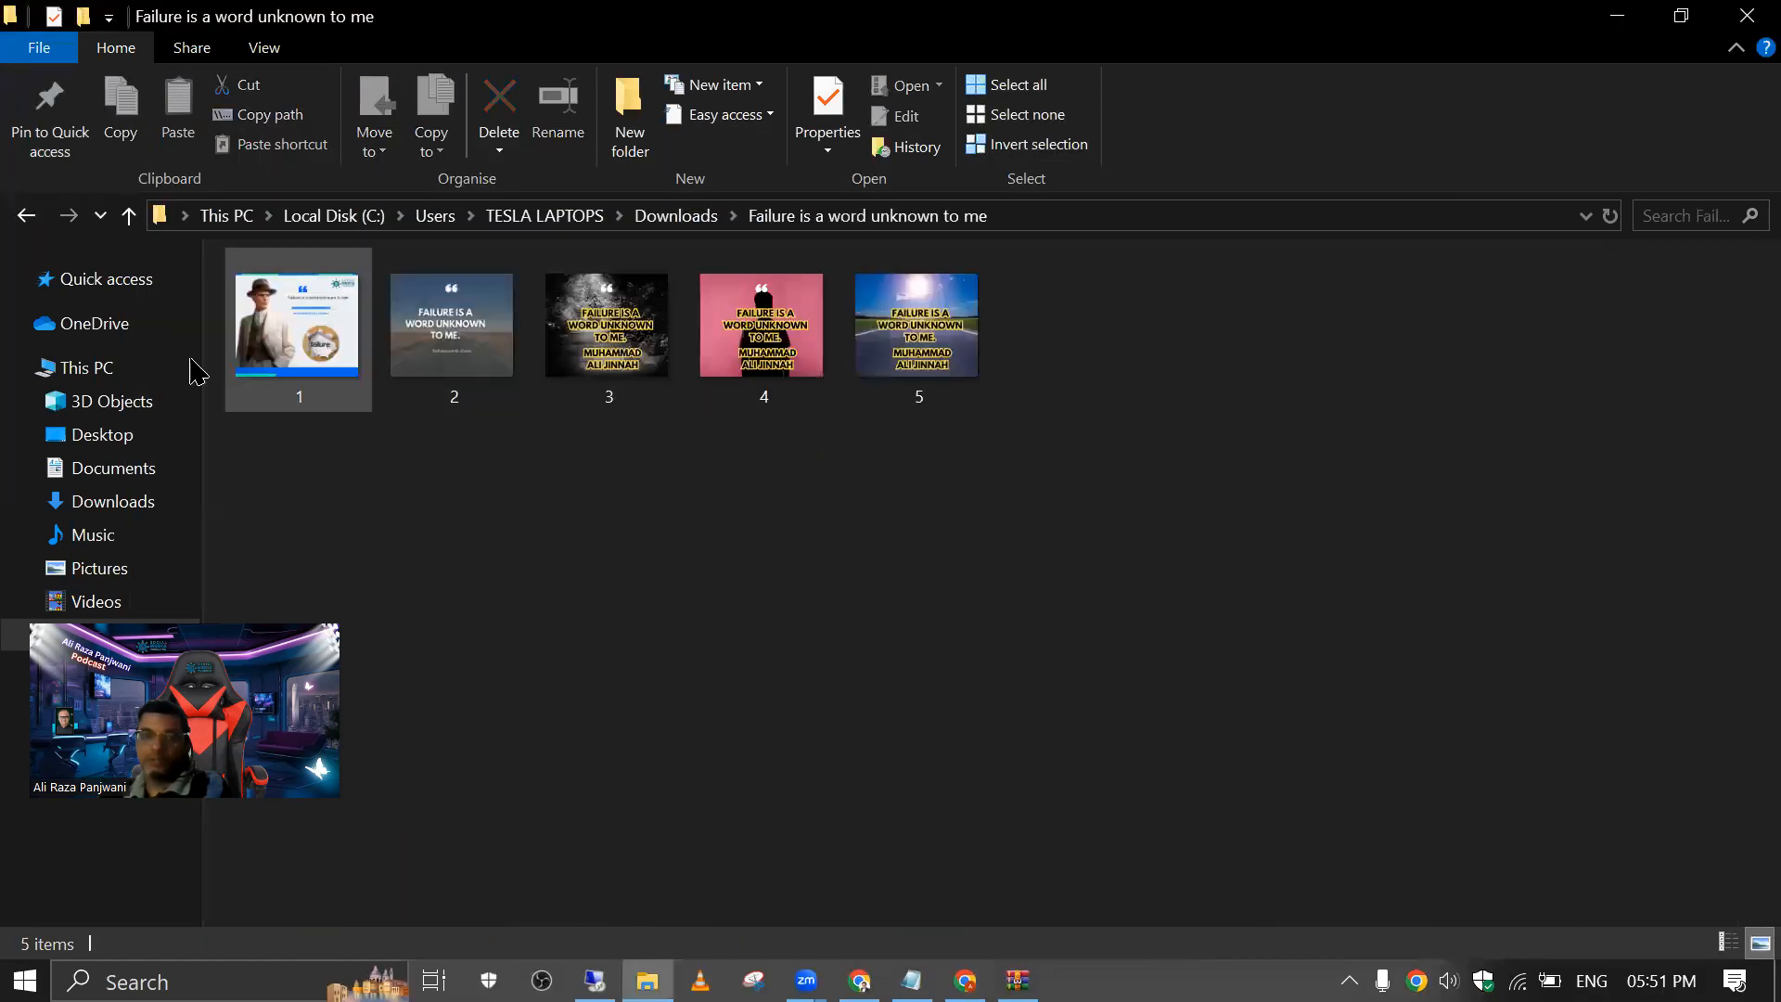
double_click(295, 345)
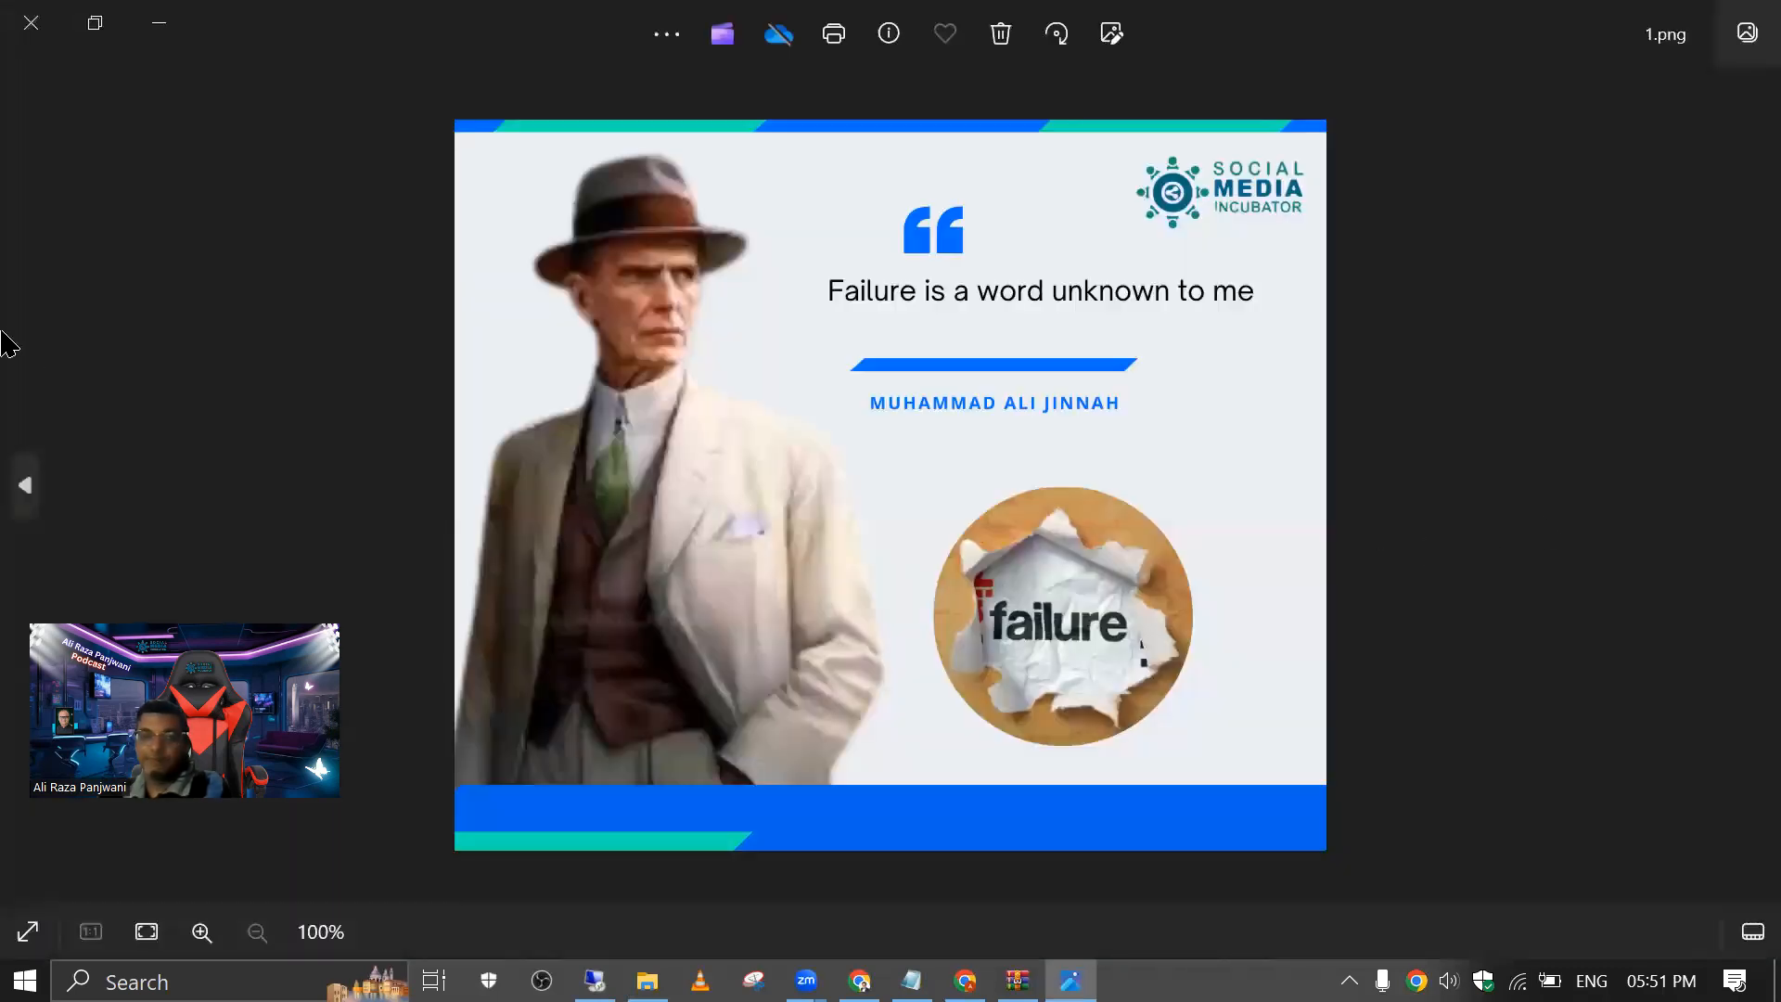
left_click(34, 488)
left_click(33, 488)
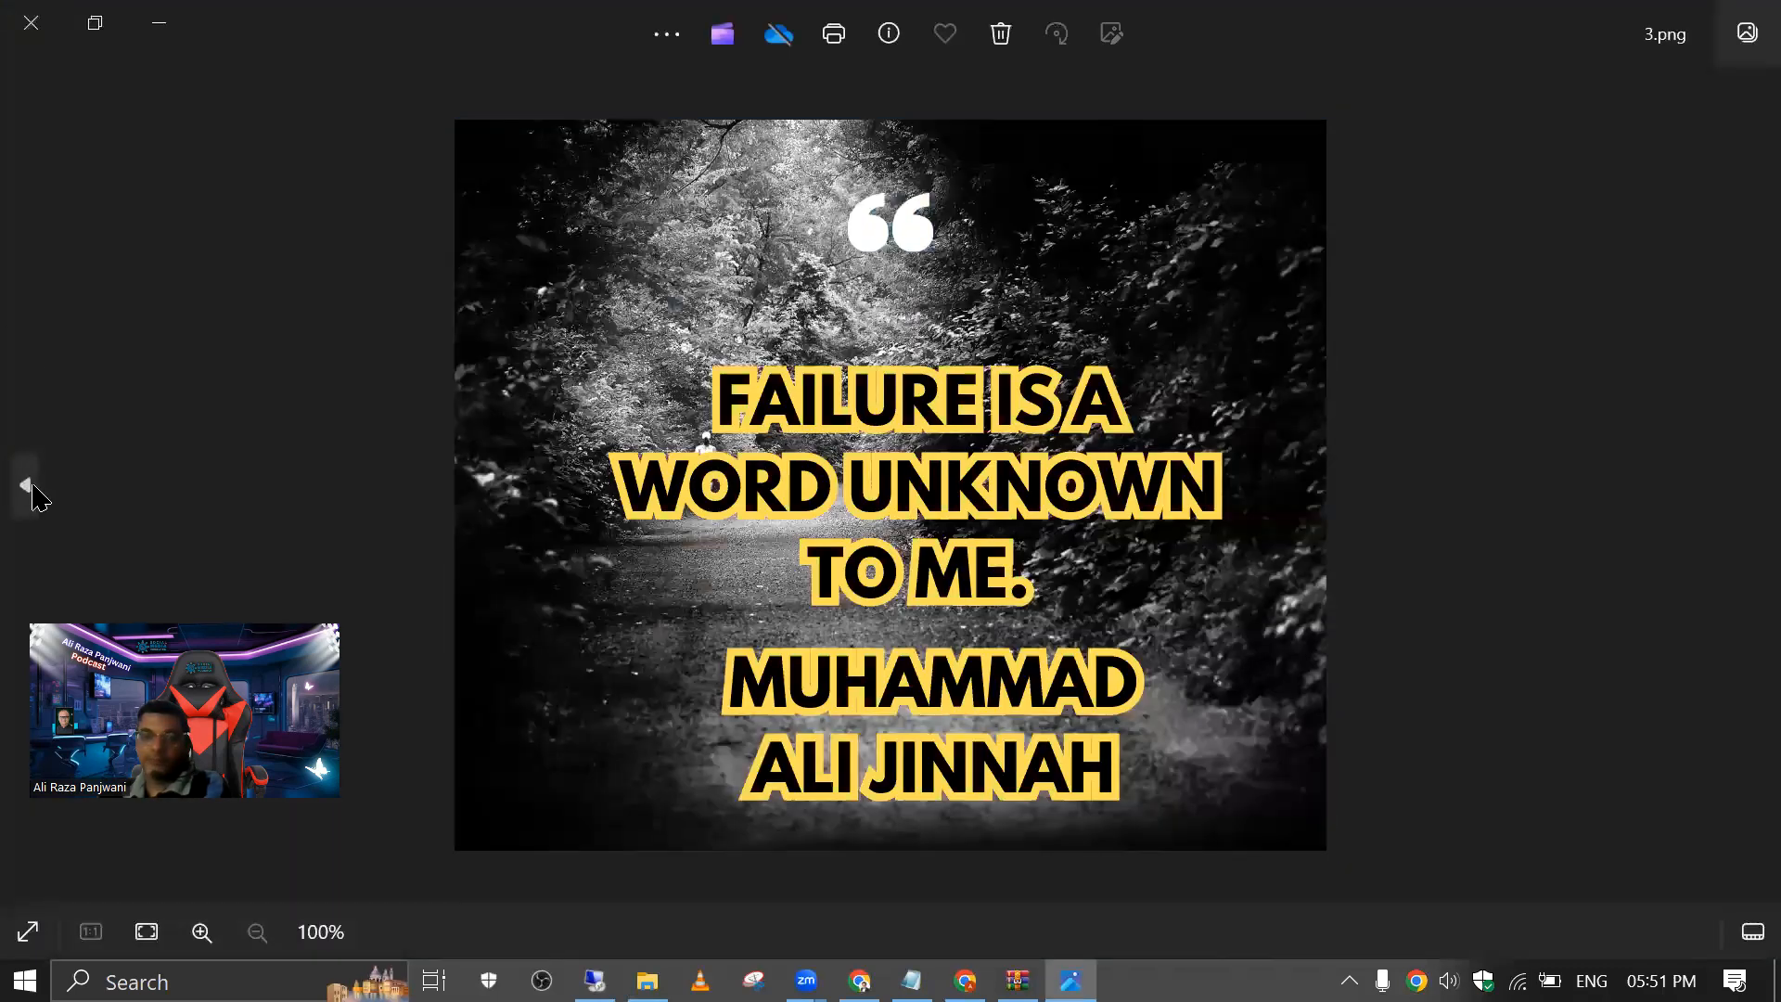
left_click(34, 488)
left_click(34, 488)
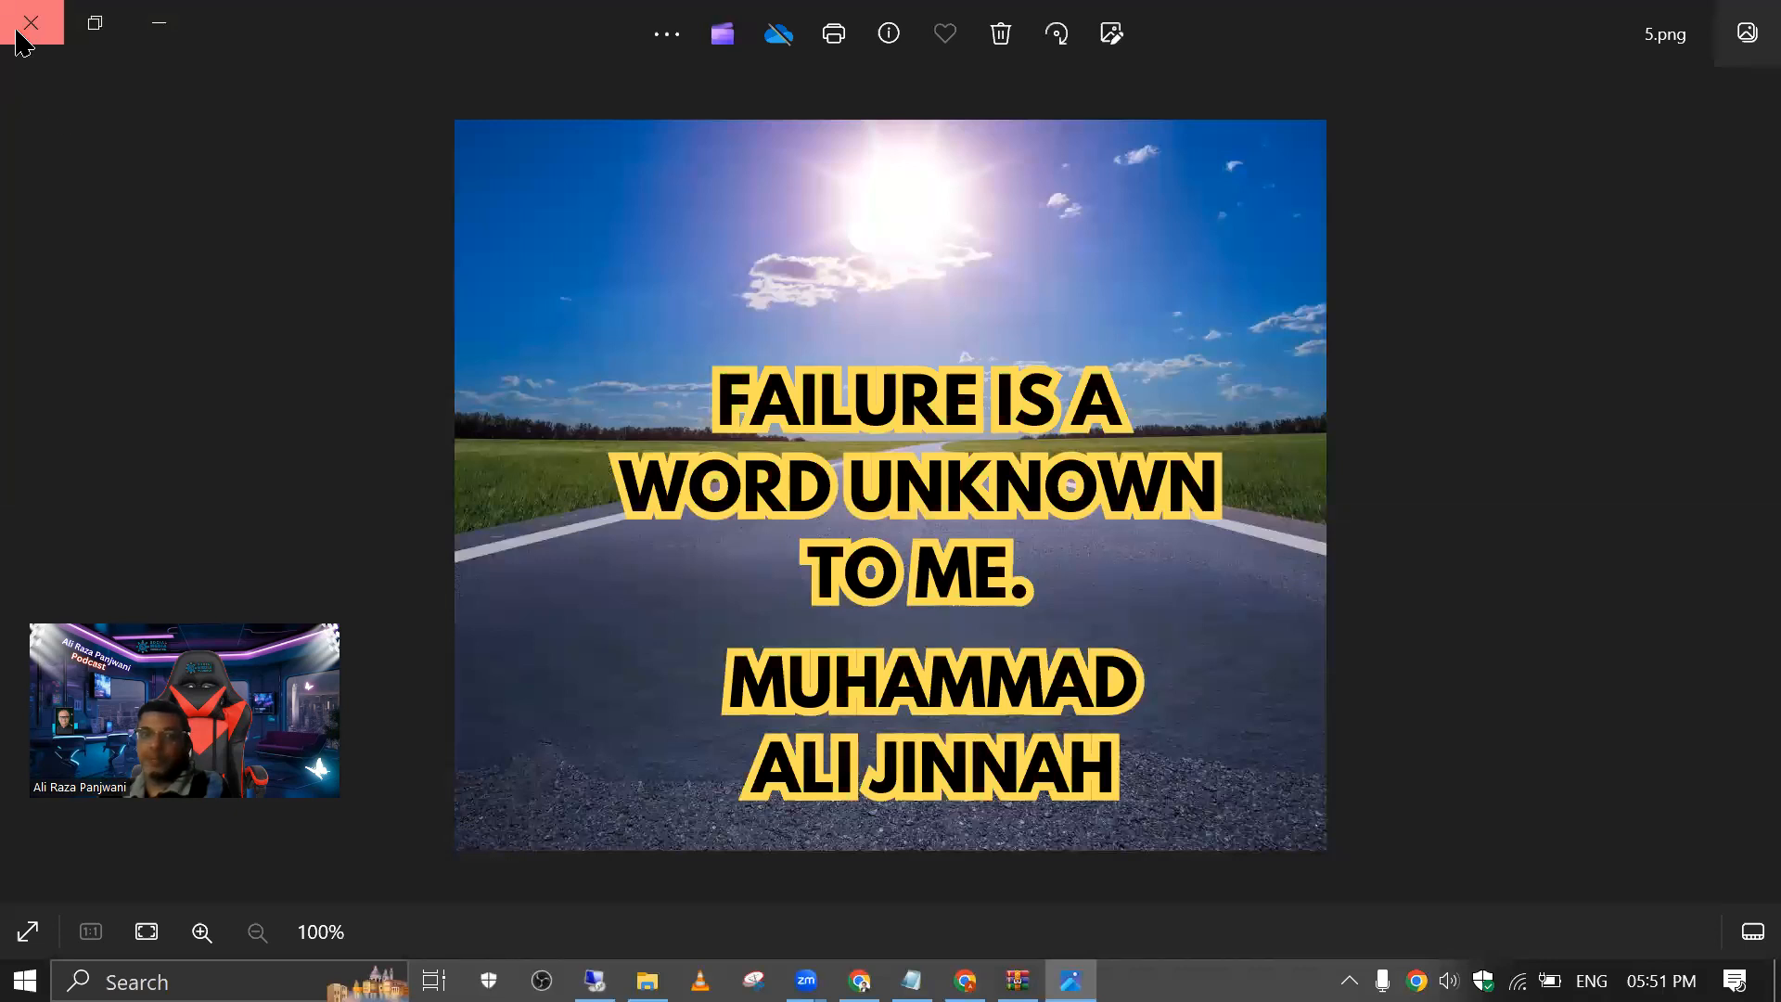
left_click(17, 33)
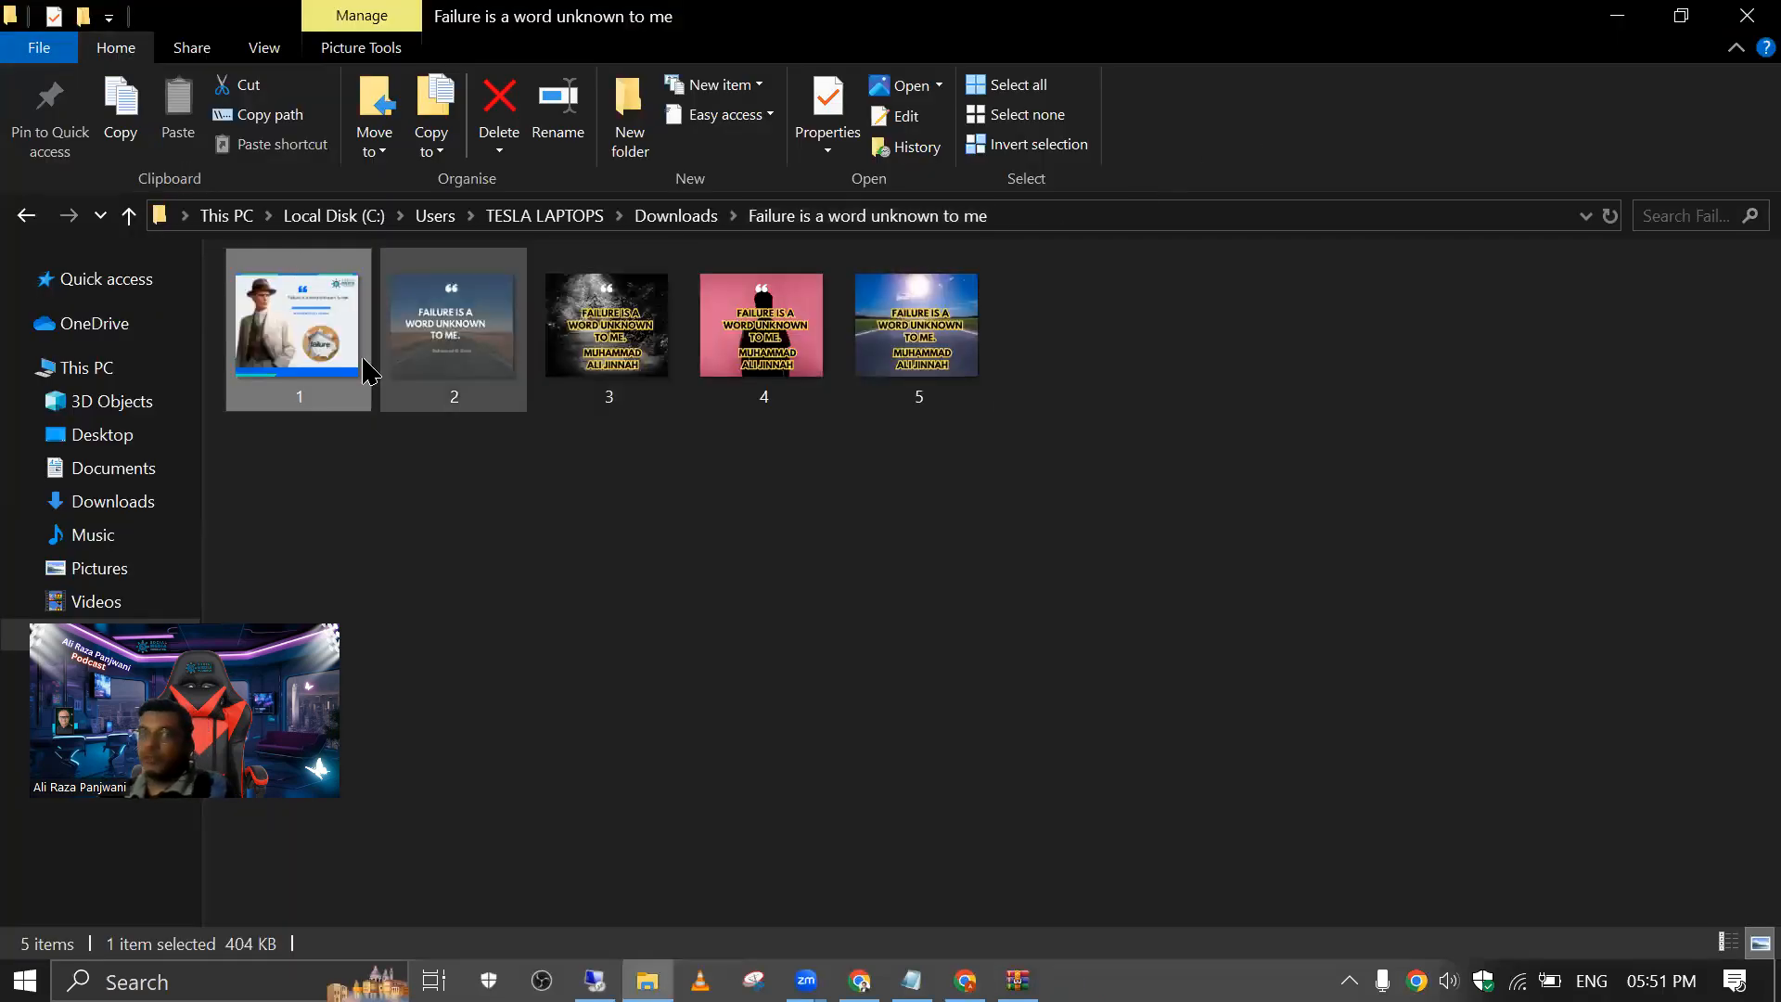
Step: View 1.png once more, close it and minimise the folder window to return to the Canva design
left_click(415, 345)
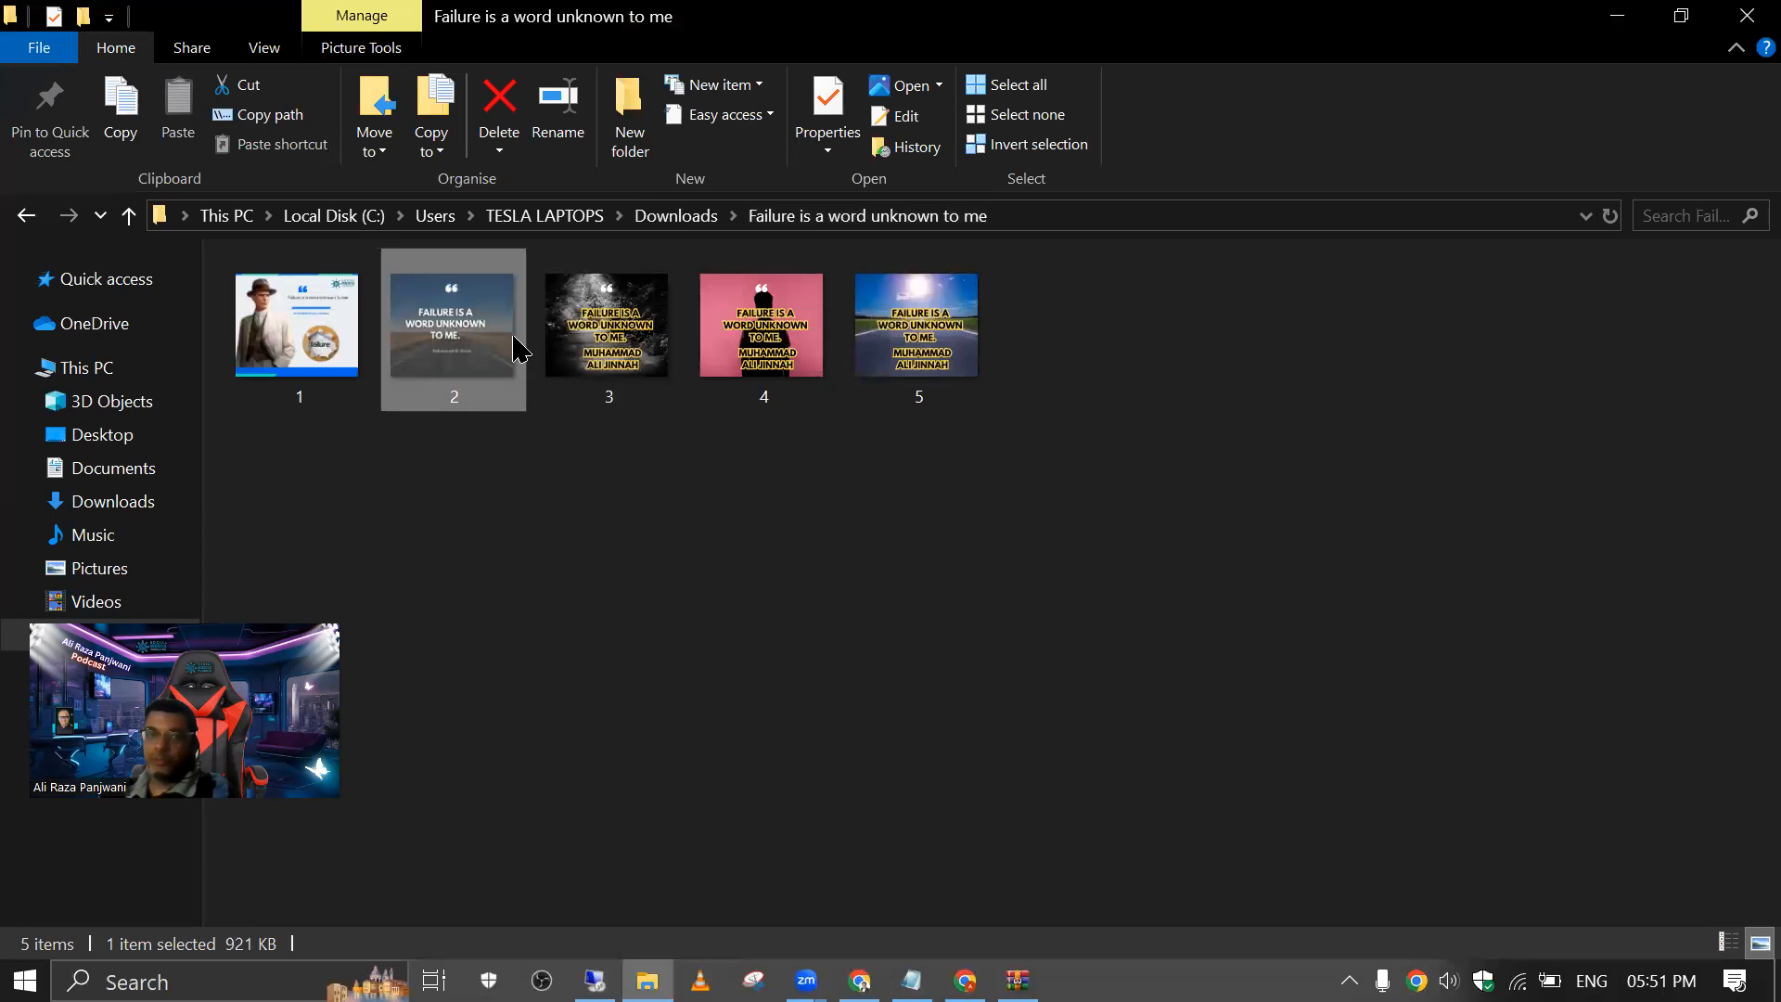
double_click(318, 318)
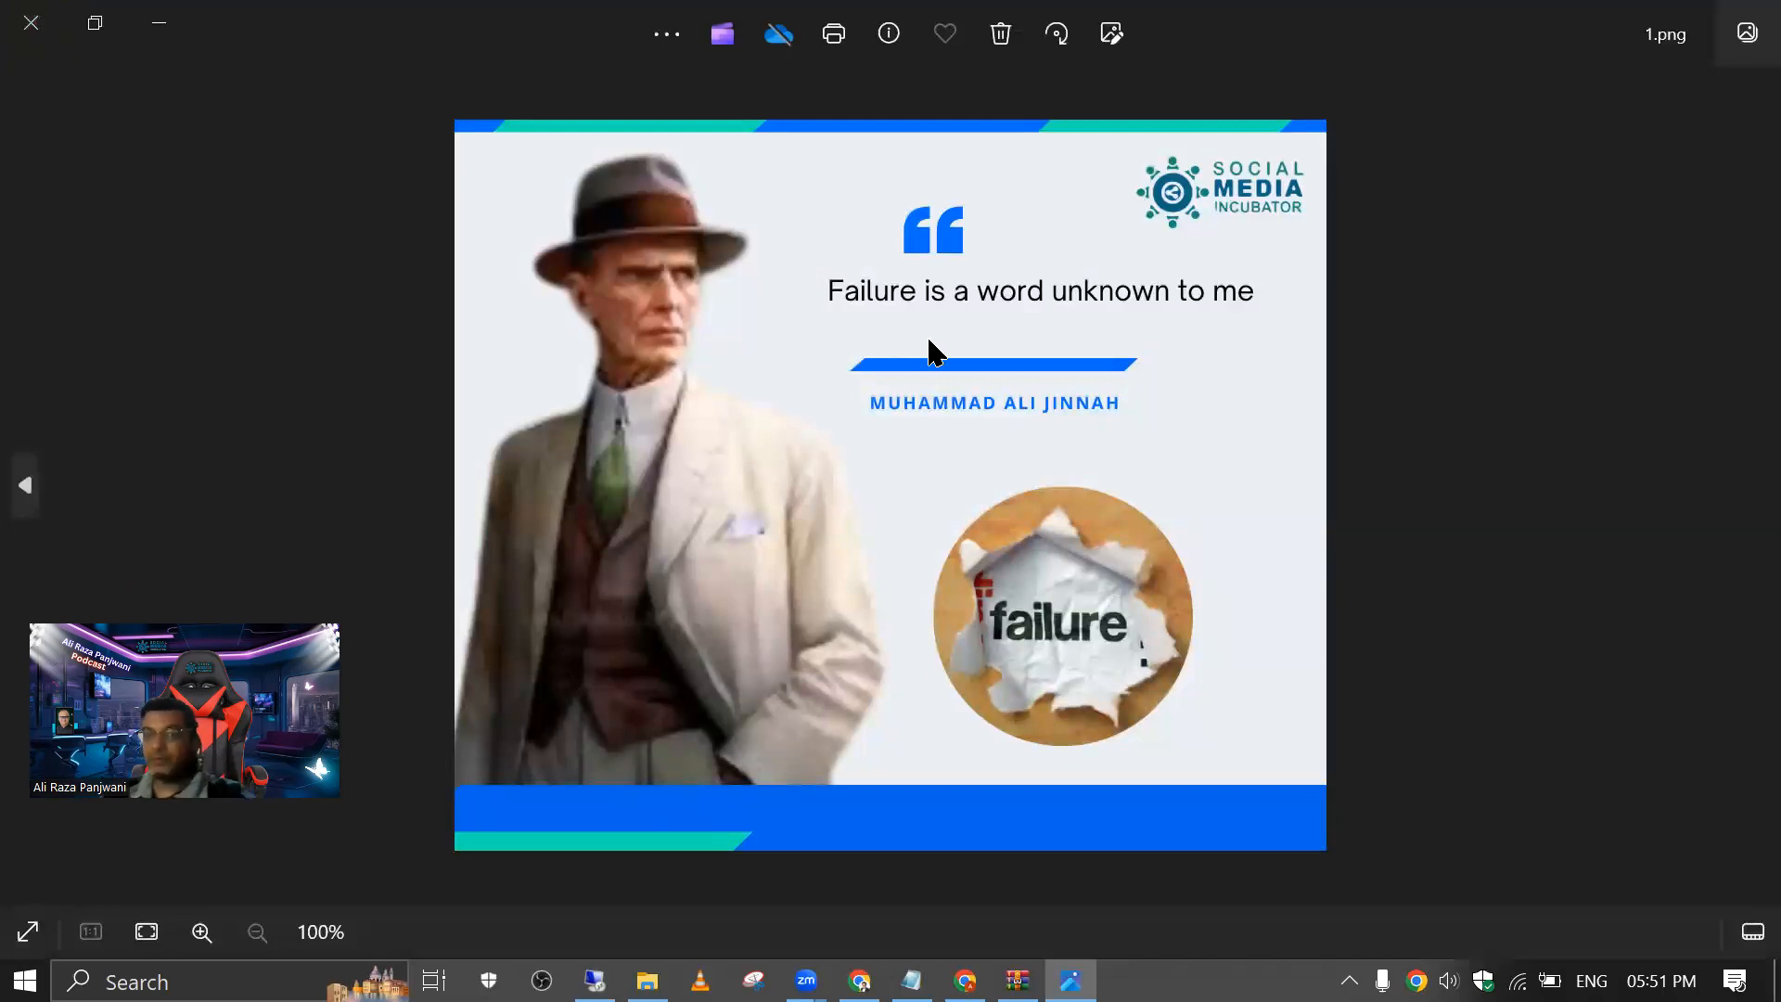
left_click(30, 22)
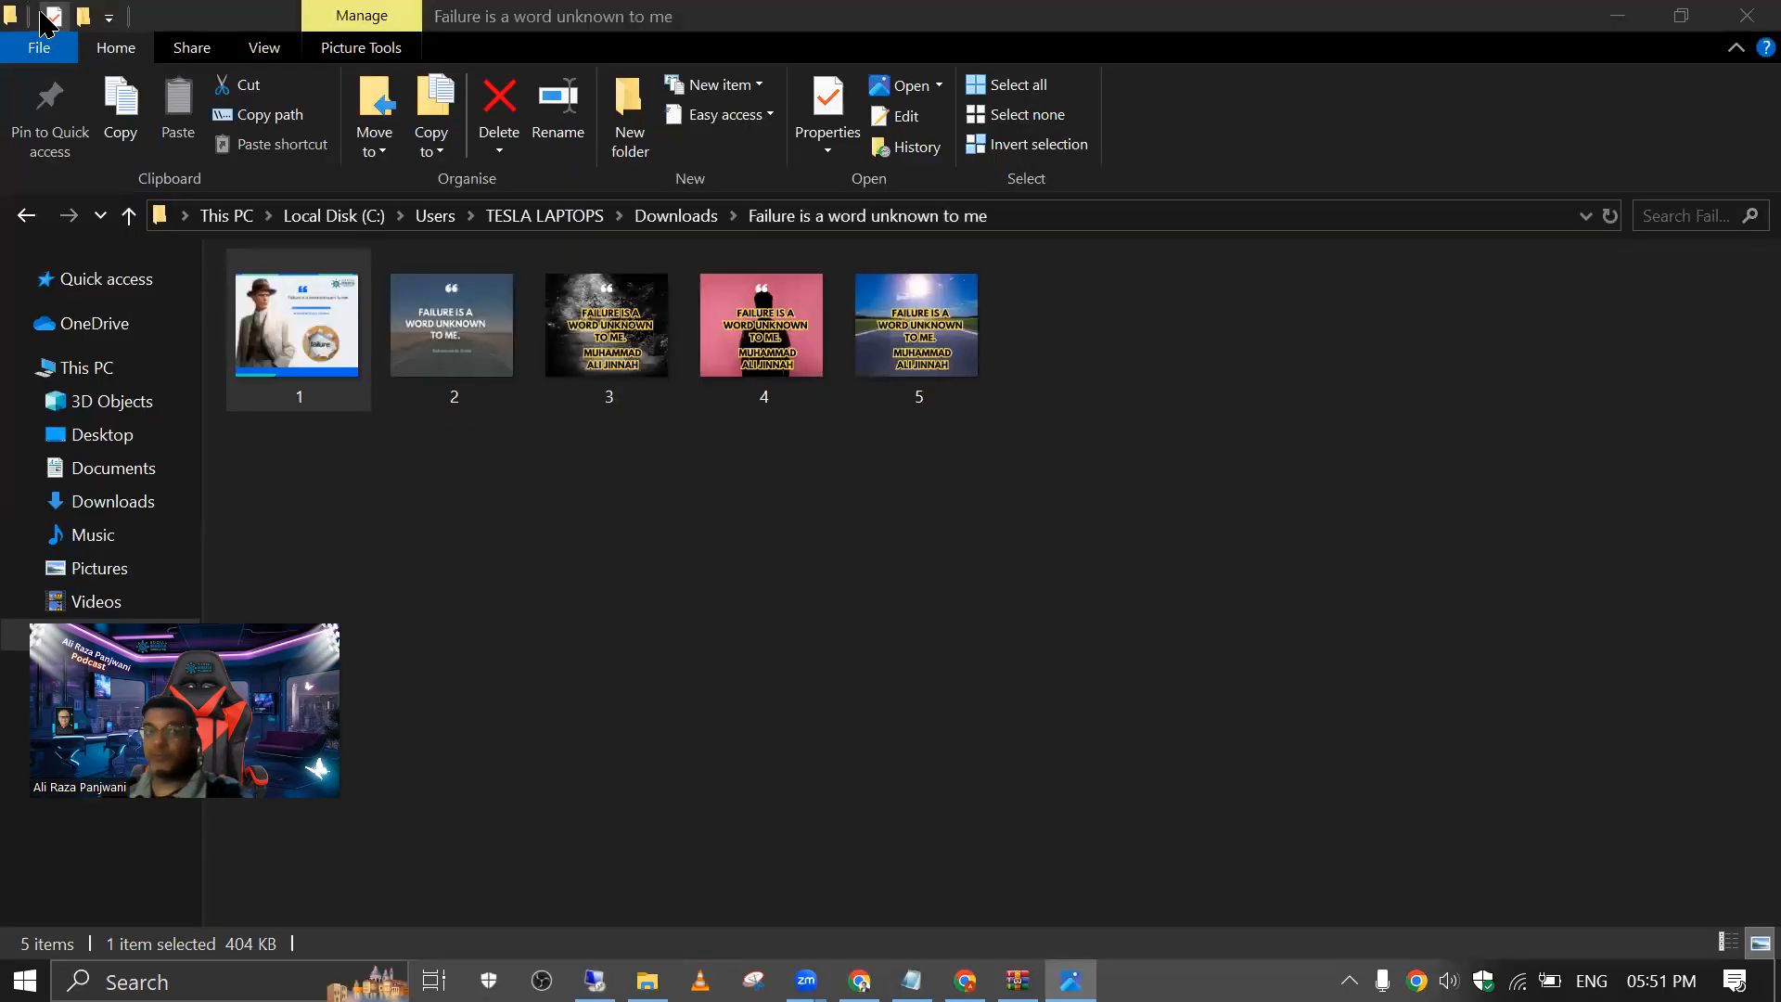
left_click(1614, 24)
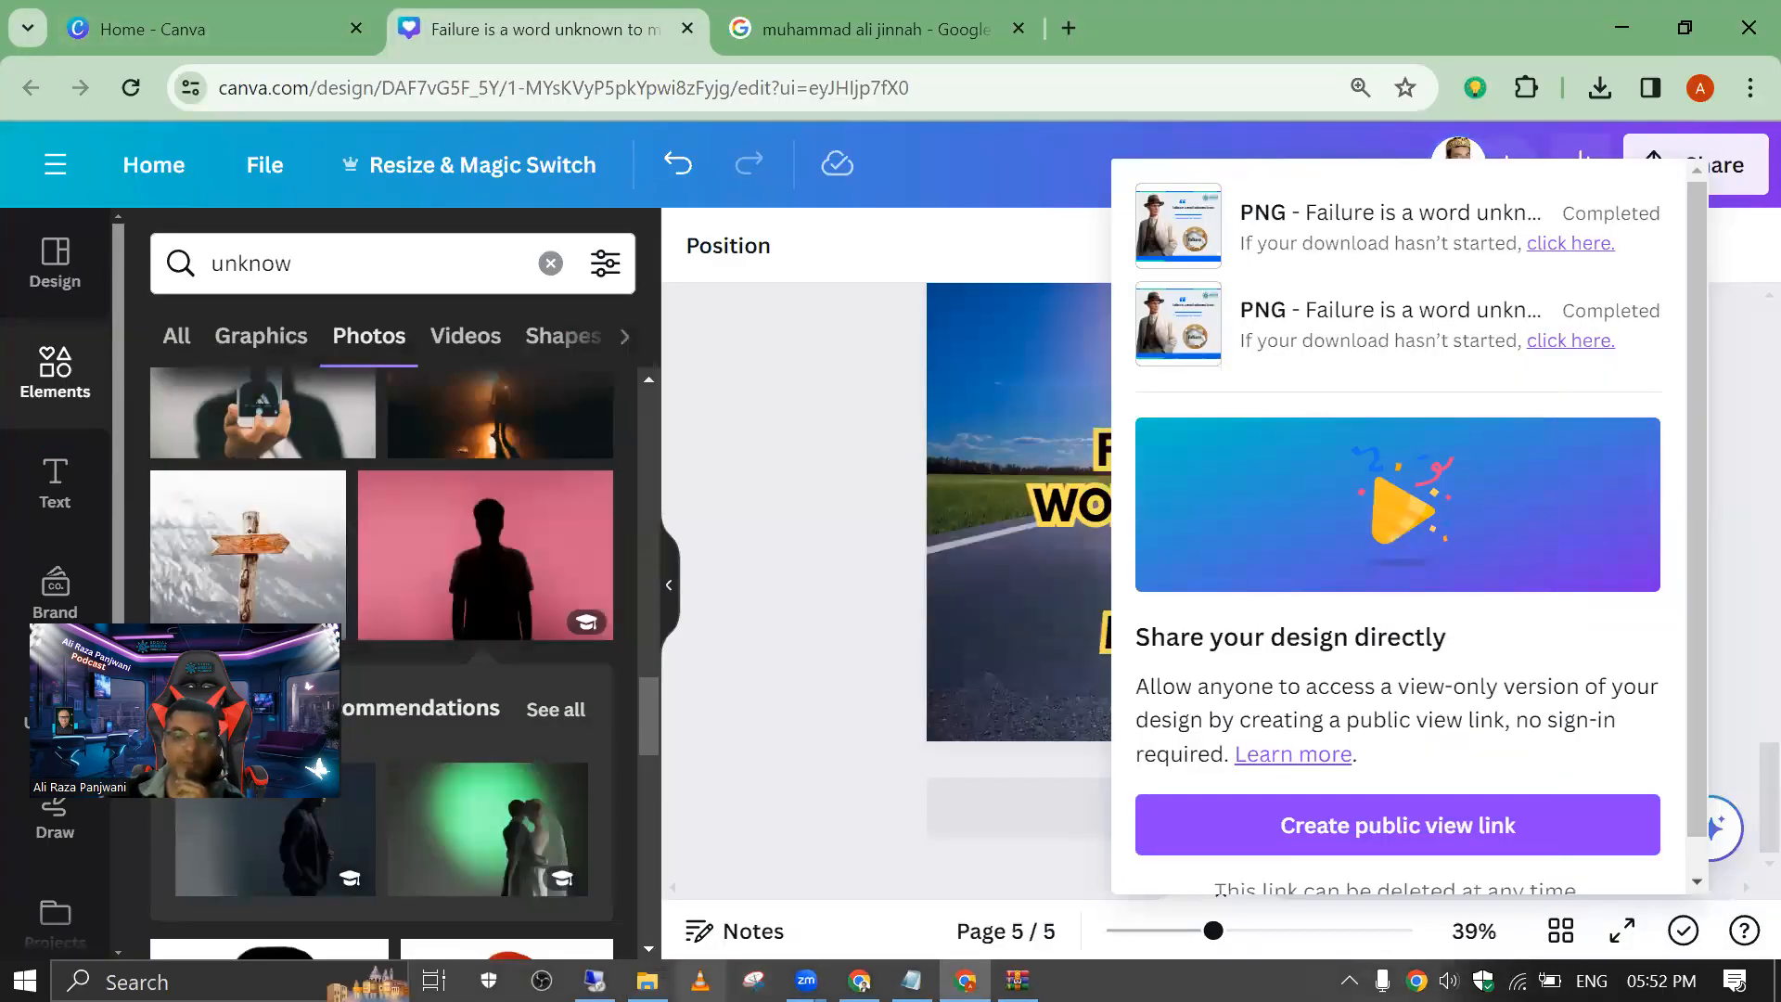
Step: Switch to the Facebook window, expand the caption of the open "post # 27" photo and copy its full text
left_click(859, 981)
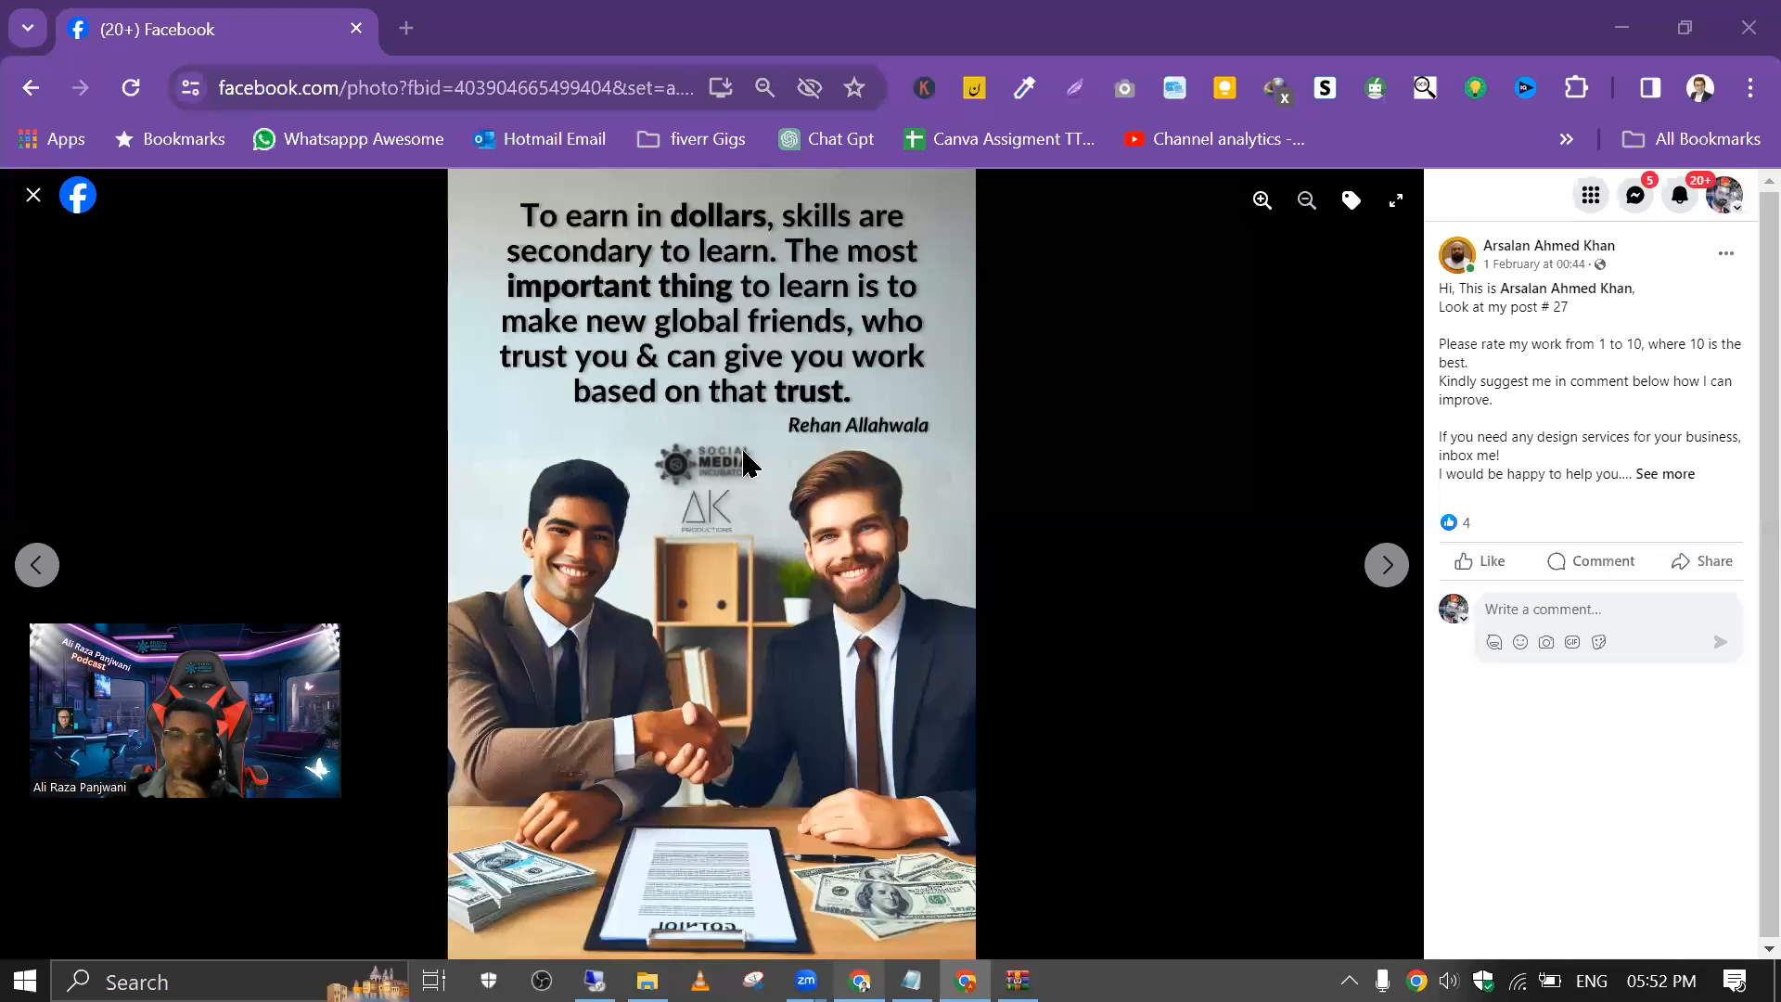
left_click(406, 28)
left_click(278, 26)
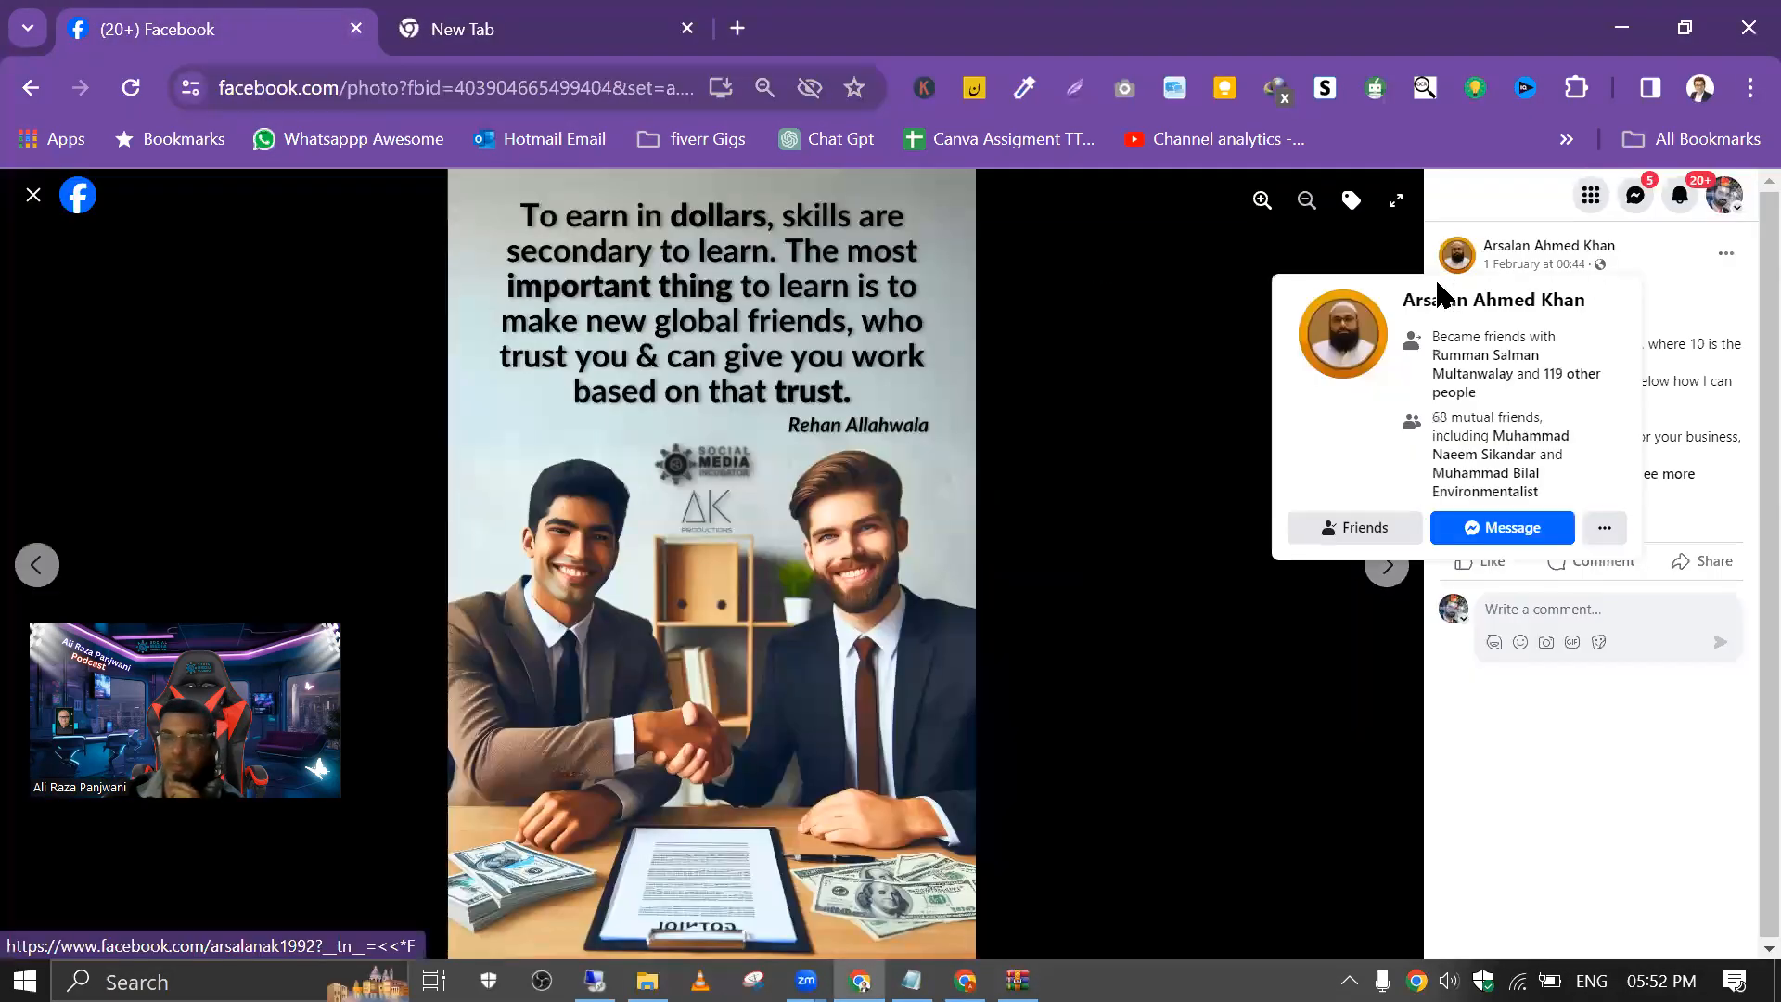
left_click(1677, 475)
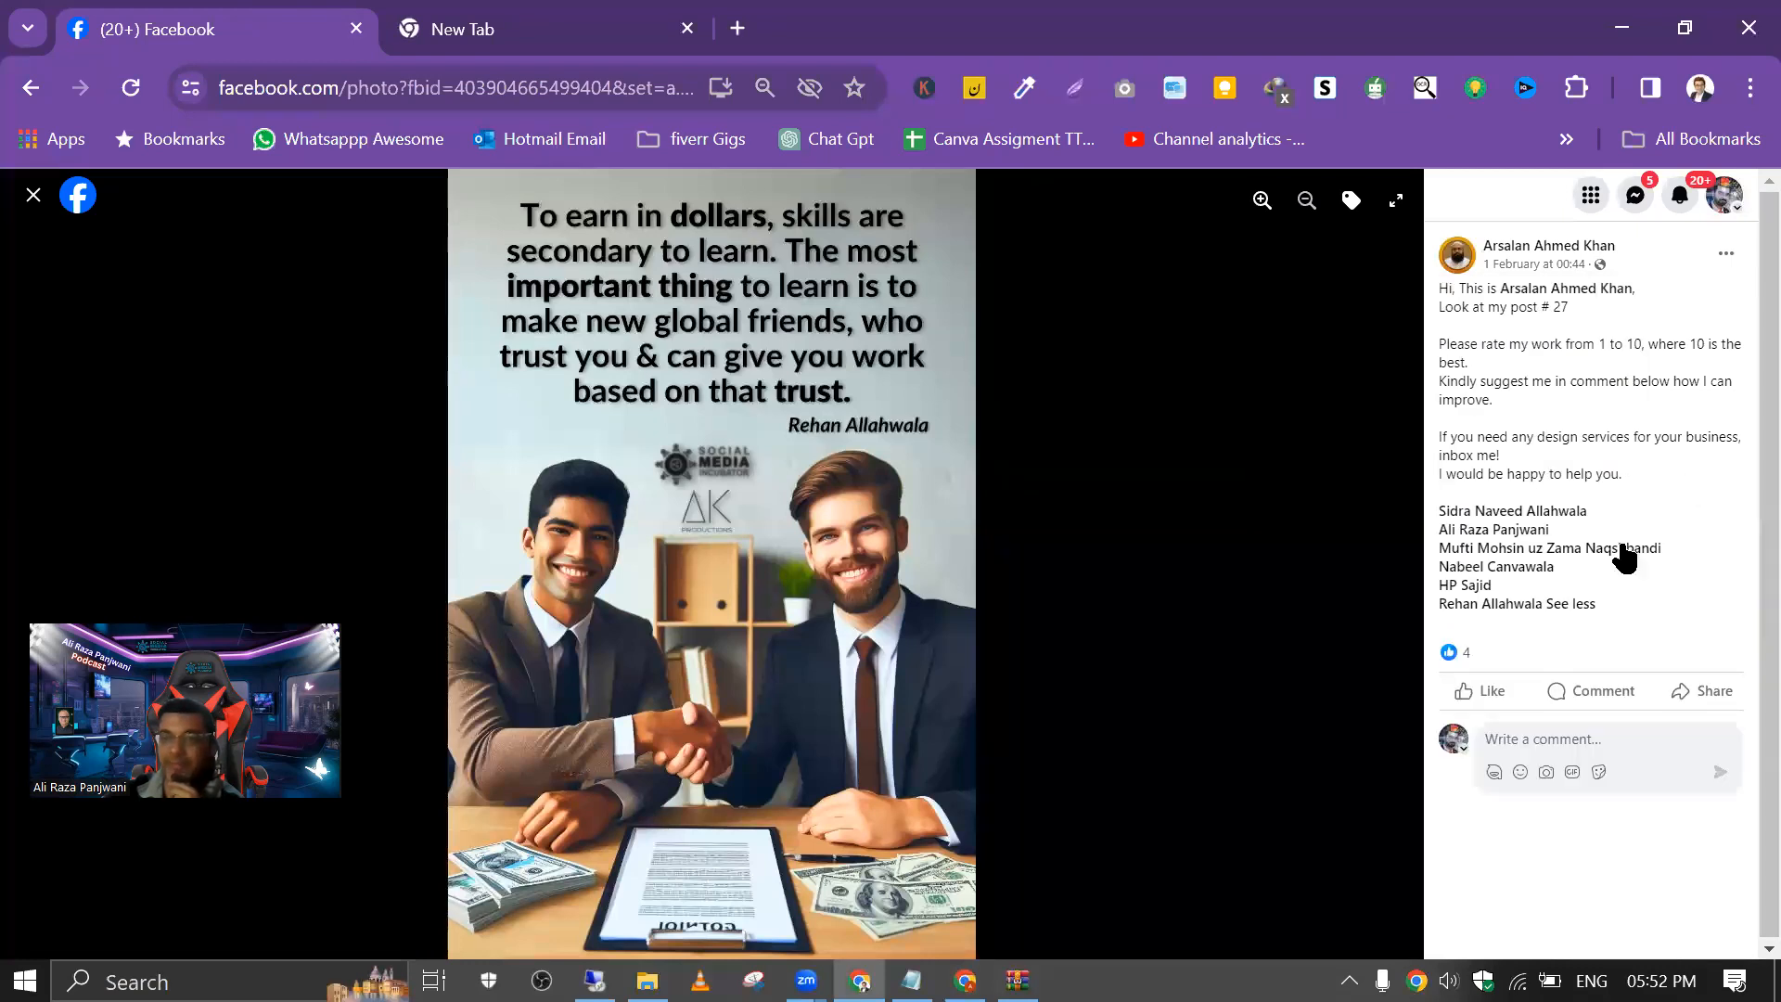
left_click_drag(1598, 604, 1431, 283)
key("ctrl+c")
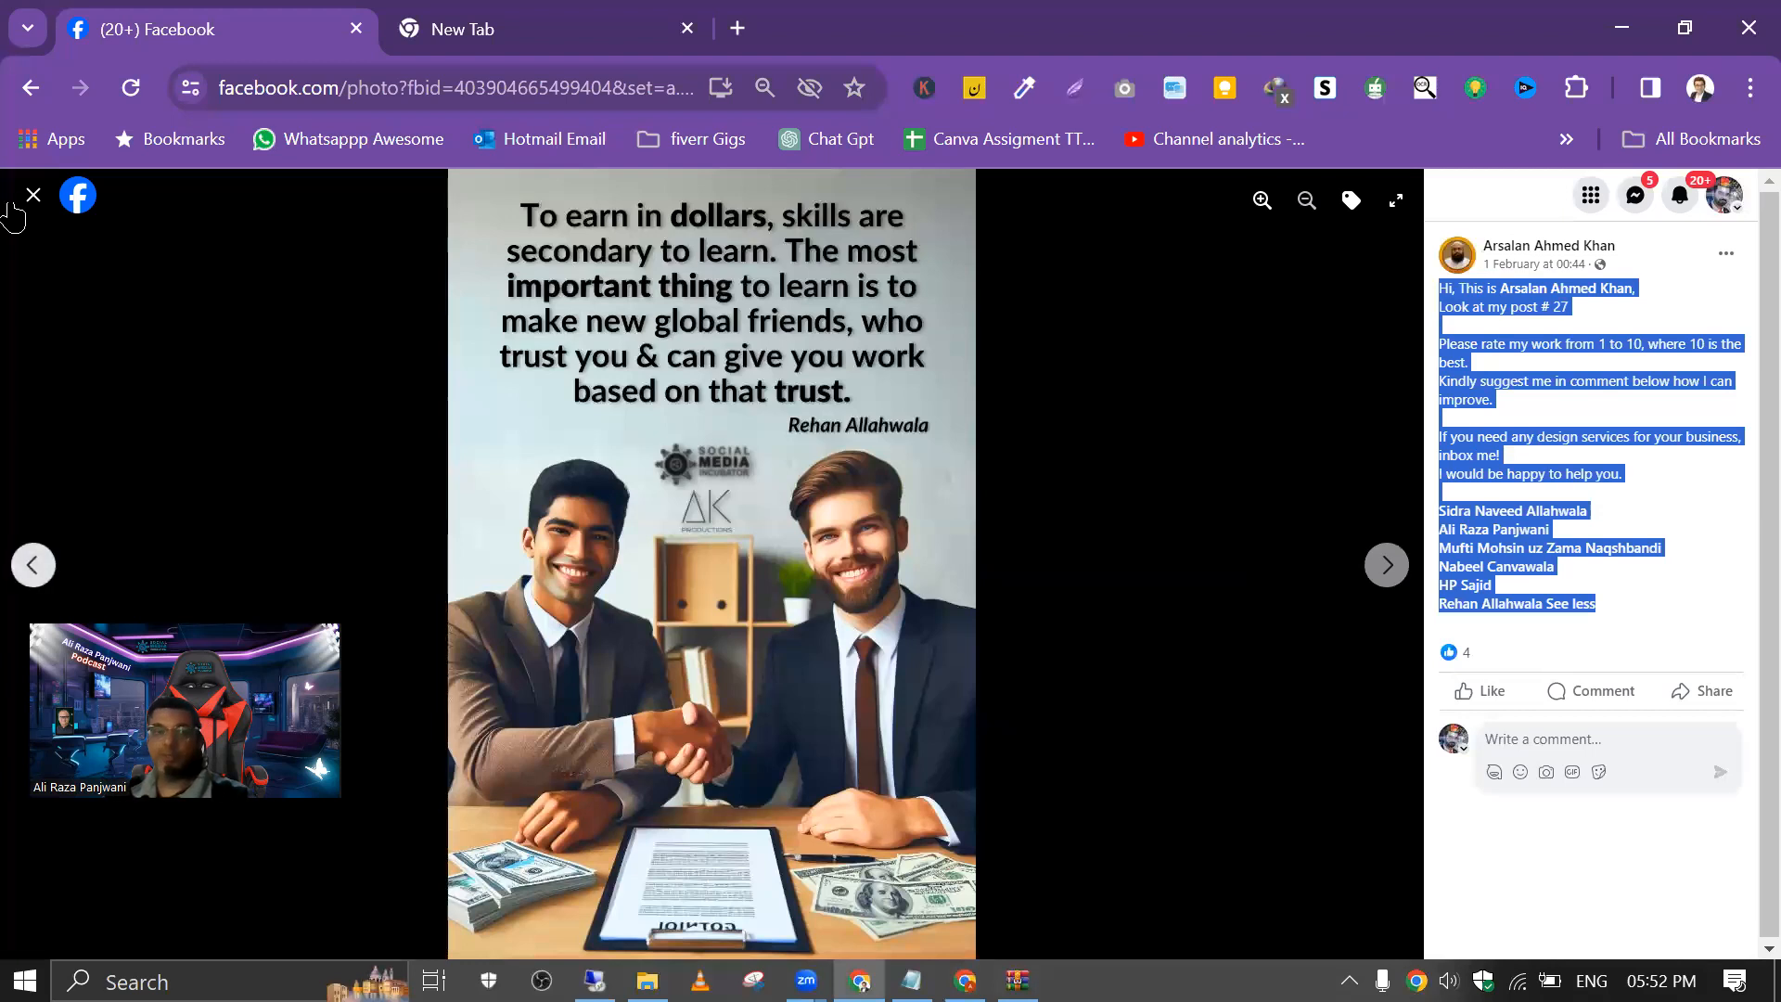
Step: Open your own Facebook profile, start a new post and paste the copied caption into it
left_click(35, 197)
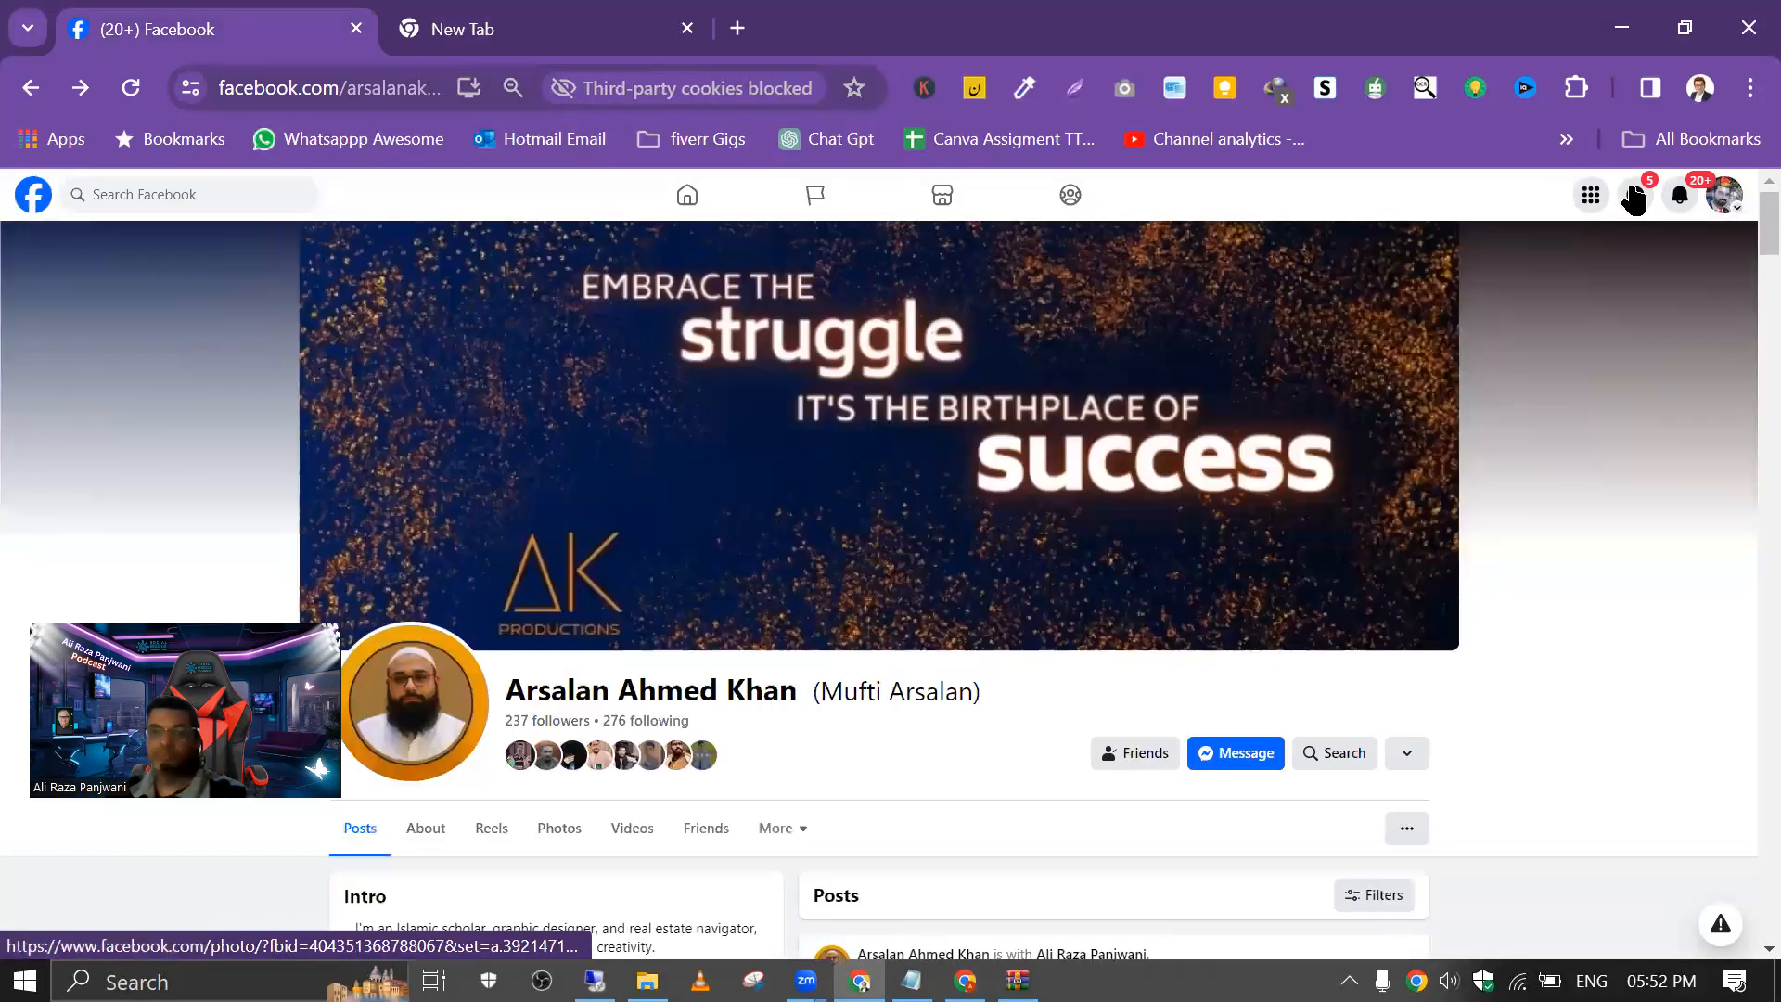
left_click(1723, 197)
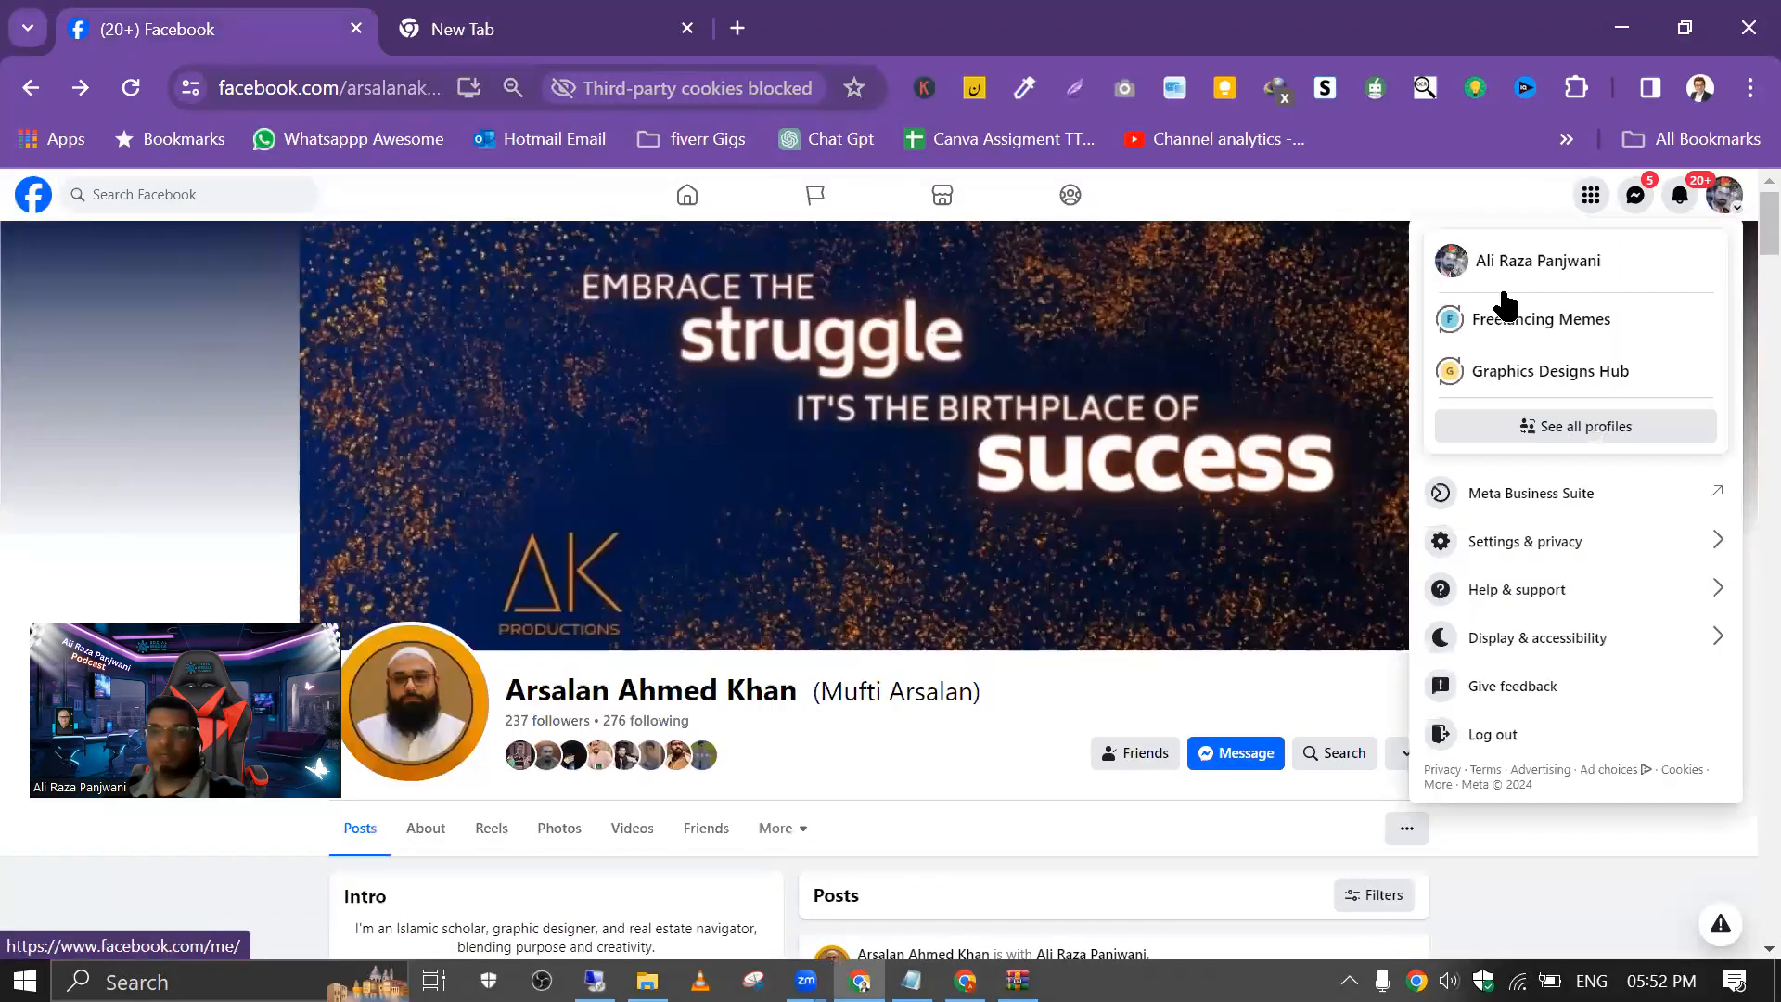
left_click(1490, 286)
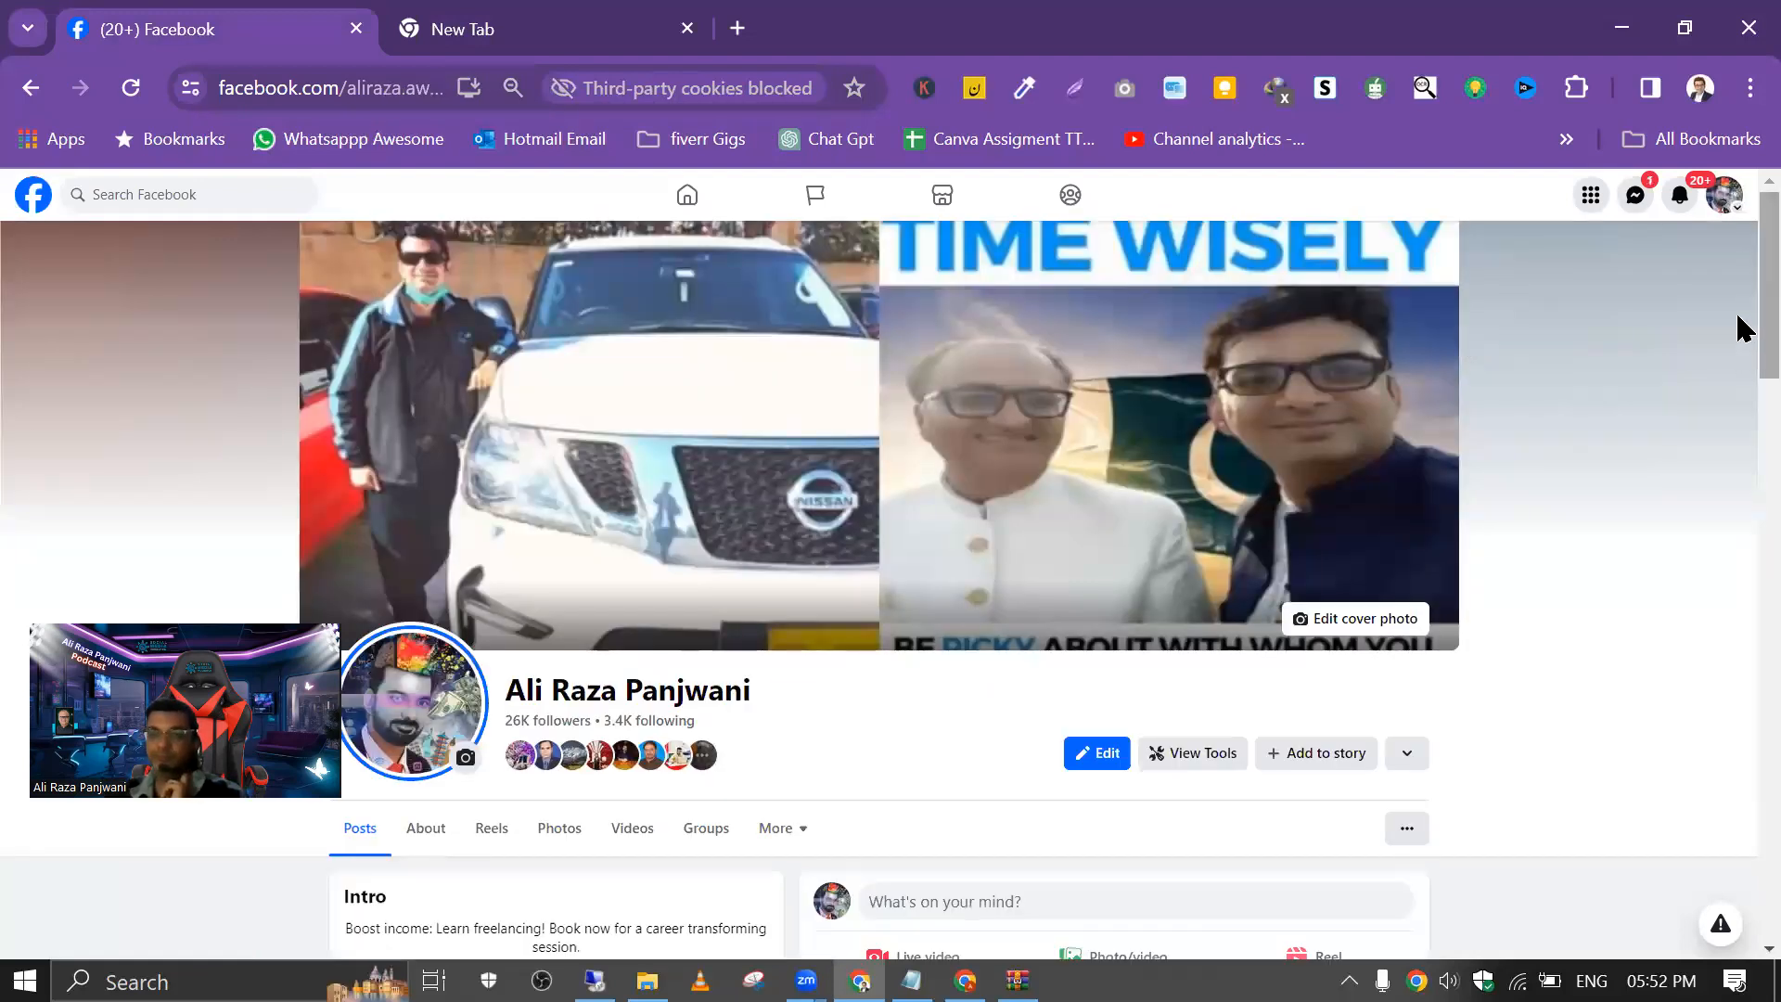
scroll(1749, 389, "down", 5)
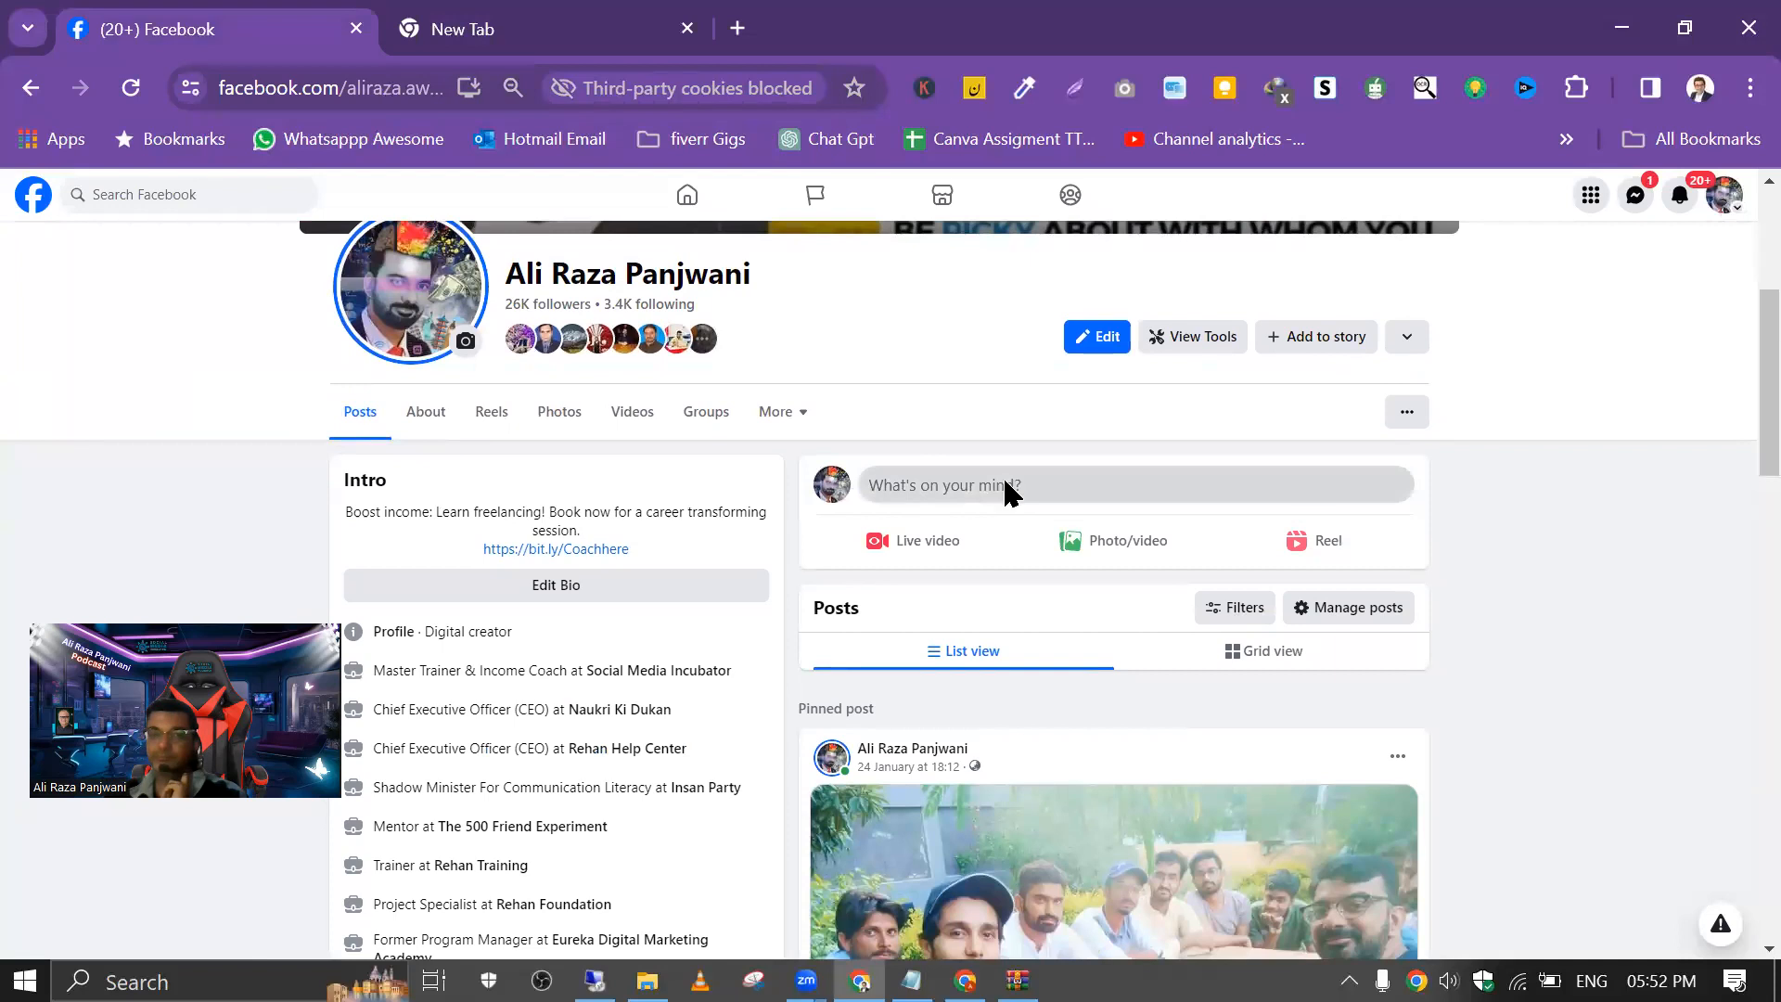
left_click(1009, 492)
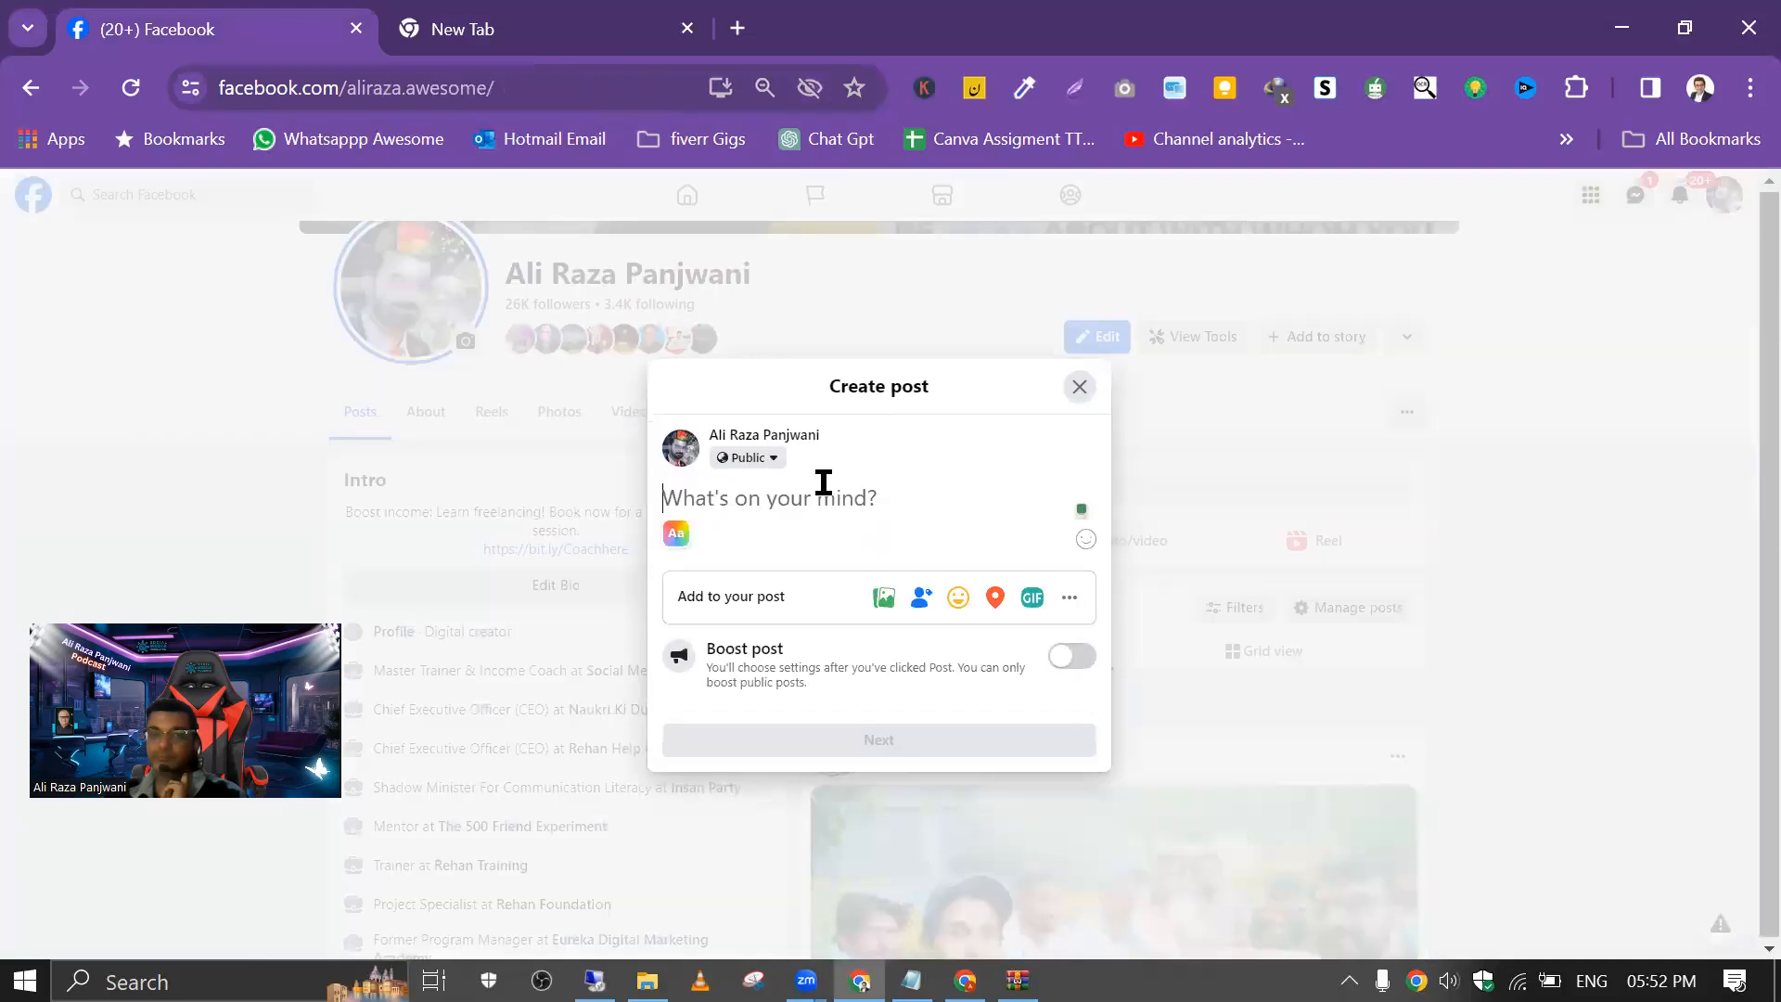
key("ctrl+v")
scroll(798, 425, "up", 1)
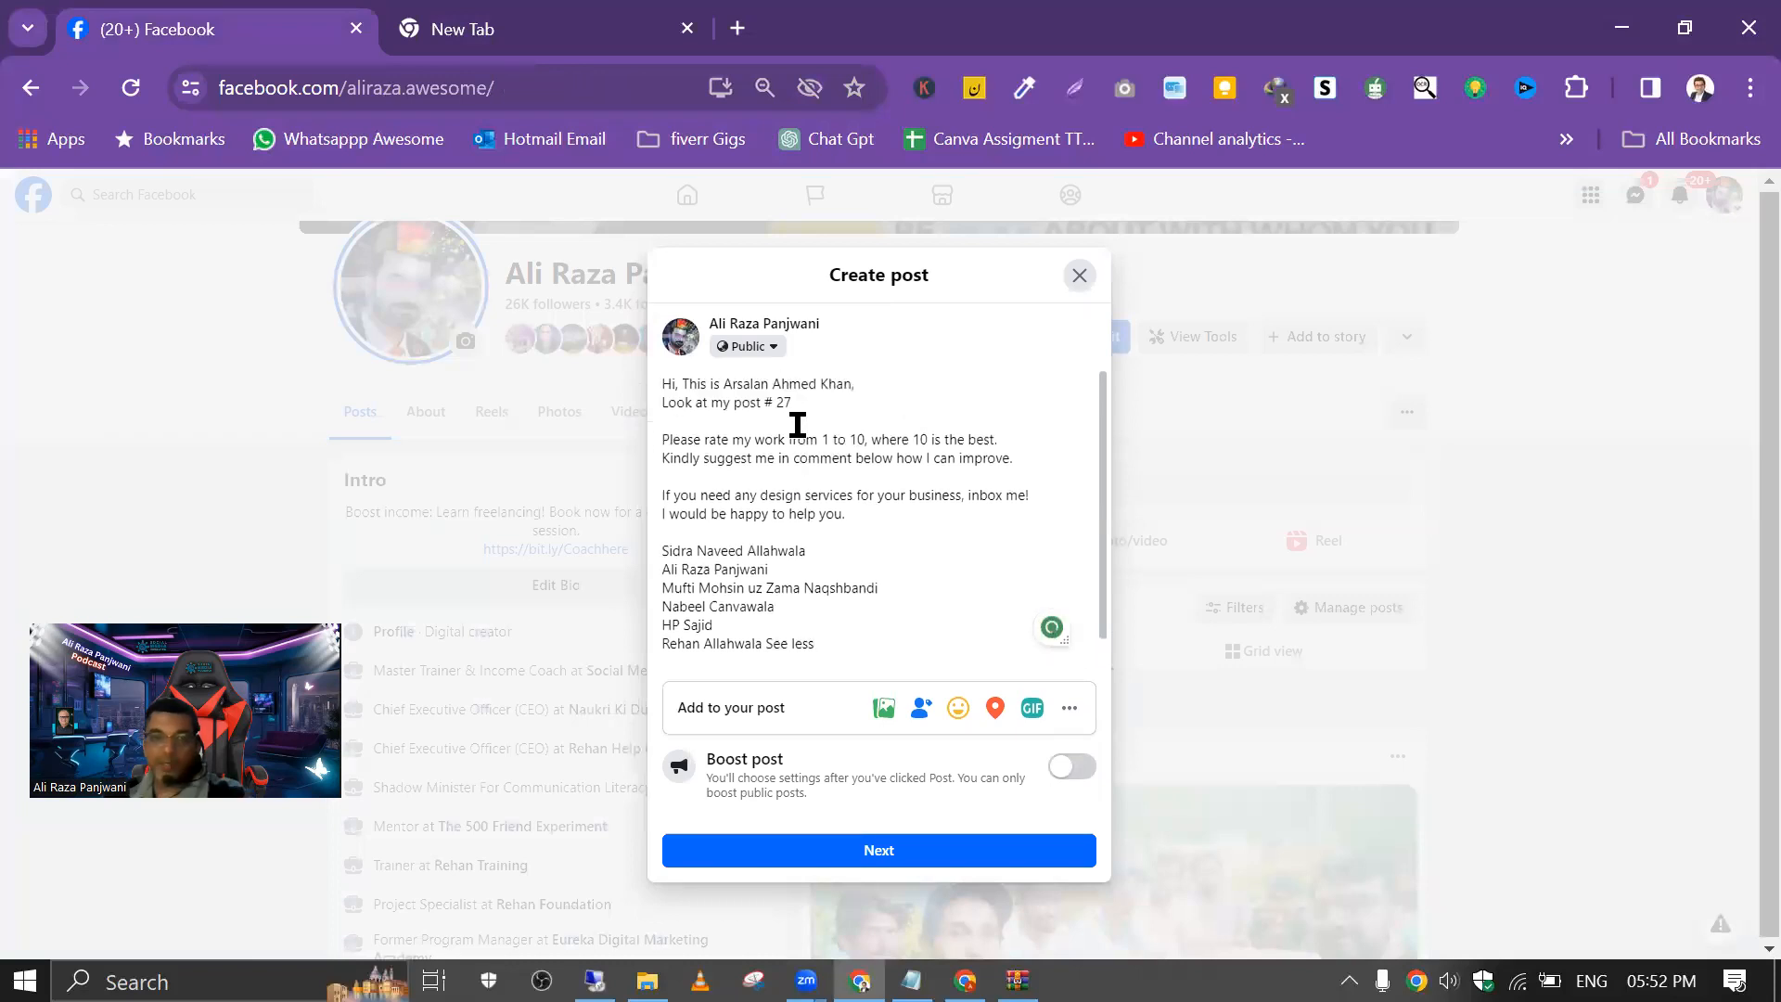
Step: Replace the name in the post's greeting with a tag of your own profile and set the post number to 1
left_click_drag(852, 384, 722, 384)
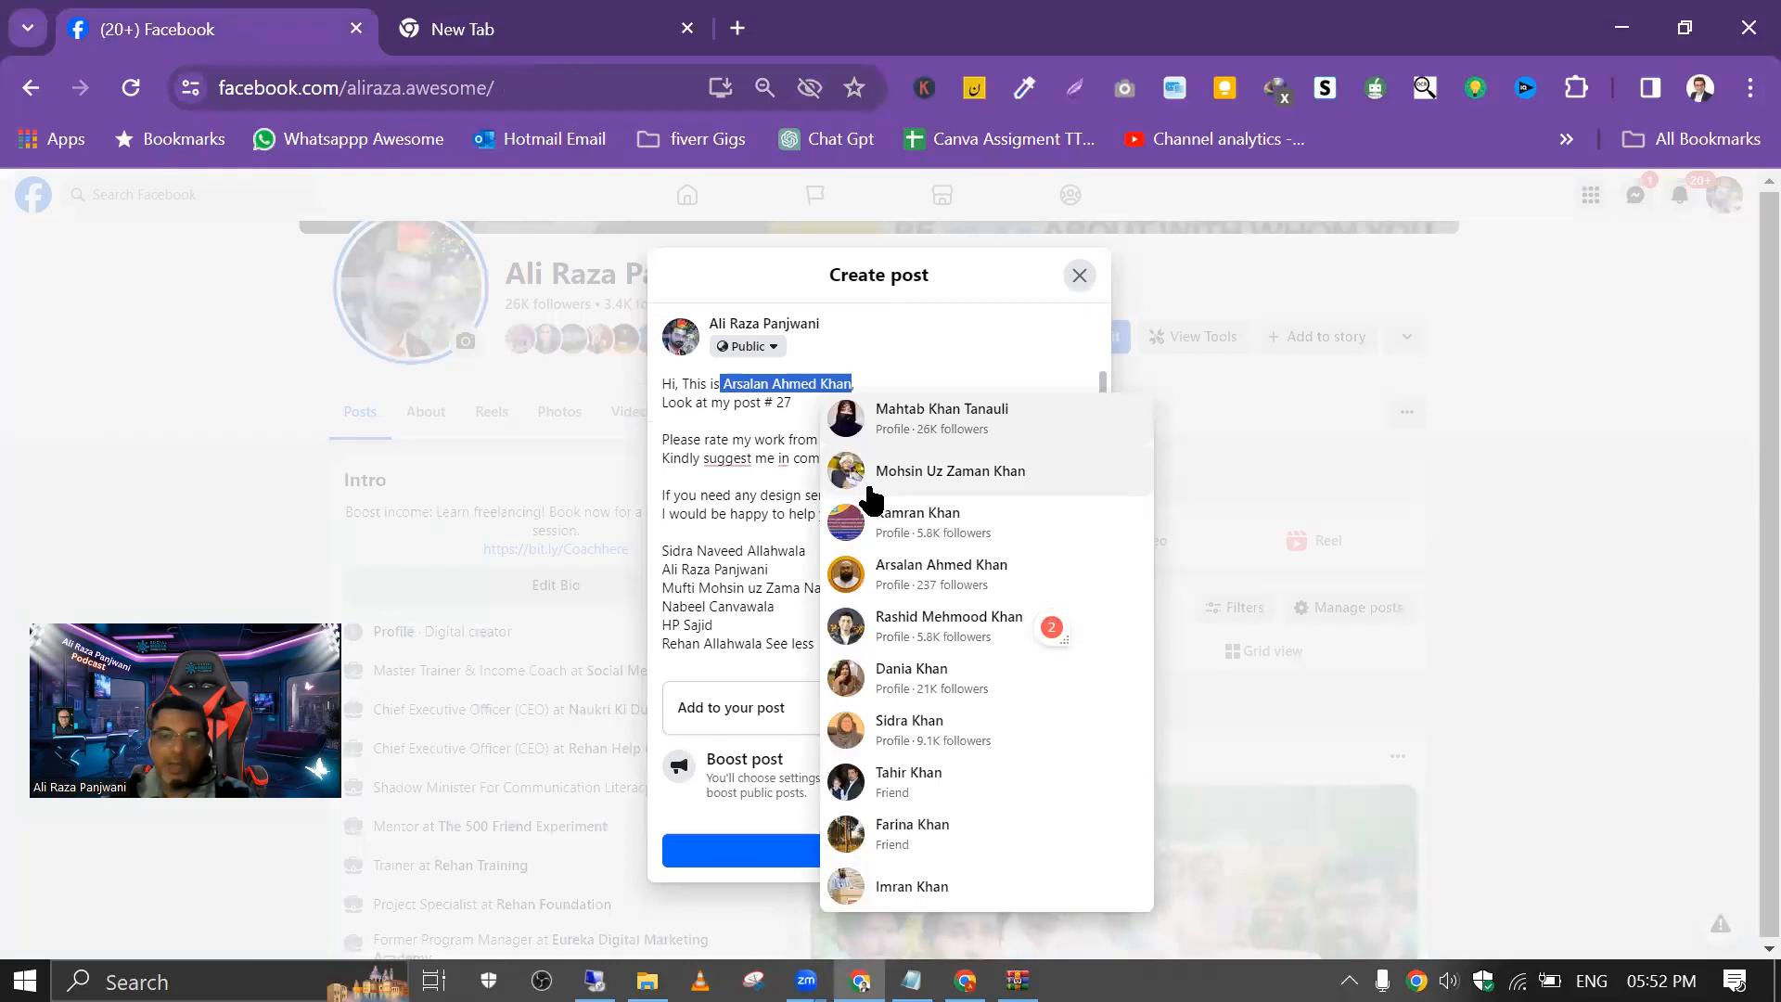
key("BackSpace")
type("@ALi,")
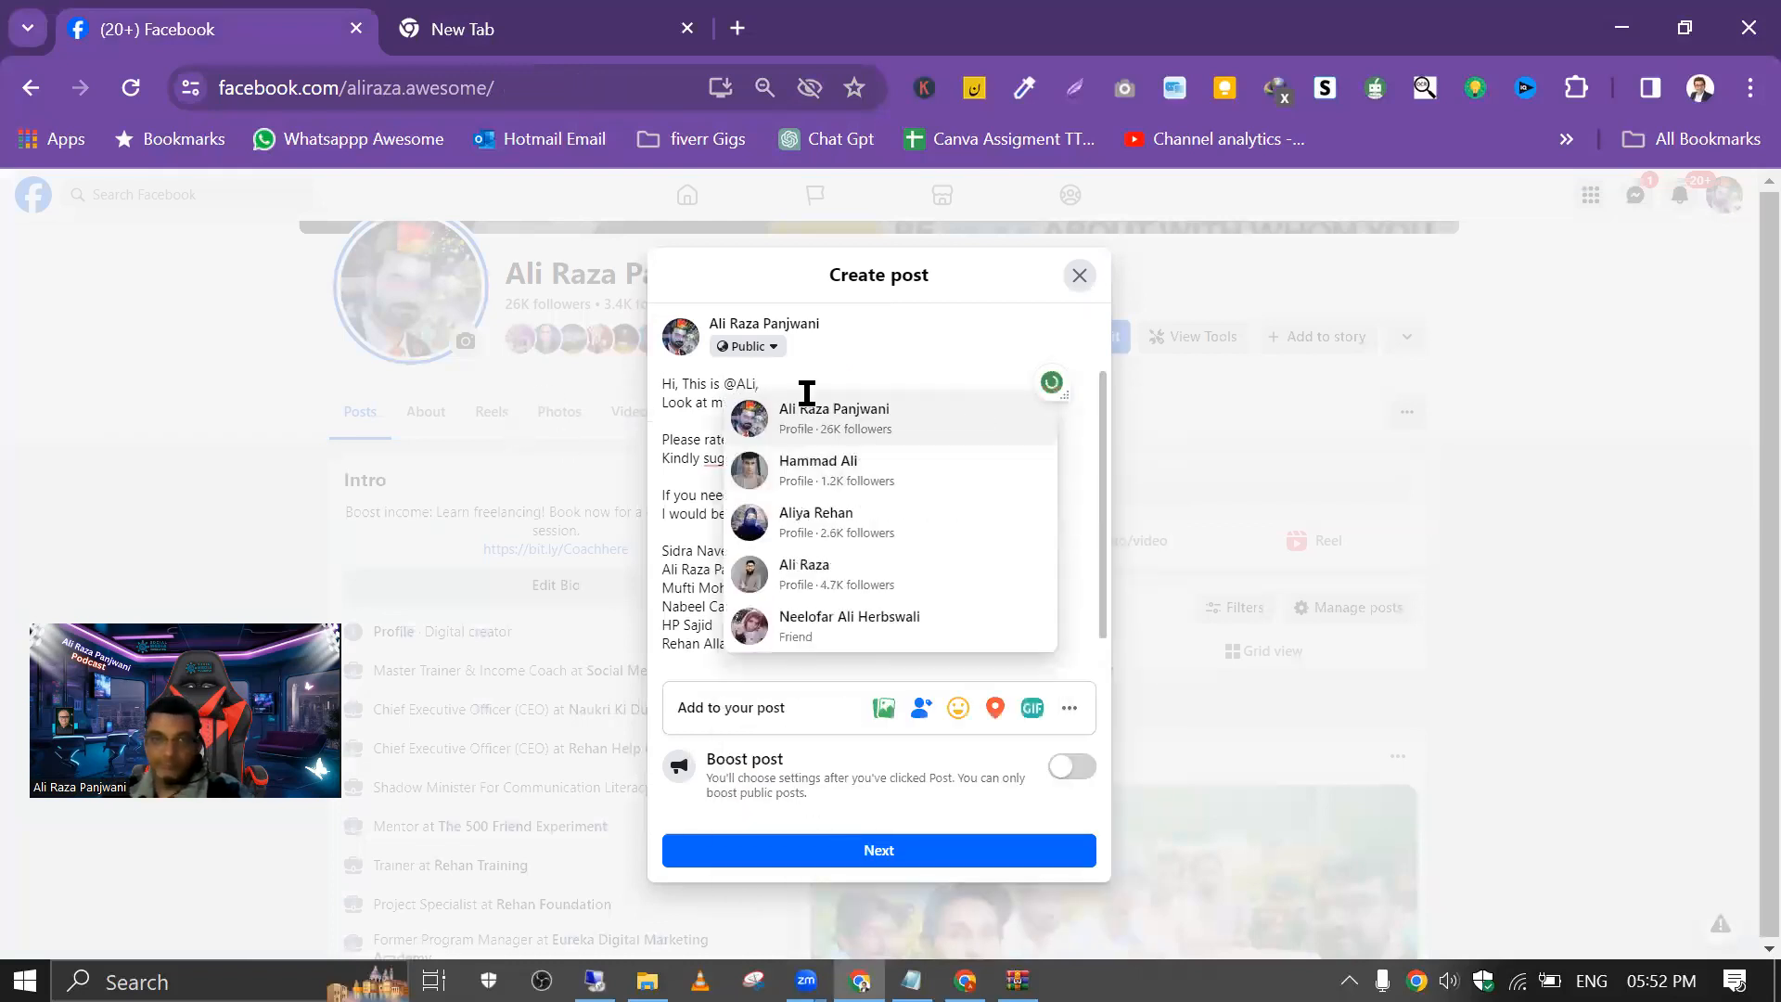
left_click(817, 412)
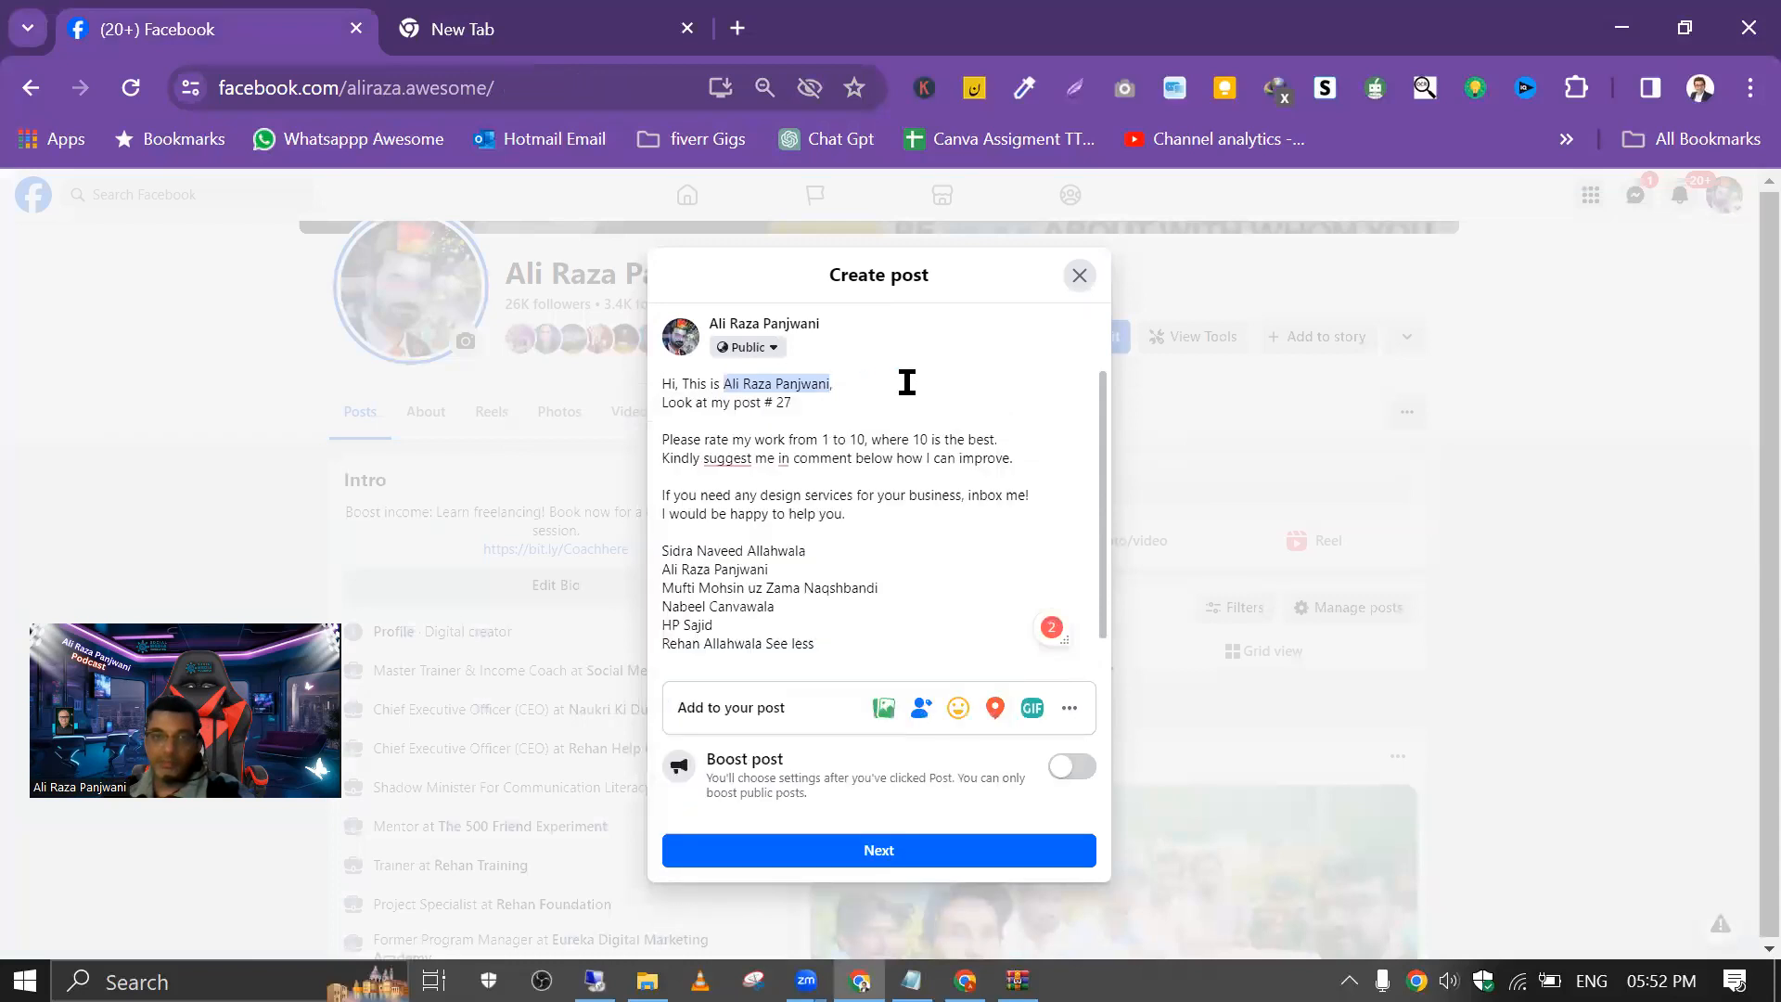
left_click_drag(780, 405, 814, 405)
Step: Delete the first, fourth and last names from the list of people at the end of the post
left_click_drag(666, 543, 842, 544)
key("BackSpace")
key("BackSpace")
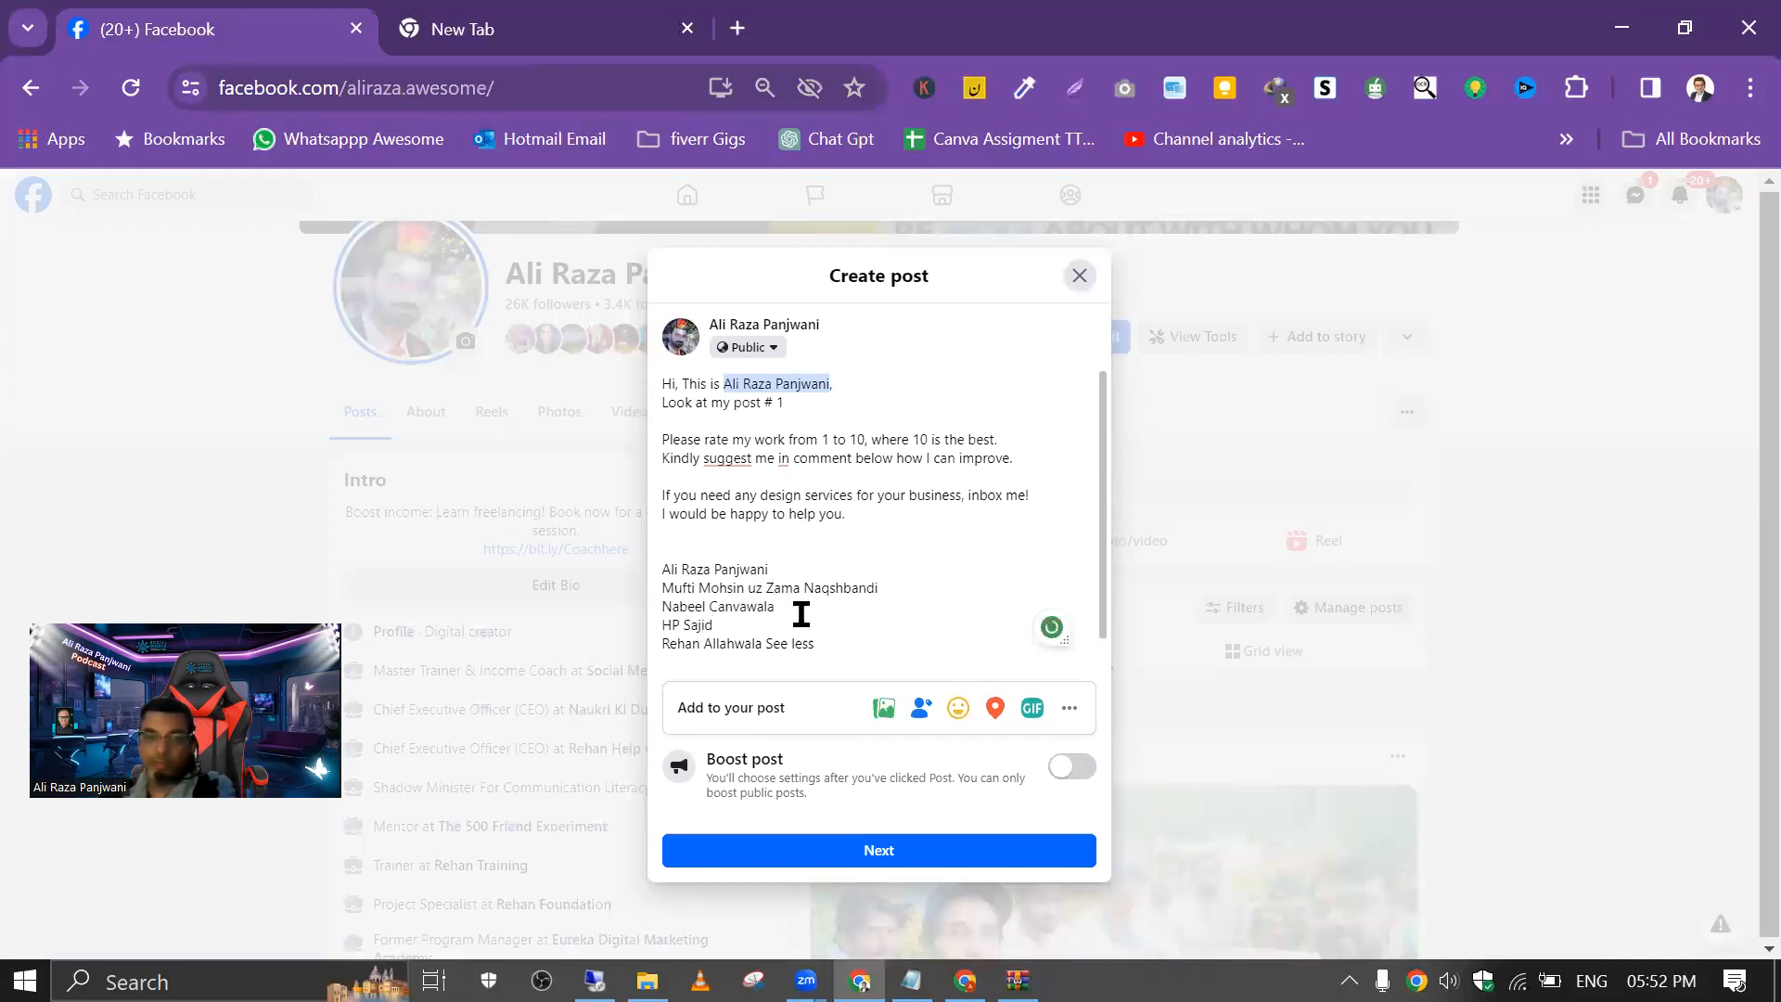
left_click_drag(771, 603, 643, 604)
key("BackSpace")
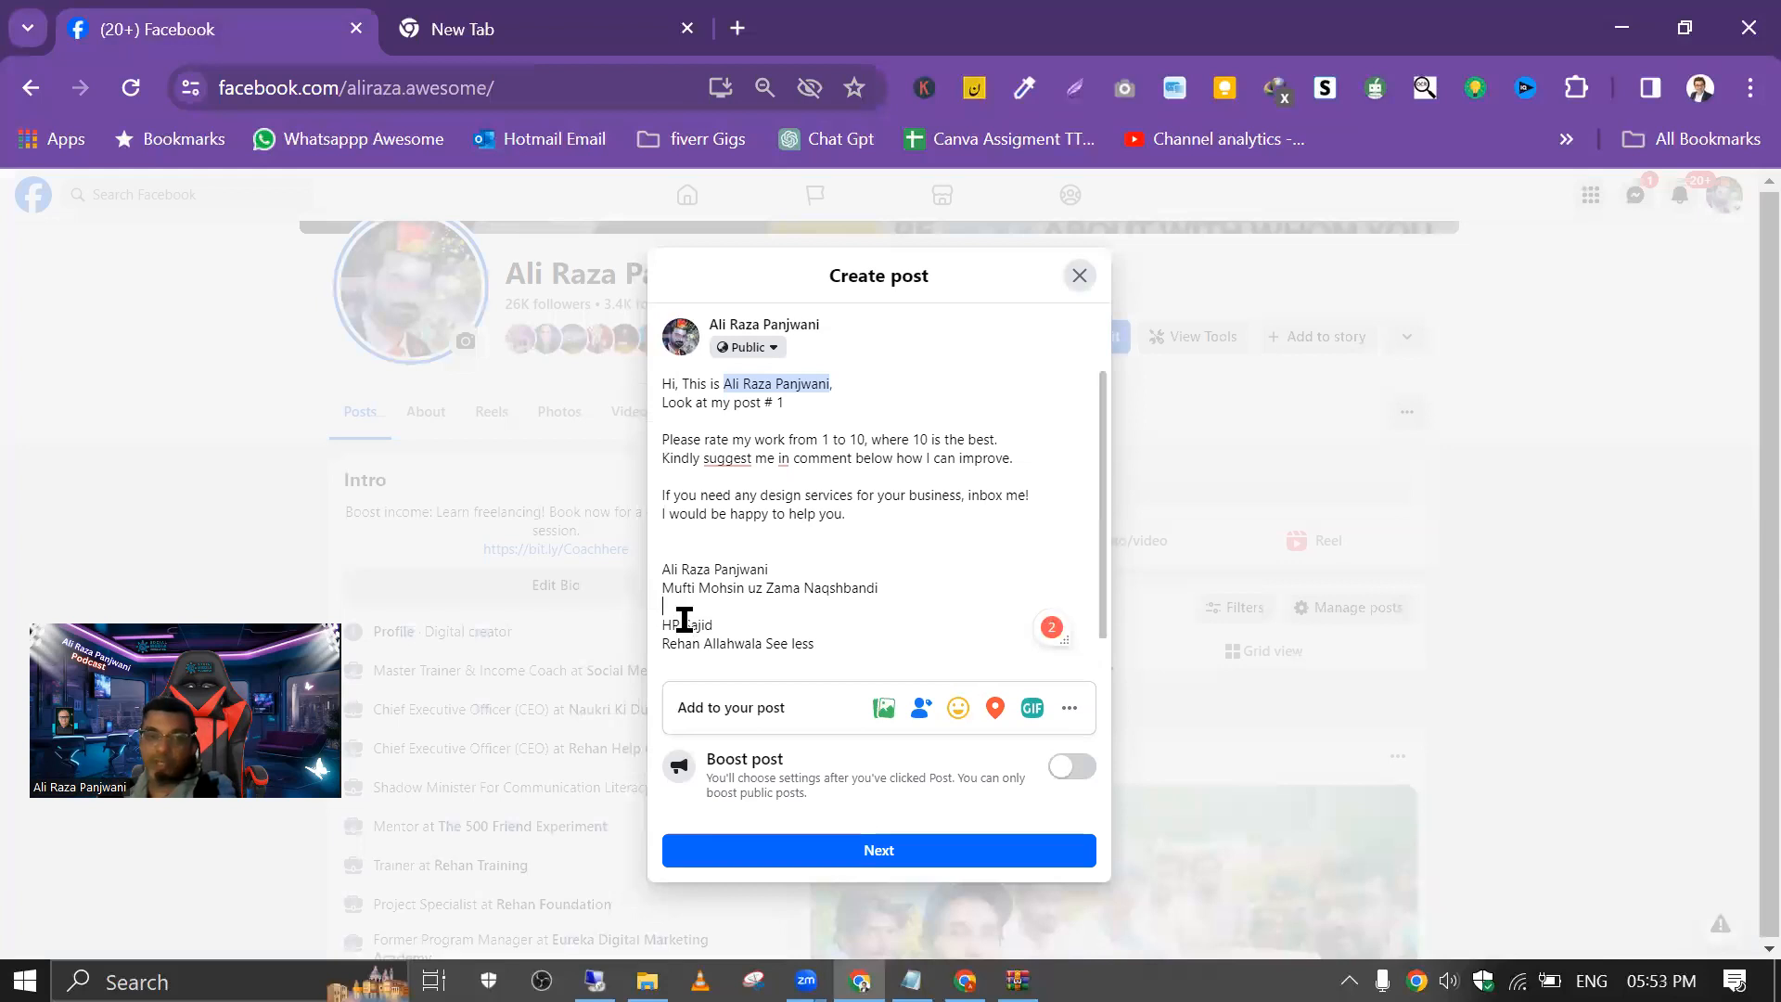
left_click_drag(815, 643, 640, 637)
key("BackSpace")
left_click(664, 604)
key("BackSpace")
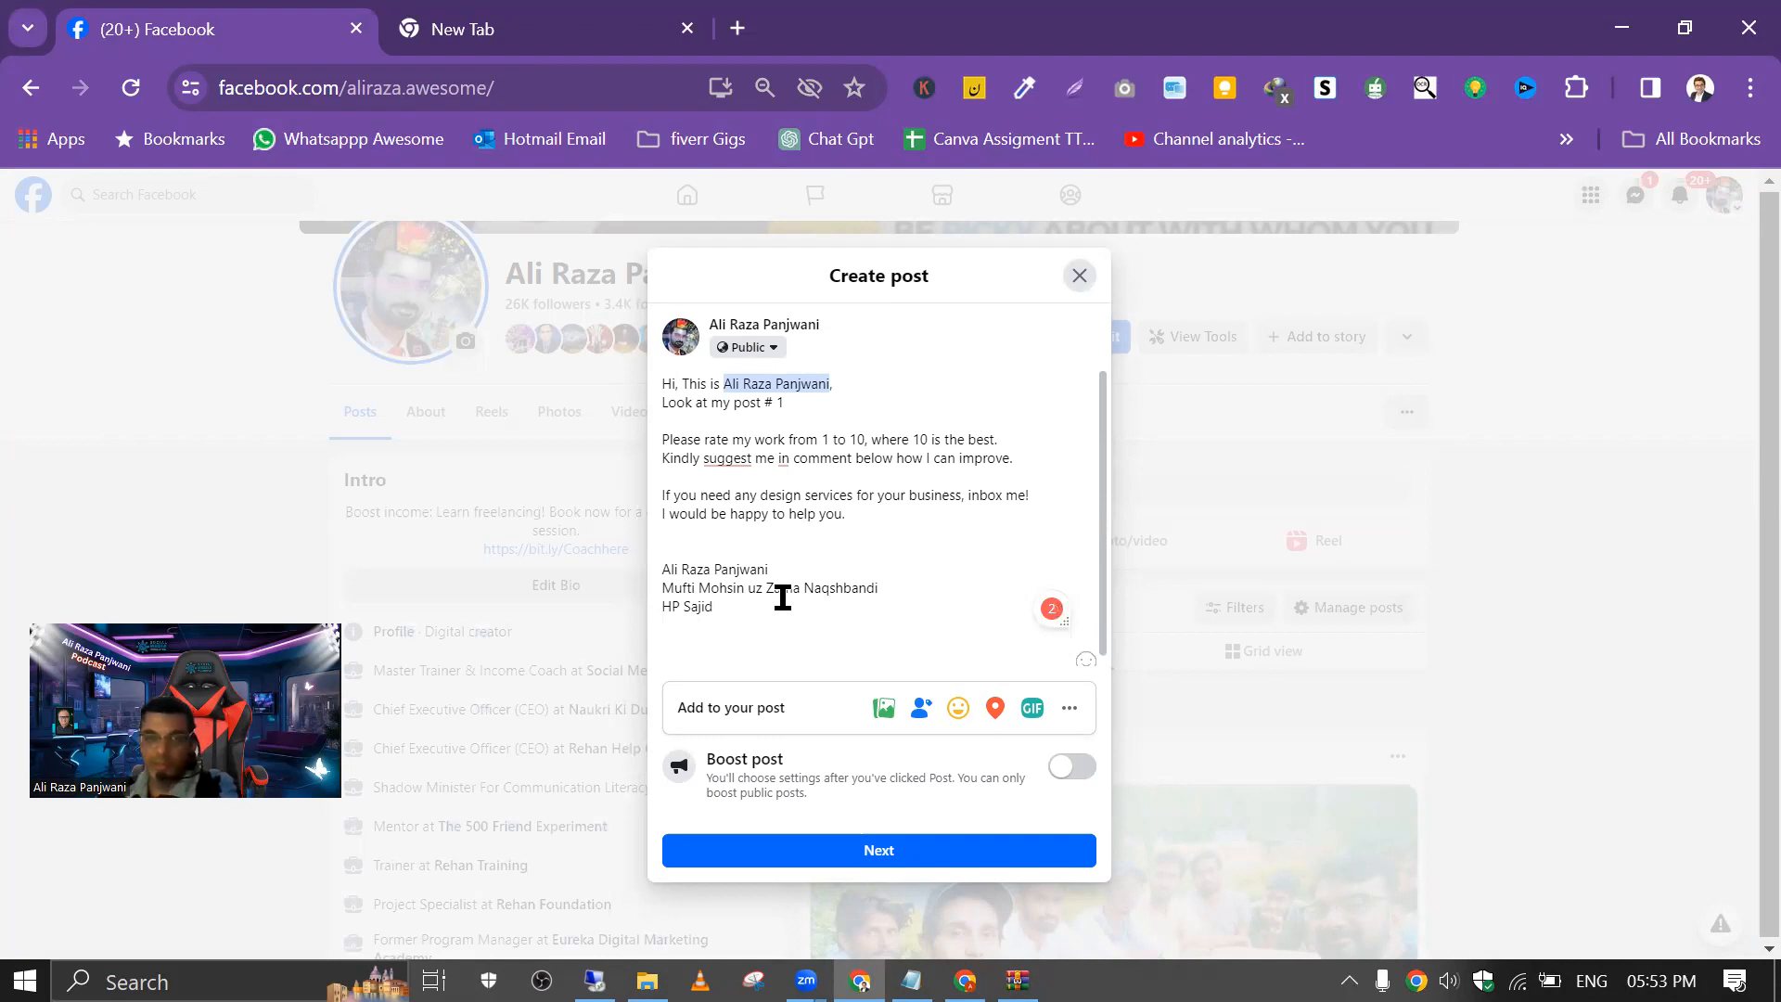
Step: Accept the grammar correction "suggest to" in the "Kindly suggest me" sentence
mouse_move(722, 460)
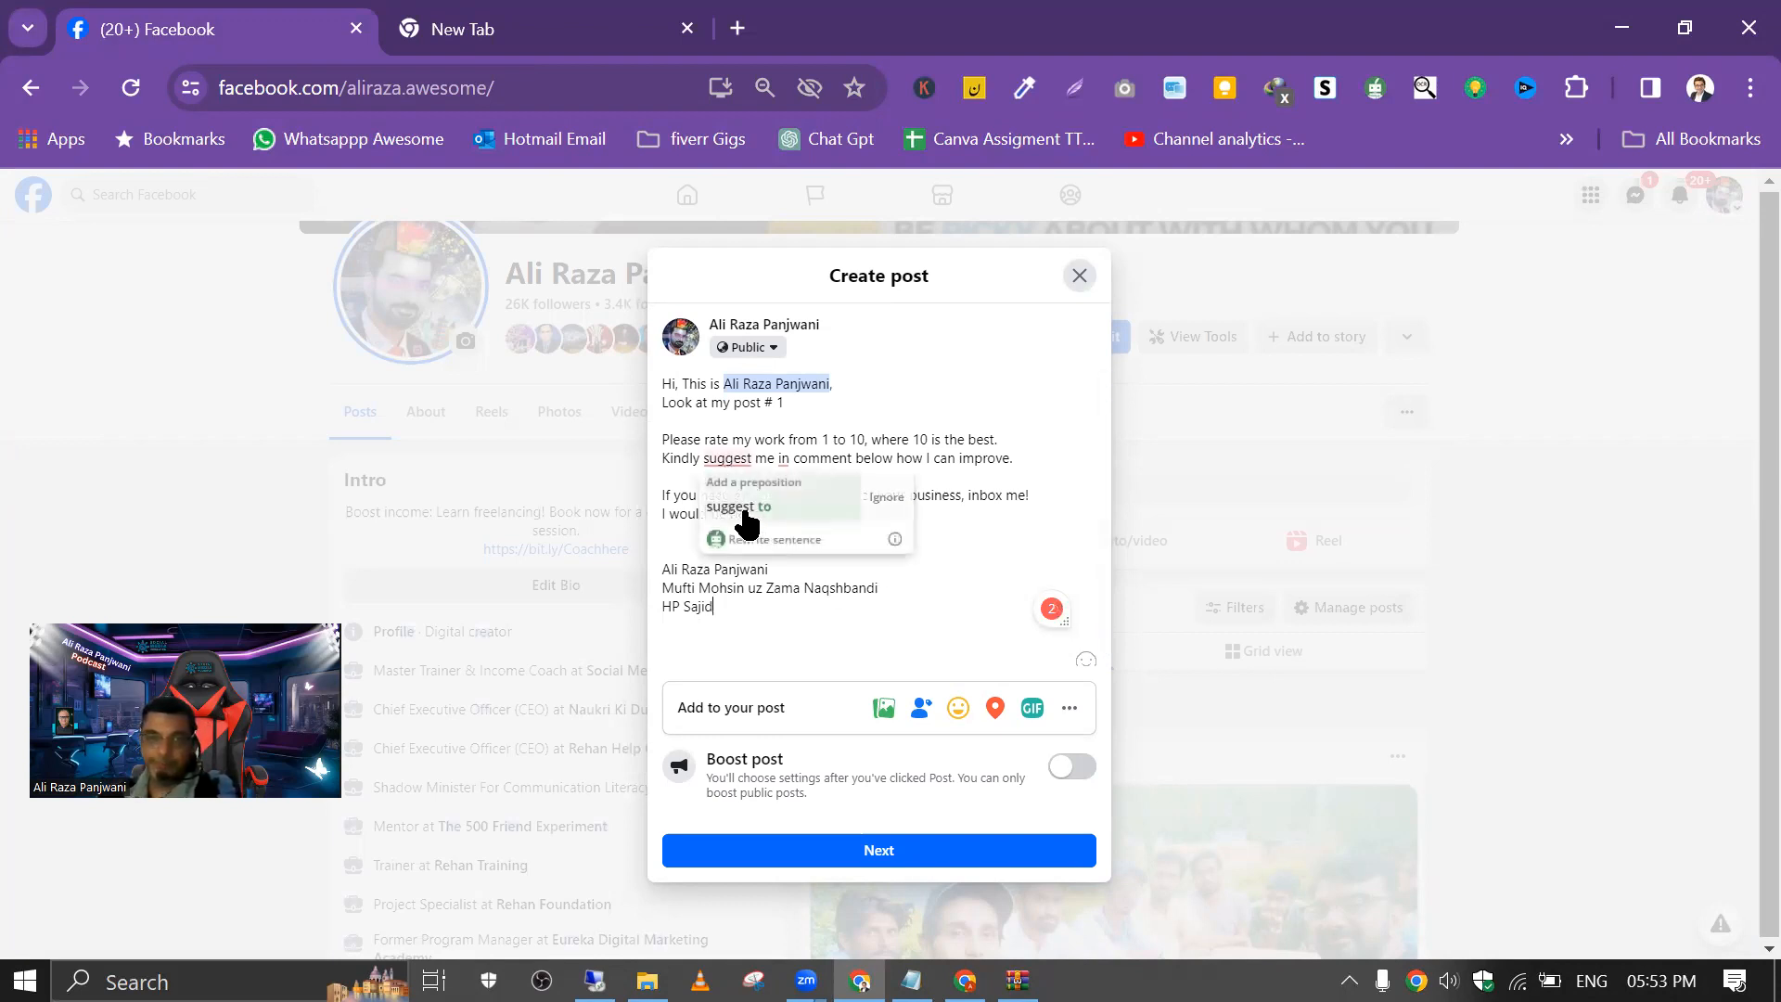
left_click(740, 517)
left_click(899, 562)
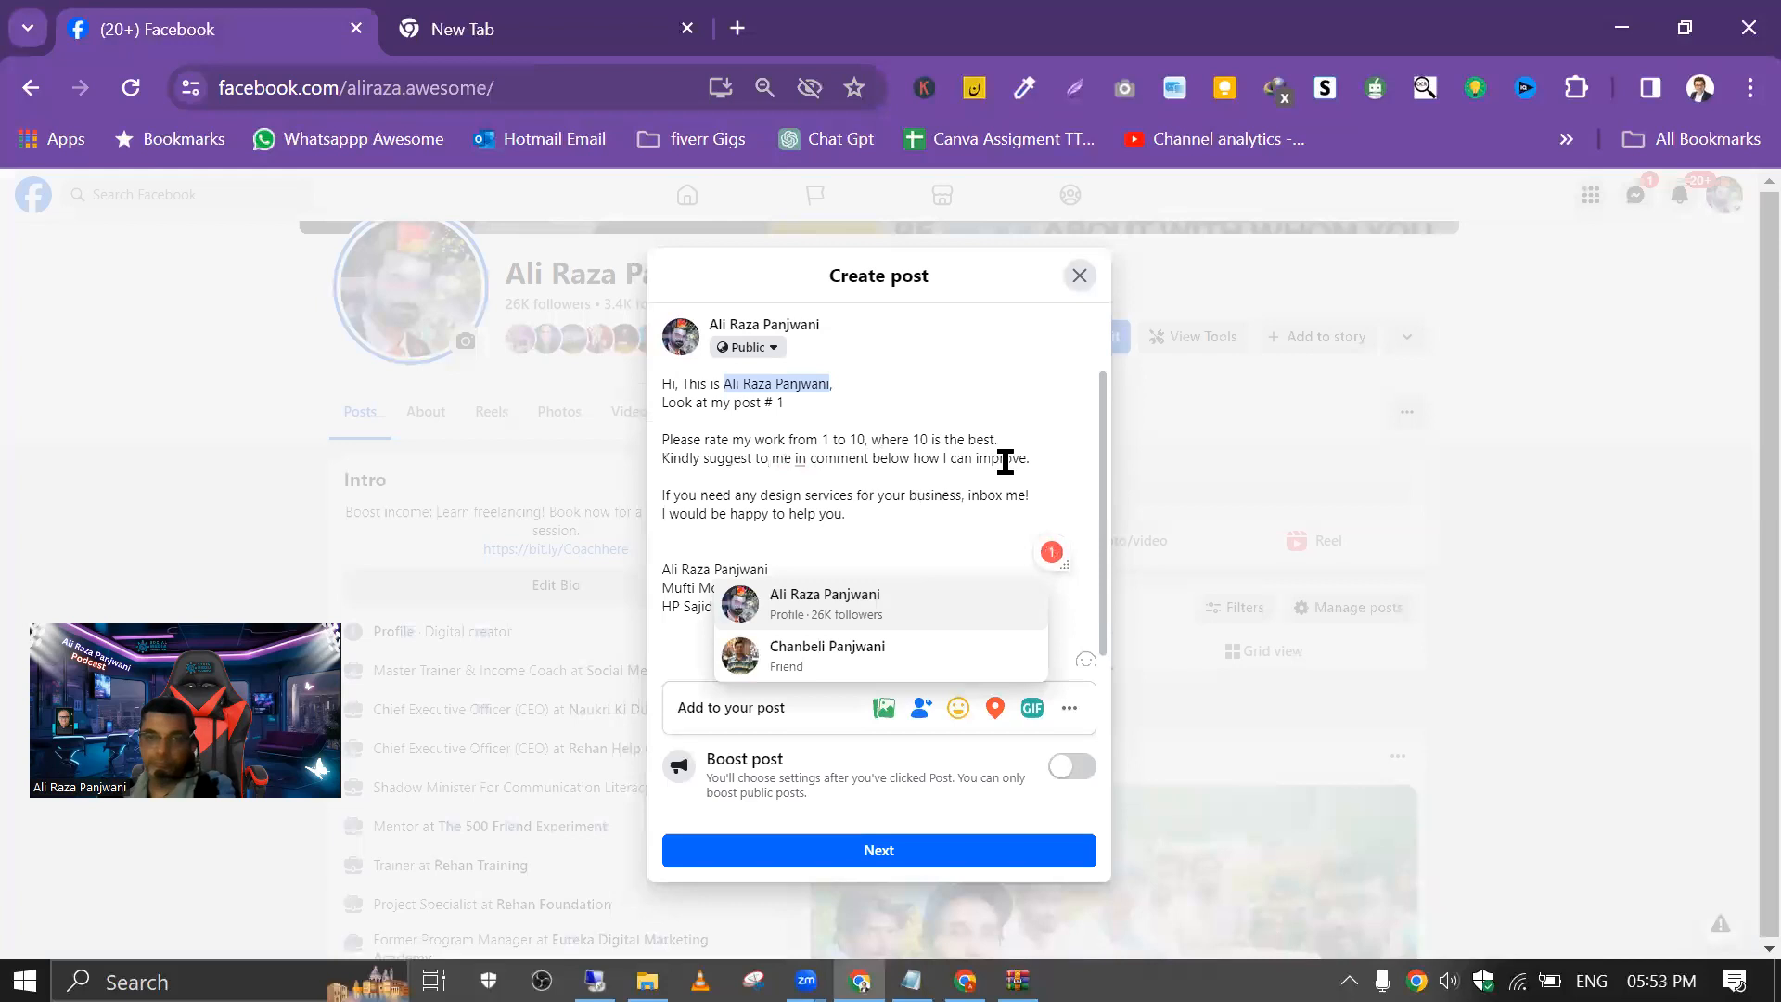
left_click(976, 398)
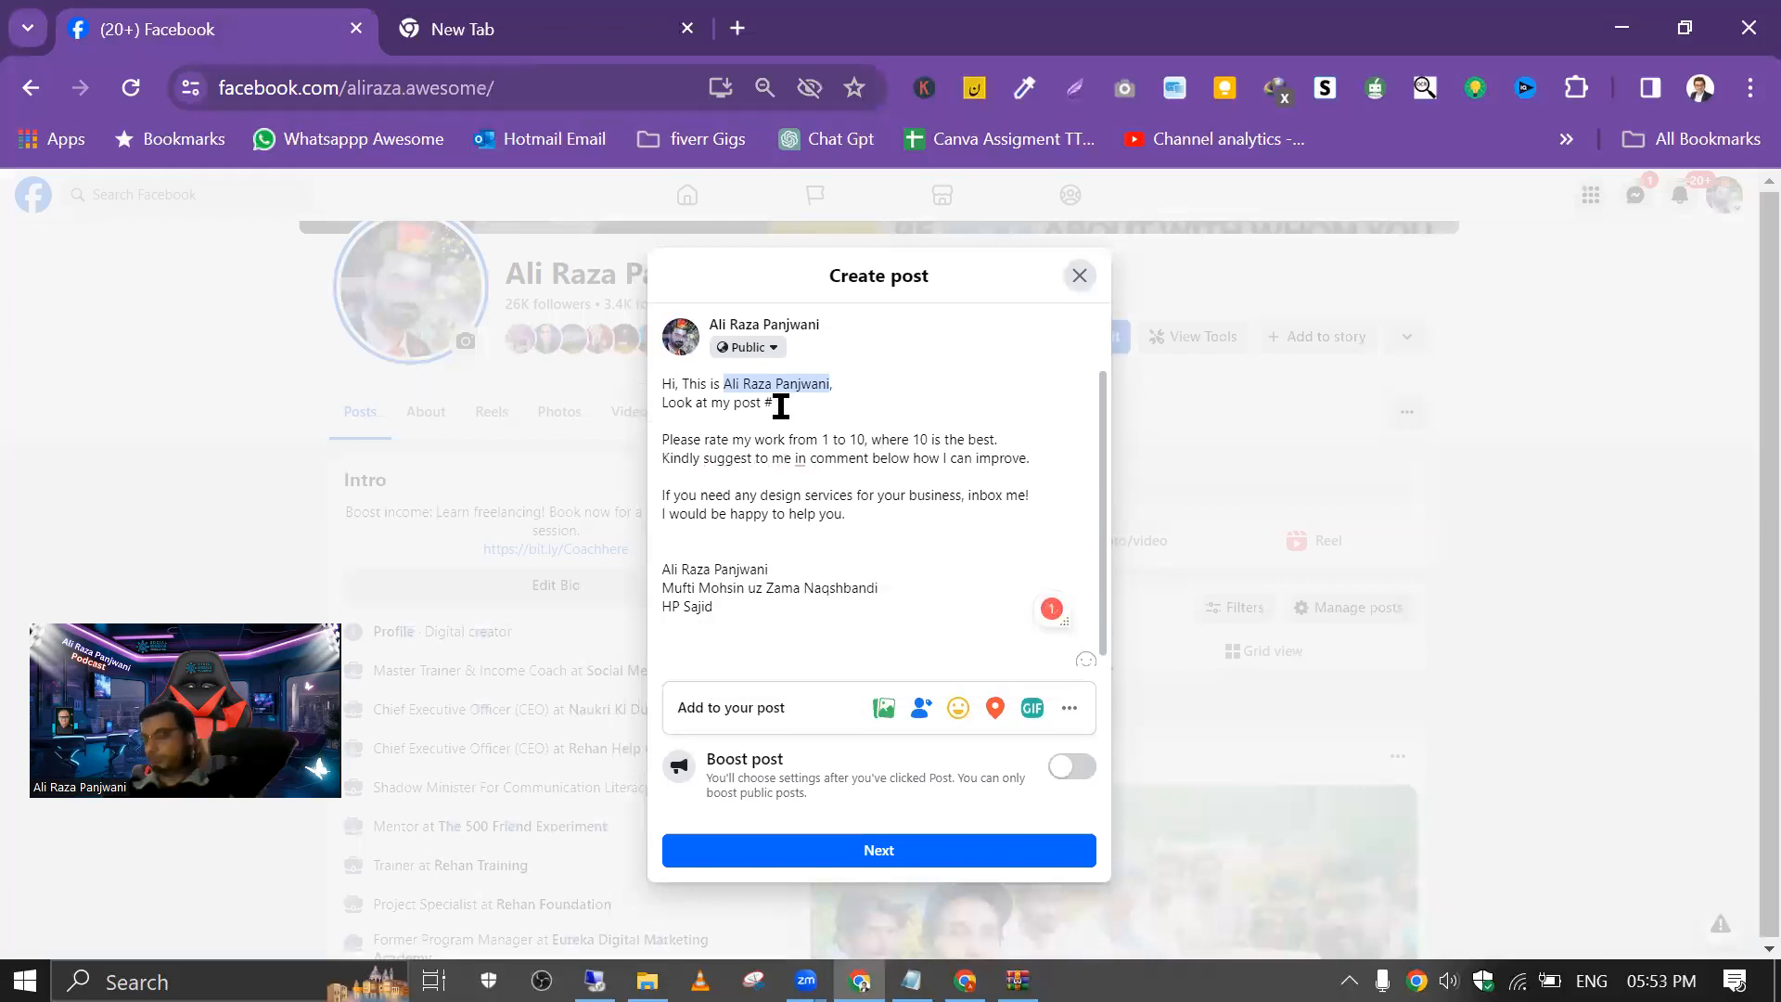
Step: Copy the Quote #1 text with its author from the "class qoutes" Notepad file and return to the Facebook post
key("alt+Tab")
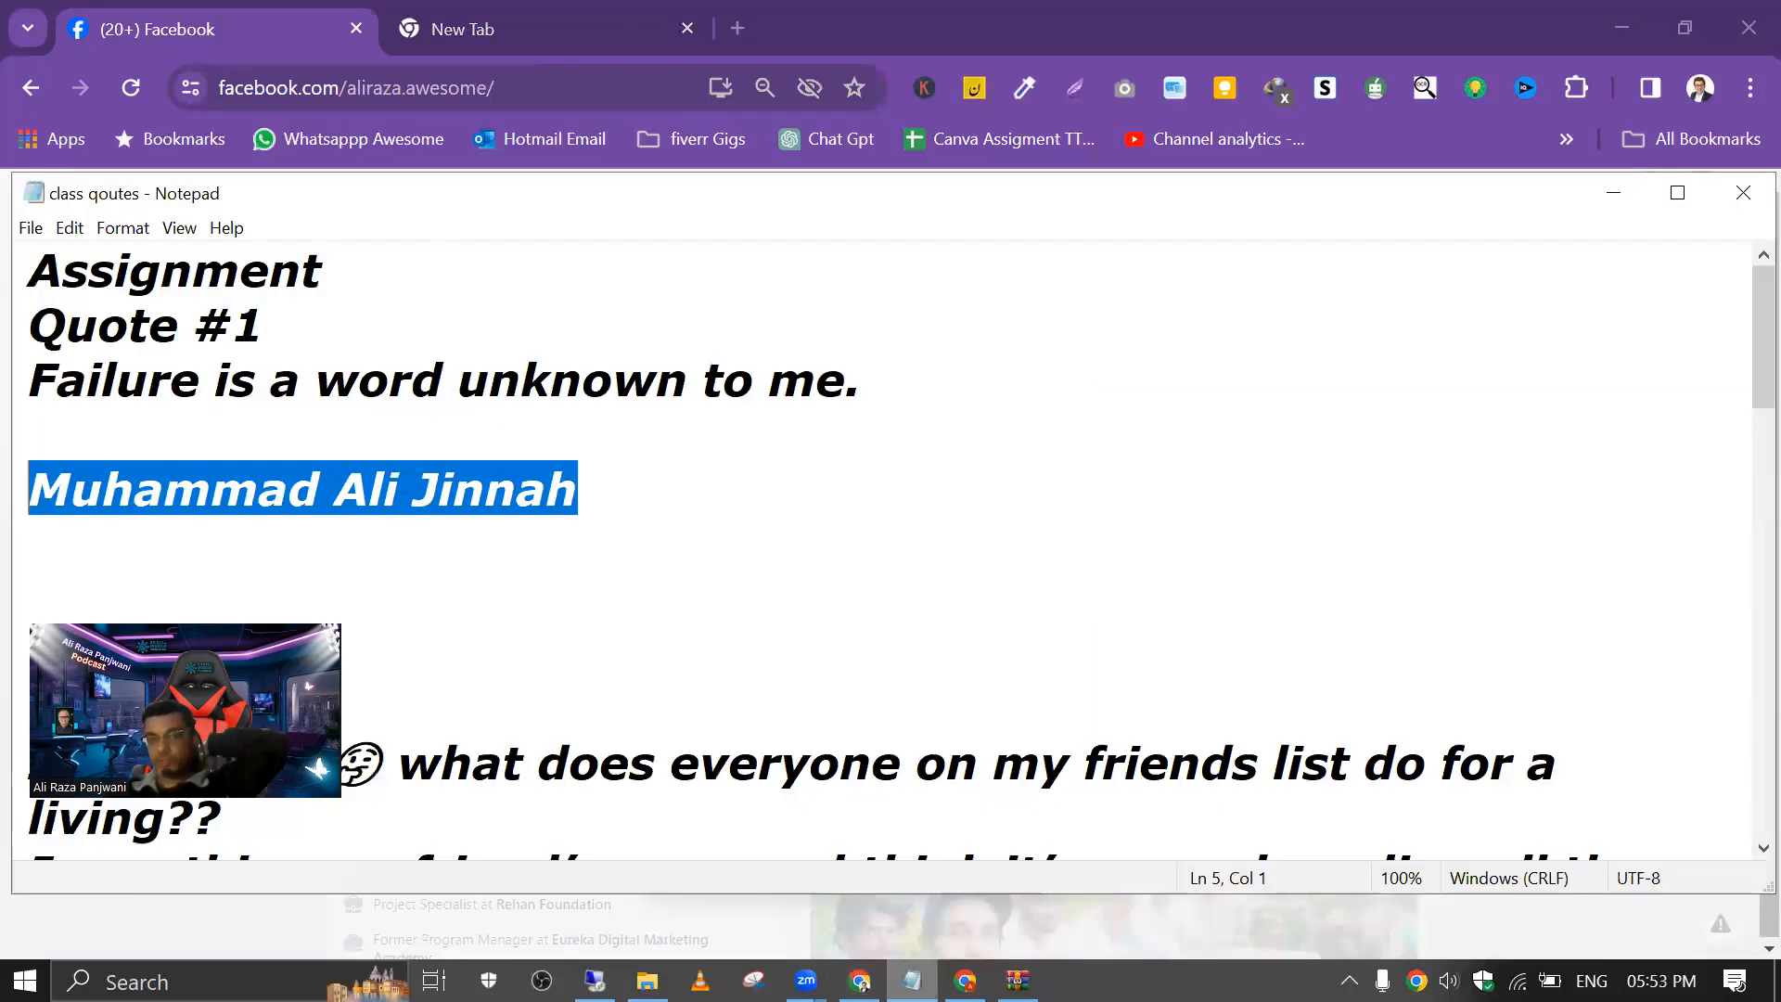
left_click_drag(32, 371, 563, 471)
left_click_drag(35, 334, 1716, 176)
left_click(1624, 186)
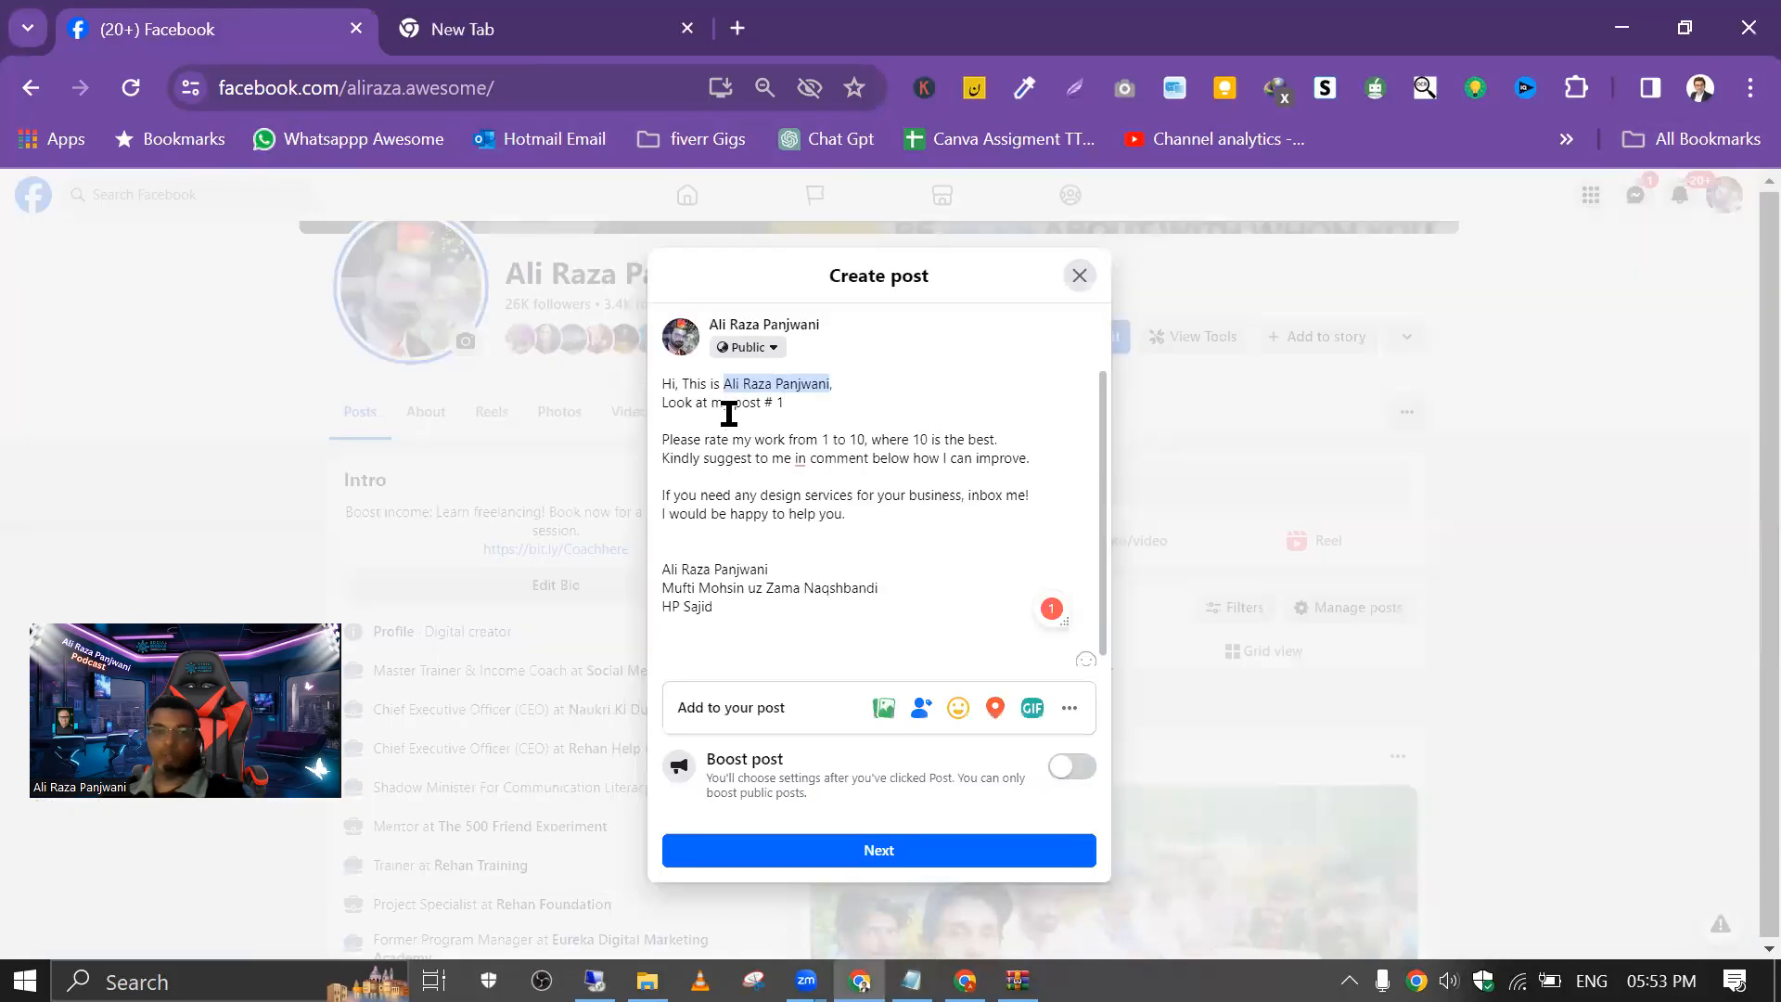
Step: Replace the greeting and post number lines with the copied Quote #1 text, leaving one blank line after "Muhammad Ali Jinnah"
left_click(663, 383)
key("Return")
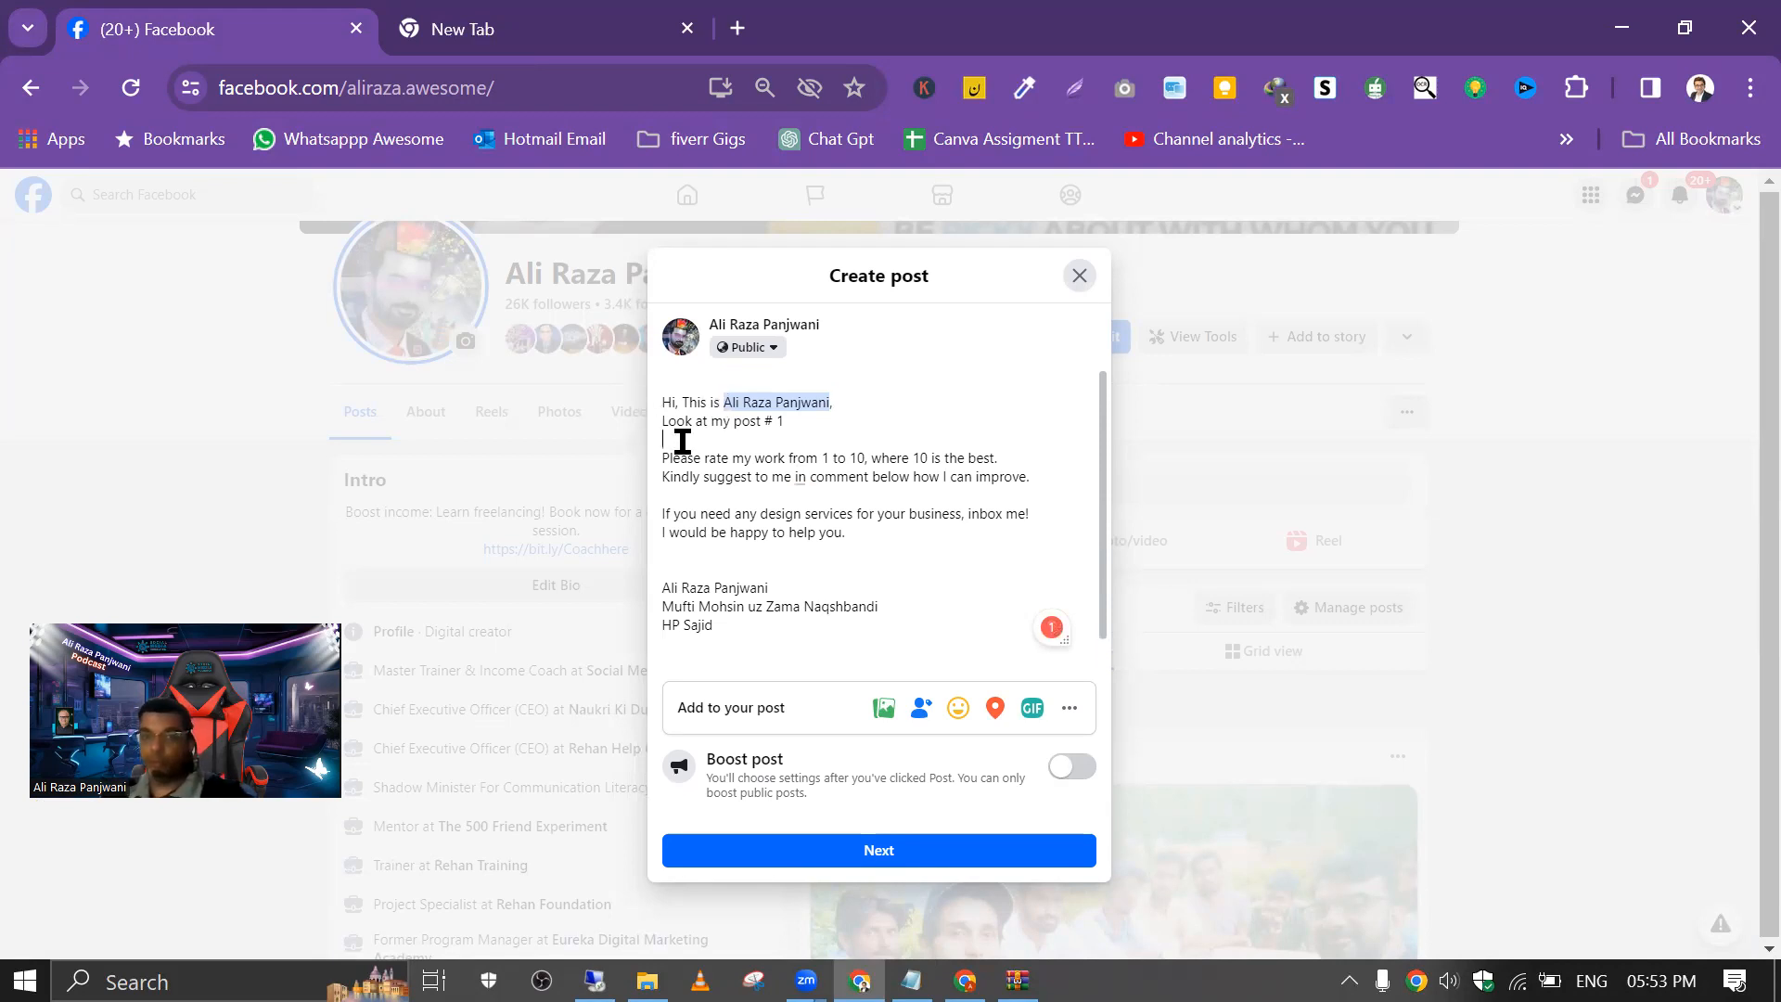
type("Quote #1 Failure is a word unknown to me.  Muhammad Ali Jinnah")
left_click_drag(789, 422, 672, 385)
key("BackSpace")
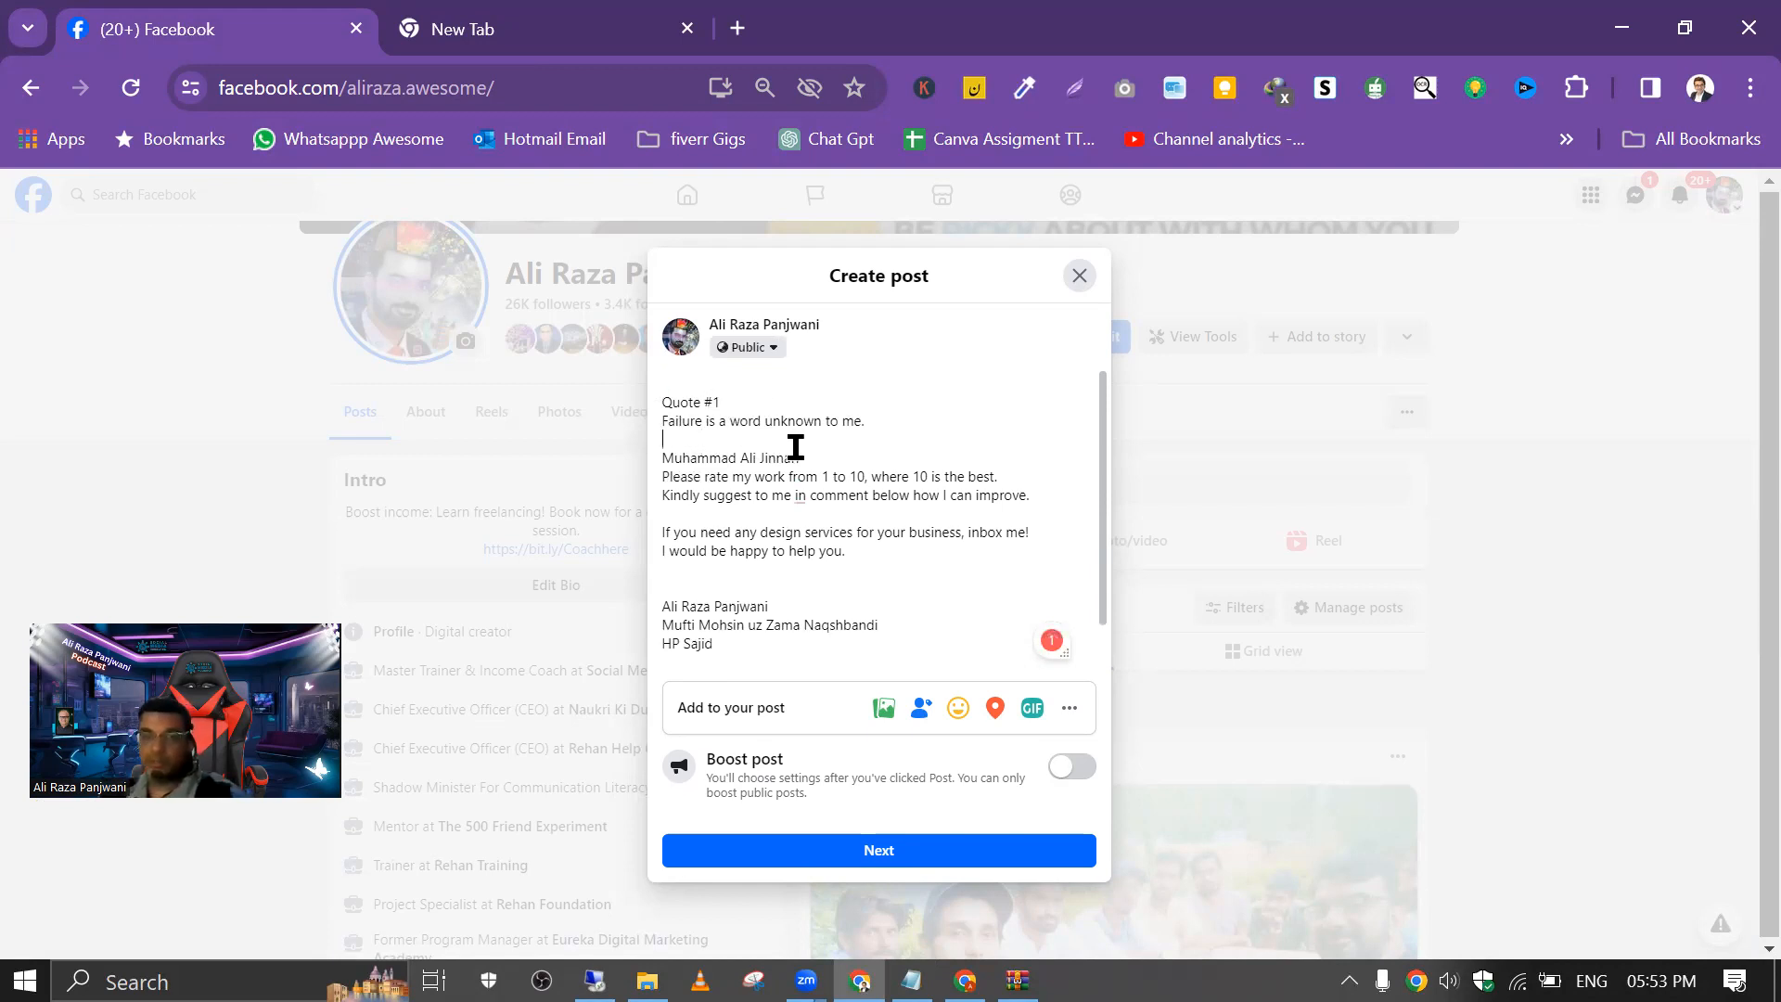
key("BackSpace")
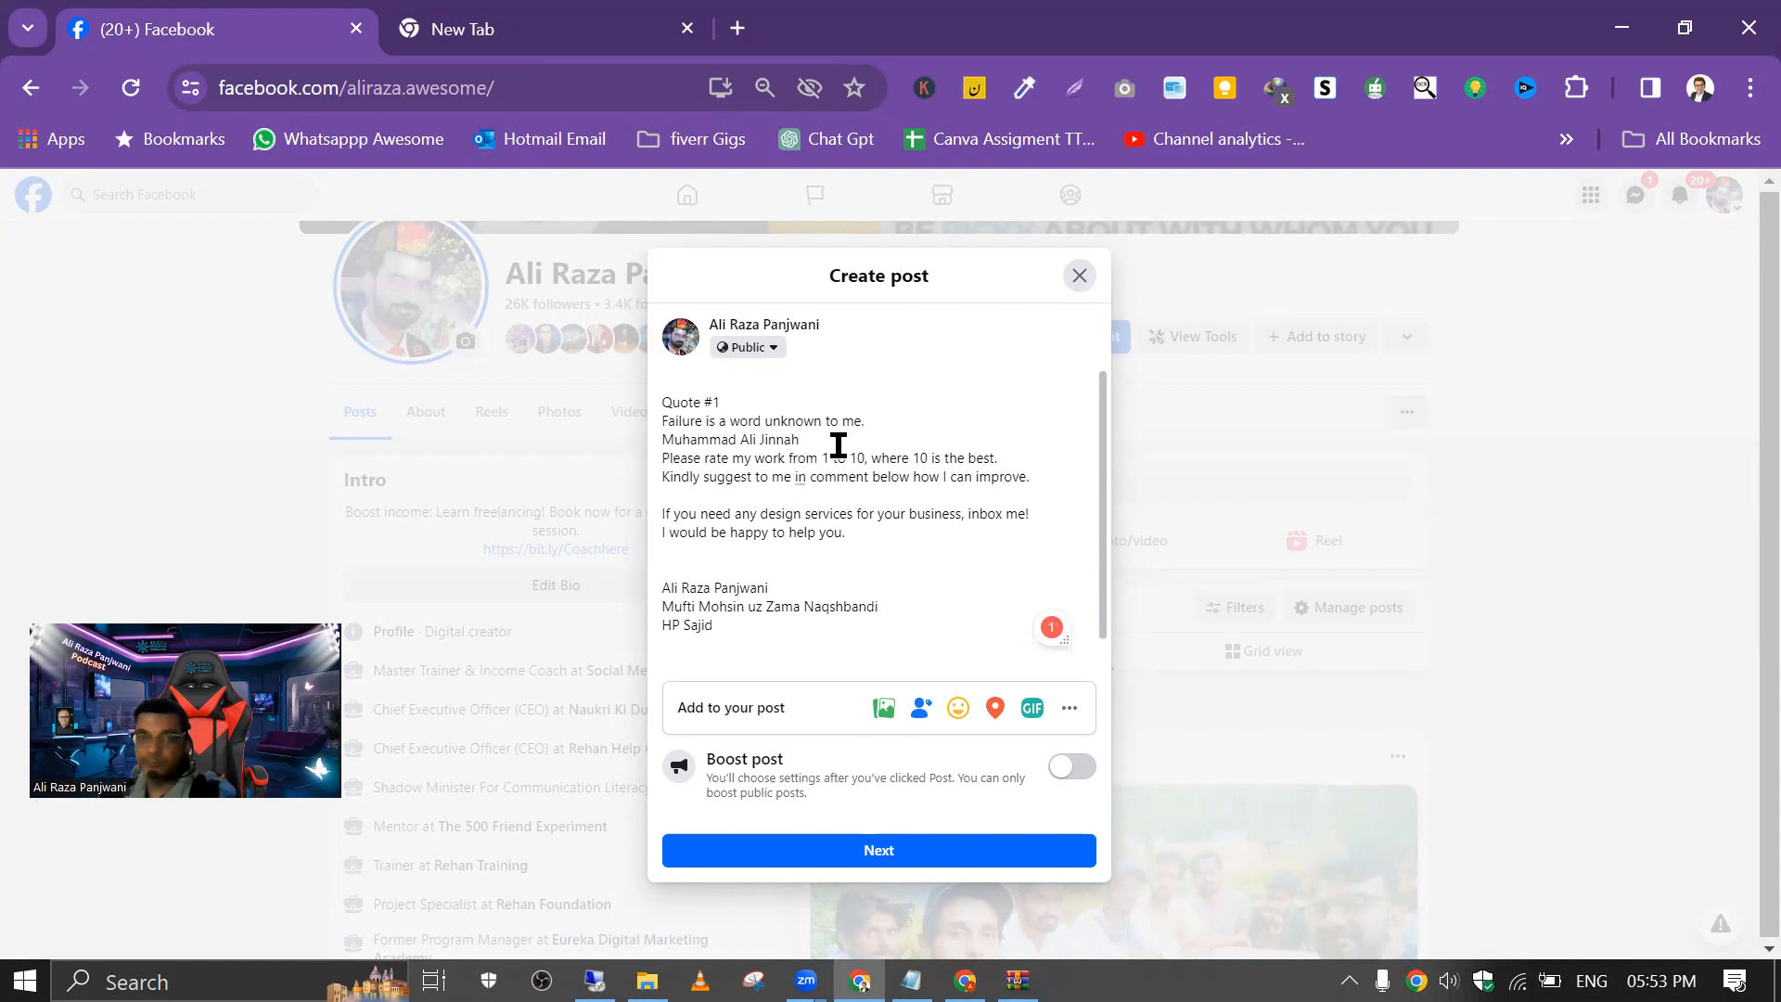
key("Return")
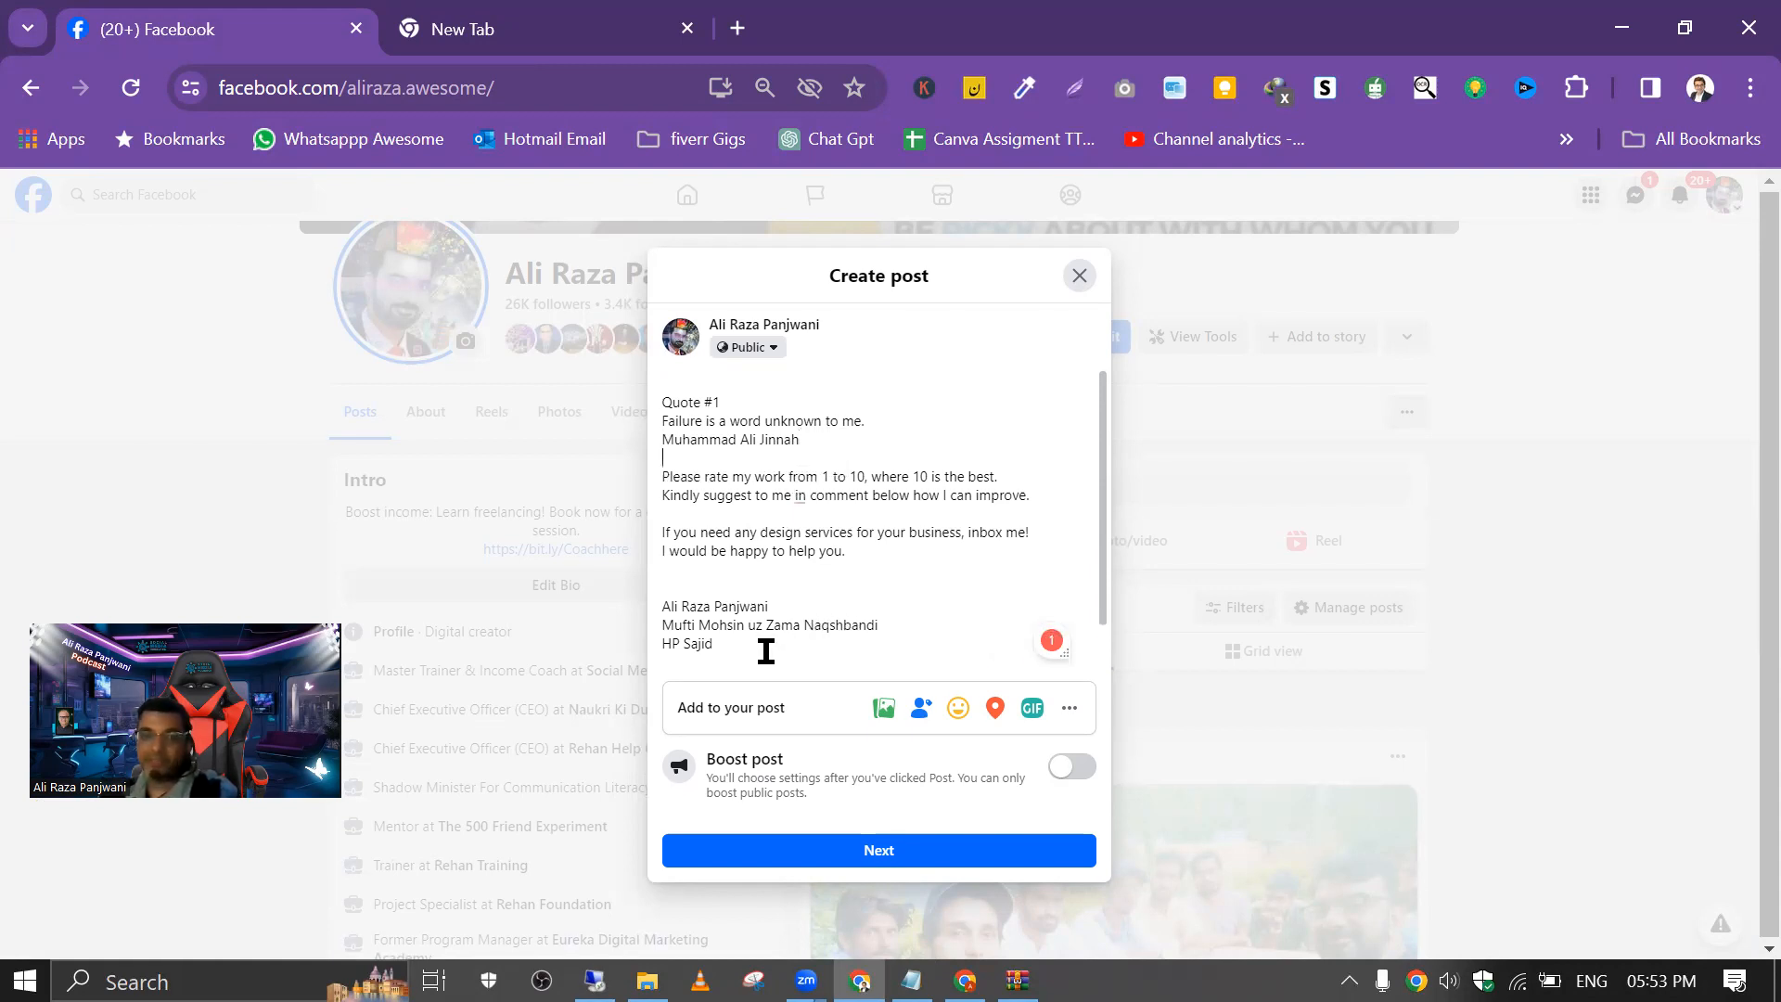
Step: Replace the first name in the closing list with a tag of your own profile, directly below one blank line
key("Return")
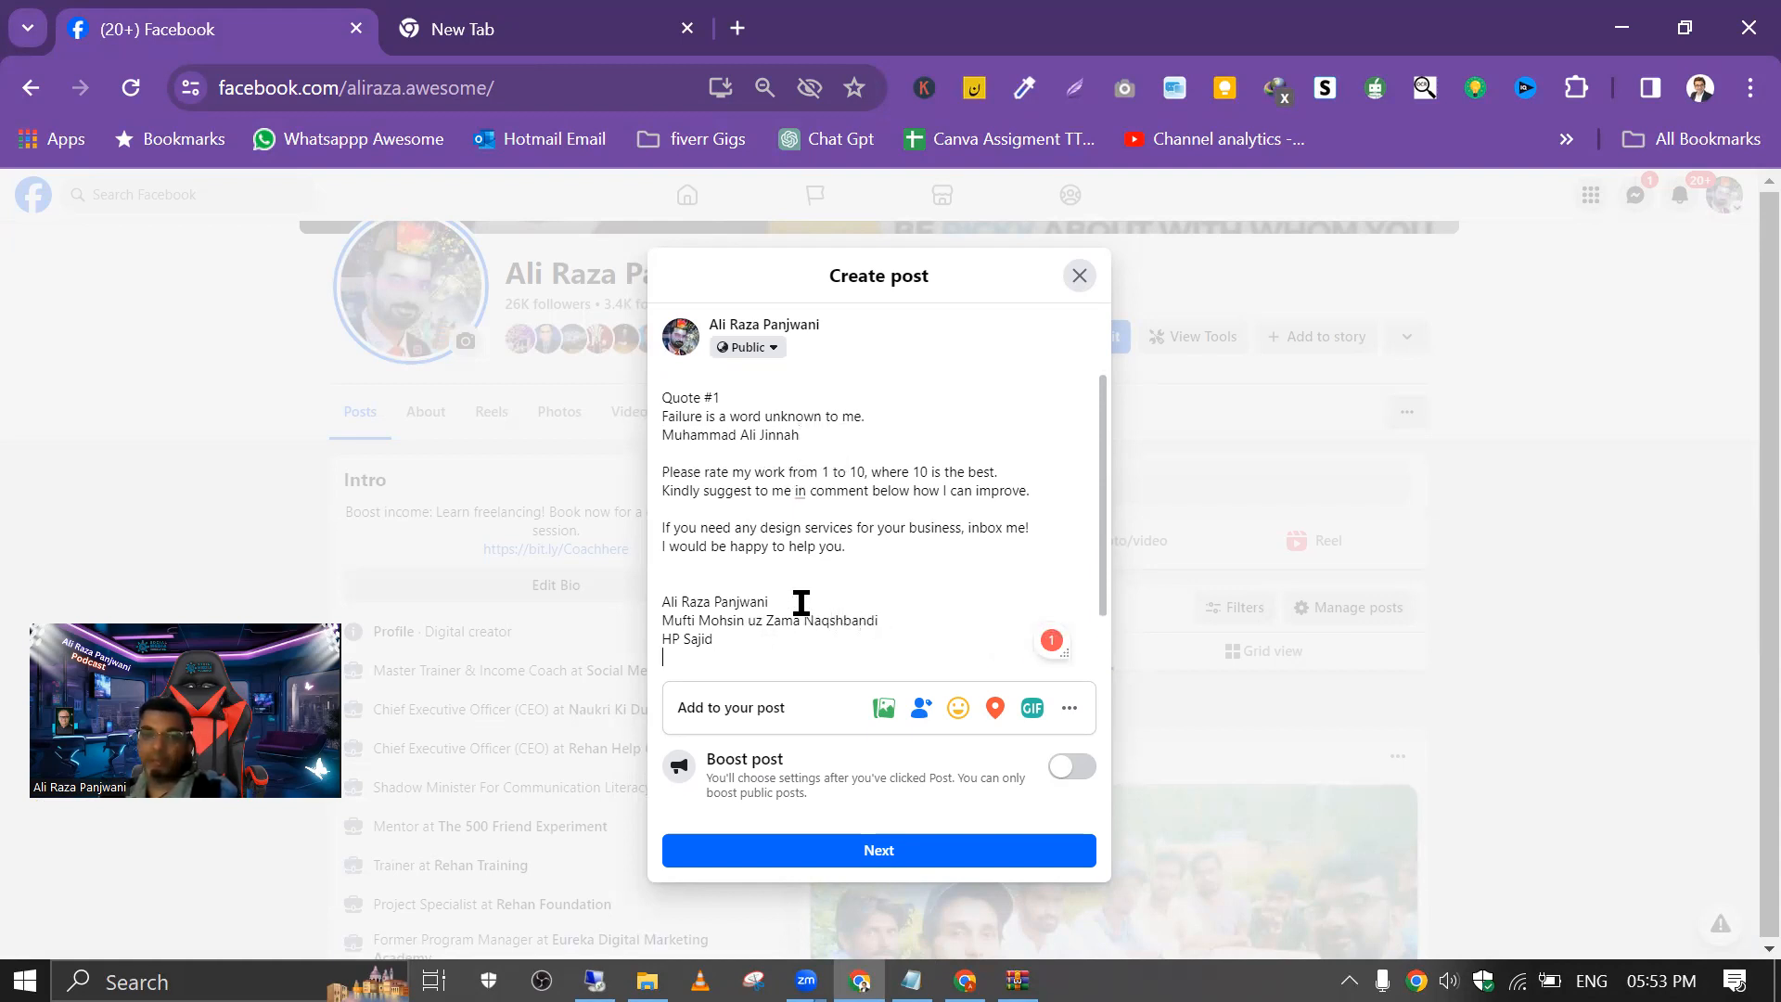
left_click_drag(802, 603, 643, 587)
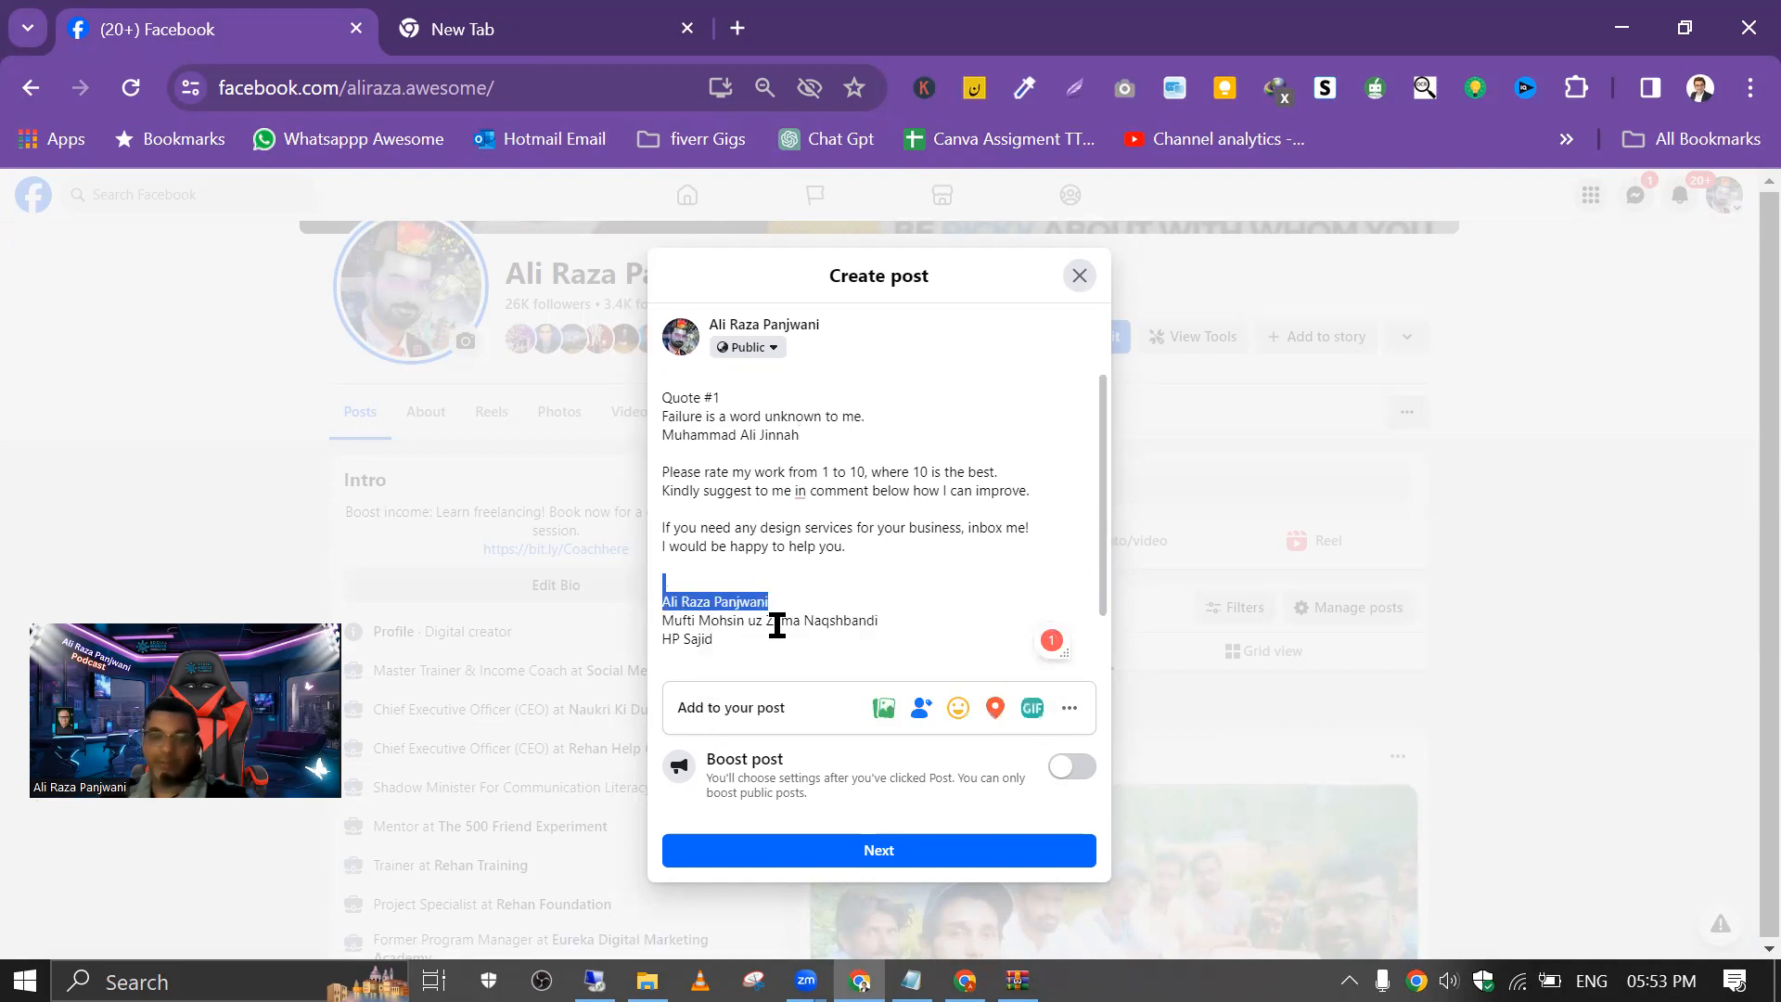
type("@Ali")
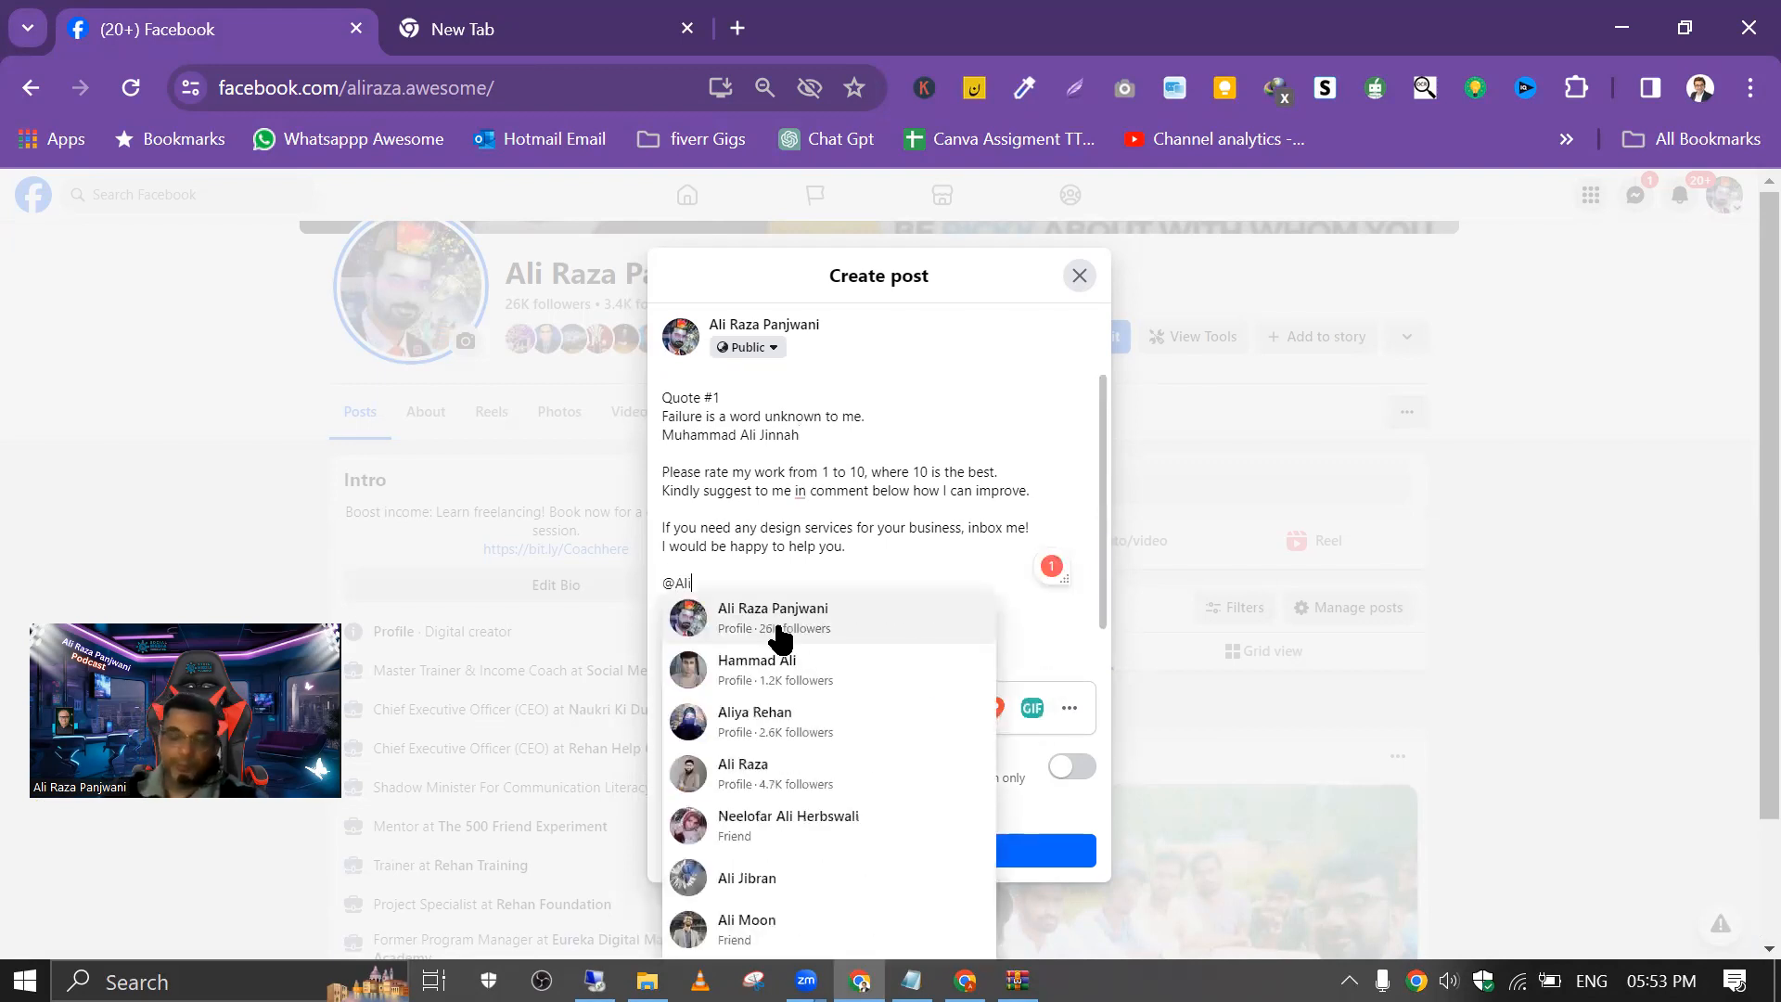
left_click(778, 621)
left_click(918, 596)
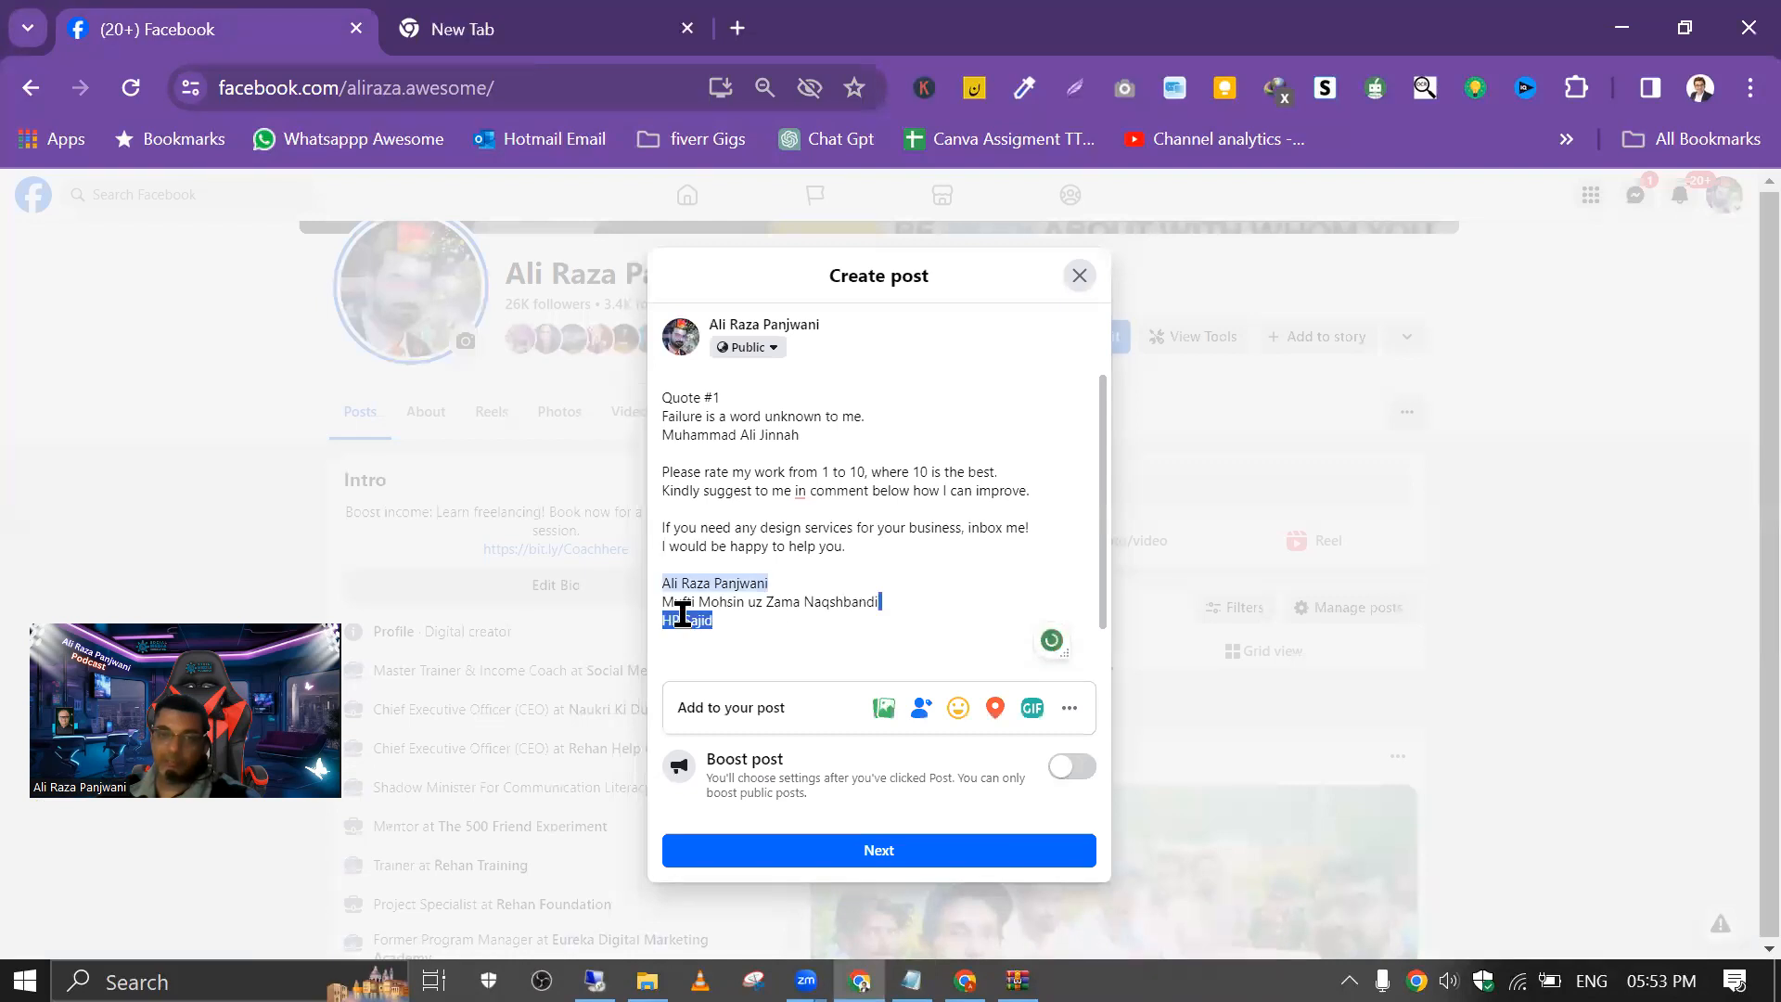
Step: Replace the last name in the closing list with a tag of that person's profile
left_click_drag(708, 627, 637, 619)
type("@")
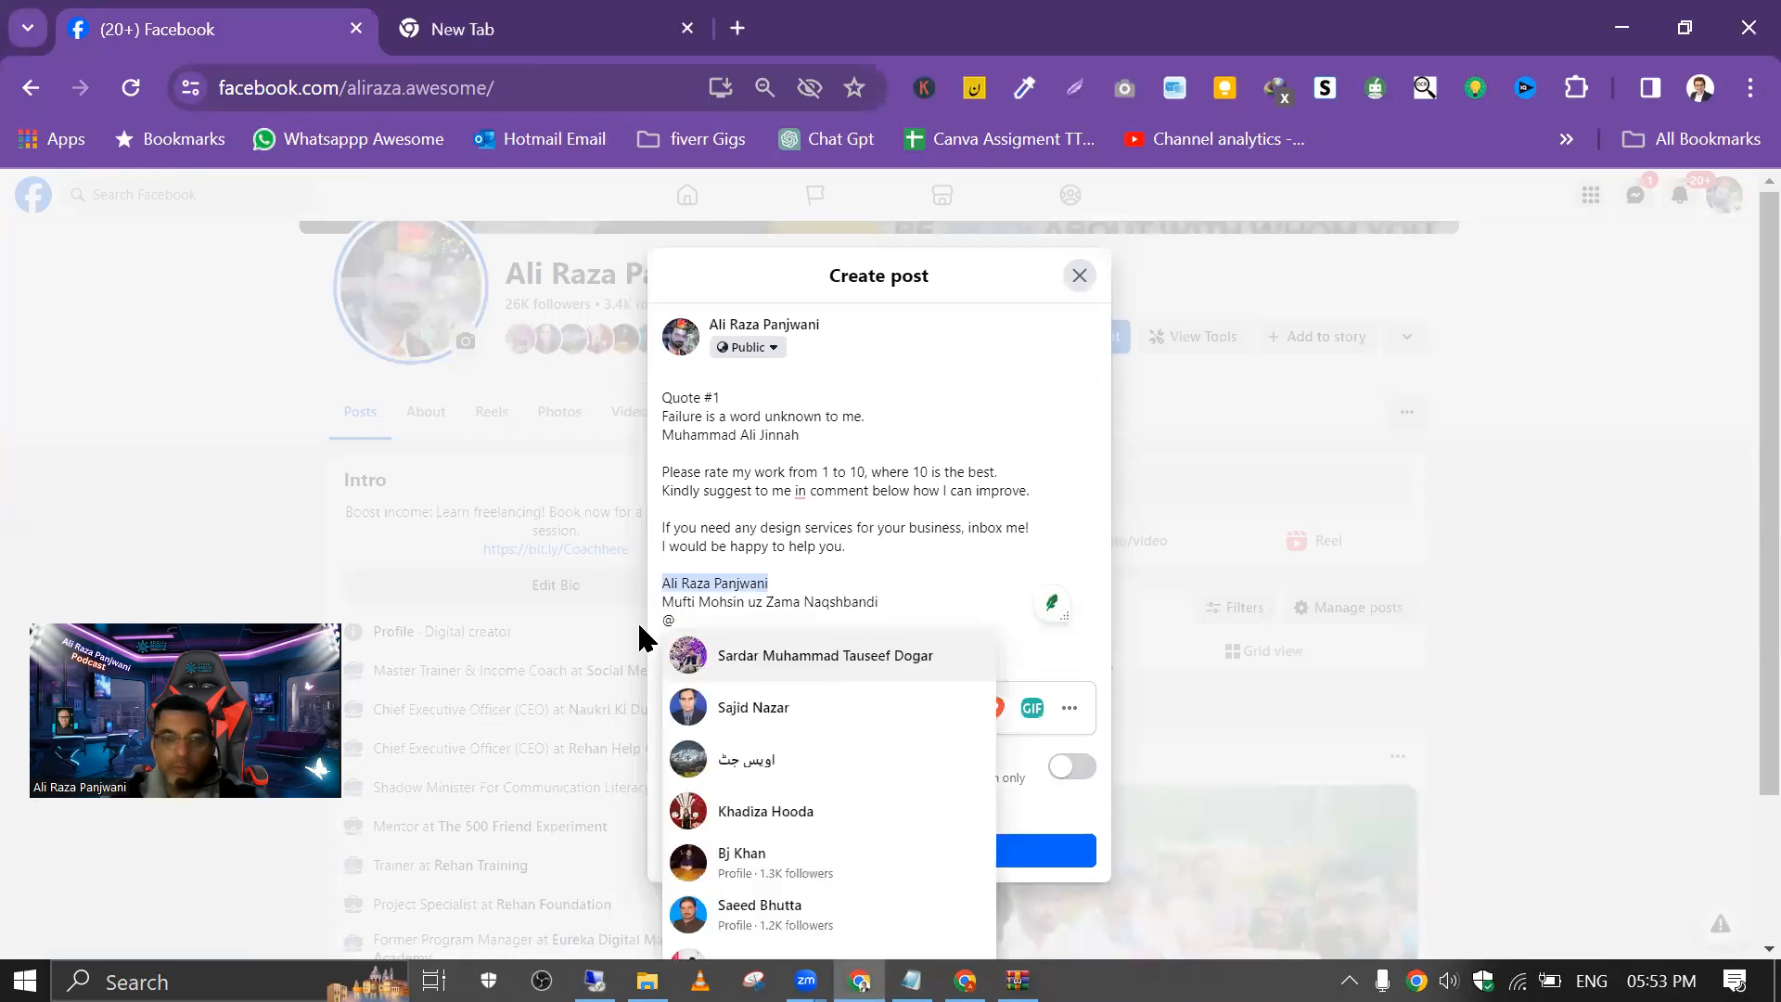
type("Hp")
key("BackSpace")
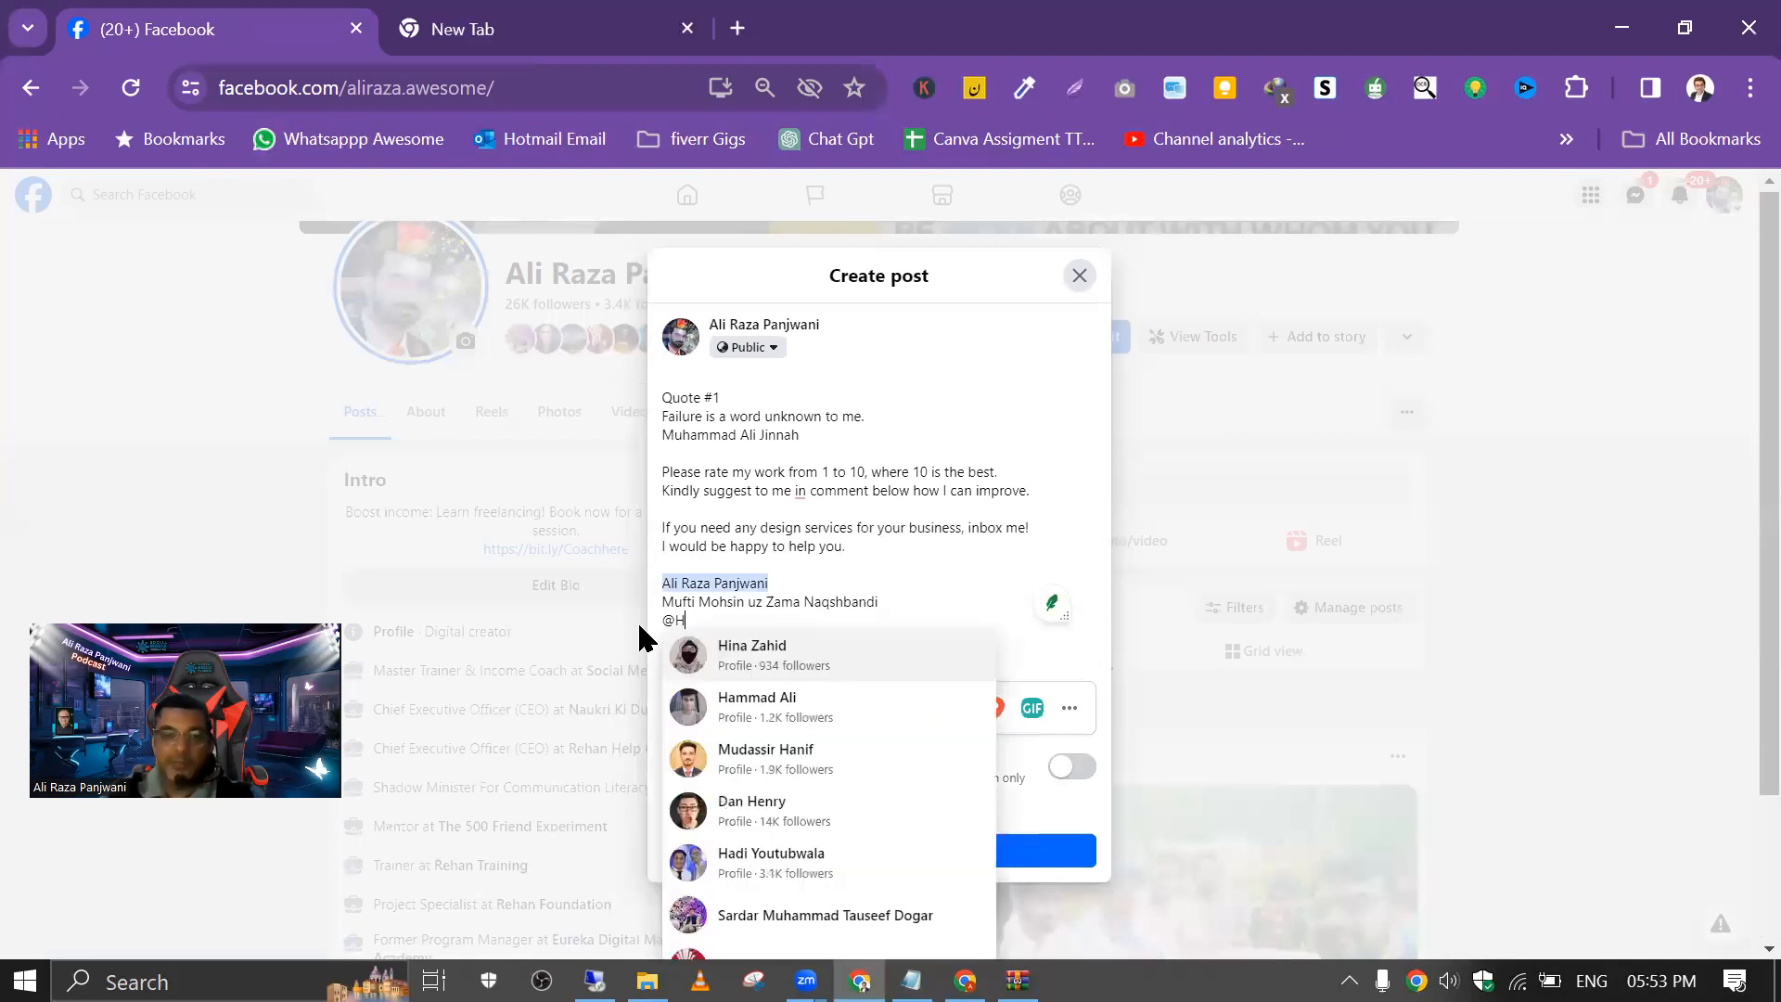
type("P")
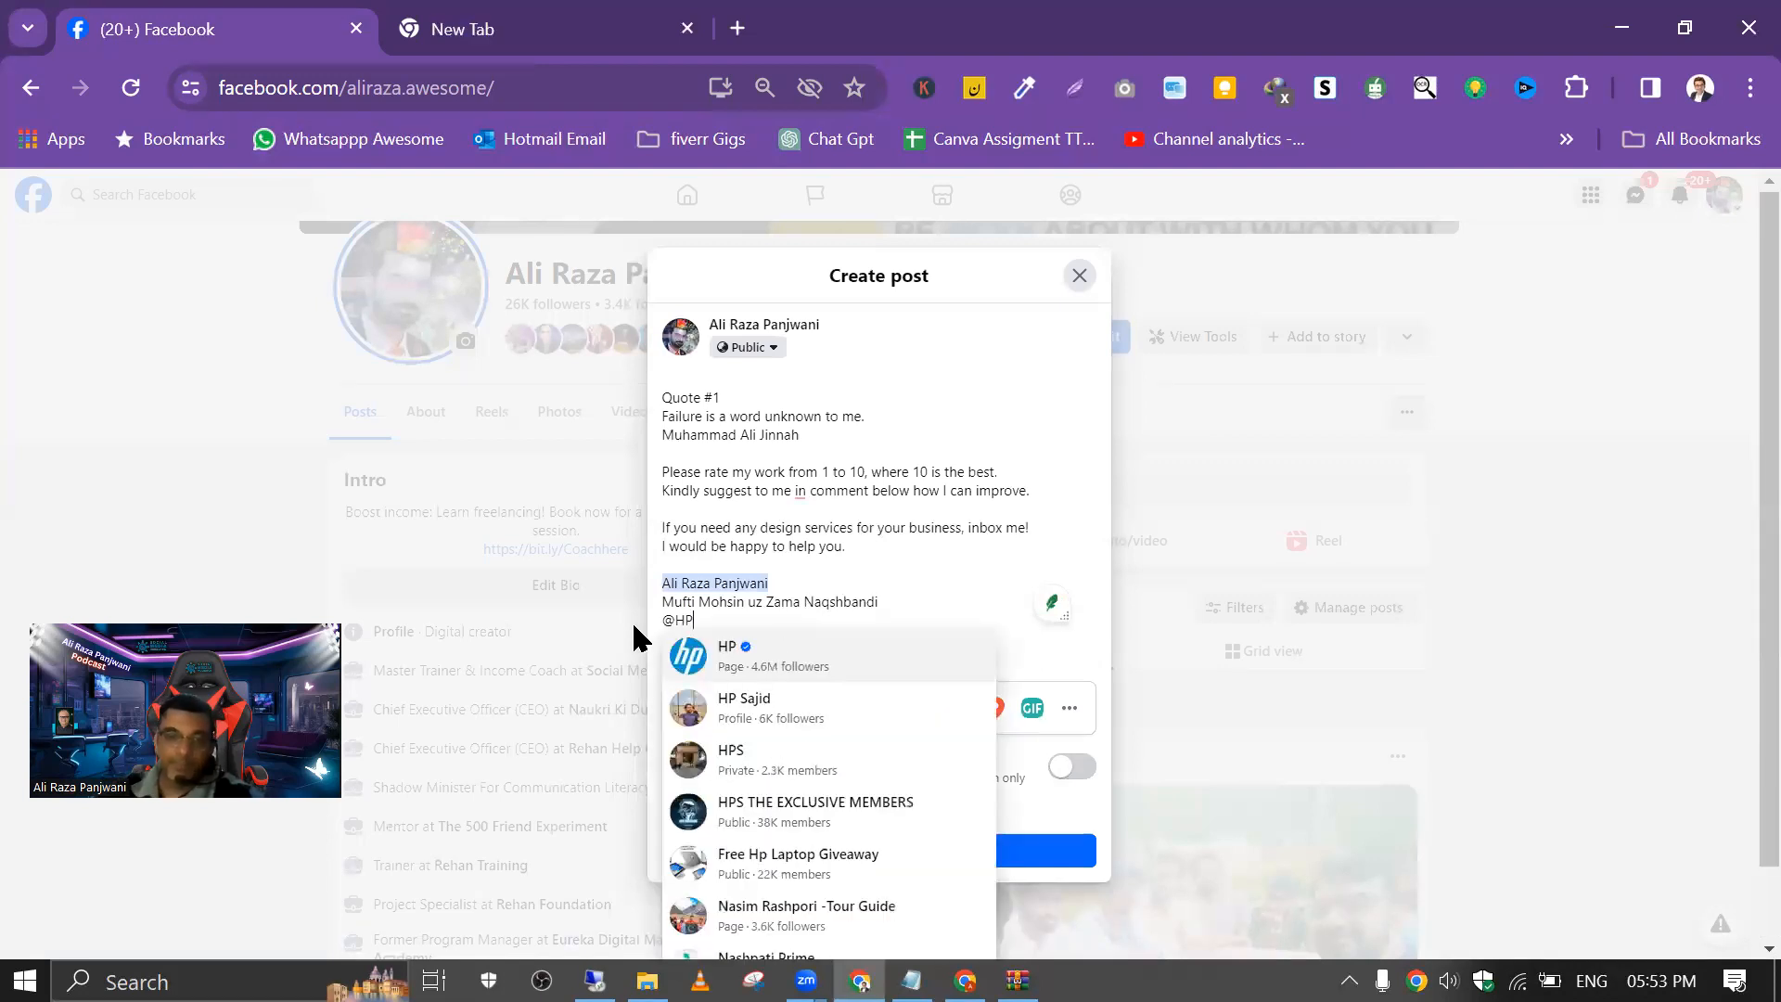
left_click(847, 715)
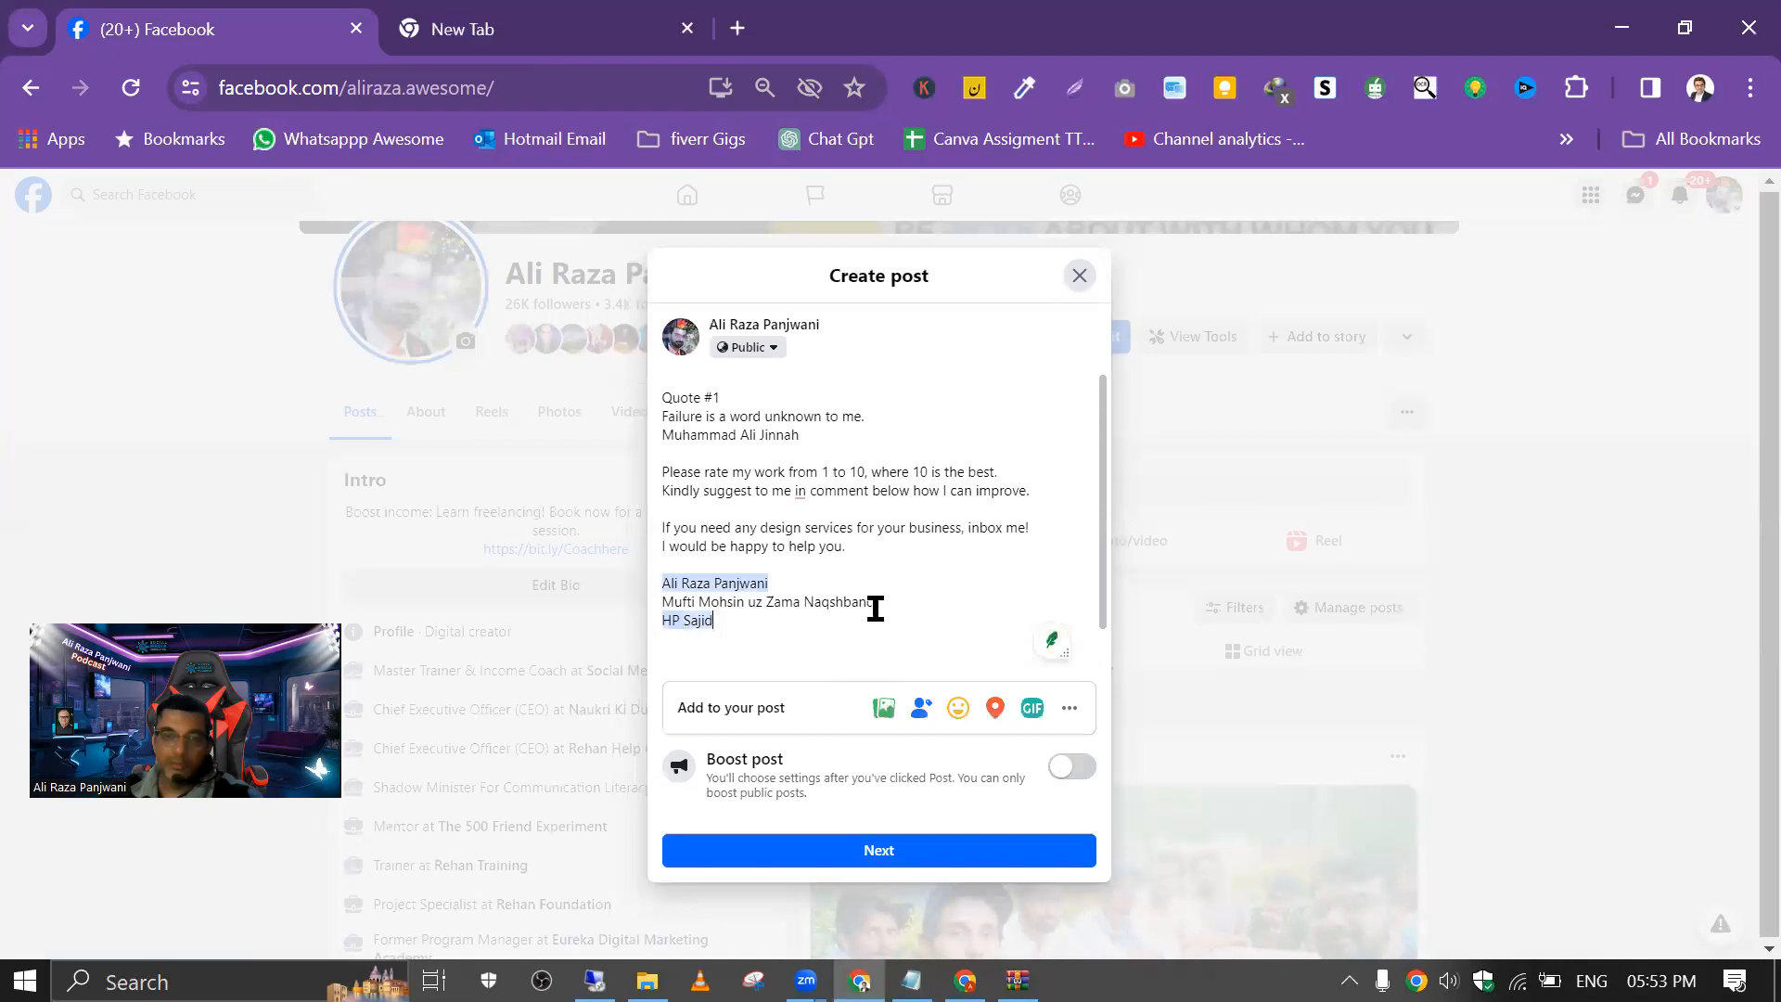
Step: Replace the middle name in the closing list with a tag of that person's matching profile
left_click_drag(714, 620, 610, 603)
type("@")
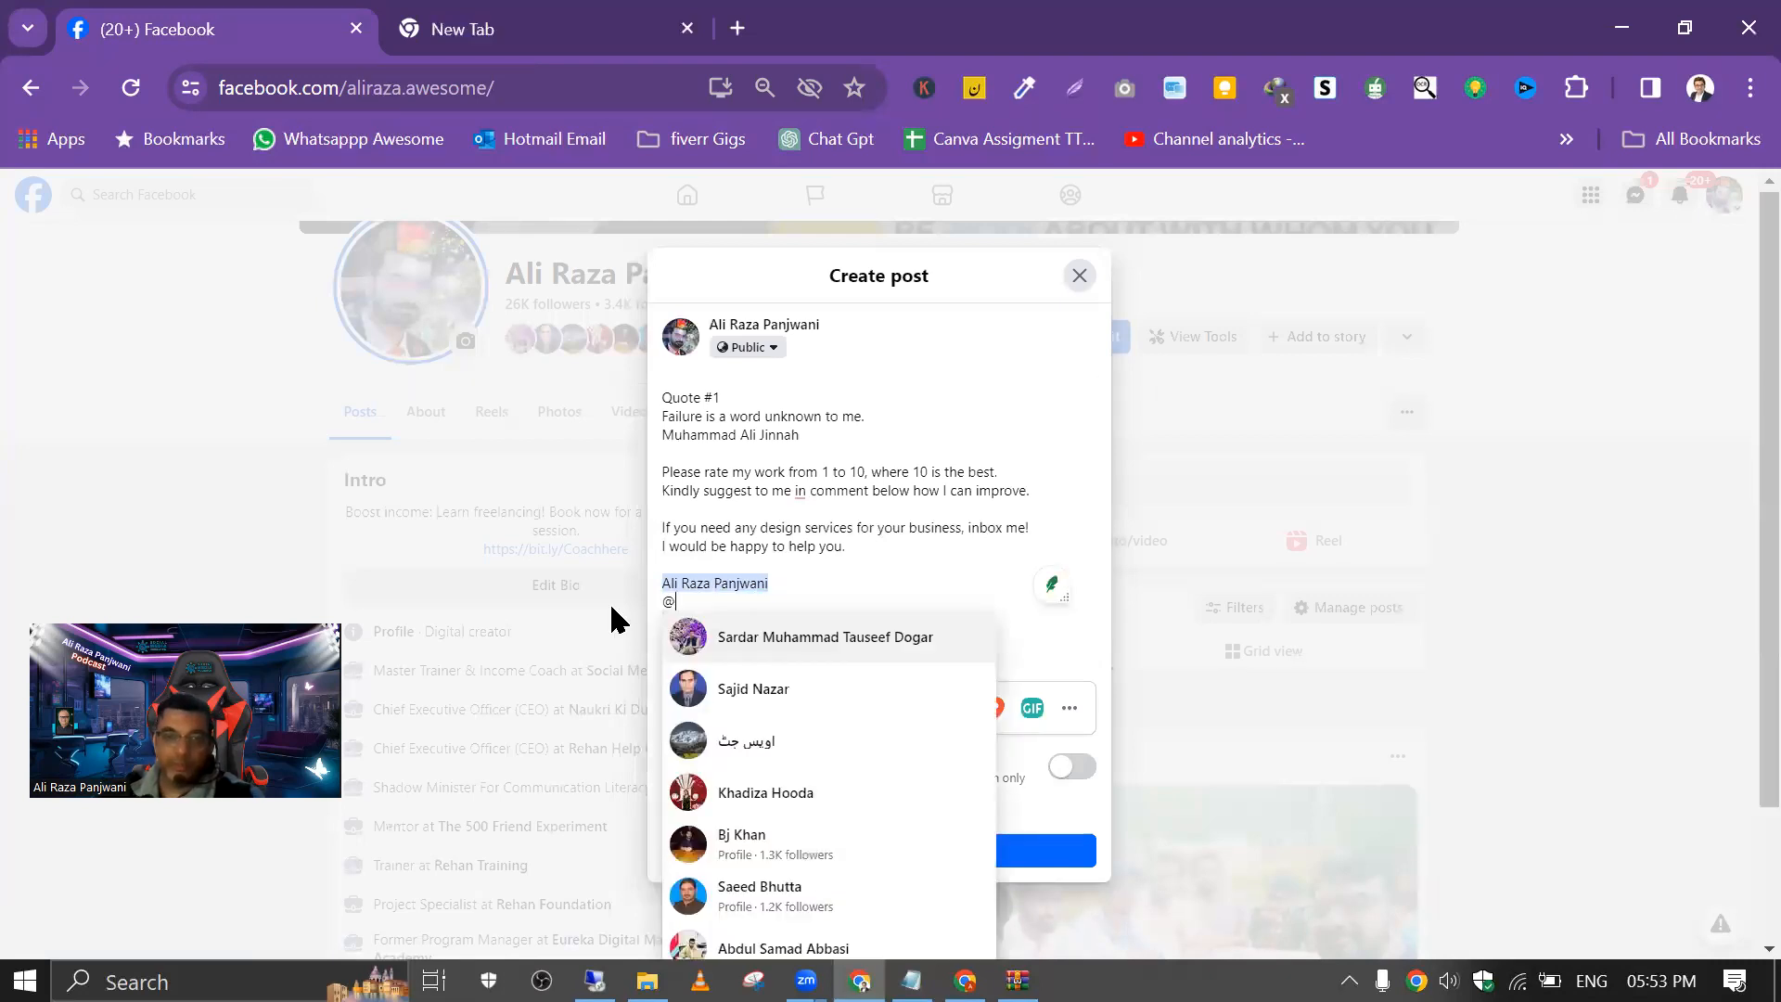
type("Mu")
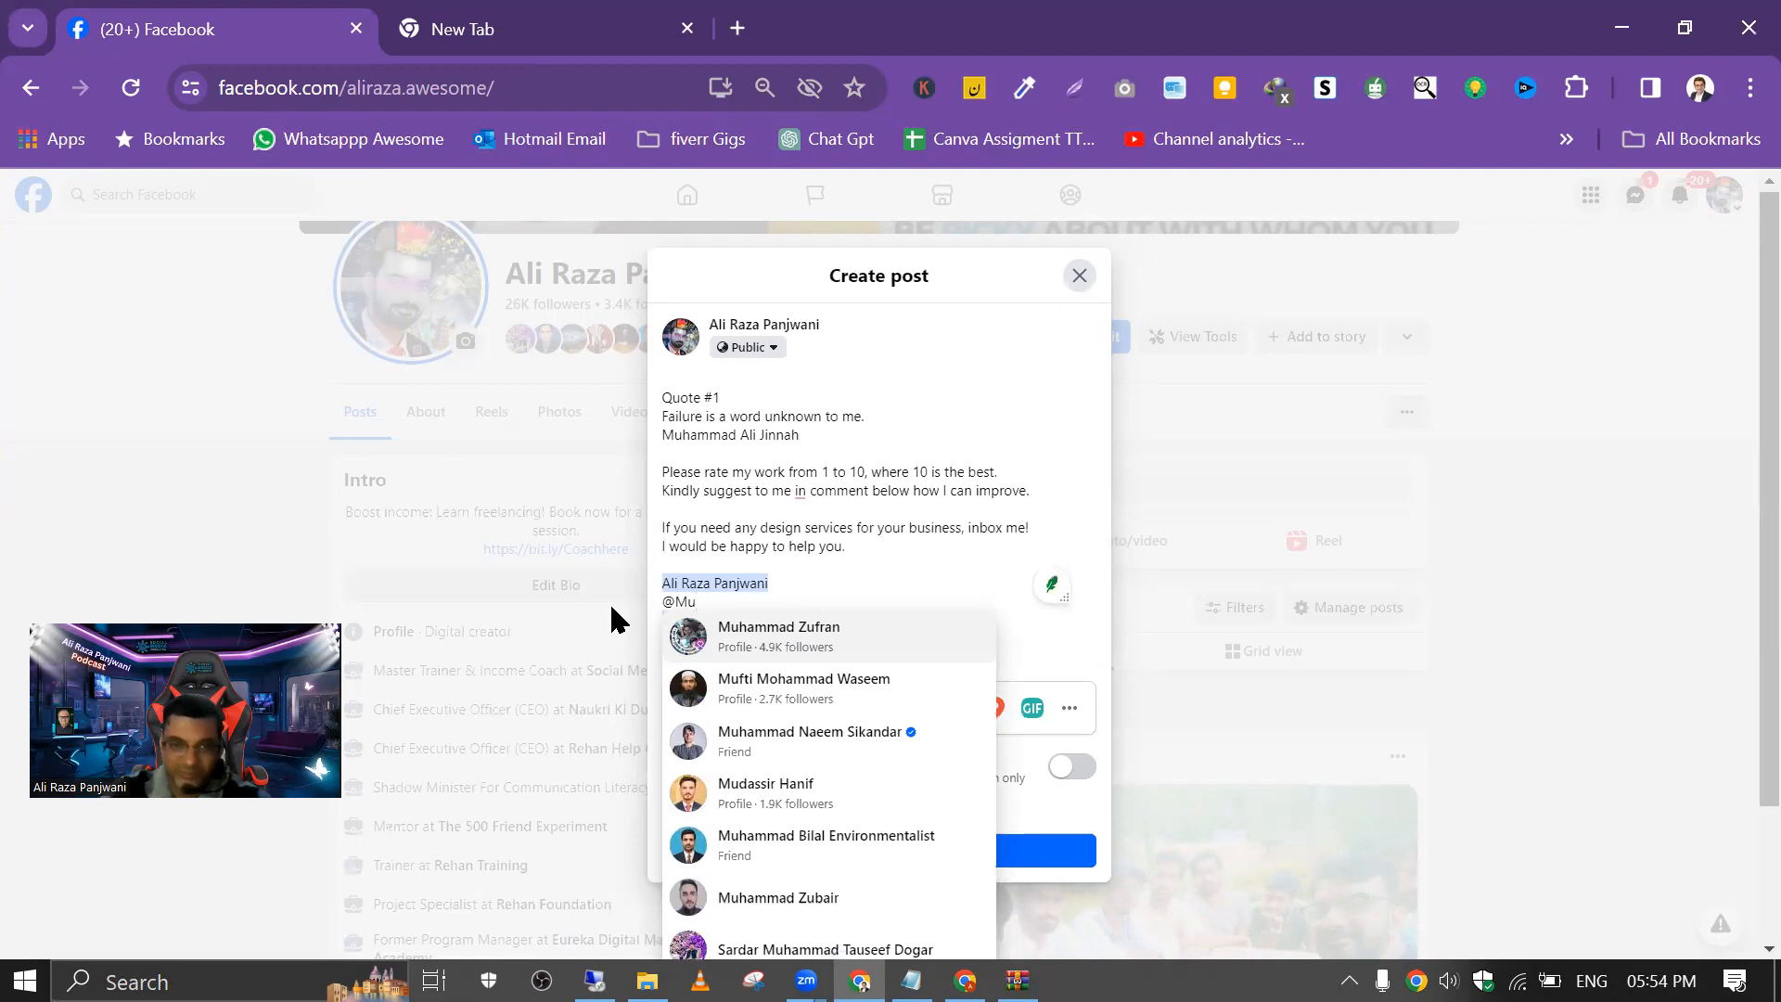
type("oh")
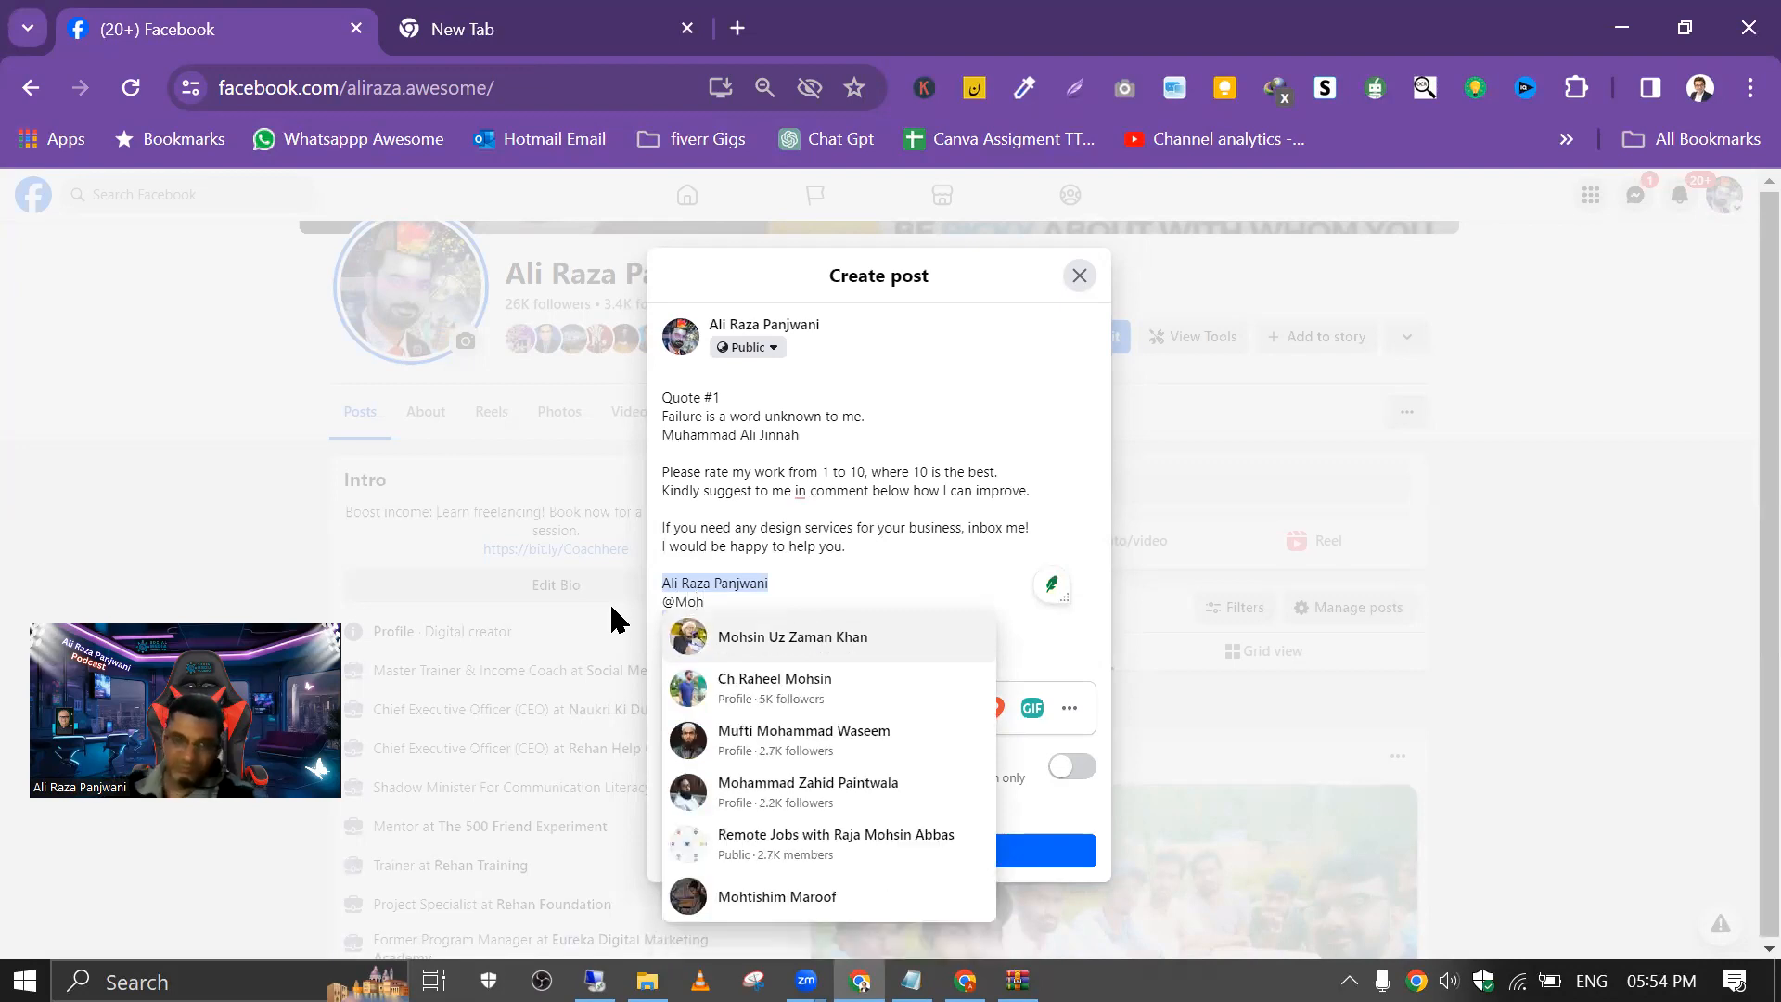
left_click(823, 636)
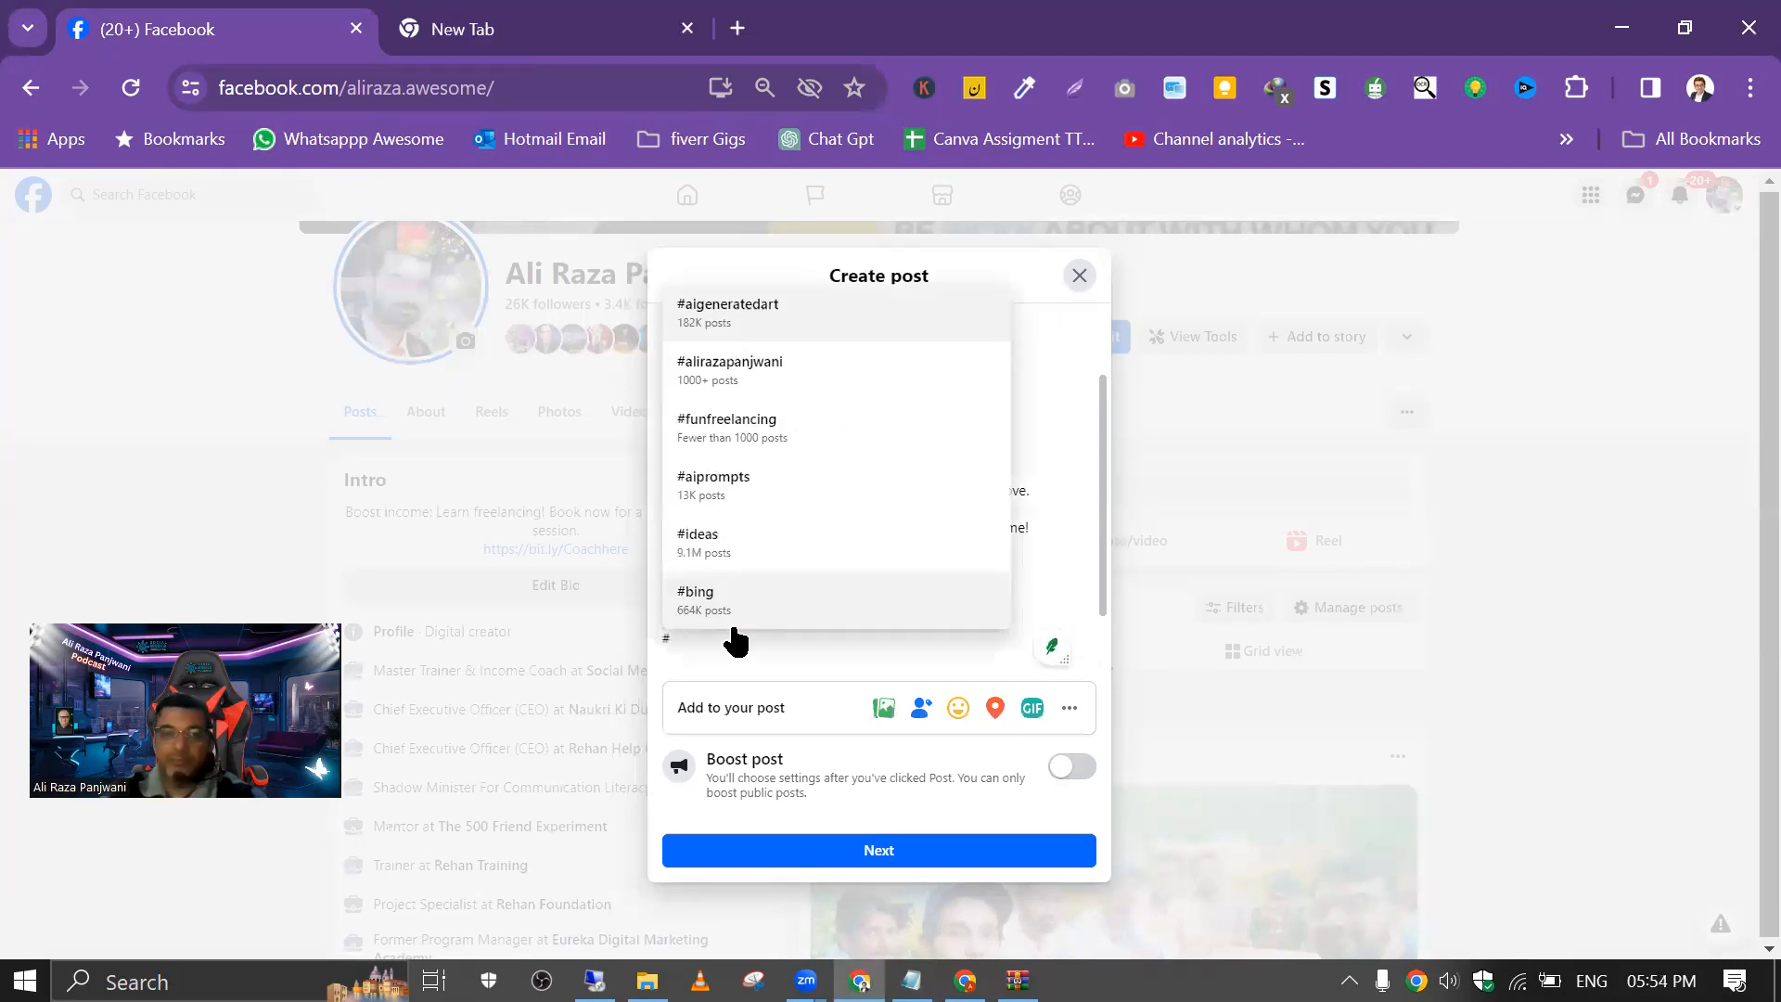
Step: Add the hashtags #quote and #Assigment on the line below the tagged names
type("qou")
key("BackSpace")
key("BackSpace")
type("uote ")
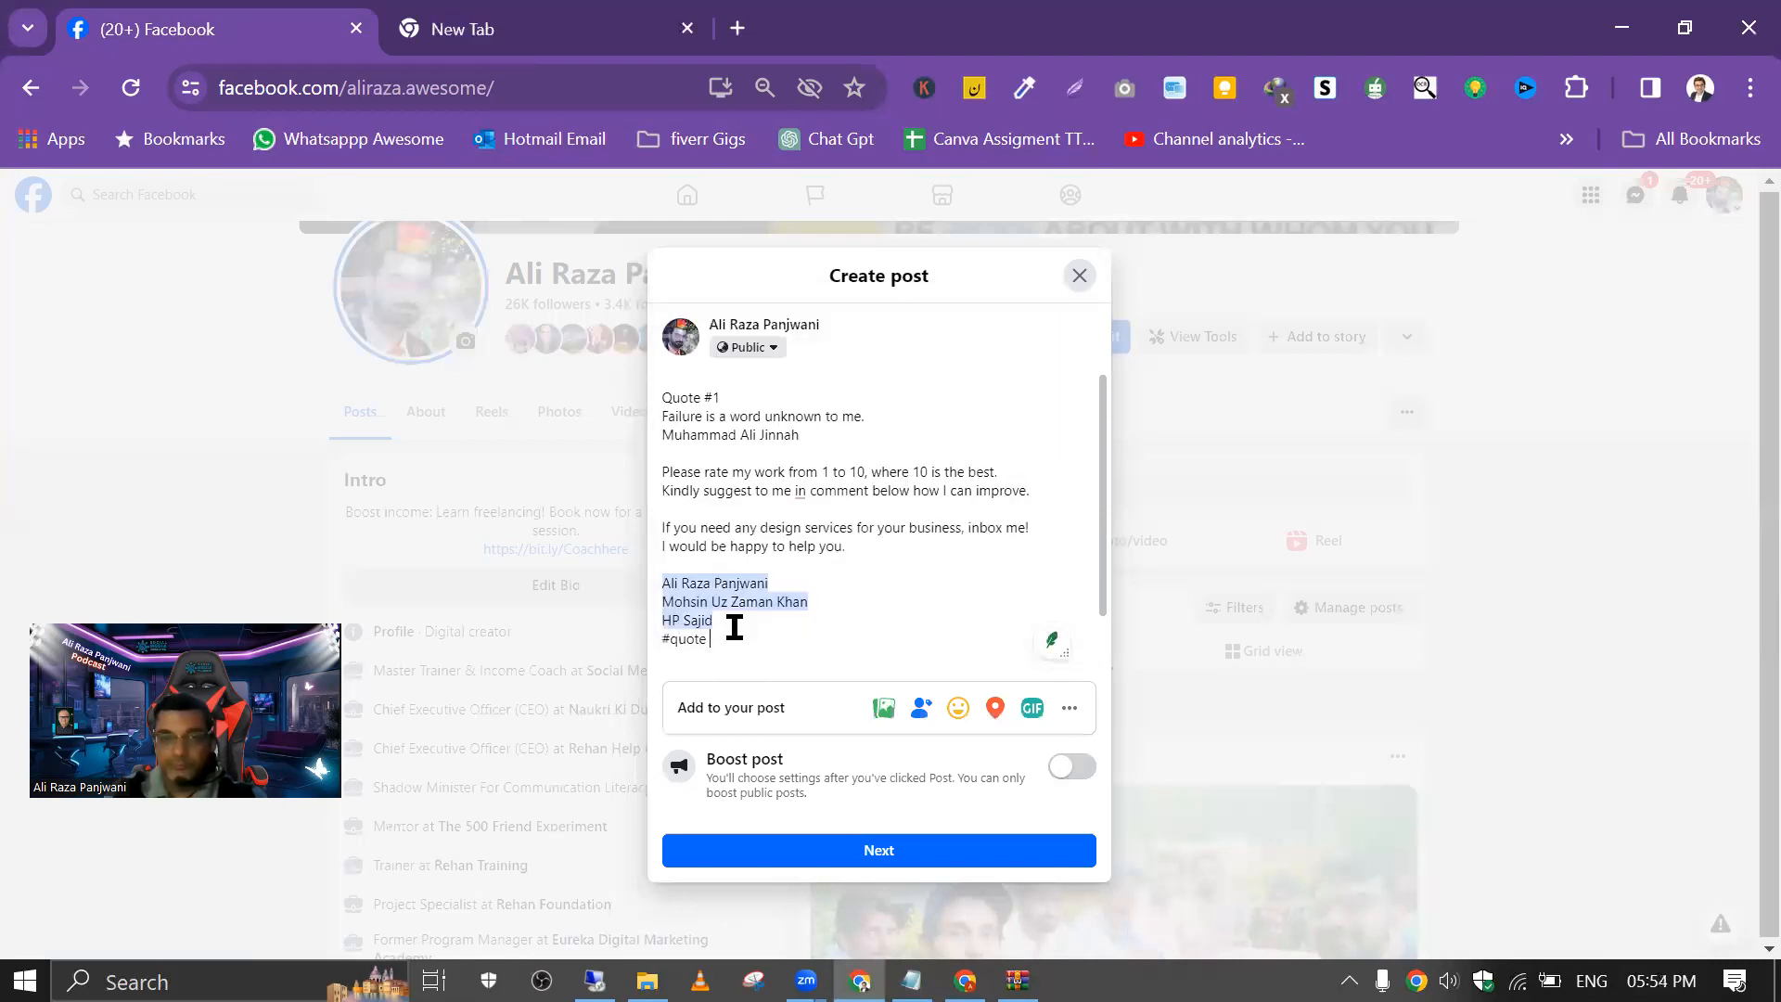
type("#Assigment #M")
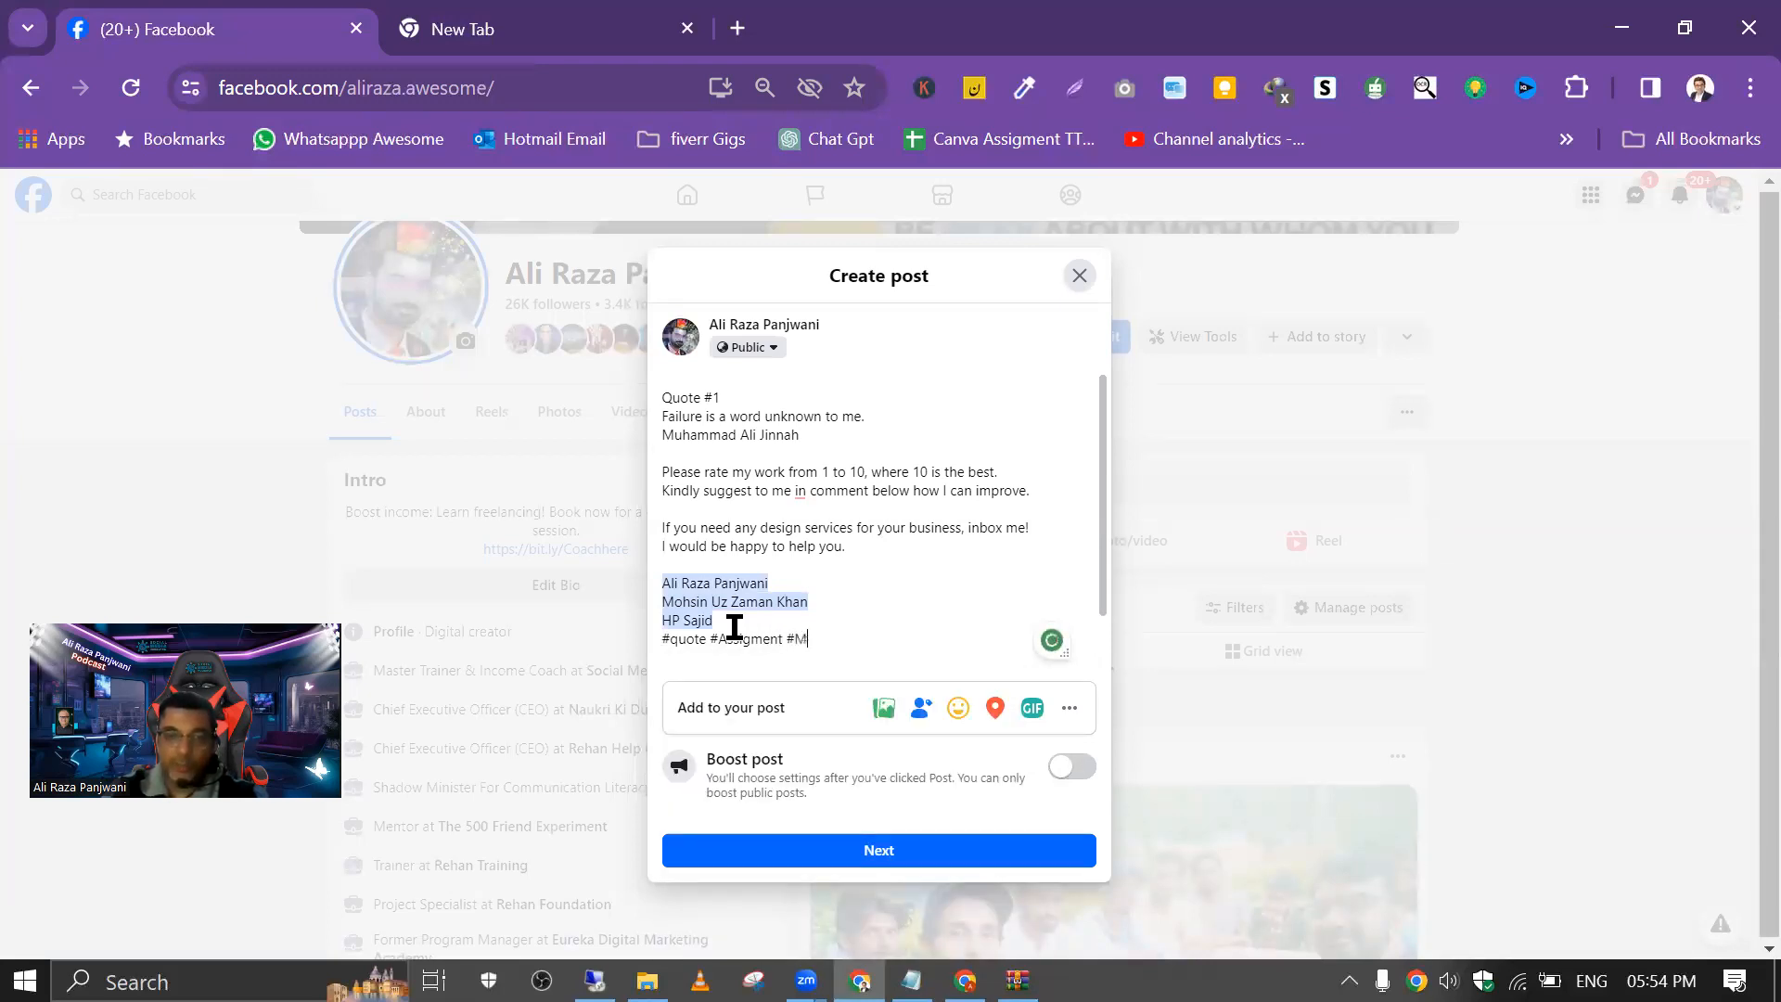
Step: Add your own full-name hashtag from the suggestions as the third hashtag
key("BackSpace")
key("BackSpace")
key("BackSpace")
key("BackSpace")
type("Ali")
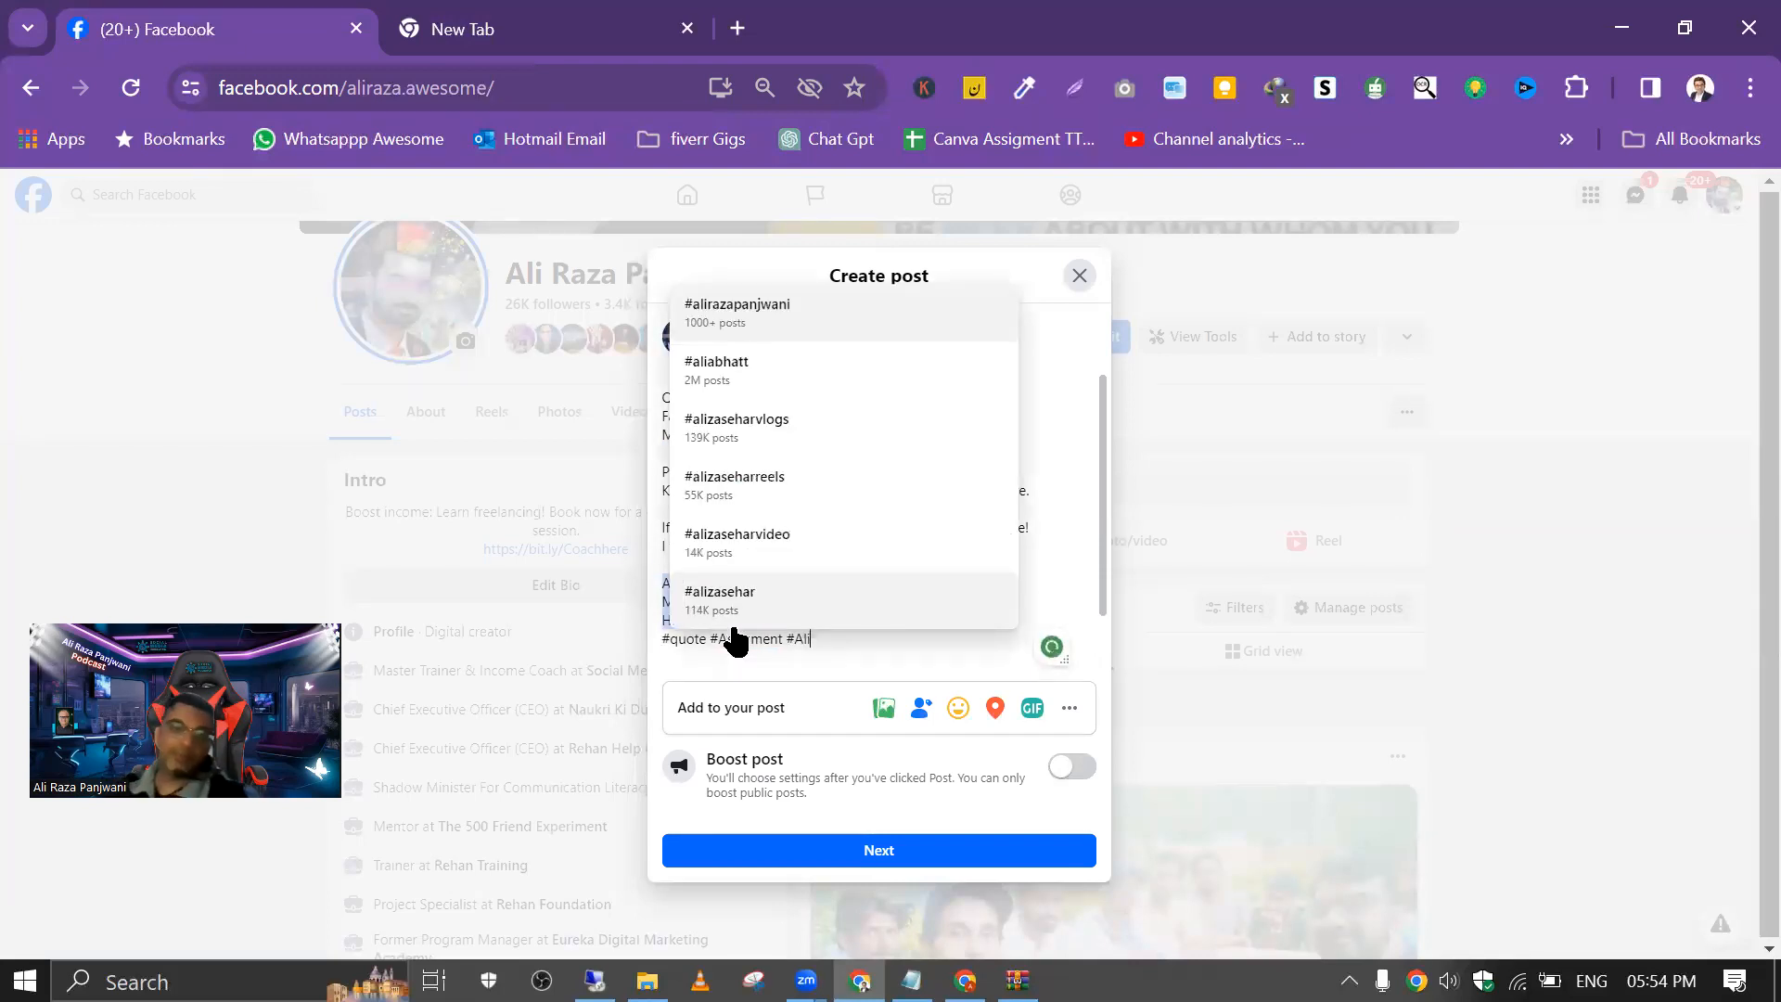
left_click(767, 315)
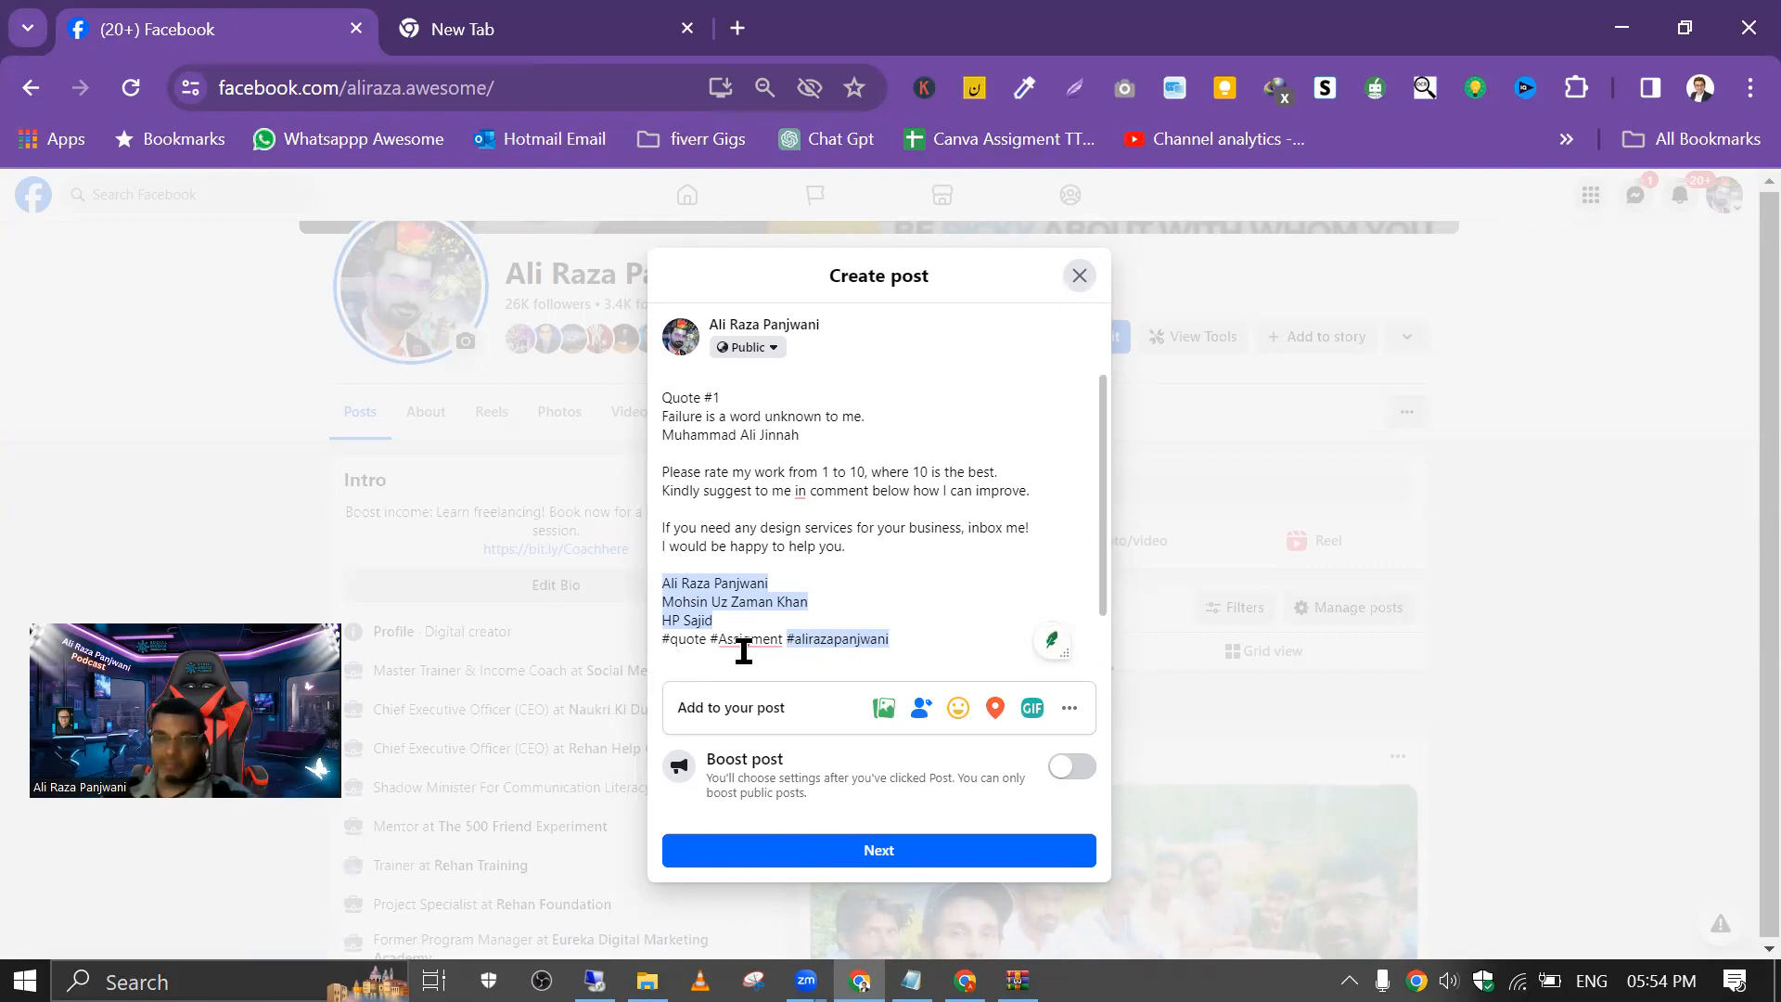
Step: Correct the misspelled second hashtag to #assignment using the suggested spelling
mouse_move(740, 640)
left_click(761, 692)
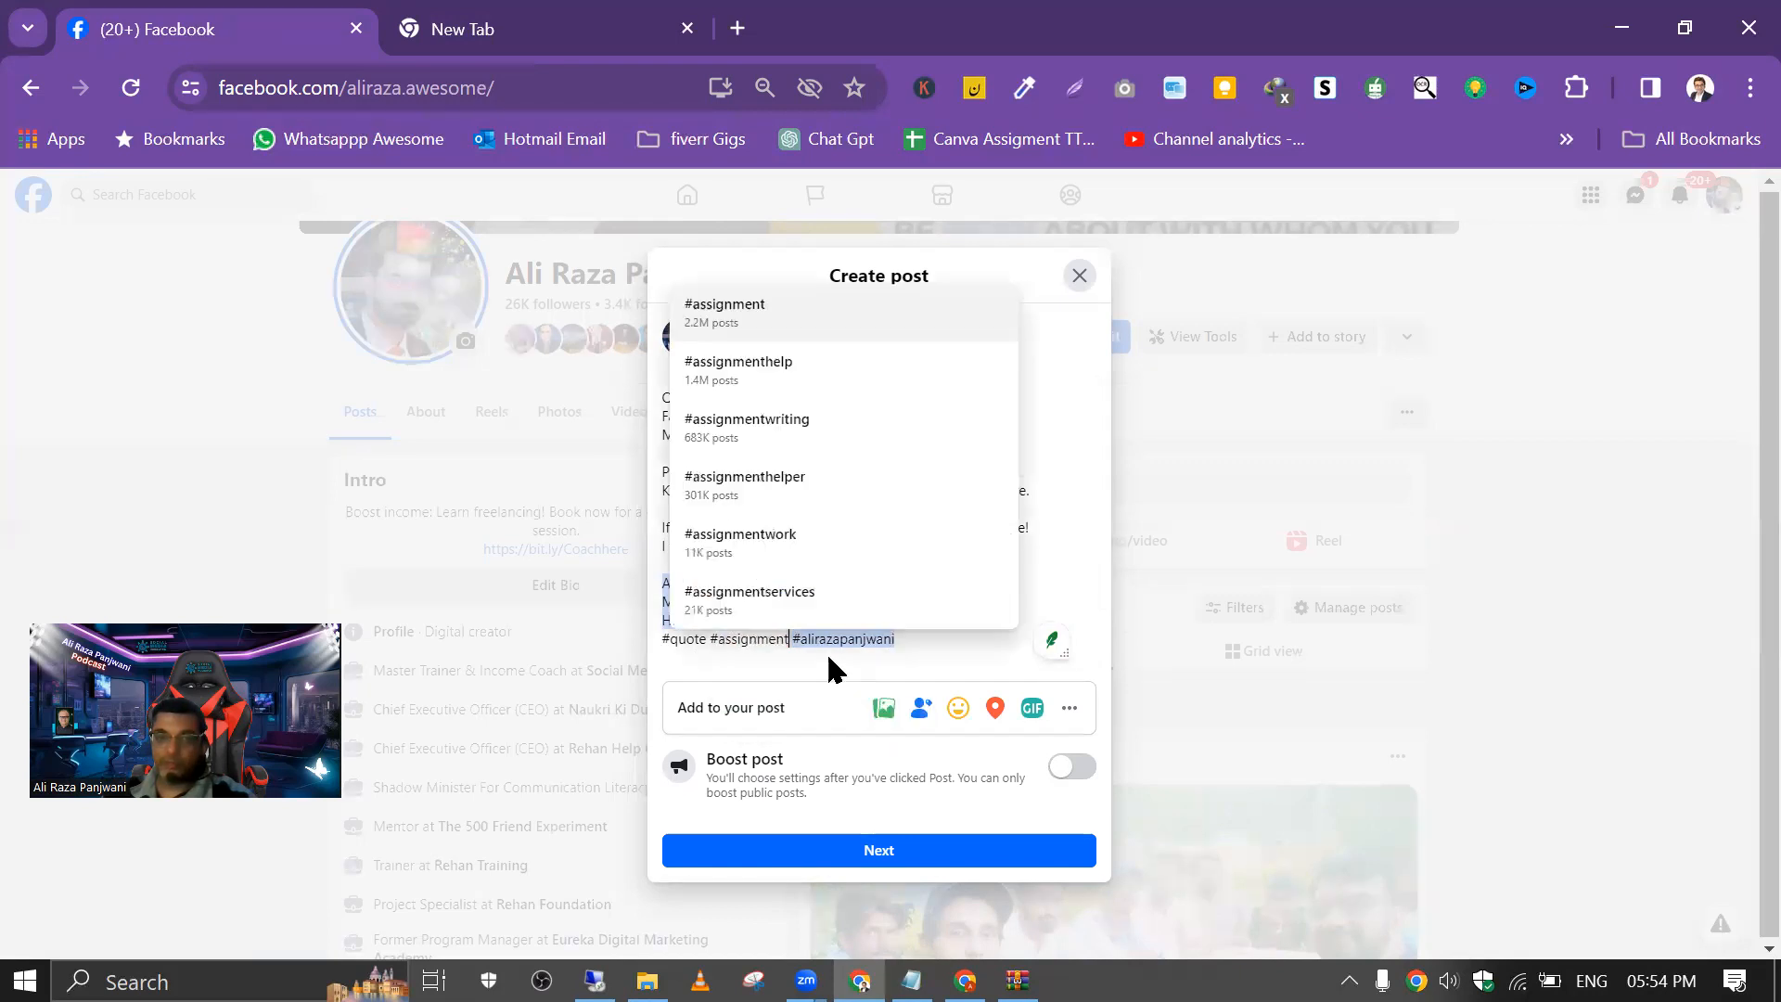
left_click(919, 652)
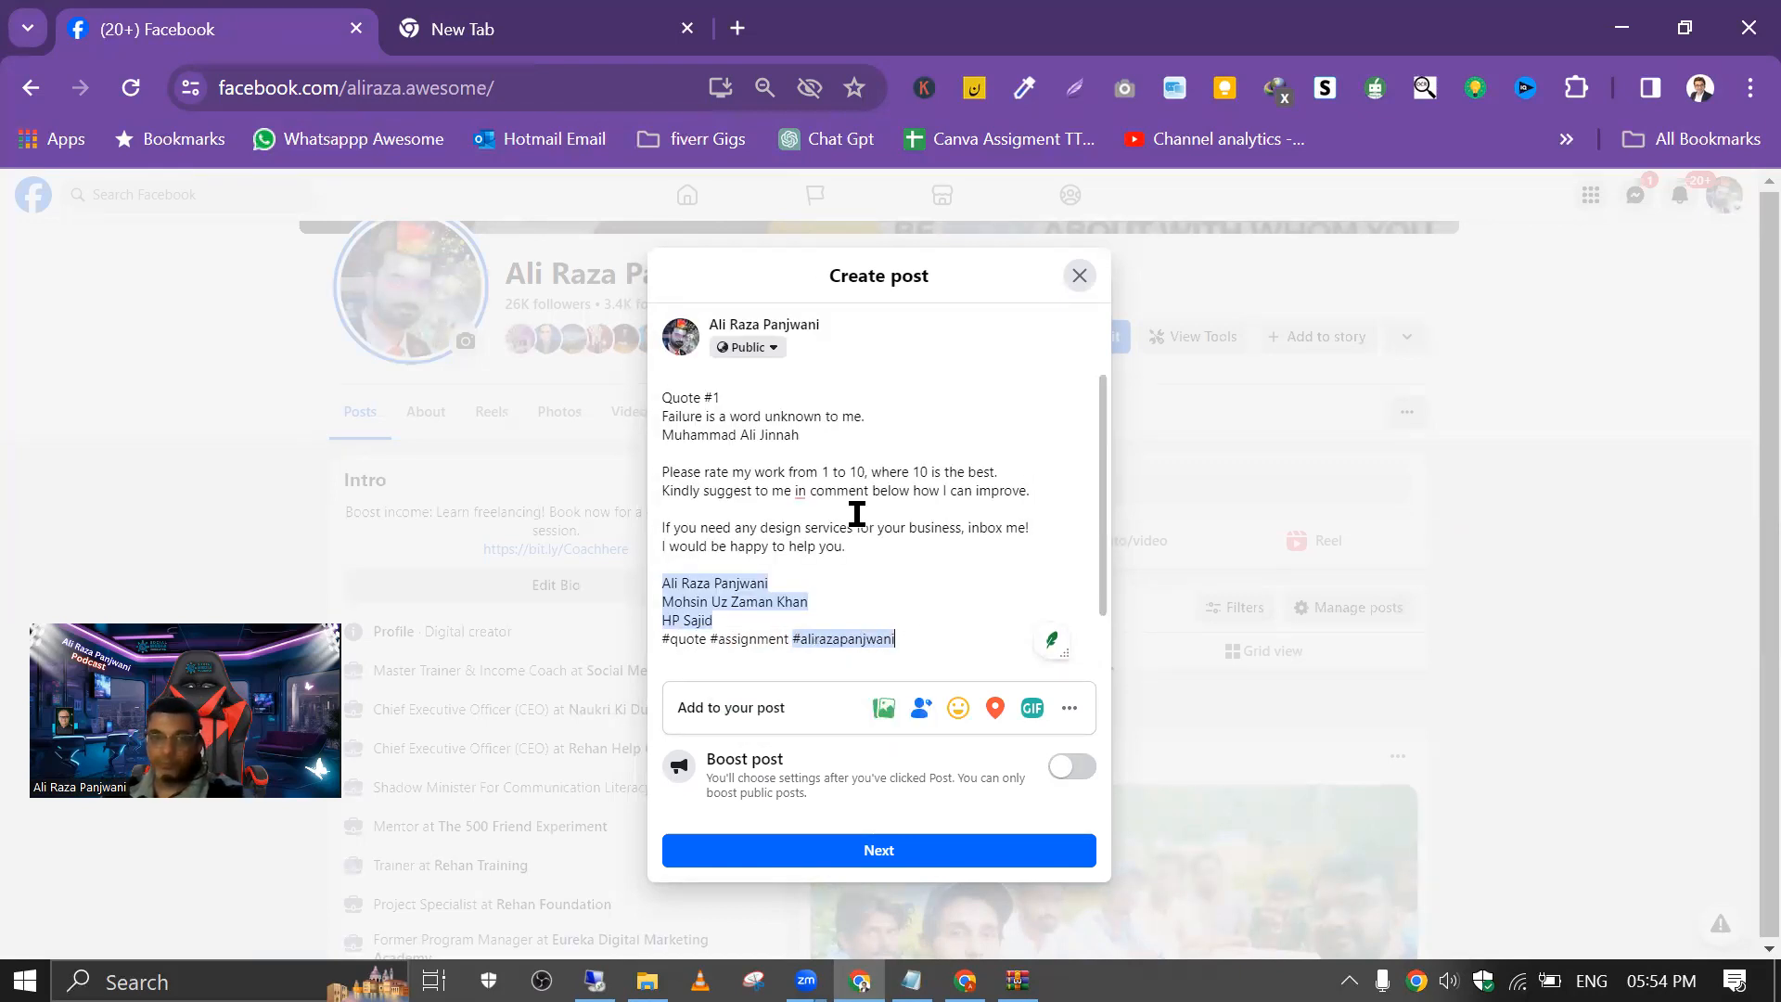
Step: Attach the first image from the "Failure is a word unknown to me" folder in Downloads to the post
scroll(875, 603, "down", 1)
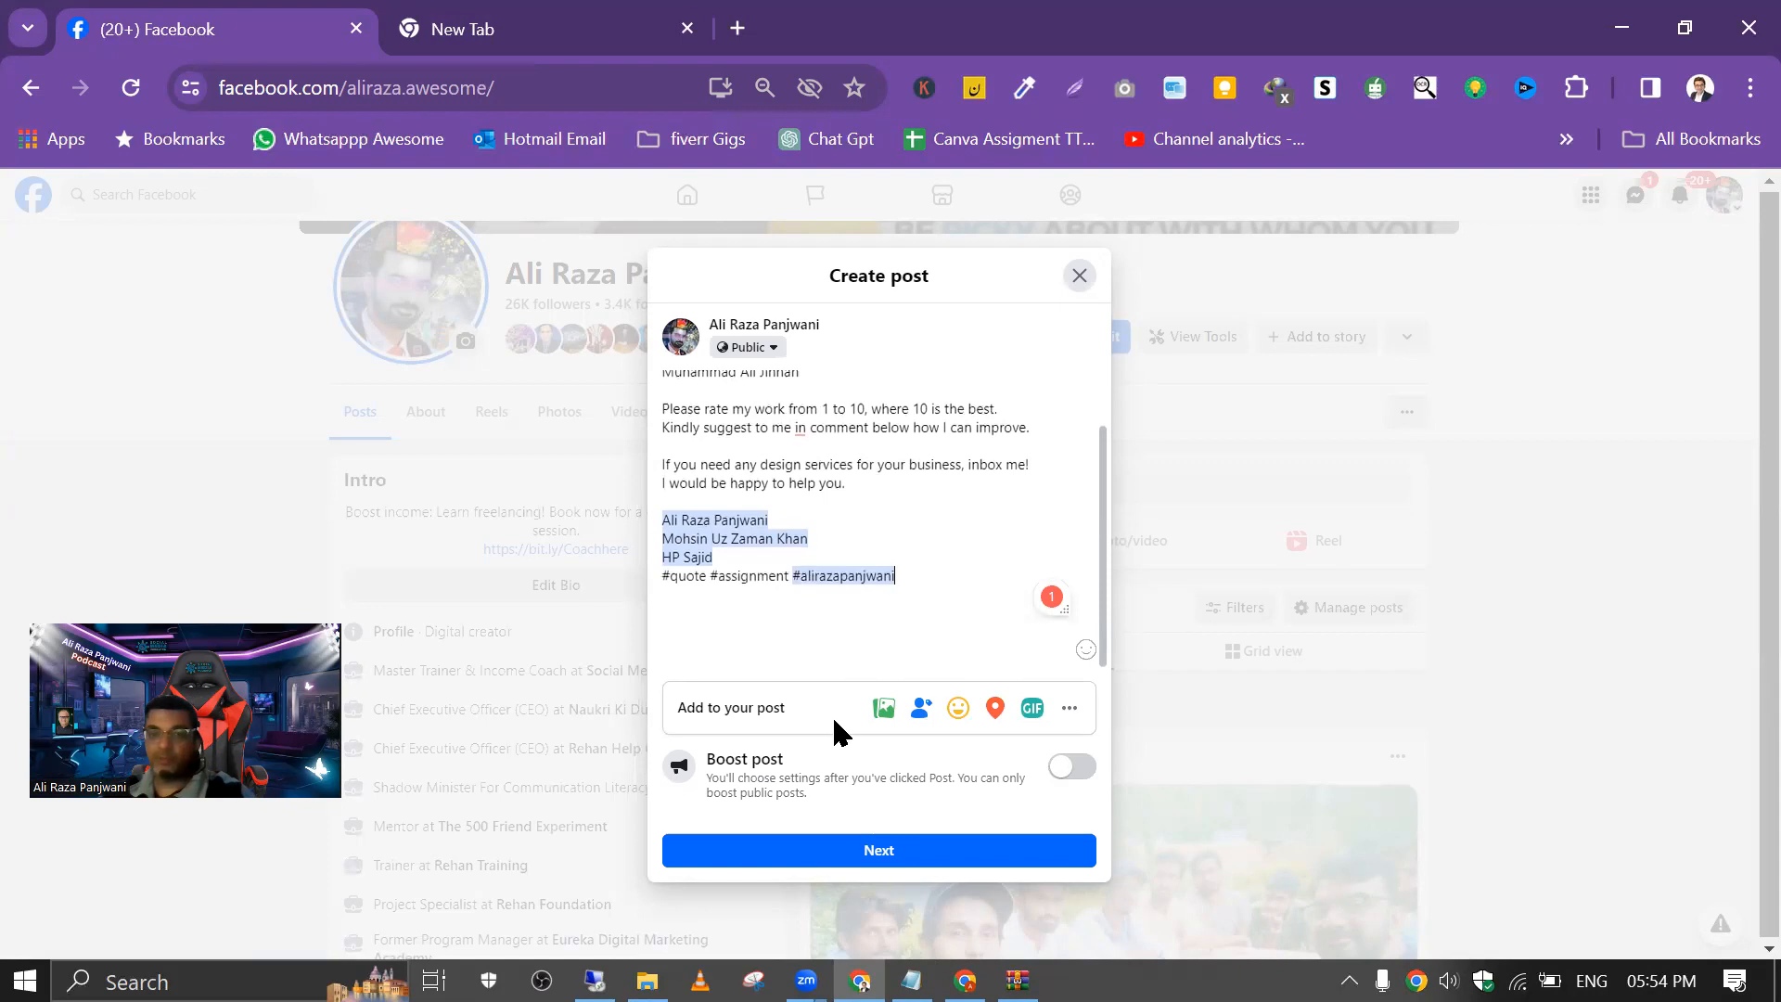
left_click(885, 710)
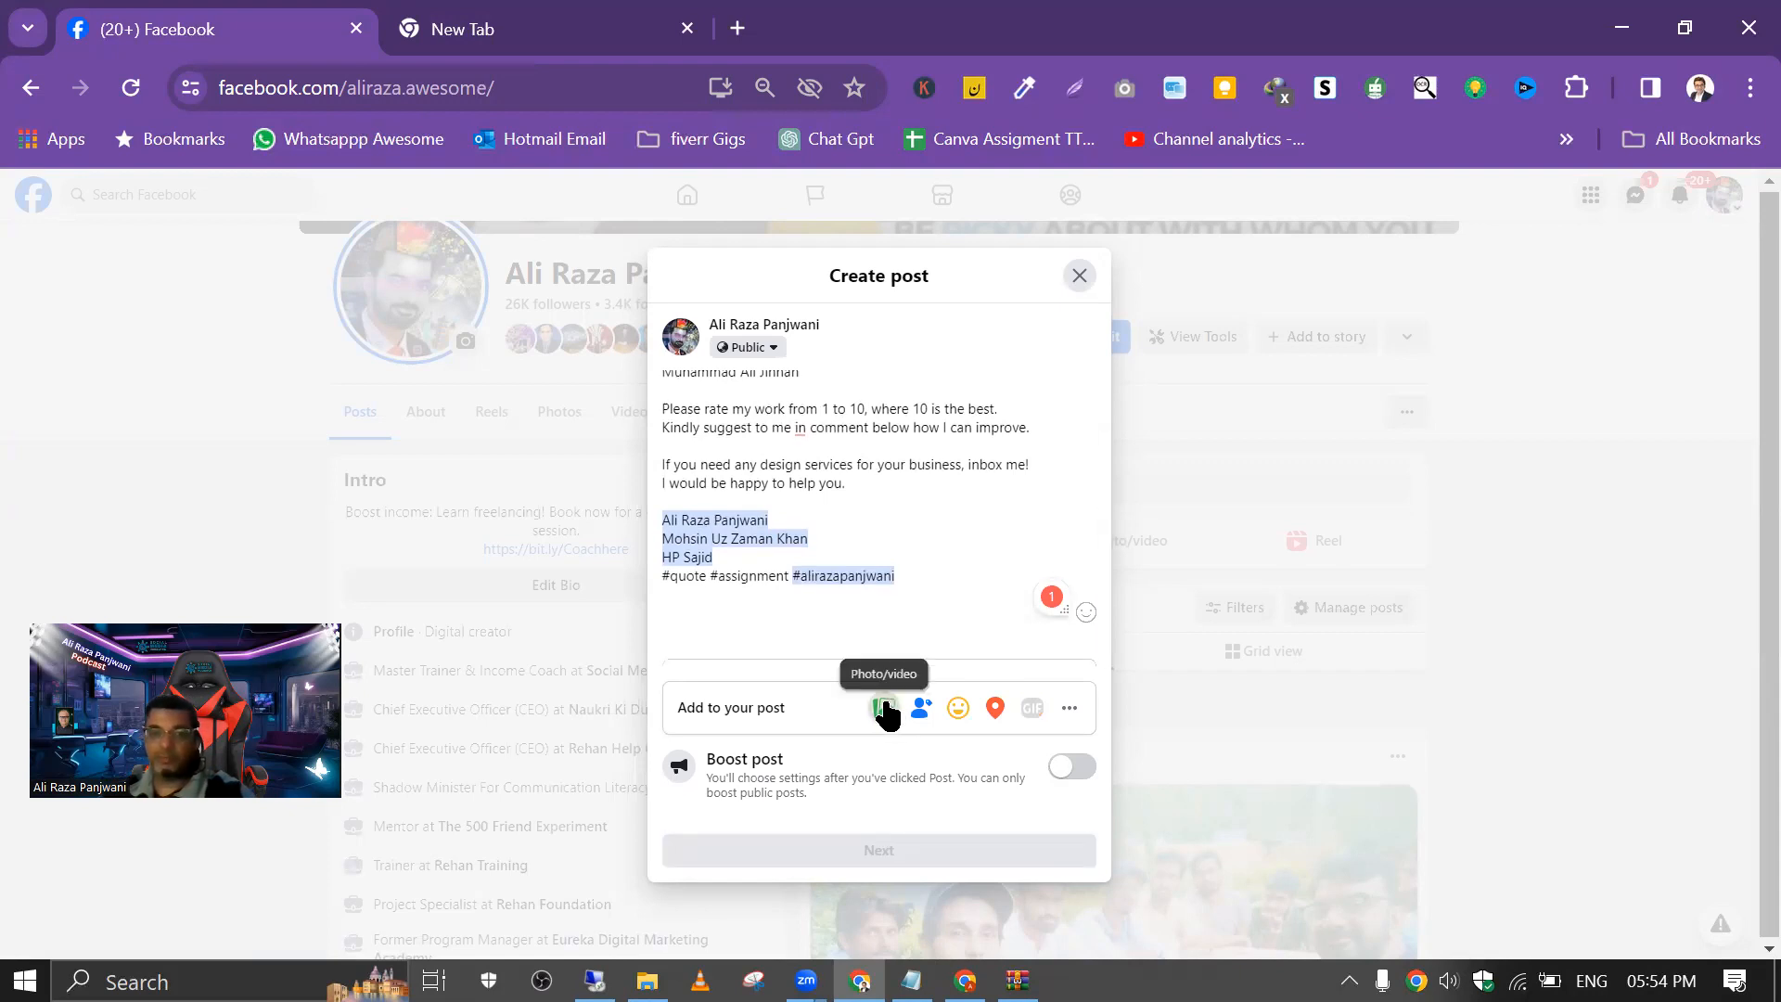
left_click(872, 505)
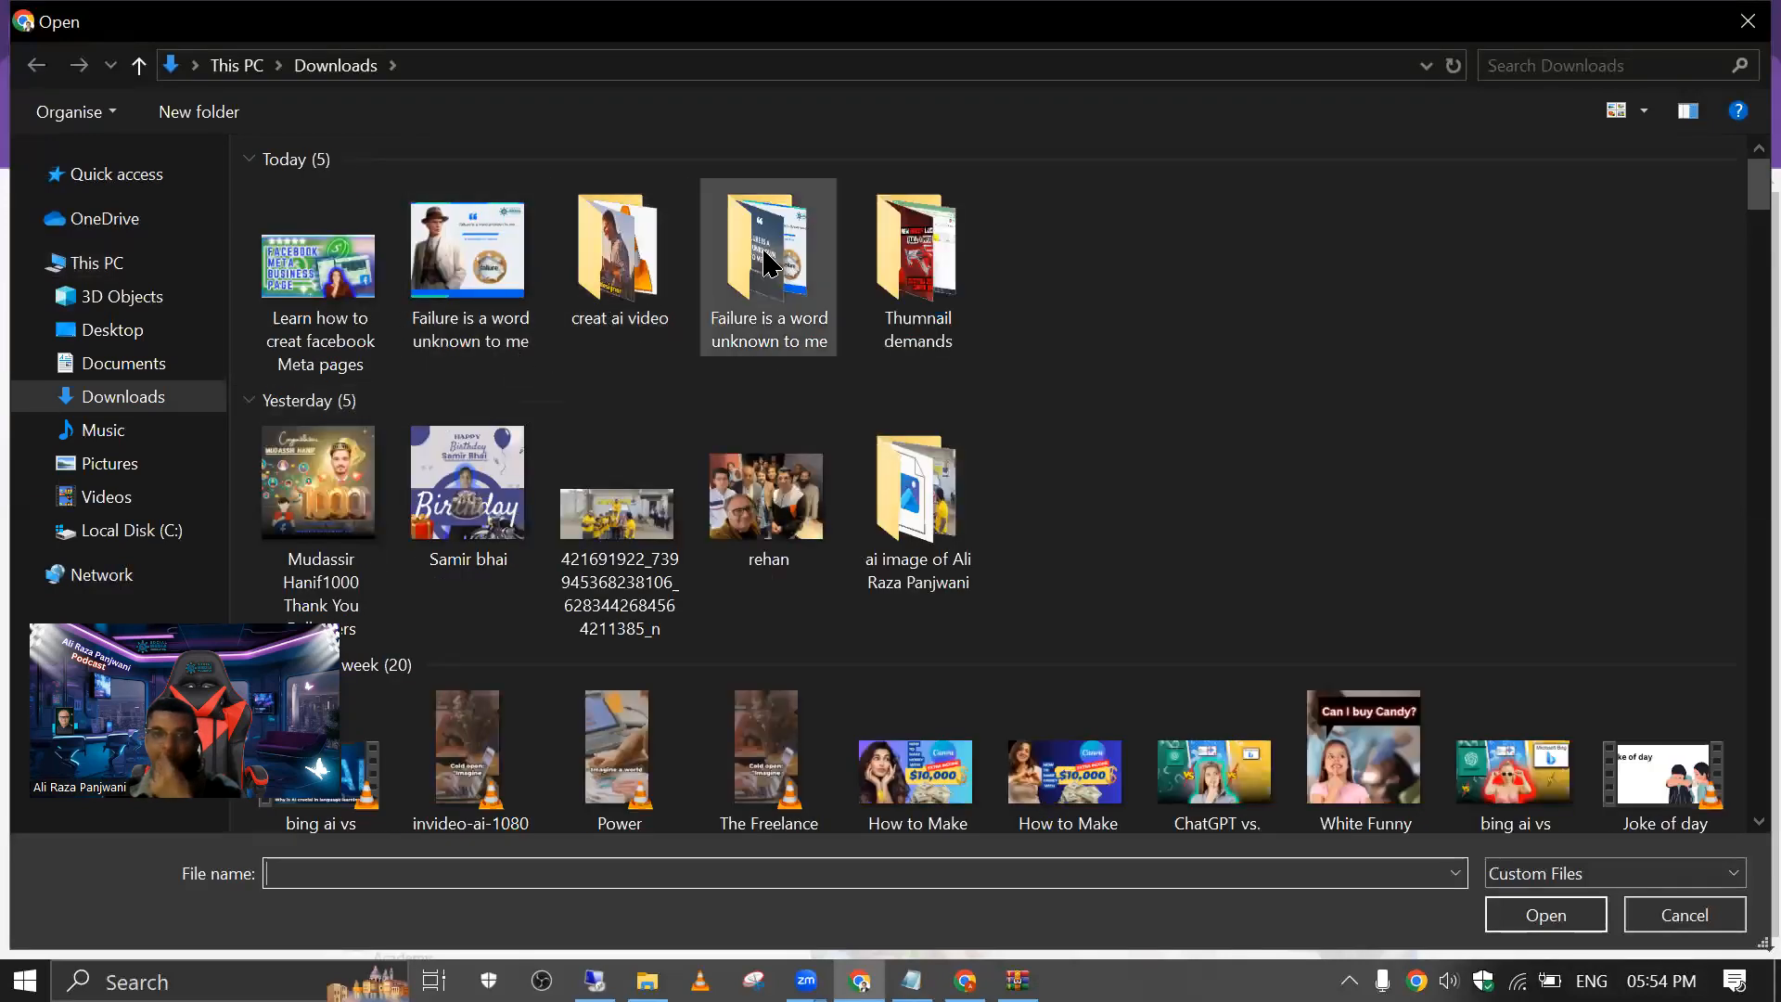
double_click(769, 264)
double_click(324, 223)
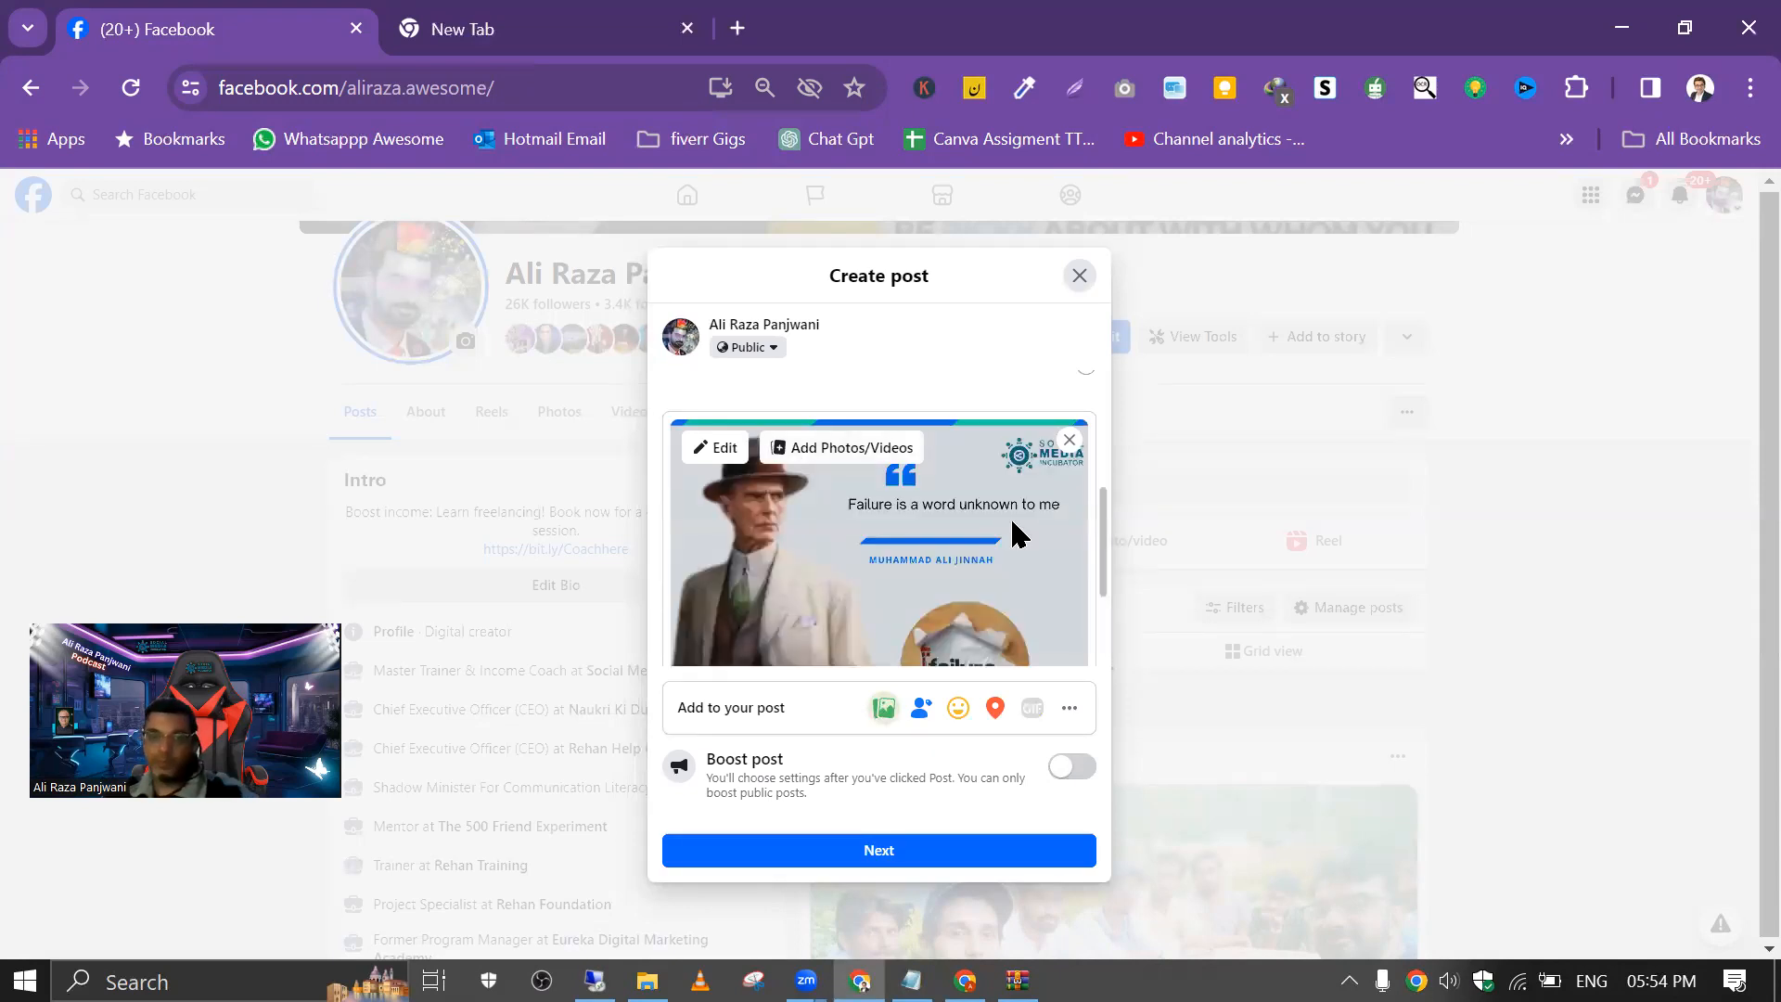
Step: Change the quote number in the caption to #1000 and publish the post to your own profile only
scroll(1014, 529, "down", 2)
scroll(1014, 520, "up", 5)
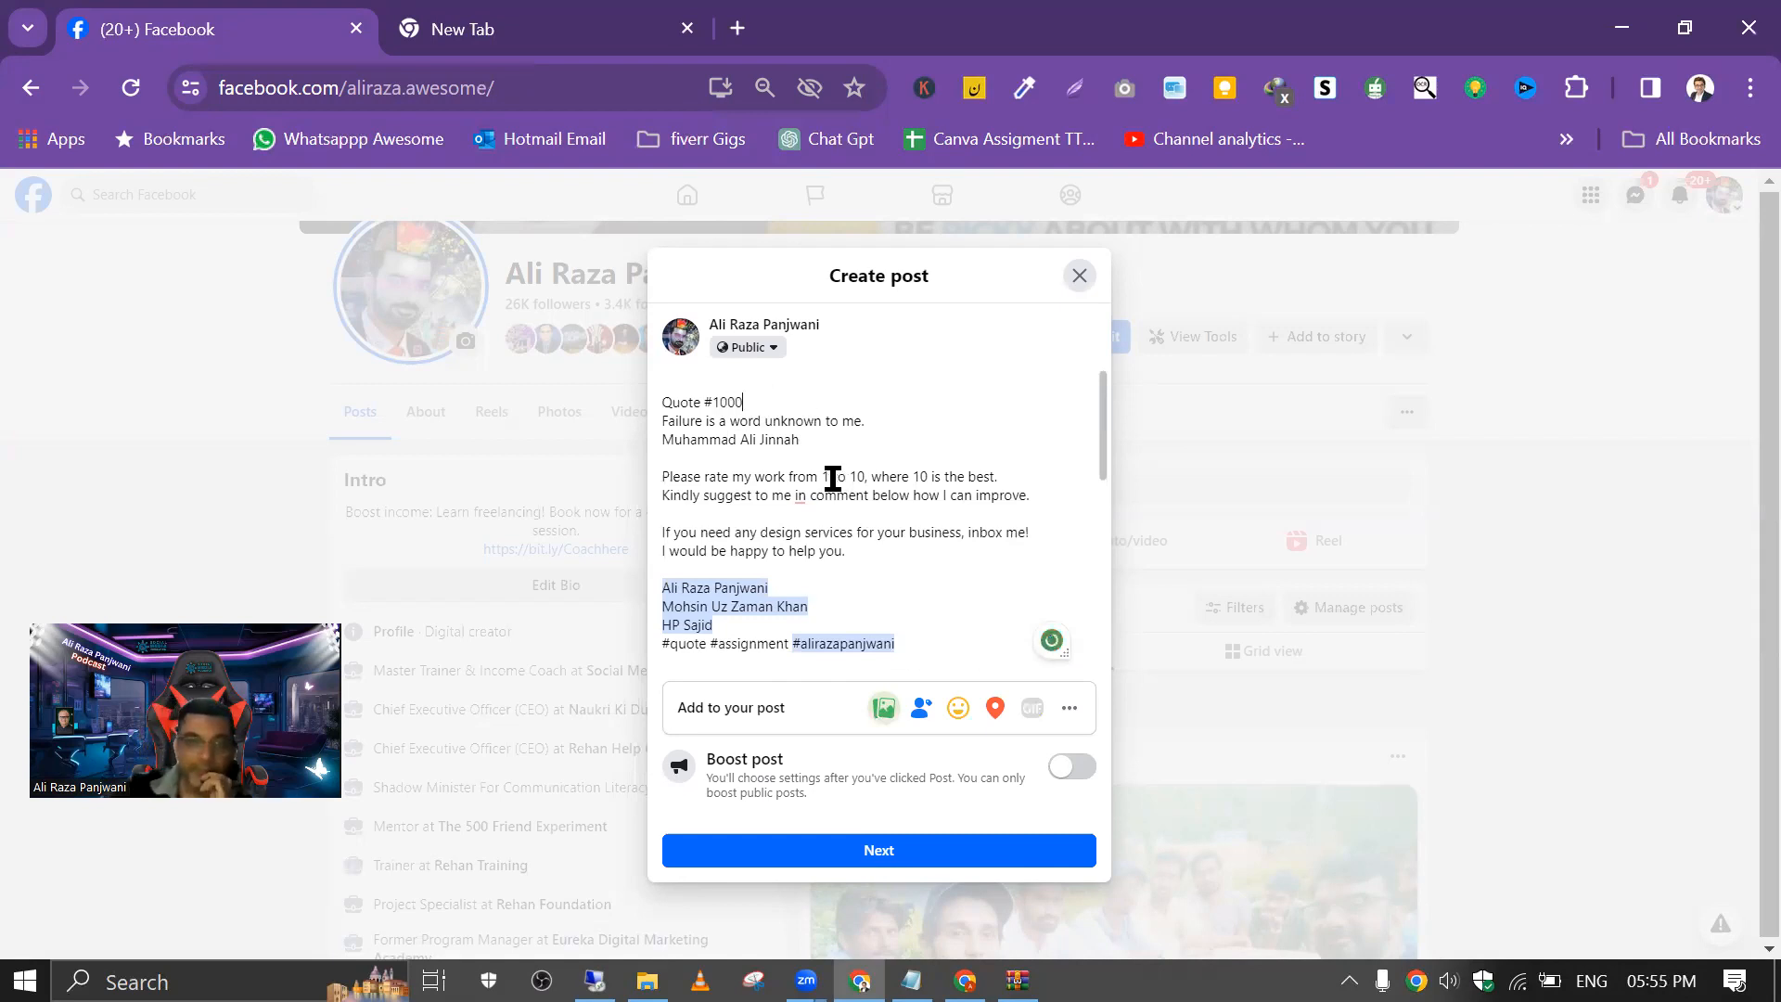
scroll(837, 593, "down", 5)
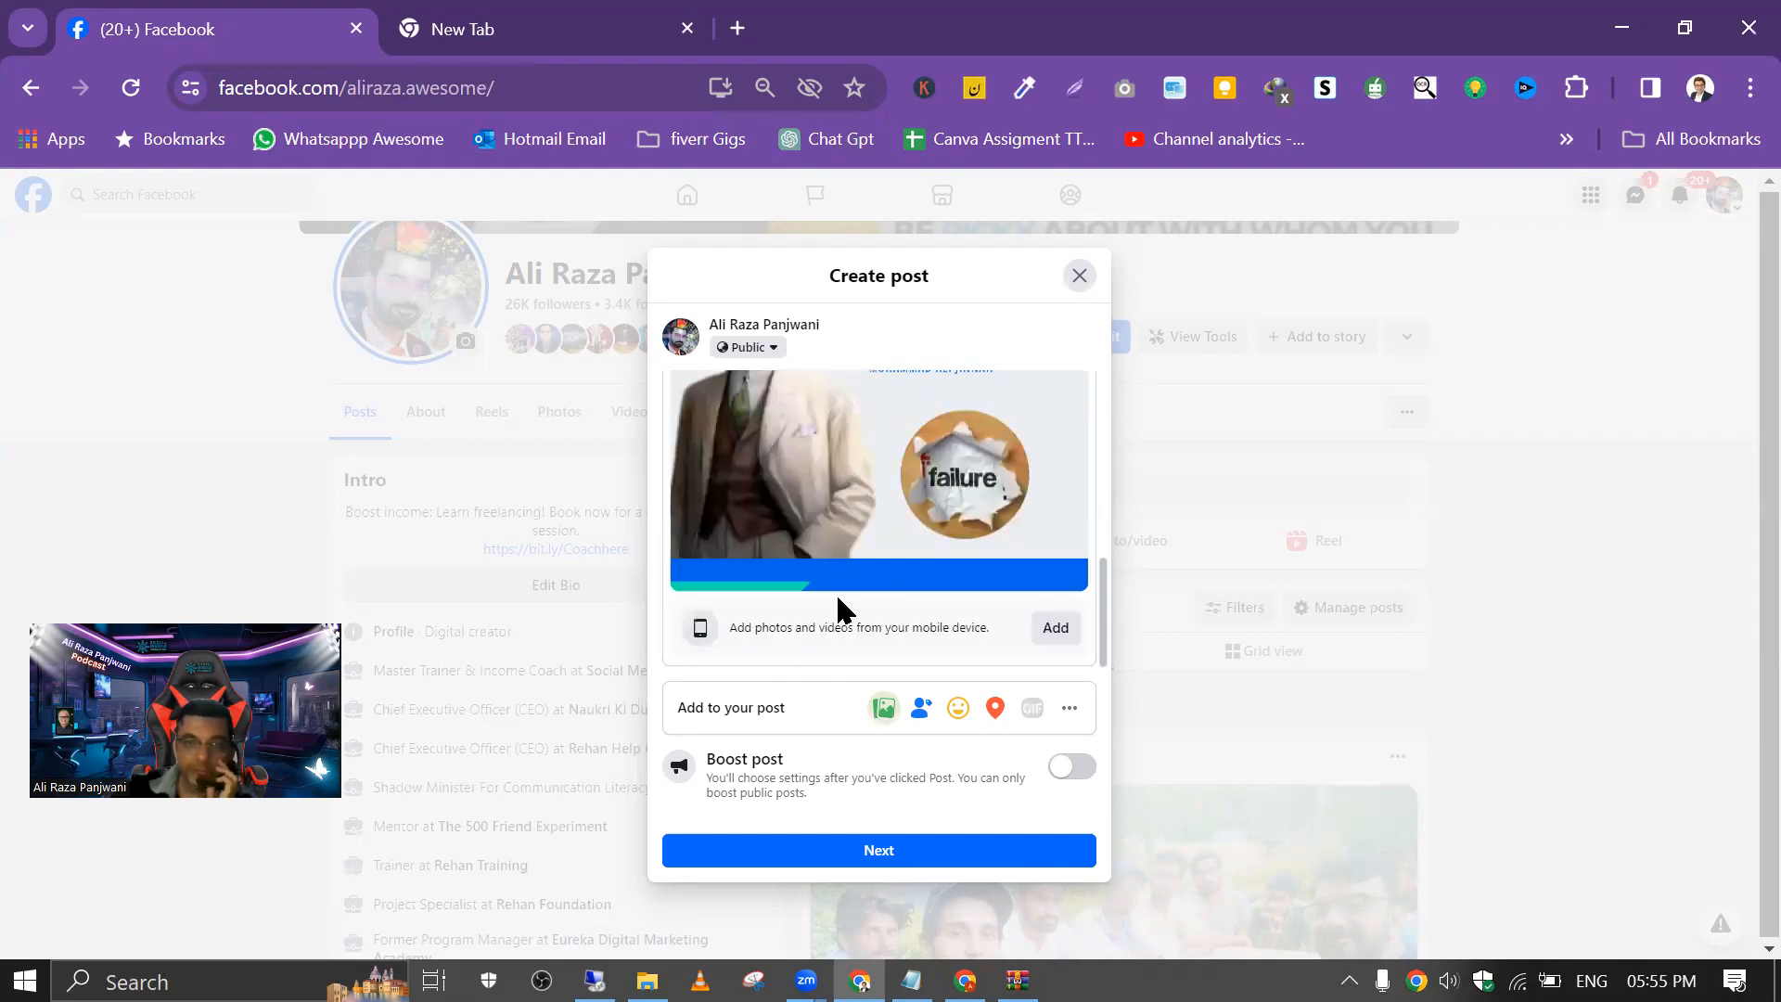
left_click(876, 850)
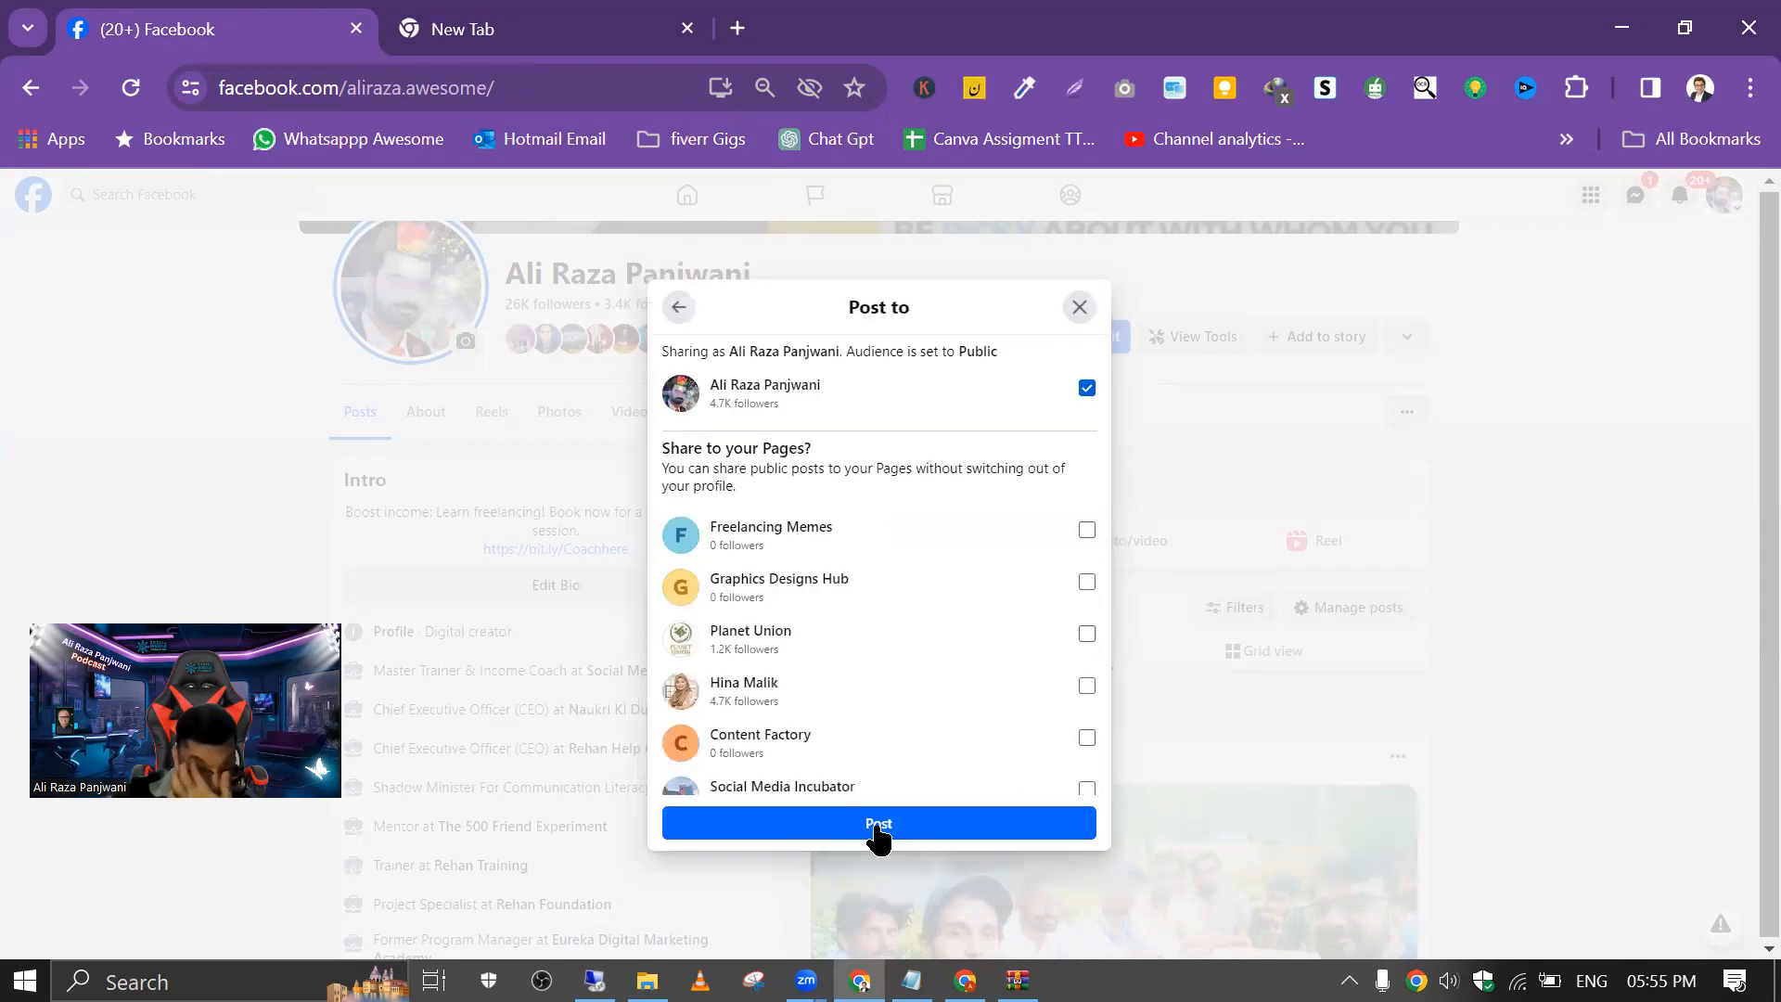
left_click(876, 835)
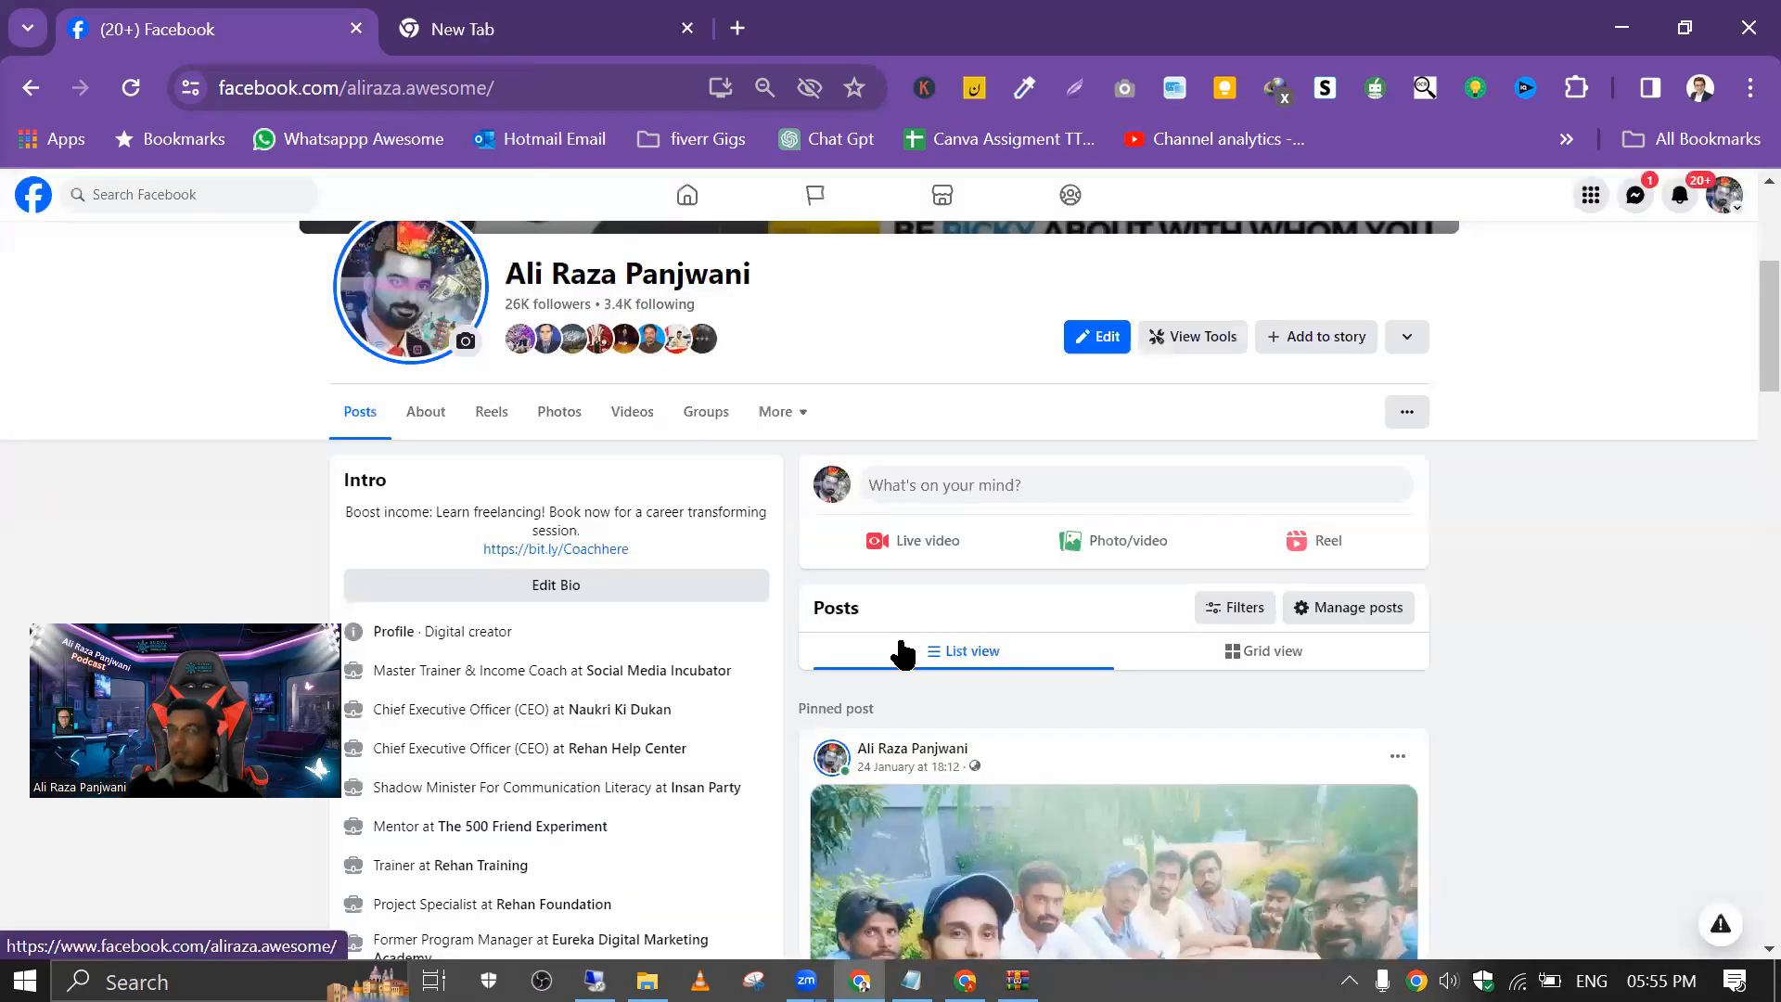
Step: Load behance.net in the empty browser tab
scroll(1118, 663, "down", 12)
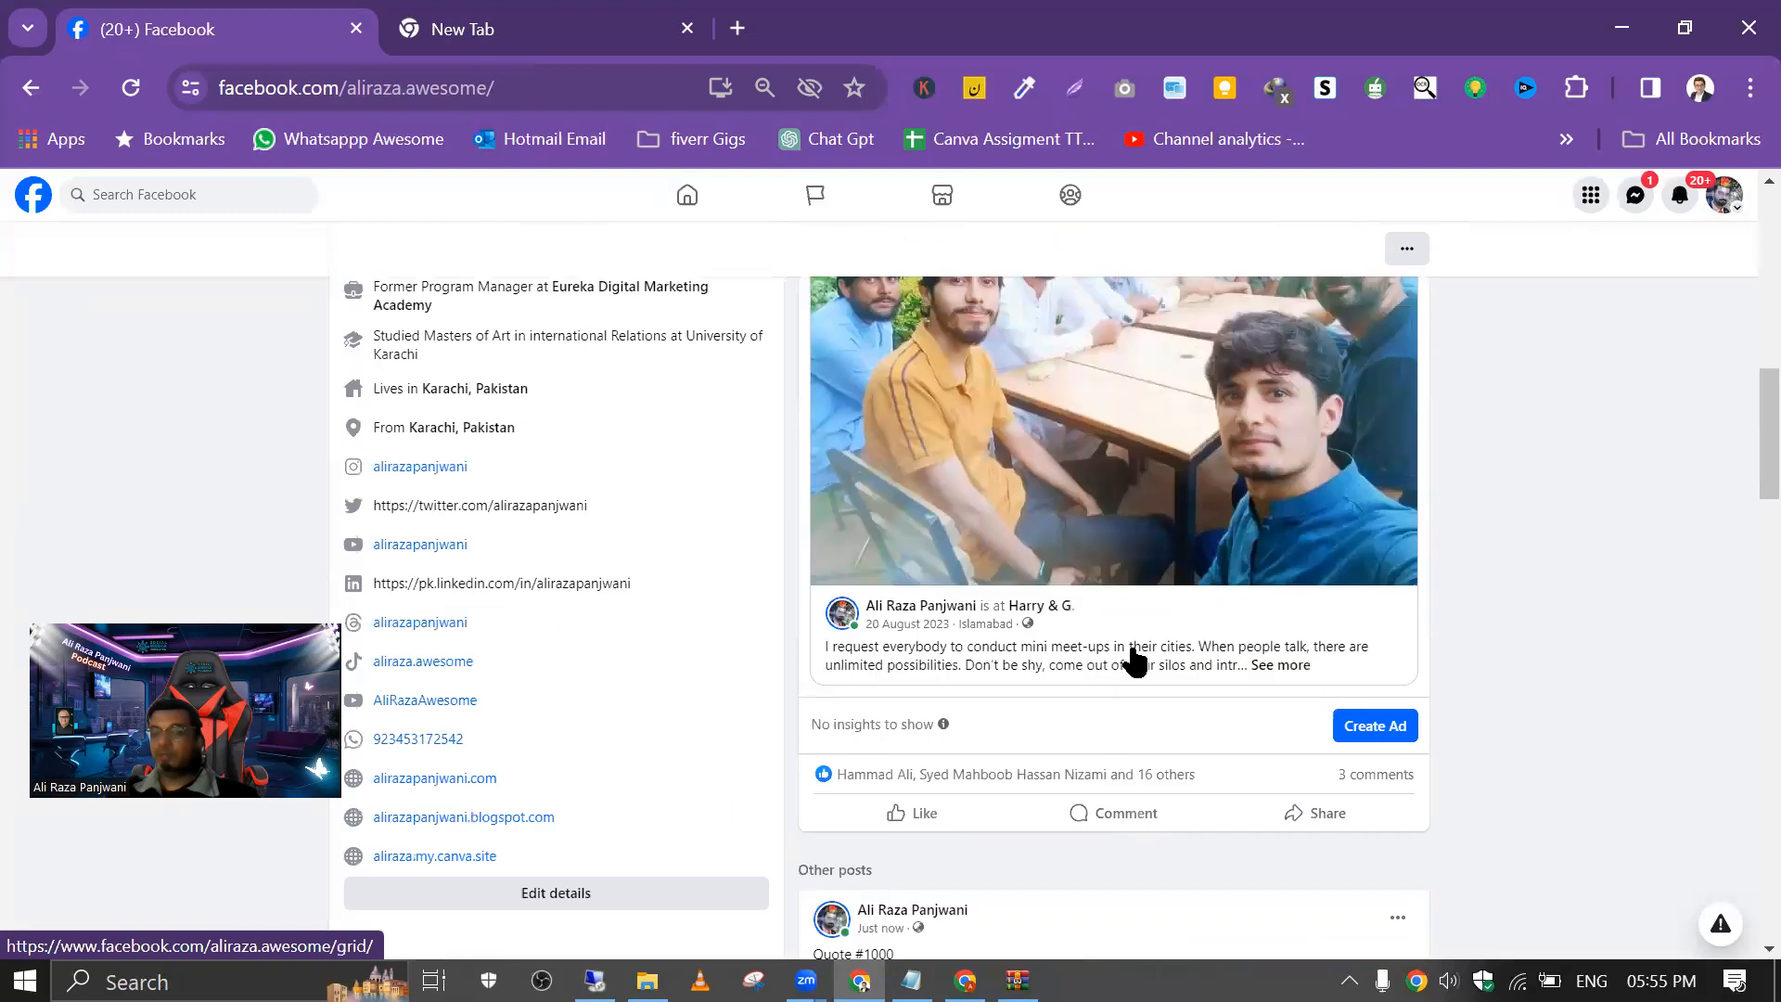
left_click(604, 26)
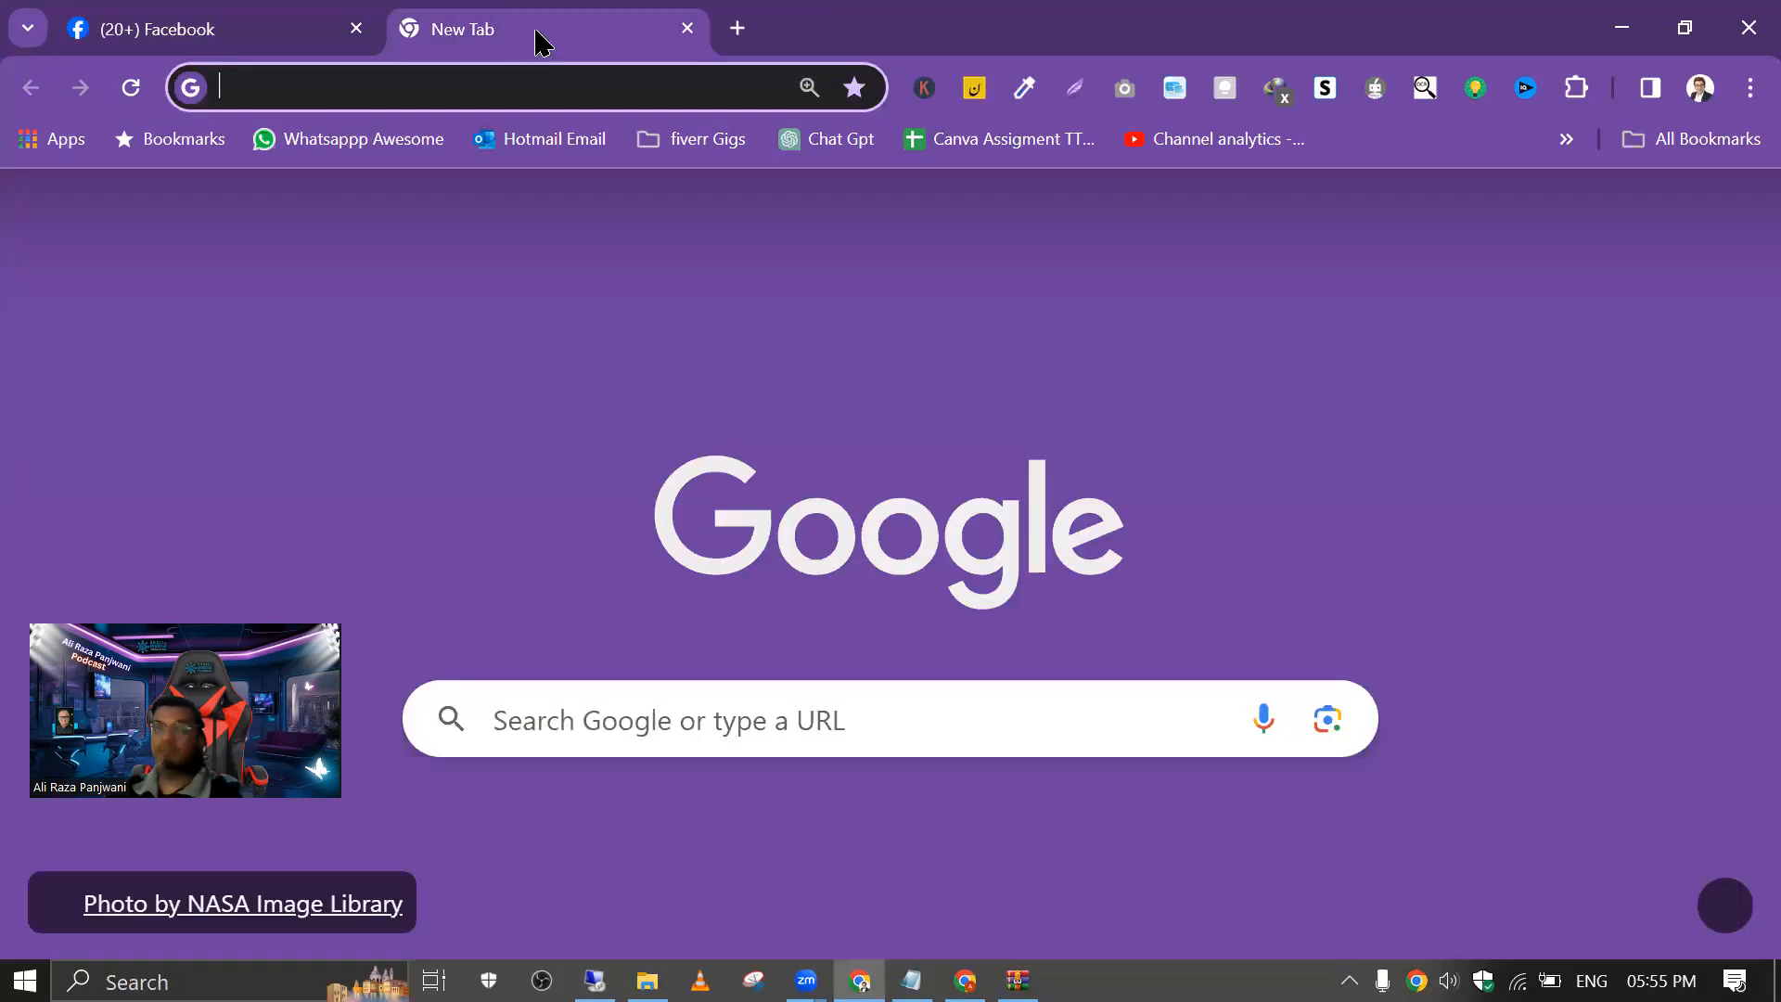
left_click(461, 78)
type("behan")
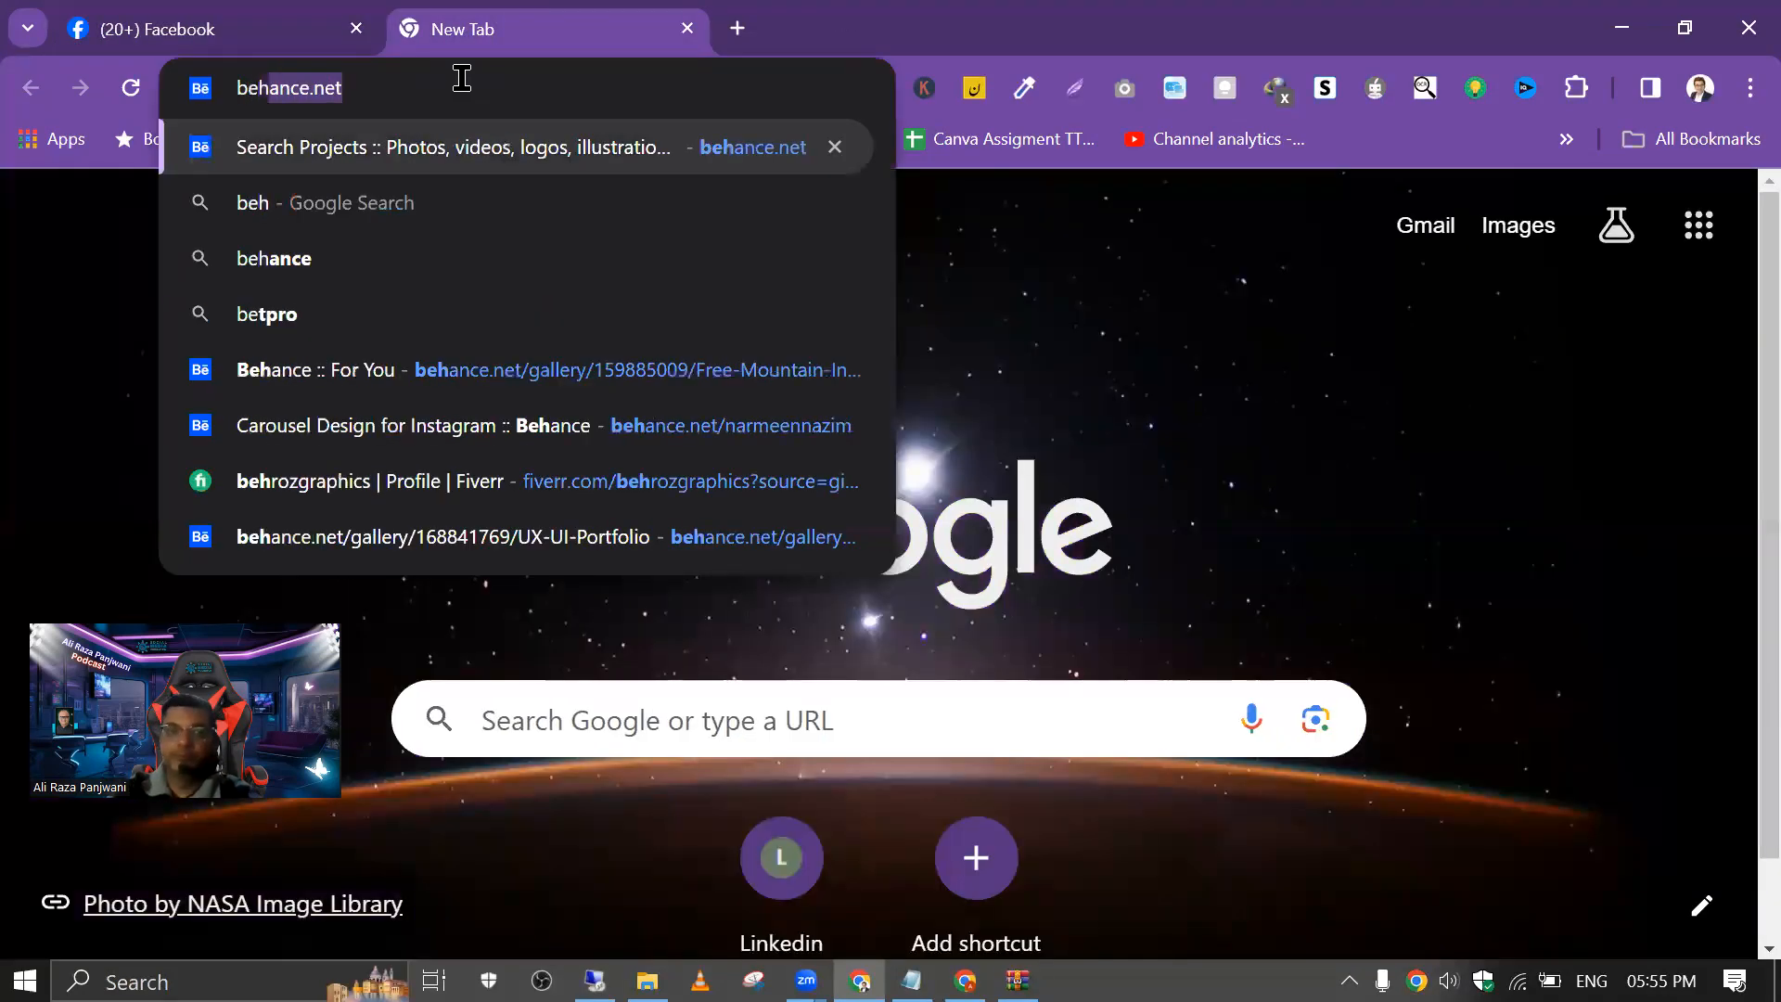
key("Return")
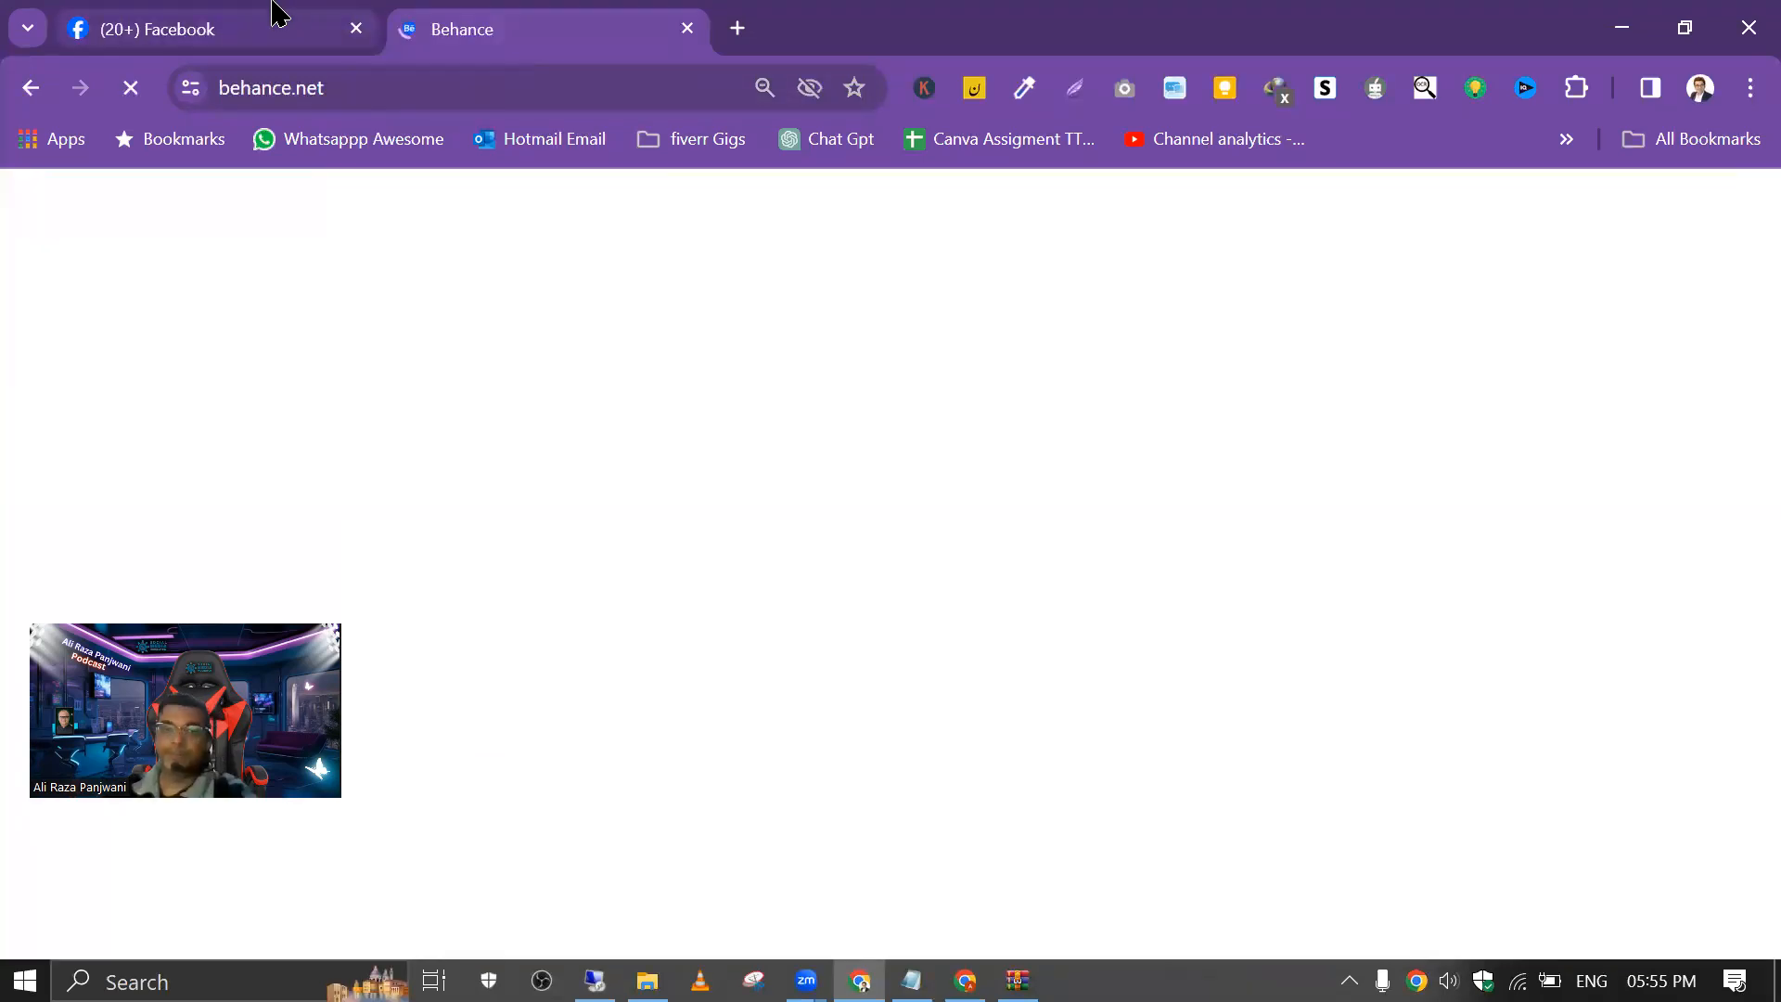
Step: Review the published quote image and its caption in the Facebook photo viewer, then return to the profile
left_click(270, 20)
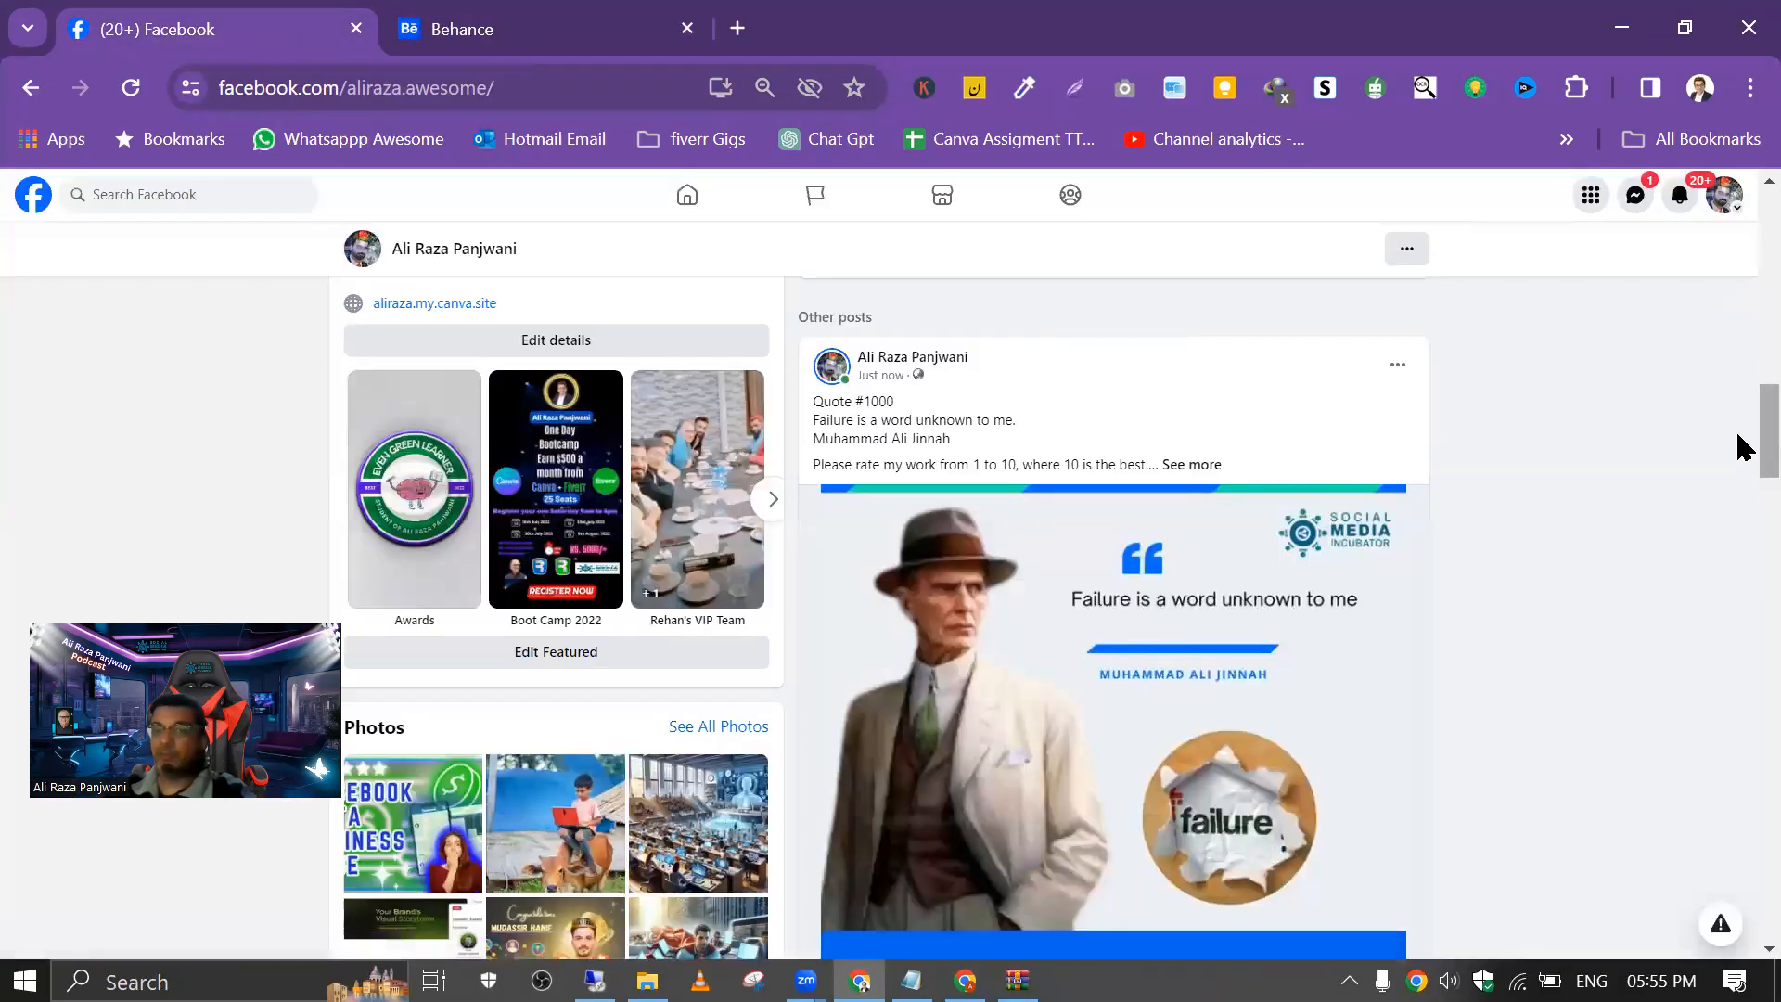
scroll(1738, 468, "down", 3)
left_click(1262, 453)
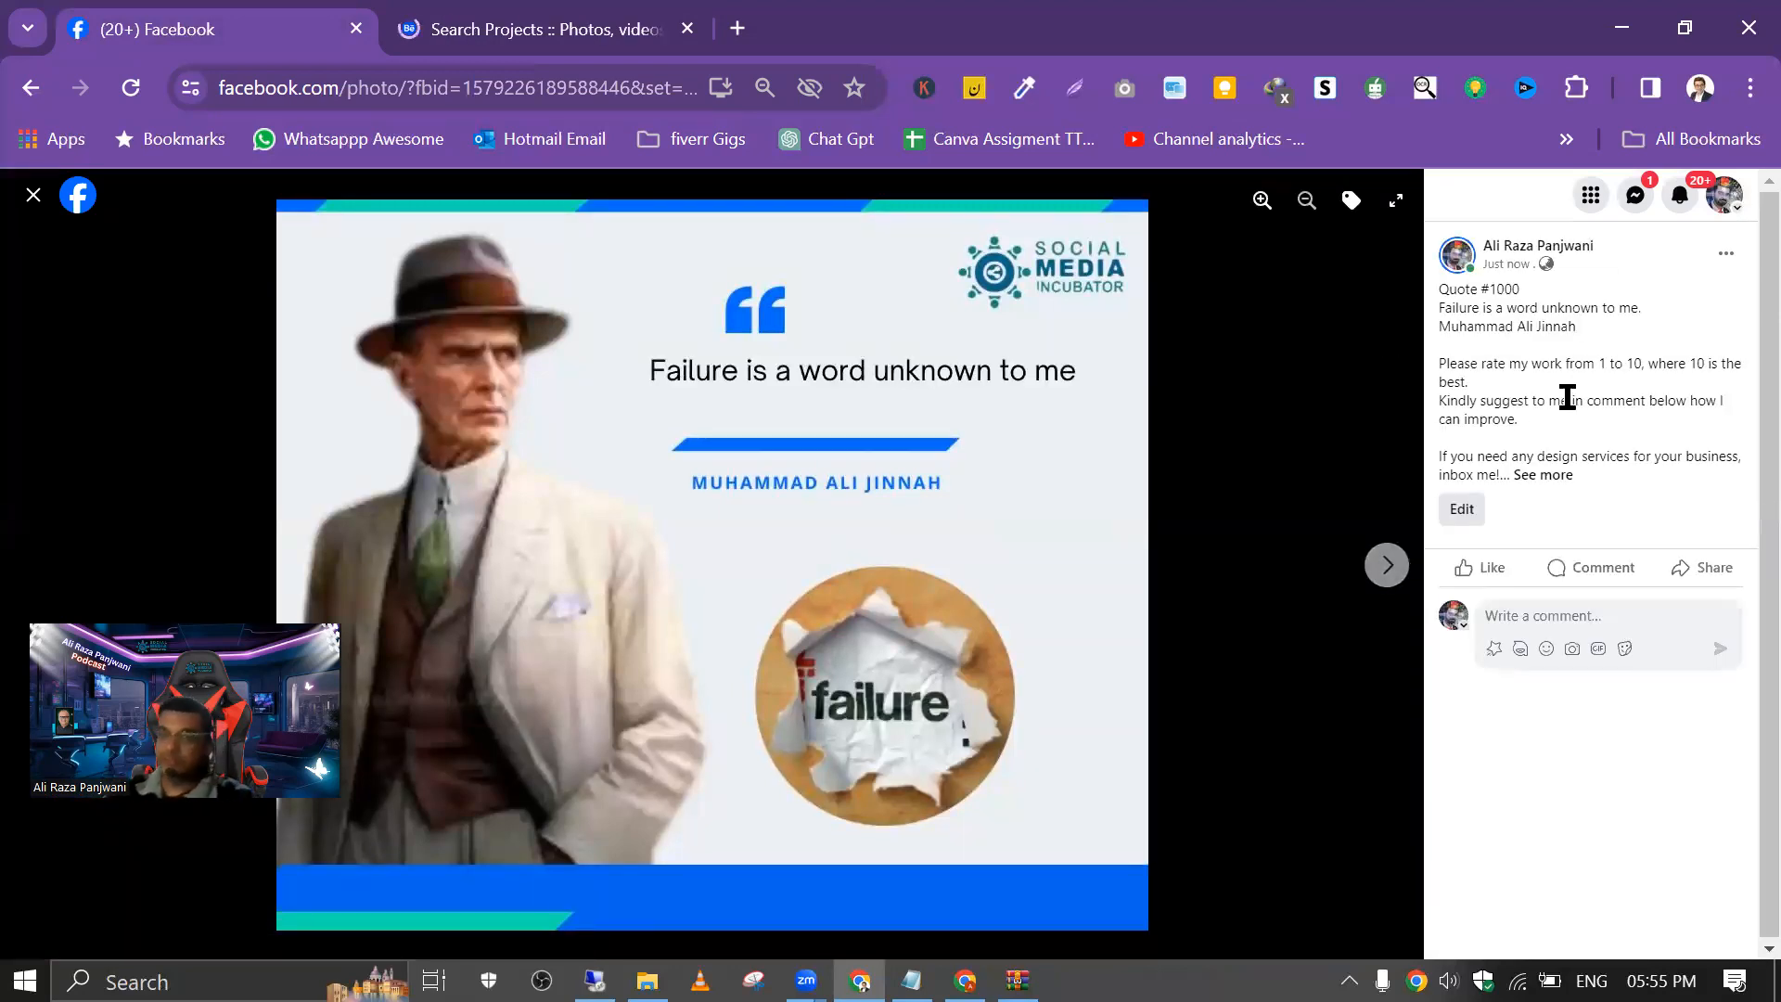
left_click_drag(1596, 369, 1641, 363)
left_click(22, 206)
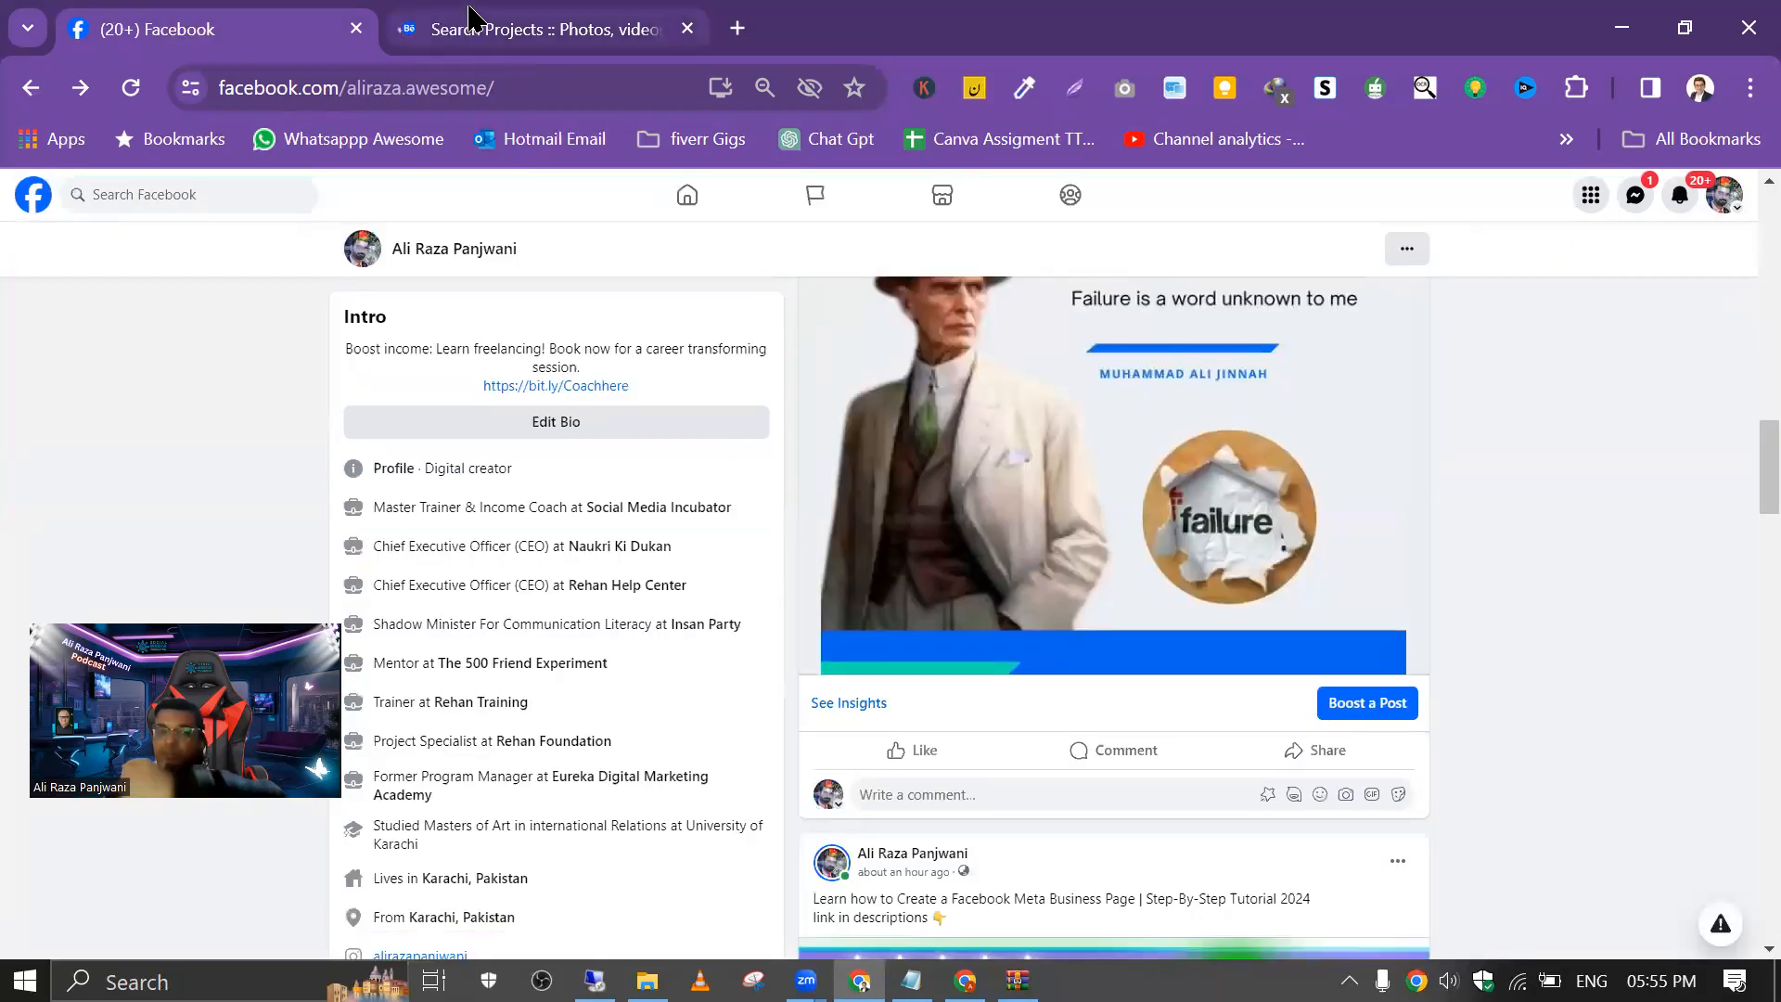
Step: Search Behance projects for "quote of the motivation"
left_click(471, 20)
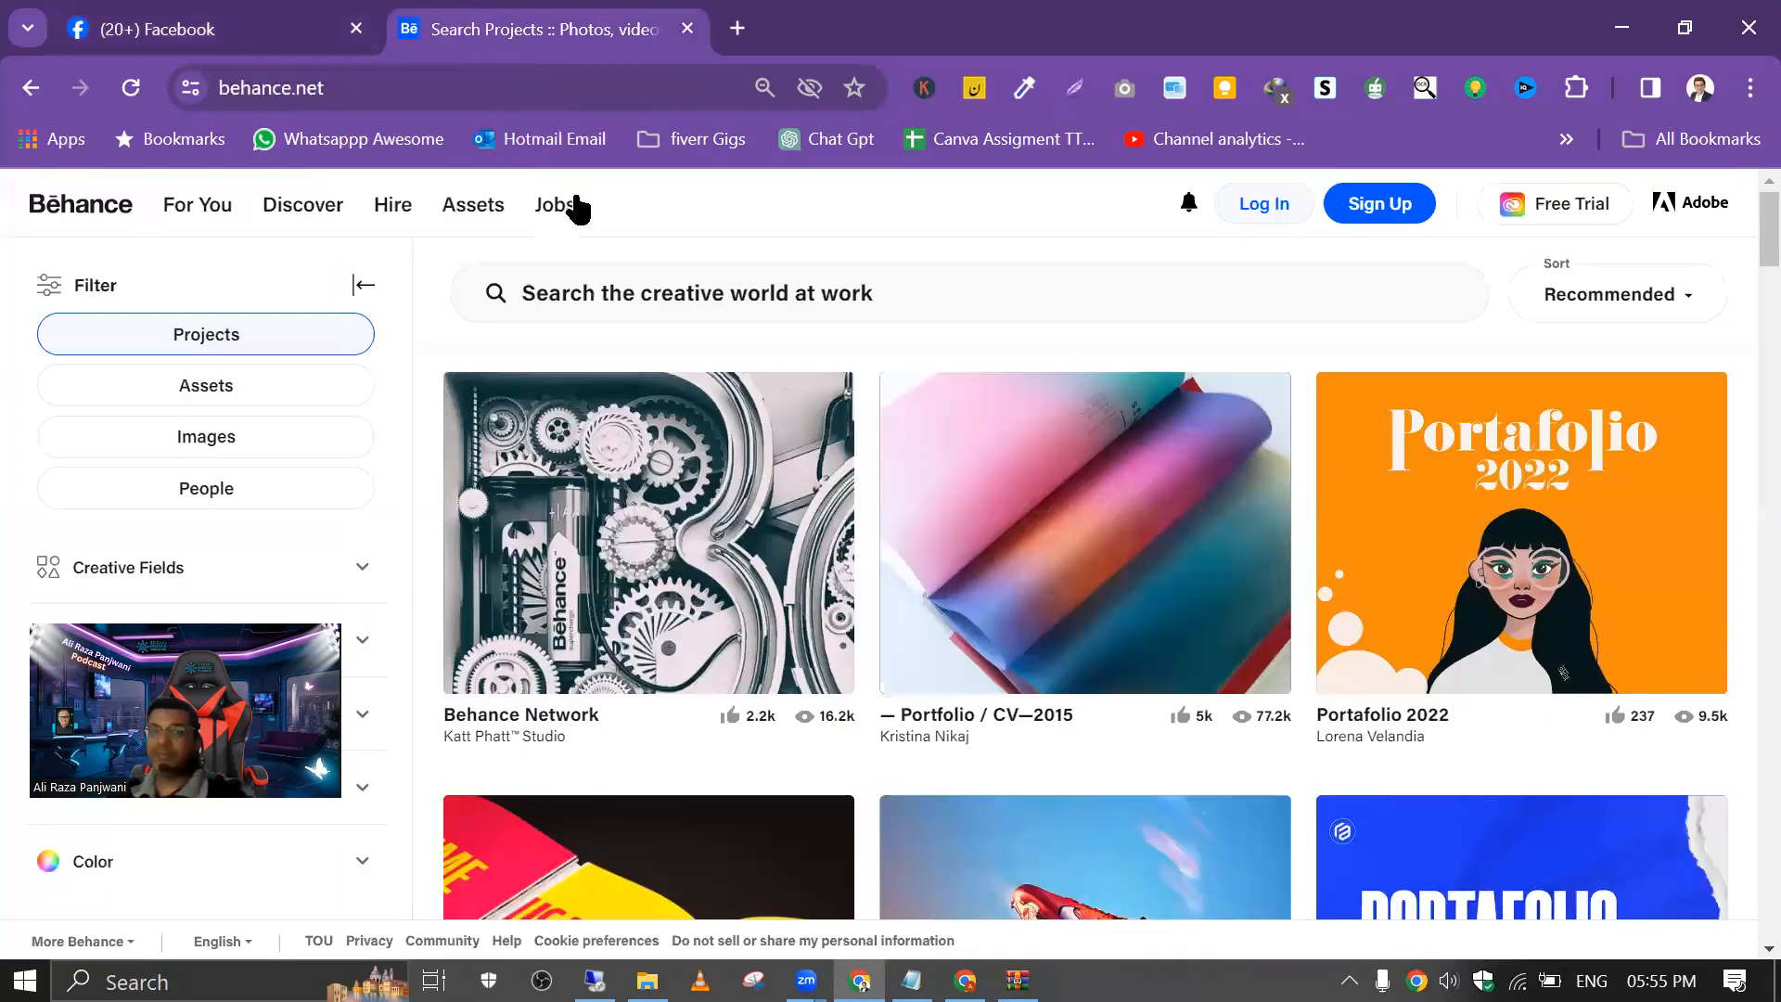
left_click(643, 302)
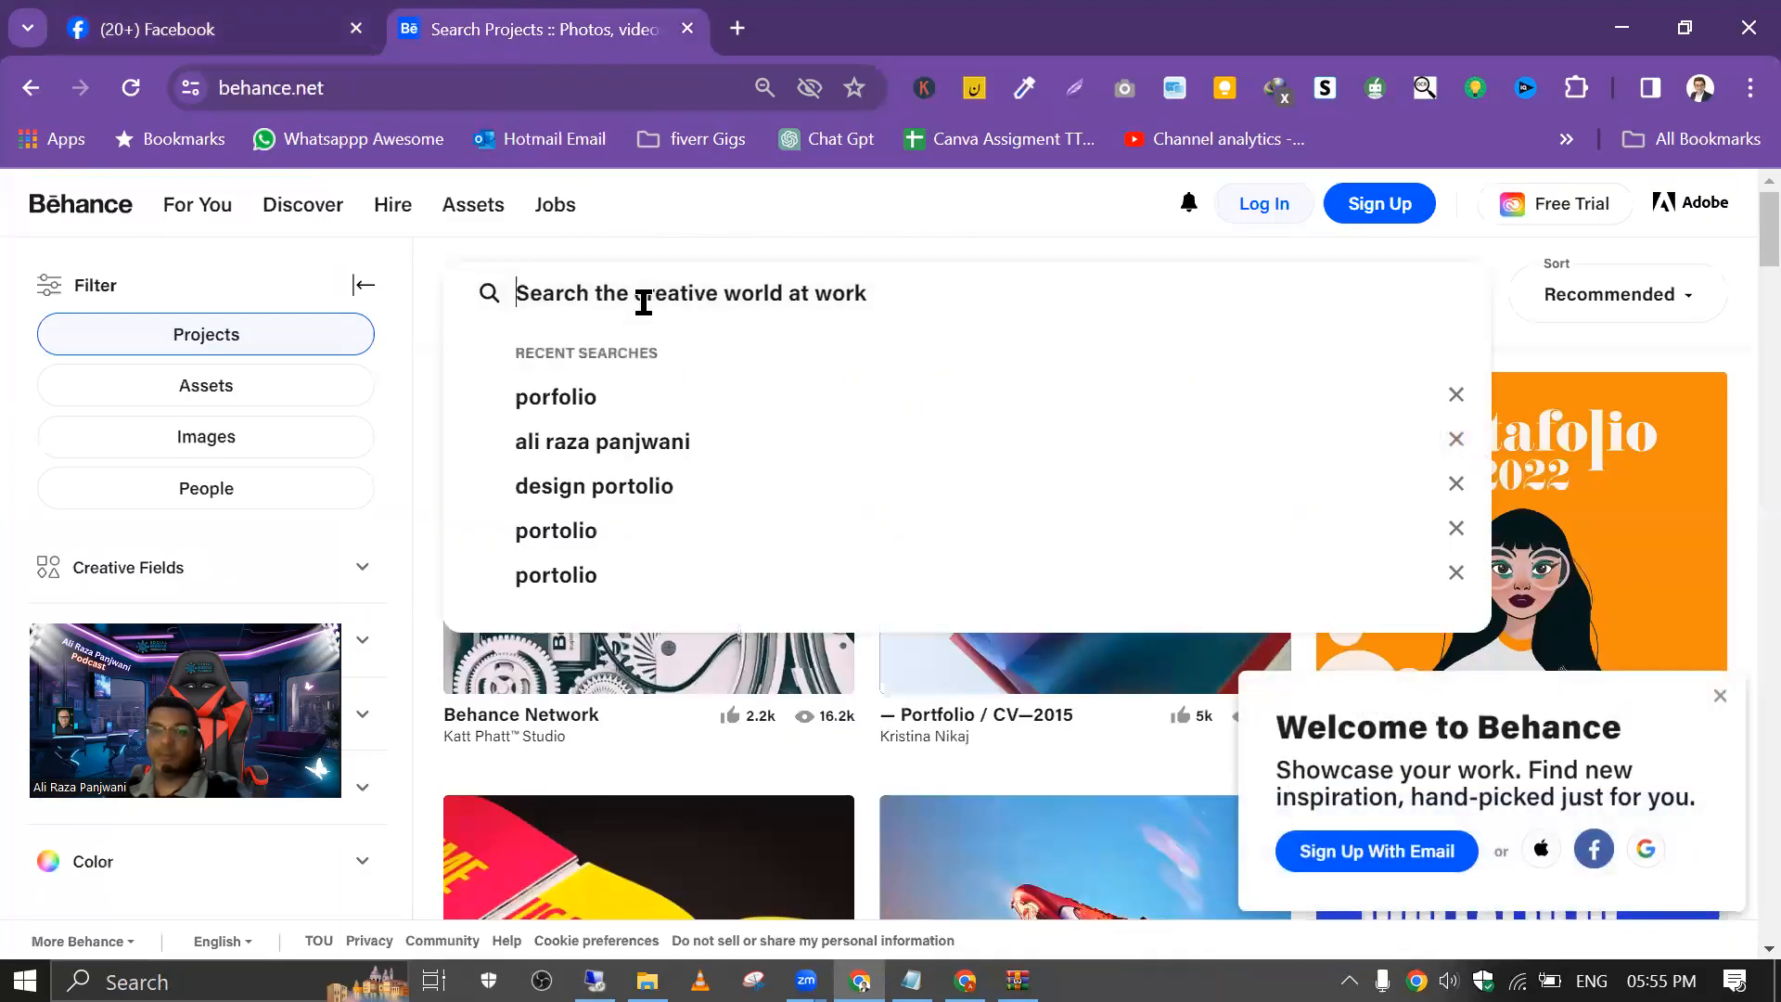
type("q")
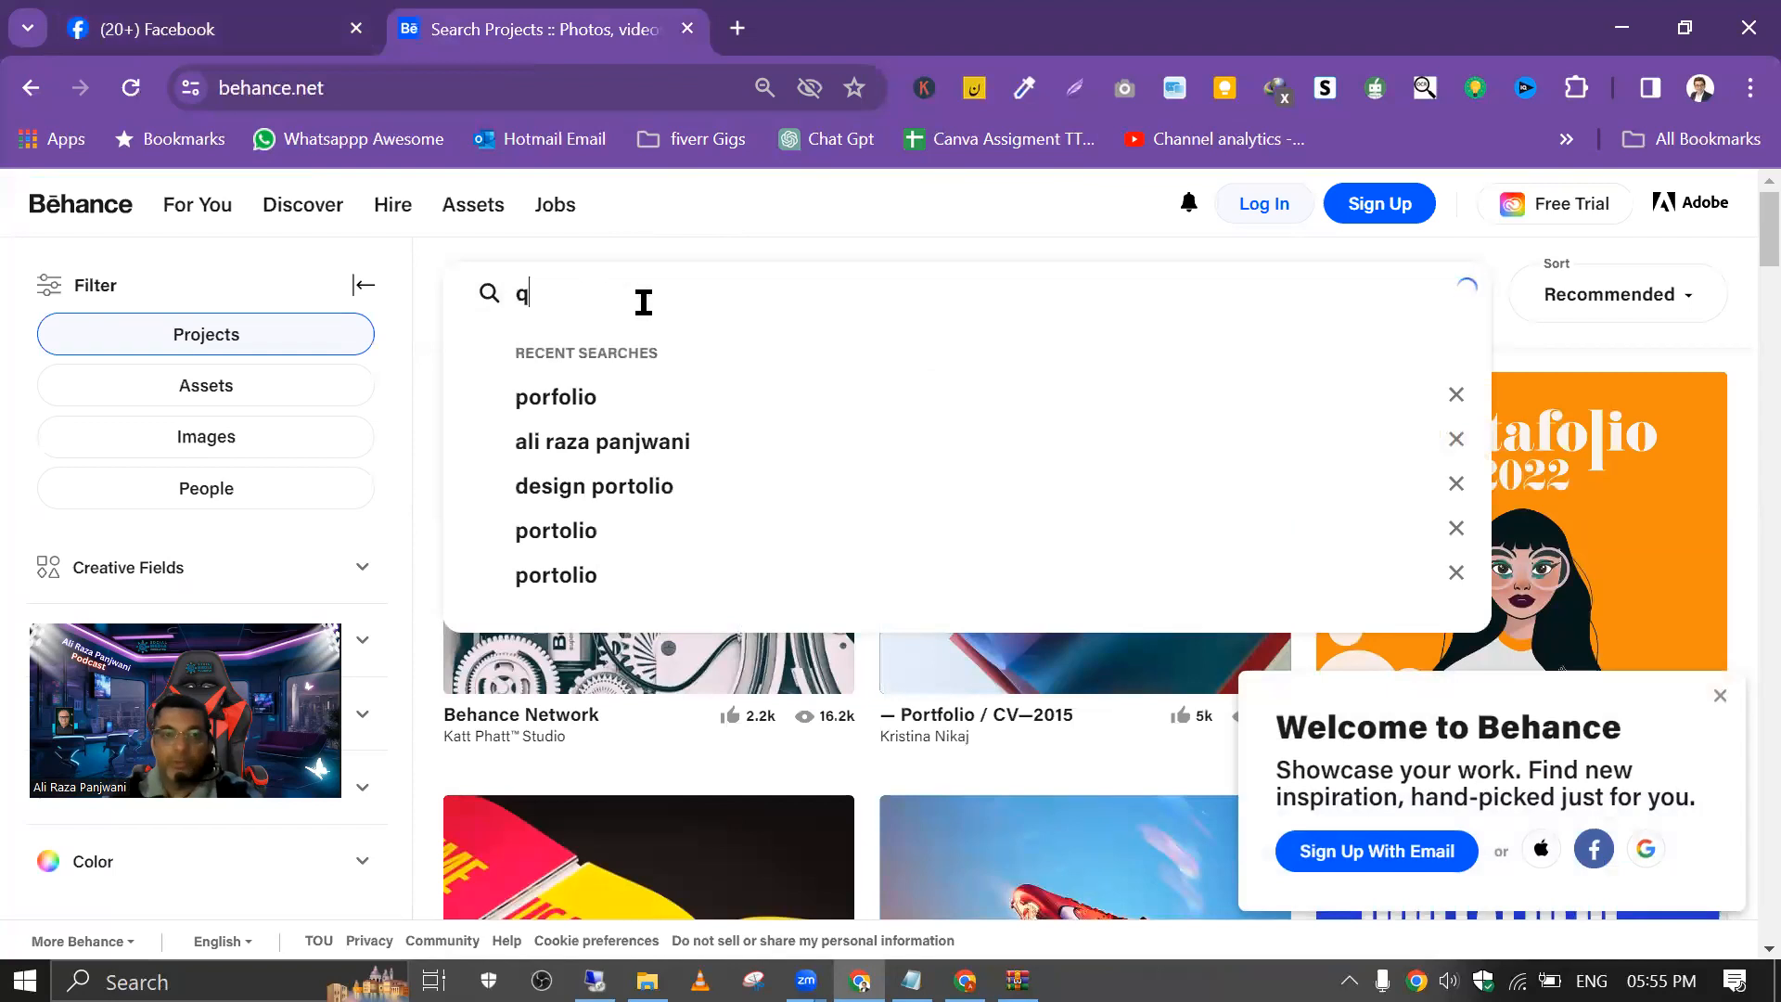
key("BackSpace")
type("qou")
key("BackSpace")
key("BackSpace")
type("uote of")
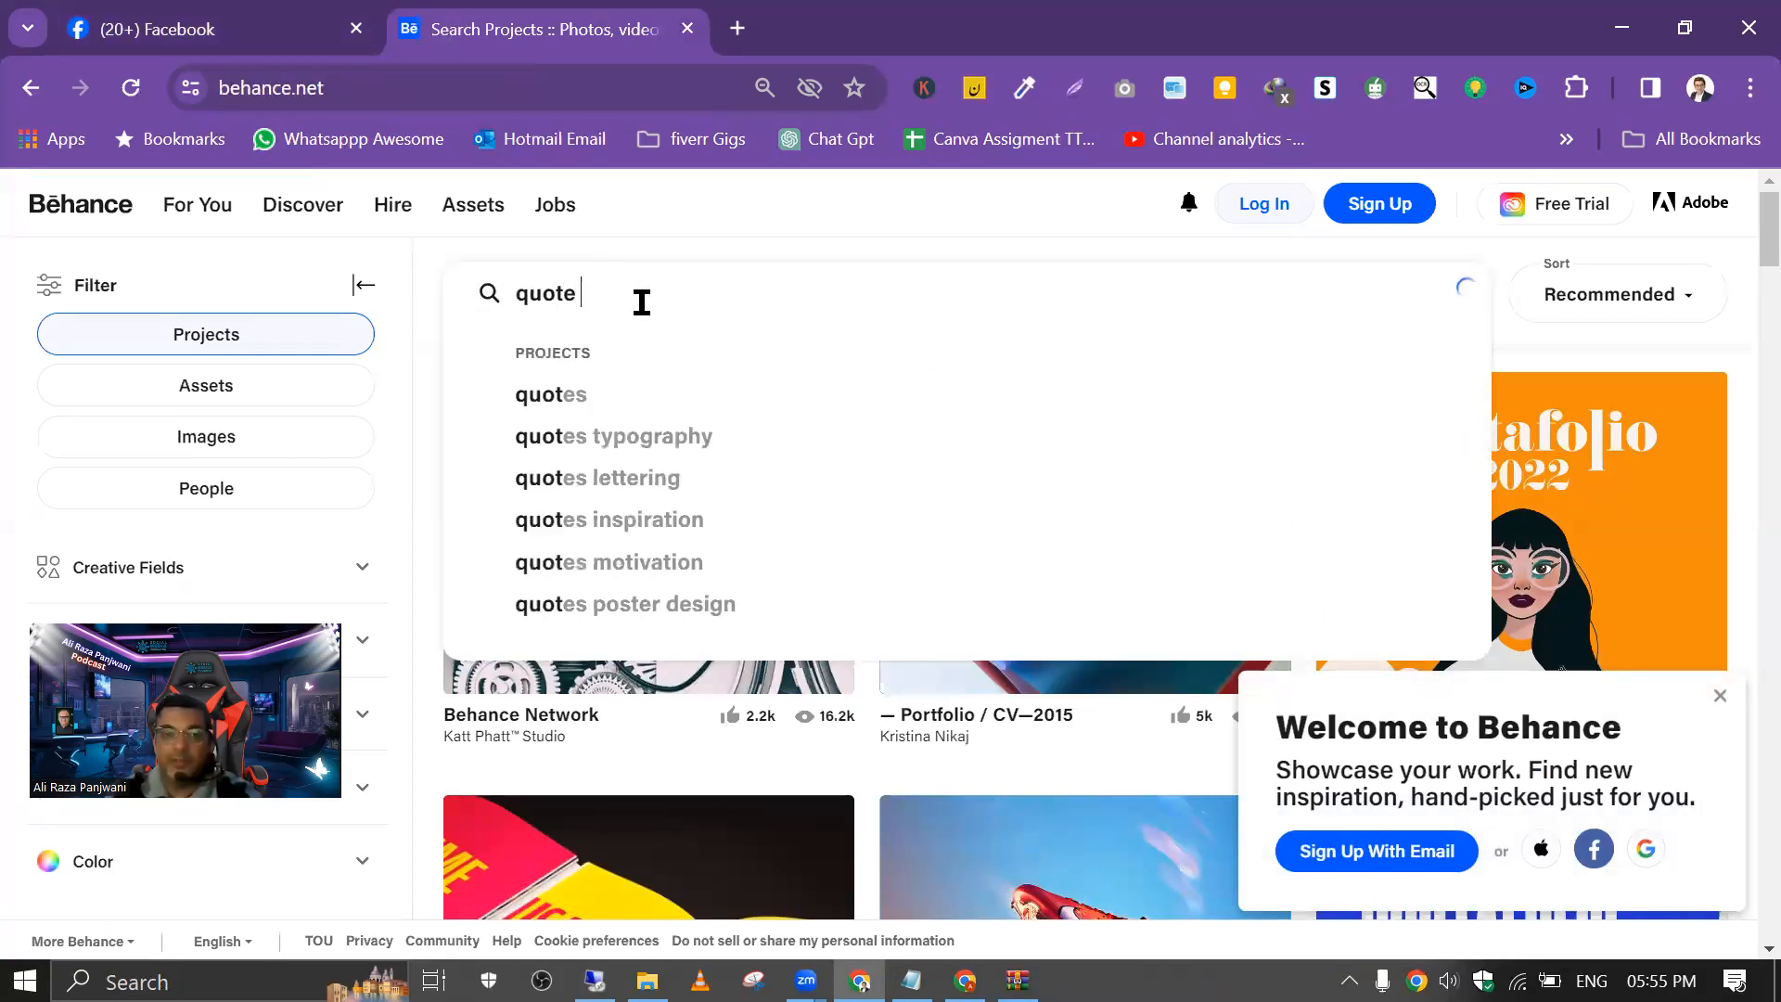
type(" the m")
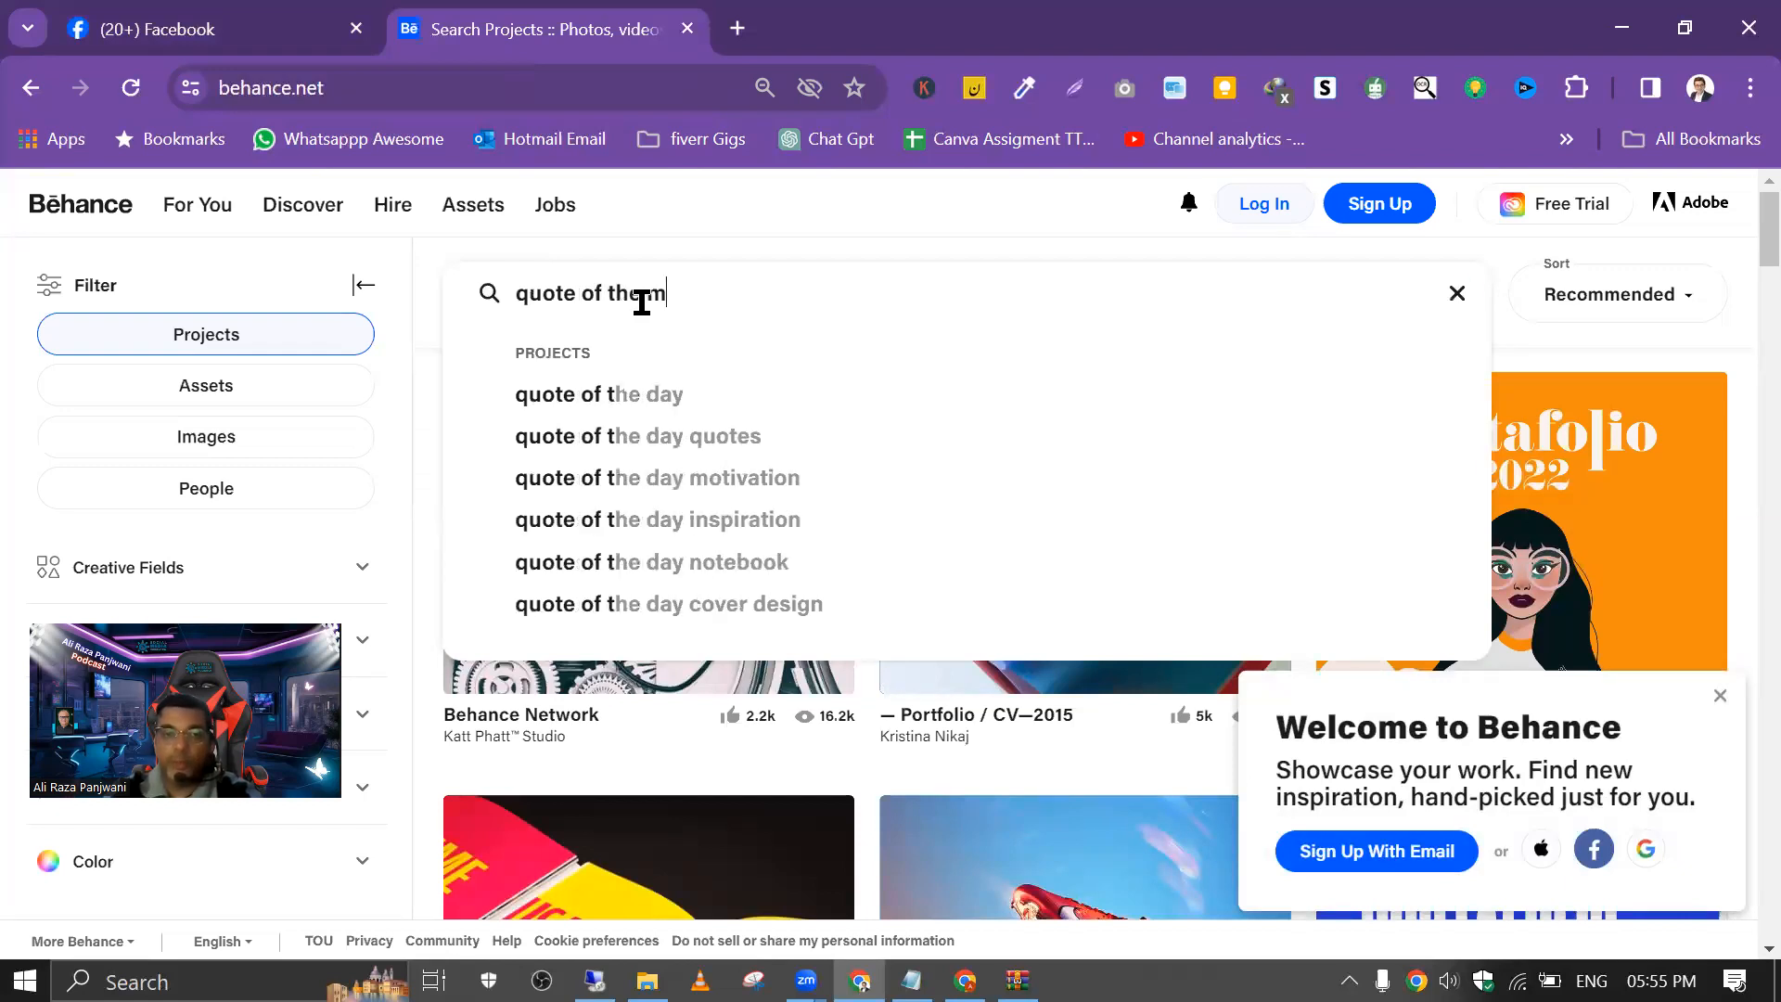
type("otivati")
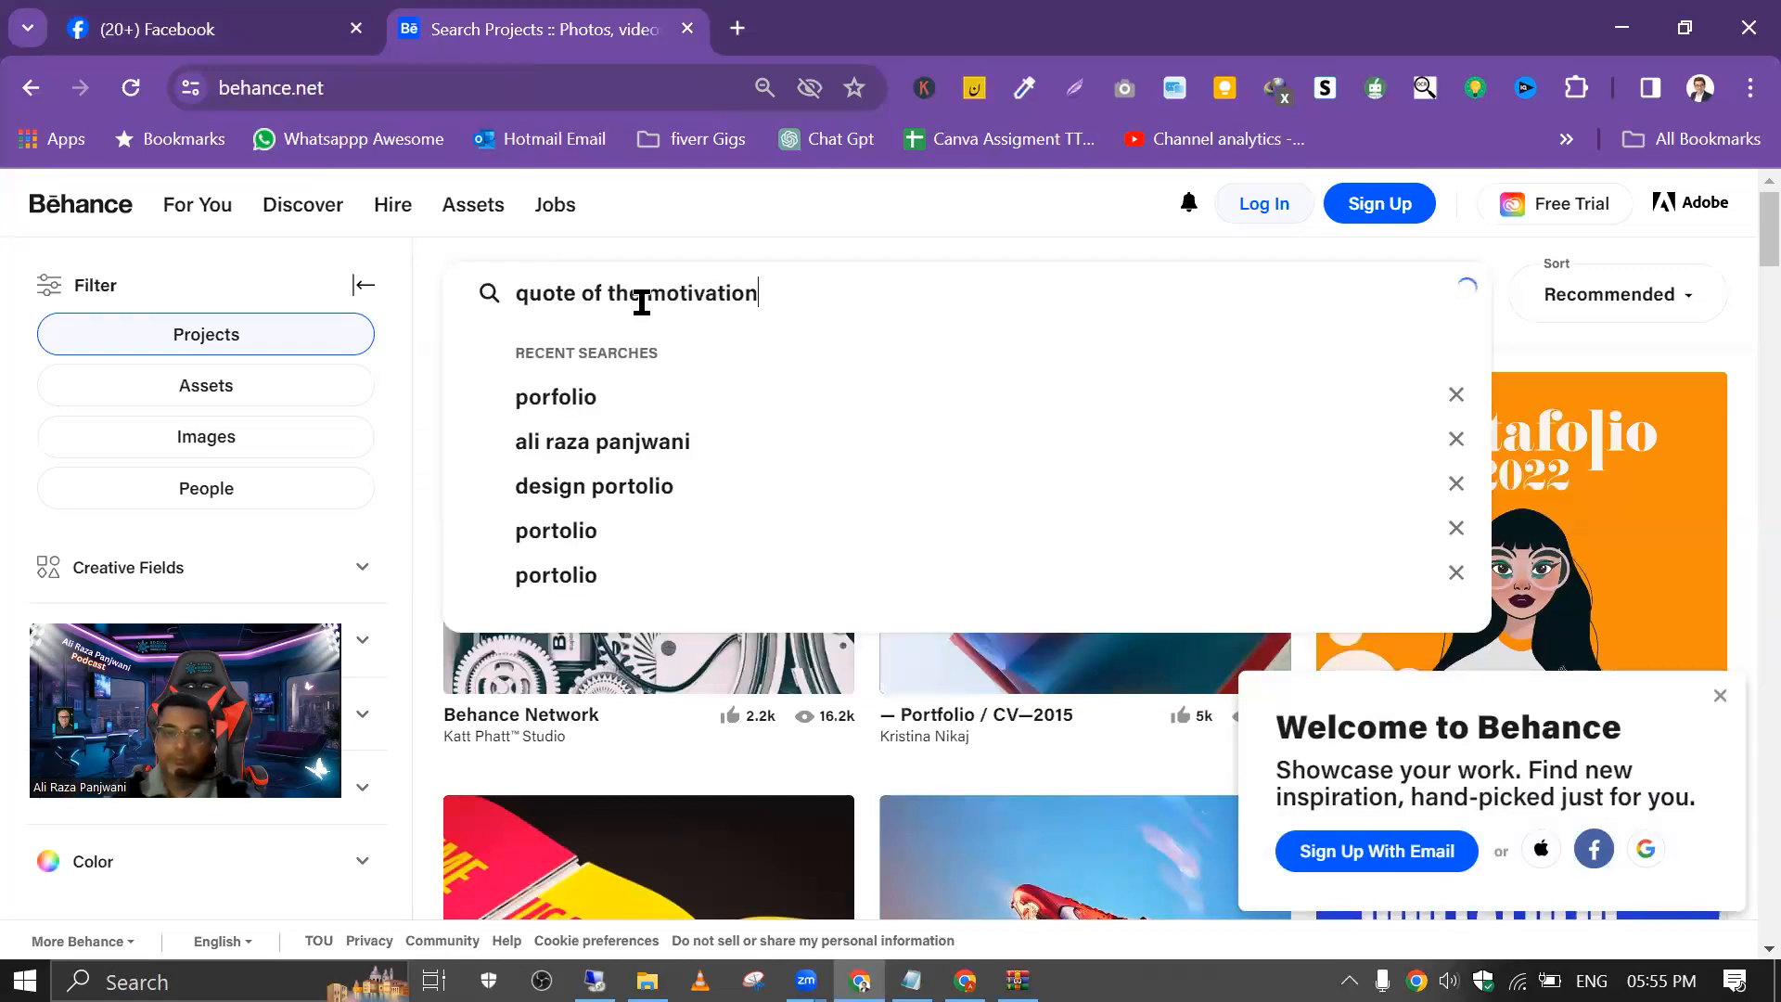
type("on")
key("Return")
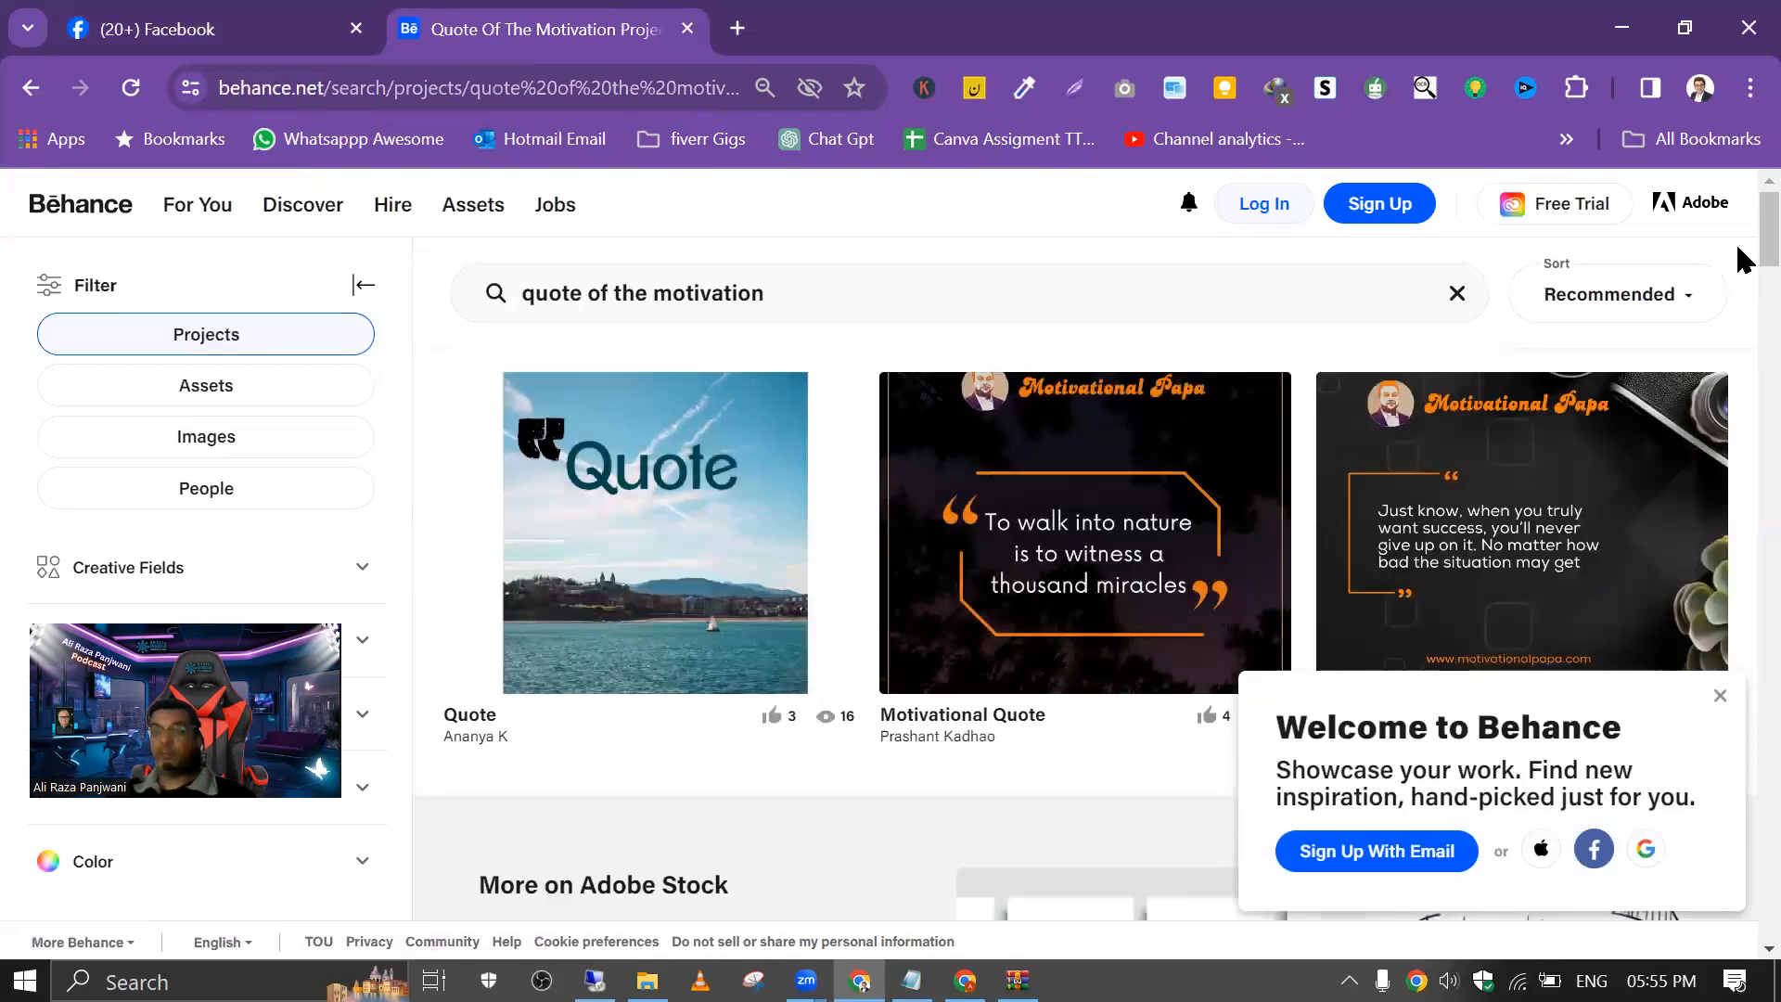
Step: Look through the search results and examine the "Daily Motivation Design" project
left_click_drag(1763, 248, 1743, 509)
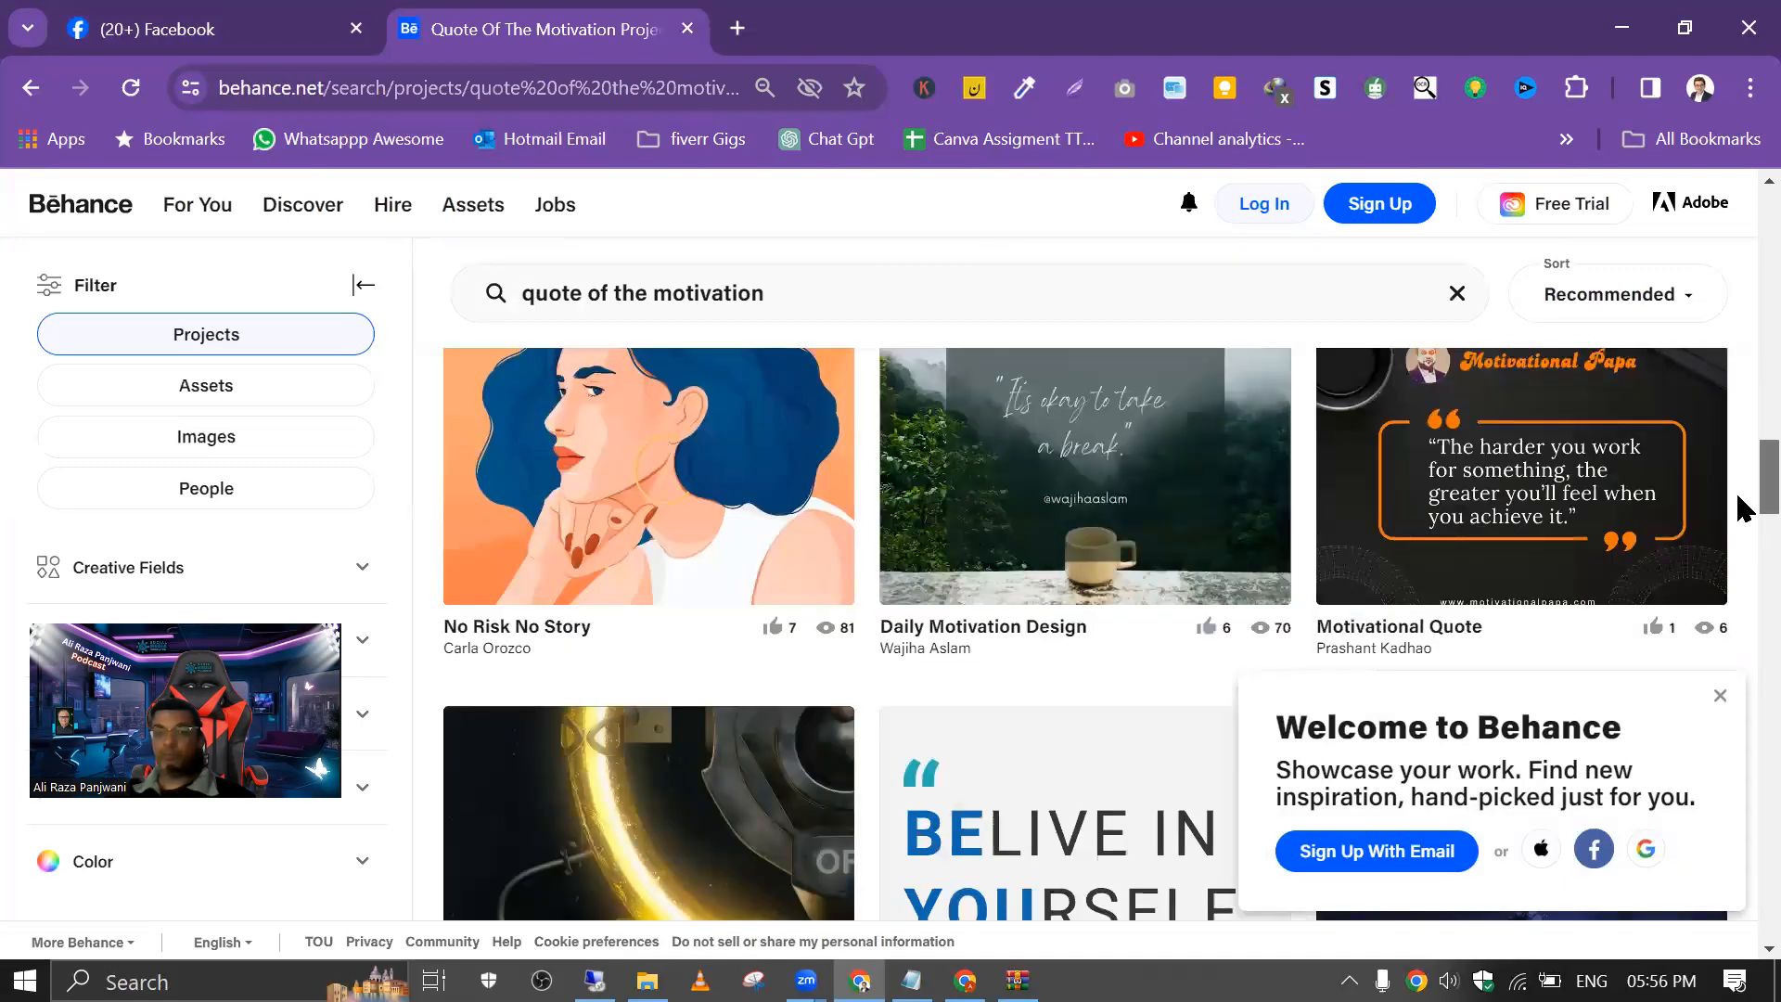
left_click(1016, 629)
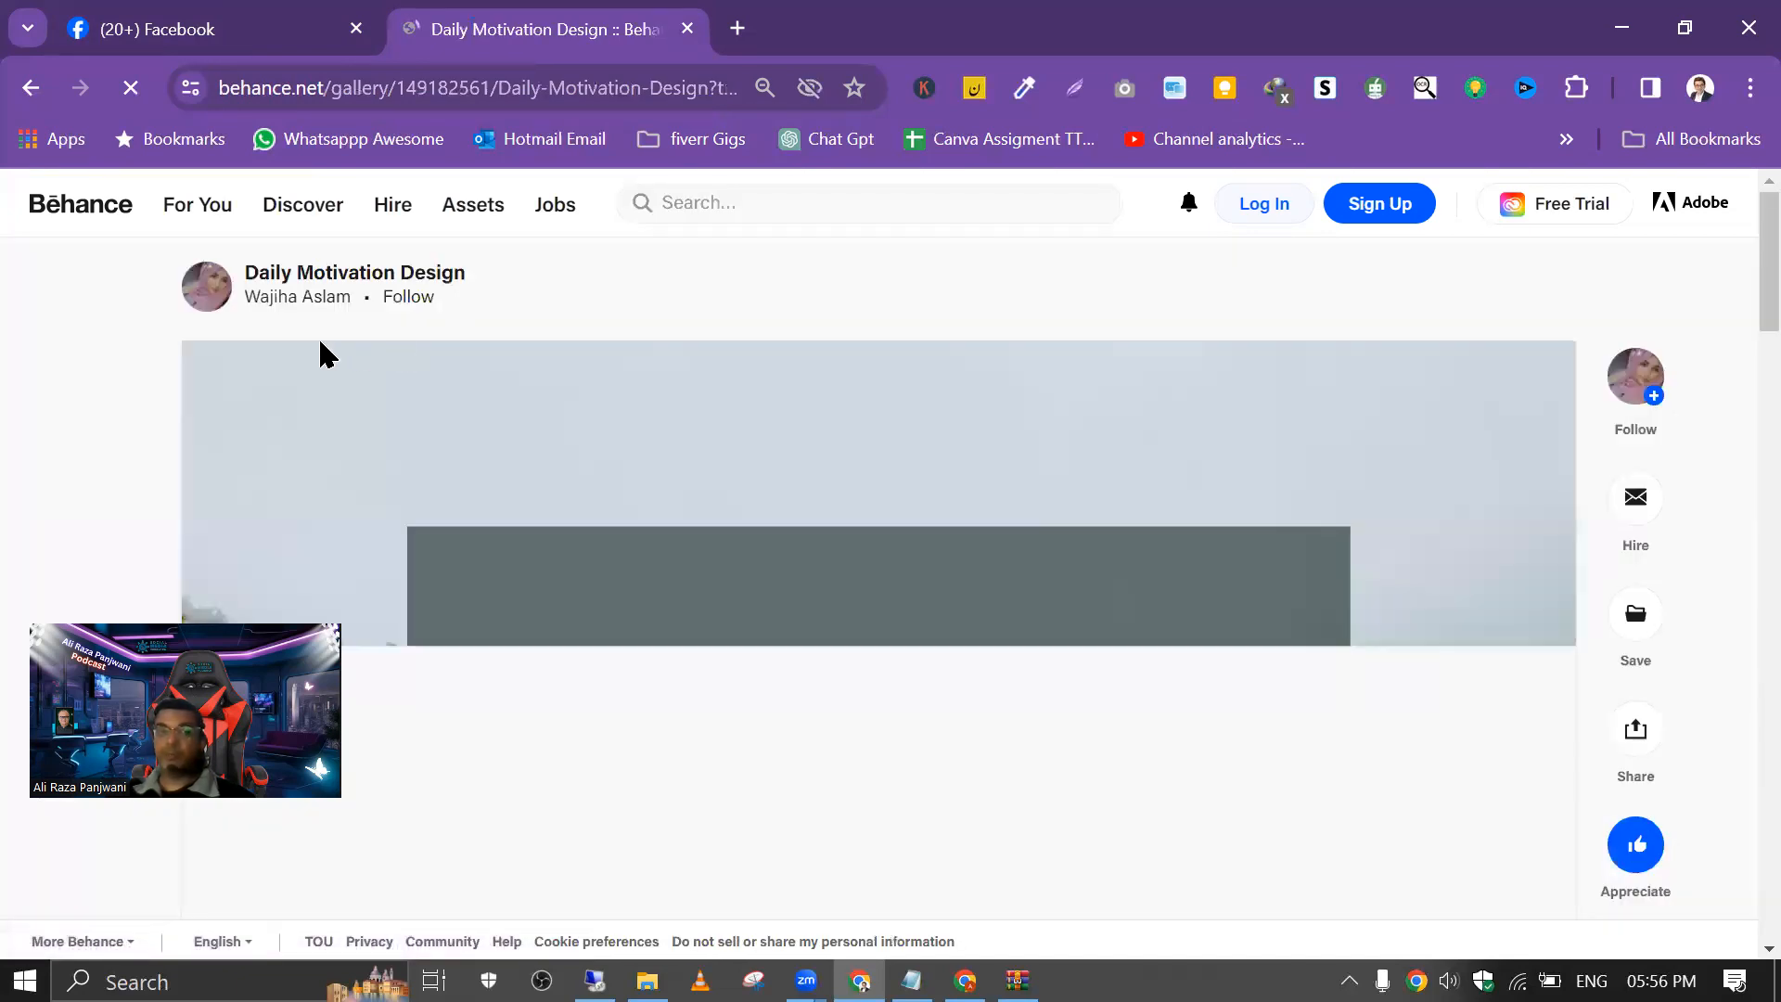
scroll(802, 419, "down", 10)
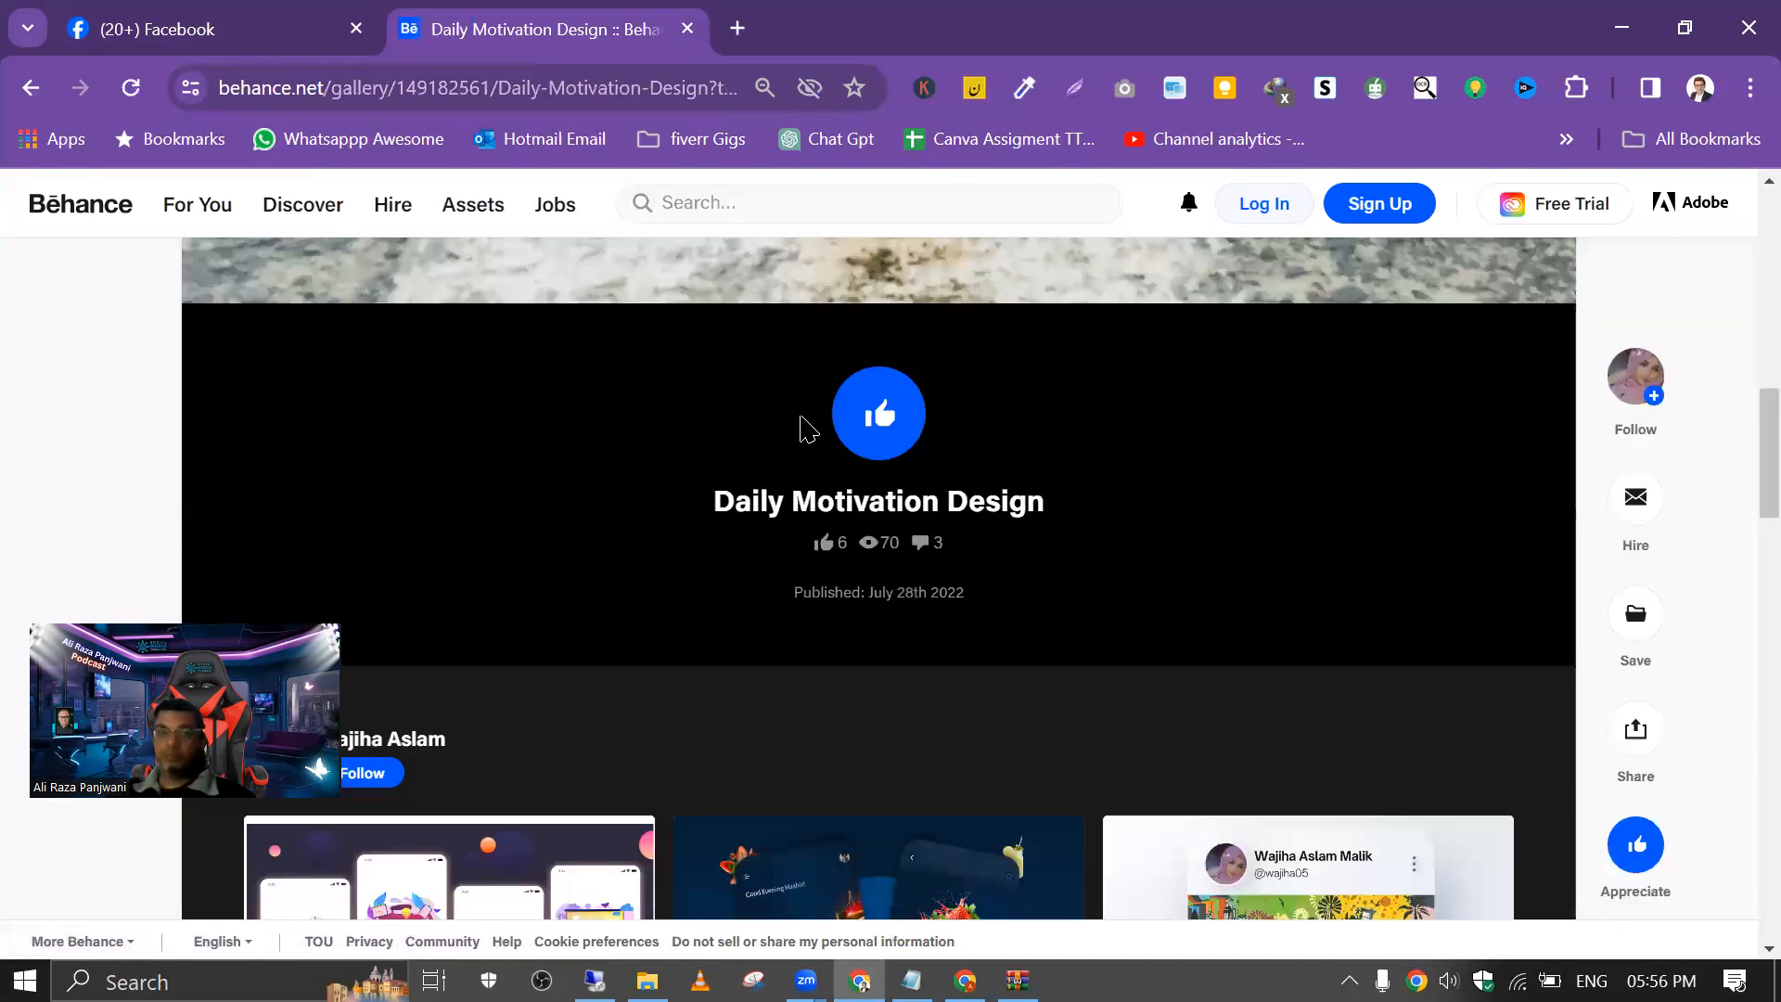
Step: Open the Behance profile of the "Daily Motivation Design" creator and look over the listed work
scroll(733, 398, "up", 10)
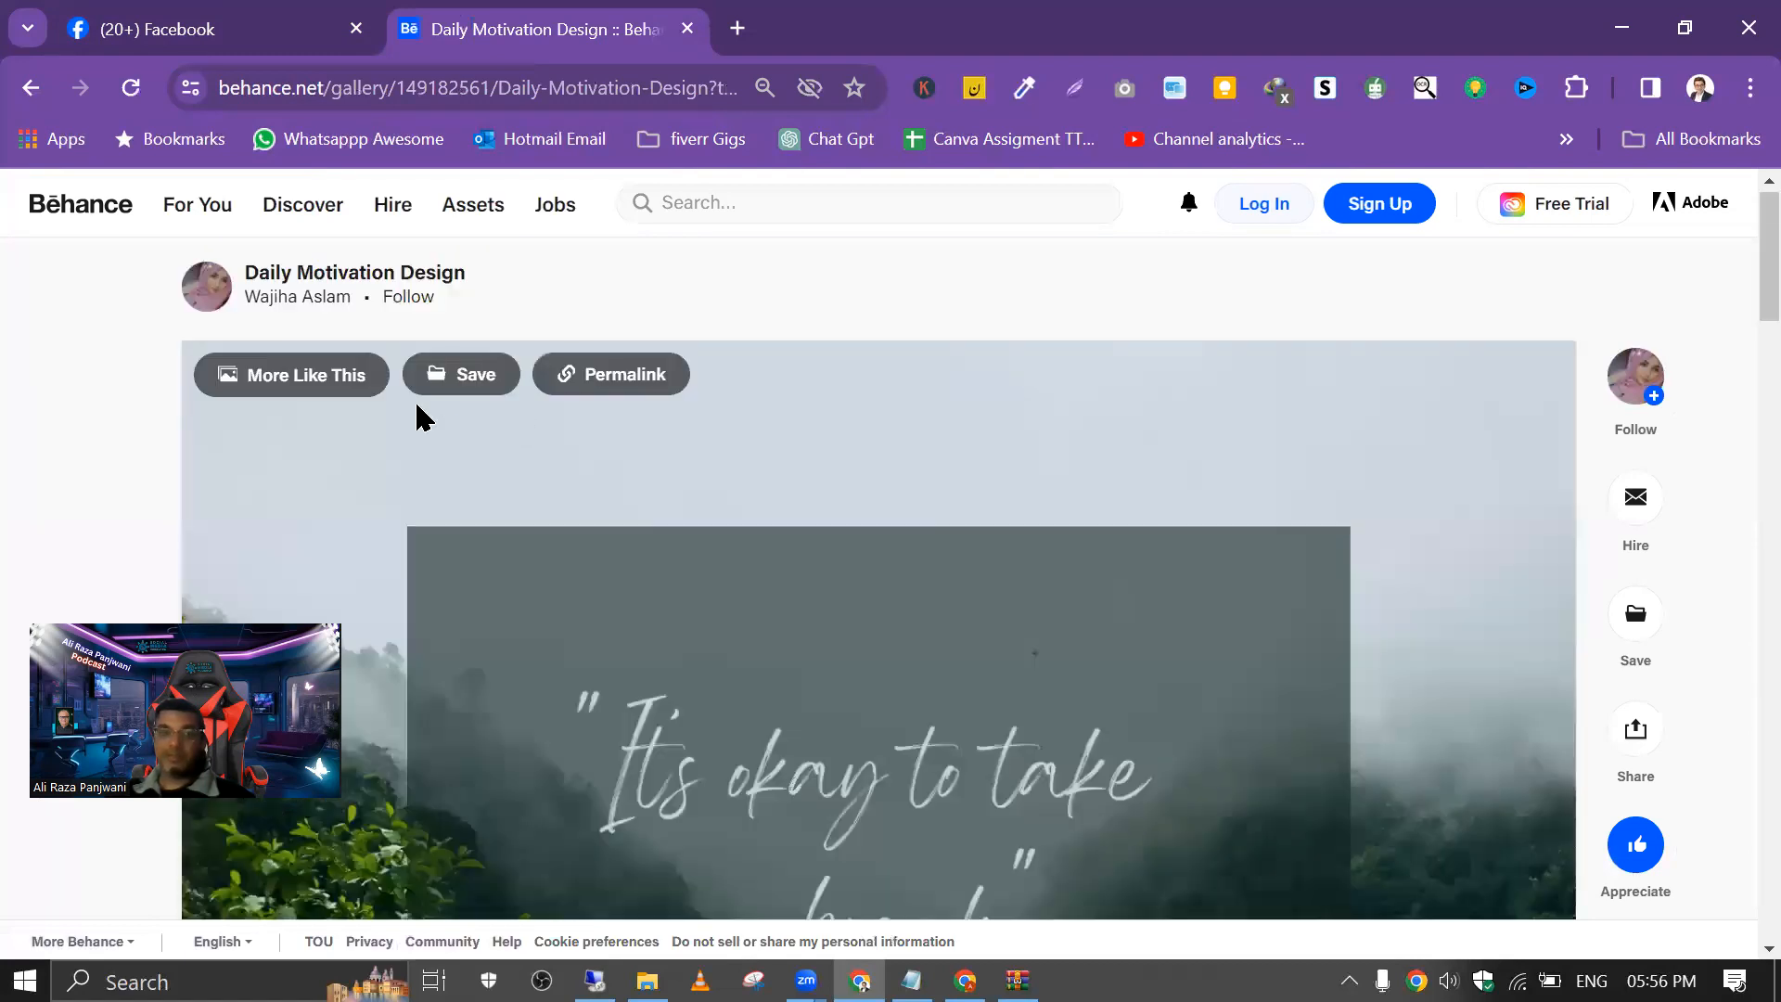
left_click(322, 301)
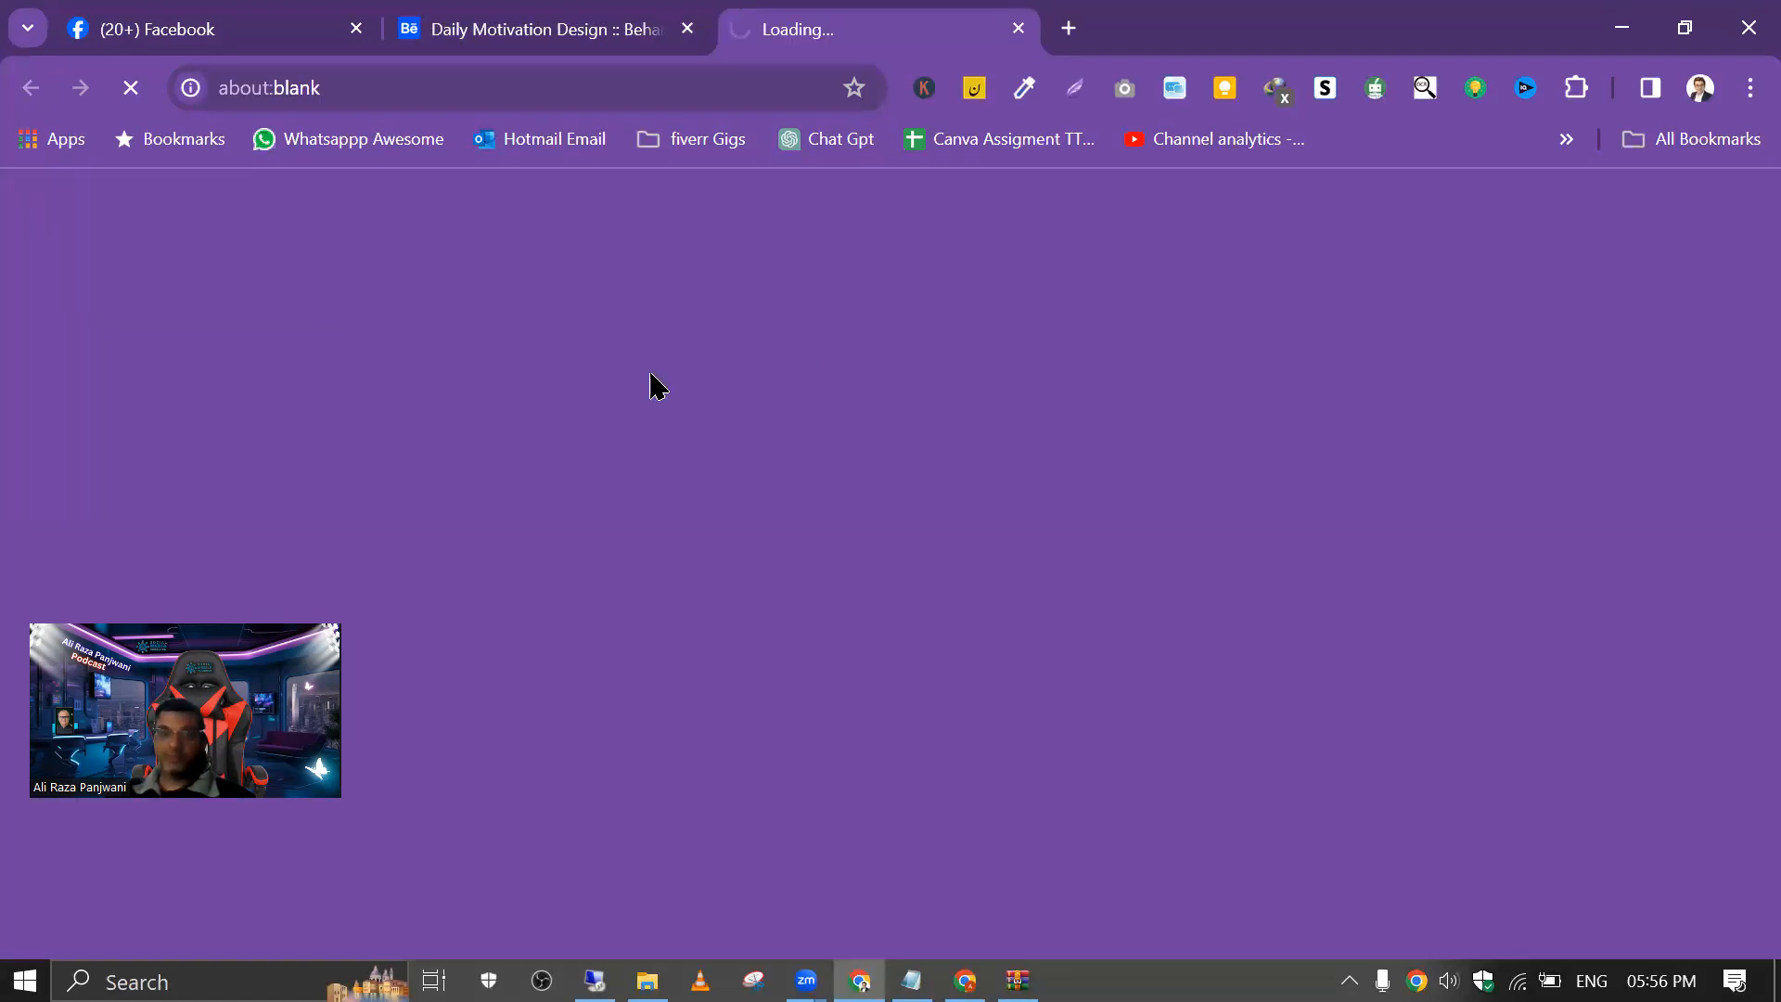
scroll(1044, 596, "down", 6)
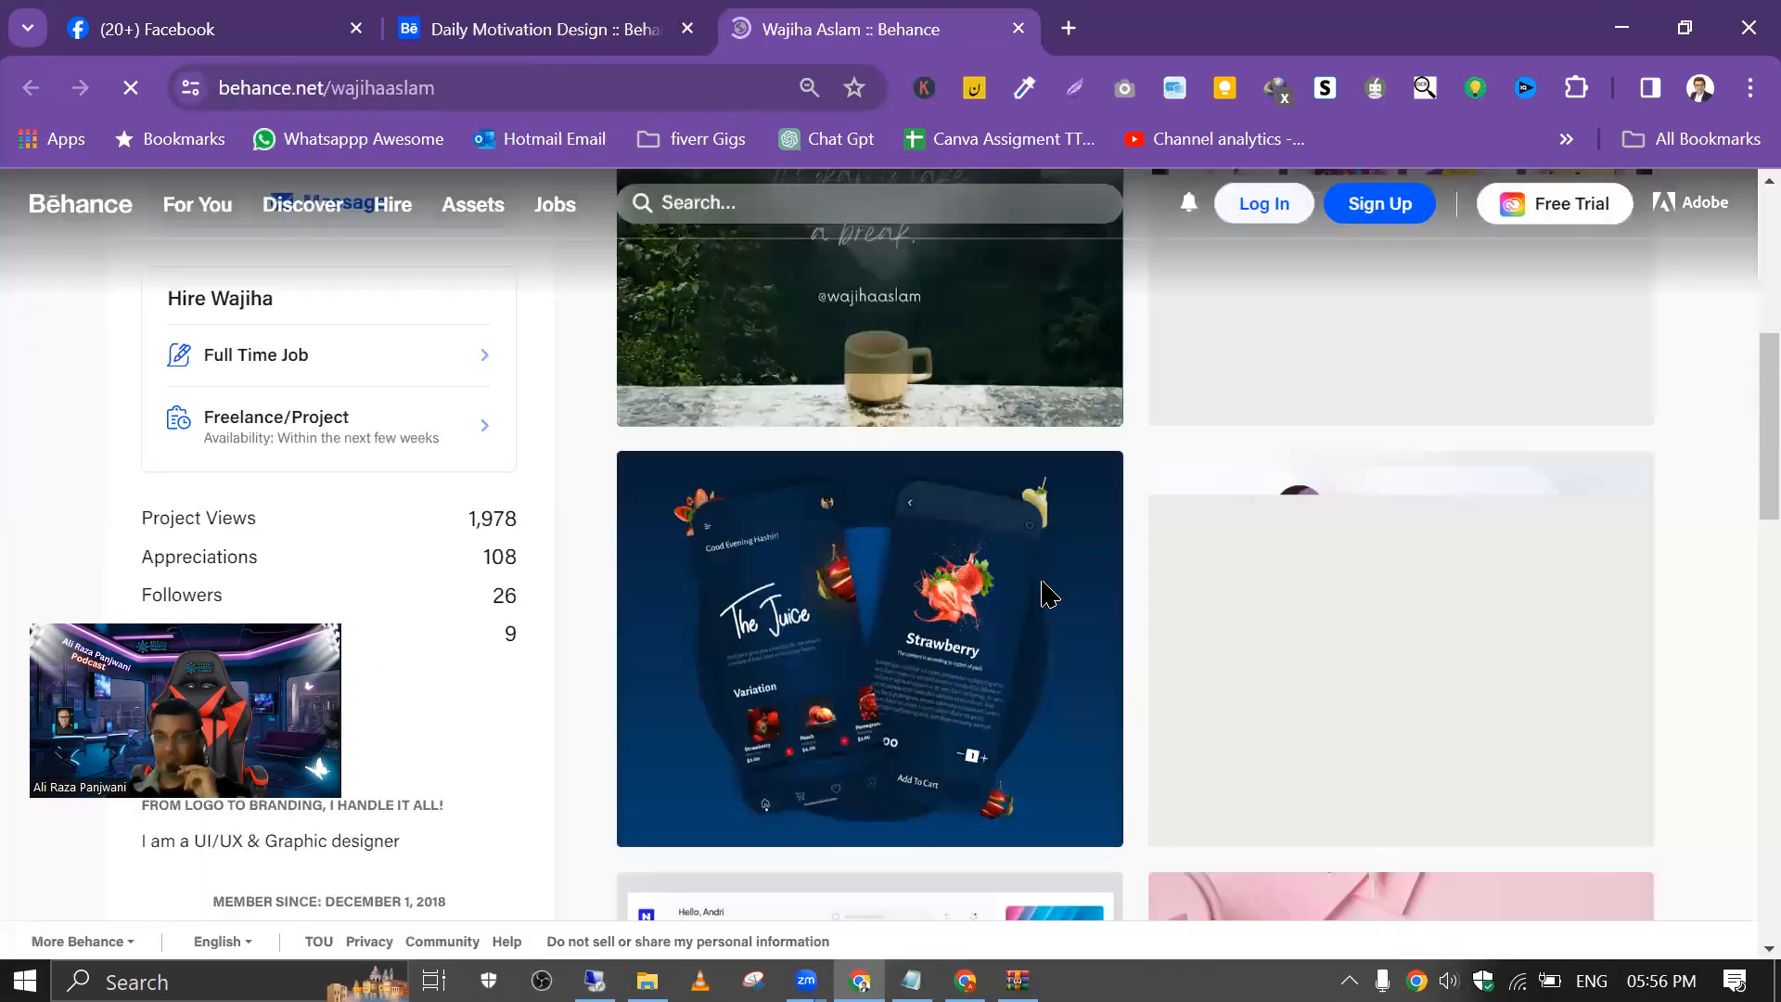
scroll(1296, 514, "up", 6)
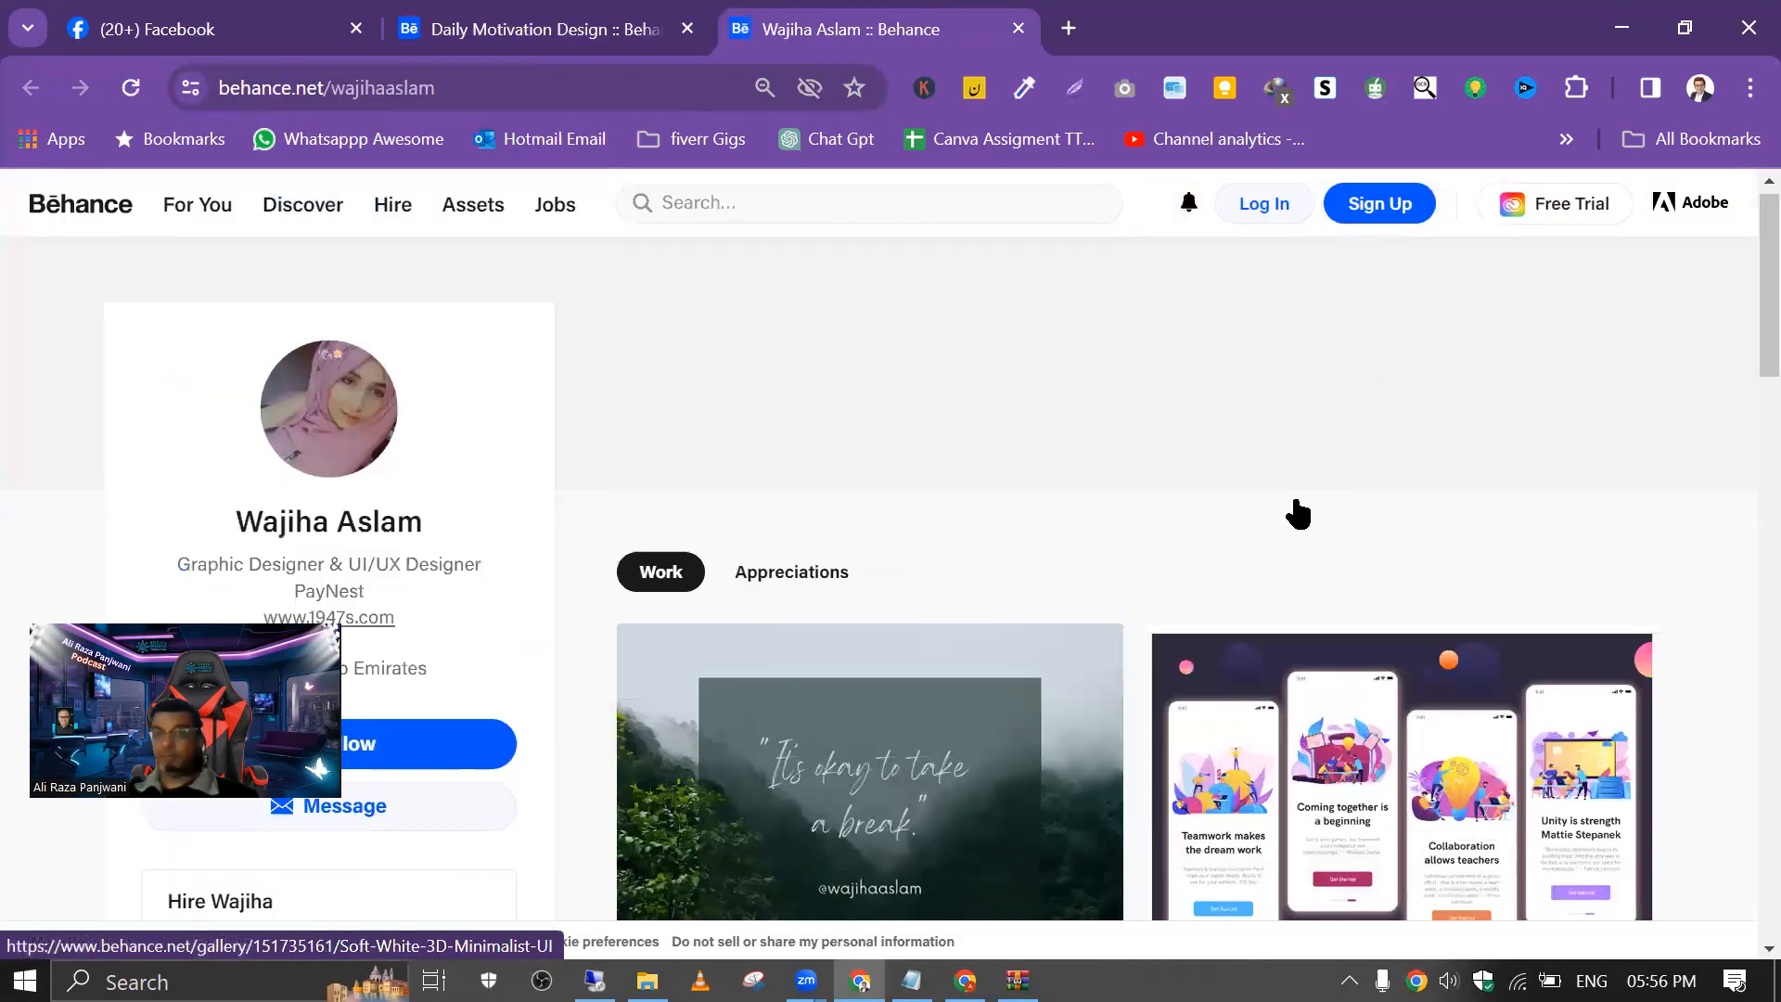
scroll(1104, 469, "down", 6)
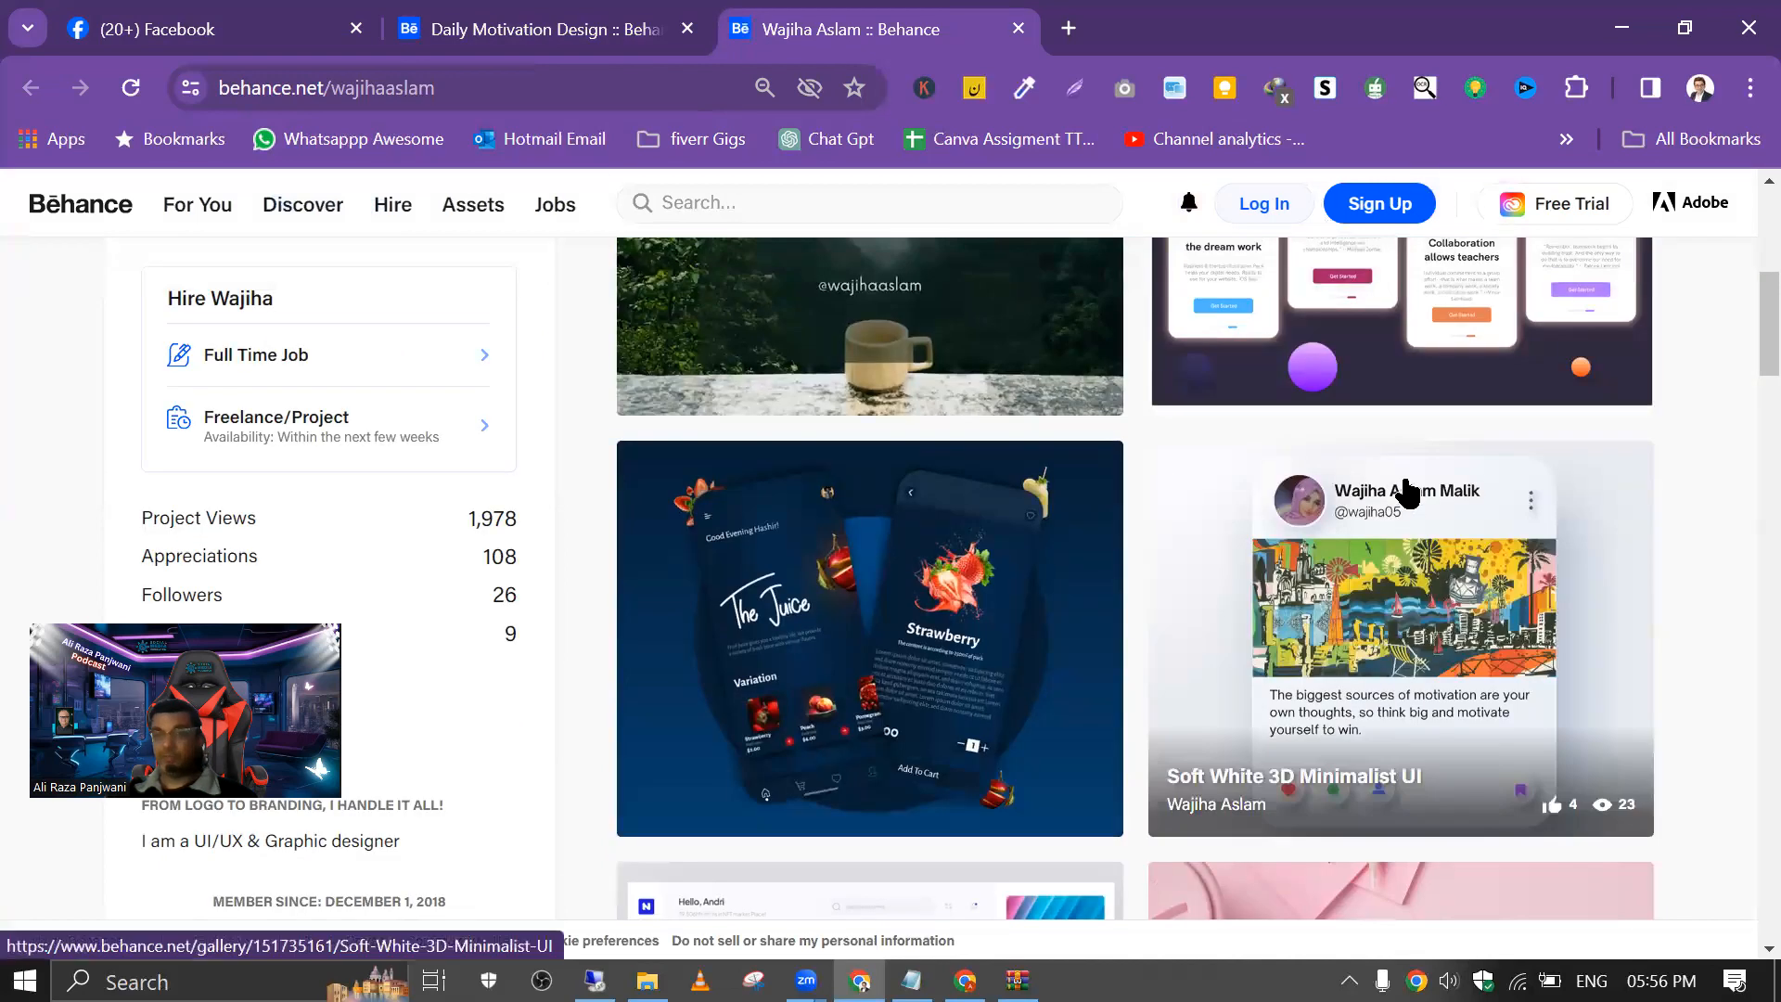
Step: Examine the "Soft White 3D Minimalist UI" project from the creator's work, then return to the profile
left_click(1307, 594)
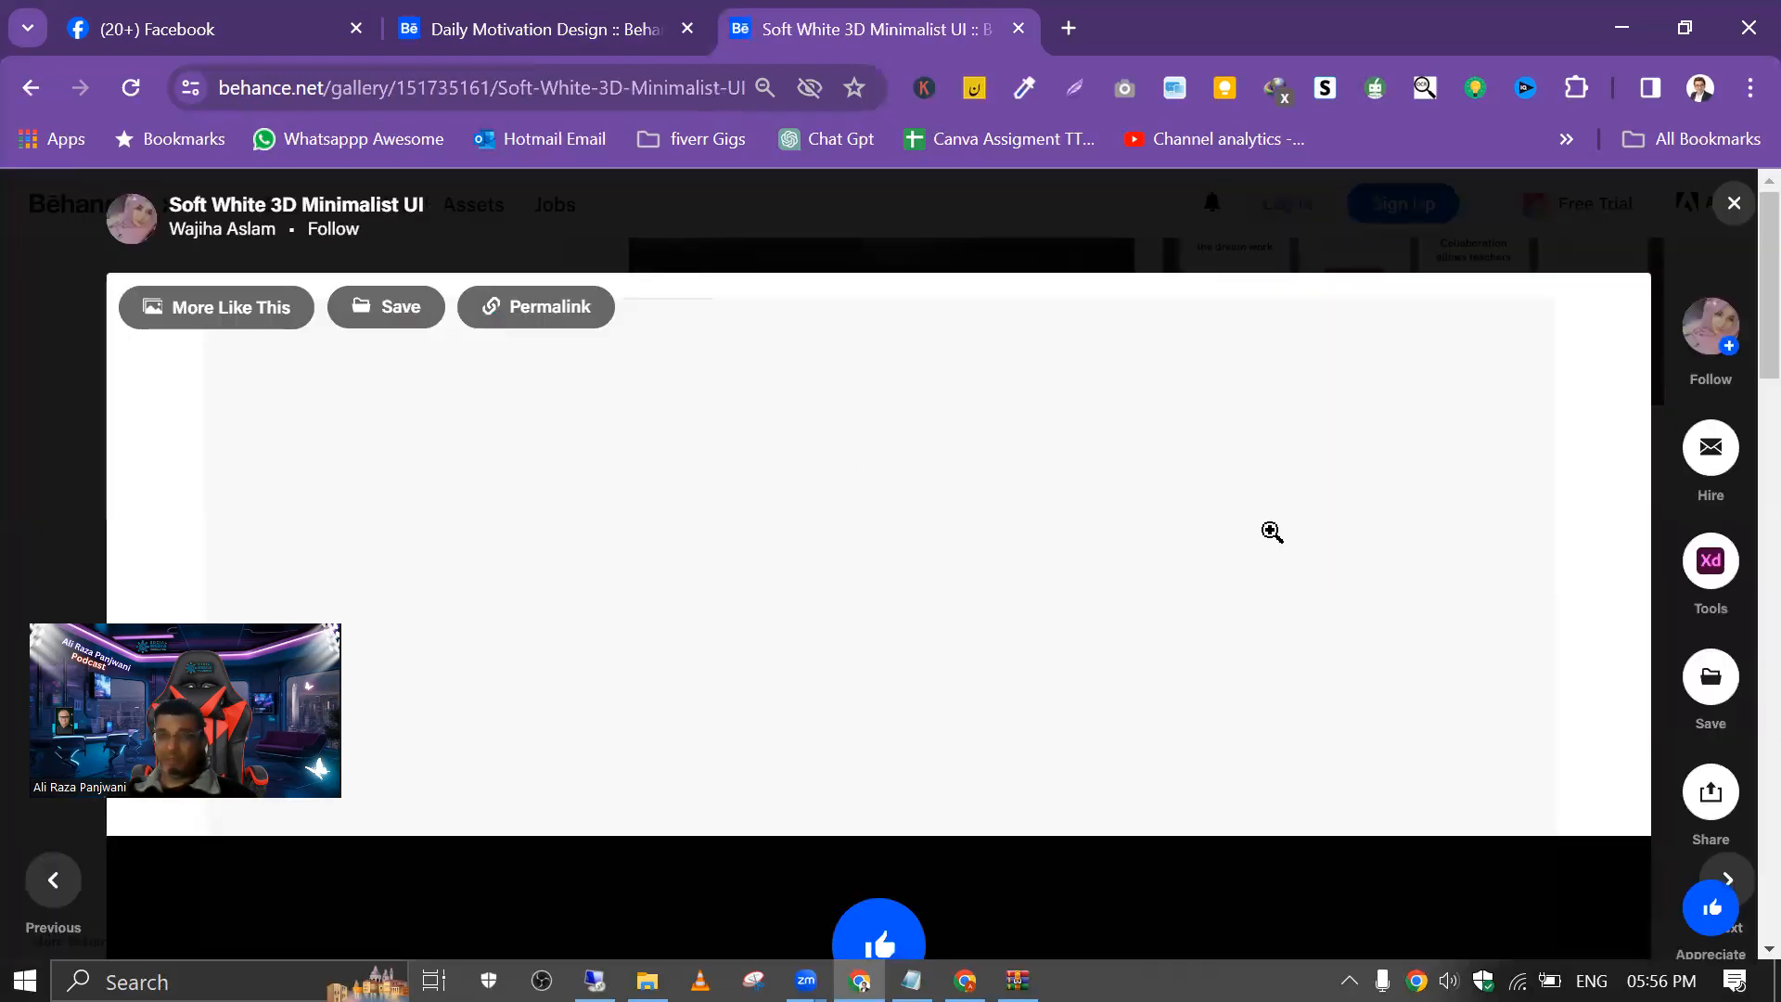
scroll(1119, 557, "down", 10)
scroll(1117, 560, "up", 10)
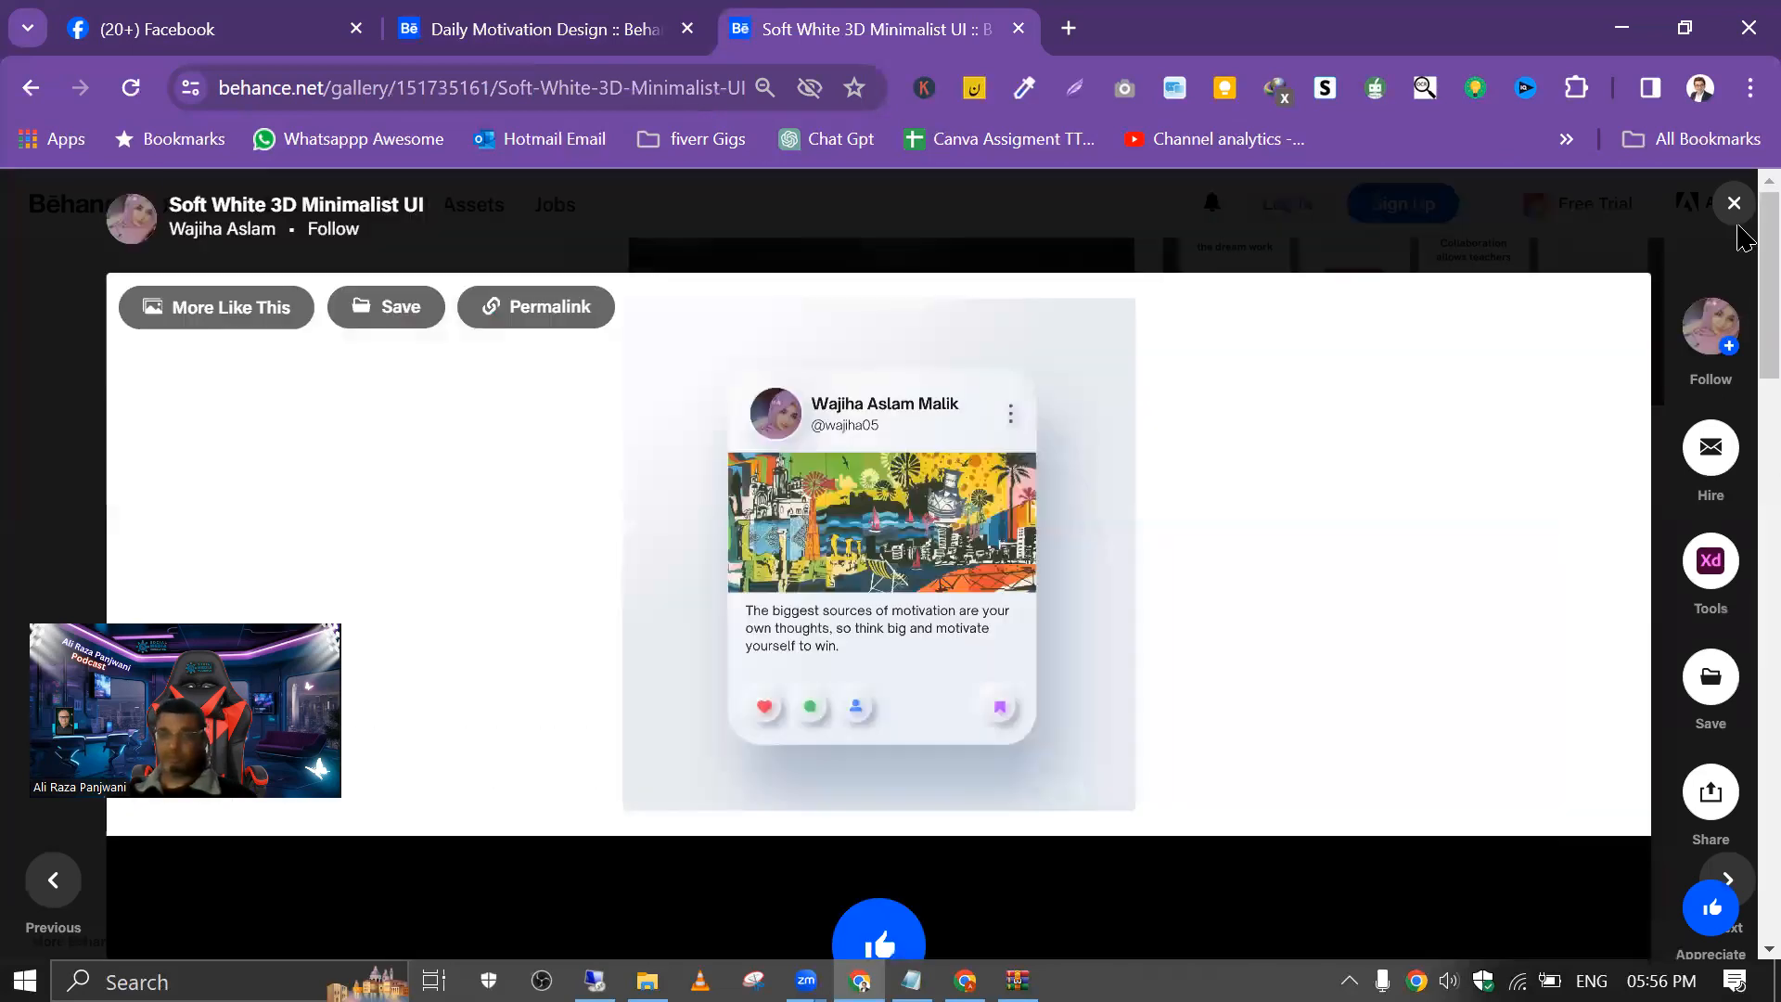
left_click(1733, 206)
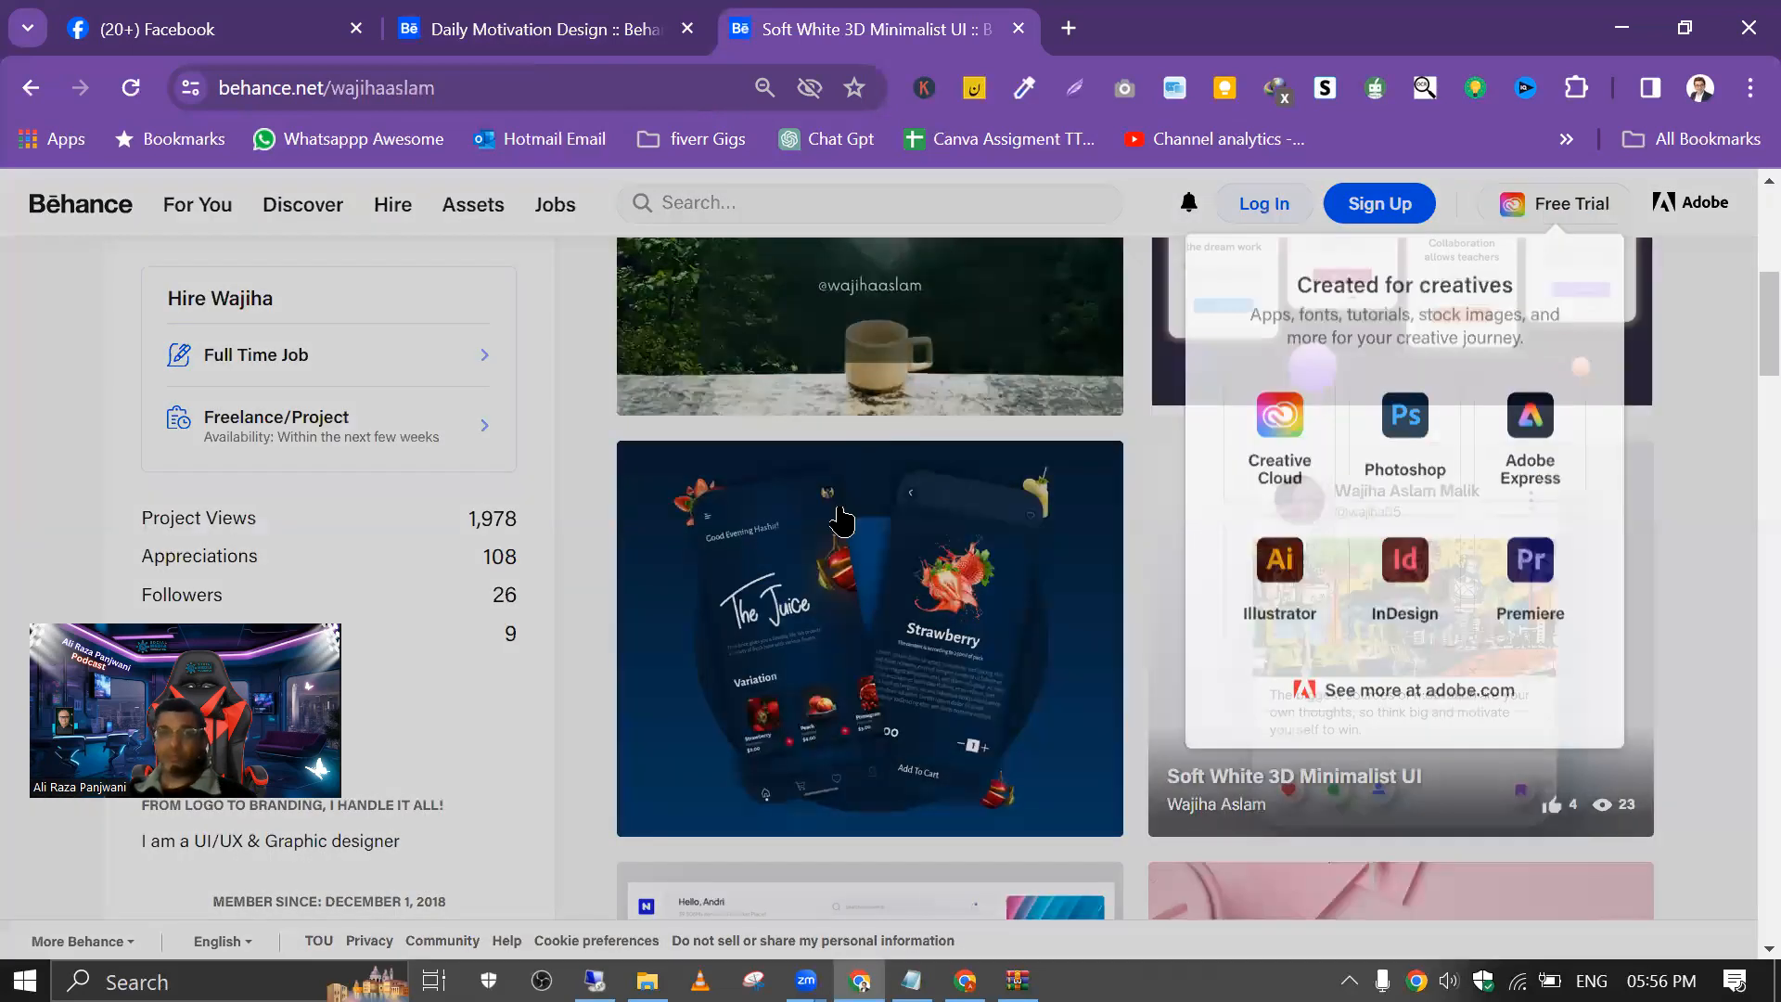
Step: Find the "Online Course Website" project among the creator's work, examine it and close it
scroll(844, 538, "down", 20)
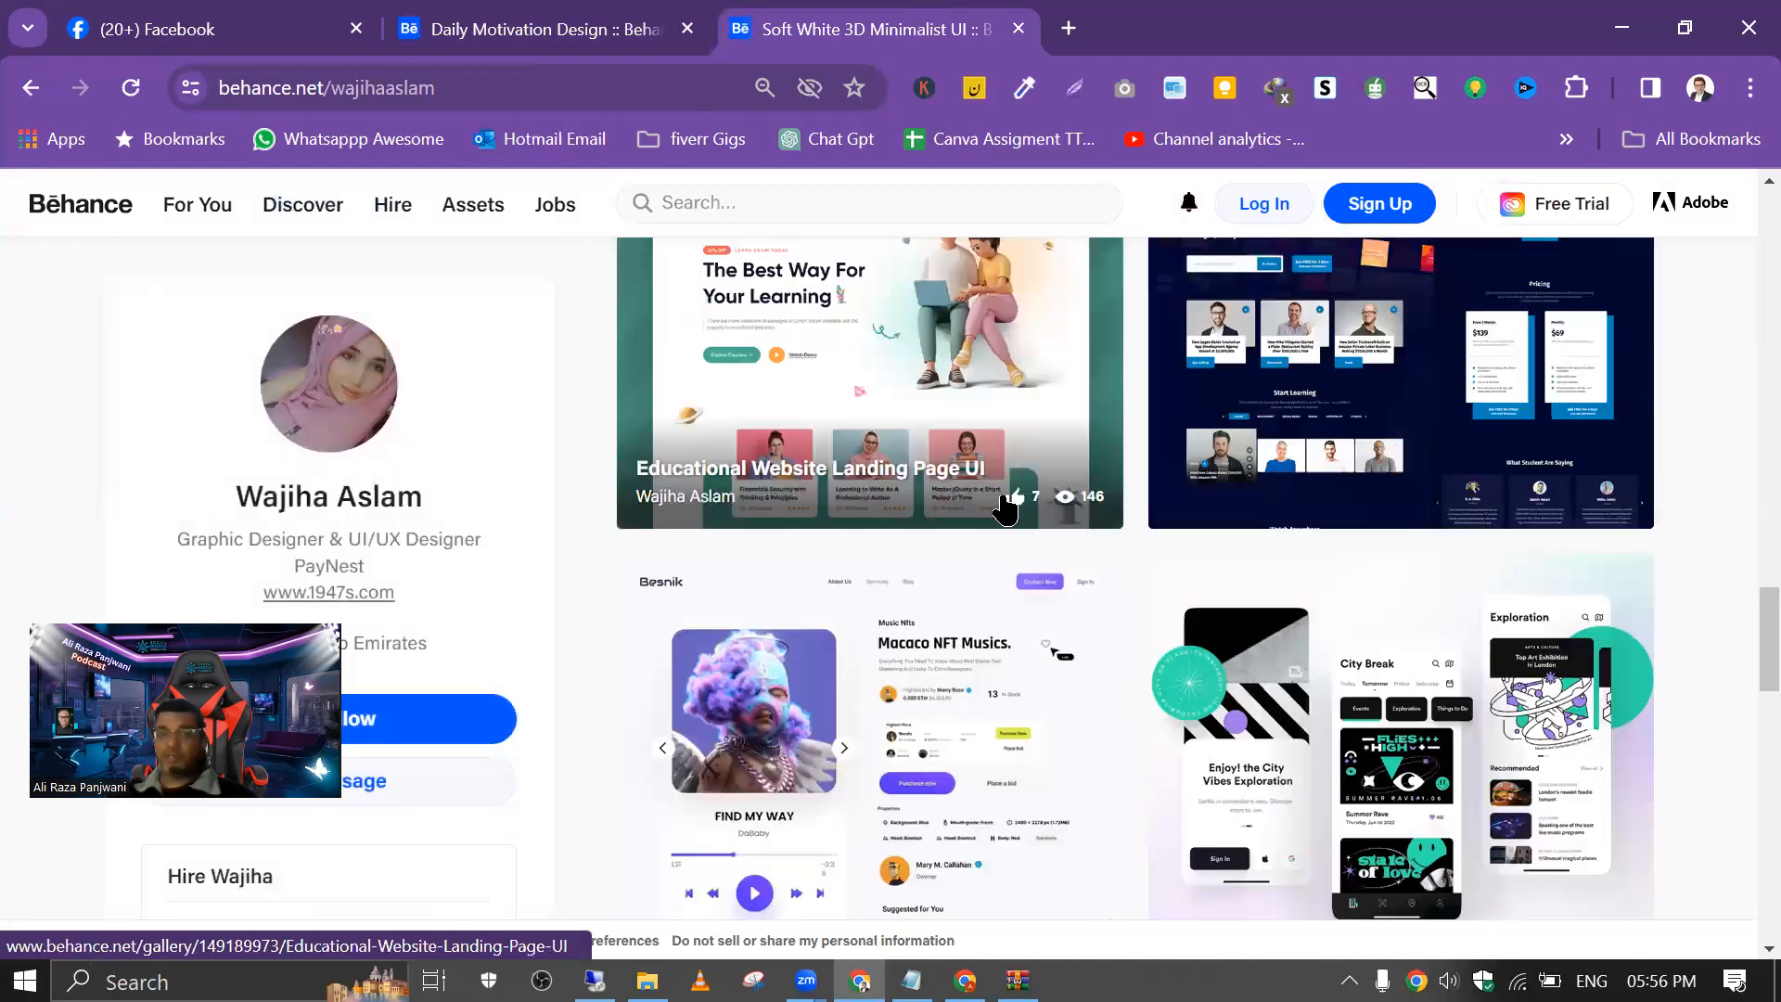
left_click(1172, 360)
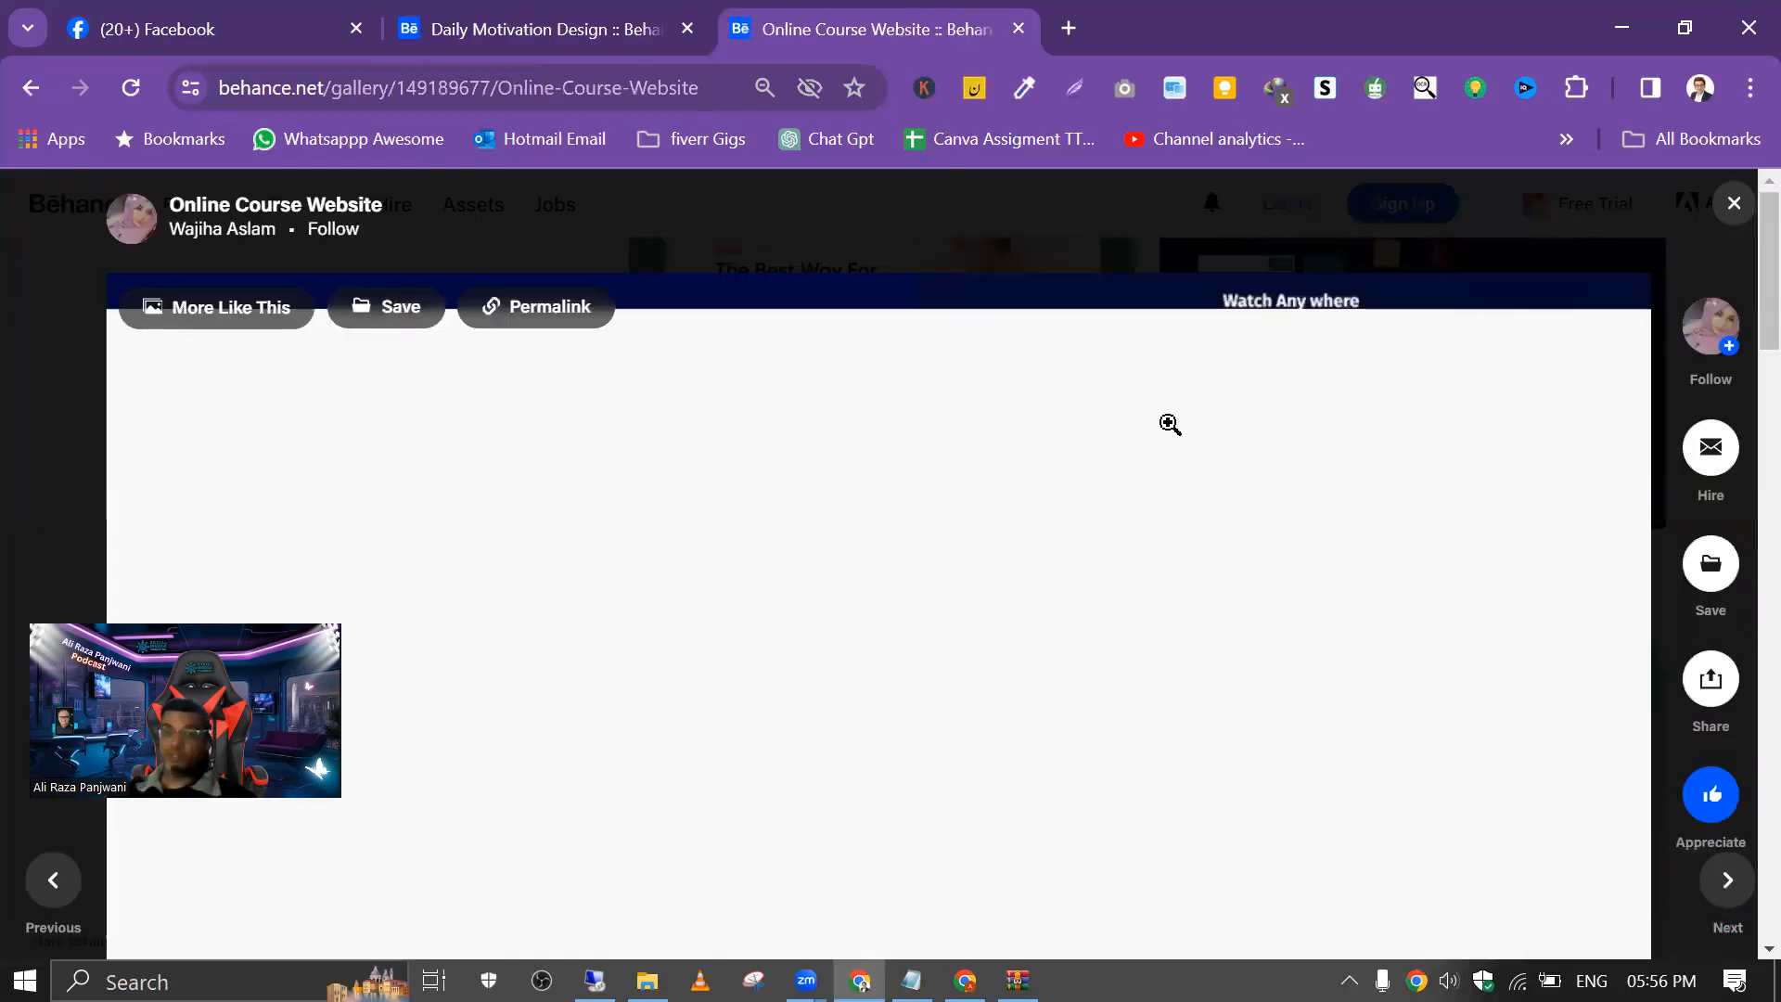
scroll(1169, 422, "down", 10)
scroll(1204, 462, "up", 10)
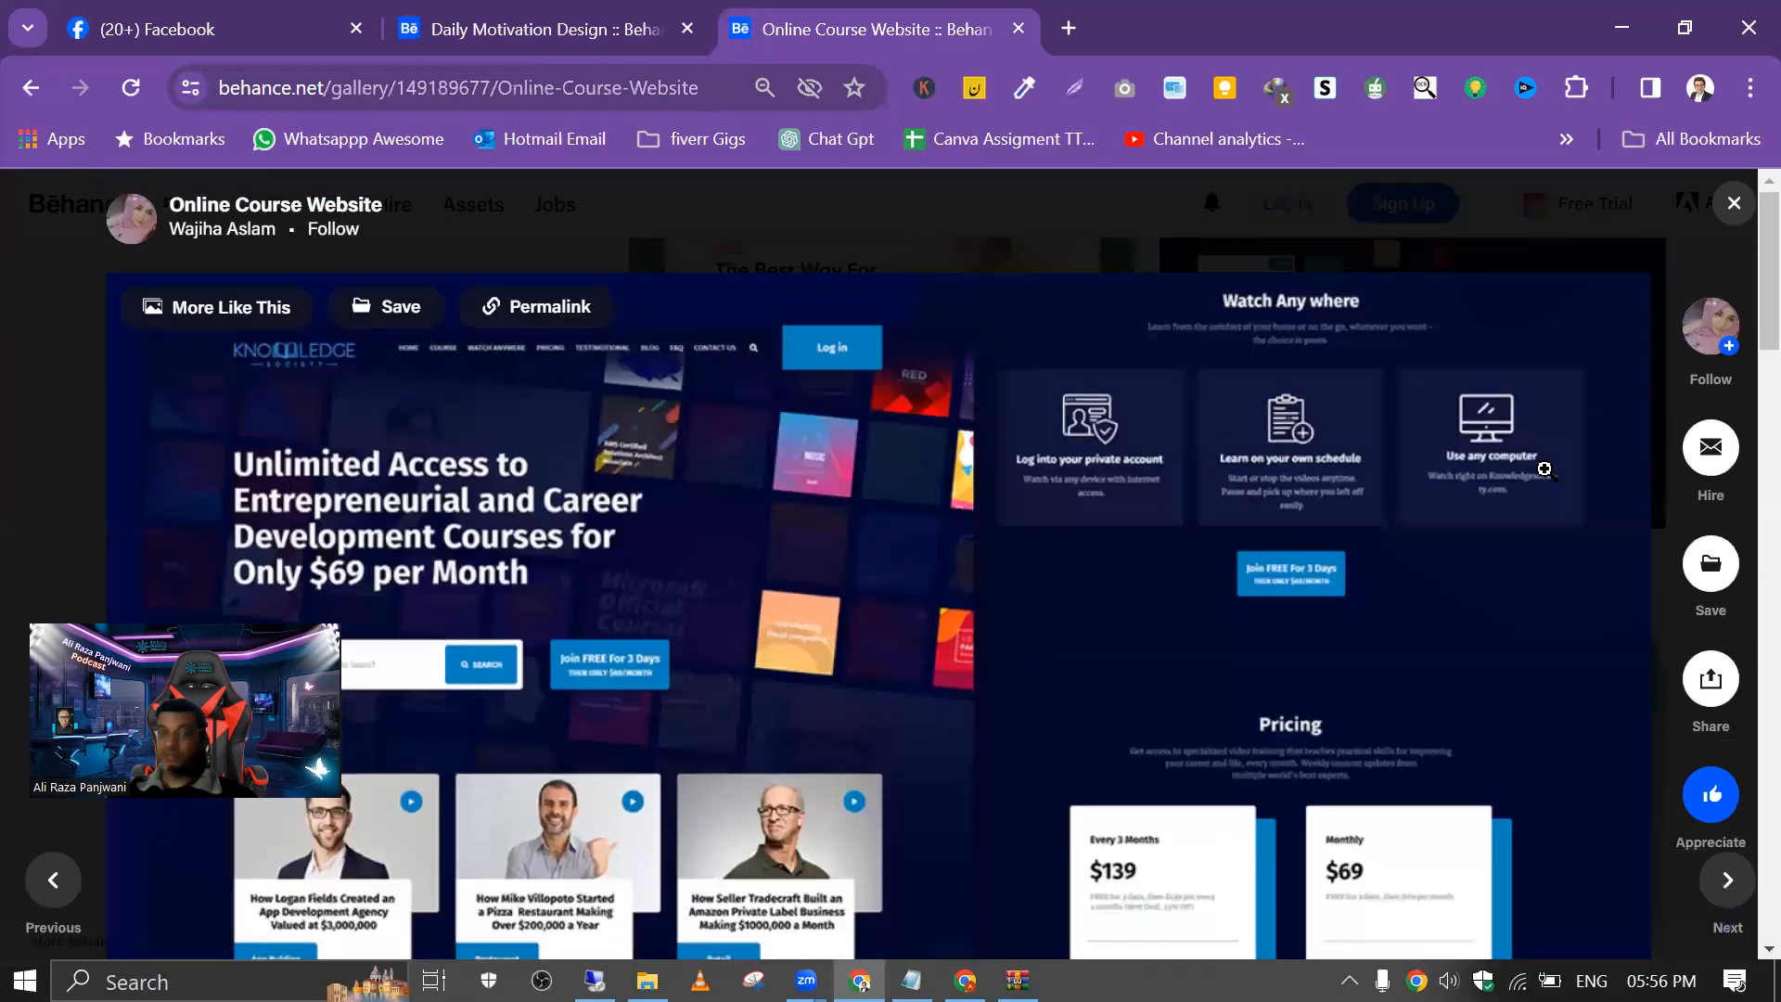
left_click(1734, 203)
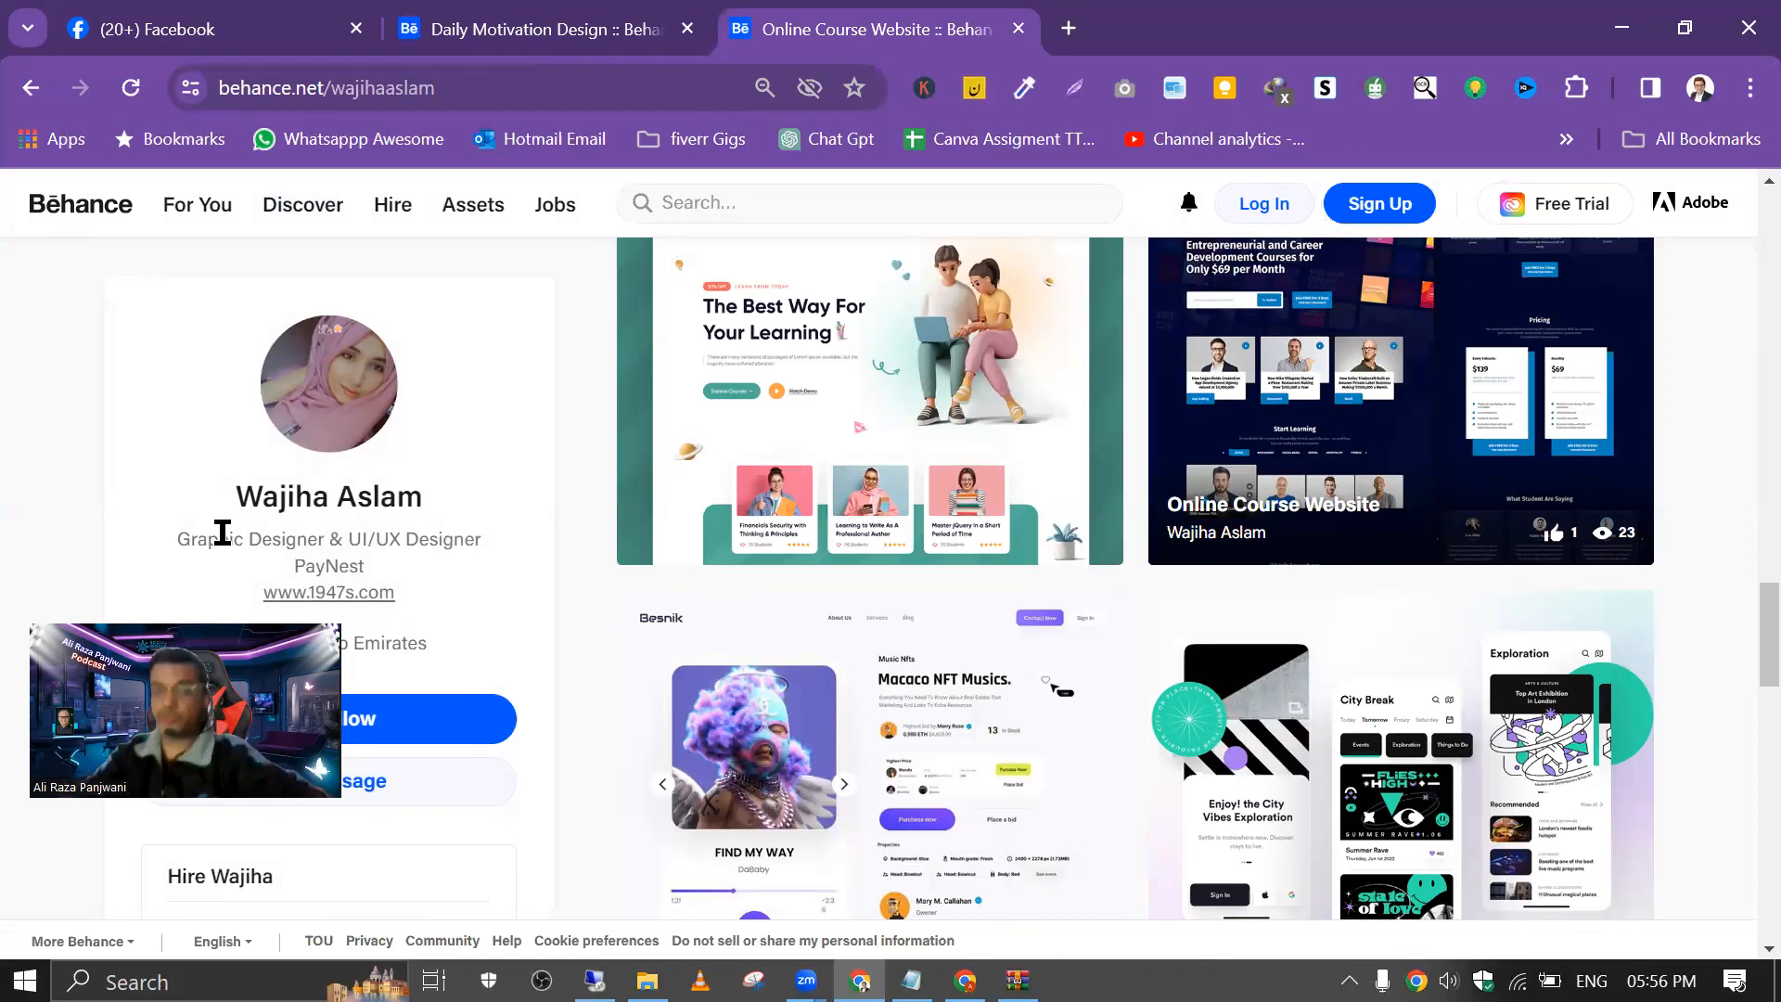
Step: Return to Facebook and view the published "Failure is a word unknown to me" quote image full size
left_click(506, 32)
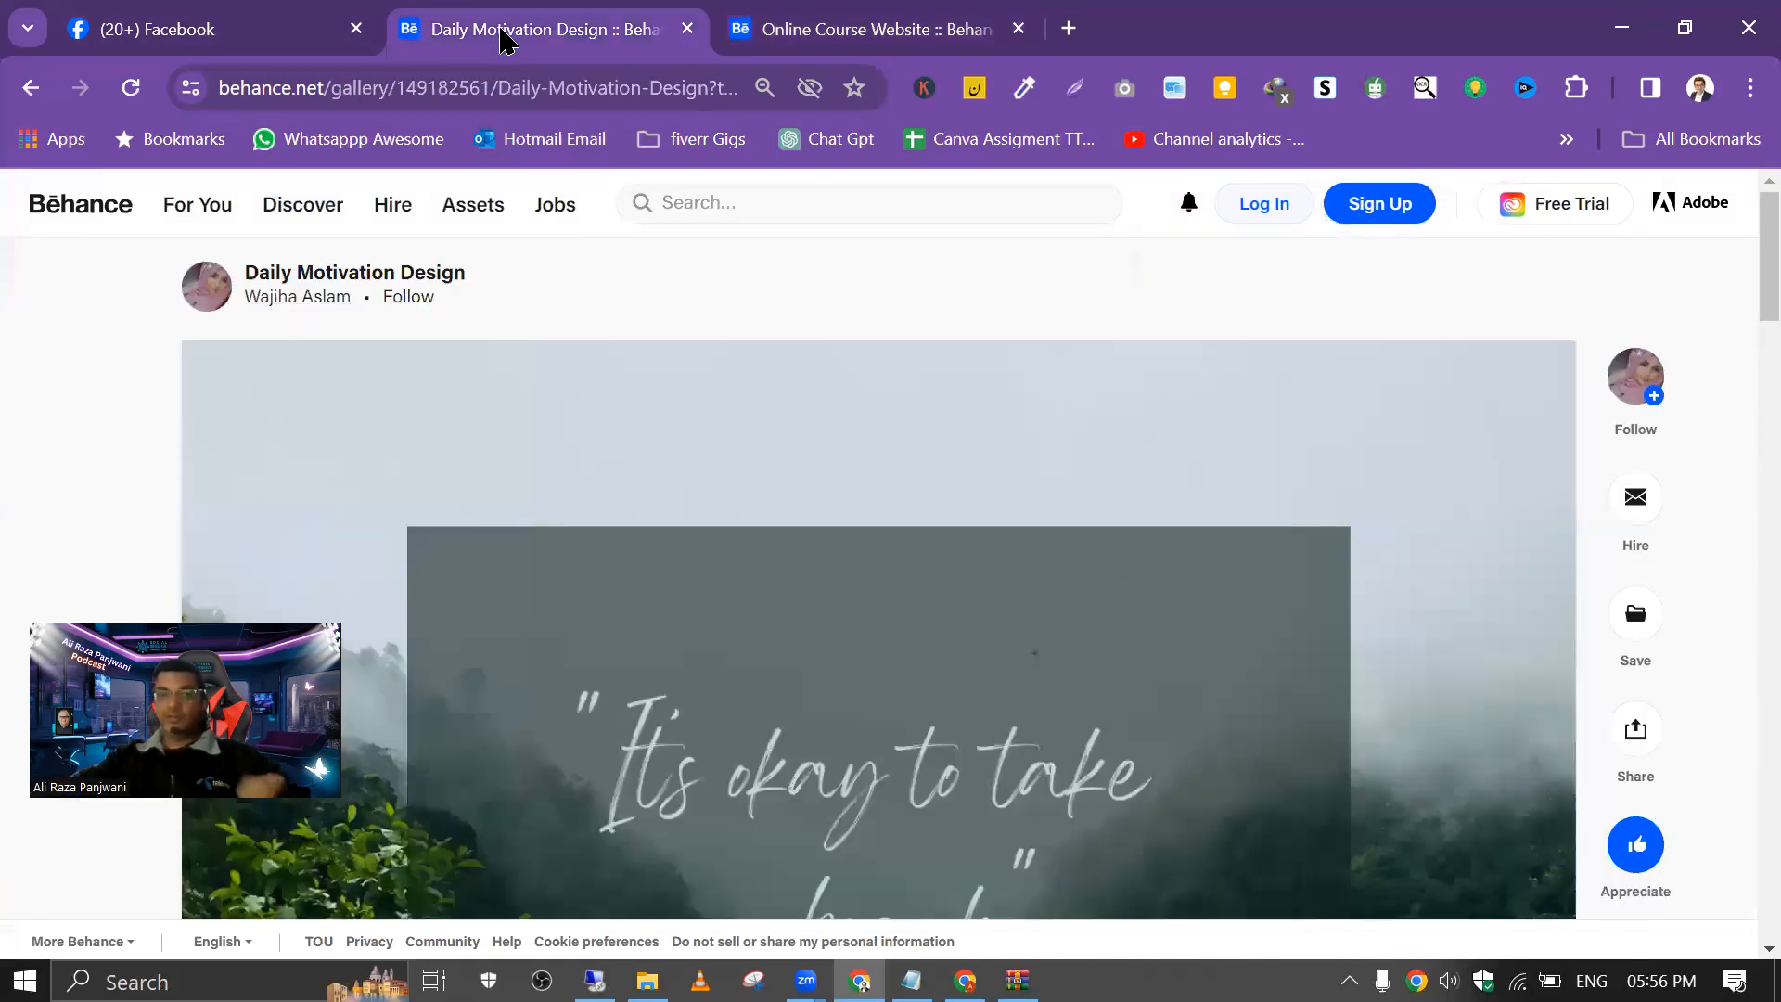
left_click(227, 24)
left_click(1067, 465)
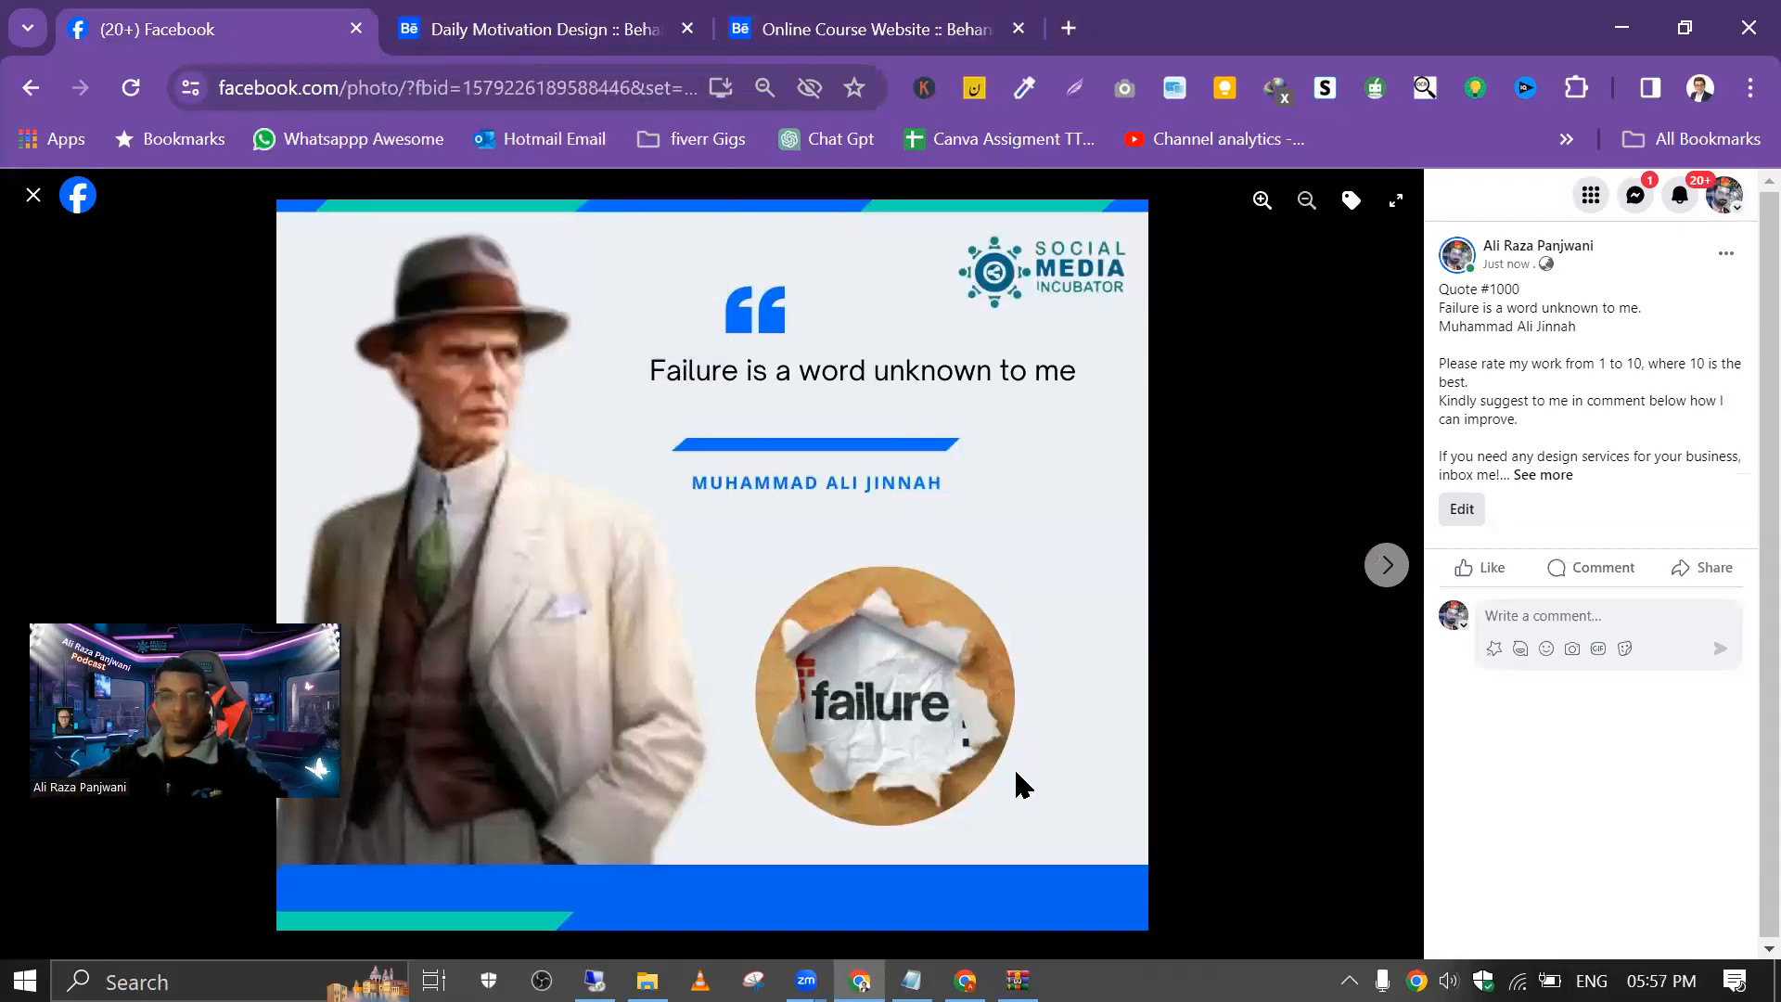
Step: Switch to the Canva quote design, dismiss the share and download pop-up, and add a blank page after page 5
left_click(965, 981)
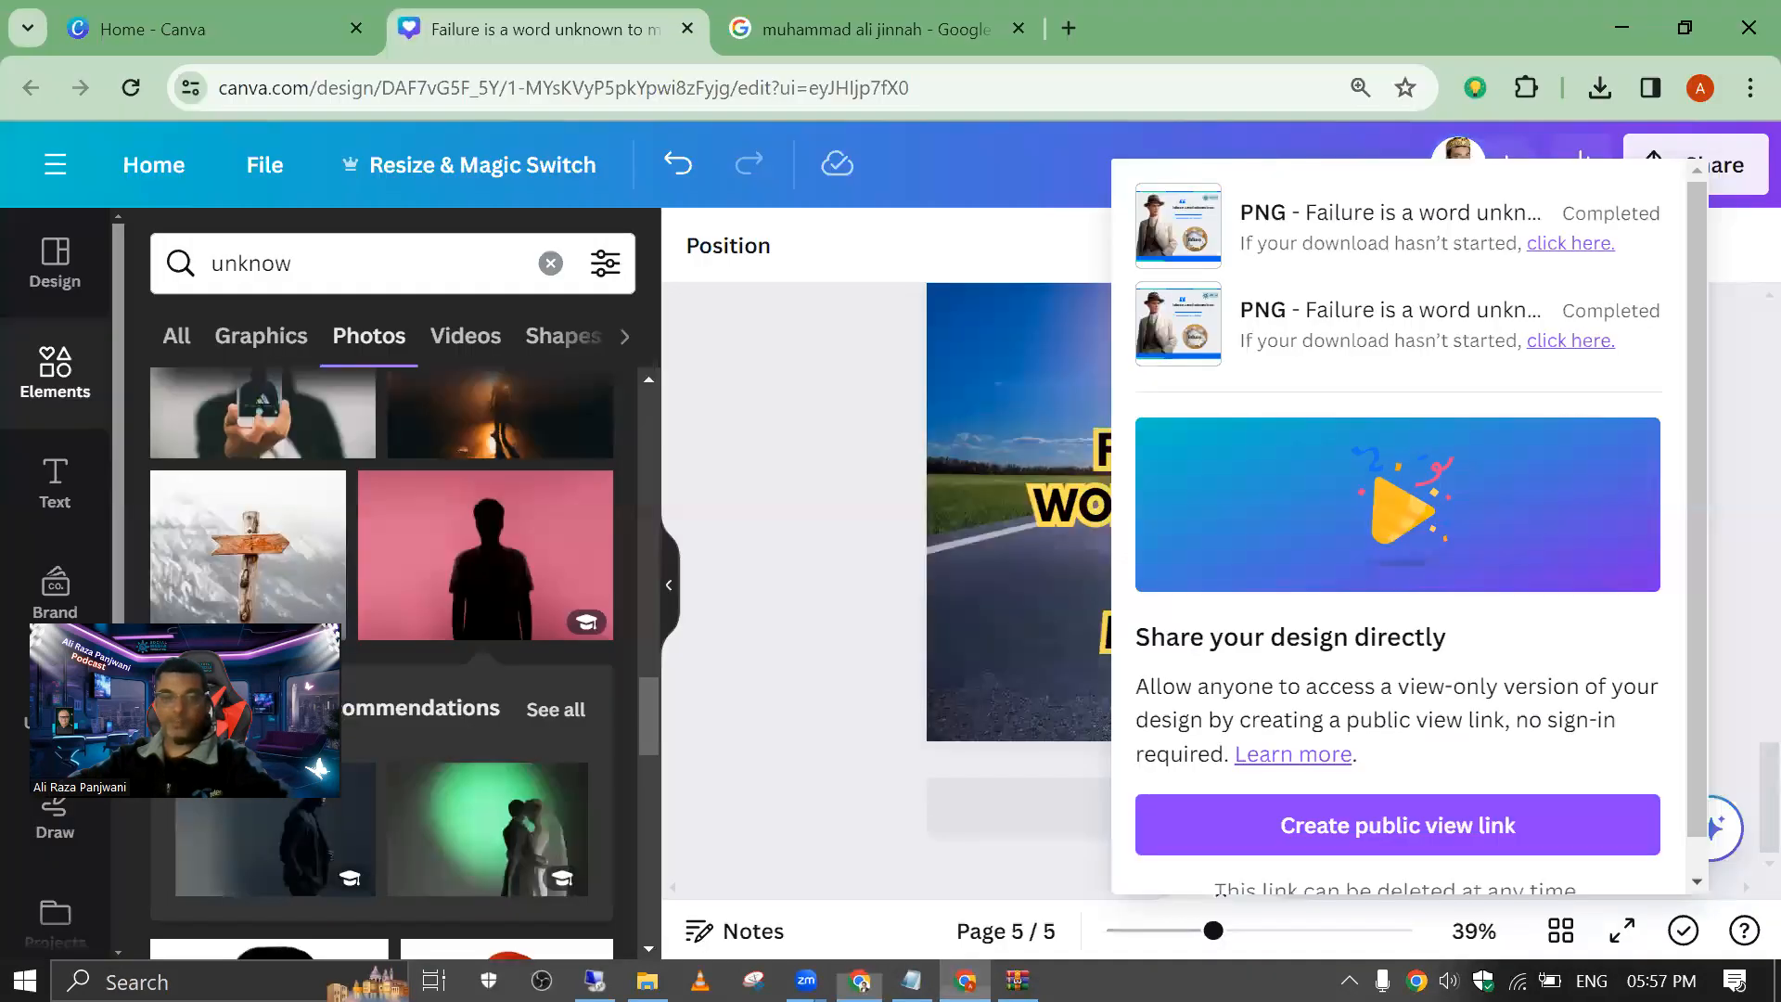
left_click(883, 504)
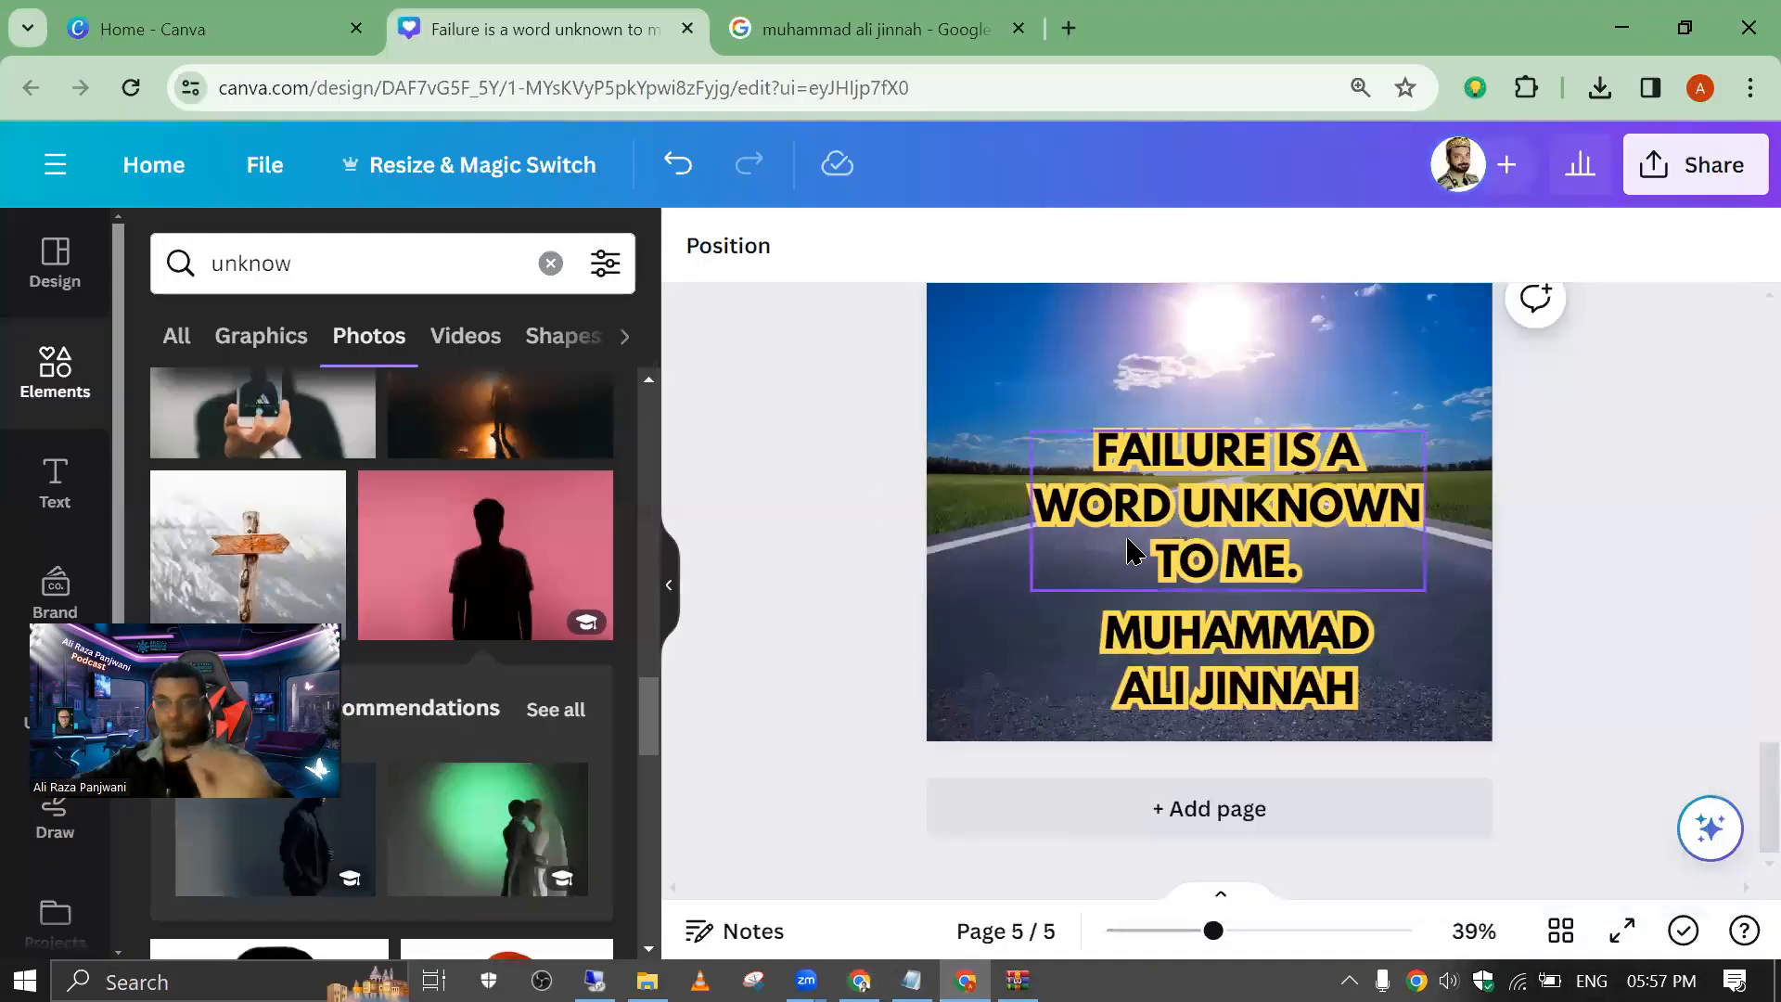
left_click(1206, 811)
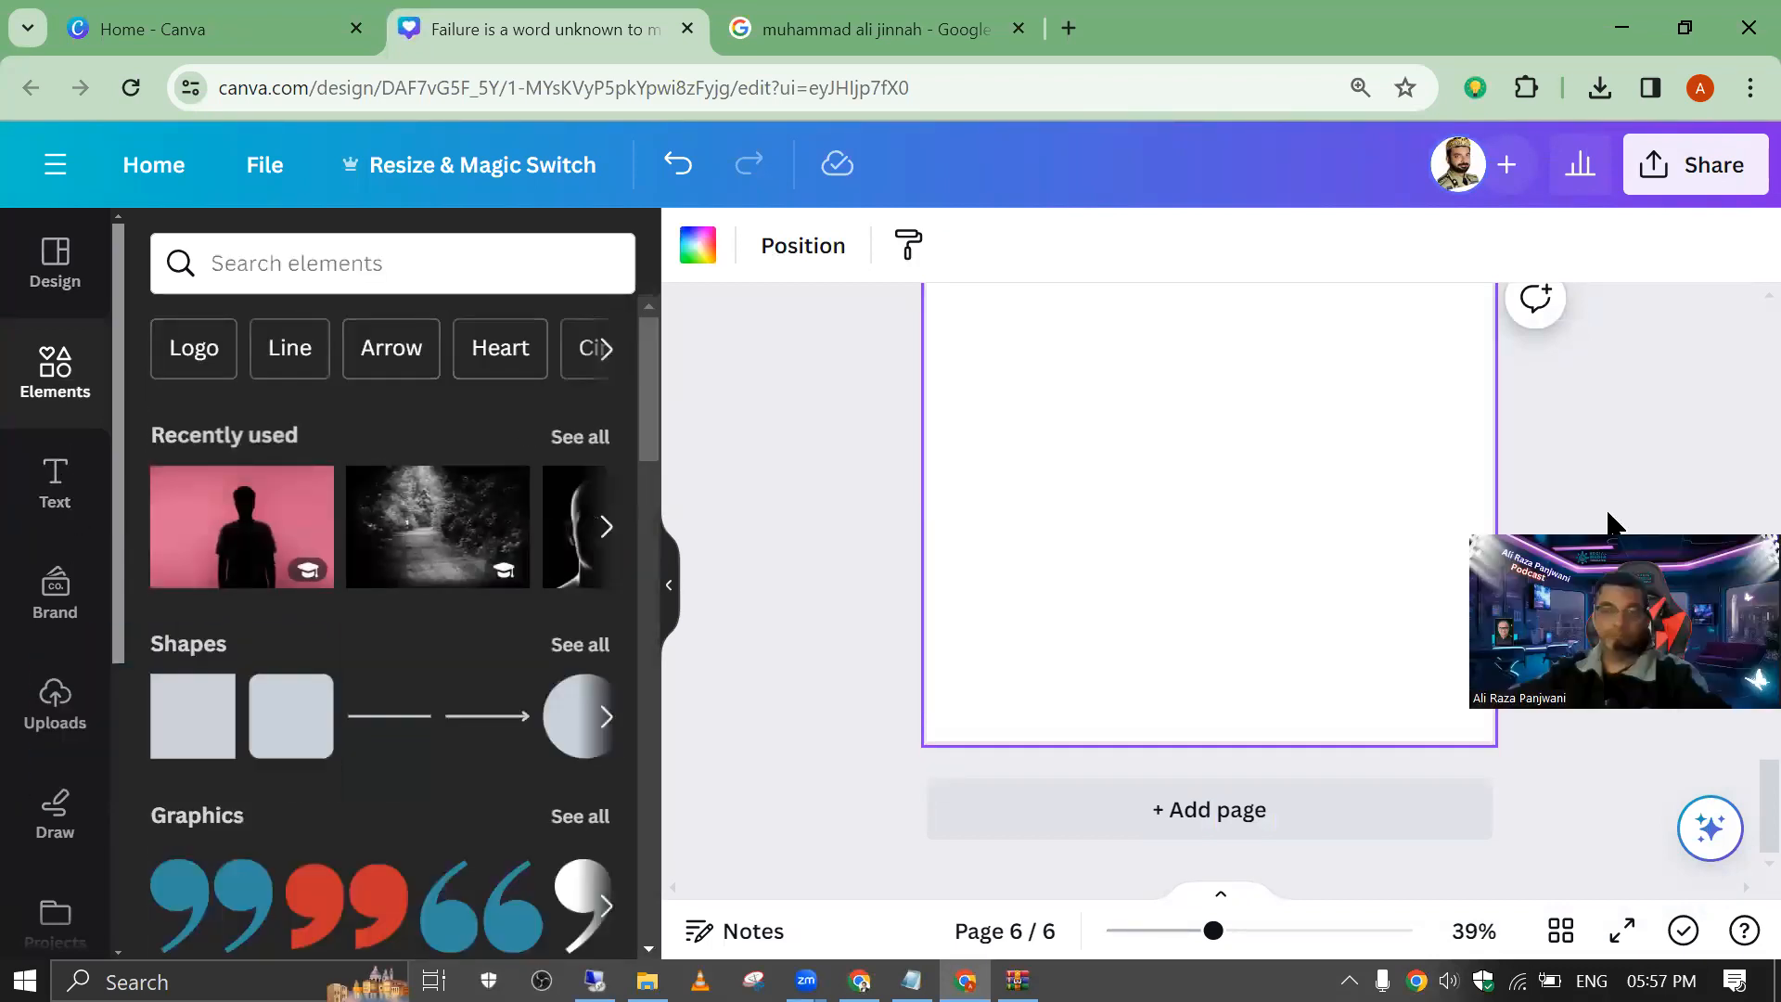
Step: Place the uploaded portrait of Jinnah in the hat on the blank page and move it toward the upper left
left_click(34, 719)
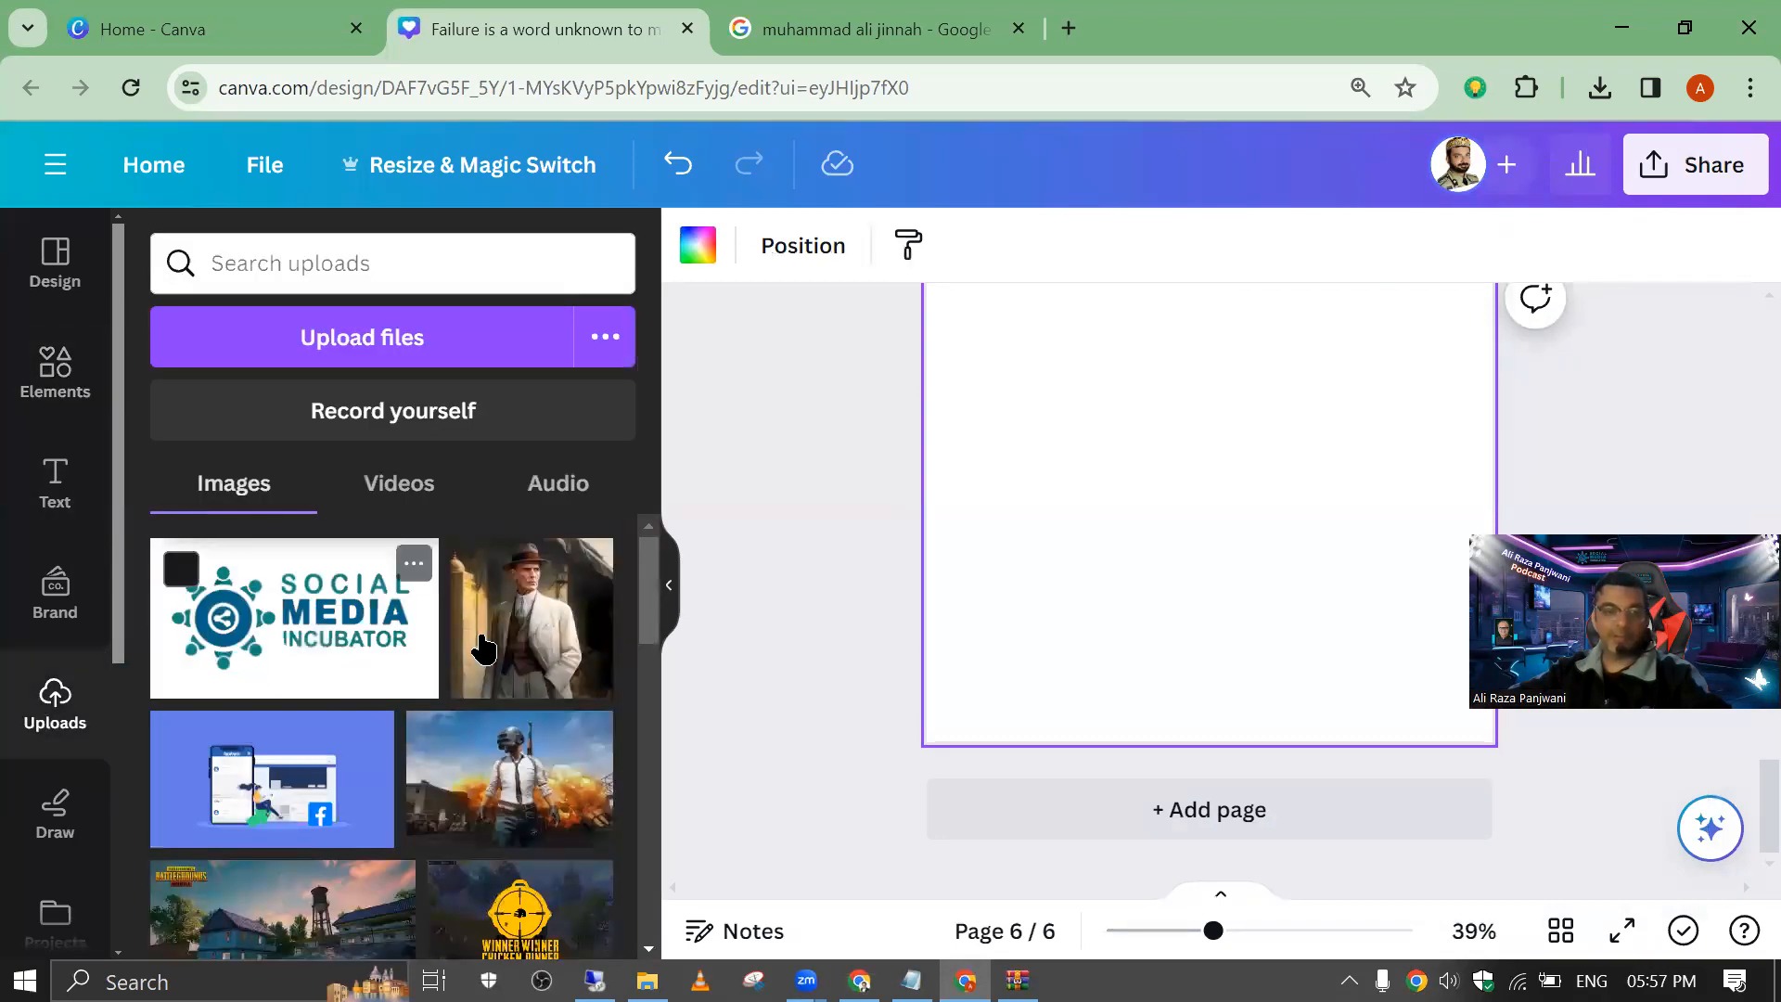
left_click(512, 626)
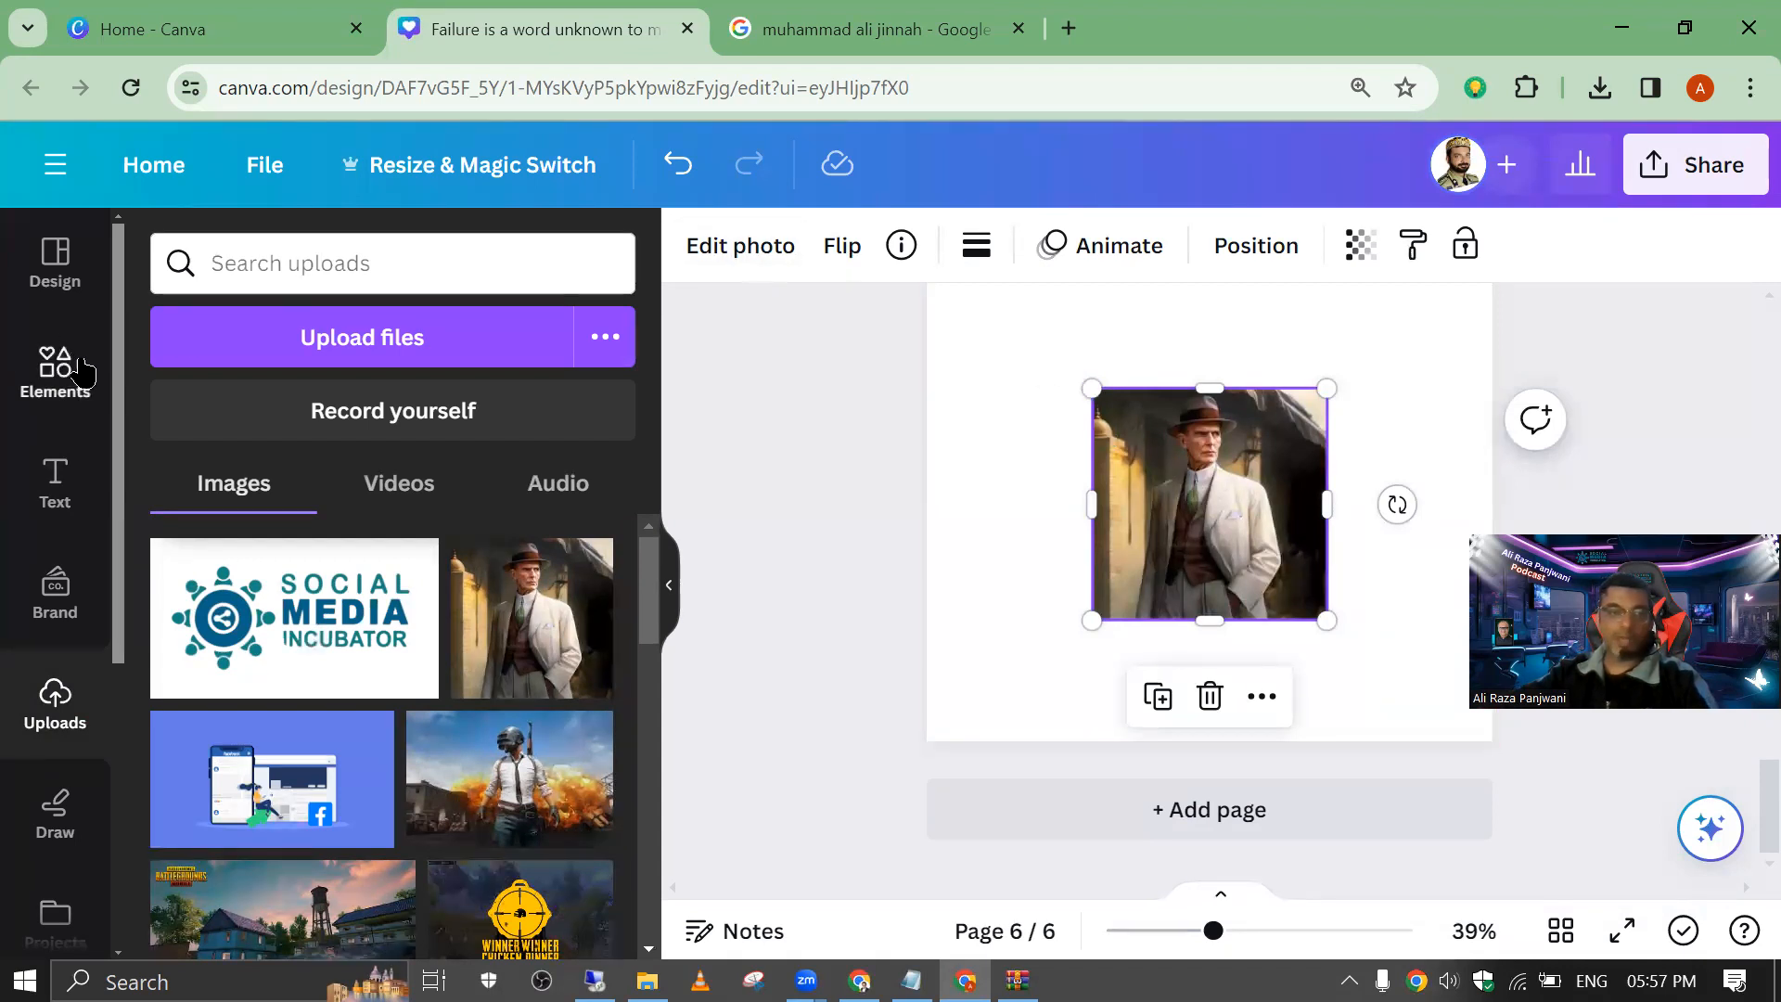
left_click_drag(1185, 510, 1116, 436)
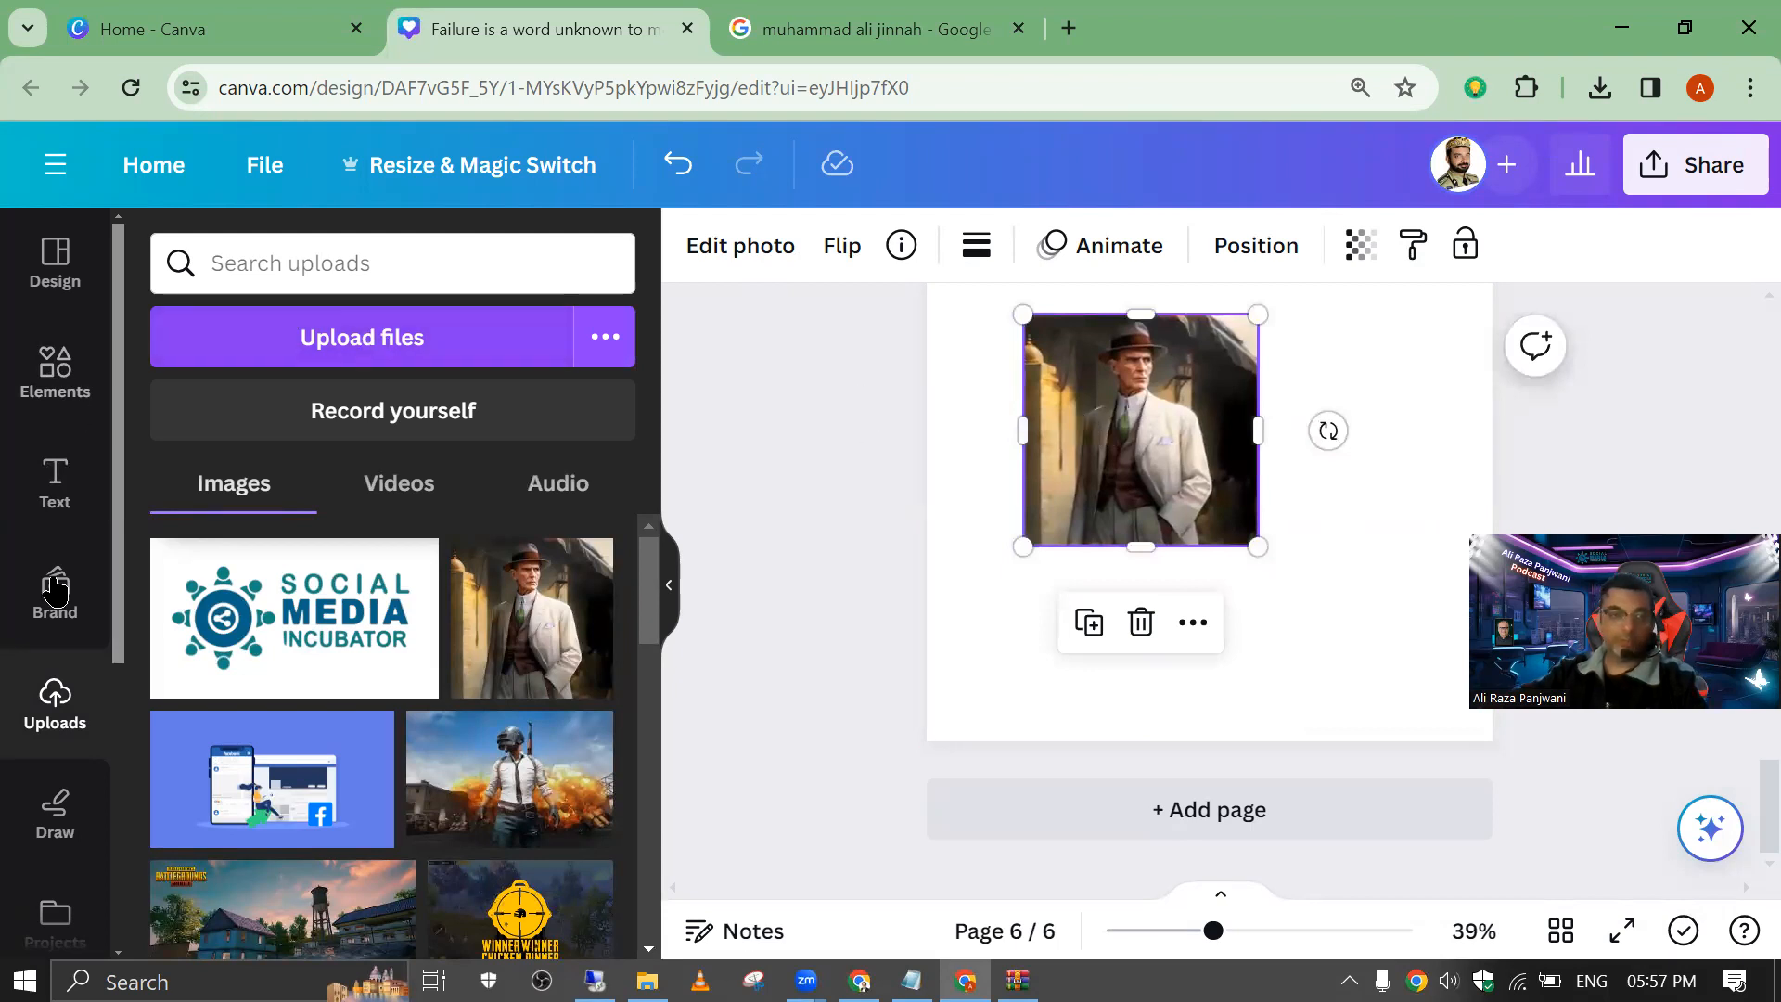
Step: Search Canva's apps for "up", choose Image Upscaler and open it for use in the design
scroll(60, 770, "down", 5)
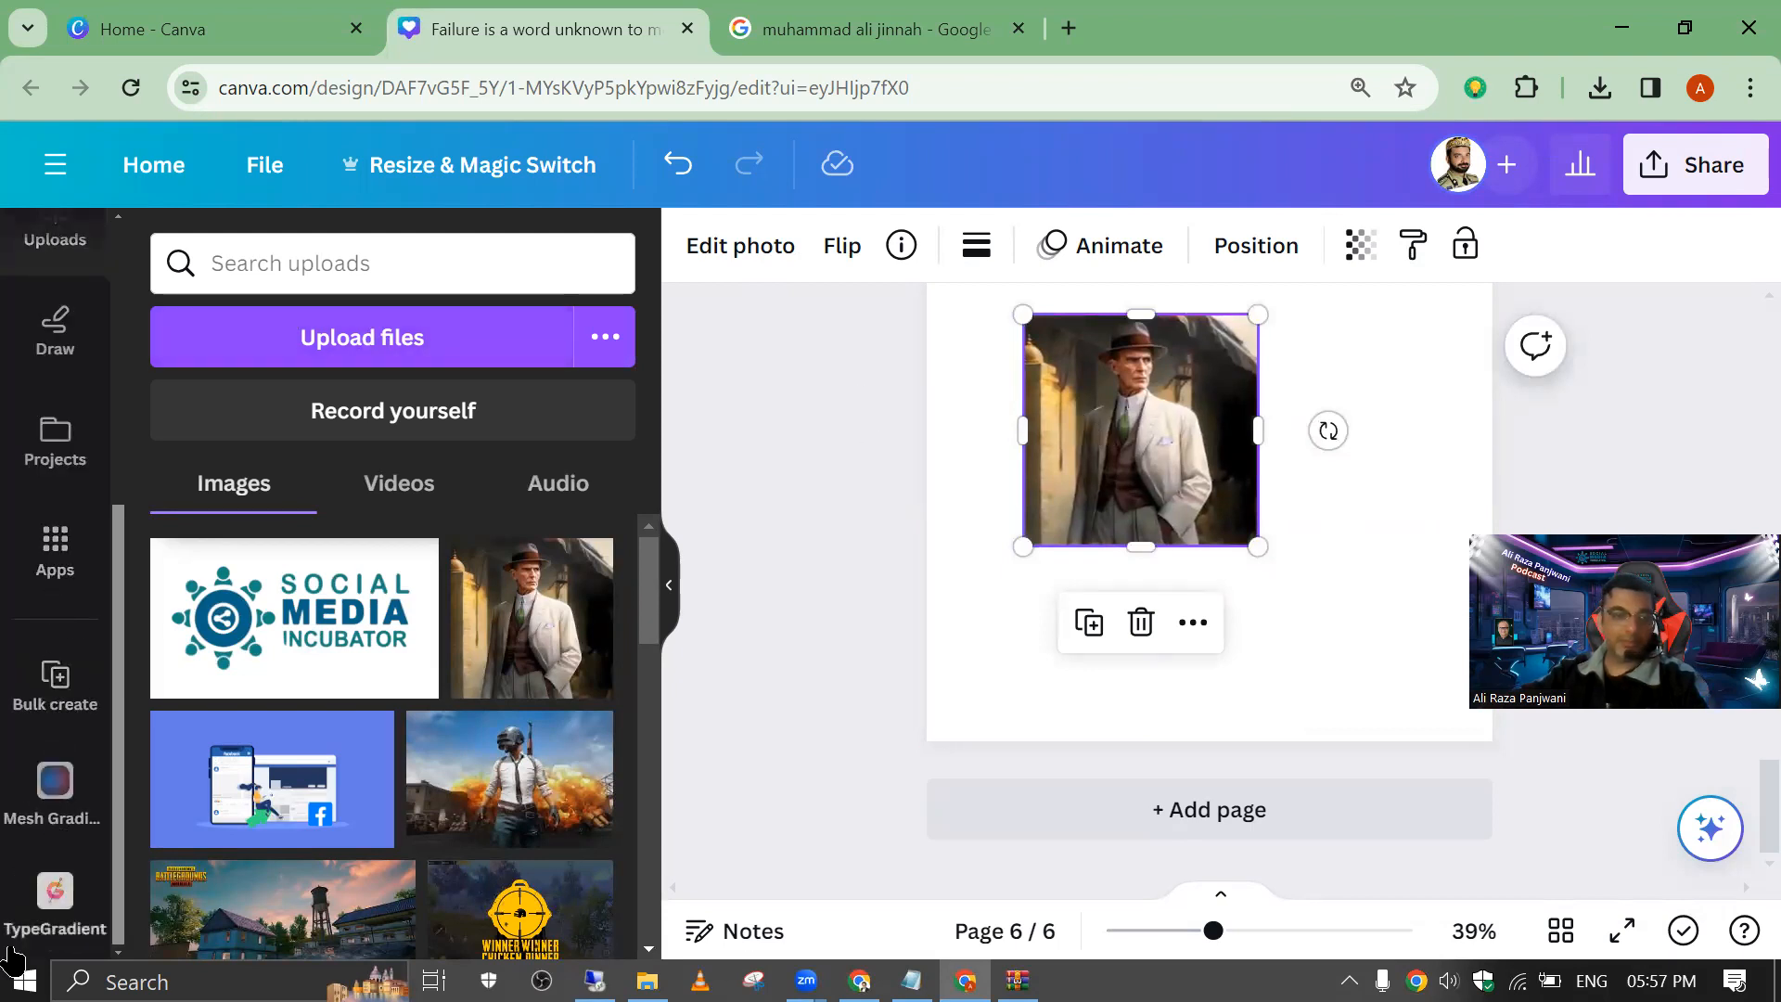
left_click(55, 549)
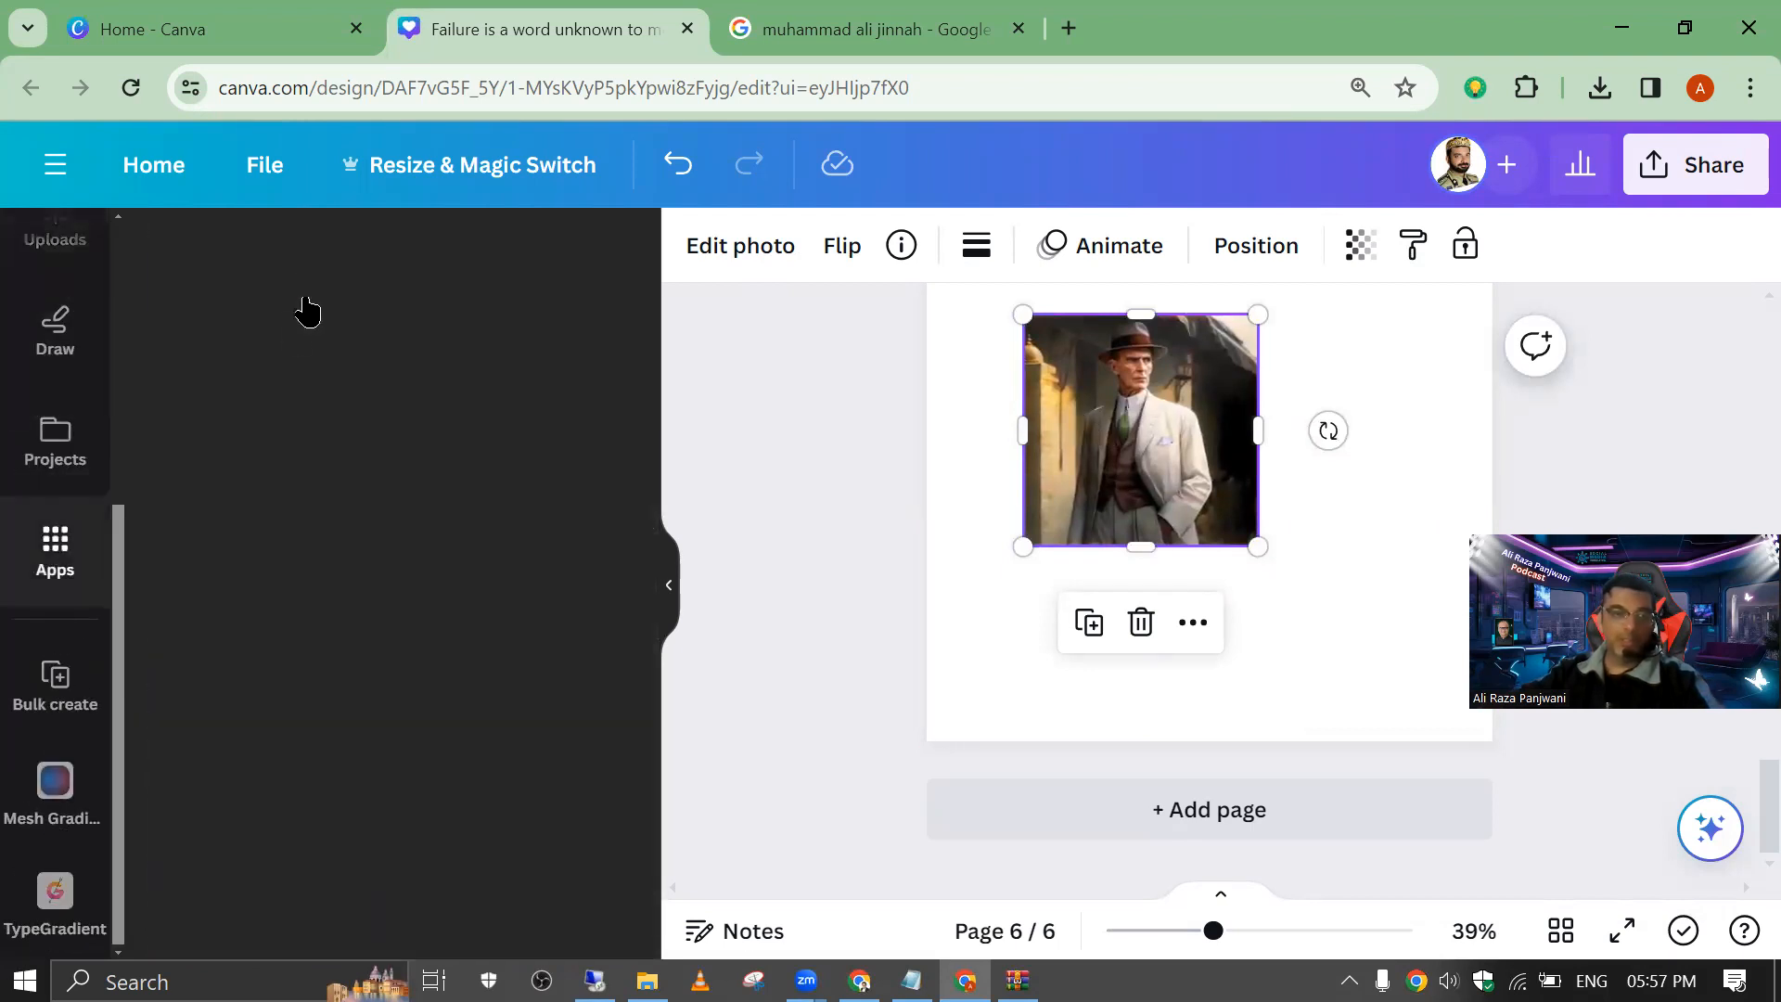
left_click(254, 268)
type("u")
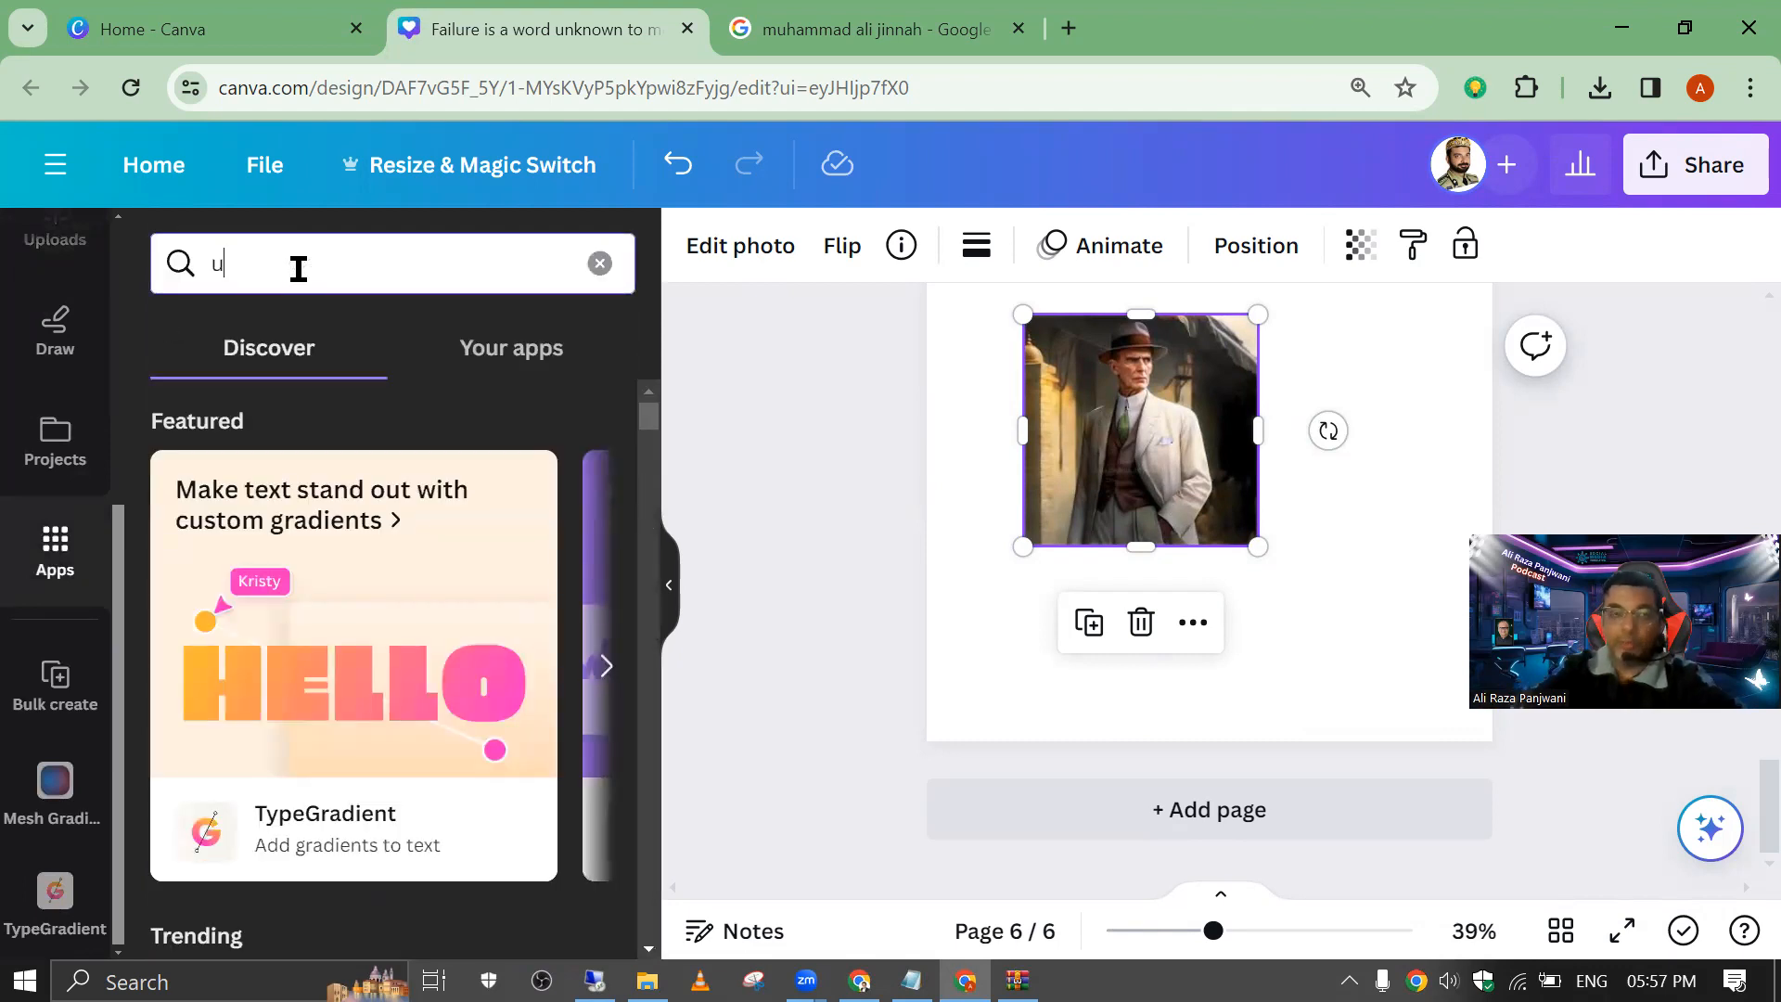
type("p")
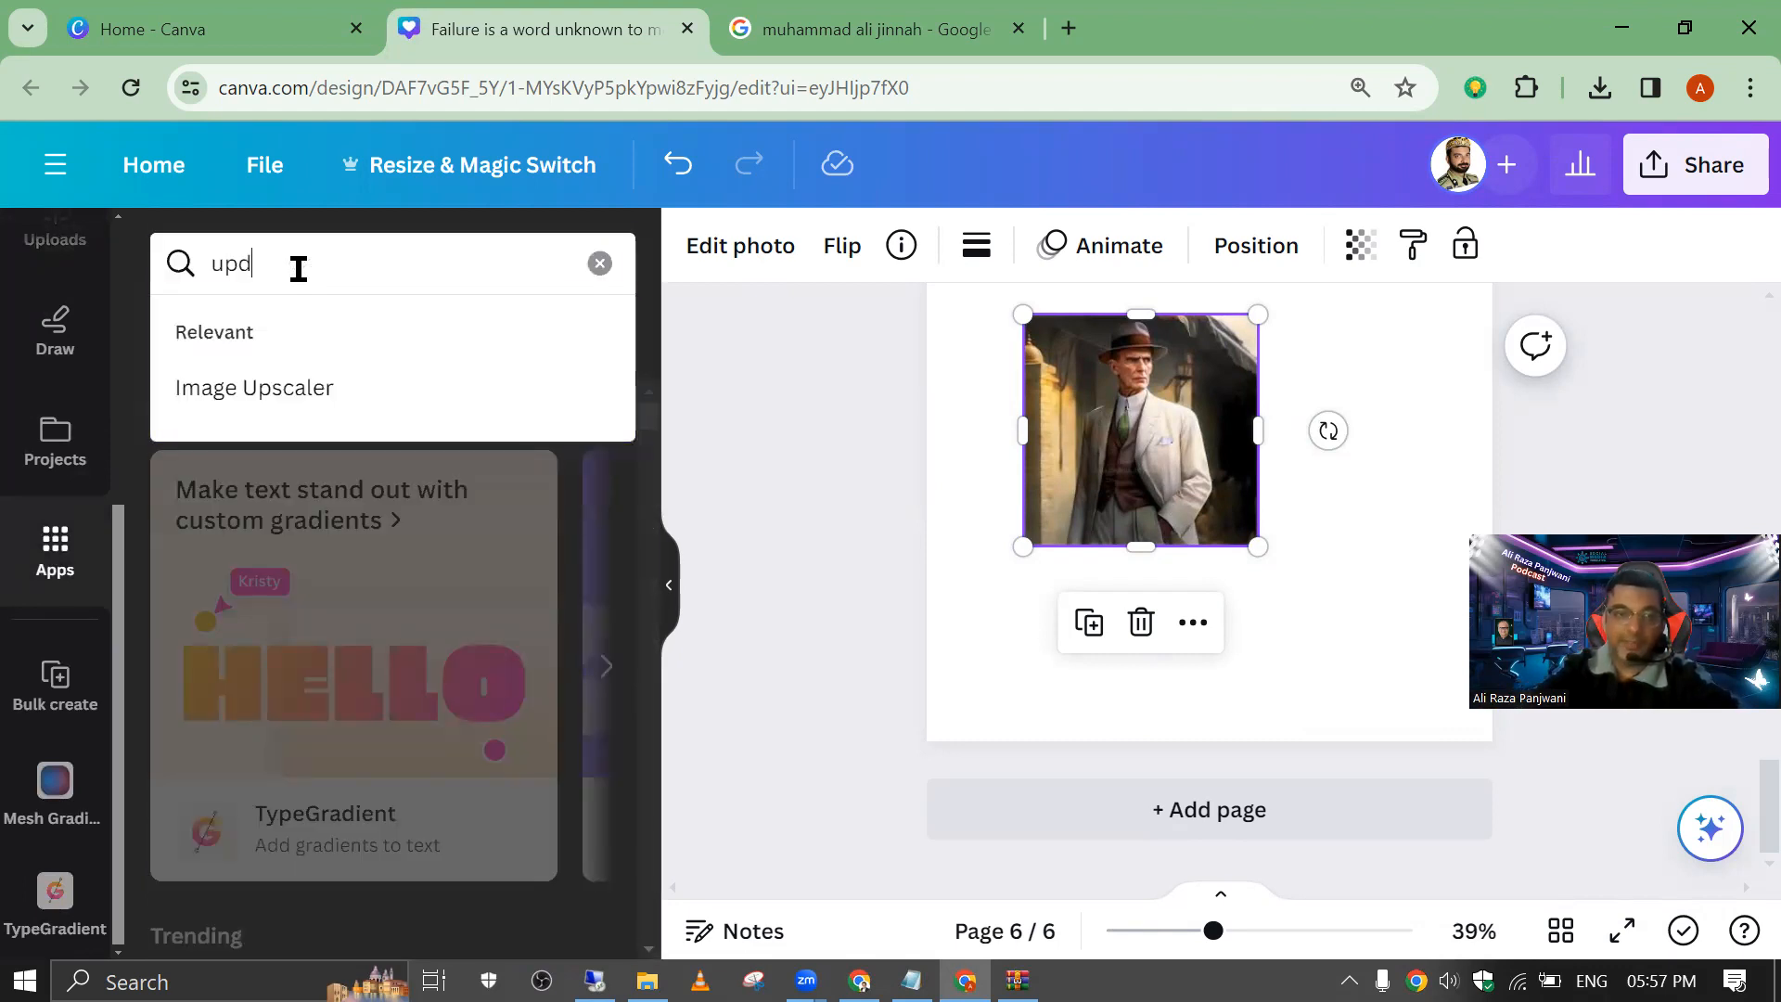
left_click(298, 268)
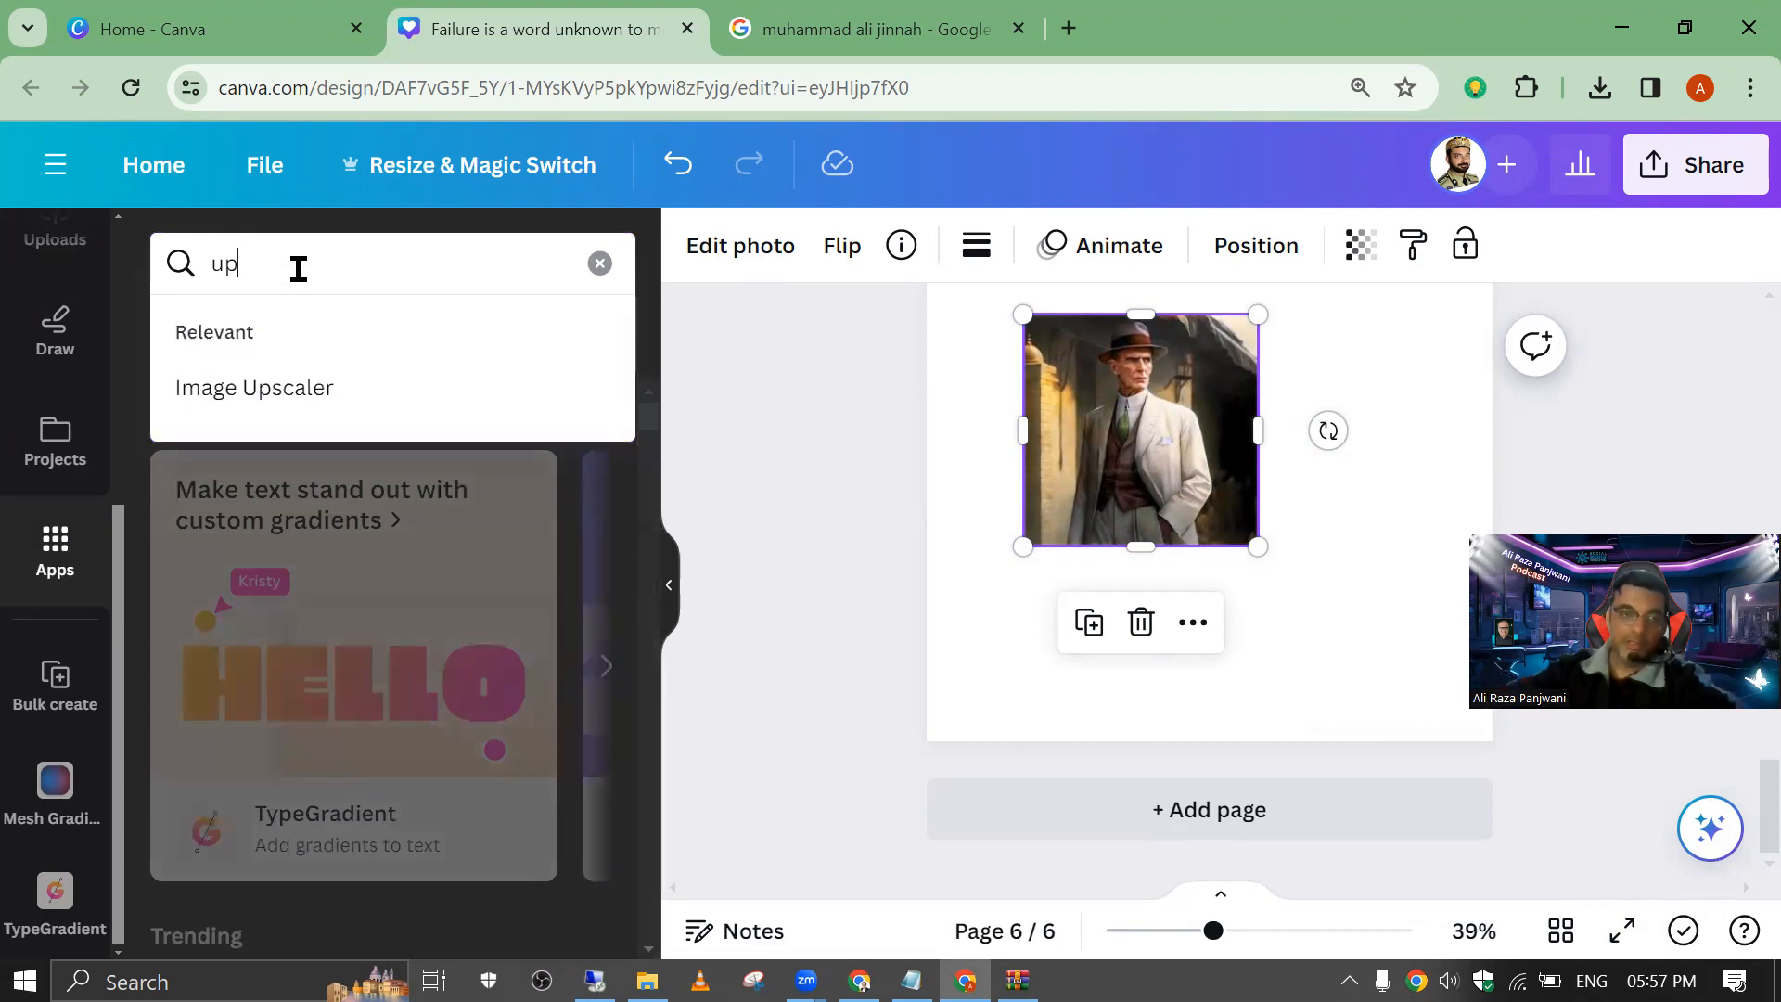
left_click(270, 386)
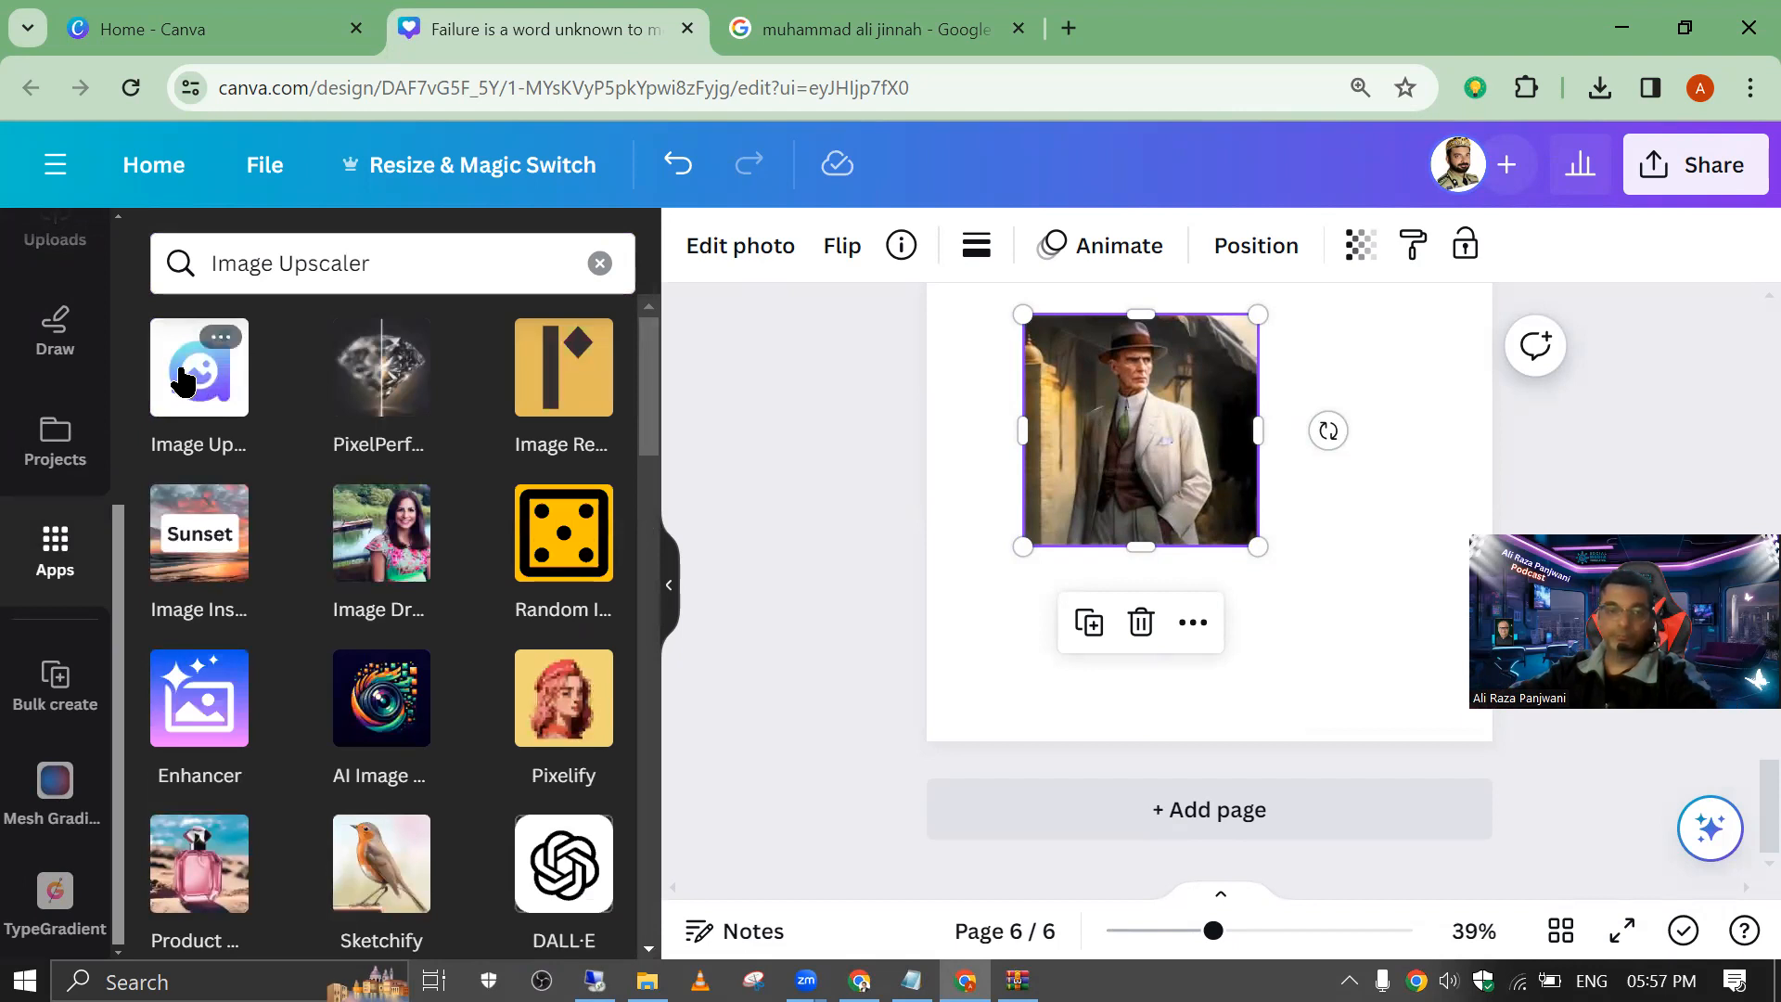
left_click(183, 381)
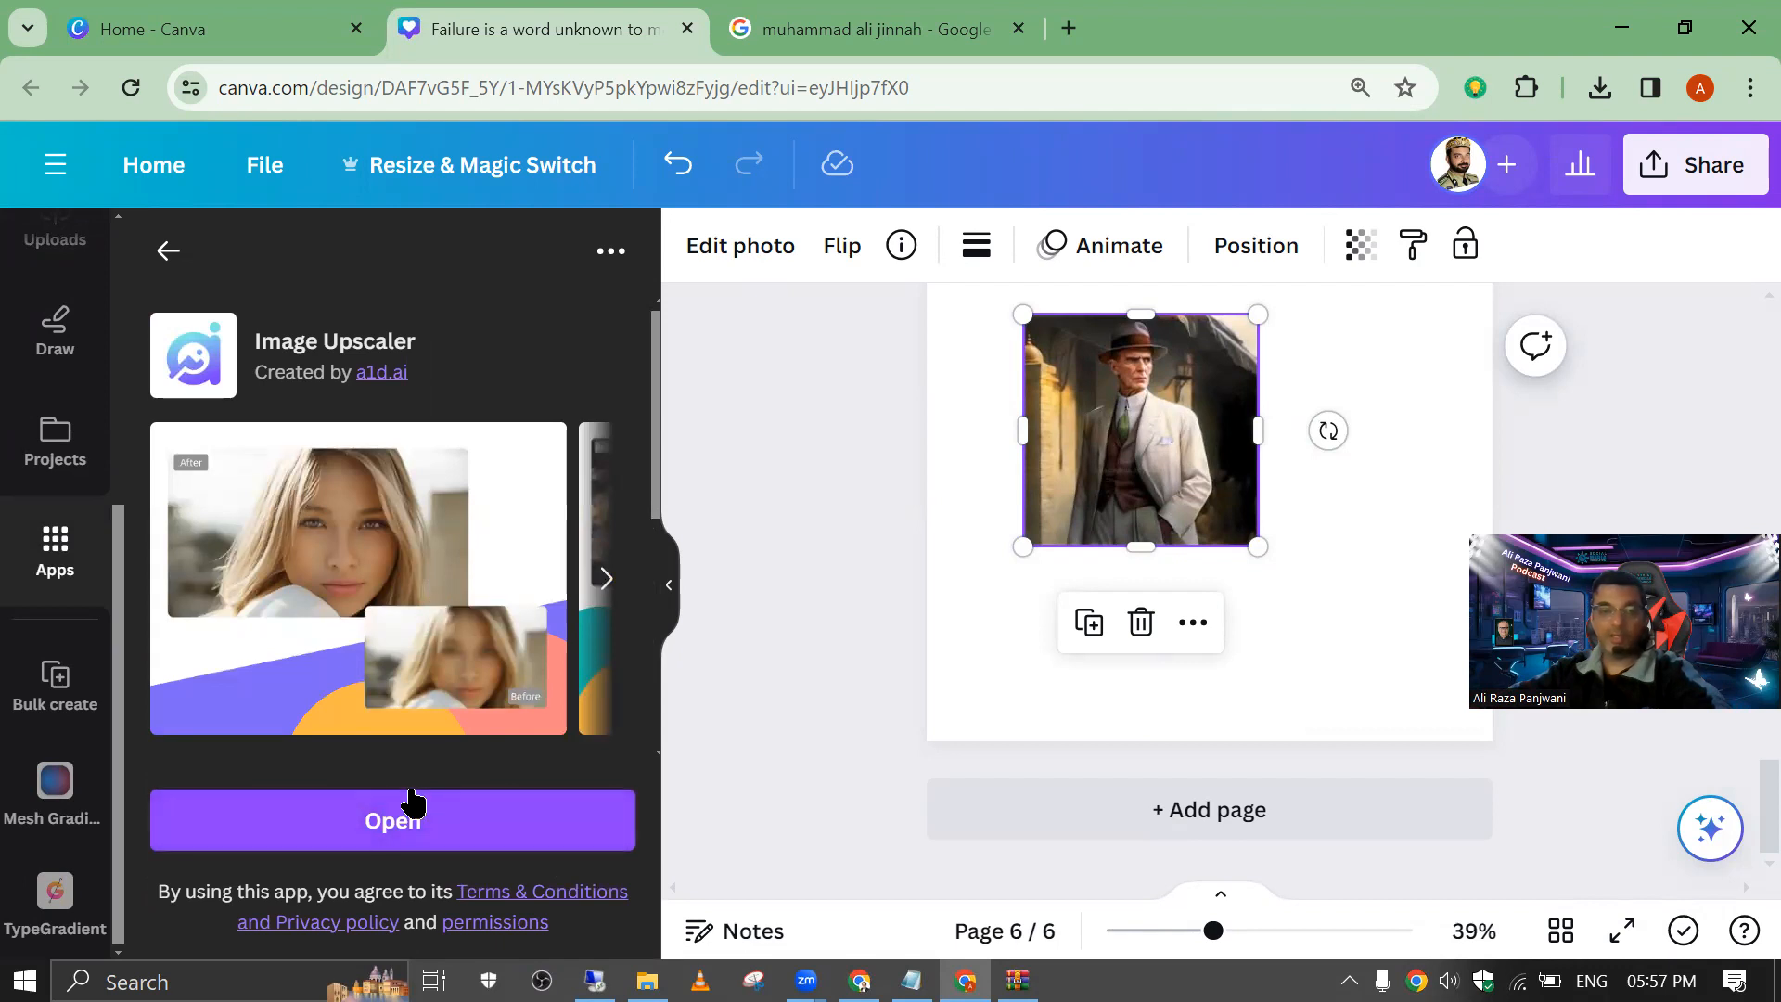
left_click(393, 819)
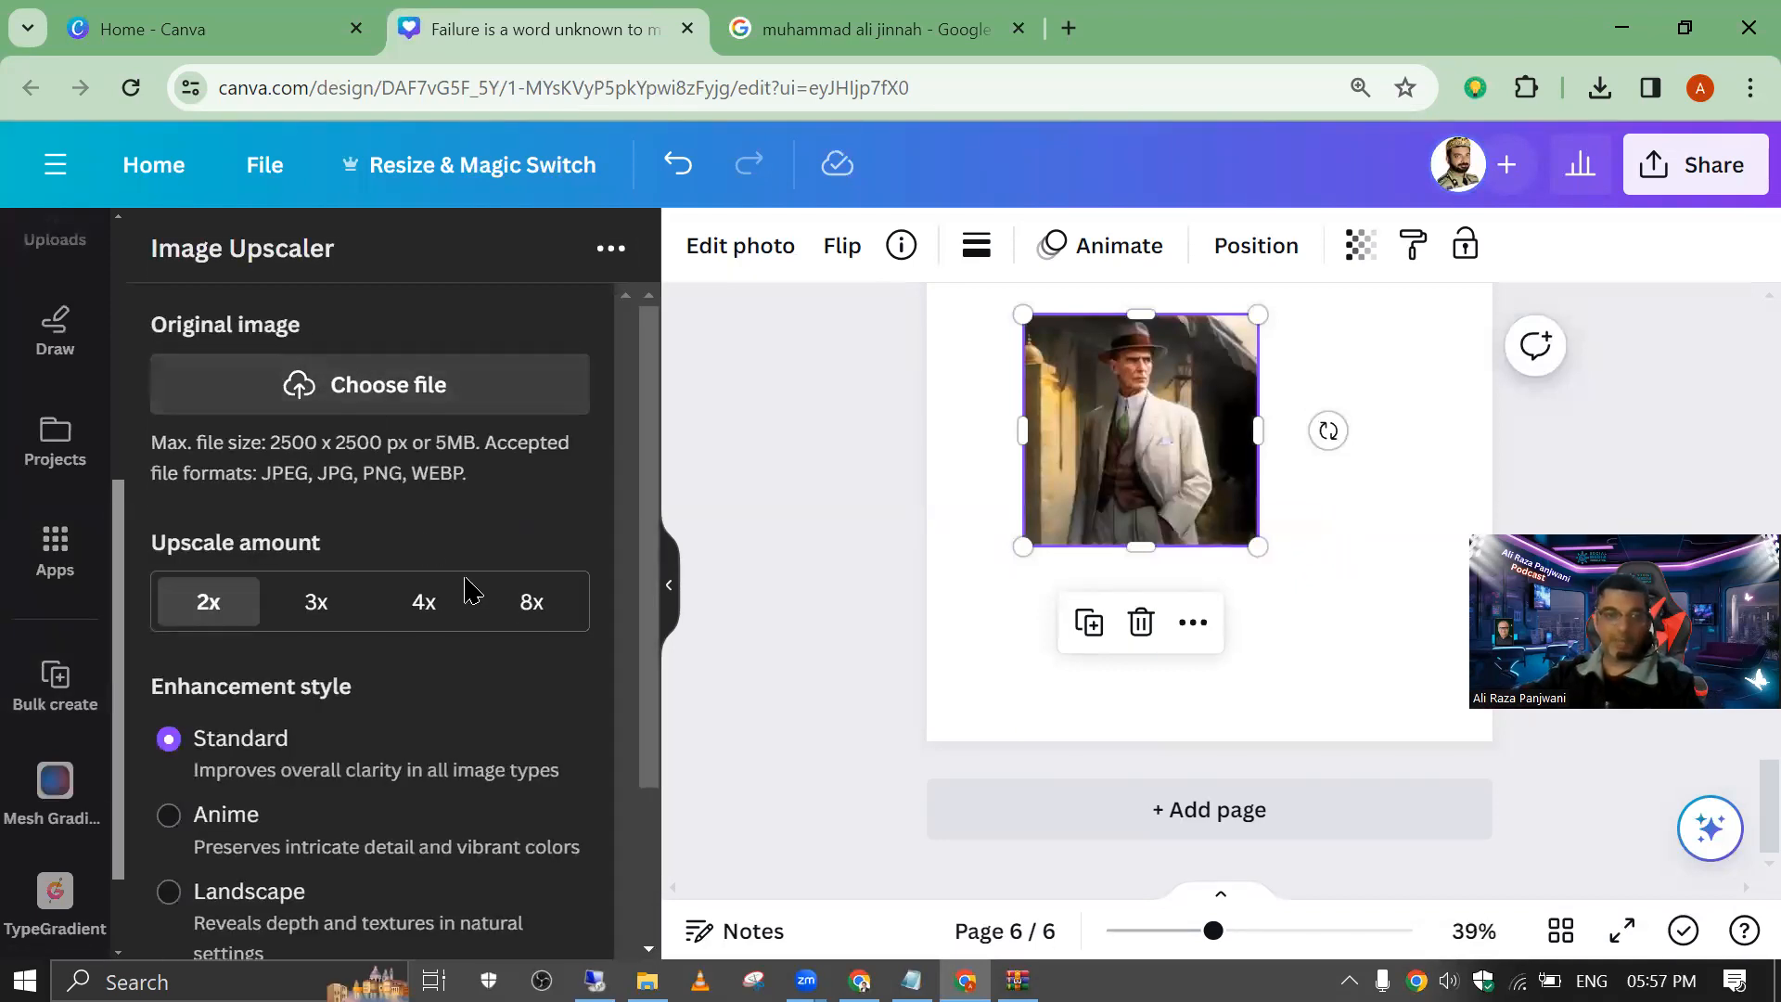
Step: Save the DeviantArt portrait from the Google results for "muhammad ali jinnah" to the Desktop as "Jinnah" and show the recent downloads
left_click(855, 35)
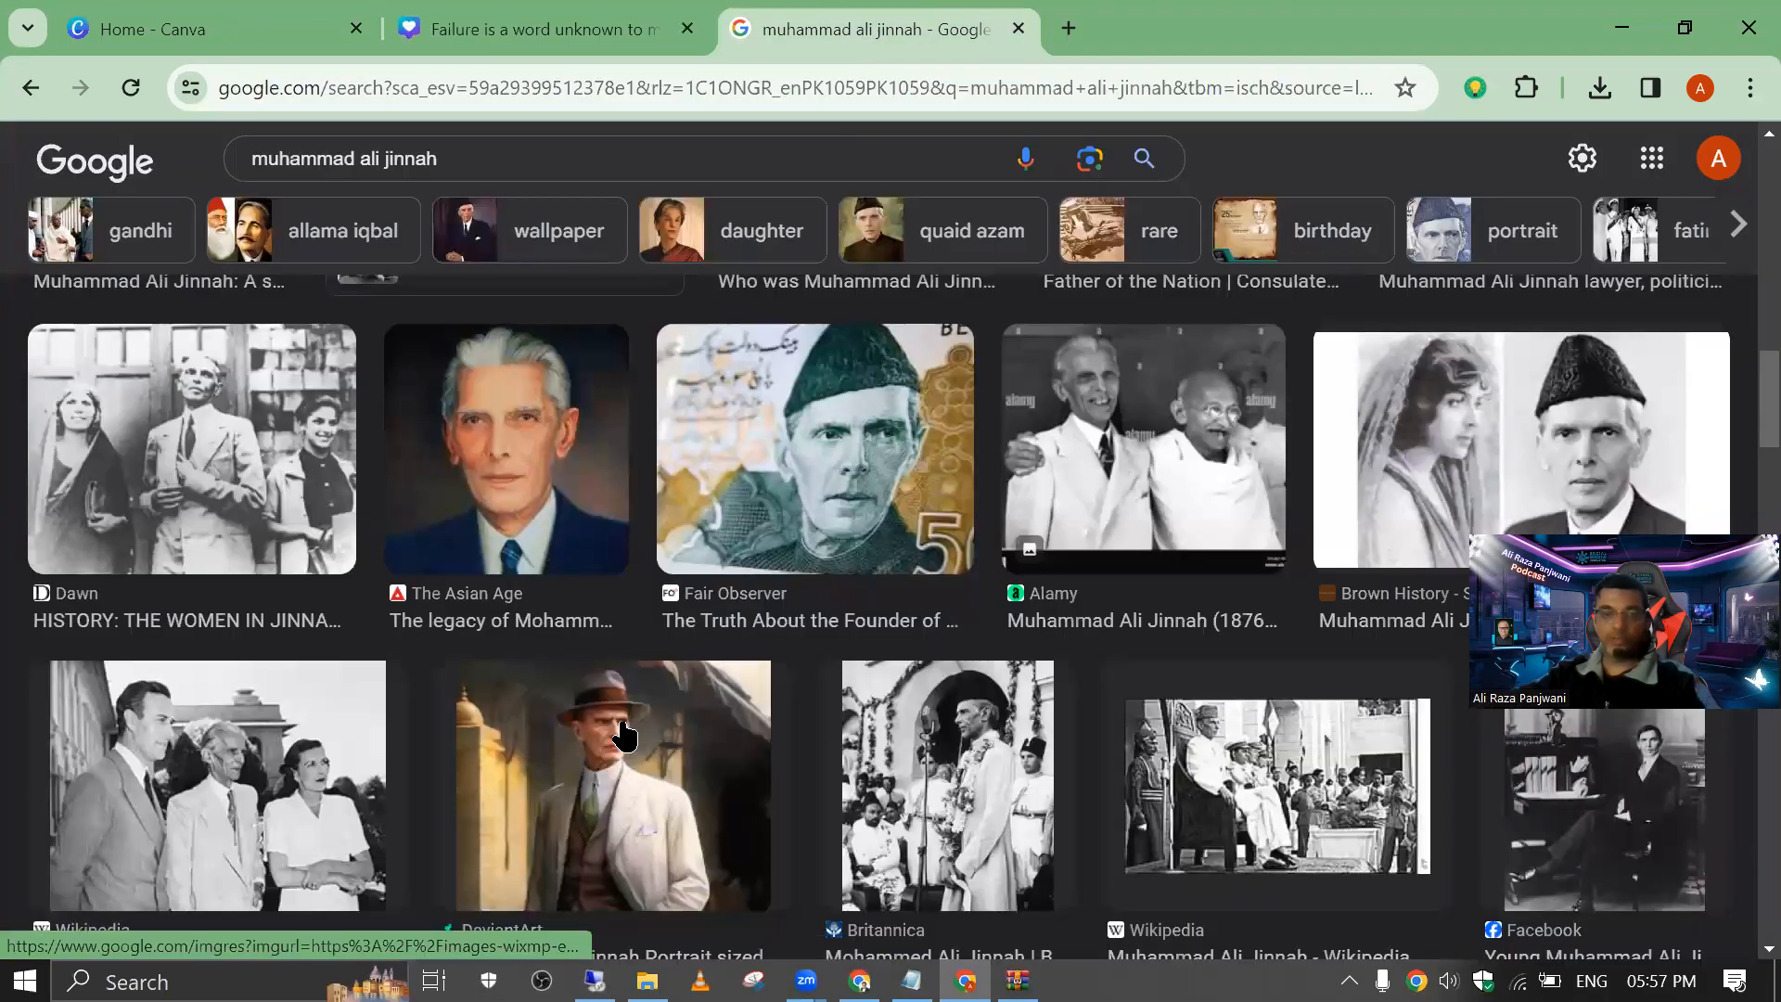
left_click(594, 664)
right_click(1324, 428)
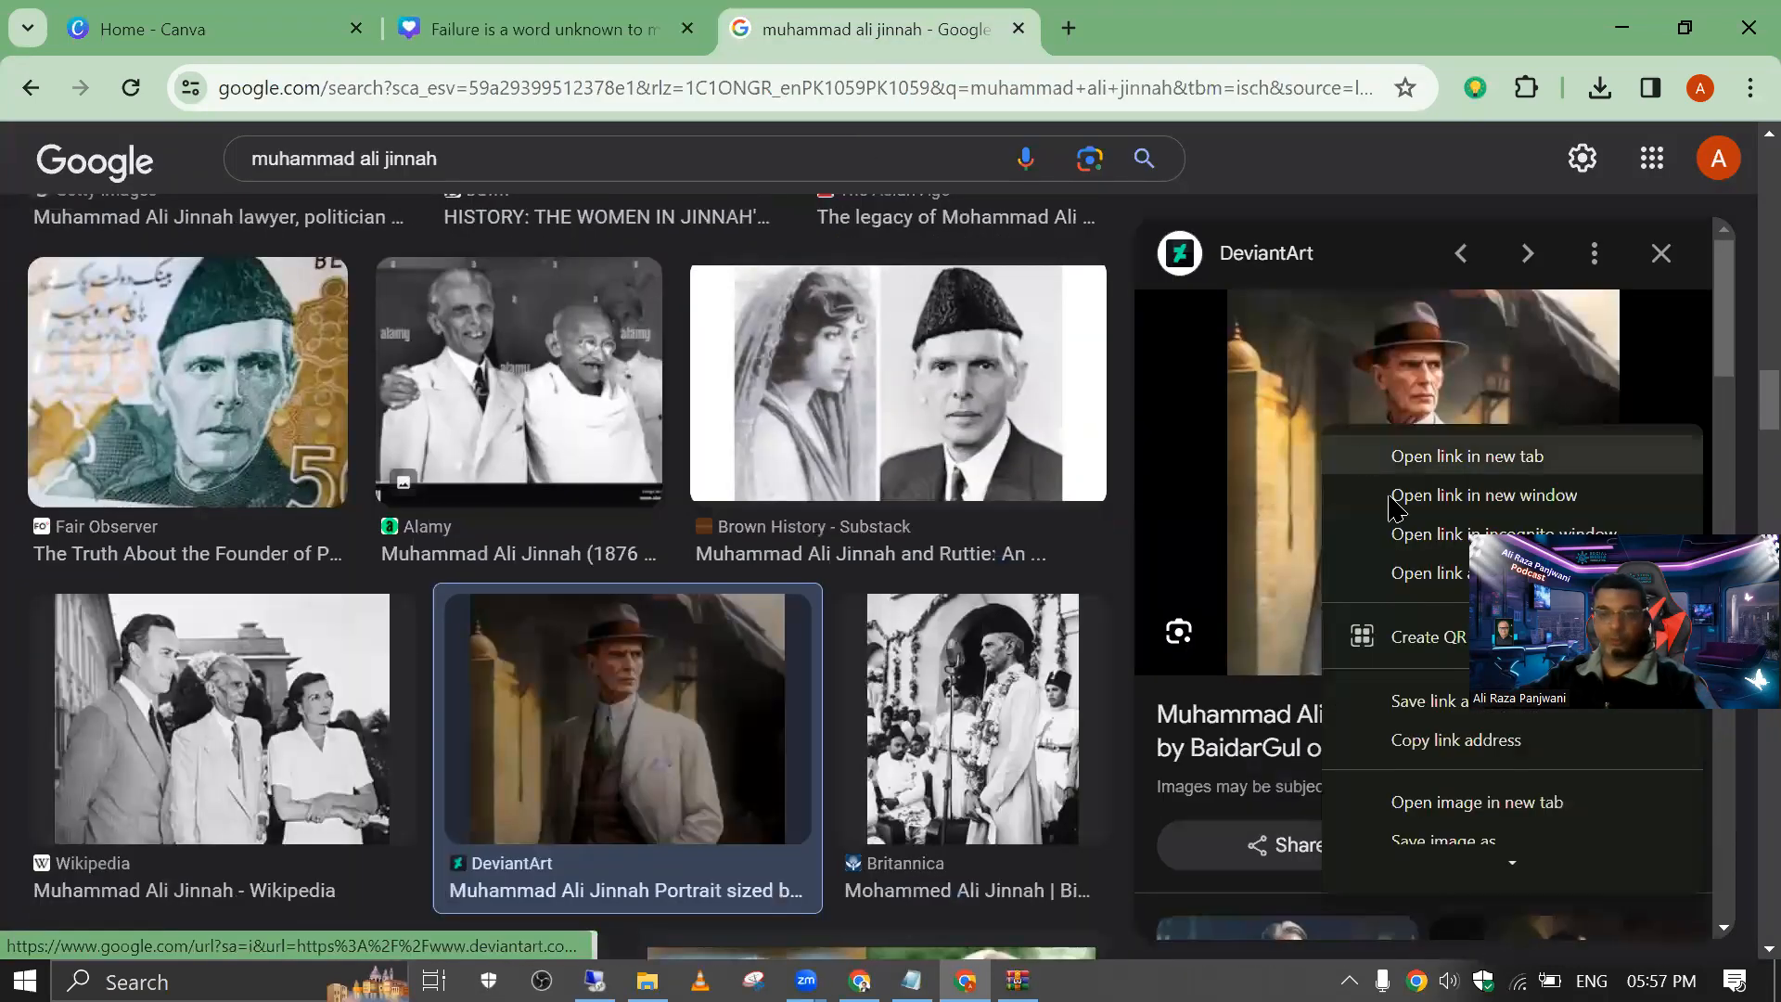
scroll(1438, 754, "down", 2)
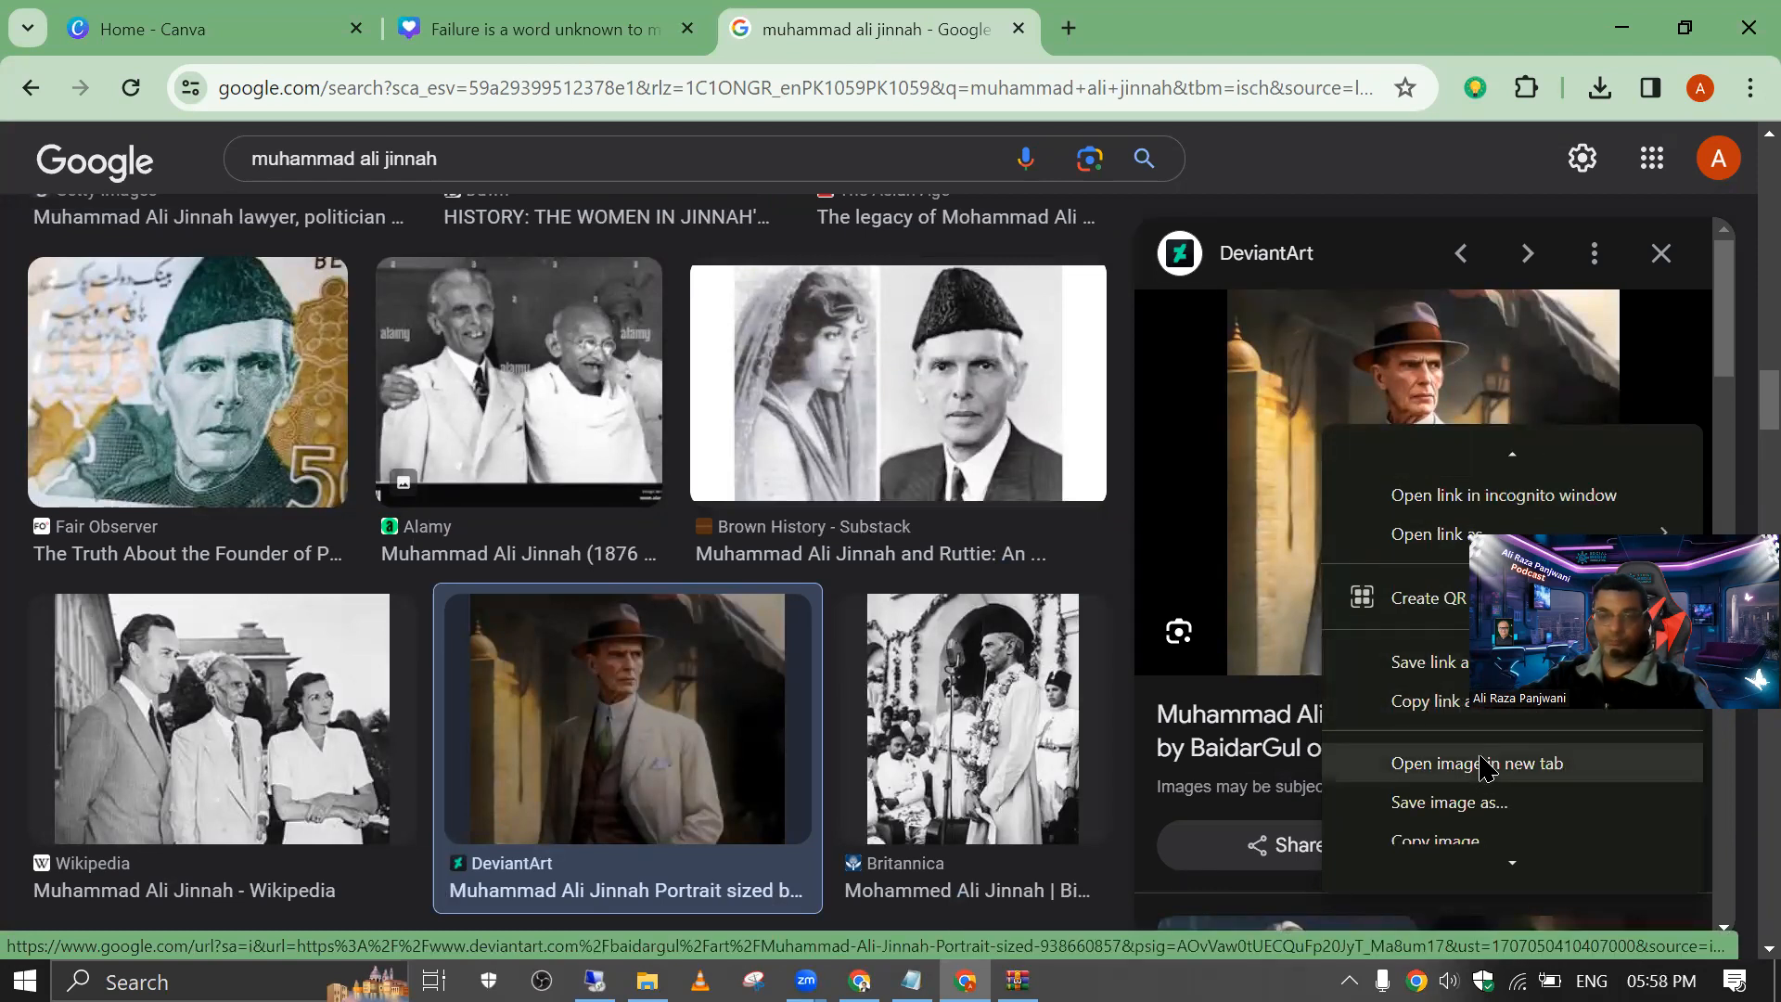
left_click(1481, 803)
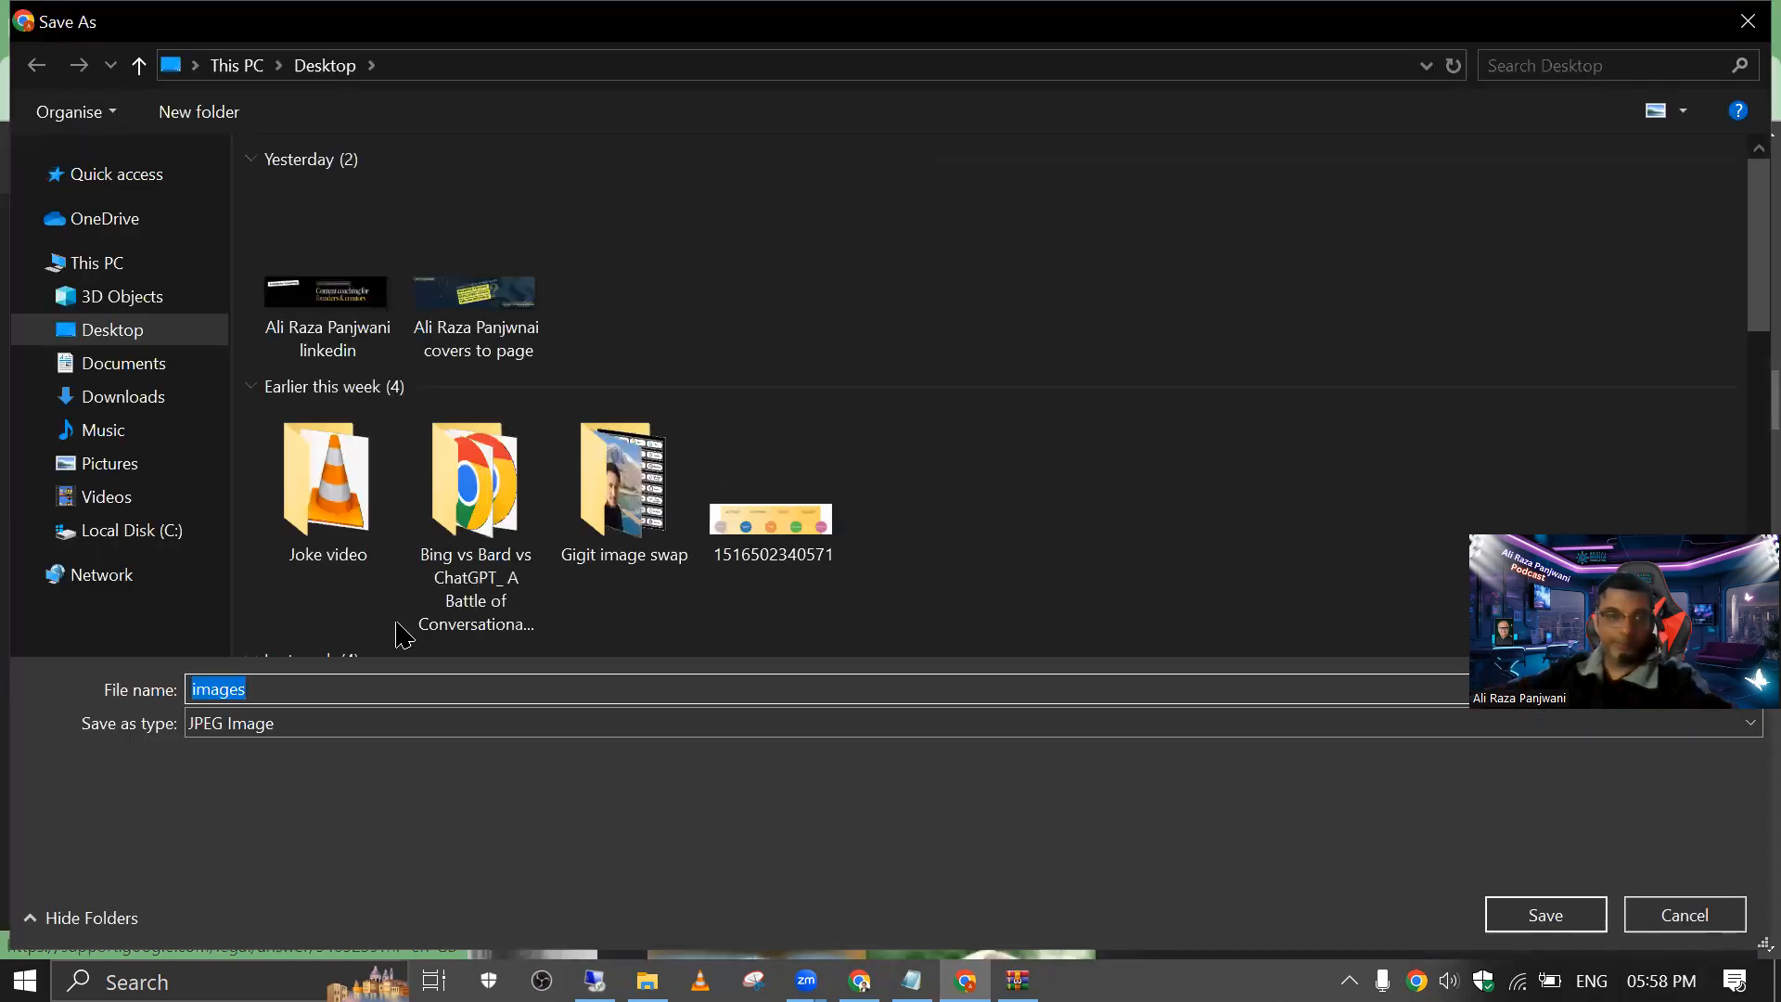
key("BackSpace")
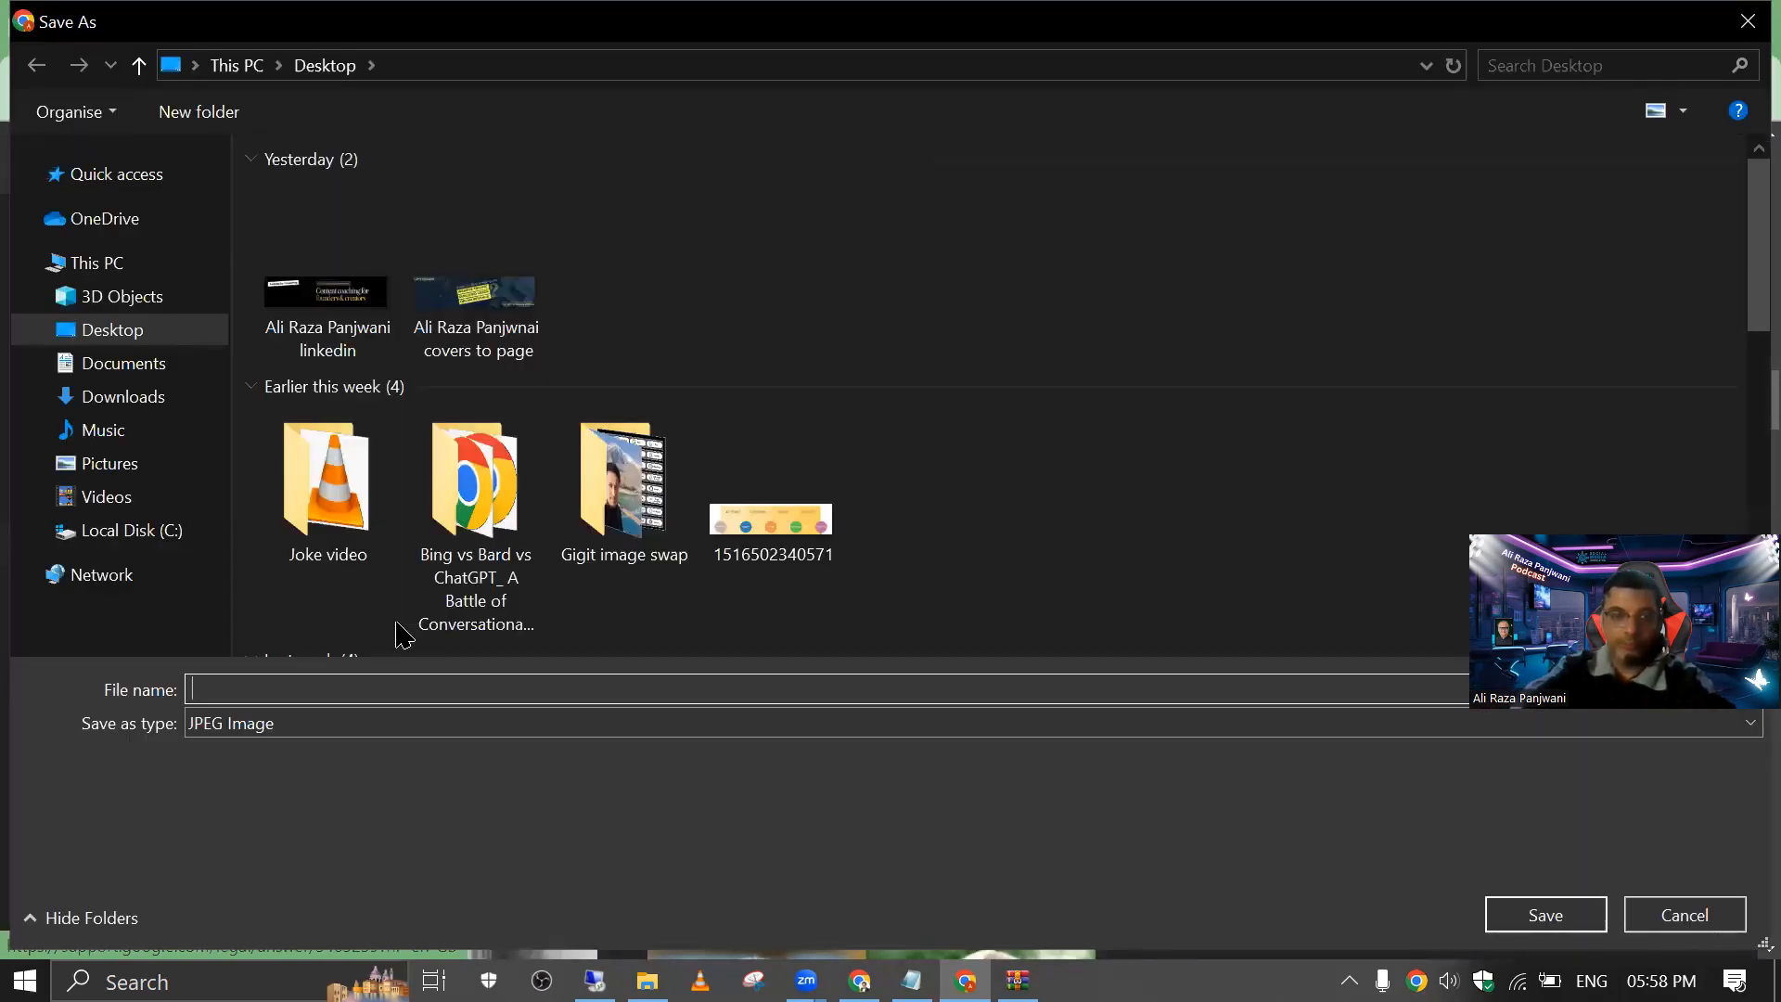
key("Return")
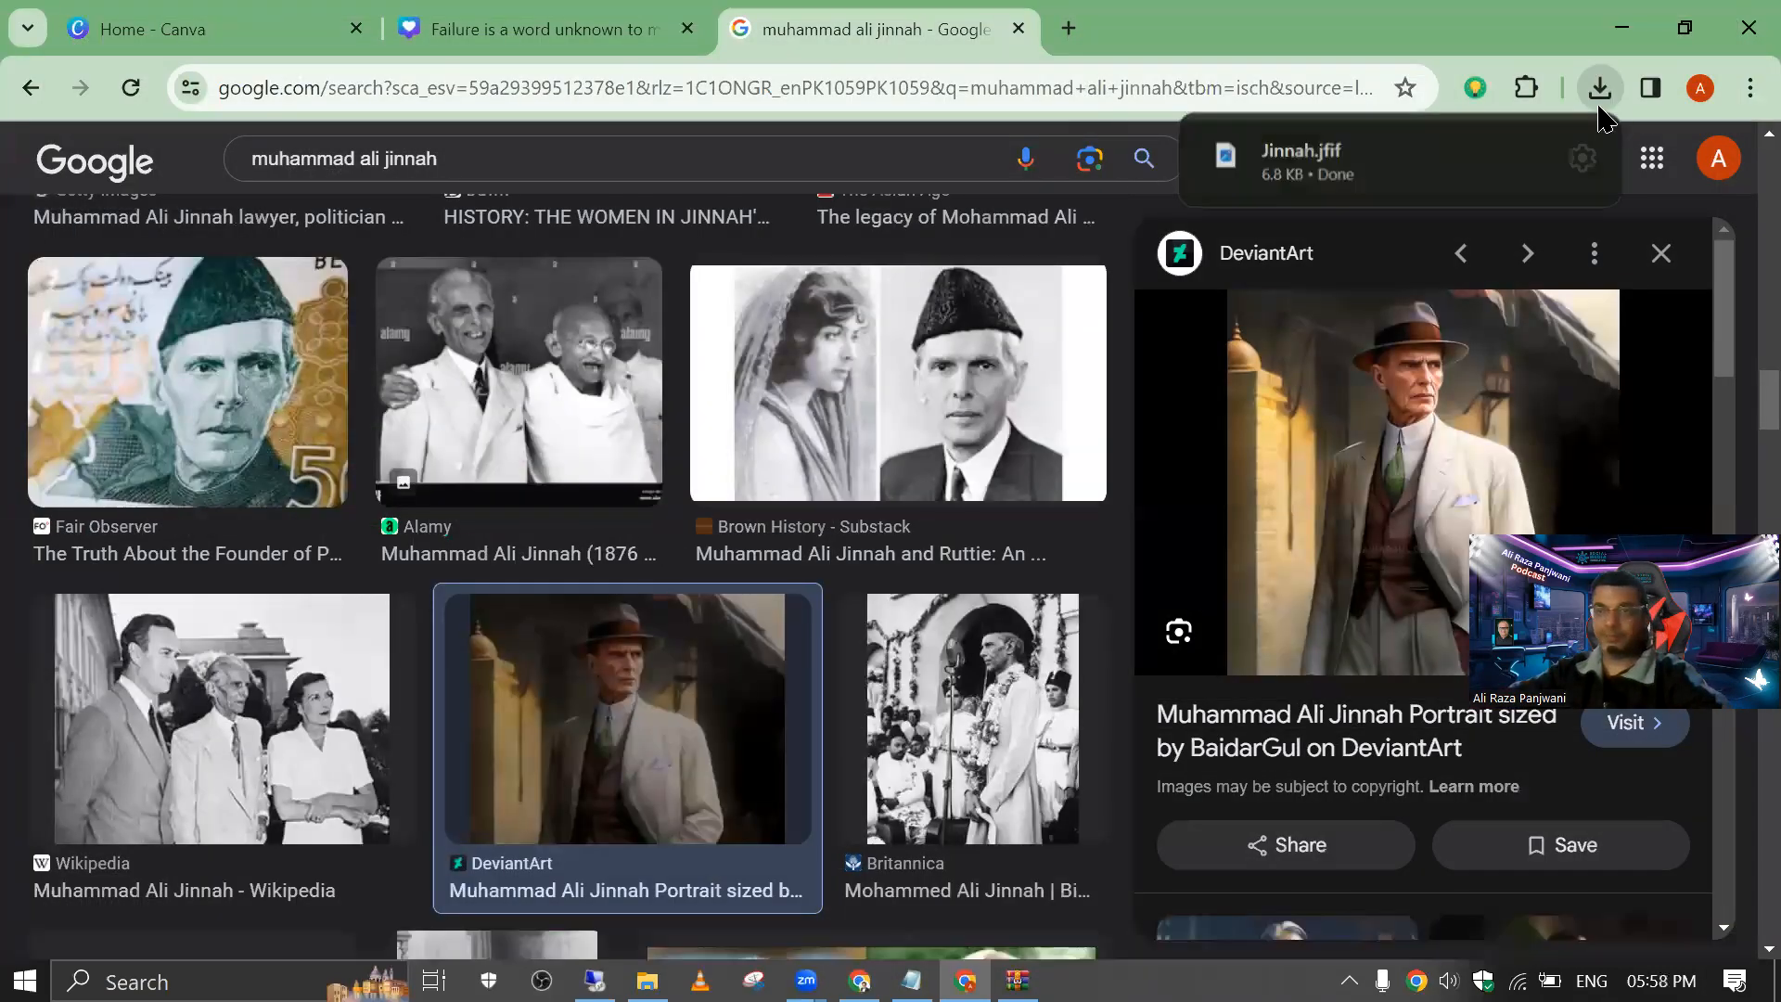
left_click(1600, 87)
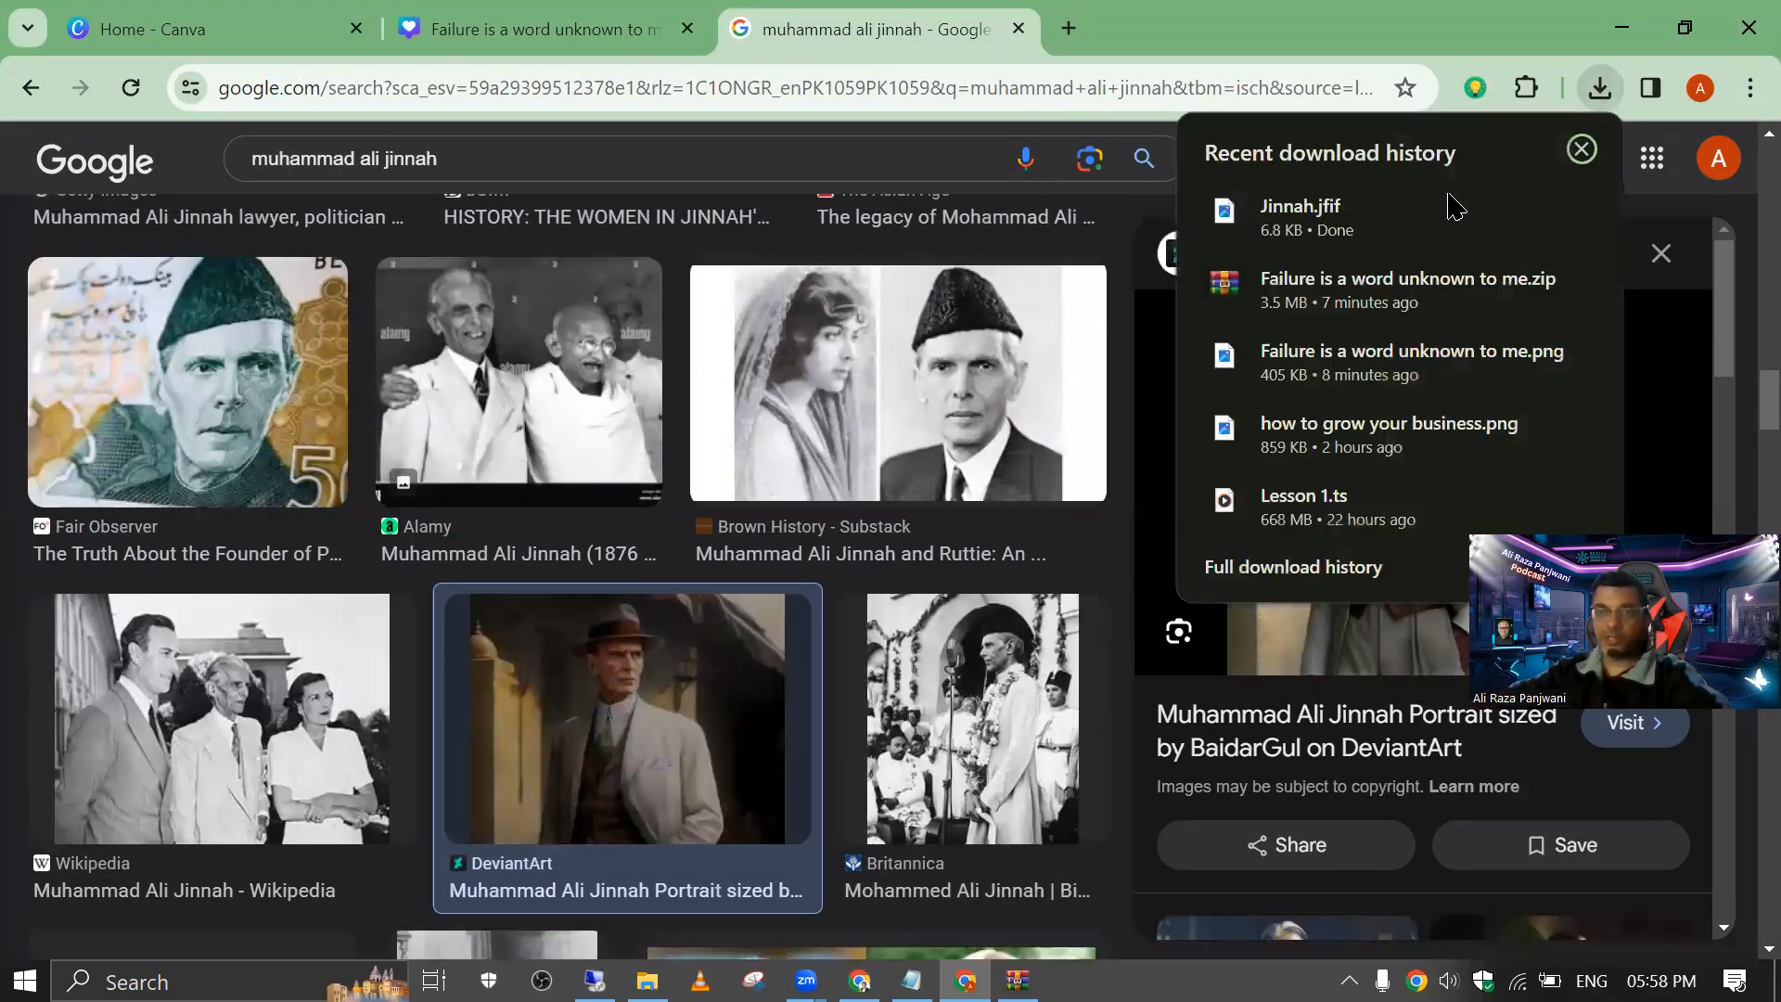
Step: Open the downloaded Jinnah.jfif to inspect its quality, close it and return to the Canva quote design
left_click(1329, 236)
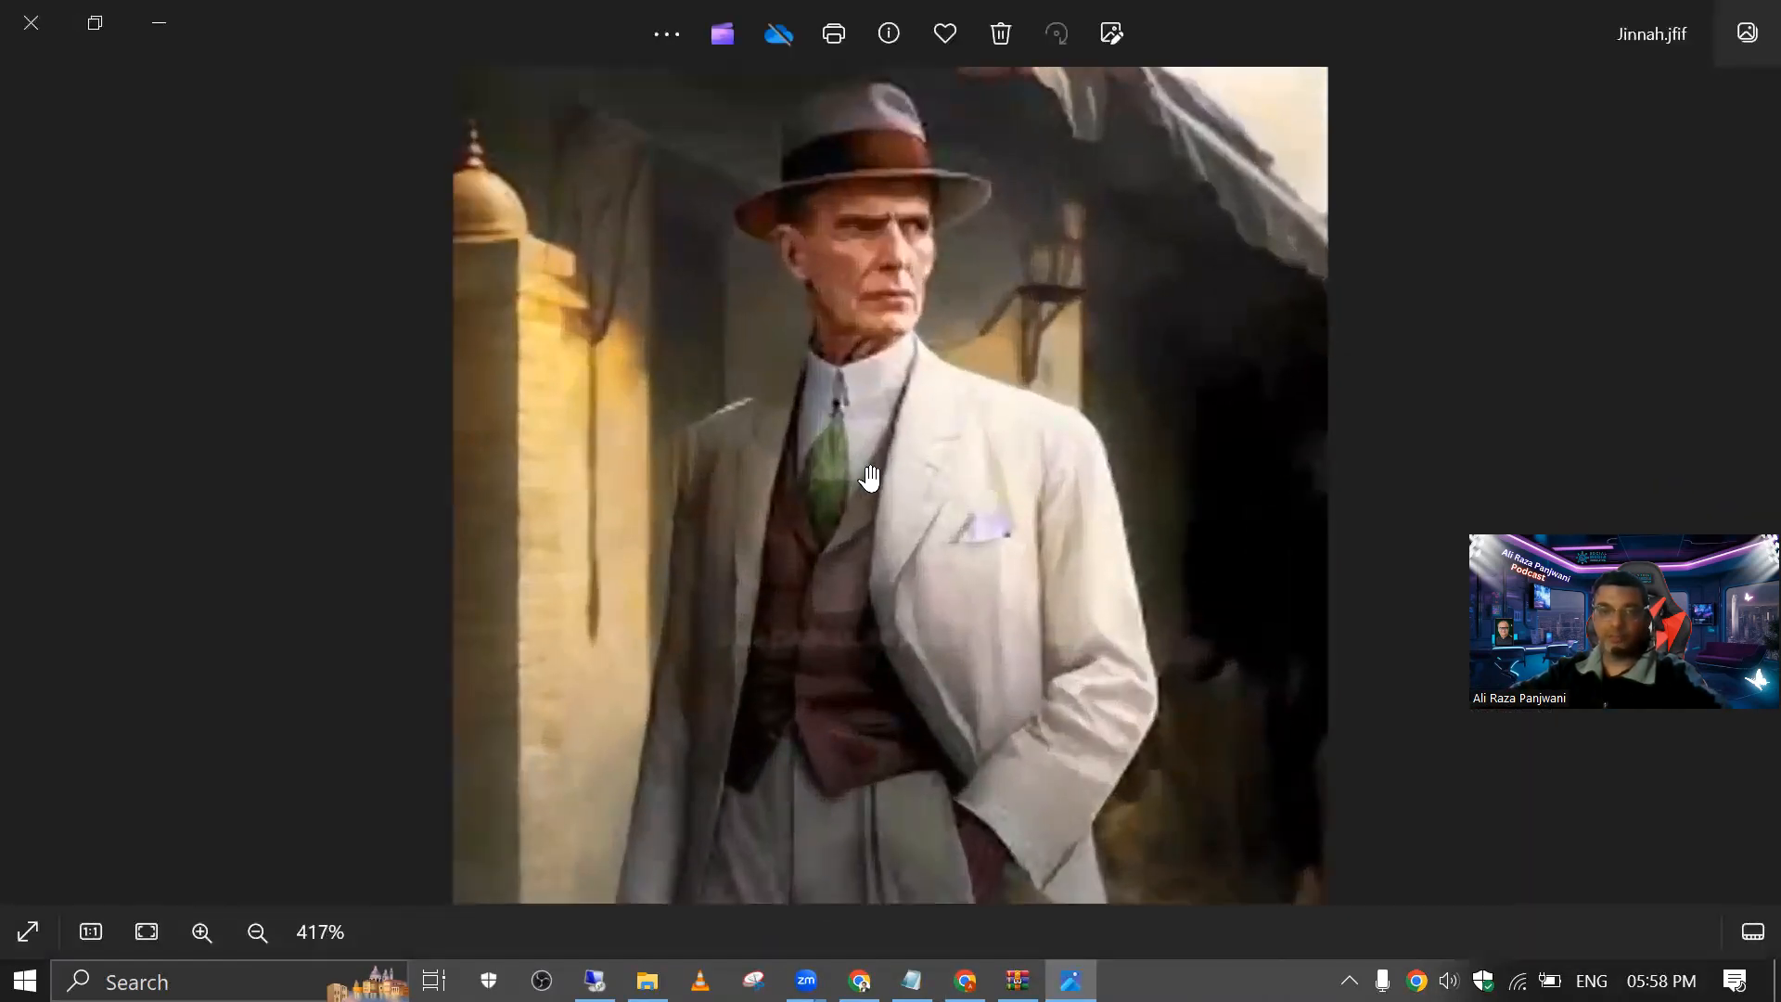
scroll(870, 478, "down", 2)
left_click(31, 22)
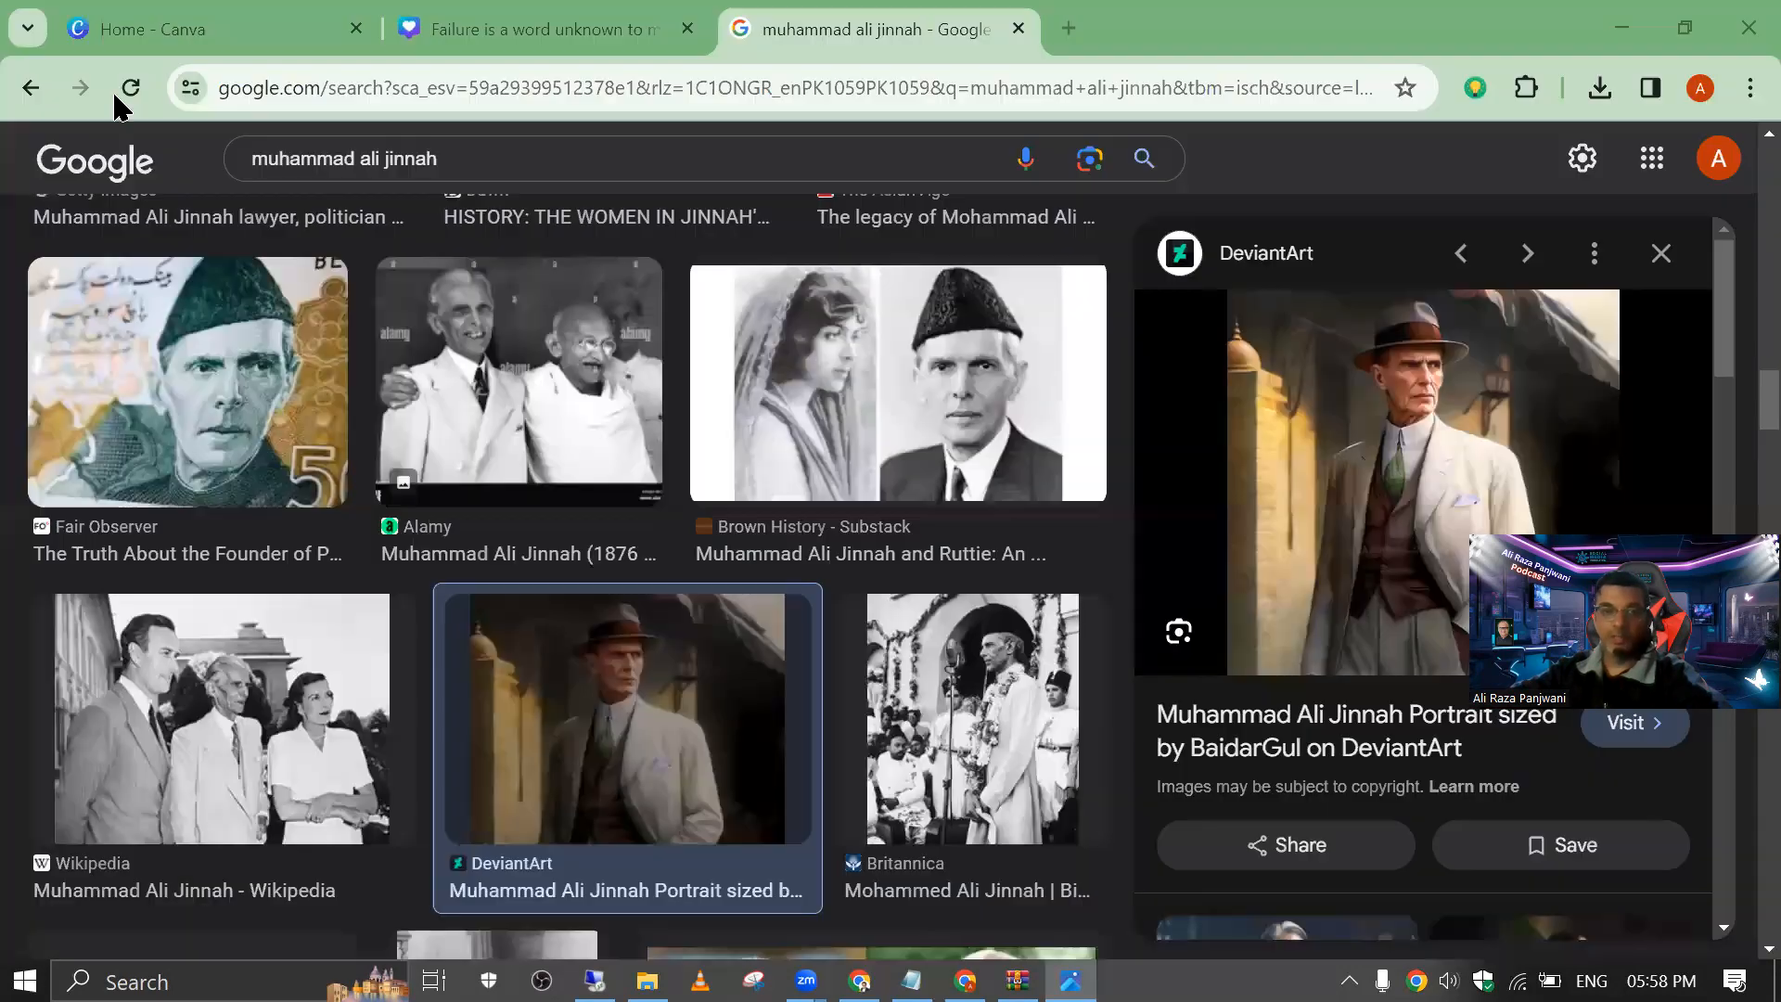
left_click(495, 21)
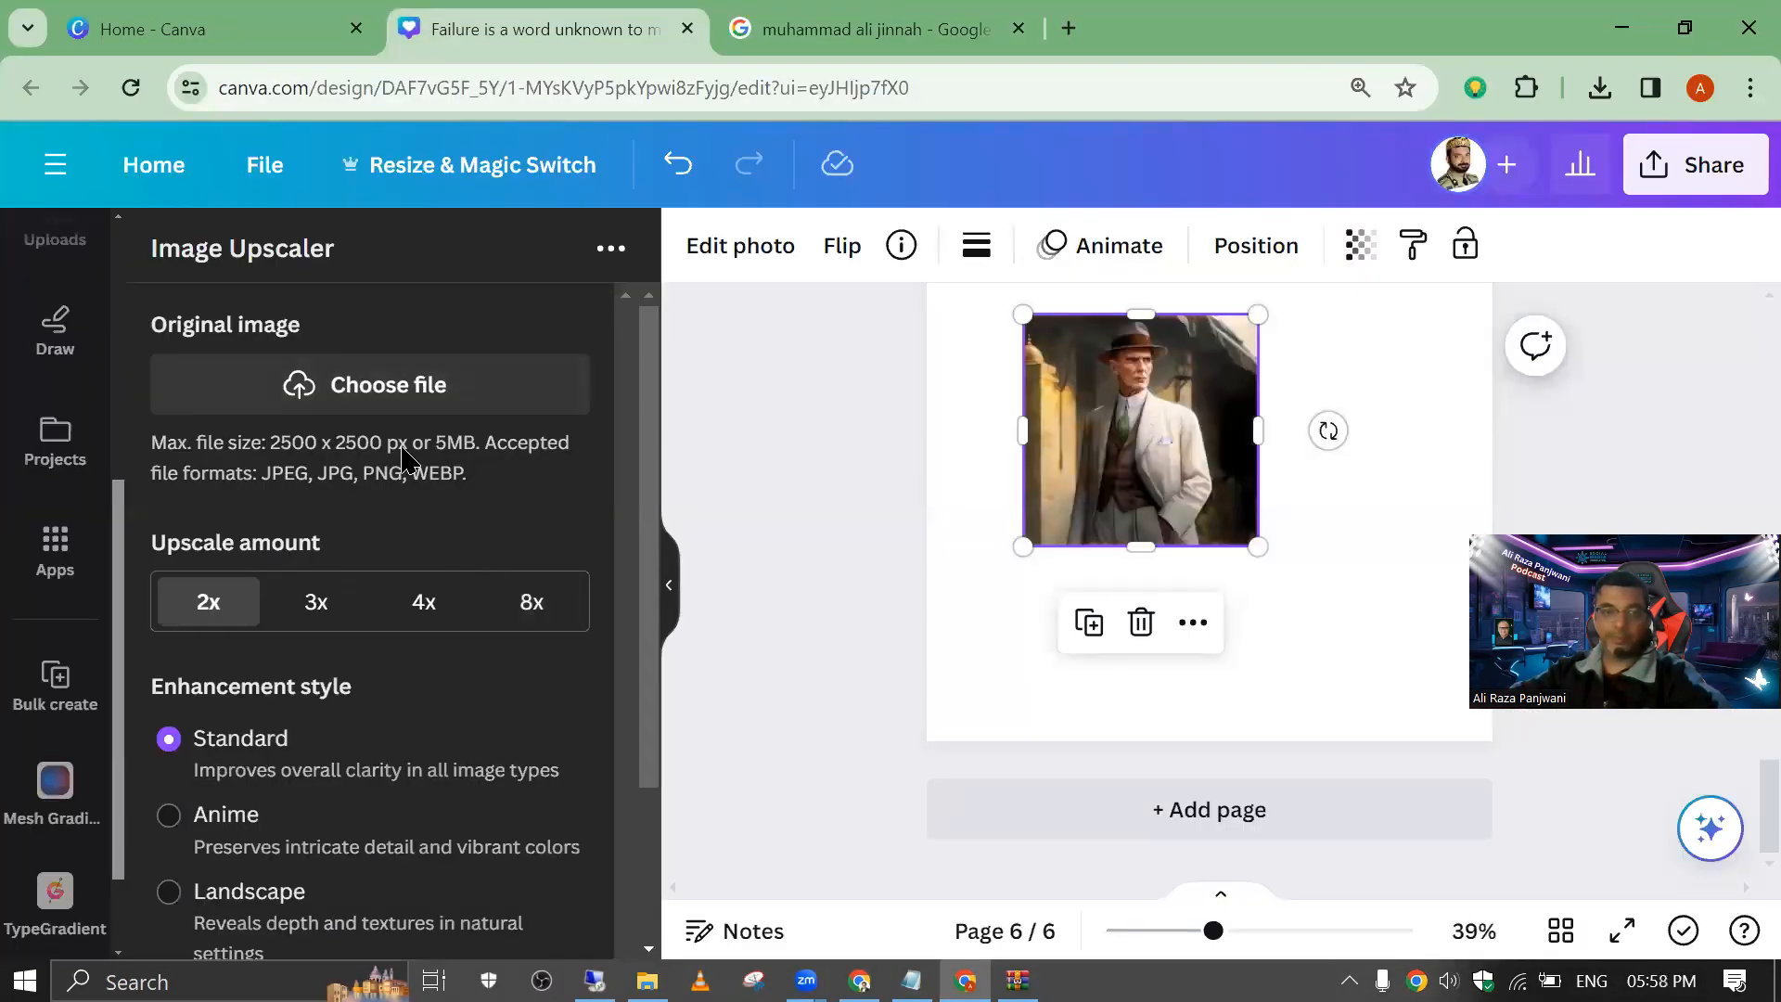
Step: Load the Jinnah image from the Desktop as the original image in Image Upscaler
left_click(415, 399)
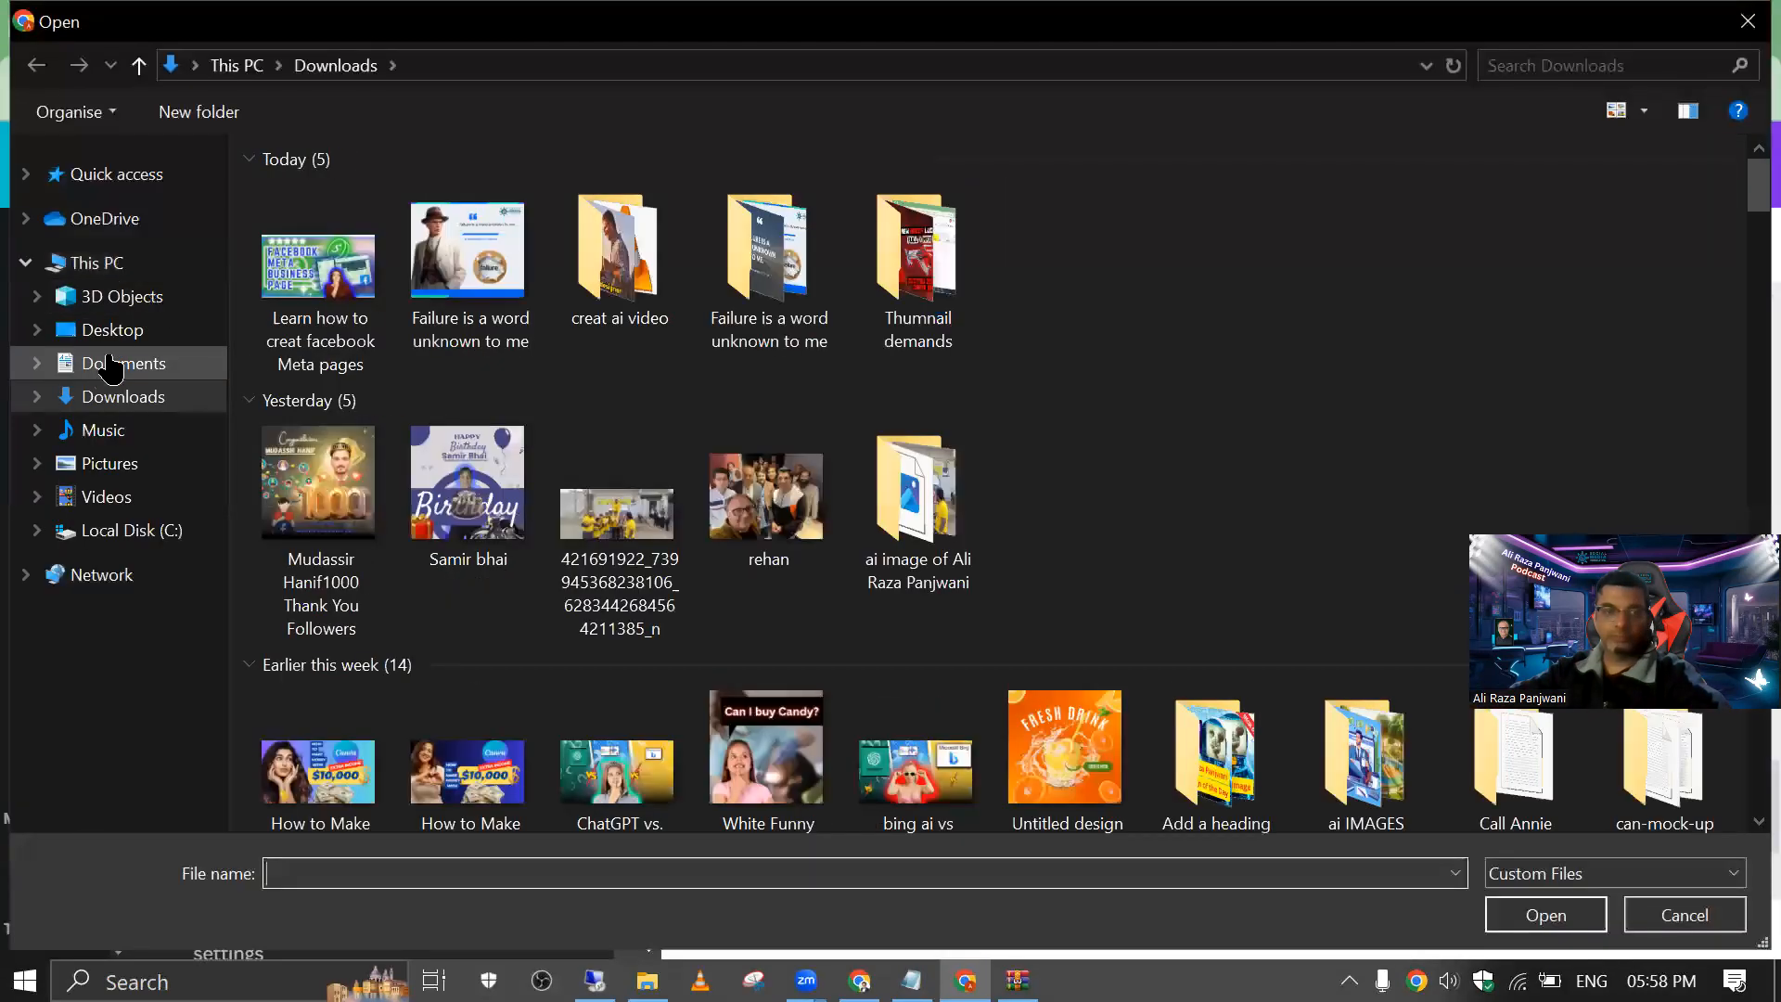
left_click(112, 334)
left_click(290, 255)
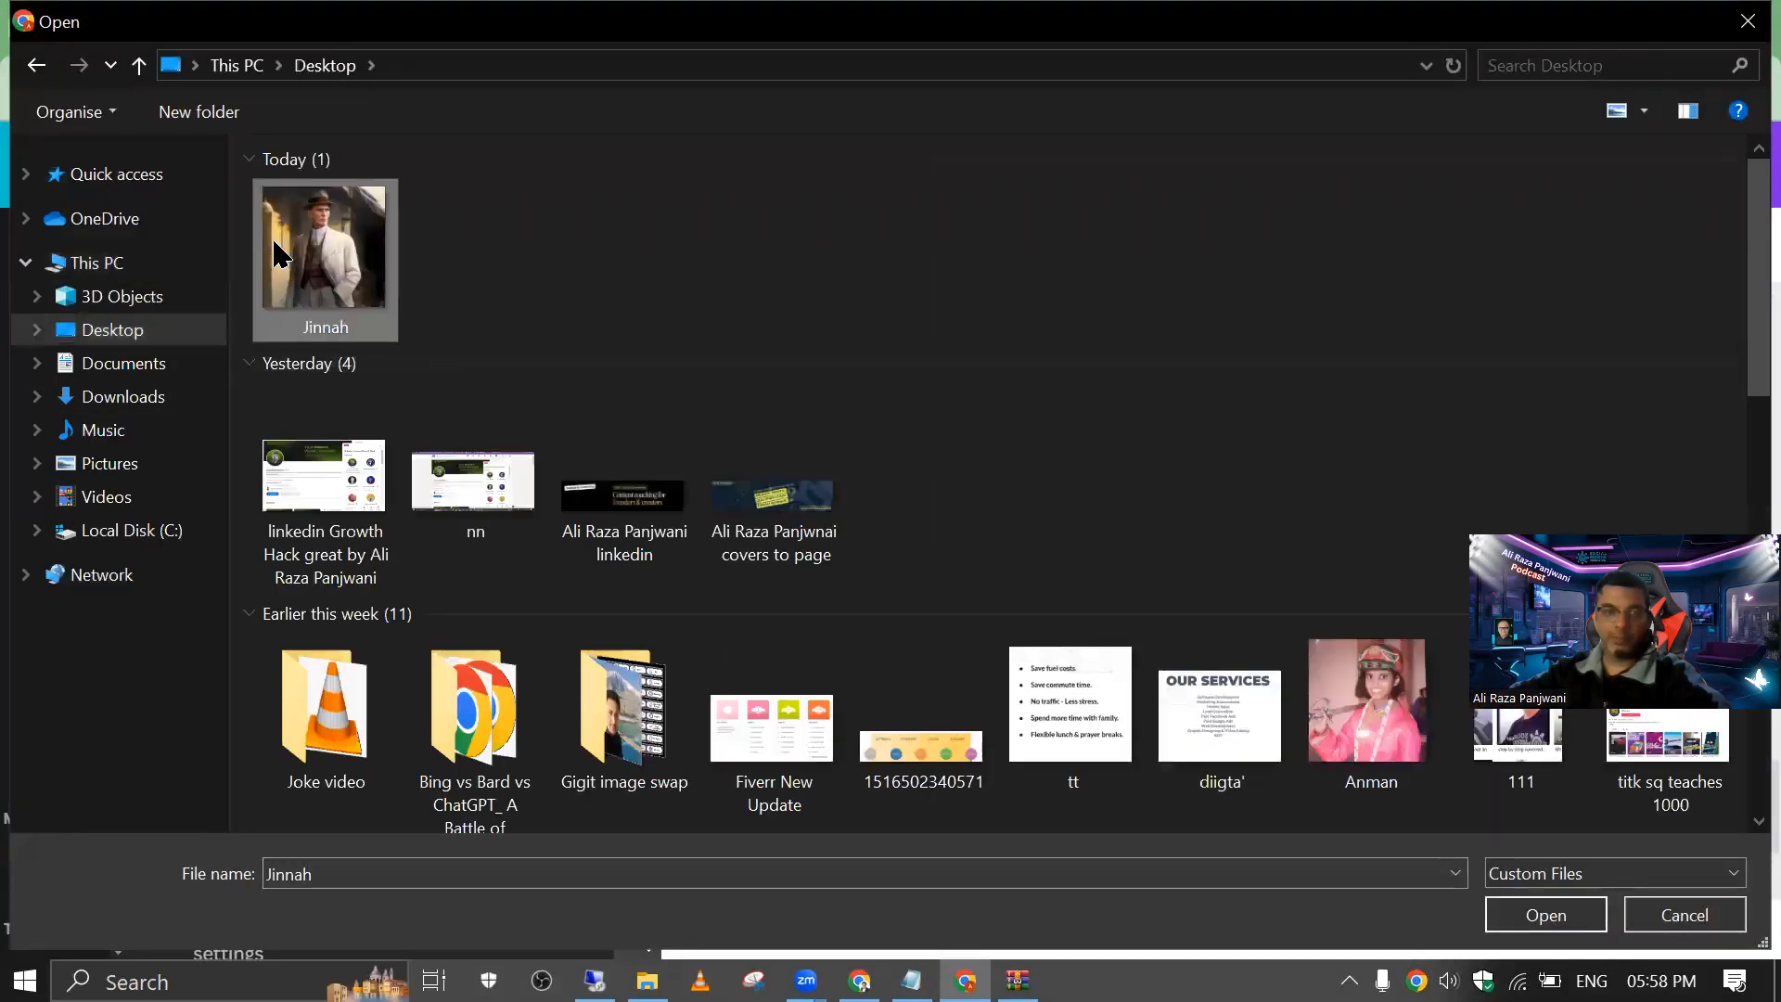
double_click(289, 256)
scroll(392, 482, "down", 5)
scroll(357, 520, "up", 5)
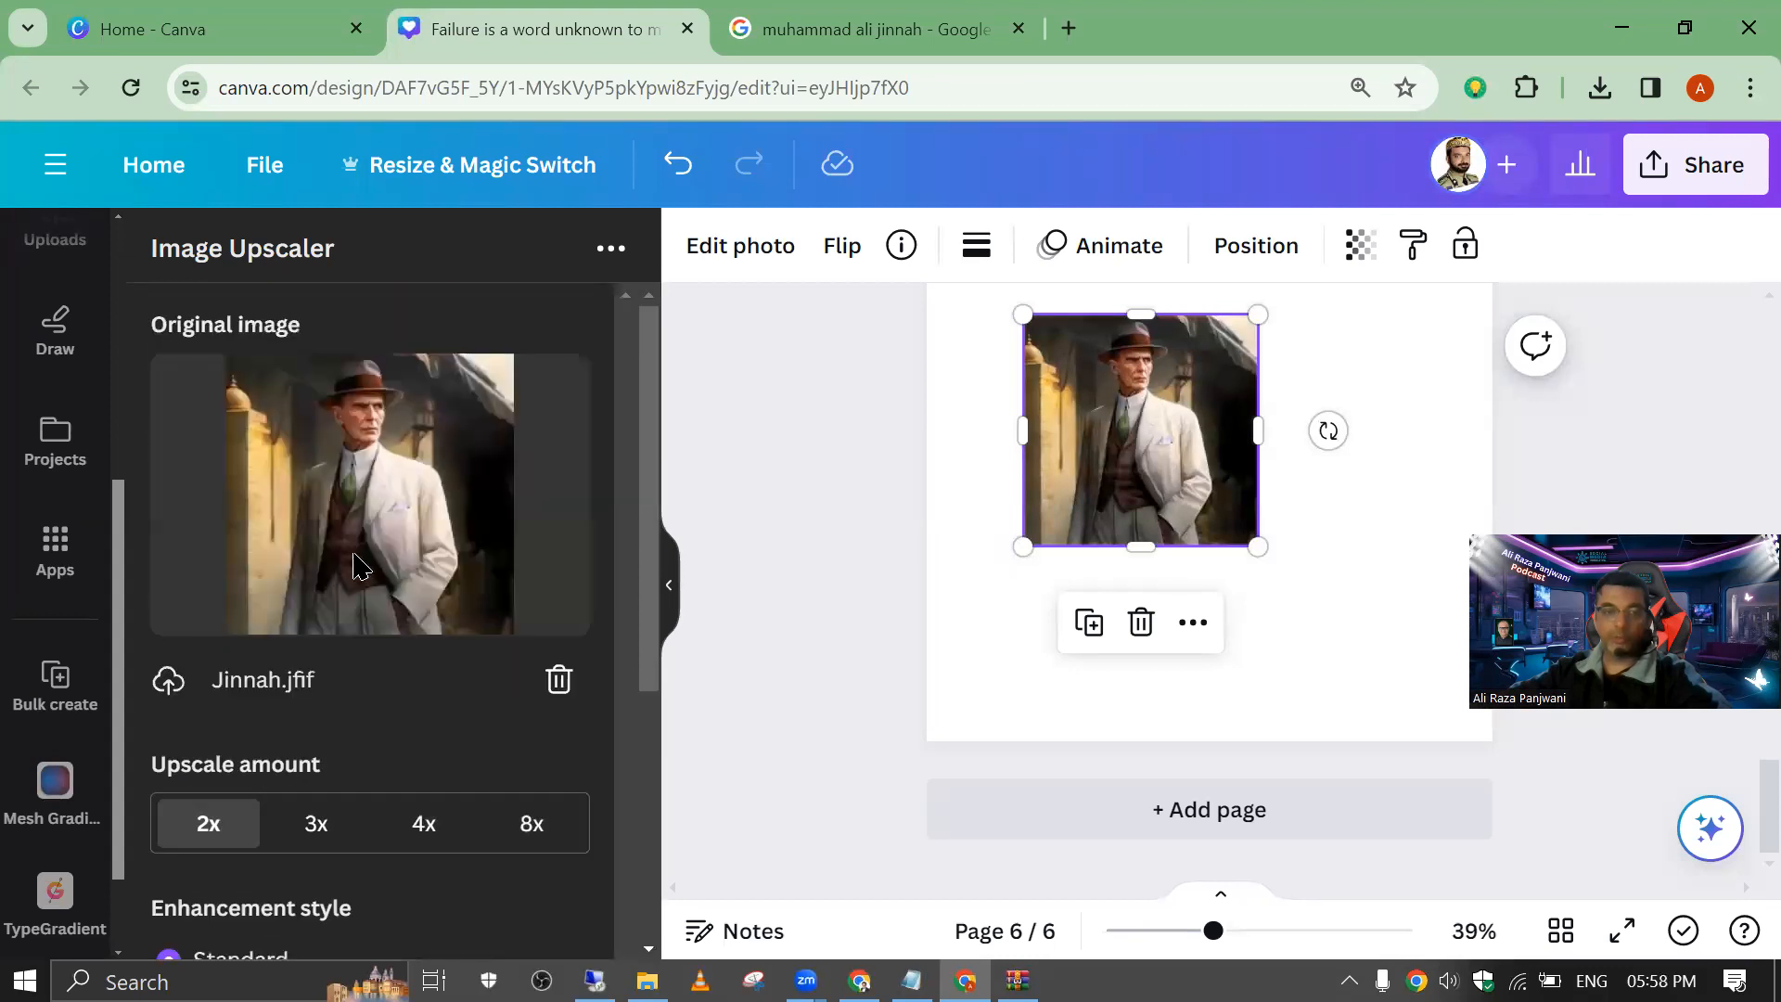
Step: Set the upscale amount to 4x, keep the Standard enhancement style and upscale the image
left_click(414, 822)
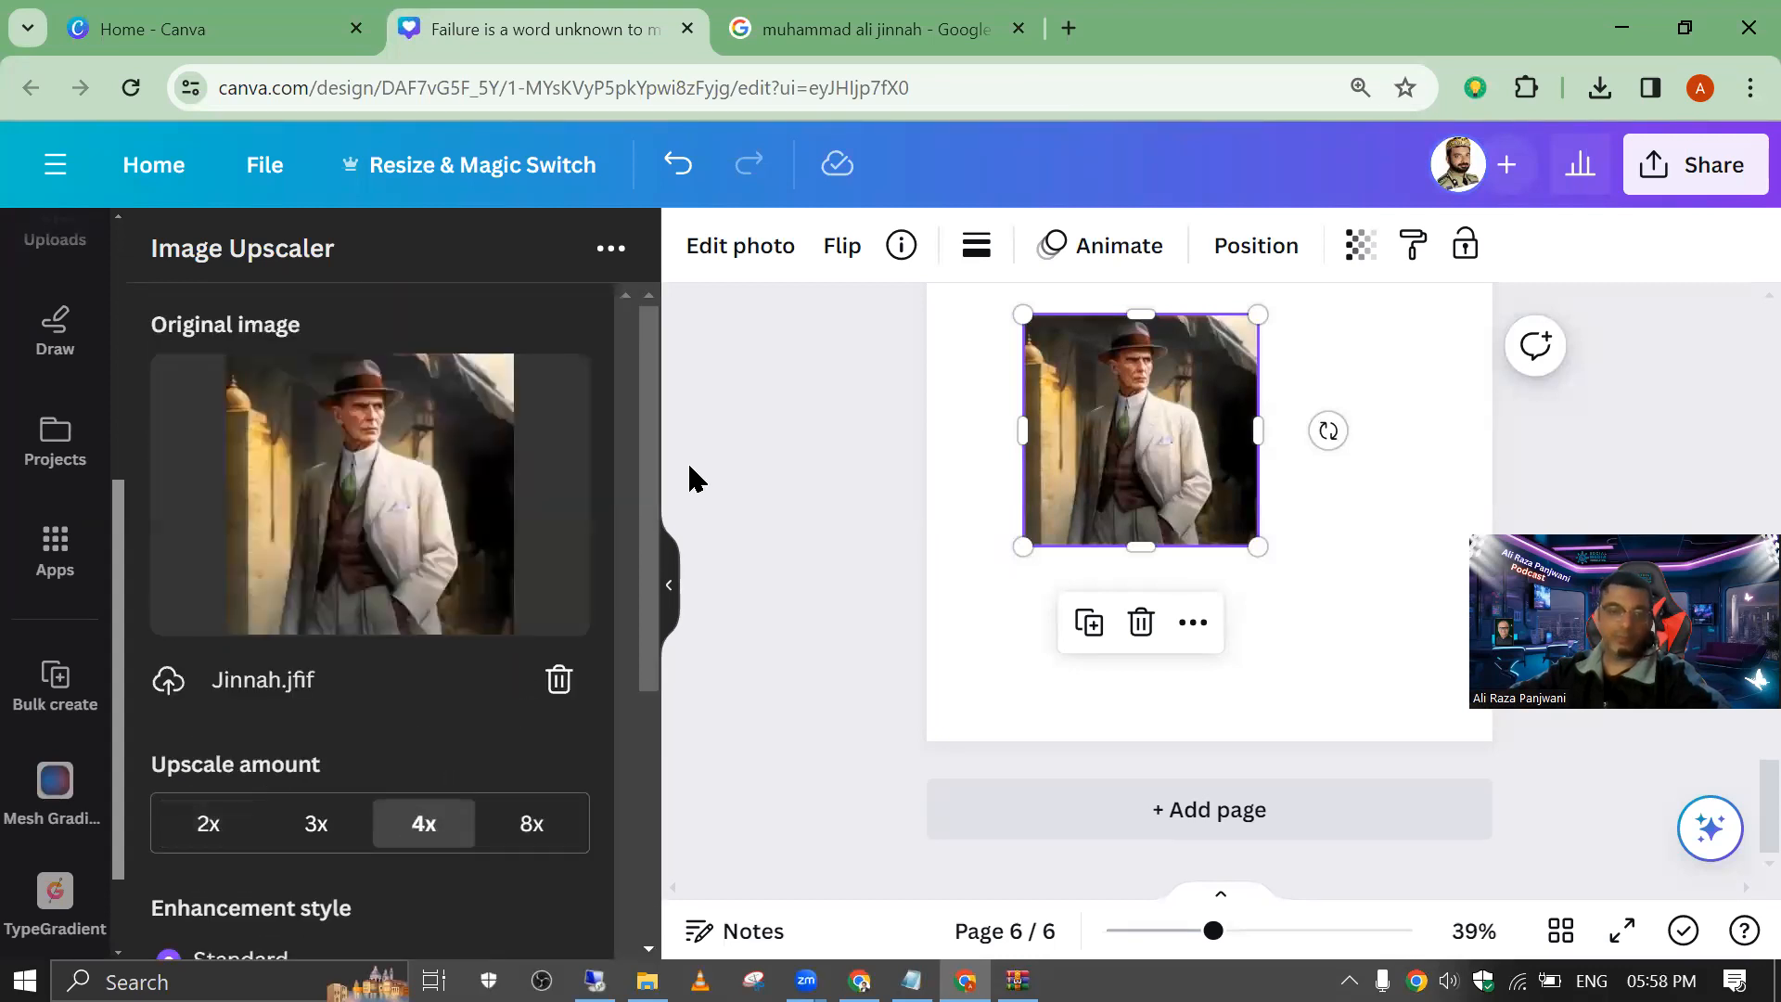
scroll(617, 670, "down", 4)
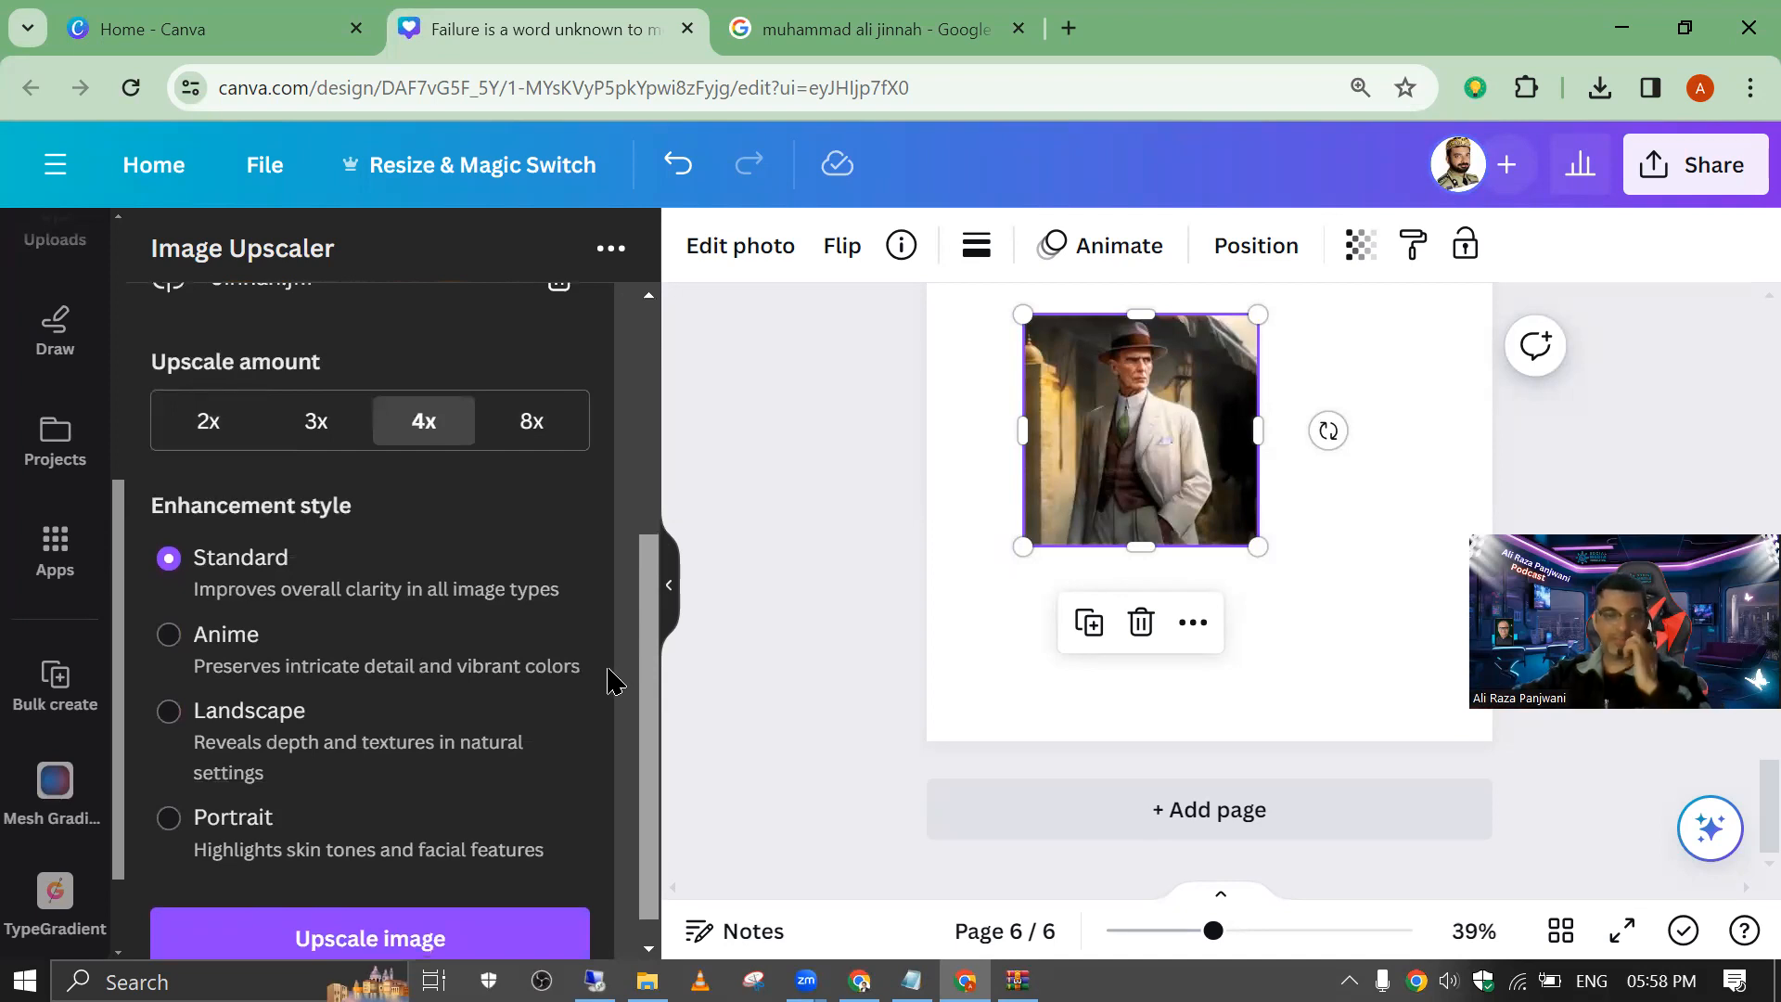
scroll(612, 770, "down", 1)
left_click(337, 908)
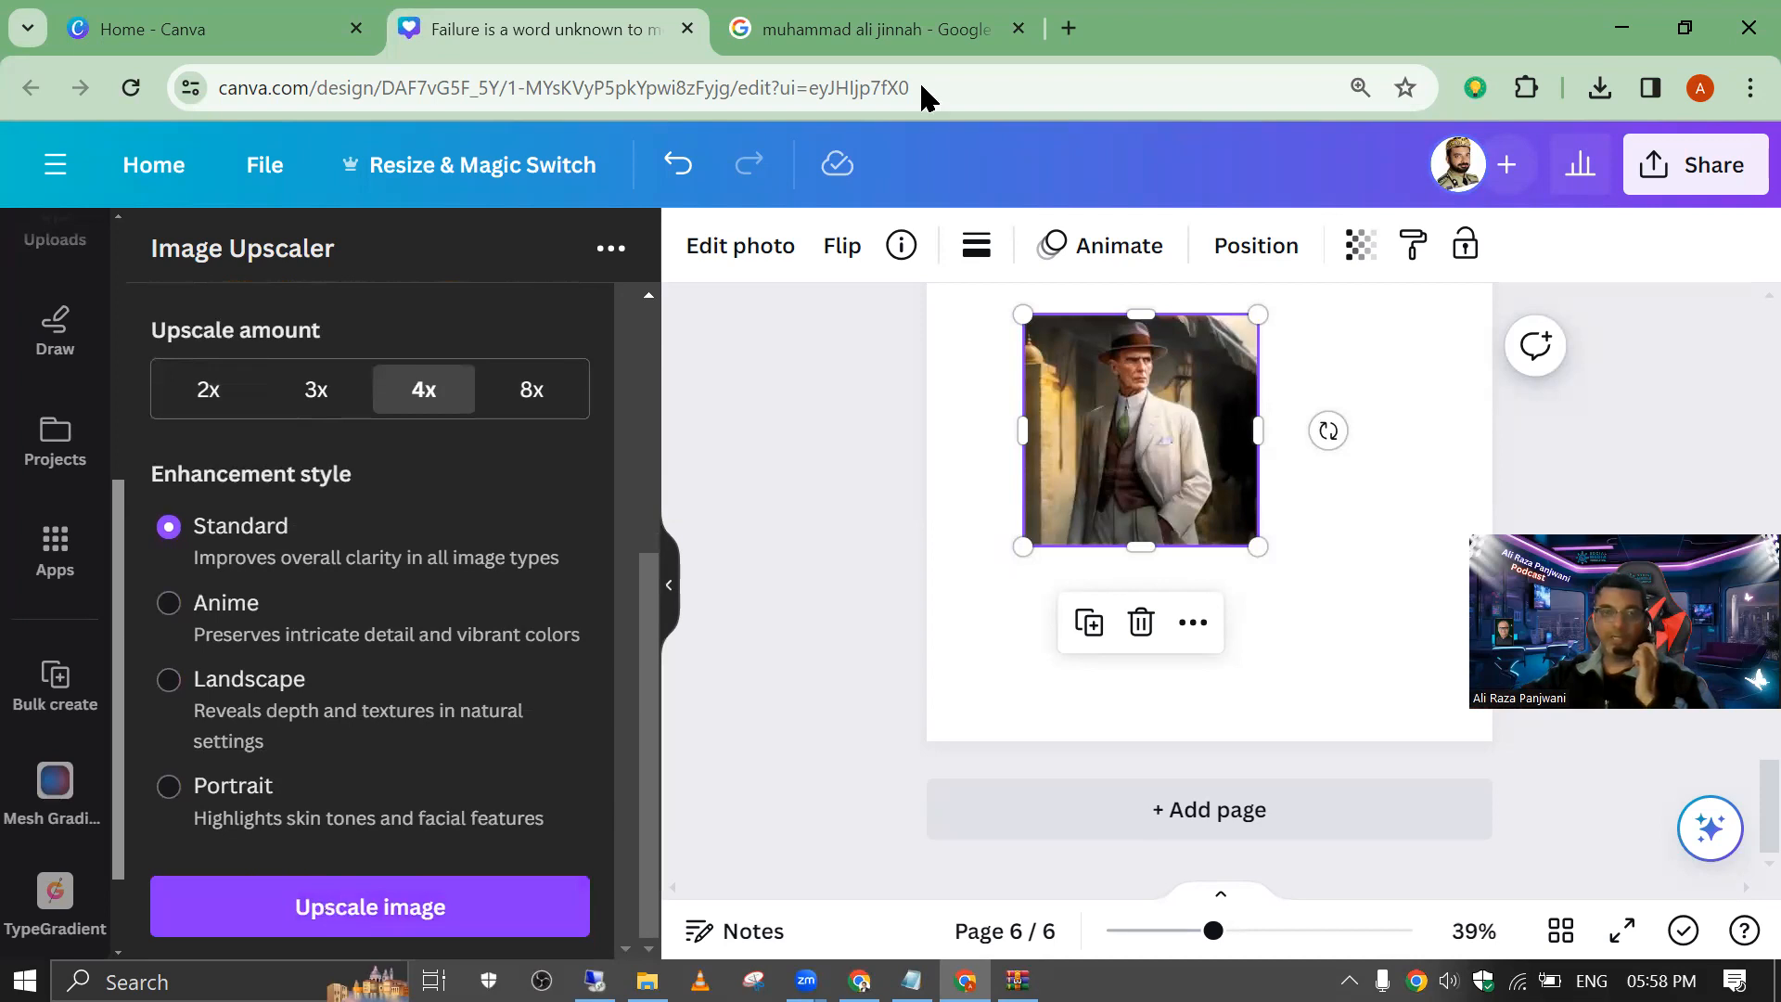
left_click(358, 909)
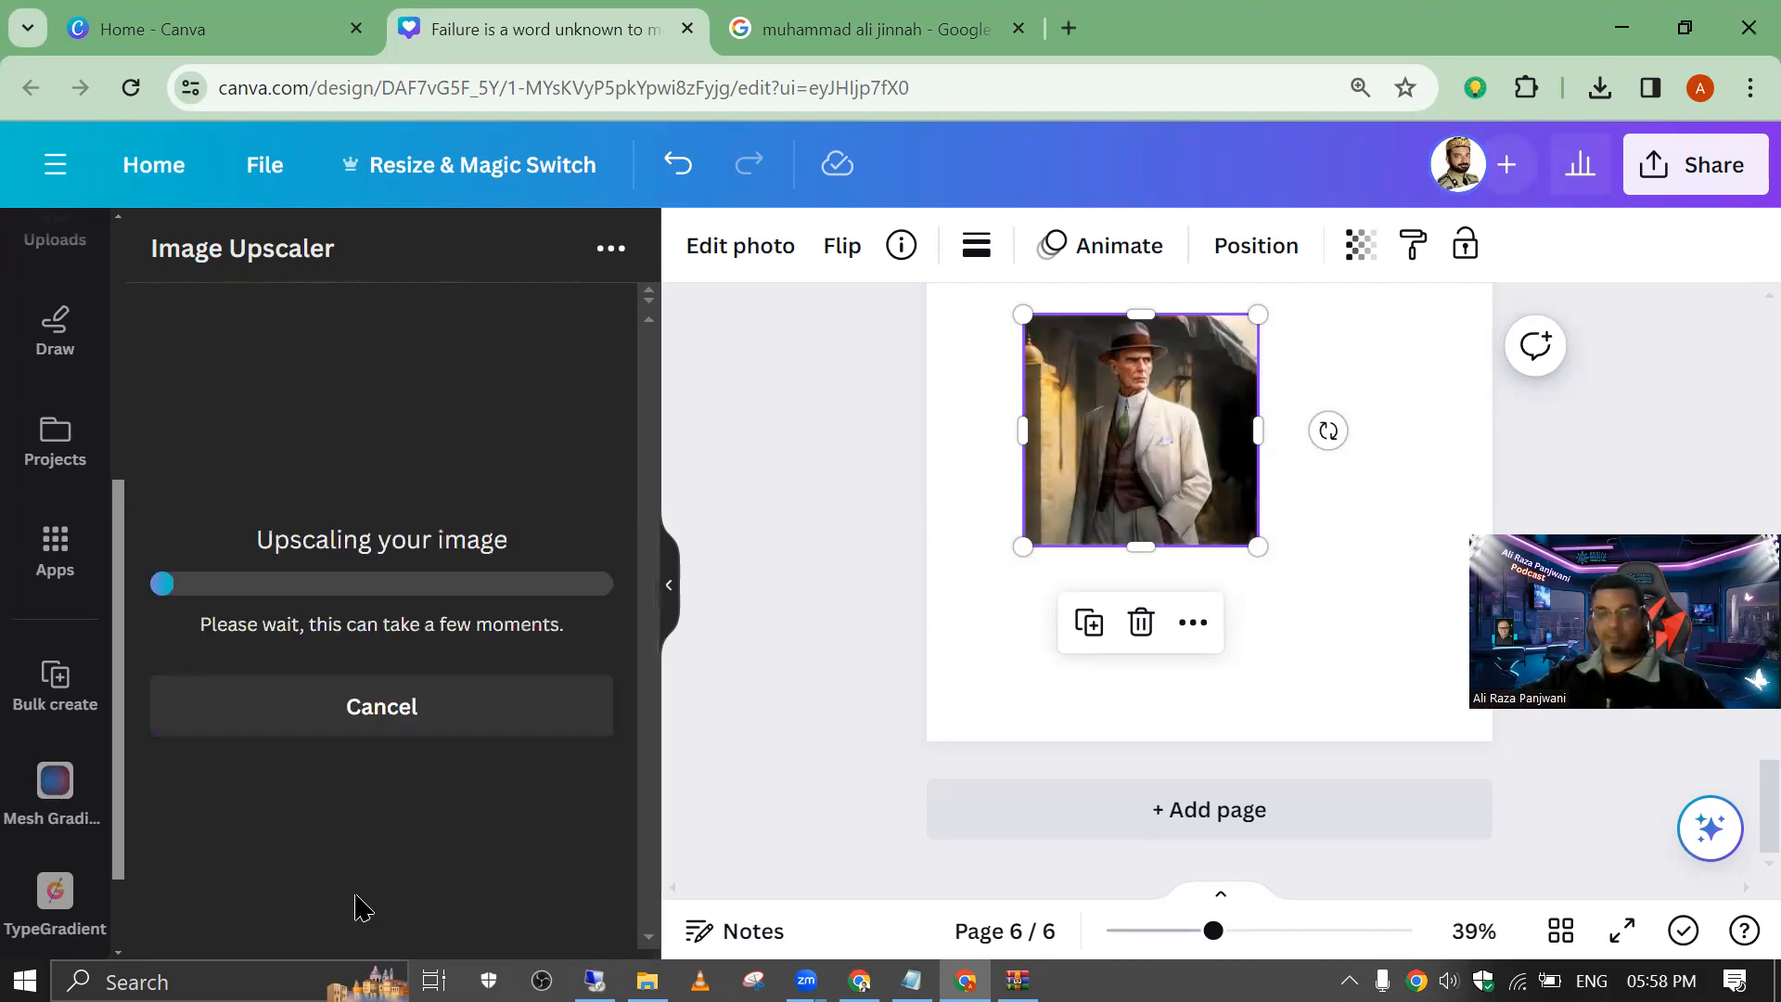
Step: Add a blank page after page 6 and insert the enhanced portrait on it
left_click(1141, 819)
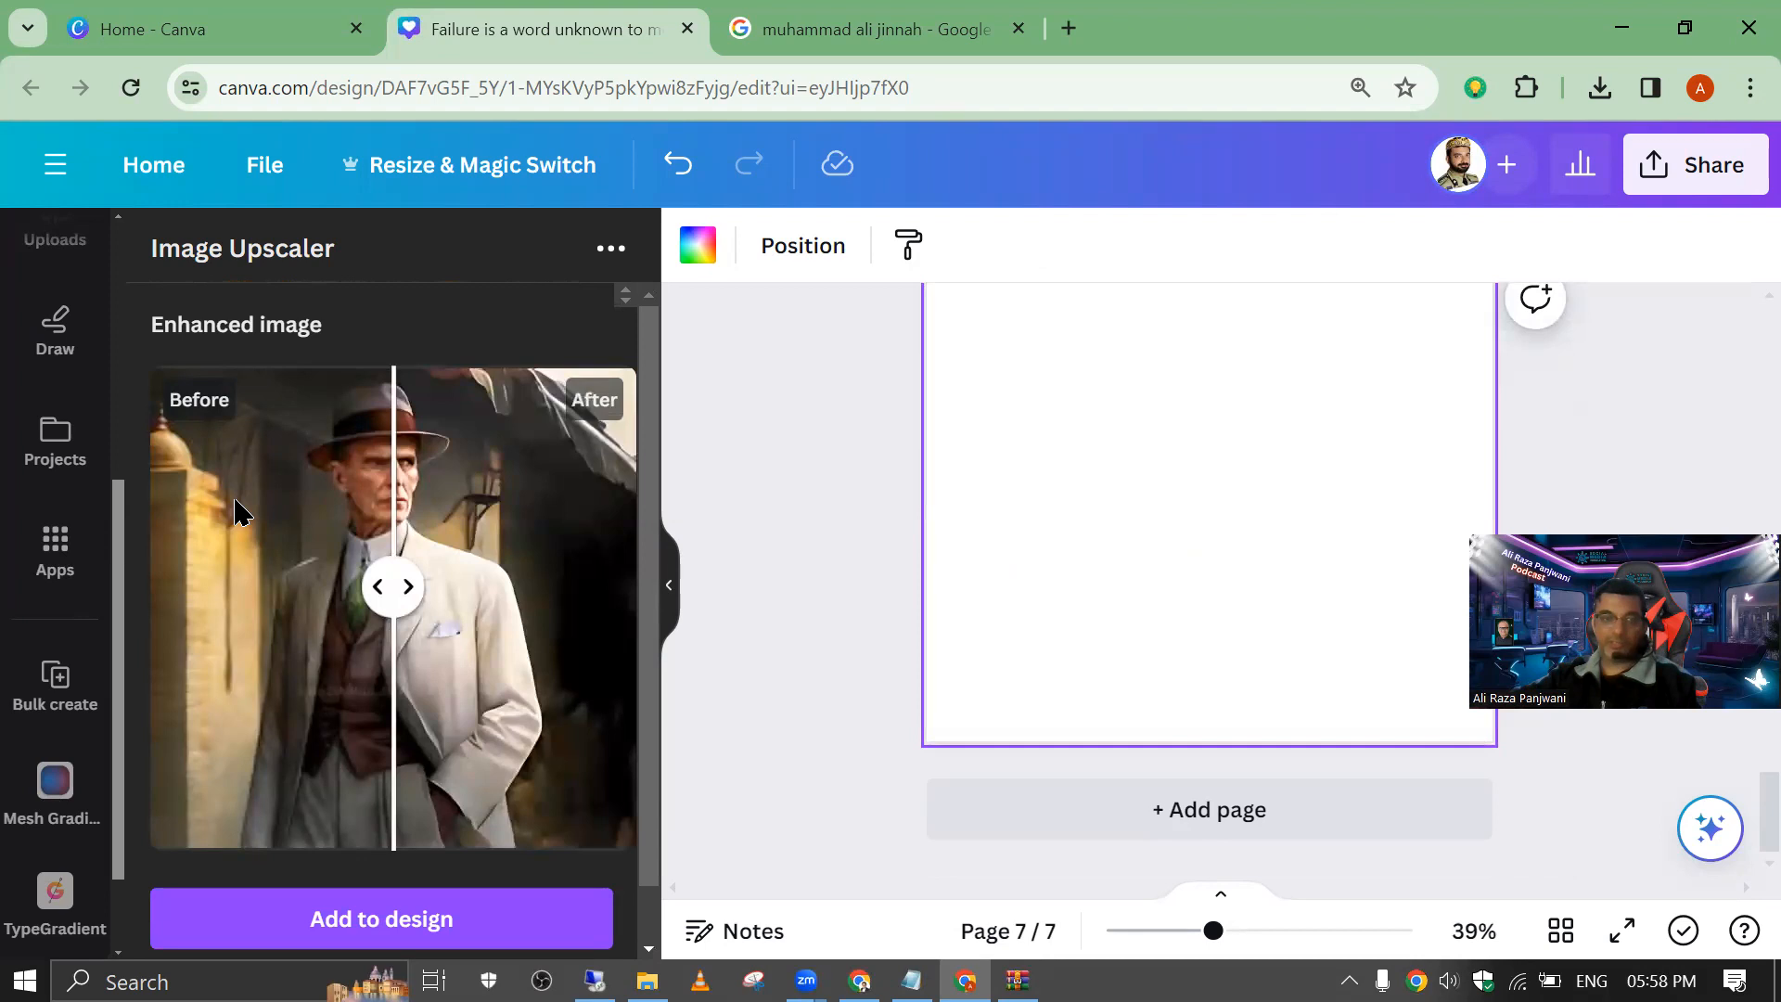
left_click(438, 913)
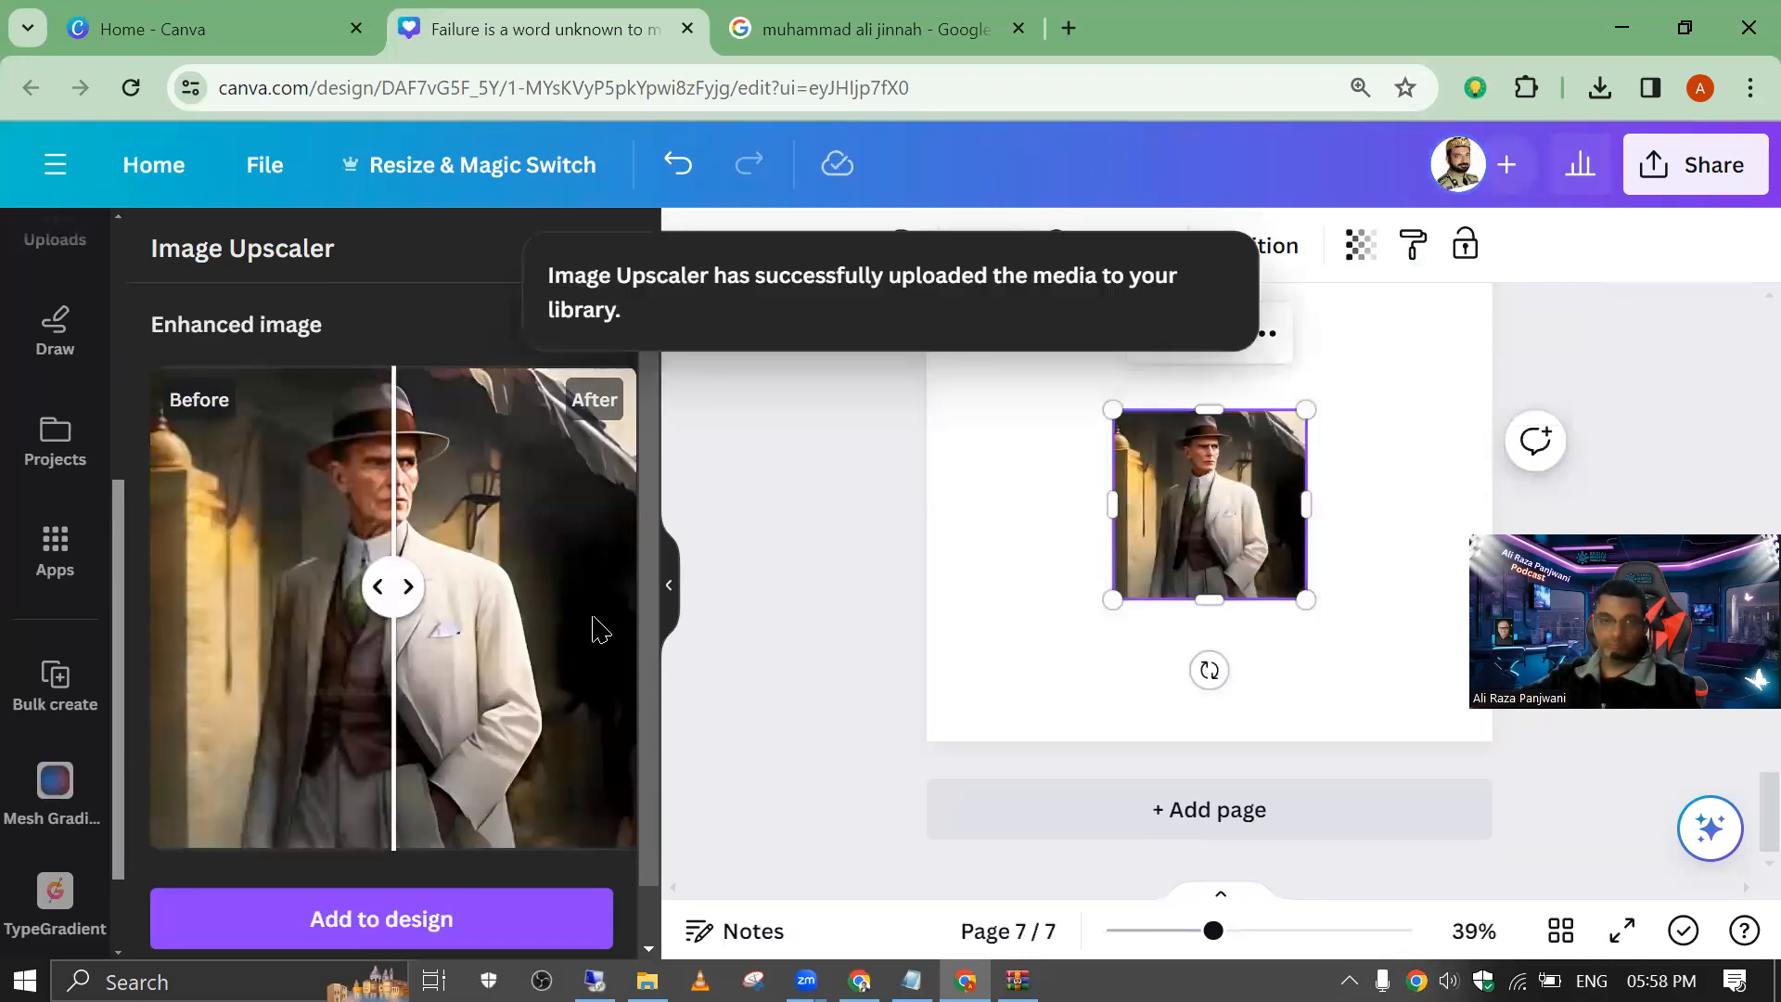
scroll(594, 627, "down", 1)
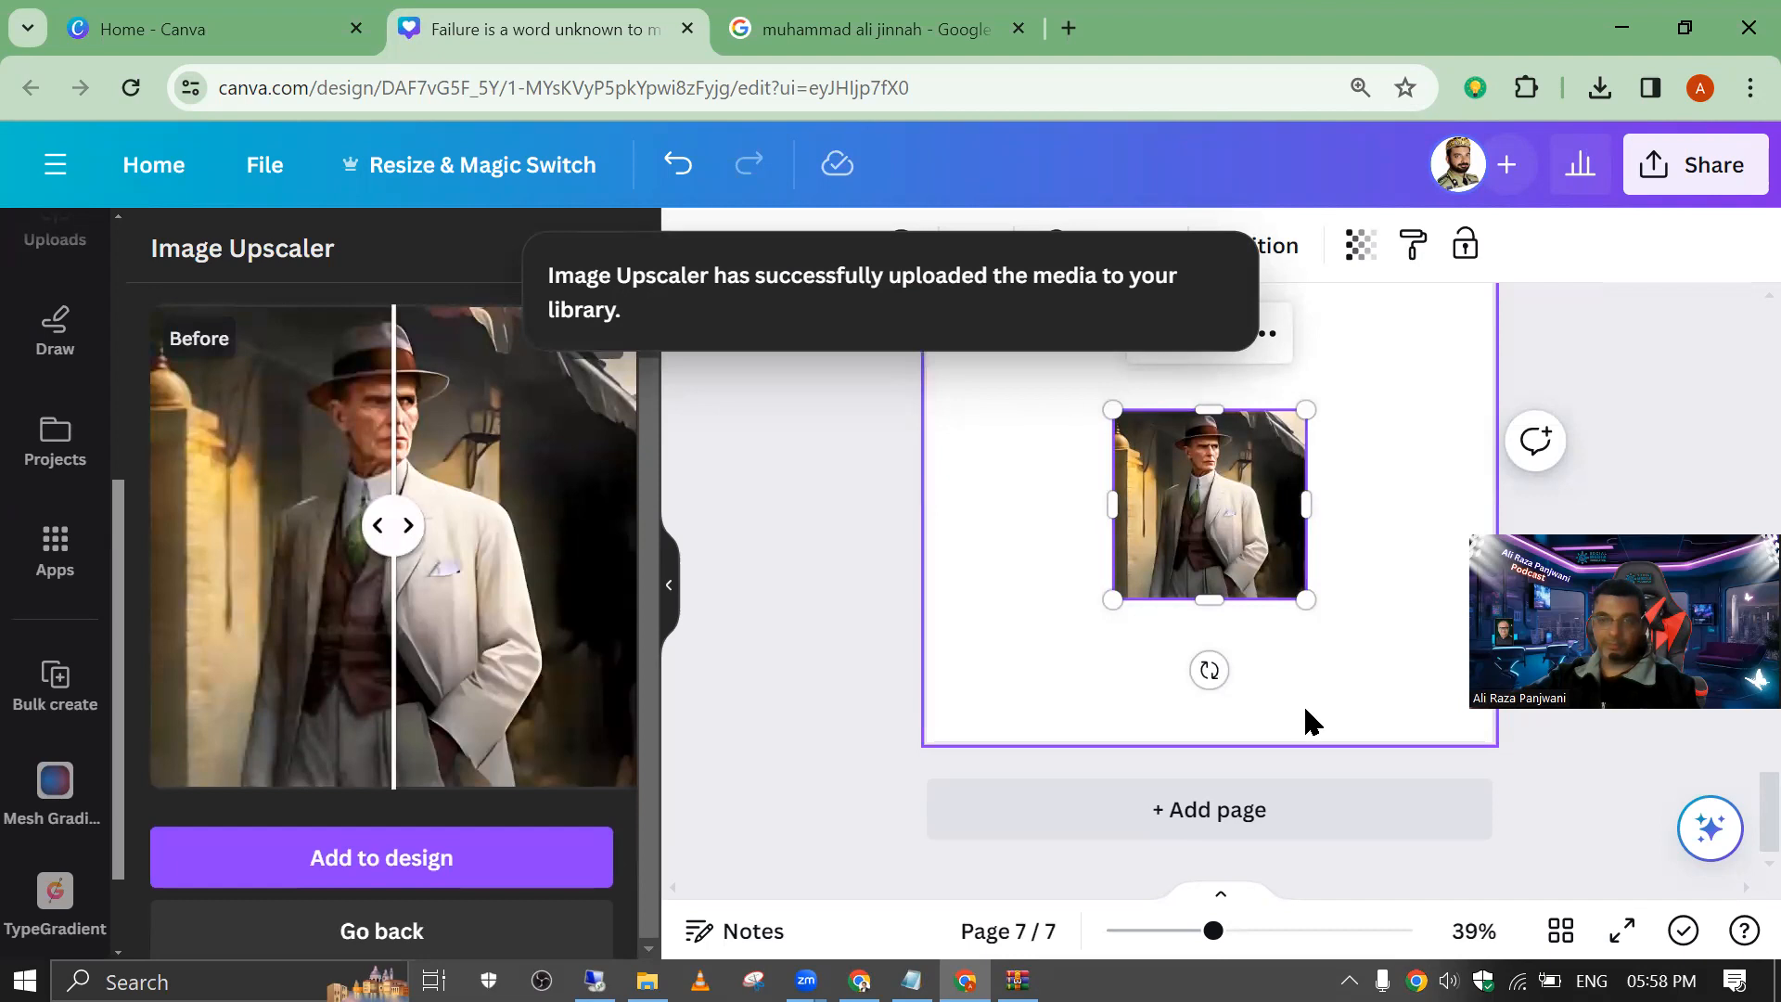
Step: Set the enhanced portrait as page 7's background and shift it down within the crop so the hat shows
left_click_drag(1210, 931, 1225, 820)
left_click_drag(1205, 574, 1132, 454)
right_click(1132, 453)
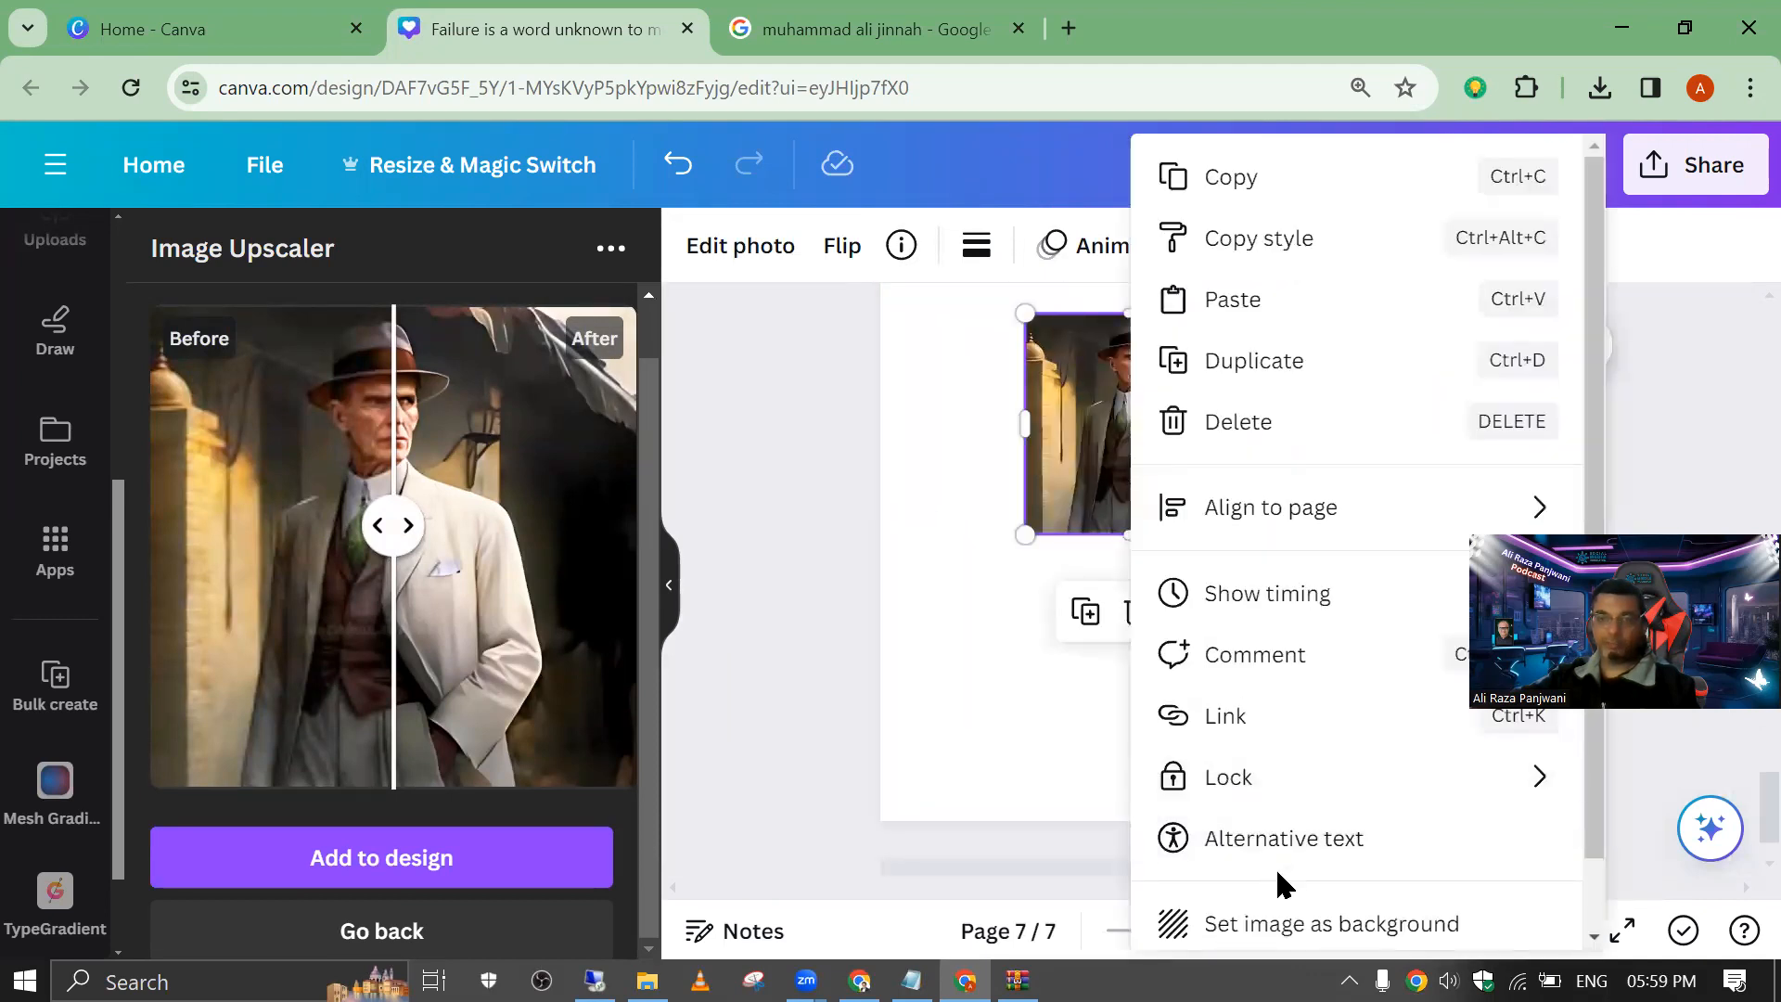
left_click(1281, 924)
double_click(1213, 476)
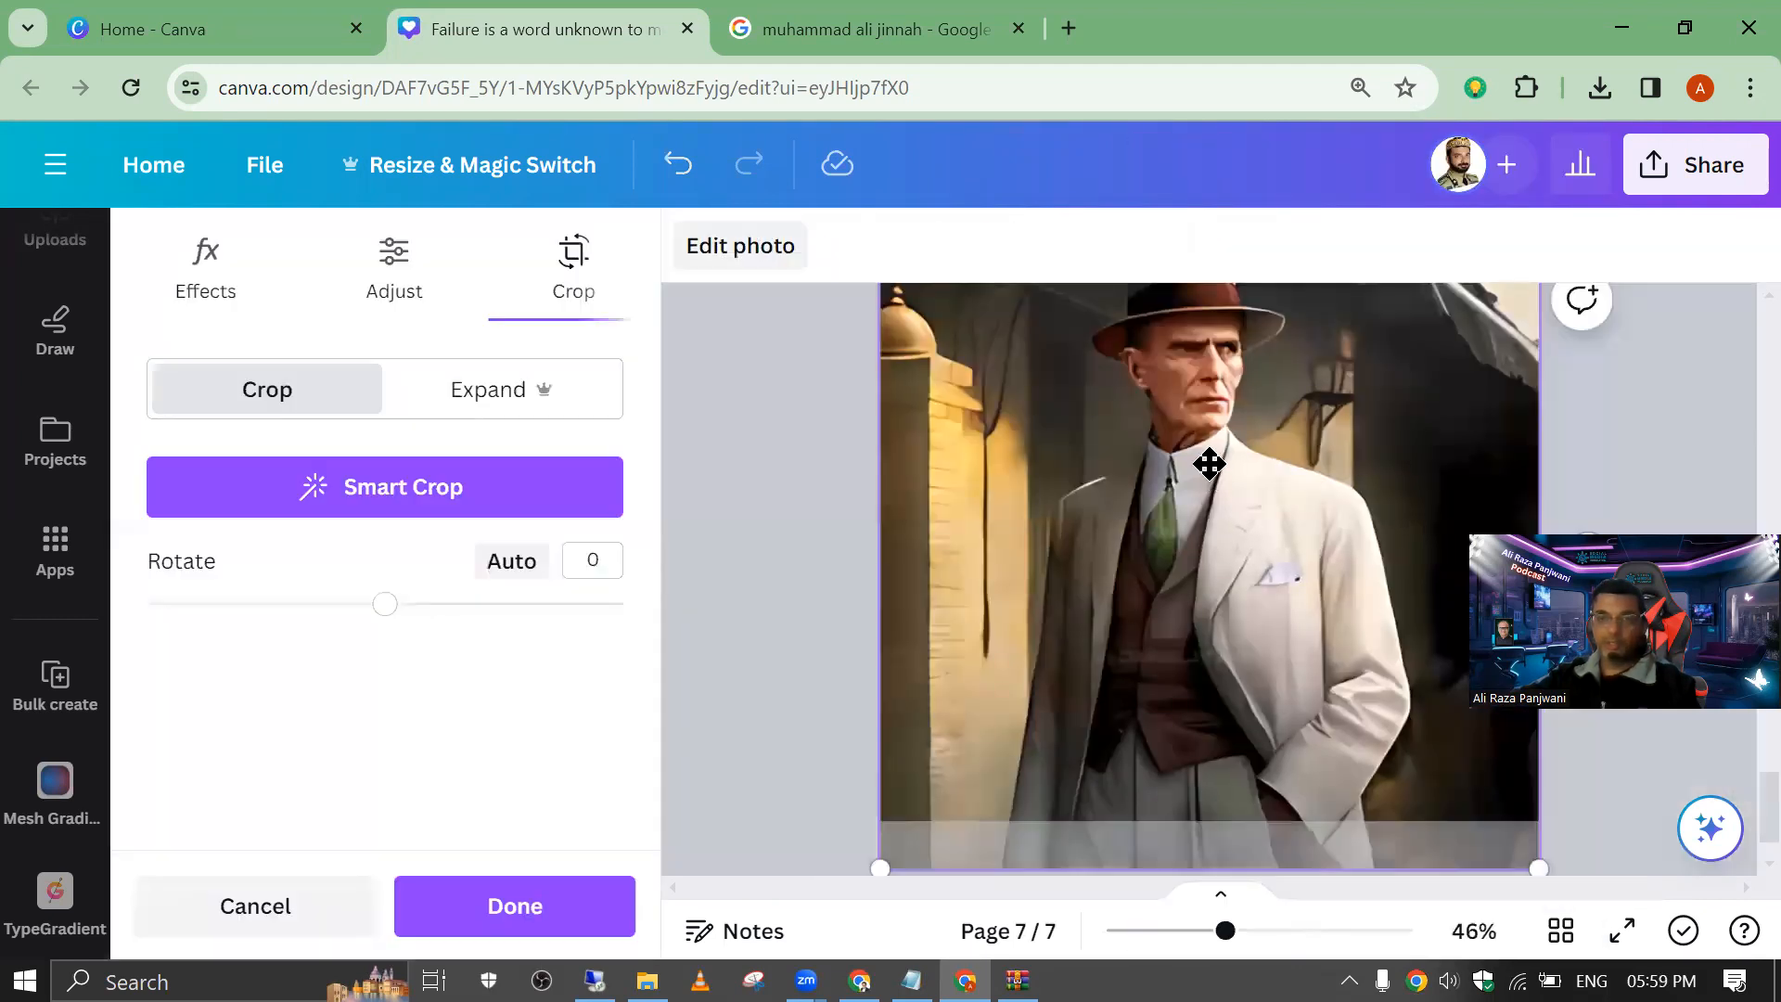
left_click_drag(1205, 465, 1193, 591)
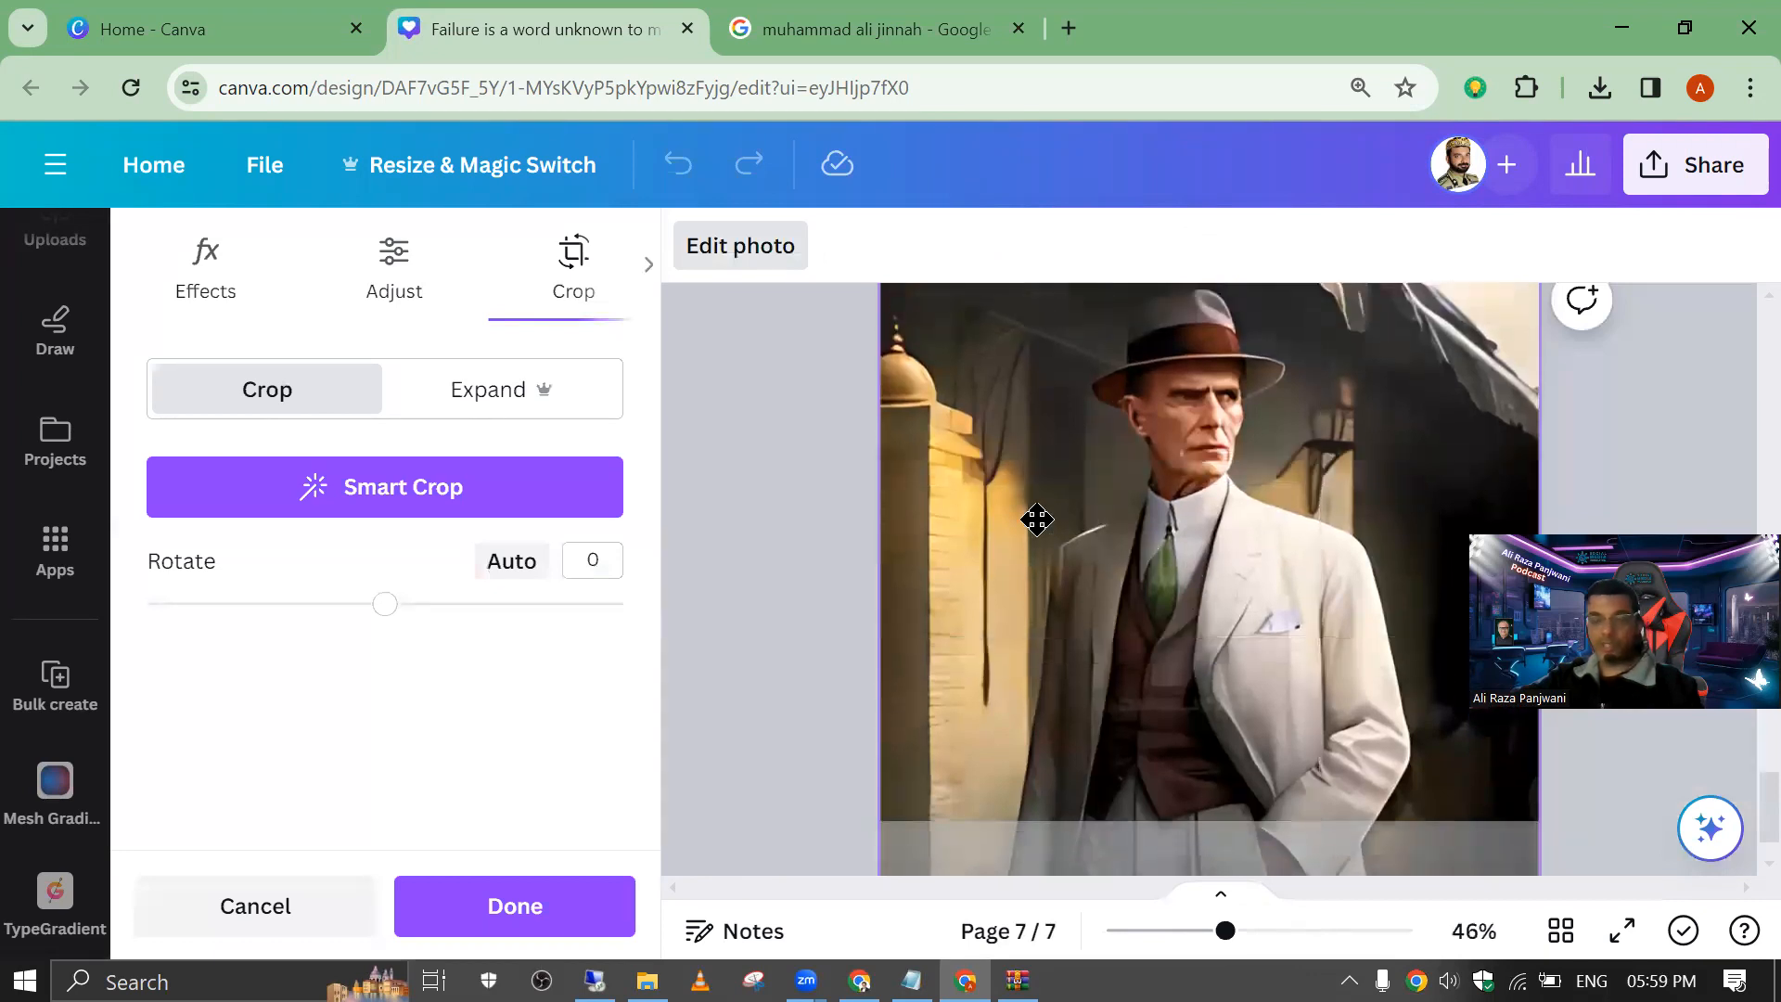
left_click(784, 454)
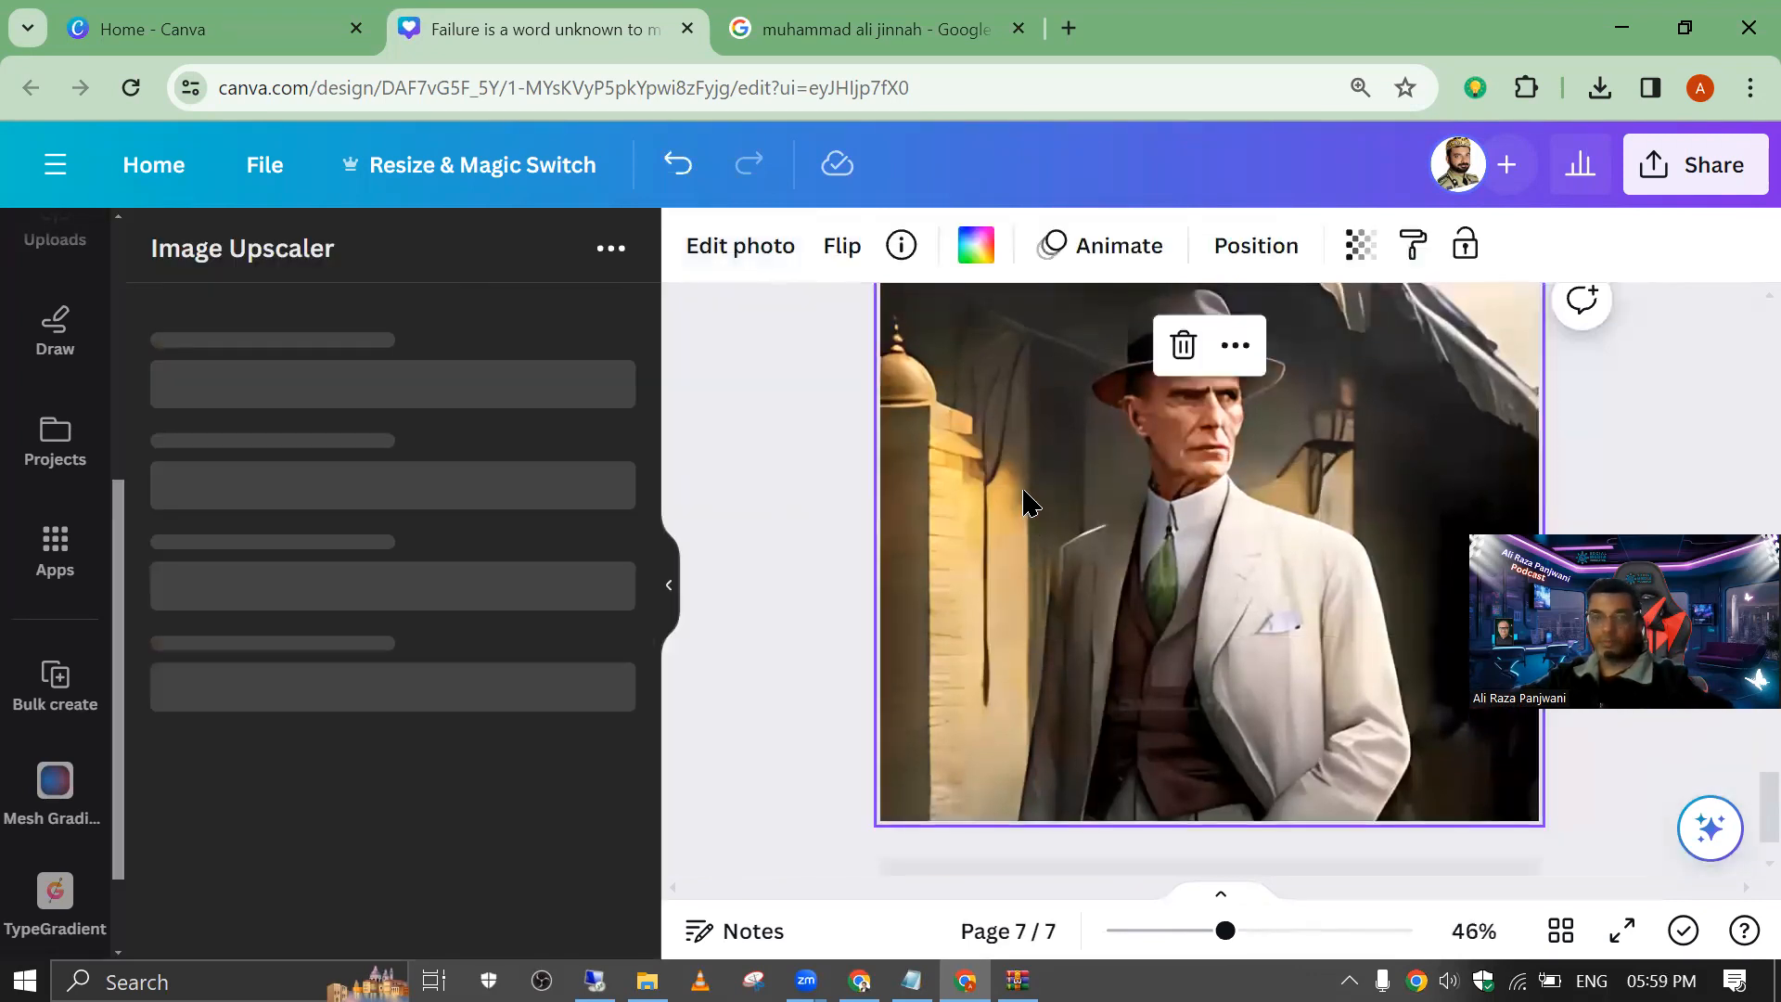
Step: Detach the portrait from page 7's background and cut out the man with BG Remover
right_click(1041, 386)
left_click(1149, 846)
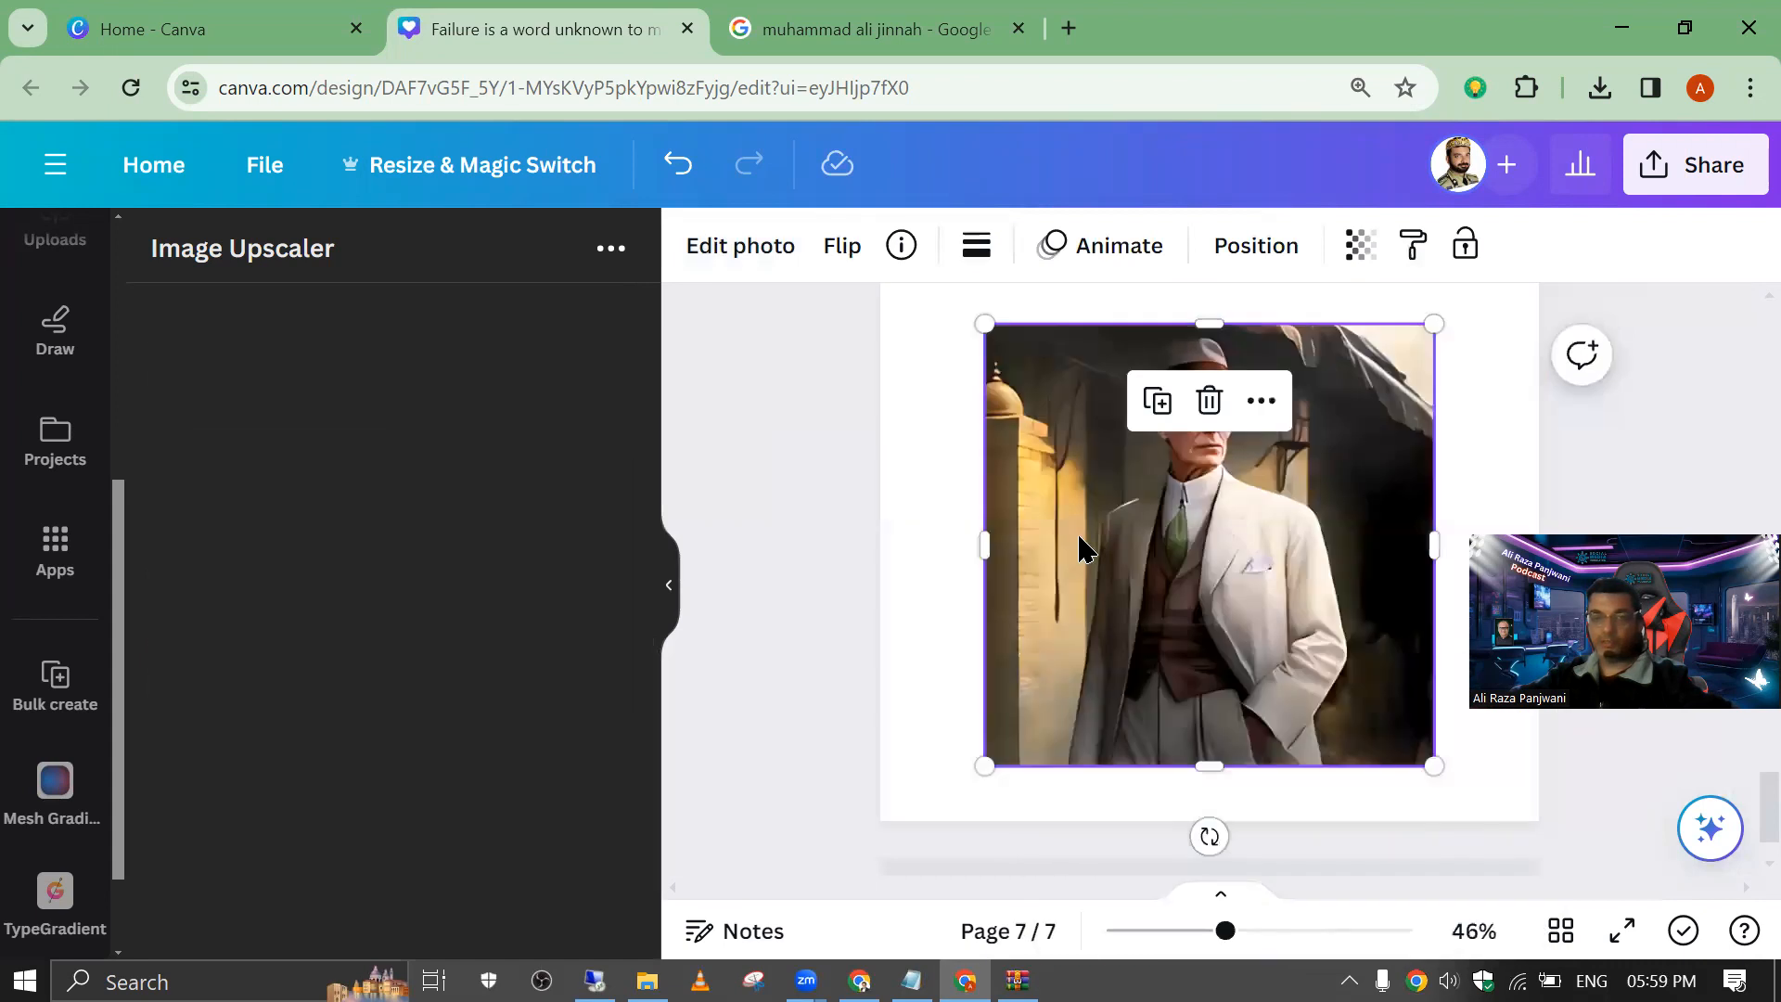
left_click(710, 248)
left_click(258, 461)
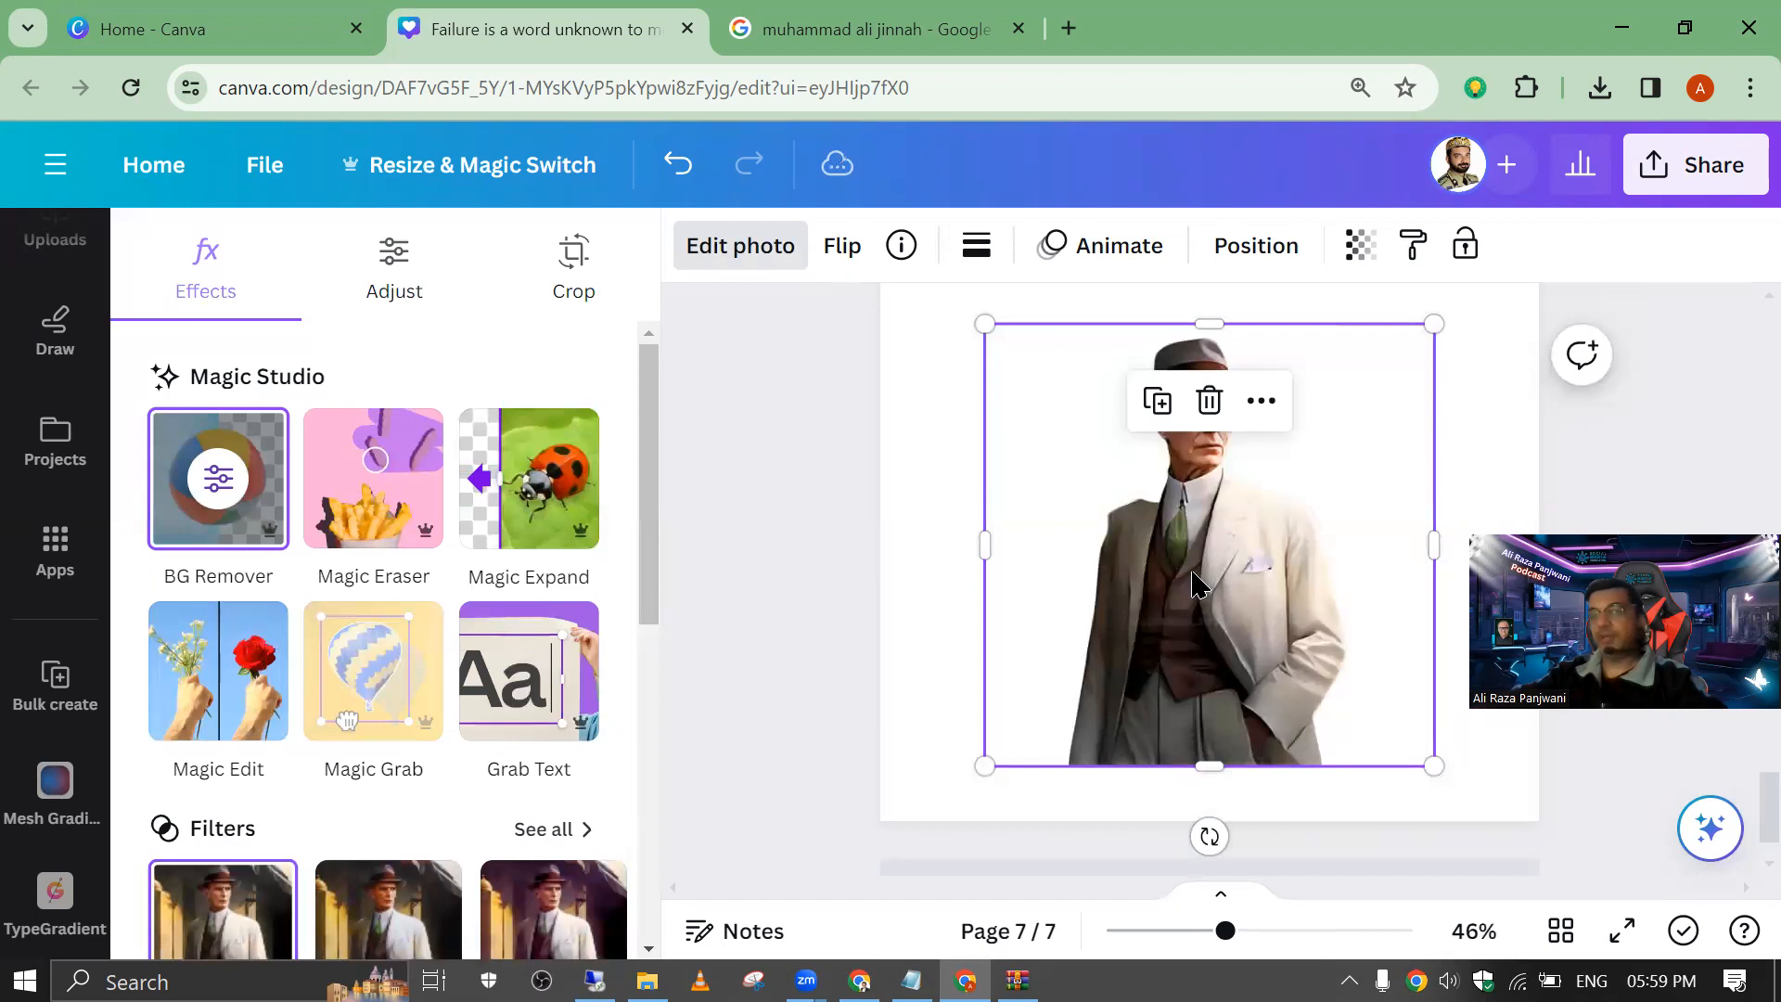
Step: Duplicate page 1 and replace the old portrait on the original page 1 with a copy of the upscaled cutout from page 7
scroll(1028, 582, "up", 15)
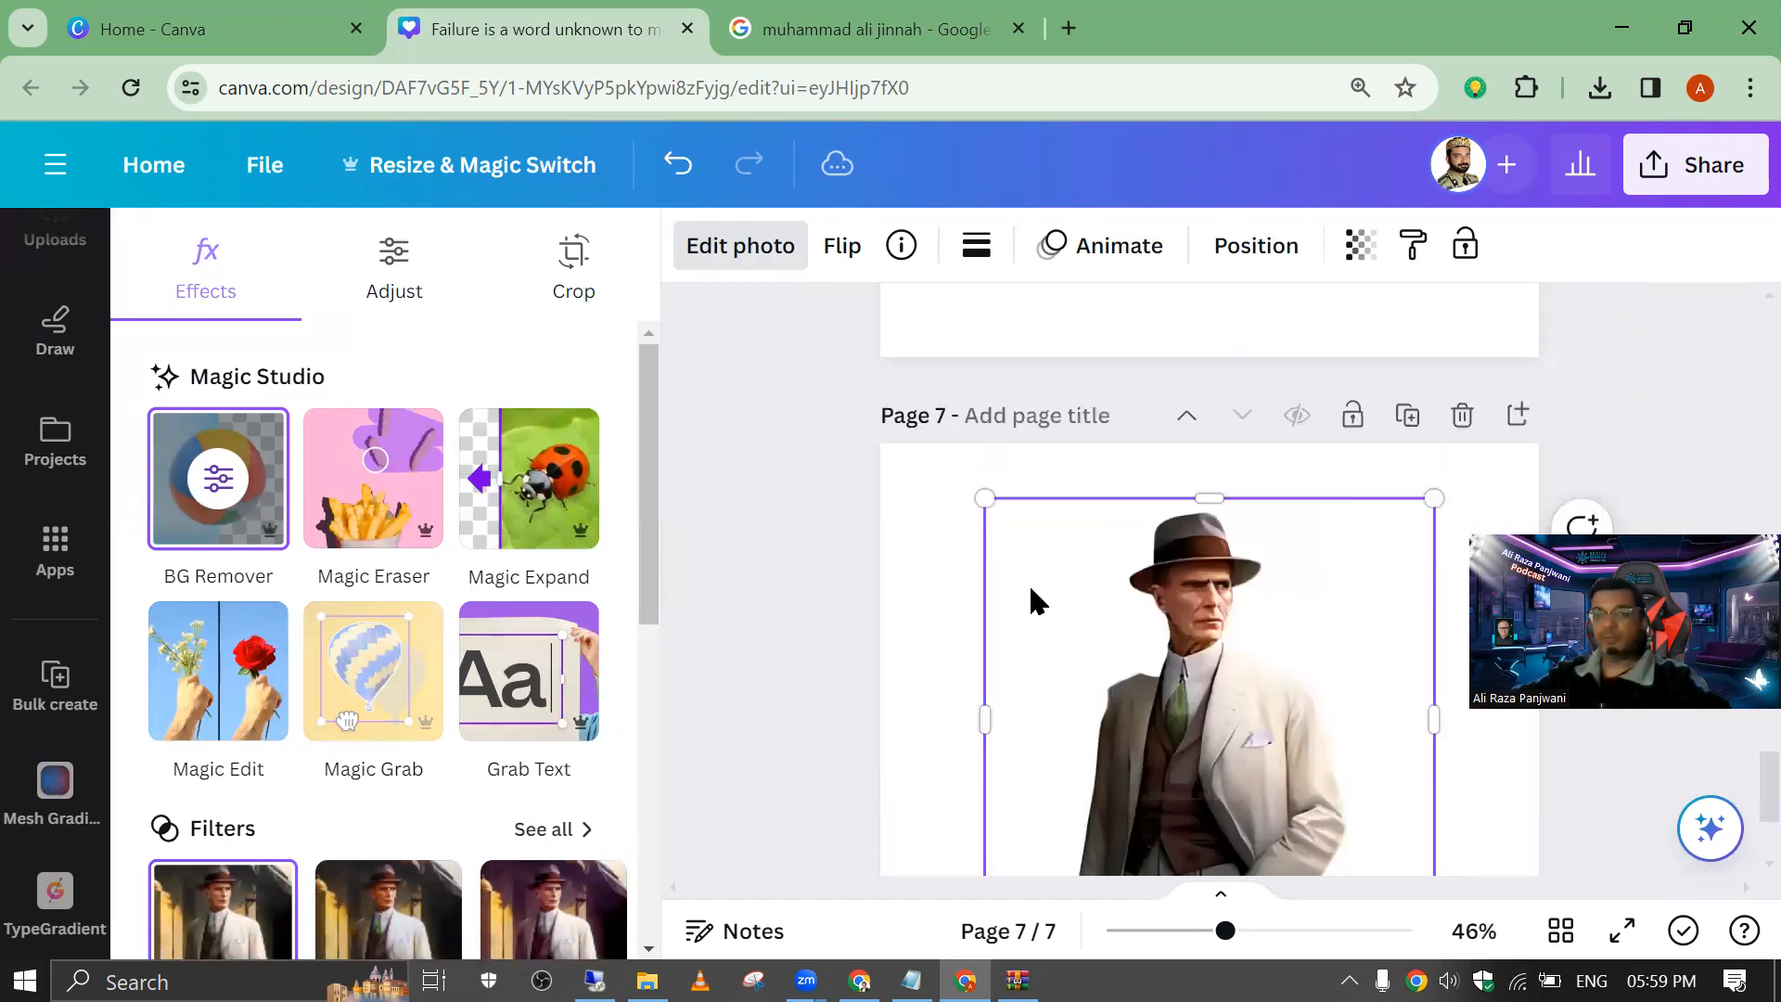
left_click(1028, 577)
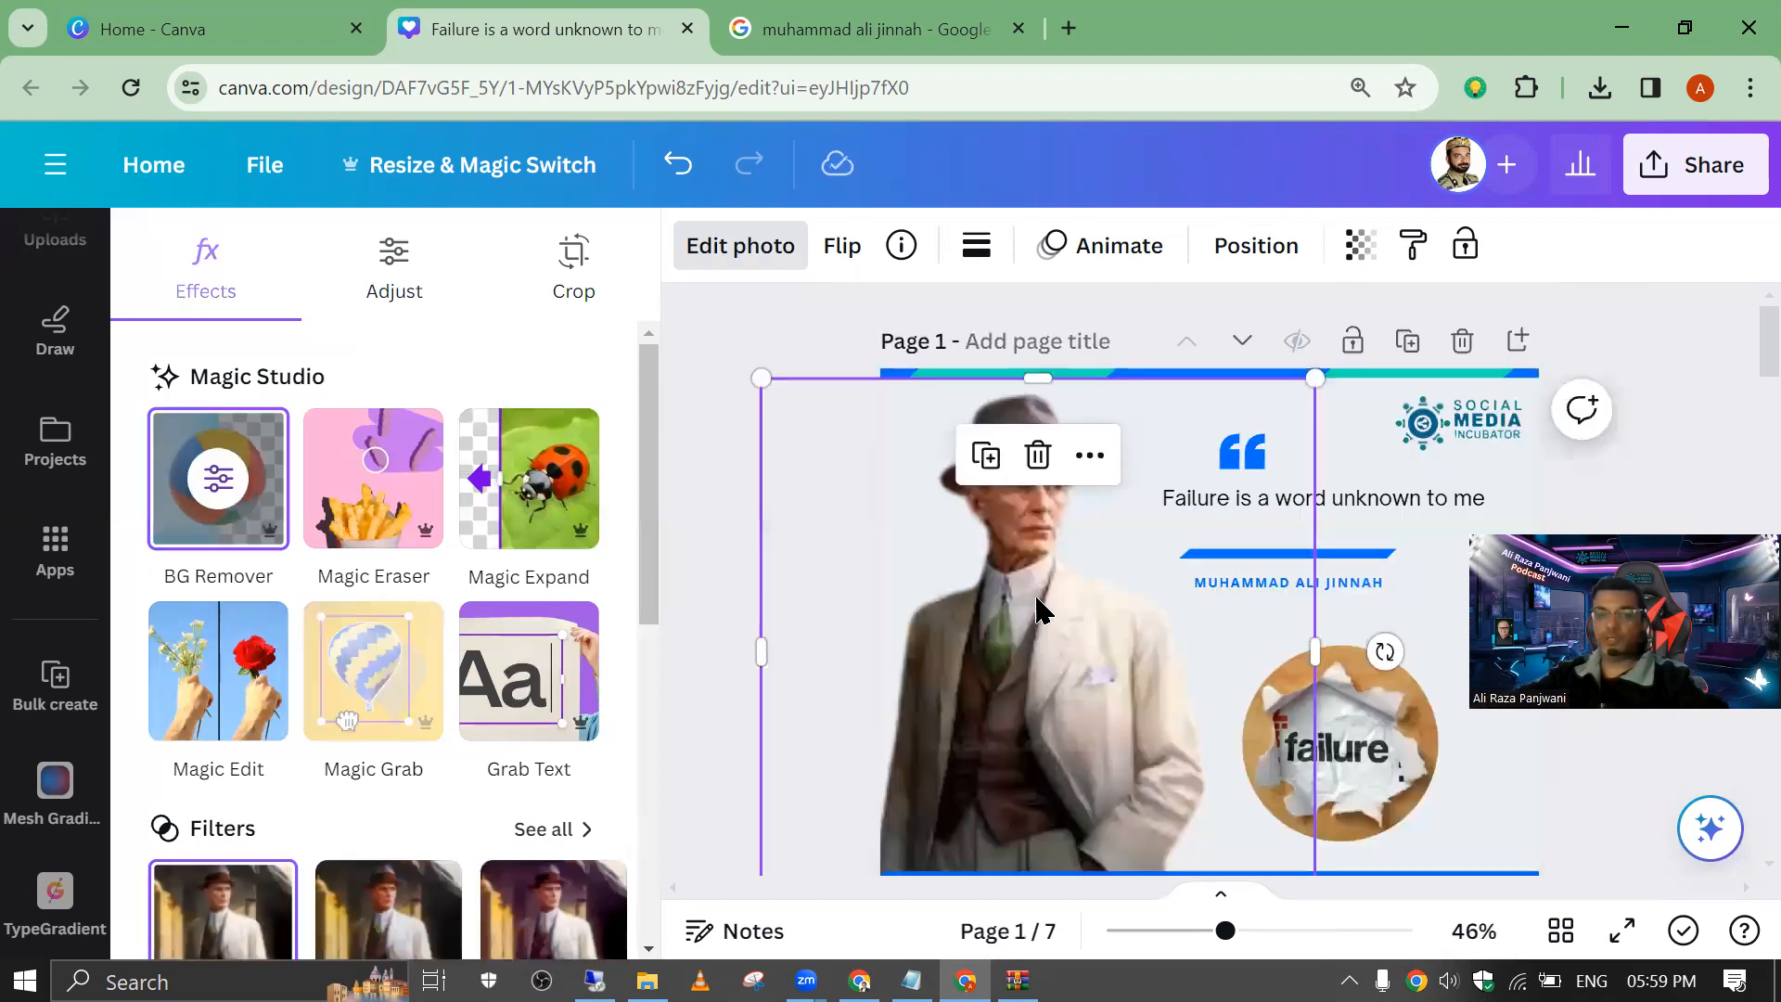
left_click(1403, 341)
left_click(1081, 497)
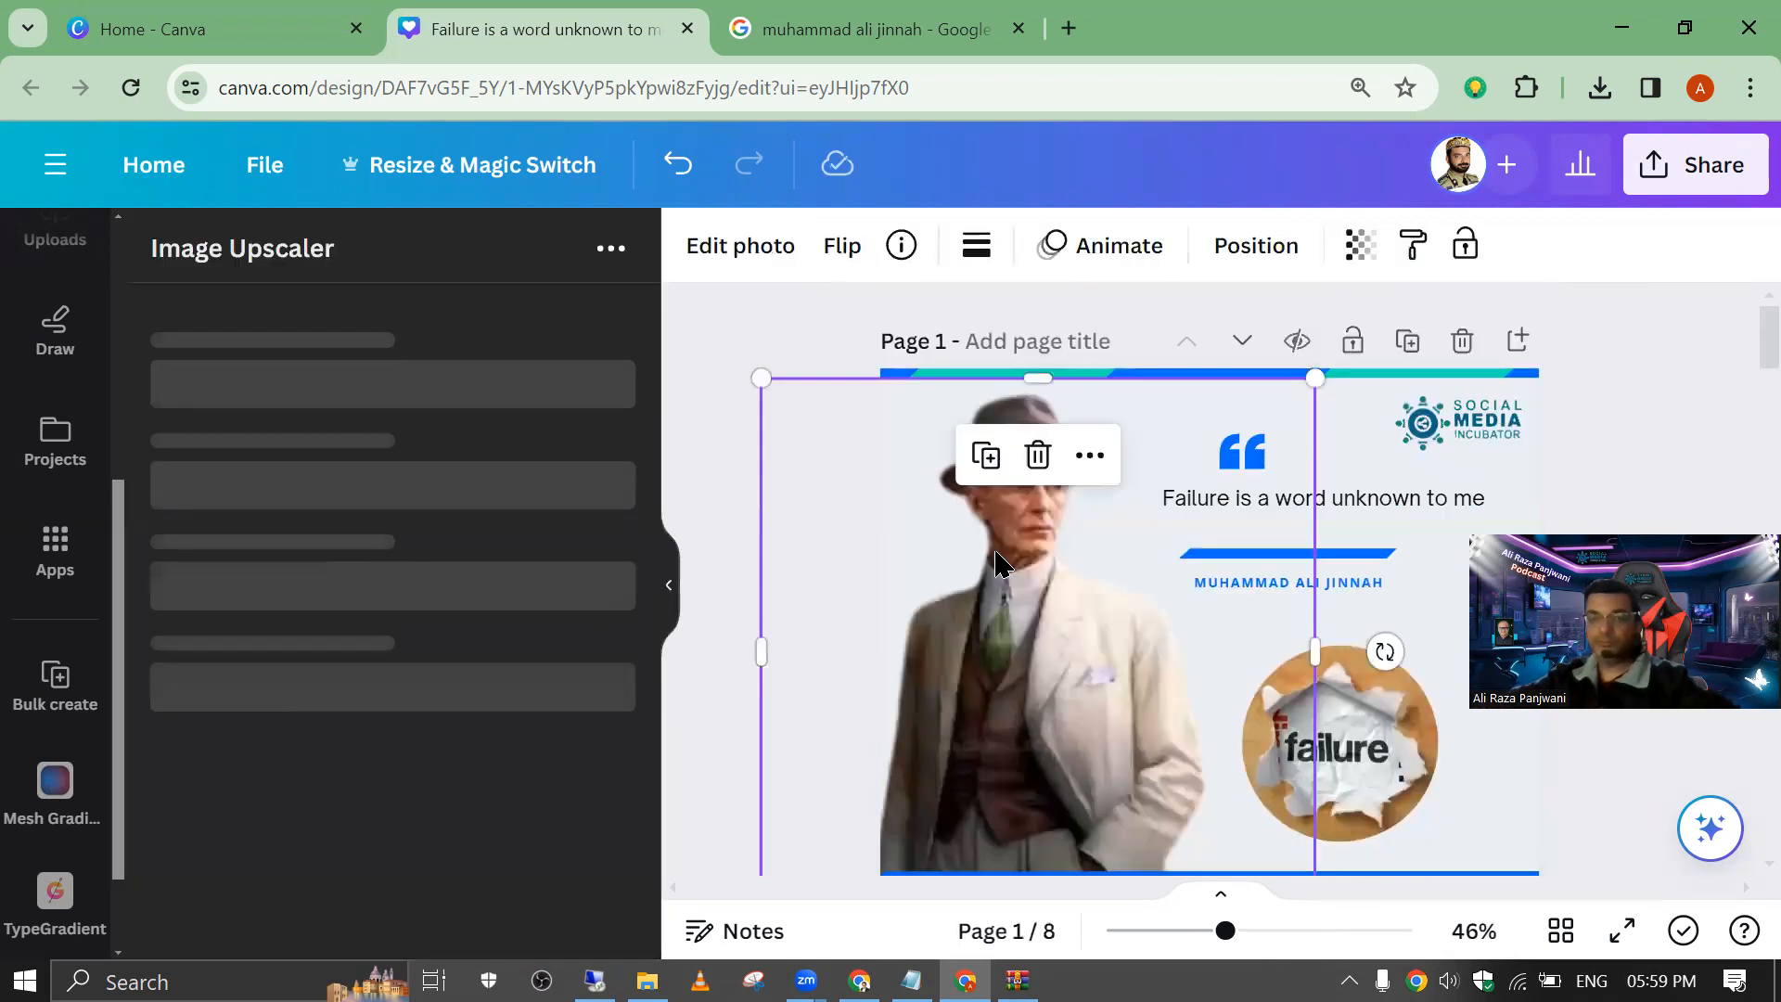
key("Delete")
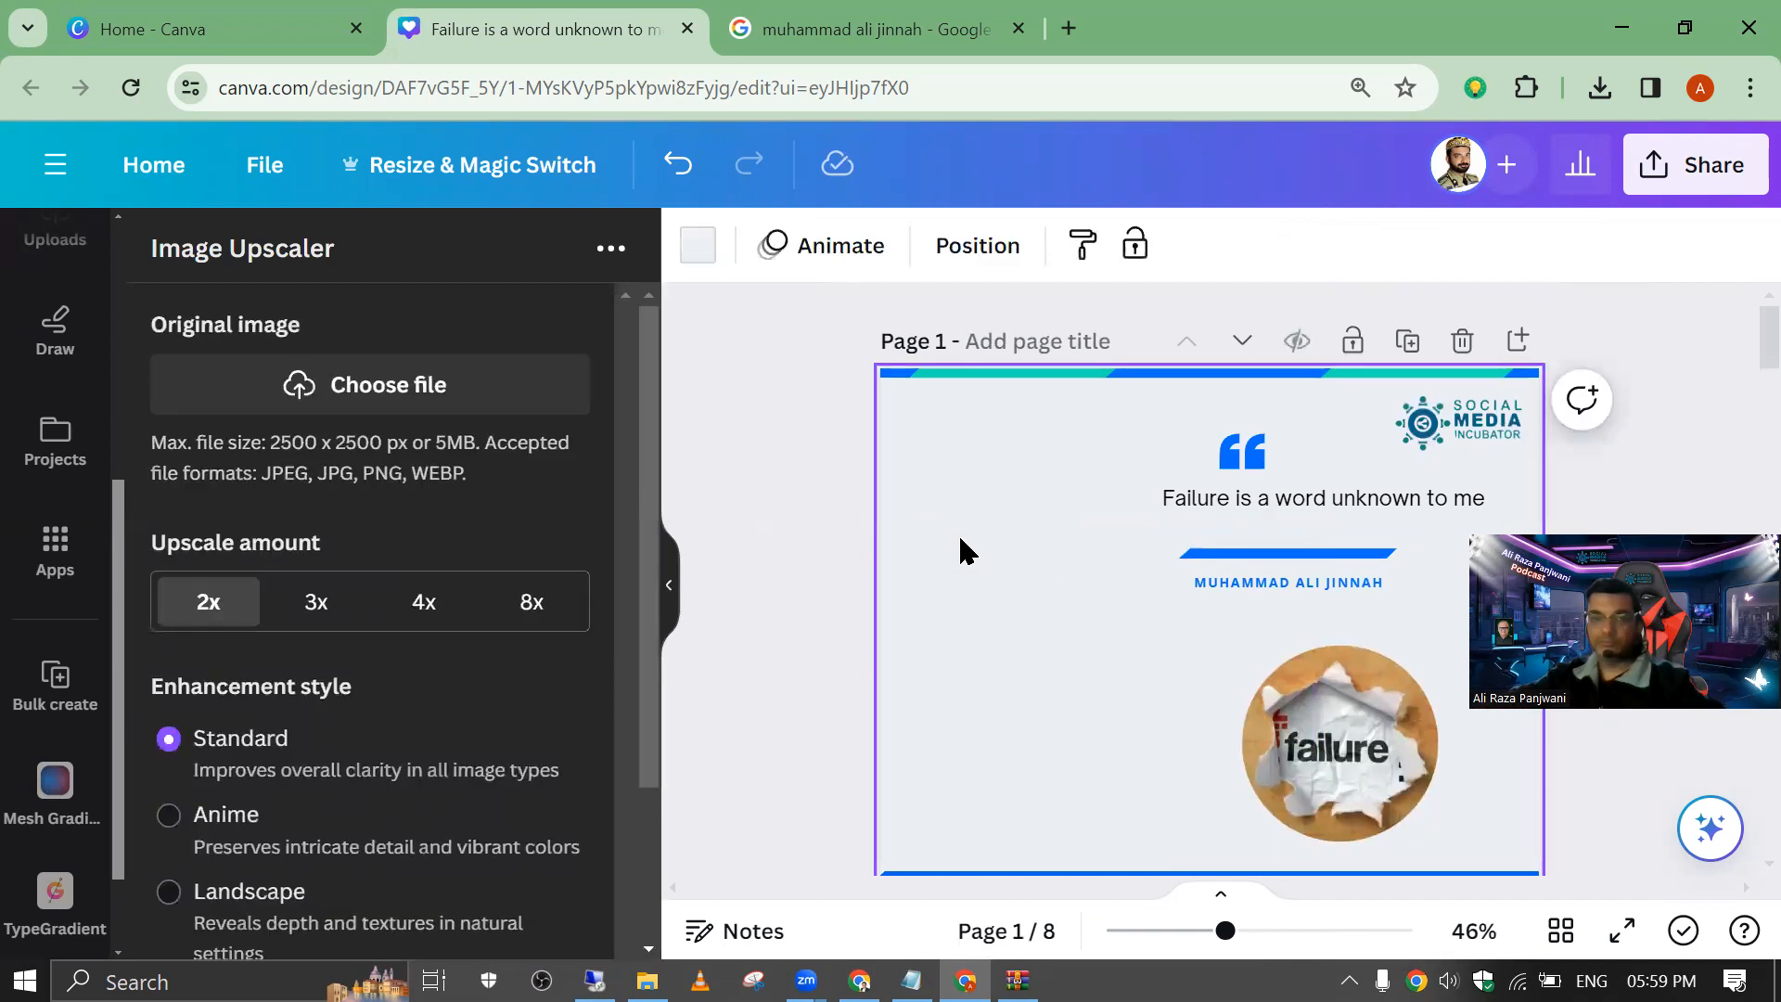
key("ctrl+z")
Step: Move the new cutout to the lower left of page 1 and enlarge it to about 788 × 775 px
left_click_drag(1024, 642, 854, 652)
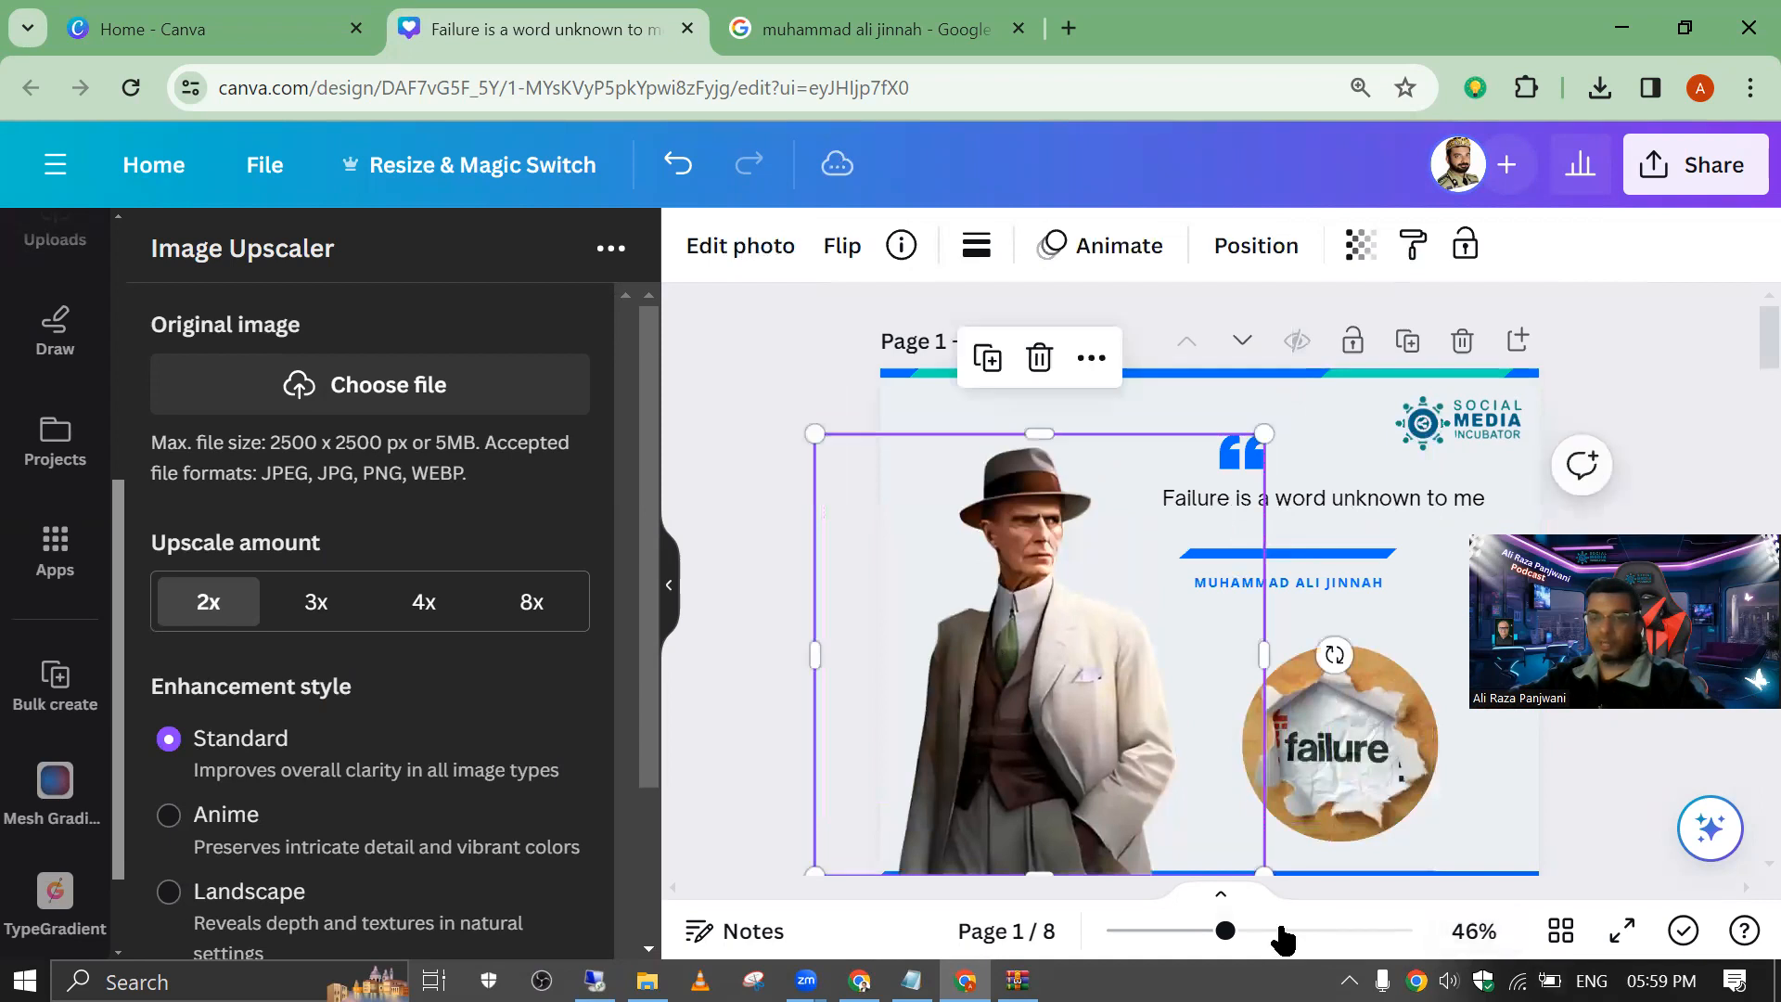
mouse_move(1226, 931)
left_mouse_down()
mouse_move(1182, 930)
mouse_move(1202, 931)
left_mouse_up()
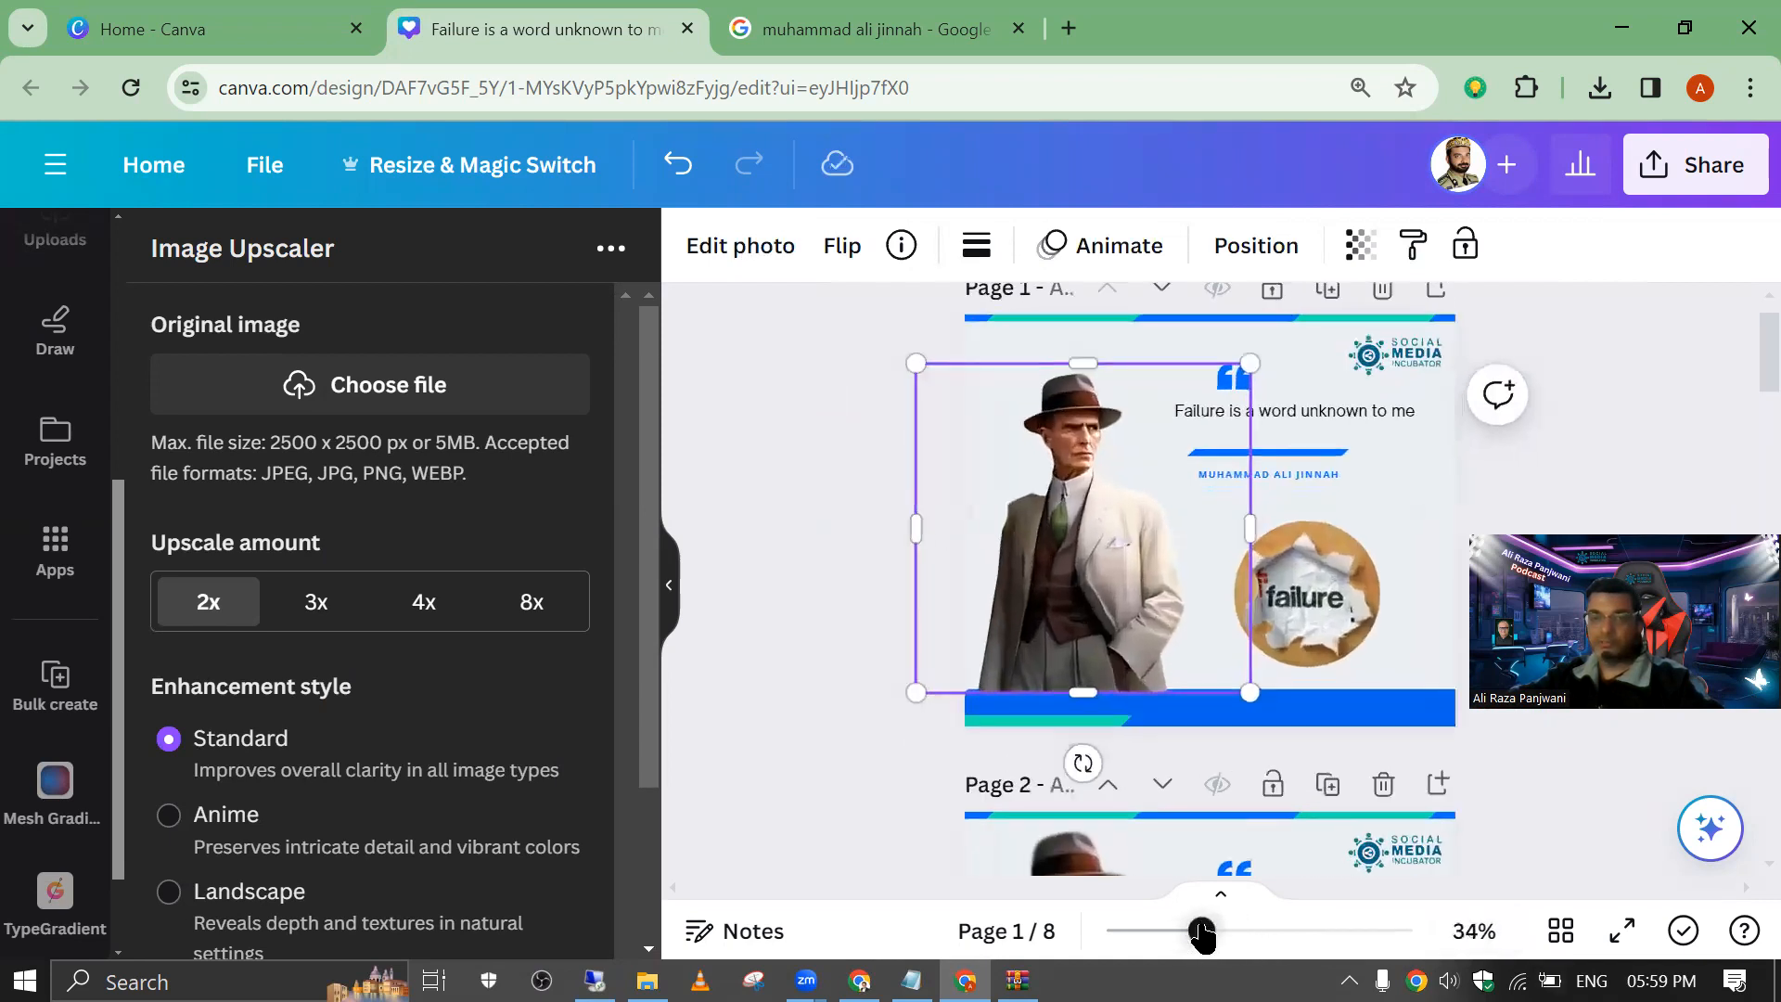
left_click_drag(1028, 577, 1012, 613)
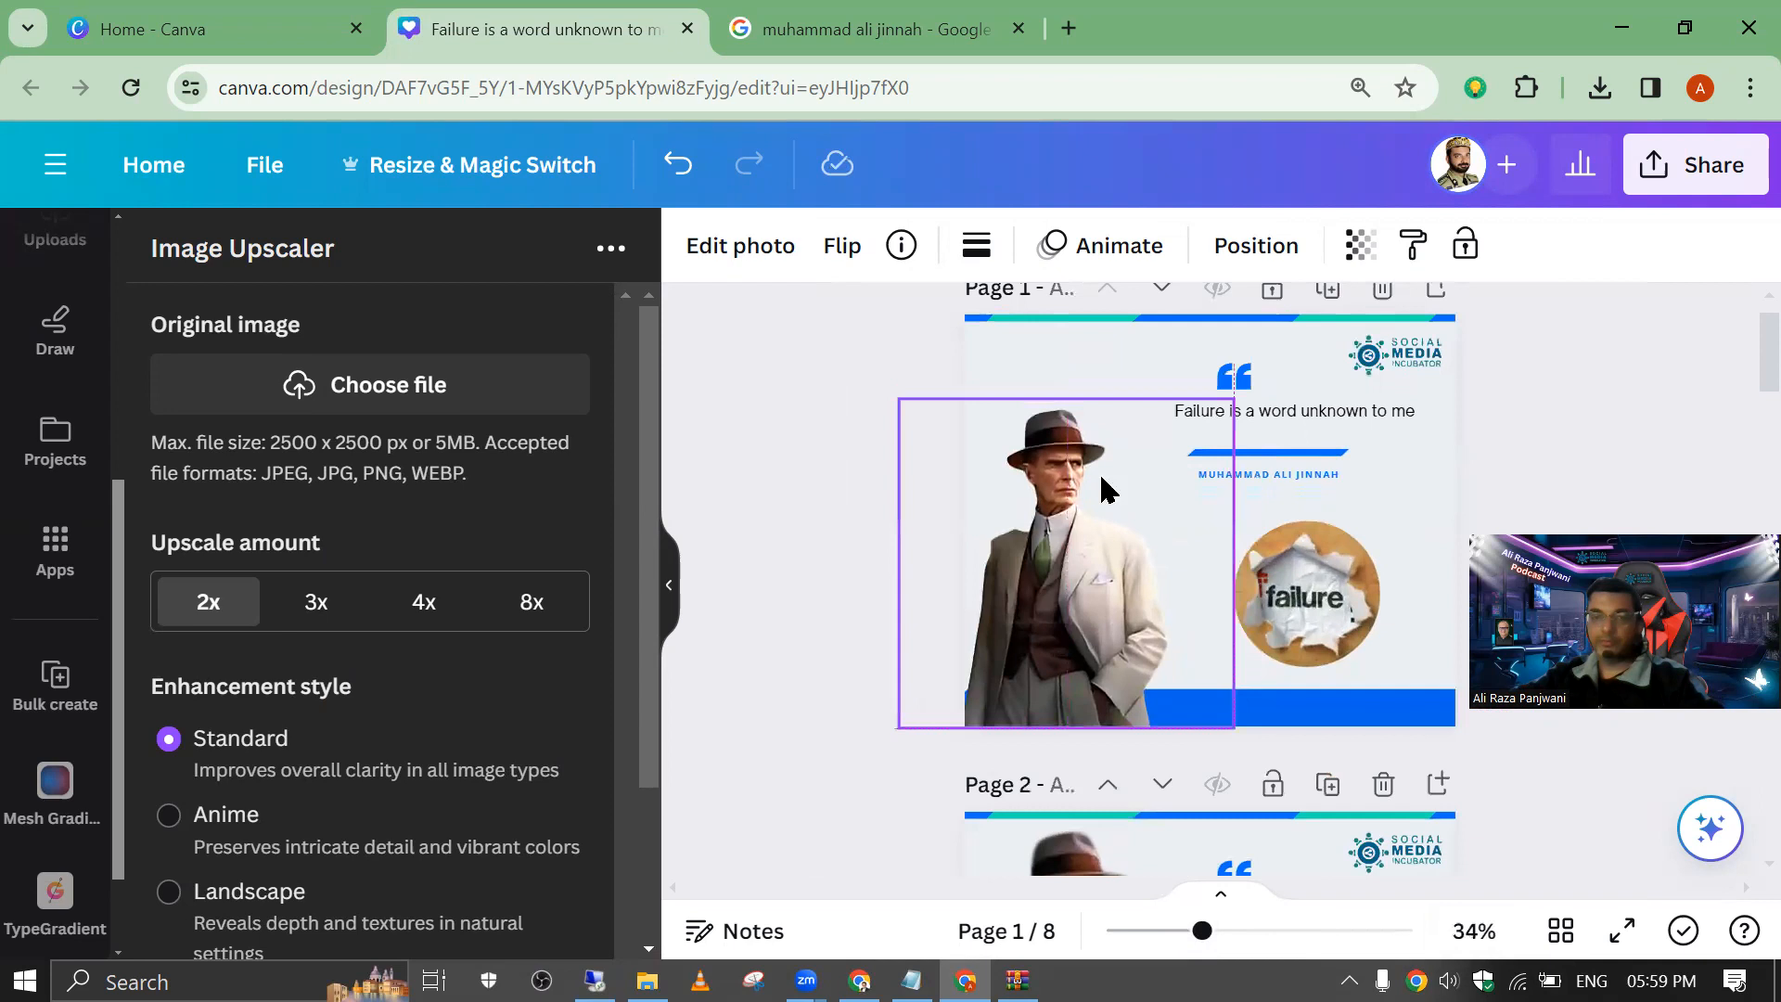
left_click_drag(1235, 401, 1310, 324)
Step: Send the portrait on page 1 backward so it sits behind the blue bar along the page's base
left_click(1262, 248)
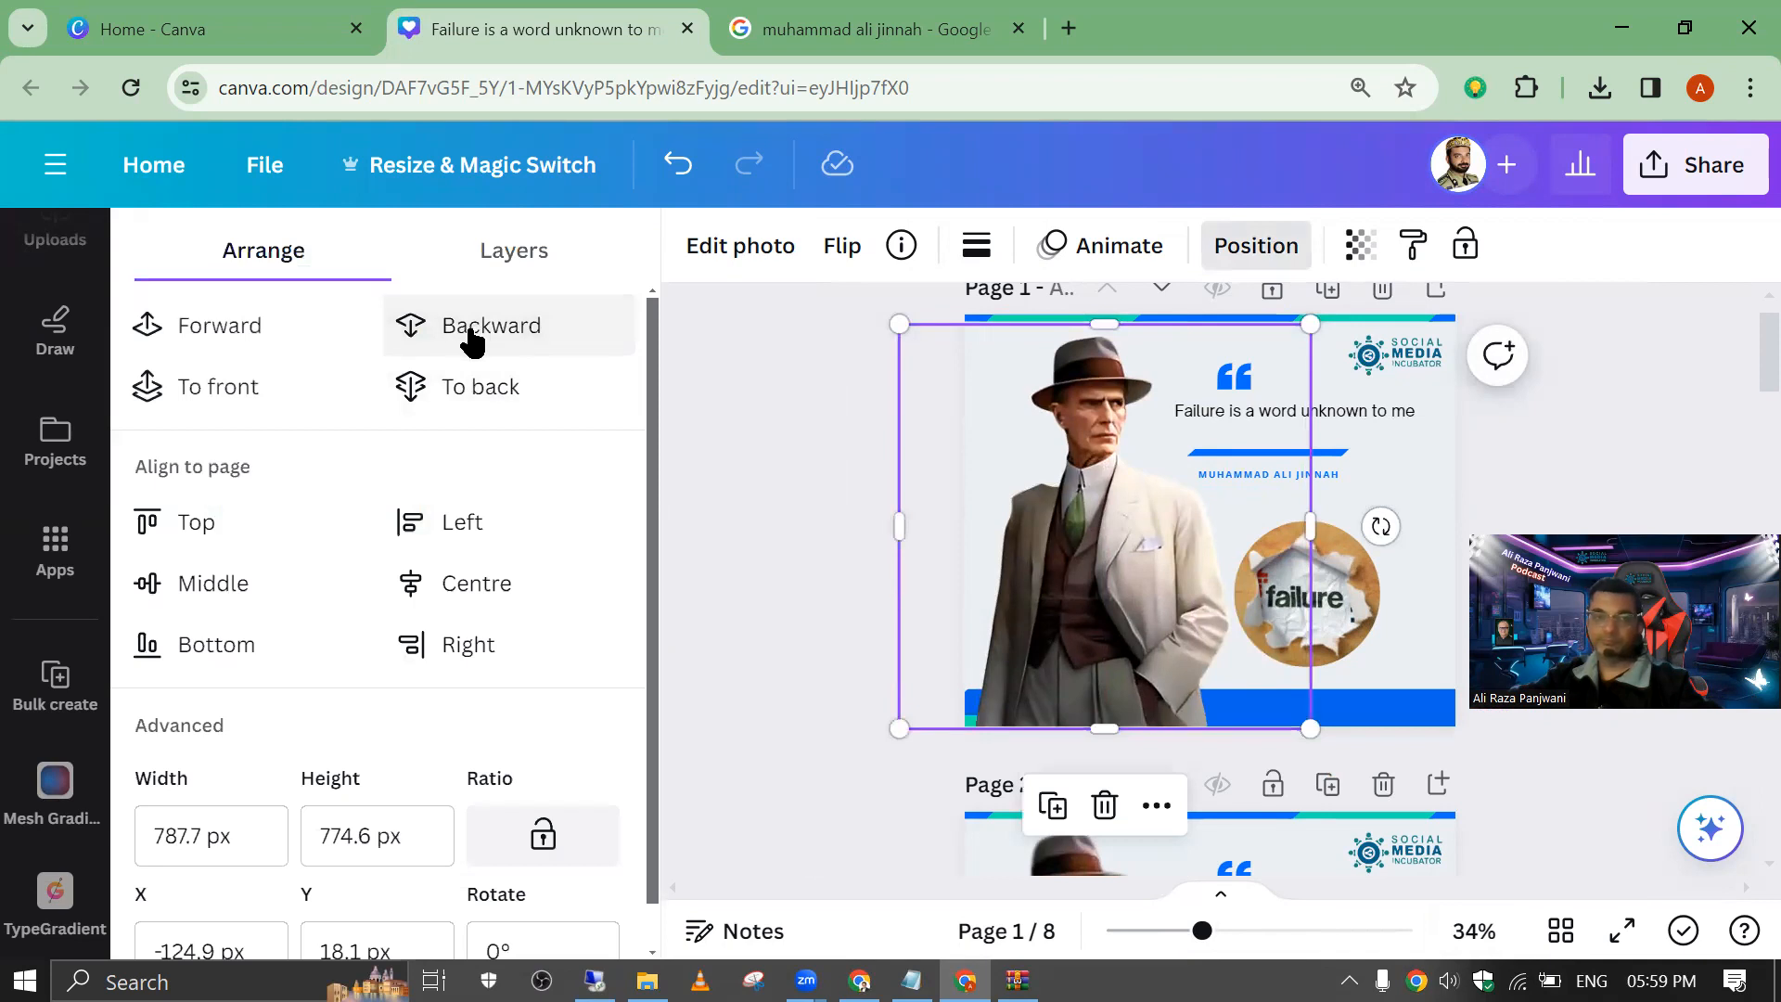
left_click(1043, 553)
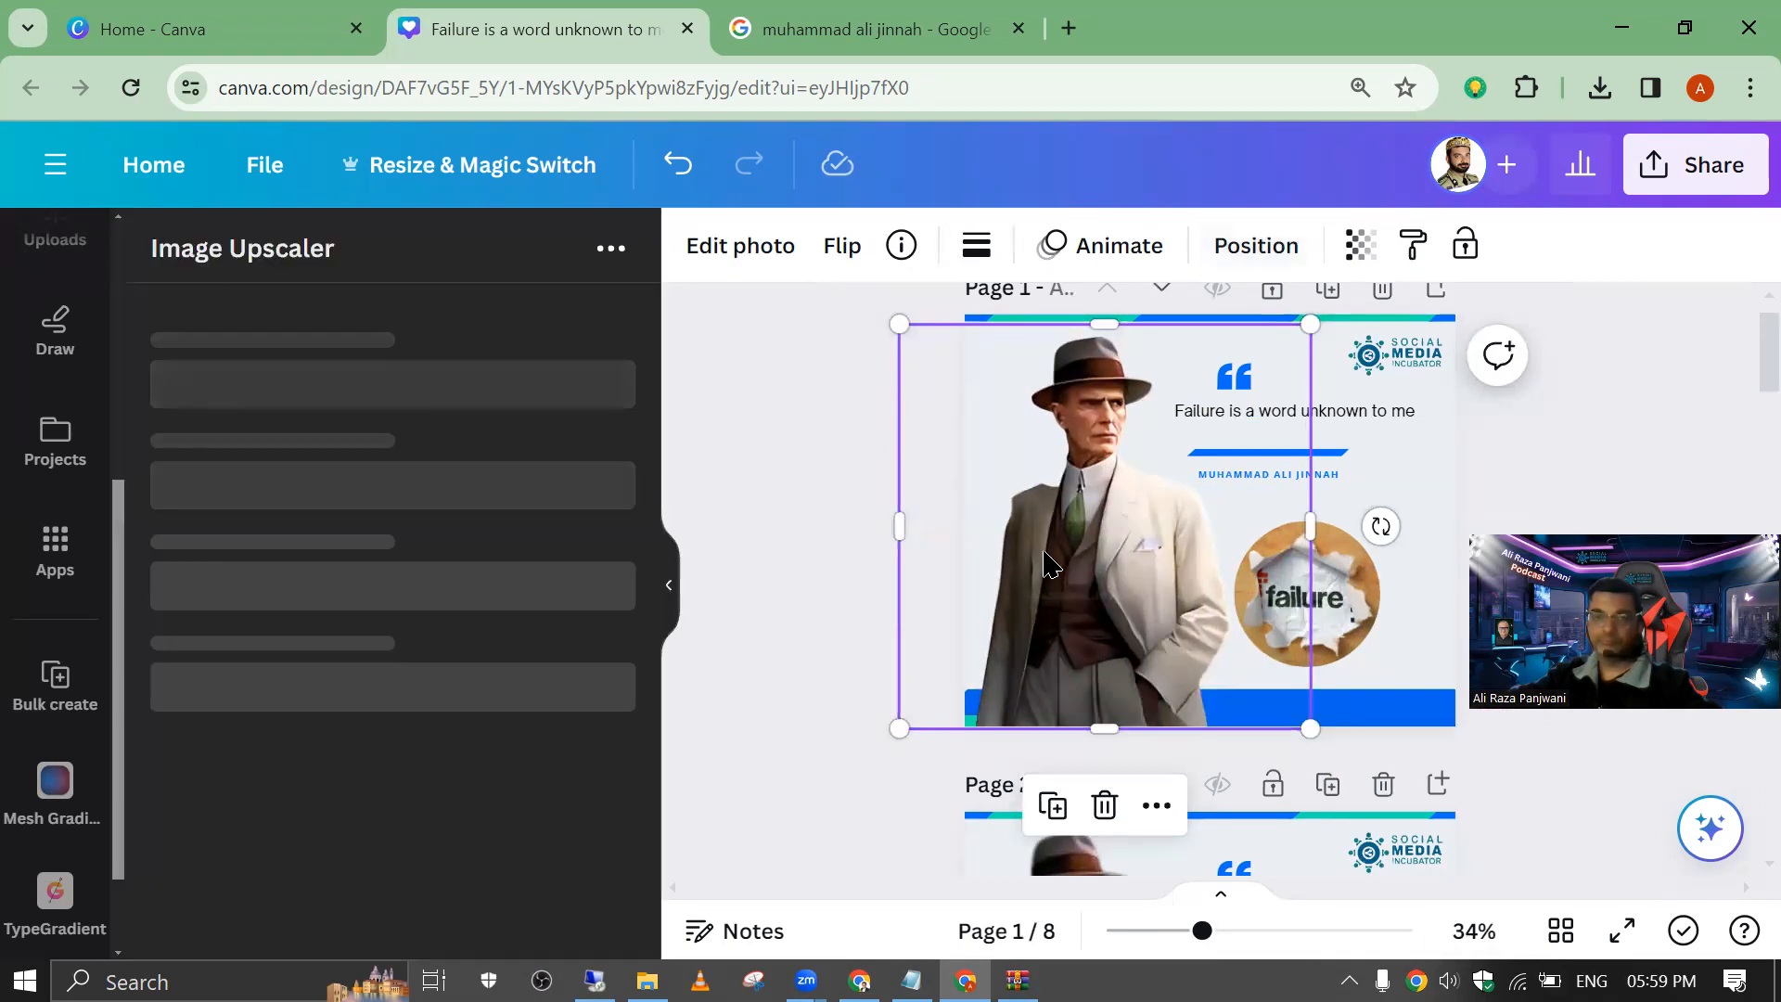
left_click(1258, 249)
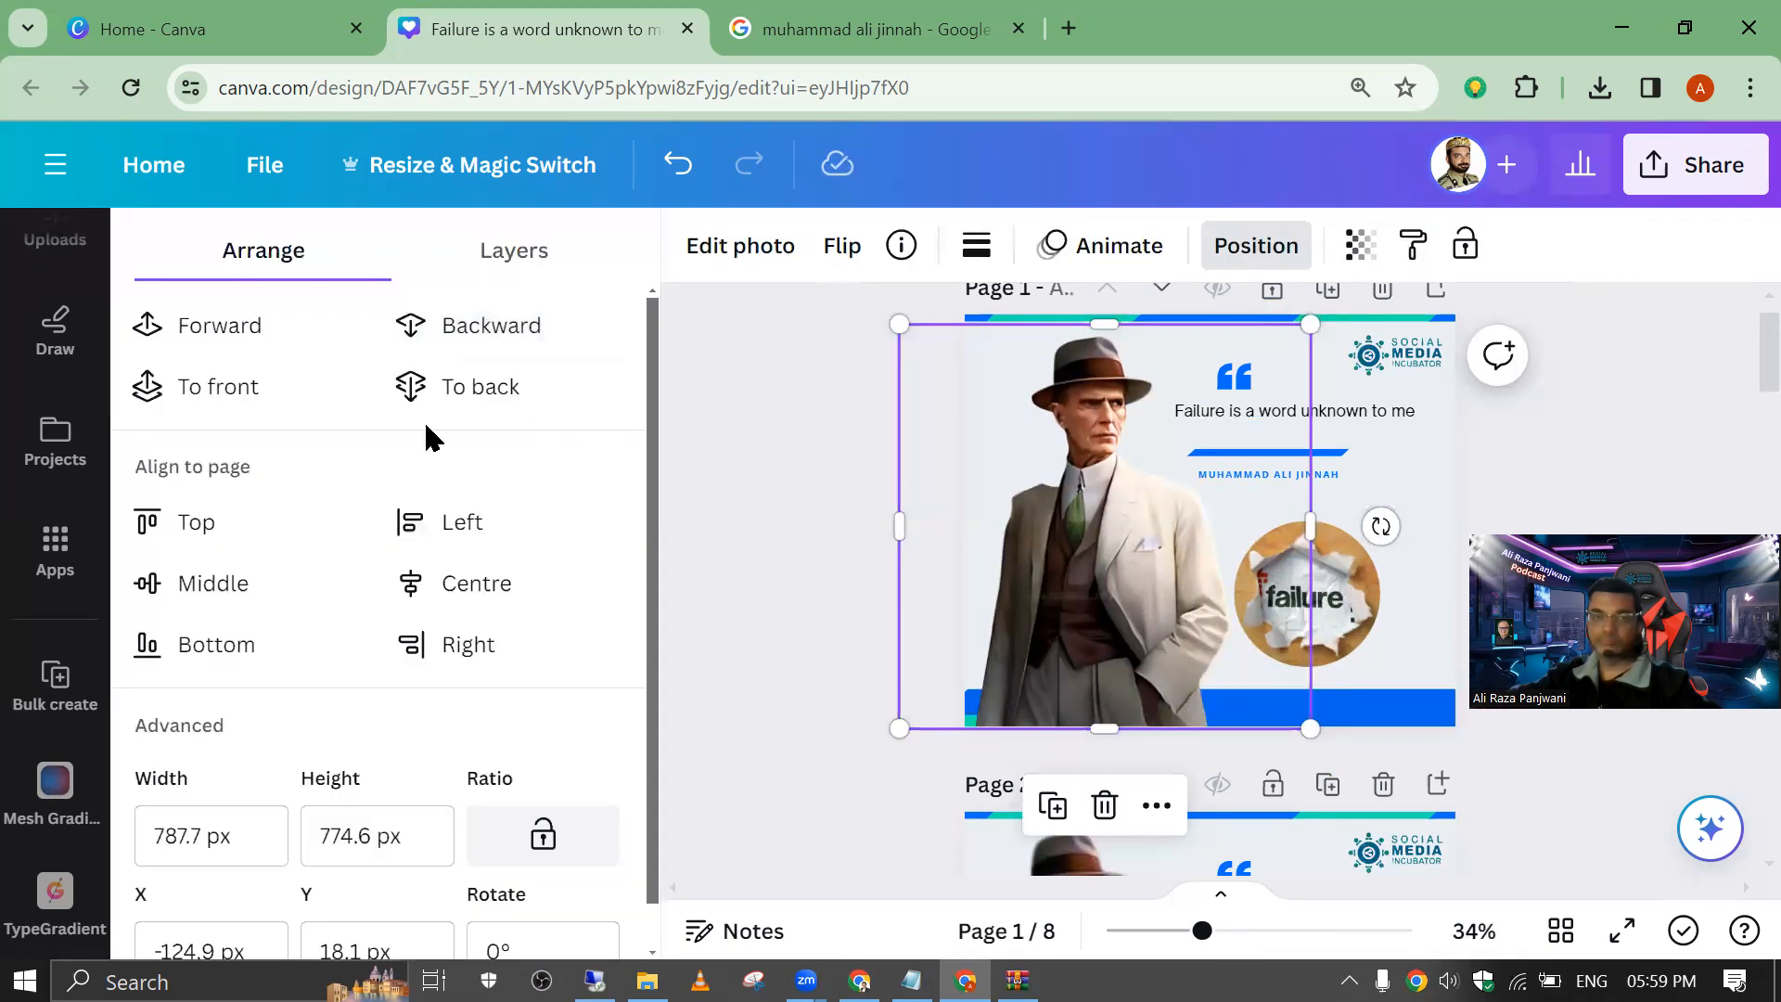
left_click(454, 338)
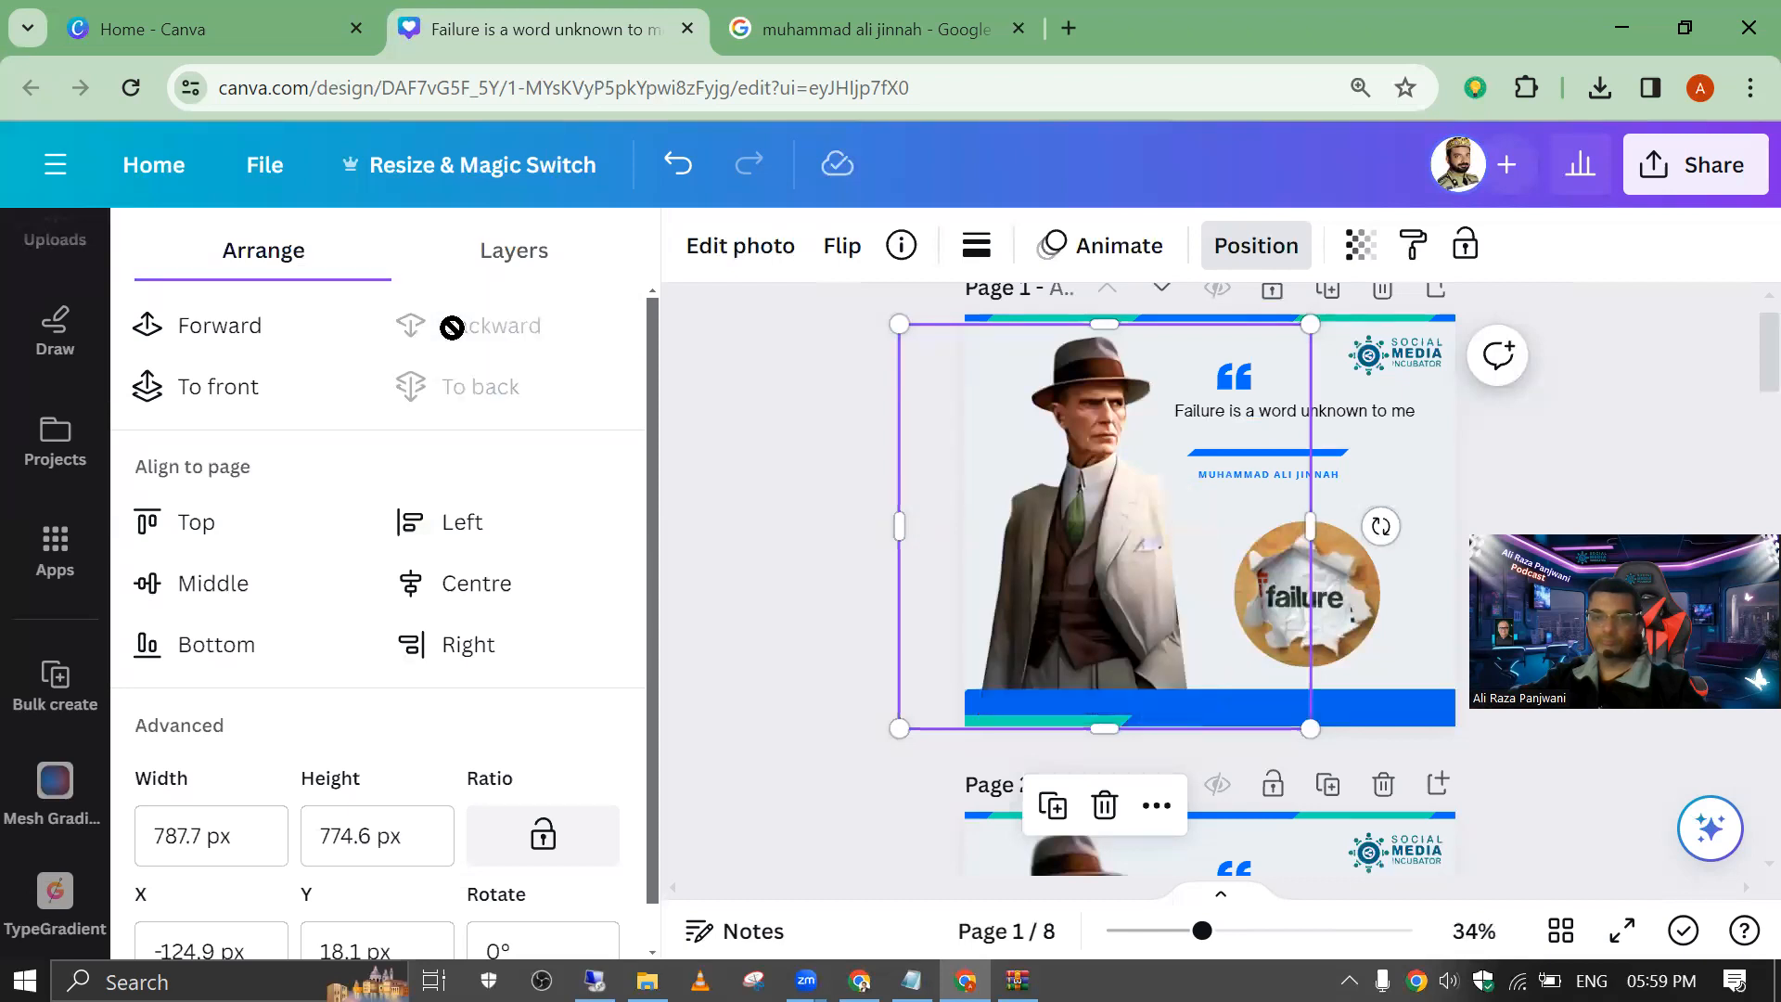
left_click(198, 332)
Step: Shift the portrait slightly left so the figure meets page 1's left edge
left_click(1069, 585)
left_click_drag(1069, 585, 1110, 557)
left_click(818, 338)
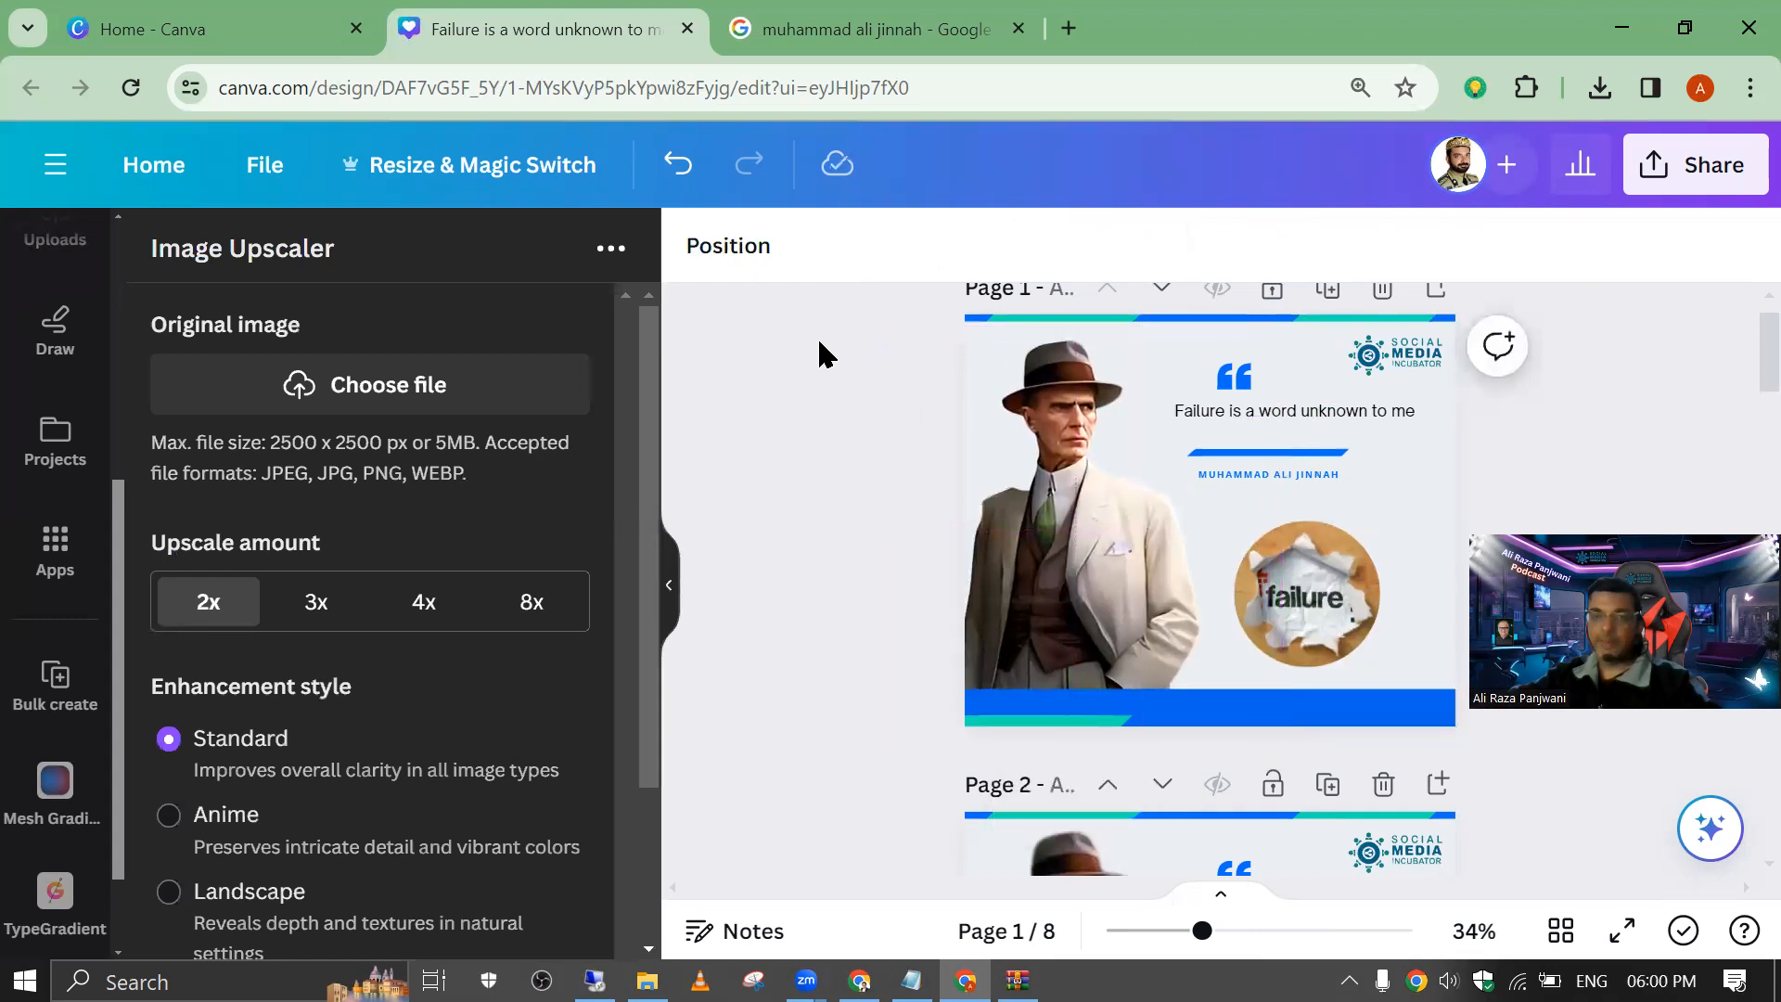
left_click(1042, 414)
left_click(1688, 181)
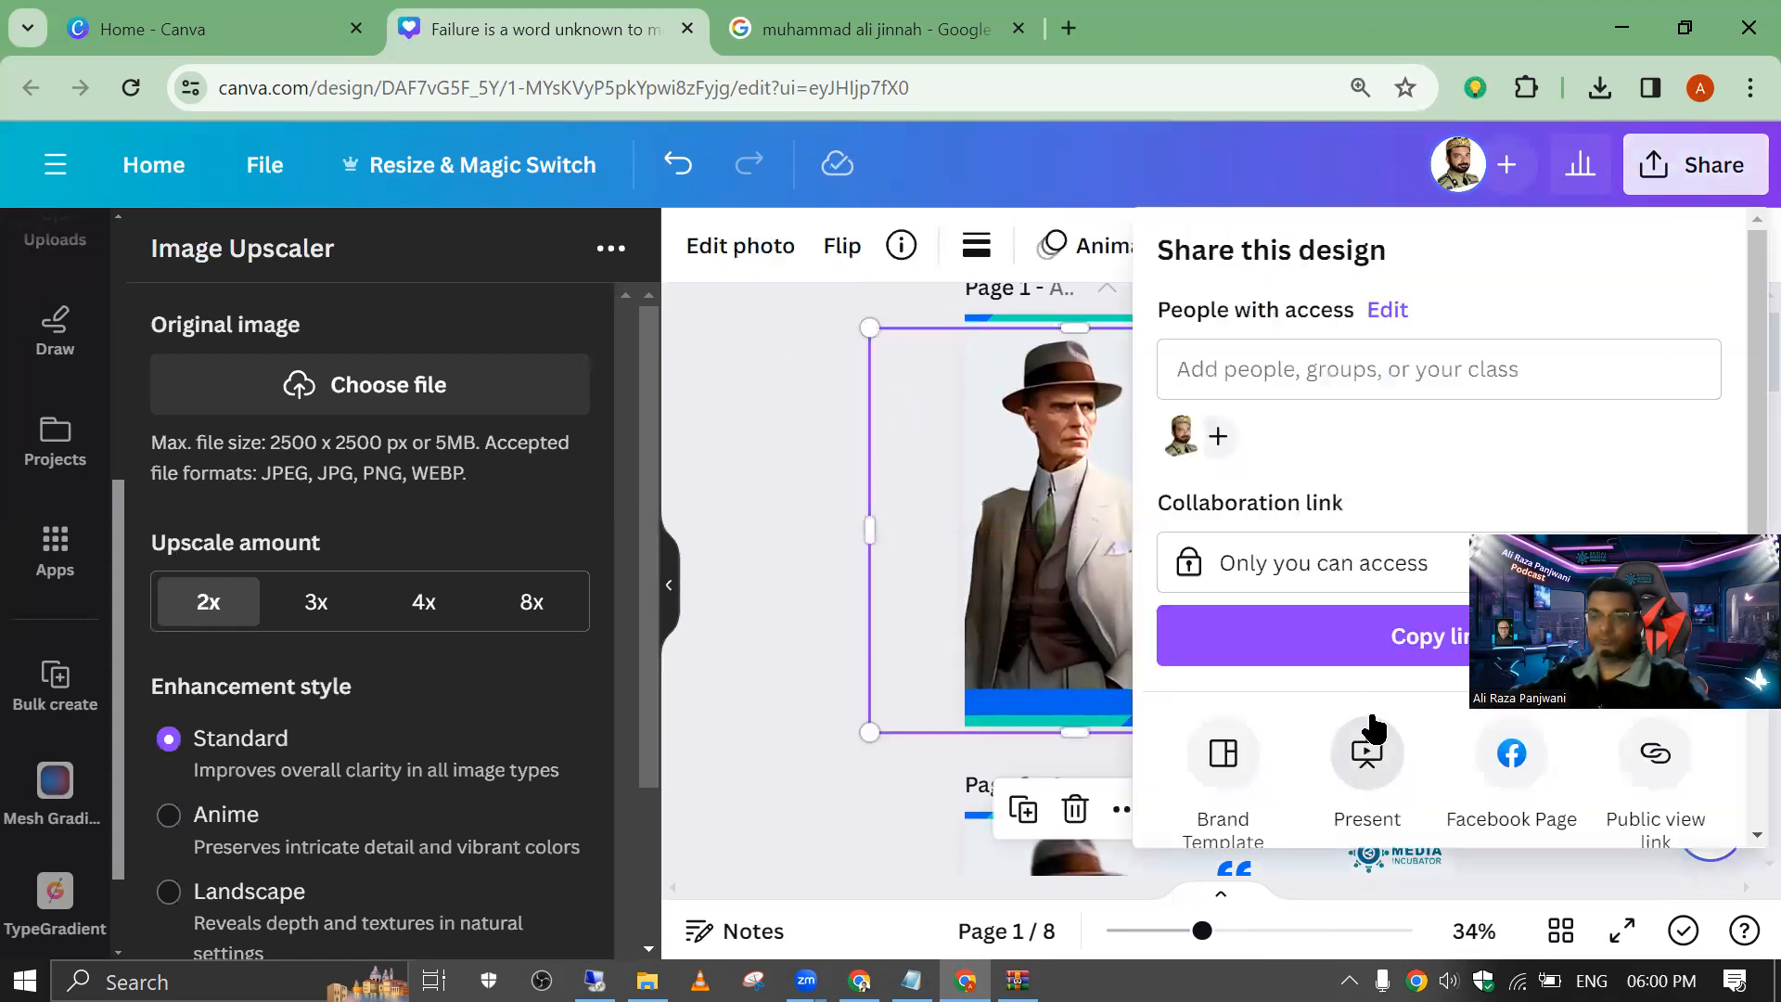
scroll(1355, 696, "down", 3)
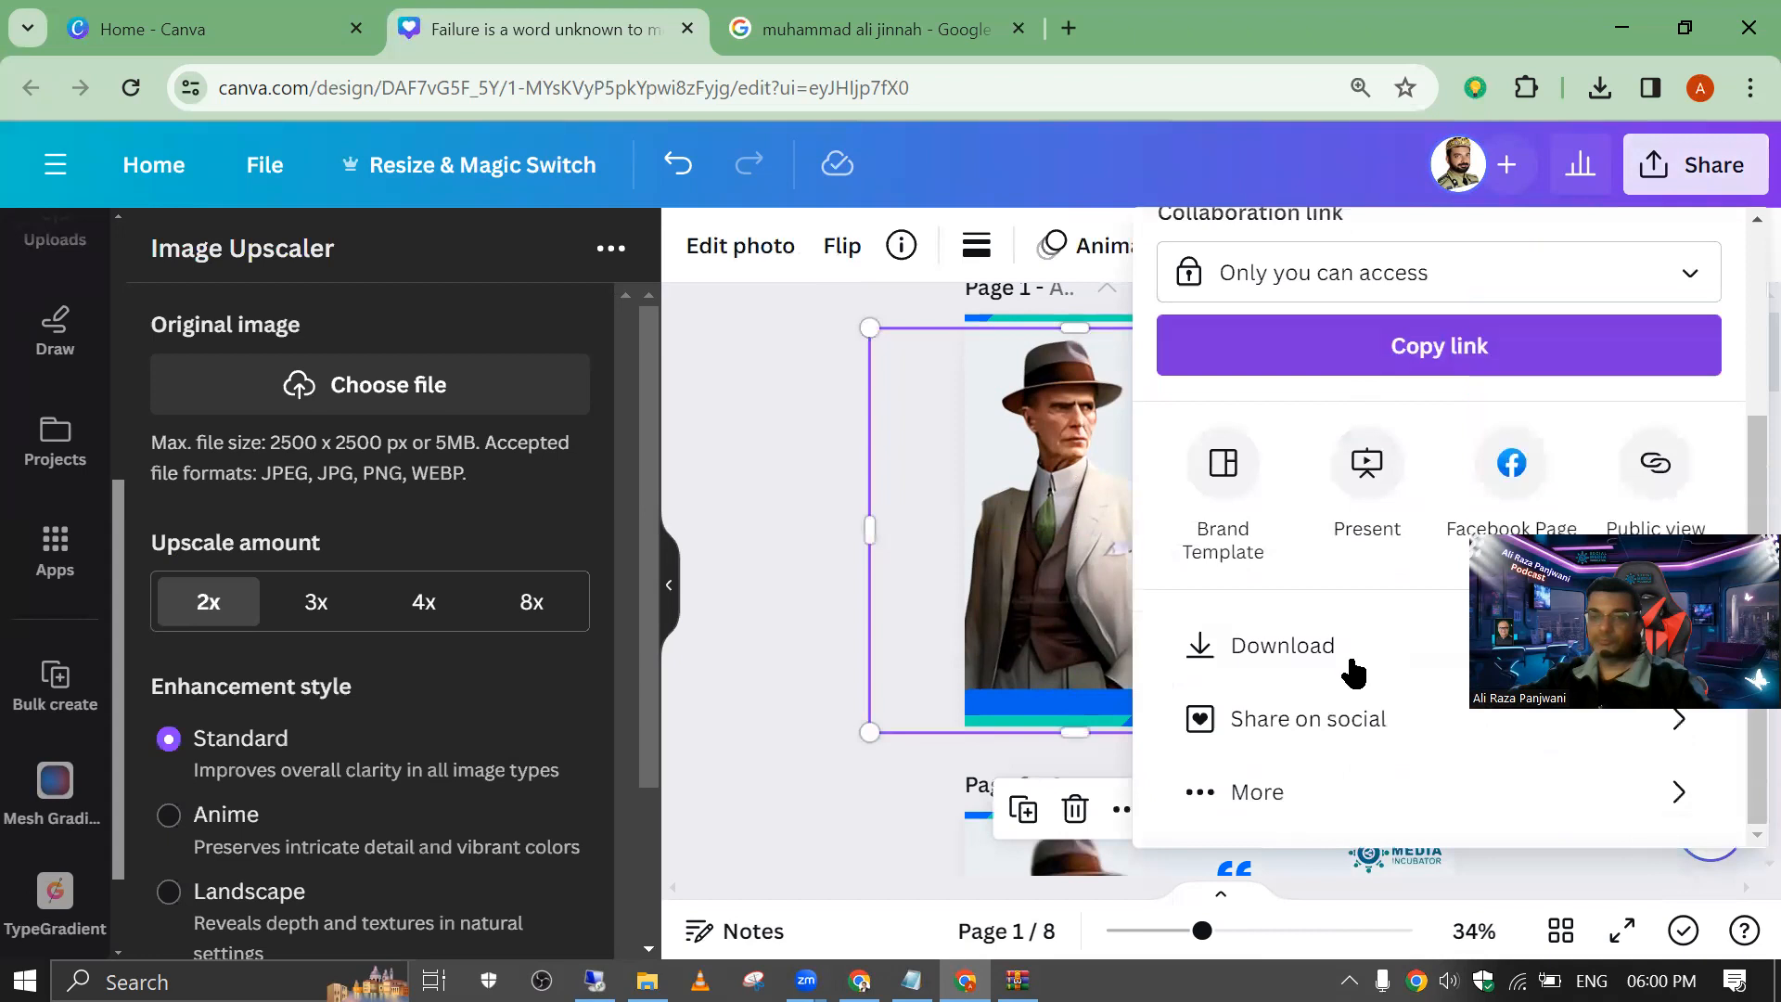
left_click(801, 422)
left_click(1402, 360)
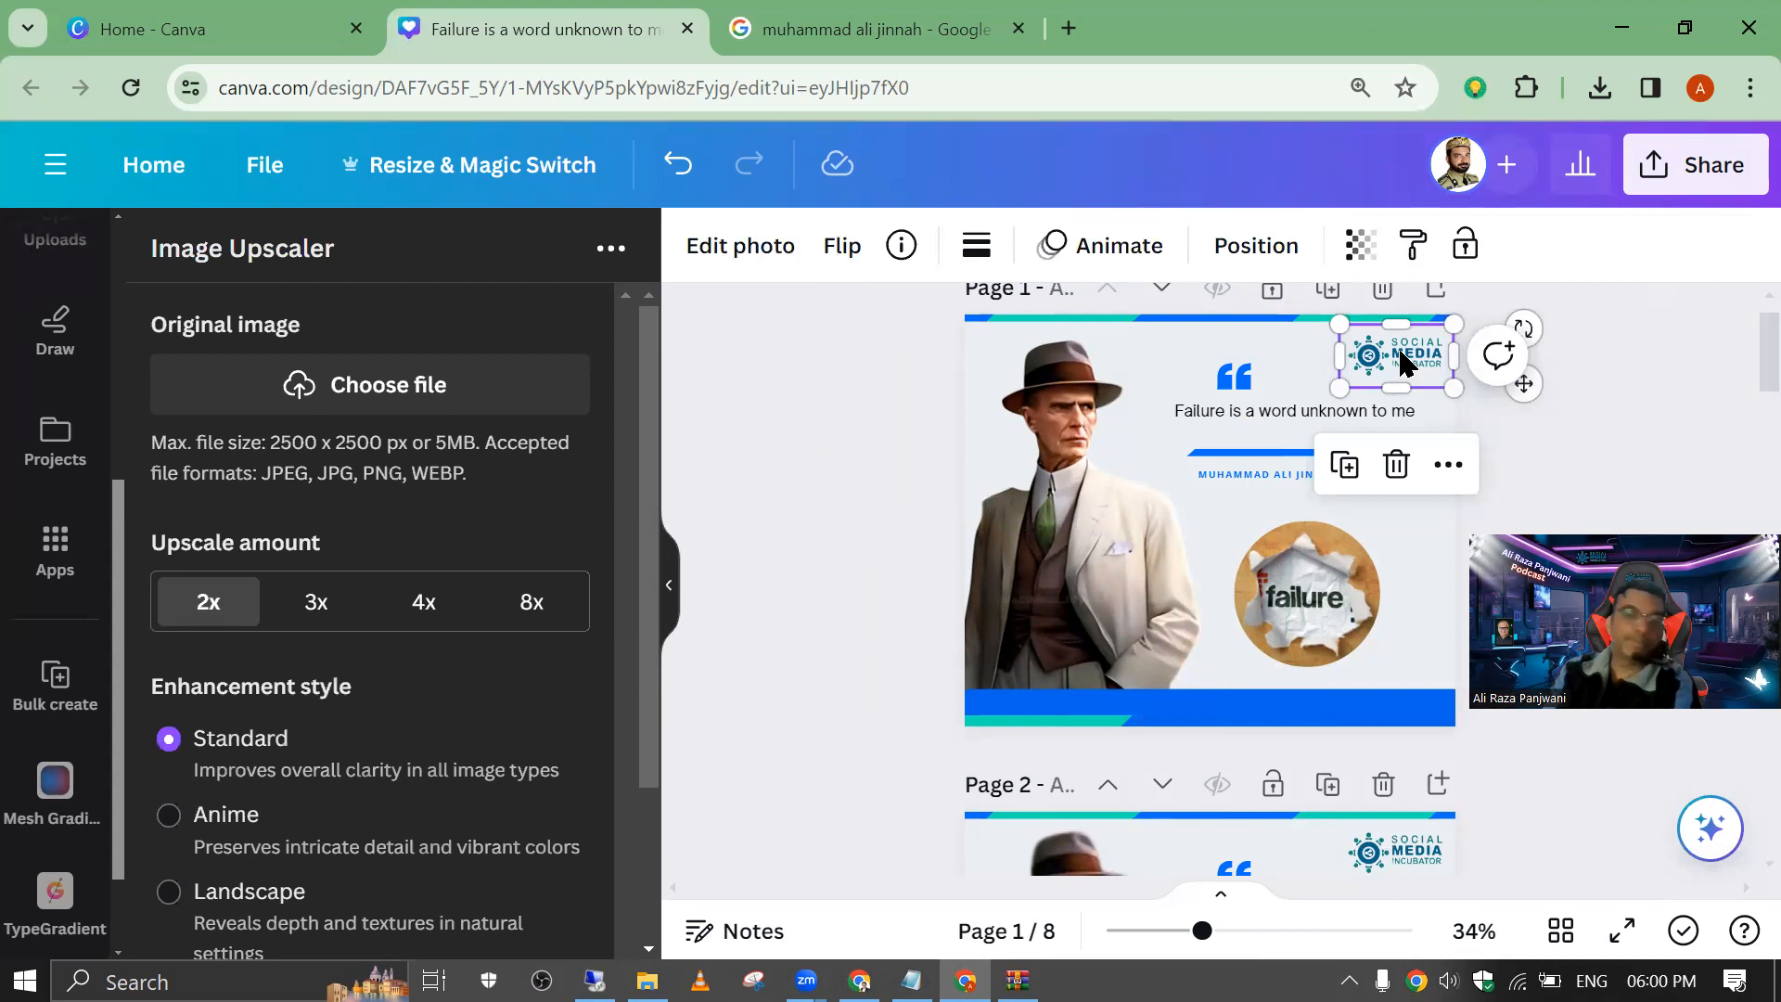
Step: Download only page 1 of the design as a PNG
left_click(1718, 194)
scroll(1267, 626, "down", 3)
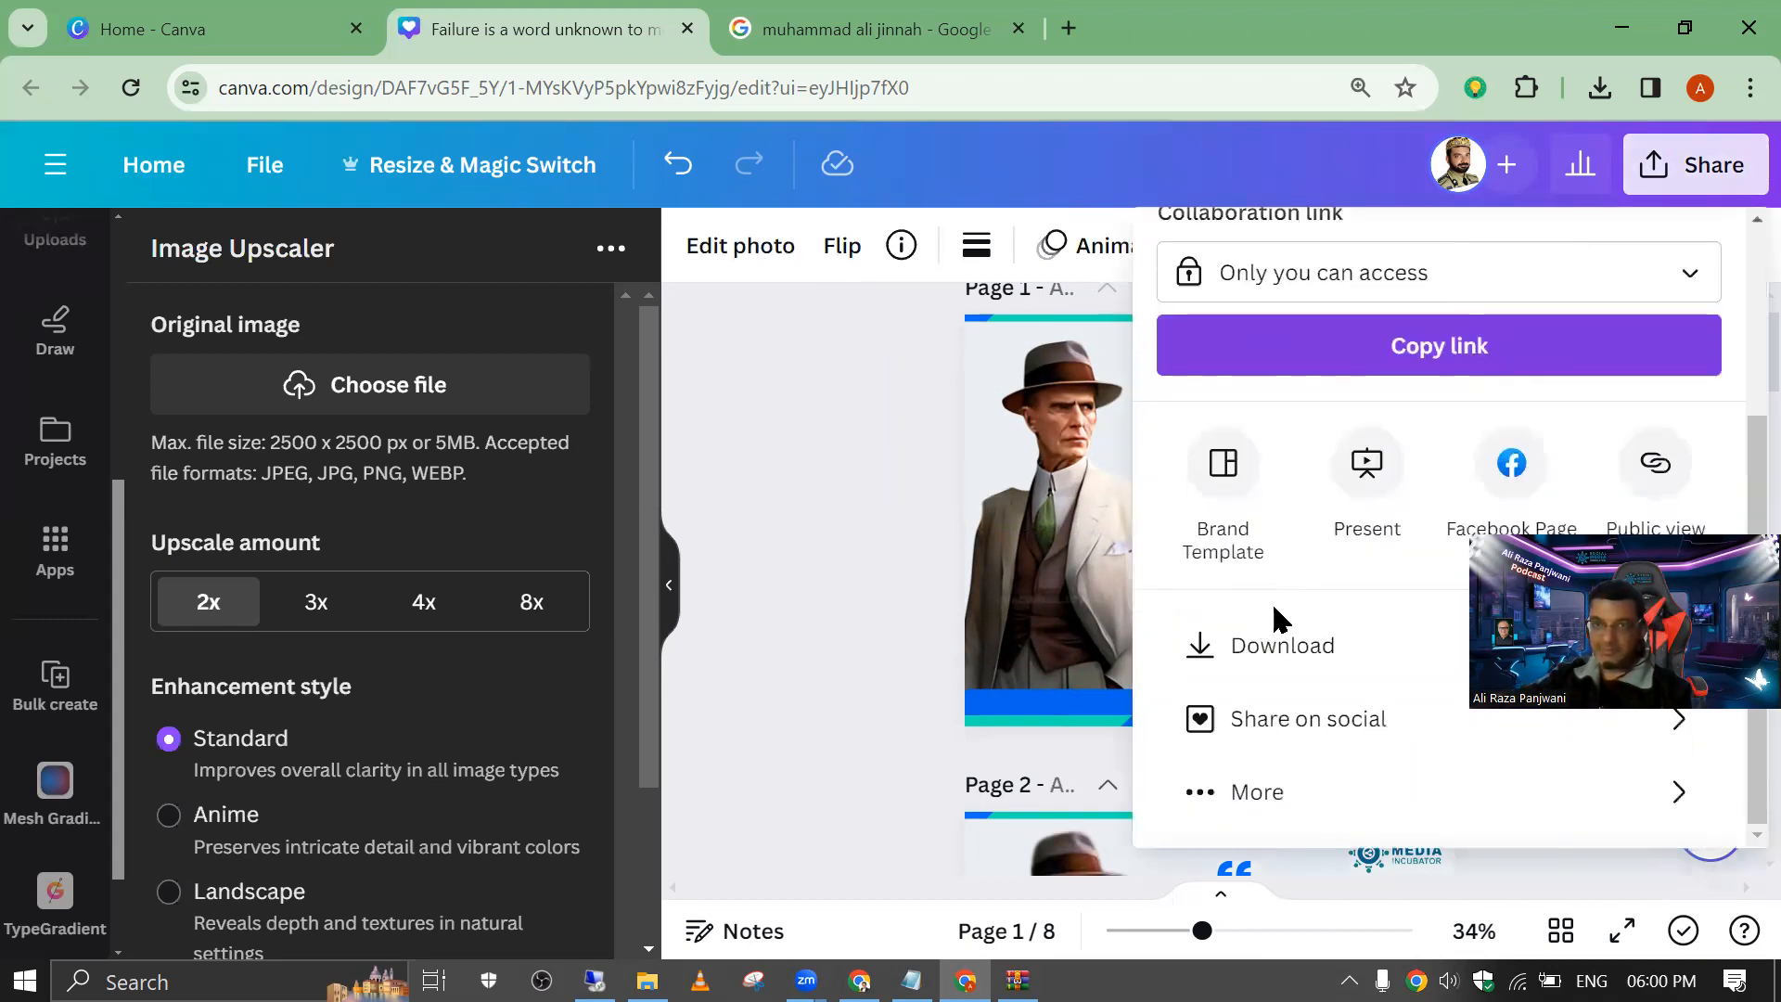
left_click(1312, 645)
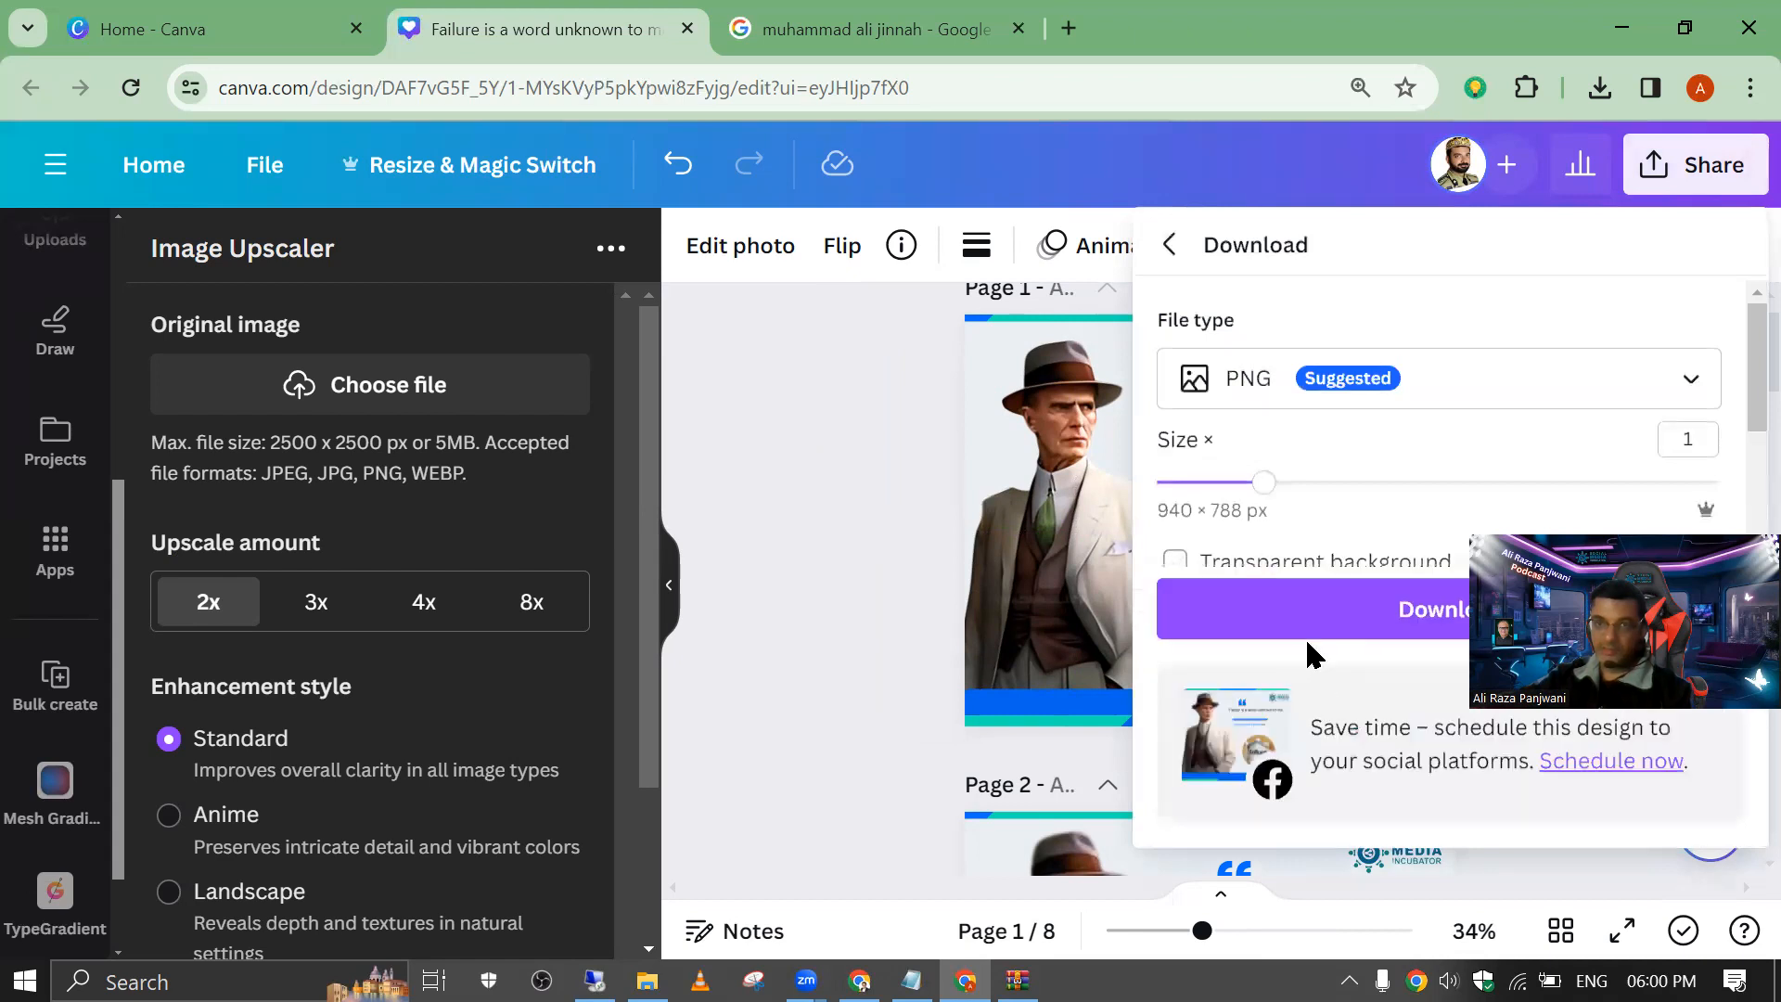
scroll(1390, 488, "down", 3)
left_click(1530, 462)
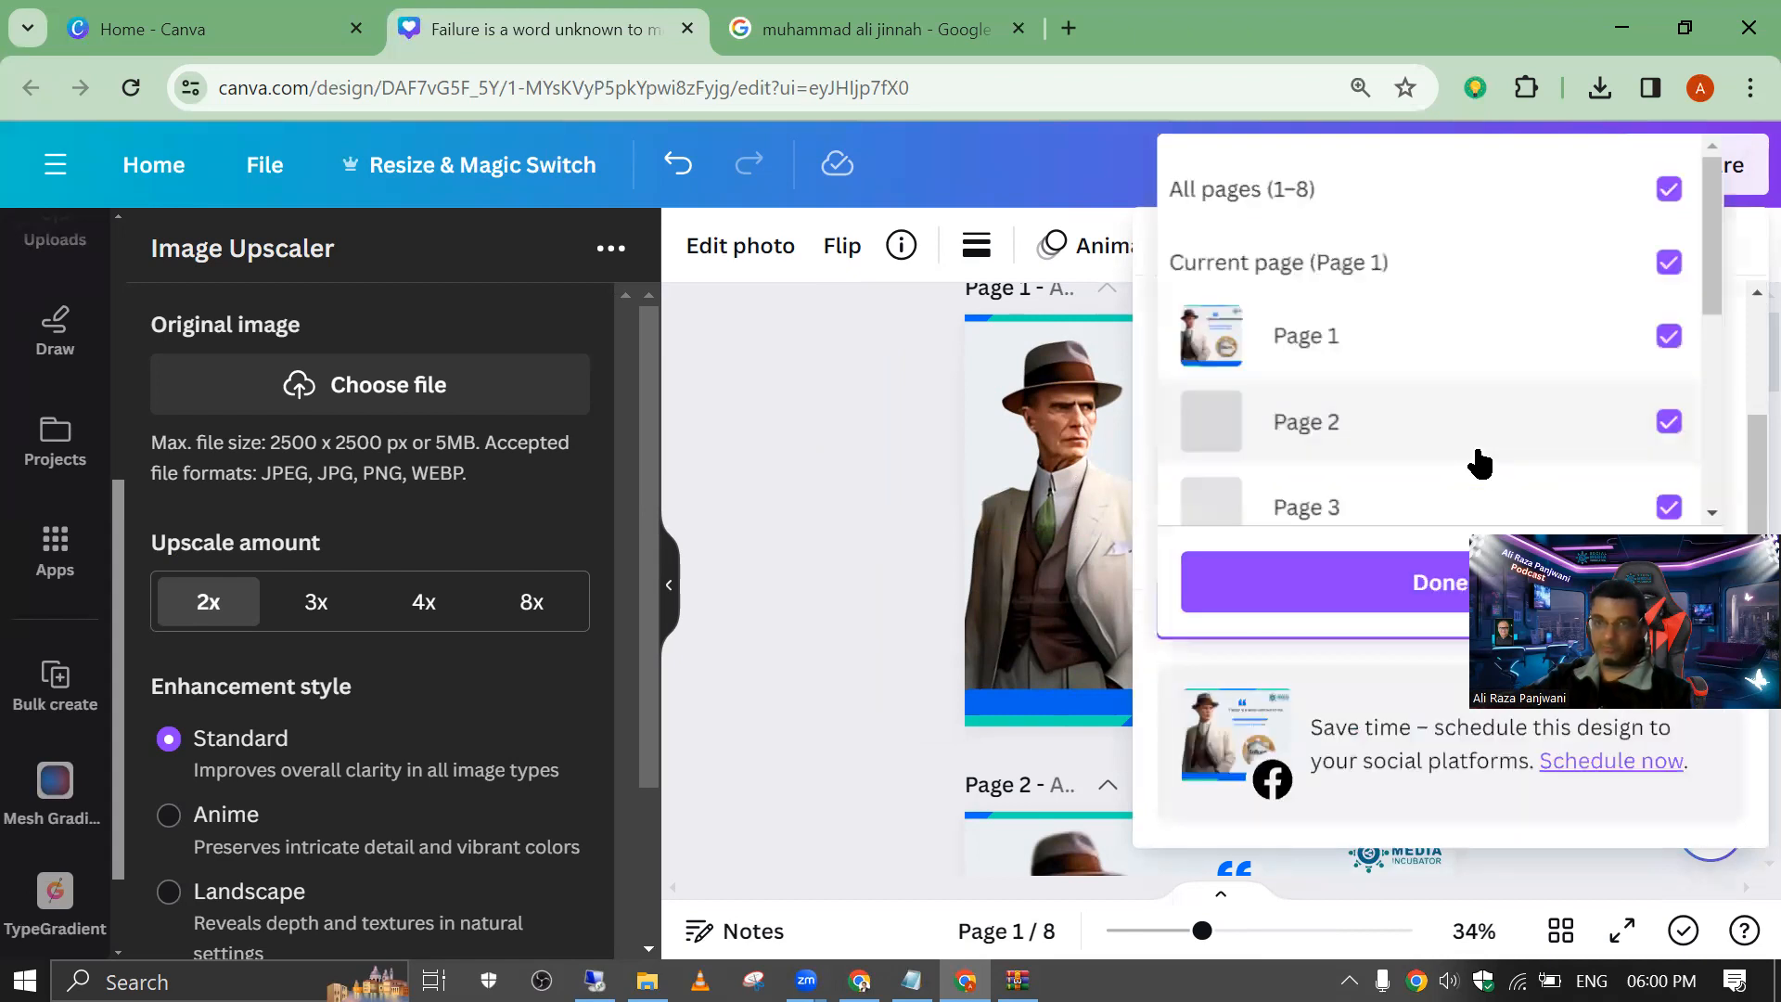
left_click(1672, 190)
left_click(1670, 337)
left_click(1322, 590)
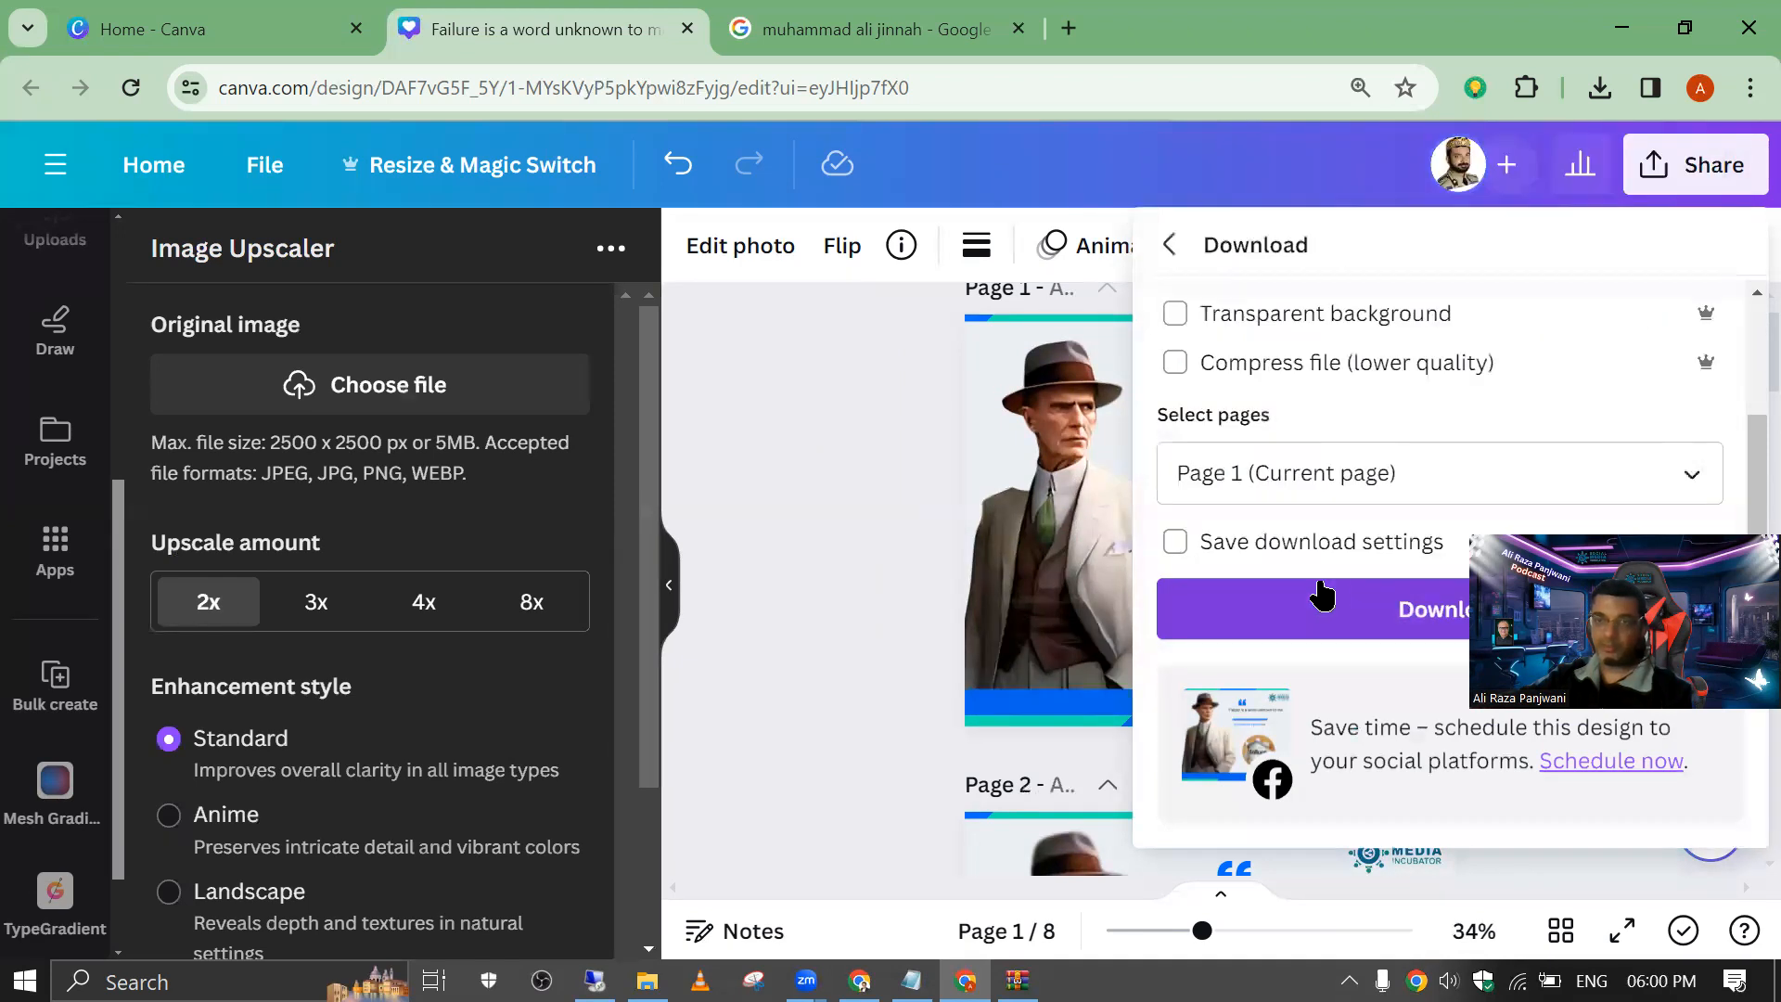
left_click(1322, 610)
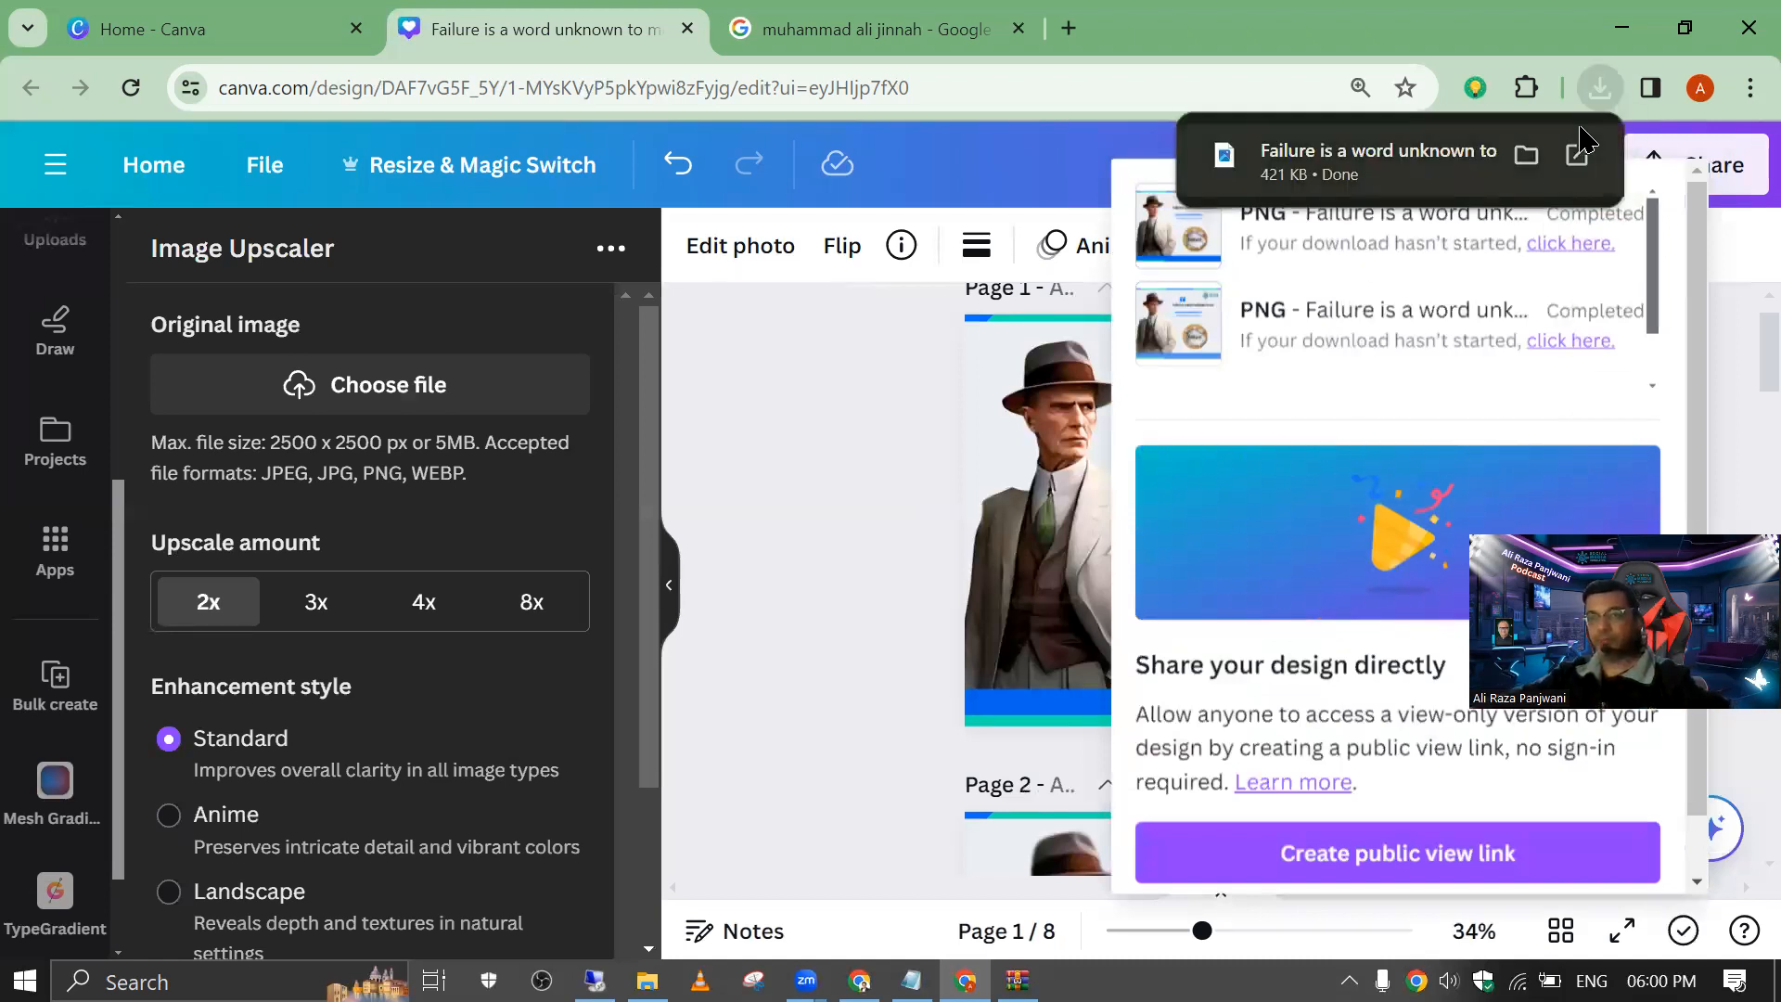
Step: Open the downloaded "Failure is a word unknown to me (1).png", examine the portrait's sharpness, and close the viewer
left_click(1599, 87)
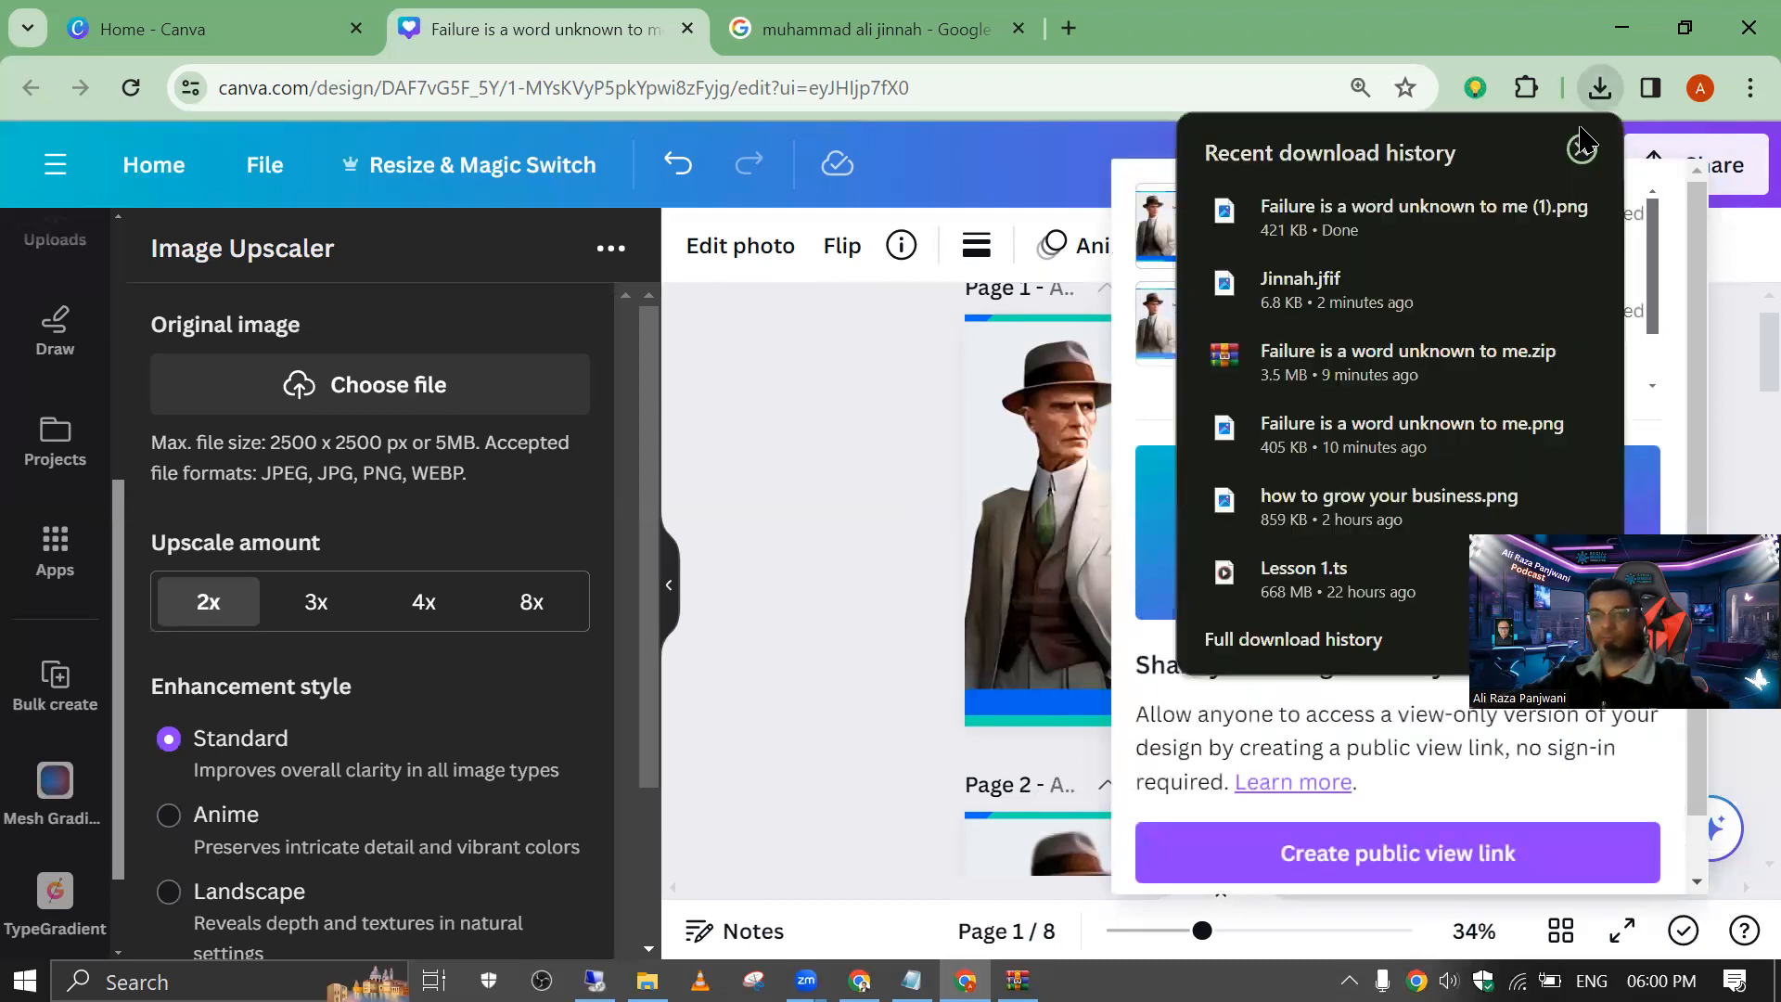
left_click(1330, 217)
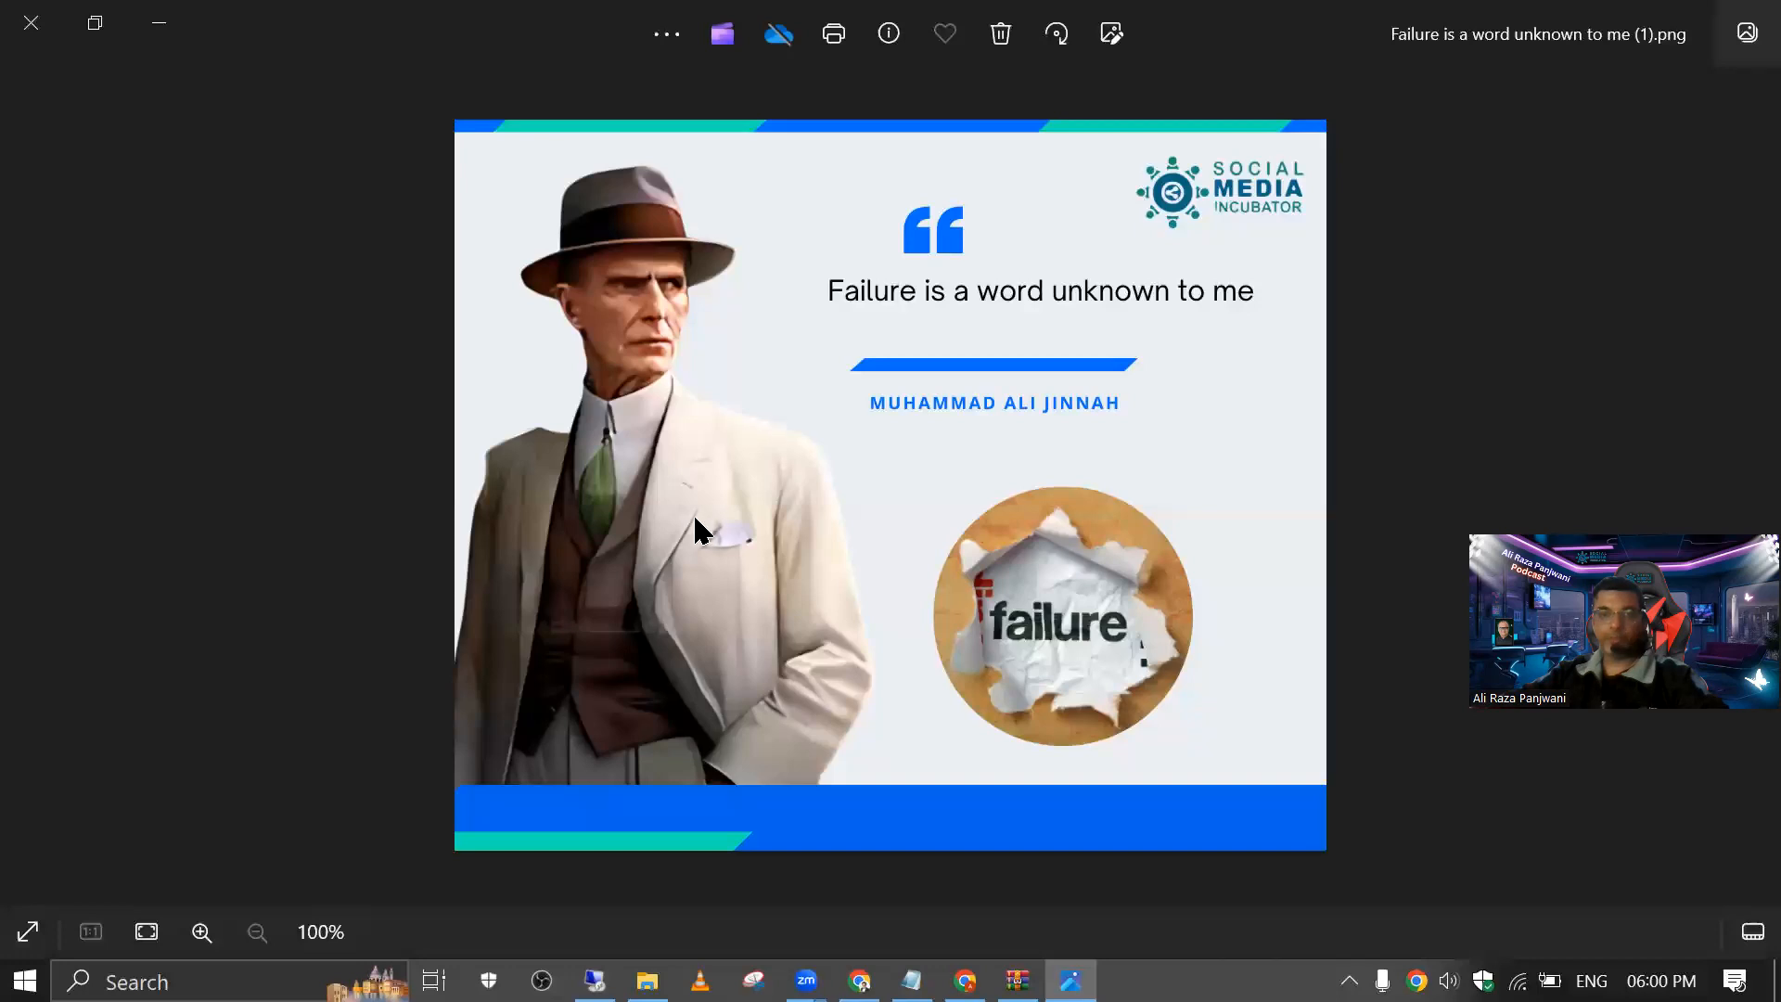
scroll(694, 514, "up", 3)
scroll(693, 514, "down", 3)
left_click(31, 23)
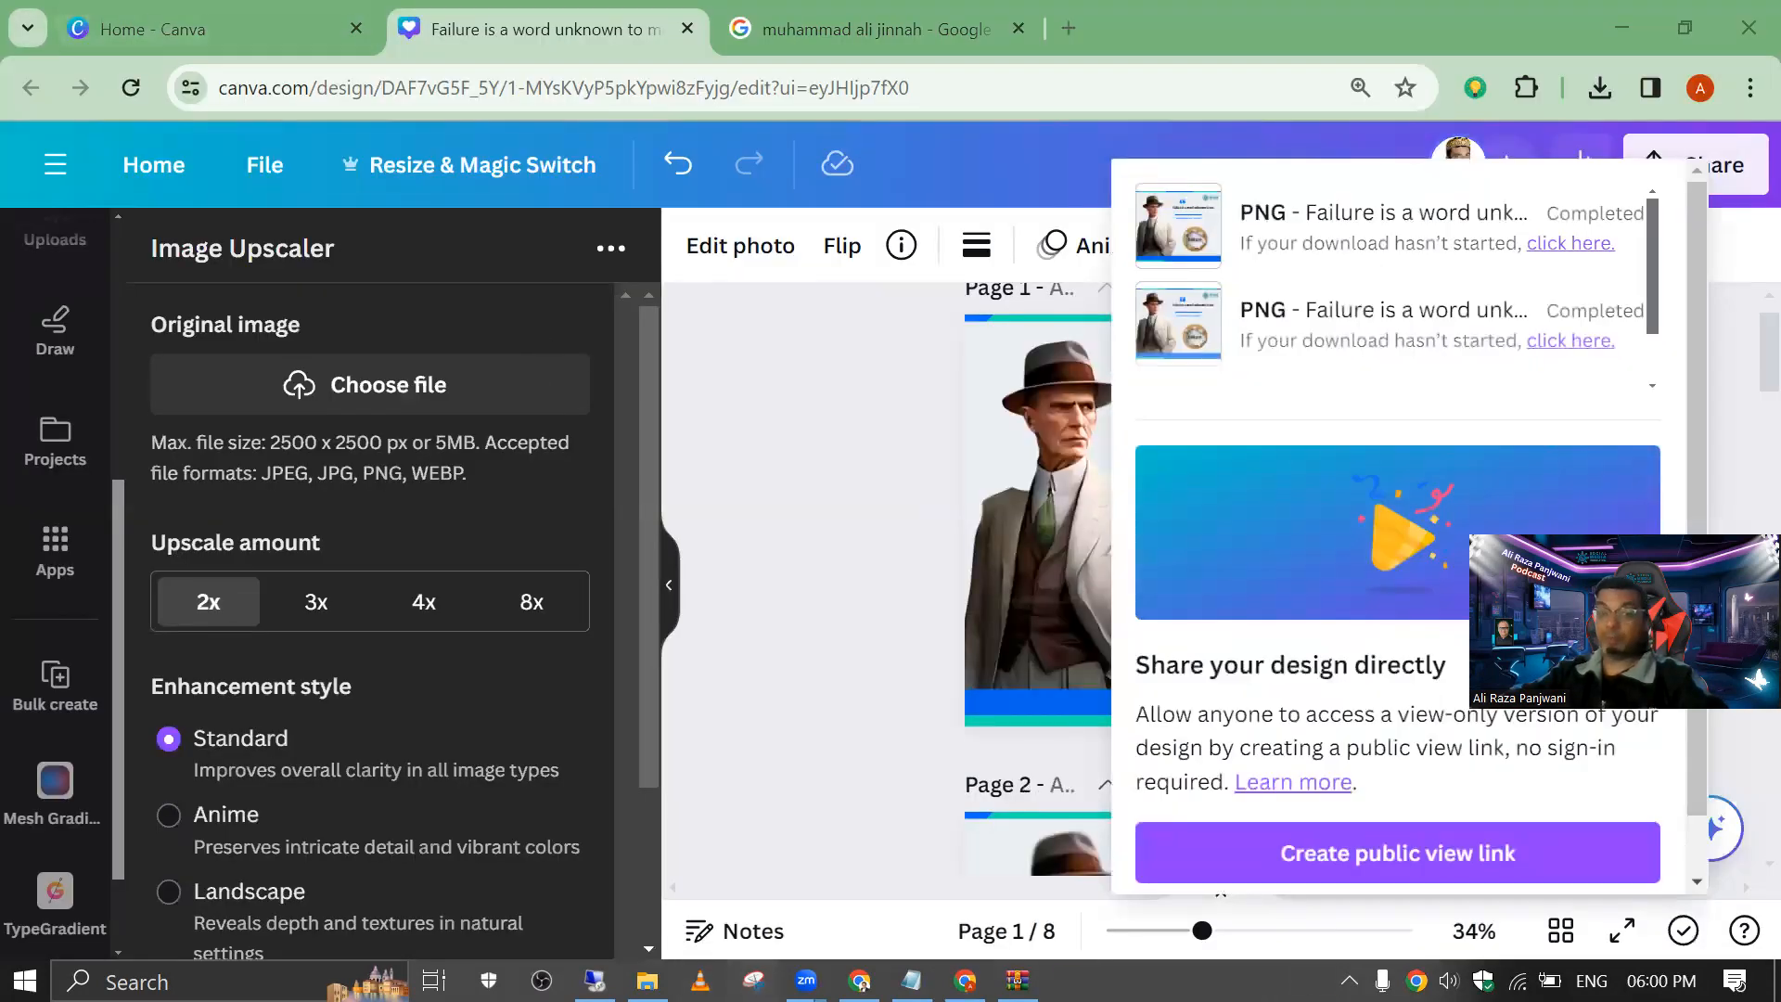
Step: Switch to Facebook, leave the photo view, and open the Quote #1000 post on the profile for editing
left_click(859, 980)
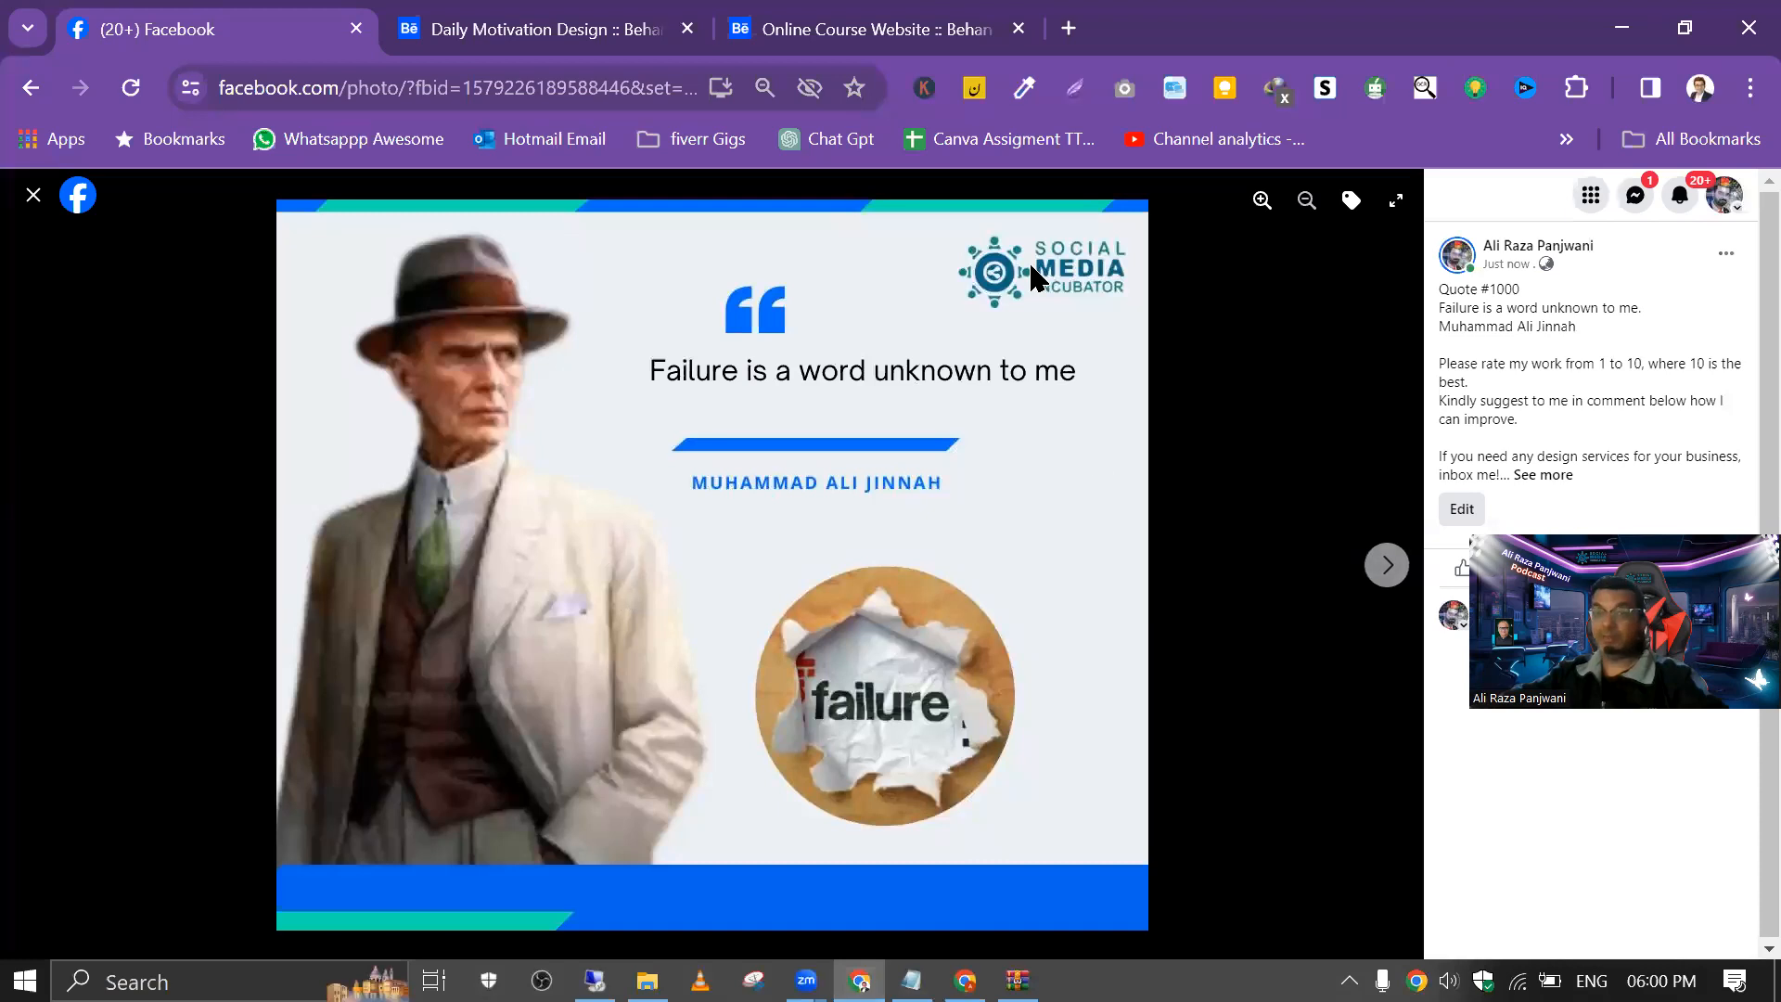
left_click(1722, 260)
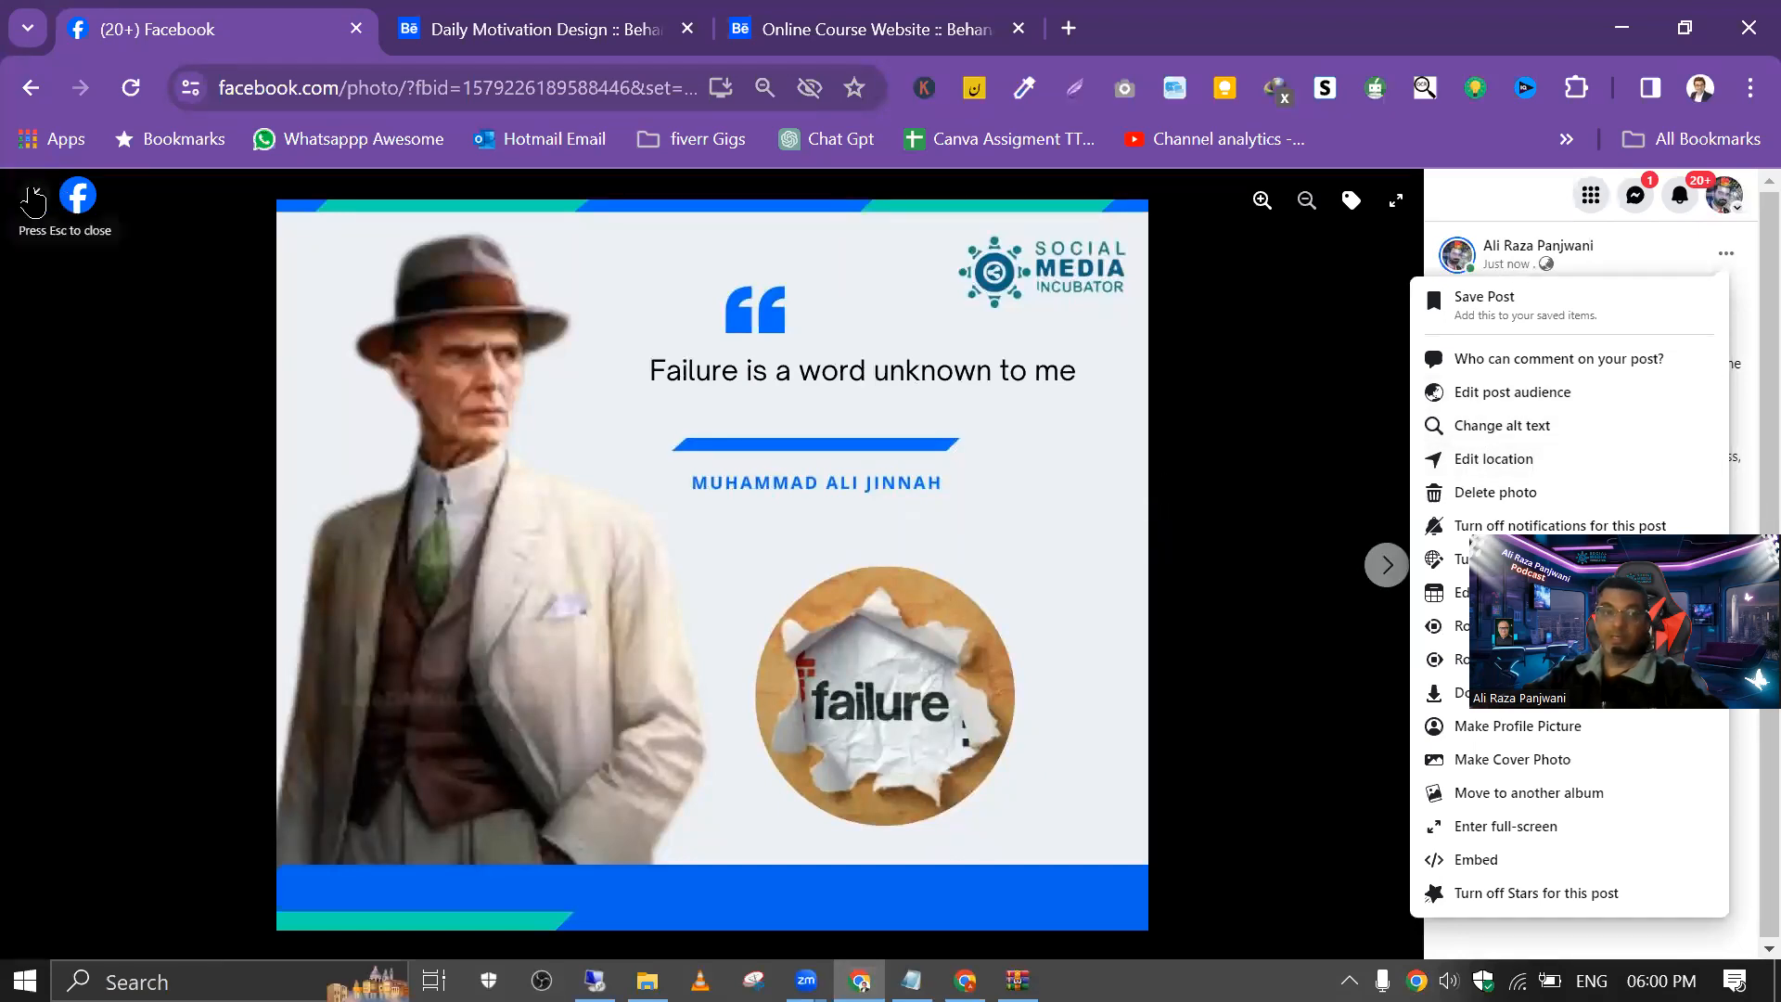
left_click(34, 195)
scroll(1416, 557, "down", 5)
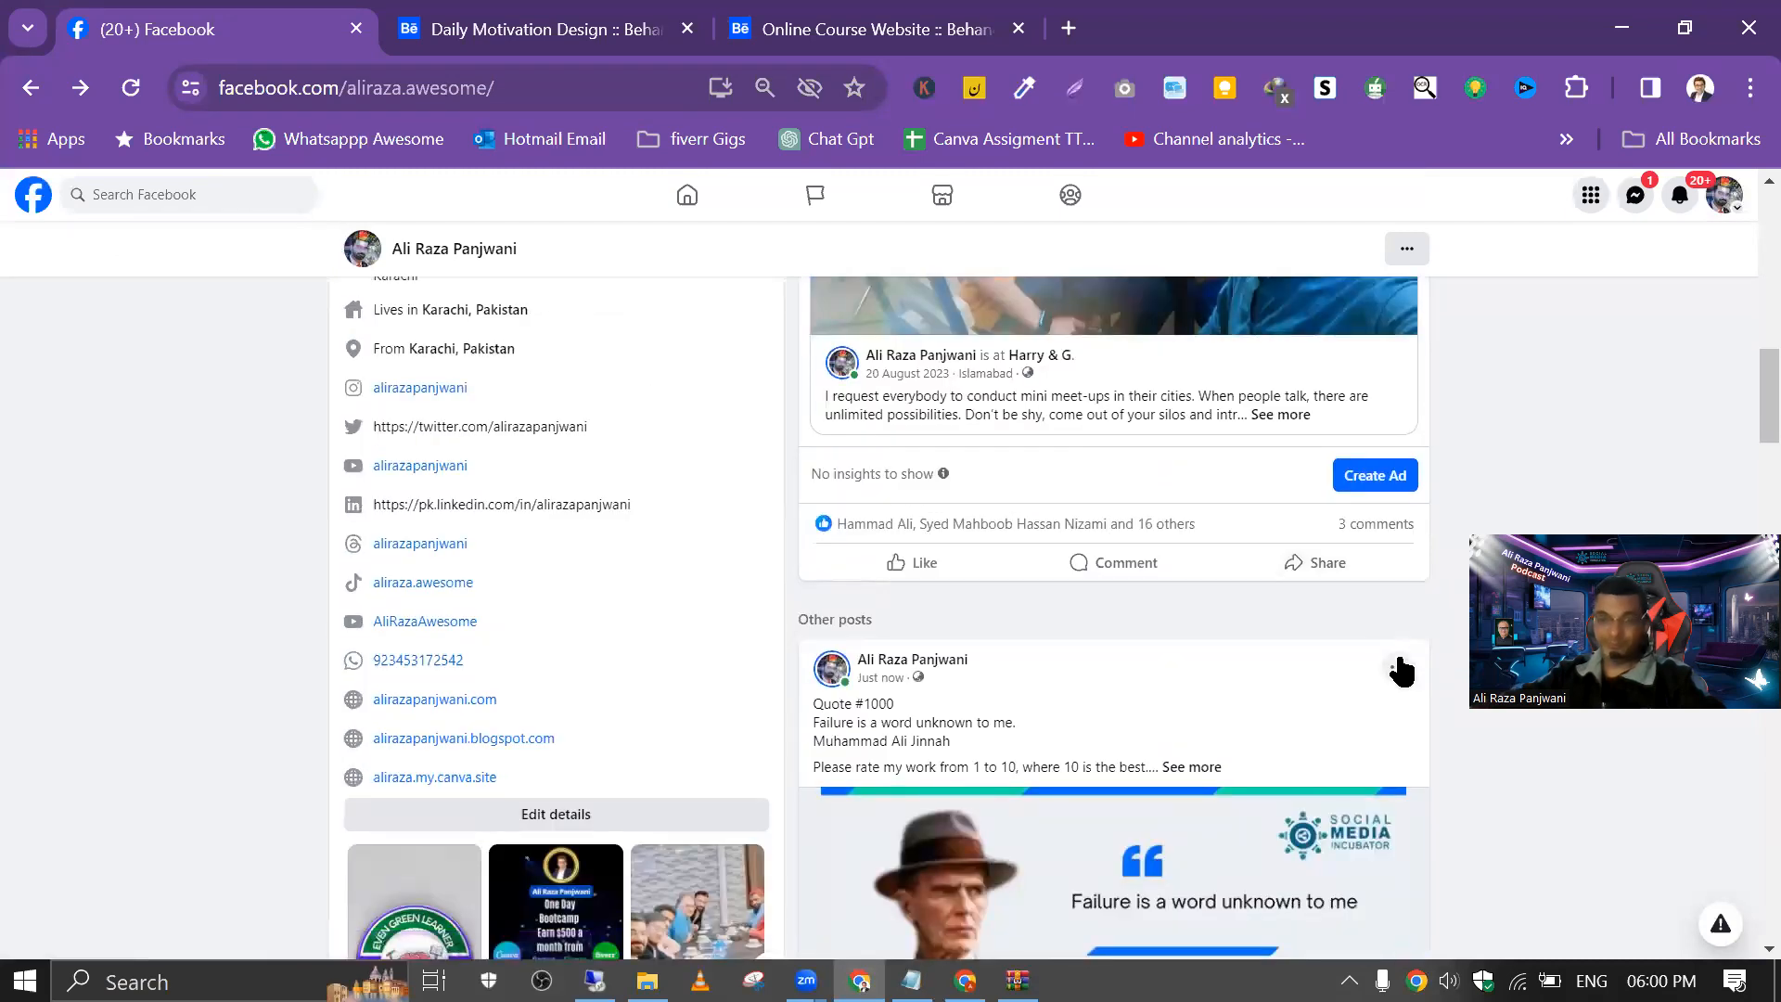
left_click(1397, 667)
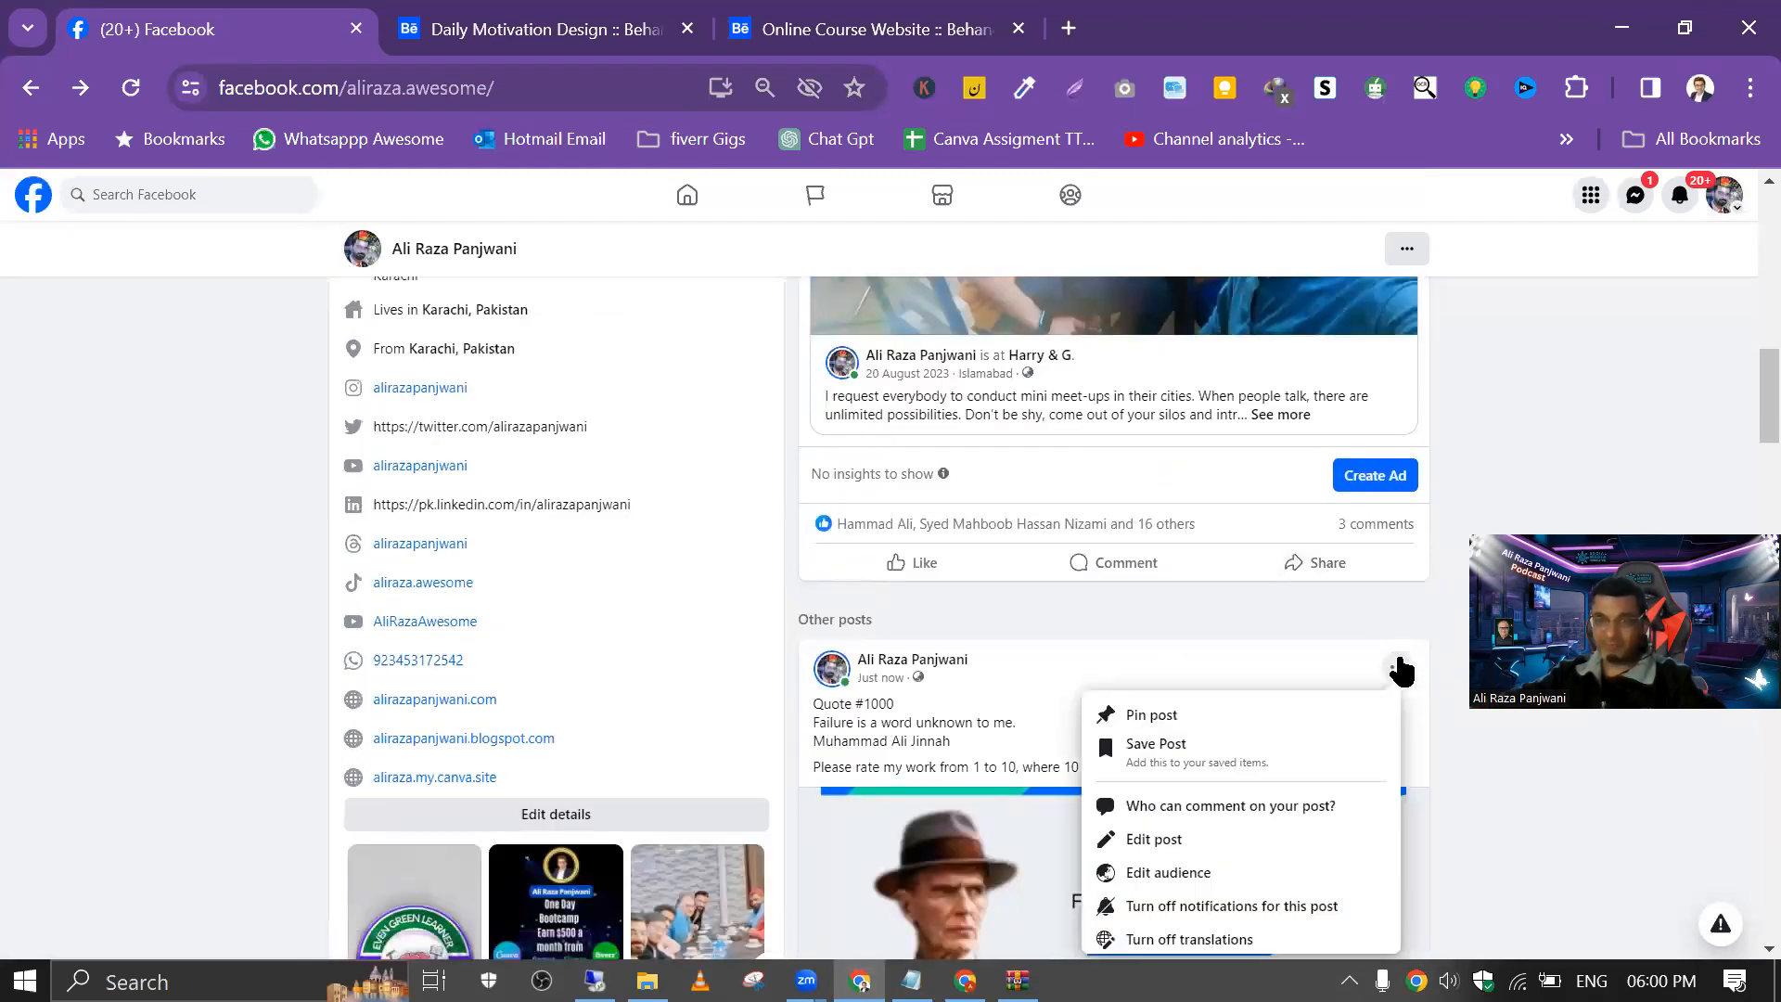
left_click(1173, 841)
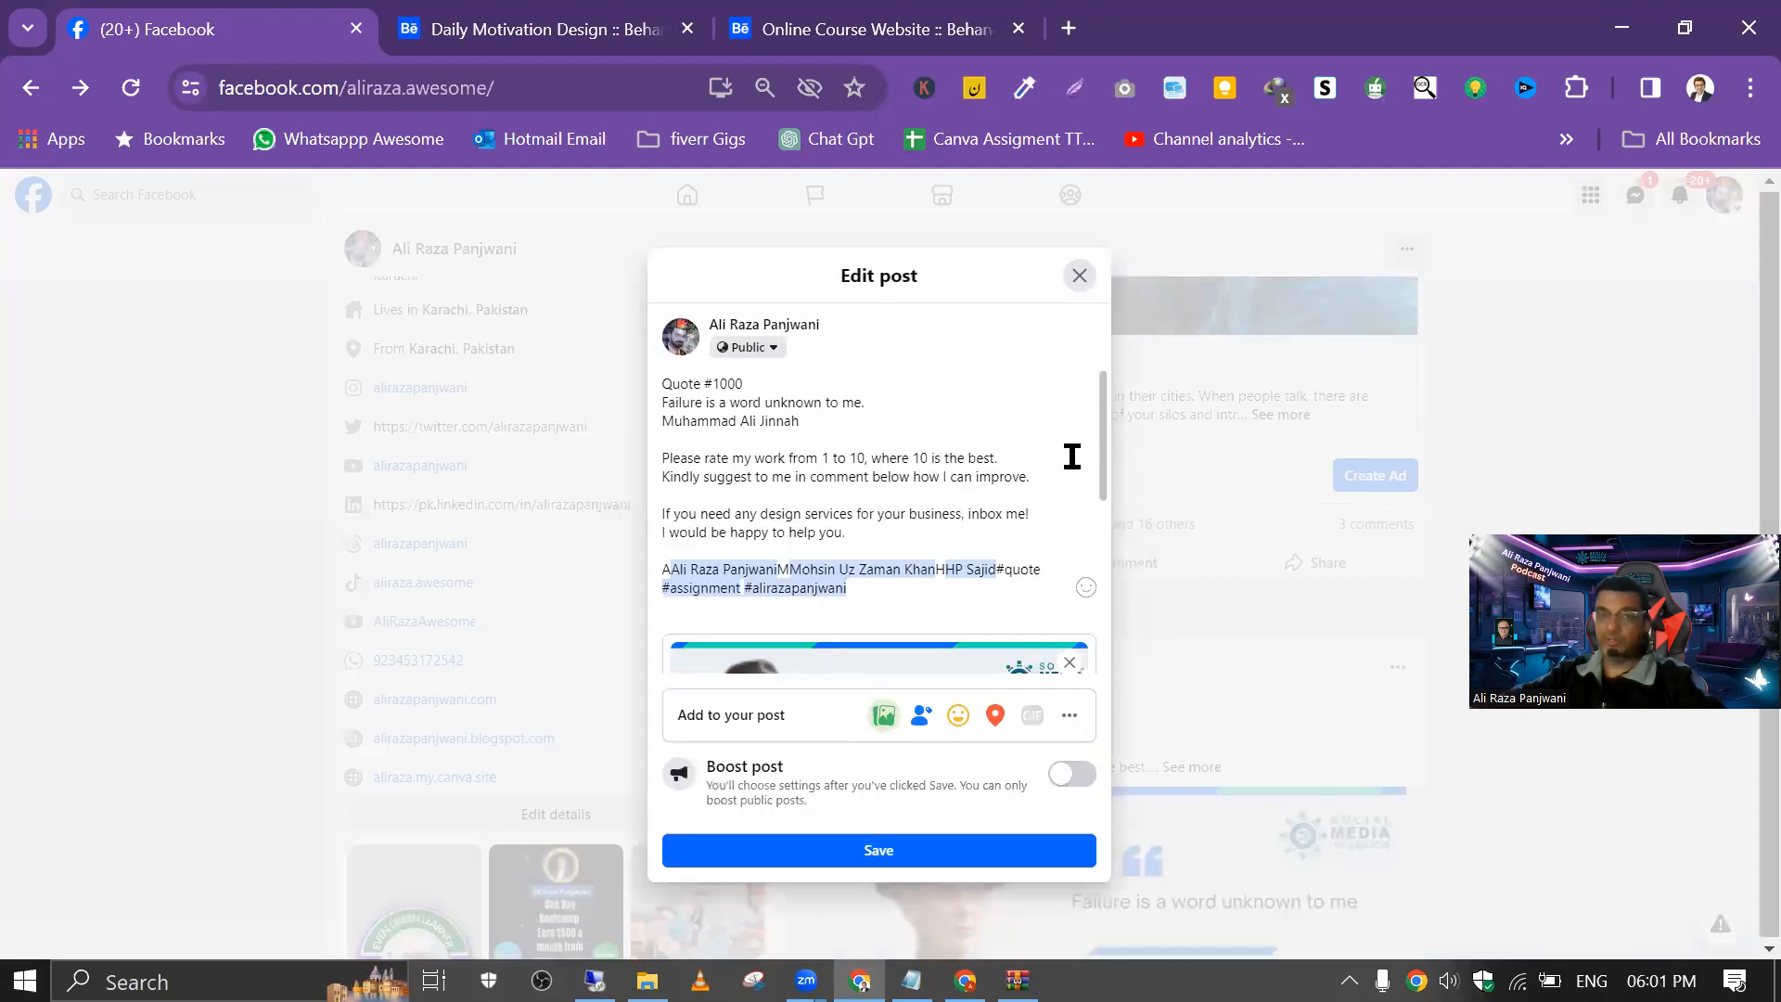
Step: Replace the post's old image with "Failure is a word unknown to me (1)" from the Downloads folder
scroll(1071, 456, "down", 3)
left_click_drag(1100, 555, 1107, 480)
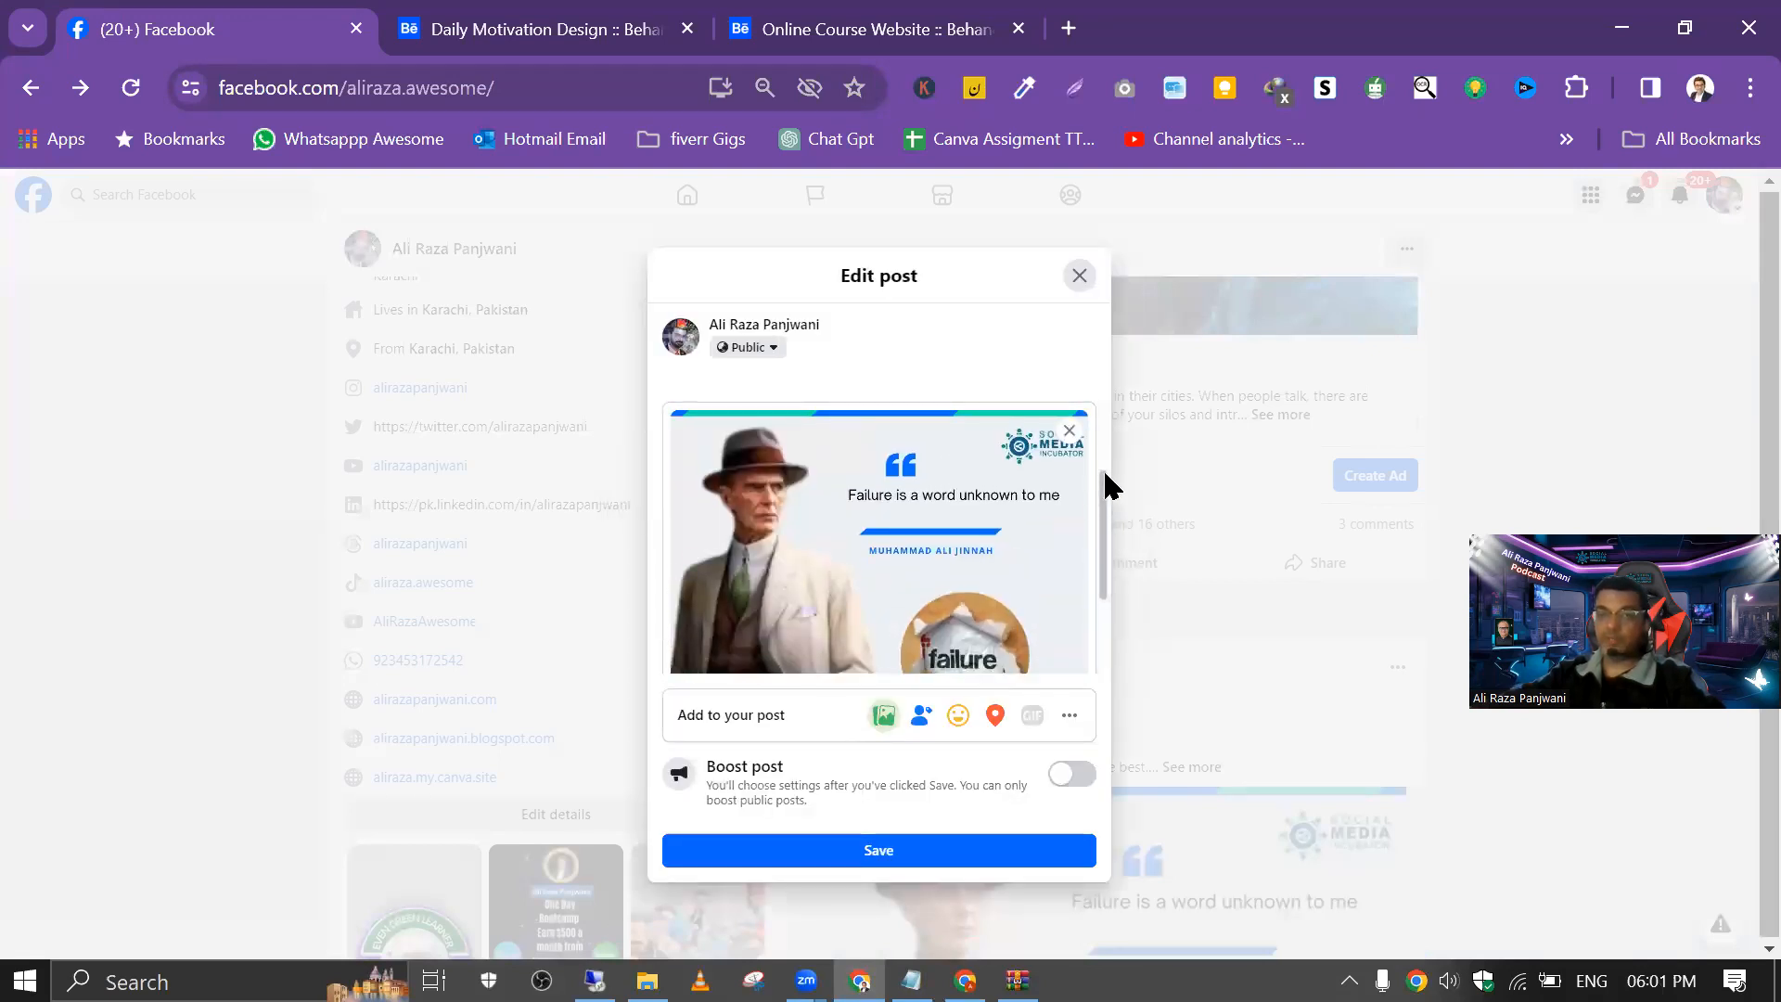
left_click(1069, 431)
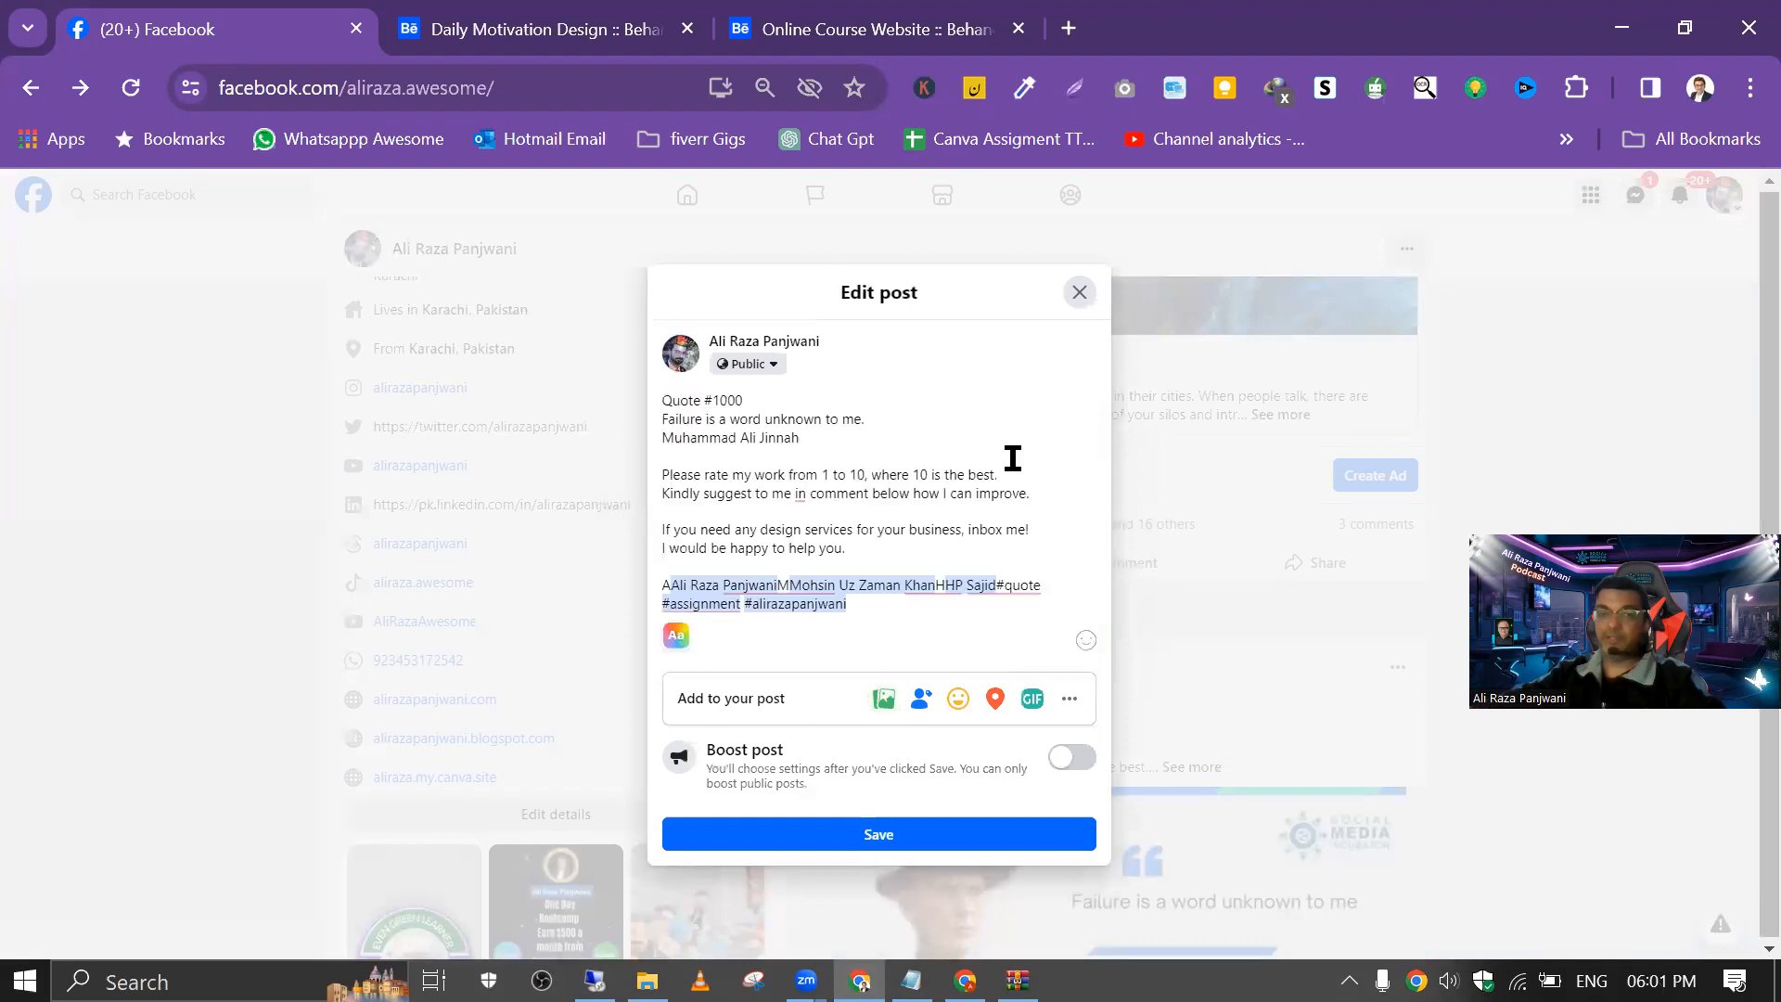
left_click(883, 702)
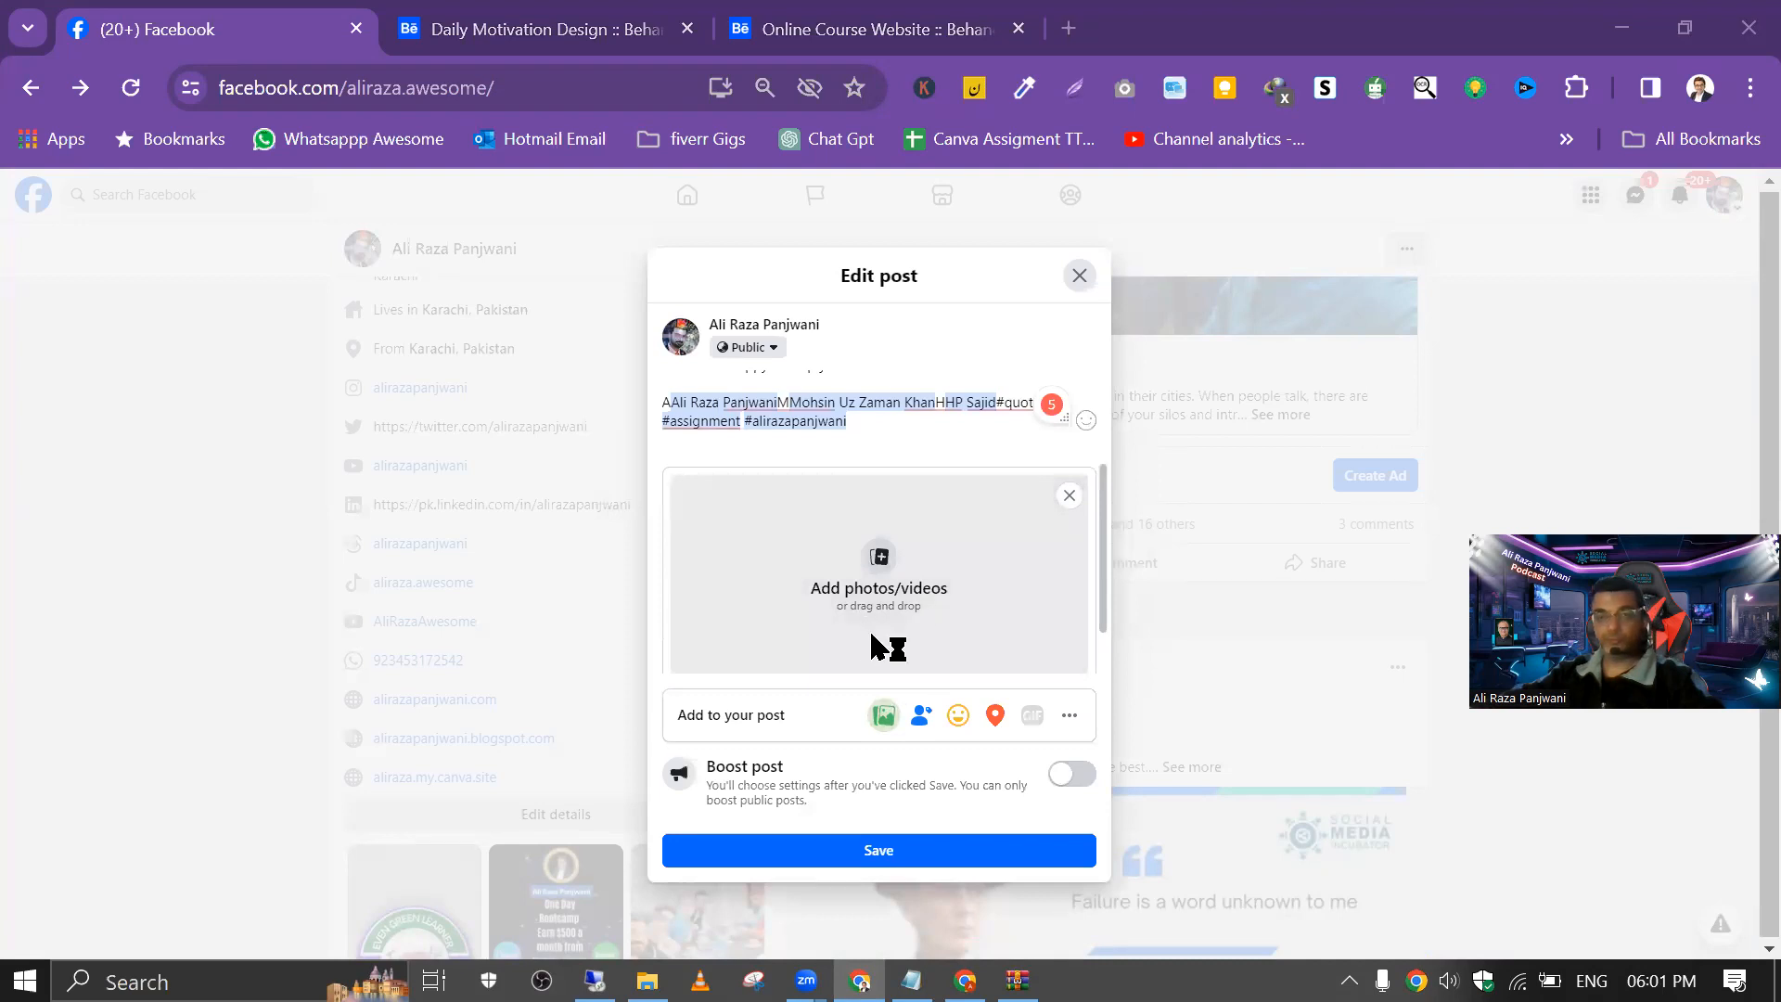
left_click(797, 590)
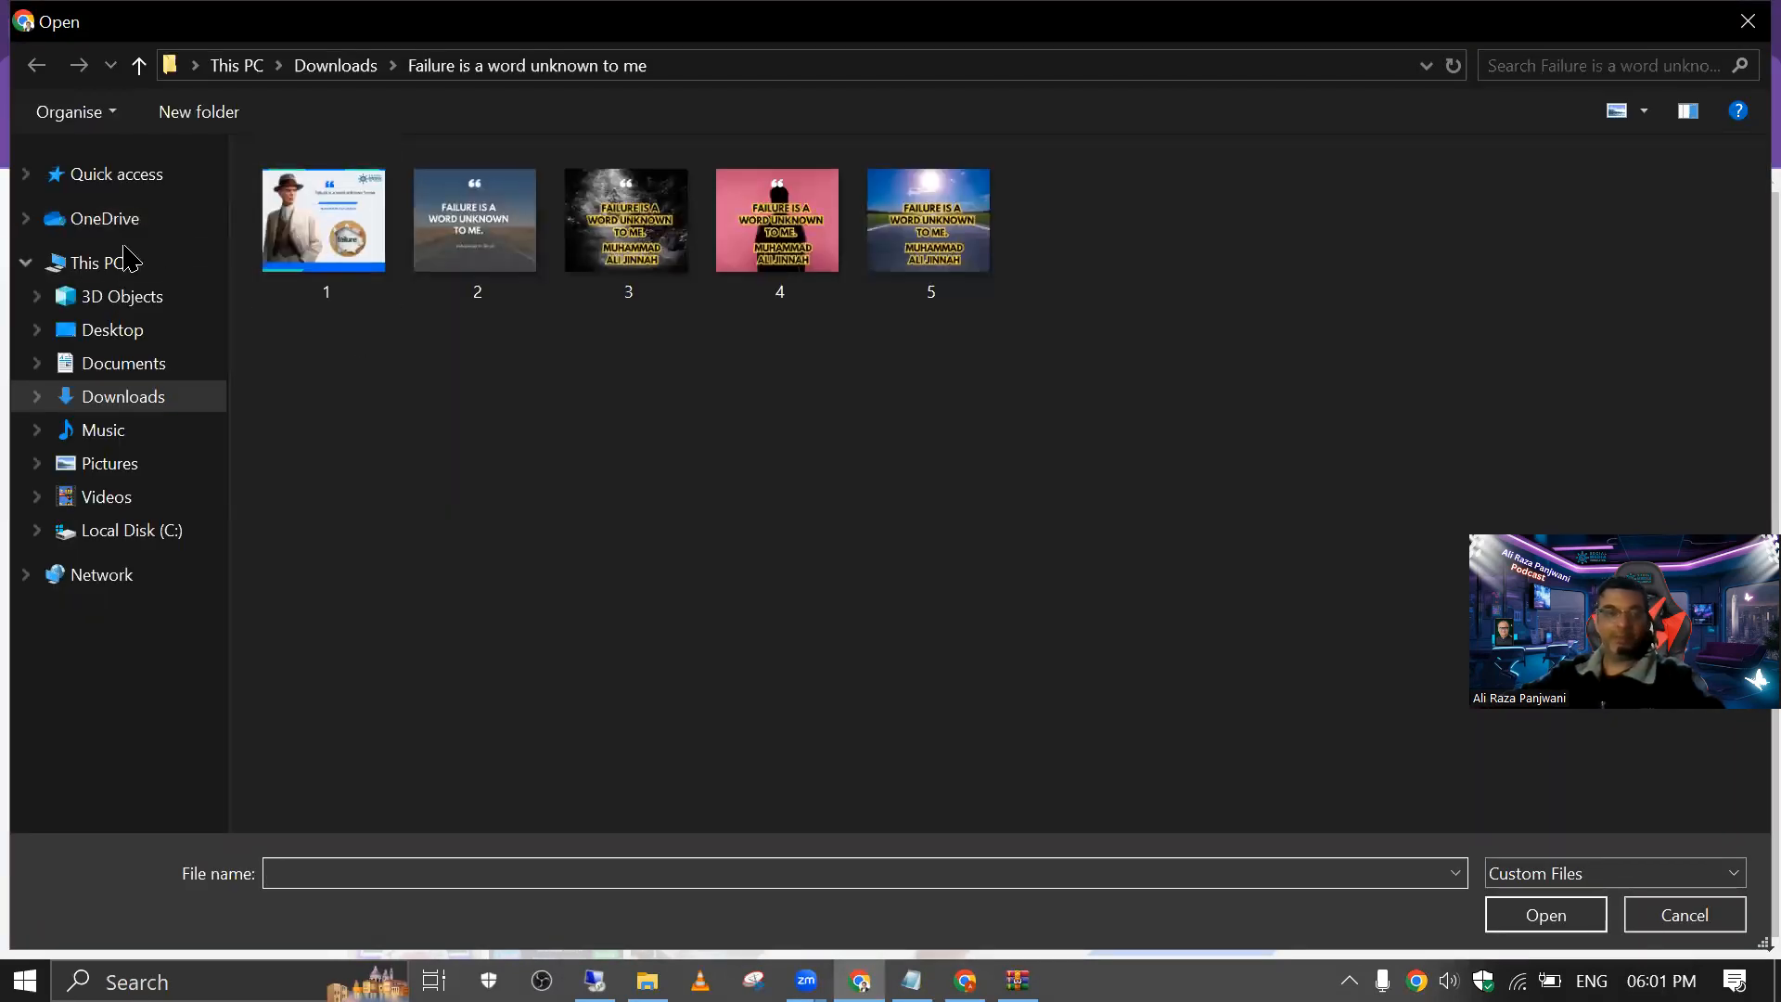
left_click(104, 329)
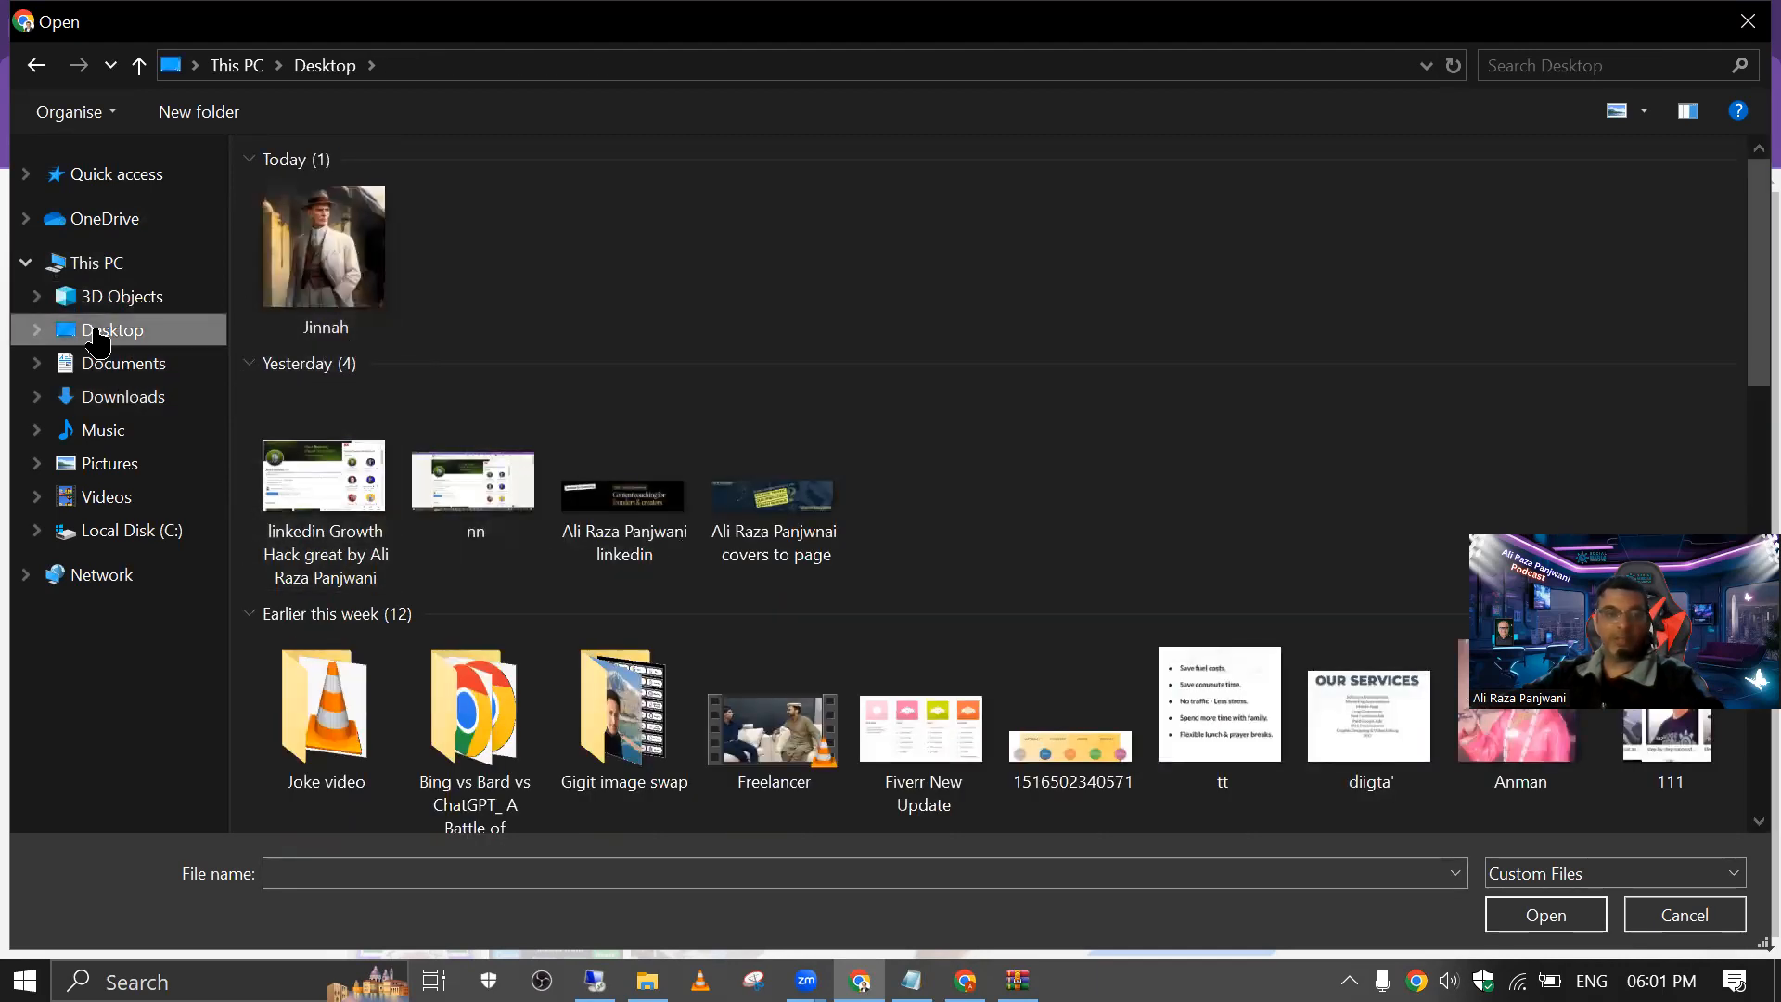
left_click(118, 401)
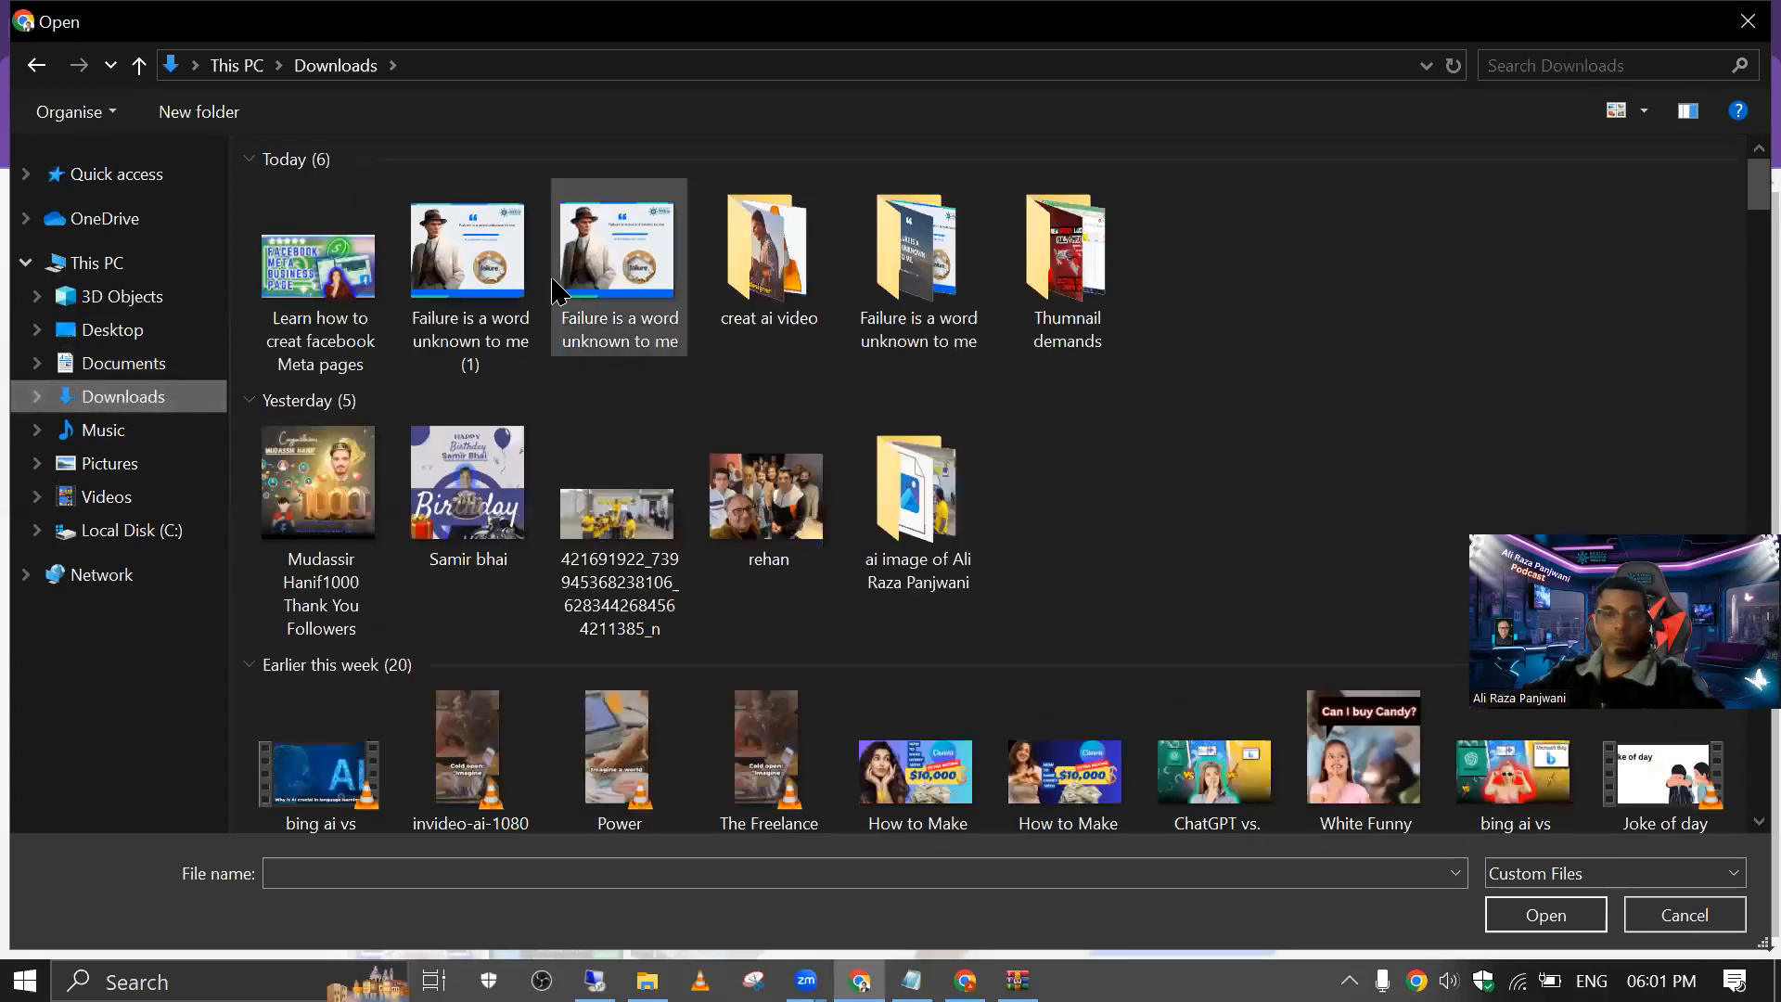
left_click(484, 288)
double_click(484, 288)
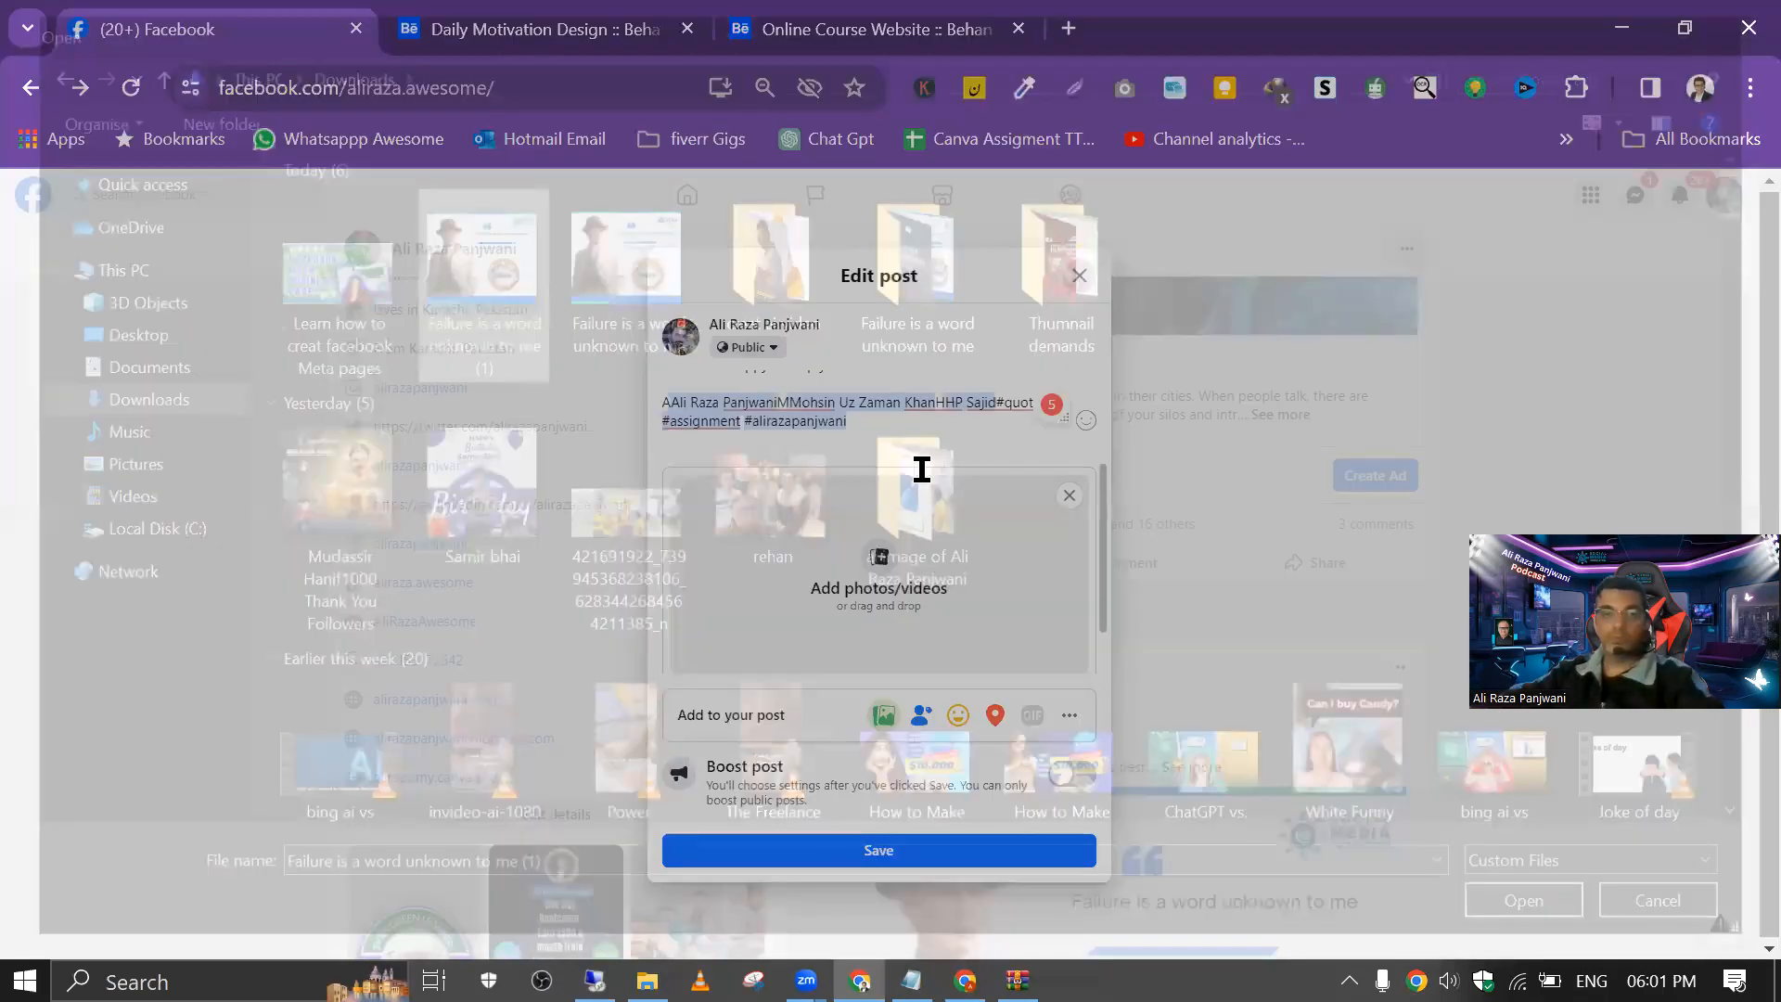
Step: Save the edited post and open its new photo in the full photo view
left_click(889, 847)
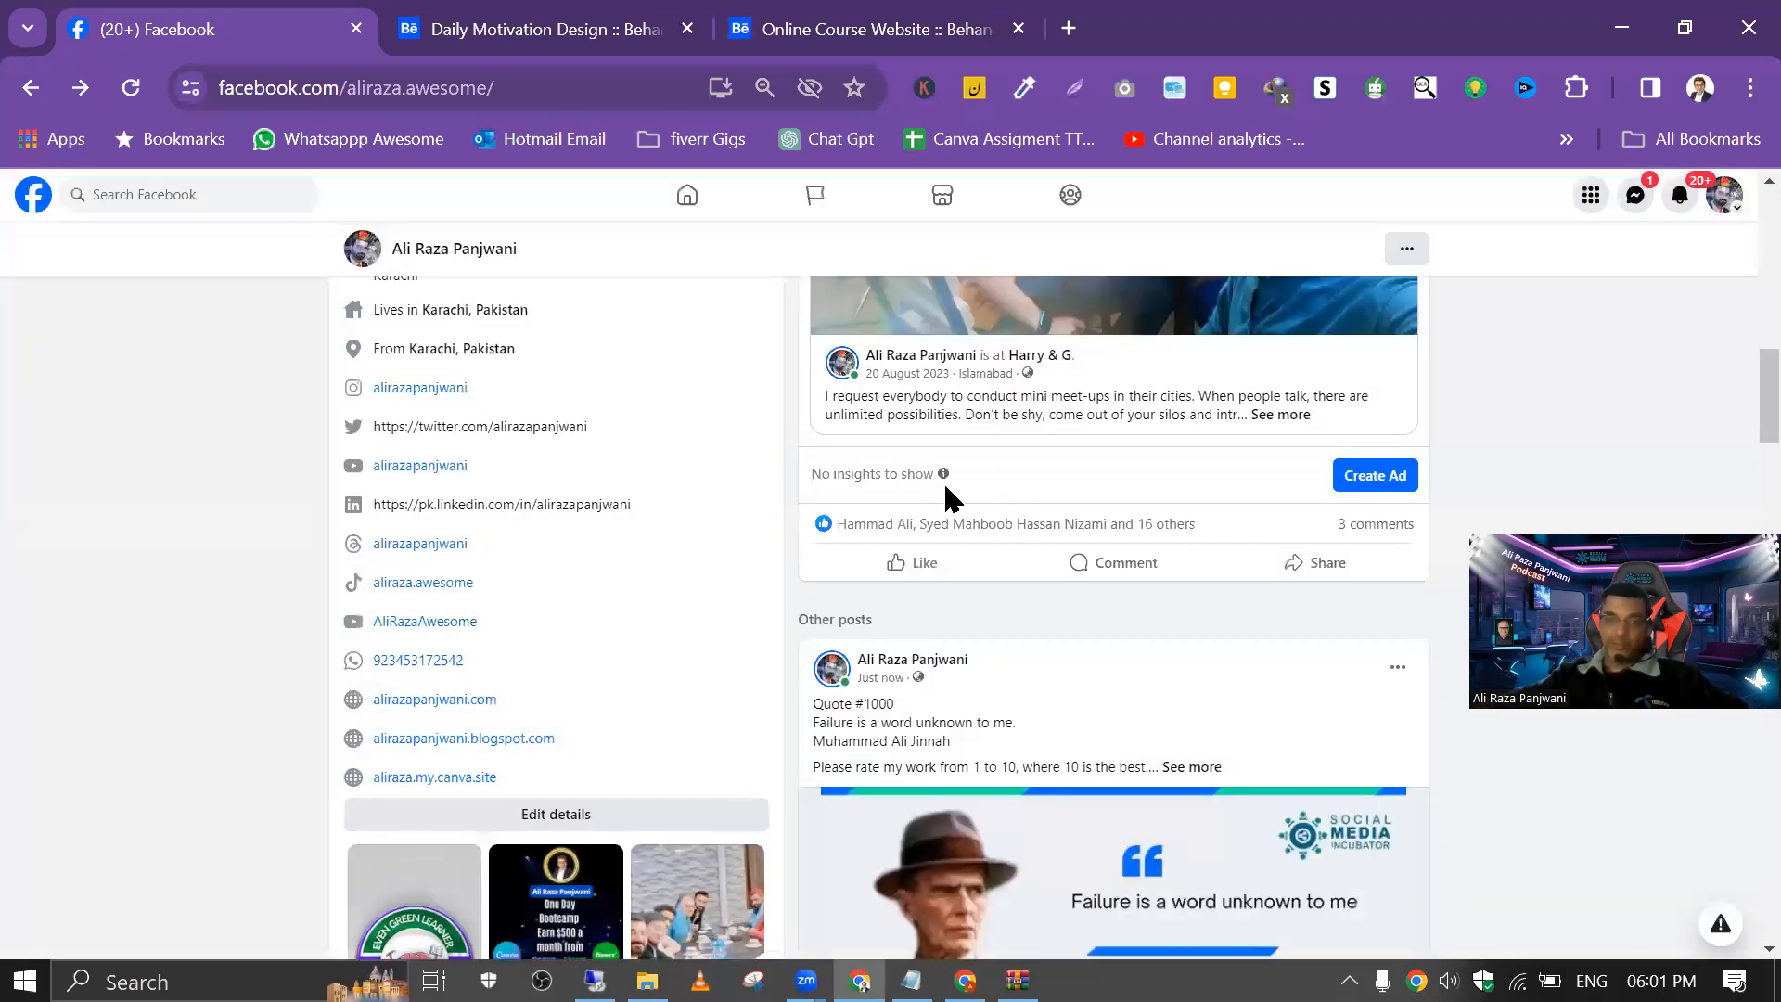
scroll(1018, 719, "down", 9)
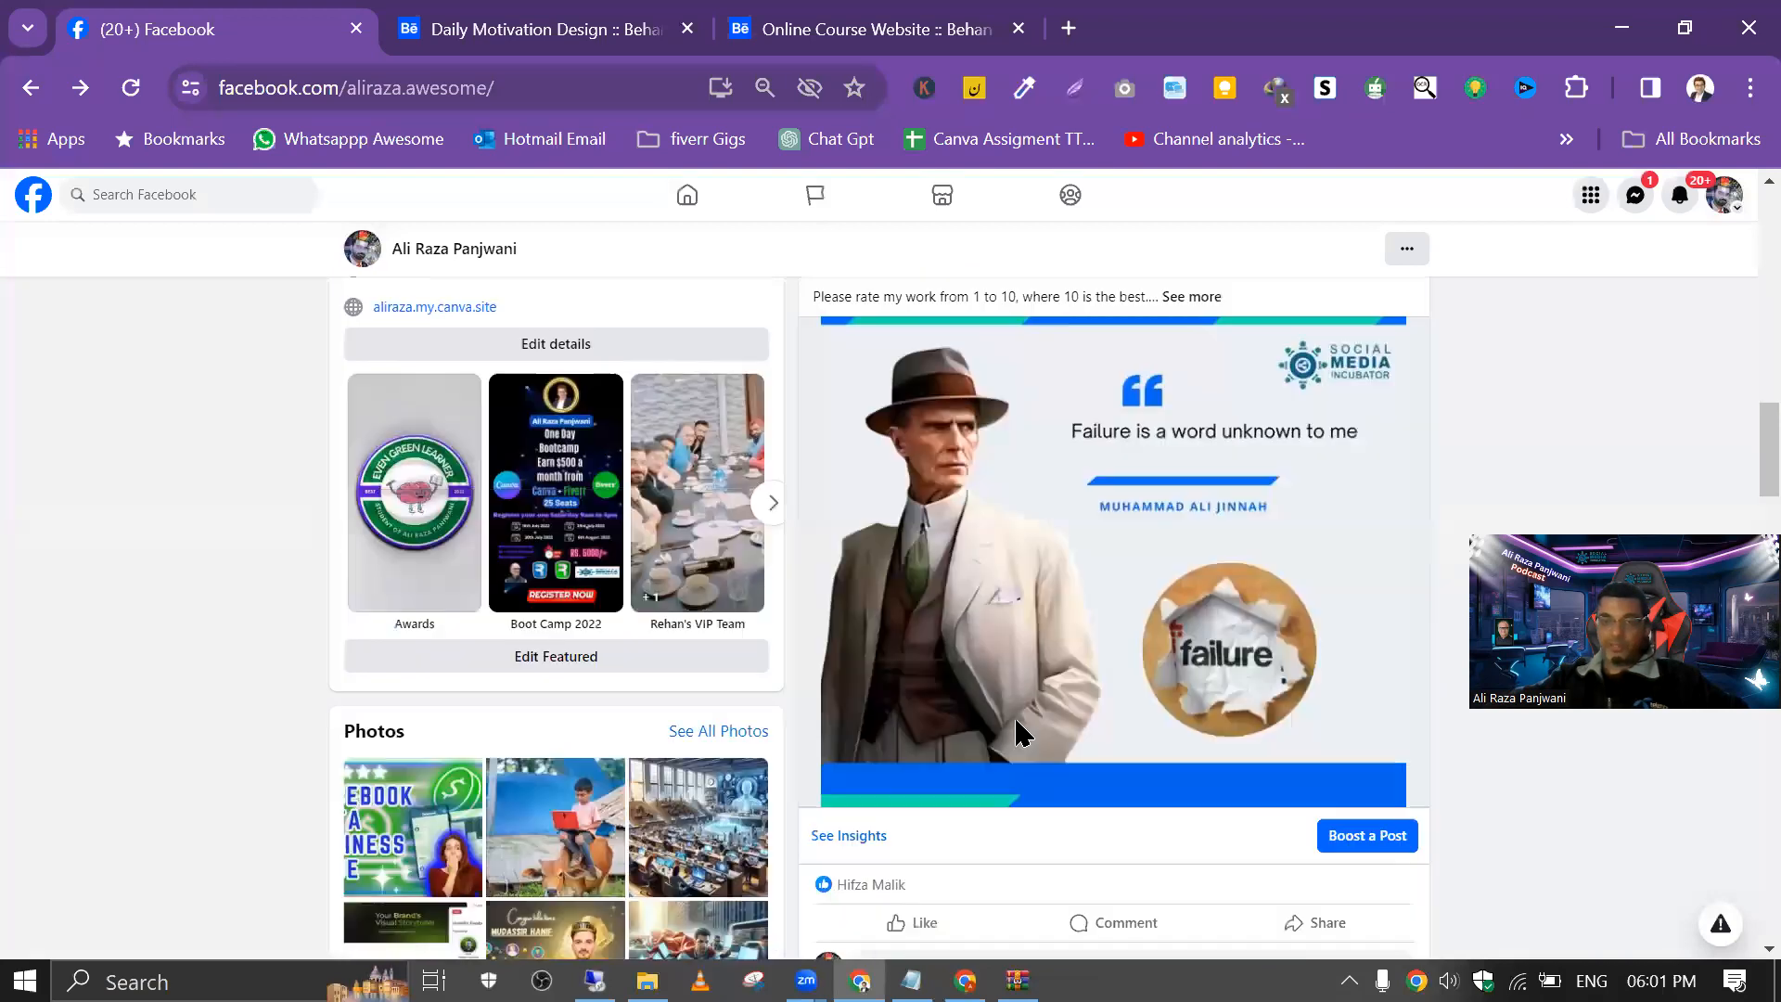
left_click(971, 529)
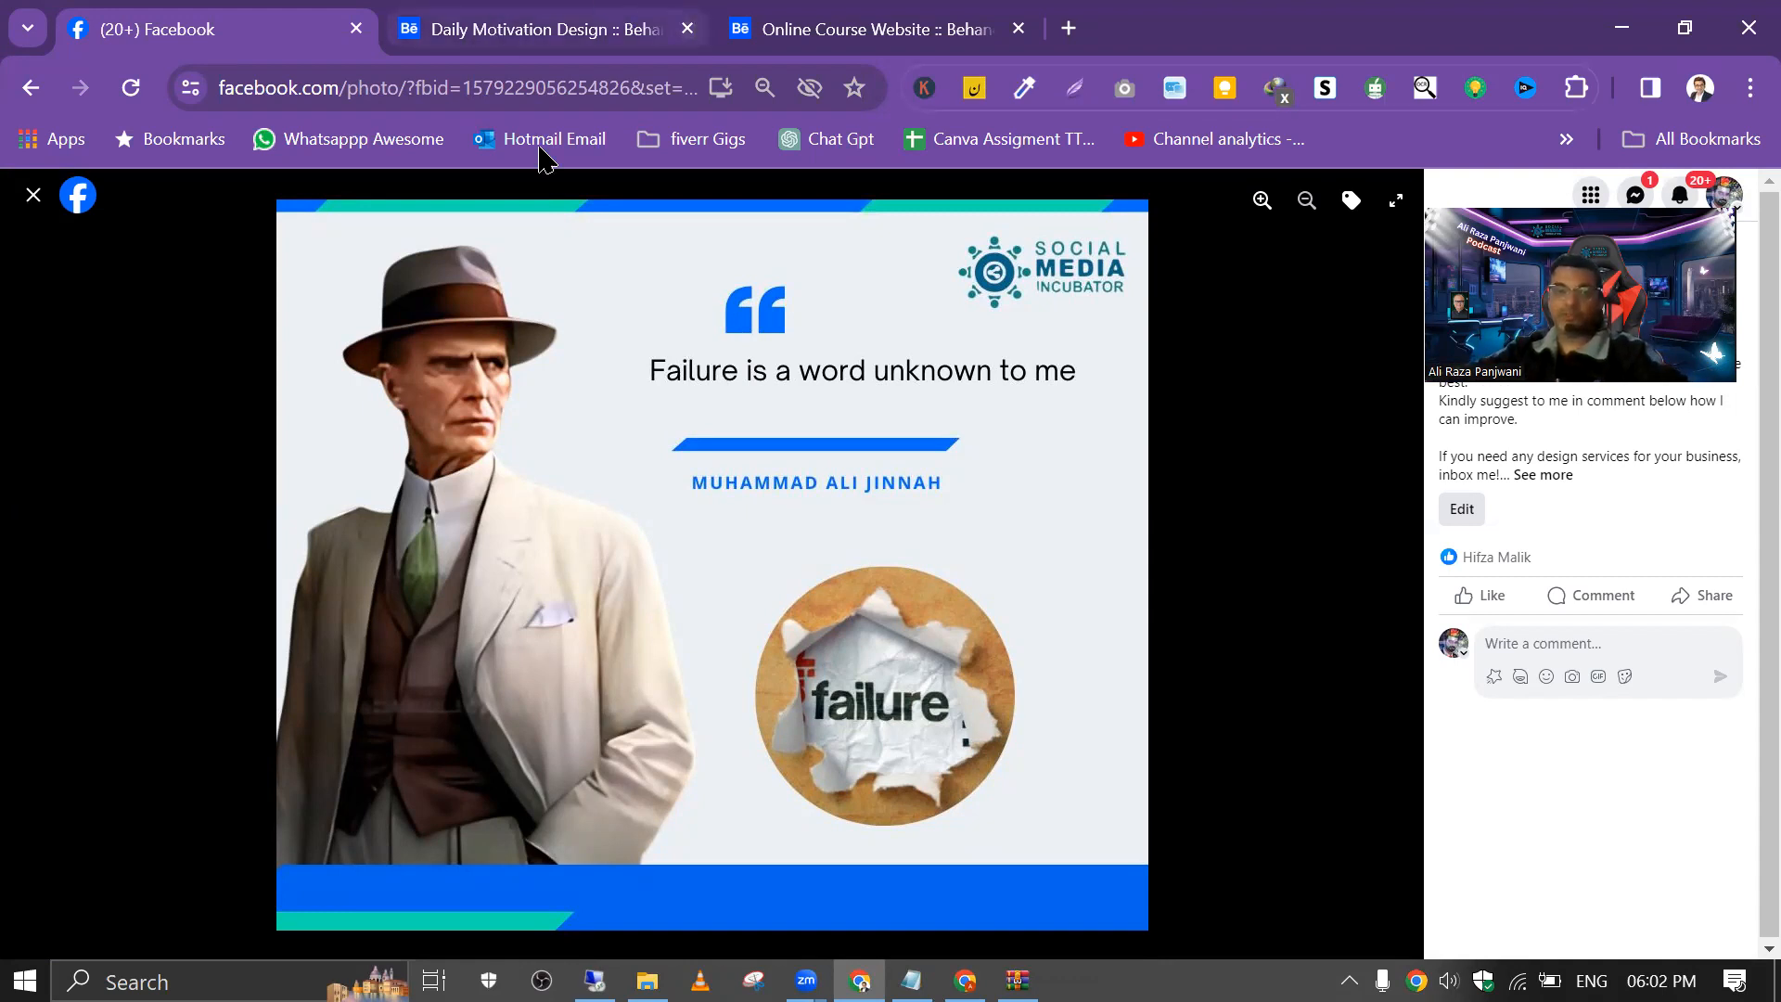
Step: Switch back to Canva and open the photo adjustments for the road background on page 6
key("alt+Tab")
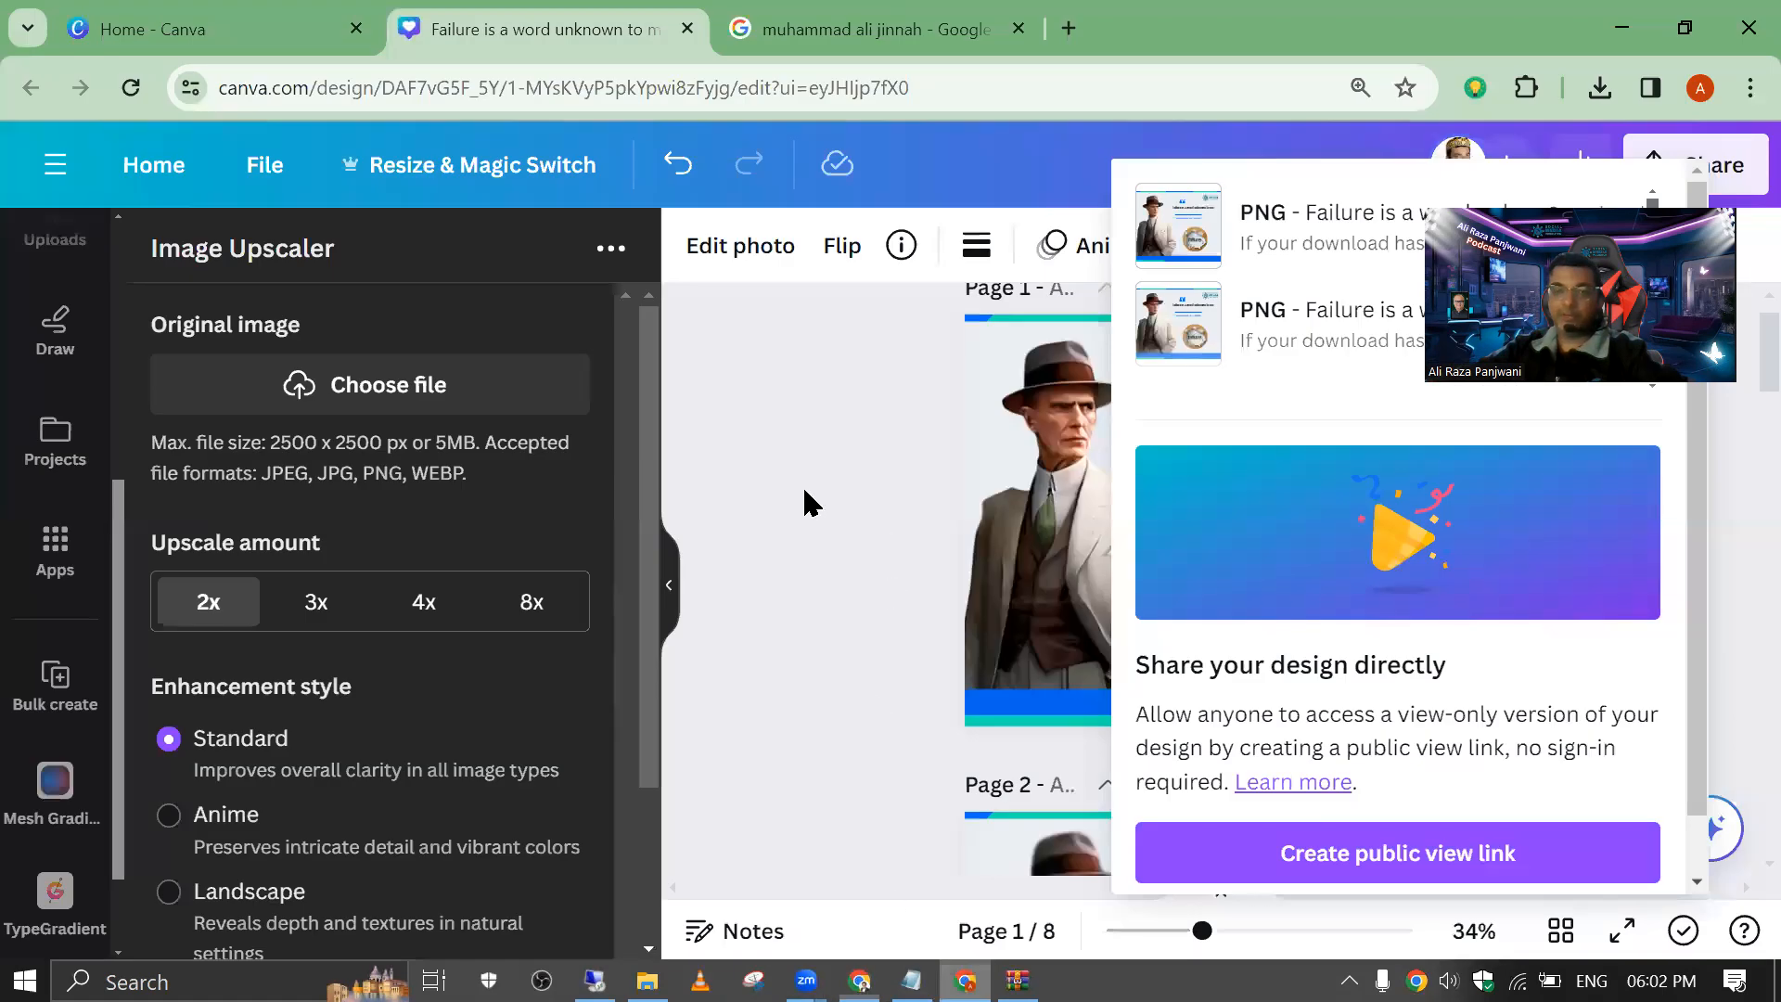
left_click(870, 492)
scroll(938, 543, "down", 10)
scroll(1013, 594, "down", 5)
scroll(1025, 621, "up", 5)
scroll(1033, 689, "down", 10)
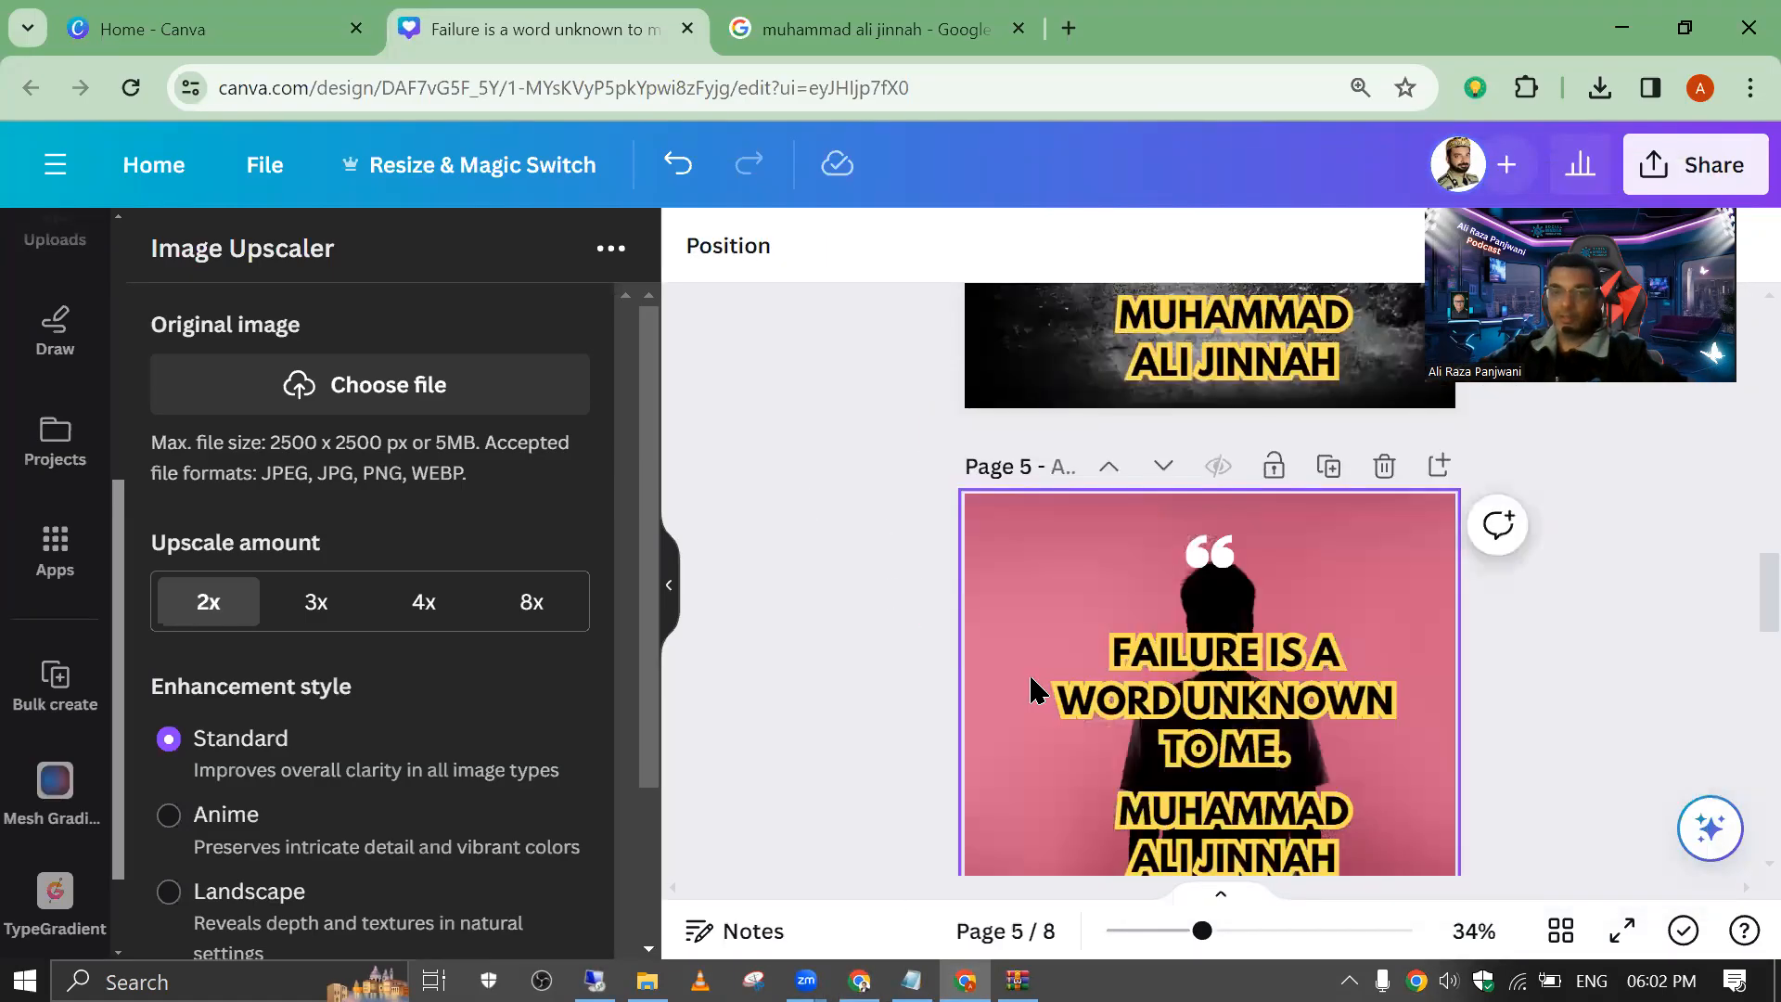
left_click(1024, 444)
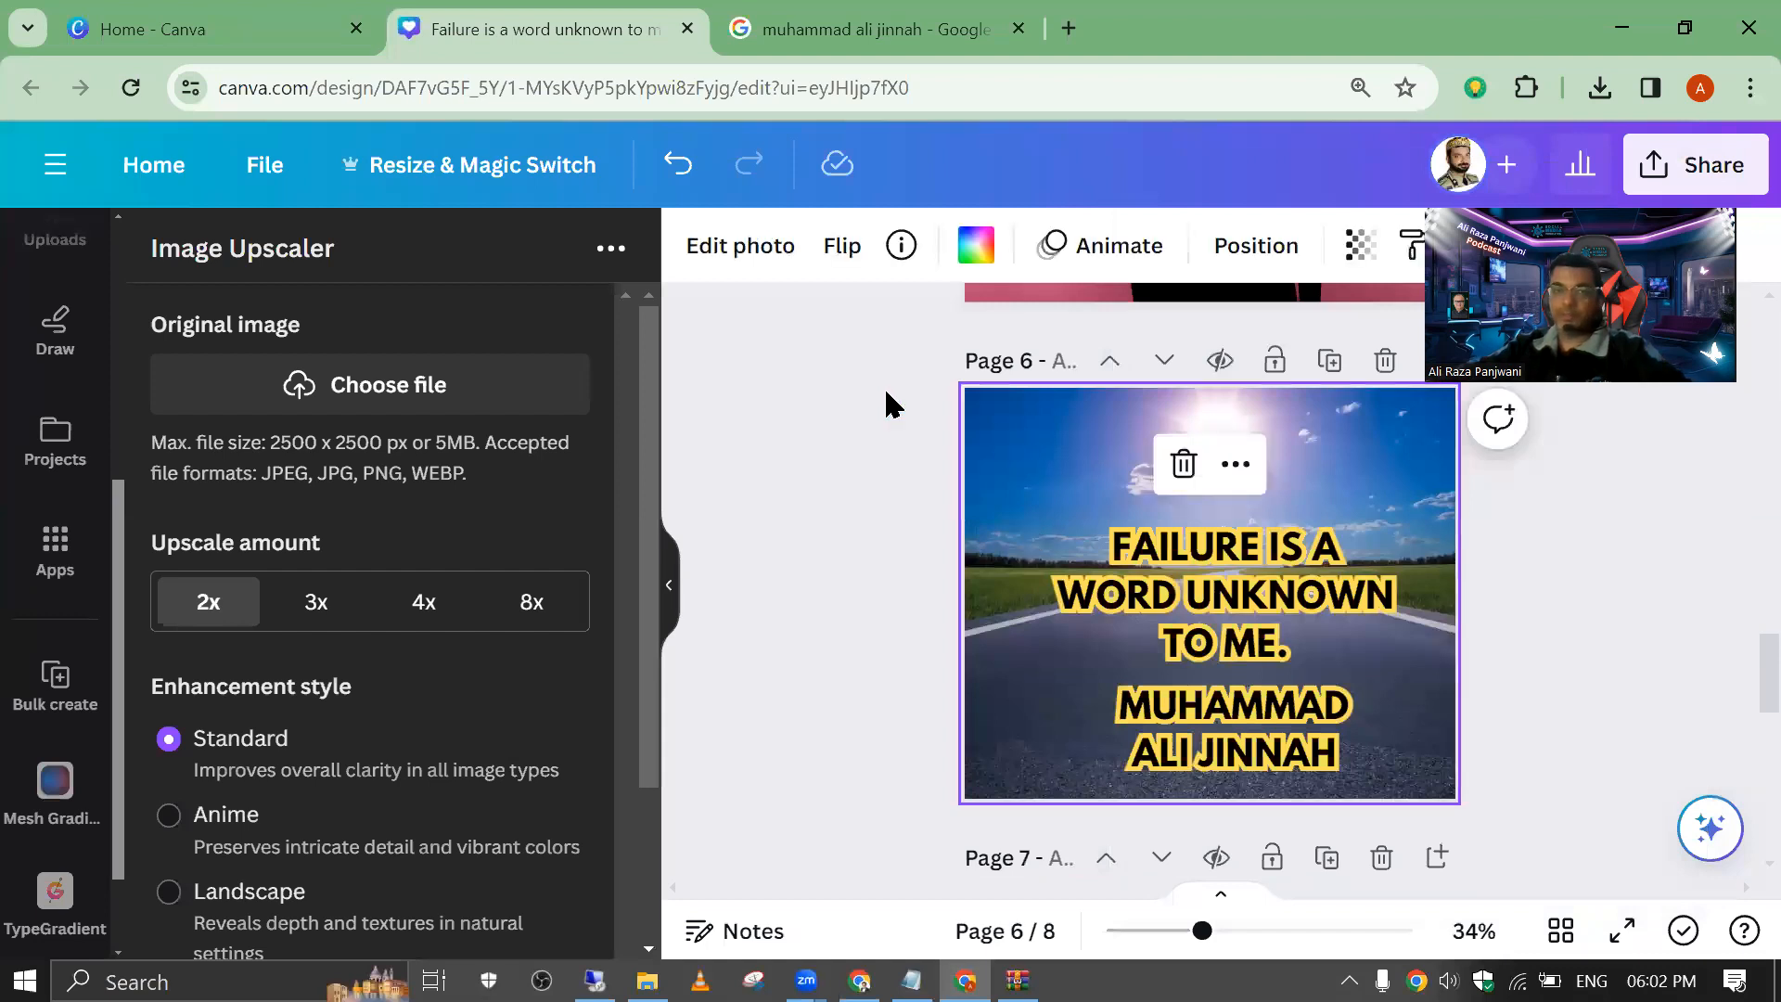
left_click(740, 269)
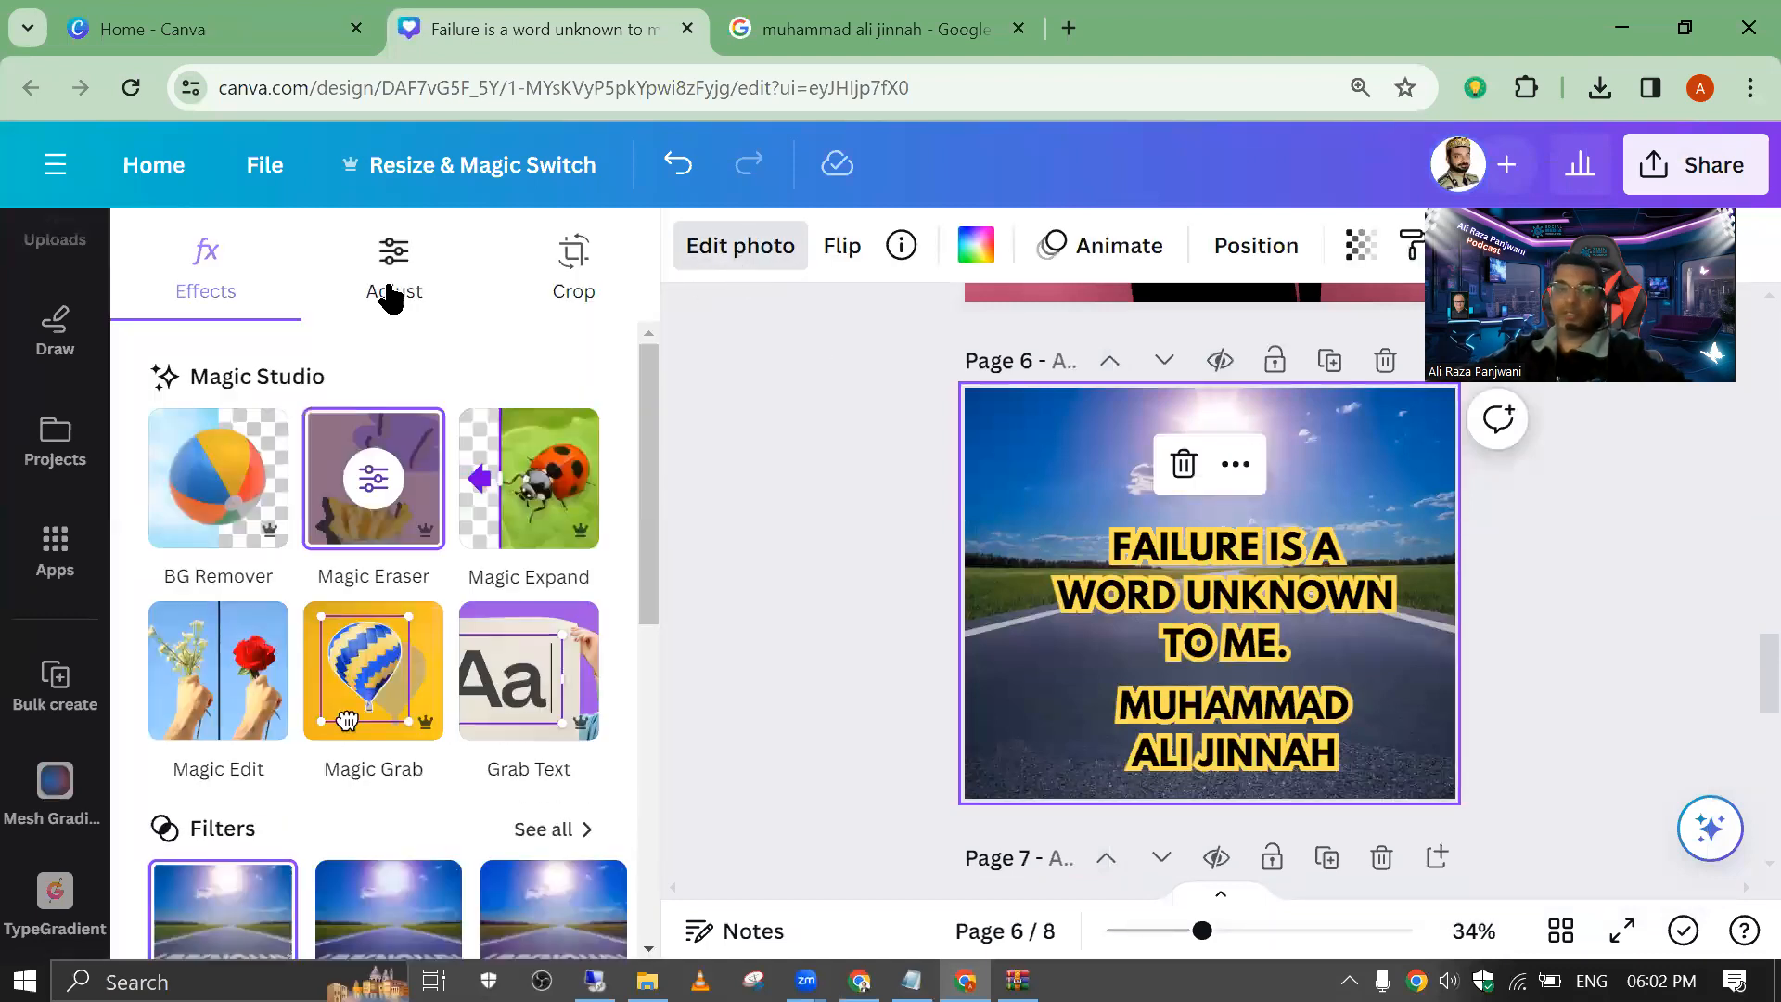
left_click(393, 295)
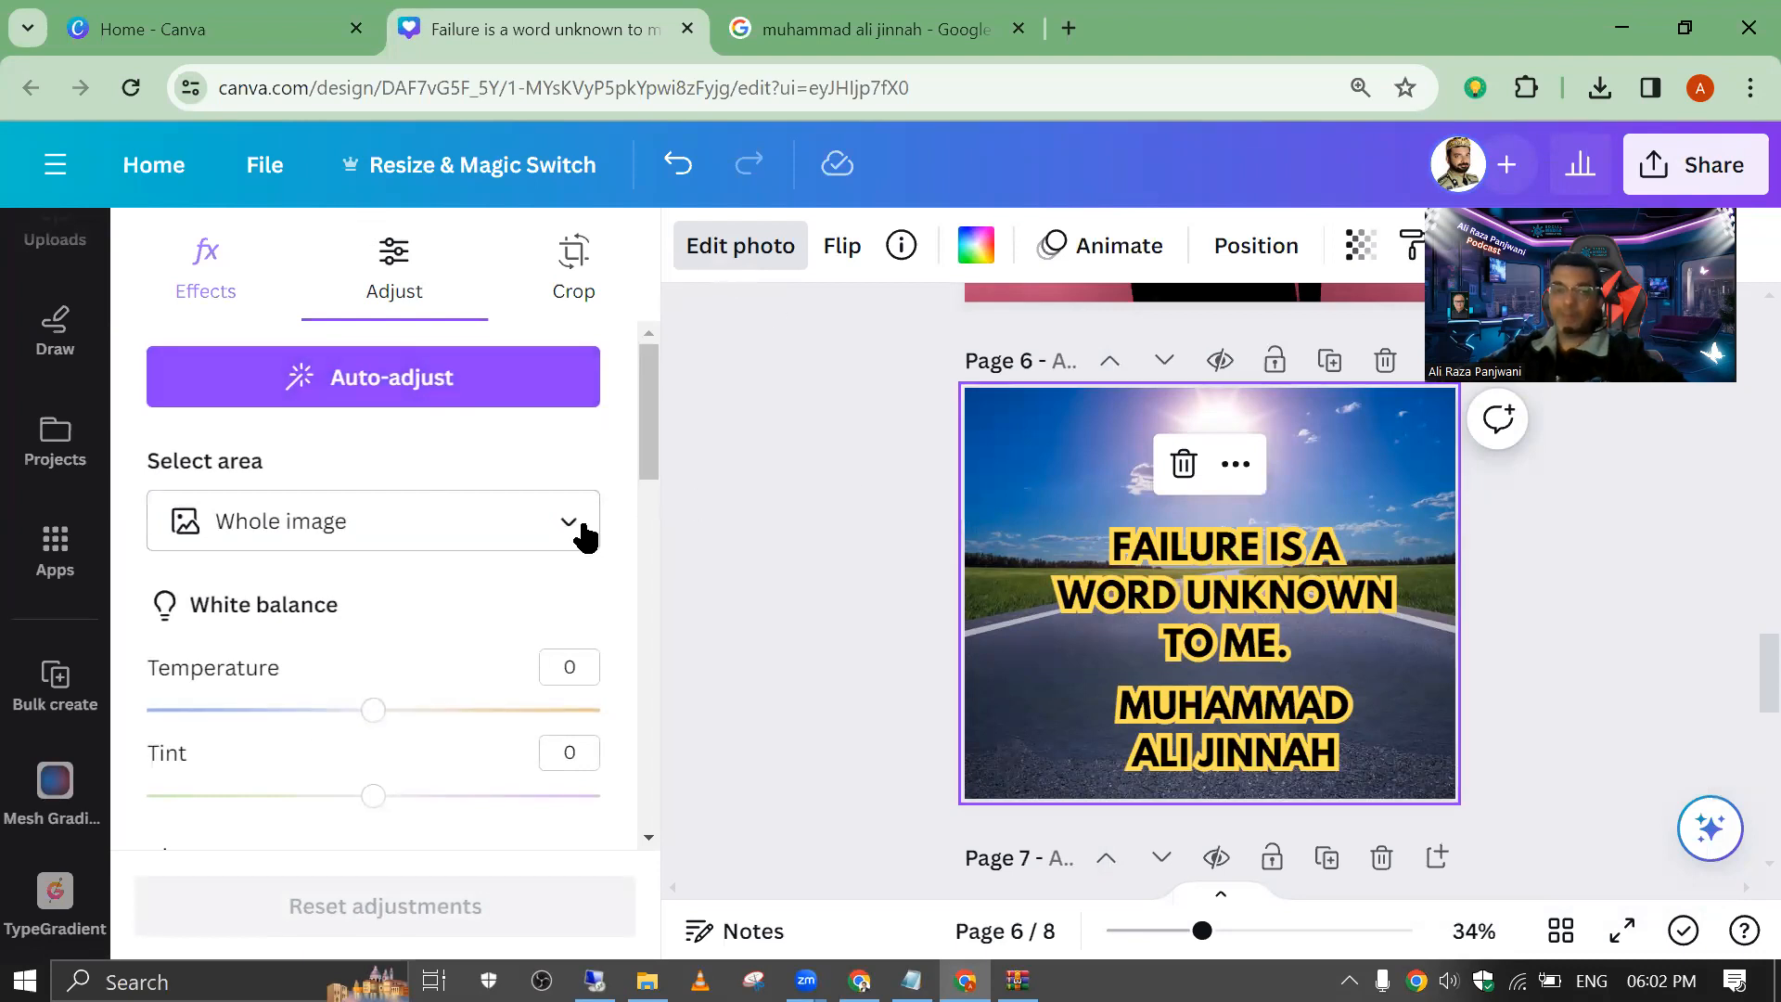
Step: Set the road photo's highlights to -4 and brightness to -32, and raise its contrast strongly
scroll(378, 727, "down", 5)
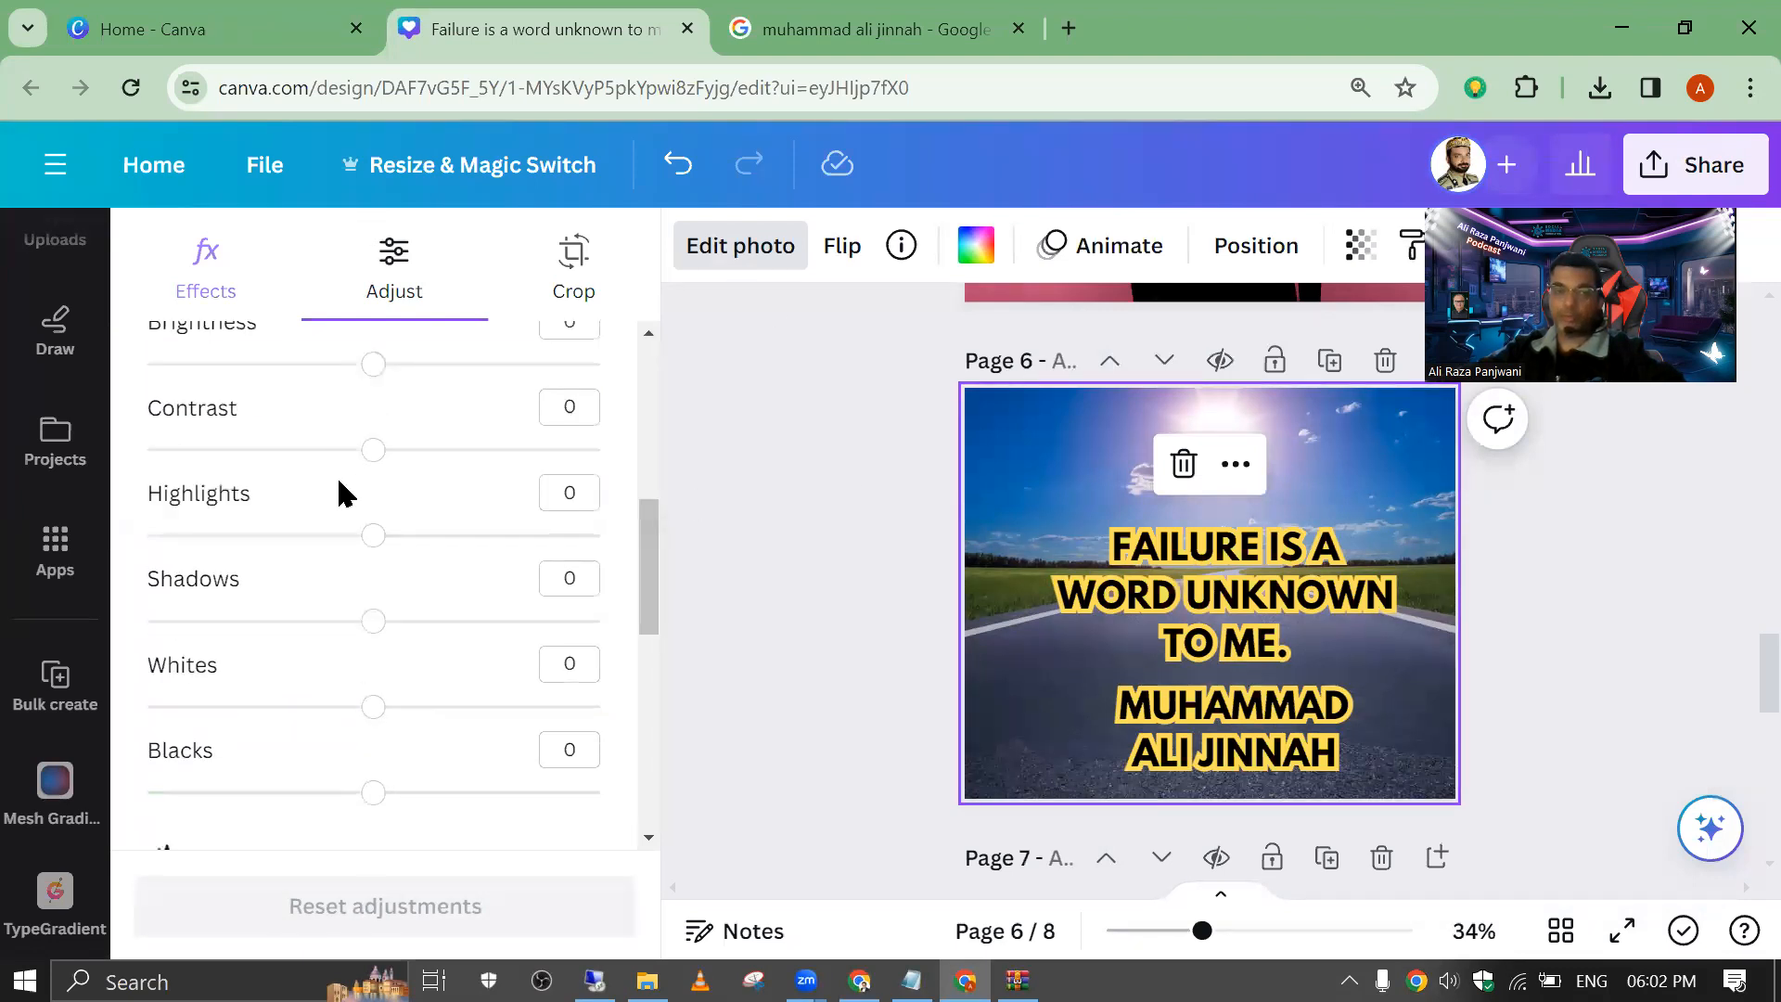
mouse_move(369, 542)
left_mouse_down()
mouse_move(517, 565)
mouse_move(120, 529)
mouse_move(368, 538)
left_mouse_up()
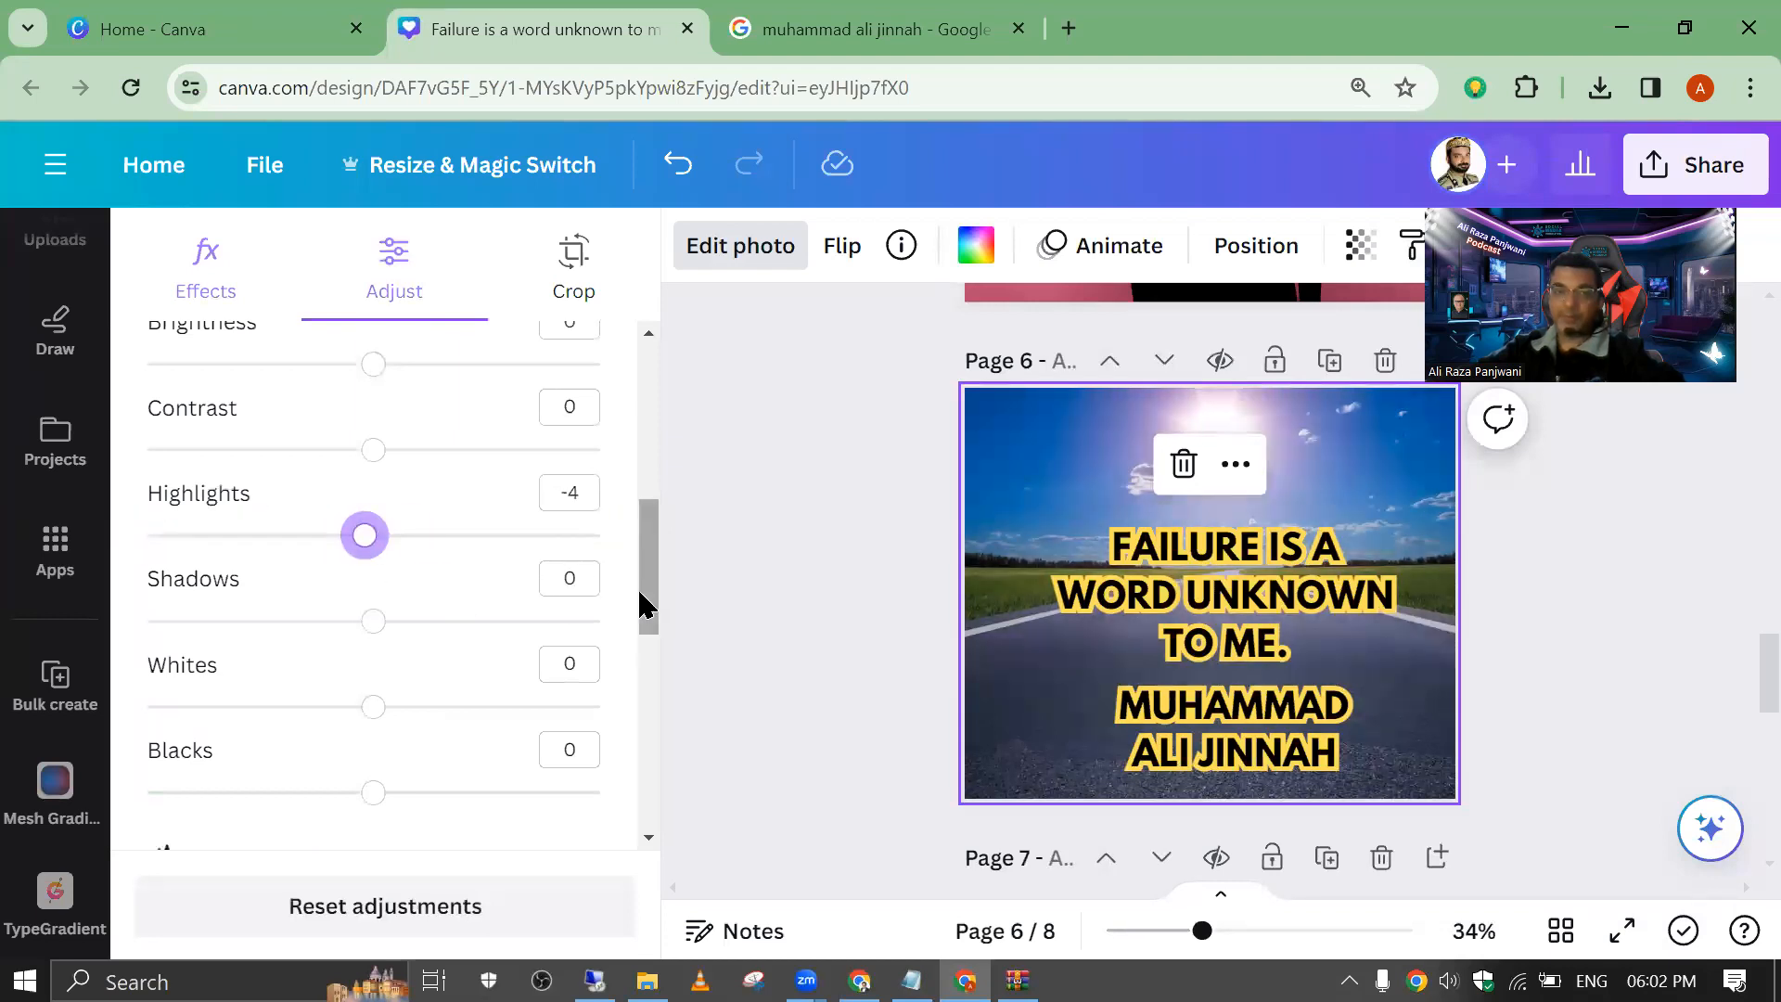
left_click_drag(641, 581, 664, 525)
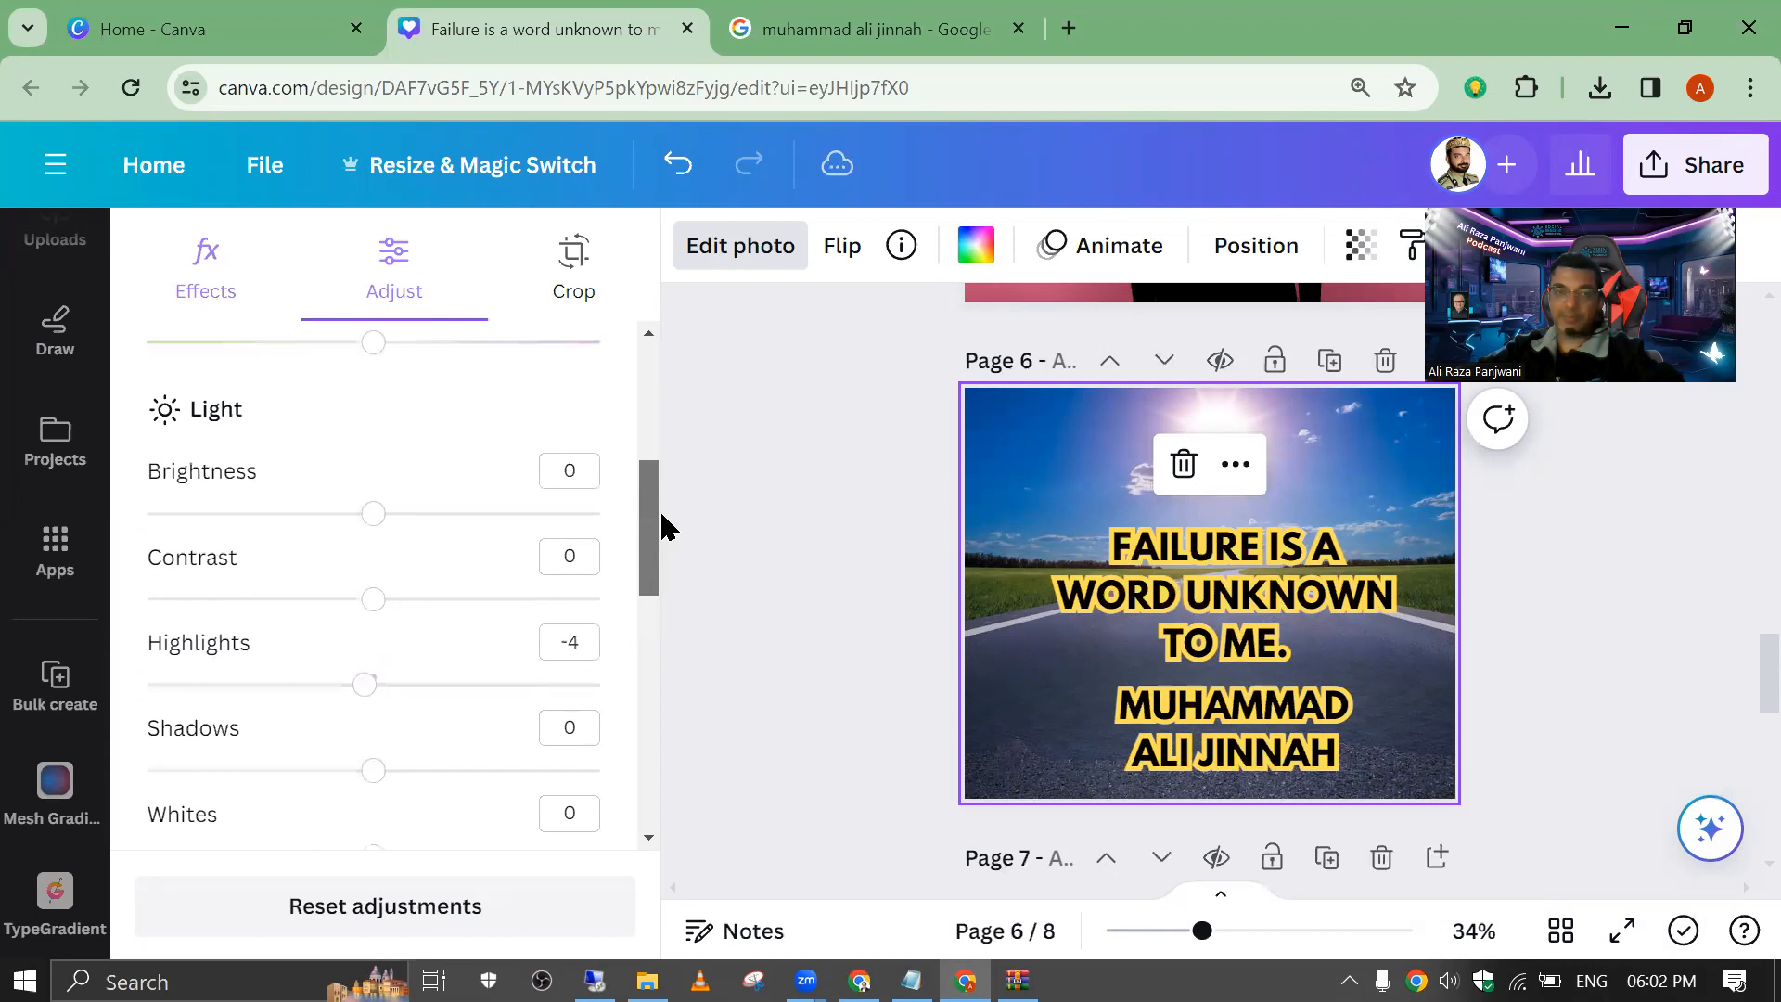
left_click_drag(373, 614, 303, 612)
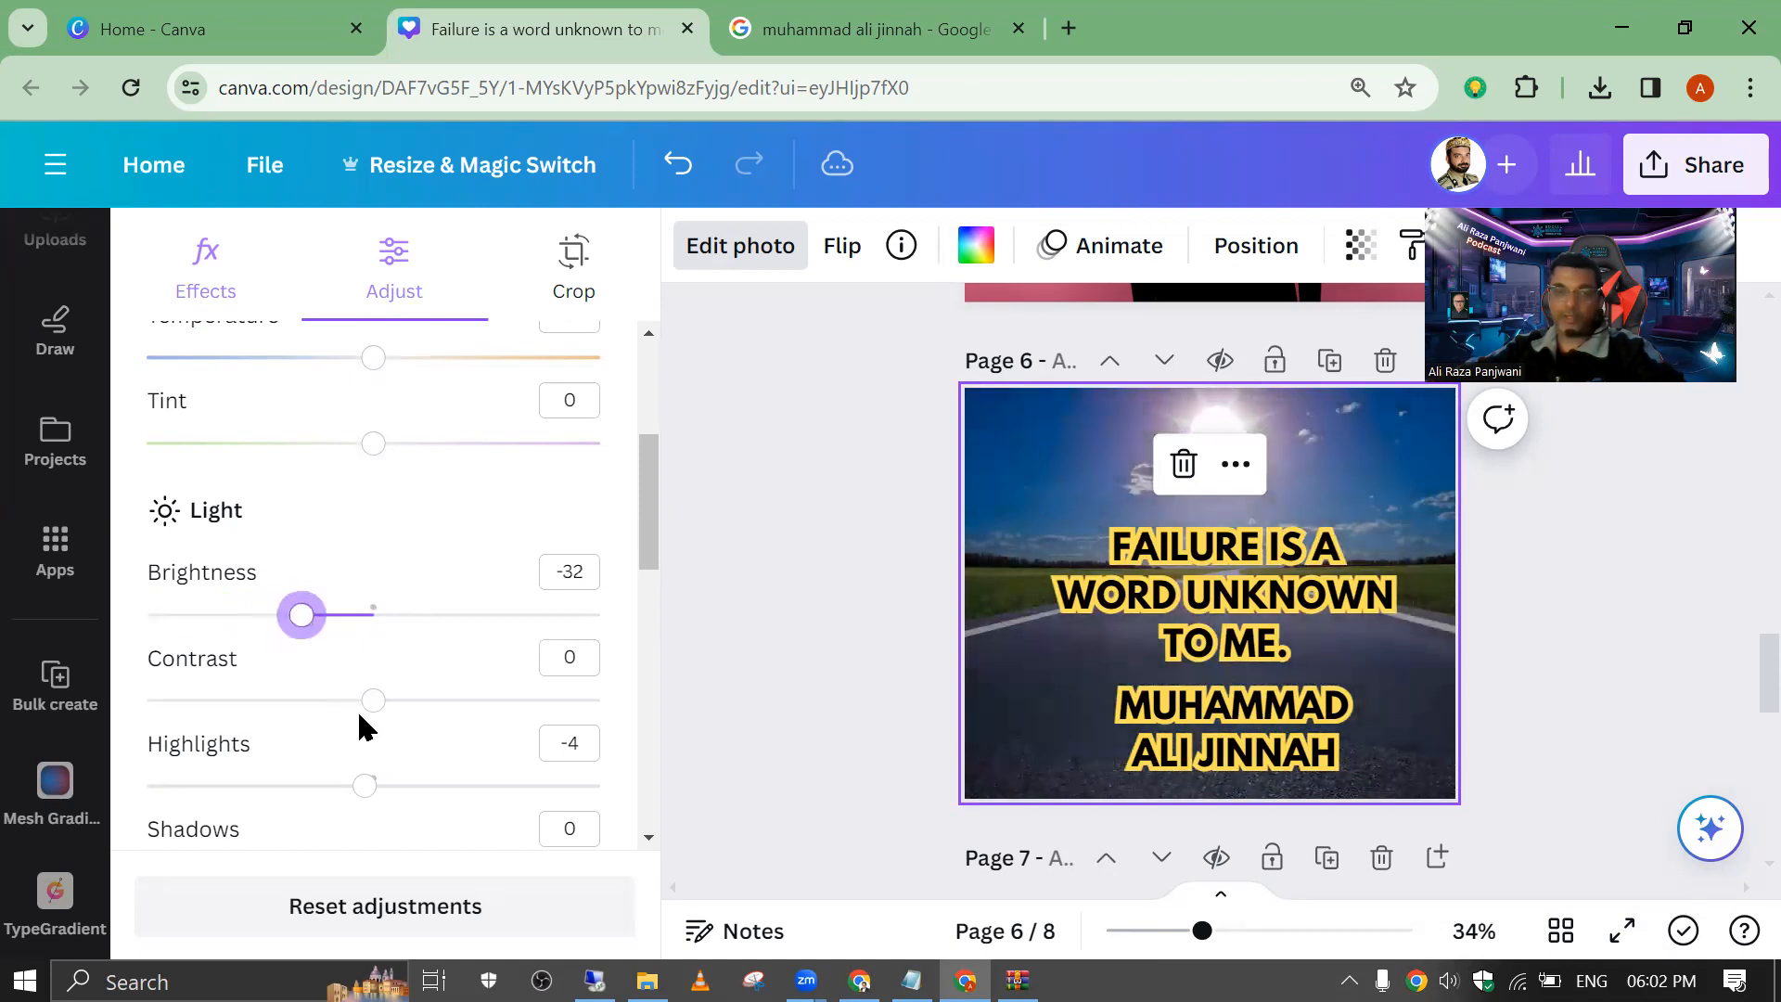
left_click_drag(373, 701, 561, 702)
left_click(782, 482)
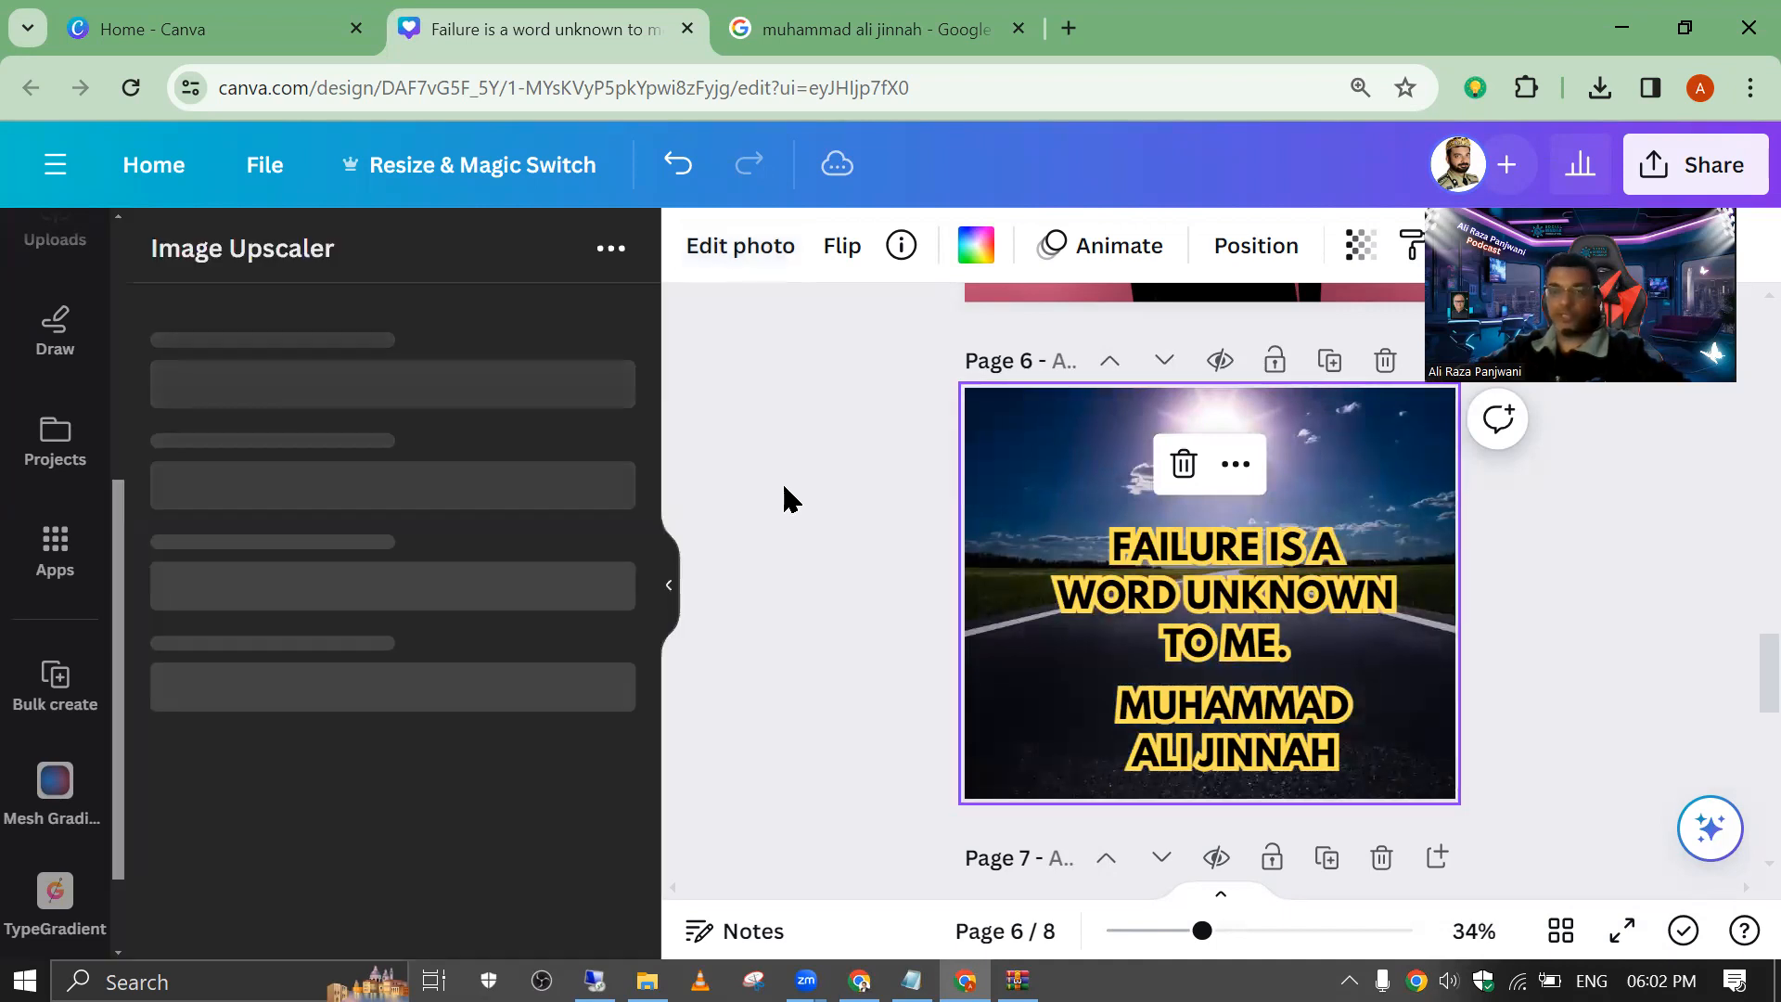